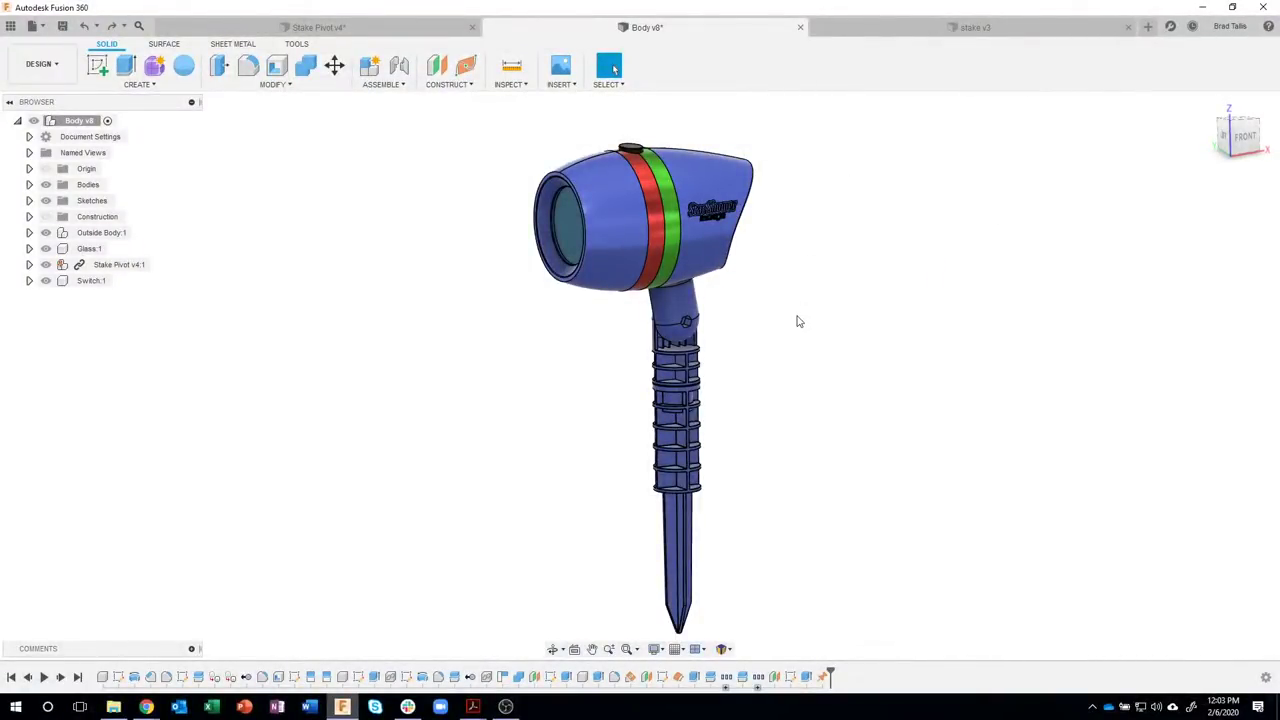
- Inspect the stake light model from several angles, then start a new blank design
middle_click_drag(798, 321, 811, 289, "shift")
scroll(760, 380, "up", 5)
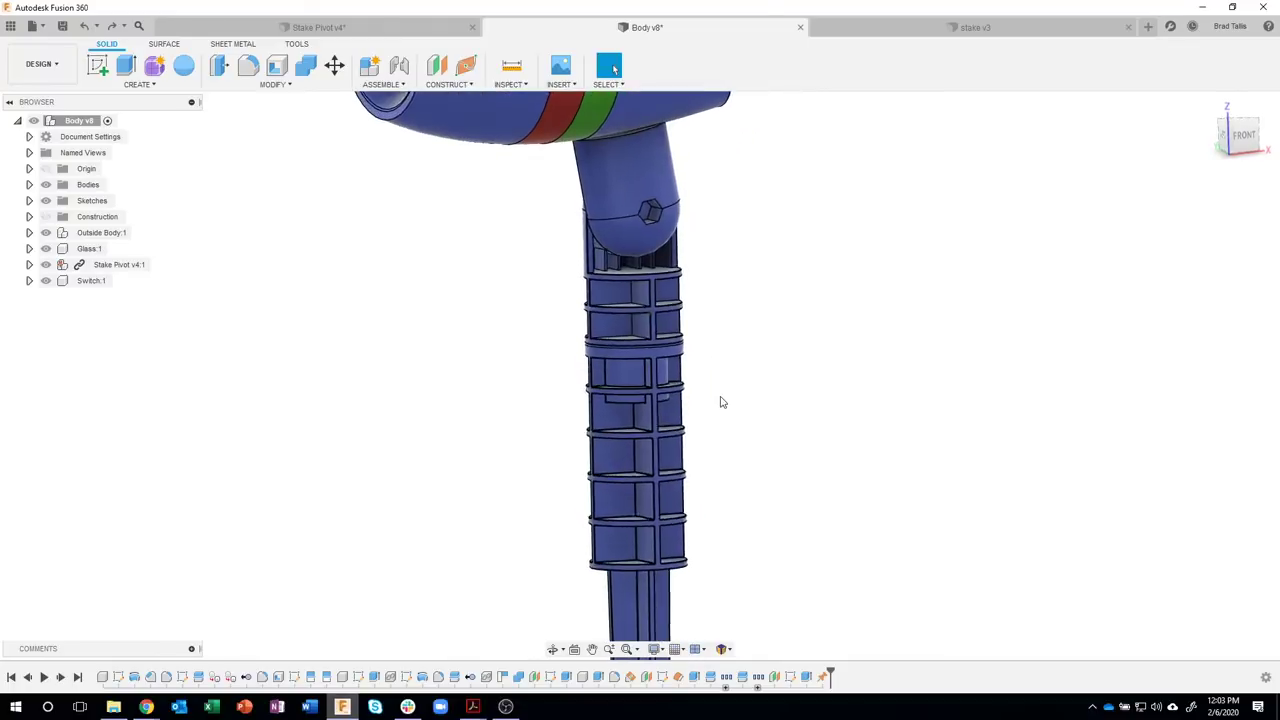
middle_click_drag(723, 402, 868, 357, "shift")
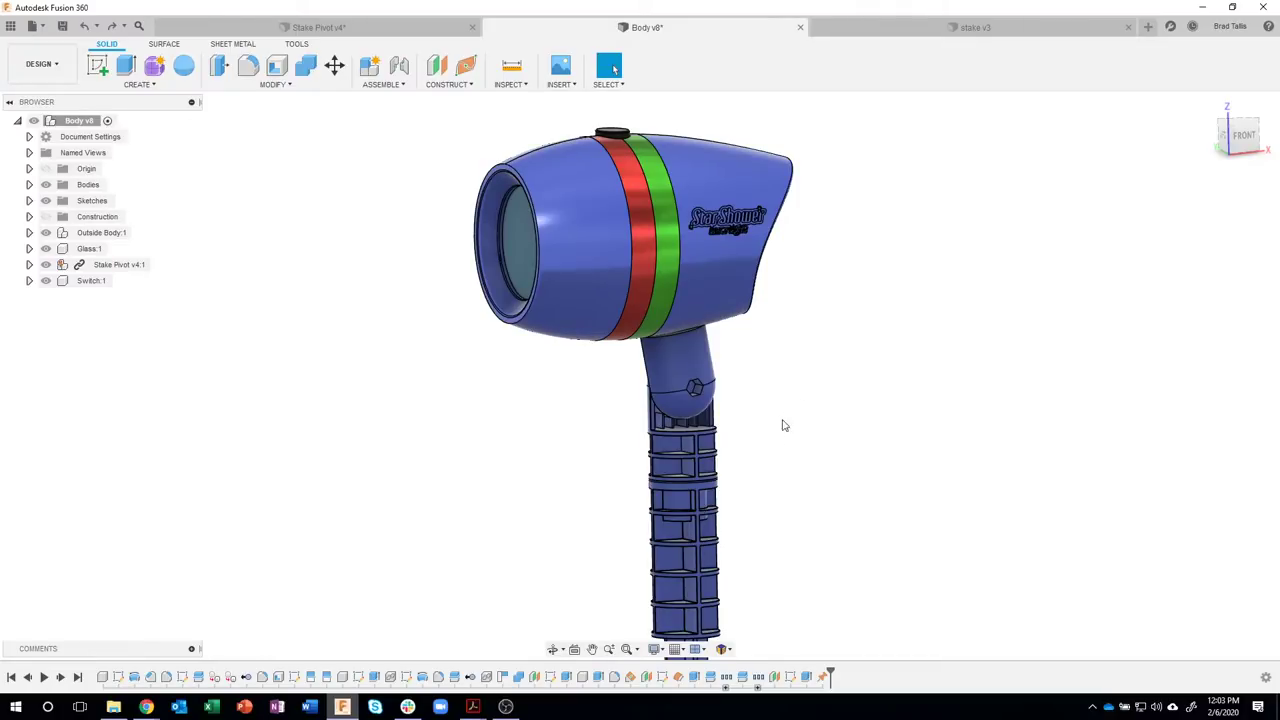
scroll(786, 414, "up", 5)
middle_click_drag(737, 426, 642, 407, "shift")
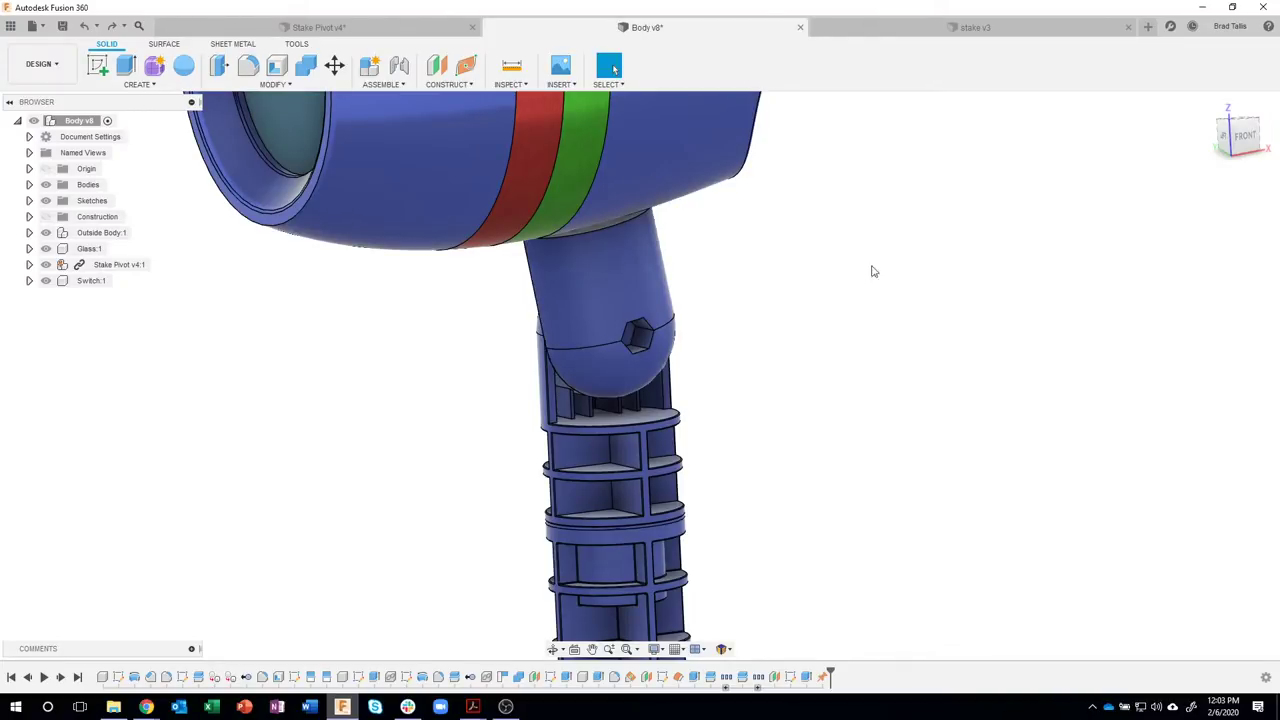
left_click(1147, 27)
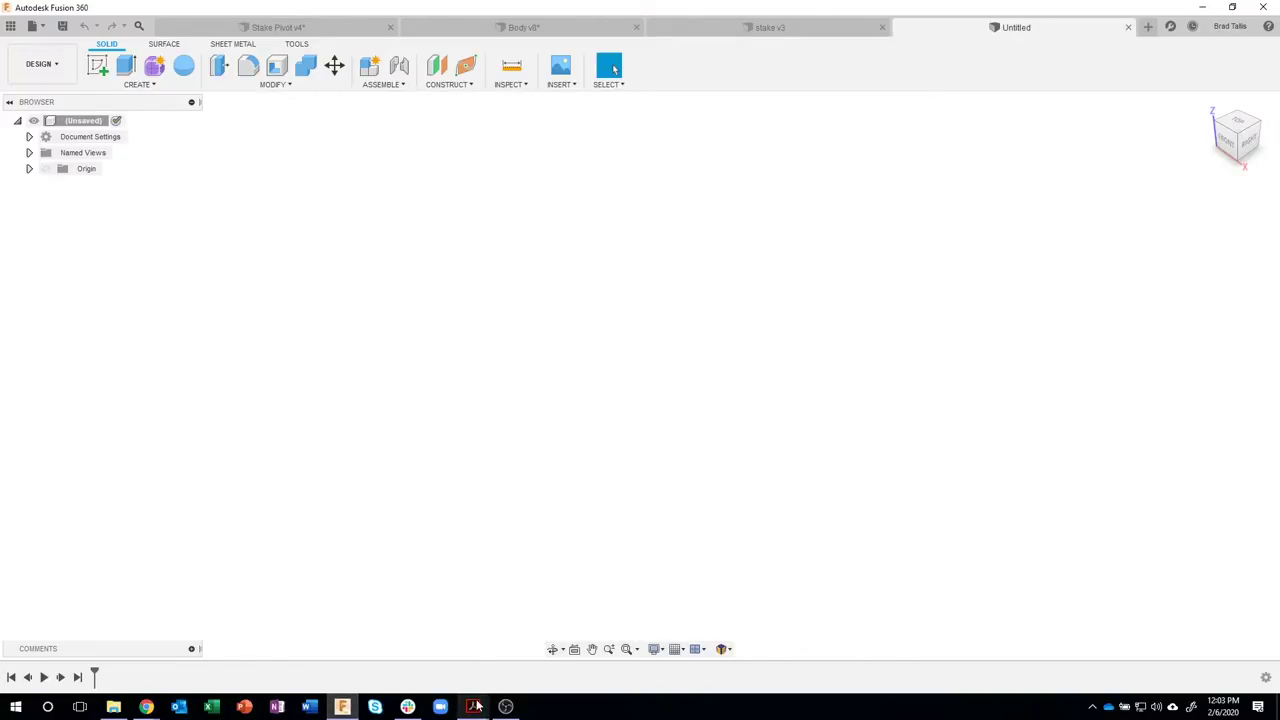
- Review Stake Drawing.pdf in Acrobat, then return to the empty Fusion 360 design
mouse_move(473, 706)
left_click(432, 660)
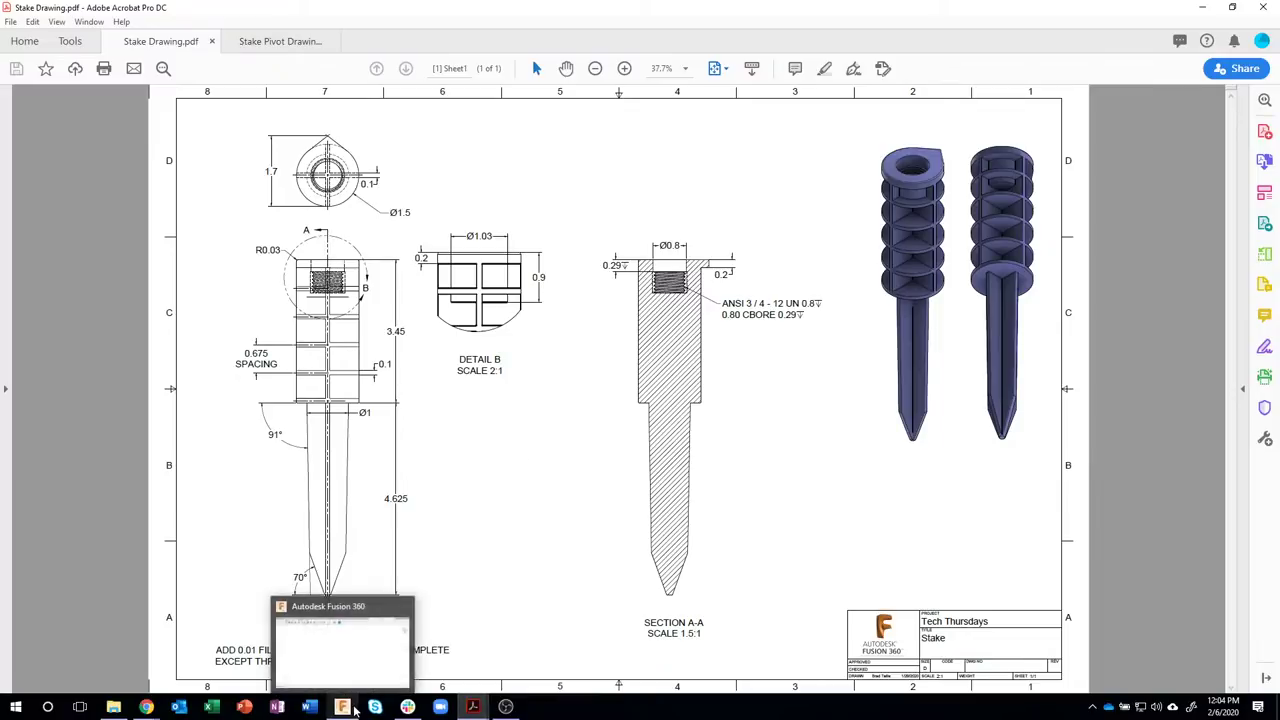
left_click(342, 706)
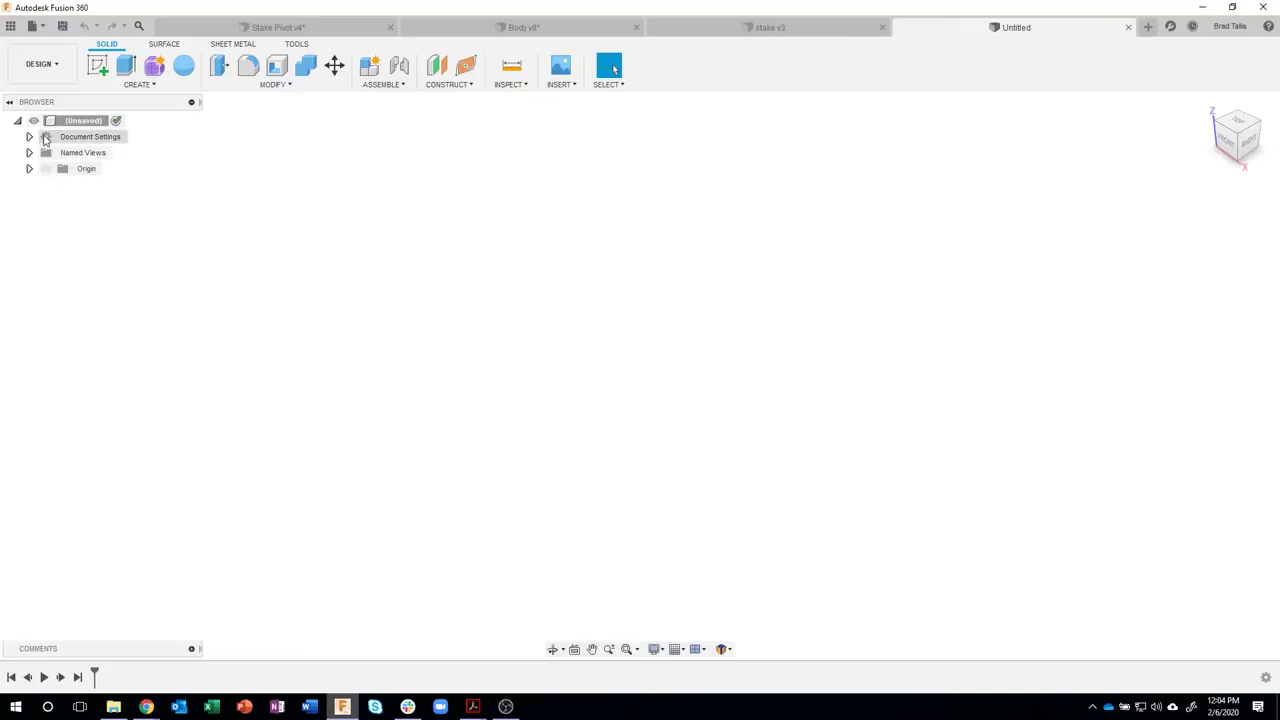
- Expand Document Settings in the Browser to confirm the units are inches
left_click(30, 137)
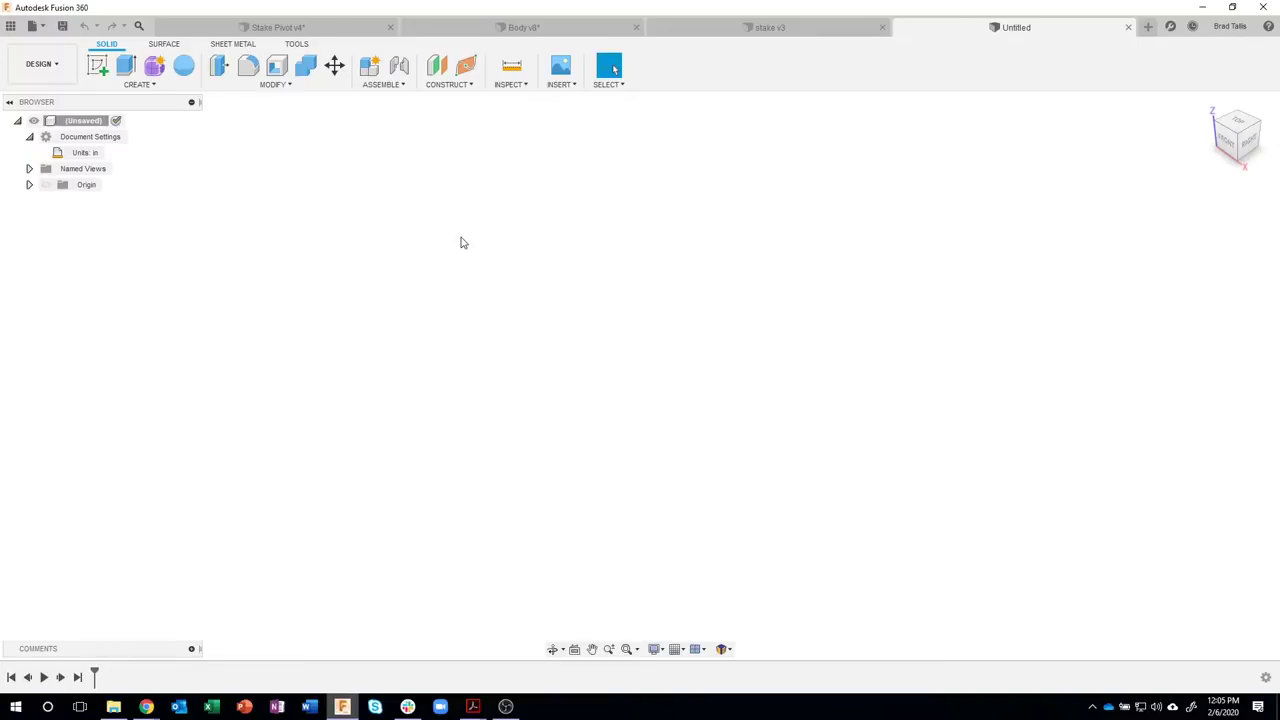
- Add an empty component through Assemble > New Component and name it Stake
left_click(372, 72)
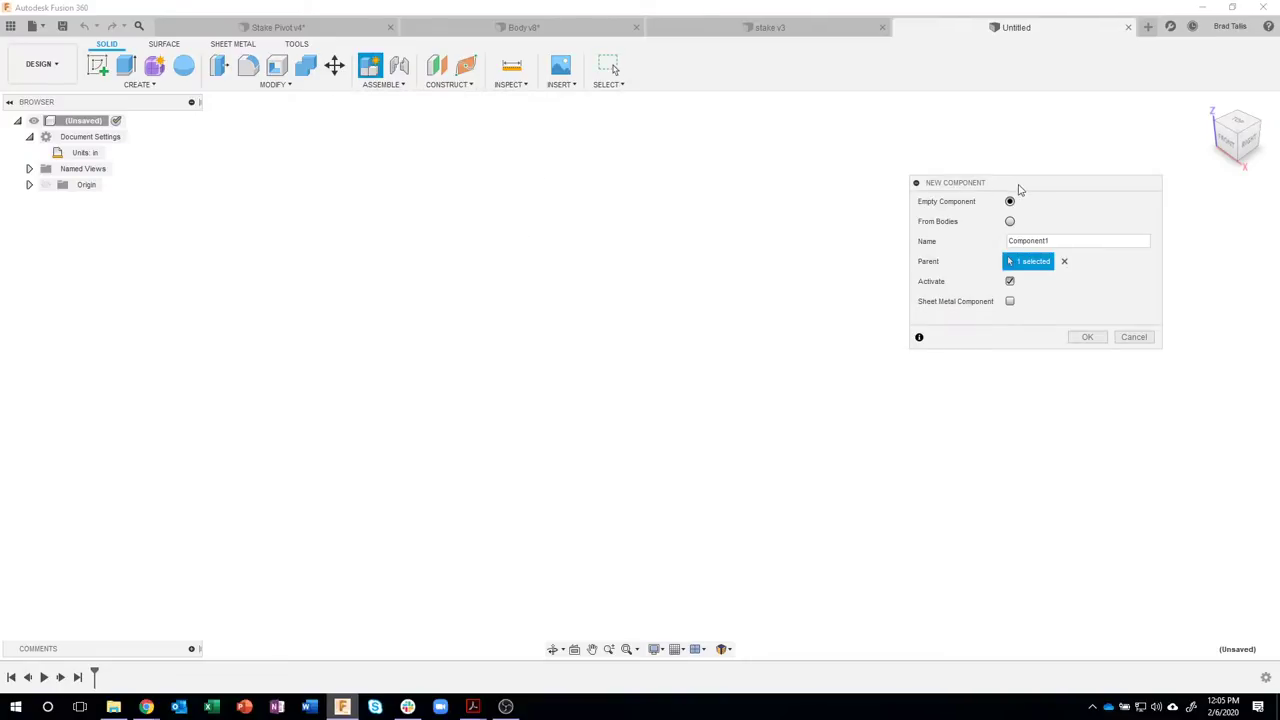
left_click_drag(1019, 189, 1020, 167)
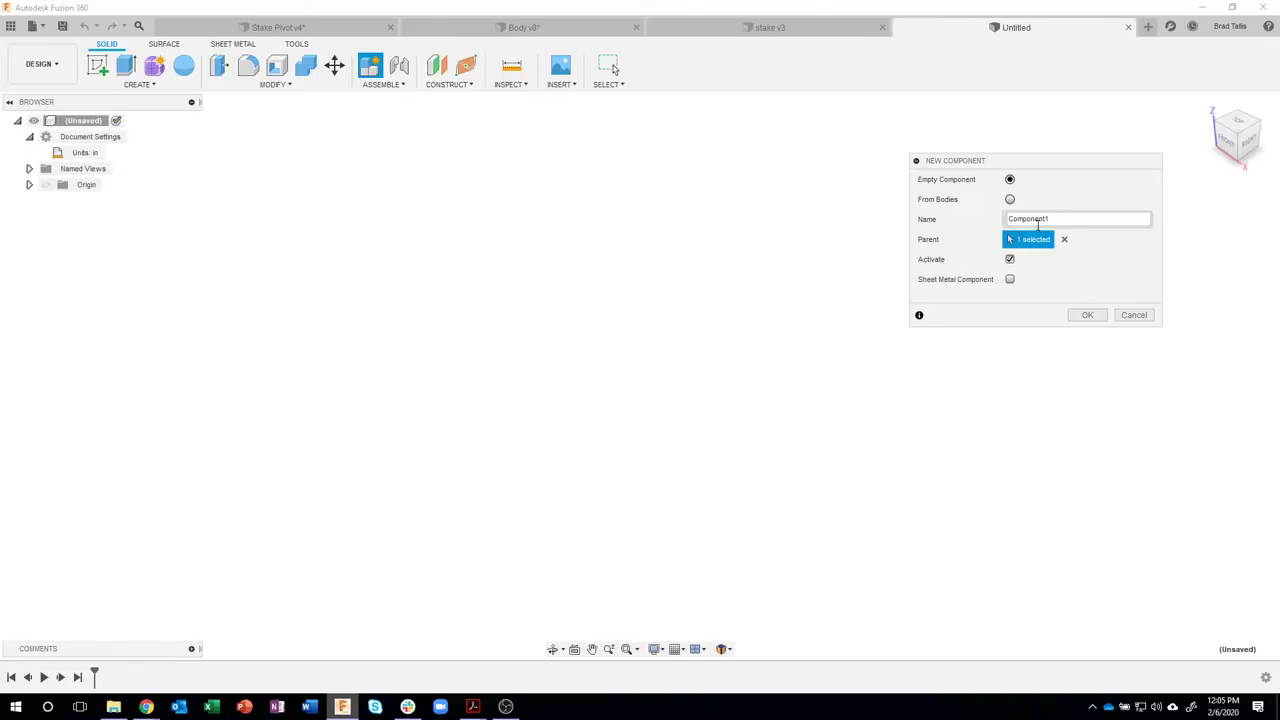
double_click(1060, 219)
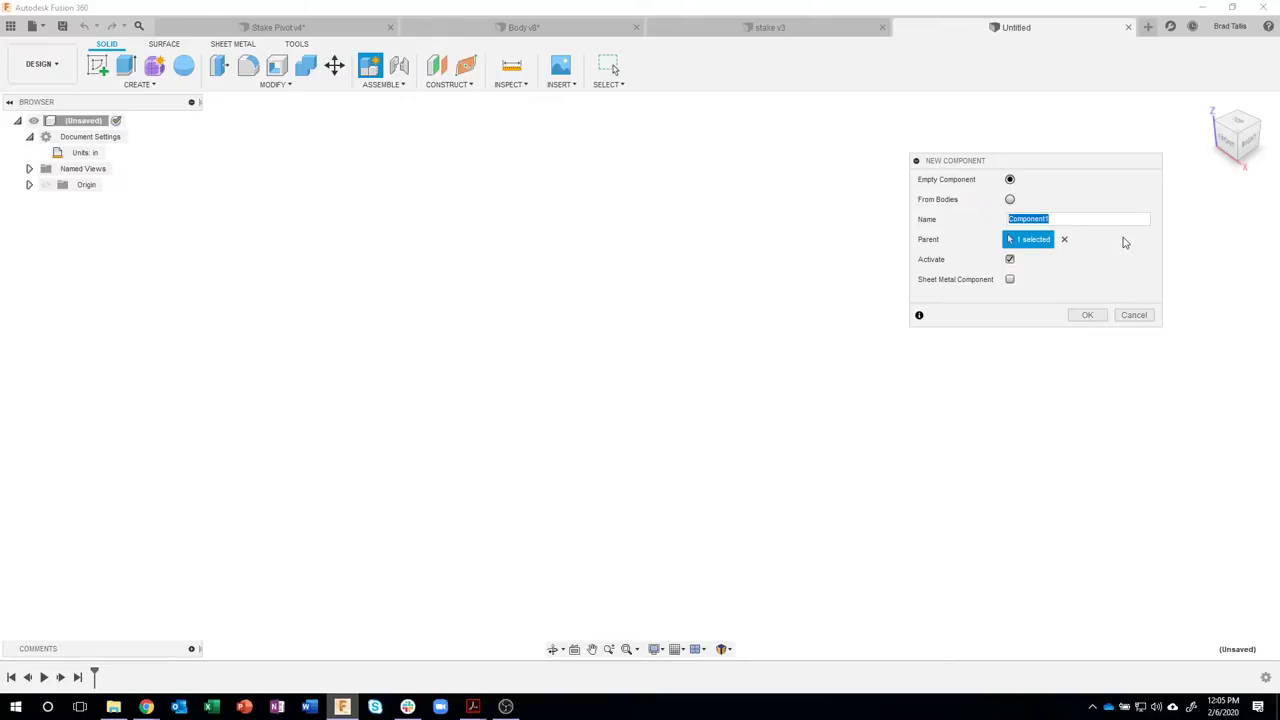
type("Stake")
left_click(1085, 314)
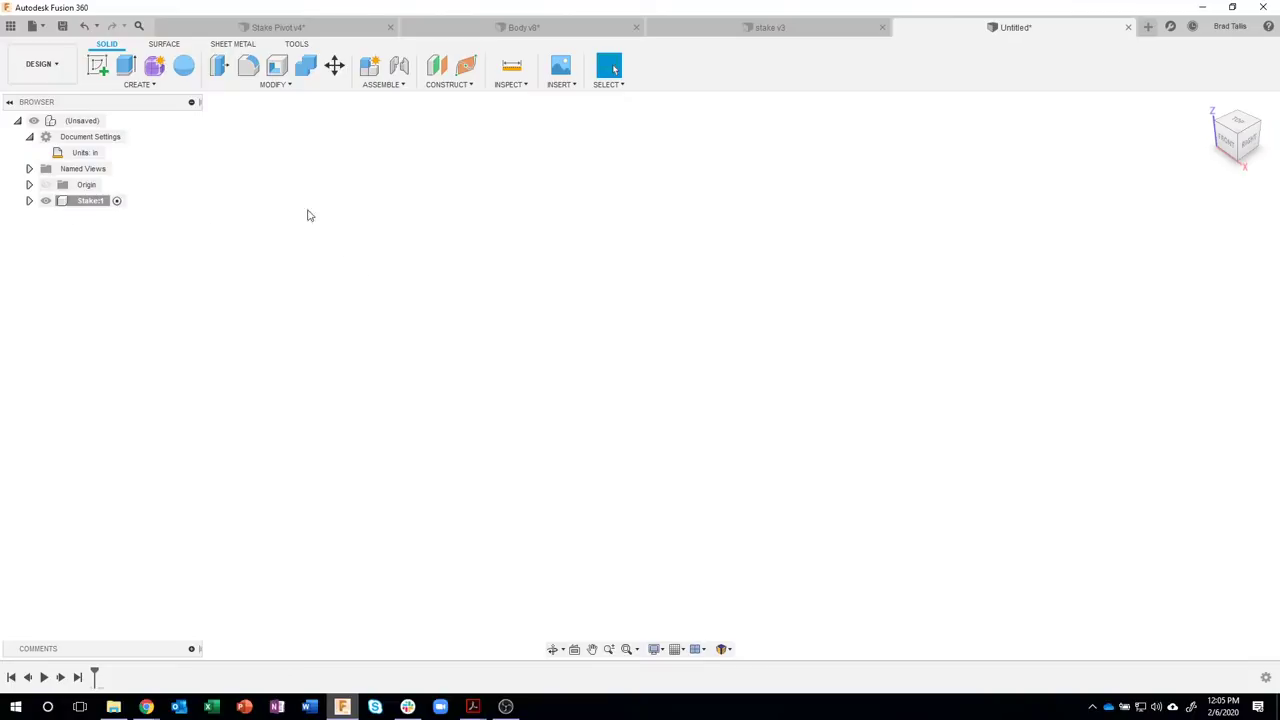
- Save the Untitled design under the name Stake_Part
left_click(62, 27)
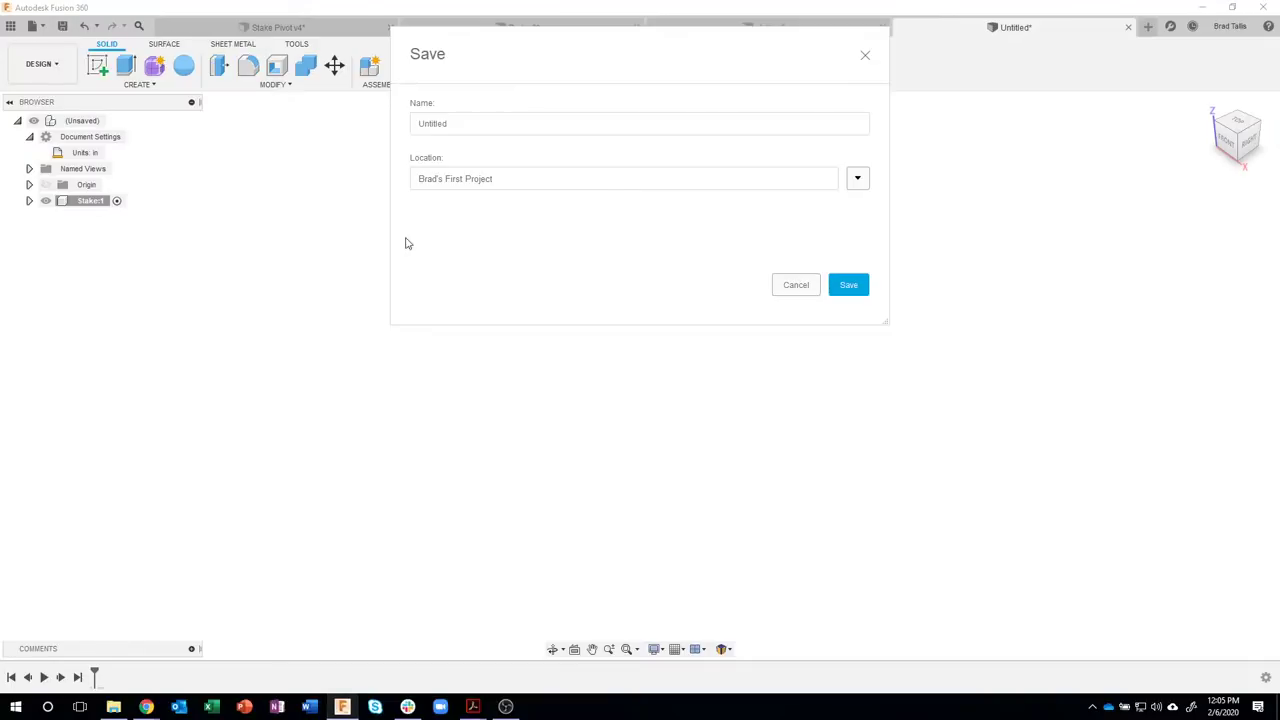
left_click_drag(454, 124, 406, 125)
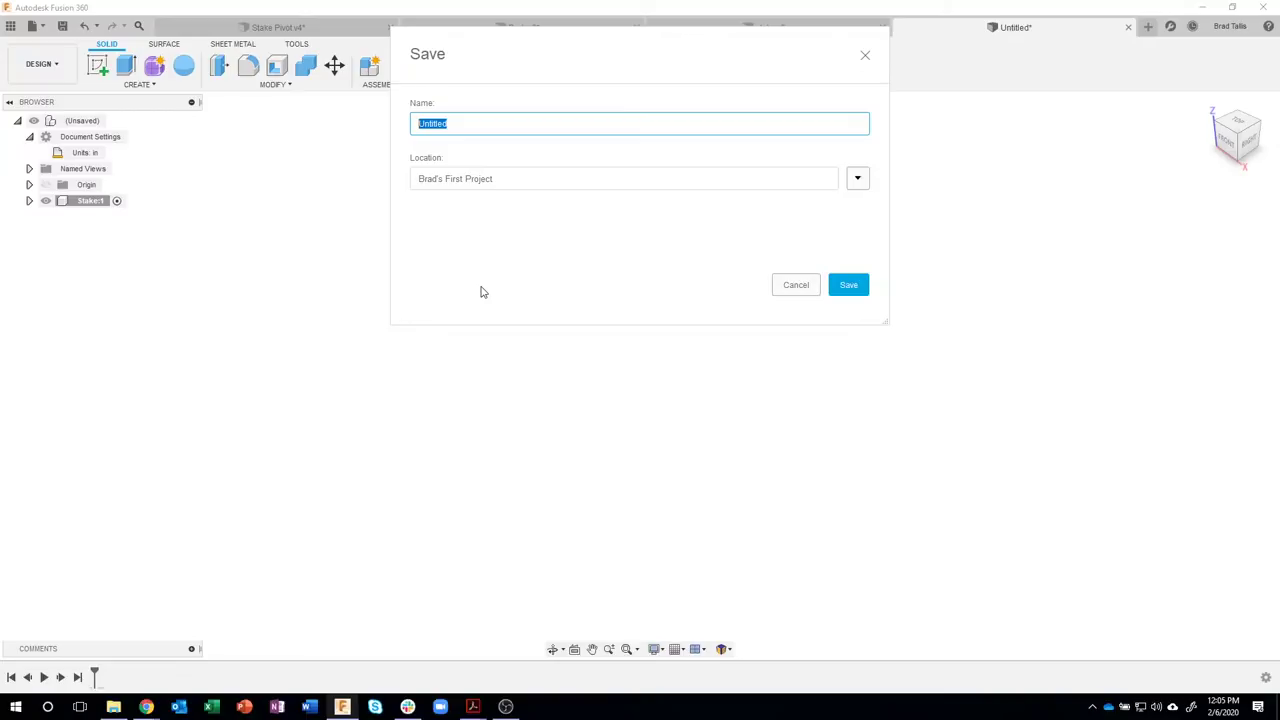
type("Stake_Part")
left_click(848, 285)
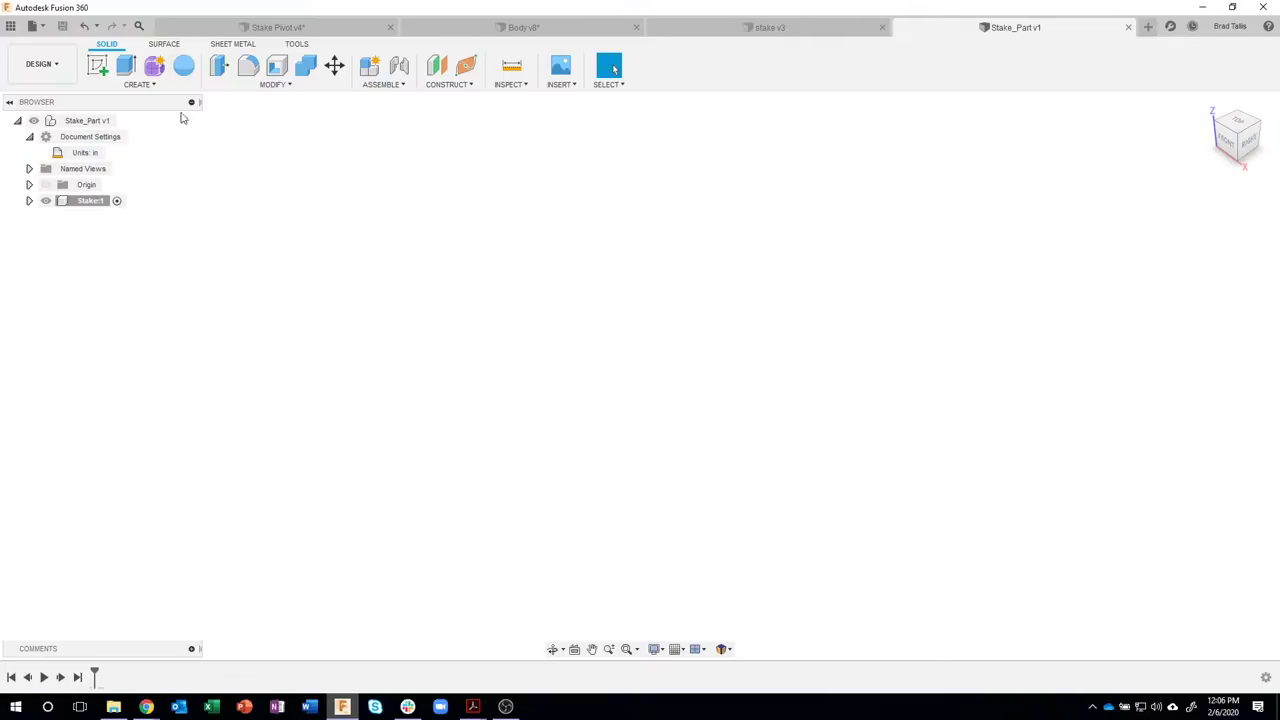
- Start a new sketch on the horizontal XY plane
left_click(97, 65)
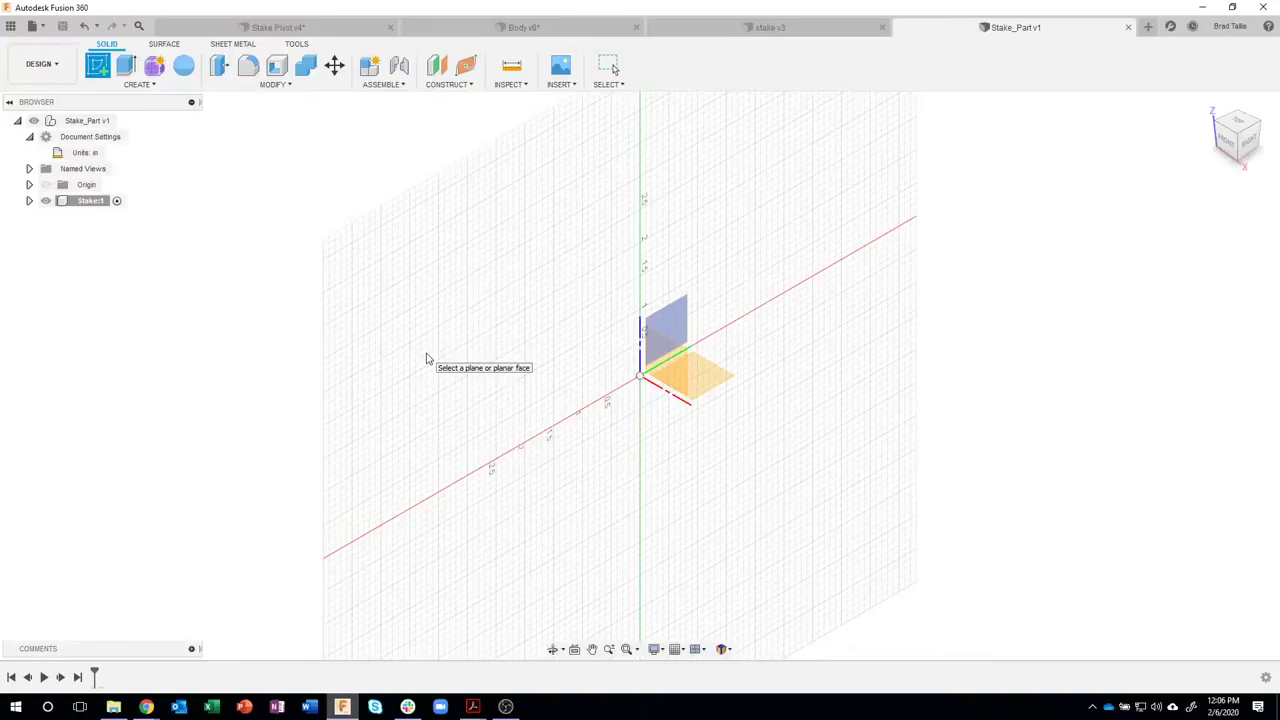
left_click(710, 378)
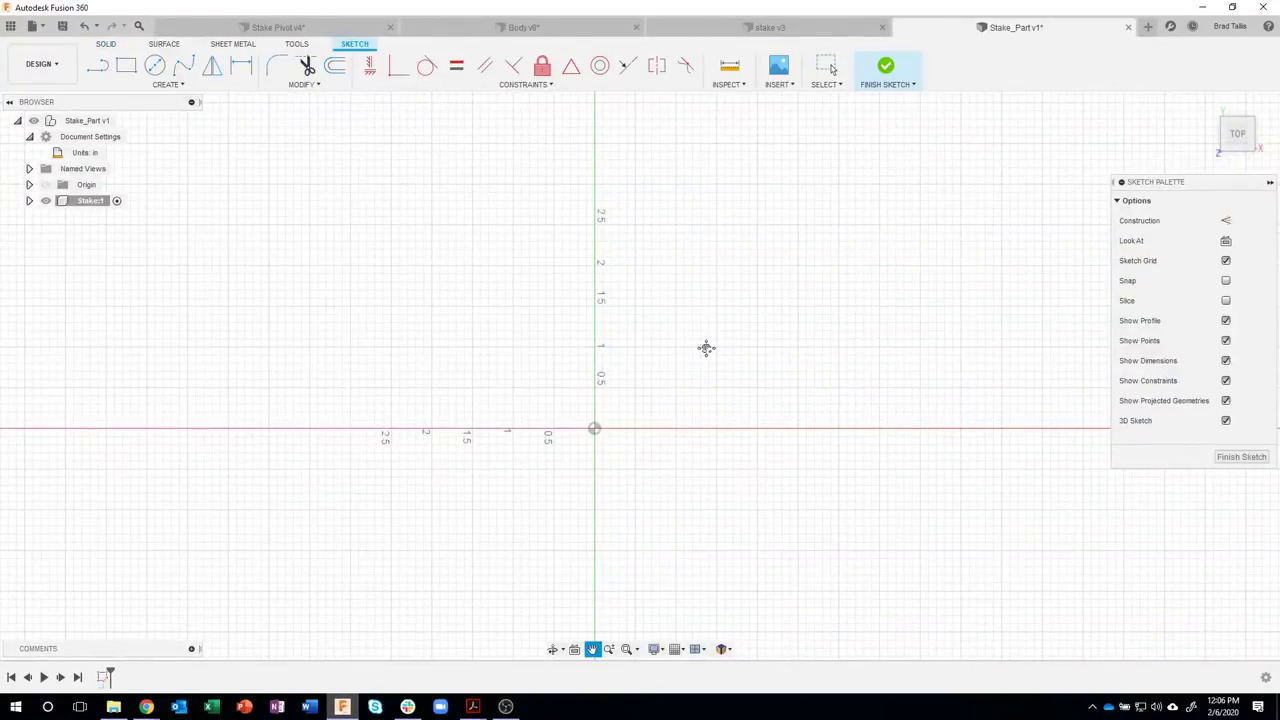
middle_click_drag(706, 348, 698, 276)
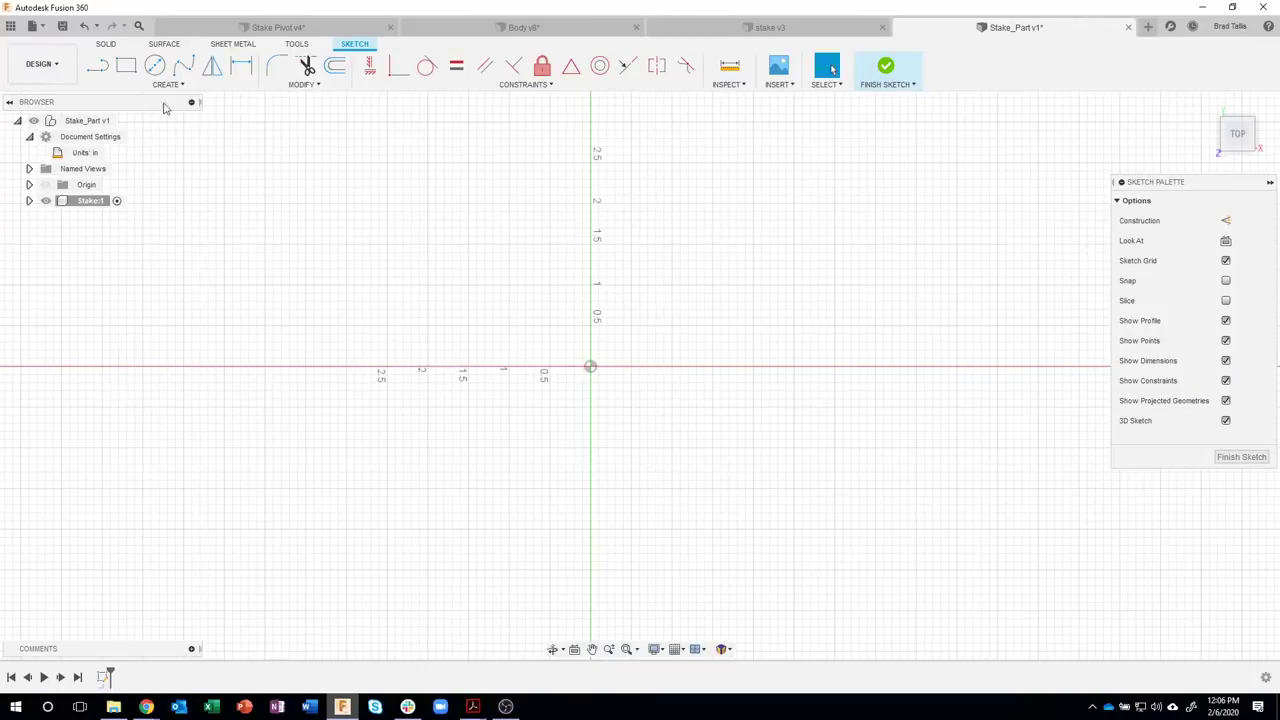
- Draw a 1.5 in diameter circle centred on the sketch origin
left_click(155, 65)
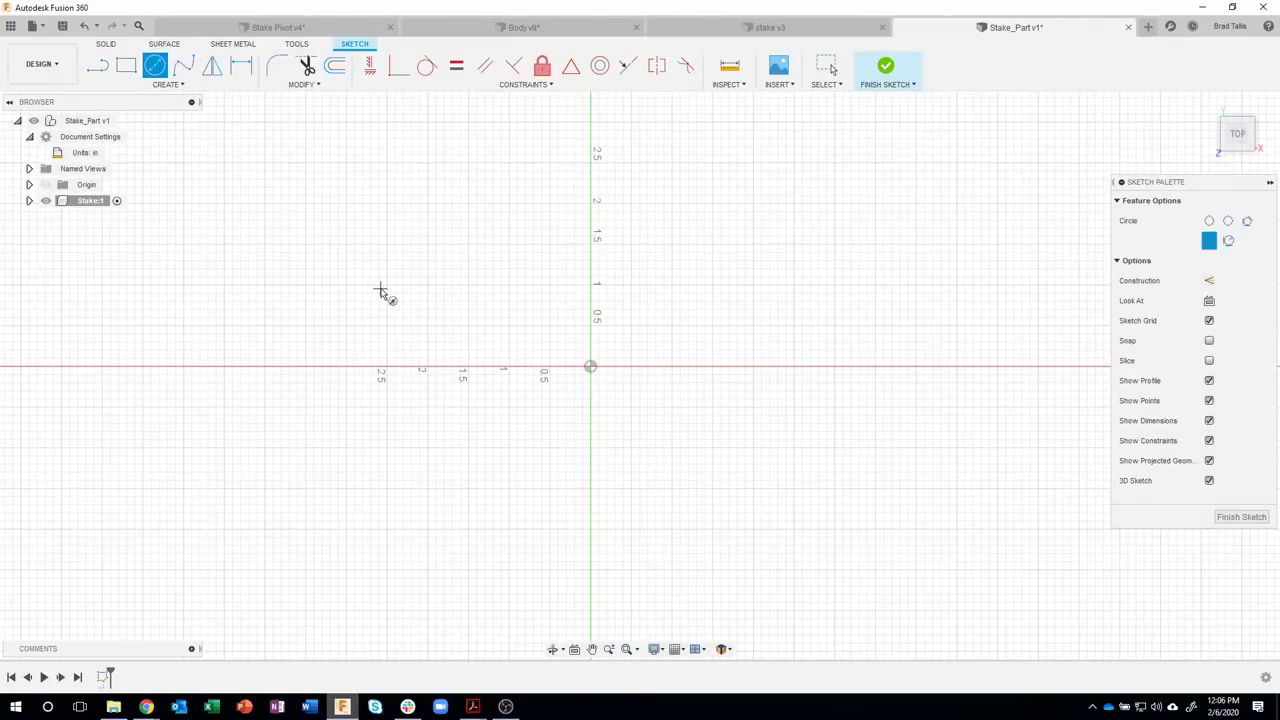
left_click(591, 368)
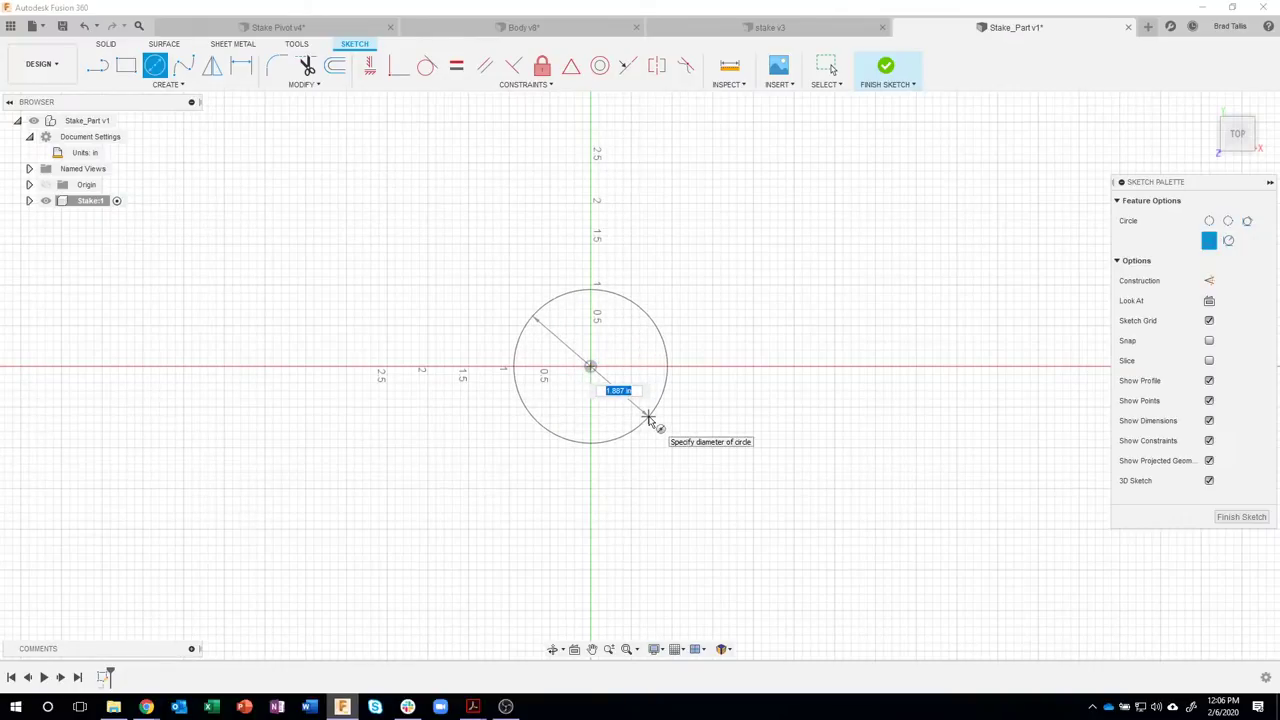
type("1.5")
key("Tab")
key("Return")
key("Escape")
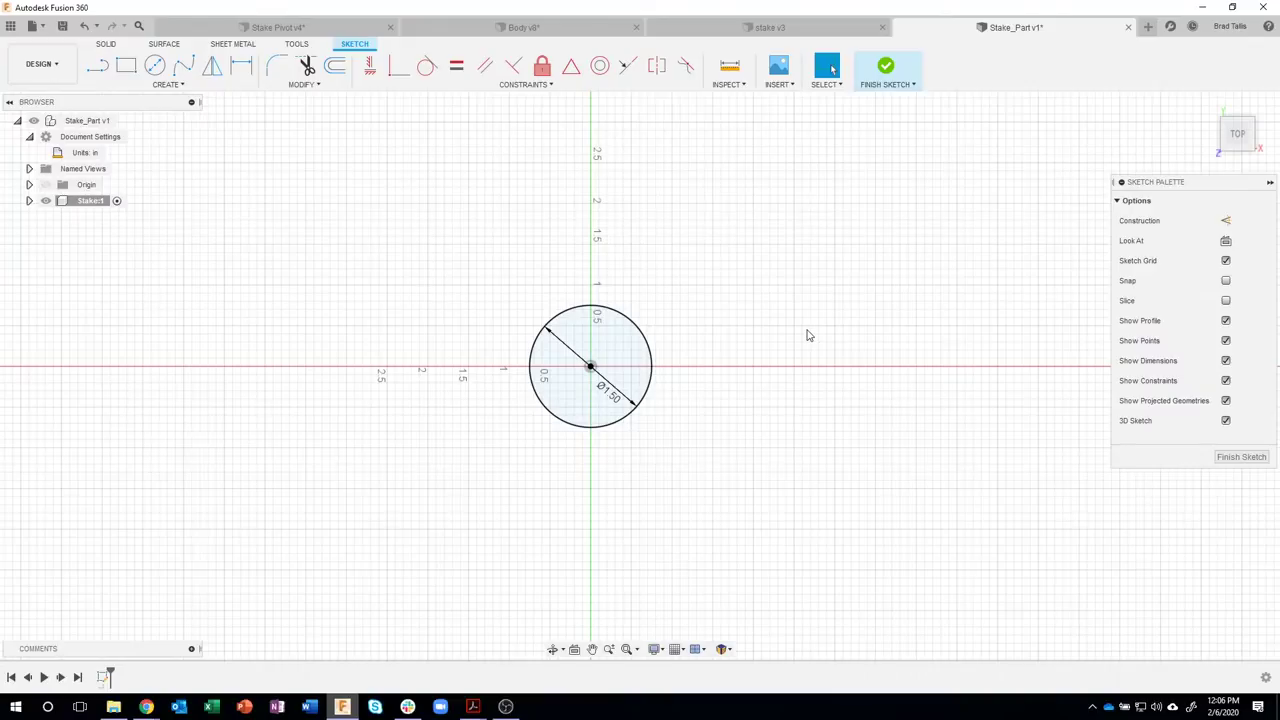
- Extrude the 1.5 in circle profile 0.1 in into a thin disc
mouse_move(782, 220)
middle_mouse_down("shift")
mouse_move(834, 214)
mouse_move(769, 300)
mouse_move(612, 362)
middle_mouse_up("shift")
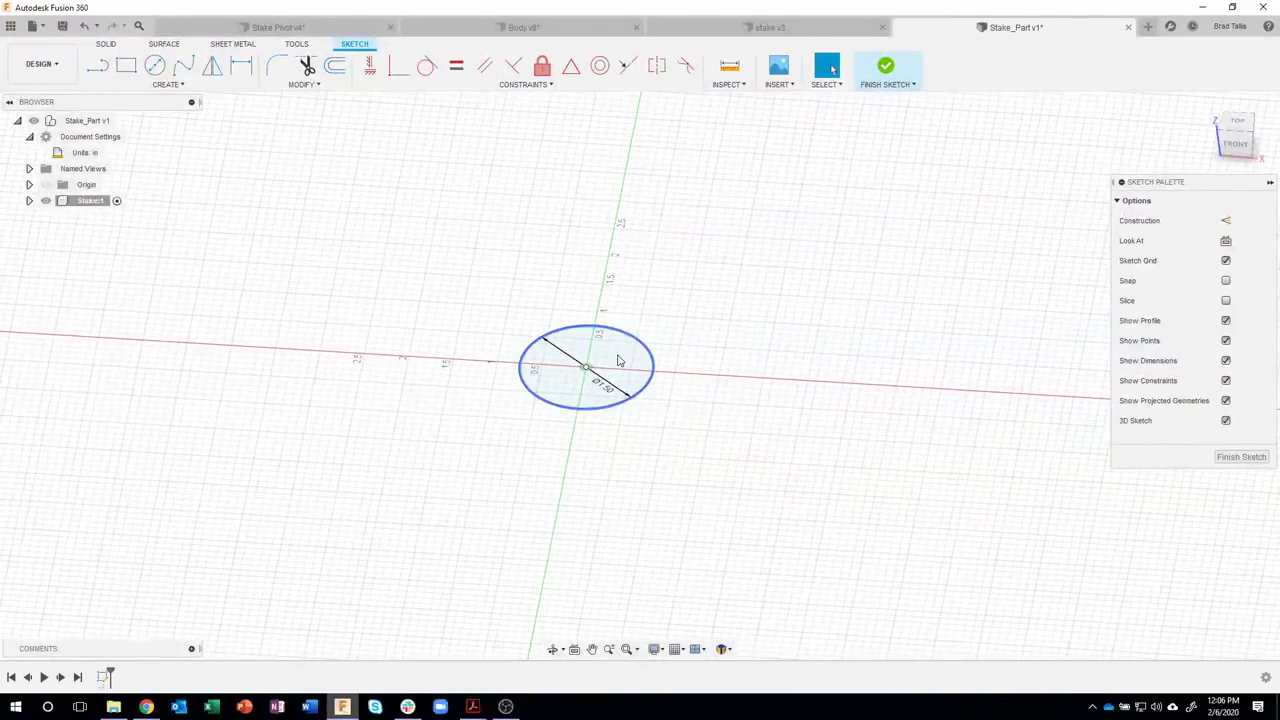
left_click(615, 360)
right_click(615, 360)
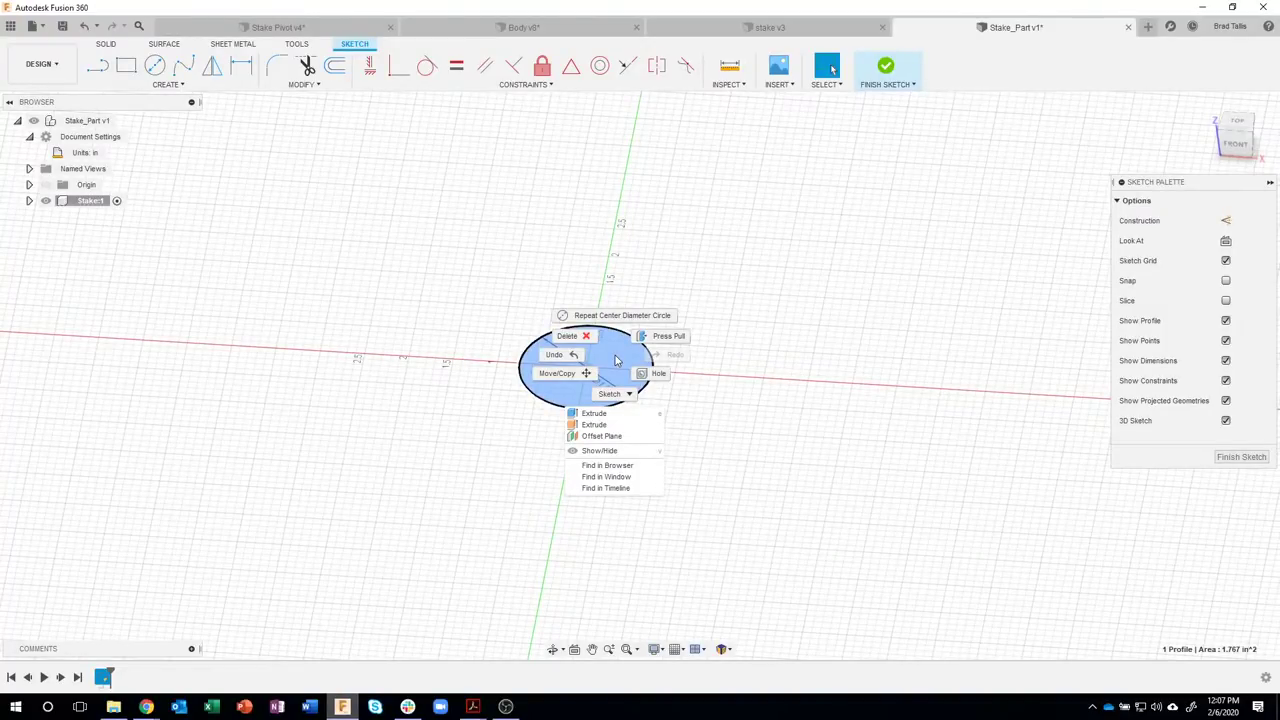
left_click(620, 414)
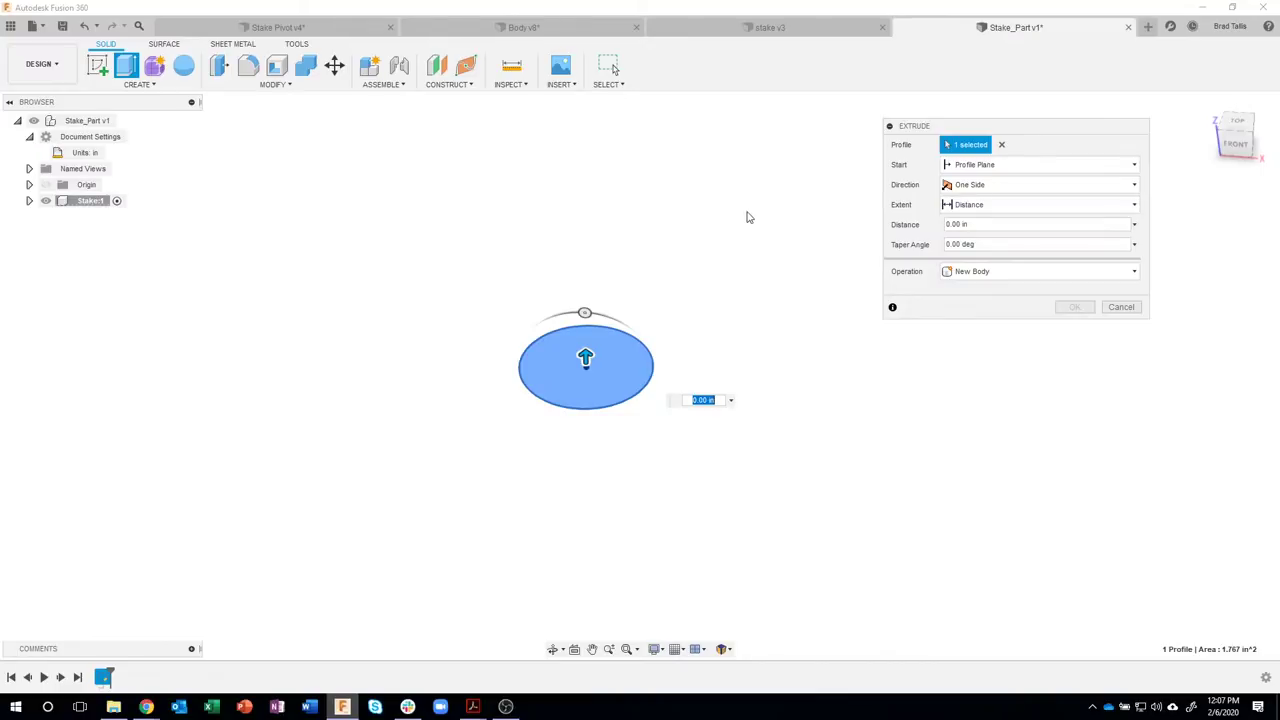
mouse_move(587, 356)
left_mouse_down()
mouse_move(586, 320)
mouse_move(591, 337)
left_mouse_up()
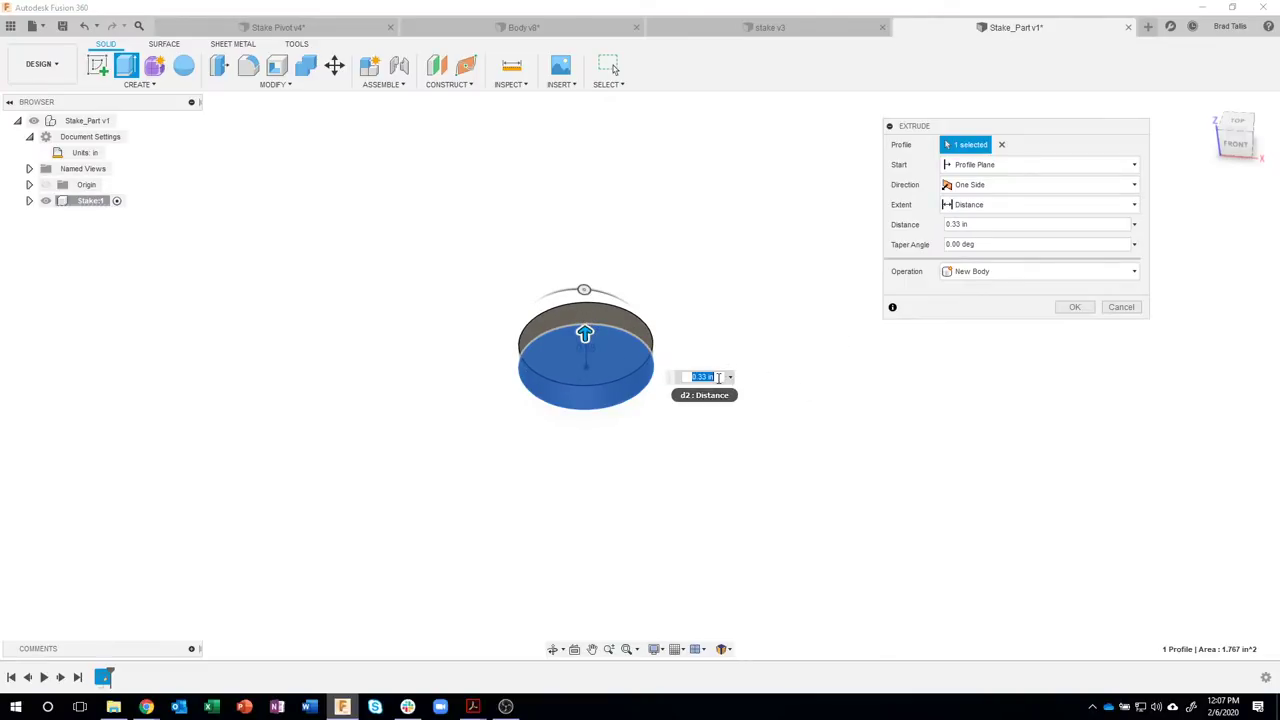
left_click_drag(714, 377, 698, 380)
double_click(698, 378)
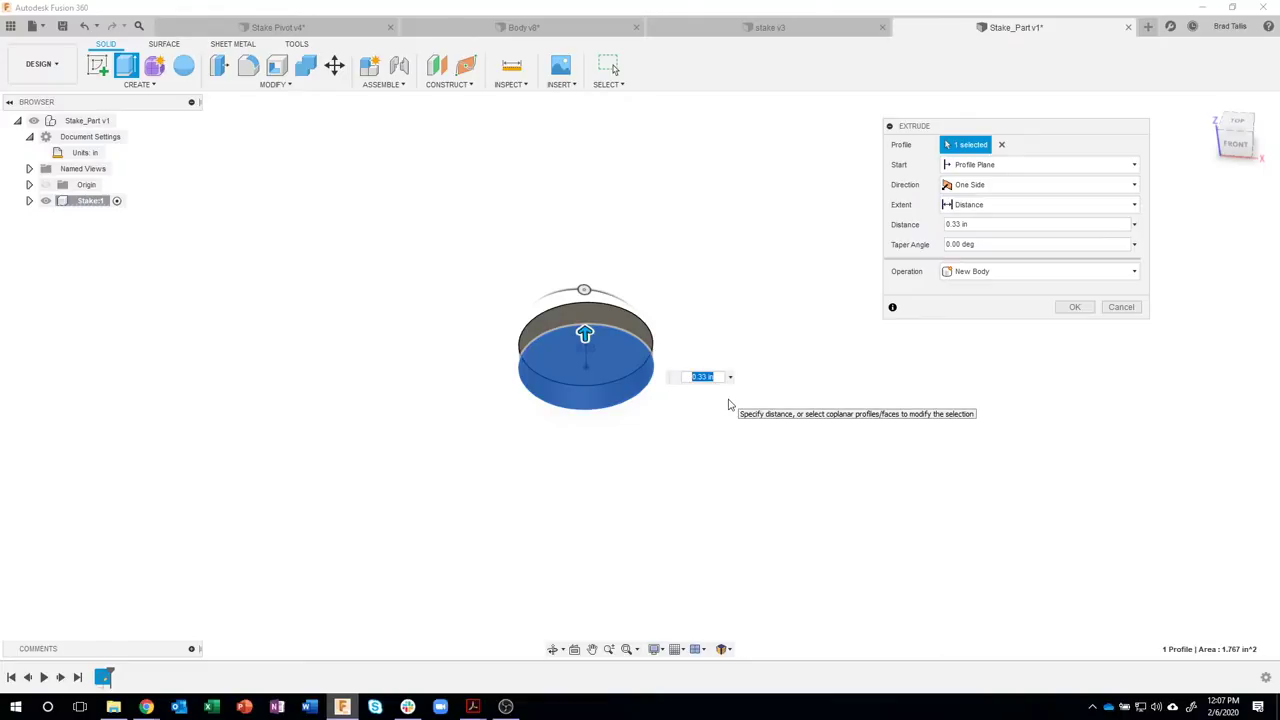
key("BackSpace")
type(".1")
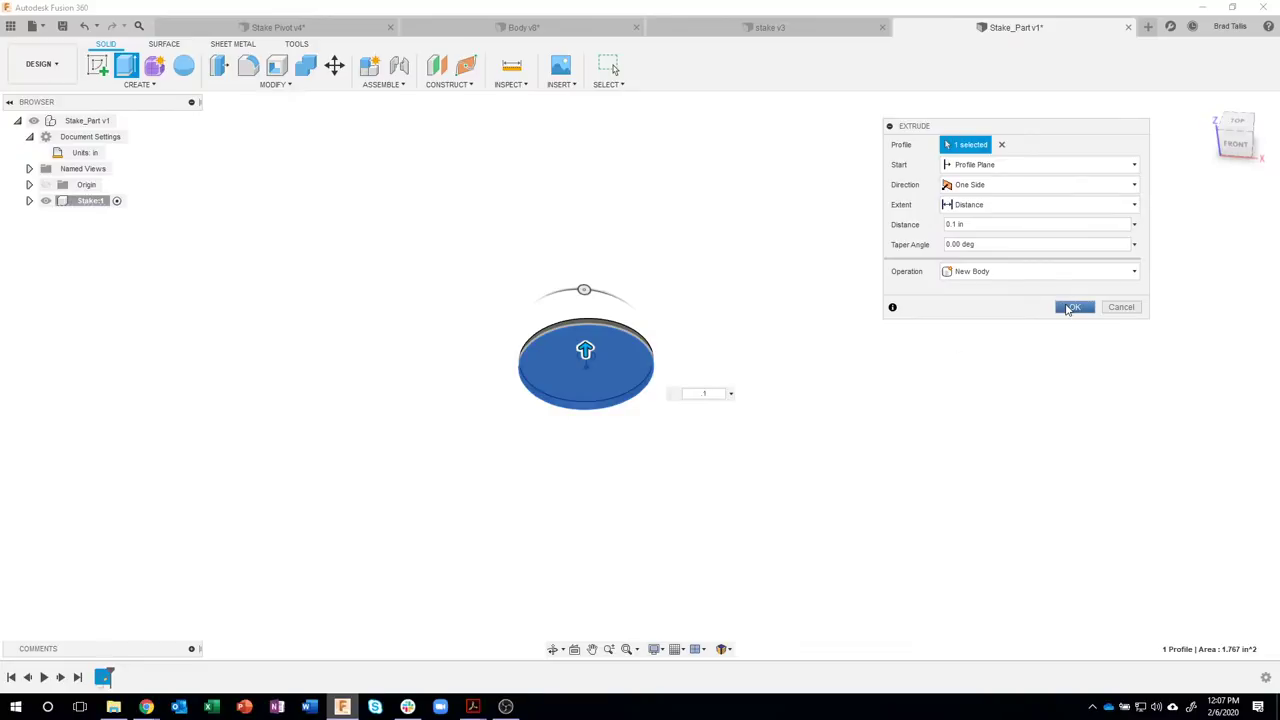
left_click(1069, 309)
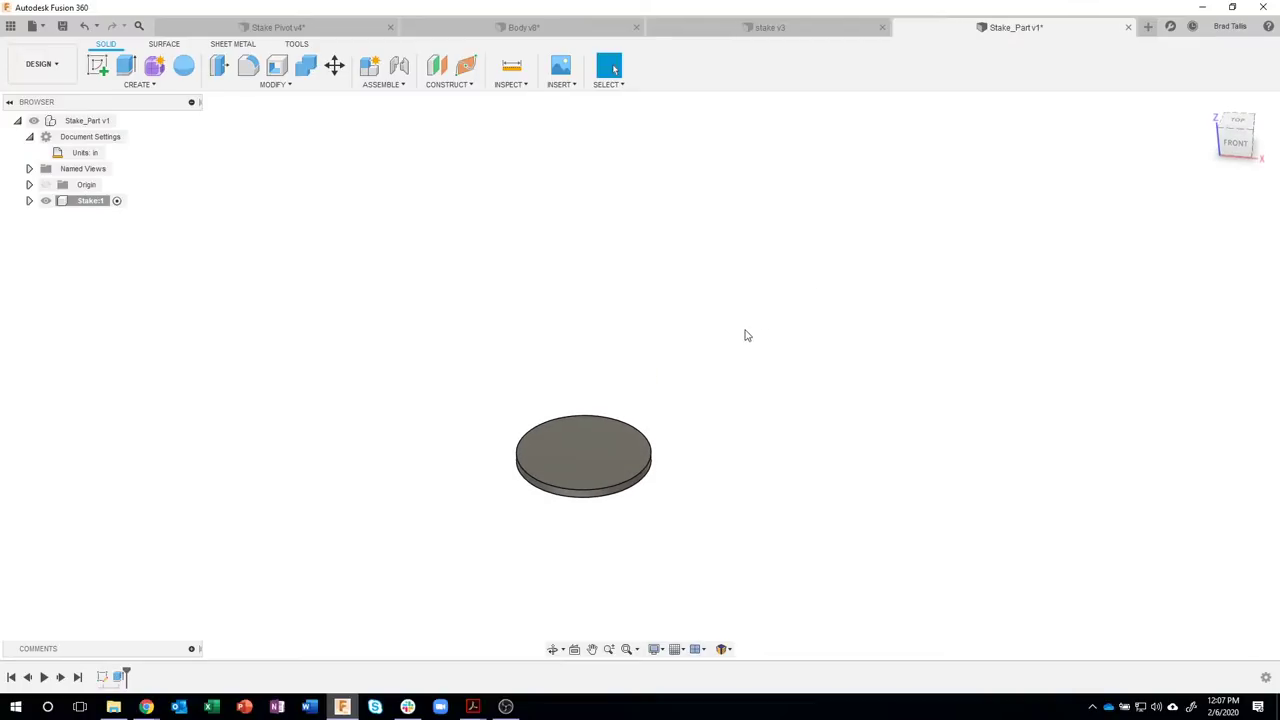
mouse_move(473, 706)
left_click(429, 662)
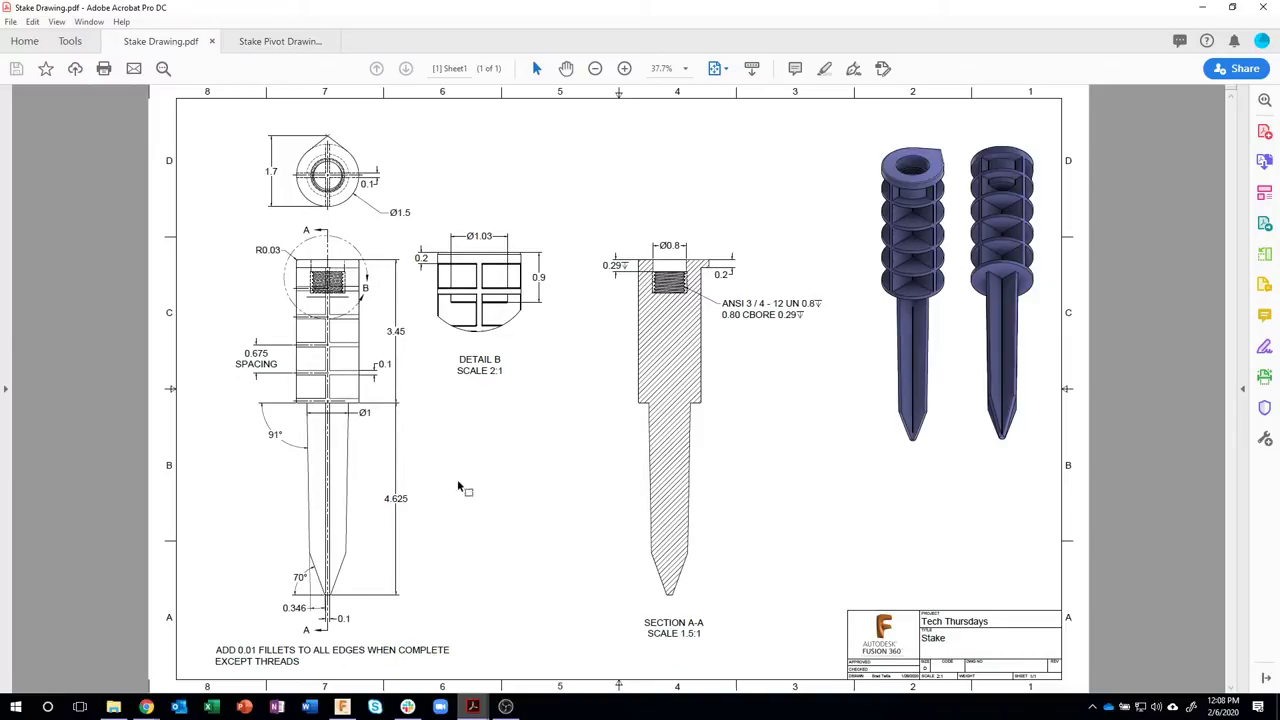
left_click(342, 707)
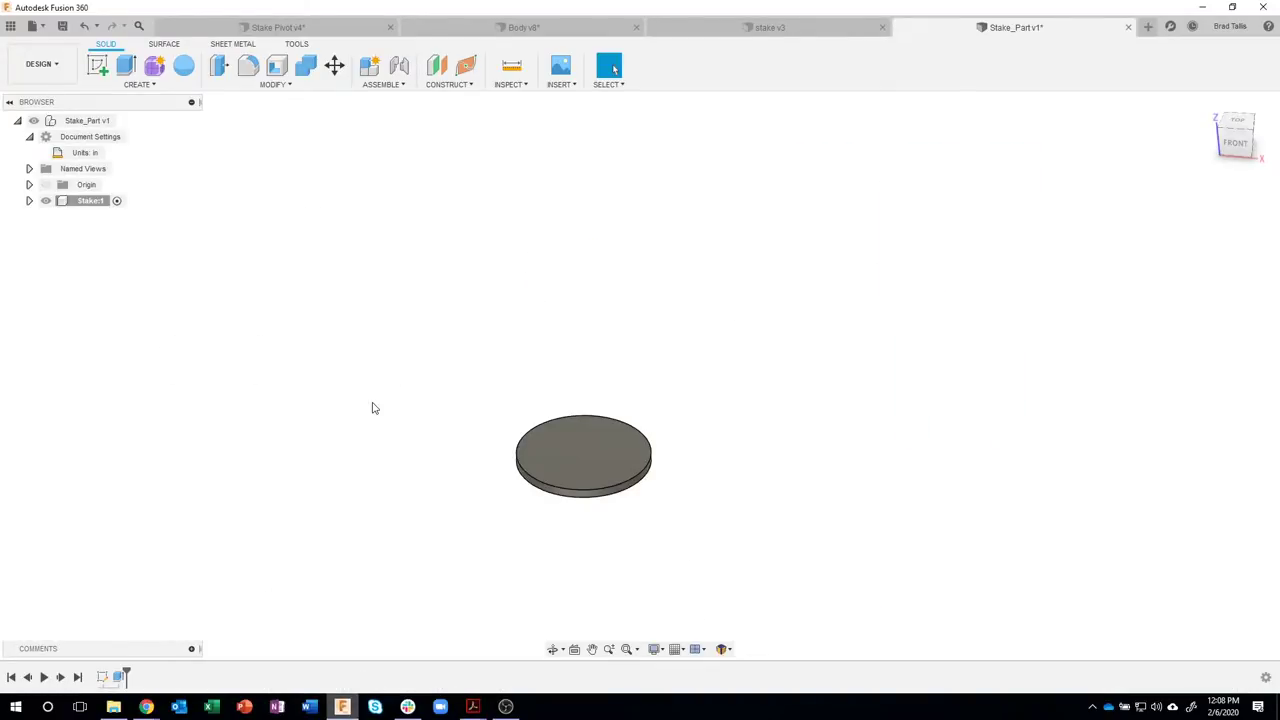
- Start a Rectangular Pattern from the Create > Pattern menu
left_click(150, 85)
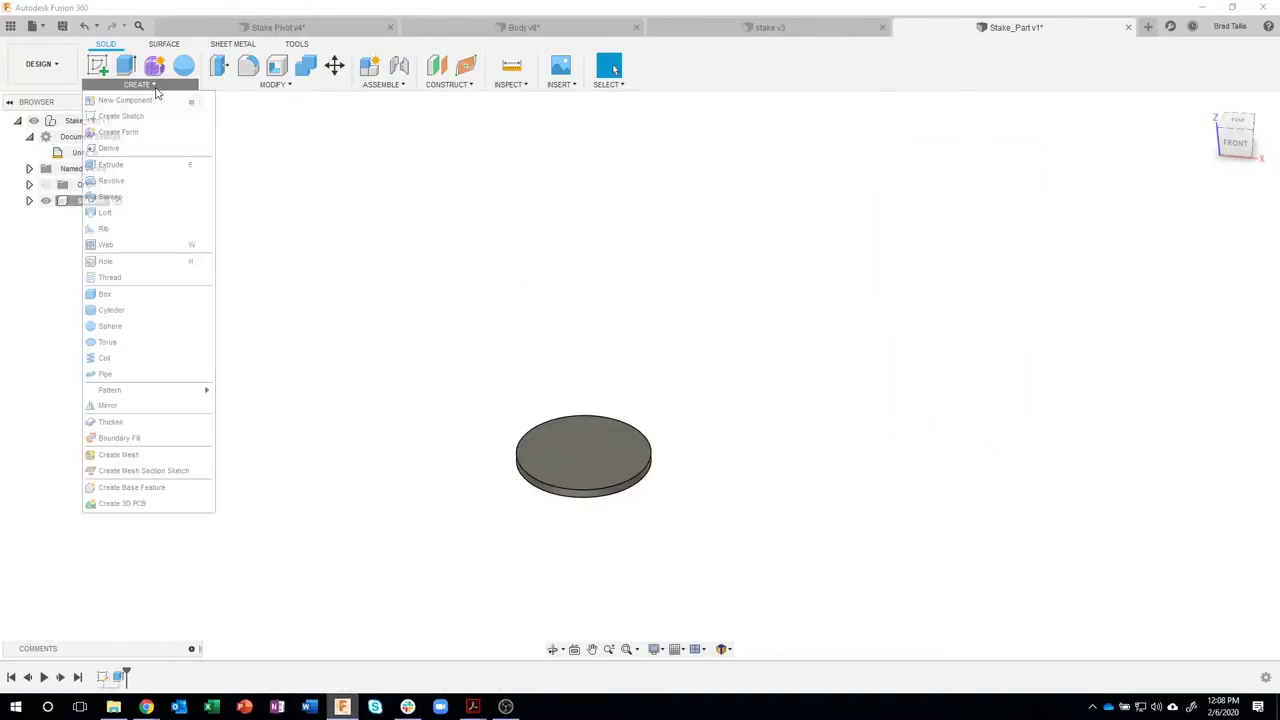
mouse_move(149, 396)
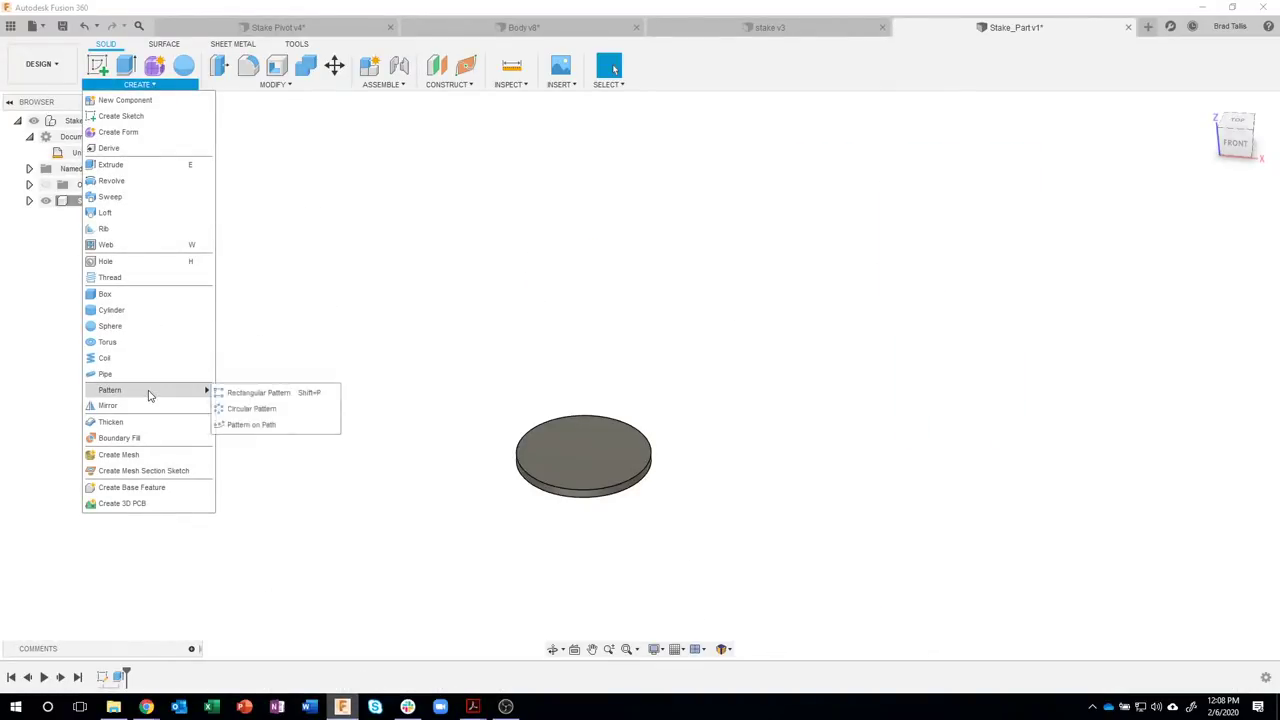
left_click(279, 397)
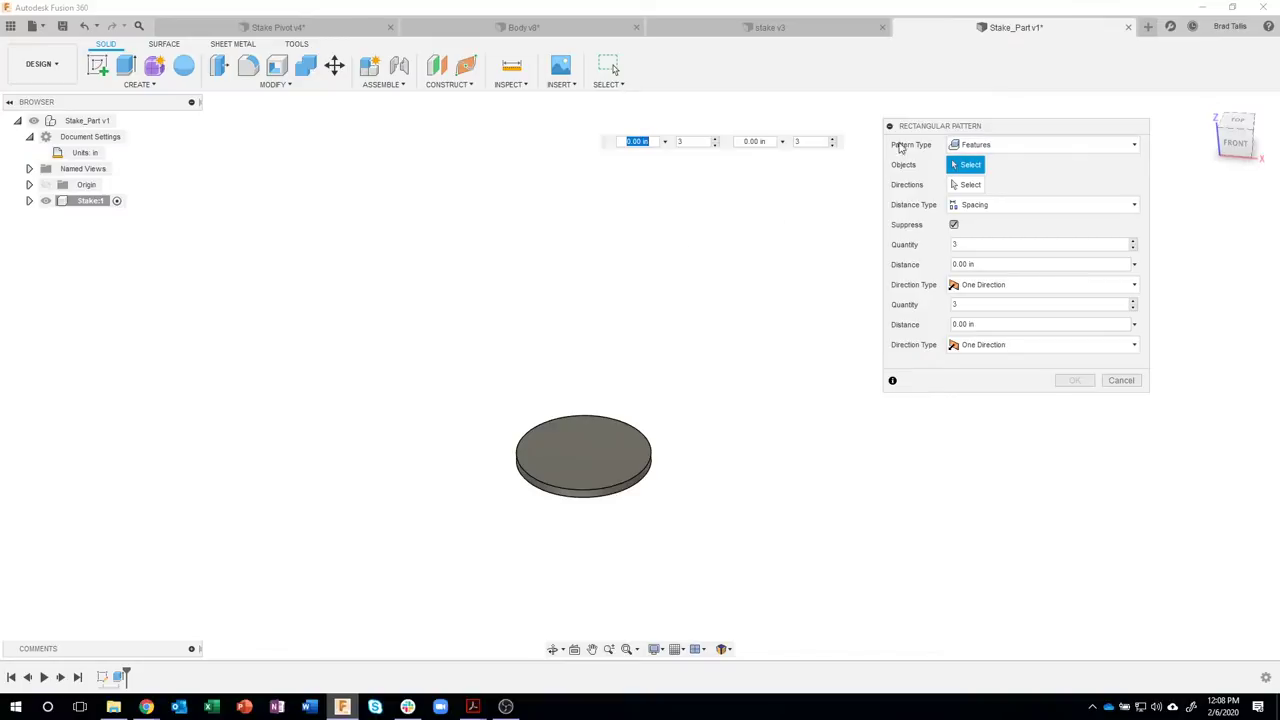
- Set pattern type to Features, pick Extrude1, and use the vertical axis as direction
left_click(979, 147)
left_click(975, 164)
left_click(1004, 149)
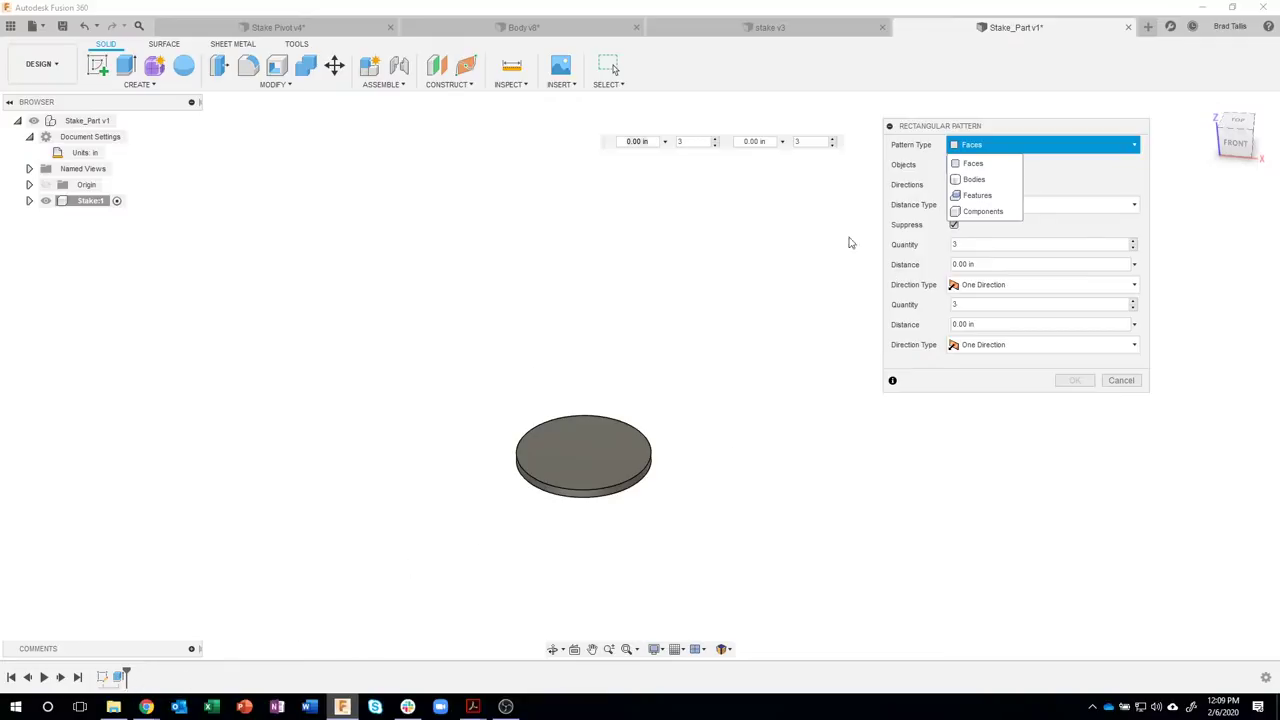
left_click(978, 196)
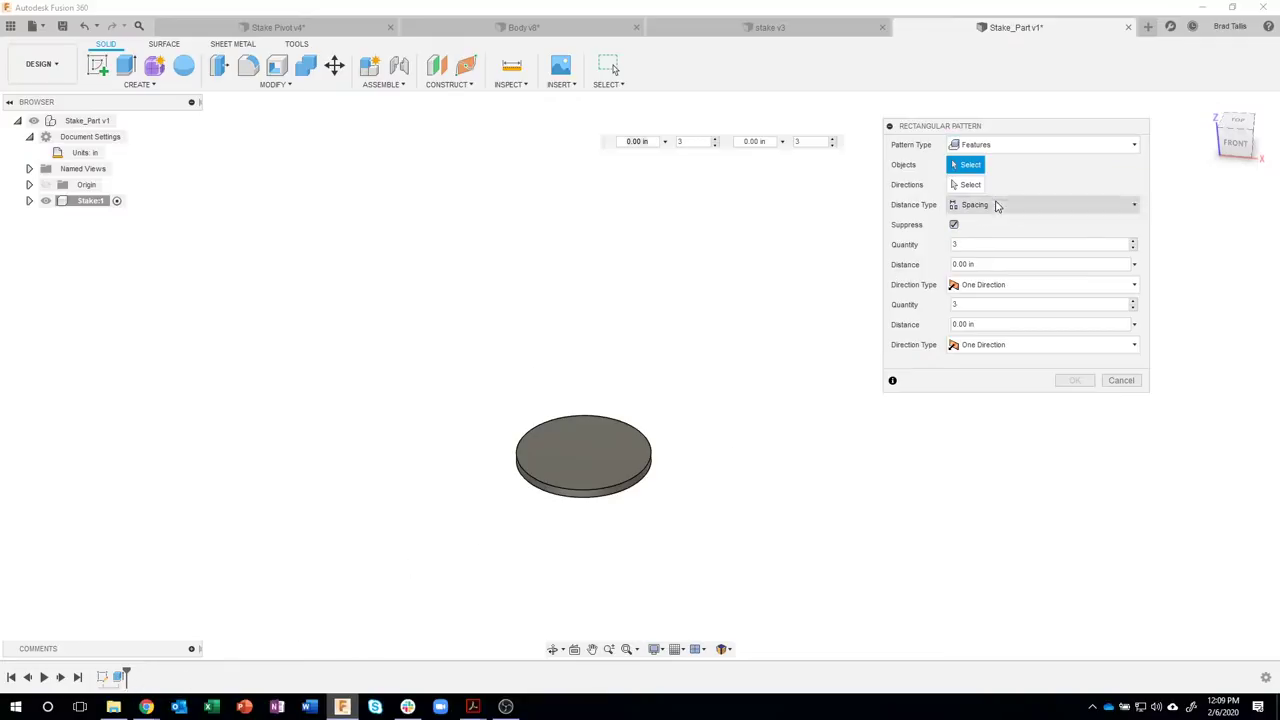
left_click(117, 679)
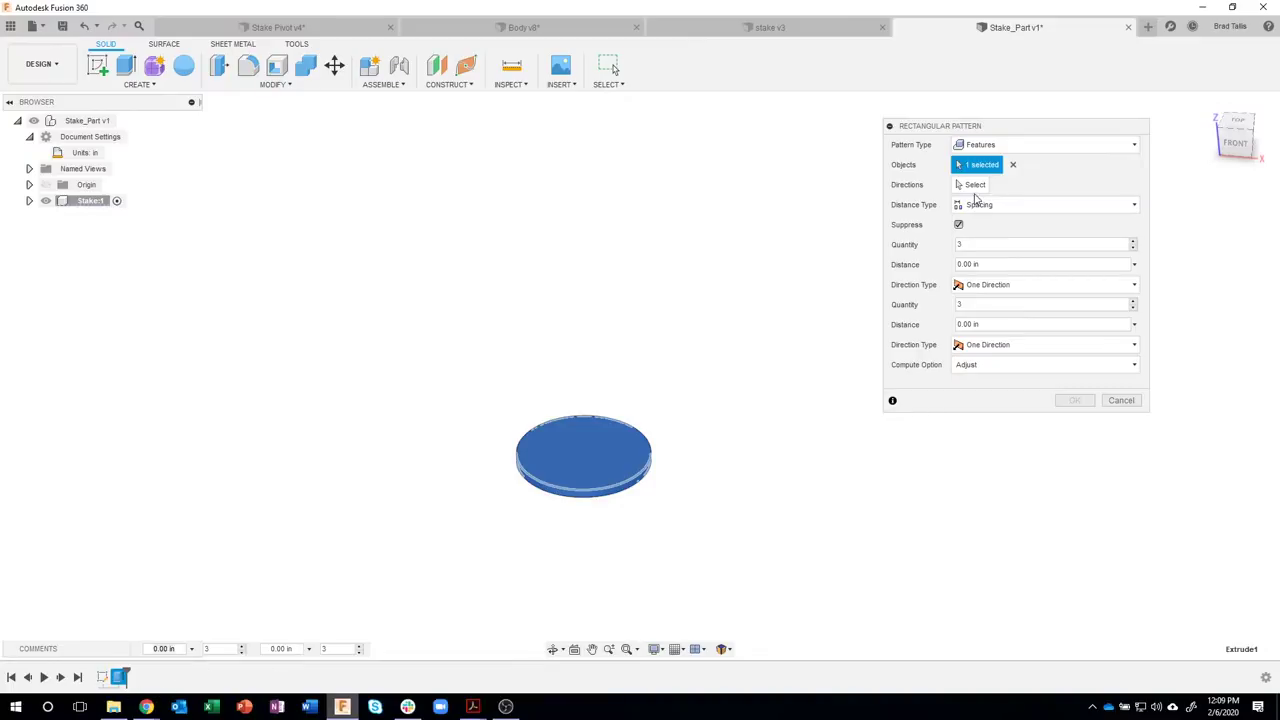
left_click(974, 185)
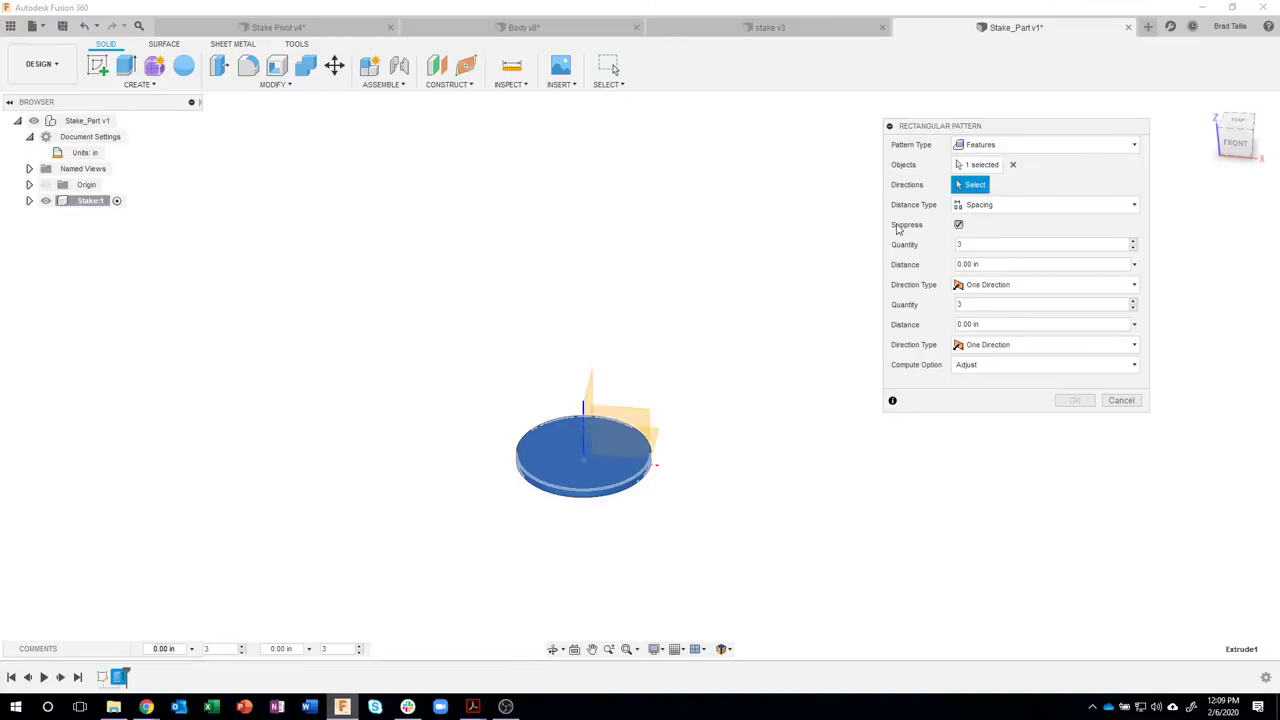
left_click(583, 418)
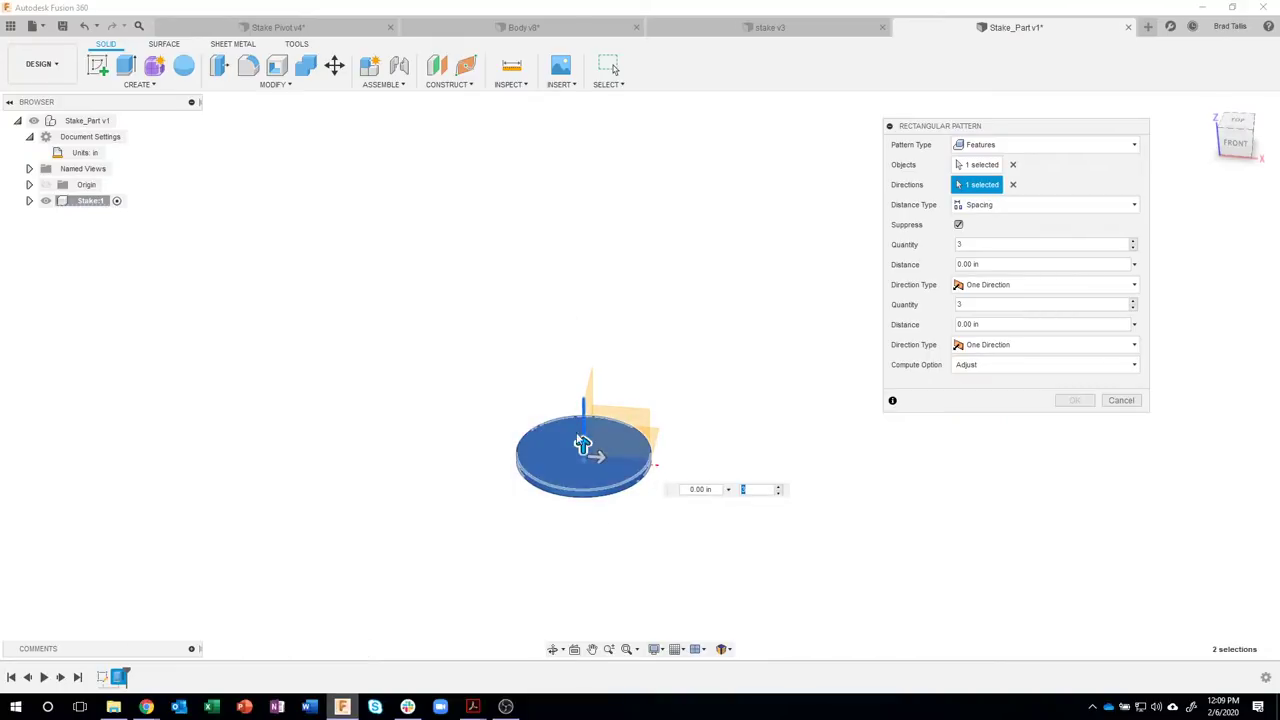
- Drag the pattern copies upward and raise the disc quantity to 5
left_click_drag(585, 446, 586, 338)
key("Tab")
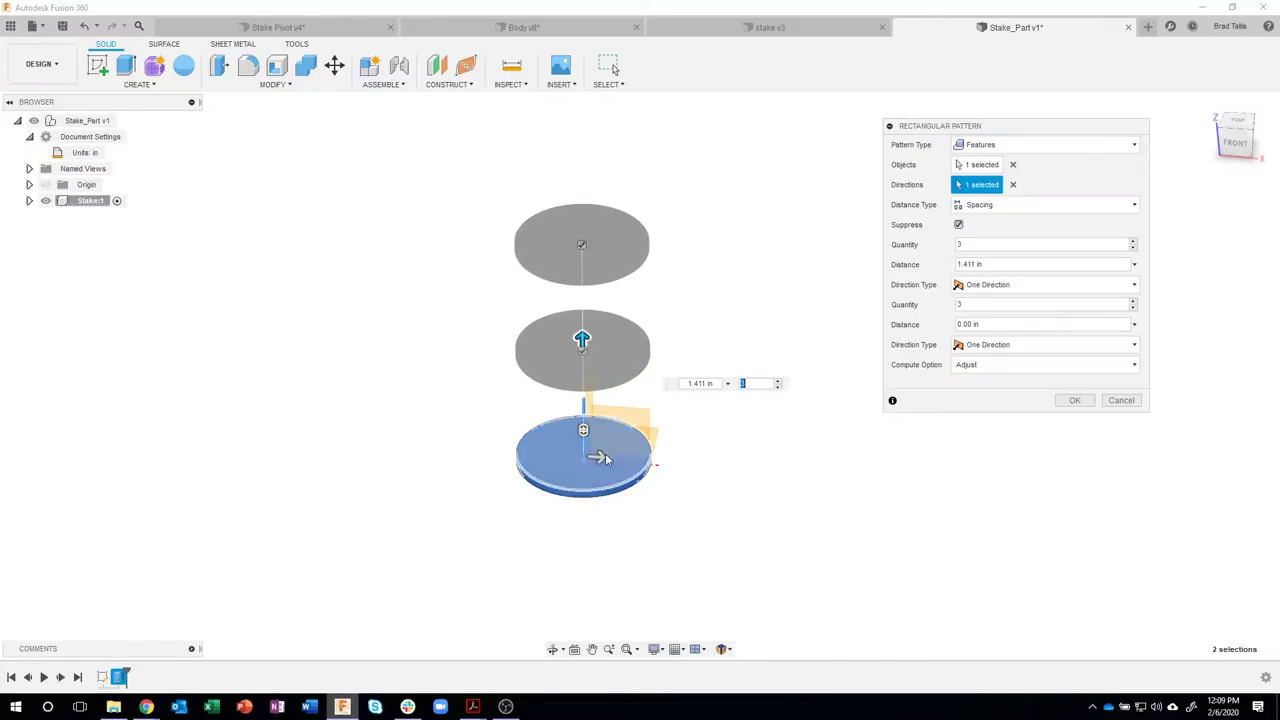
key("Tab")
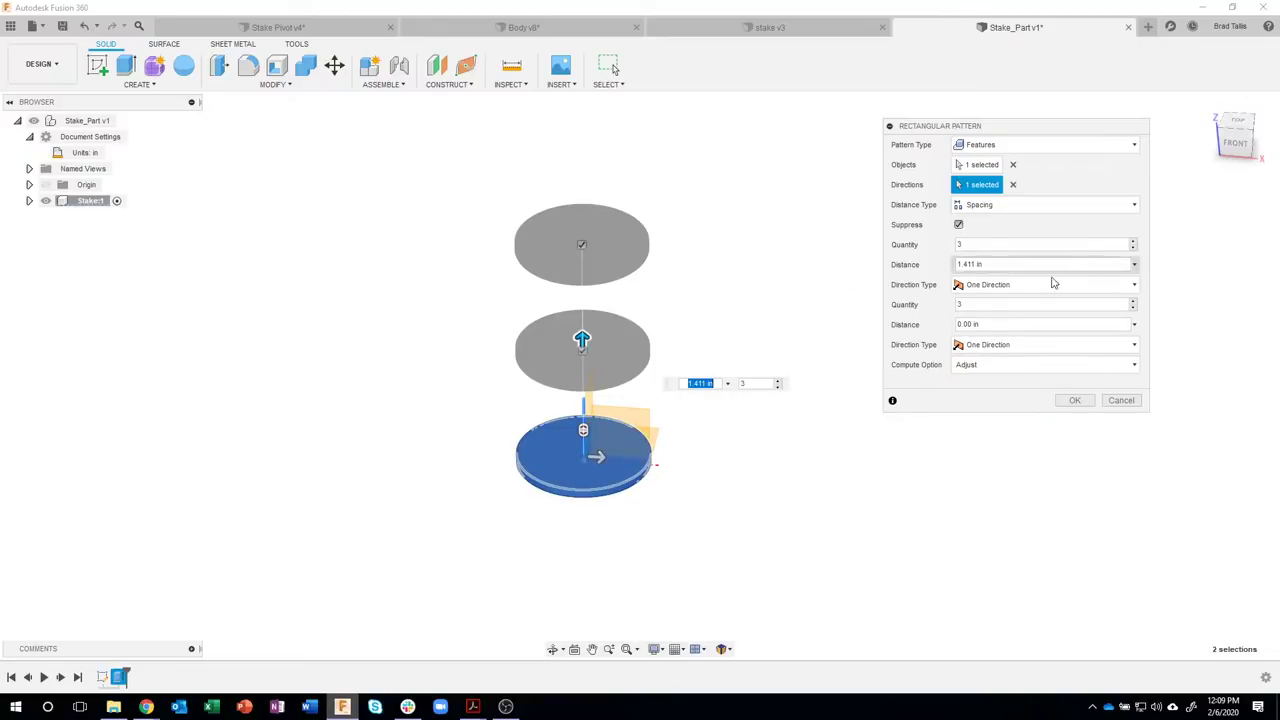
middle_click_drag(1052, 283, 586, 366, "shift")
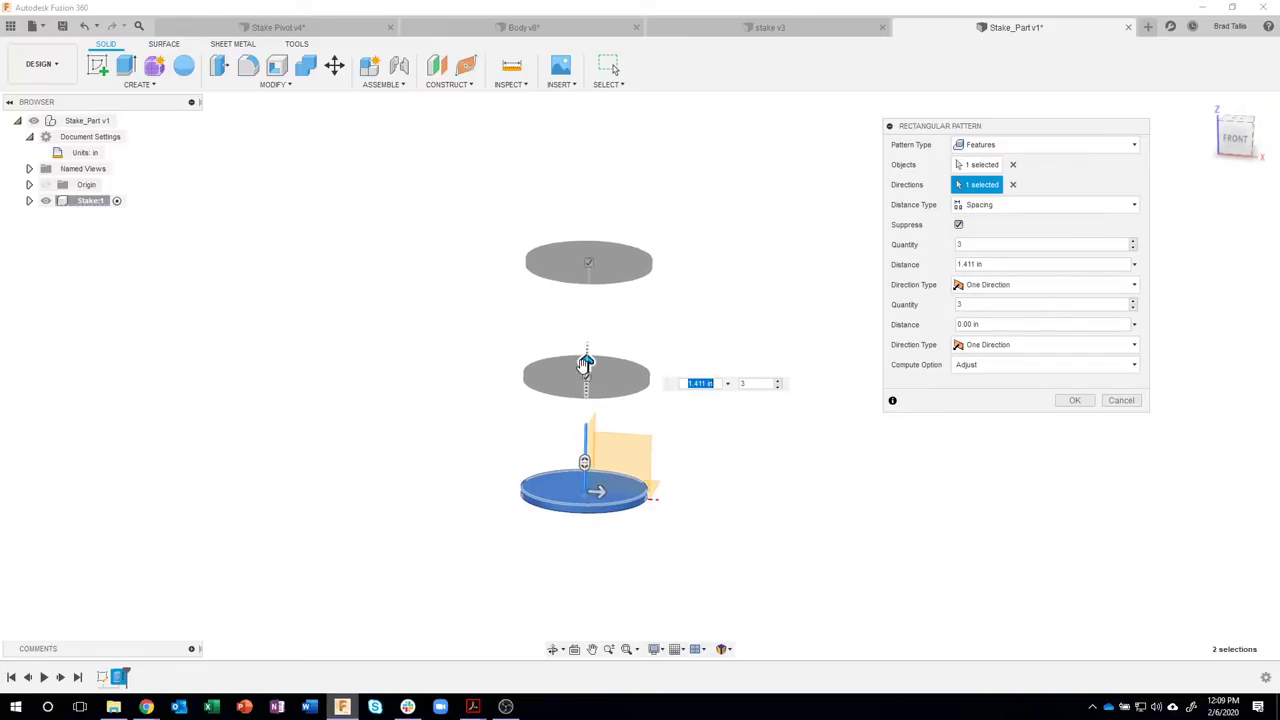
left_click_drag(585, 364, 586, 402)
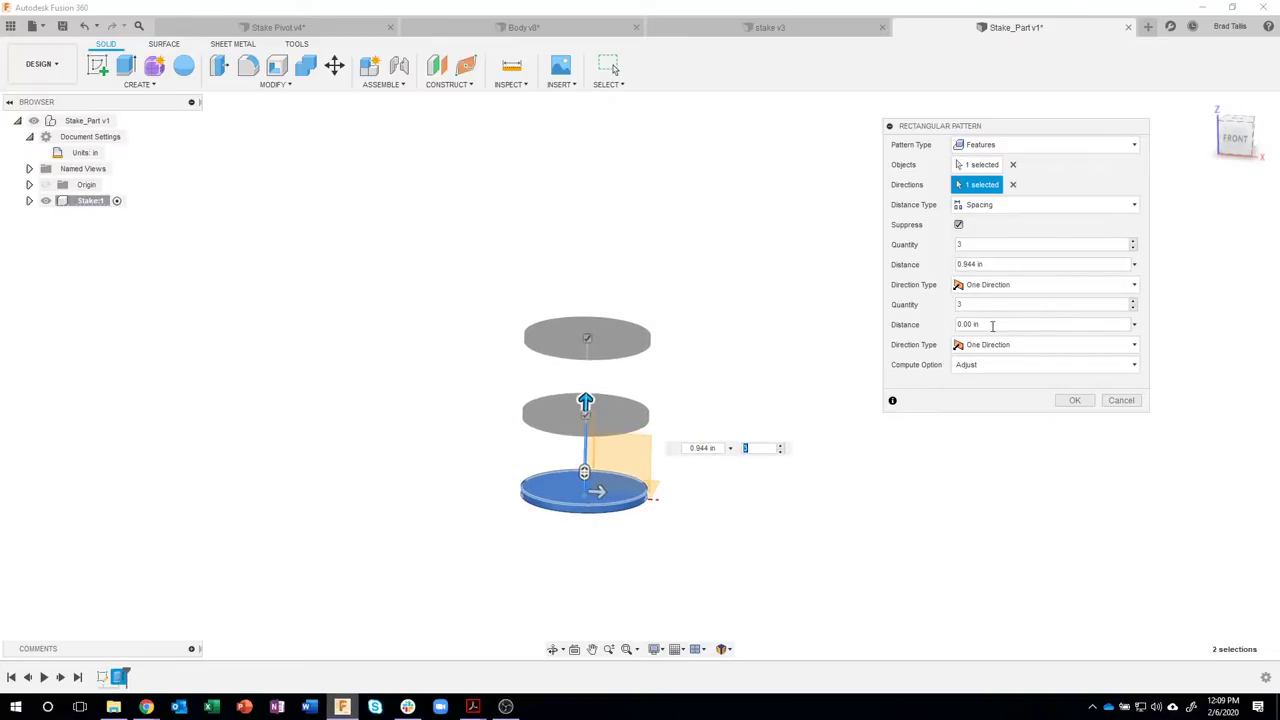
left_click(1134, 244)
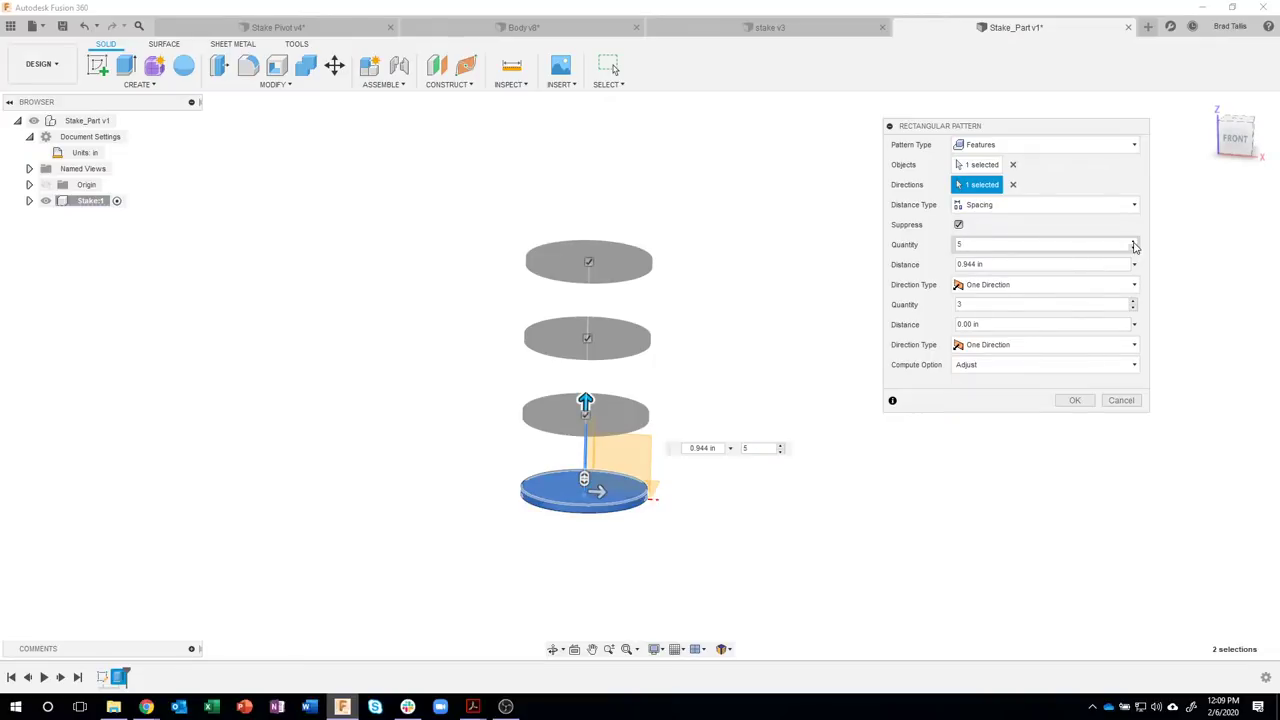
- Keep Distance Type as Spacing and enter 0.675 in between discs
left_click(1024, 208)
left_click(995, 224)
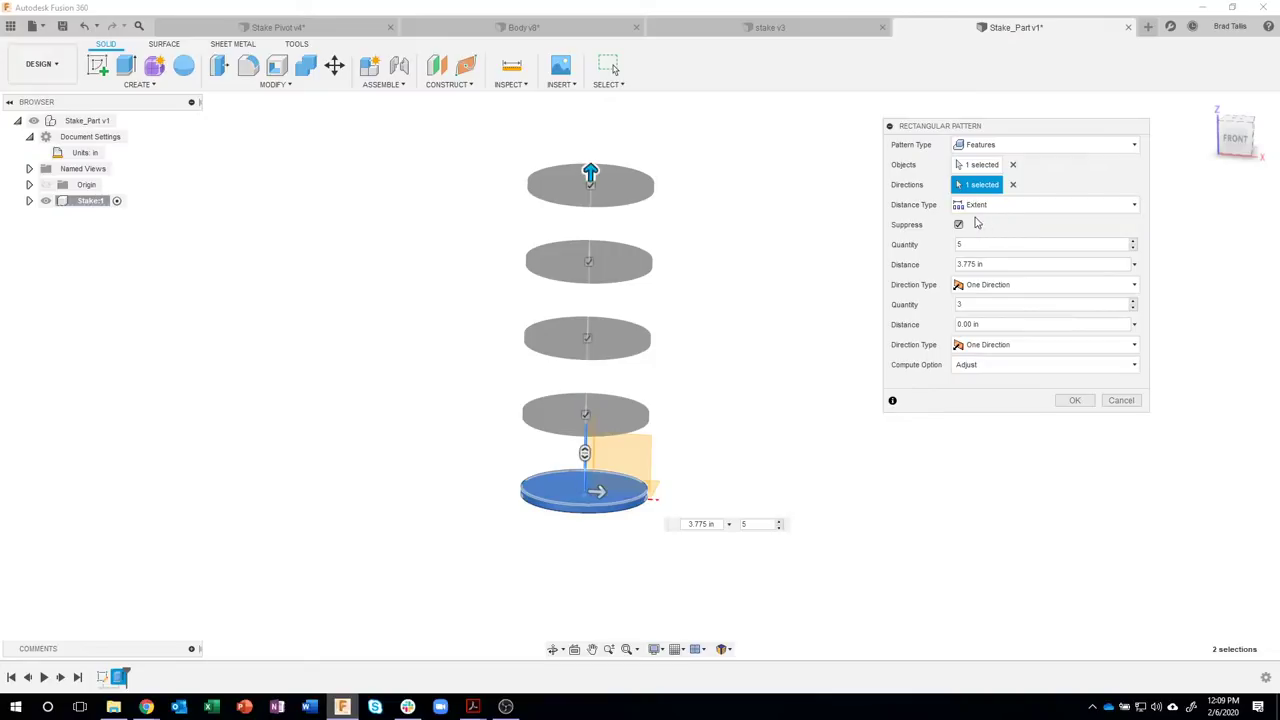
left_click(1003, 208)
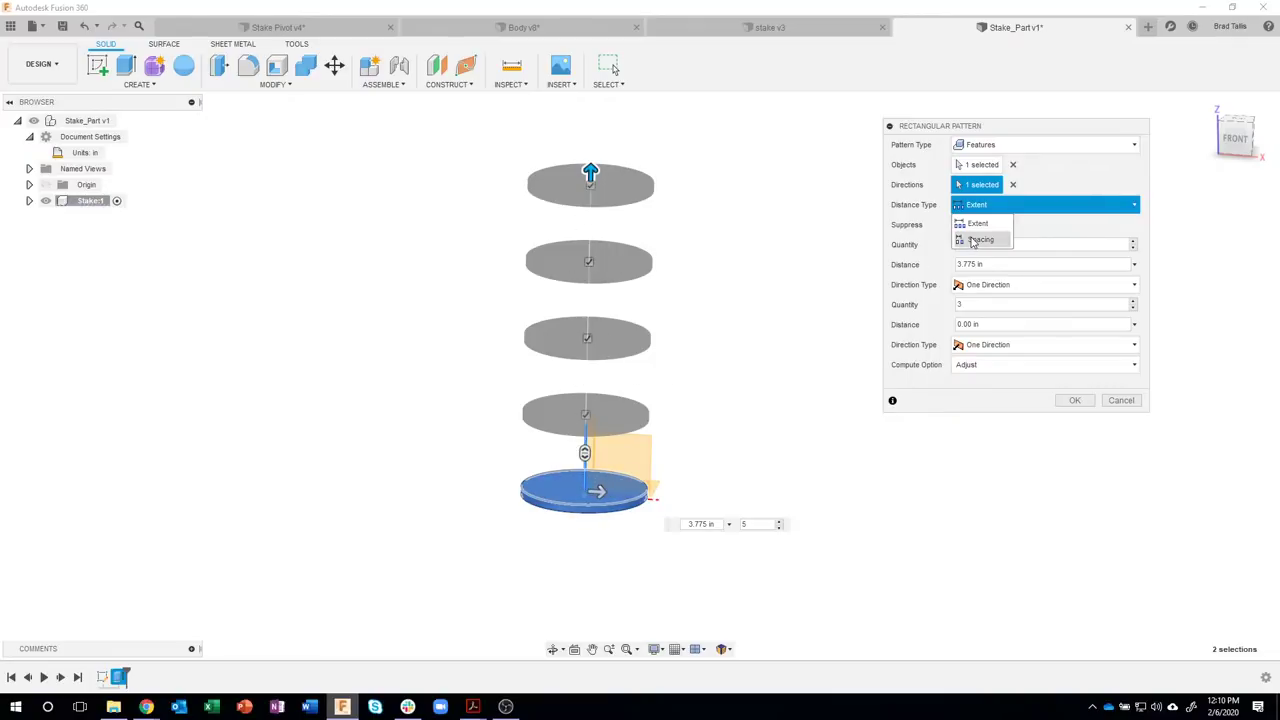
left_click(980, 240)
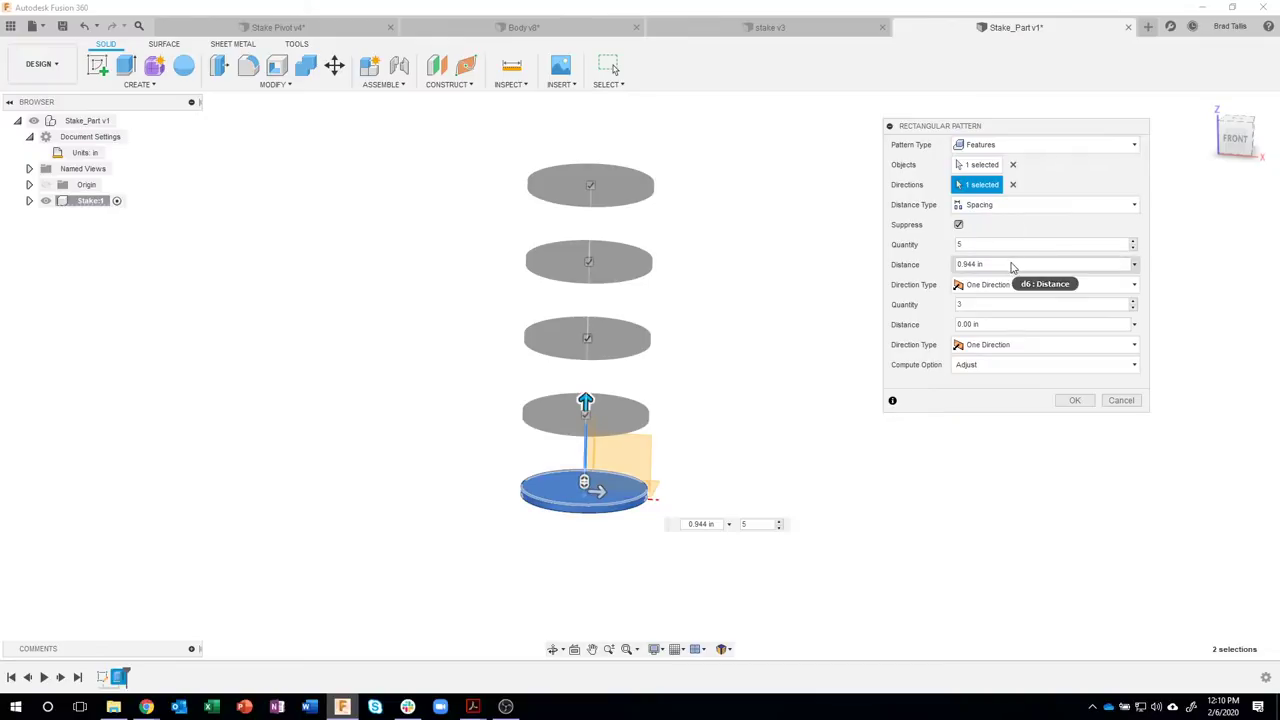
left_click(1010, 265)
key("BackSpace")
type(".875")
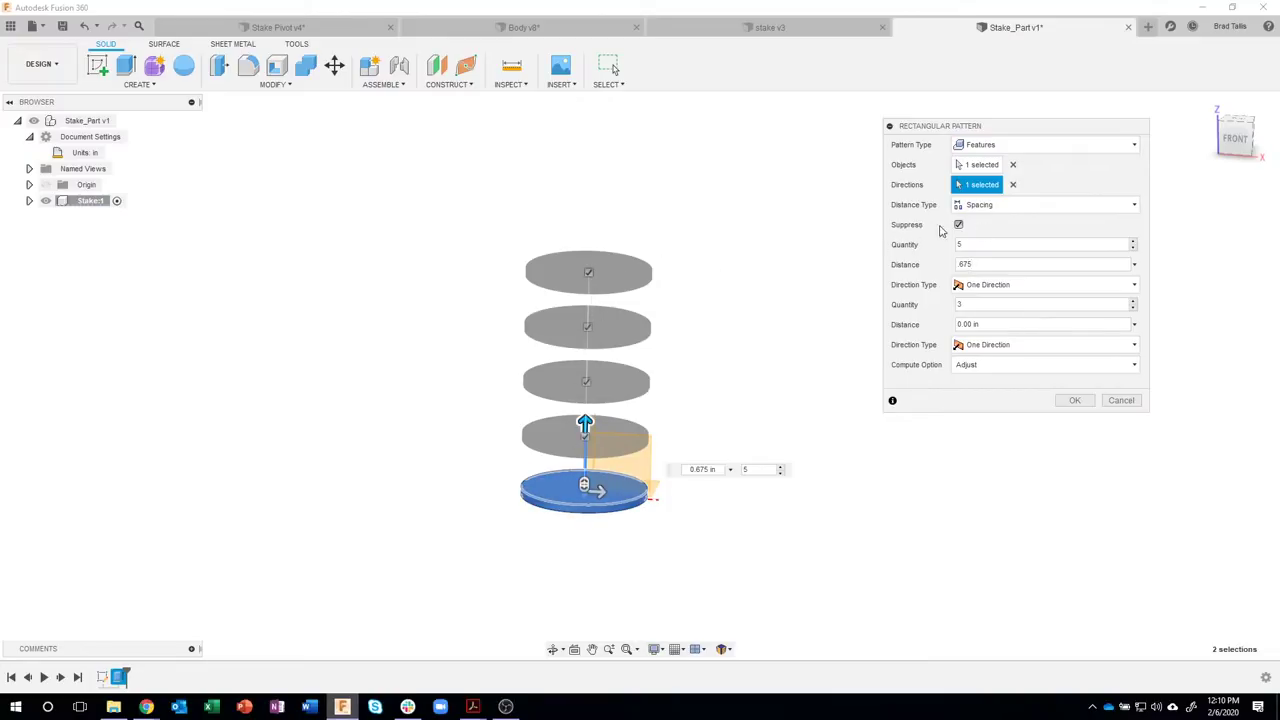
- Leave all copies unsuppressed, turn off per-copy suppression, and confirm the pattern
left_click(587, 328)
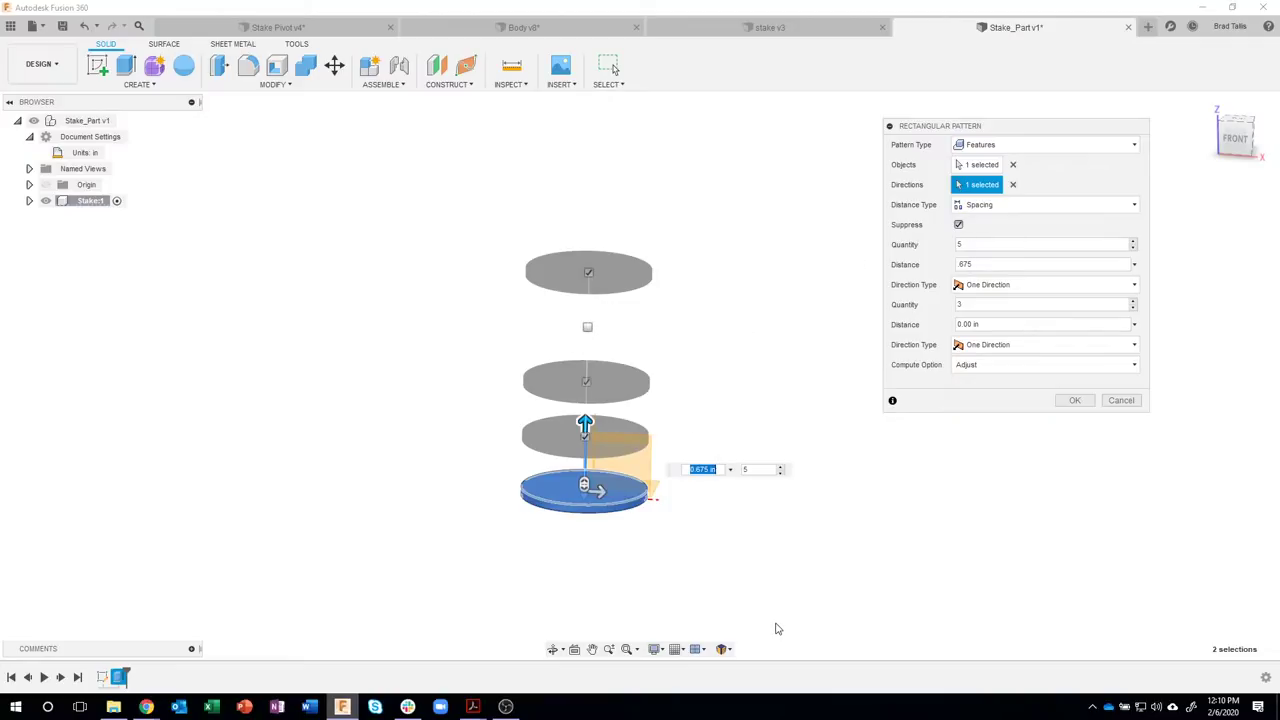
left_click(587, 327)
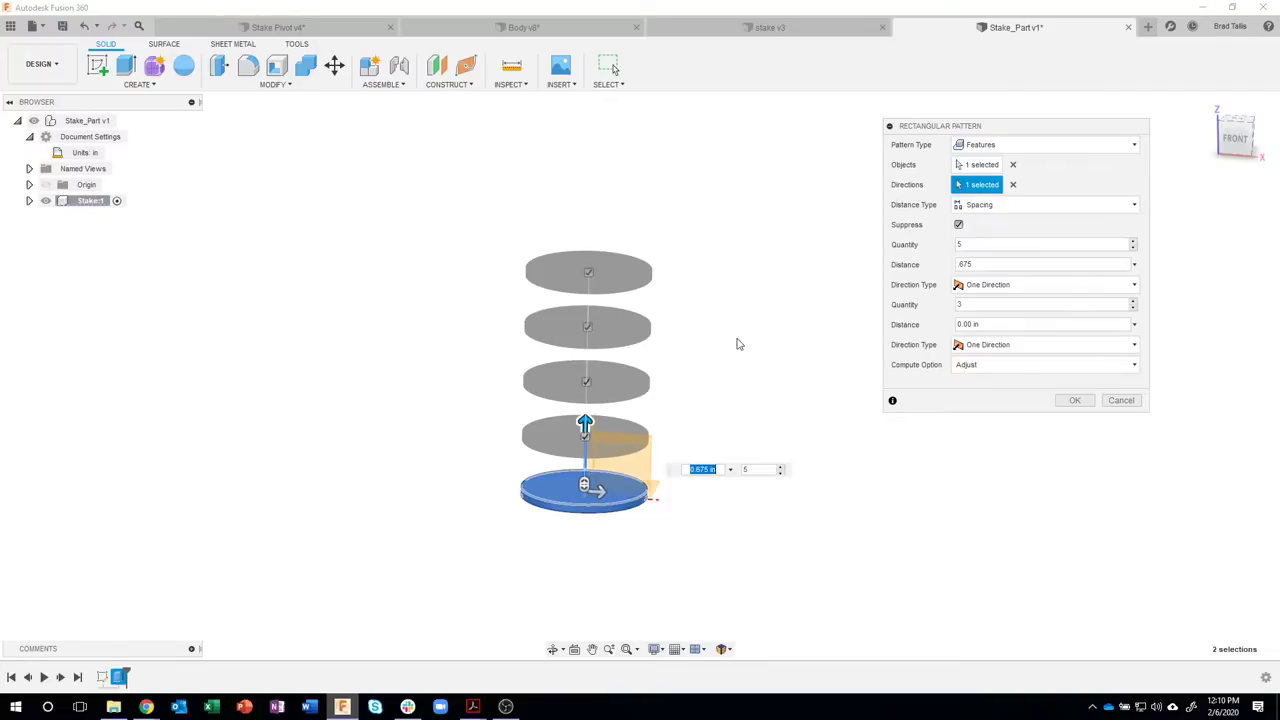
left_click(958, 225)
left_click(1068, 401)
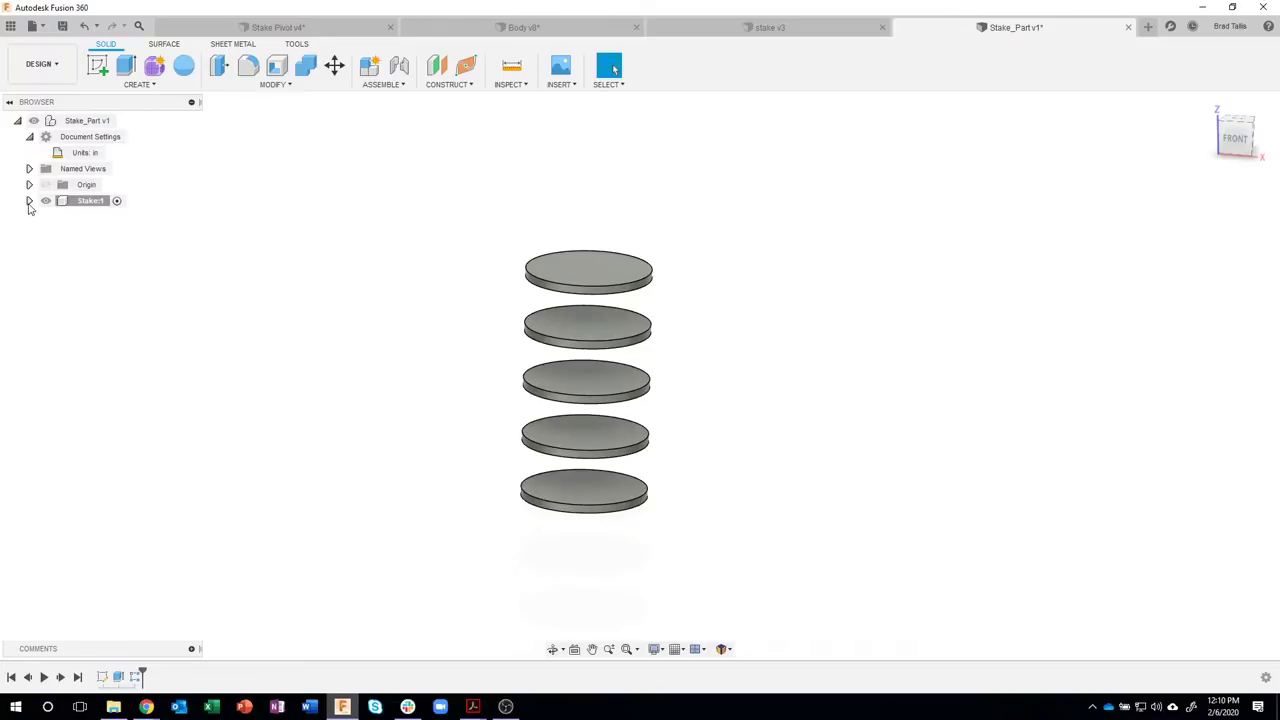
- Expand Stake:1 and its Bodies folder to list Body1 through Body5
left_click(29, 201)
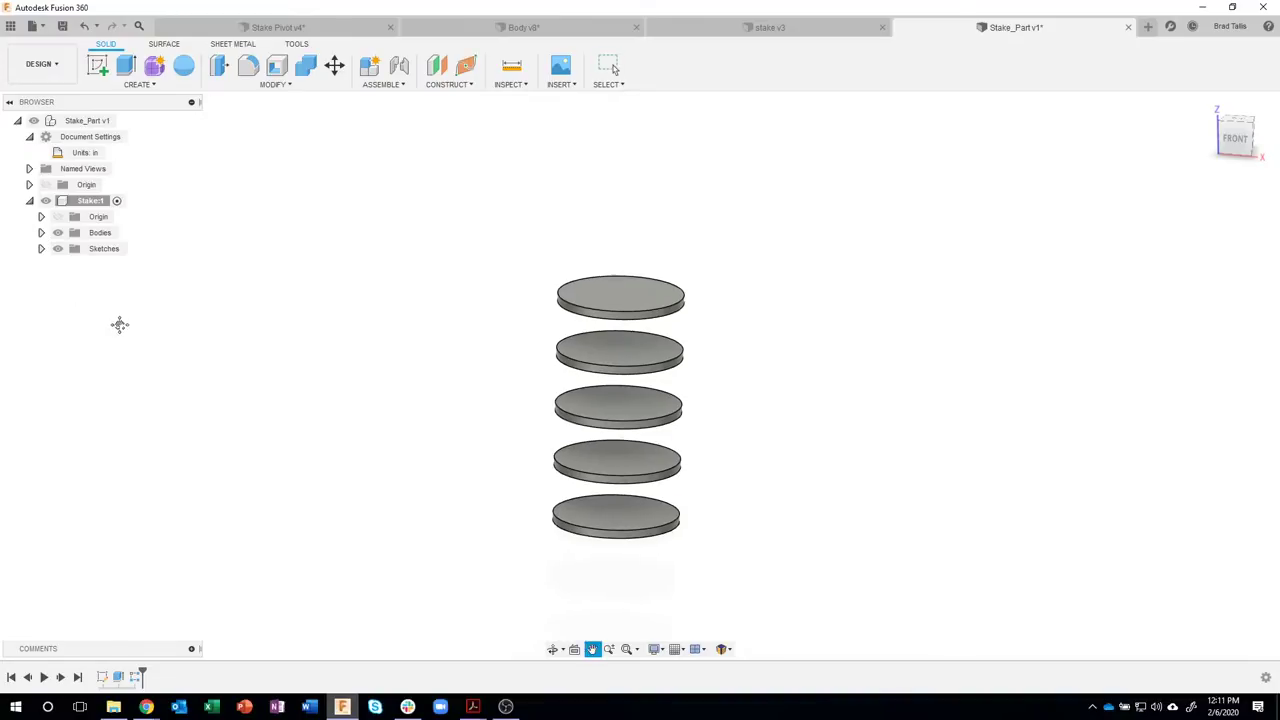
left_click(41, 233)
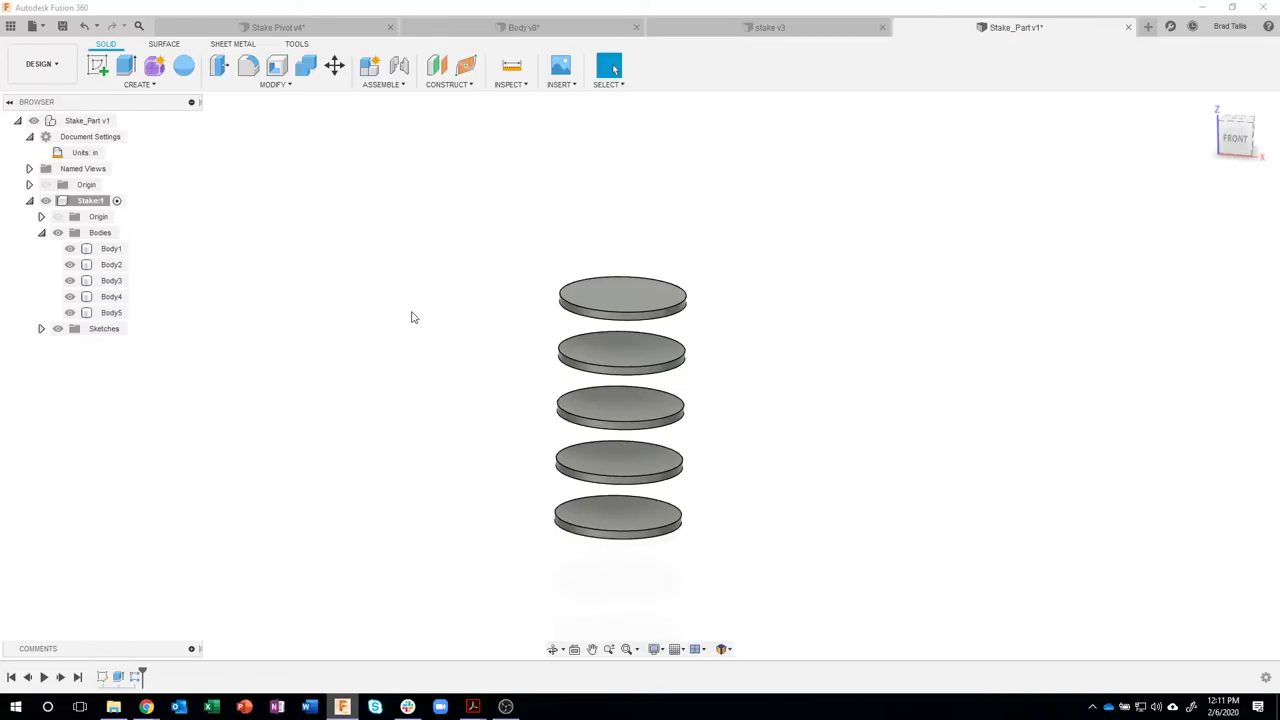
middle_click_drag(414, 314, 363, 612, "shift")
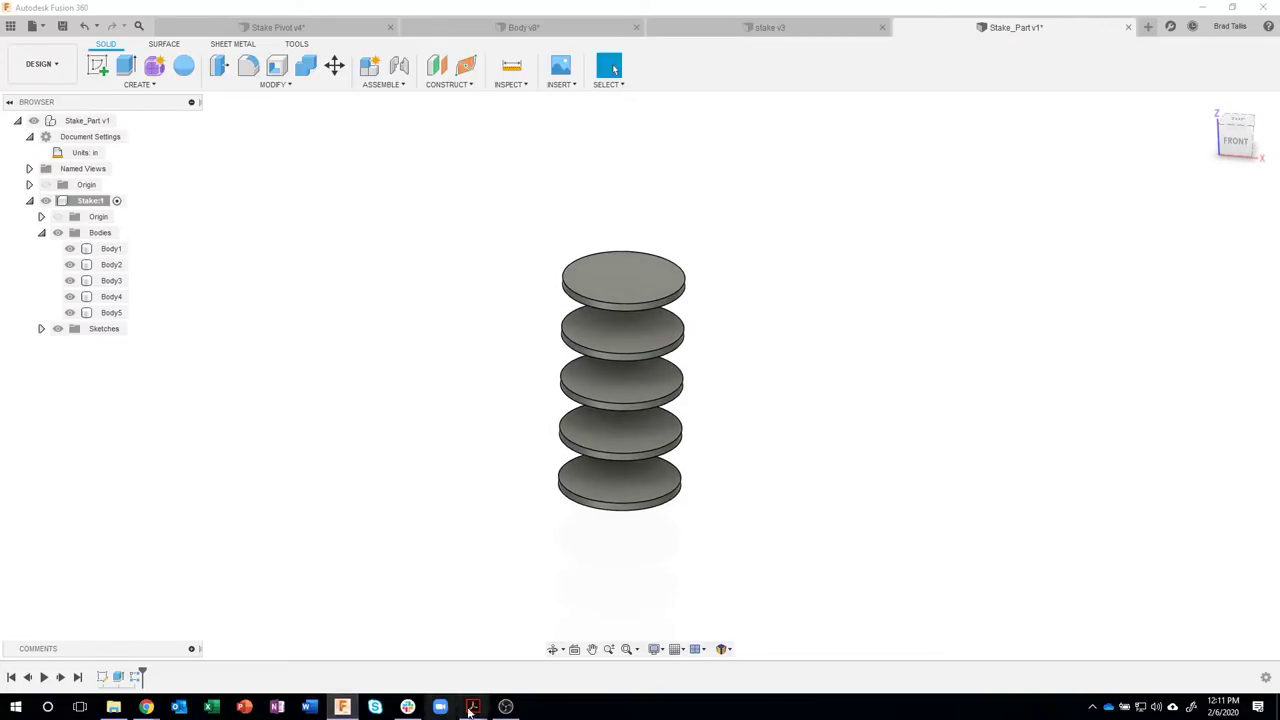
- Recheck Stake Drawing.pdf in Acrobat, then return to the Fusion 360 model
mouse_move(473, 706)
left_click(405, 645)
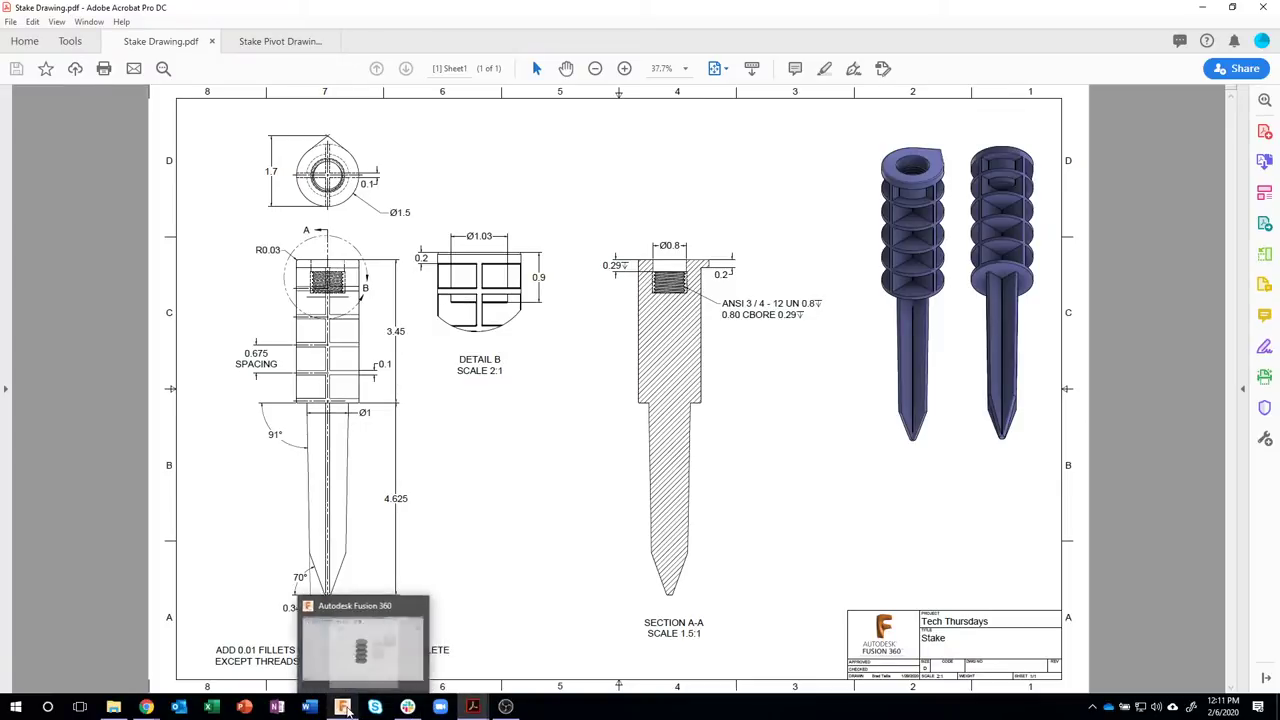
left_click(342, 706)
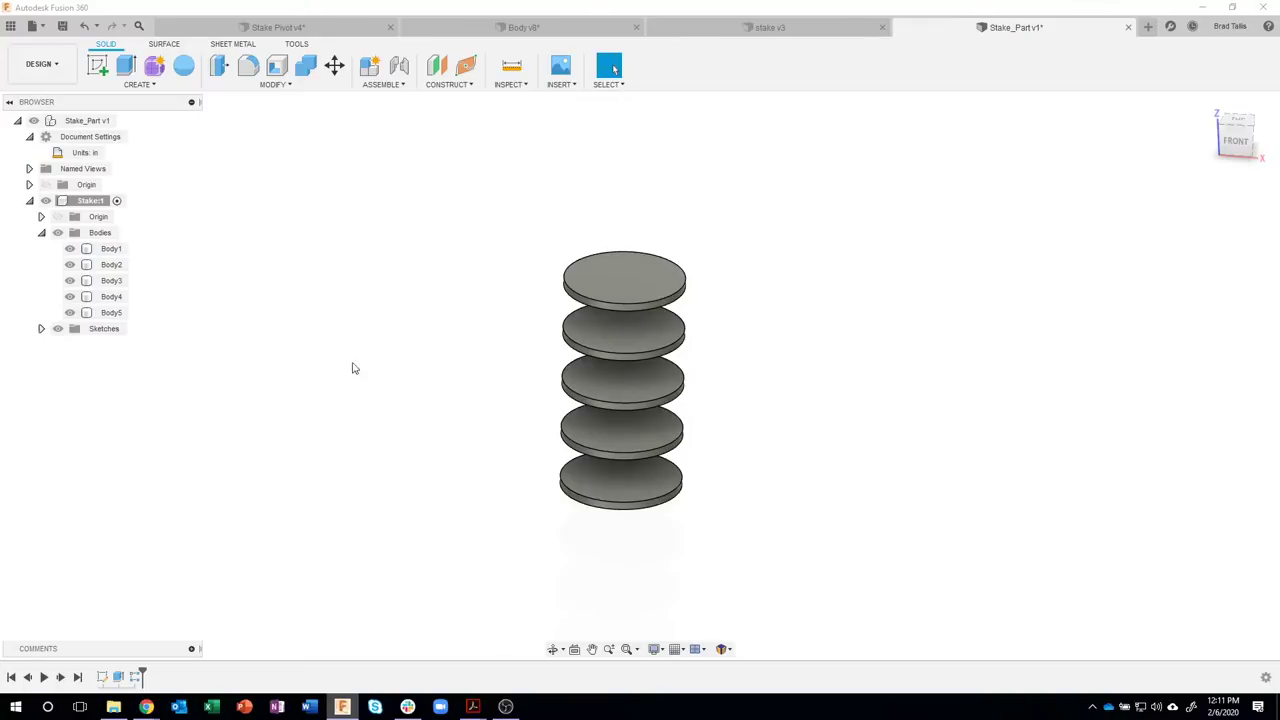
- Start an Extrude and show Sketch1 under the Sketches folder, viewing the bottom disc
left_click(288, 85)
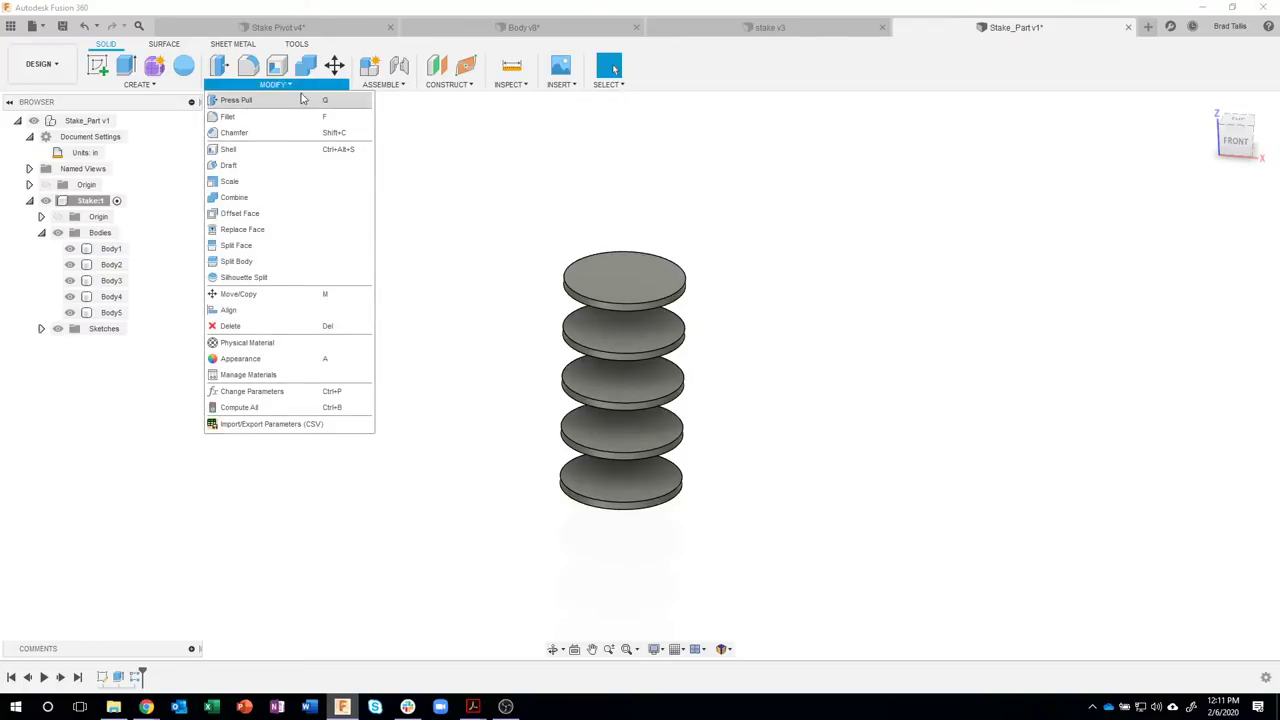
left_click(150, 85)
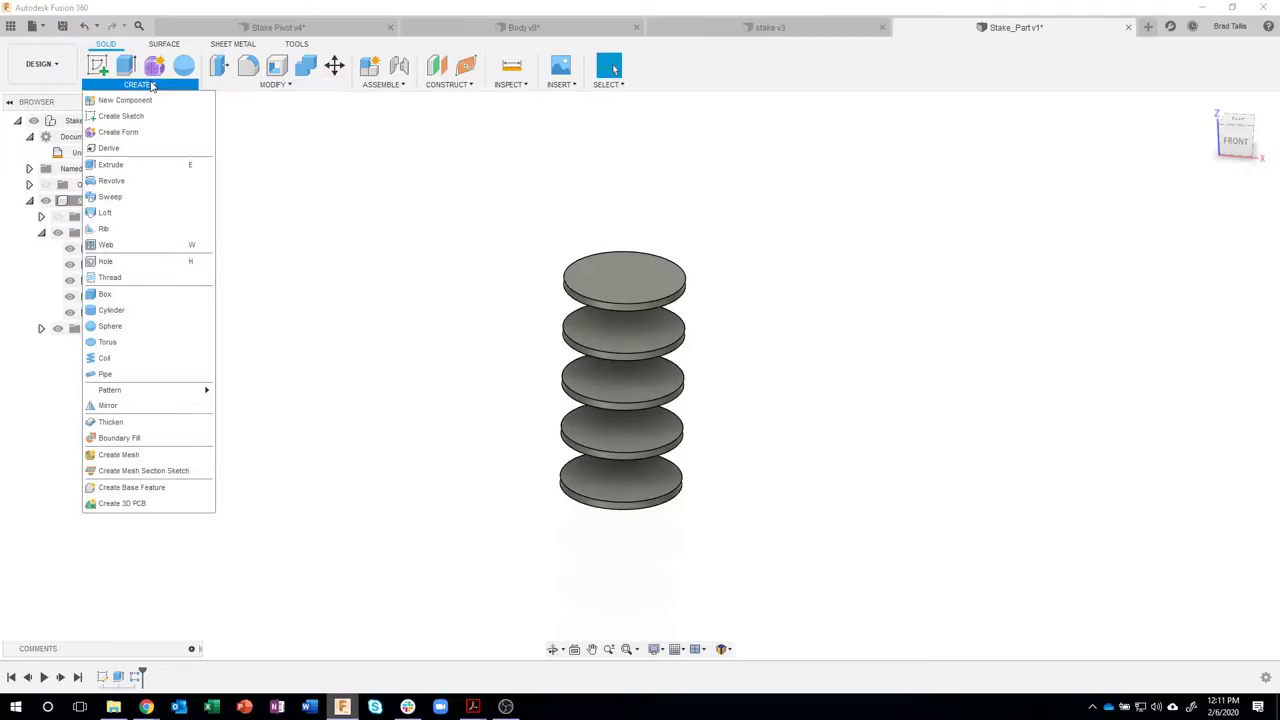
left_click(111, 165)
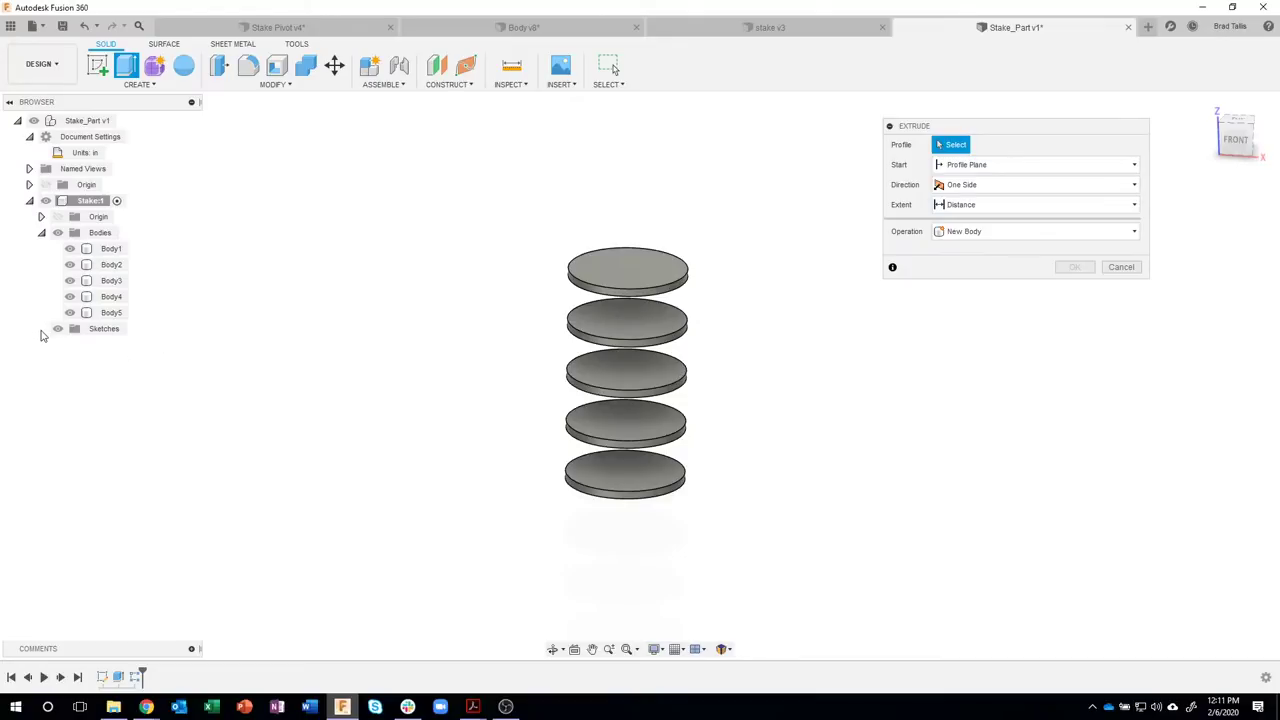
left_click(41, 329)
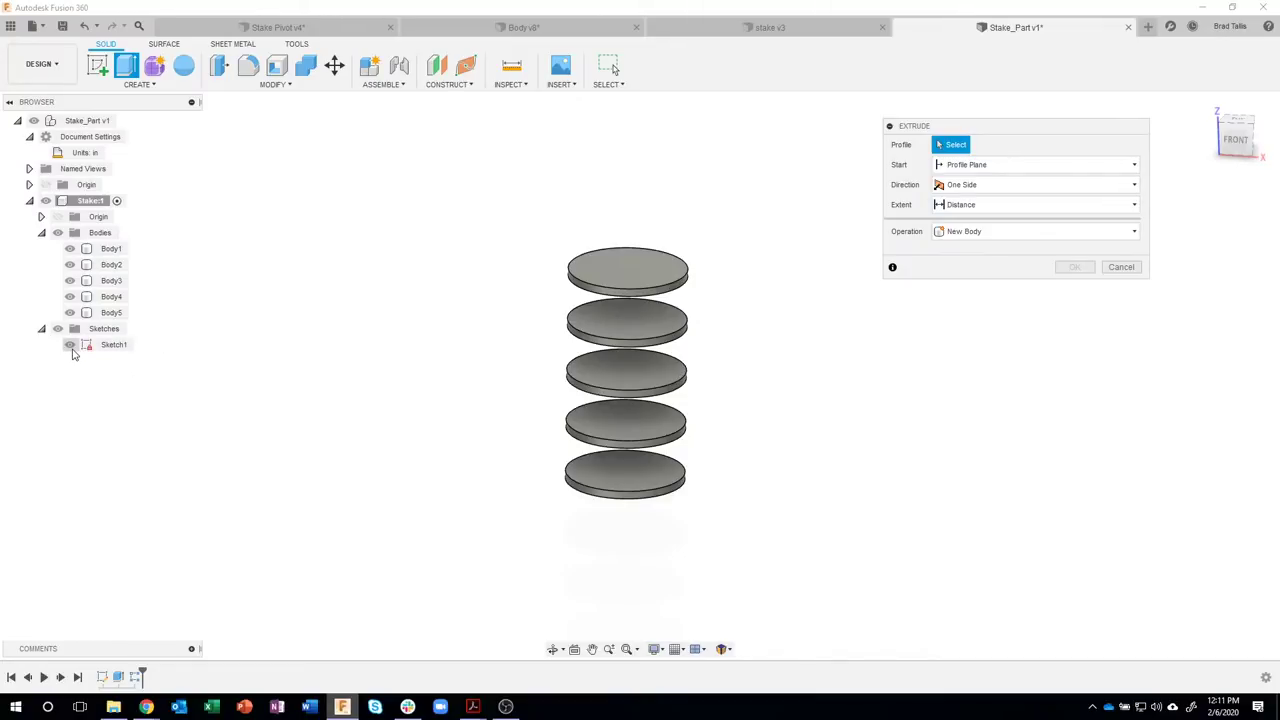
middle_click_drag(531, 523, 591, 451, "shift")
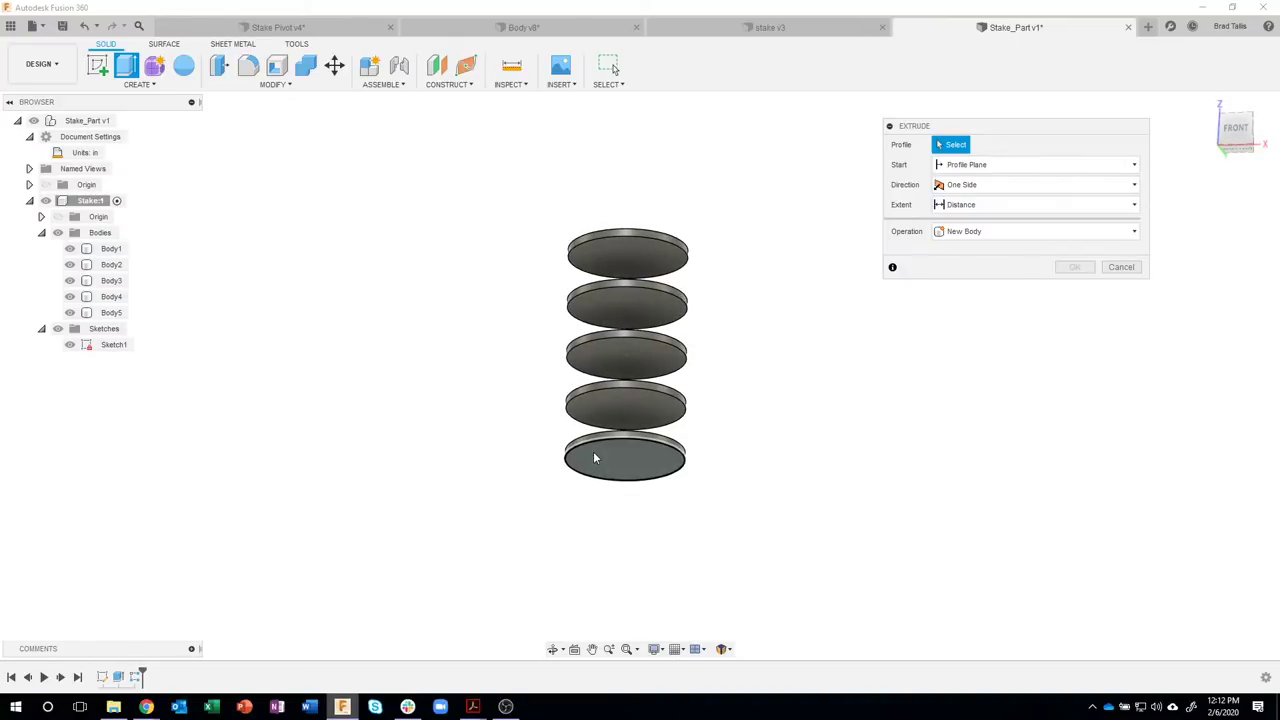
- Select the bottom circle profile and start its extrusion from an offset plane at 3.45 in
left_click(592, 461)
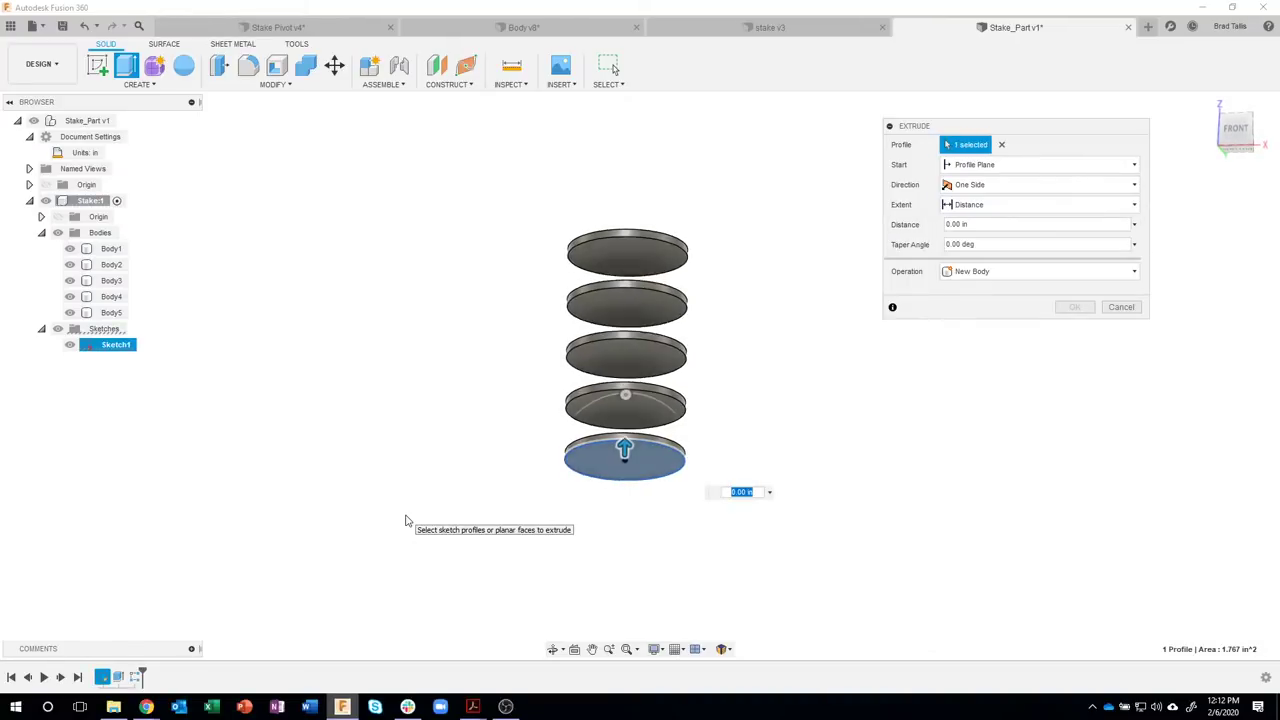
middle_click_drag(420, 518, 615, 450, "shift")
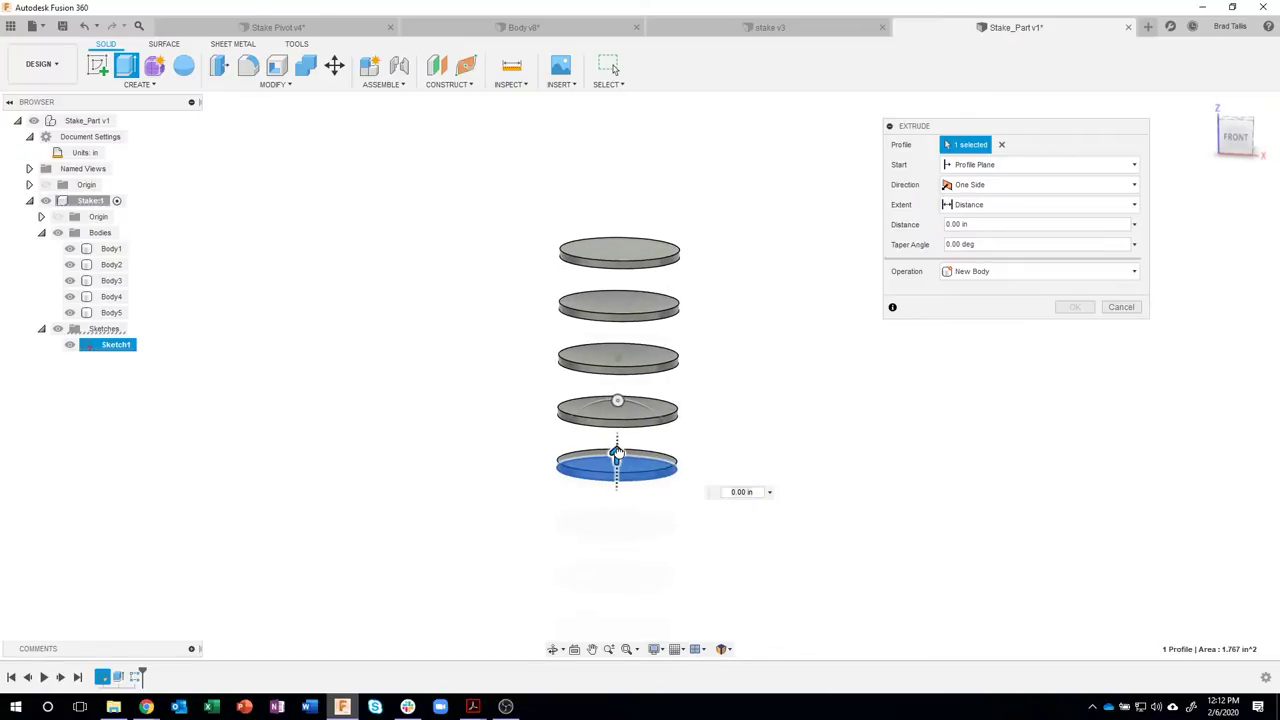
mouse_move(617, 432)
left_mouse_down()
mouse_move(614, 417)
mouse_move(623, 456)
mouse_move(620, 432)
left_mouse_up()
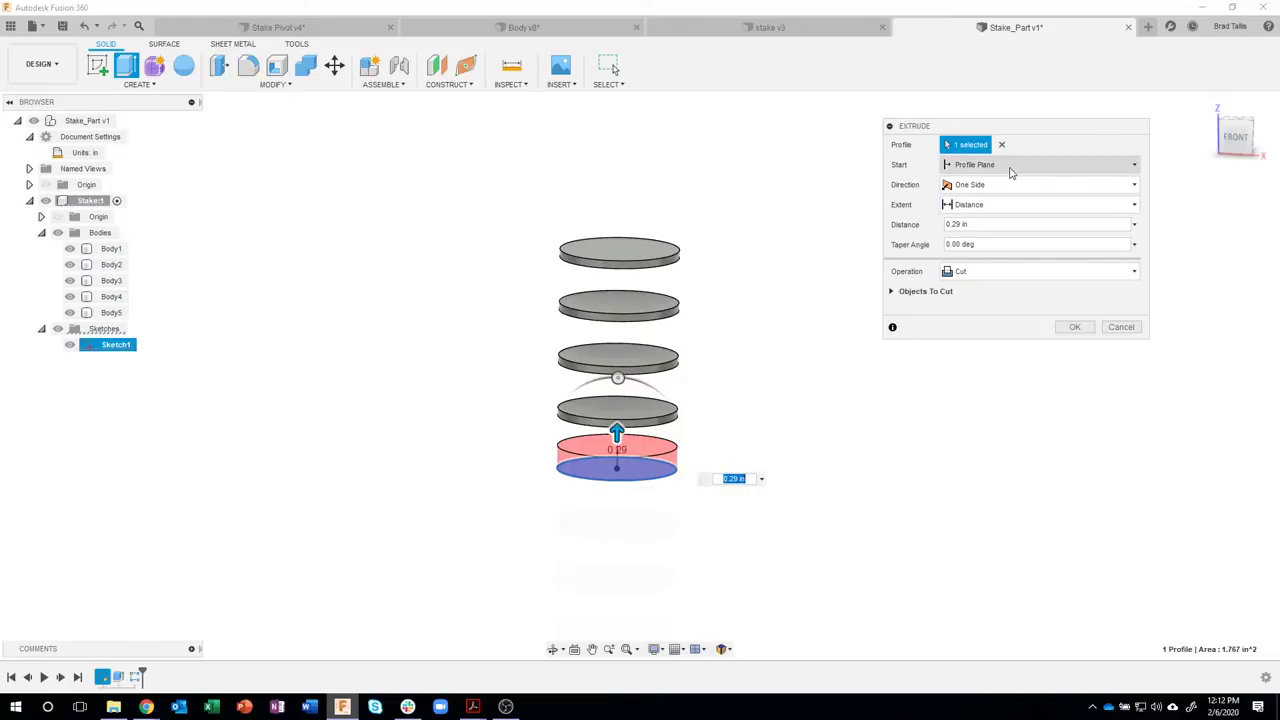
left_click(1010, 168)
left_click(978, 199)
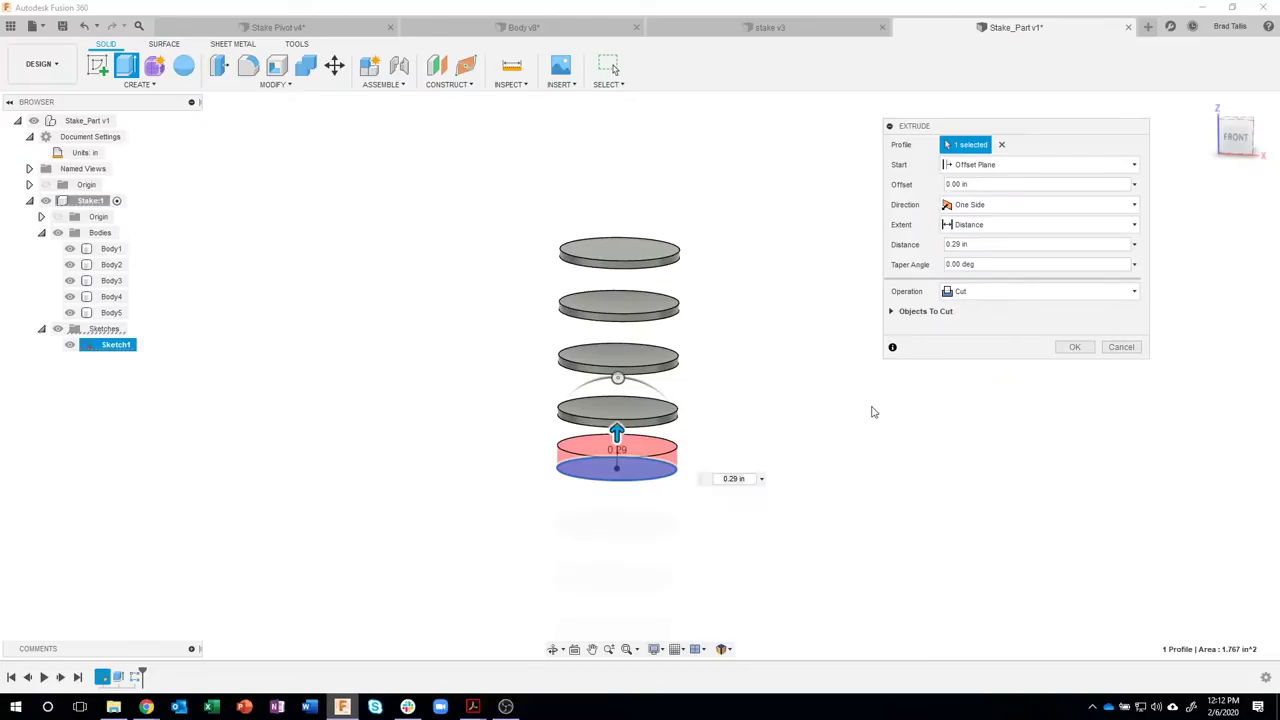
left_click(972, 186)
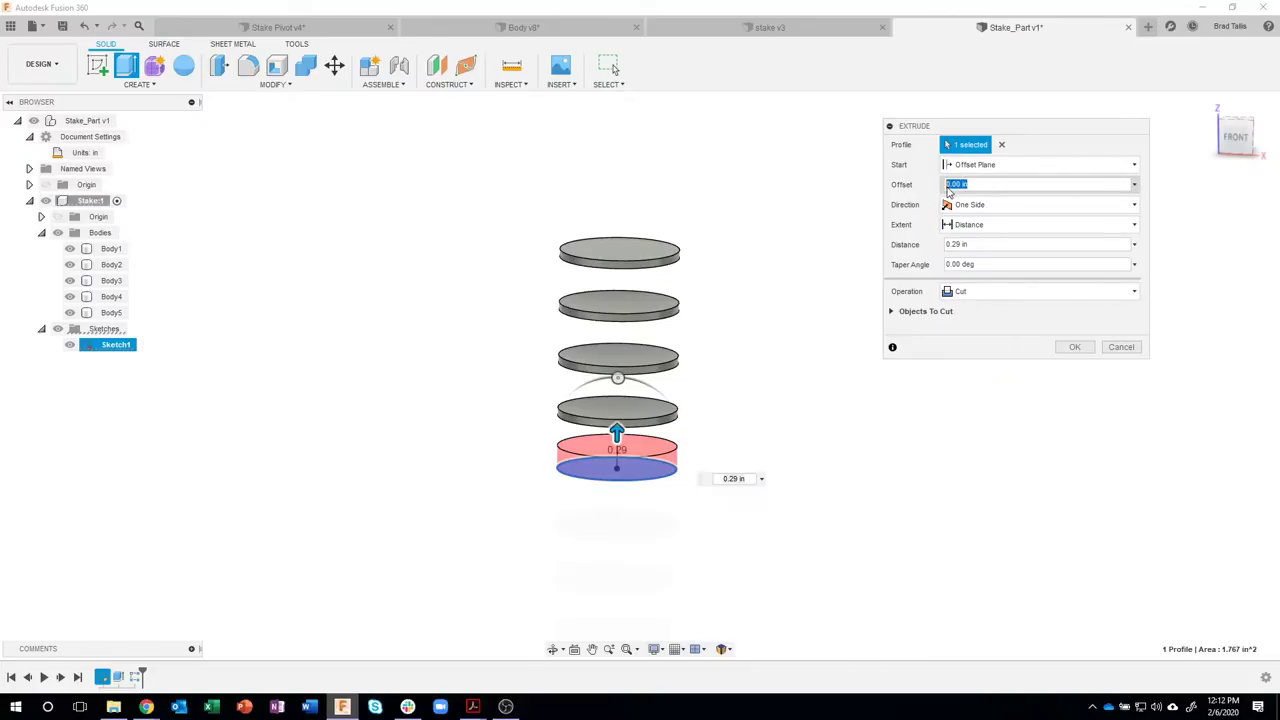
type("3.45")
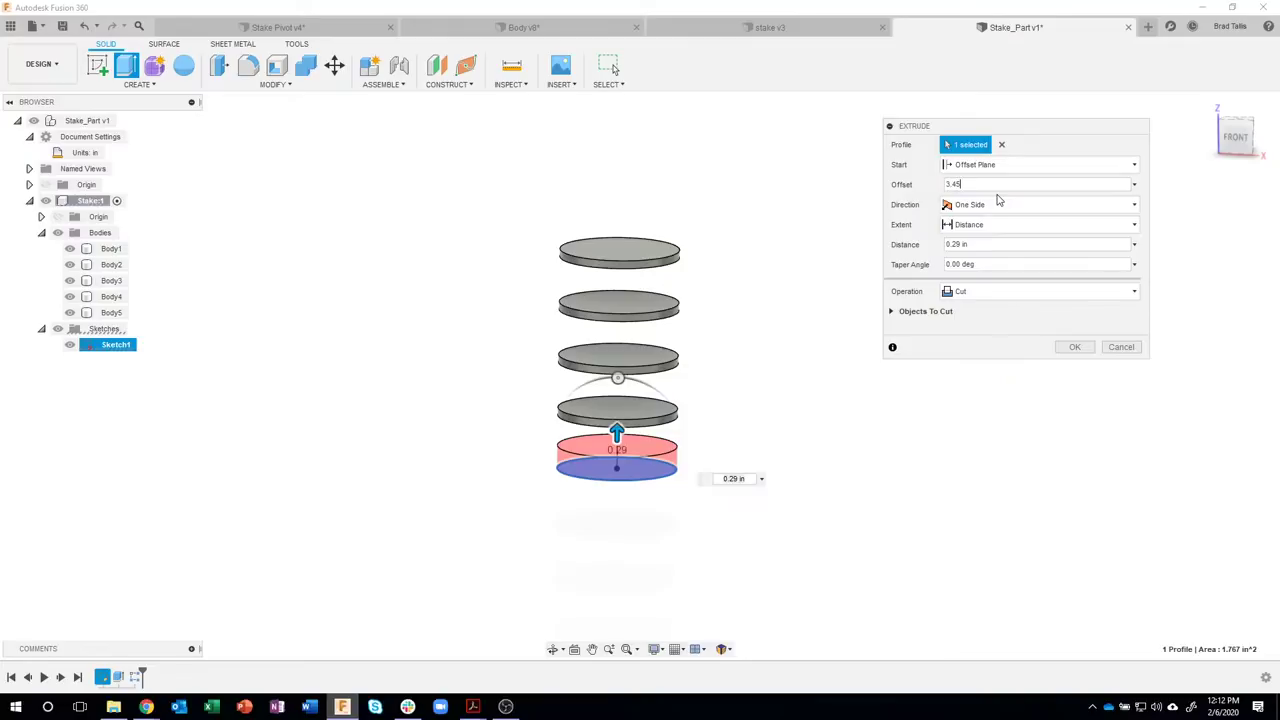
key("Return")
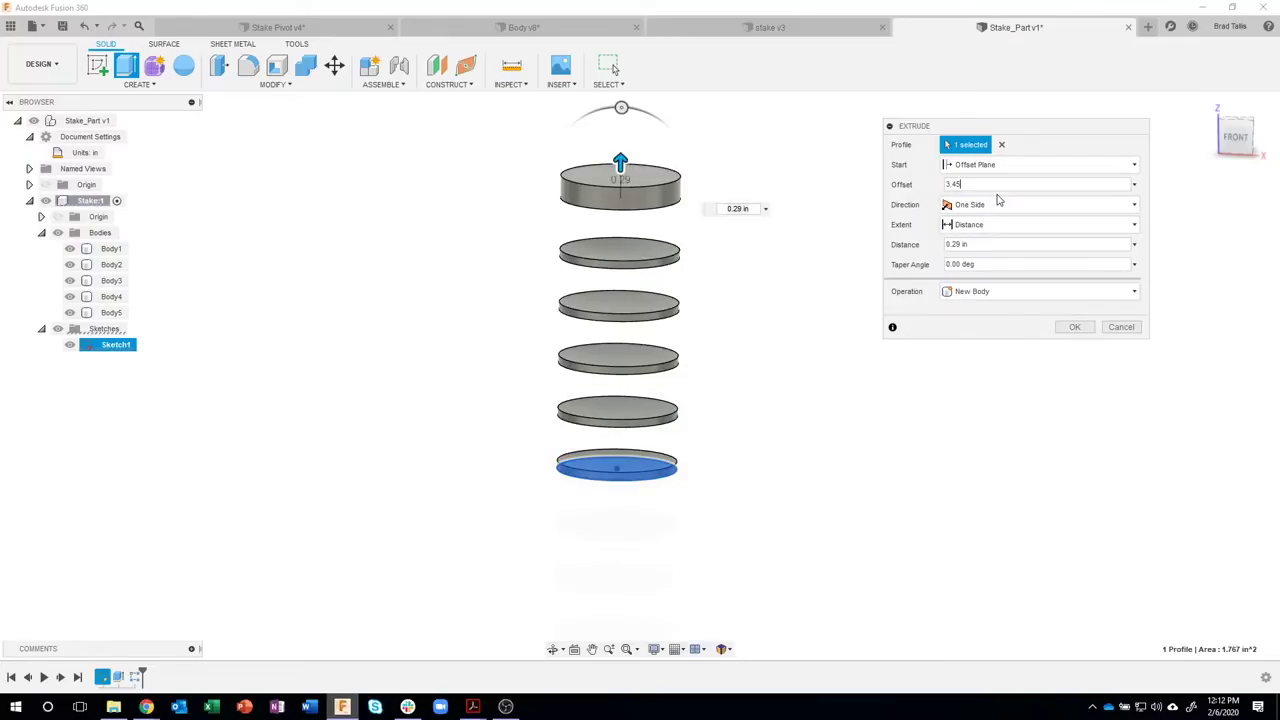
- Set the new-body extrusion distance to -0.2 in and bring Stake Drawing.pdf forward
middle_click_drag(800, 260, 575, 500, "shift")
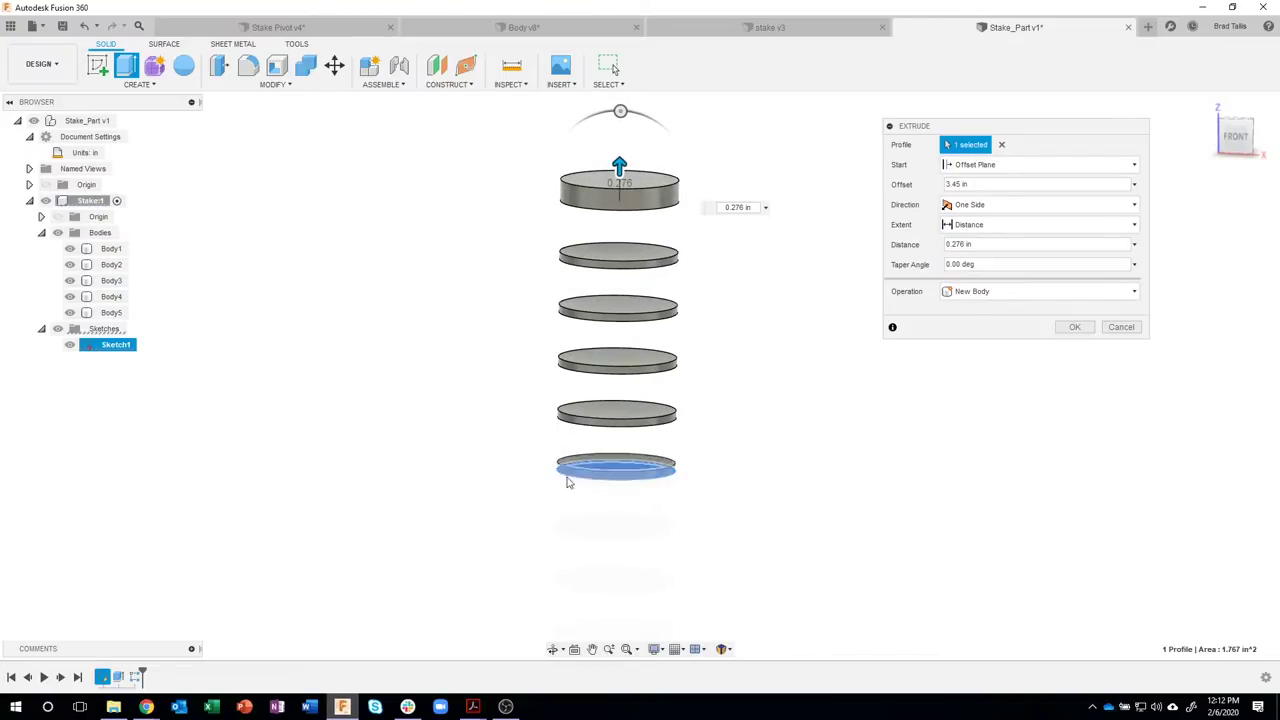
middle_click_drag(645, 488, 666, 523, "shift")
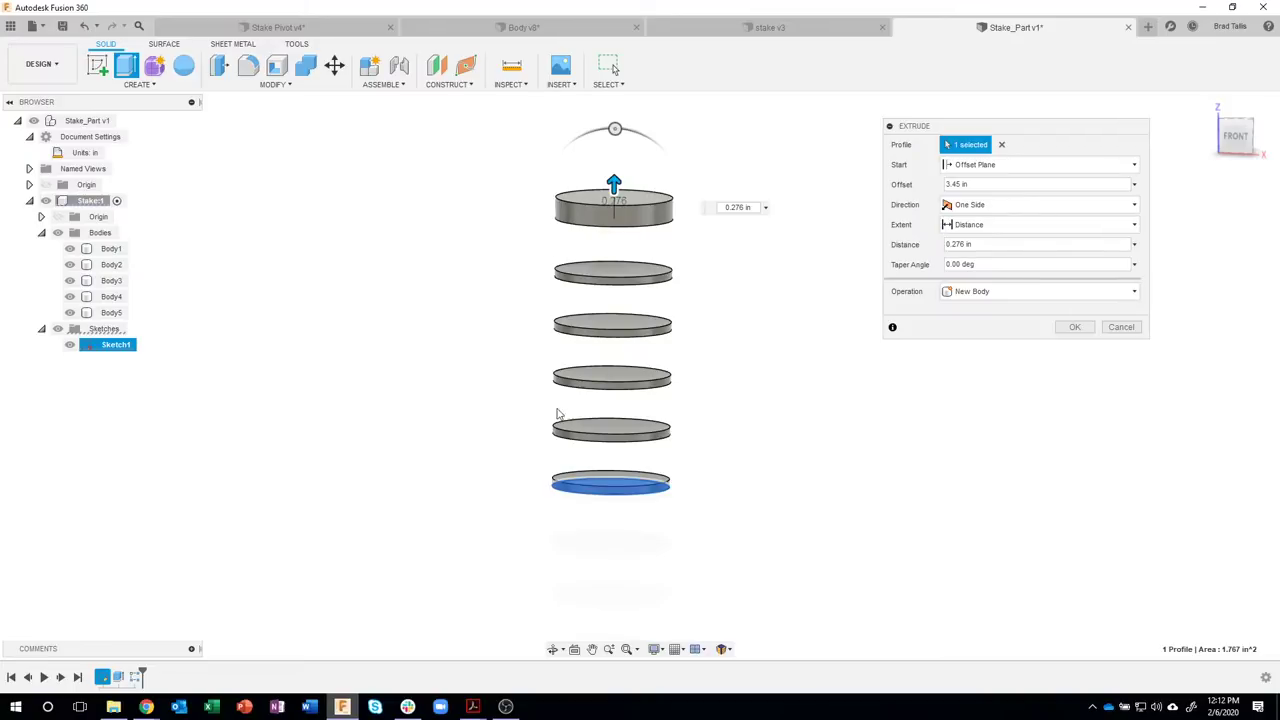
mouse_move(614, 182)
left_mouse_down()
mouse_move(614, 150)
mouse_move(615, 162)
left_mouse_up()
left_click(960, 244)
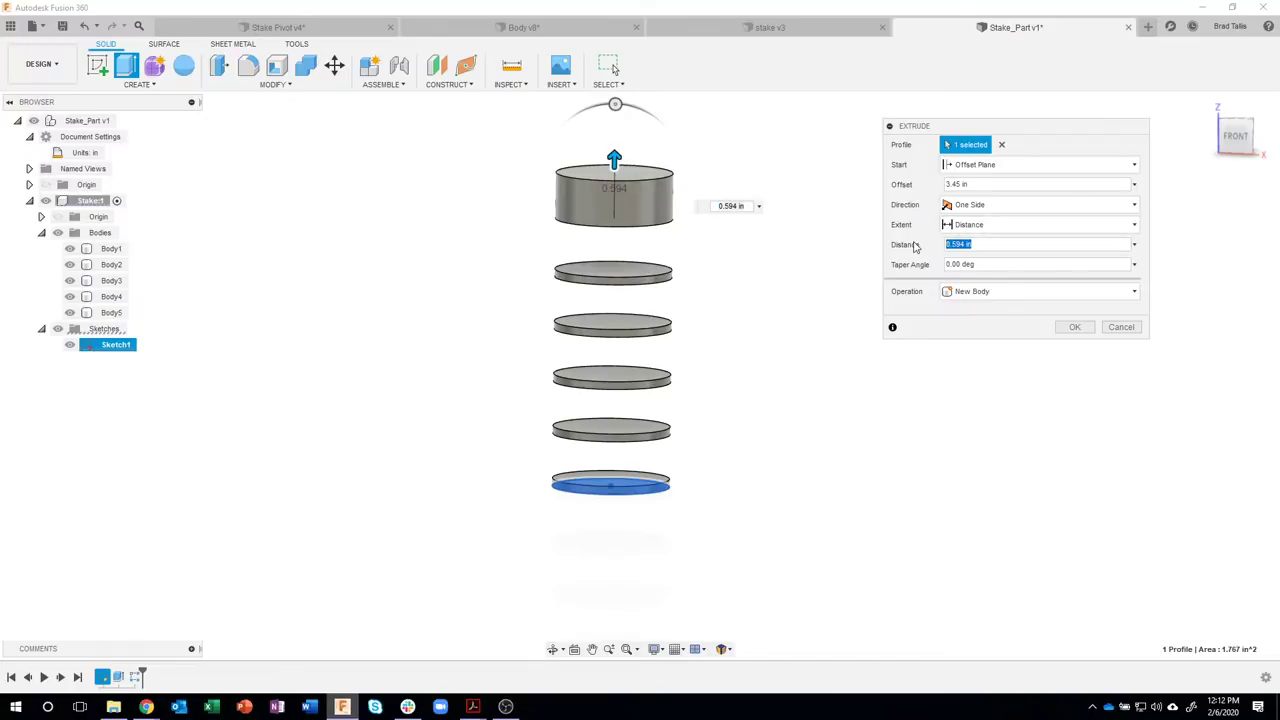
type(".2")
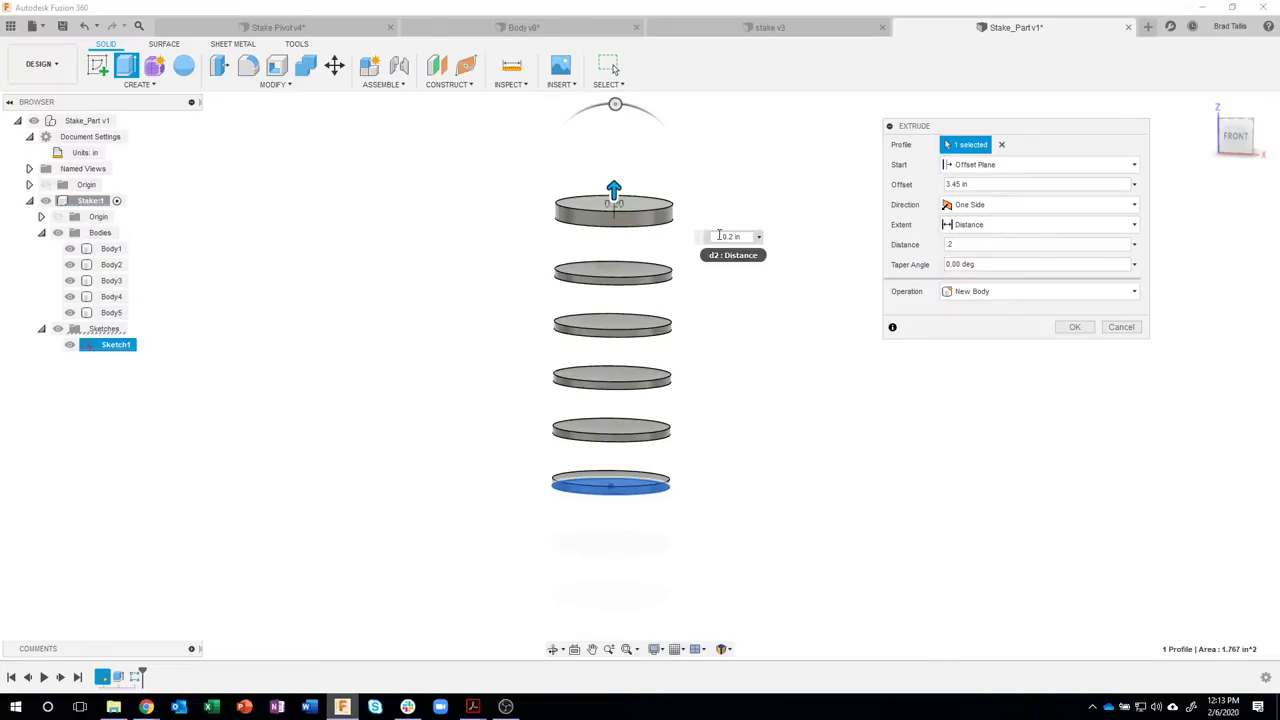
type("-")
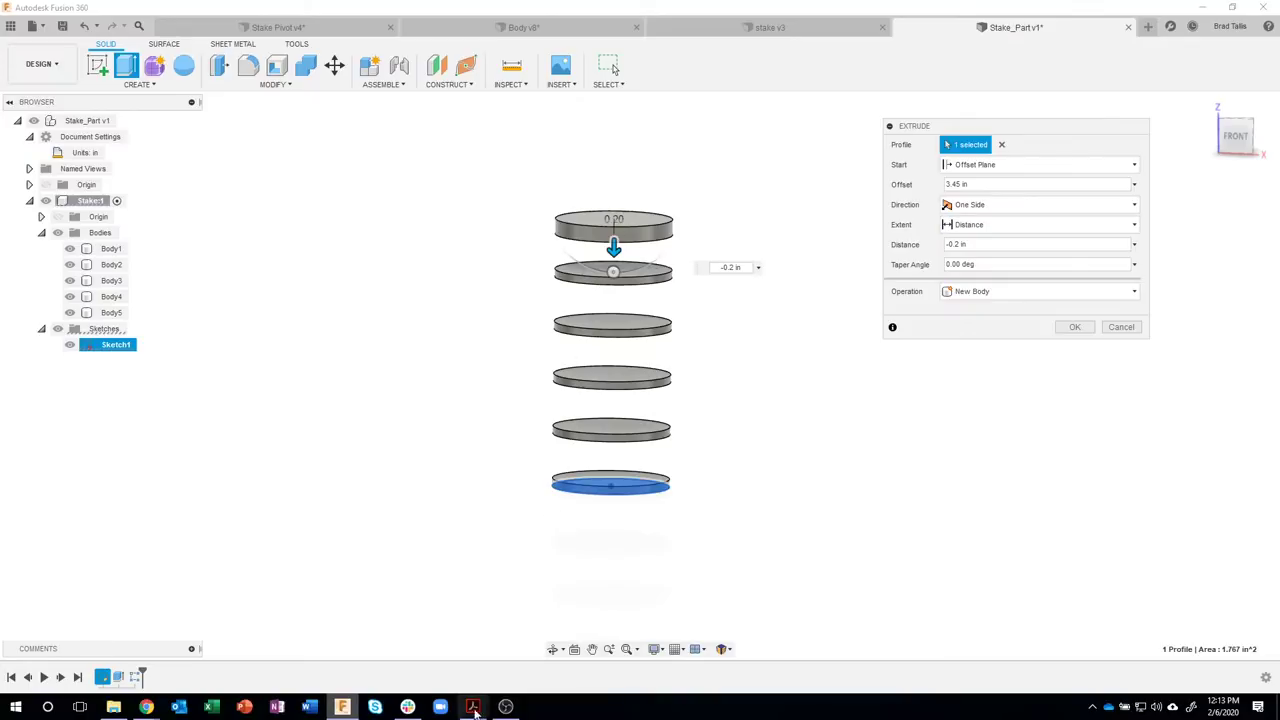
mouse_move(473, 706)
left_click(430, 678)
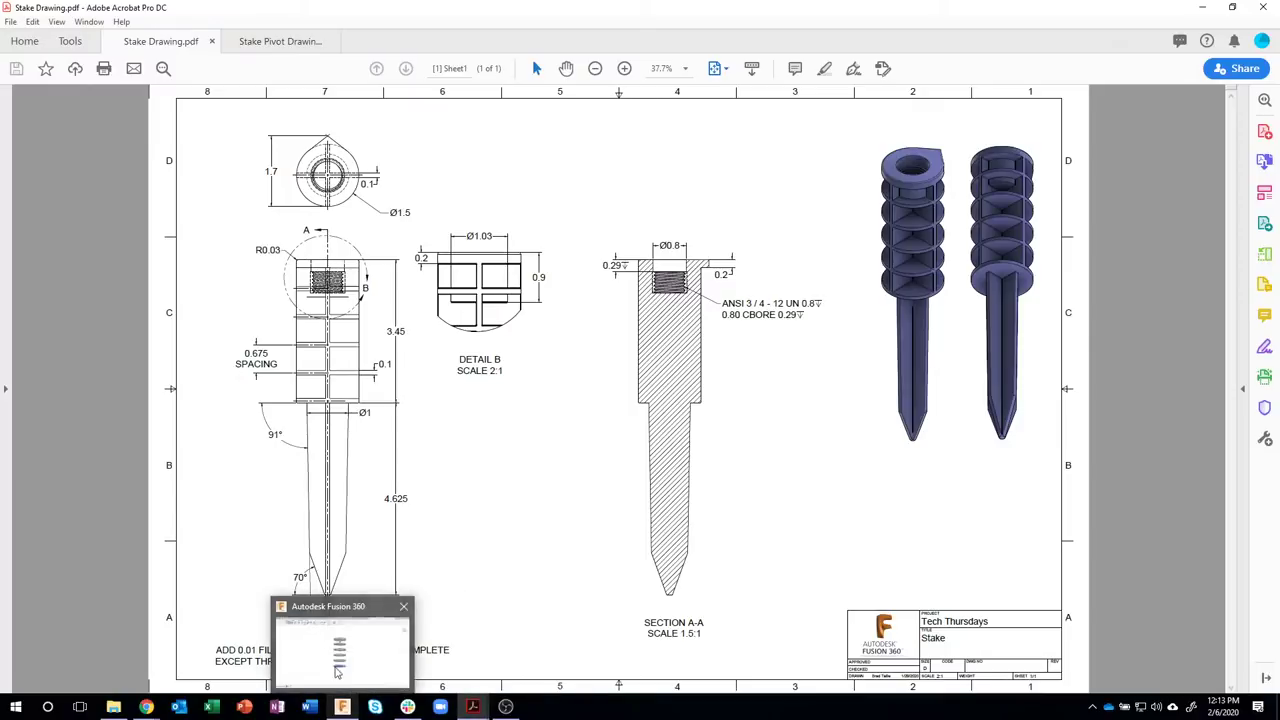
- Return to Fusion 360 and confirm the extrusion, creating the 0.2 in thick Body6
left_click(342, 706)
left_click(1074, 327)
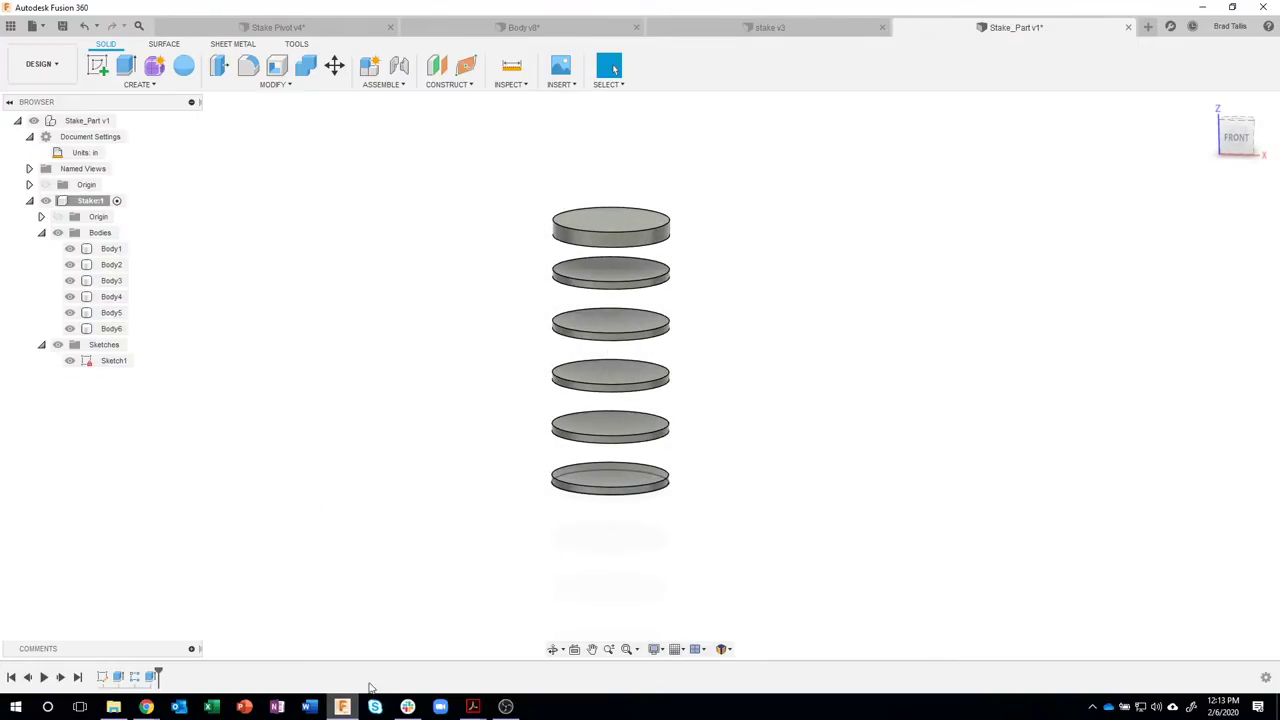
- Bring the Stake Drawing.pdf window in Acrobat to the front for reference
mouse_move(473, 706)
left_click(420, 610)
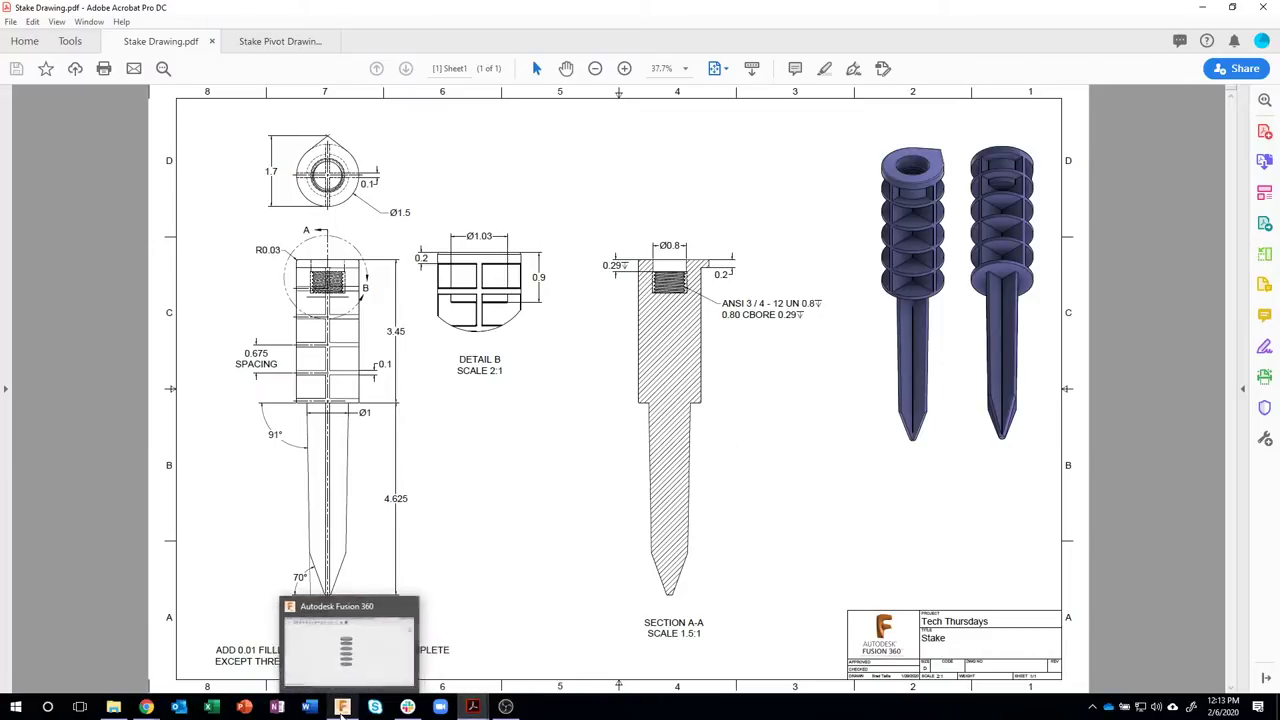
- Switch from Acrobat back to the Fusion 360 six-disc stake model
left_click(342, 708)
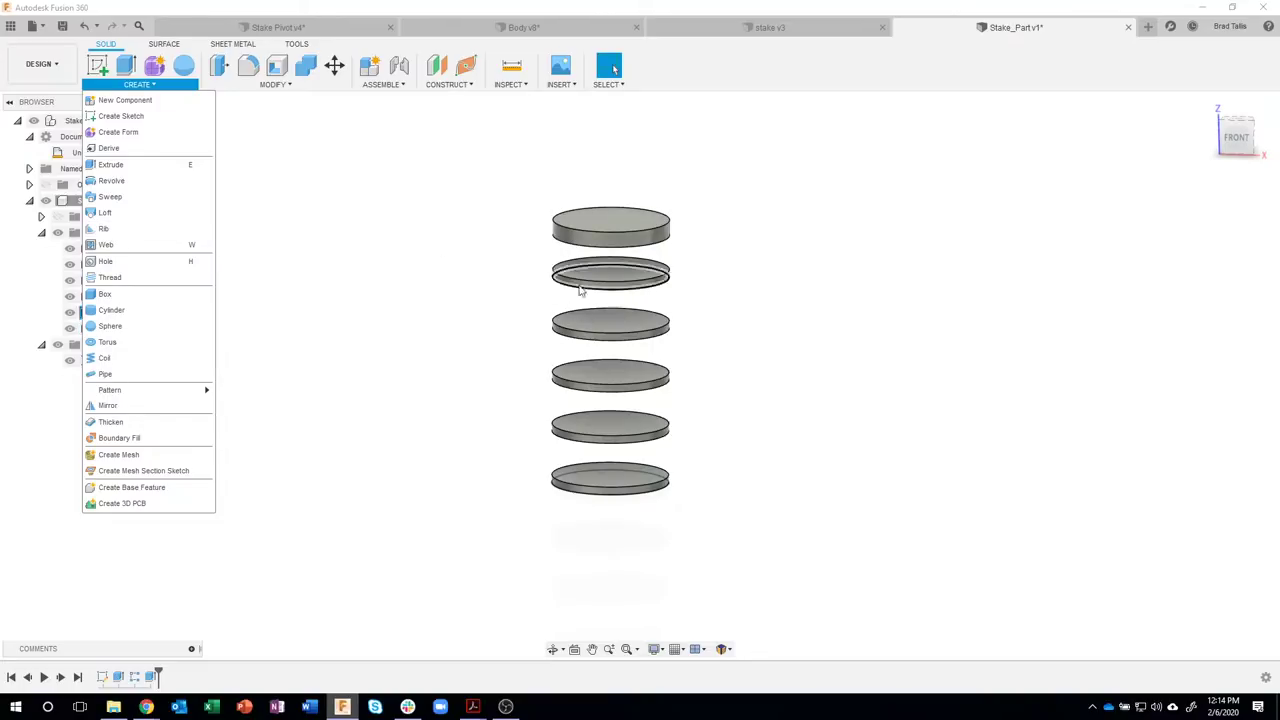
left_click(500, 295)
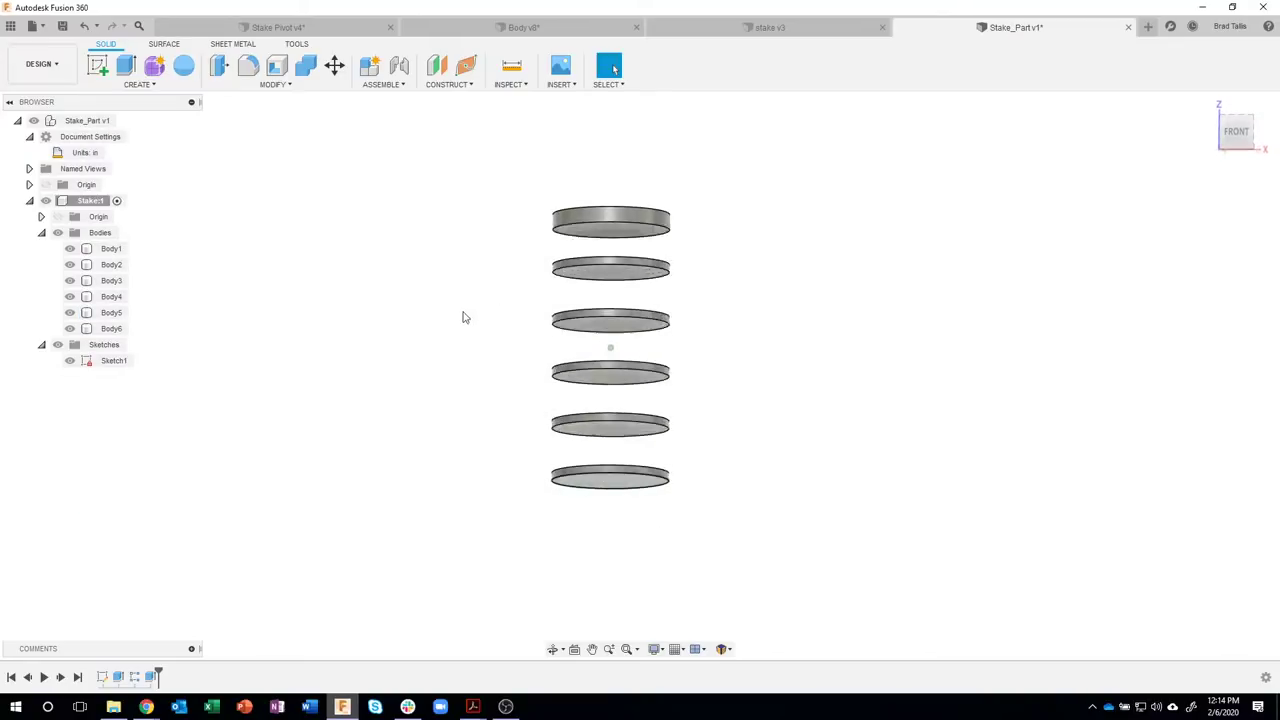
middle_click_drag(463, 317, 248, 455, "shift")
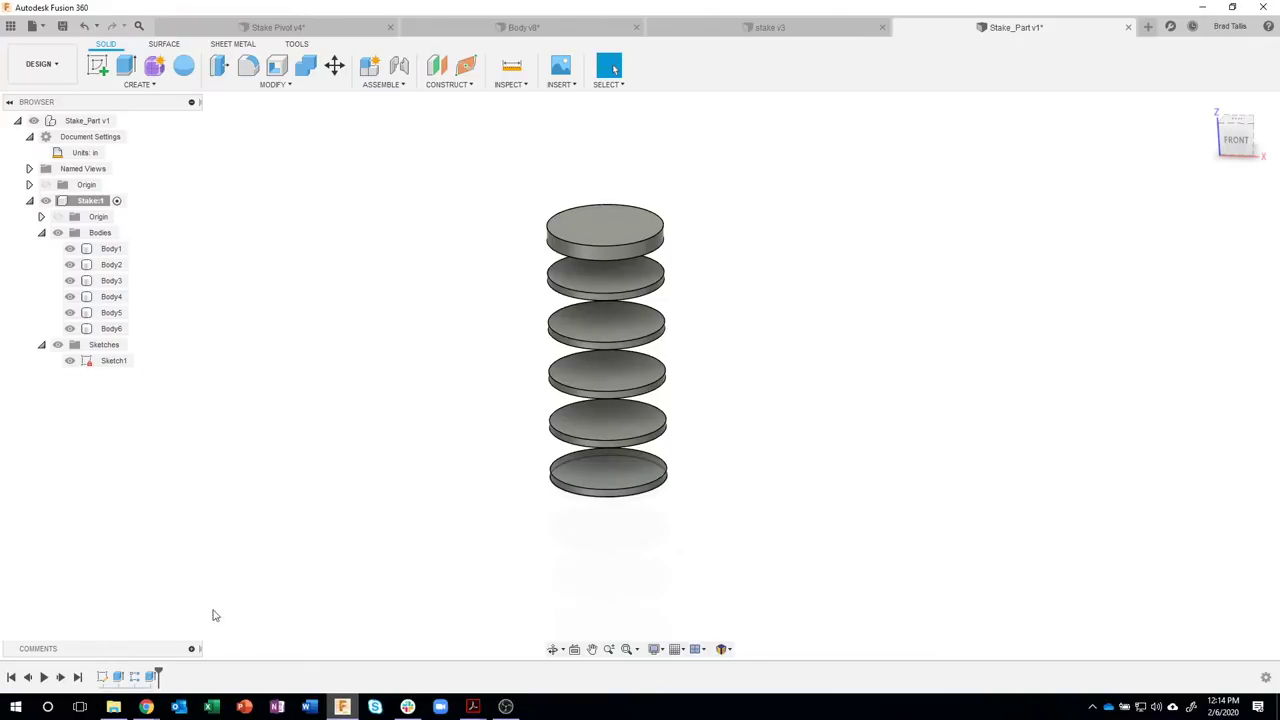
- Edit Sketch1 and draw a vertical and a horizontal line spanning the 1.5 in circle
double_click(101, 679)
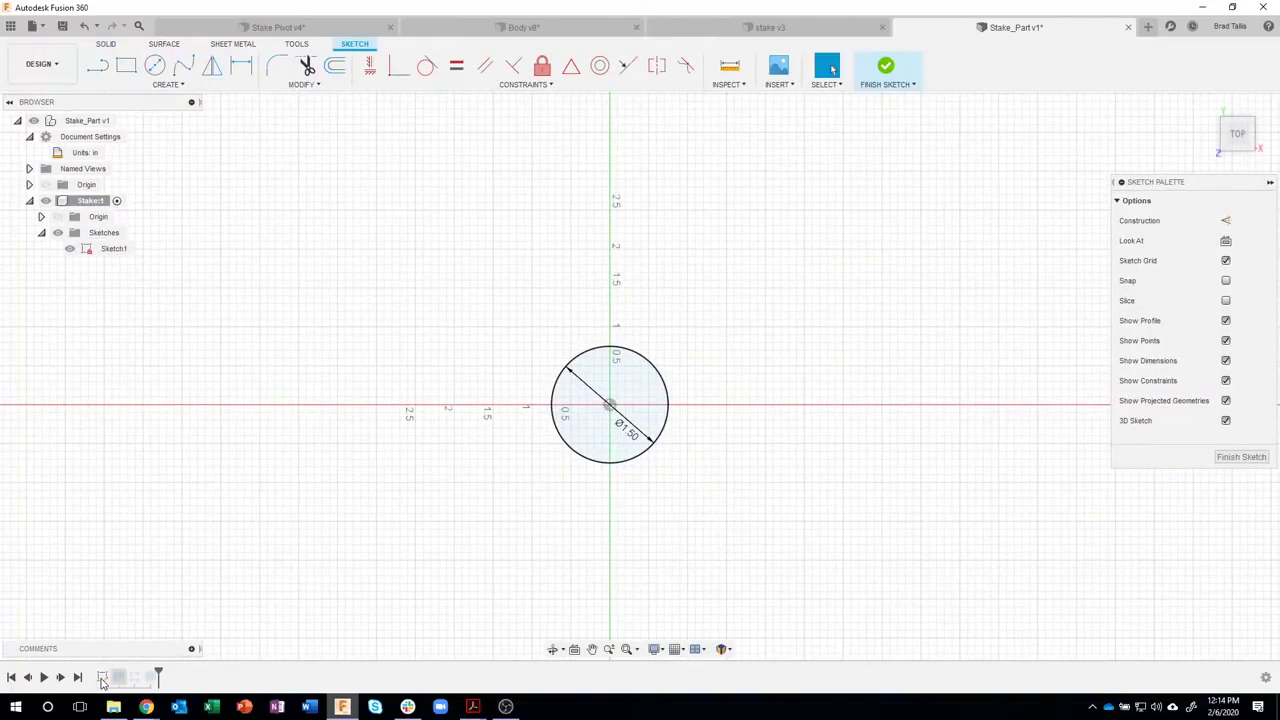
scroll(690, 460, "up", 2)
scroll(709, 306, "up", 4)
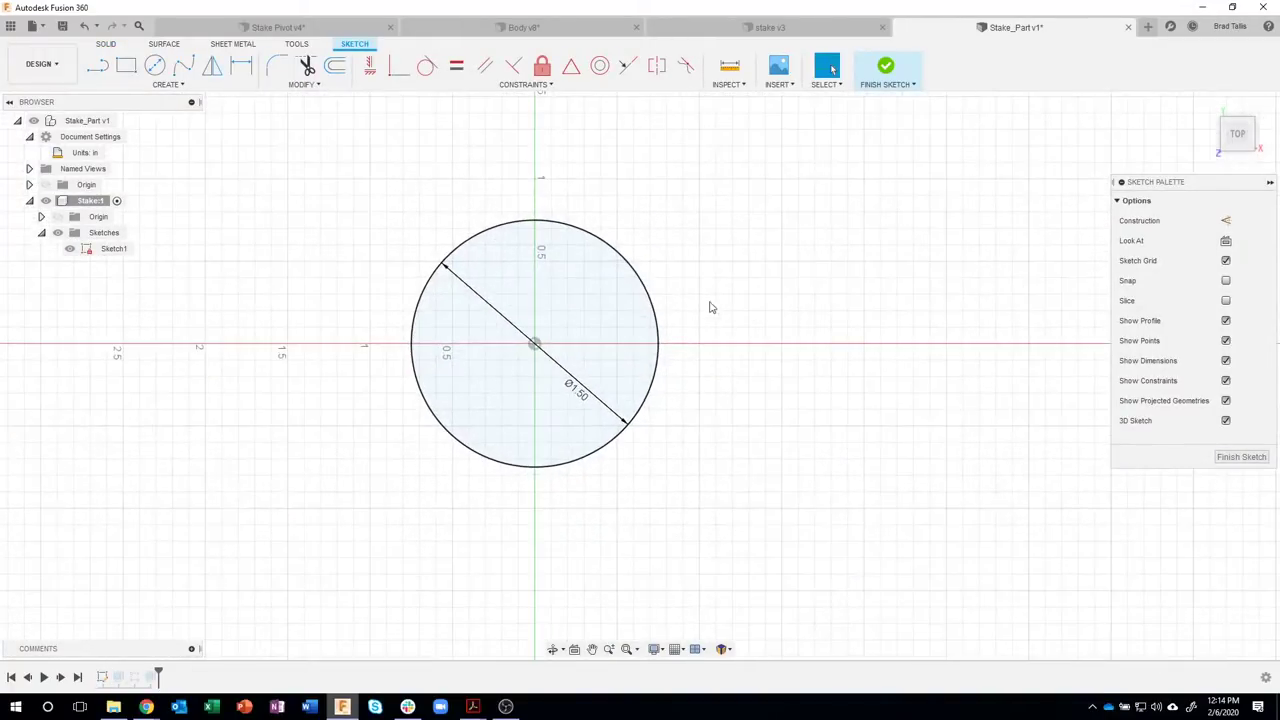
left_click(520, 231)
double_click(520, 566)
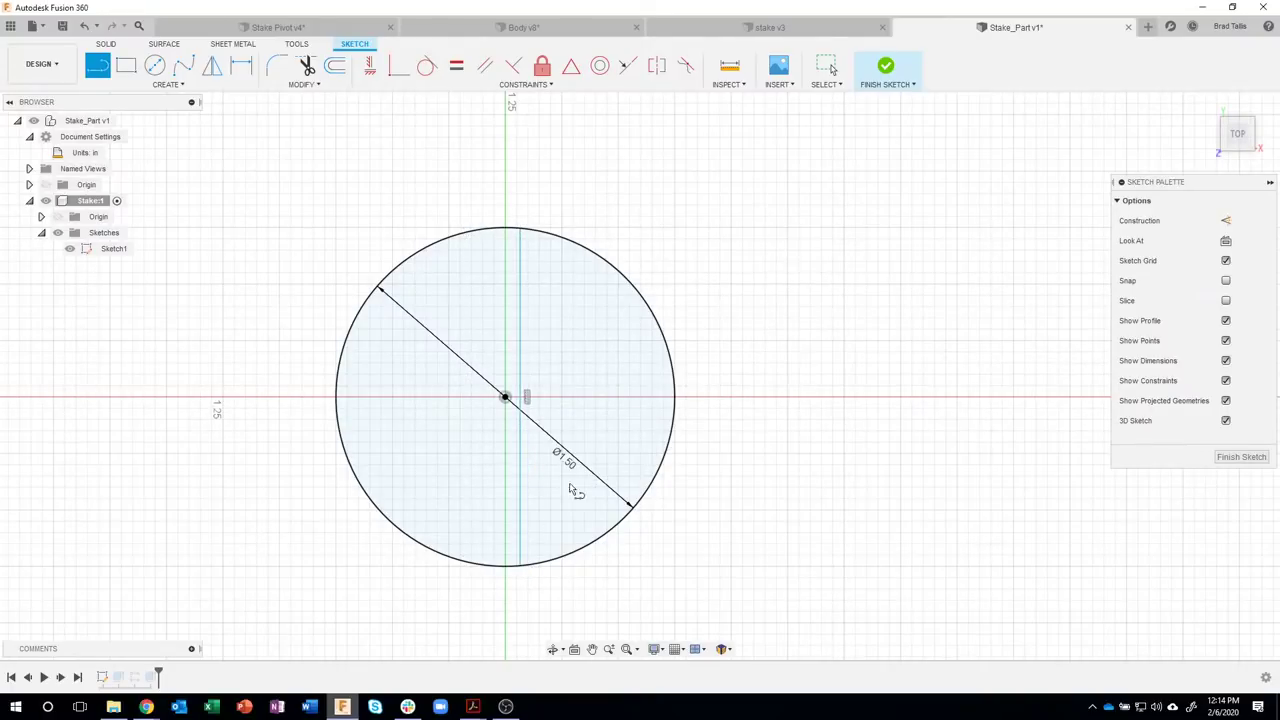
left_click(674, 382)
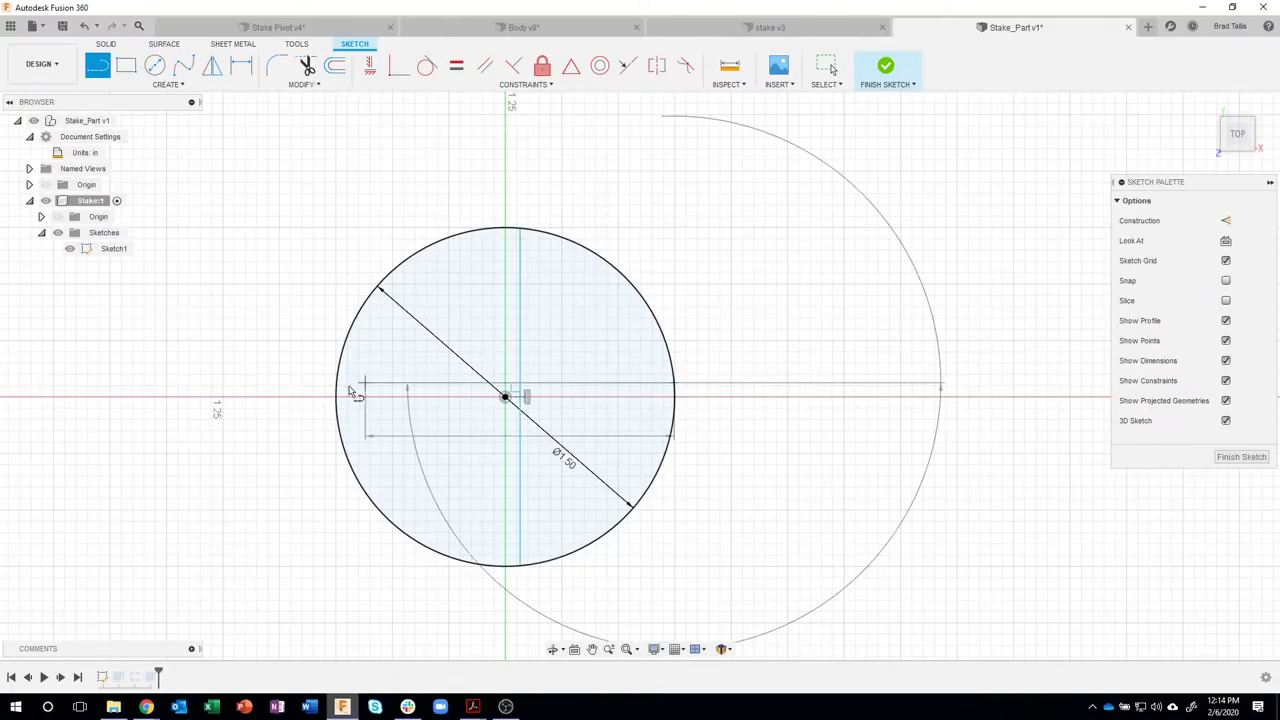
double_click(336, 382)
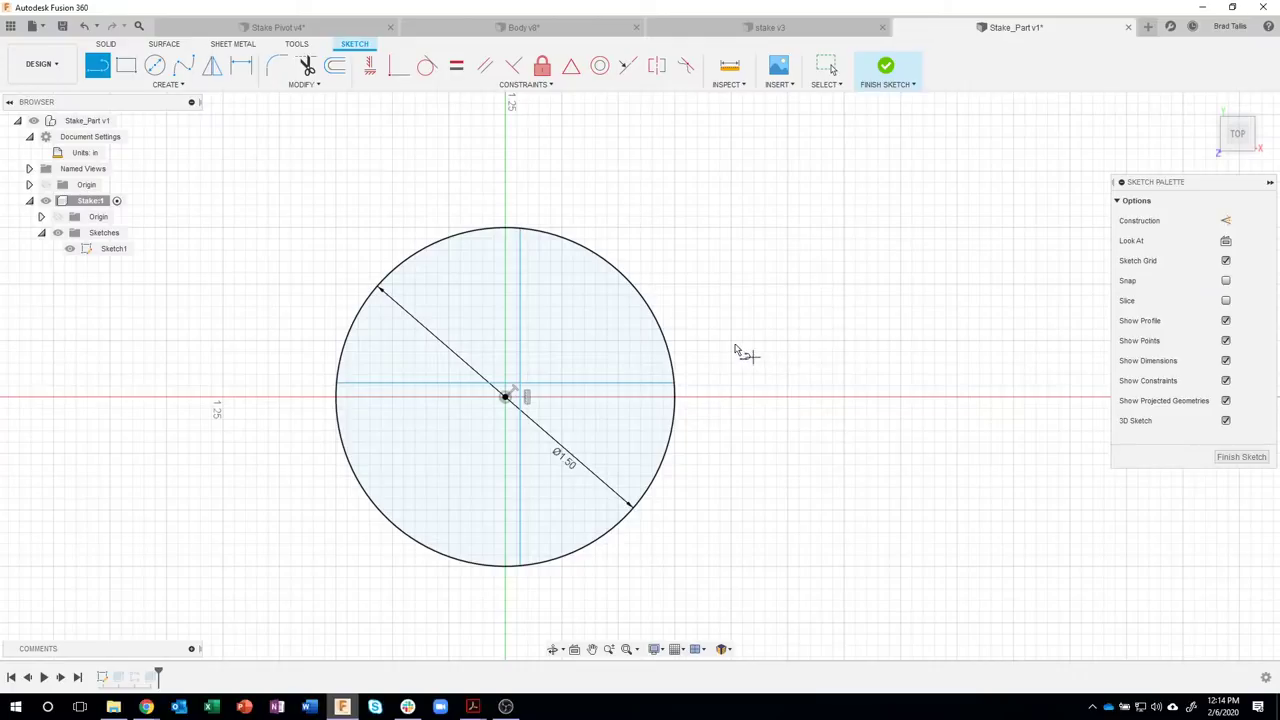
key("Escape")
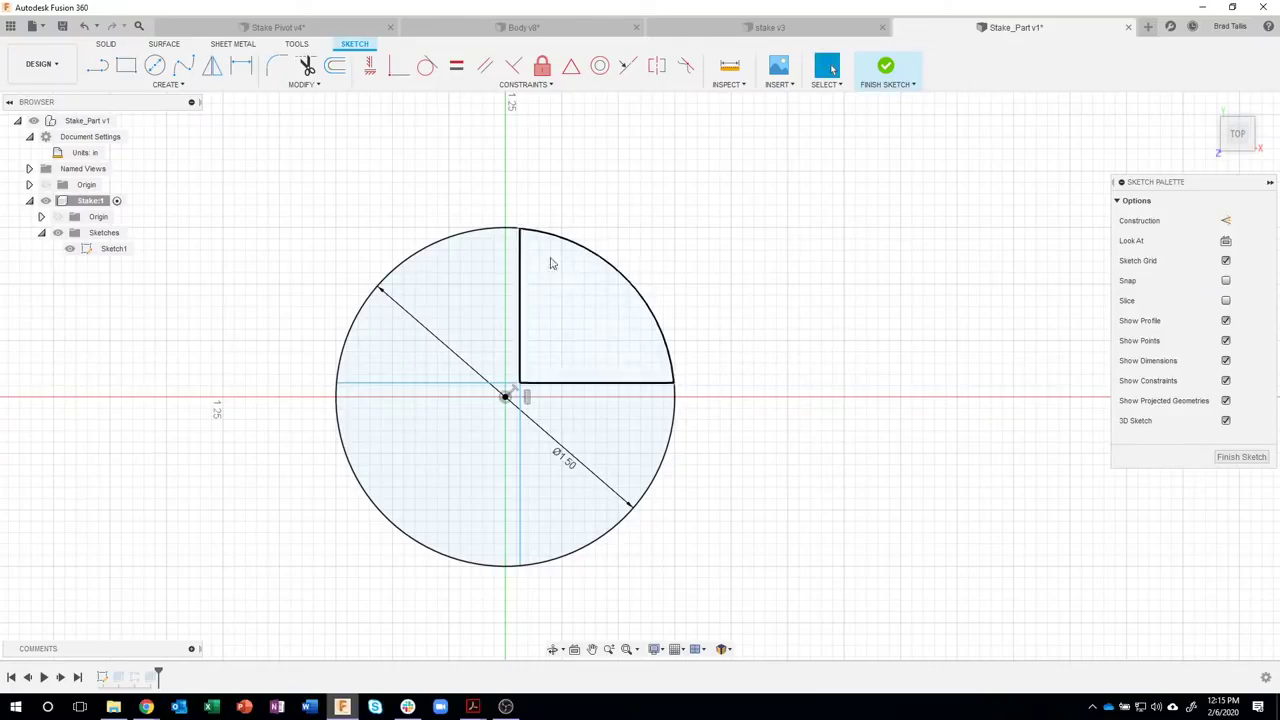
- Constrain both lines coincident with the circle's centre point
left_click(390, 68)
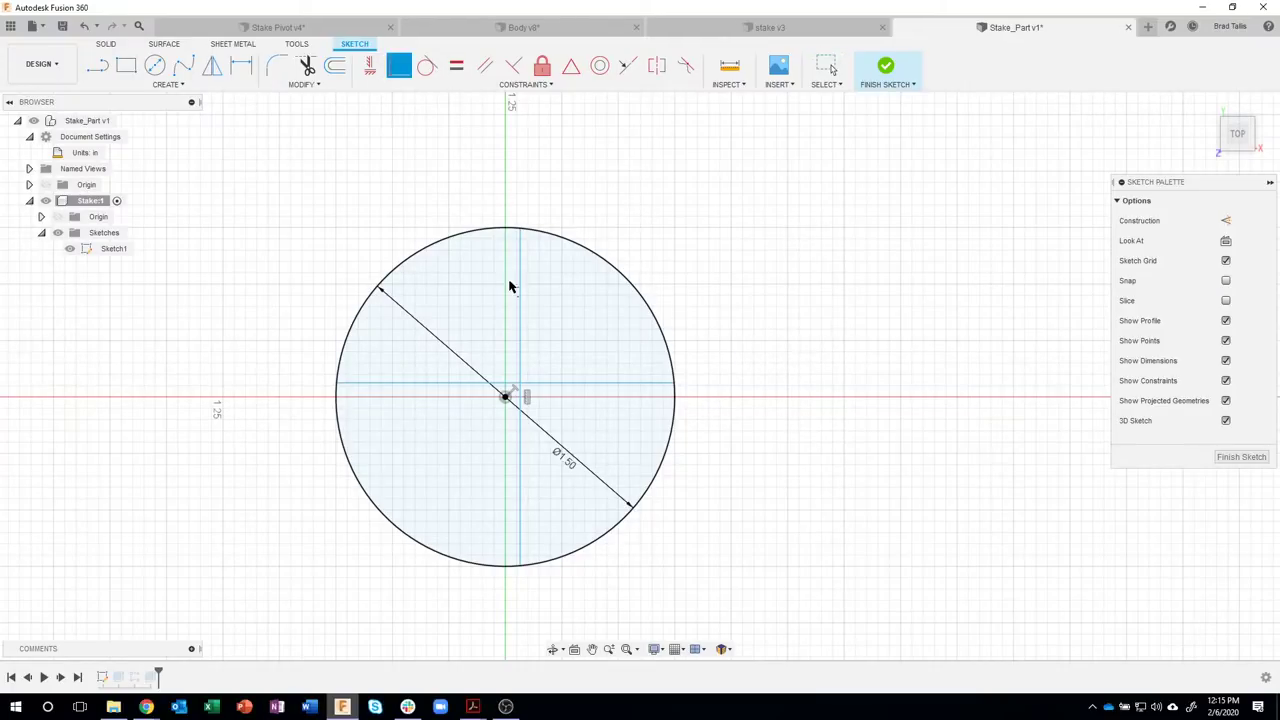
left_click(521, 325)
left_click(506, 397)
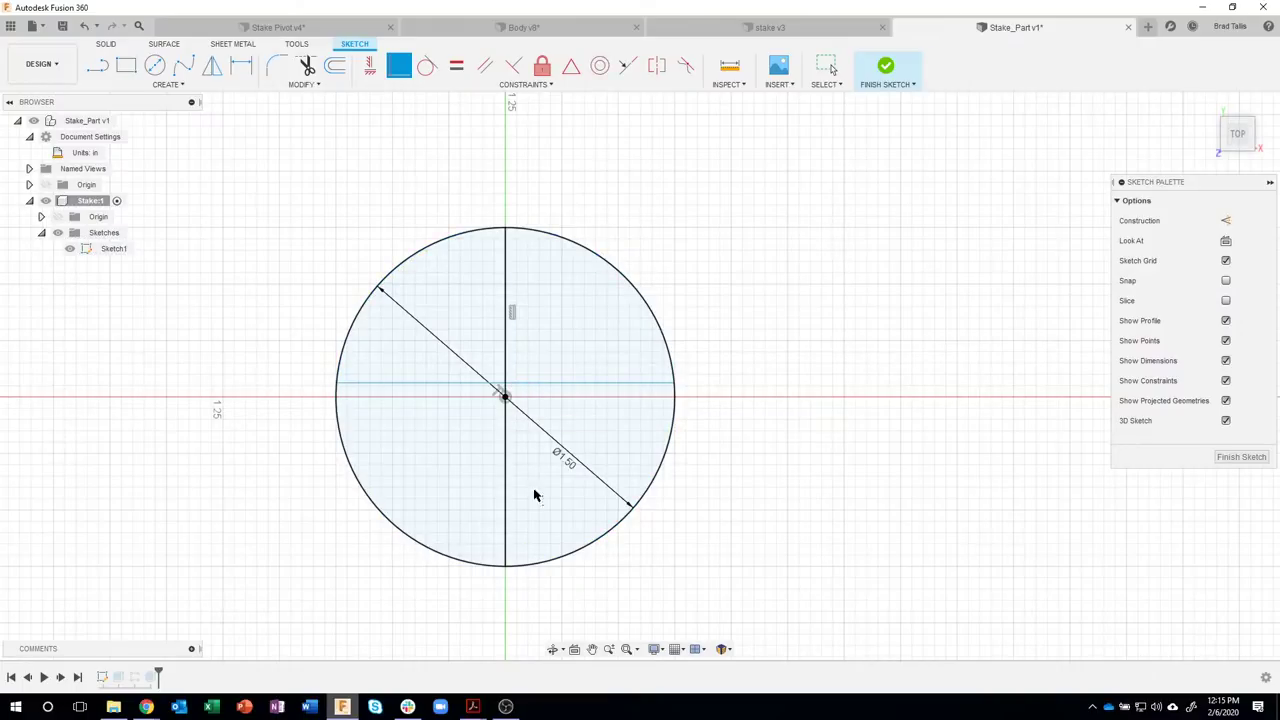
left_click(552, 388)
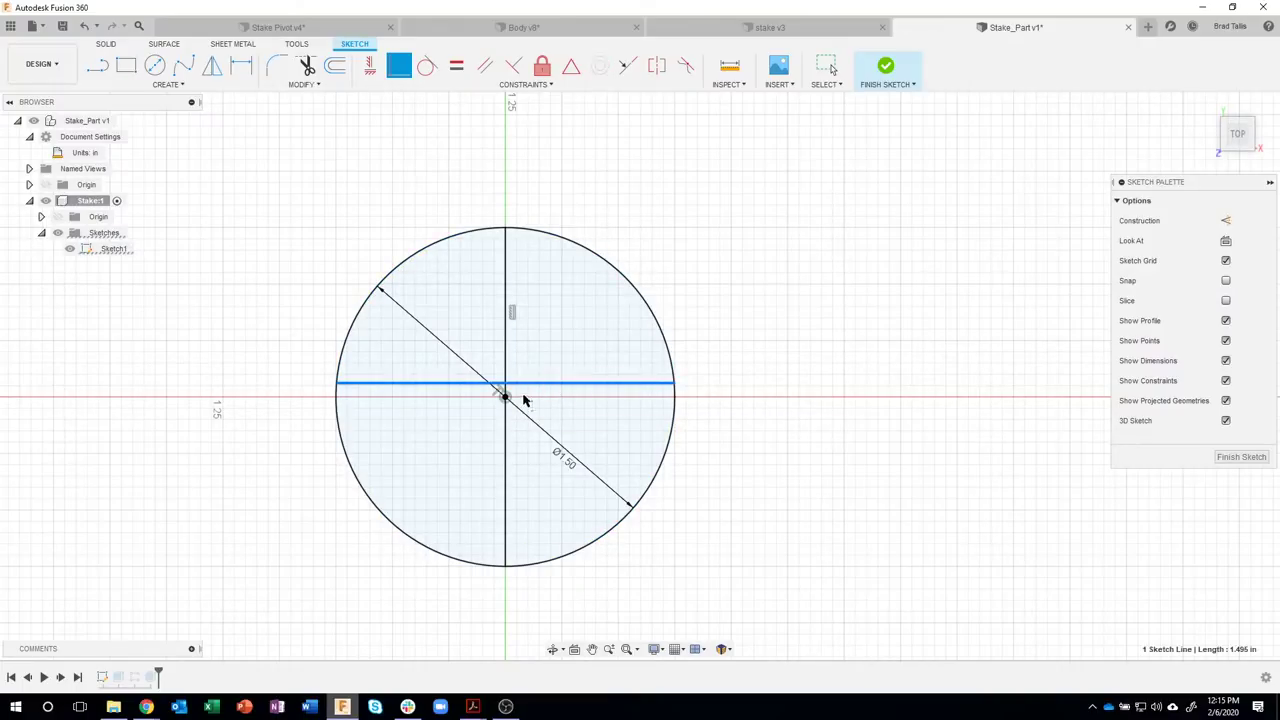
left_click(506, 397)
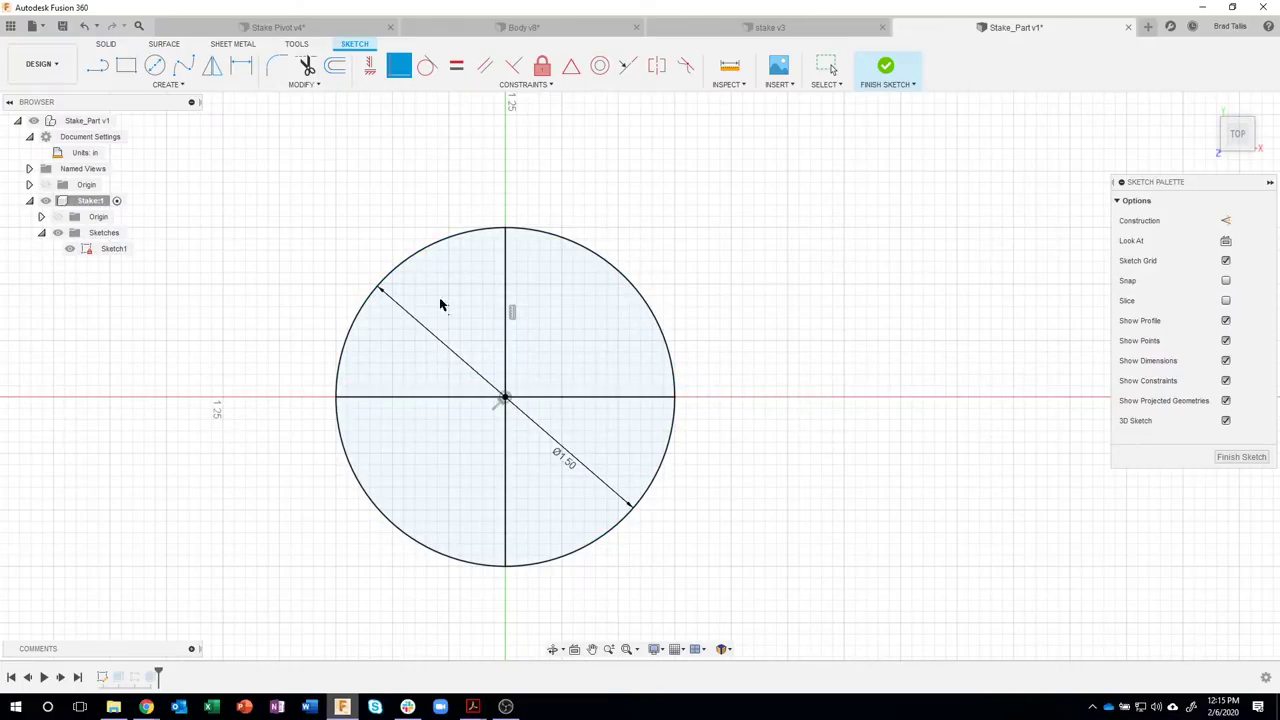
left_click(506, 341)
left_click(748, 497)
key("Escape")
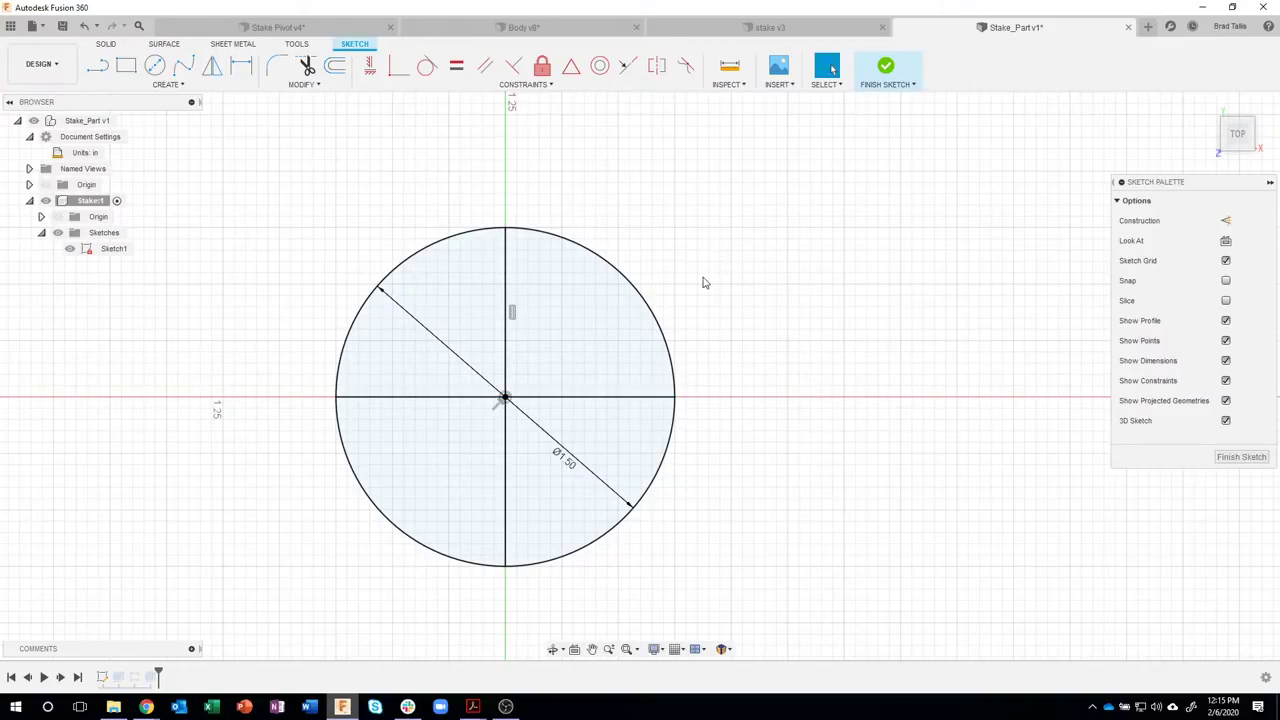
- Convert the two centre lines into construction lines
left_click(507, 282)
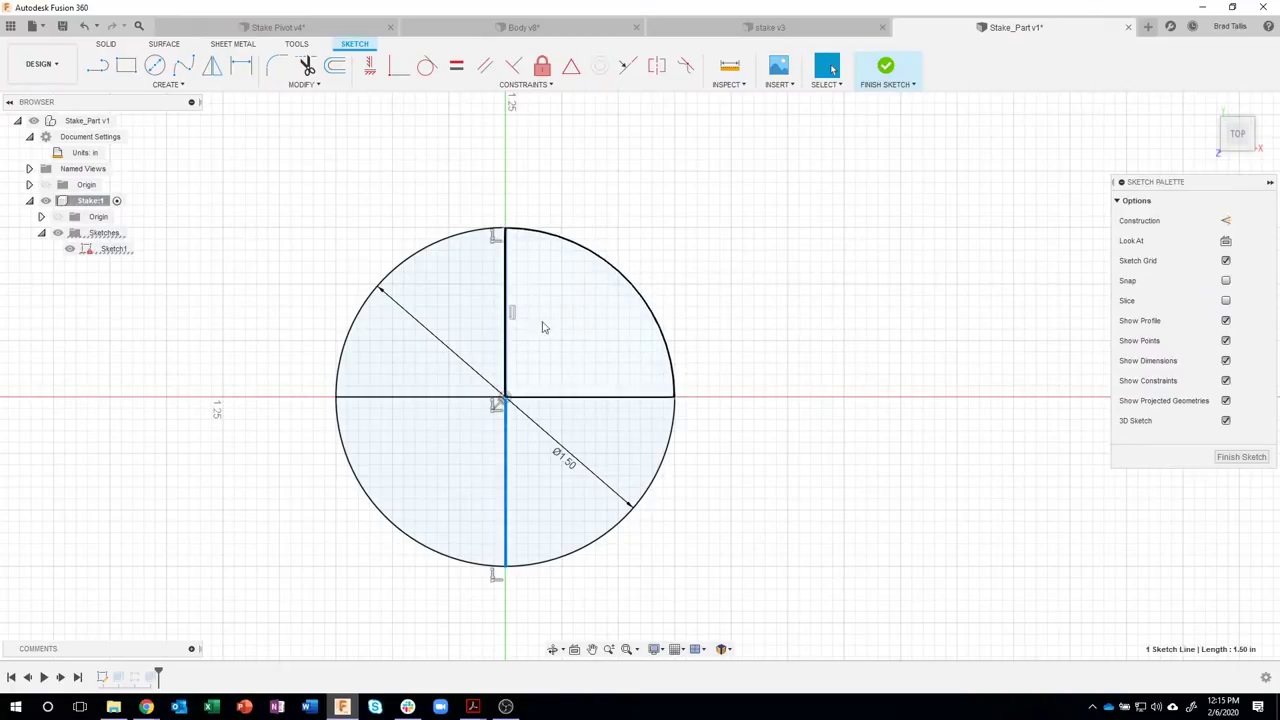
left_click(563, 398, "shift")
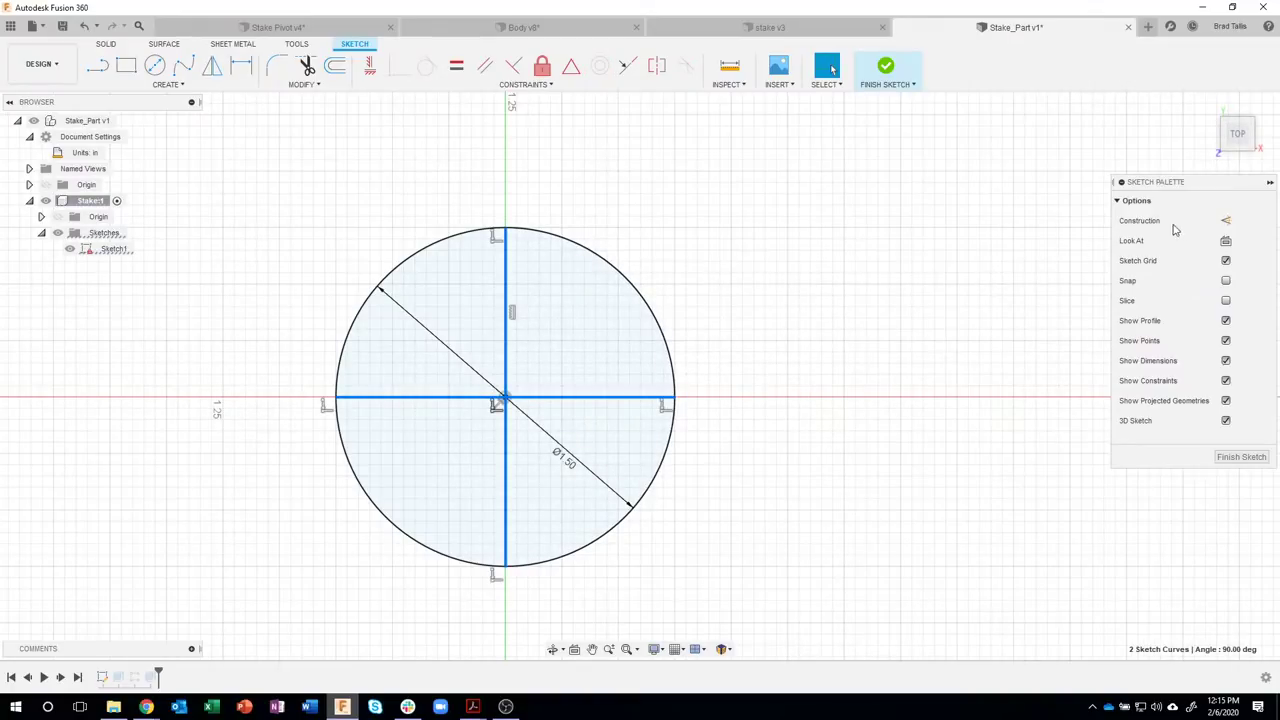
left_click(1226, 224)
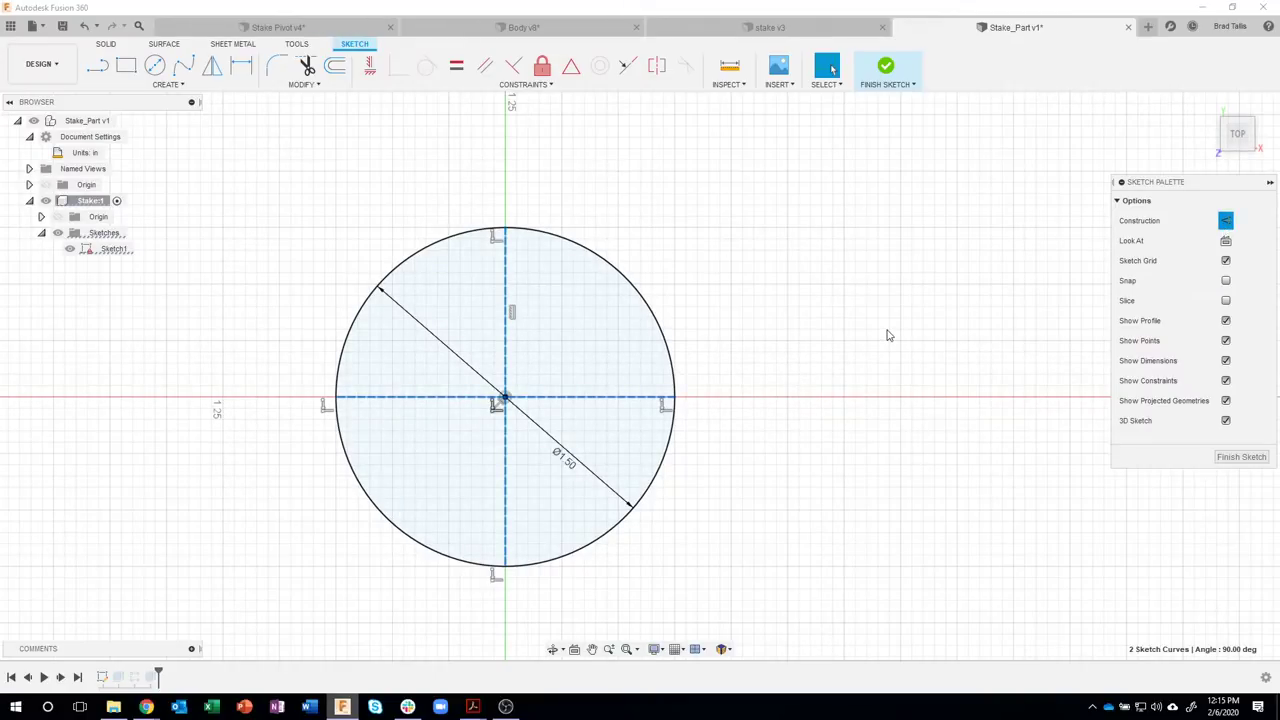
left_click(723, 262)
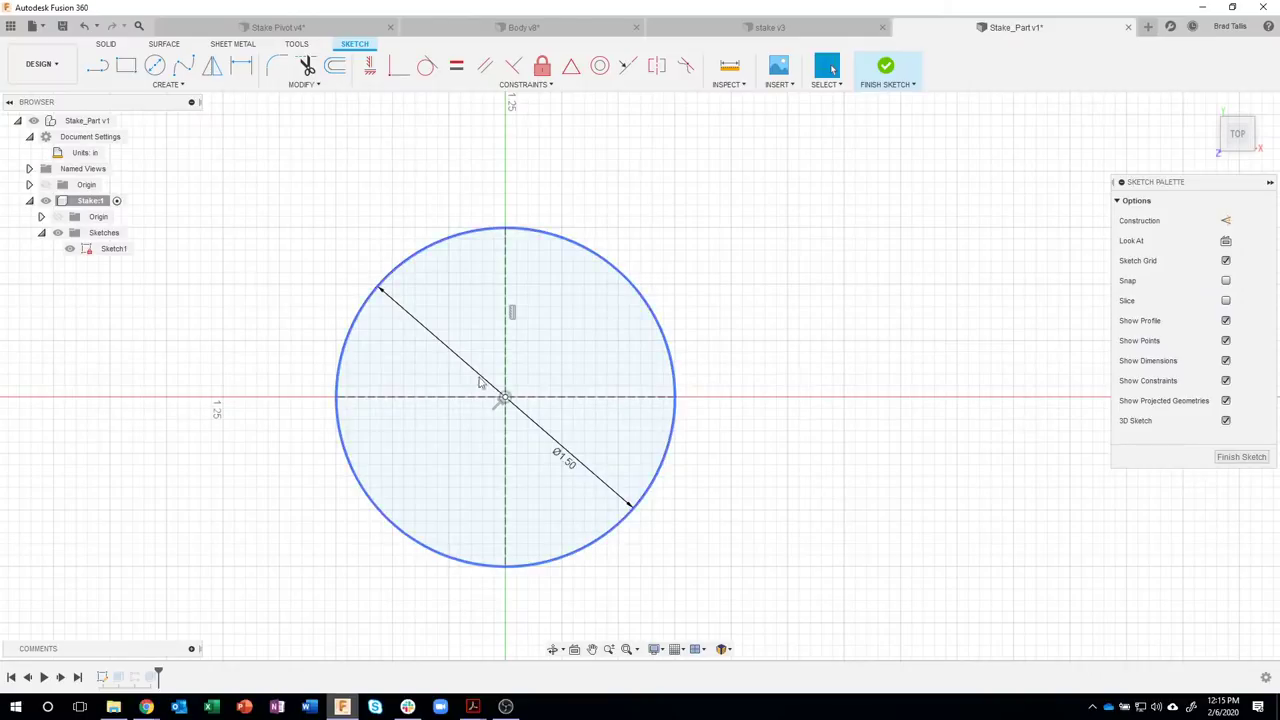
- Offset the vertical centre line 0.05 in to the left and 0.05 in to the right
left_click(335, 66)
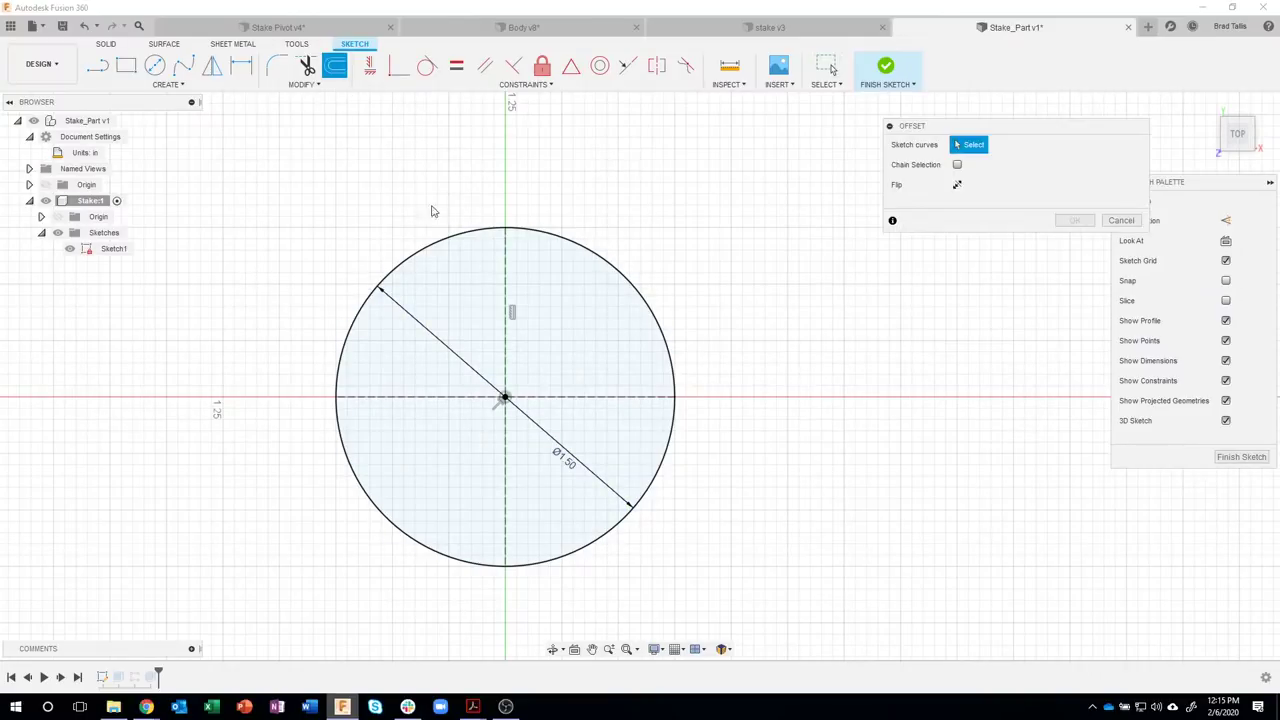
left_click(507, 270)
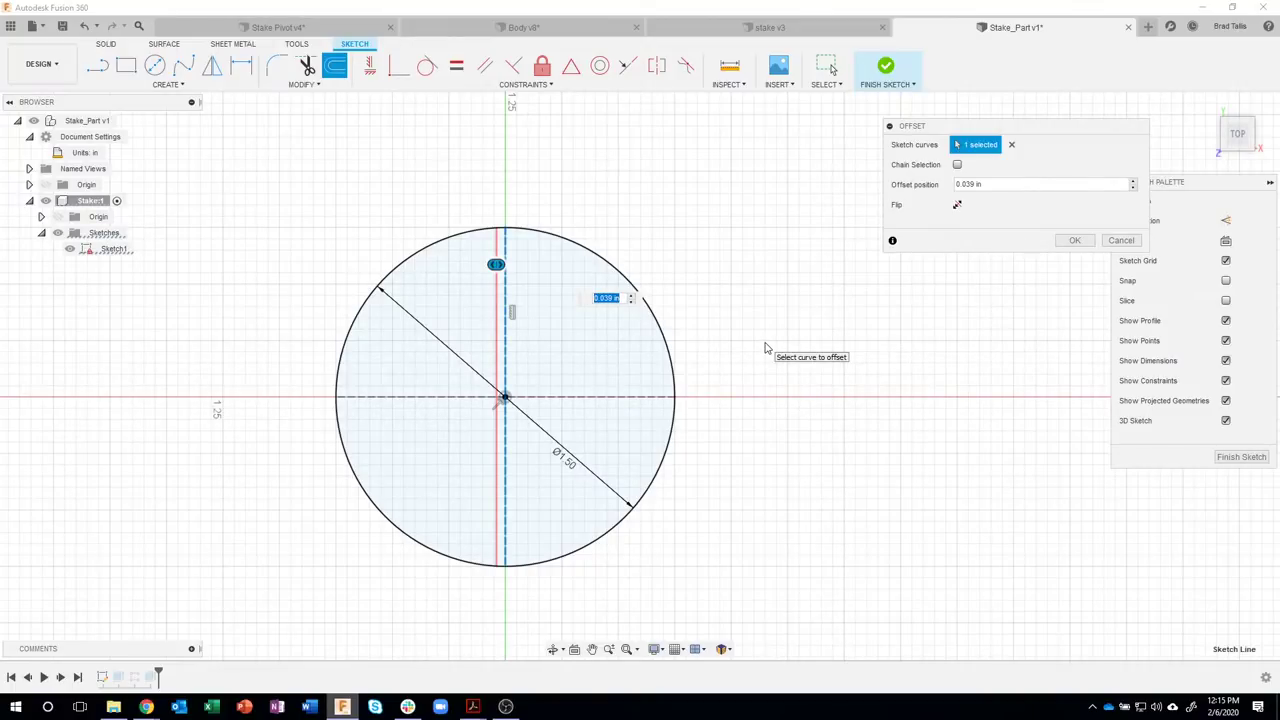
type("05")
key("Return")
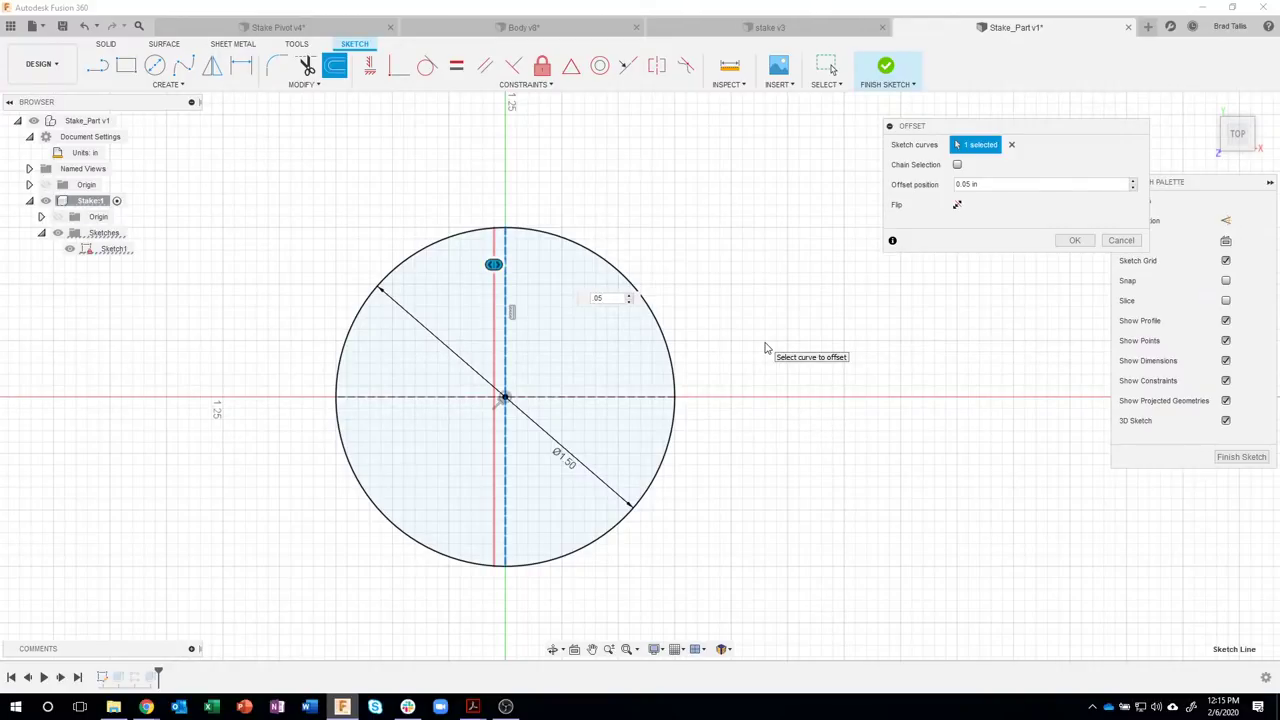
key("Return")
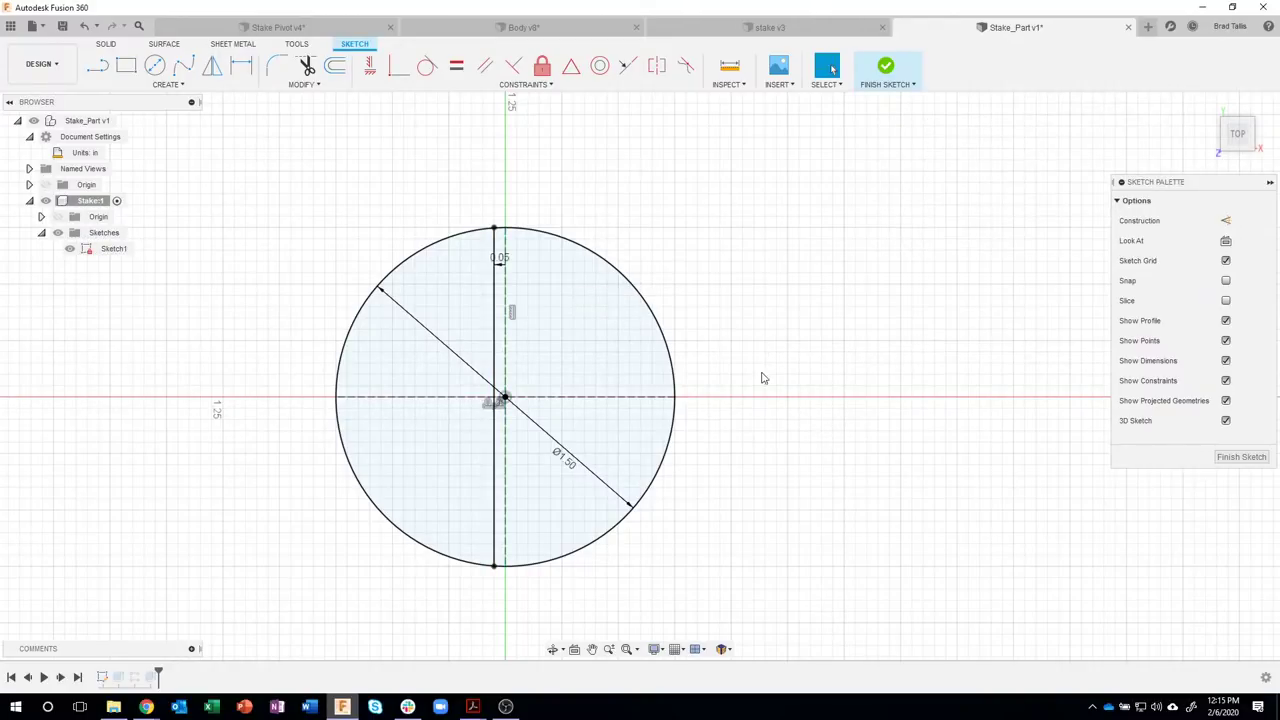
key("o")
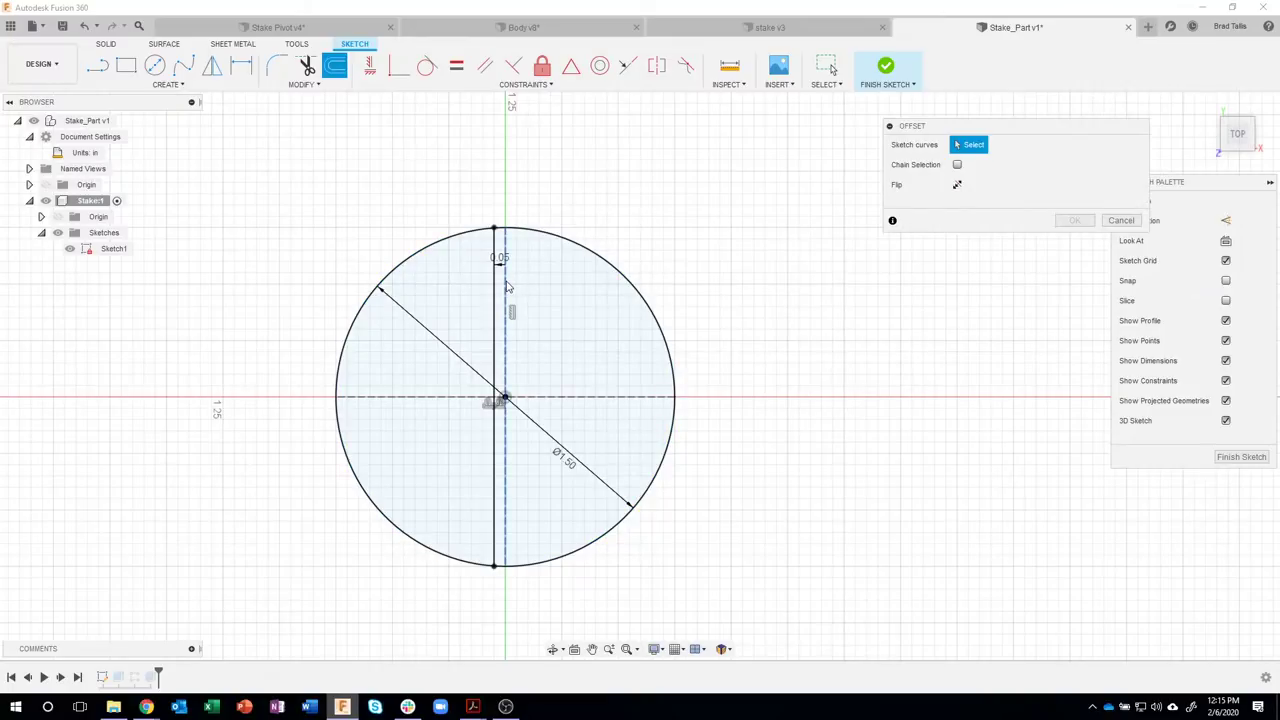
left_click(506, 288)
left_click_drag(503, 278, 529, 283)
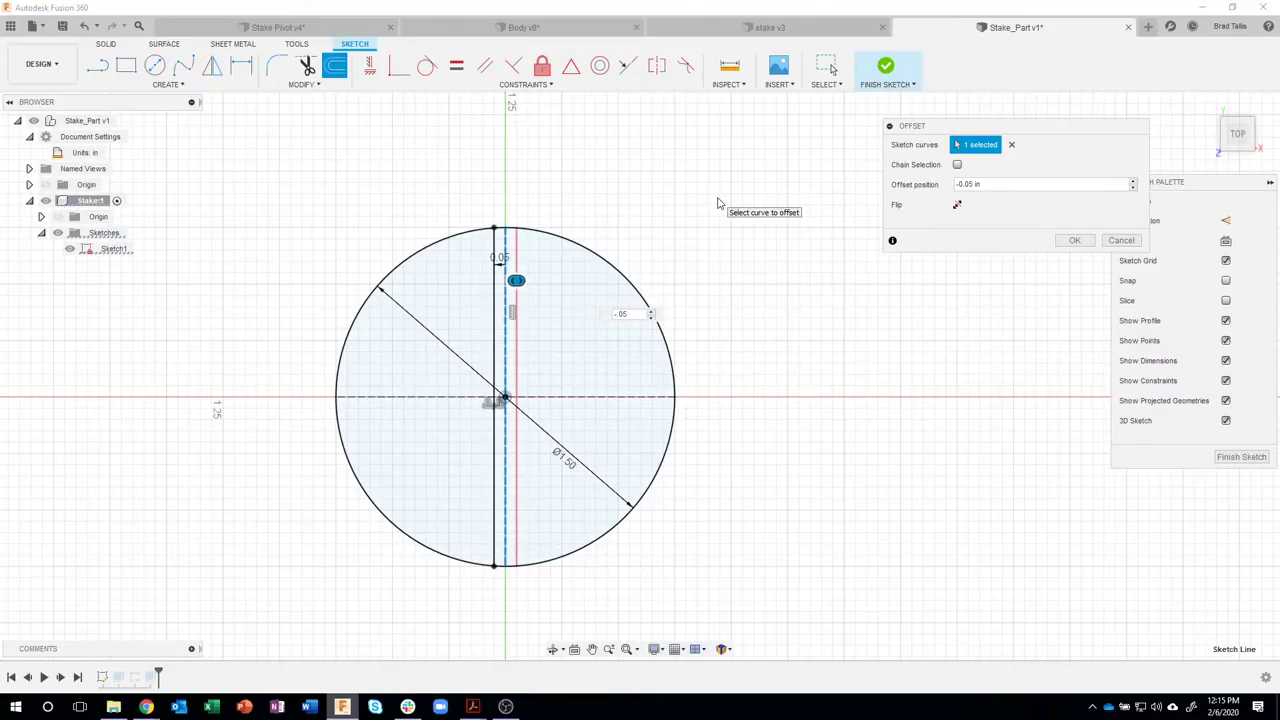
key("Return")
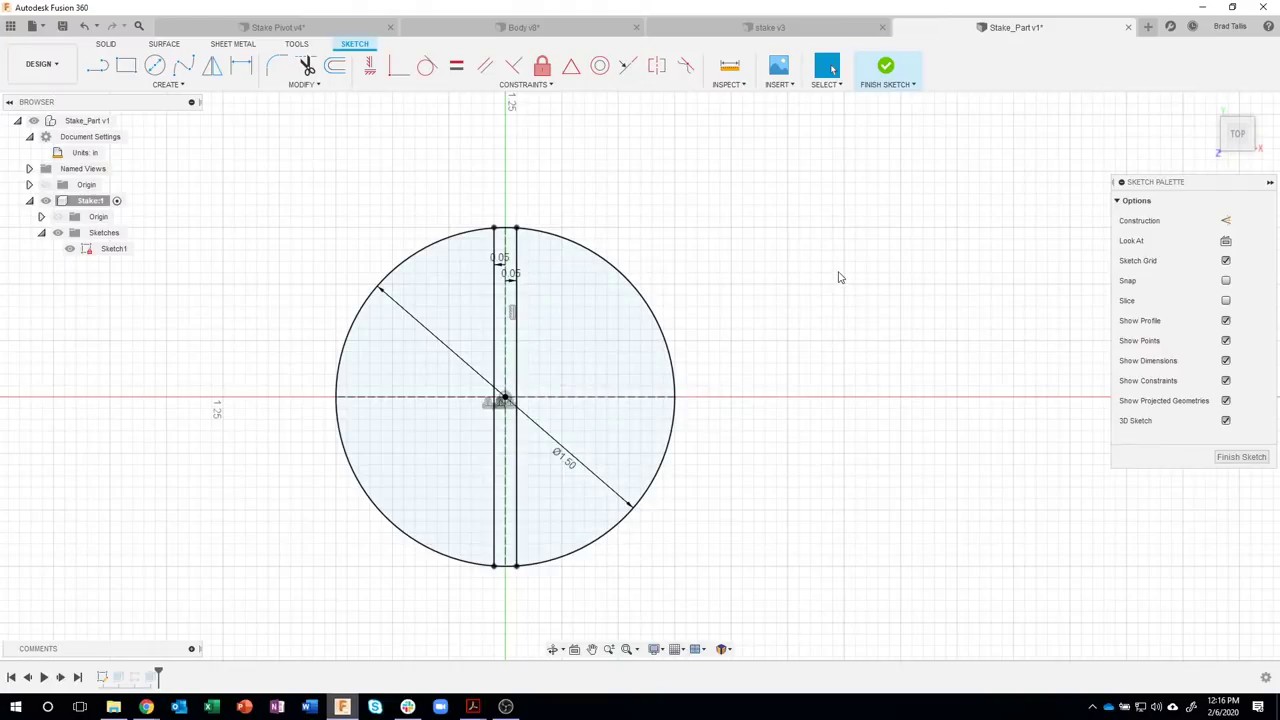
- Offset the horizontal centre line 0.05 in above it
key("o")
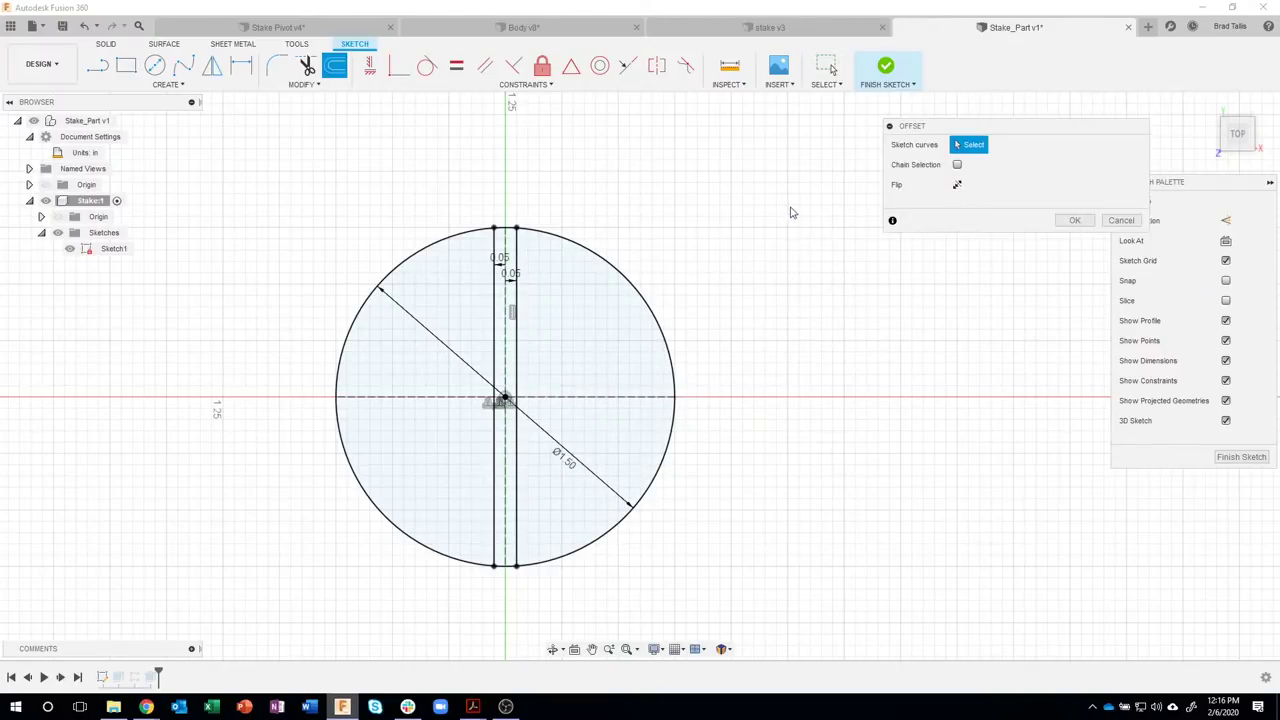
left_click(592, 398)
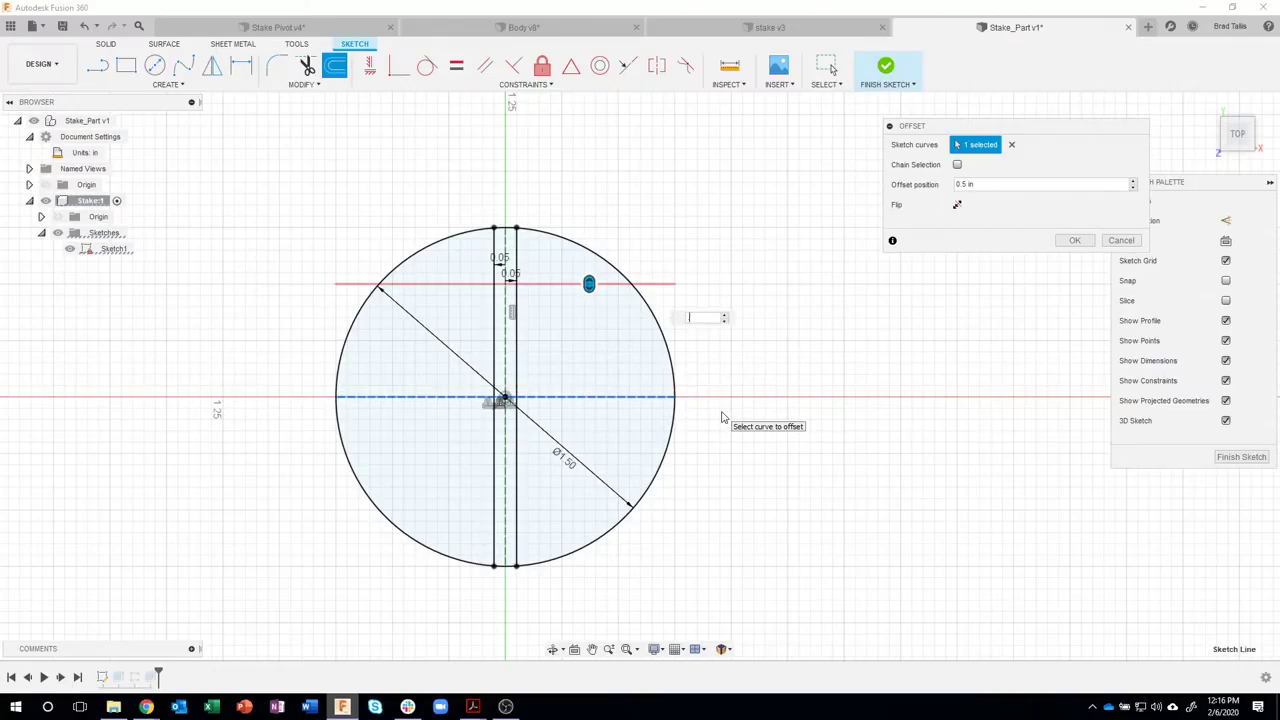
key("Return")
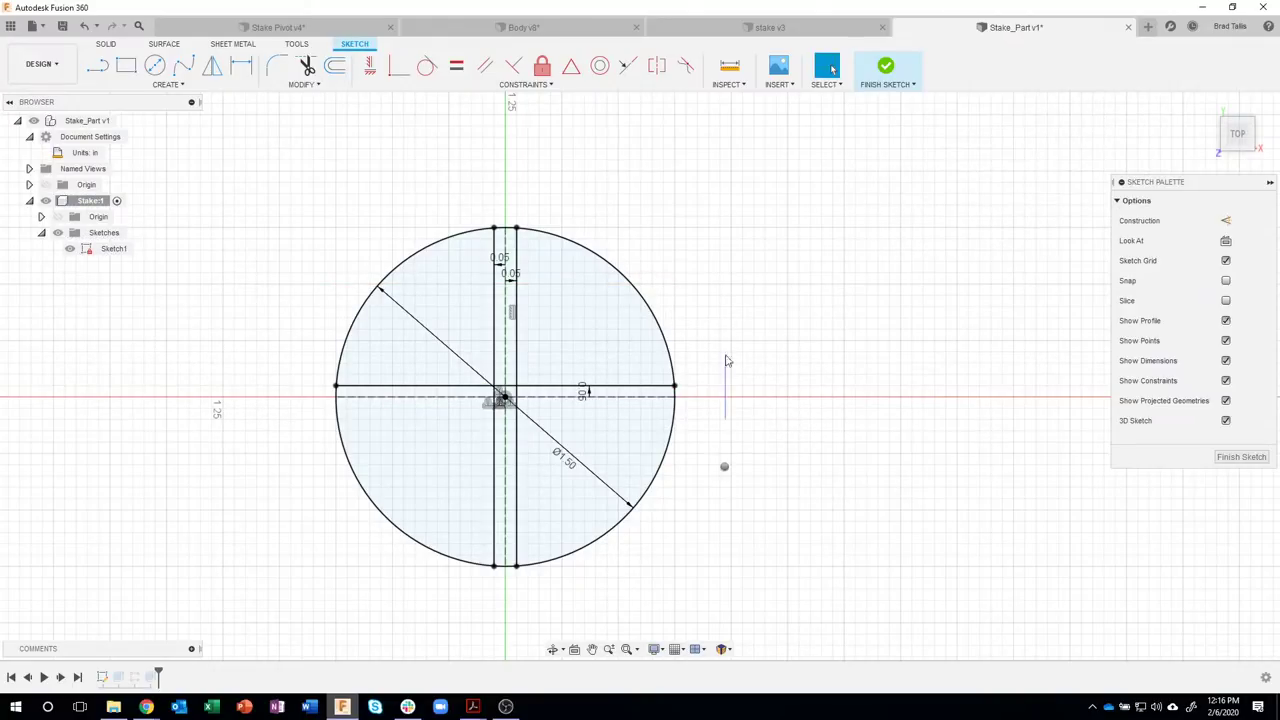
key("o")
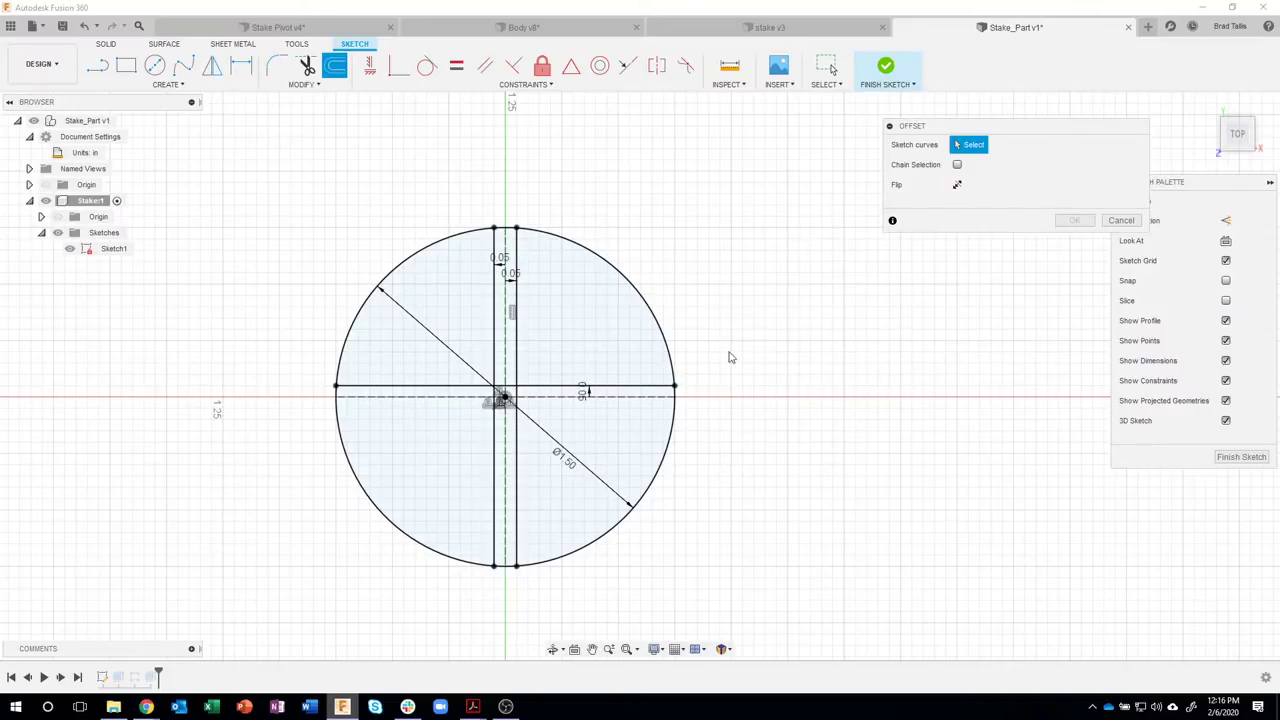
left_click(1118, 222)
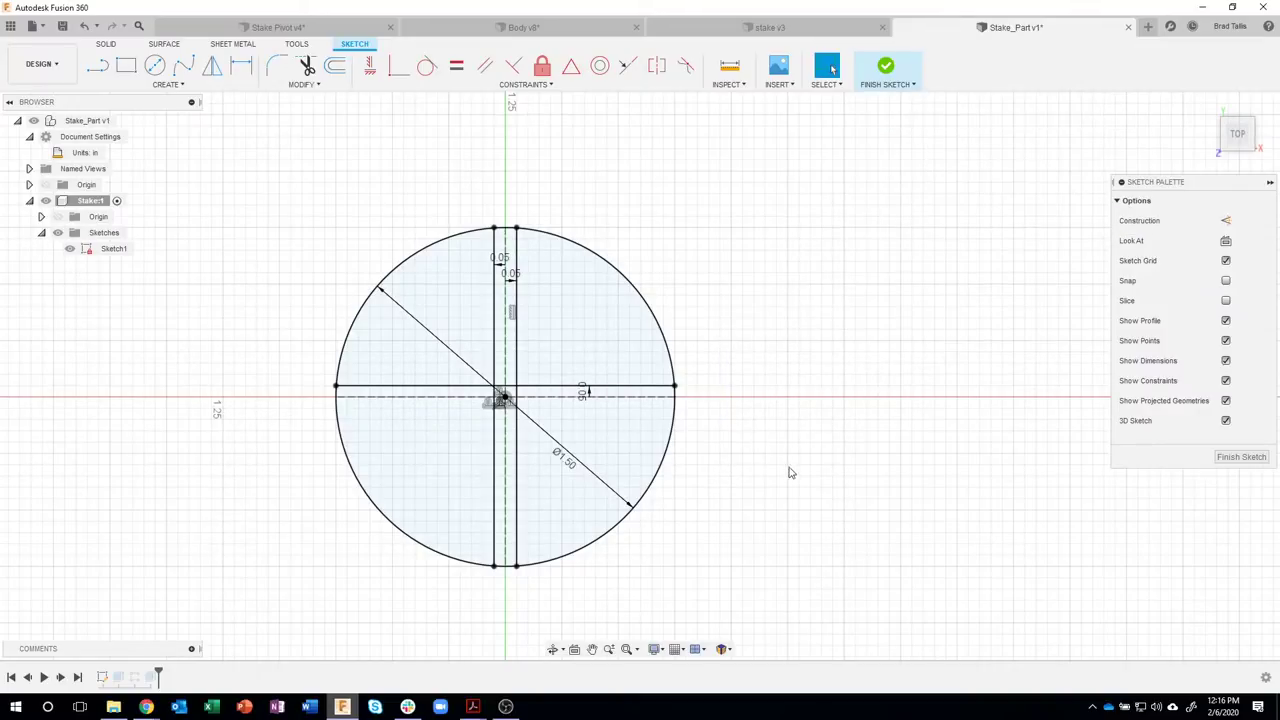
key("o")
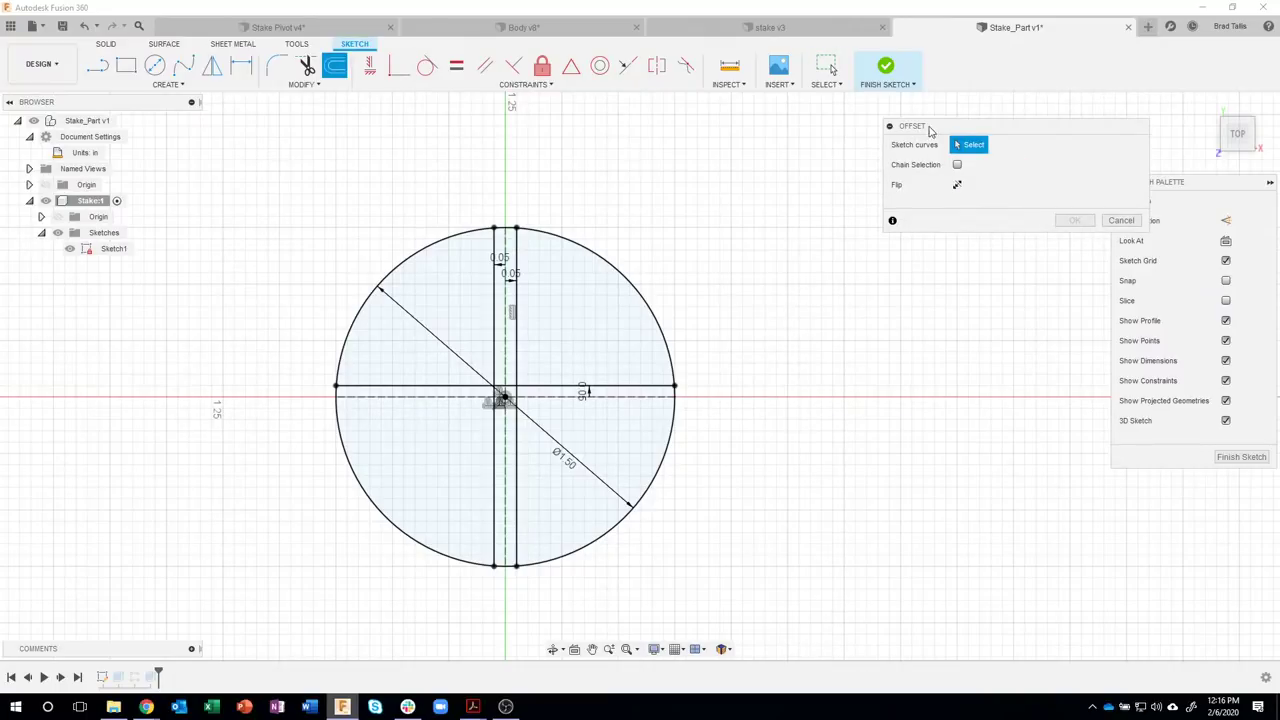
left_click_drag(945, 131, 850, 178)
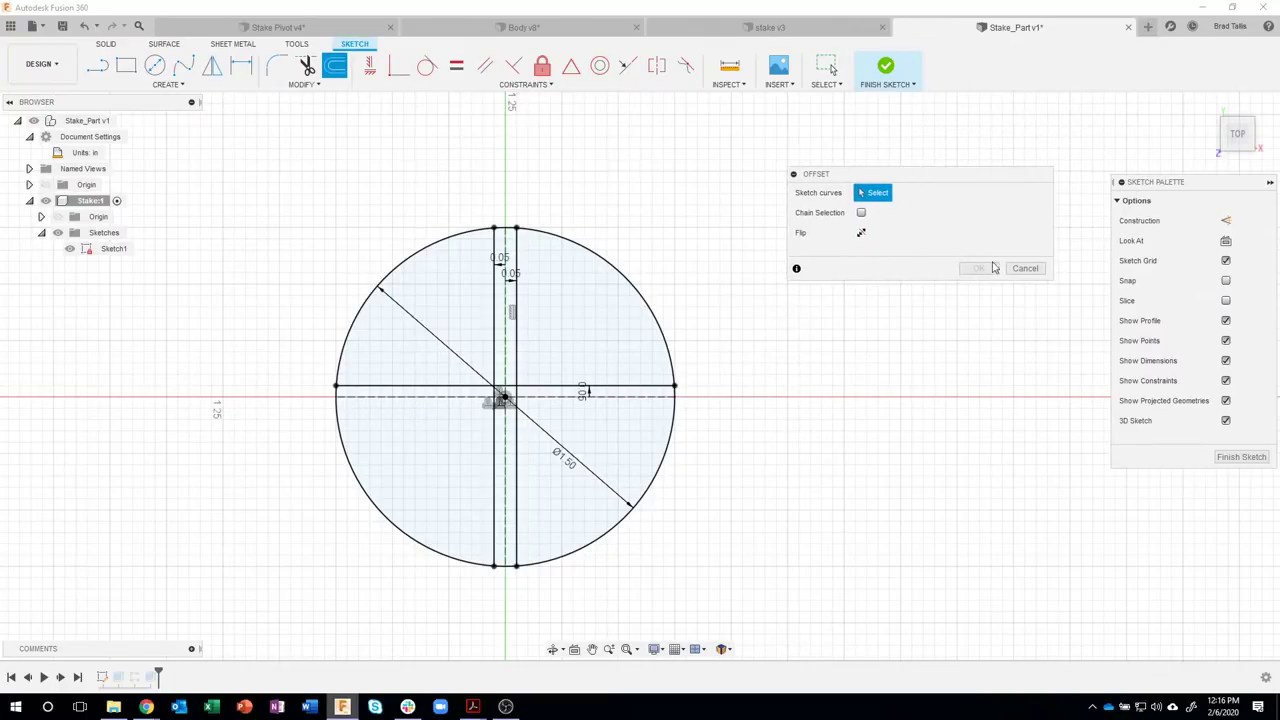
left_click(1022, 268)
right_click(807, 366)
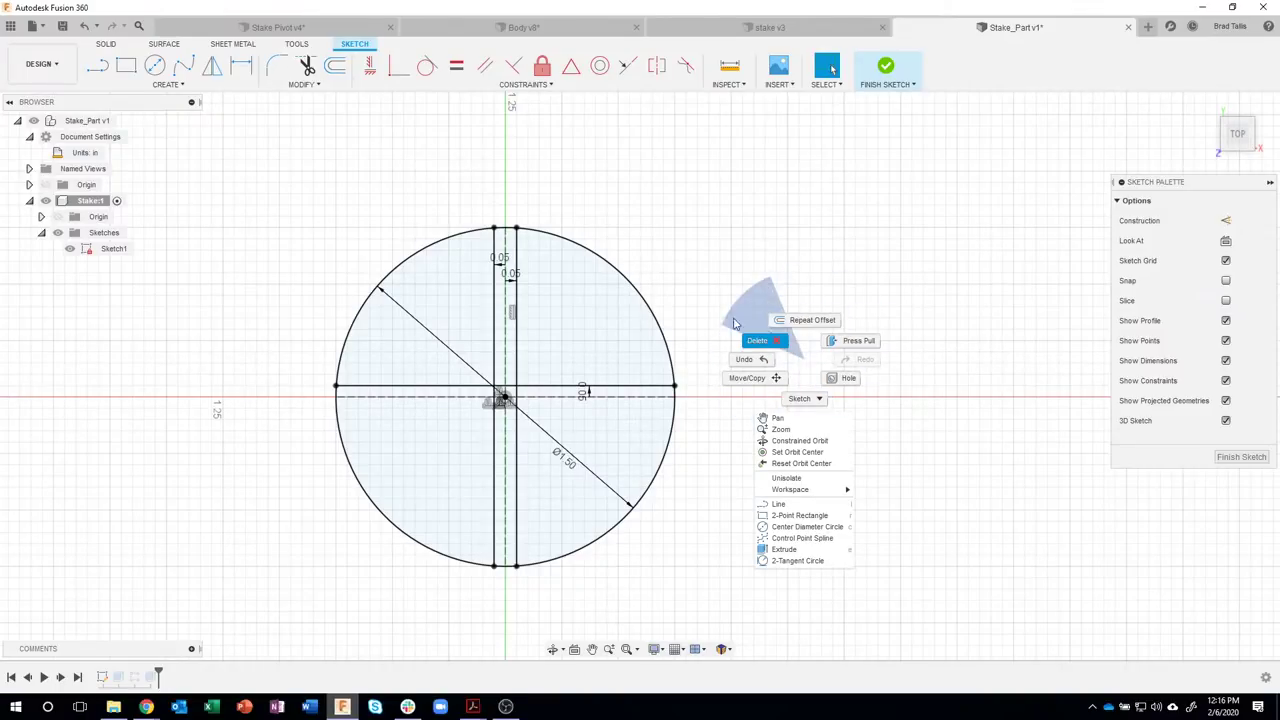
left_click(798, 345)
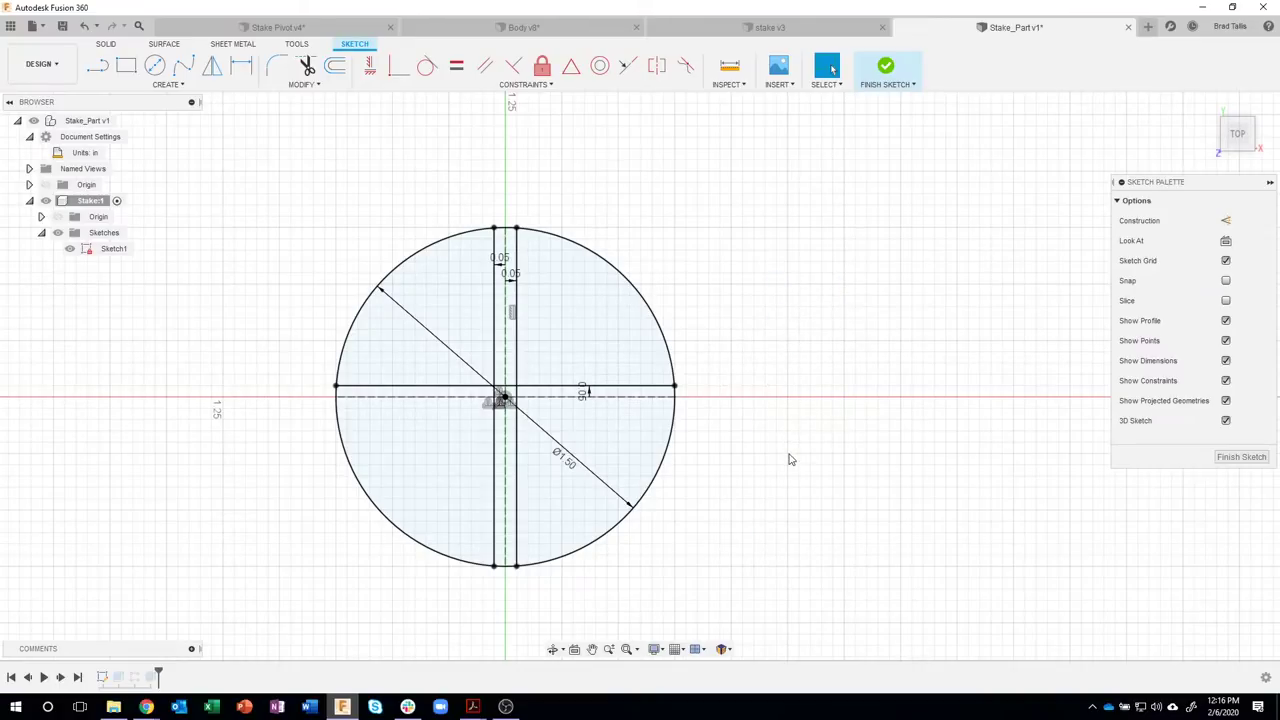
- Offset the horizontal centre line 0.05 in below it, completing the cross outline
key("o")
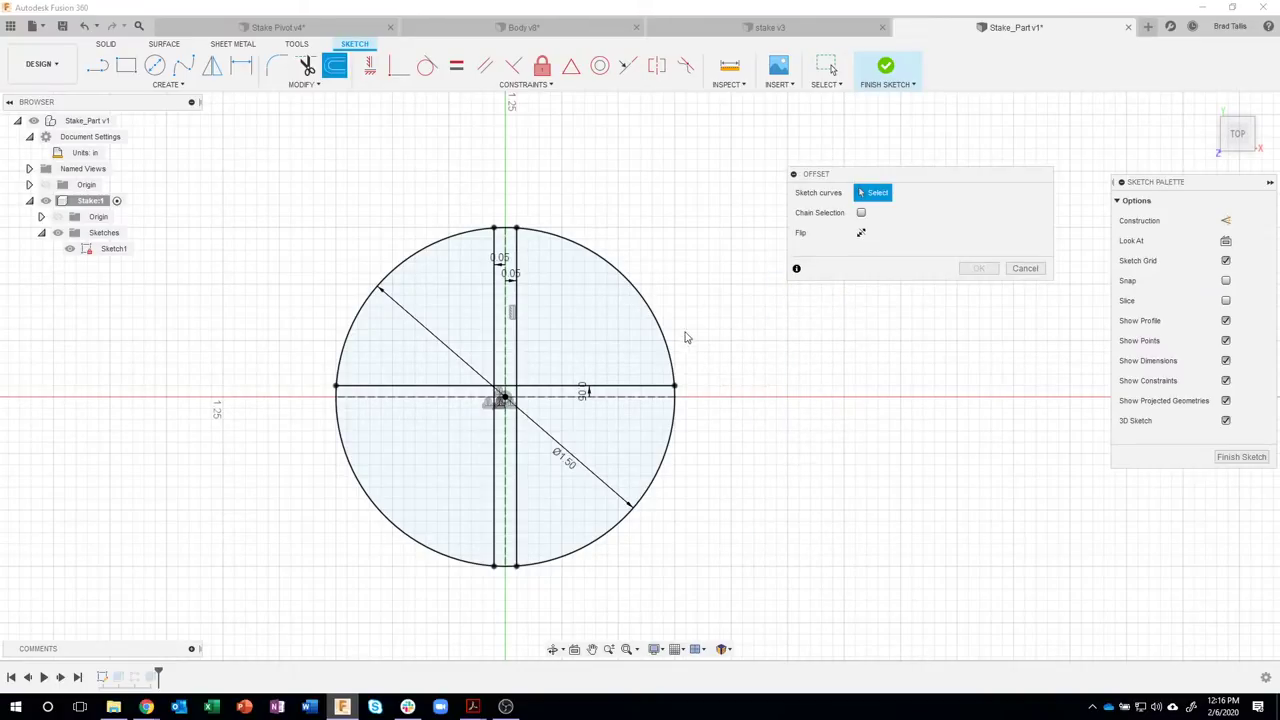
left_click(630, 398)
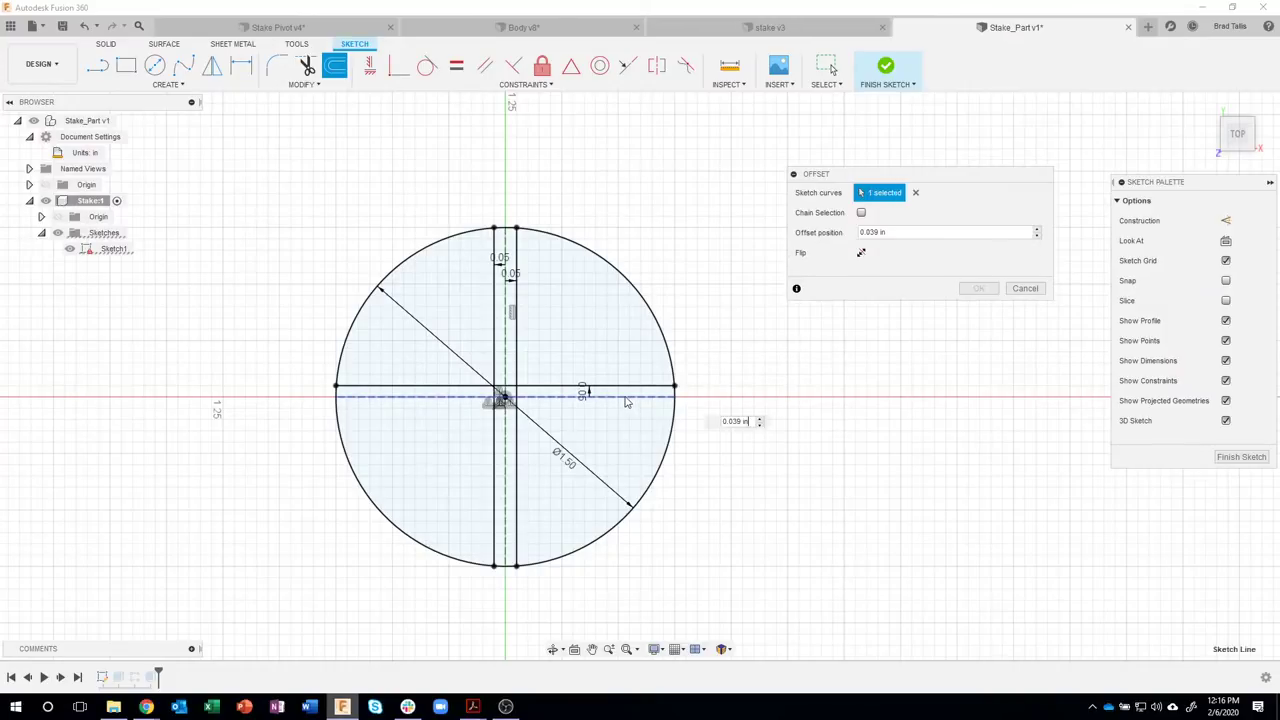
left_click_drag(624, 388, 624, 412)
type("-0")
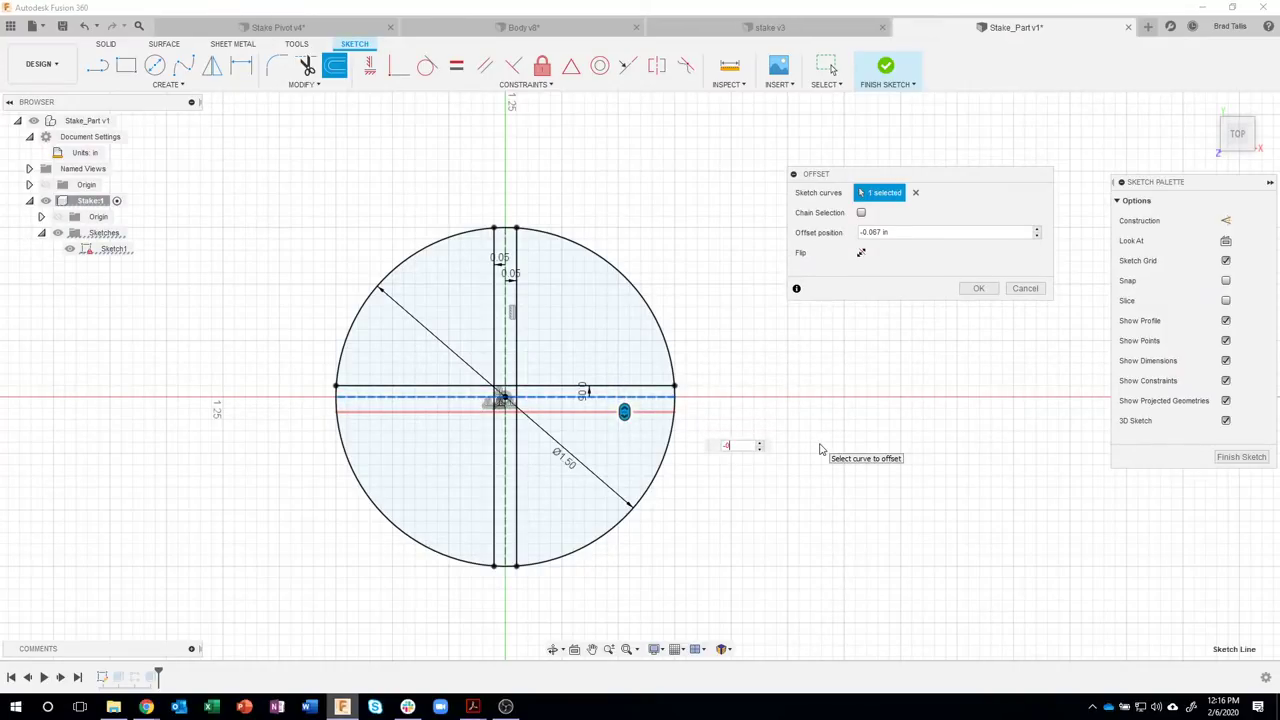
type(".5")
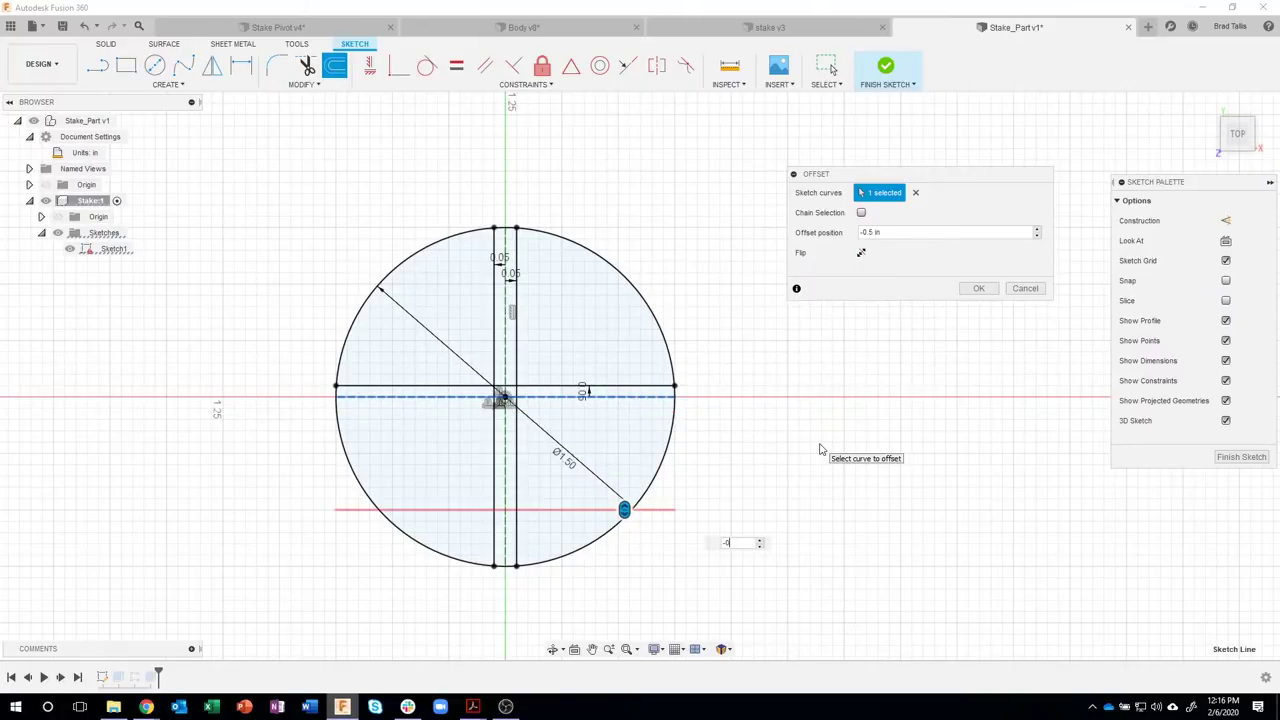
key("BackSpace")
key("BackSpace")
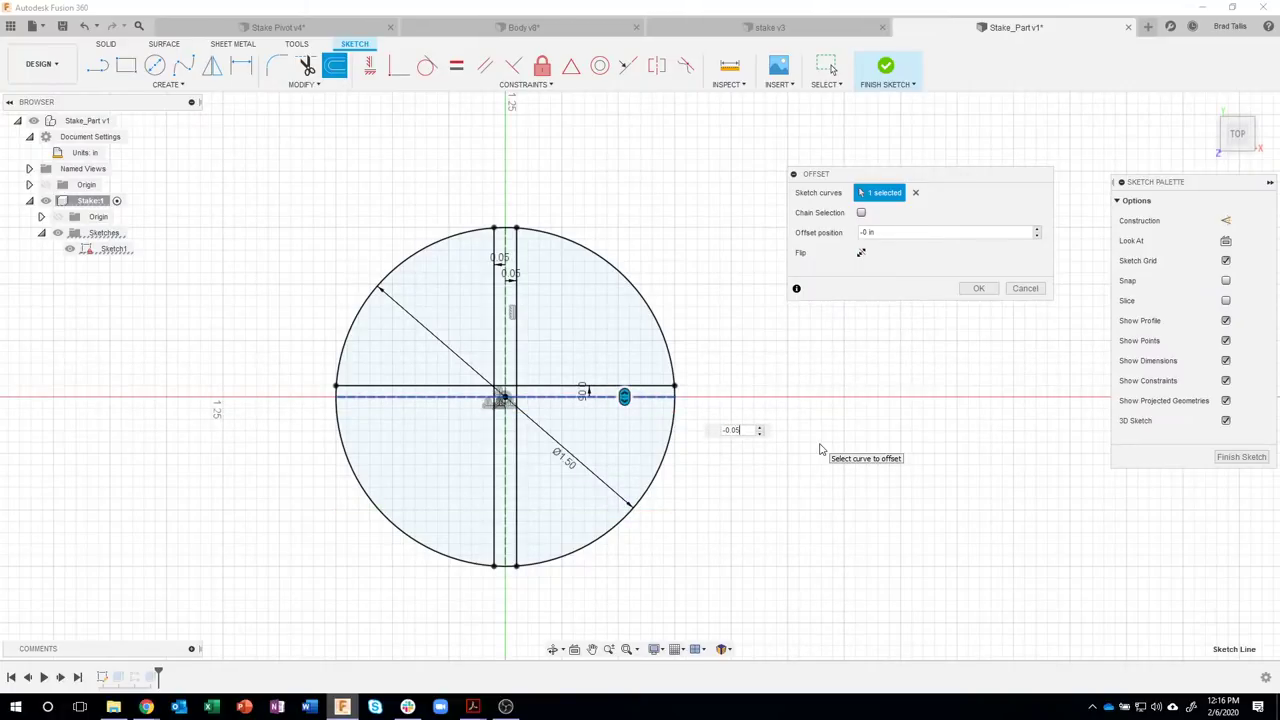
key("Return")
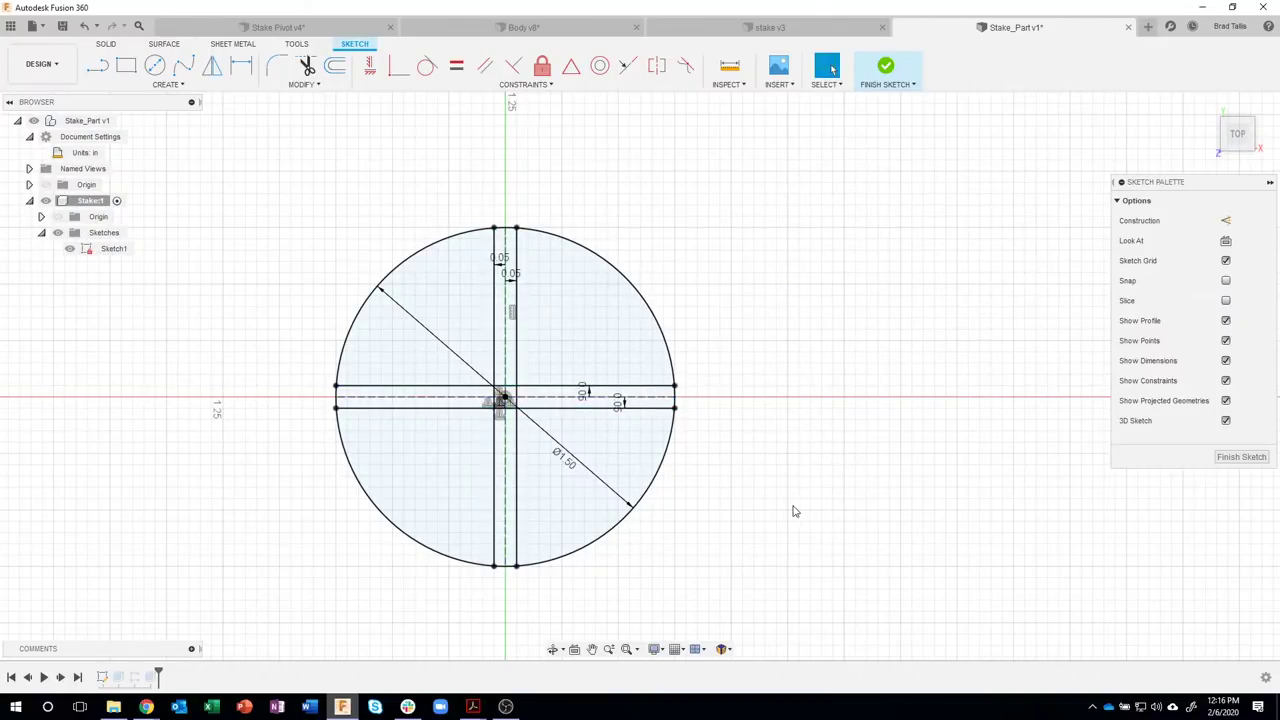
scroll(500, 398, "up", 6)
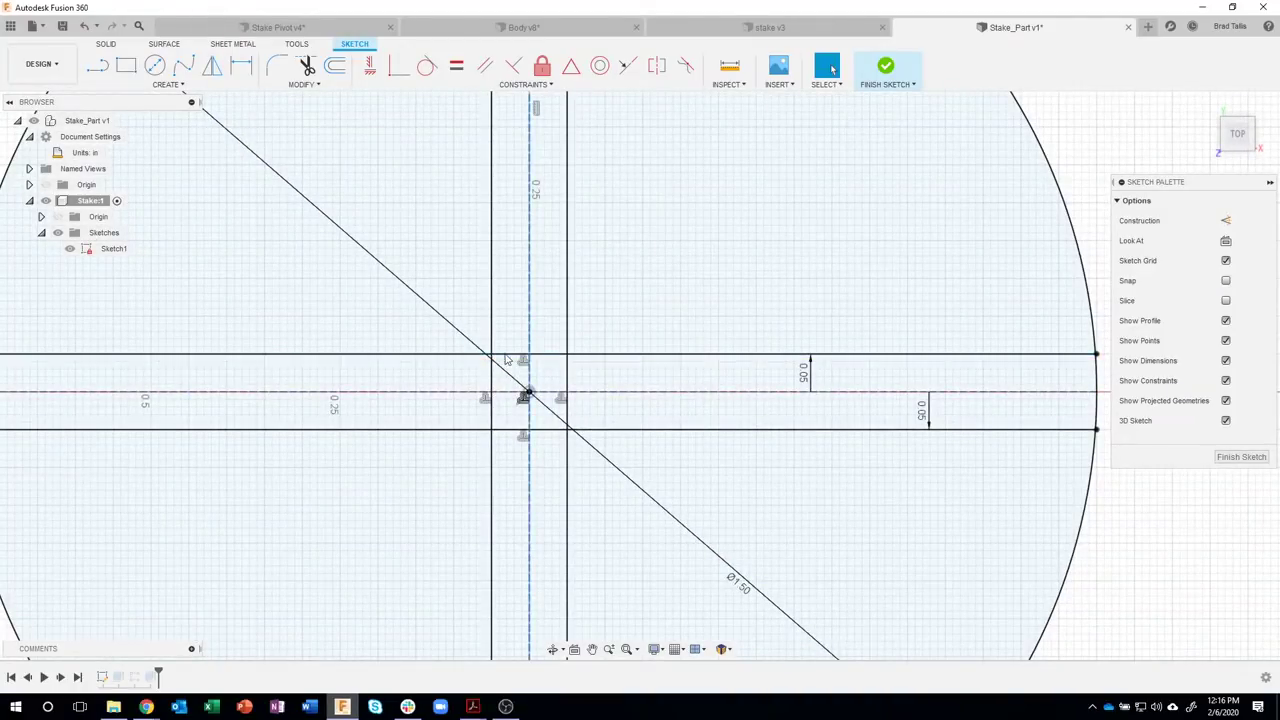
scroll(622, 472, "down", 5)
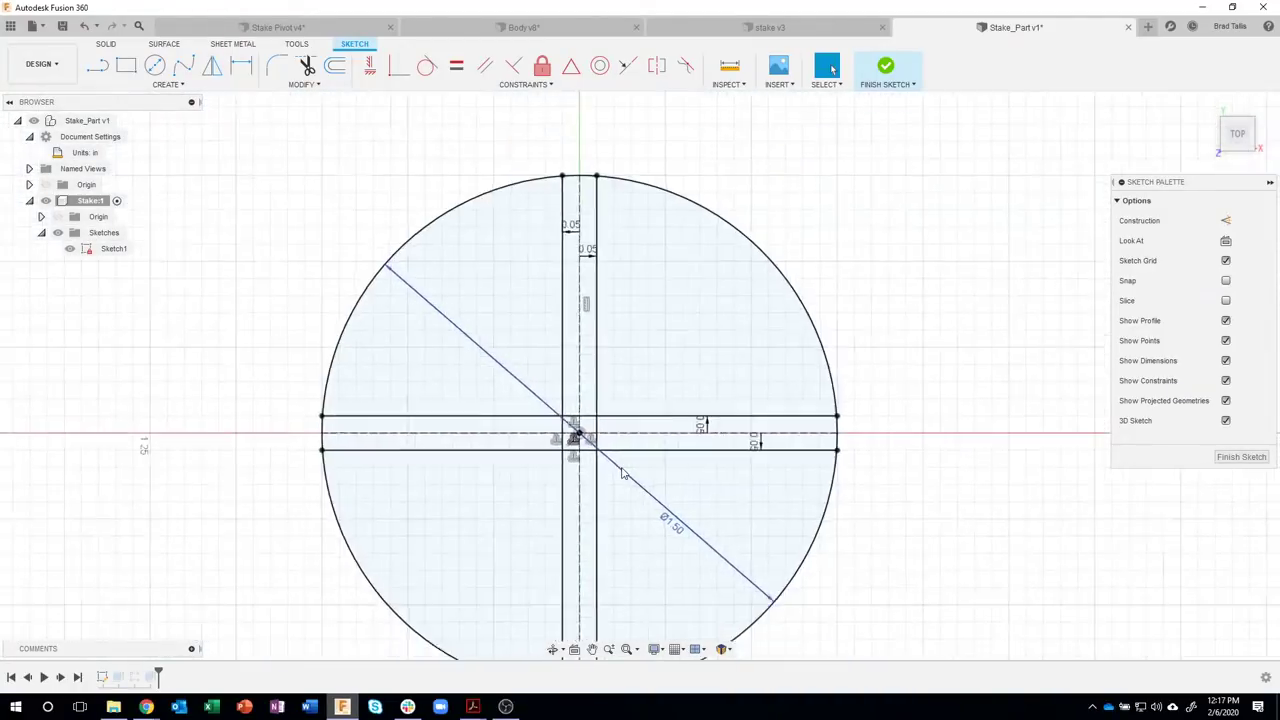
left_click(594, 365)
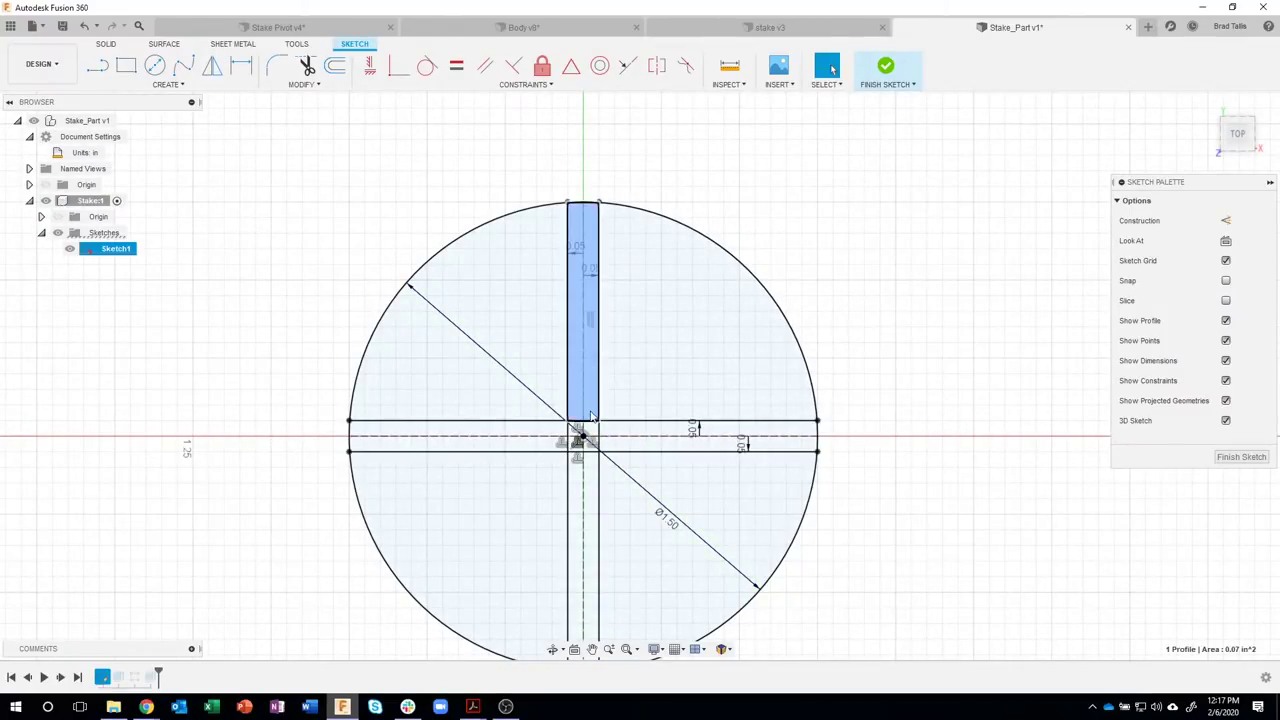
scroll(580, 434, "up", 4)
left_click(619, 452)
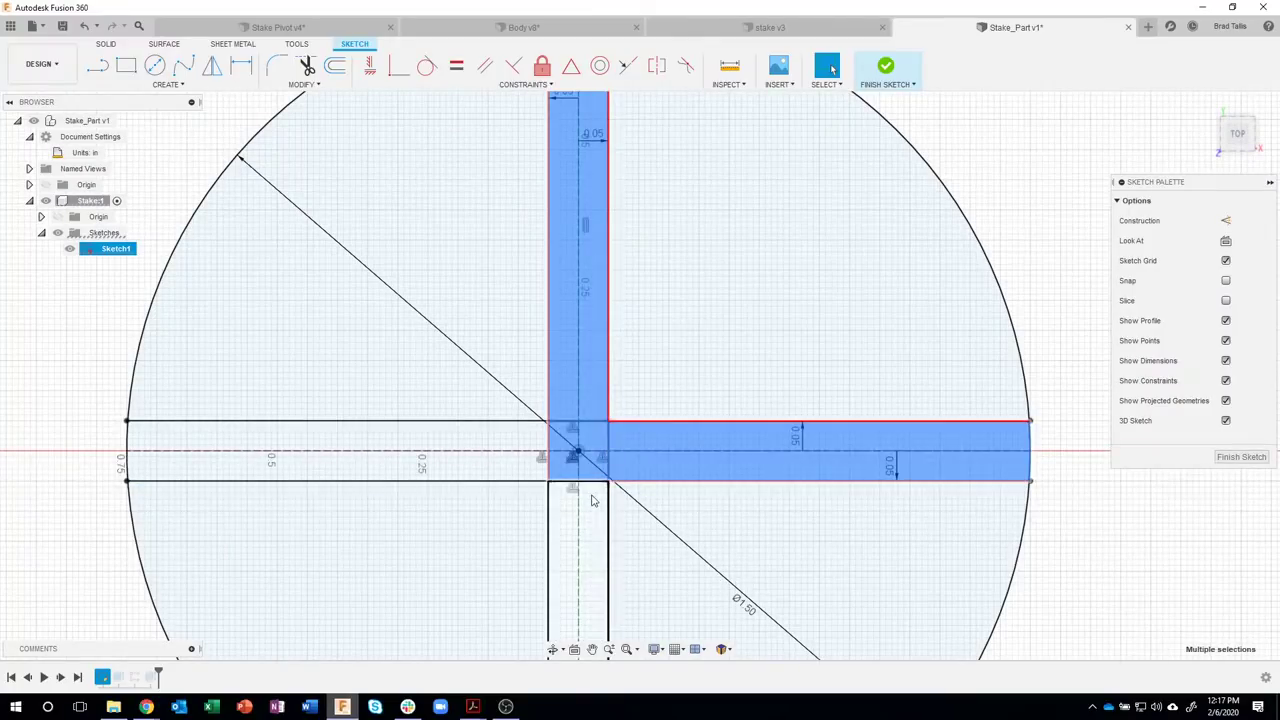
left_click(593, 496)
left_click(492, 444)
scroll(672, 484, "down", 5)
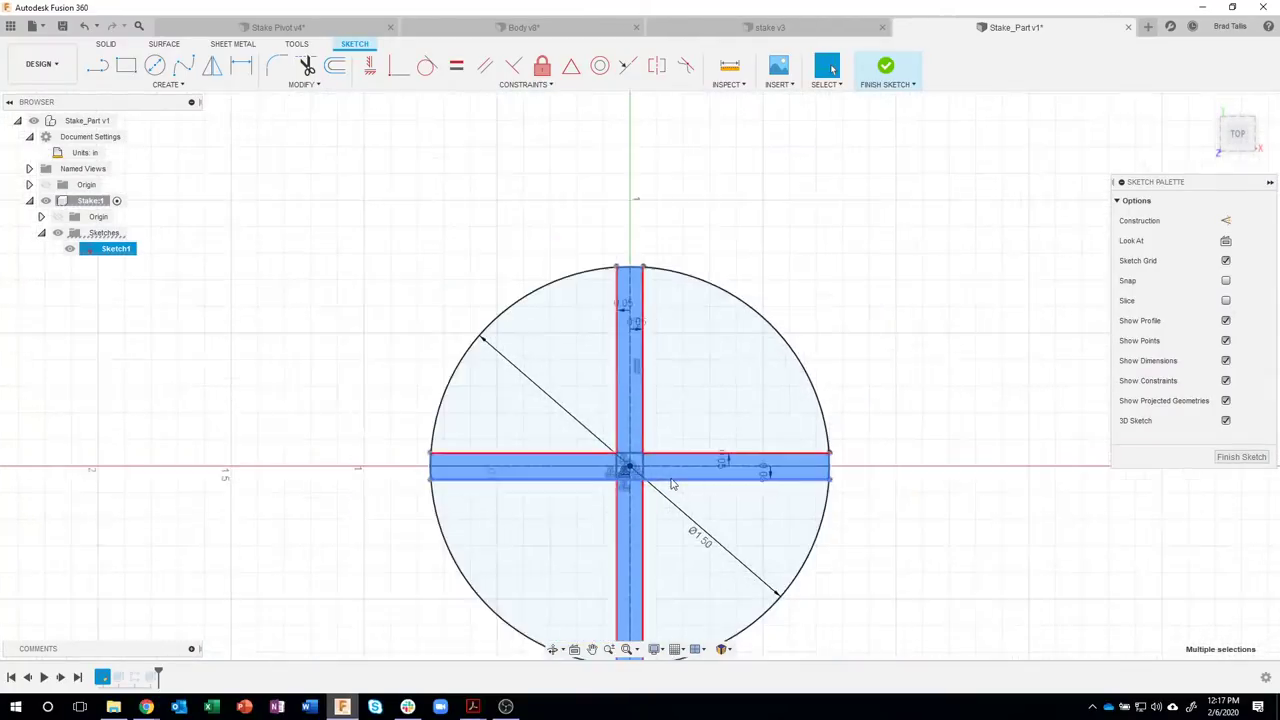
middle_click_drag(672, 484, 628, 370, "shift")
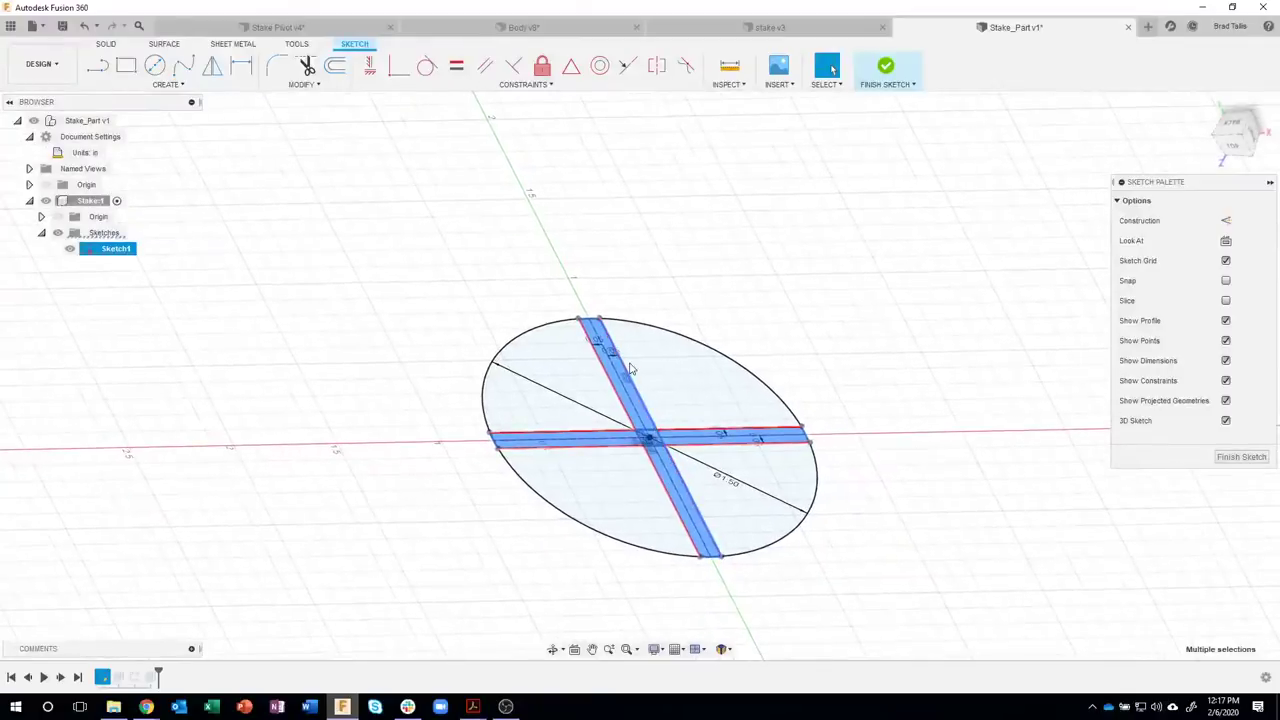
right_click(624, 370)
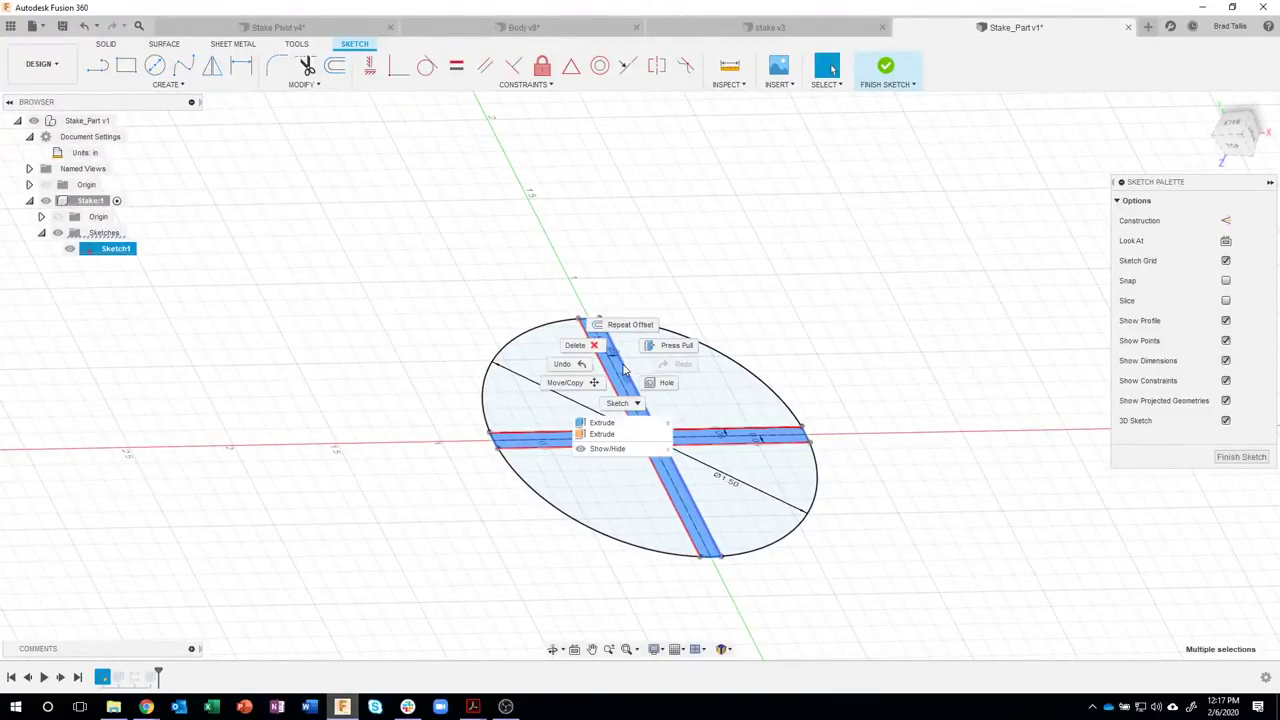
left_click(601, 423)
mouse_move(815, 458)
middle_mouse_down("shift")
mouse_move(620, 400)
mouse_move(440, 320)
mouse_move(551, 274)
mouse_move(566, 283)
mouse_move(571, 269)
mouse_move(433, 290)
middle_mouse_up("shift")
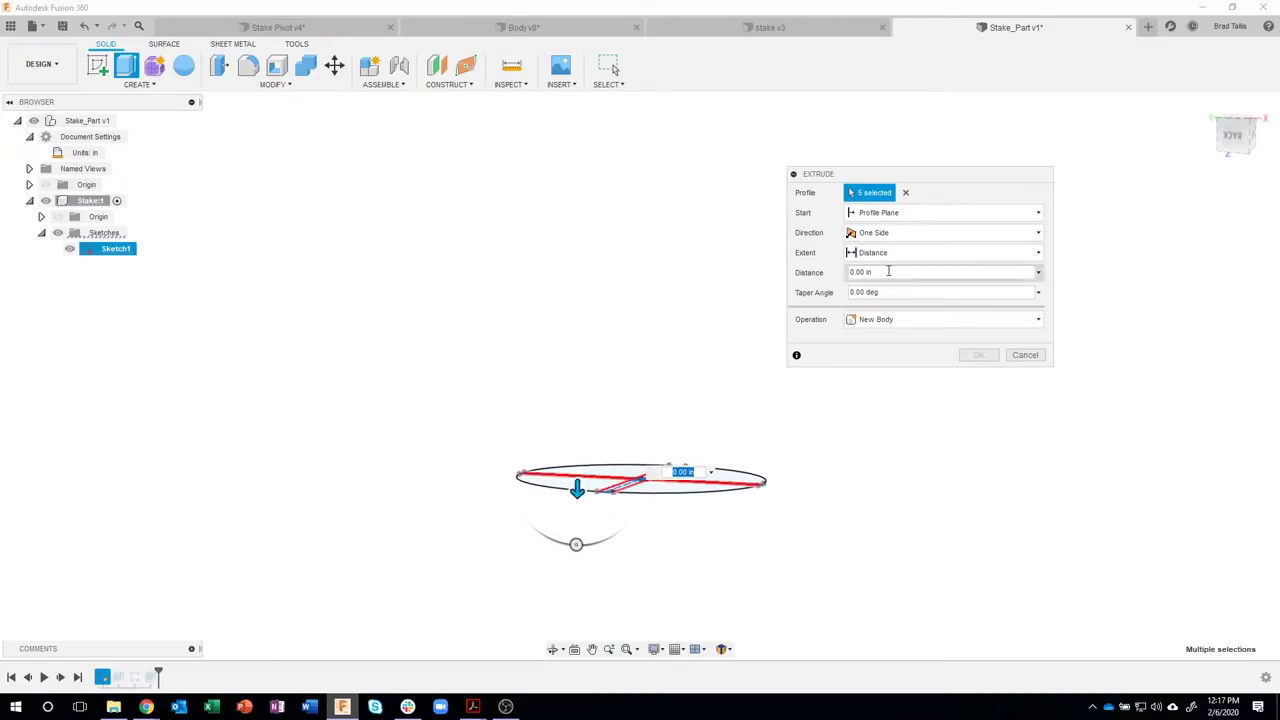
mouse_move(969, 269)
middle_mouse_down("shift")
mouse_move(677, 391)
mouse_move(580, 522)
mouse_move(1019, 391)
middle_mouse_up("shift")
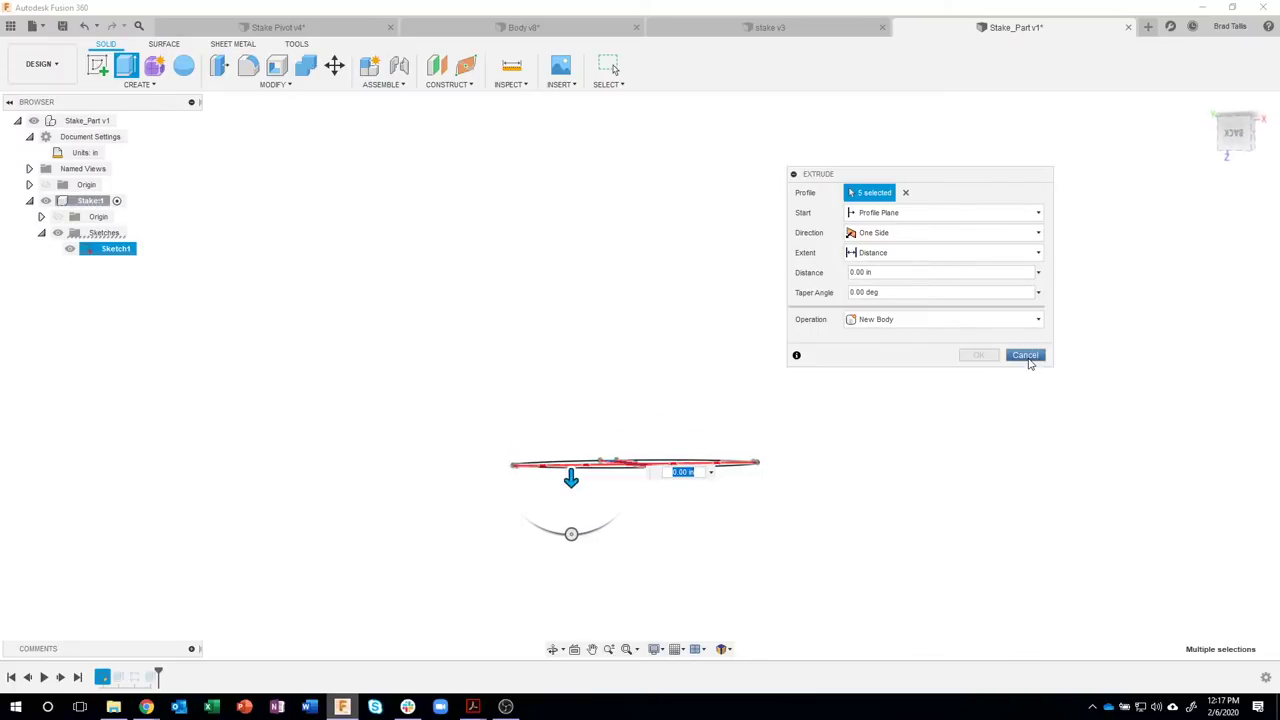
mouse_move(686, 443)
middle_mouse_down("shift")
mouse_move(609, 294)
mouse_move(638, 211)
middle_mouse_up("shift")
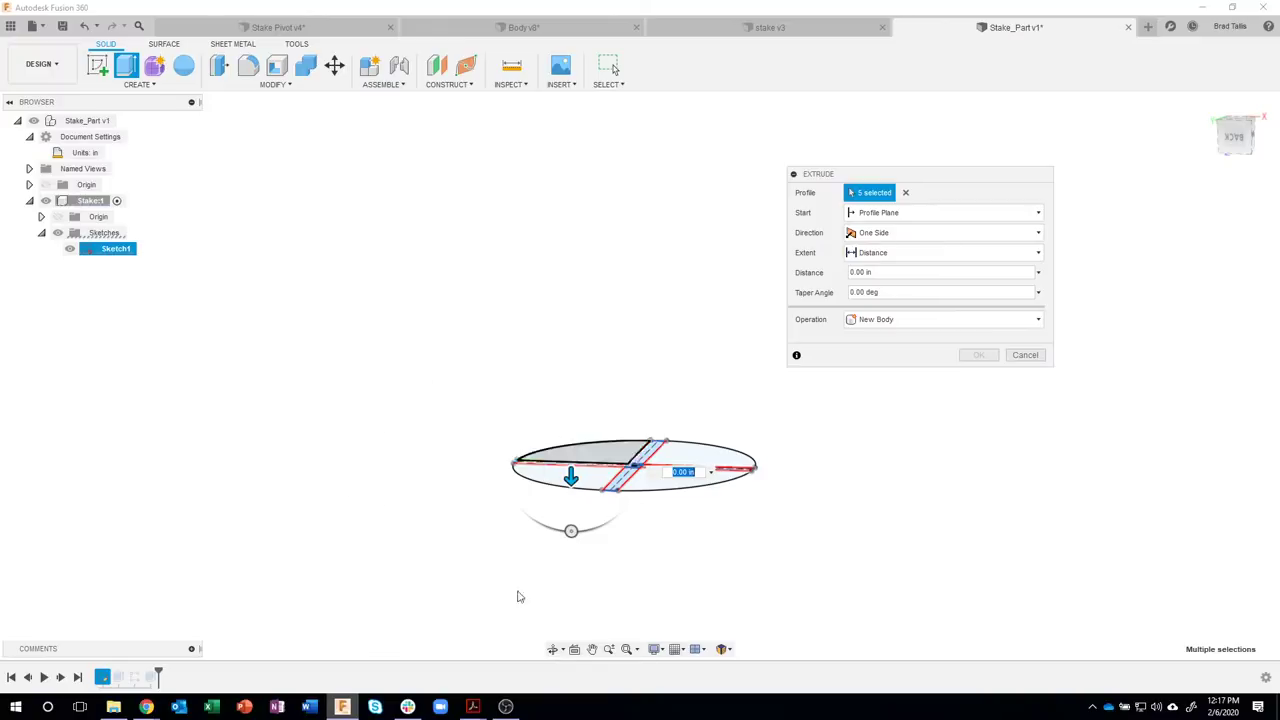
left_click(1024, 356)
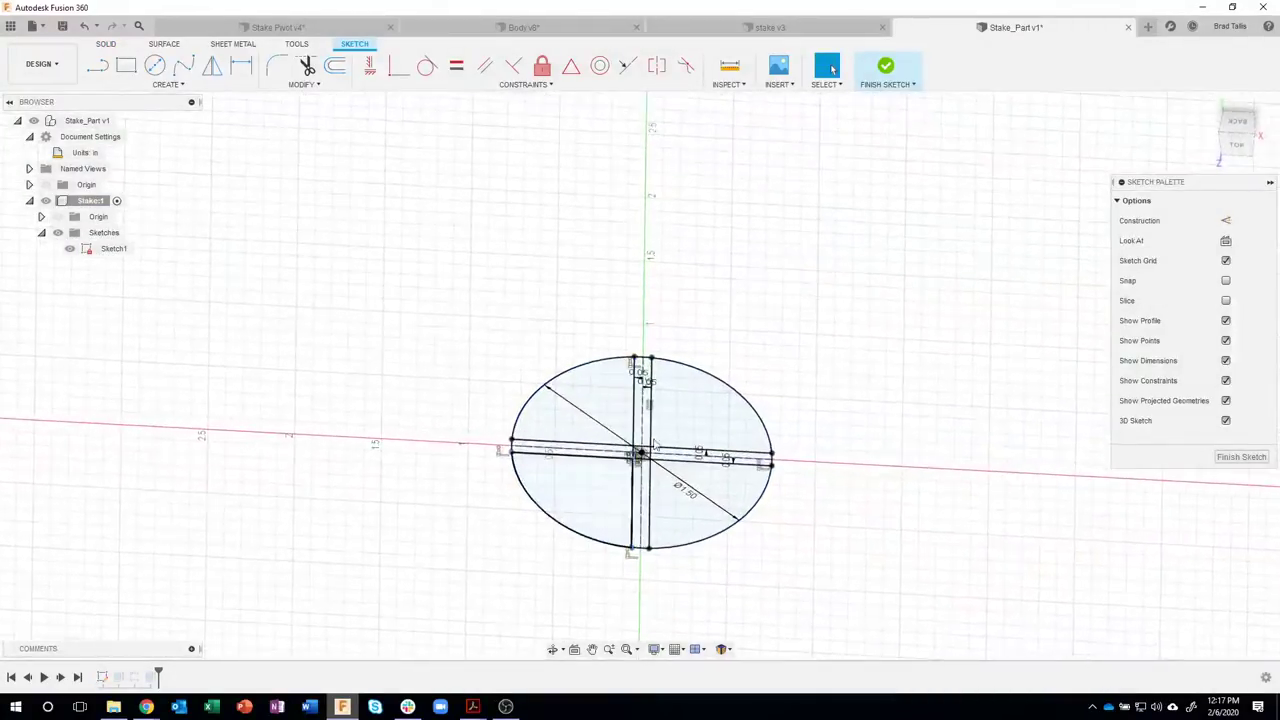
- Finish the sketch and select the five cross-shaped profiles for extrusion
left_click(884, 67)
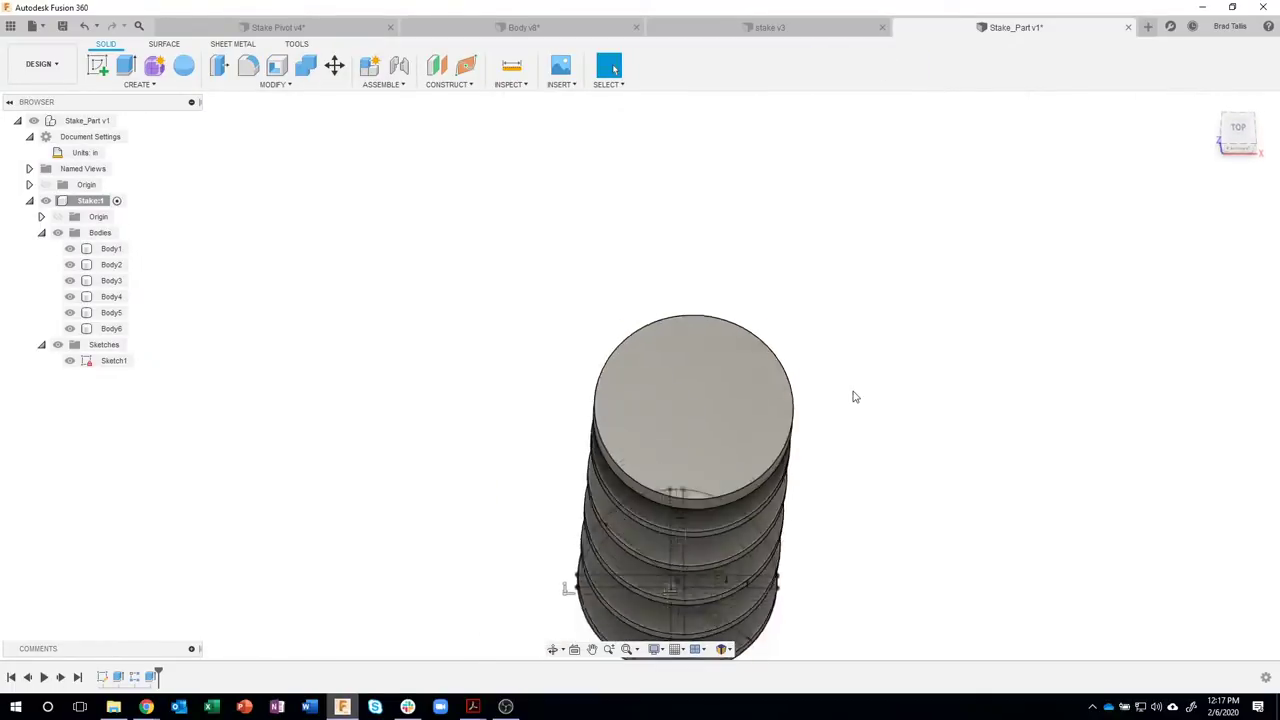
middle_click_drag(678, 222, 706, 556, "shift")
scroll(703, 553, "up", 5)
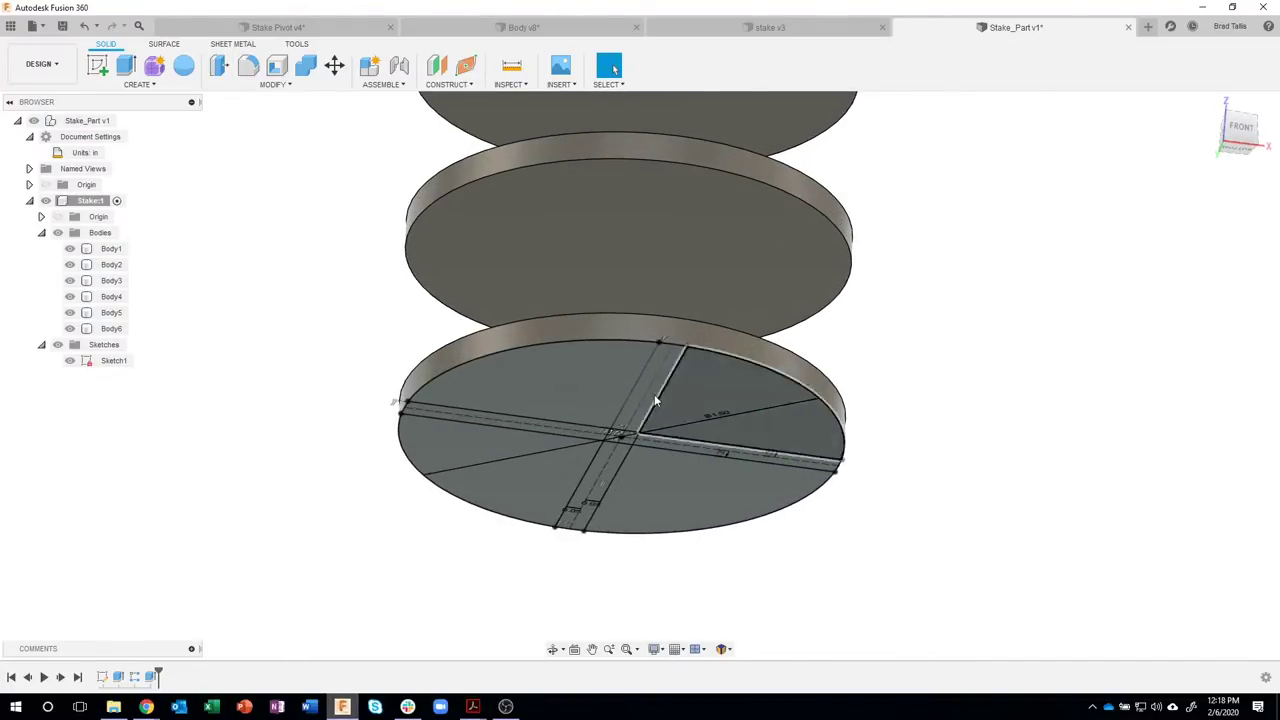
left_click(660, 382)
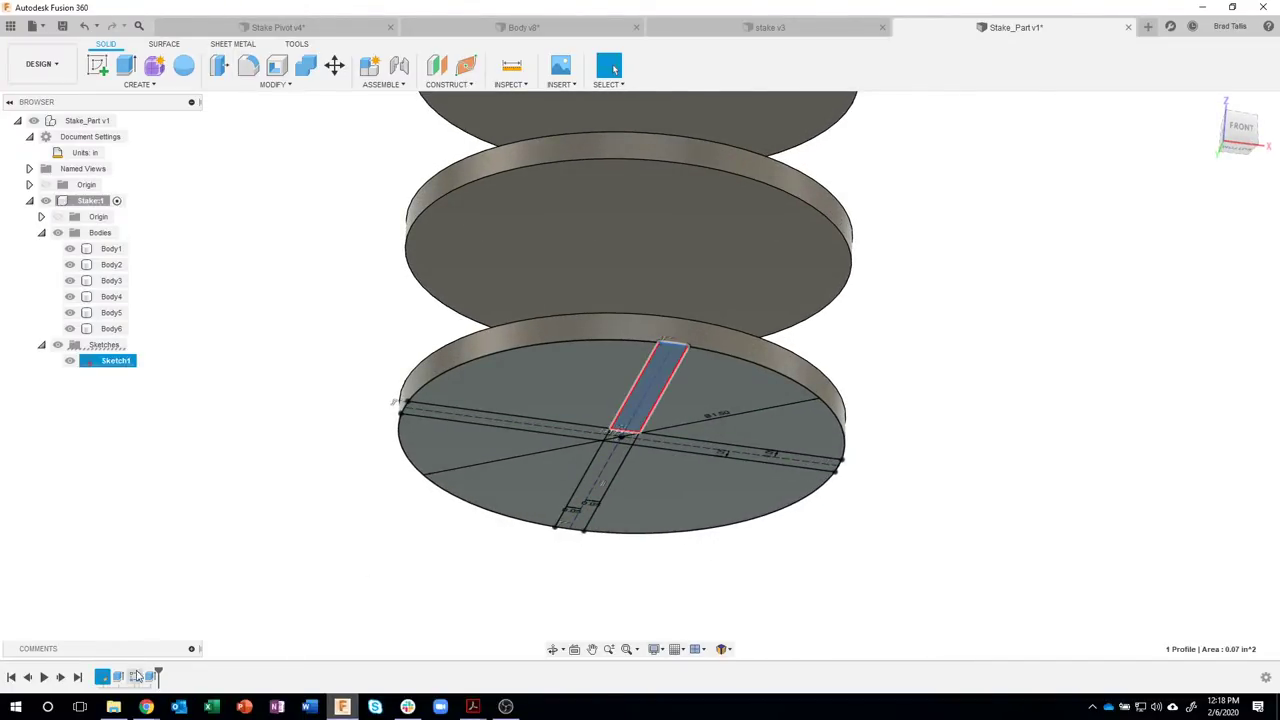
mouse_move(158, 683)
scroll(600, 430, "up", 5)
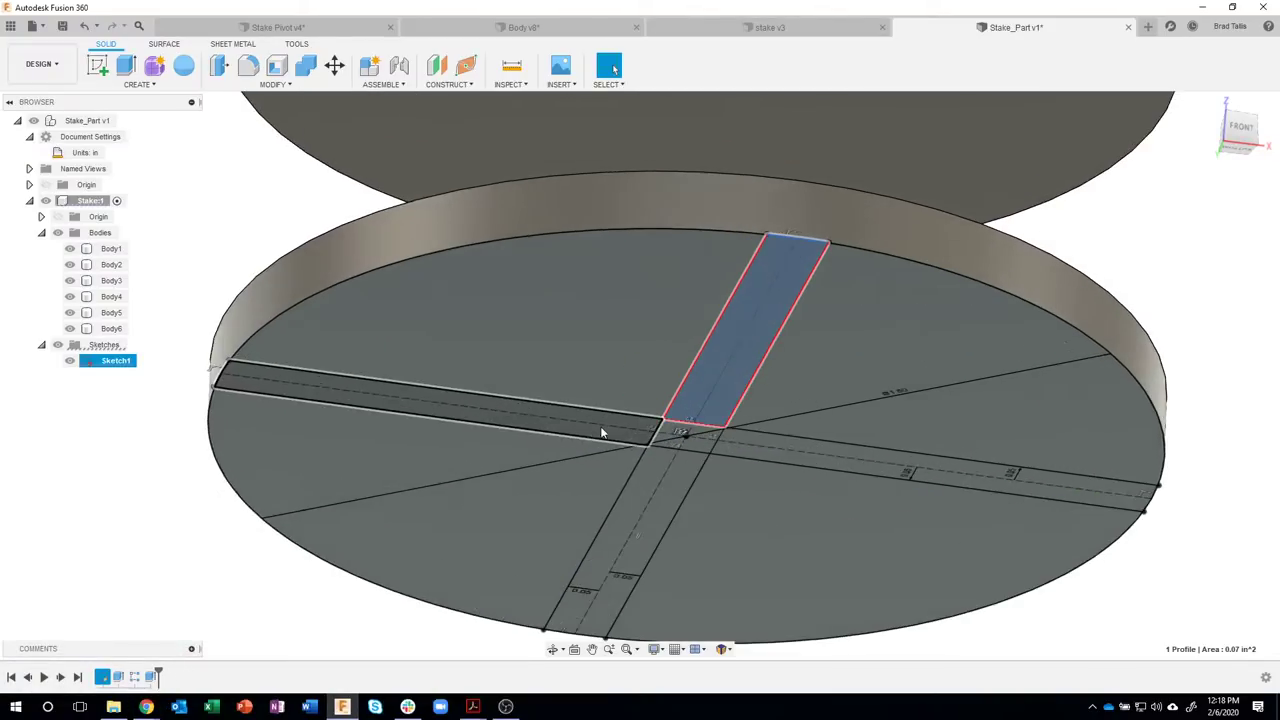
left_click(710, 451)
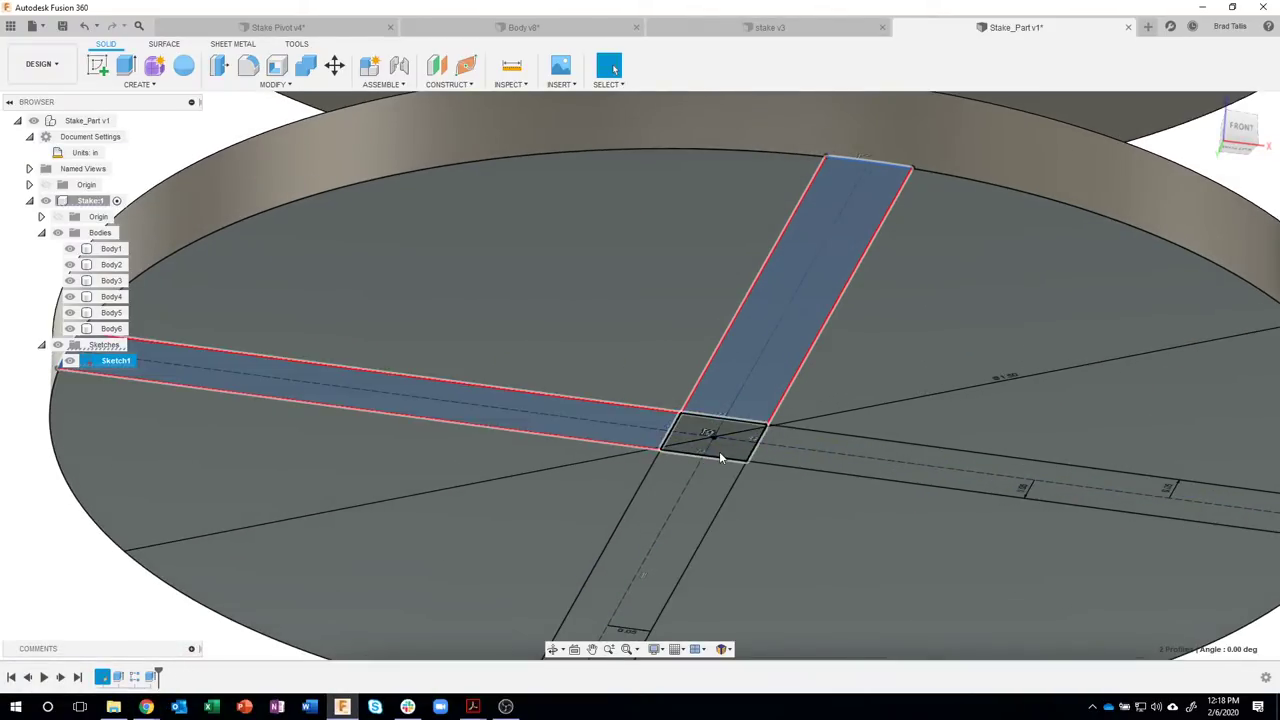
left_click(719, 451)
left_click(767, 455)
left_click(711, 487)
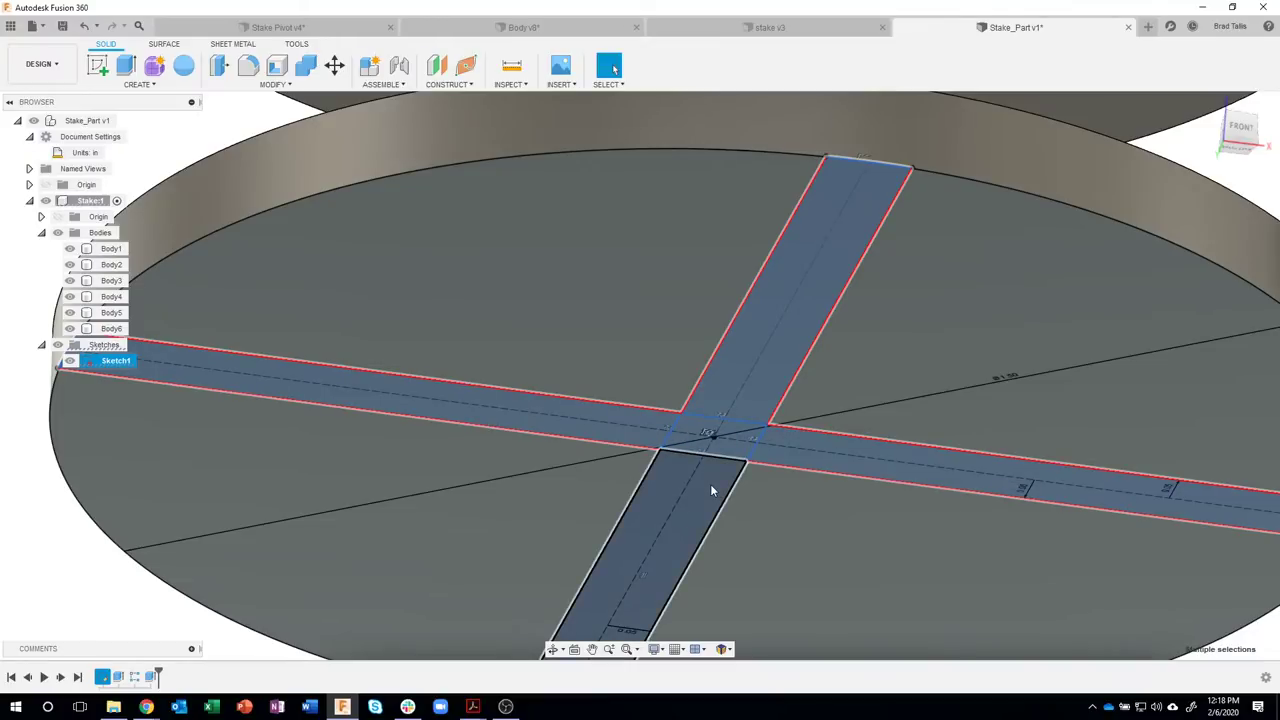
right_click(710, 485)
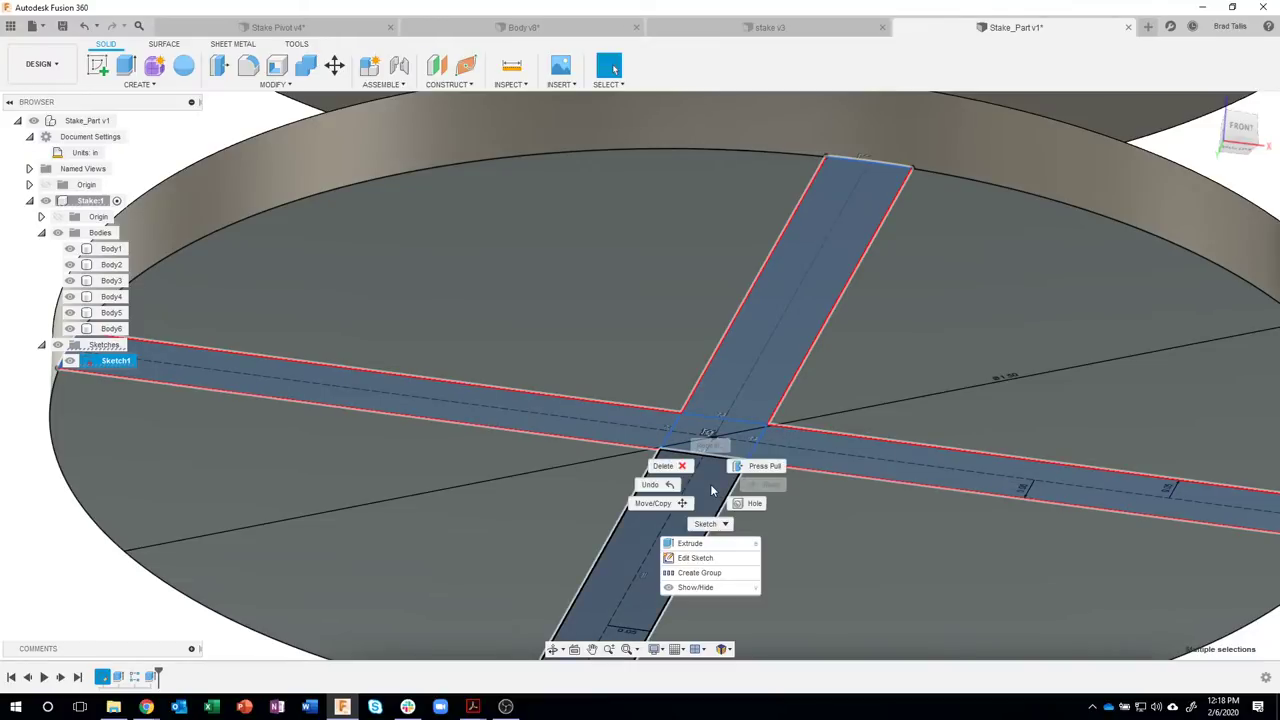
left_click(716, 545)
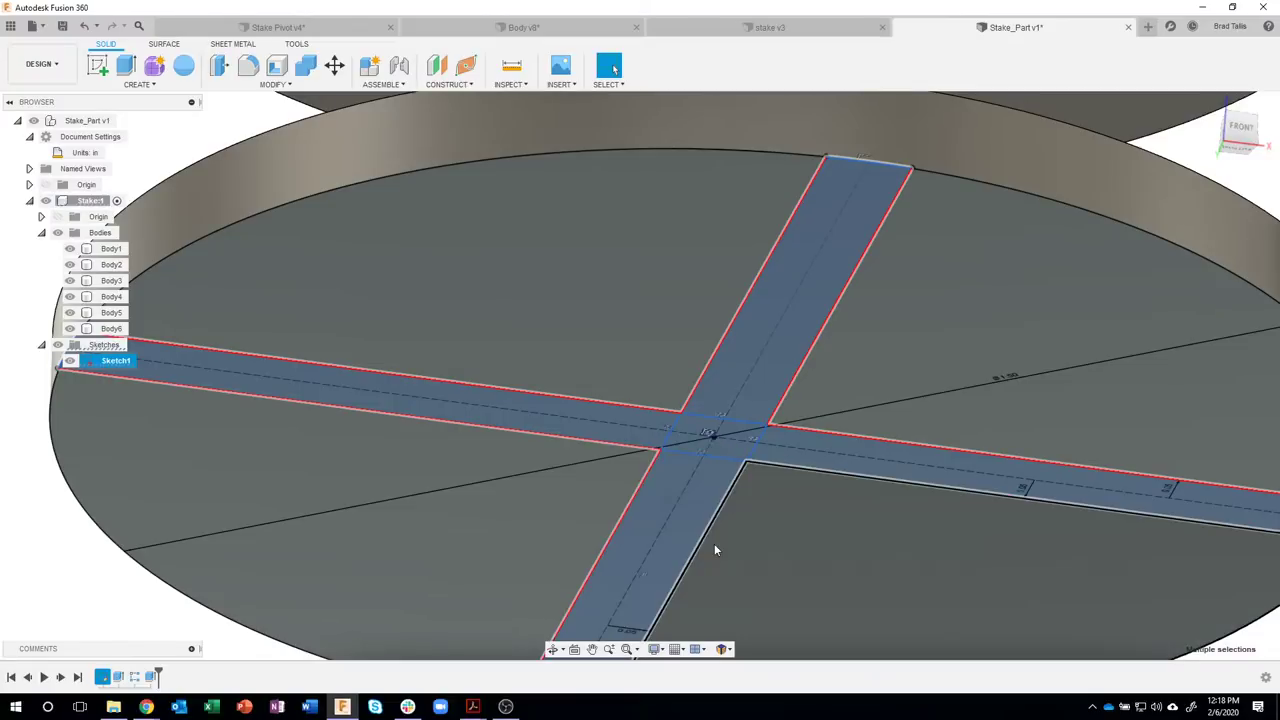
- Extrude the cross 3.25 in with a Join operation, merging the discs into Body1
scroll(714, 545, "down", 5)
middle_click_drag(715, 548, 606, 526, "shift")
left_click_drag(606, 526, 636, 474)
middle_click_drag(636, 474, 614, 186, "shift")
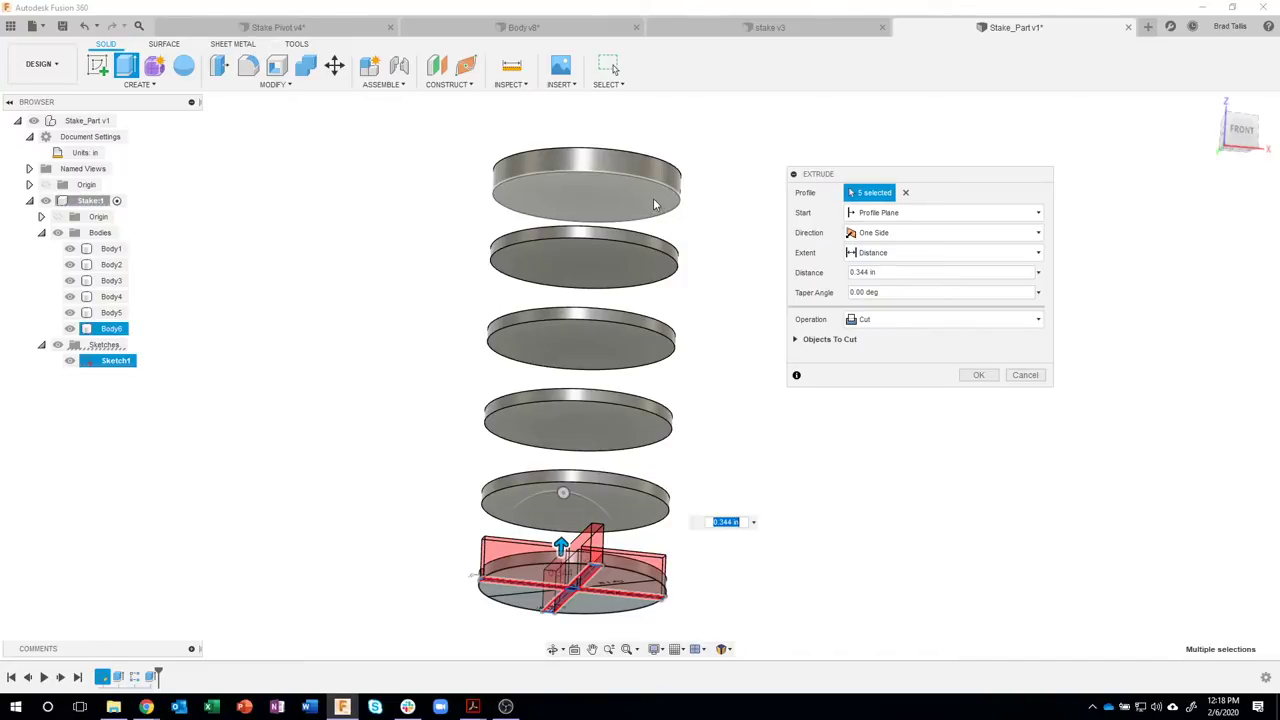
type("3.25")
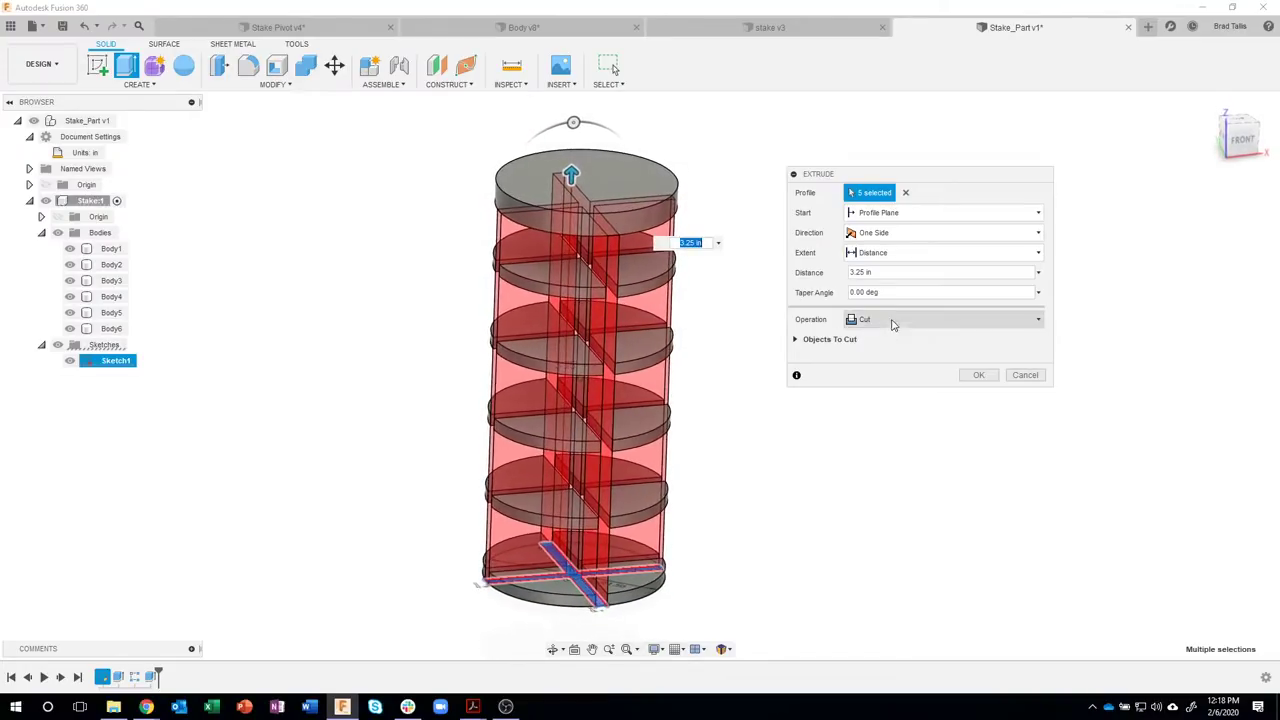
left_click(890, 320)
left_click(880, 341)
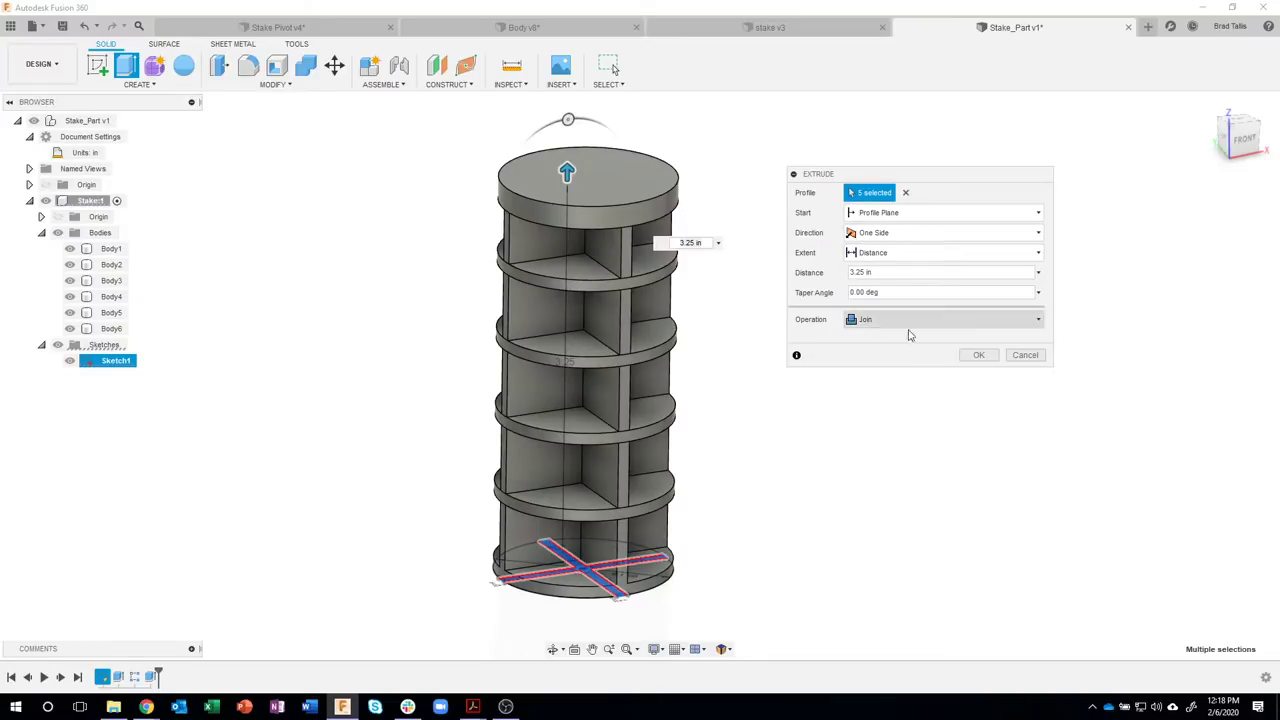
left_click(977, 355)
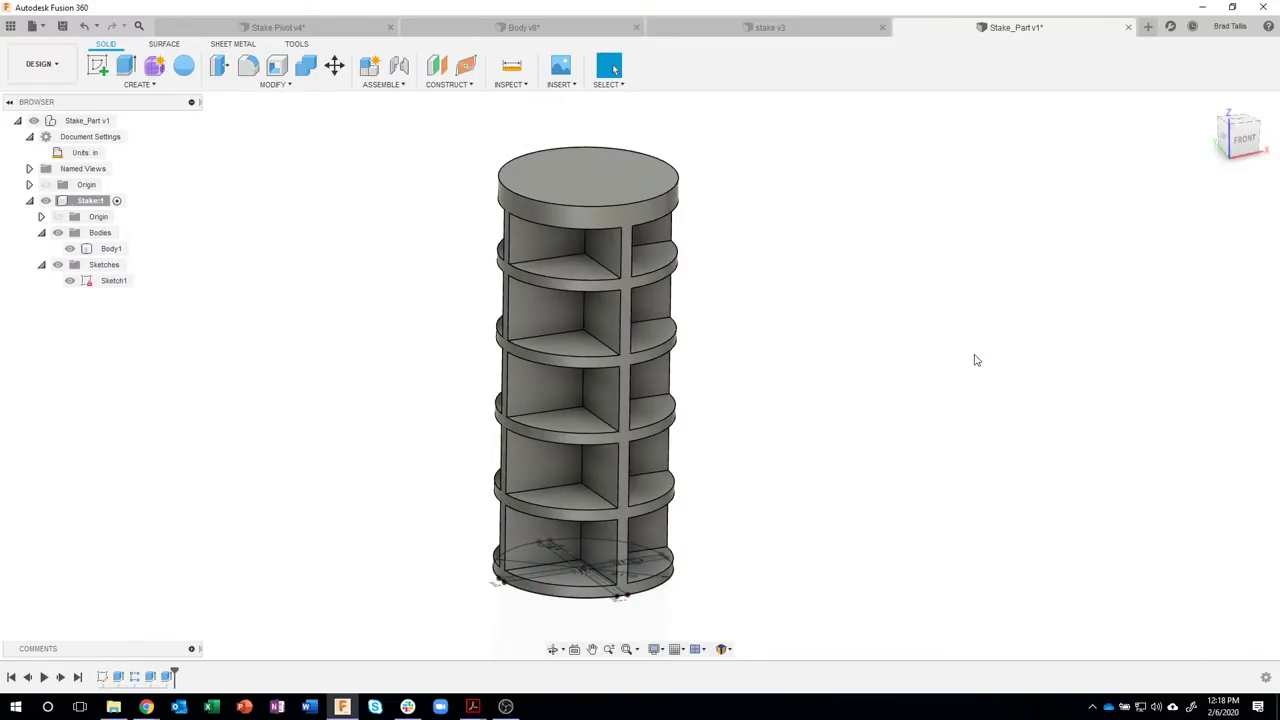
- Inspect the joined Body1 from several angles and hide Sketch1, leaving only the solid stake
middle_click_drag(843, 319, 114, 249, "shift")
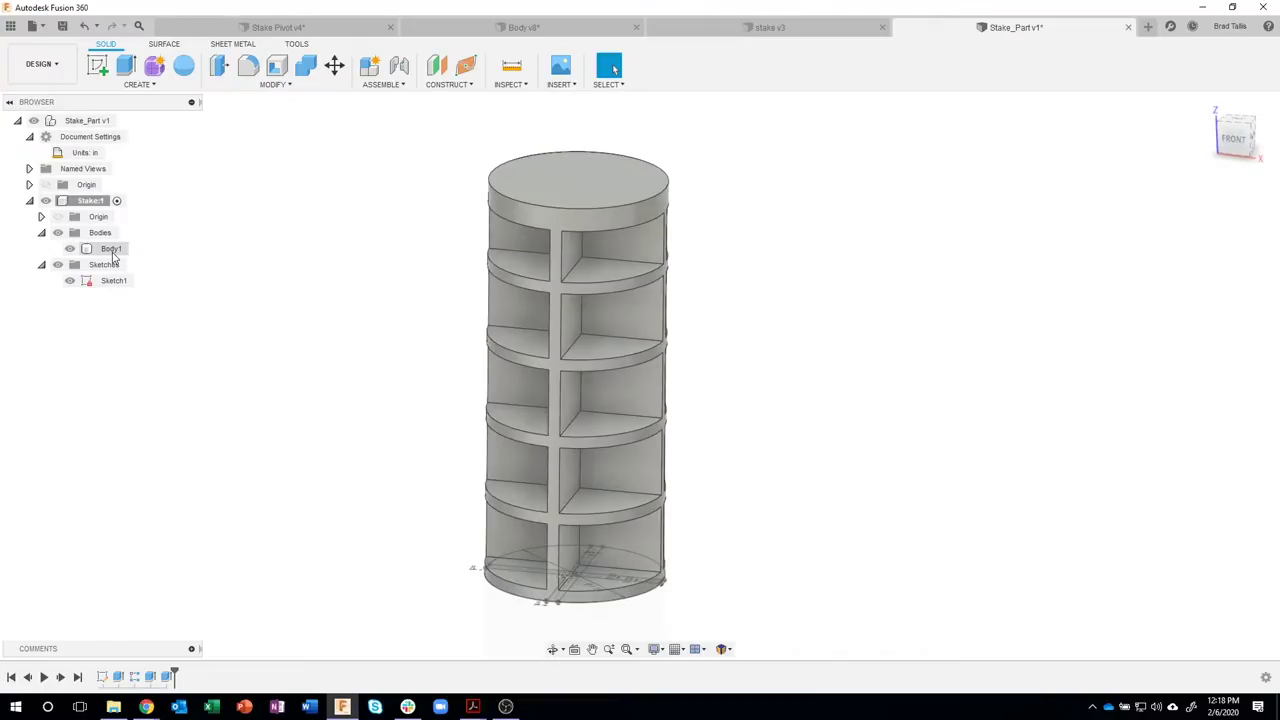
left_click(112, 249)
middle_click_drag(539, 303, 495, 267, "shift")
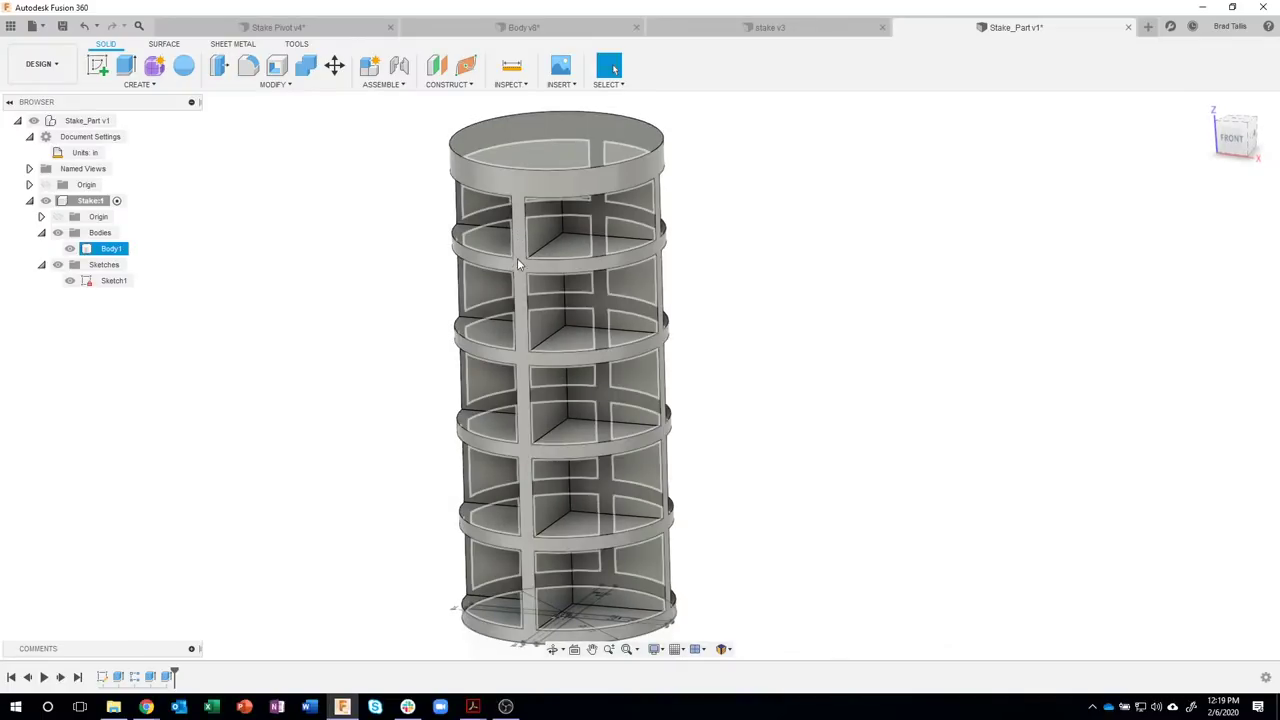
left_click(829, 291)
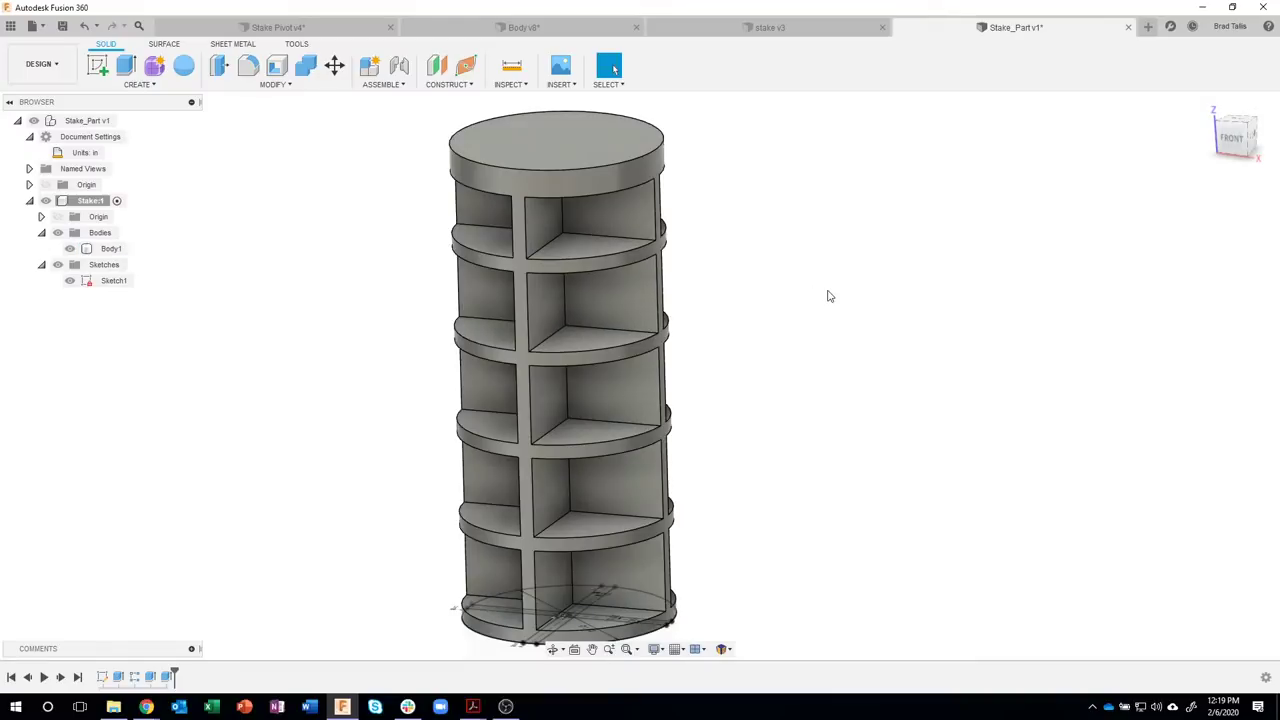
middle_click_drag(829, 291, 851, 305, "shift")
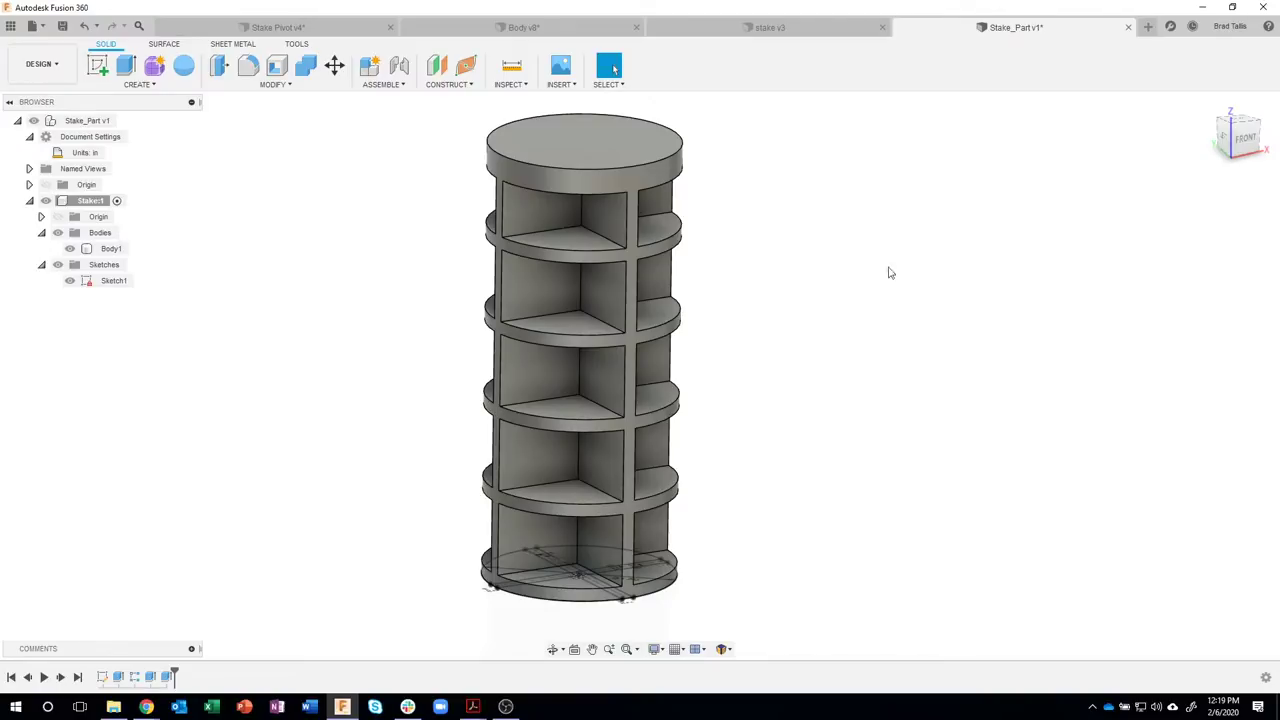
left_click(70, 282)
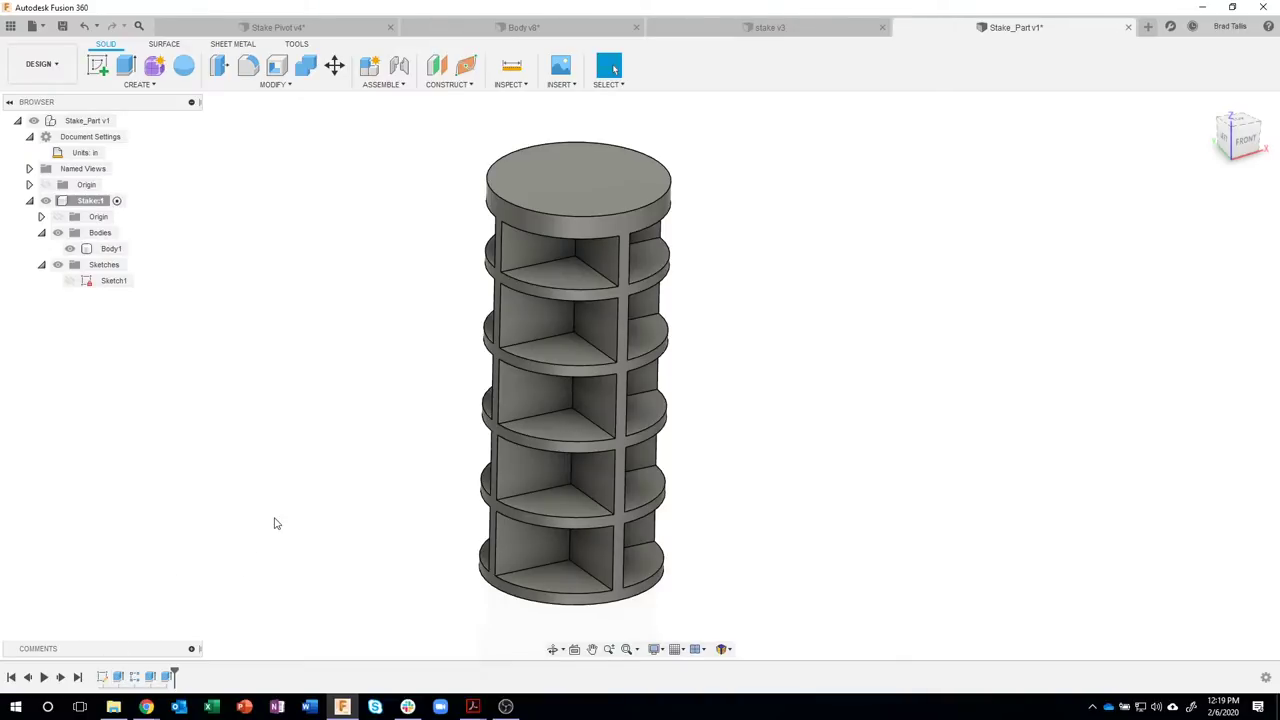
mouse_move(473, 706)
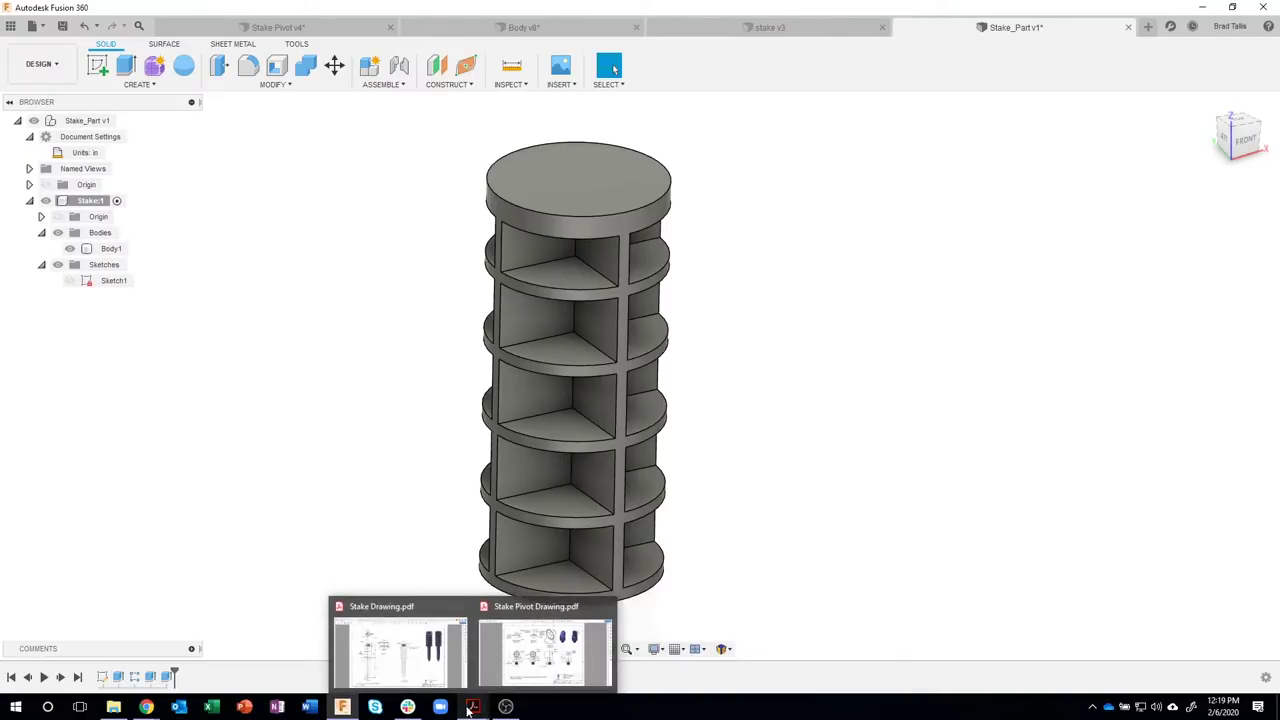
left_click(437, 668)
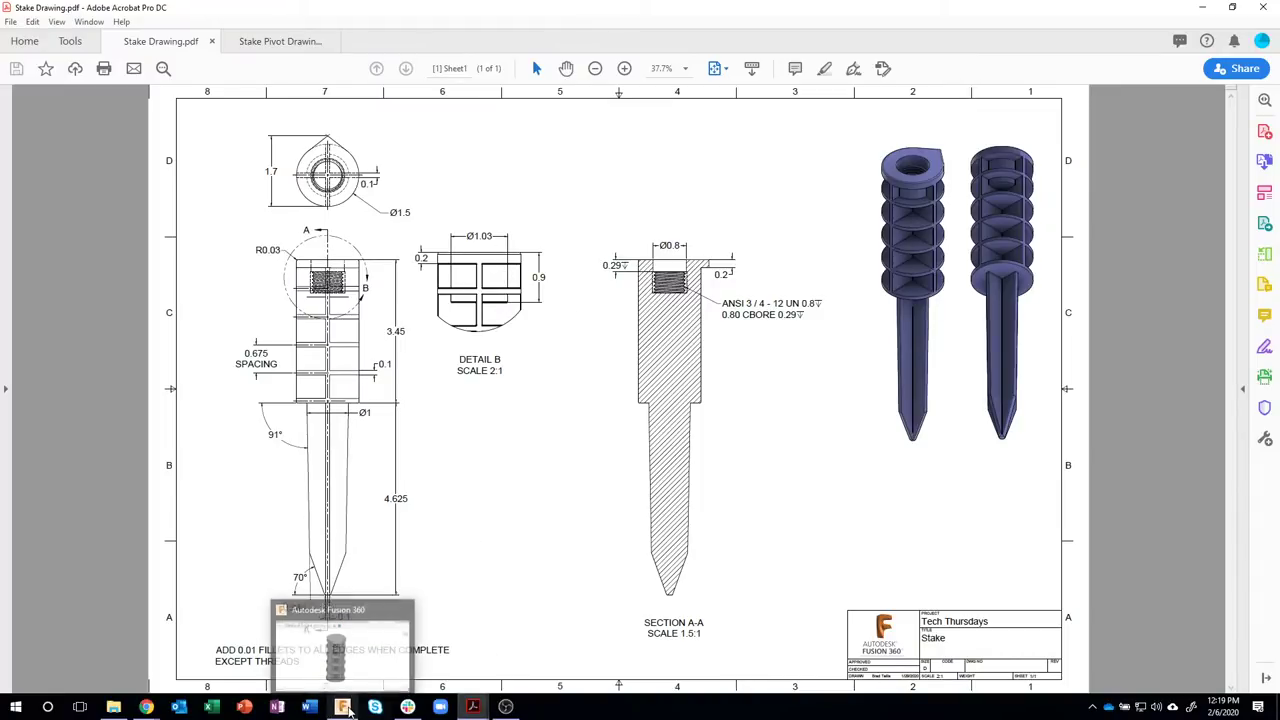
left_click(343, 707)
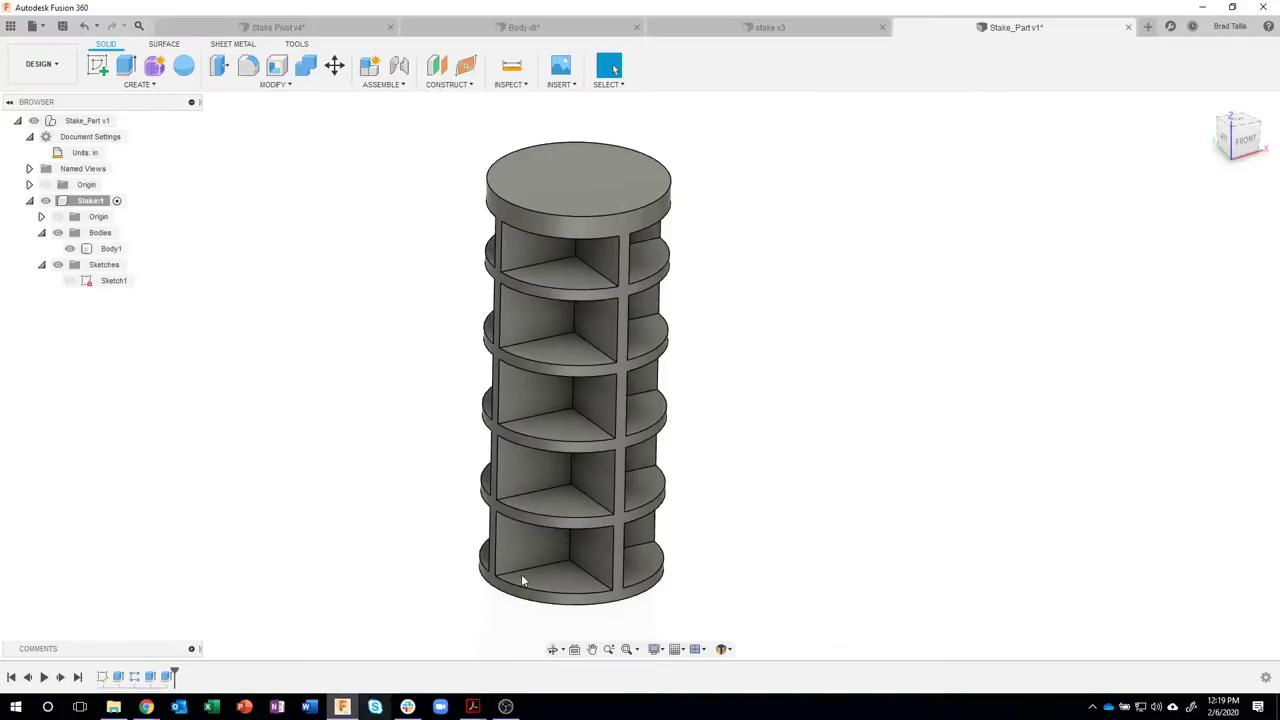
- Sketch a 1.03 in diameter circle centred on the top disk's face and finish the sketch
left_click(581, 173)
right_click(580, 173)
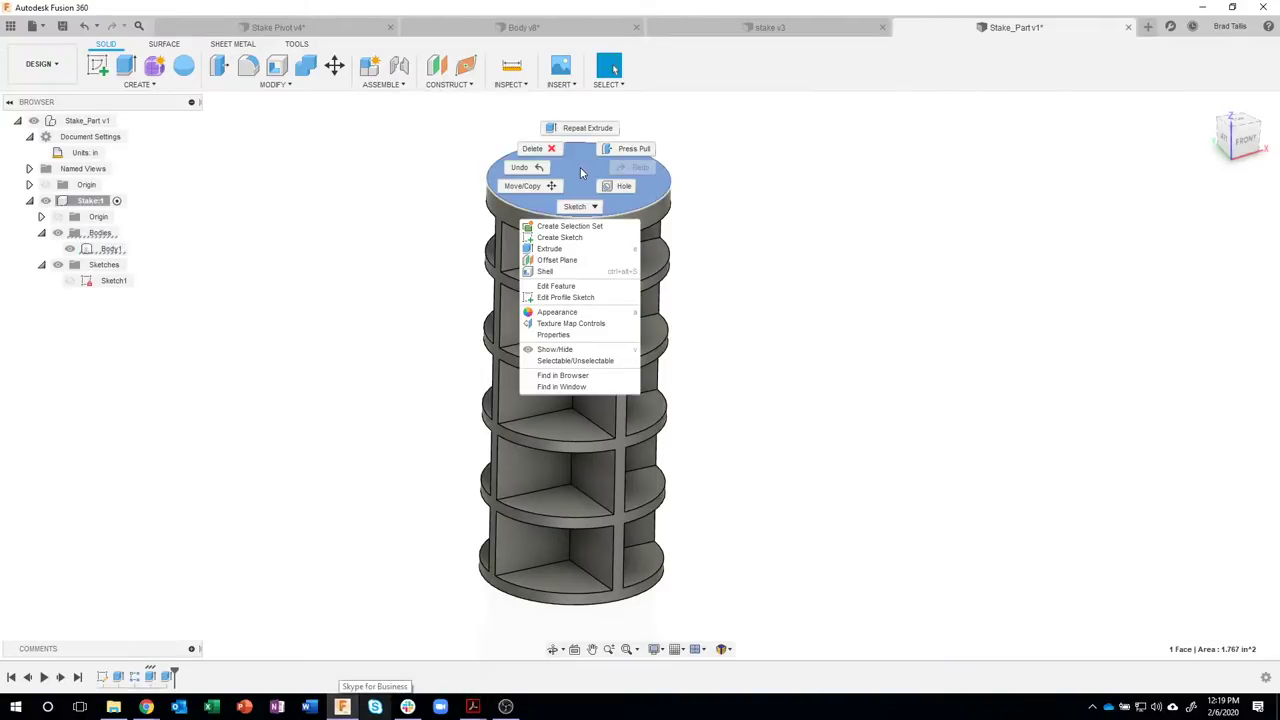
left_click(569, 239)
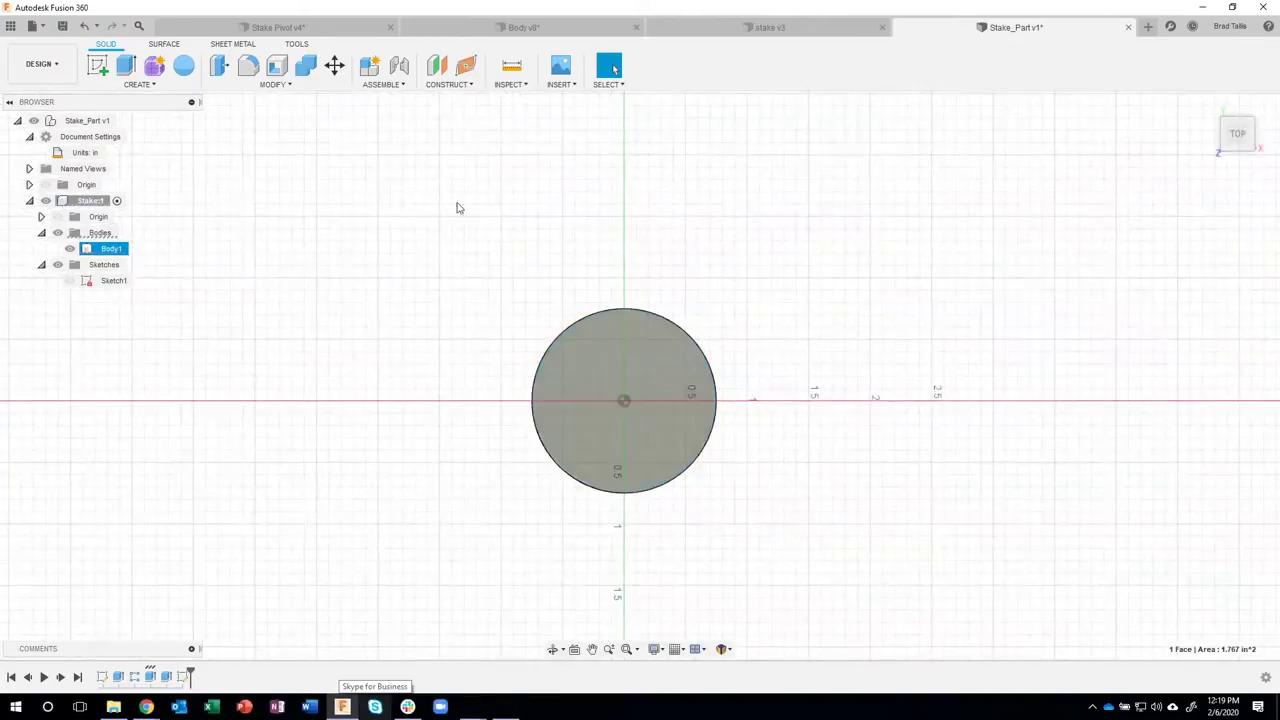
left_click(155, 66)
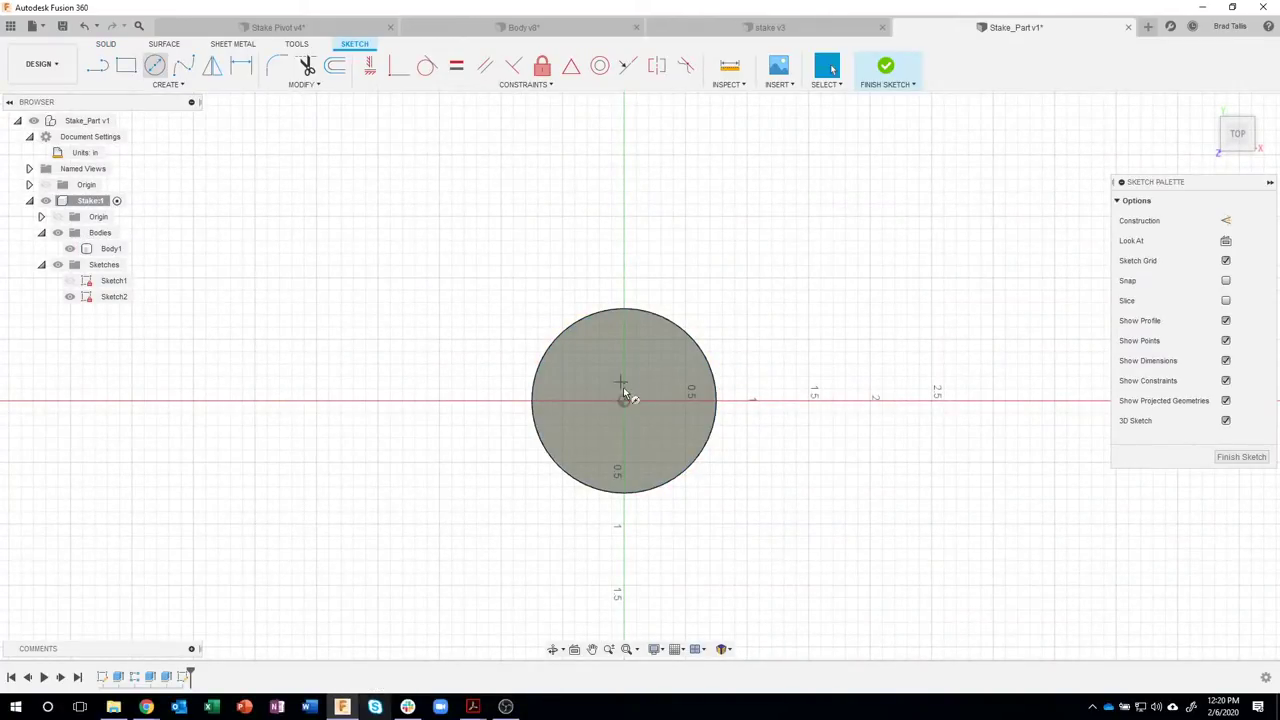
left_click(622, 402)
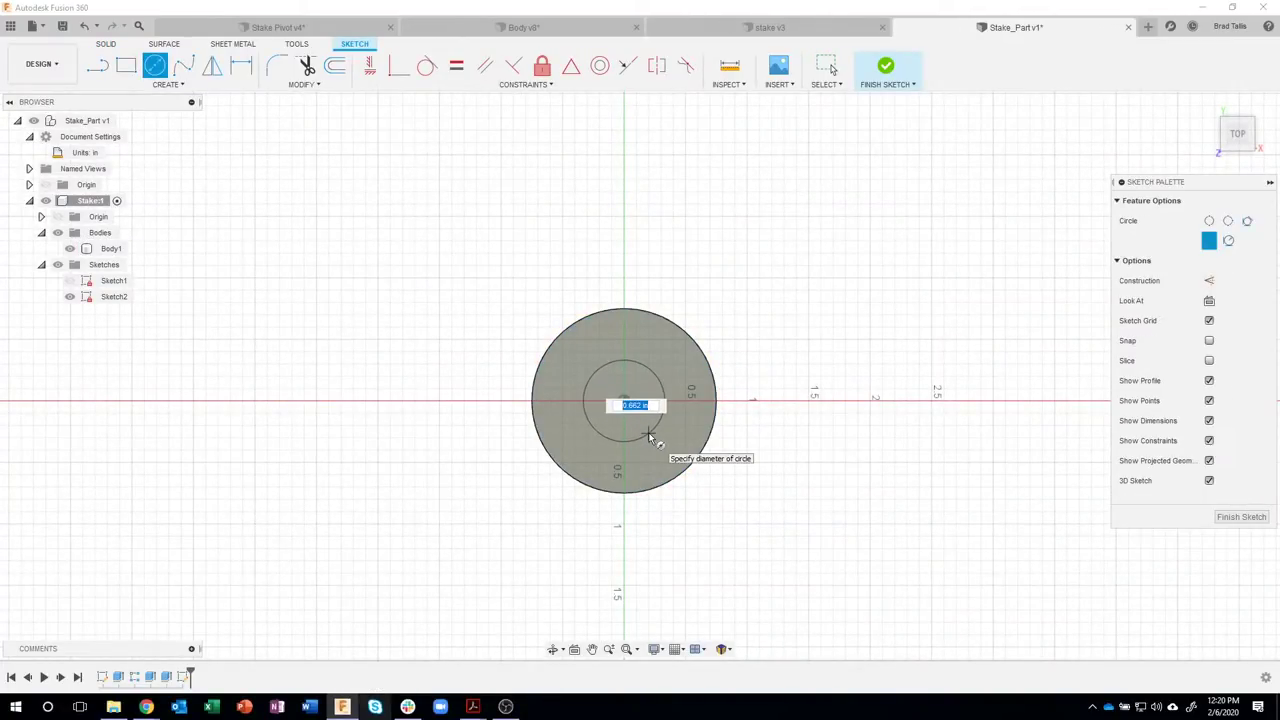
type("1.03")
key("Tab")
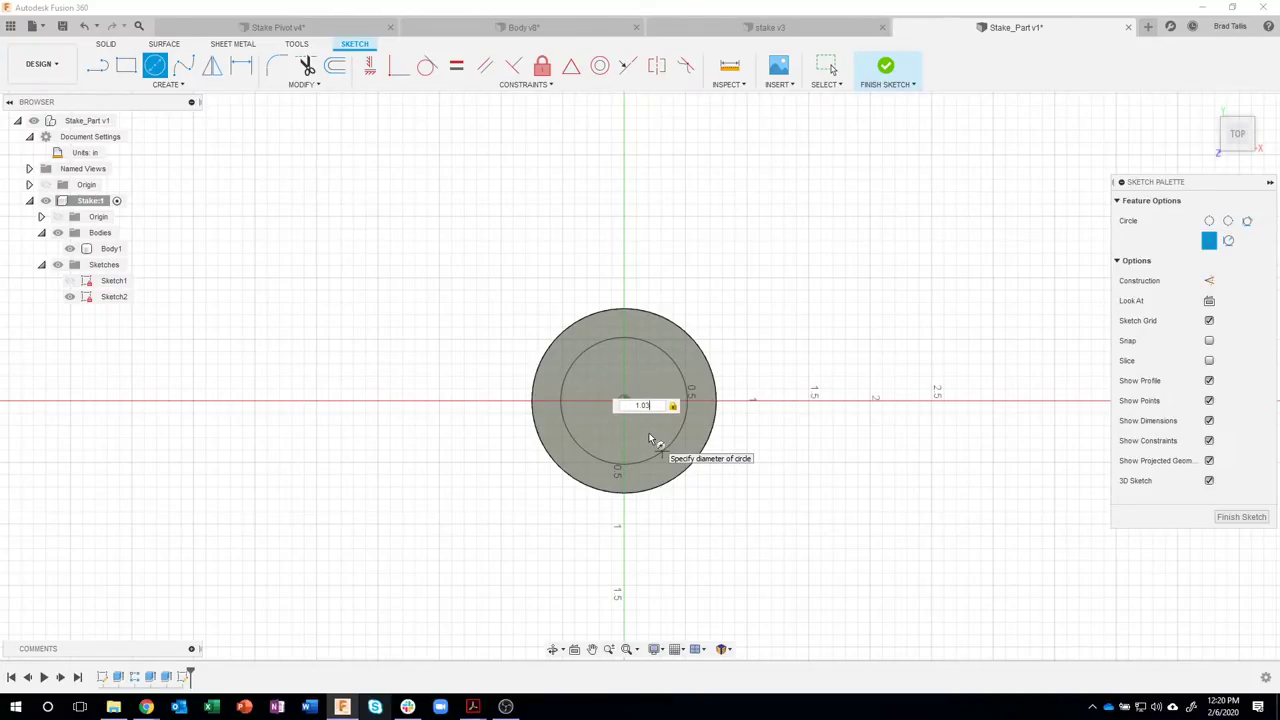
key("Return")
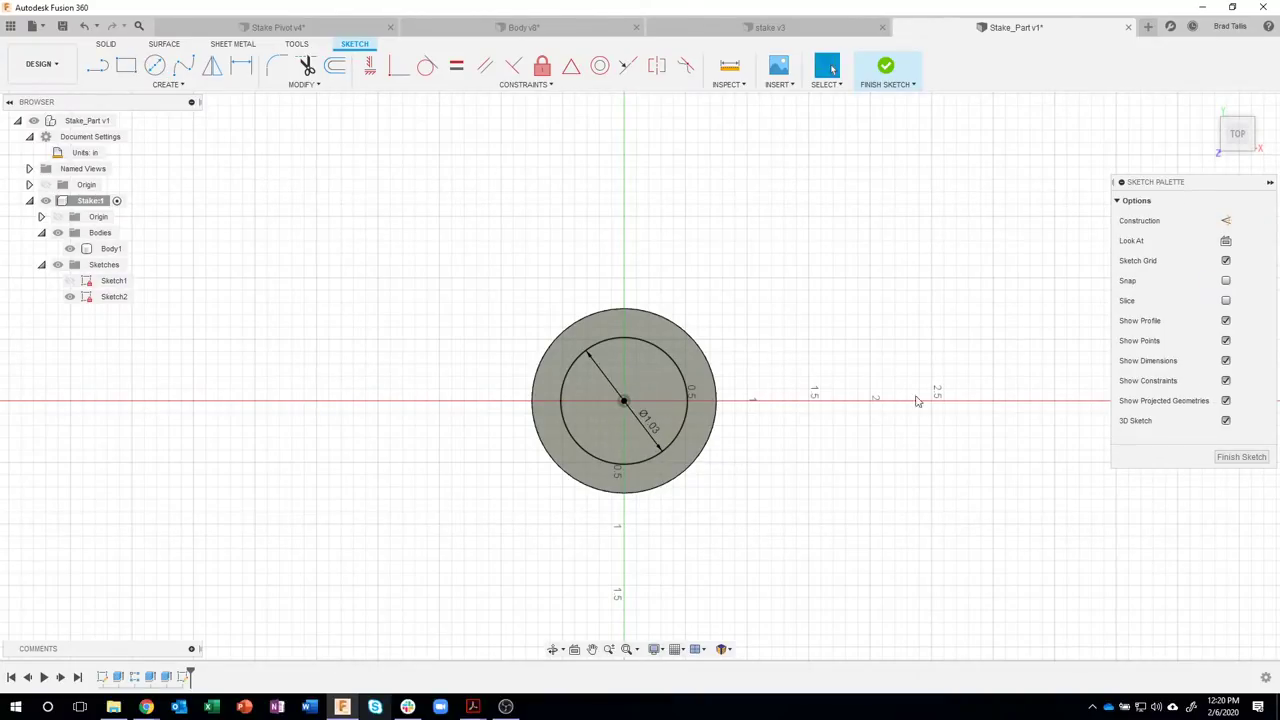
left_click(885, 66)
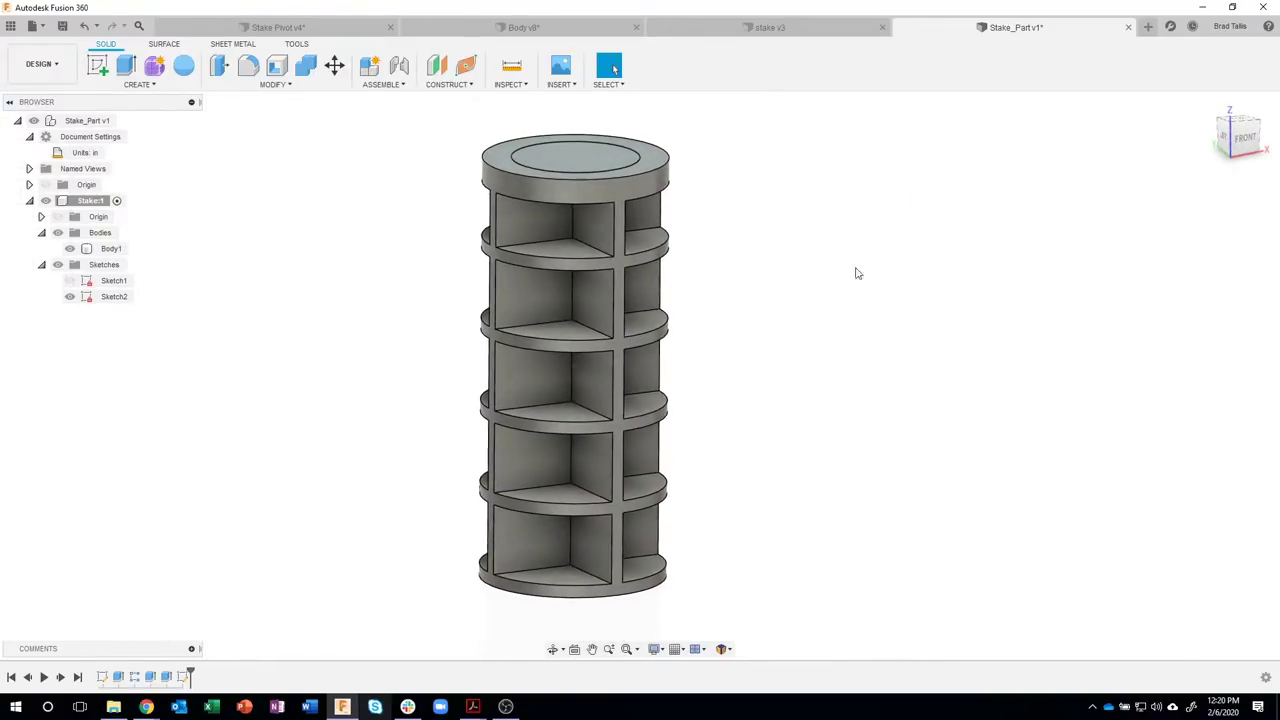
- Extrude the top circle profile 0.9 in downward into the stack as a Join
left_click(593, 175)
right_click(590, 182)
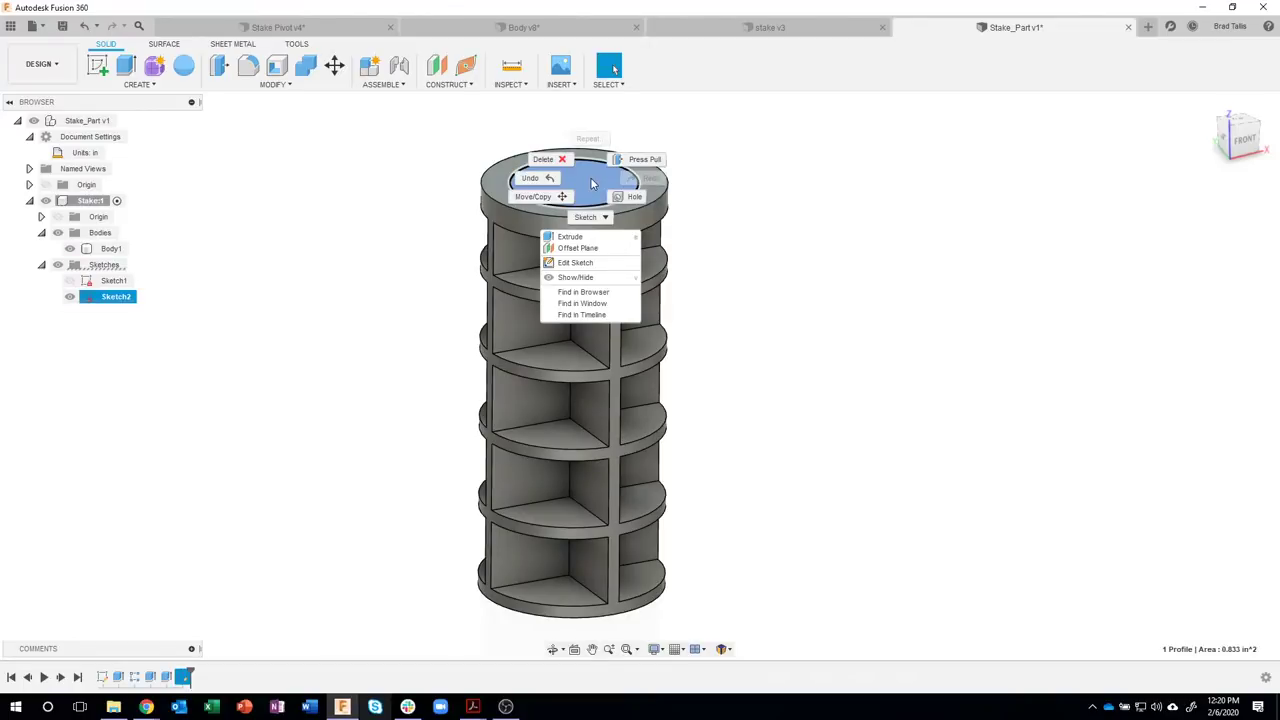
left_click(569, 236)
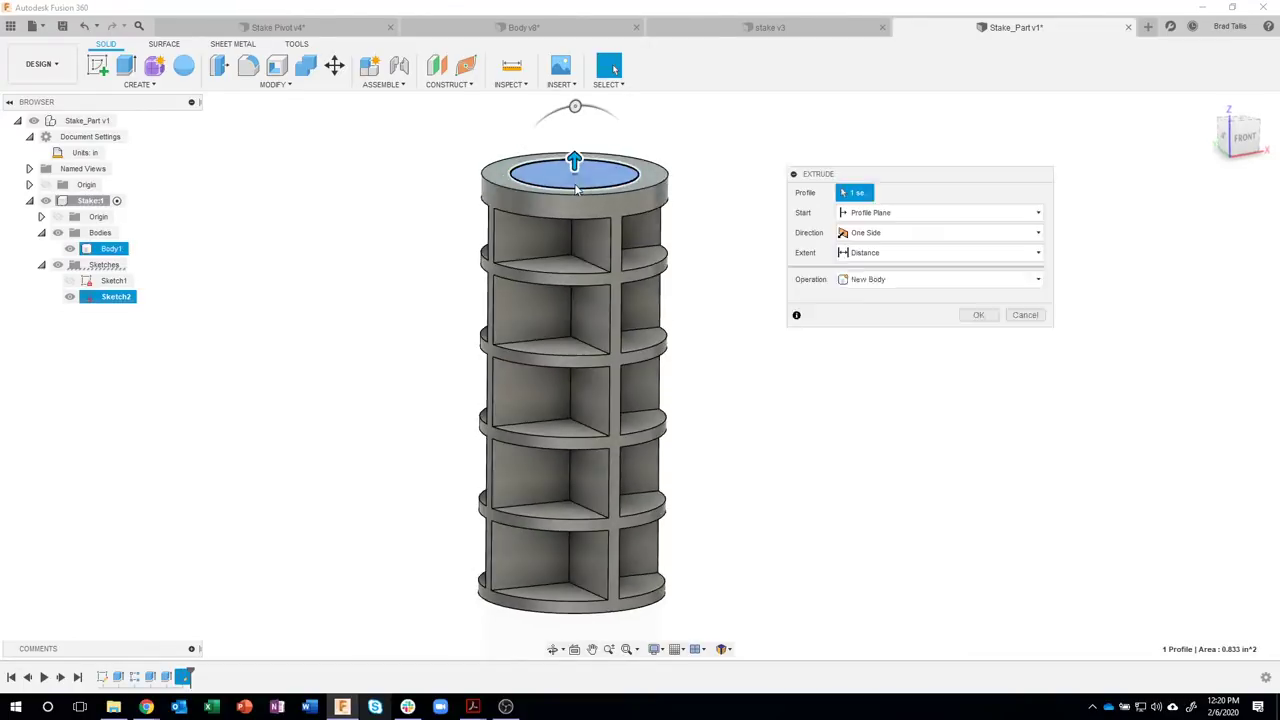
left_click_drag(574, 157, 574, 252)
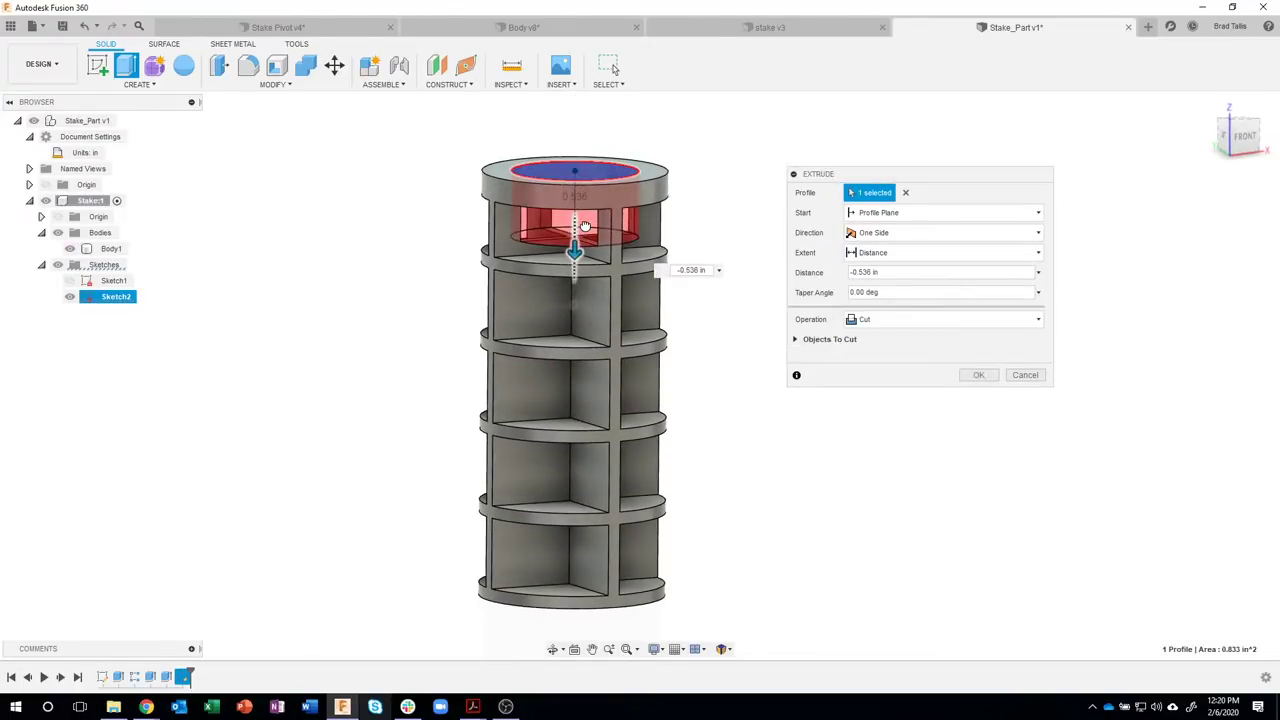
middle_click_drag(690, 211, 558, 201, "shift")
middle_click_drag(763, 371, 758, 394, "shift")
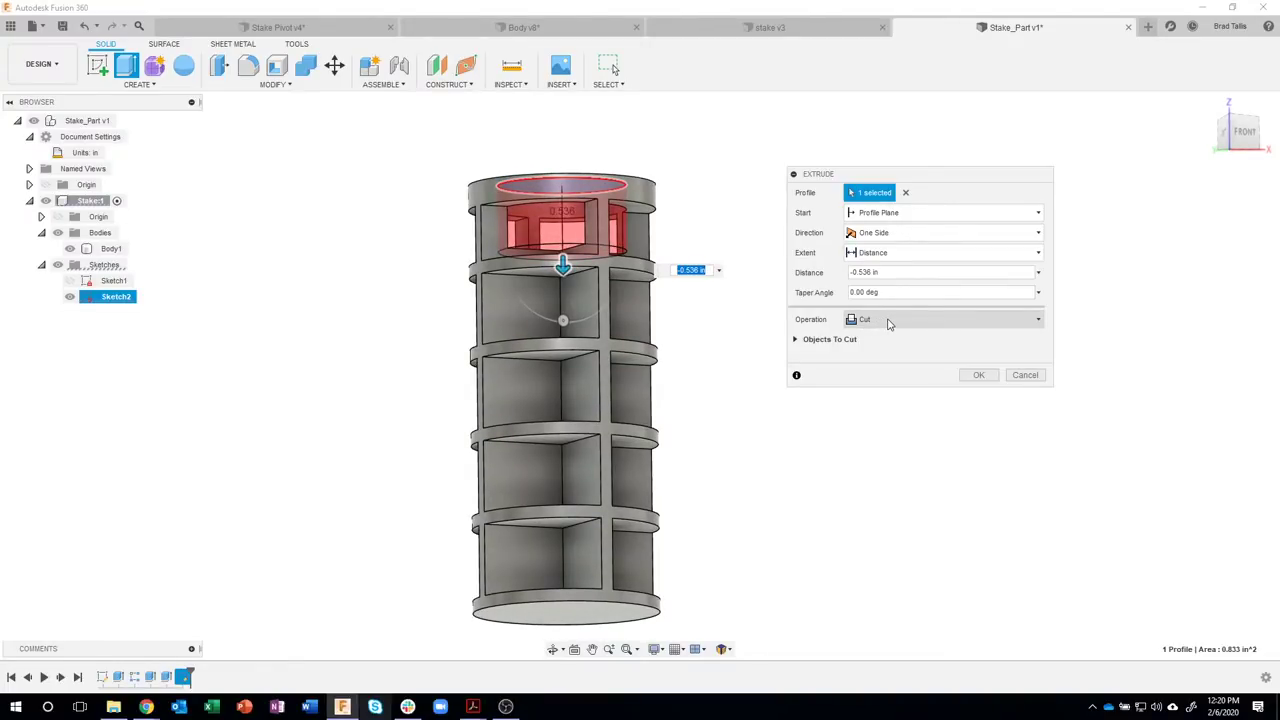
left_click(886, 322)
left_click(866, 338)
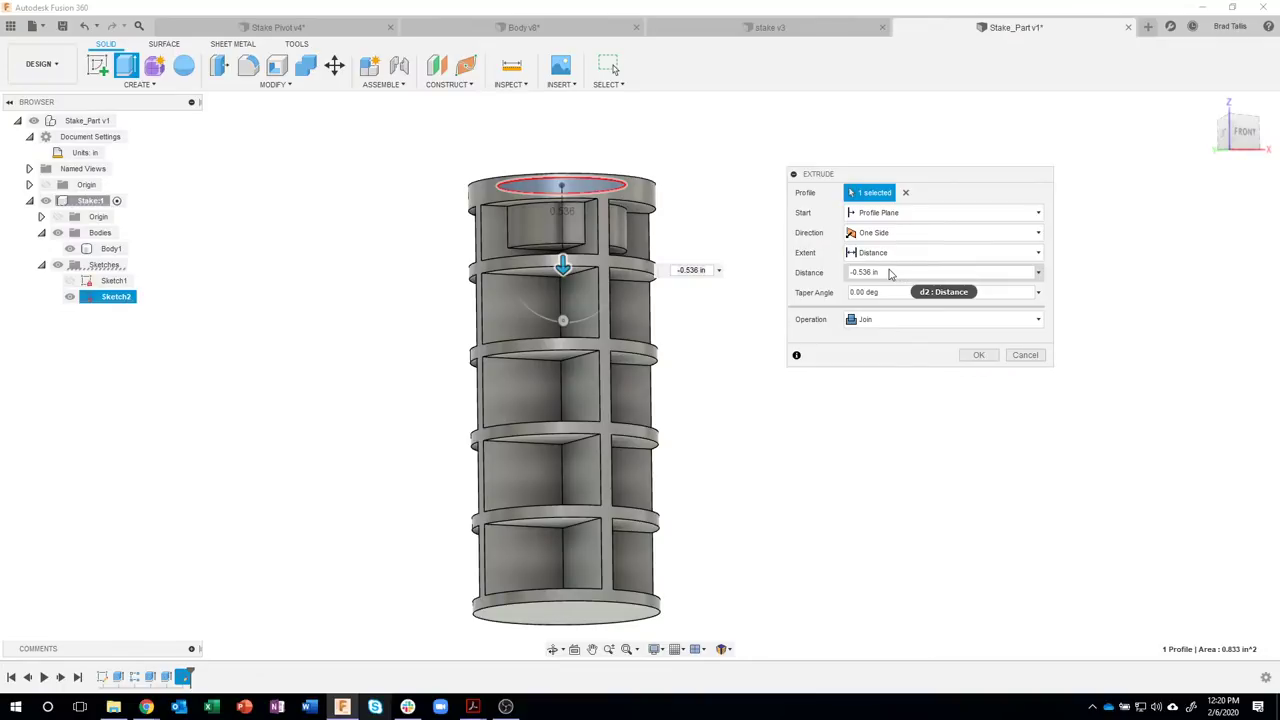
left_click_drag(897, 275, 810, 273)
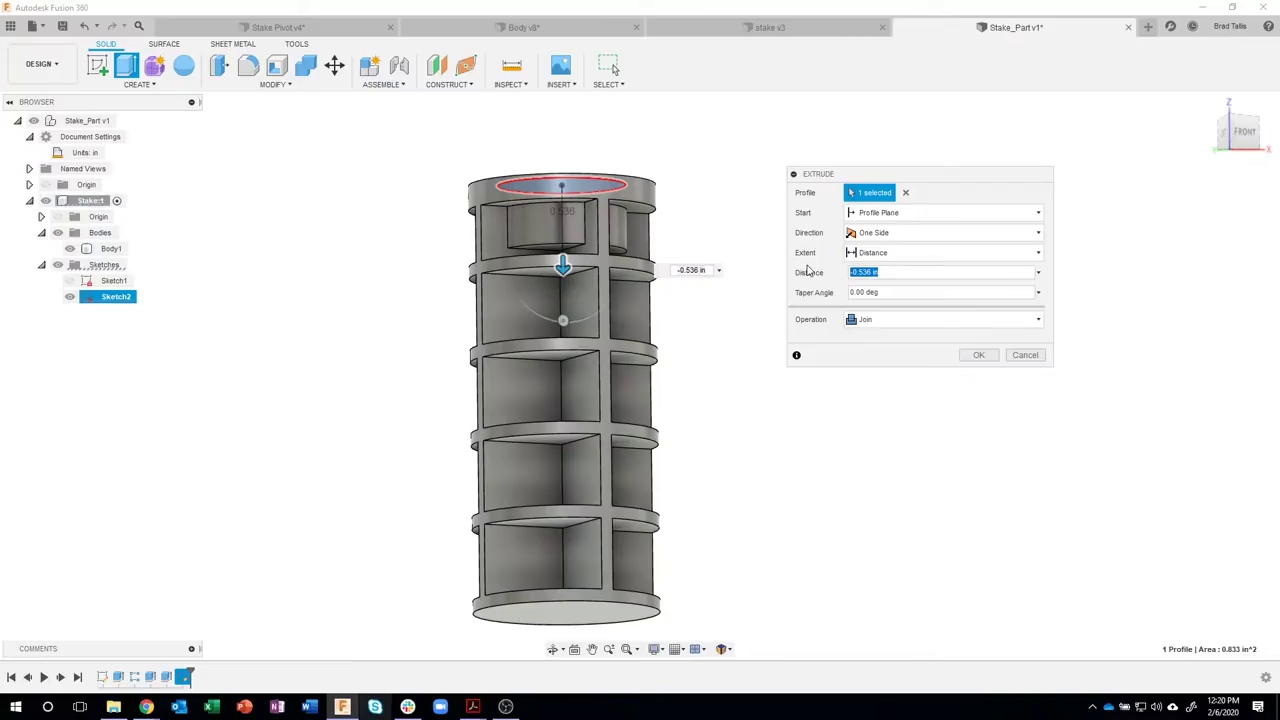
type("-.9")
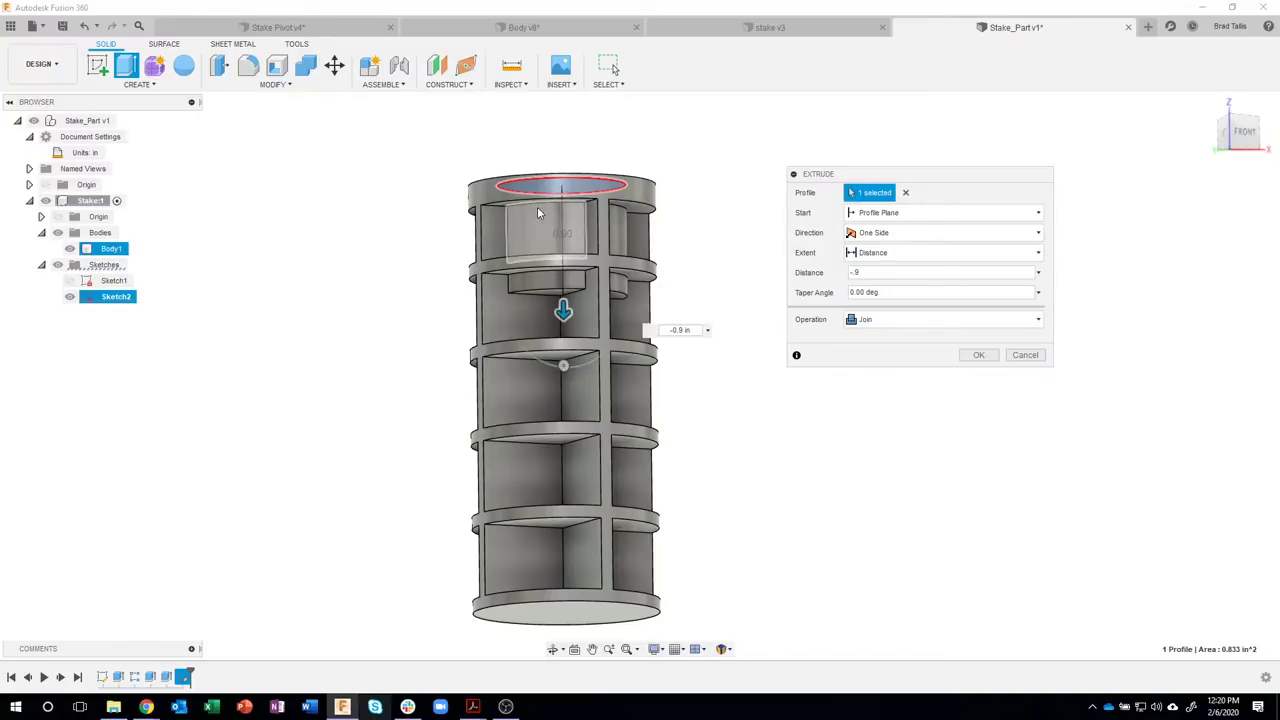
left_click(1000, 358)
- Reopen Sketch2 for editing from the timeline
middle_click_drag(921, 490, 540, 520, "shift")
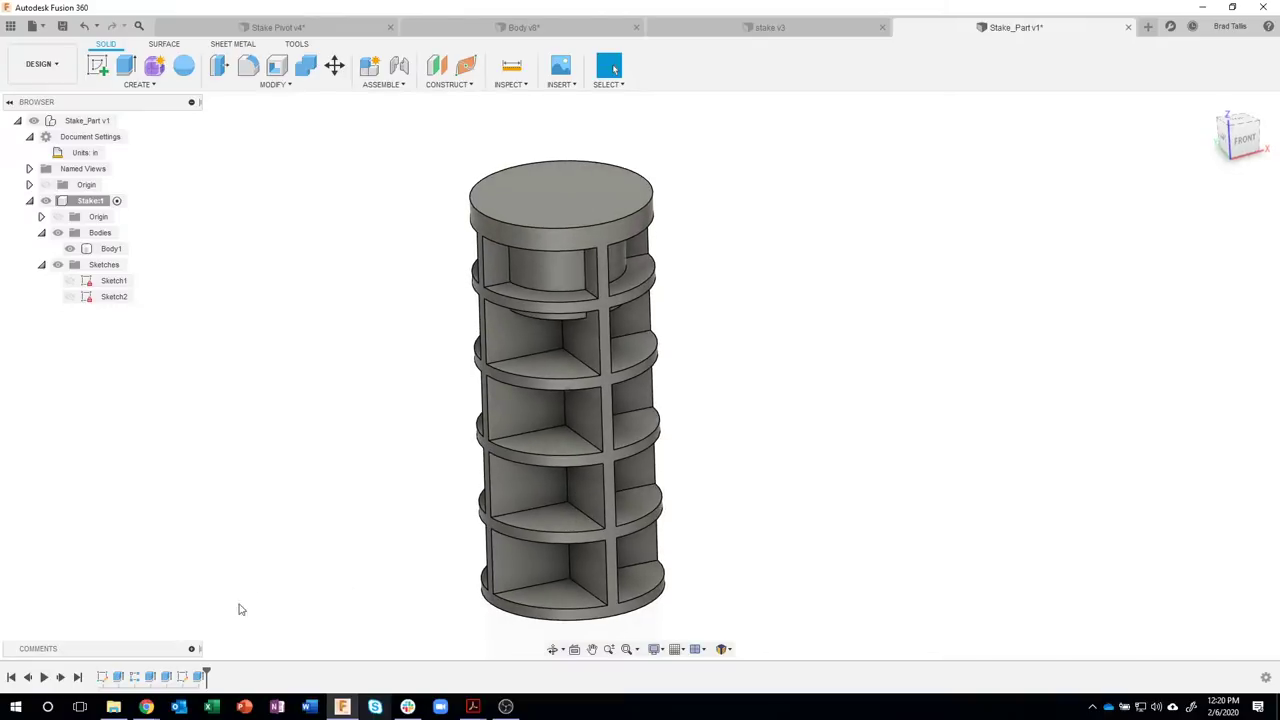
double_click(182, 678)
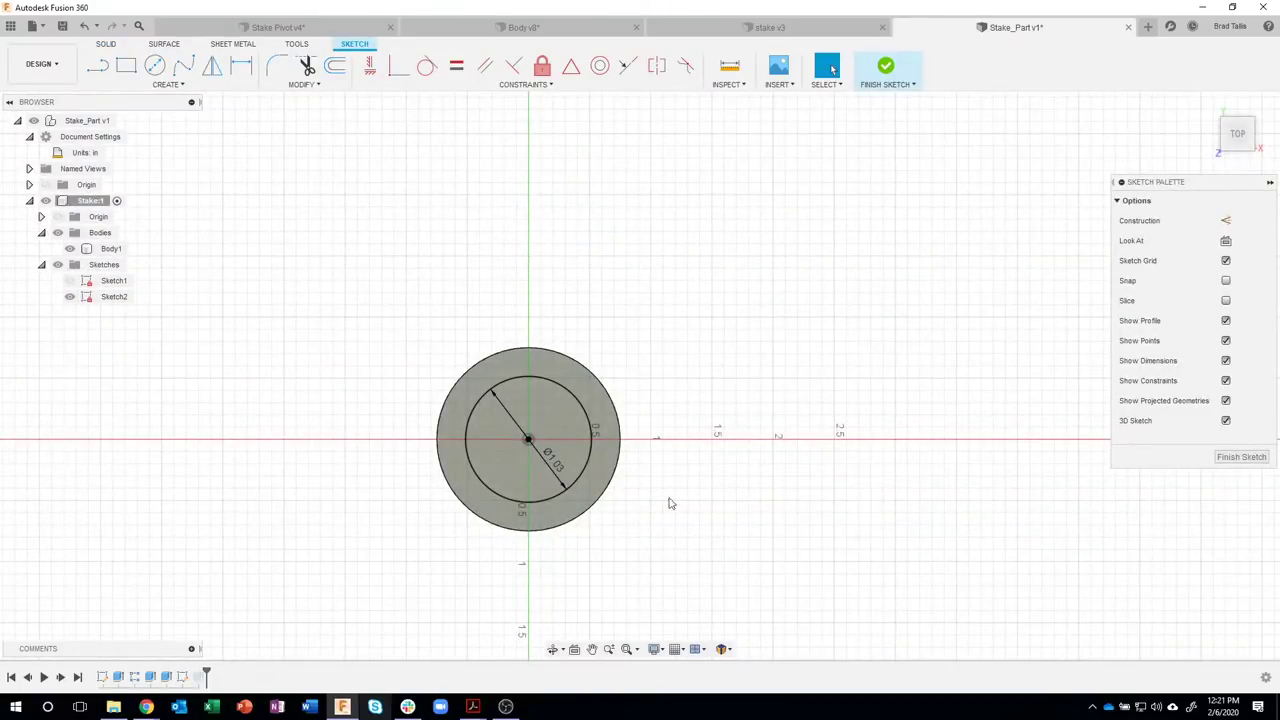
mouse_move(474, 704)
left_click(395, 645)
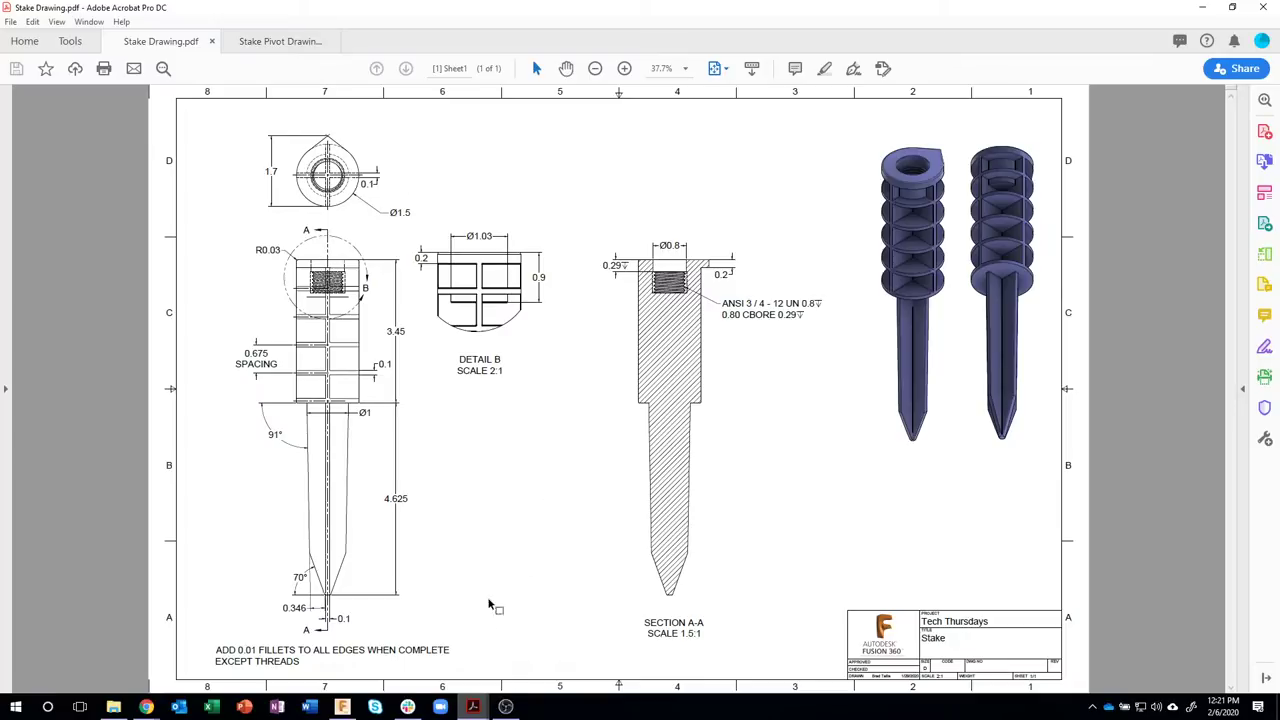
- Draw a vertical line from the outer circle's bottom to well above its top
left_click(340, 688)
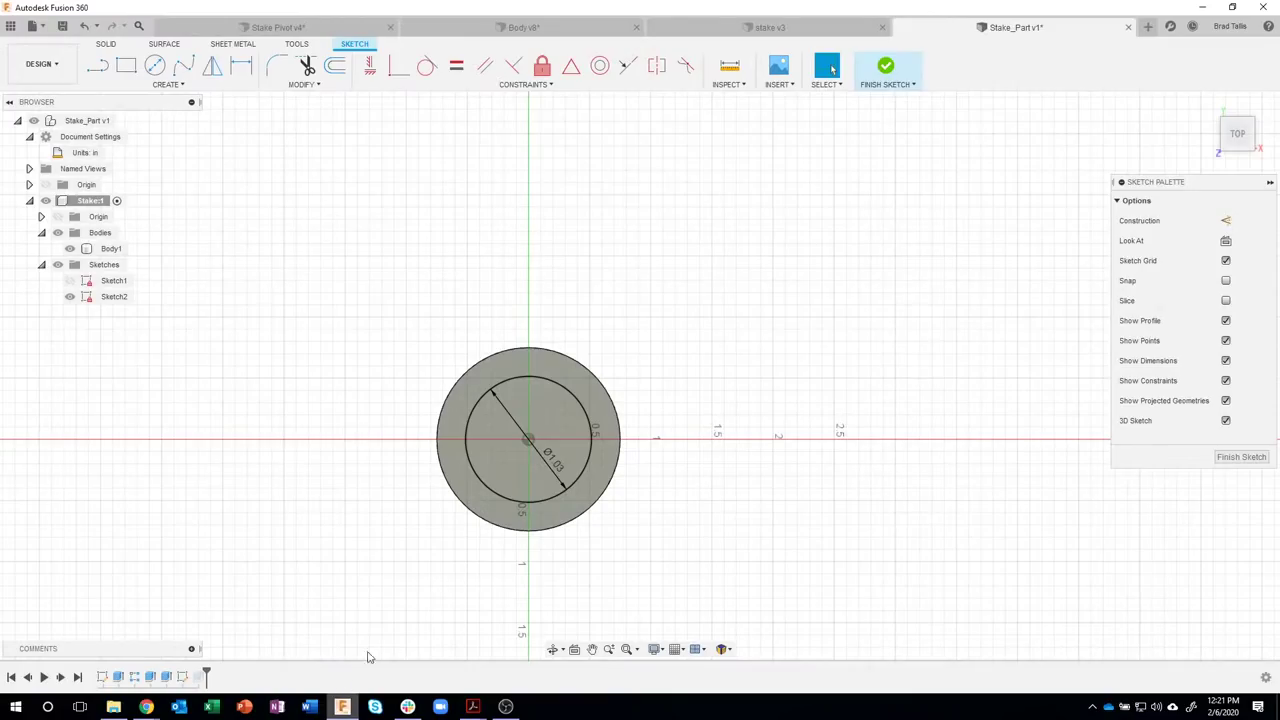
scroll(674, 289, "up", 3)
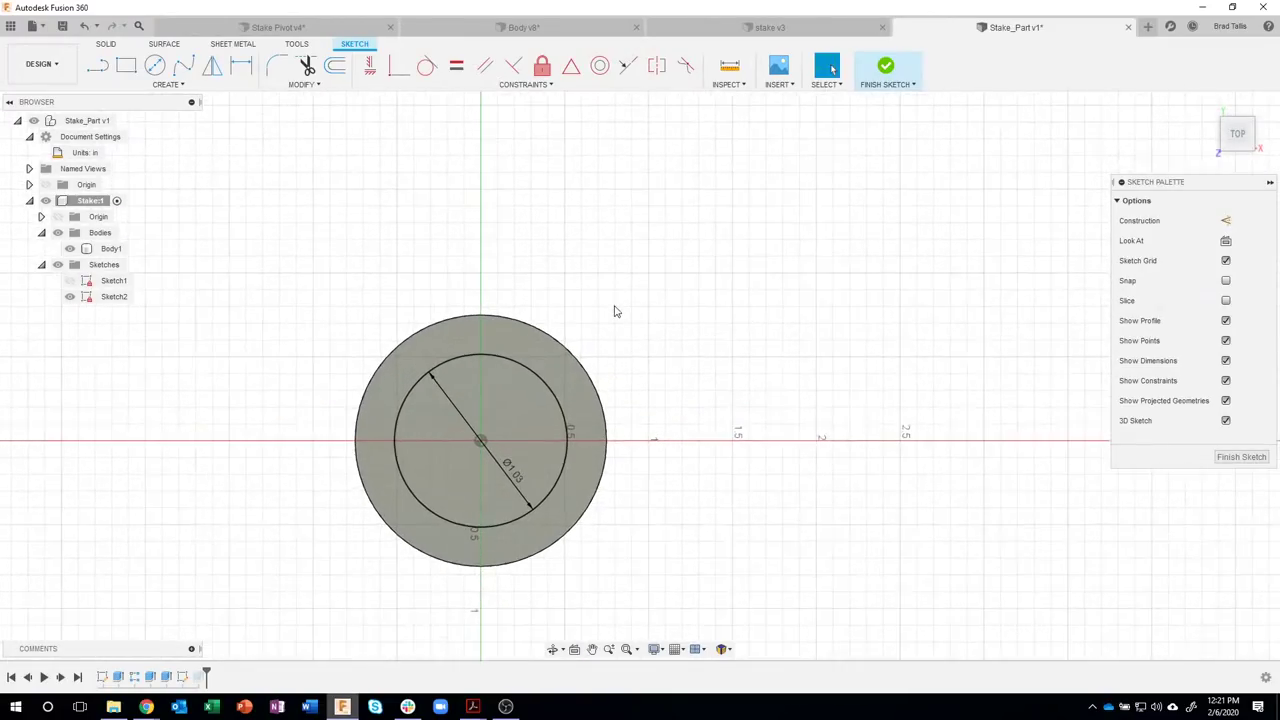
left_click(97, 65)
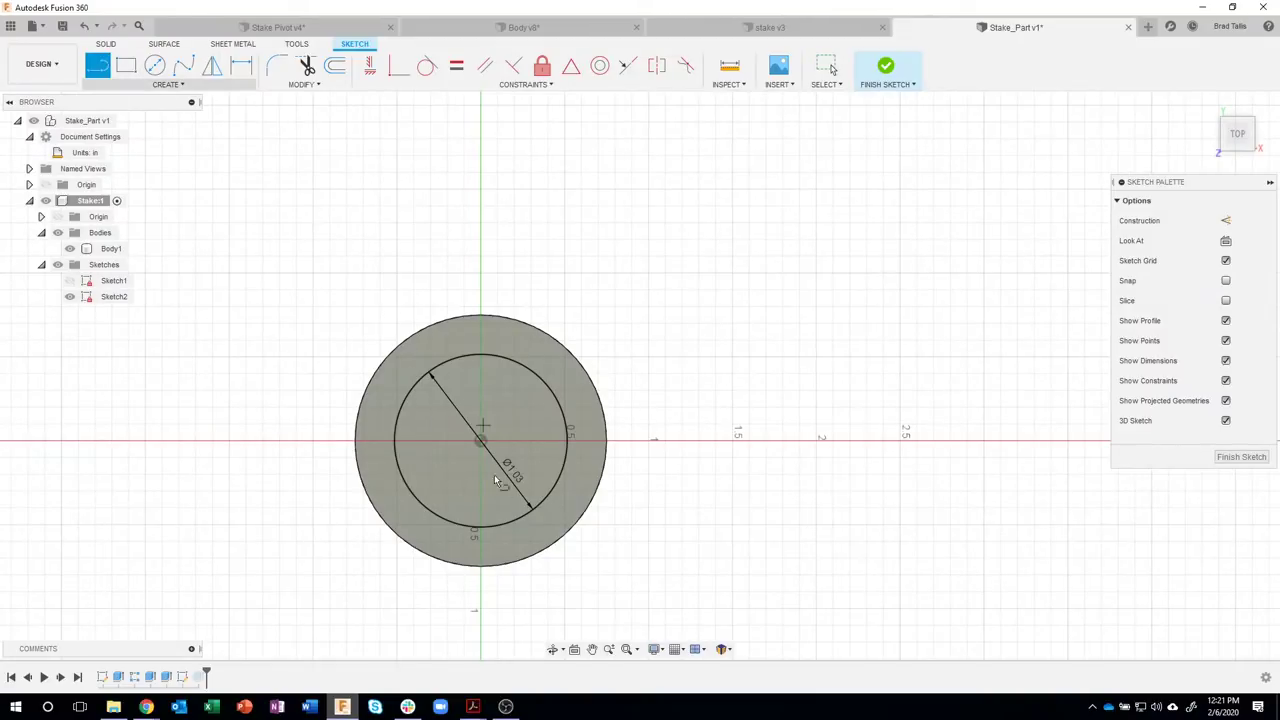
left_click(490, 567)
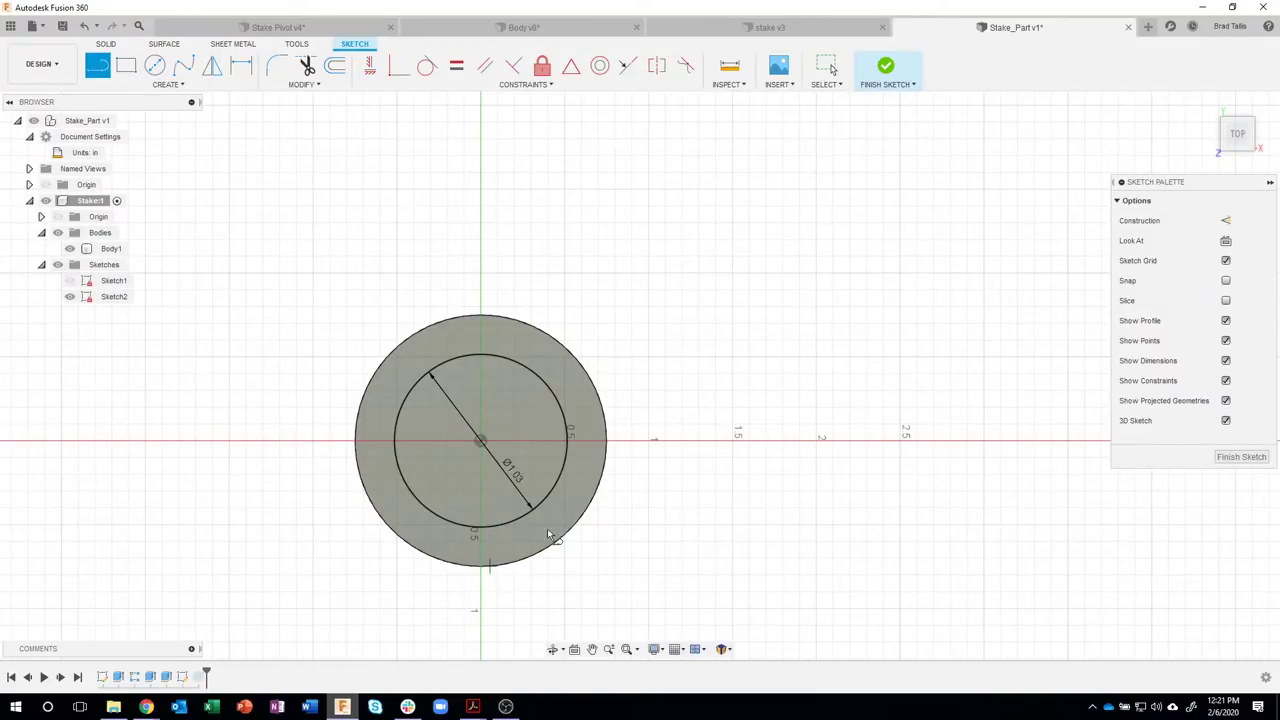
left_click(490, 232)
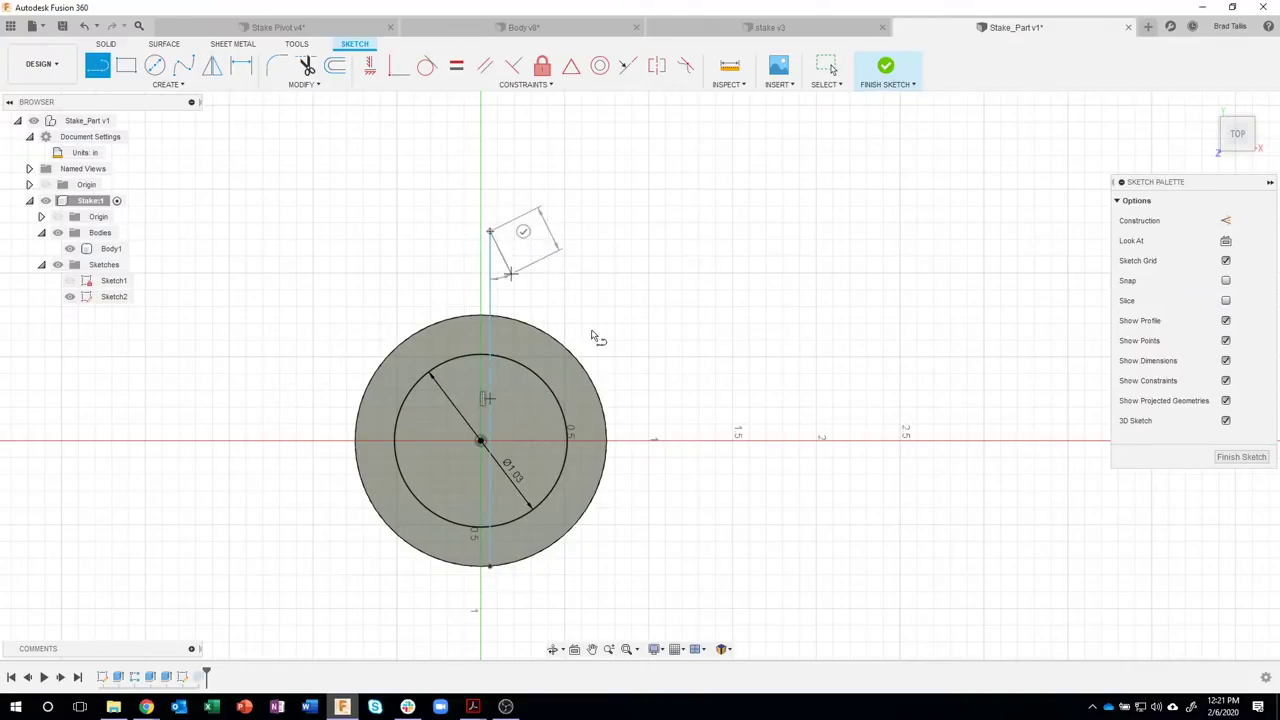
left_click(490, 232)
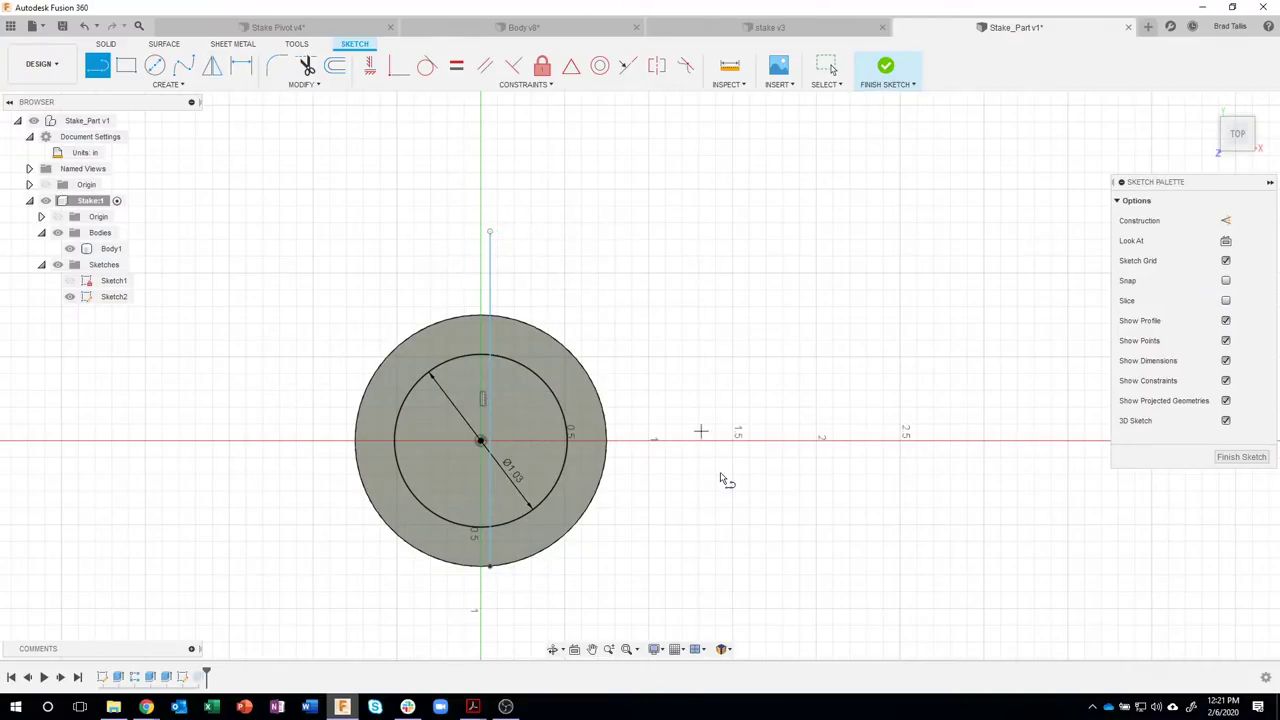
key("Escape")
mouse_move(720, 480)
middle_mouse_down()
mouse_move(697, 509)
mouse_move(743, 449)
mouse_move(717, 343)
mouse_move(734, 378)
middle_mouse_up()
scroll(733, 371, "up", 2)
- Constrain the vertical line to pass through the circle's centre point
key("l")
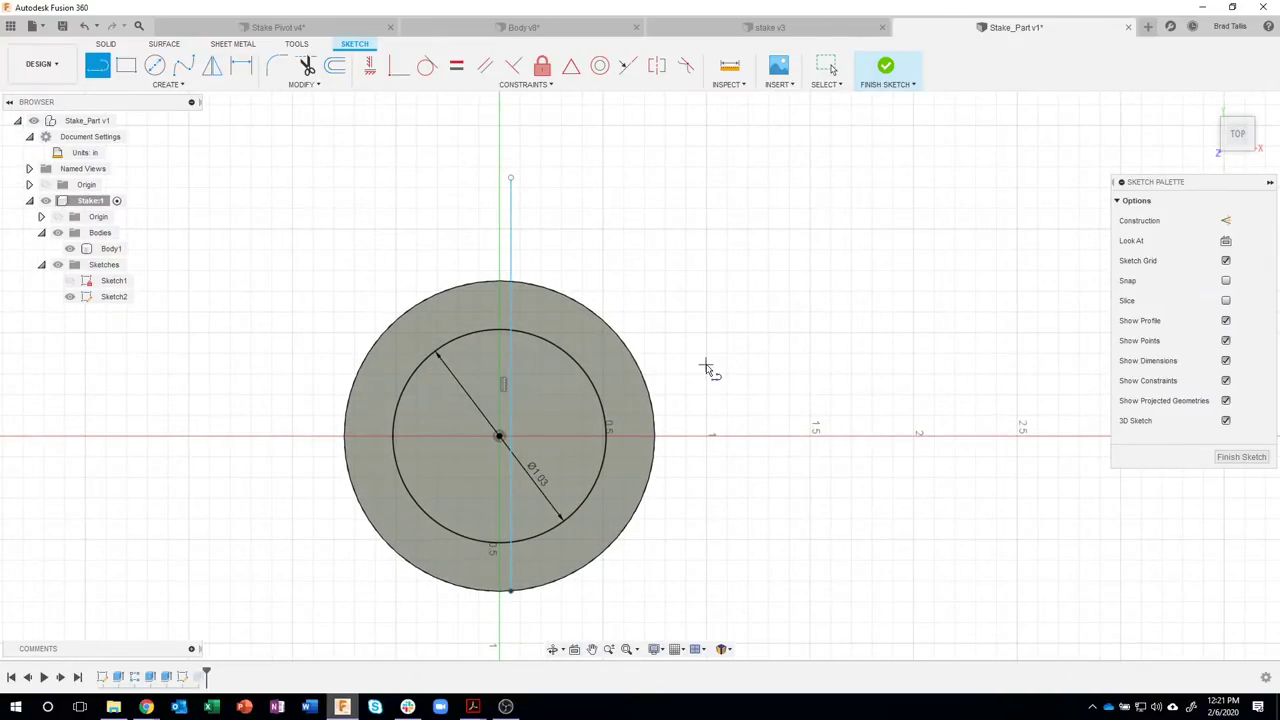
key("Escape")
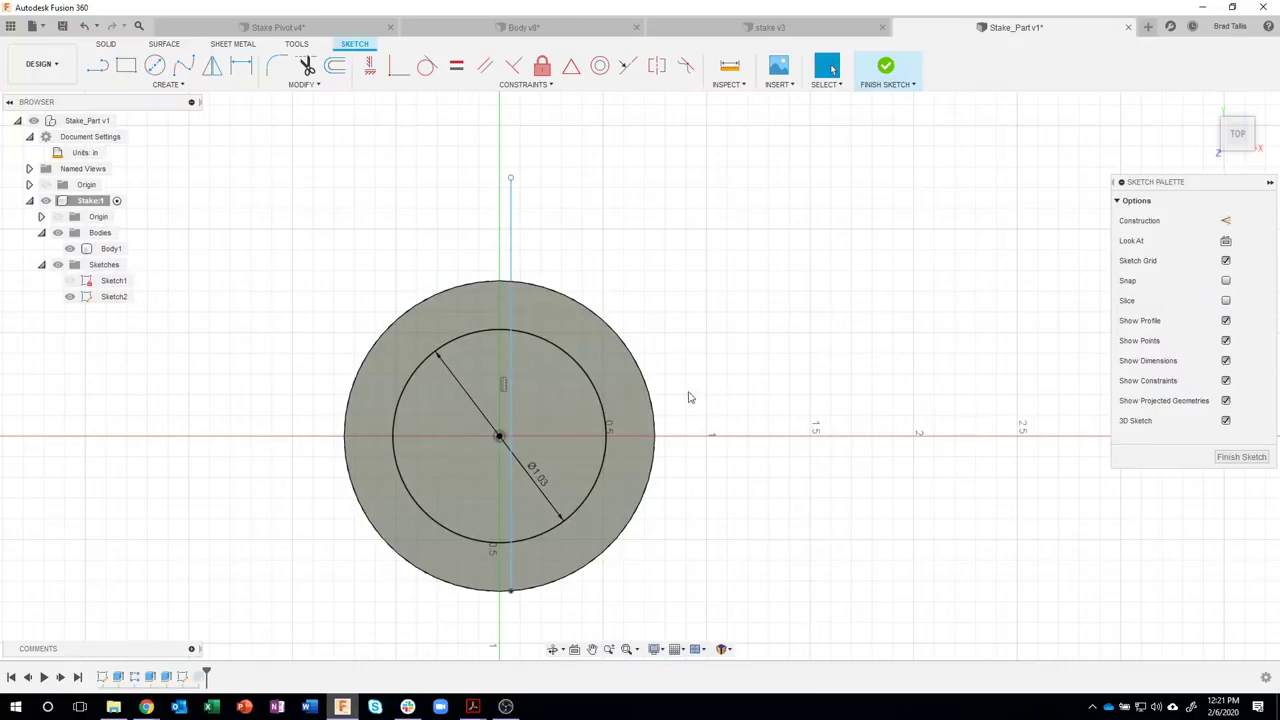
left_click(398, 65)
left_click(511, 413)
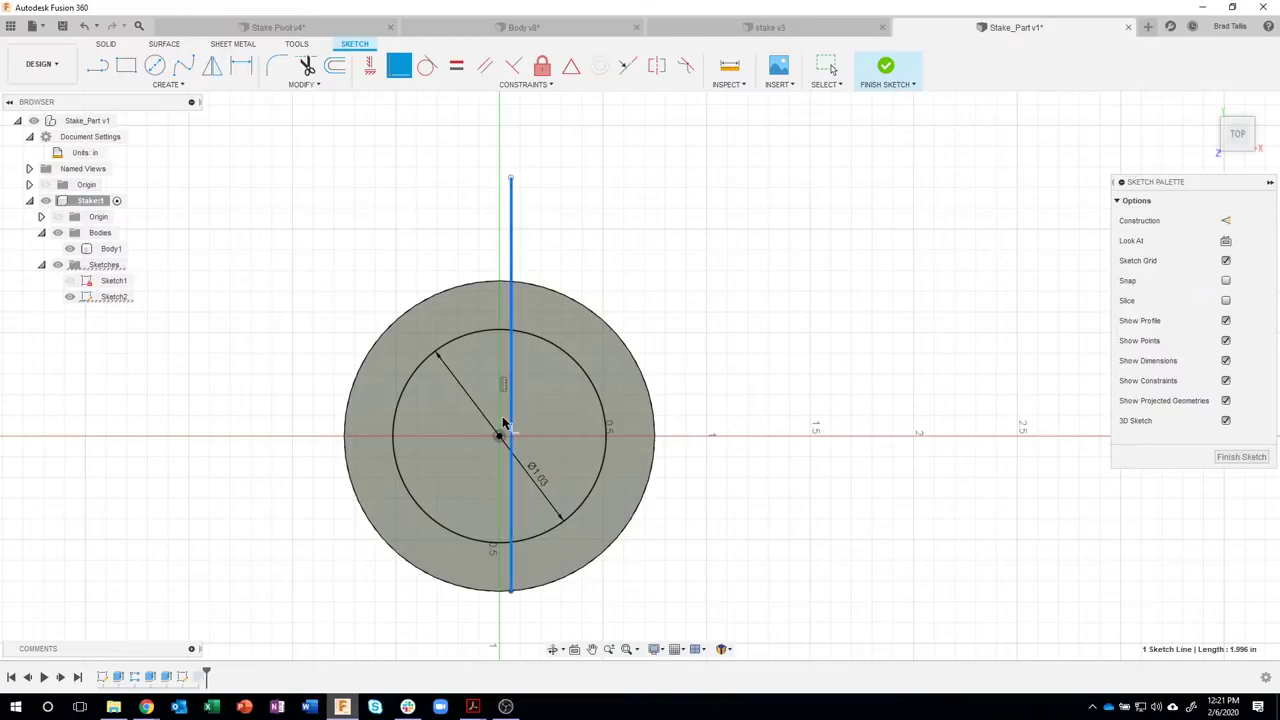
left_click(500, 439)
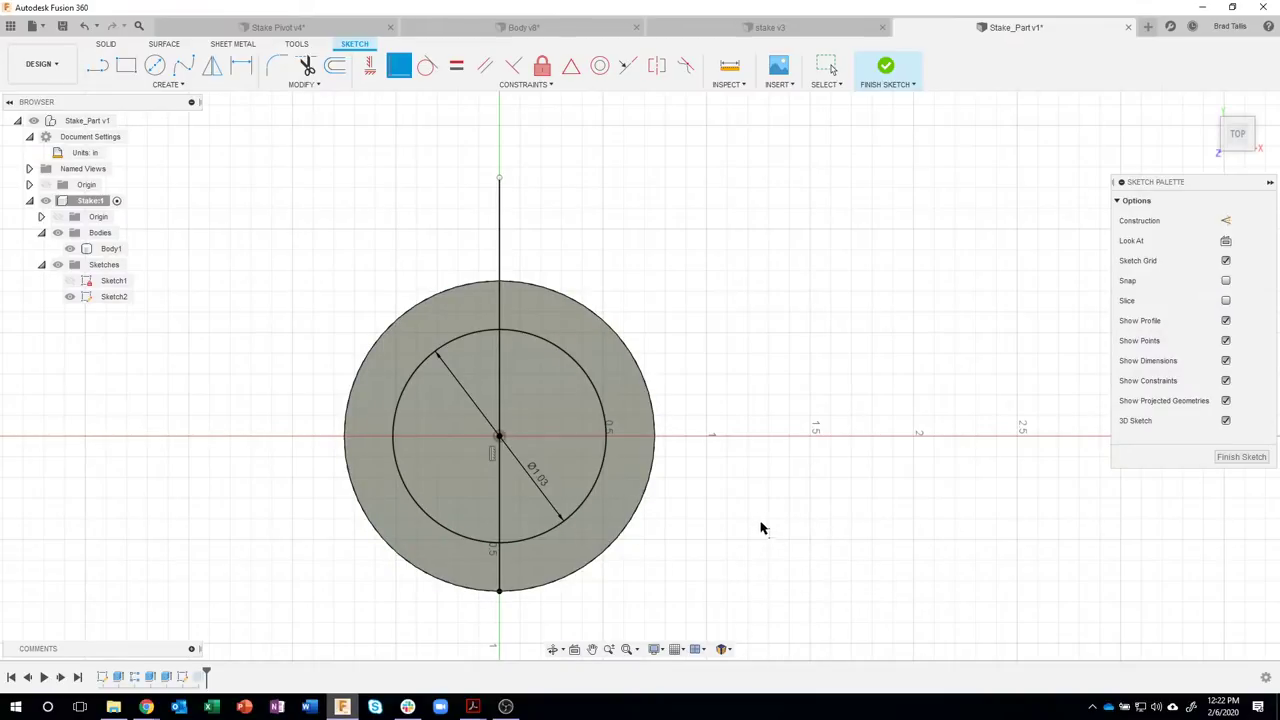
- Draw two lines from the circle's left and right edges to the vertical line's top, forming a pointed tip
left_click(97, 66)
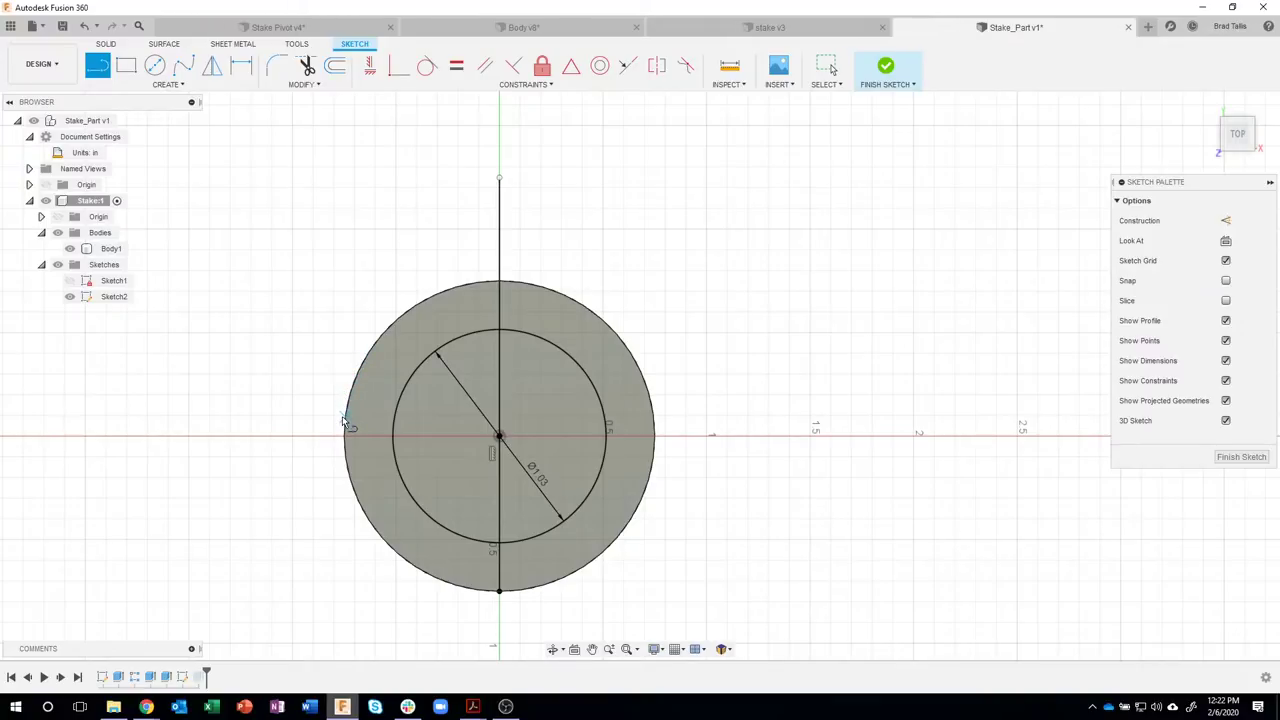
left_click(355, 377)
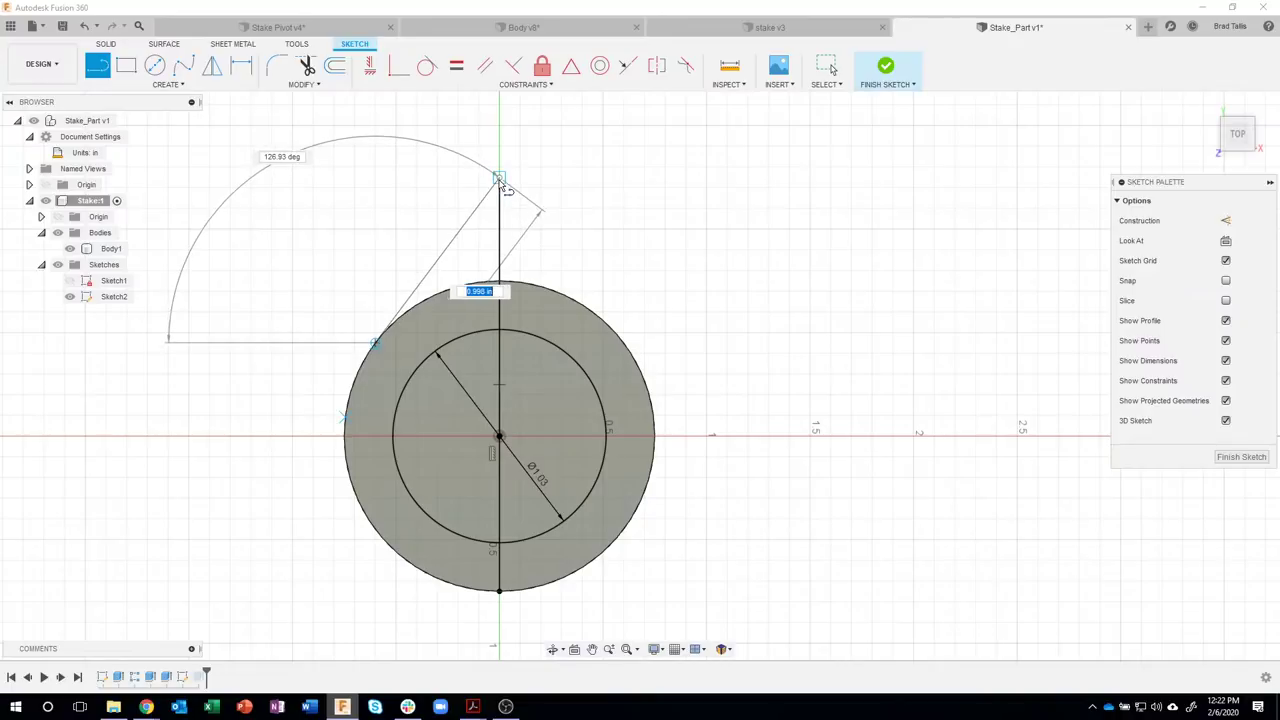
left_click(499, 178)
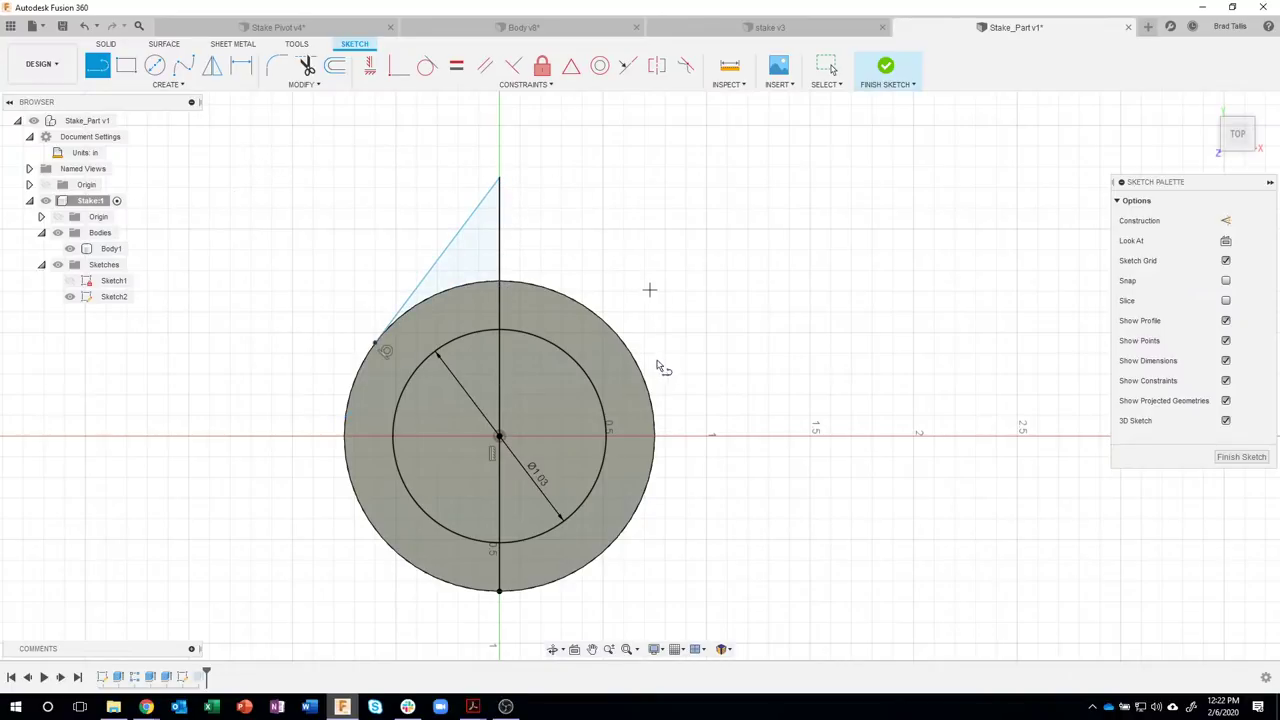
left_click_drag(652, 400, 499, 178)
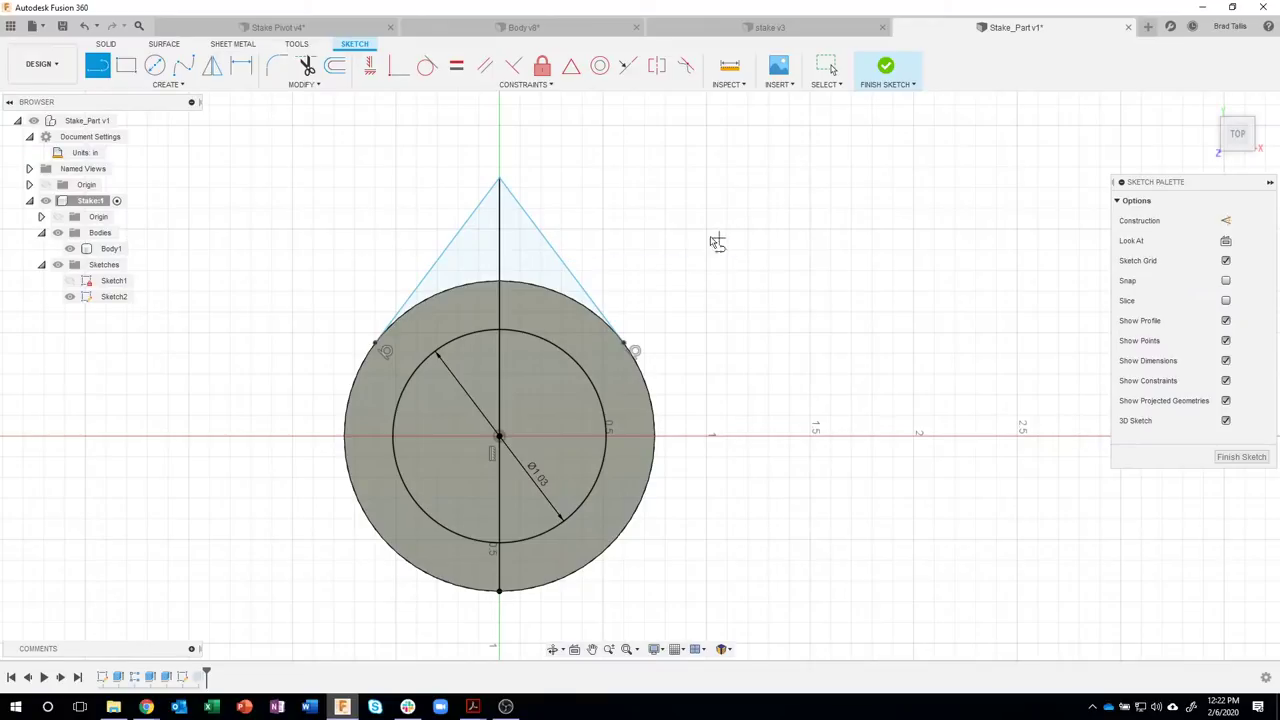
key("Escape")
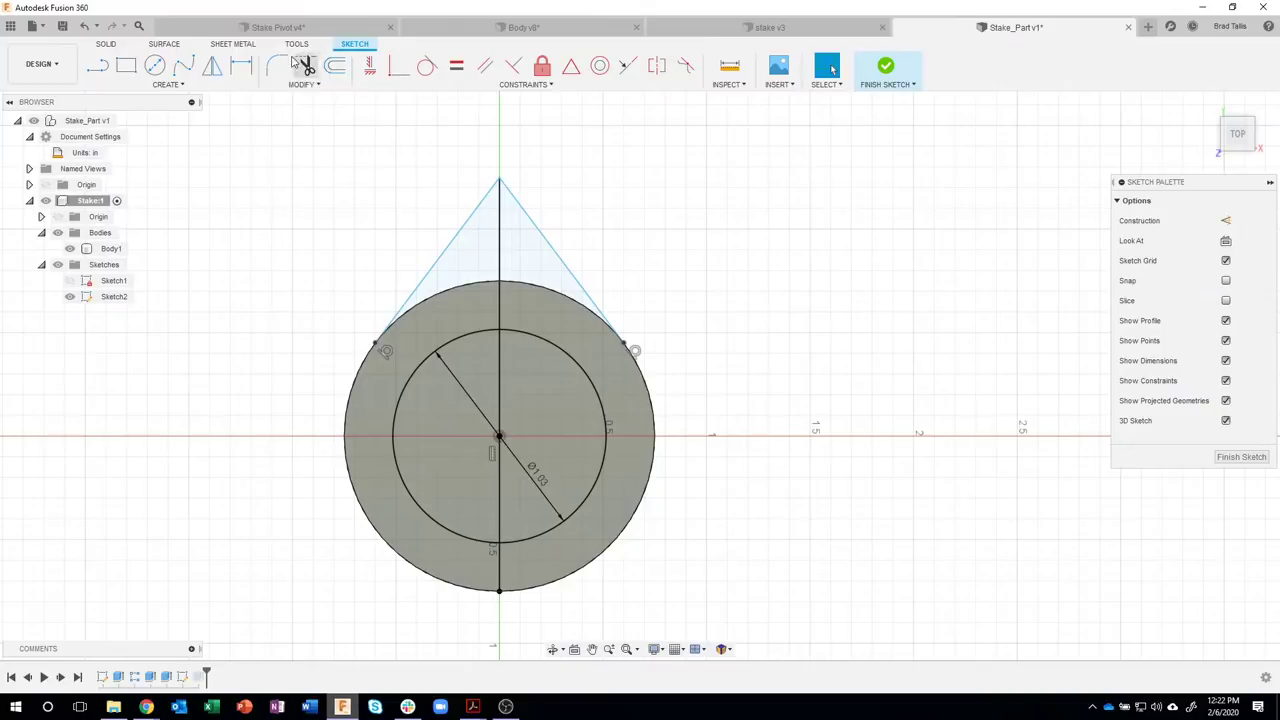
- Dimension the vertical centre line to 1.70 in and select the triangular profile
left_click(240, 66)
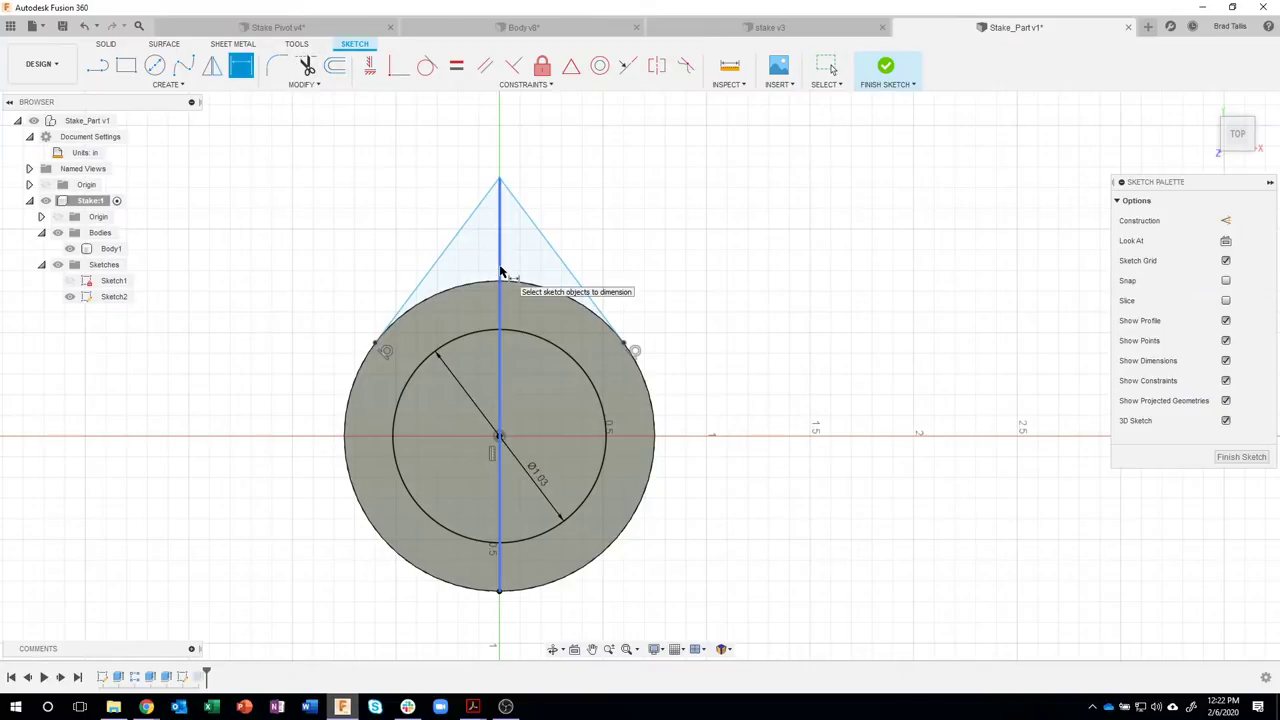
left_click(501, 279)
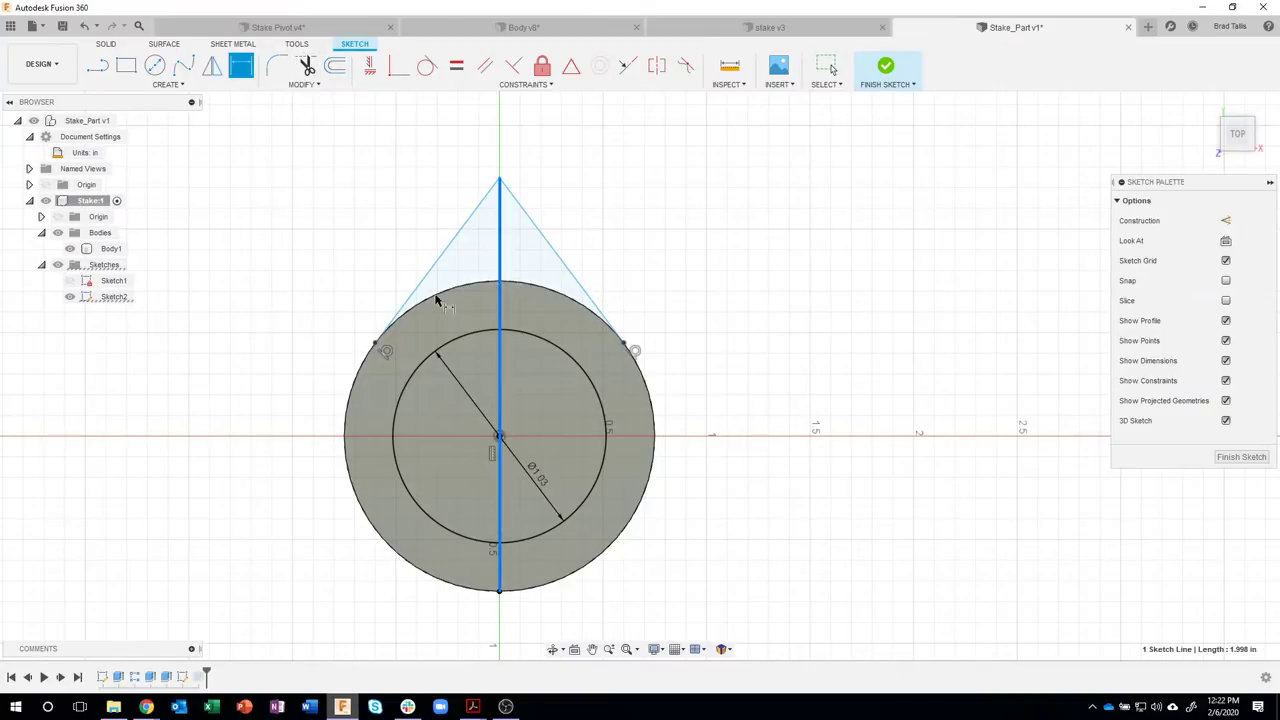
left_click(292, 394)
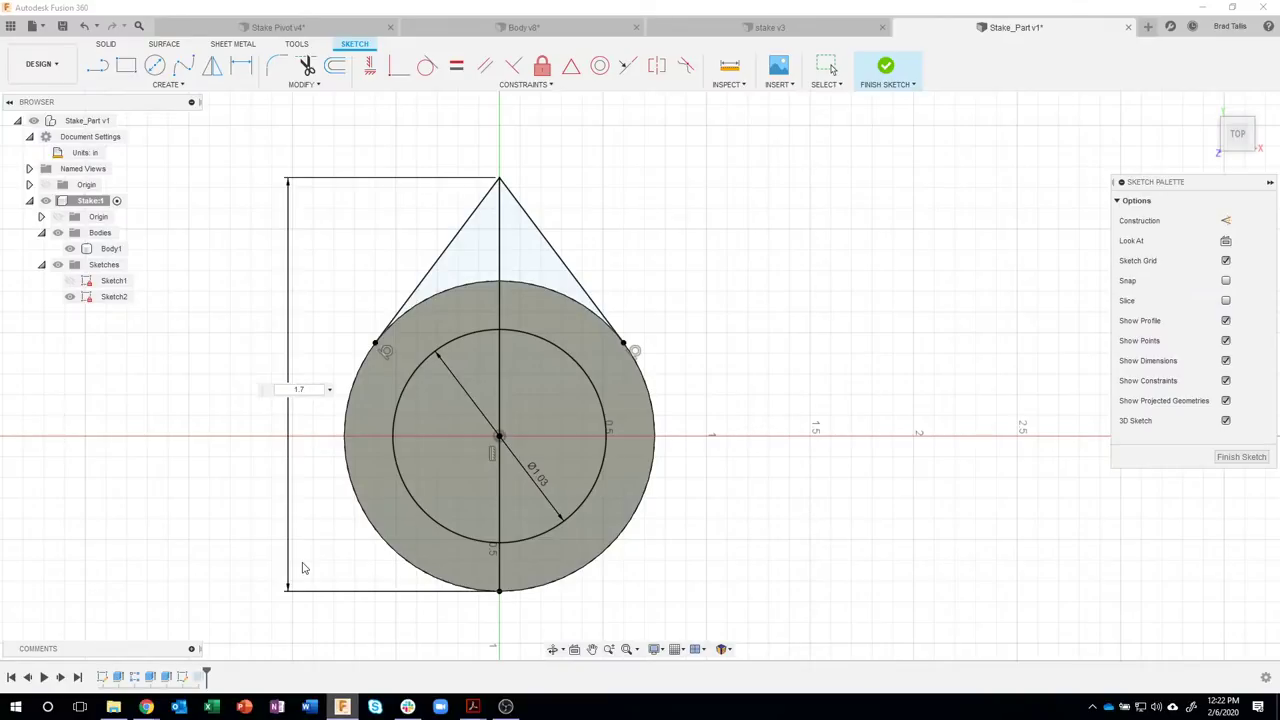
key("Return")
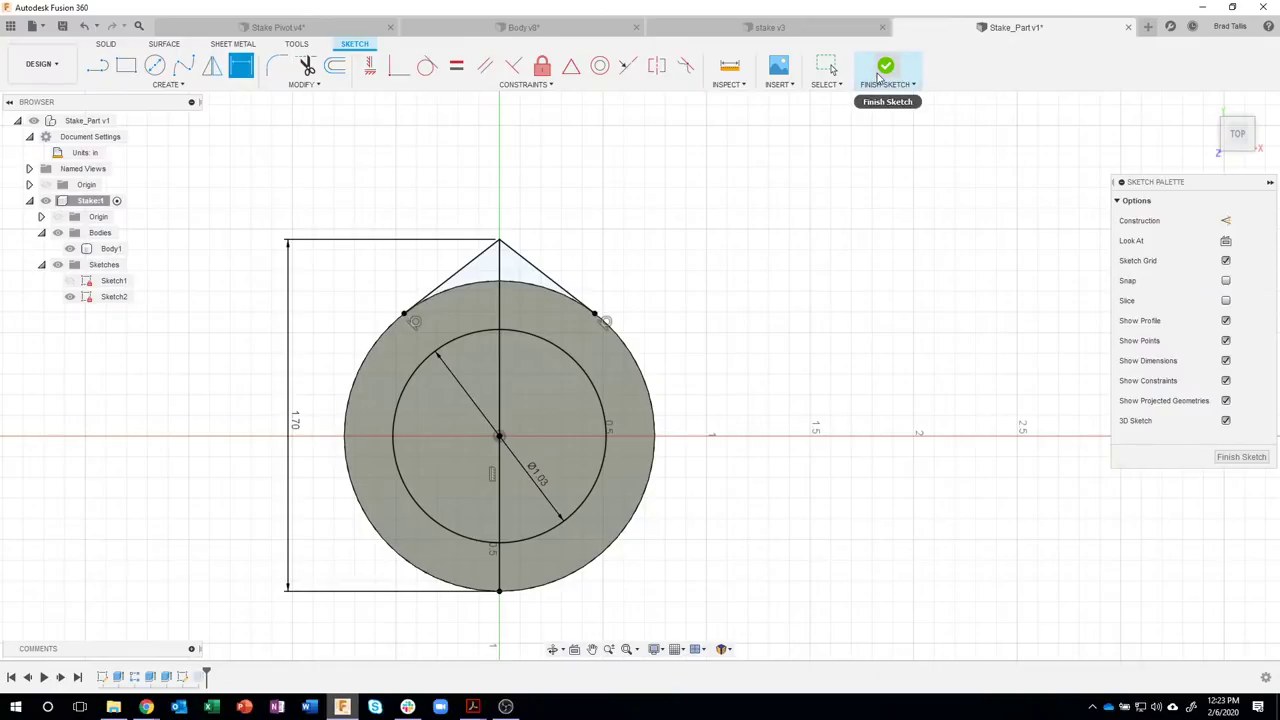
key("Escape")
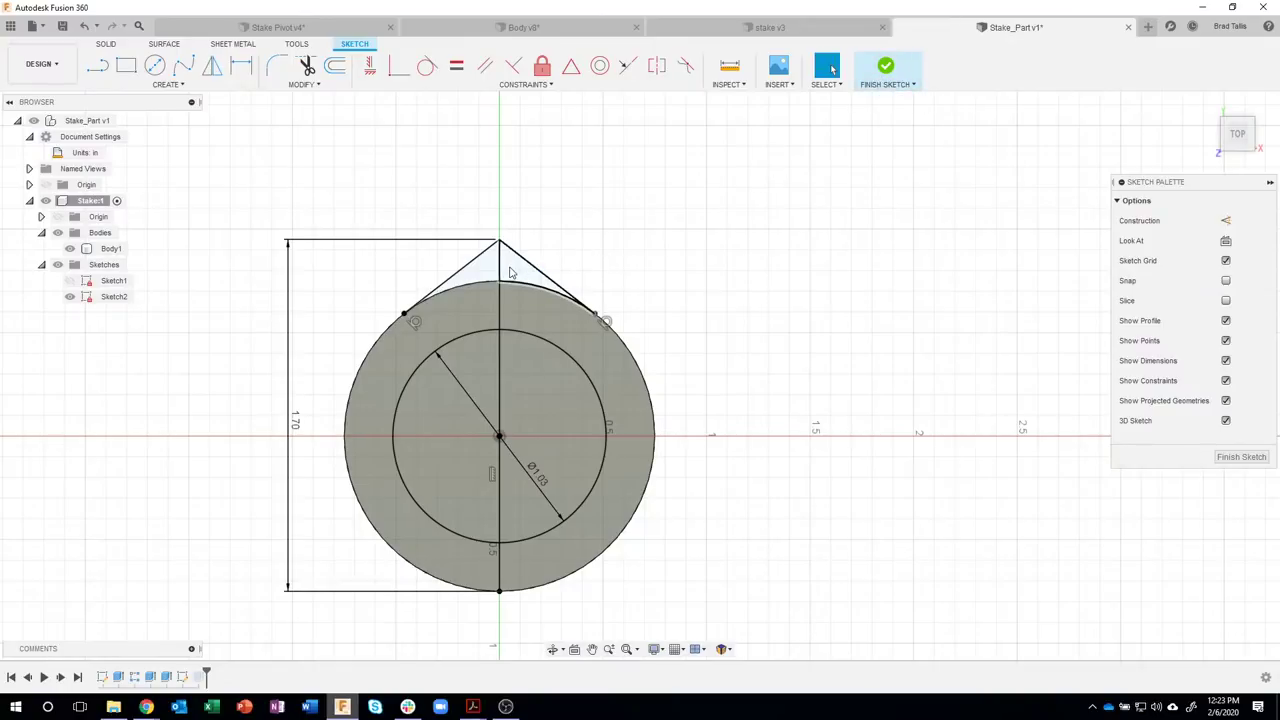
left_click(512, 262)
- Extrude the triangular tip profile 0.20 in downward, joined to the top disk
right_click(488, 276)
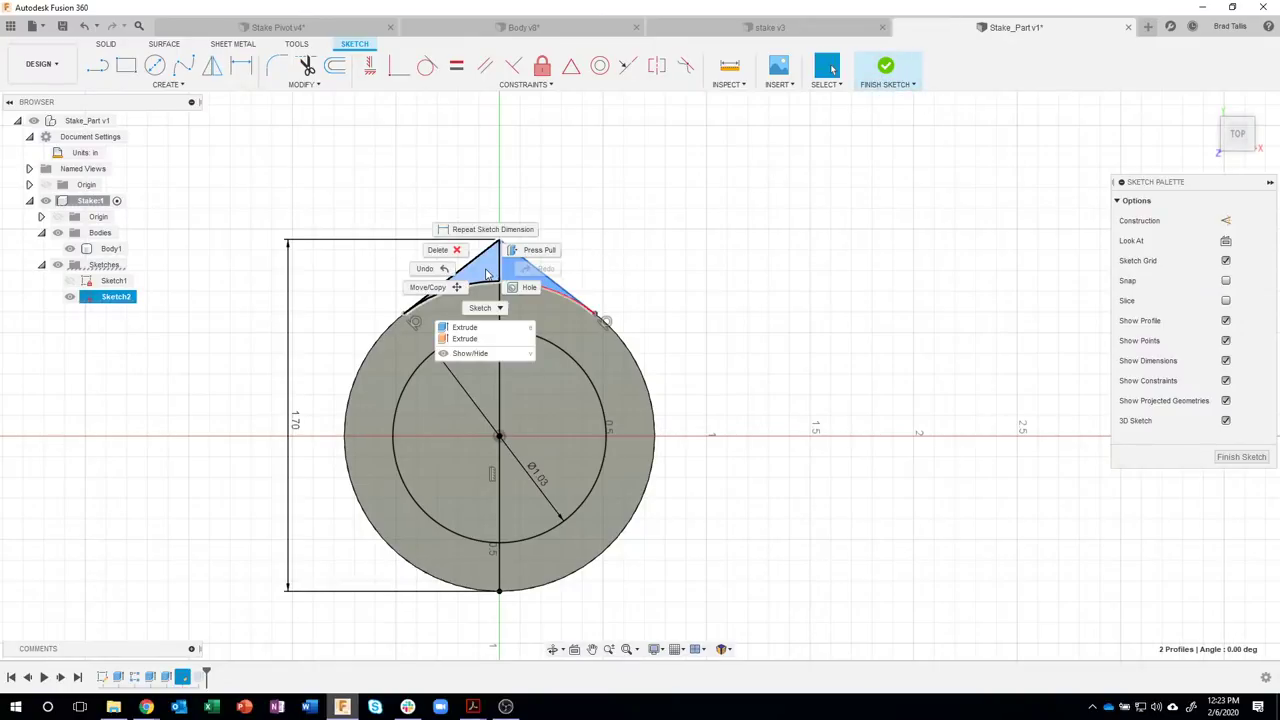
left_click(493, 333)
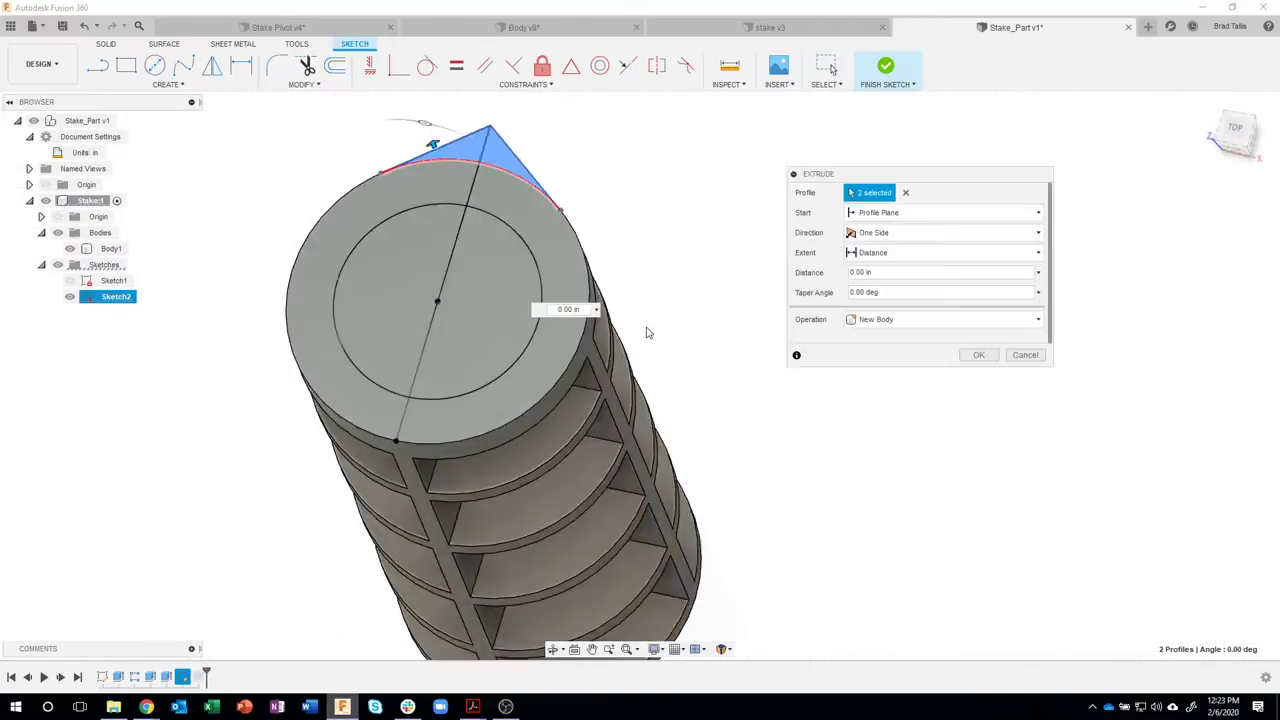
middle_click_drag(566, 230, 611, 190, "shift")
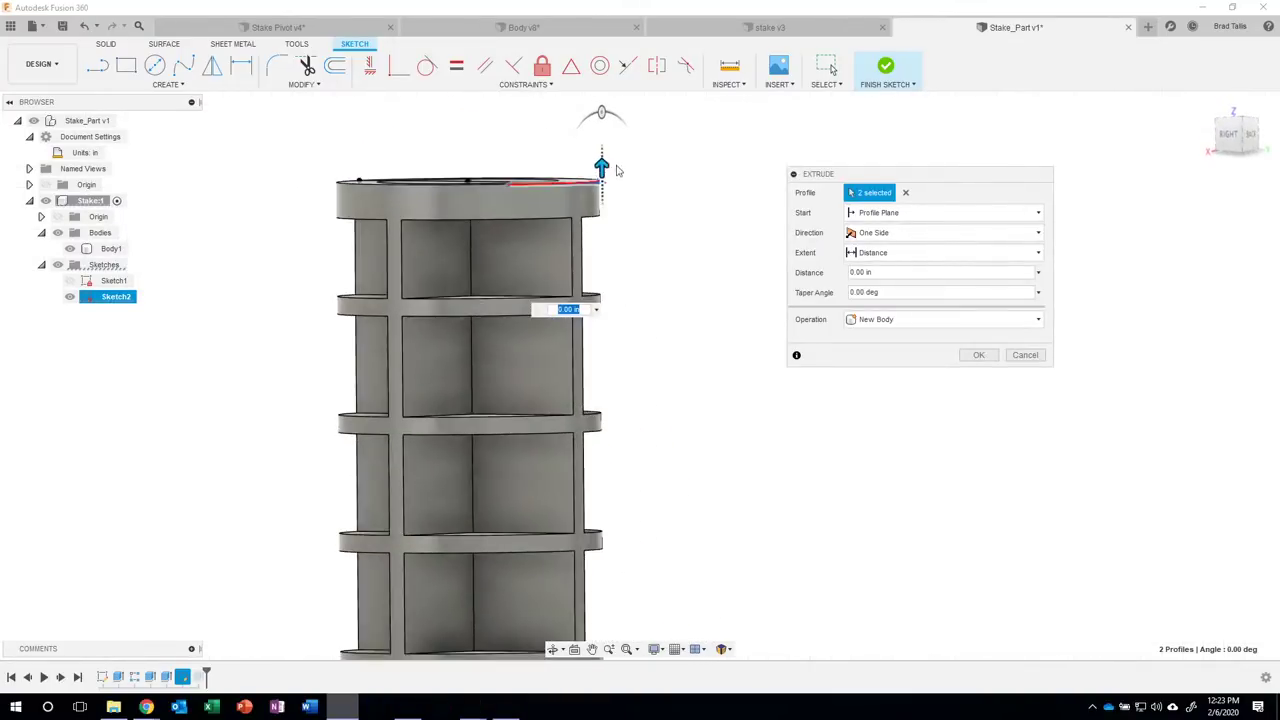
left_click_drag(612, 190, 610, 196)
middle_click_drag(610, 196, 666, 251, "shift")
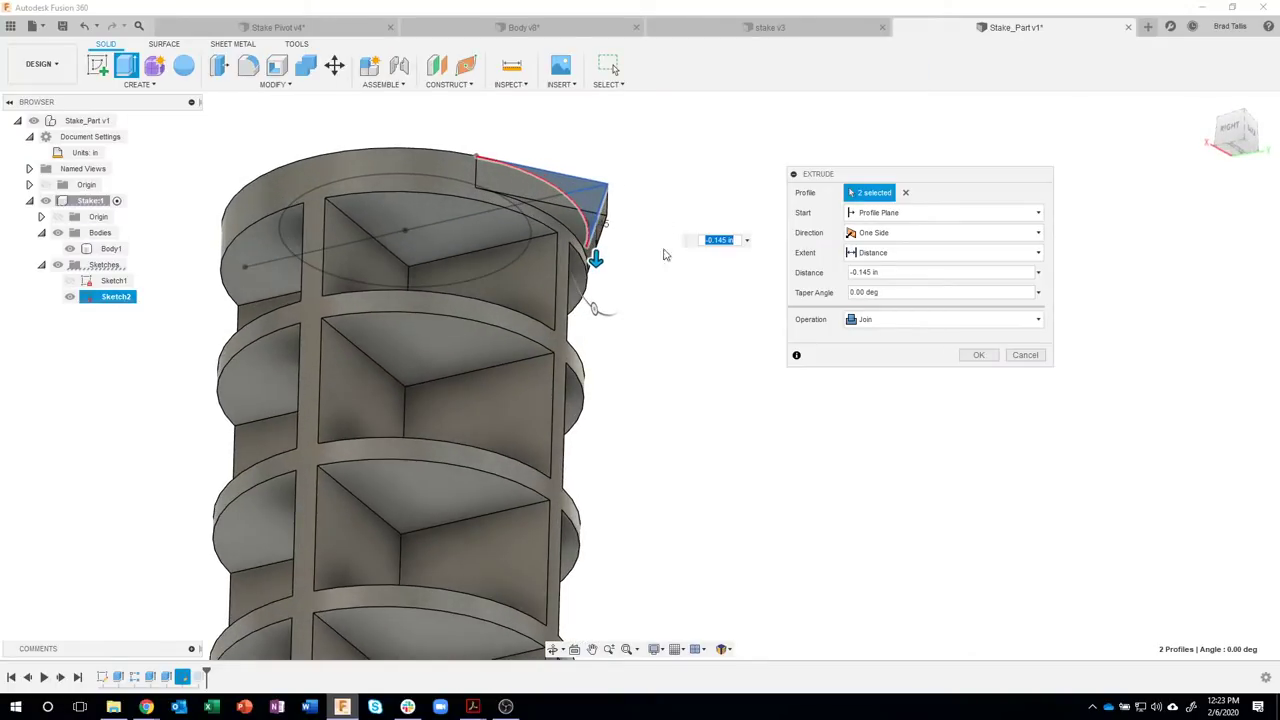
left_click(536, 238)
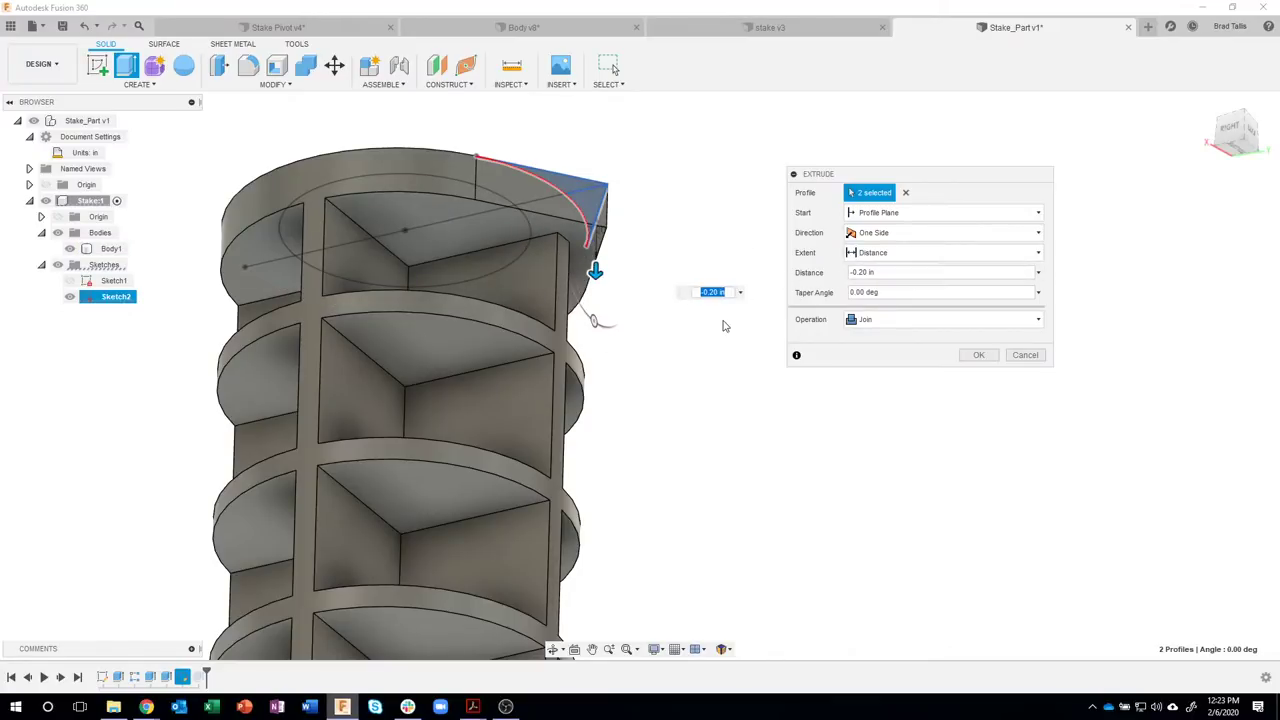
middle_click_drag(723, 323, 534, 323, "shift")
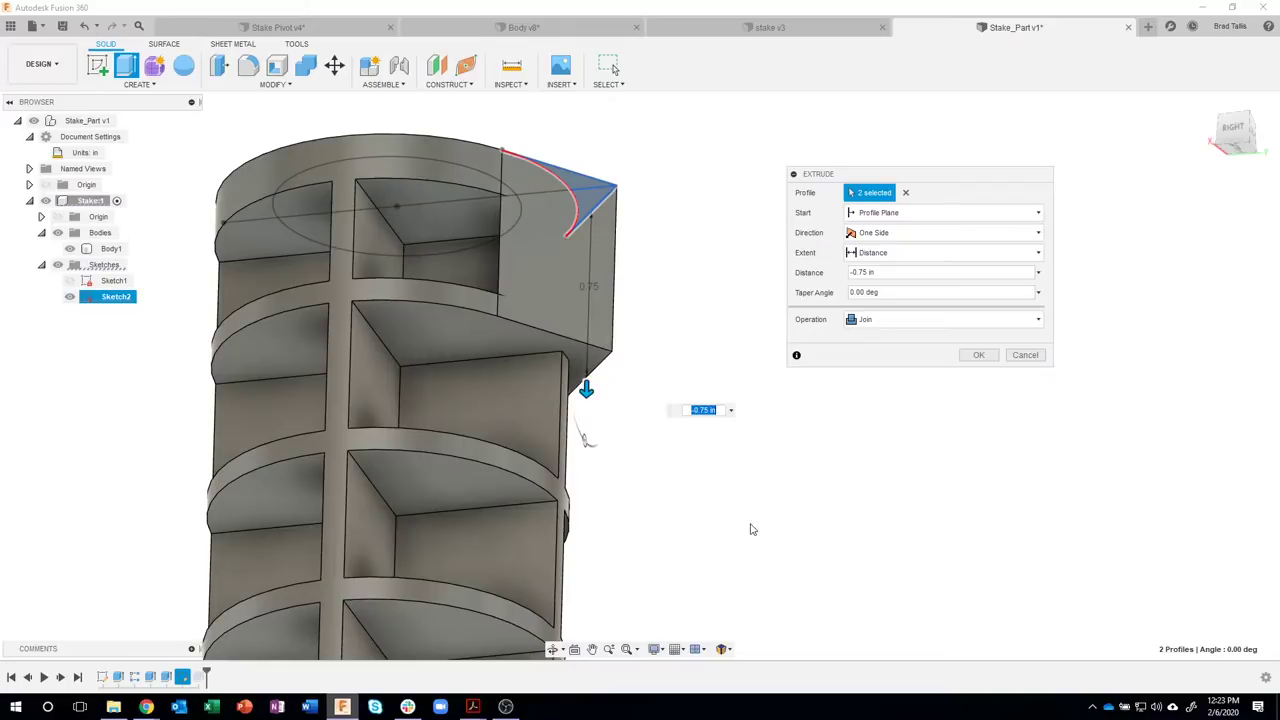
left_click(477, 220)
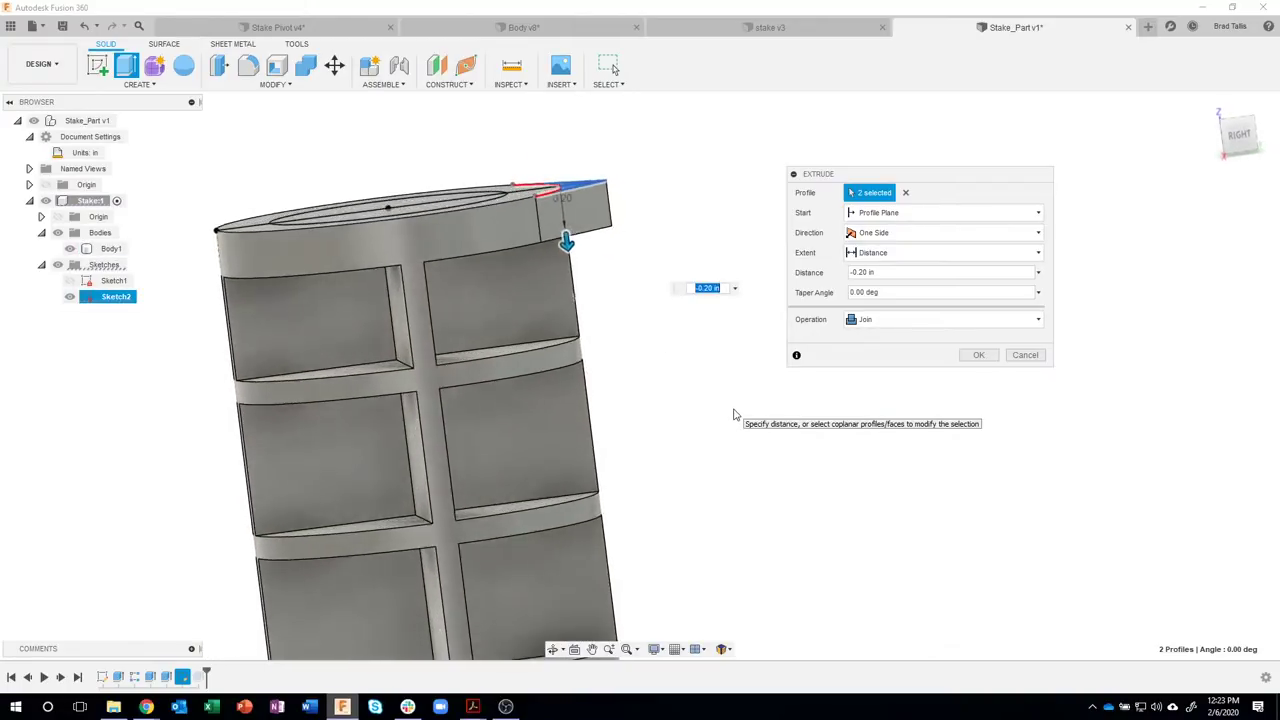
left_click(978, 355)
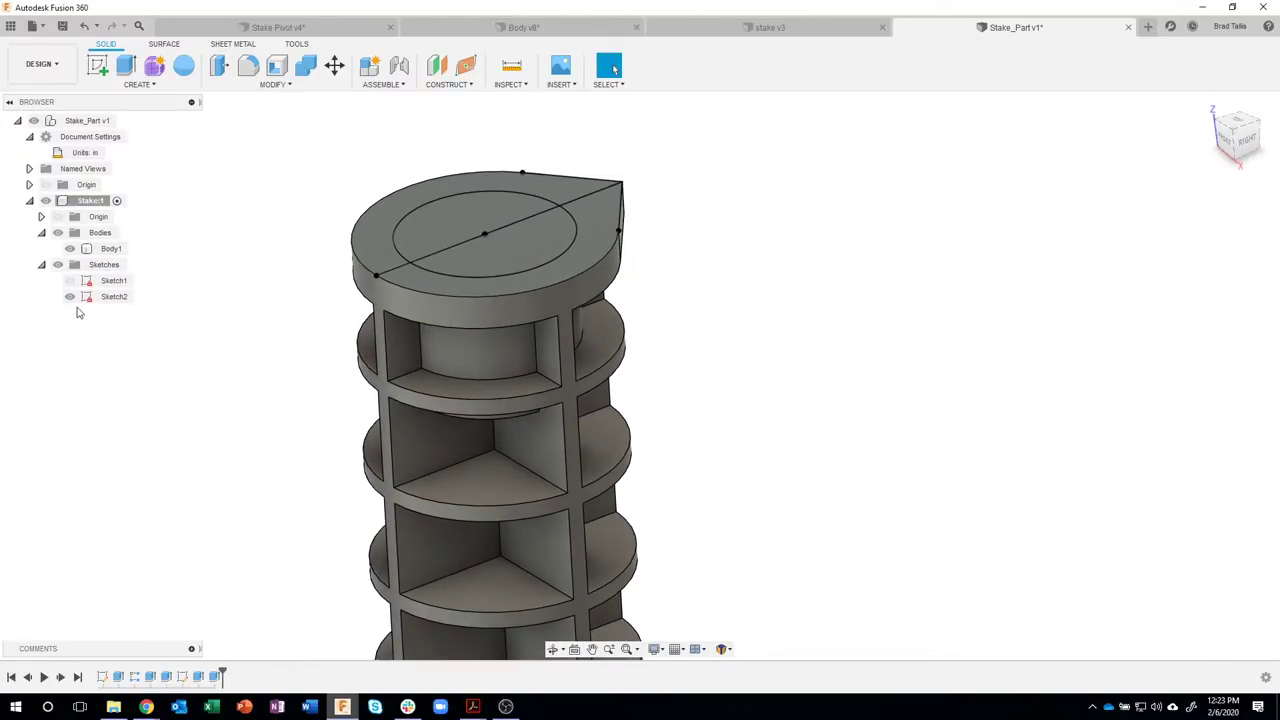
- Hide Sketch2 in the Browser so the teardrop head shows without sketch lines
left_click(72, 303)
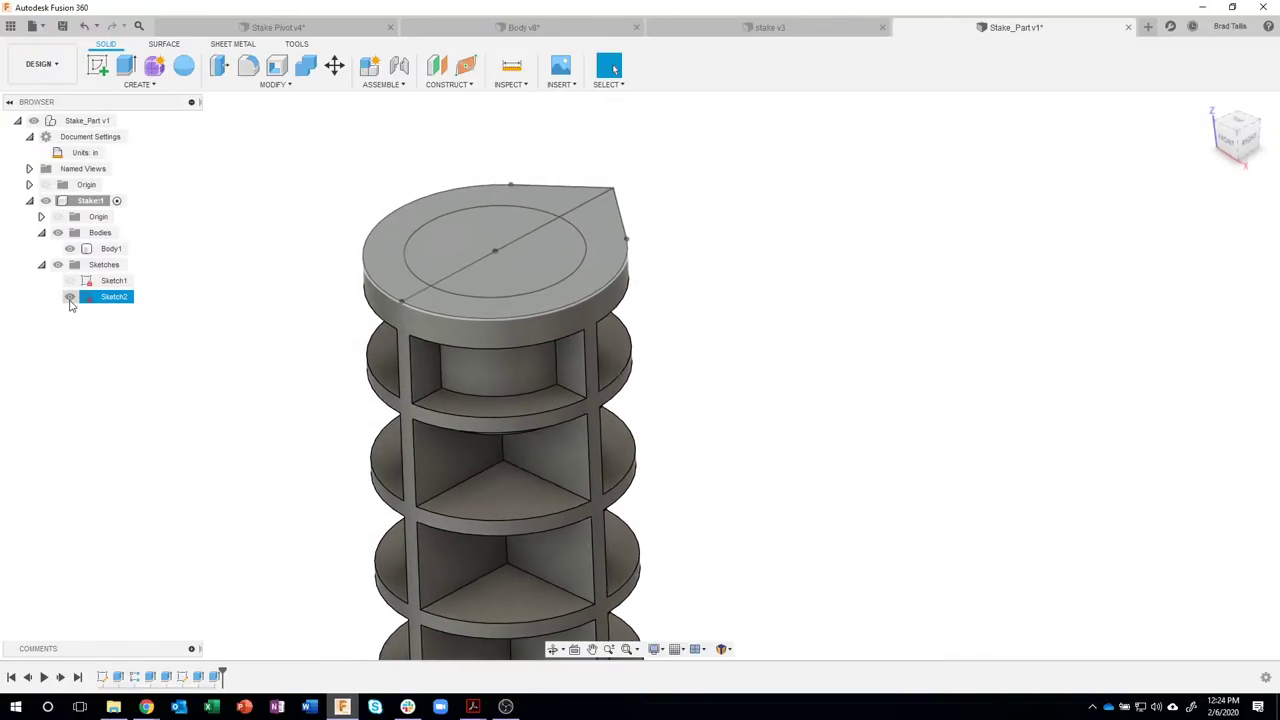
left_click(110, 326)
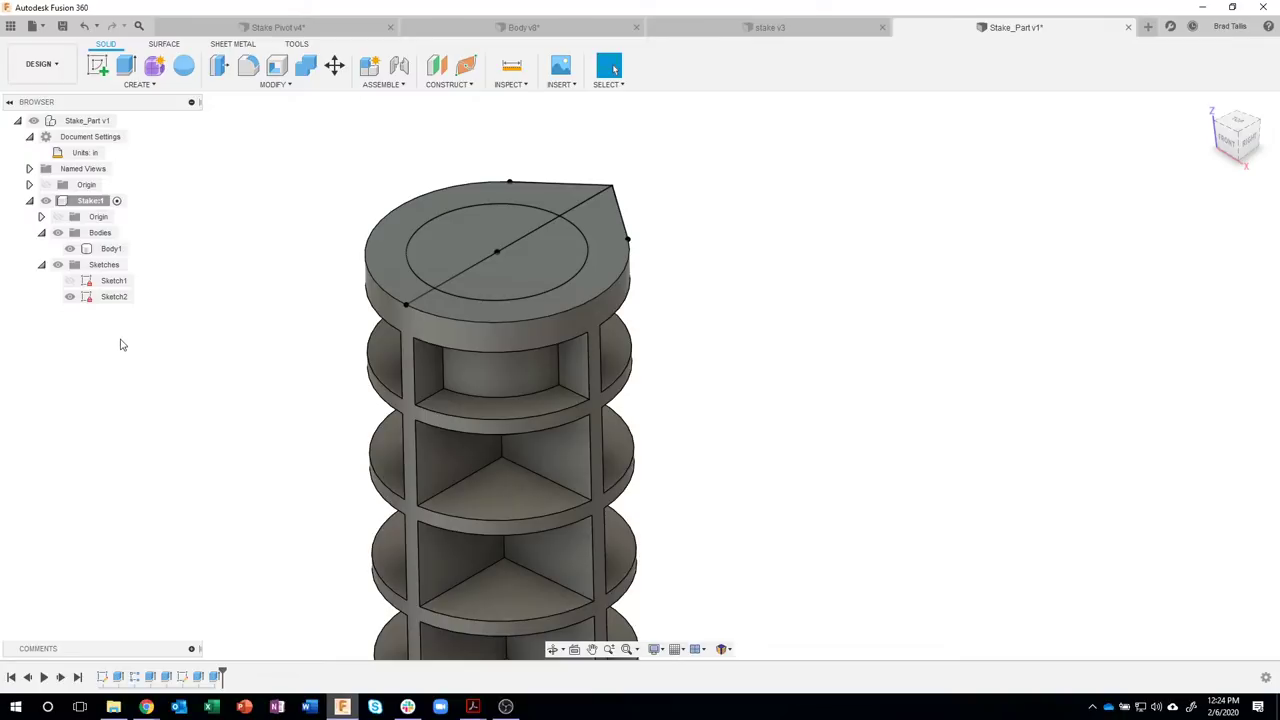
left_click(58, 265)
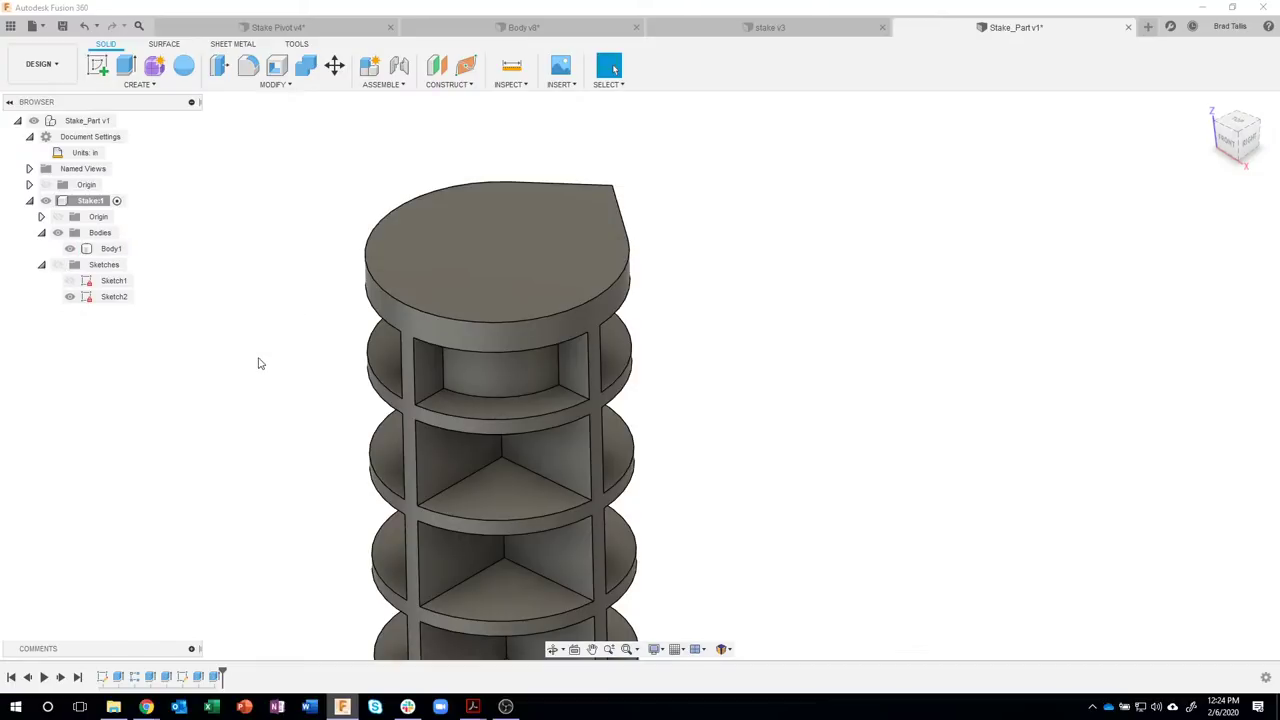
left_click(58, 265)
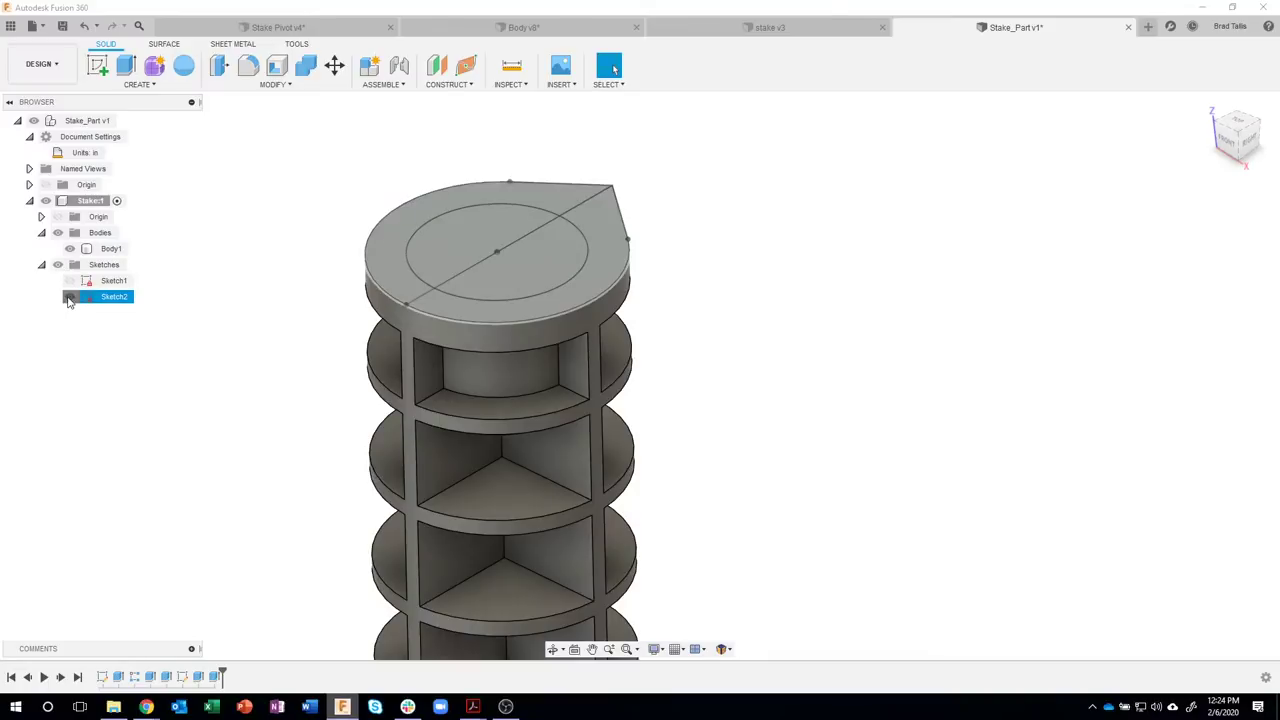
left_click(69, 297)
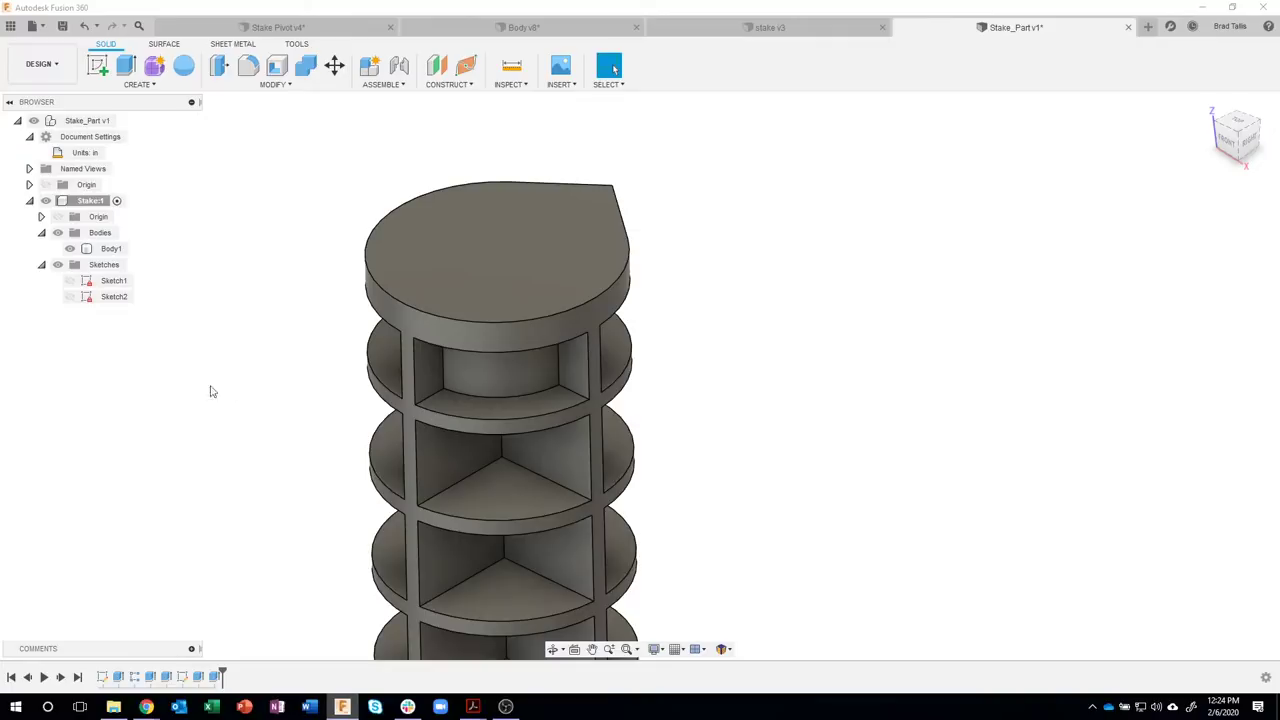
scroll(690, 460, "down", 5)
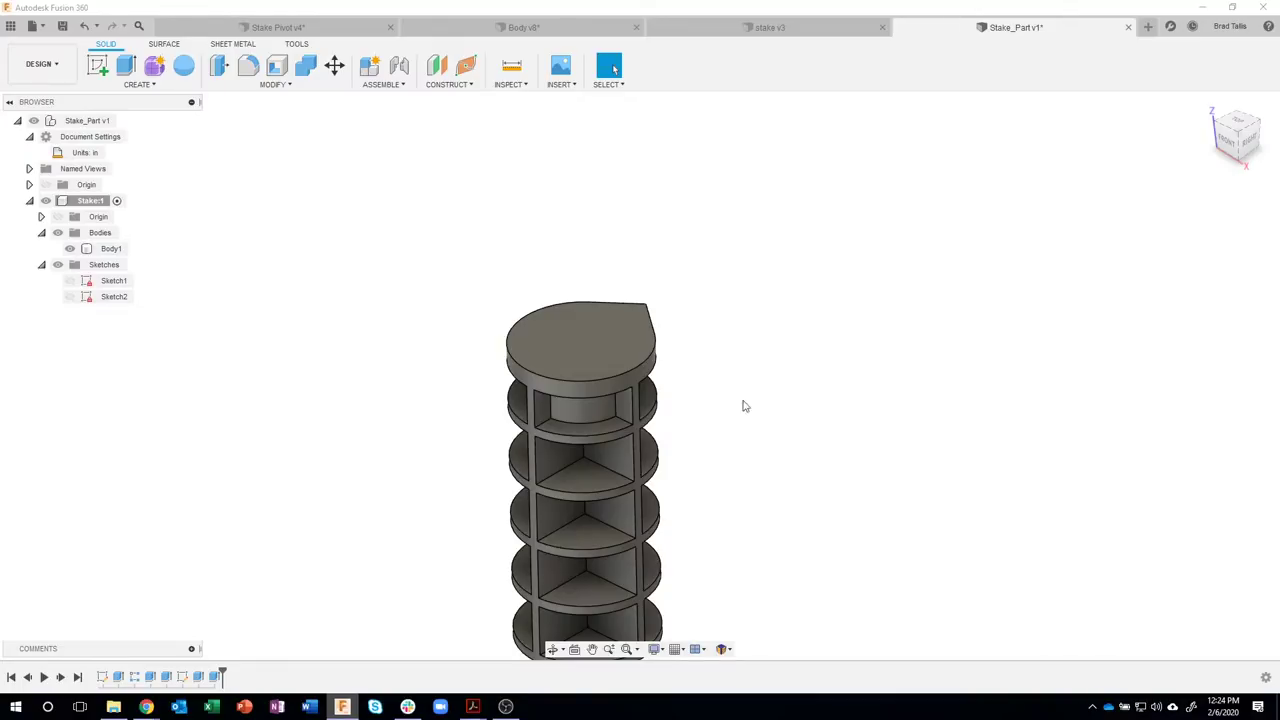
left_click(177, 92)
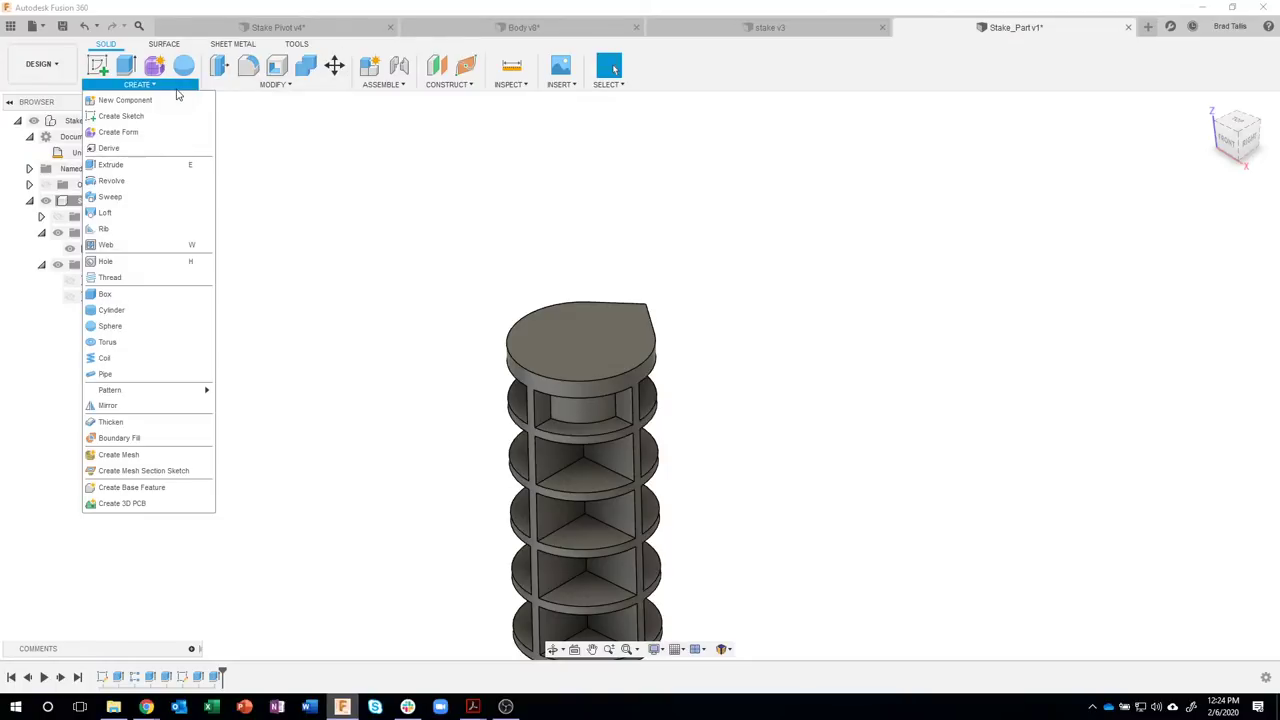
- Place a simple Hole on the stake's top face, previewing 0.80 in deep
left_click(140, 265)
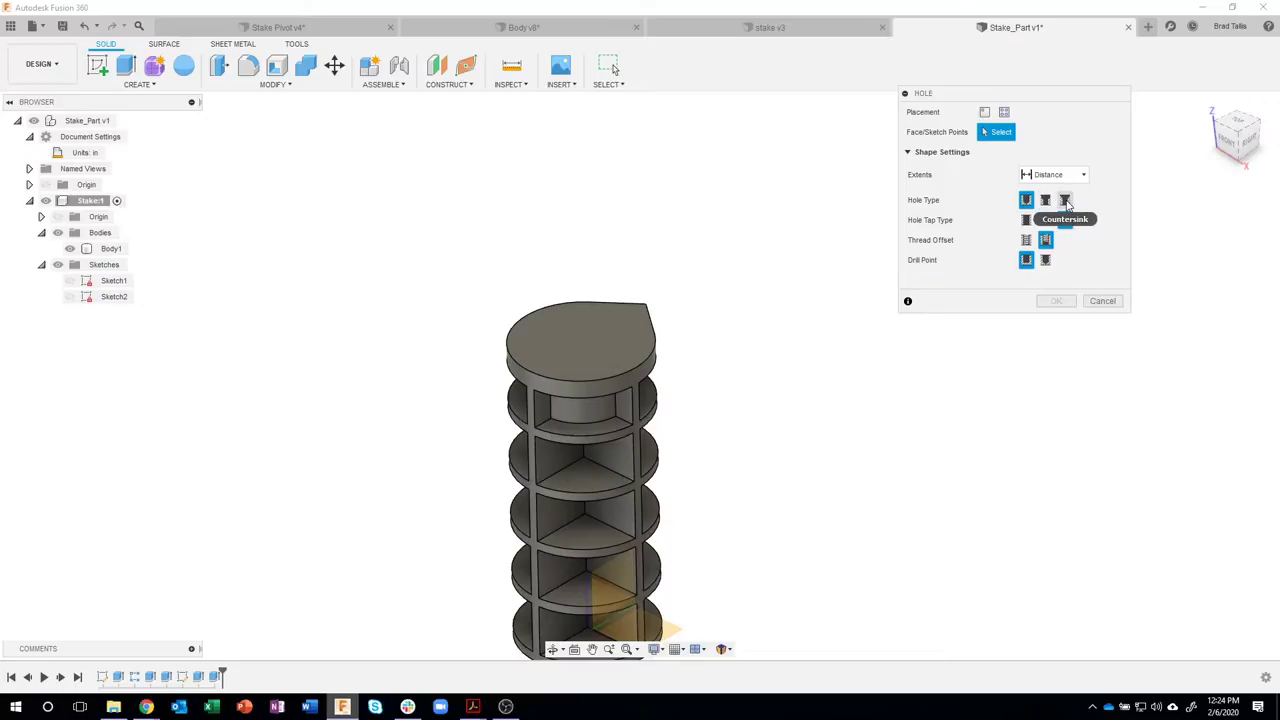
left_click(1029, 223)
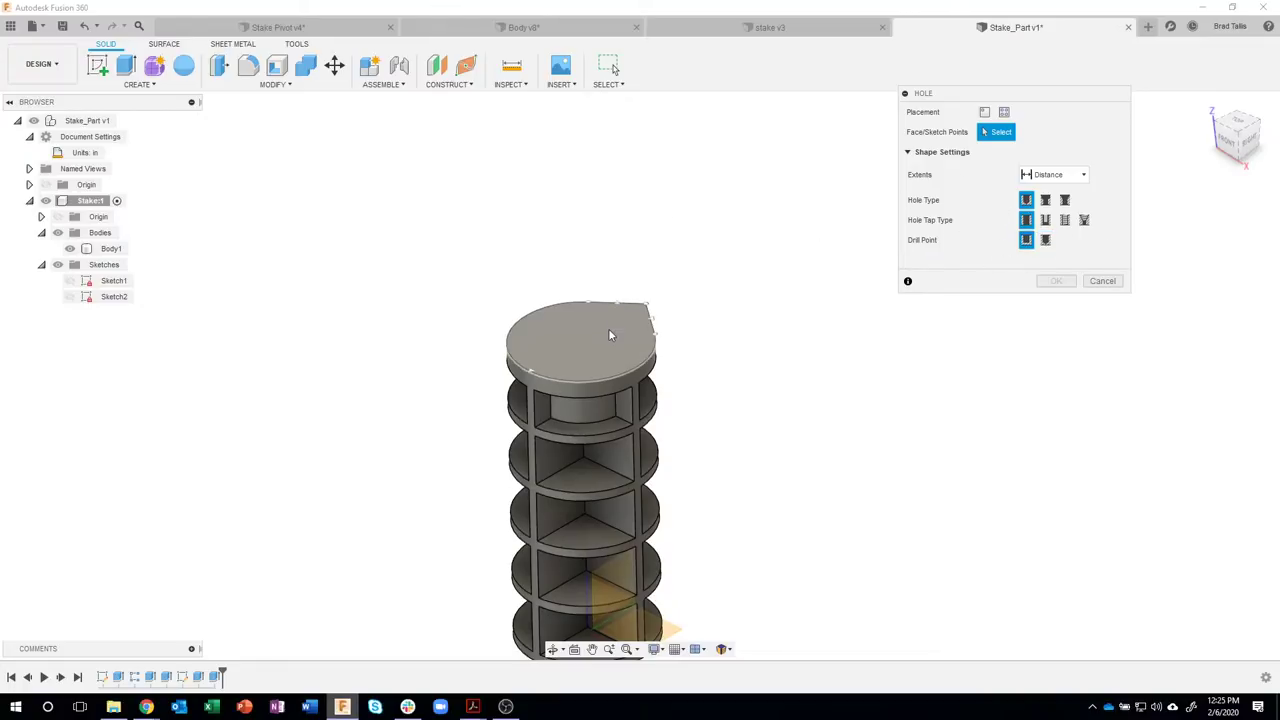
middle_click_drag(608, 328, 593, 365, "shift")
left_click(592, 365)
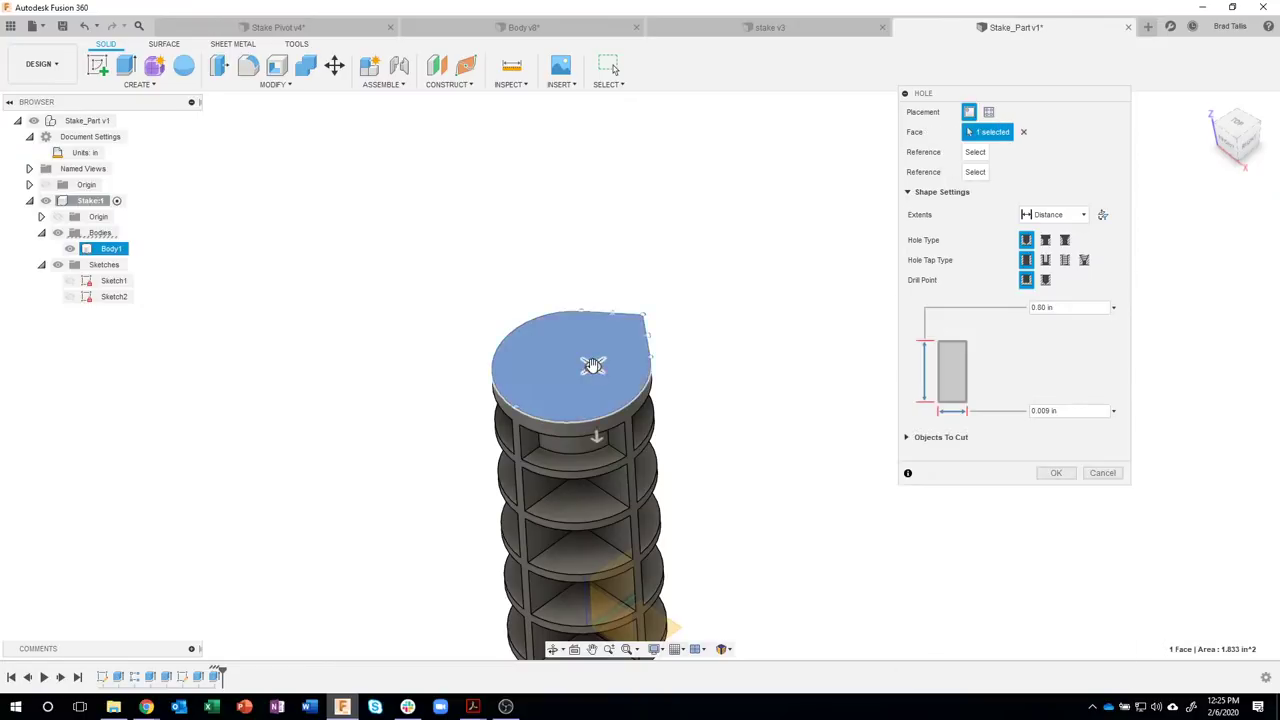
middle_click_drag(642, 318, 772, 273, "shift")
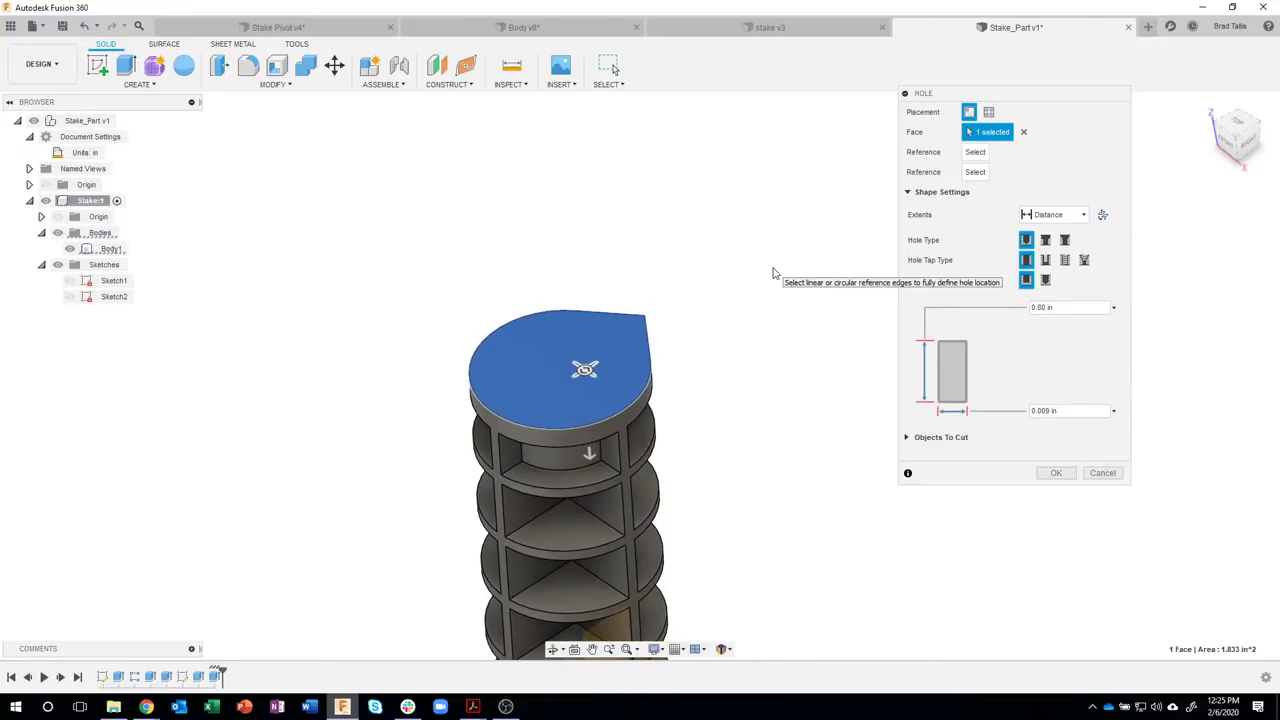
scroll(663, 314, "up", 5)
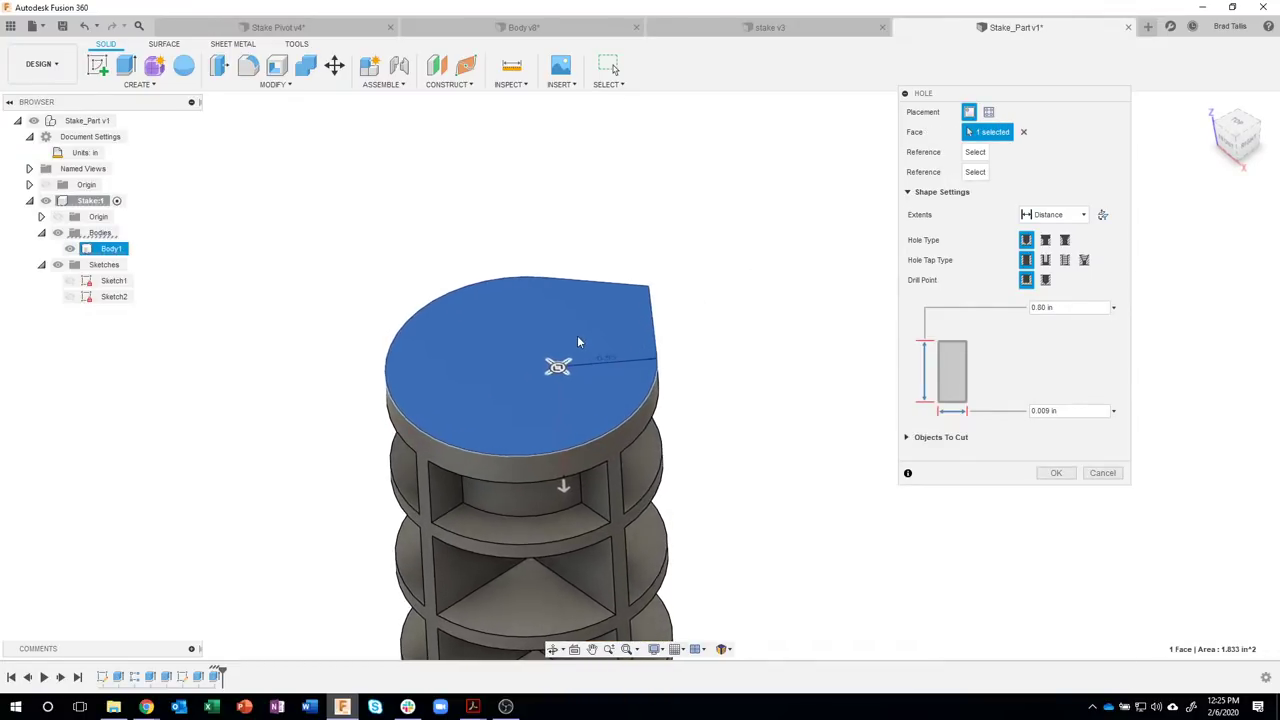
left_click(1044, 410)
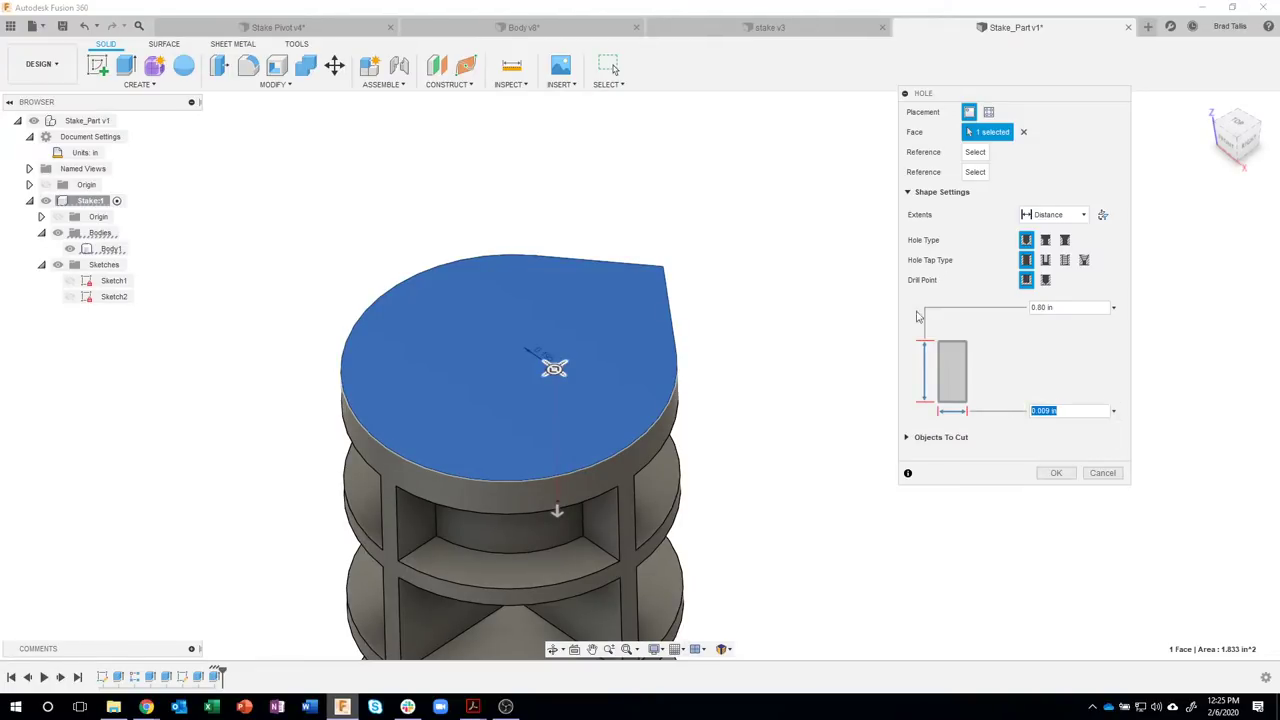
- Make the hole tapped: ANSI Unified, size 0.75 in, cosmetic threads, designation 3/4-12 UN
left_click(1064, 261)
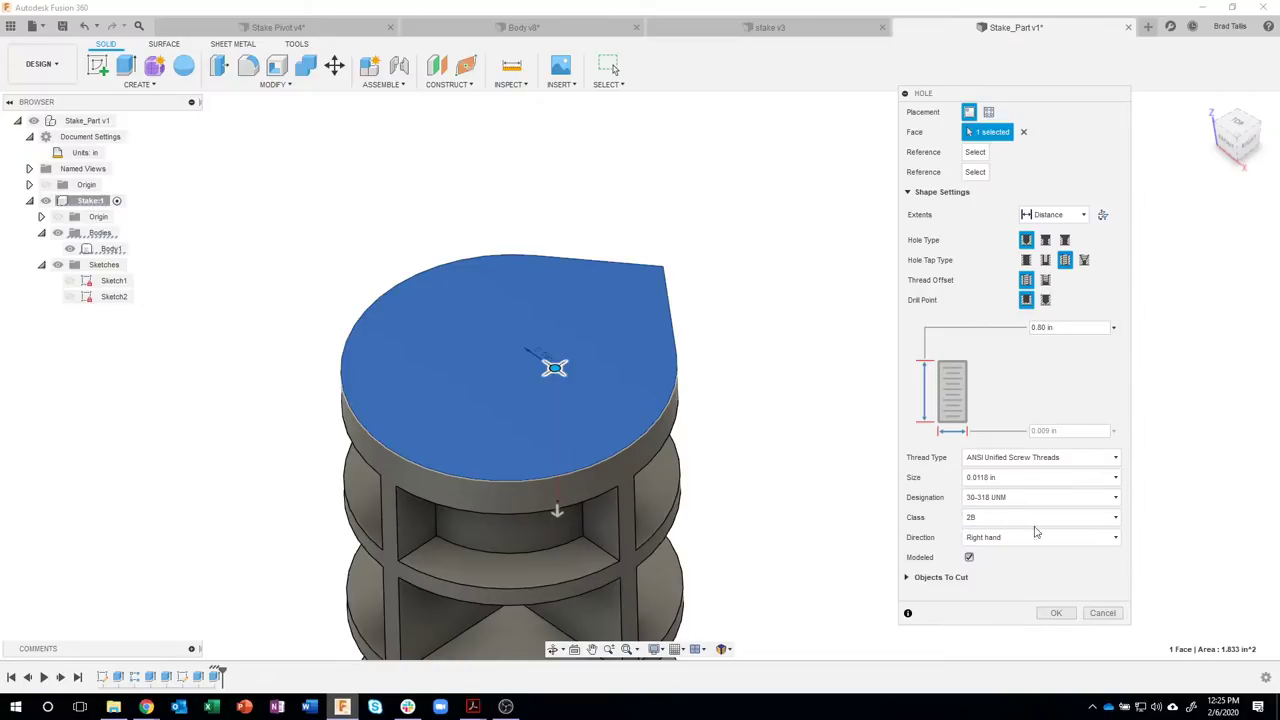
left_click(1058, 458)
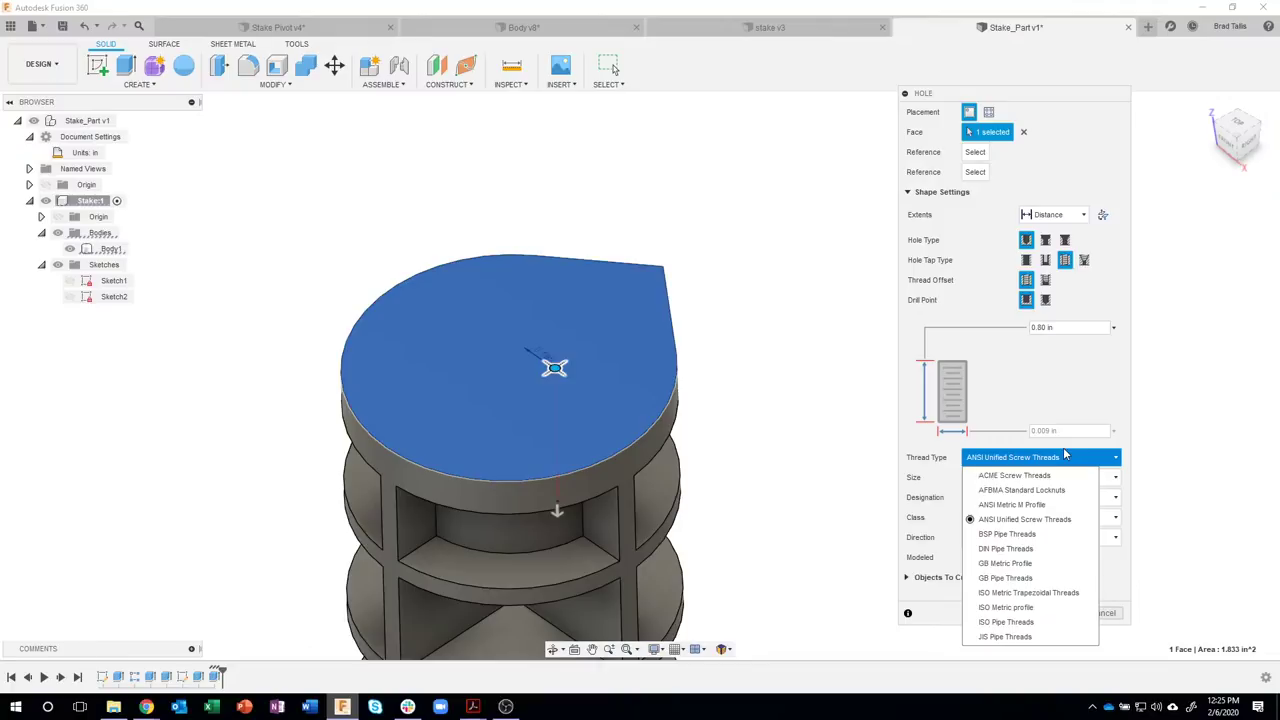
left_click(1036, 460)
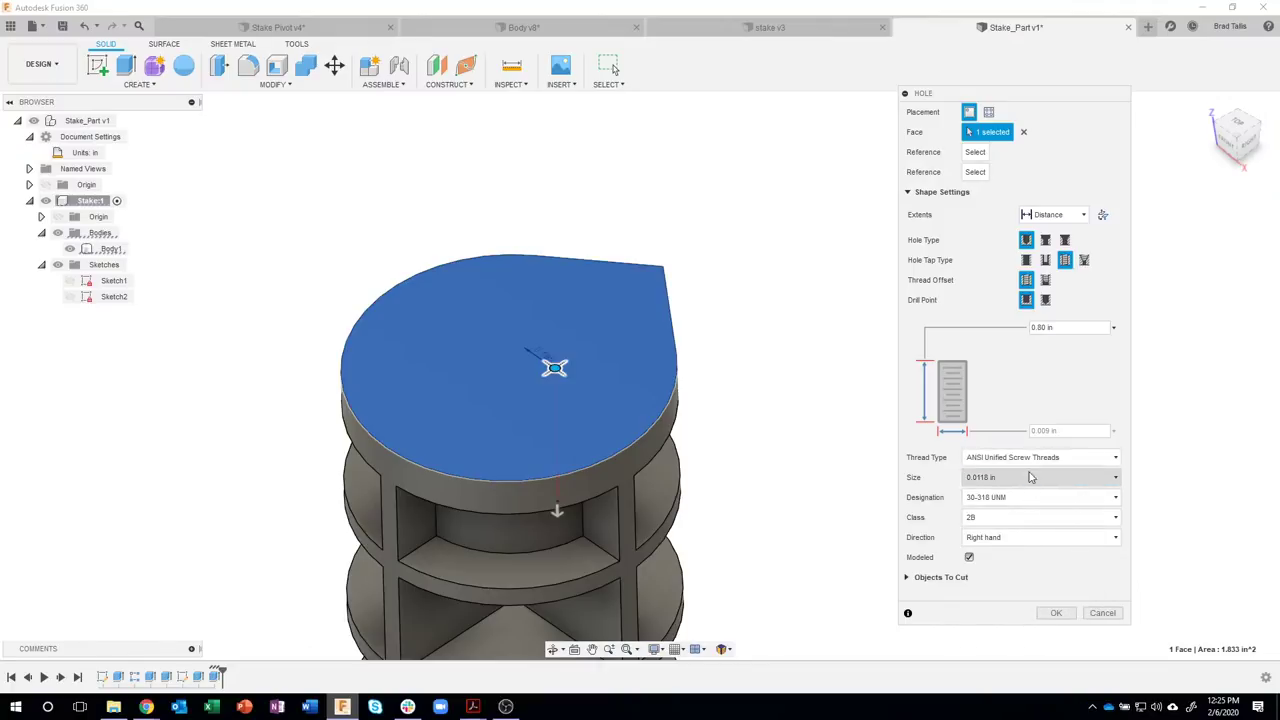
left_click(1010, 498)
left_click(1020, 481)
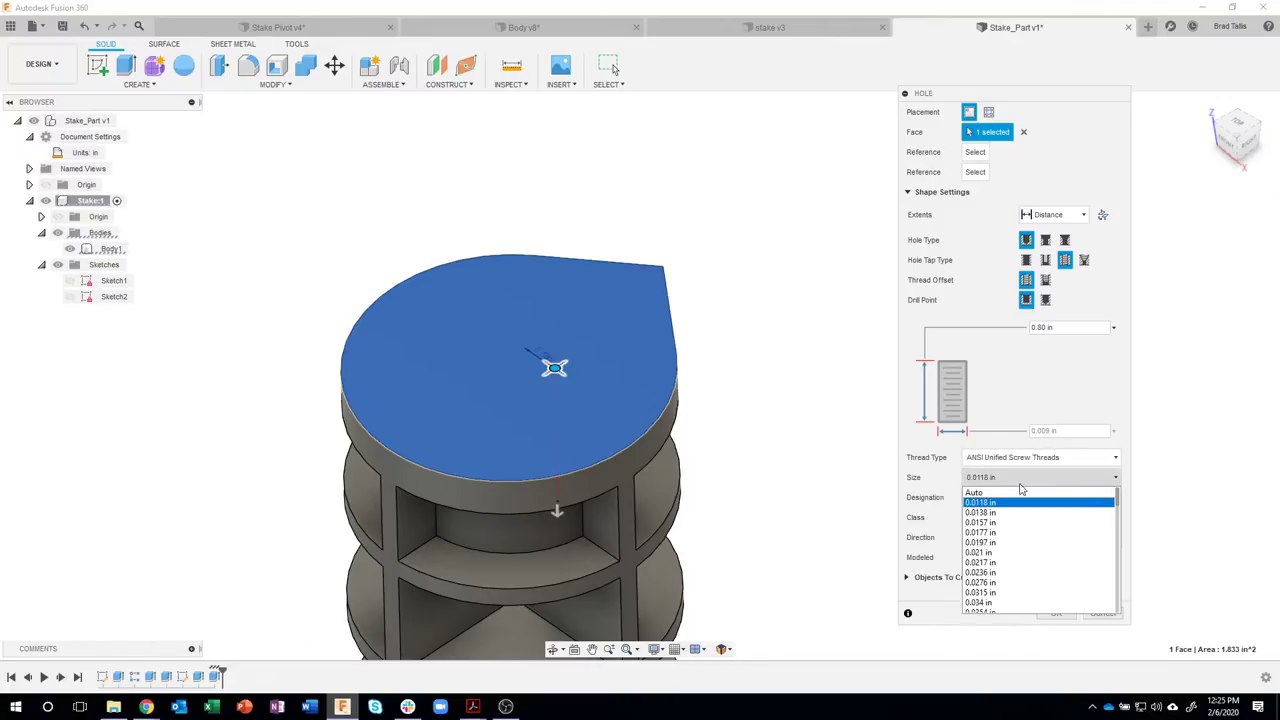
scroll(1015, 555, "down", 10)
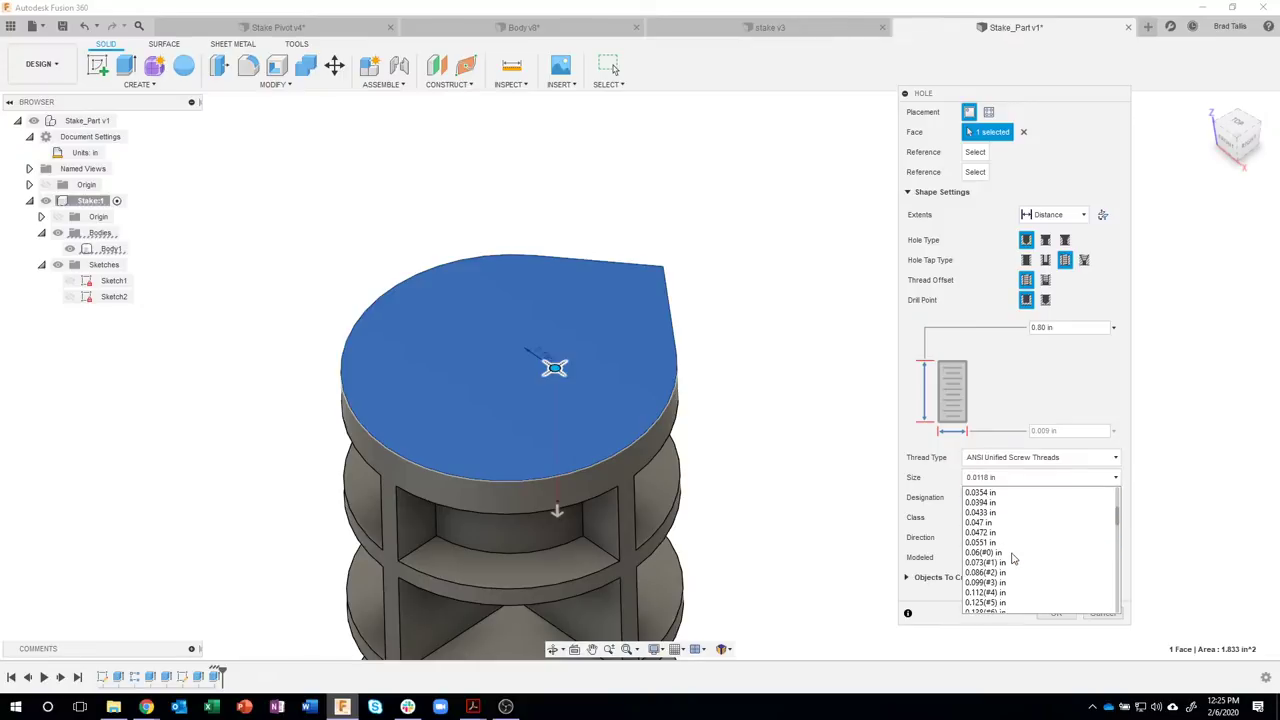
scroll(1013, 558, "down", 3)
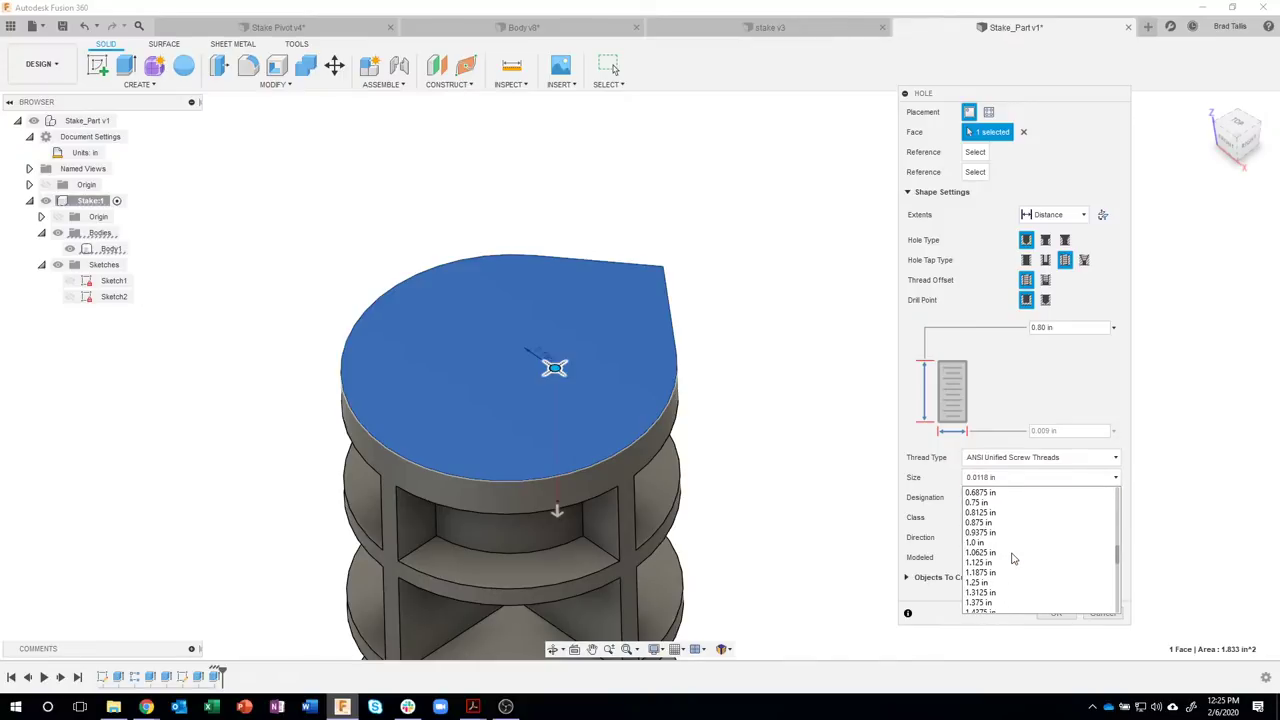
scroll(1012, 560, "up", 1)
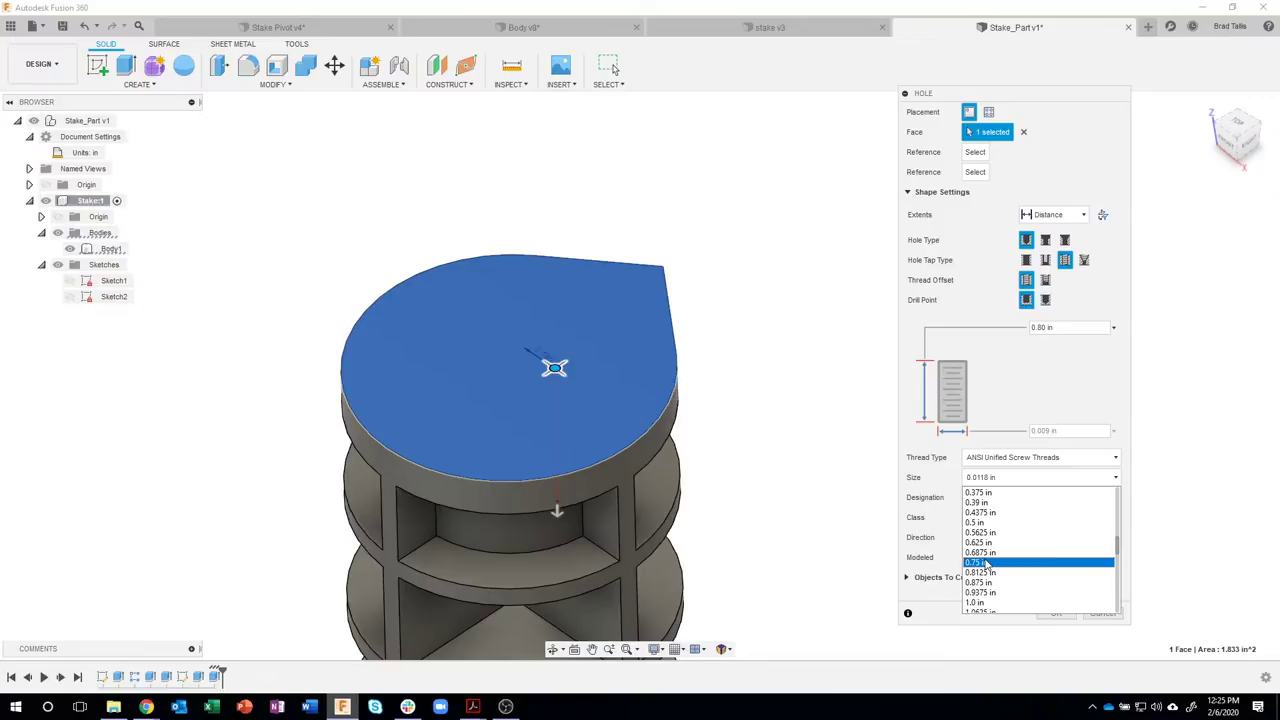
left_click(984, 563)
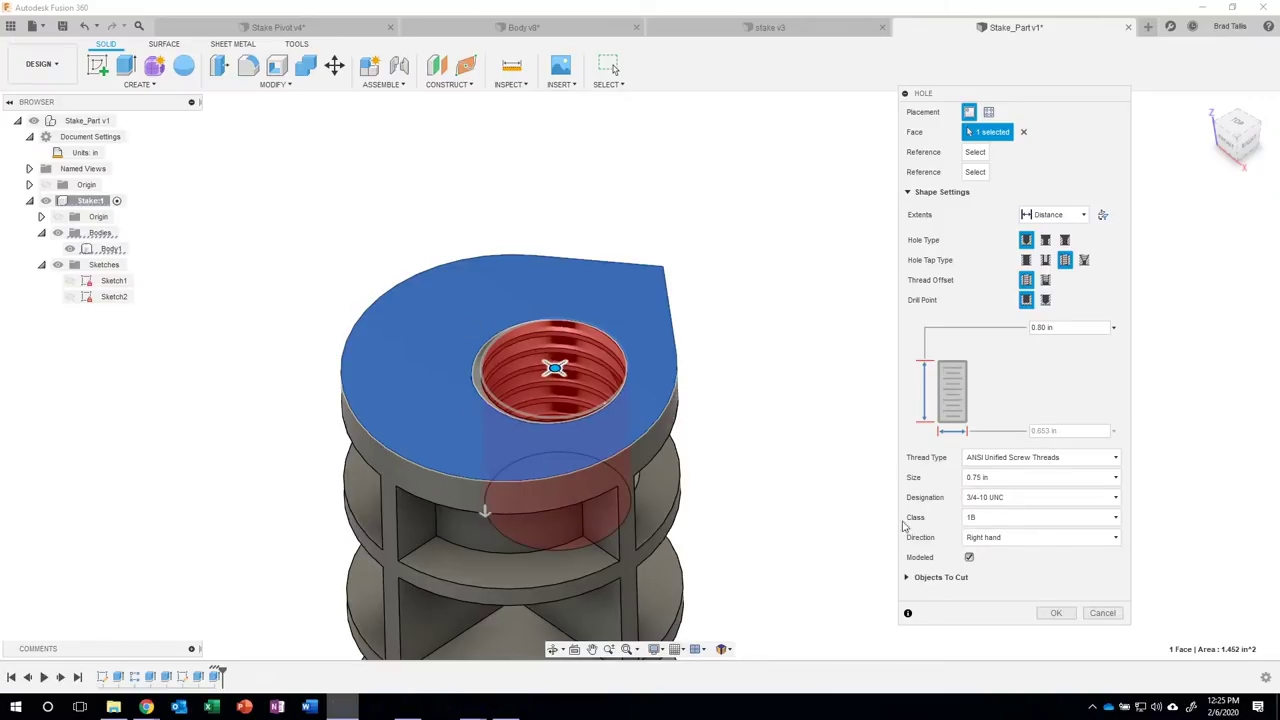
left_click(969, 557)
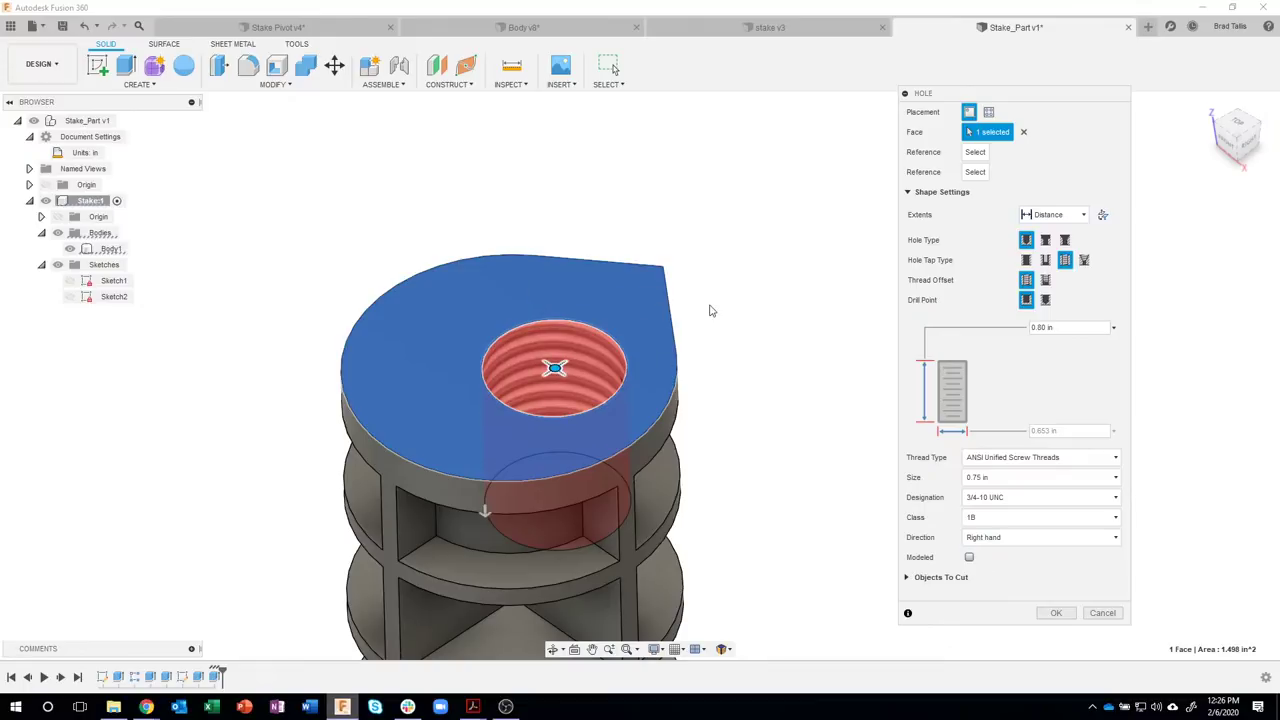
left_click(1005, 501)
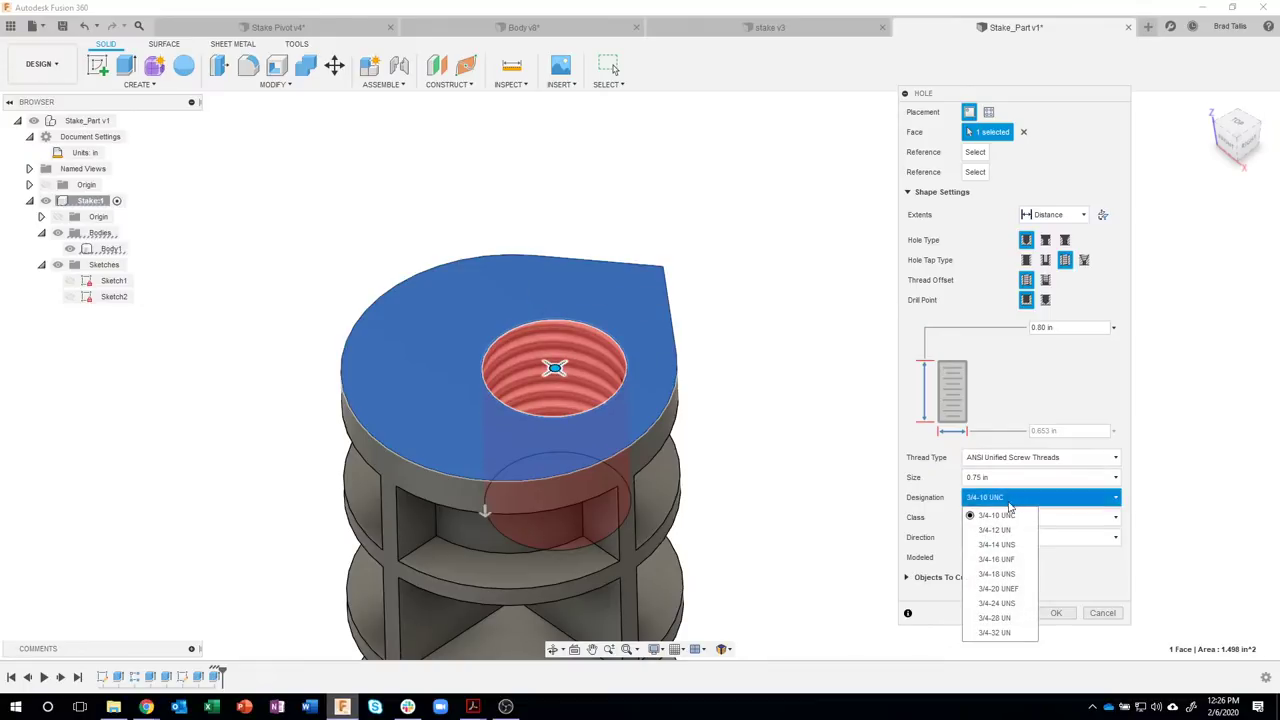
left_click(1000, 530)
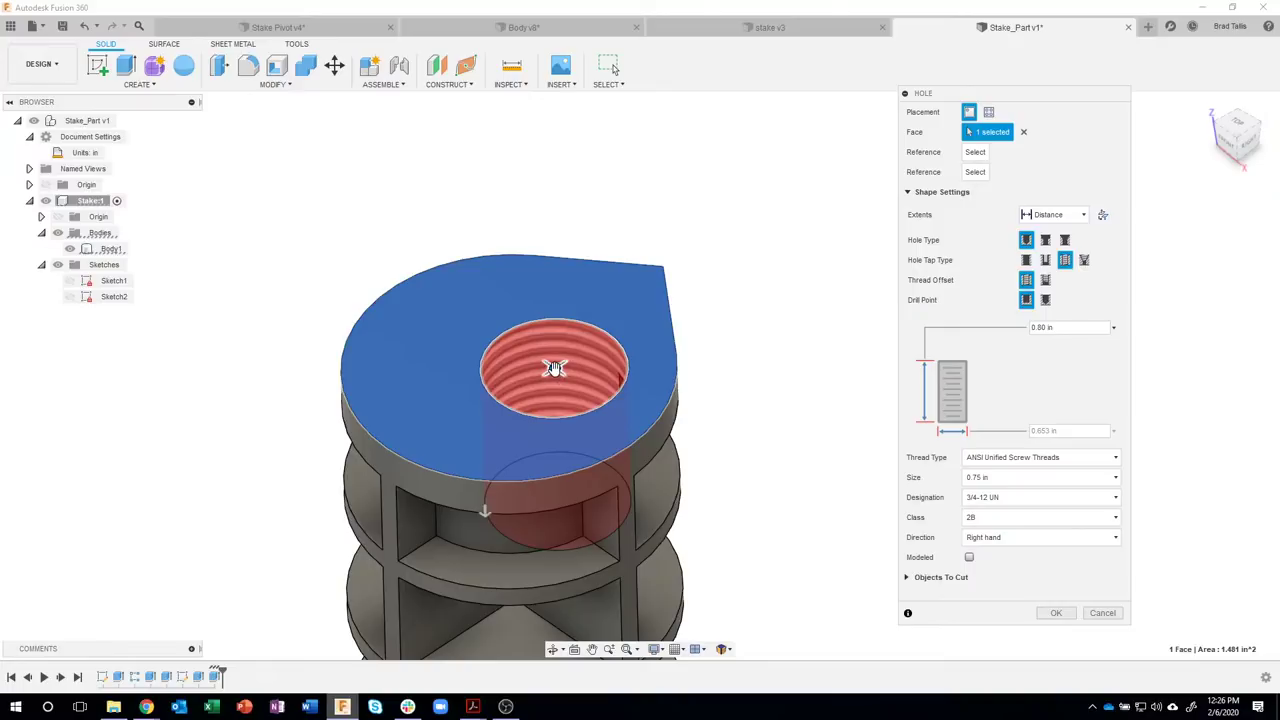
- Drag the hole centre to the middle of the top face and show the threads as modelled
left_click_drag(555, 370, 591, 317)
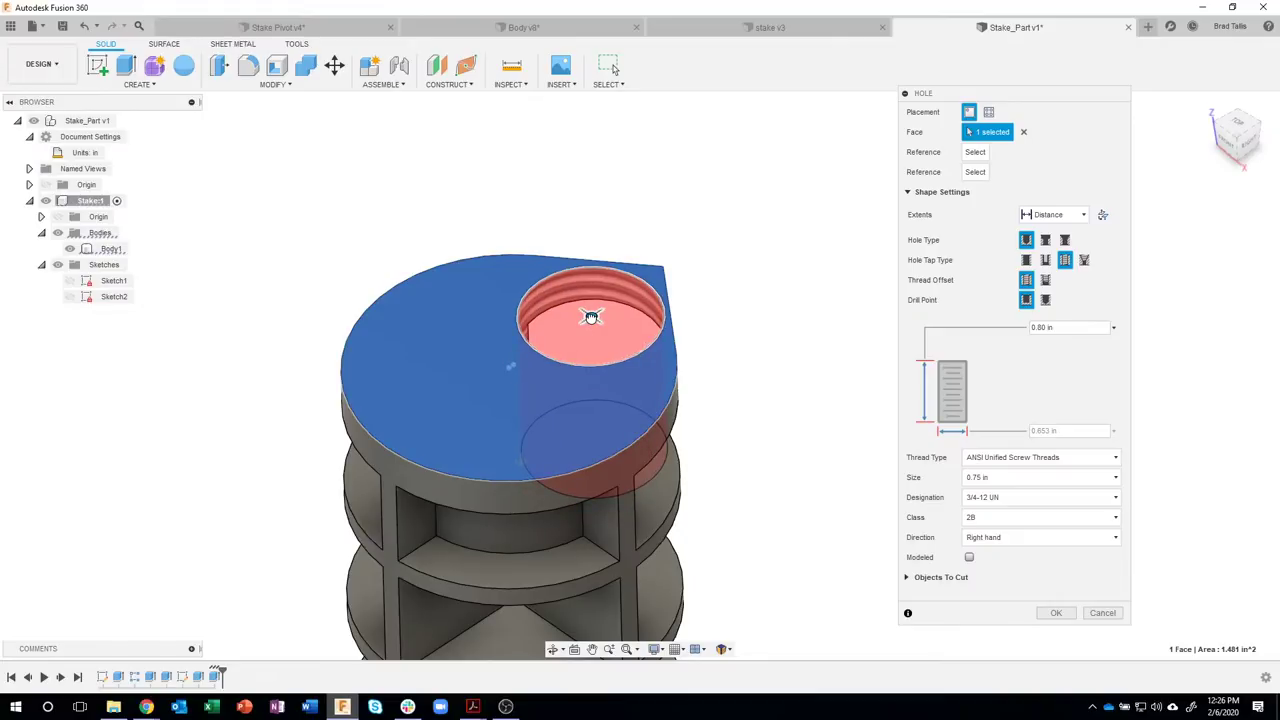
left_click_drag(591, 317, 509, 367)
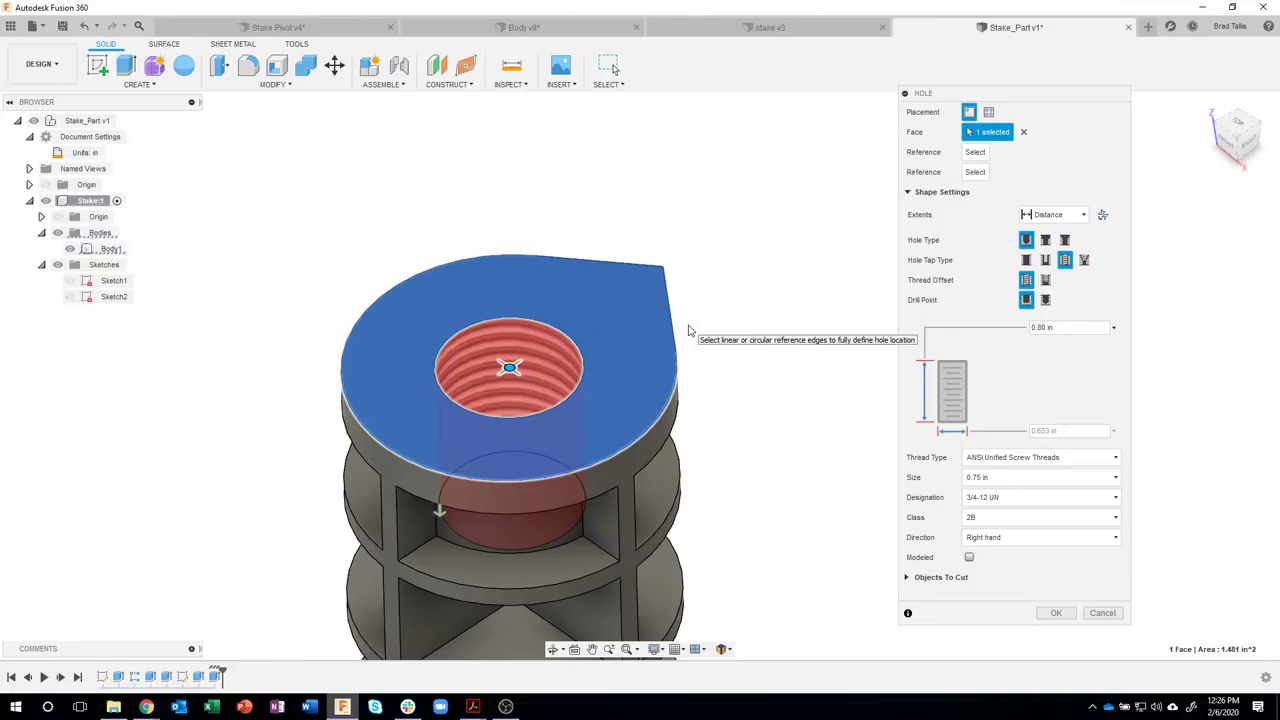
middle_click_drag(688, 330, 565, 276, "shift")
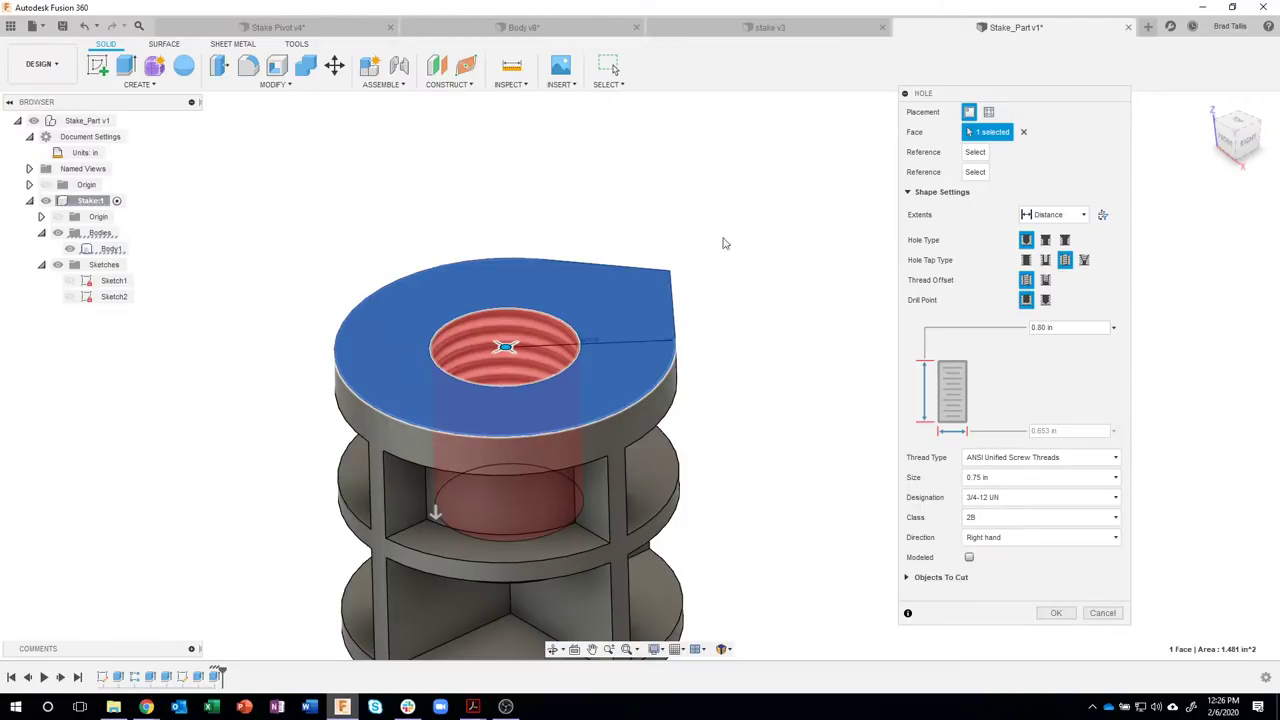
left_click(969, 558)
middle_click_drag(850, 500, 803, 266, "shift")
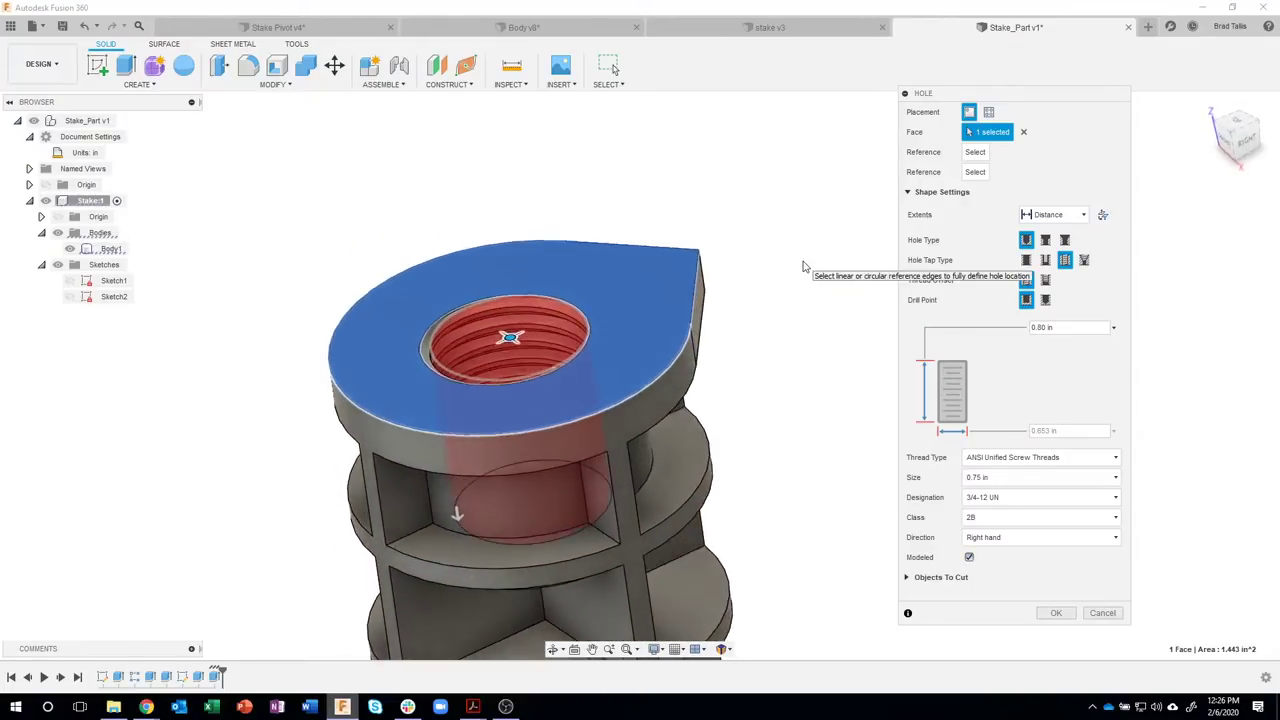
scroll(803, 266, "up", 2)
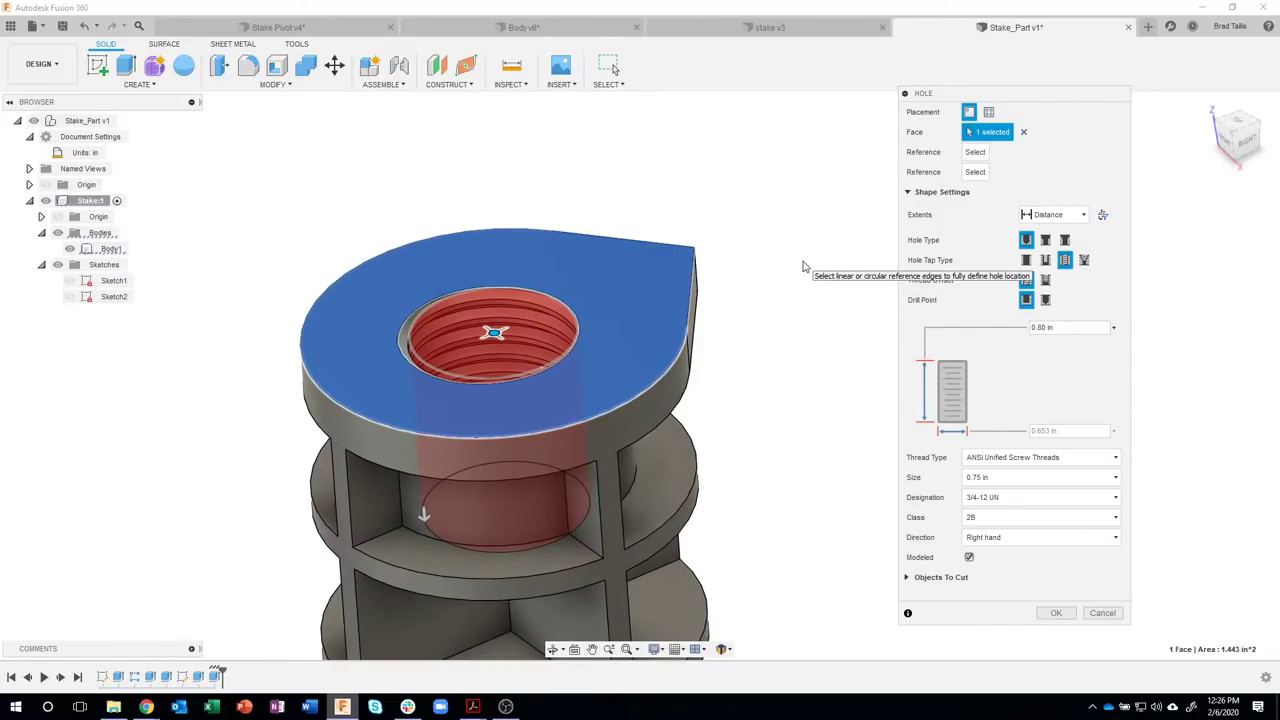
left_click(970, 562)
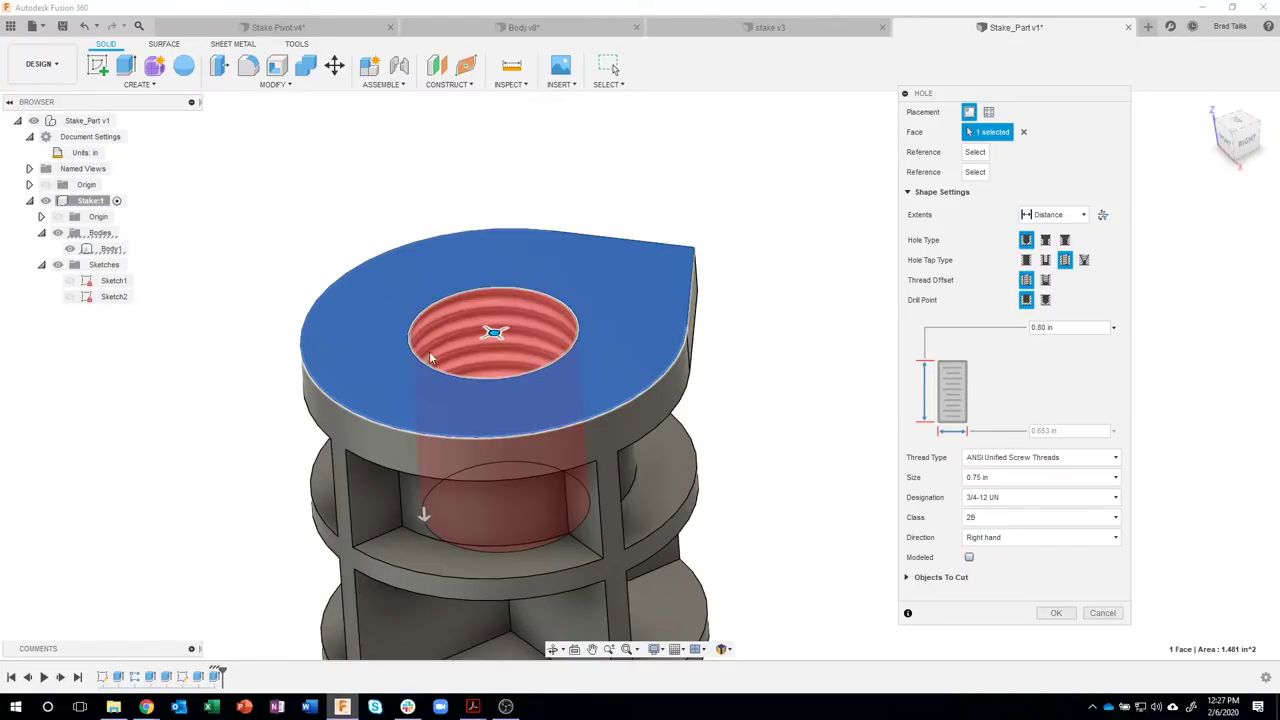
left_click(970, 558)
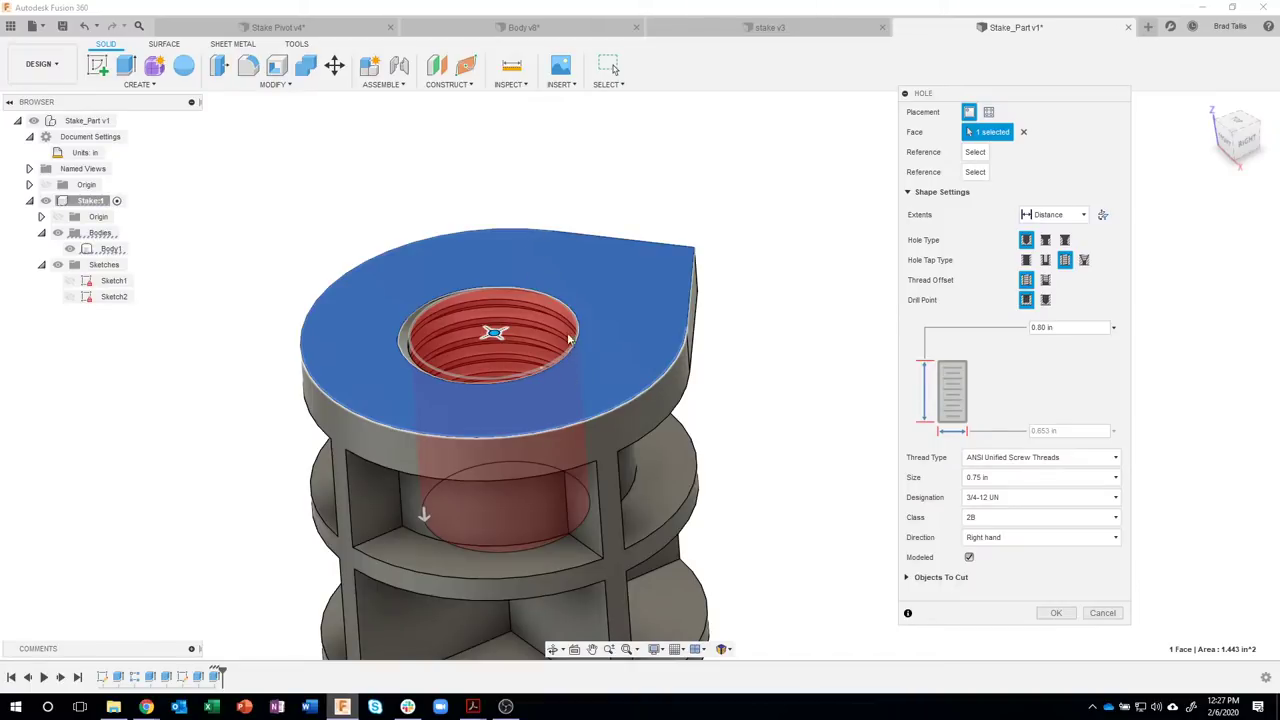
- Make it a counterbored hole, 0.8 in diameter and 0.29 in deep, and confirm
left_click(1045, 241)
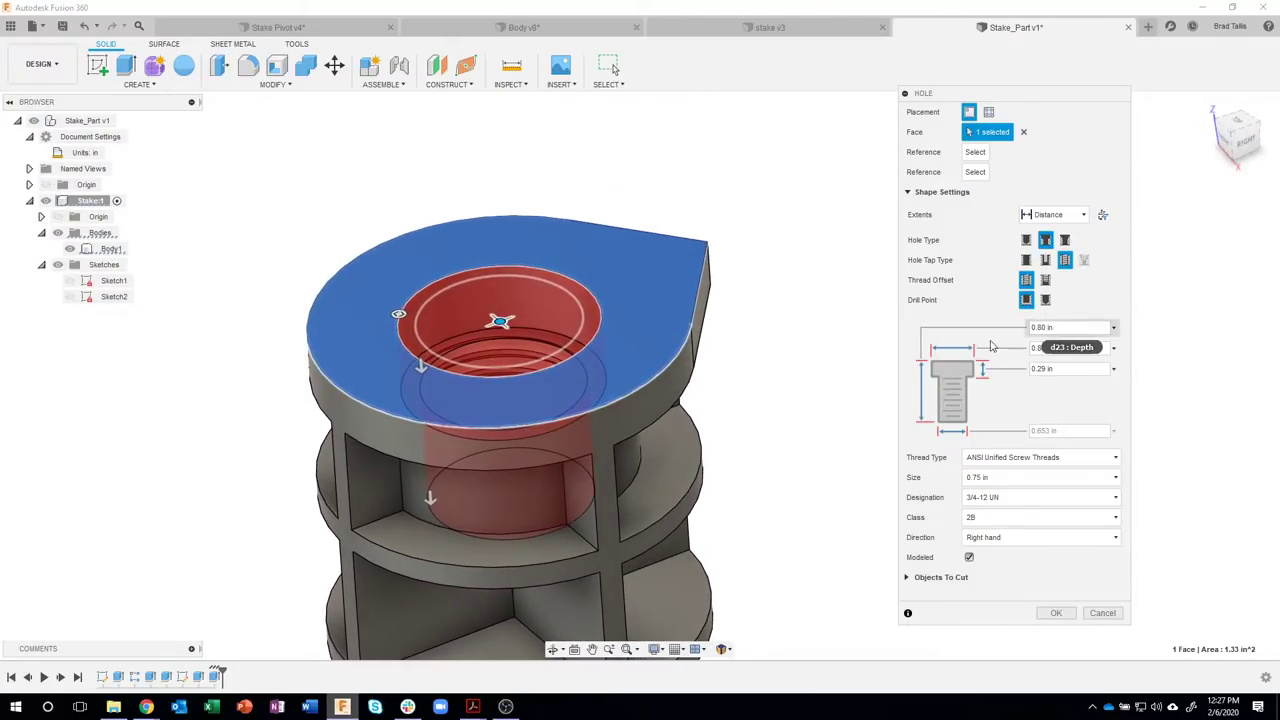
left_click(1038, 348)
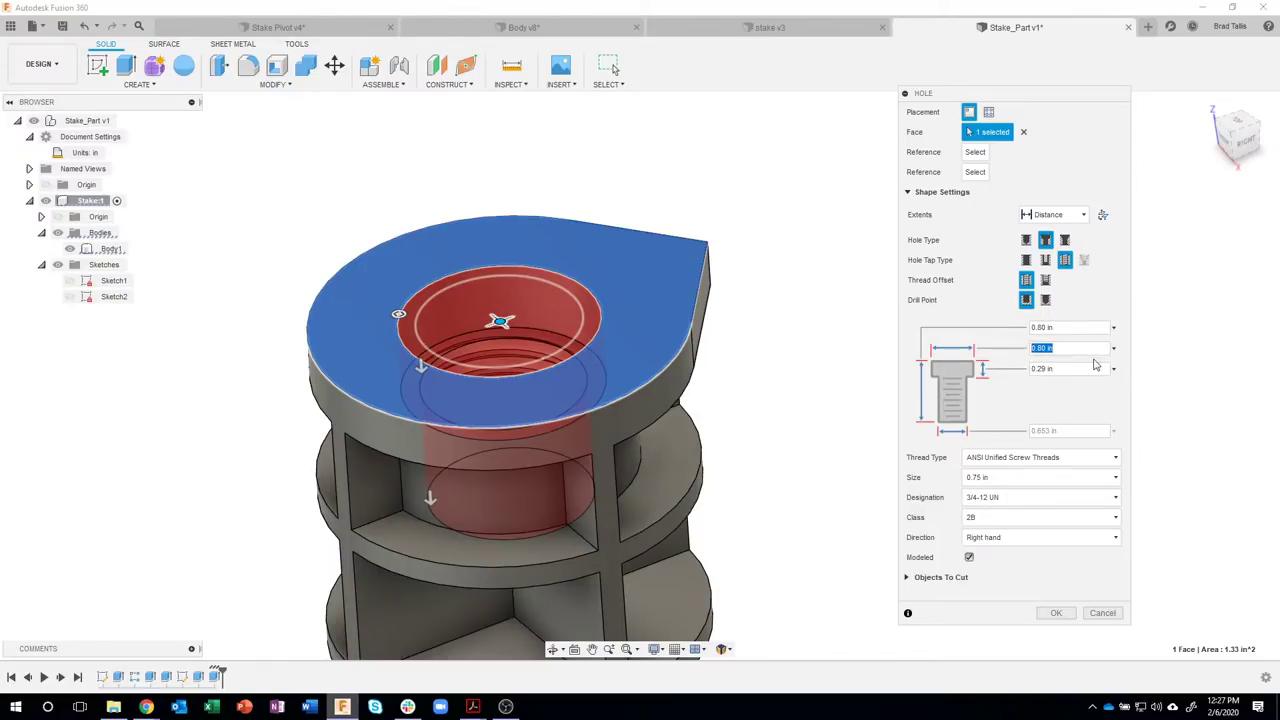
type("8")
key("Tab")
type("1")
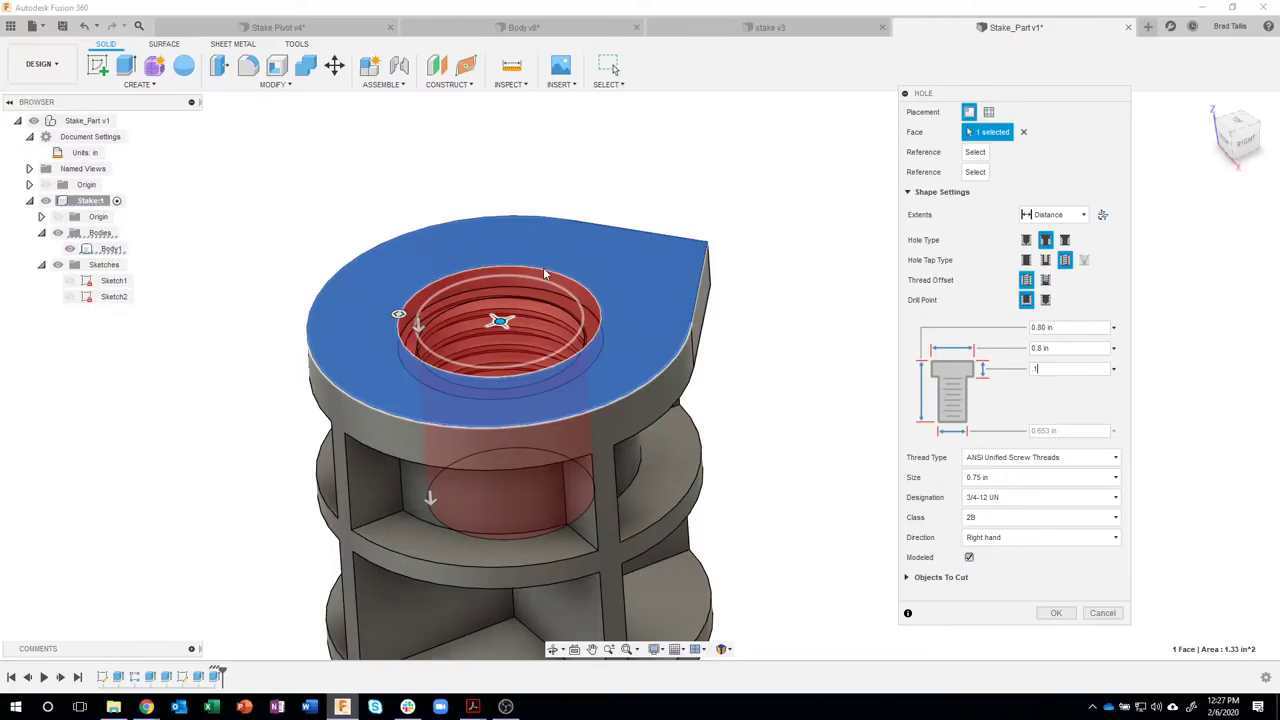
left_click(1068, 365)
type(".29")
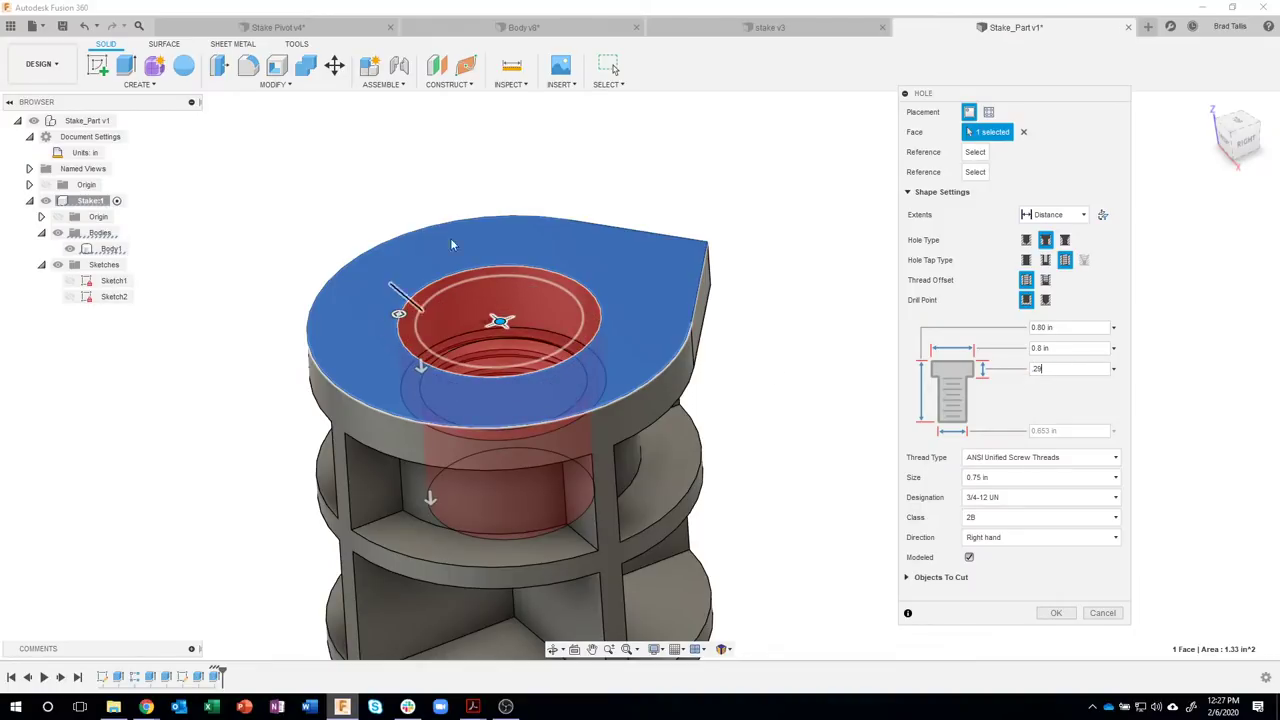
middle_click_drag(480, 295, 571, 335, "shift")
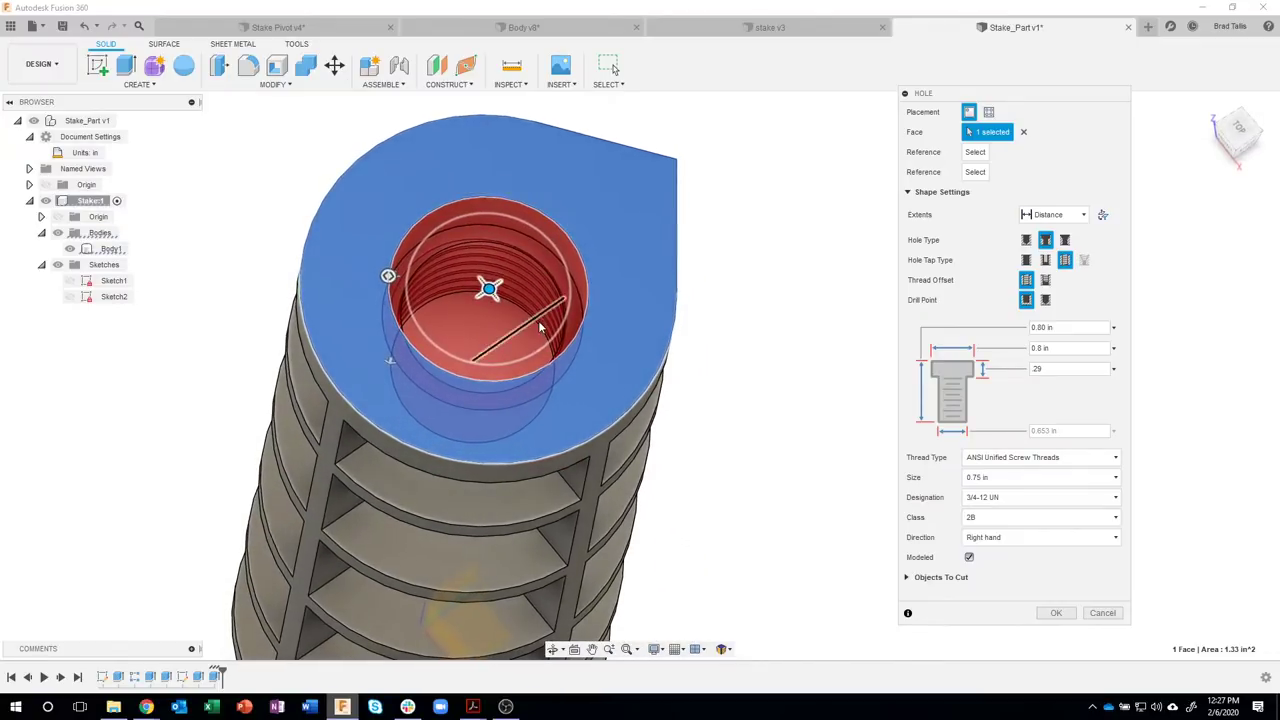
middle_click_drag(729, 380, 763, 436, "shift")
scroll(763, 436, "down", 3)
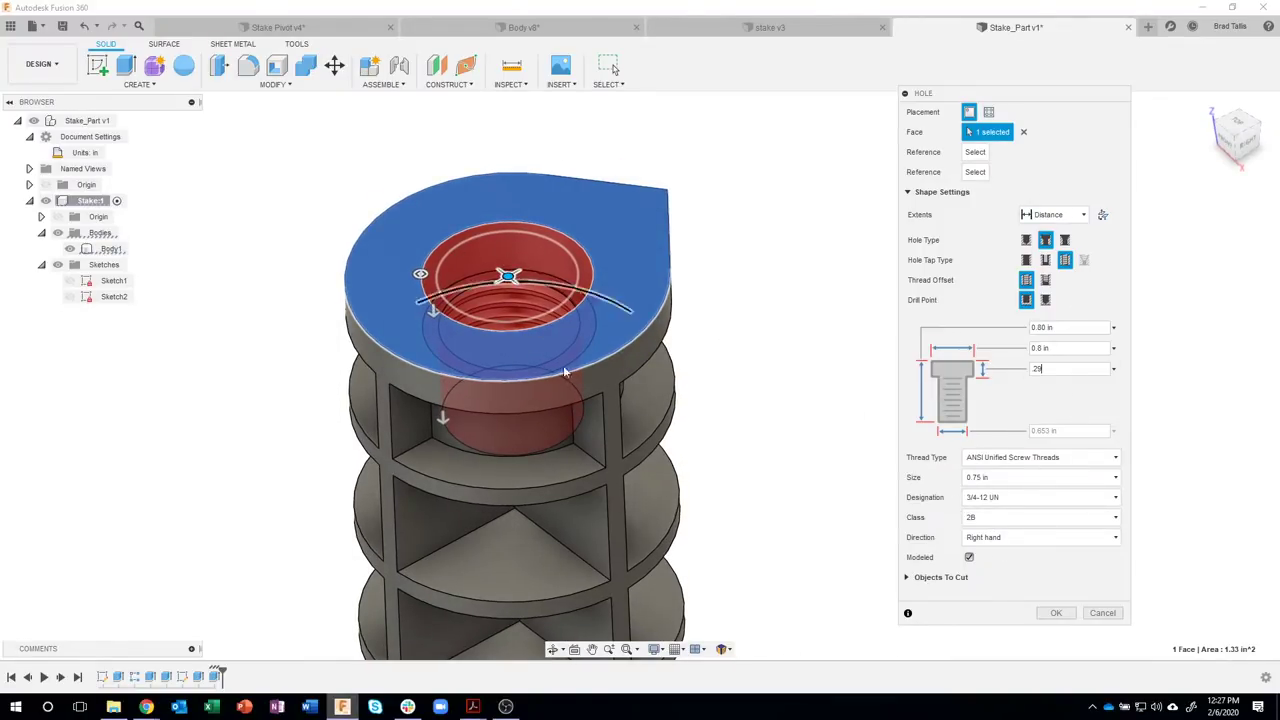
left_click(1057, 613)
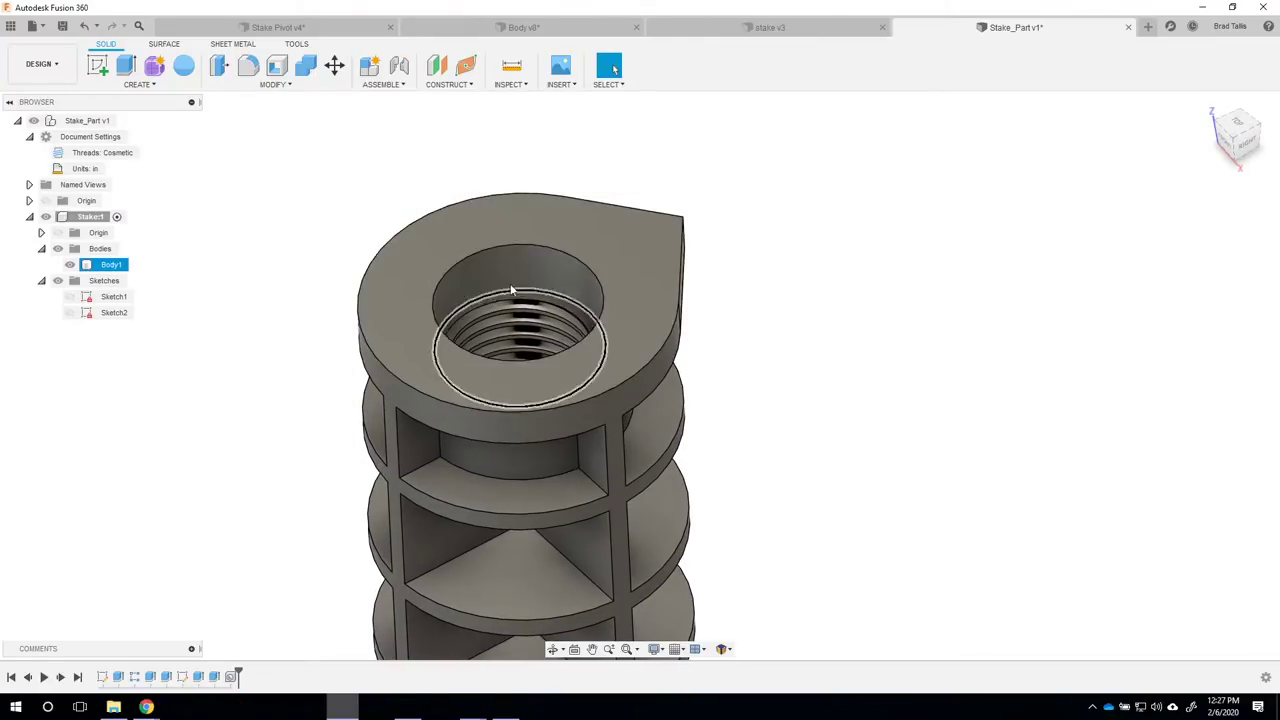
scroll(518, 300, "up", 3)
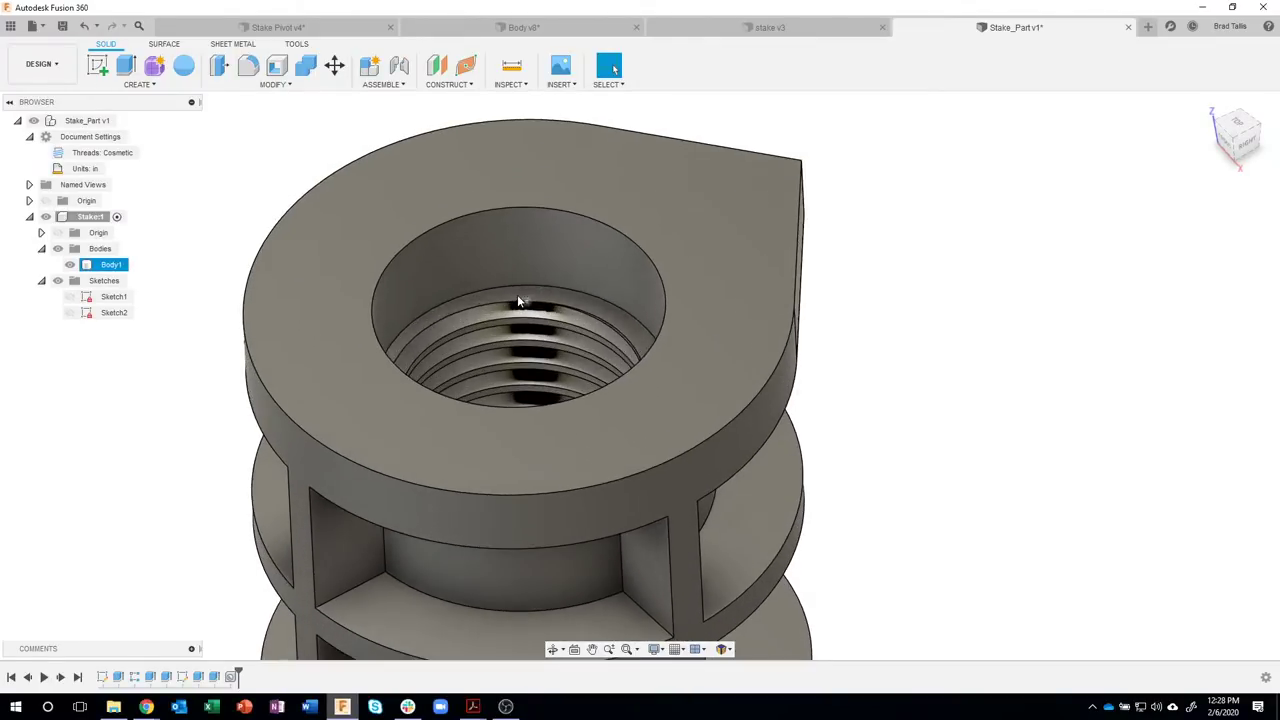
left_click(518, 300)
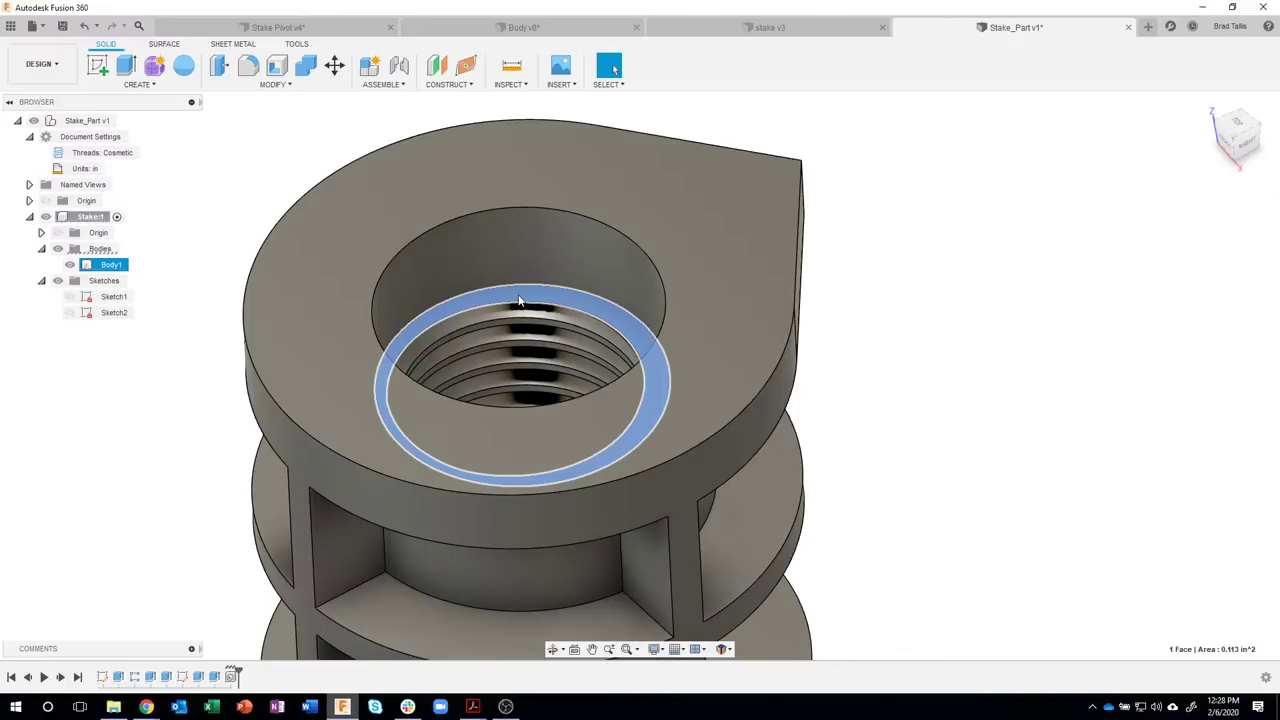
middle_click_drag(518, 300, 520, 371, "shift")
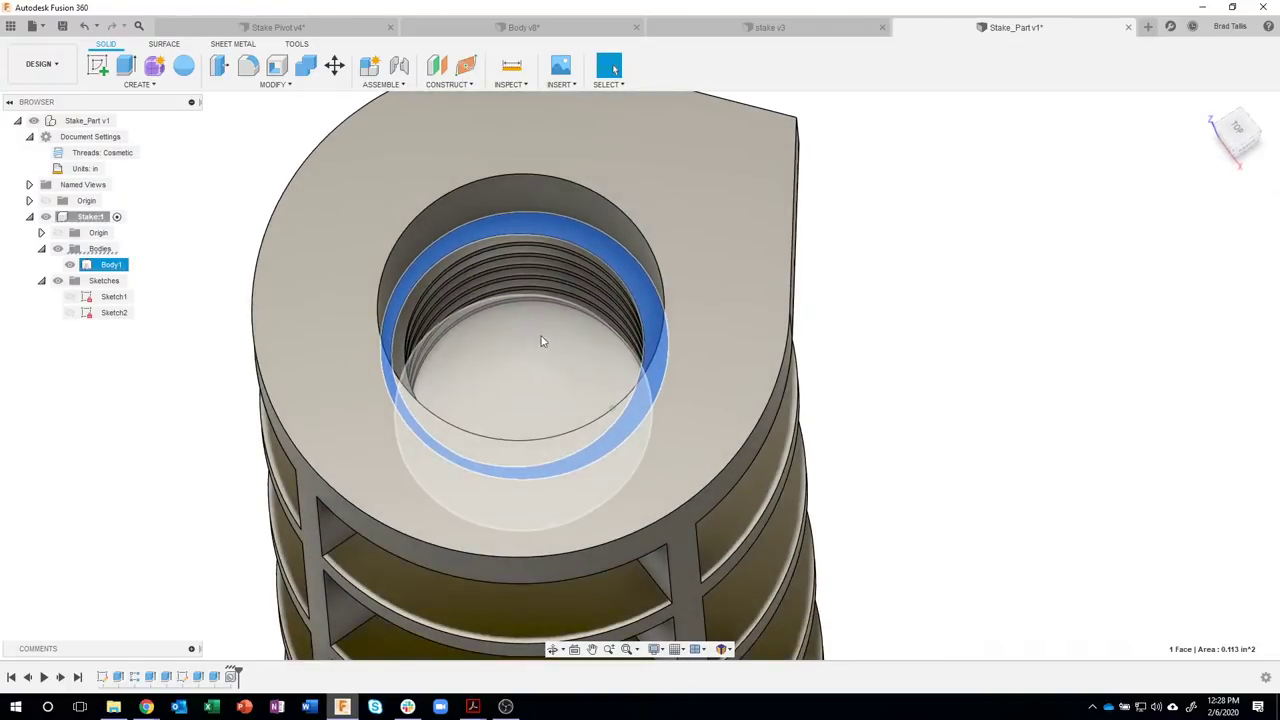
scroll(894, 351, "down", 5)
left_click(959, 391)
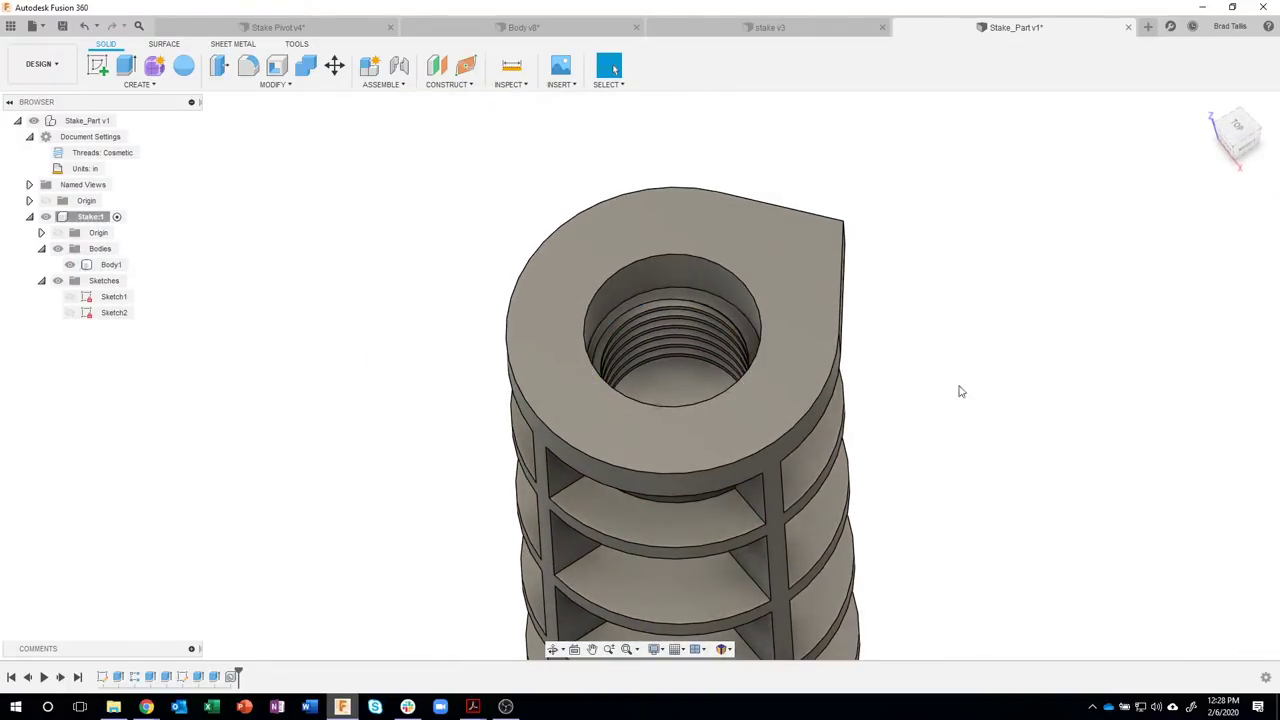
middle_click_drag(959, 391, 935, 423, "shift")
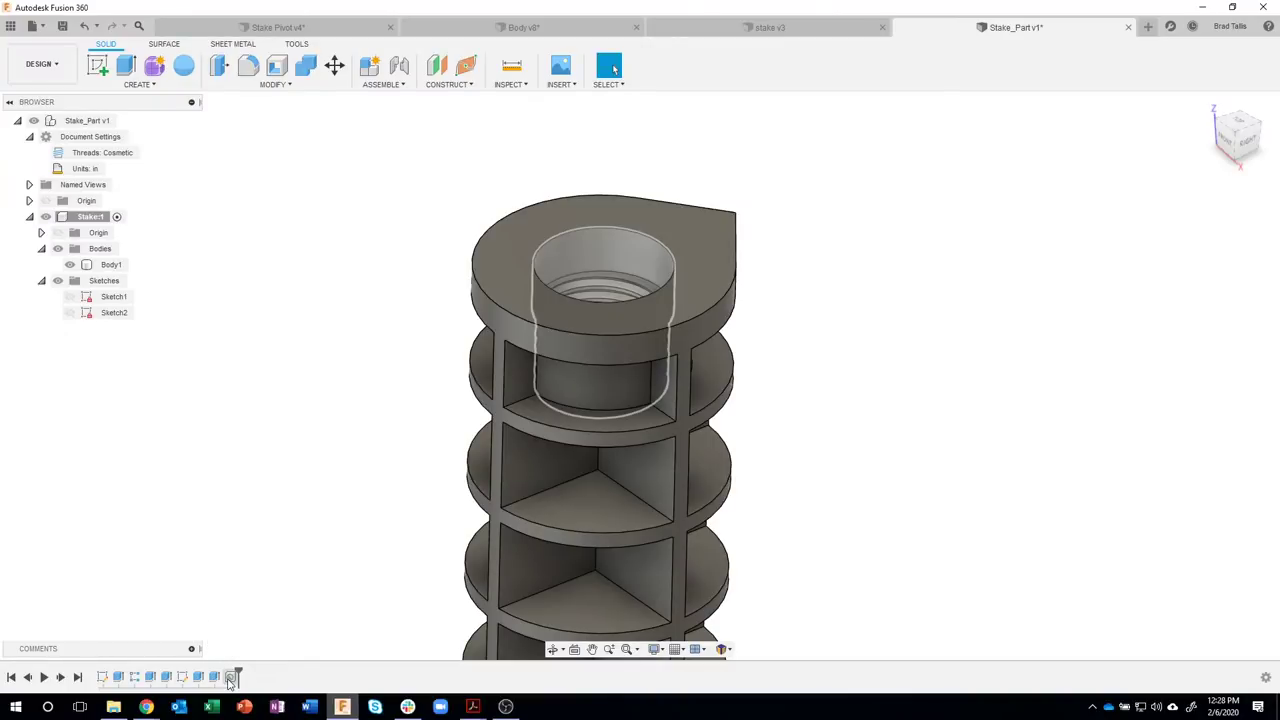
scroll(849, 349, "down", 4)
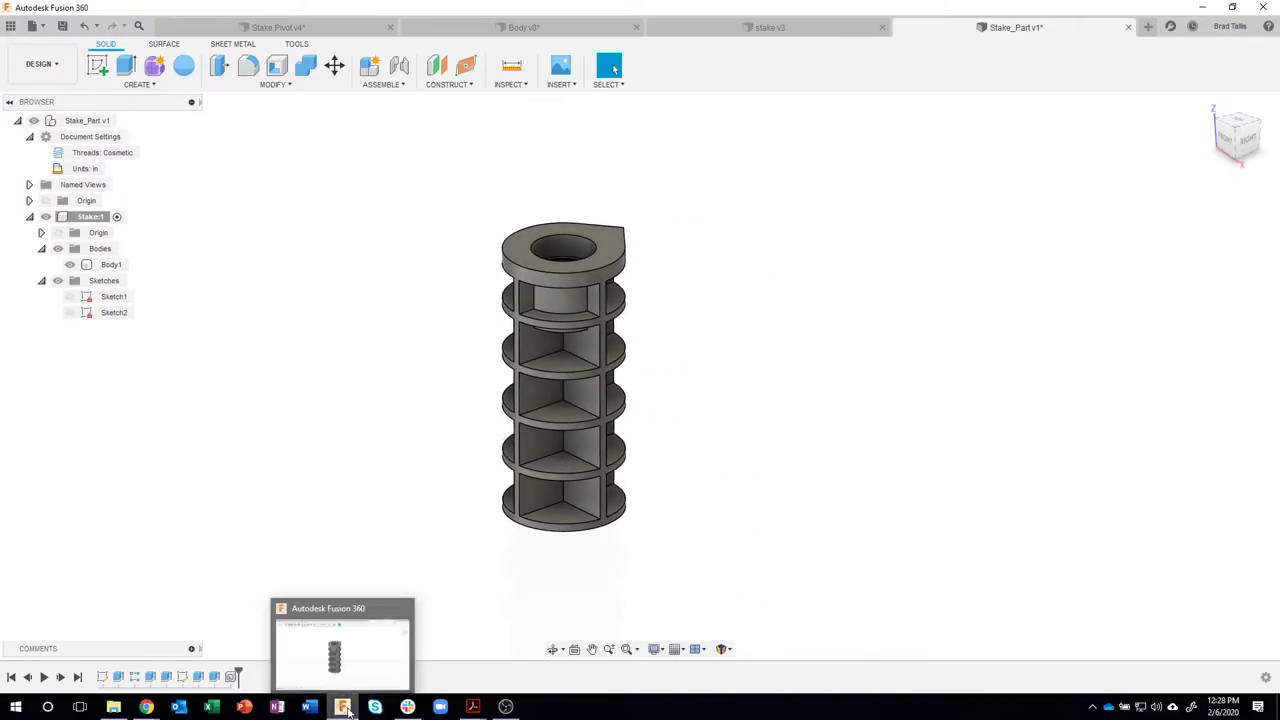
mouse_move(465, 700)
left_click(419, 661)
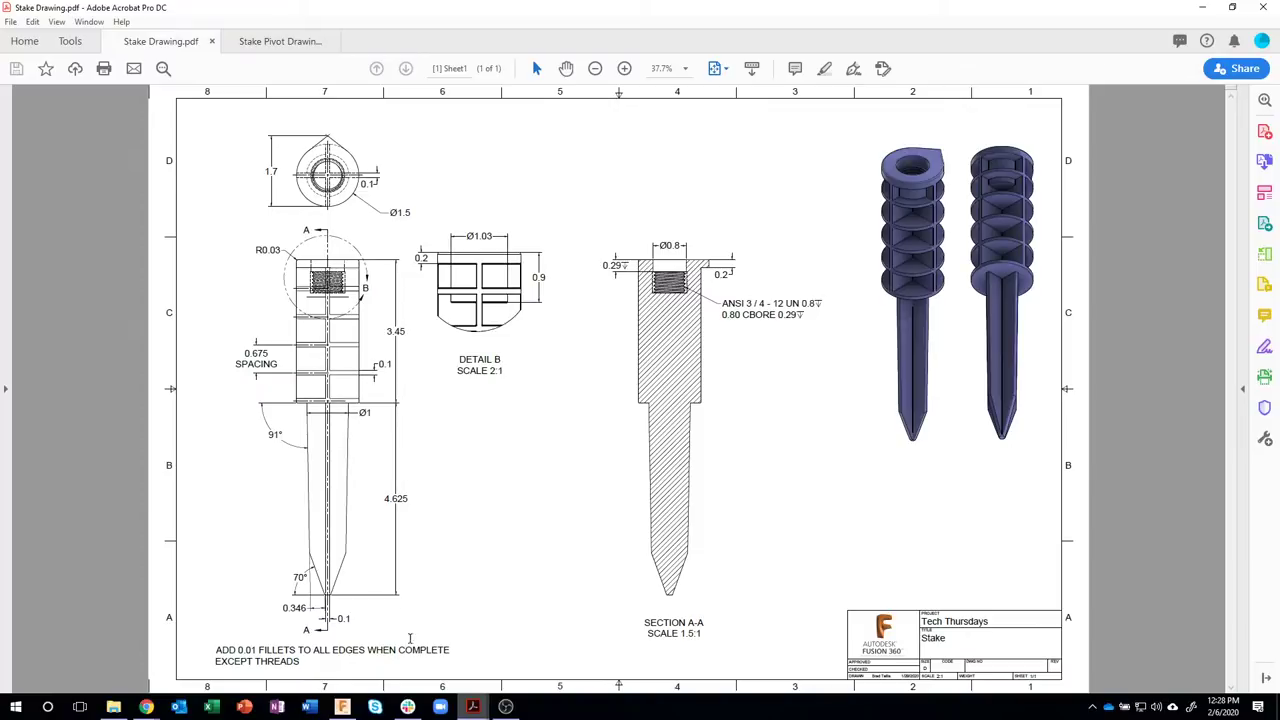
left_click(342, 706)
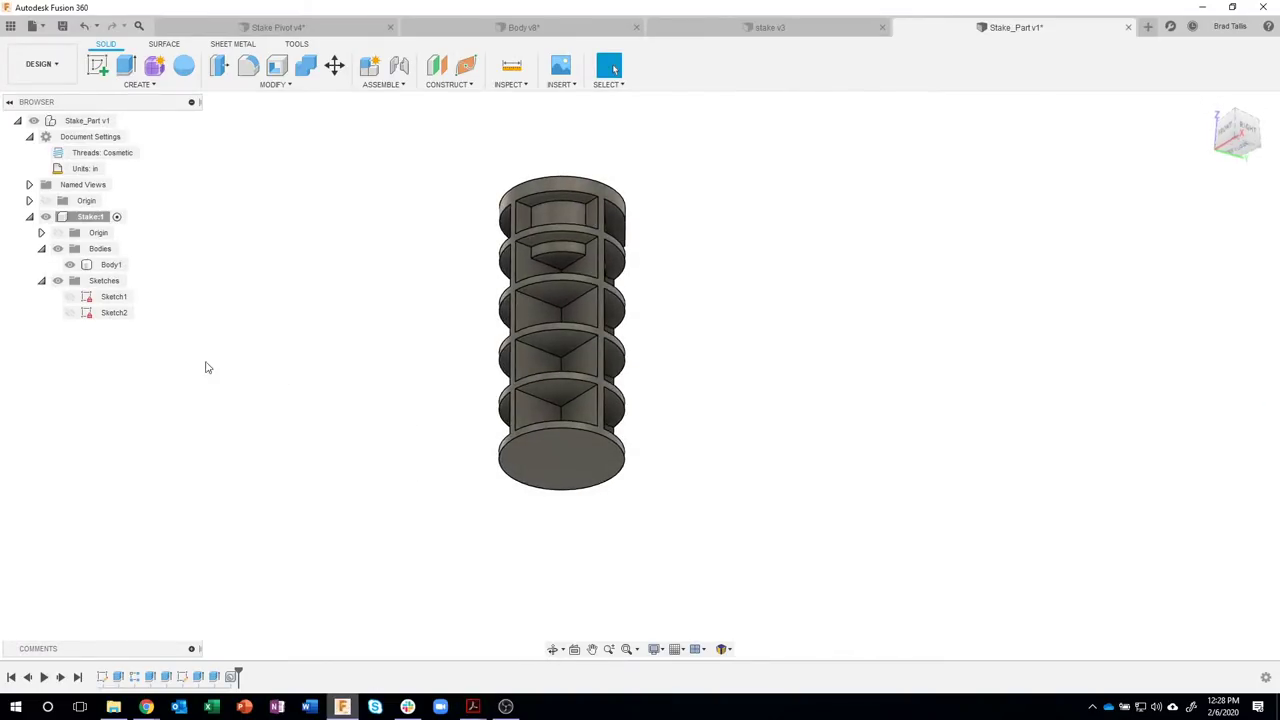
- Show Sketch1 on the bottom face and open it for editing
left_click(70, 297)
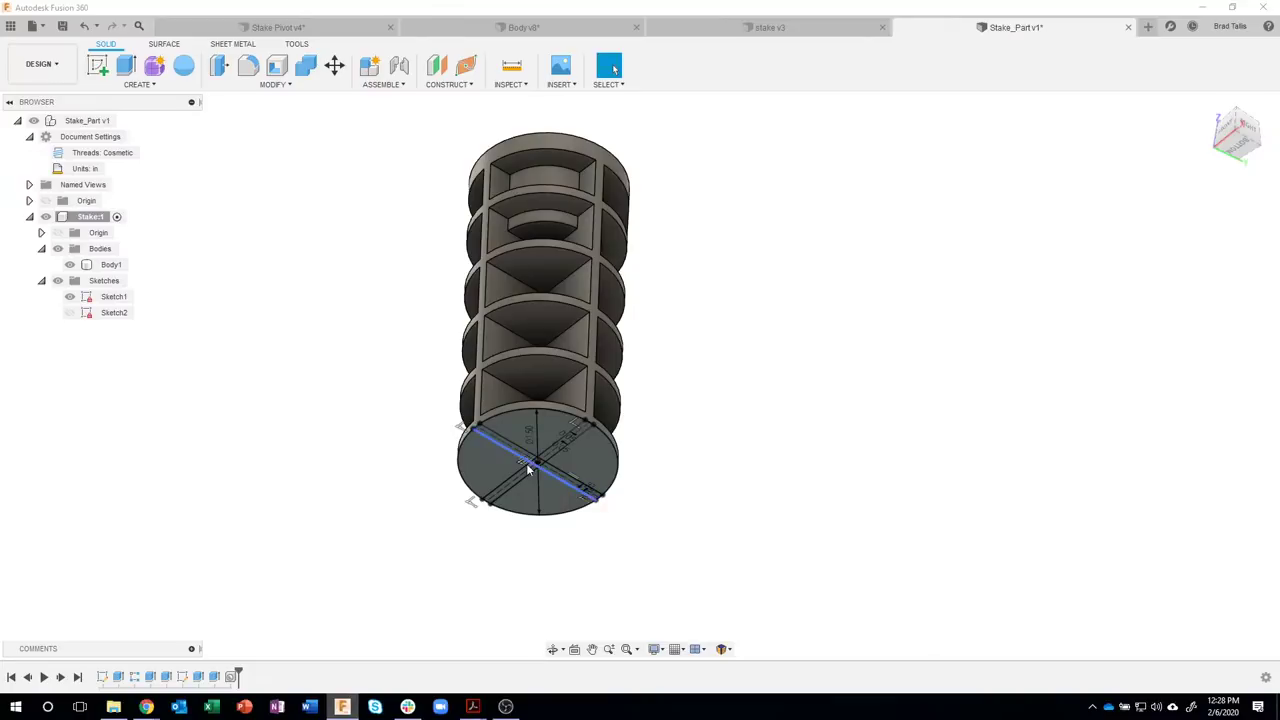
scroll(555, 486, "up", 3)
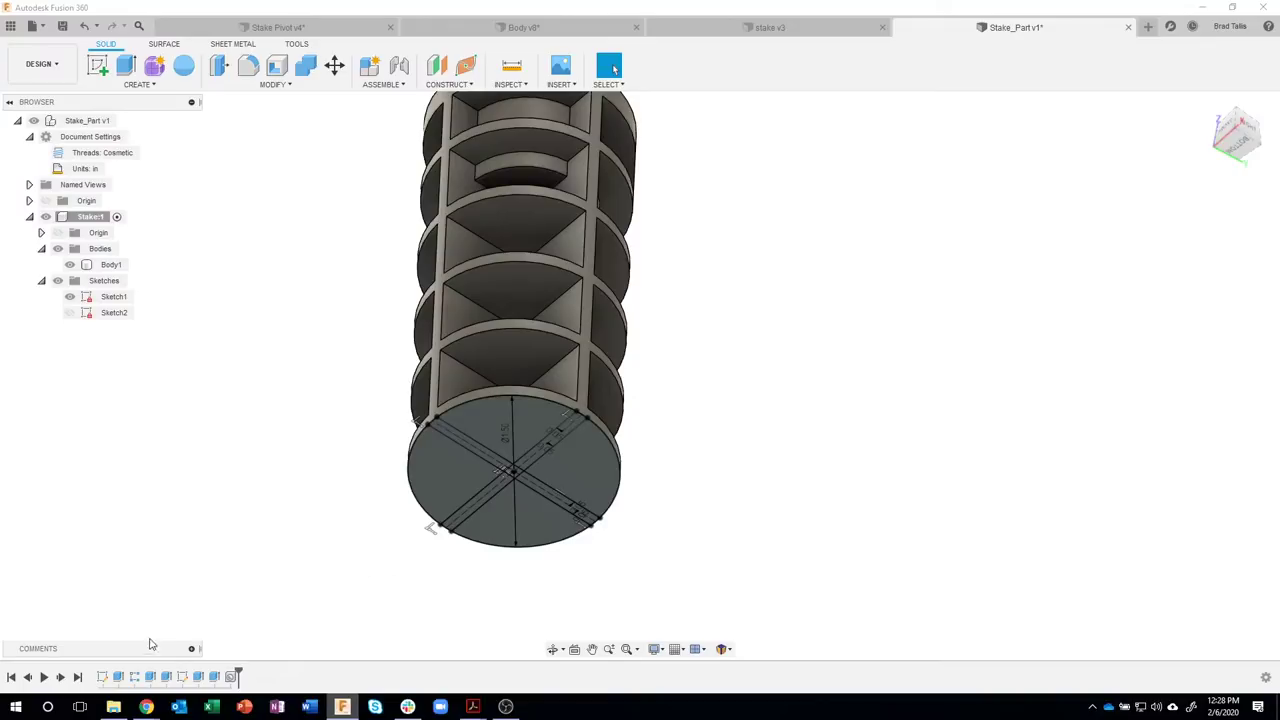
double_click(101, 677)
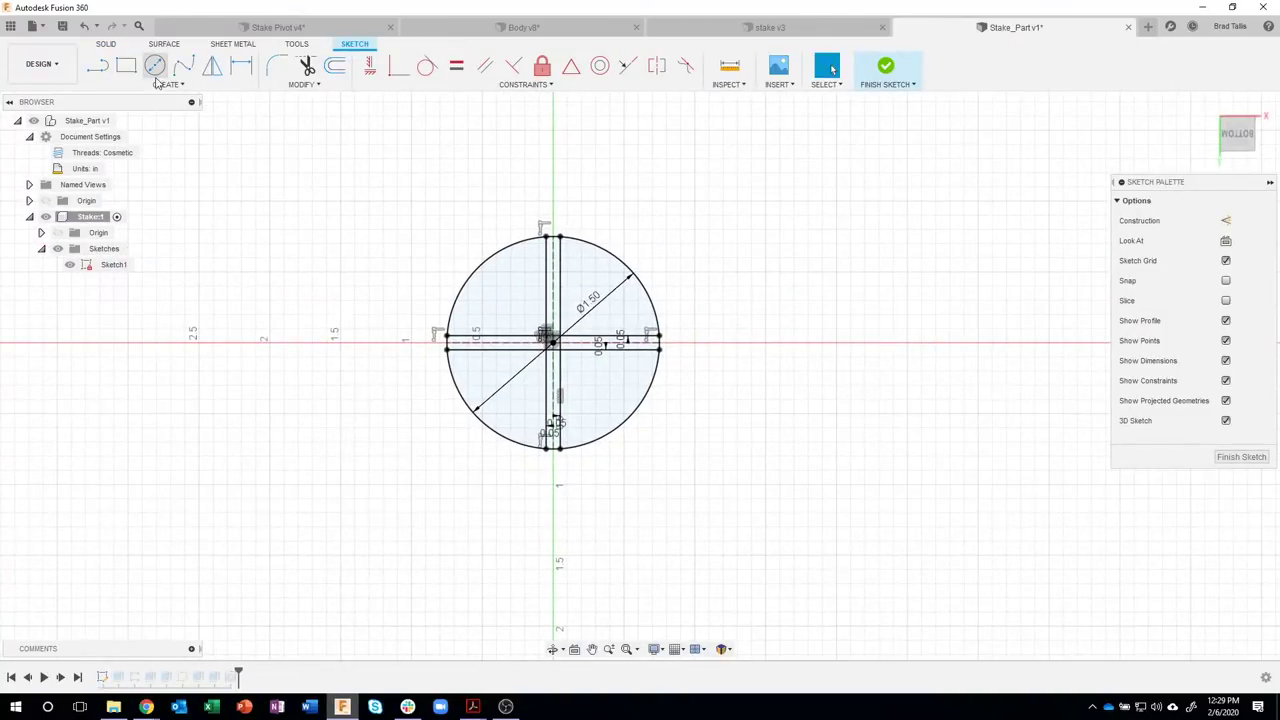
- Draw a 1 in diameter circle at the sketch centre and finish the sketch
key("c")
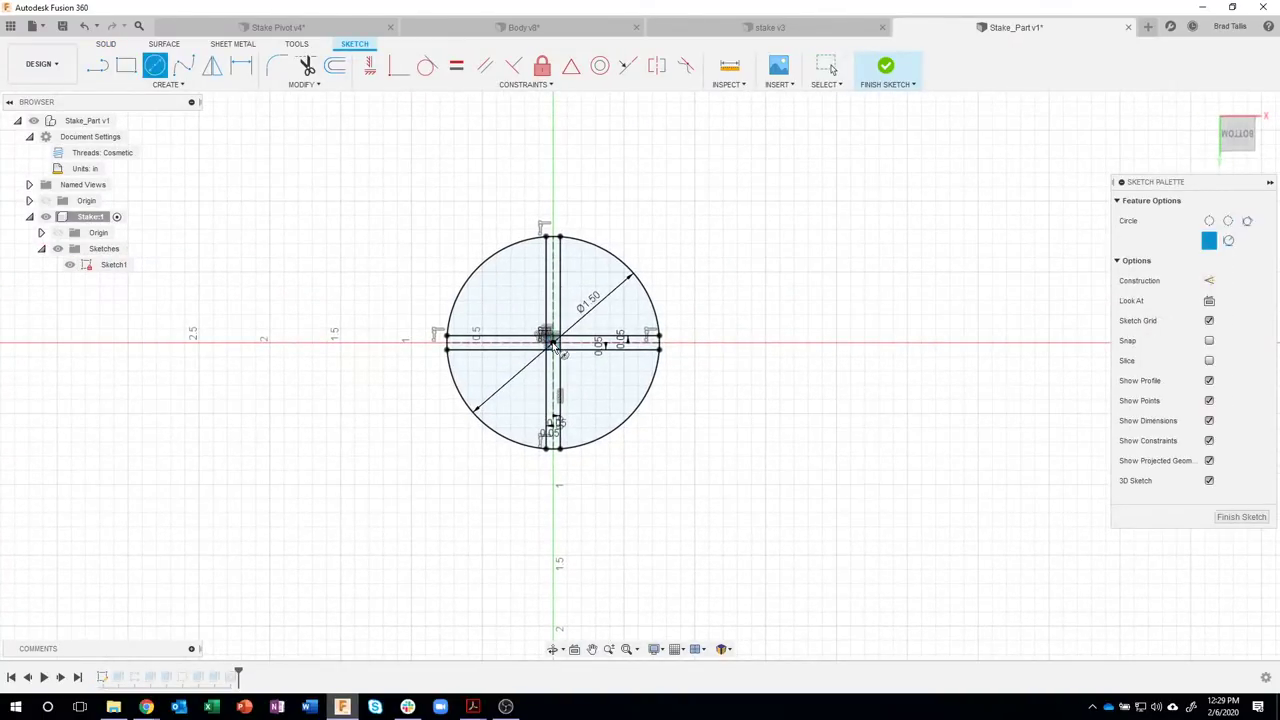
left_click(553, 343)
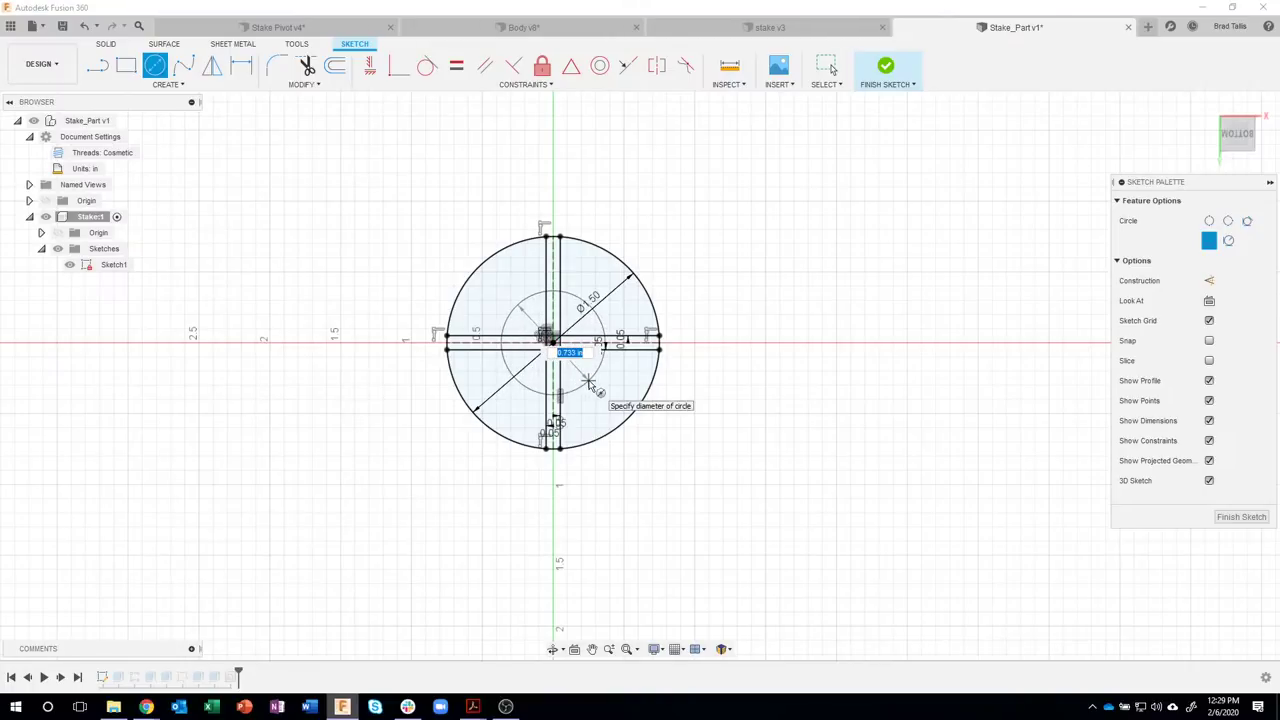
key("Tab")
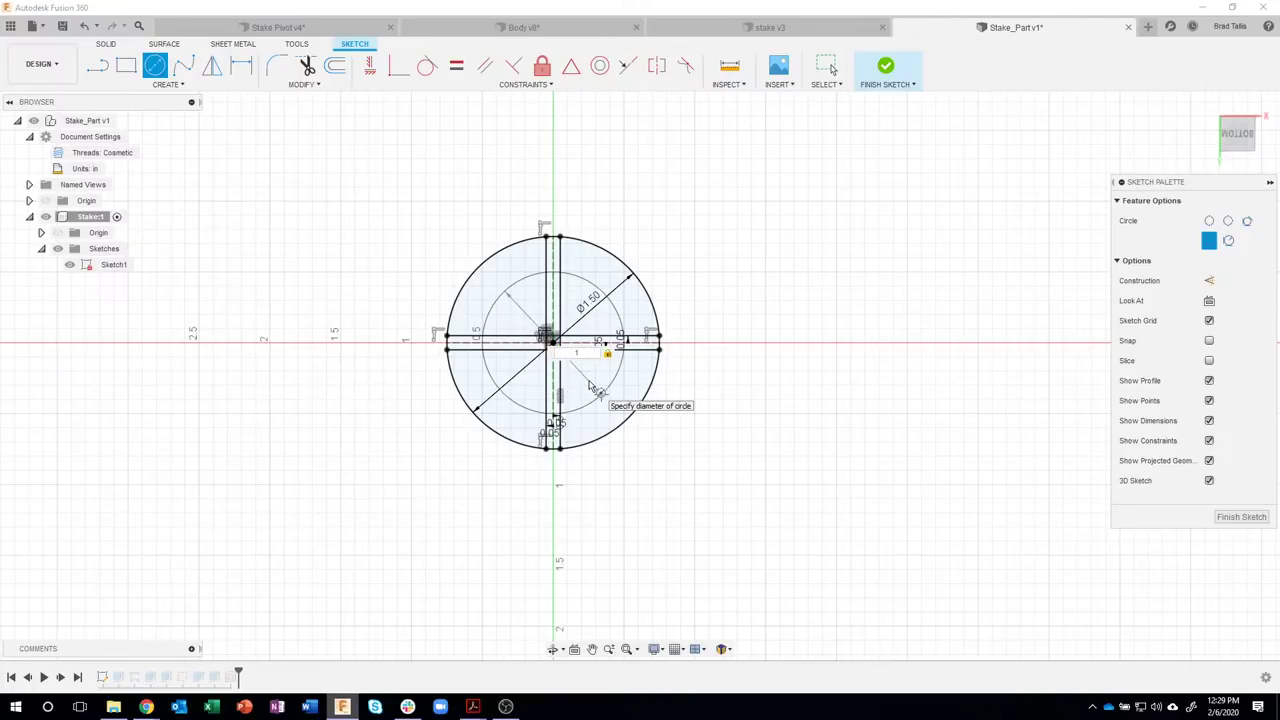
key("Return")
left_click(828, 66)
left_click(885, 66)
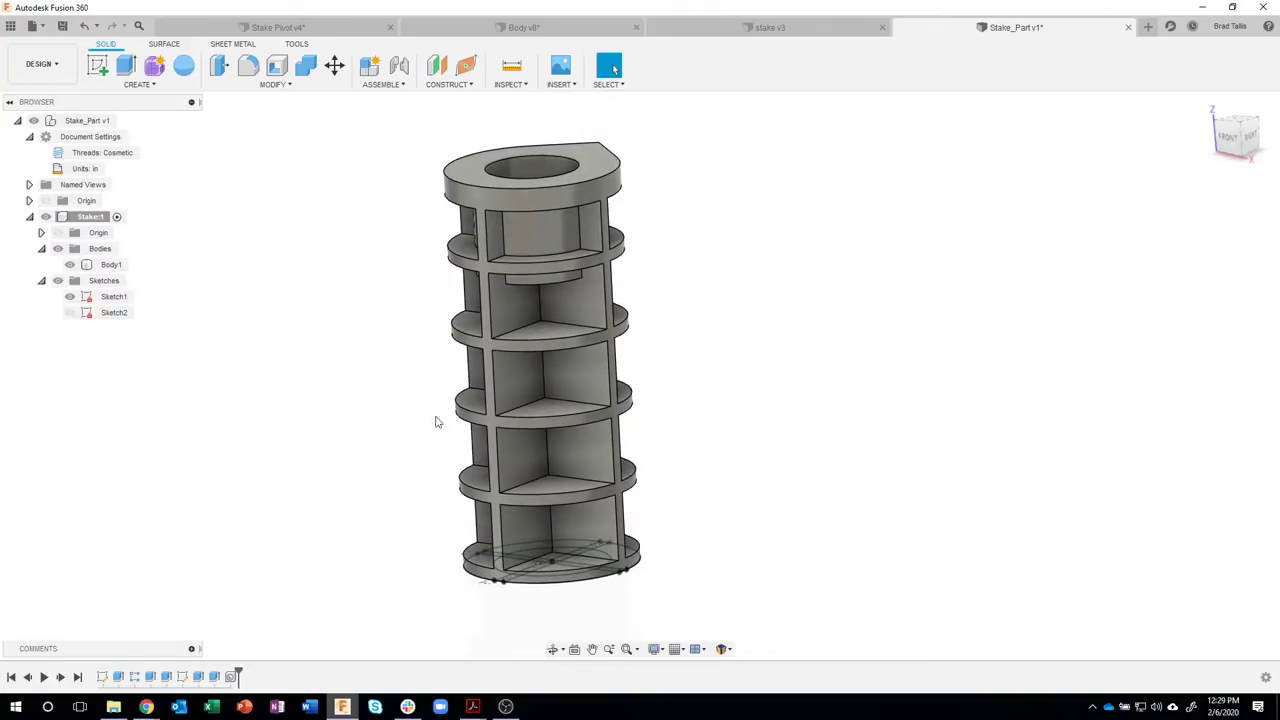
- Orbit to the bottom face and select the four arm profiles of the cross sketch
middle_click_drag(436, 422, 515, 105, "shift")
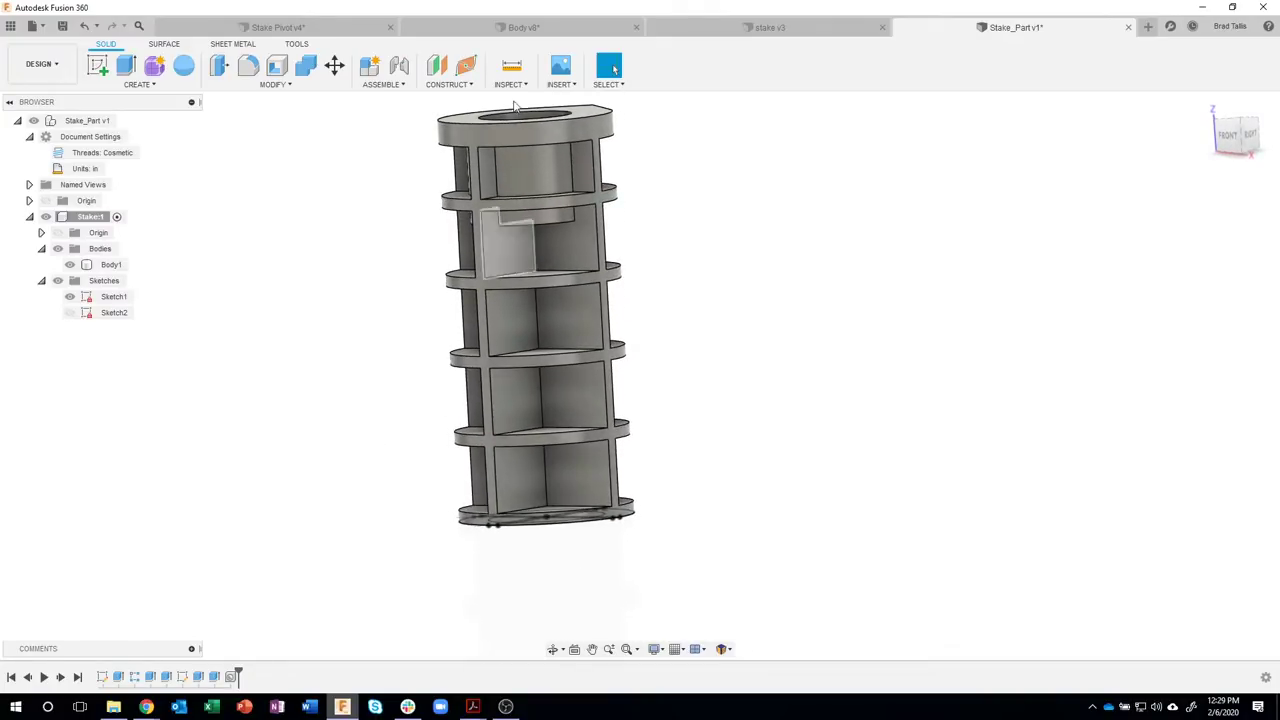
left_click(514, 328)
middle_click_drag(669, 166, 650, 484, "shift")
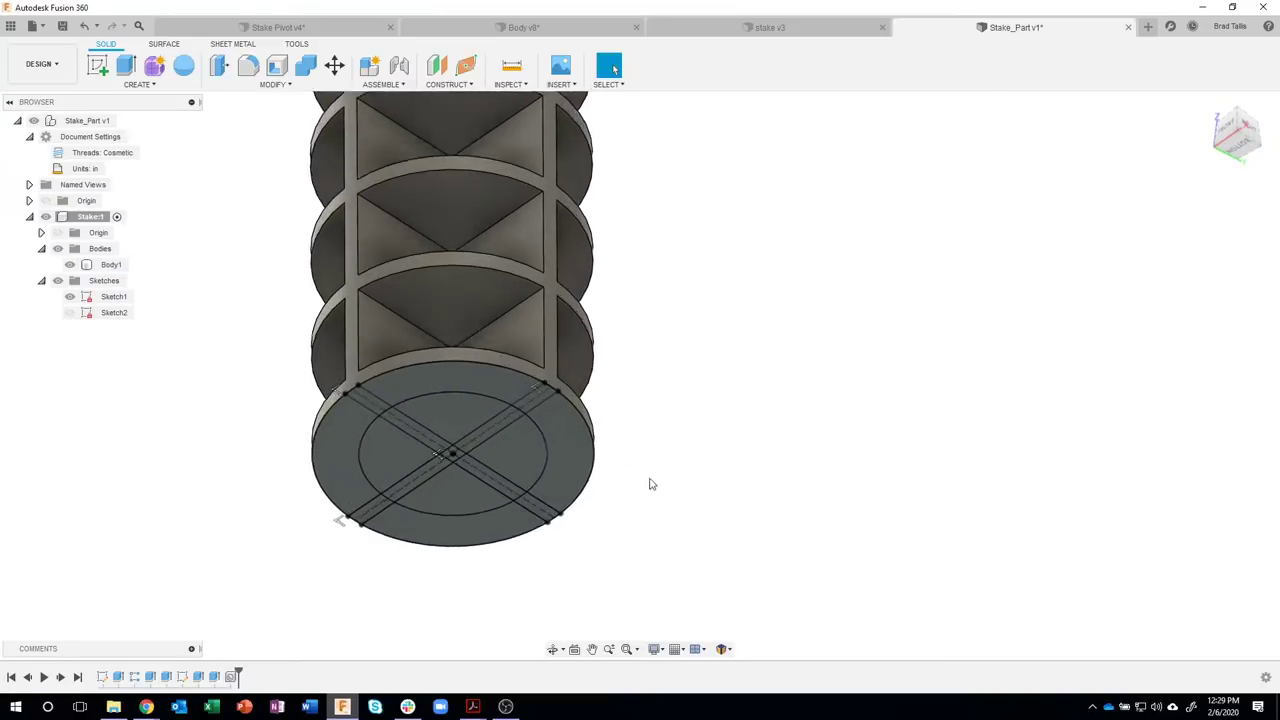
scroll(650, 484, "up", 2)
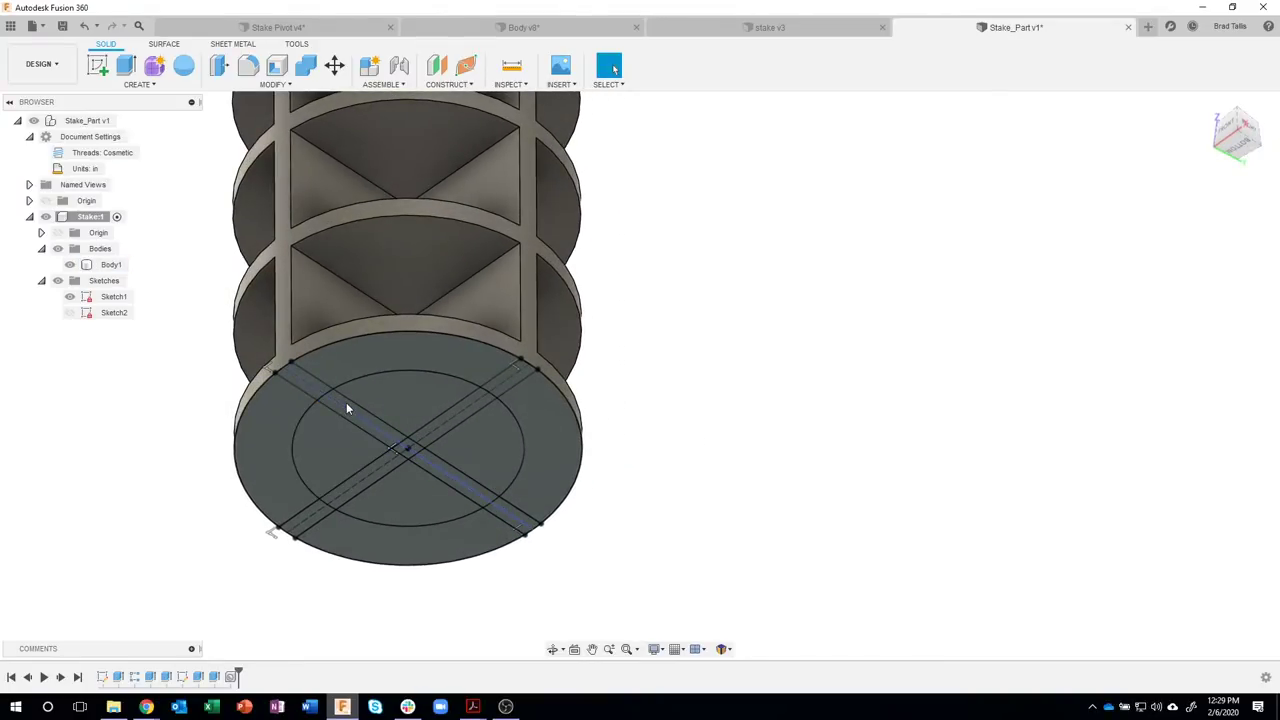
scroll(346, 402, "up", 2)
left_click(357, 408)
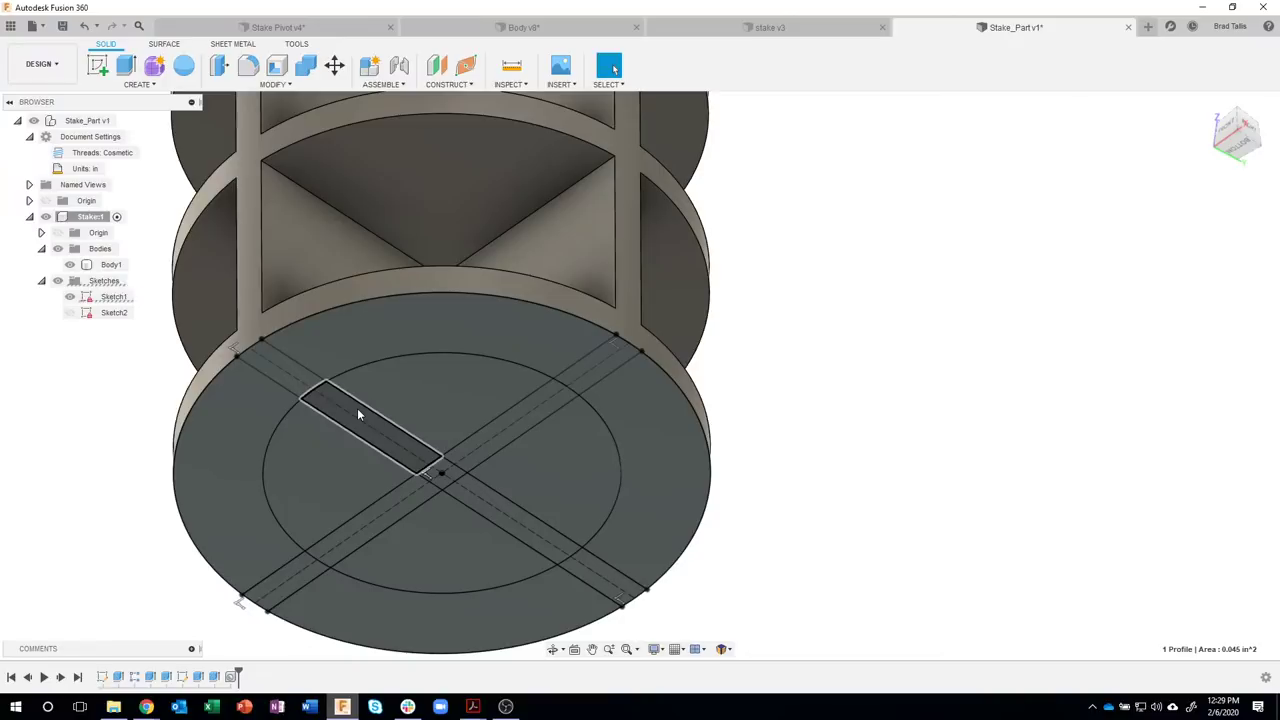
left_click(488, 436)
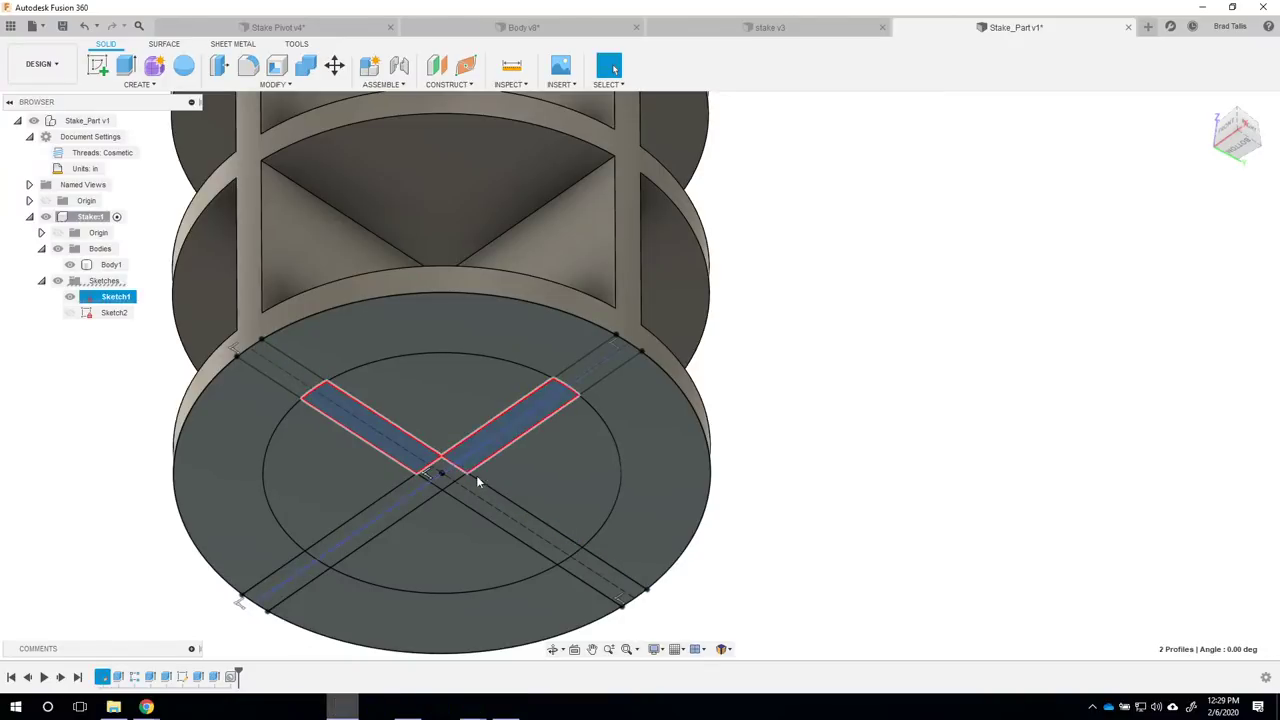
left_click(432, 496)
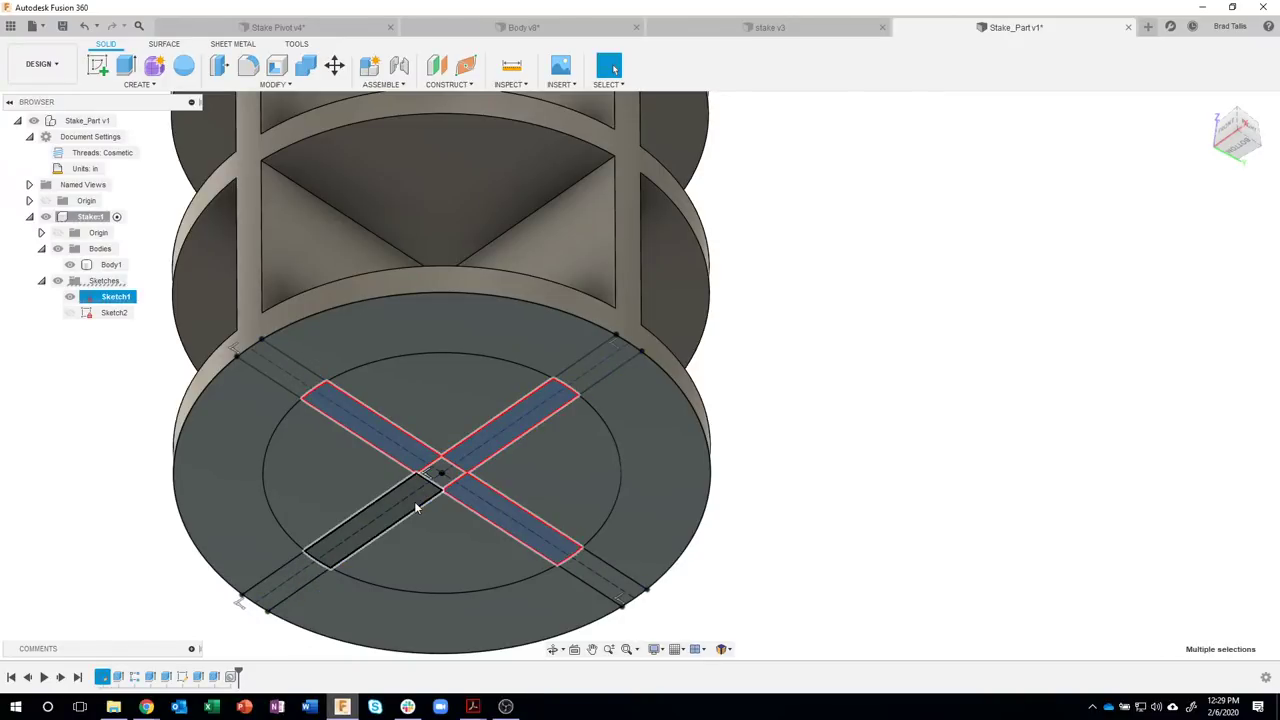
left_click(417, 504)
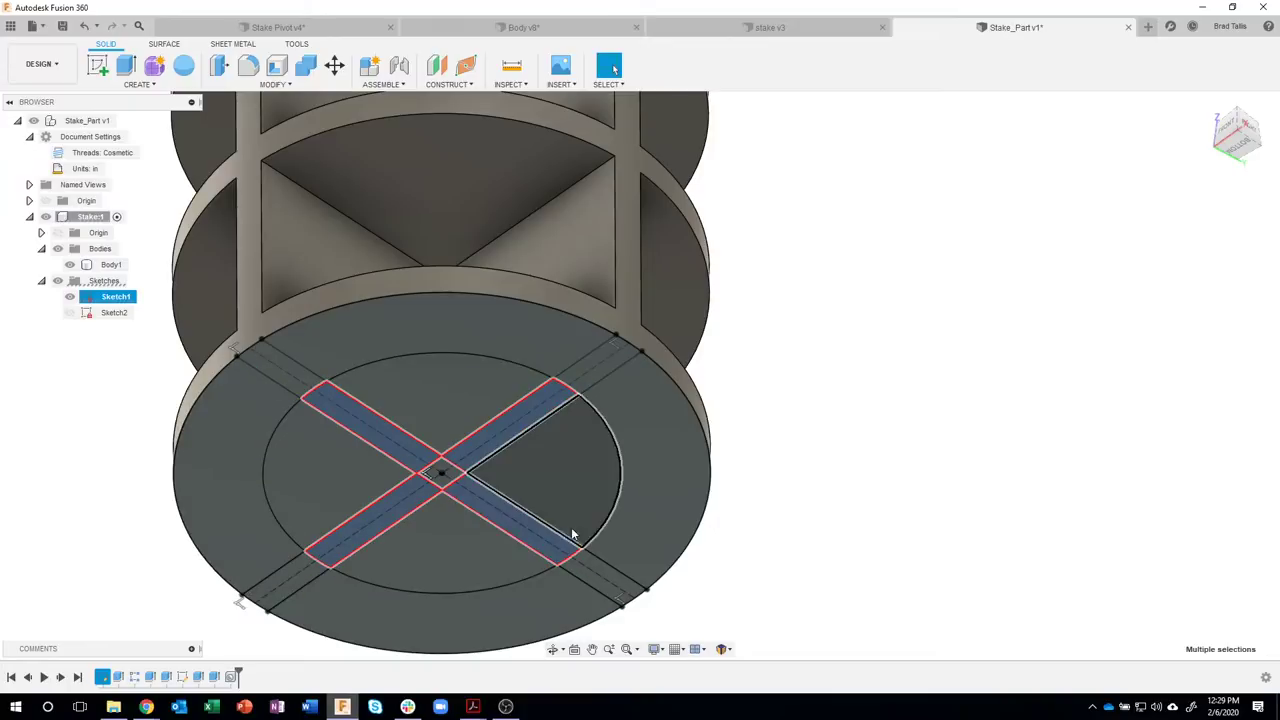
- Bring up the marking menu for the selected cross profiles
scroll(454, 455, "up", 3)
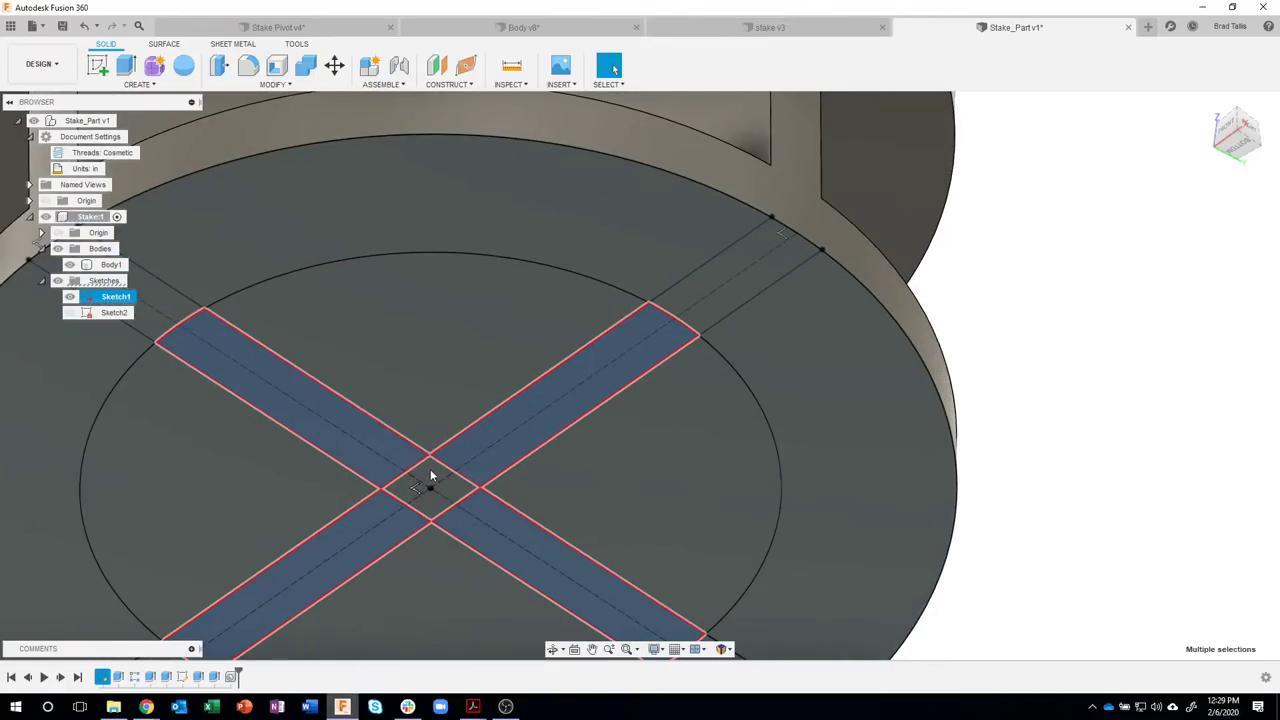
scroll(430, 485, "up", 4)
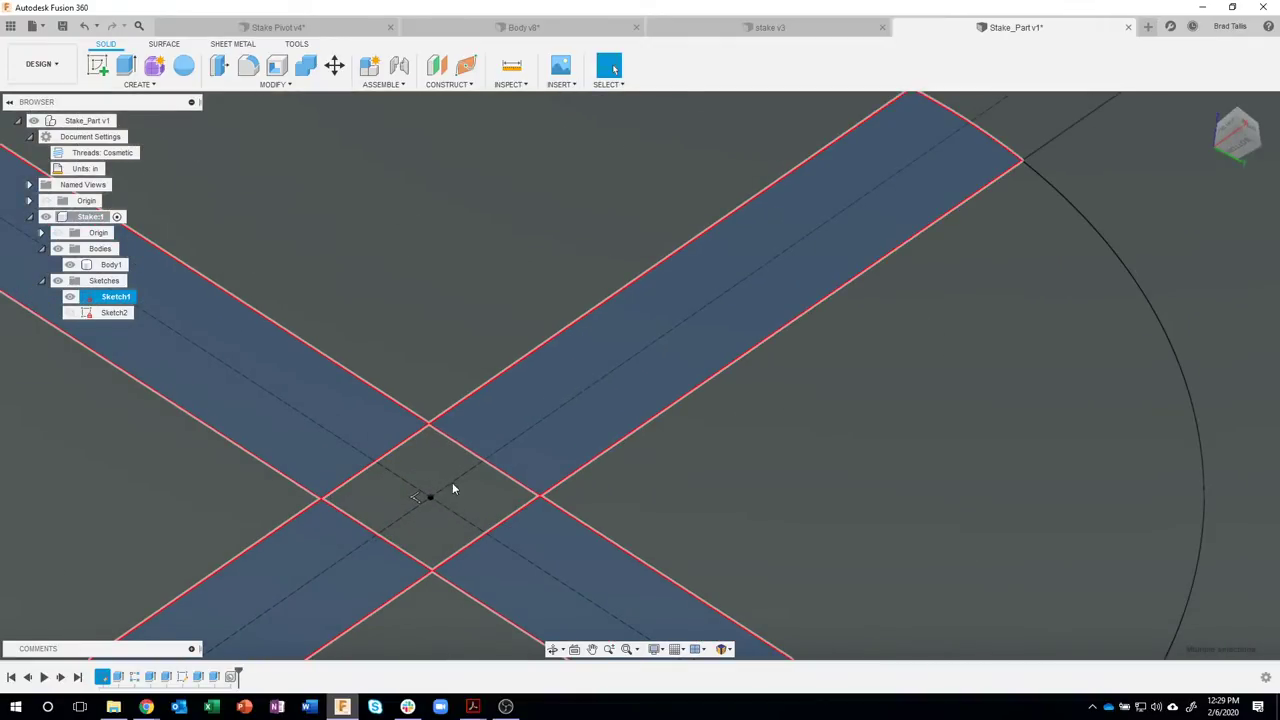
scroll(480, 487, "down", 8)
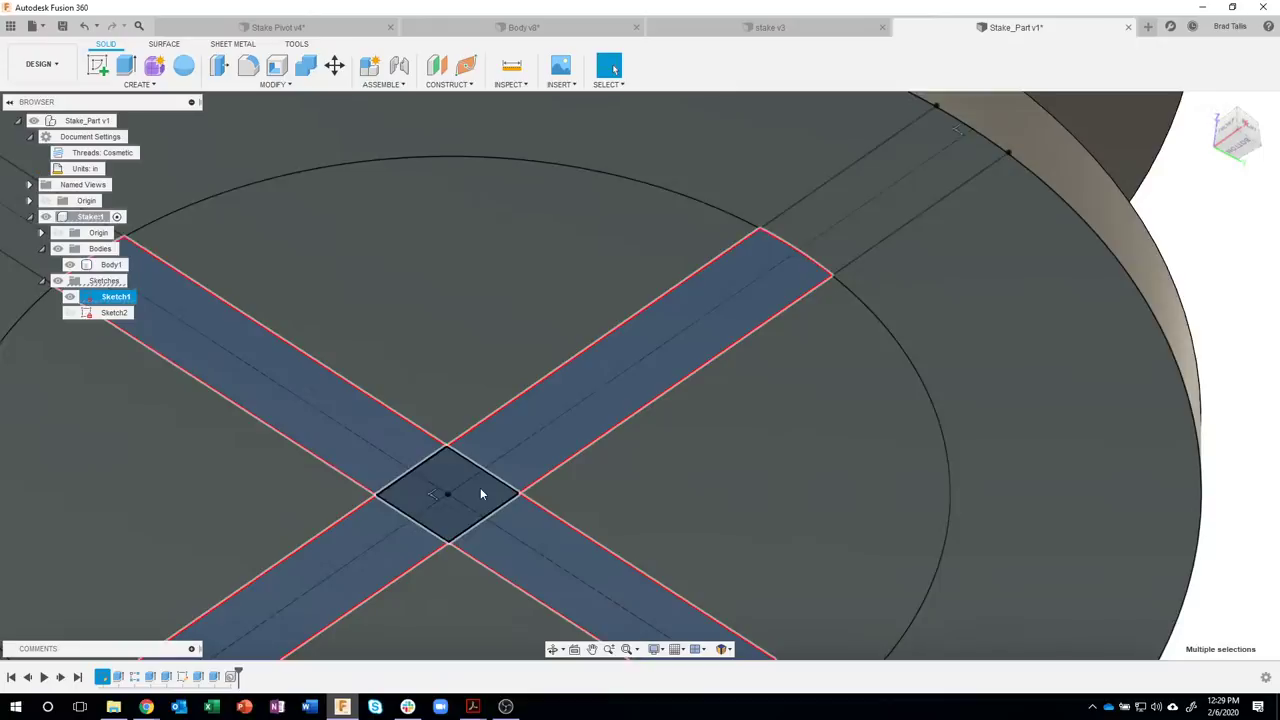
right_click(512, 474)
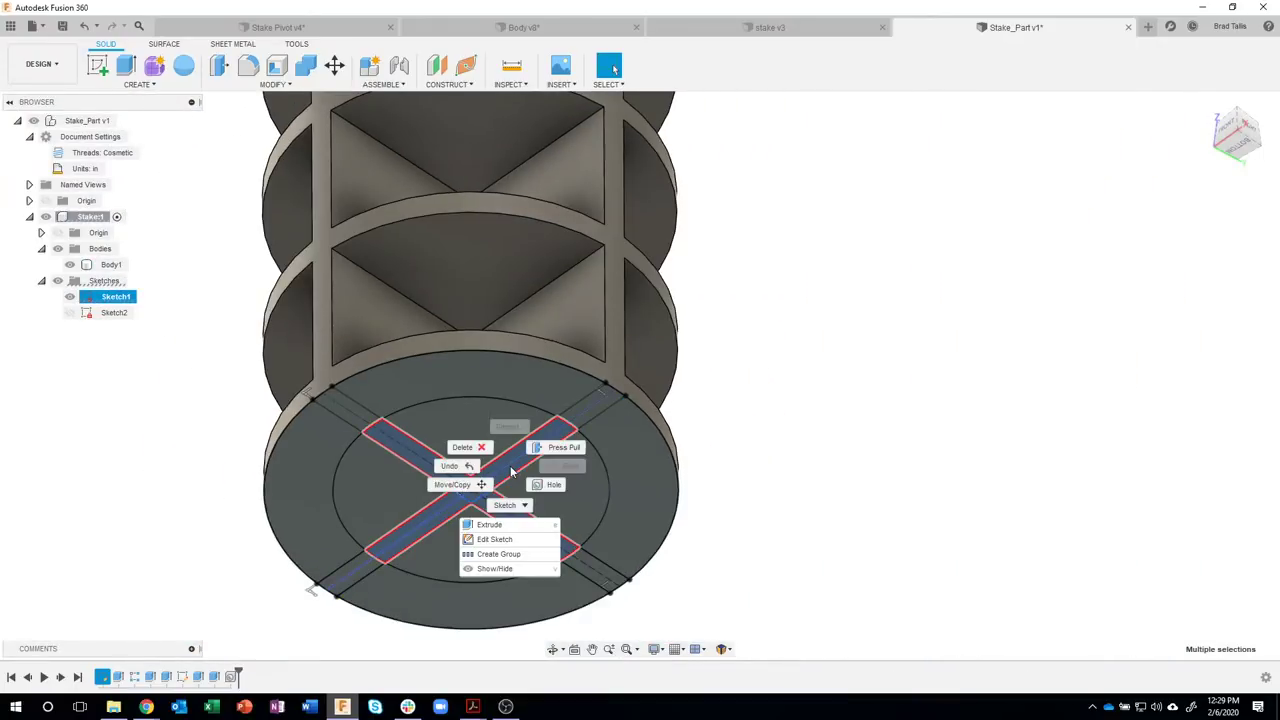
- Extrude the cross profiles downward as a Join, with distance -4.625 in
left_click(498, 525)
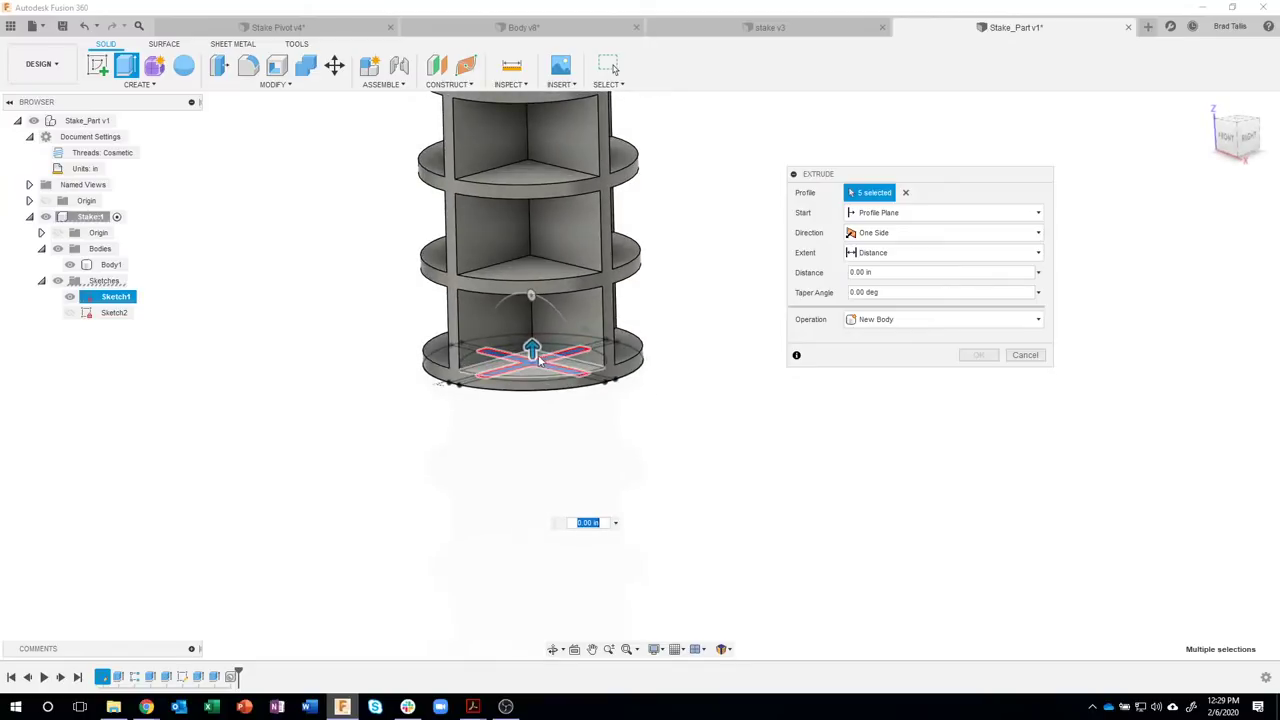
left_click_drag(537, 352, 705, 509)
middle_click_drag(705, 509, 697, 462, "shift")
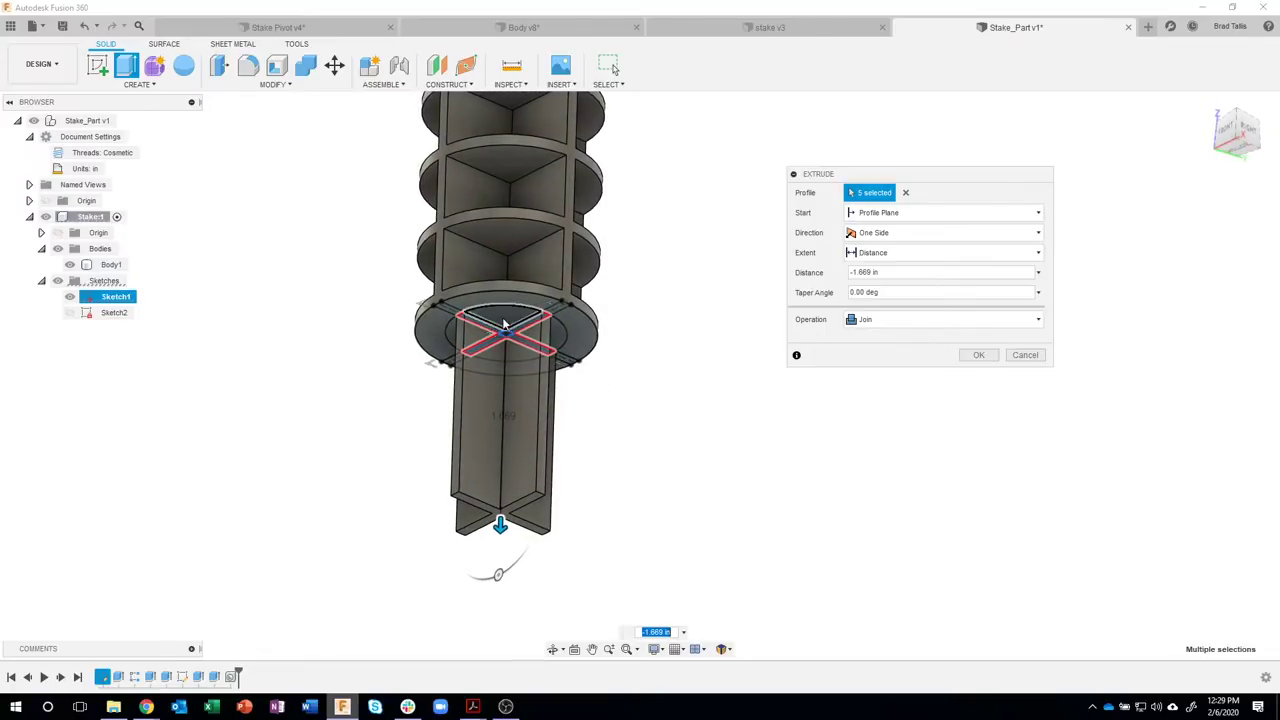
middle_click_drag(509, 326, 449, 323, "shift")
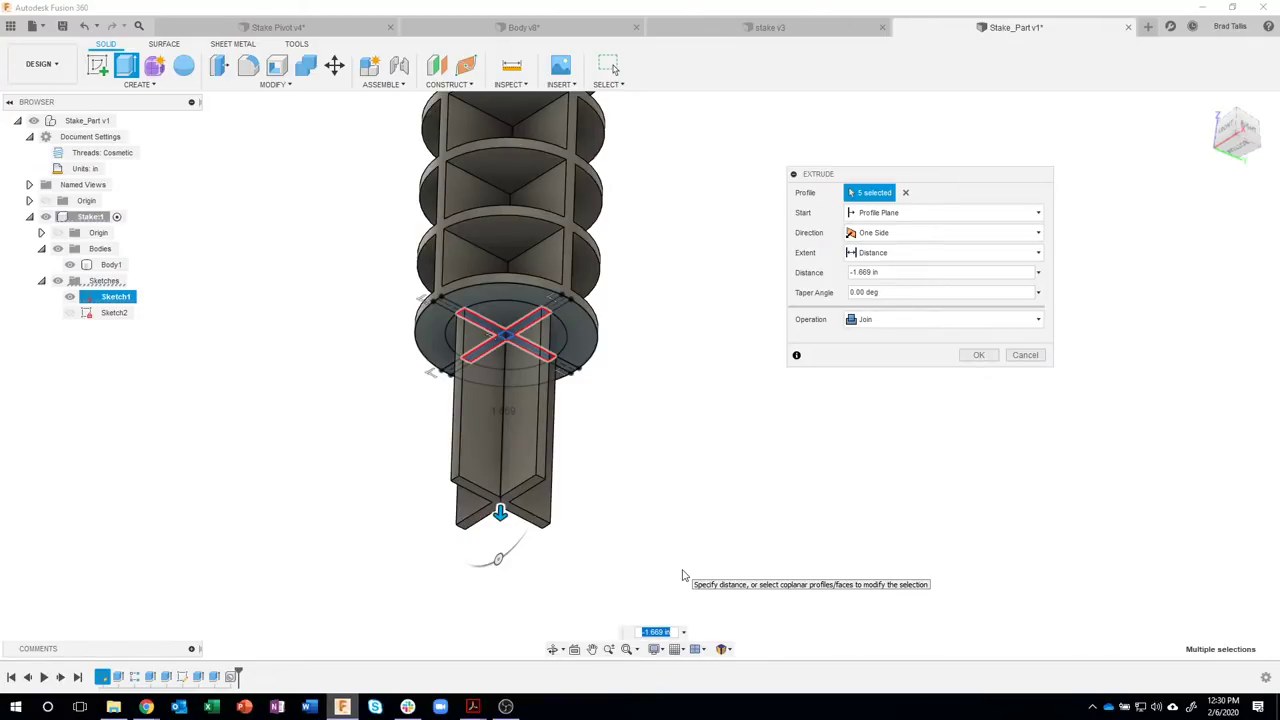
left_click(900, 270)
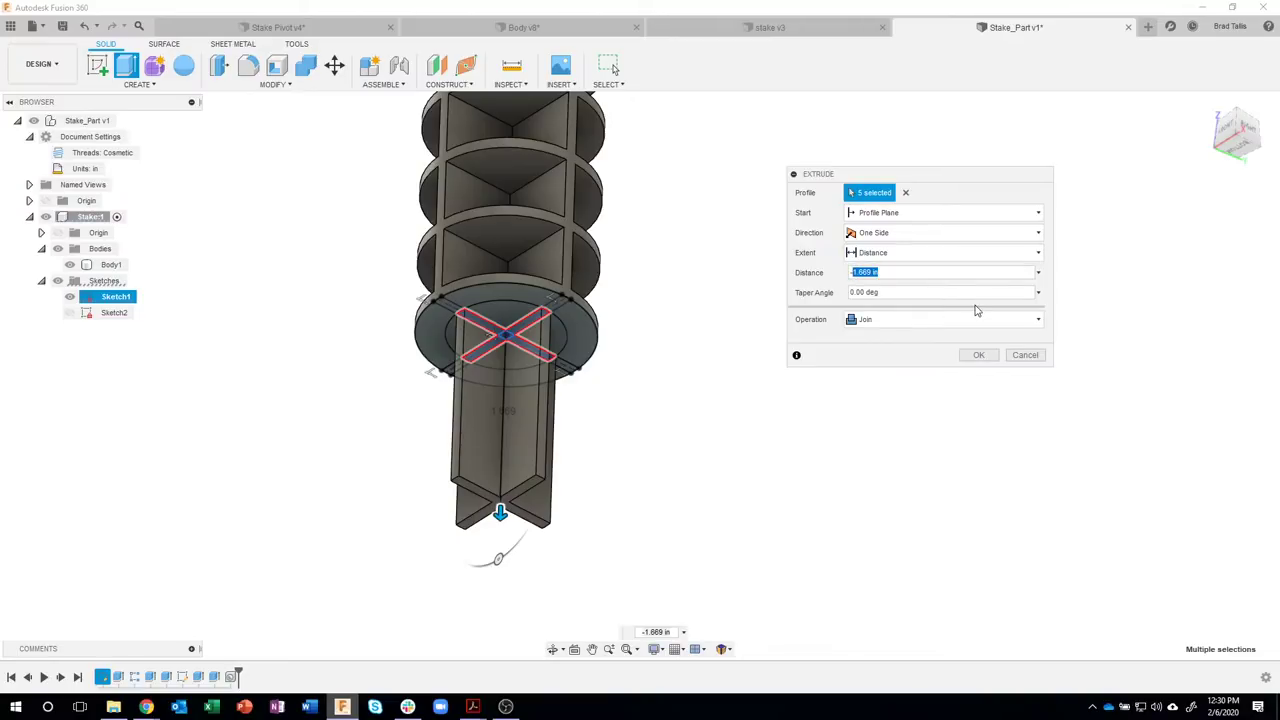
type("-4.625")
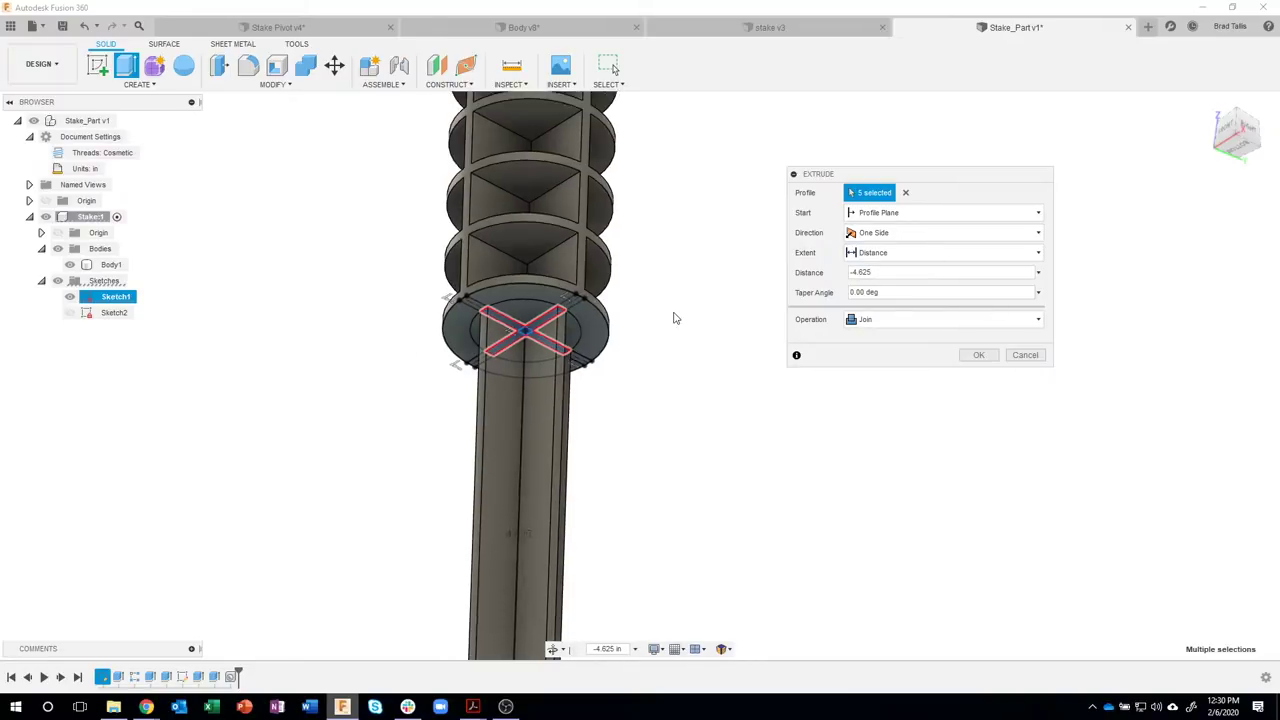
mouse_move(613, 320)
middle_mouse_down("shift")
mouse_move(571, 314)
mouse_move(534, 449)
mouse_move(634, 449)
mouse_move(700, 355)
mouse_move(760, 330)
middle_mouse_up("shift")
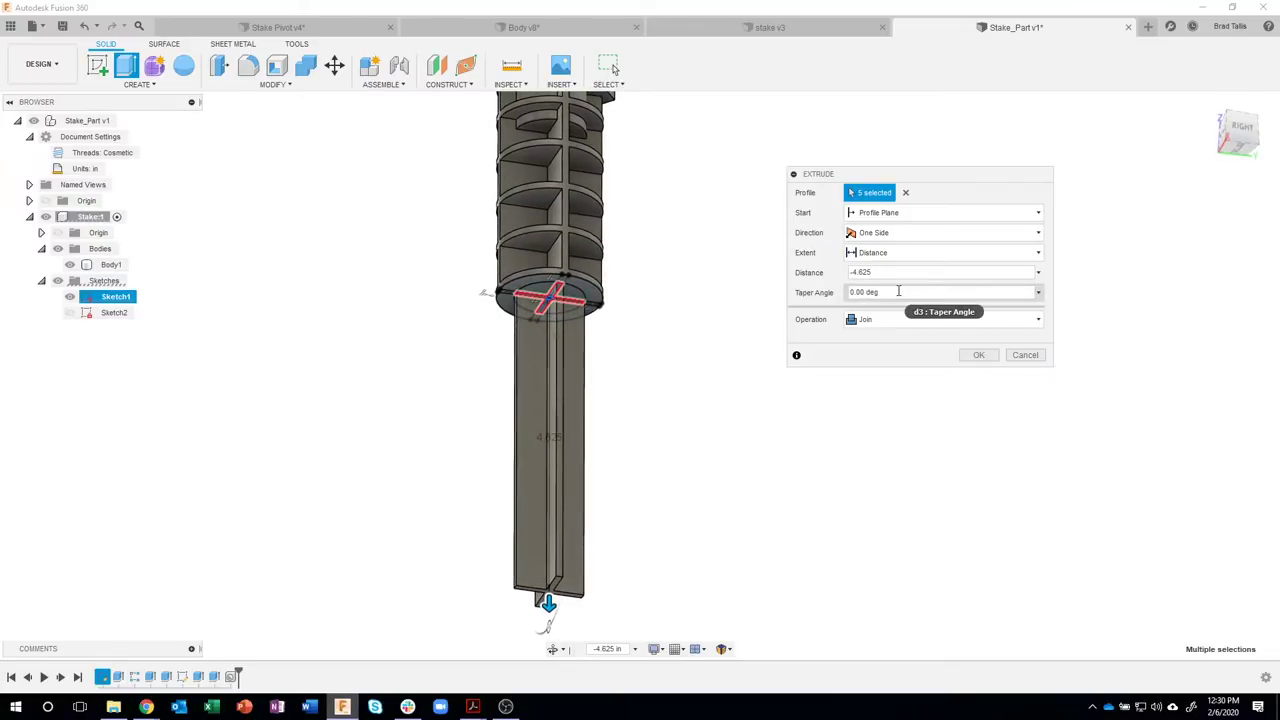
left_click(897, 291)
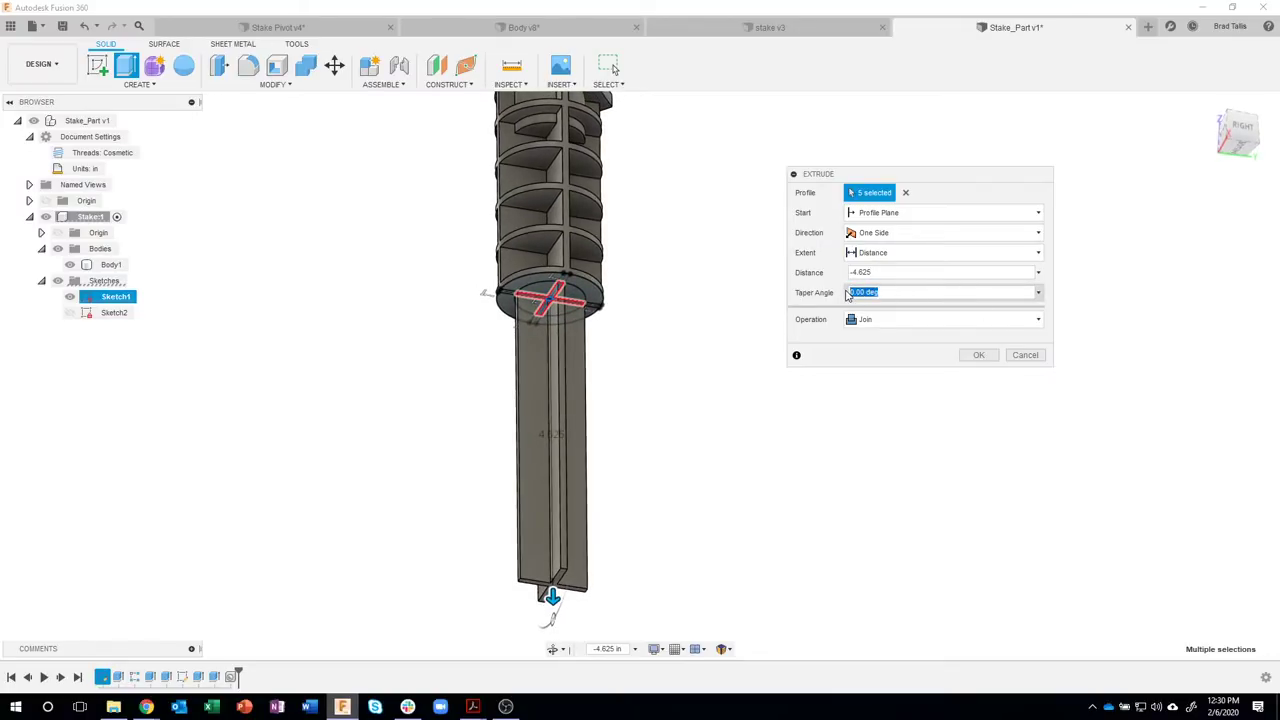
type("1")
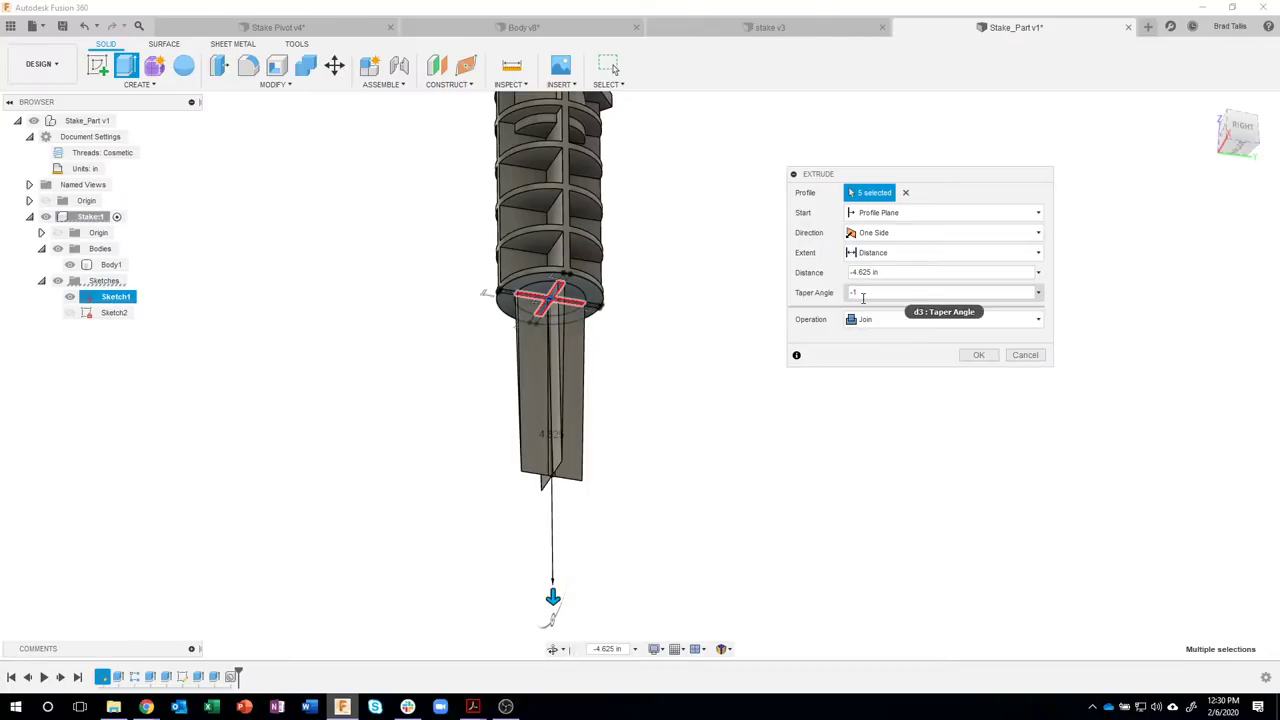
scroll(640, 370, "up", 4)
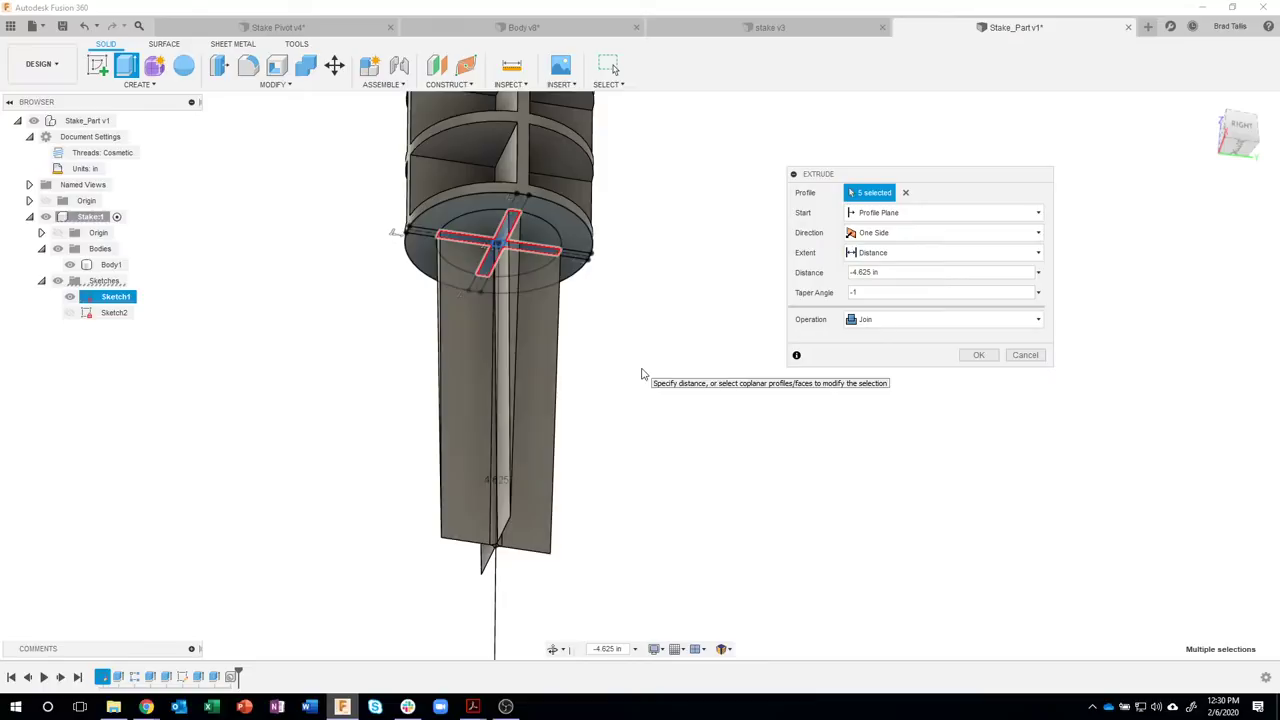
middle_click_drag(642, 374, 668, 505, "shift")
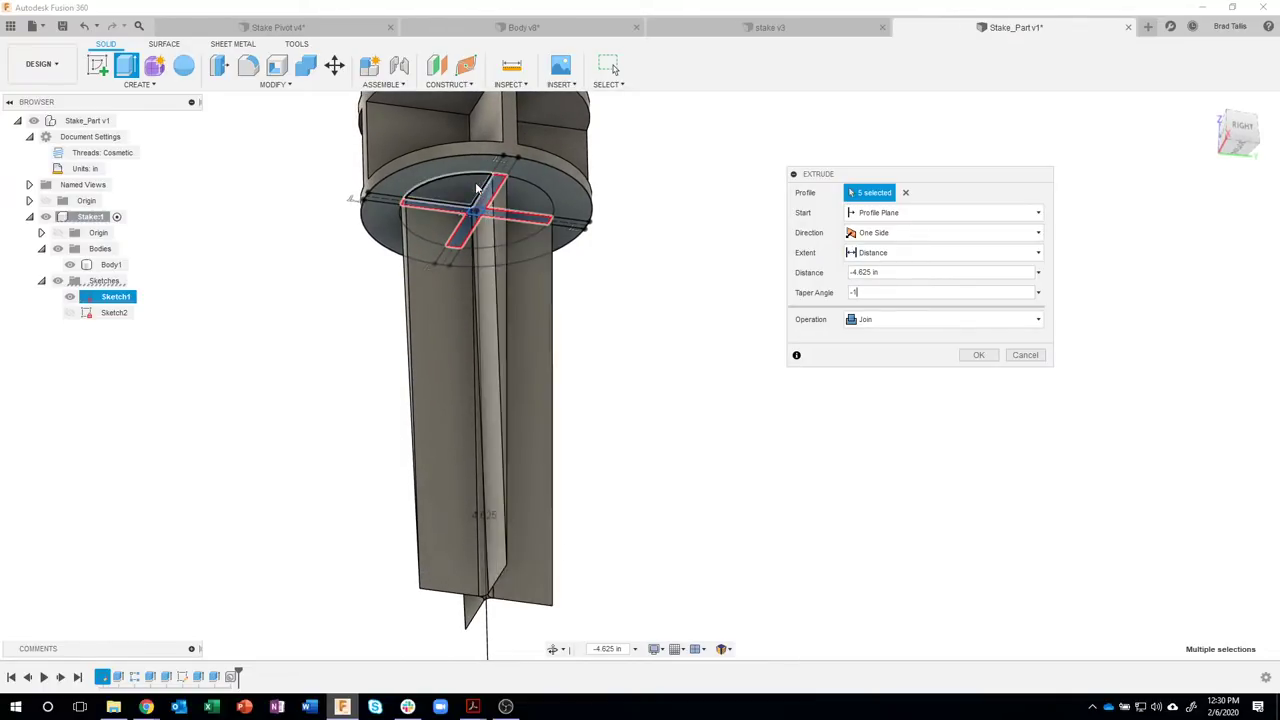
middle_click_drag(477, 188, 470, 282, "shift")
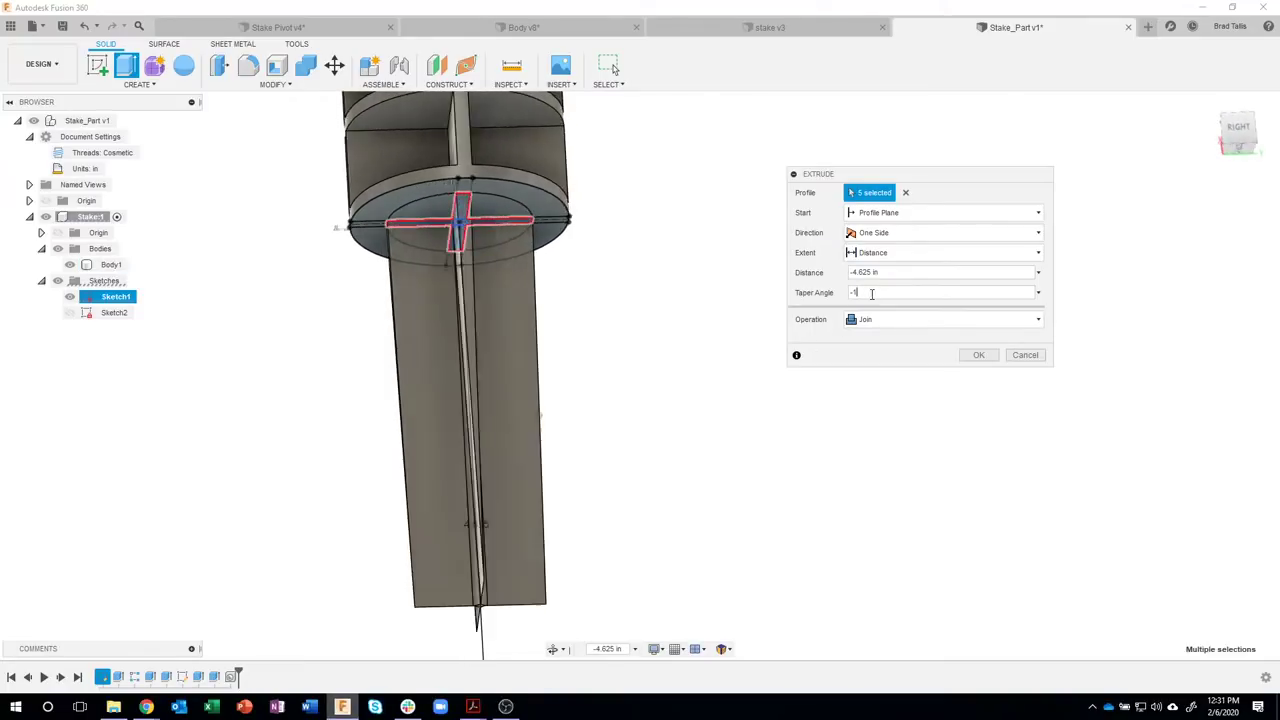
key("Return")
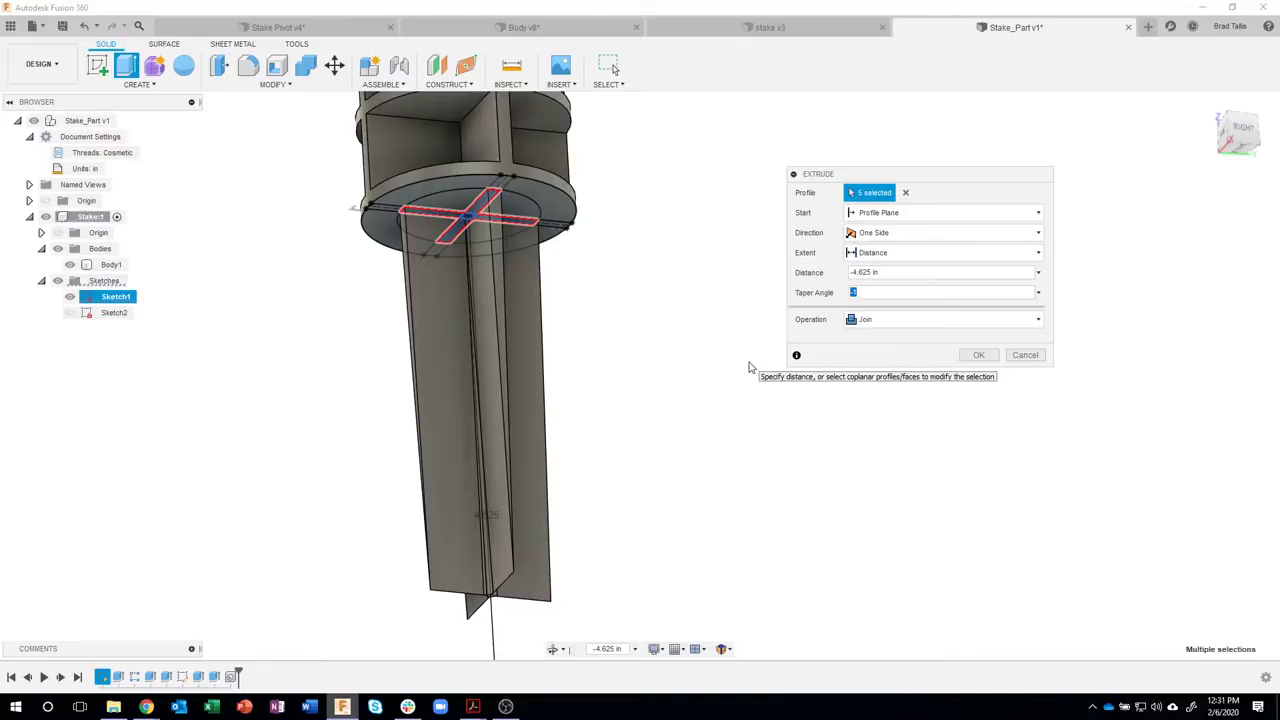
scroll(671, 391, "down", 5)
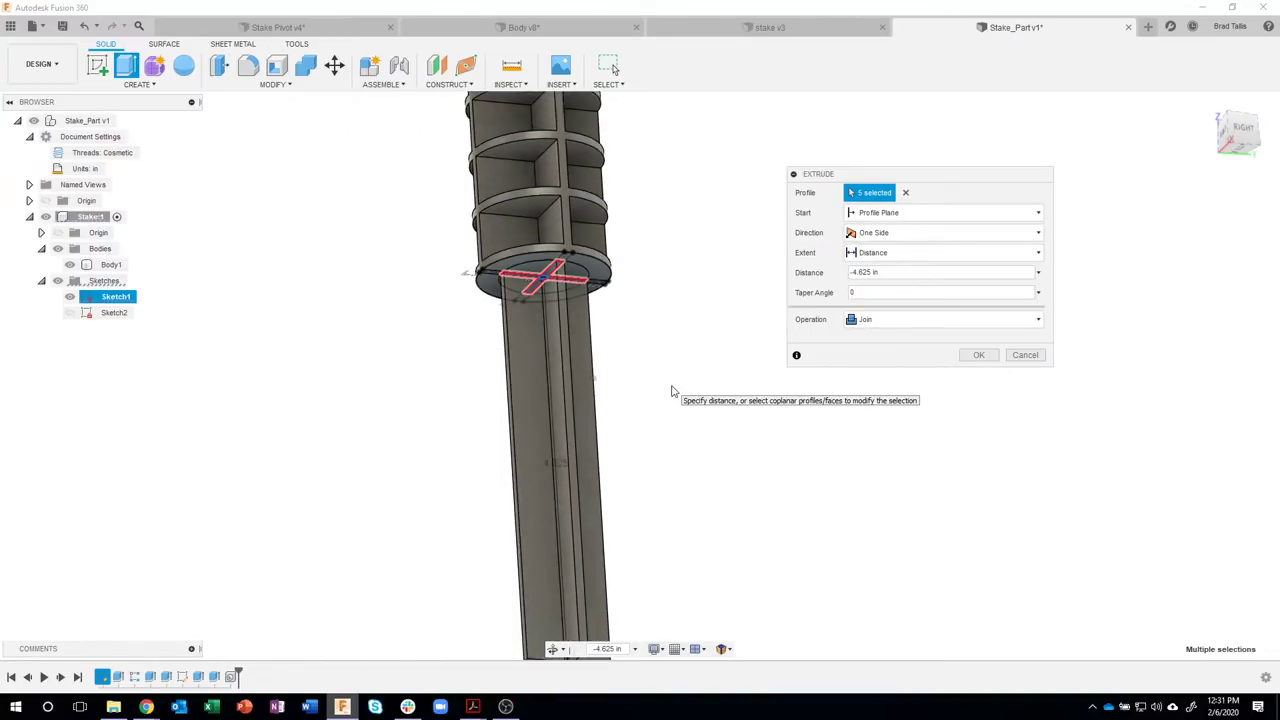
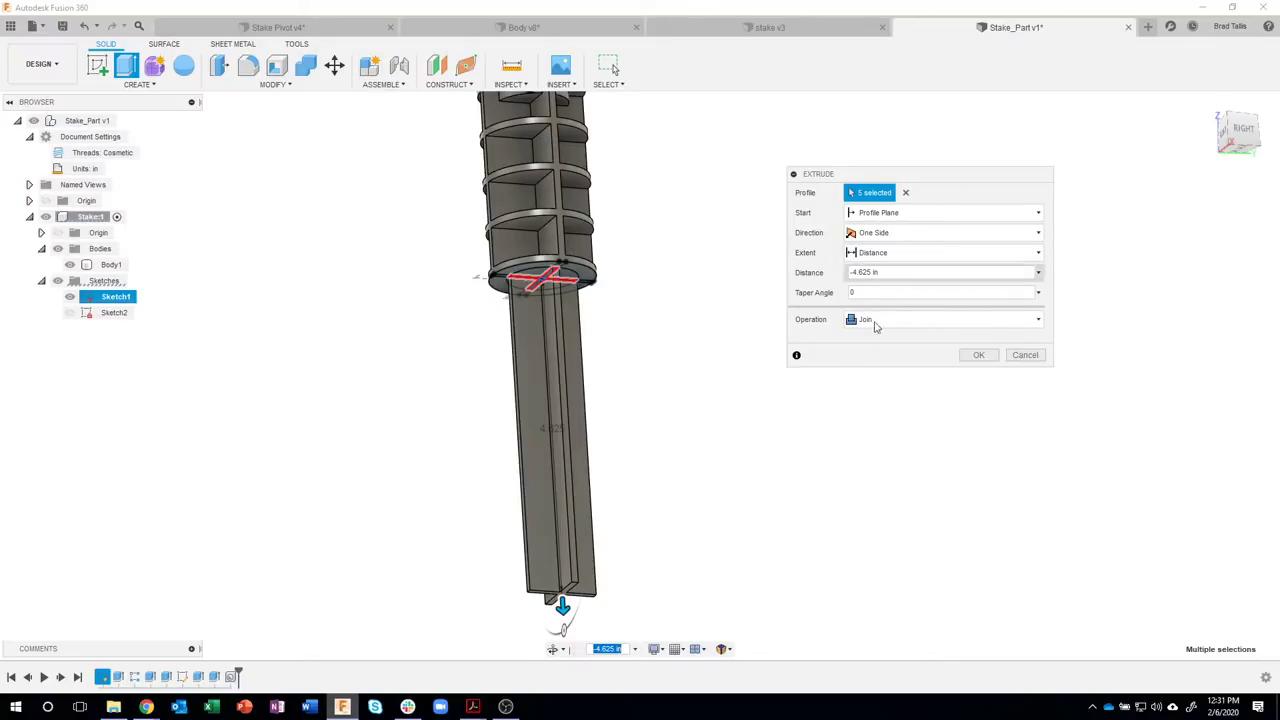
- Confirm the 4.625 in joined shaft extrusion and hide Sketch1
key("Escape")
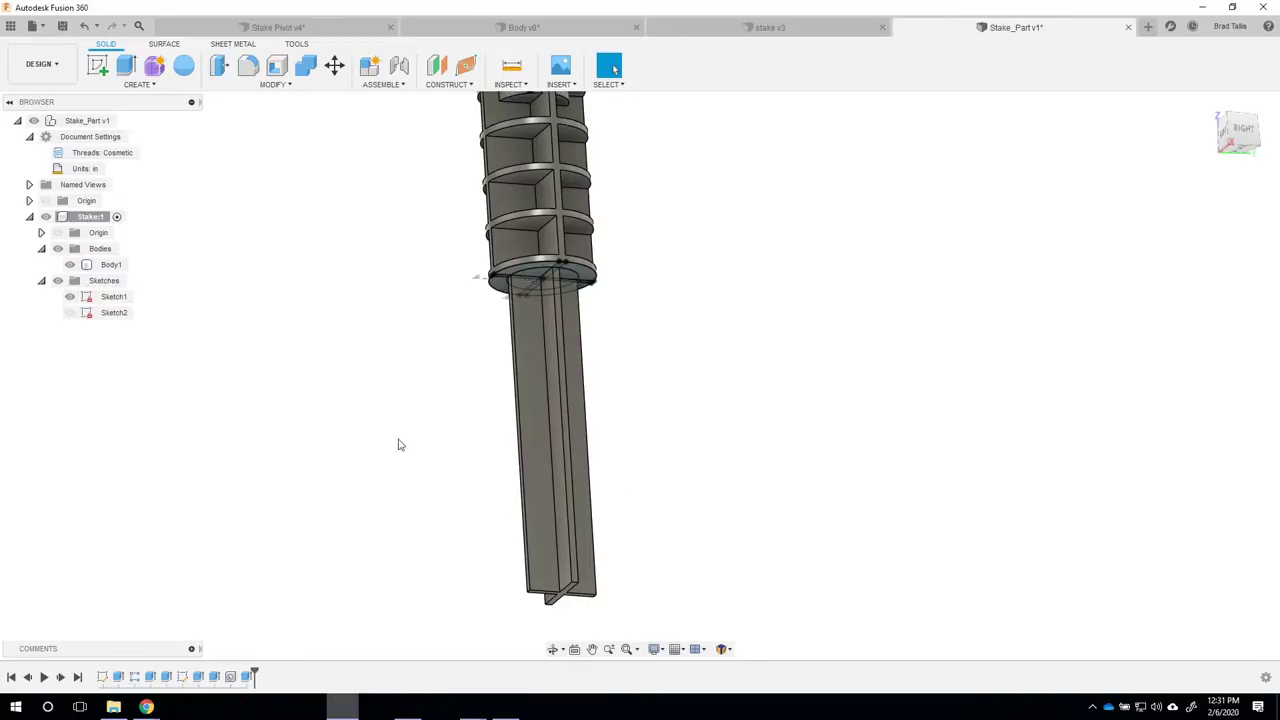
left_click(70, 296)
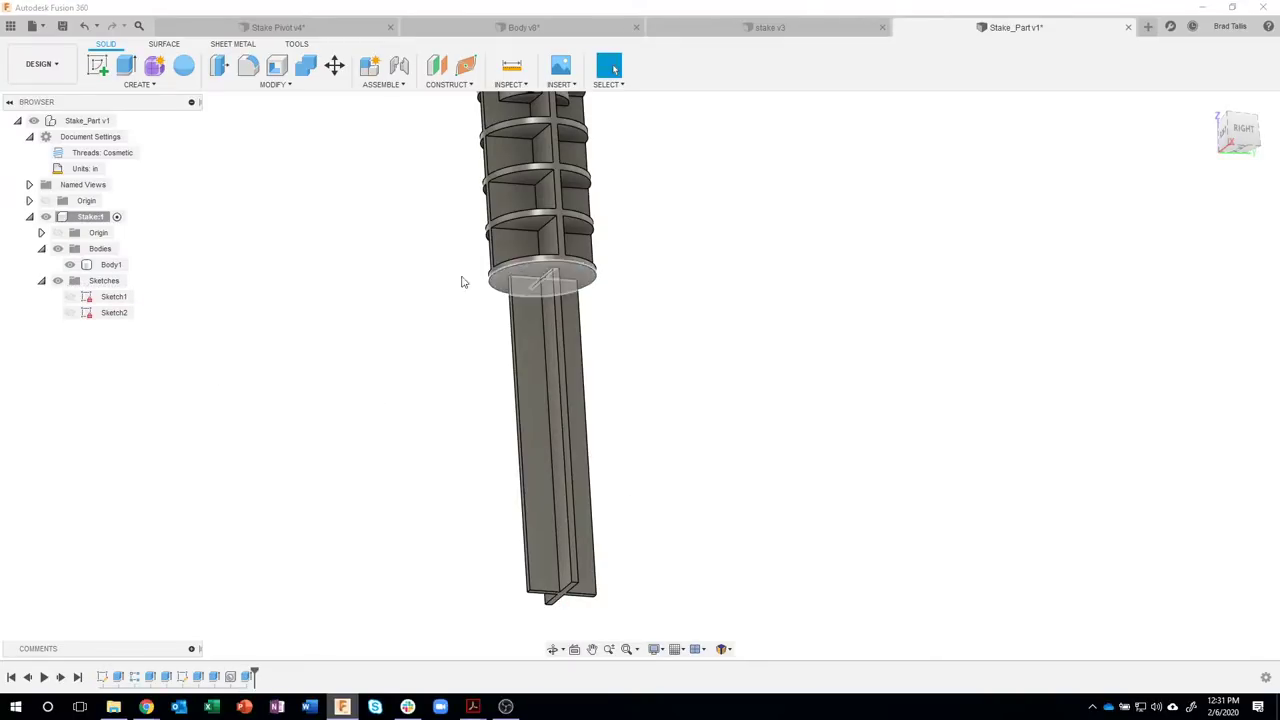
middle_click_drag(723, 369, 700, 360, "shift")
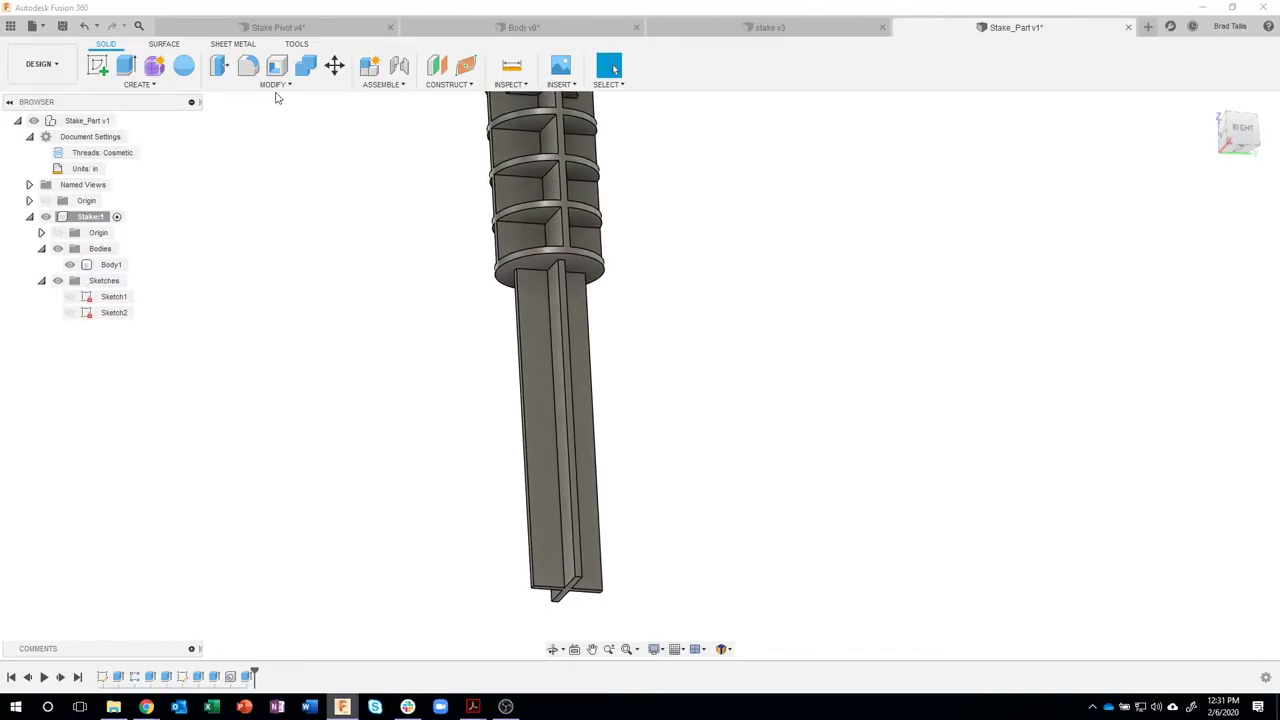
left_click(276, 86)
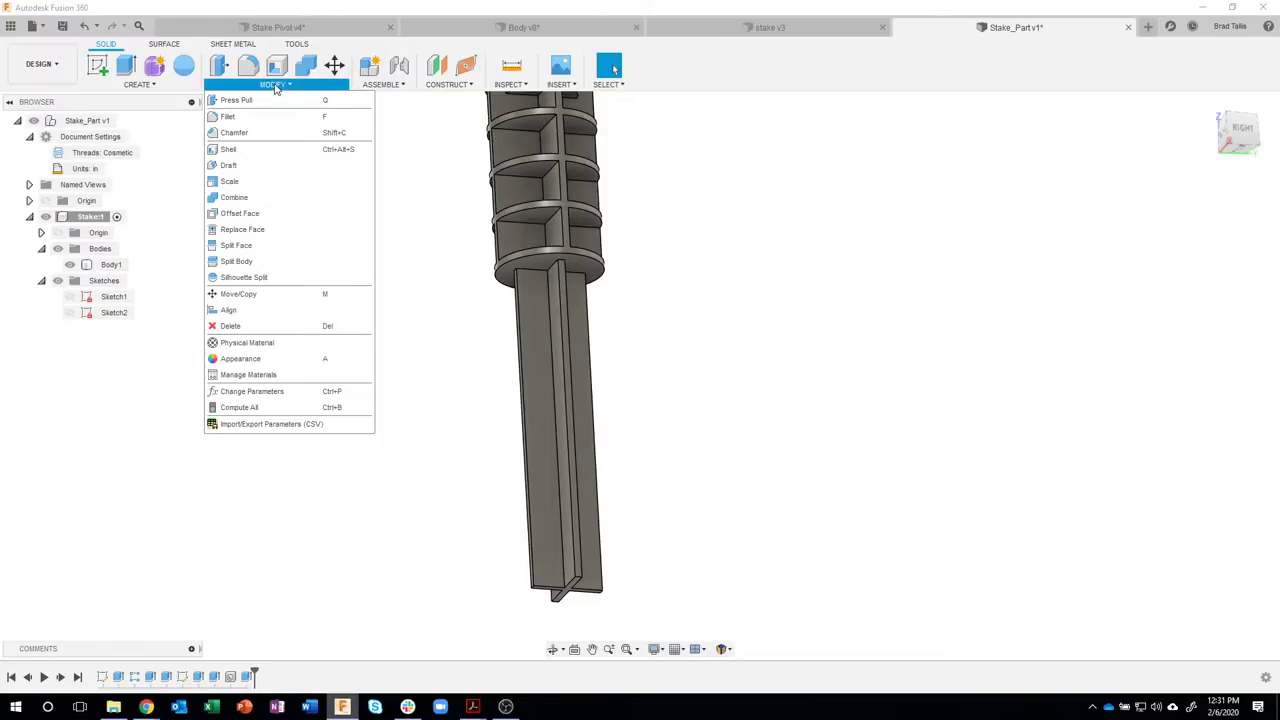
- Start a Draft using the disk face as the neutral plane
left_click(264, 169)
middle_click_drag(717, 203, 689, 317, "shift")
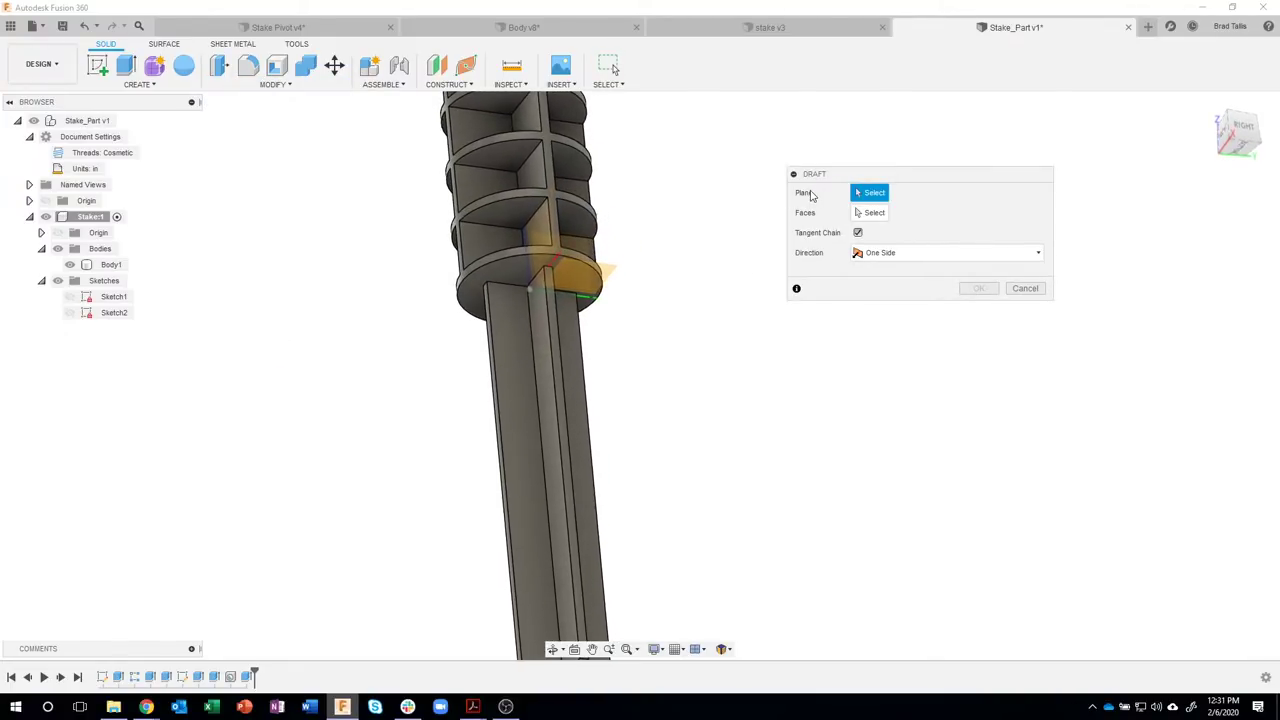
middle_click_drag(813, 197, 500, 274, "shift")
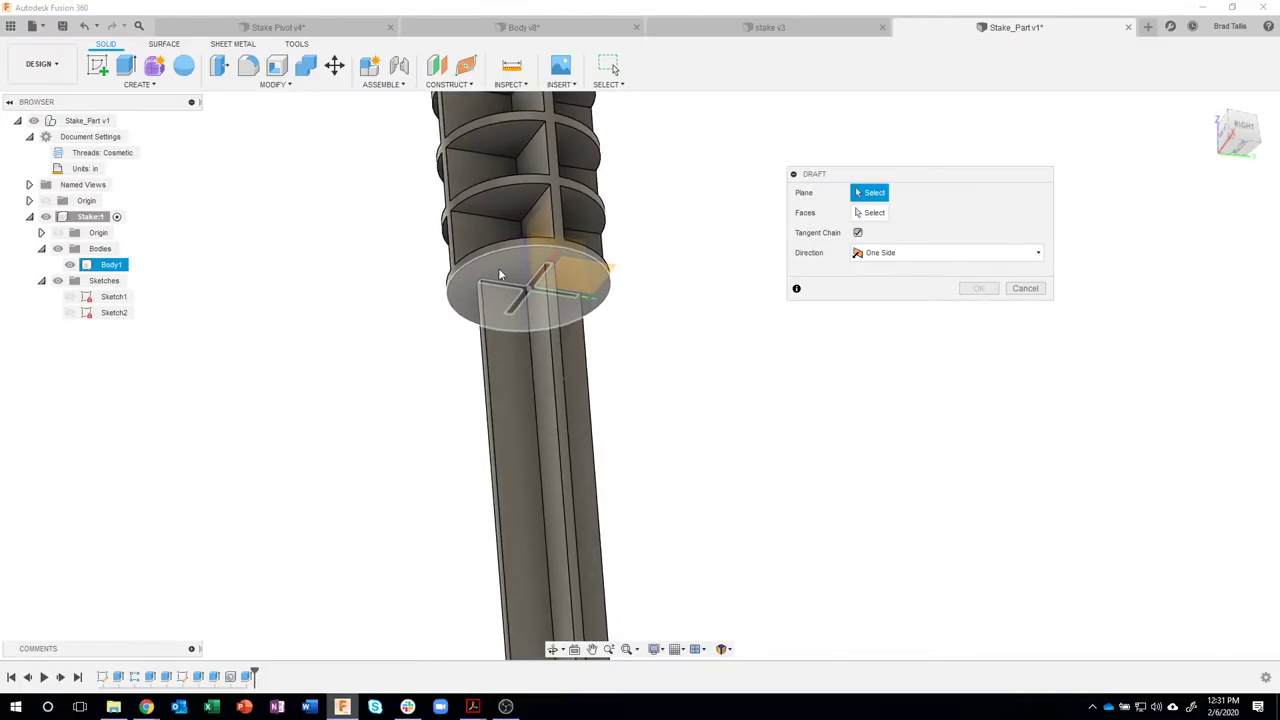
left_click(502, 264)
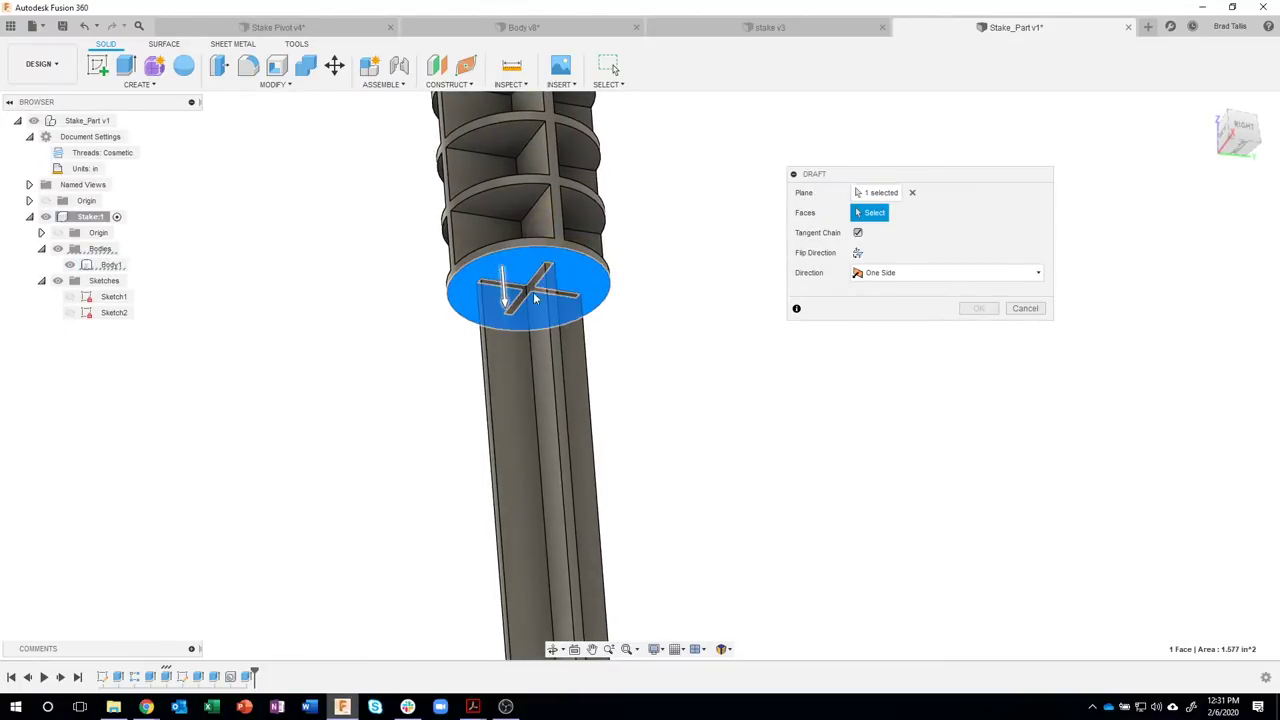
- Select the four long side faces of the cross-shaped shaft to draft
scroll(573, 339, "up", 5)
middle_click_drag(573, 339, 253, 254, "shift")
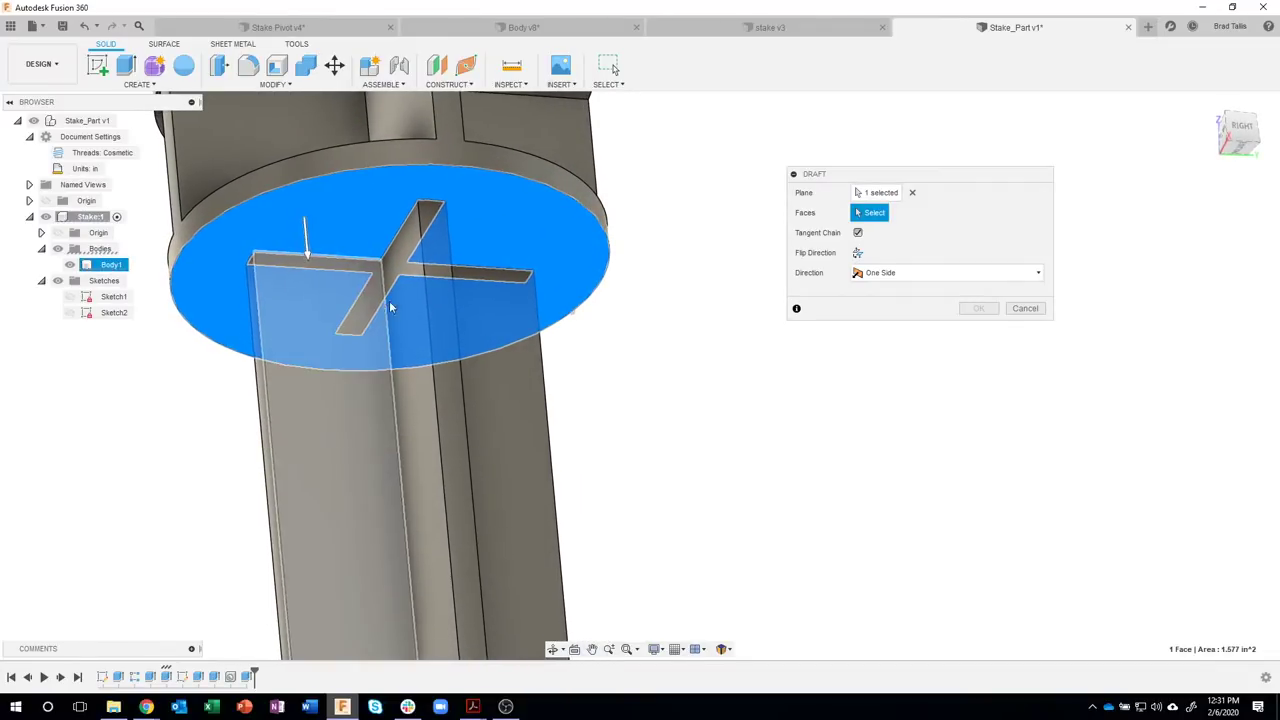
middle_click_drag(389, 300, 360, 447, "shift")
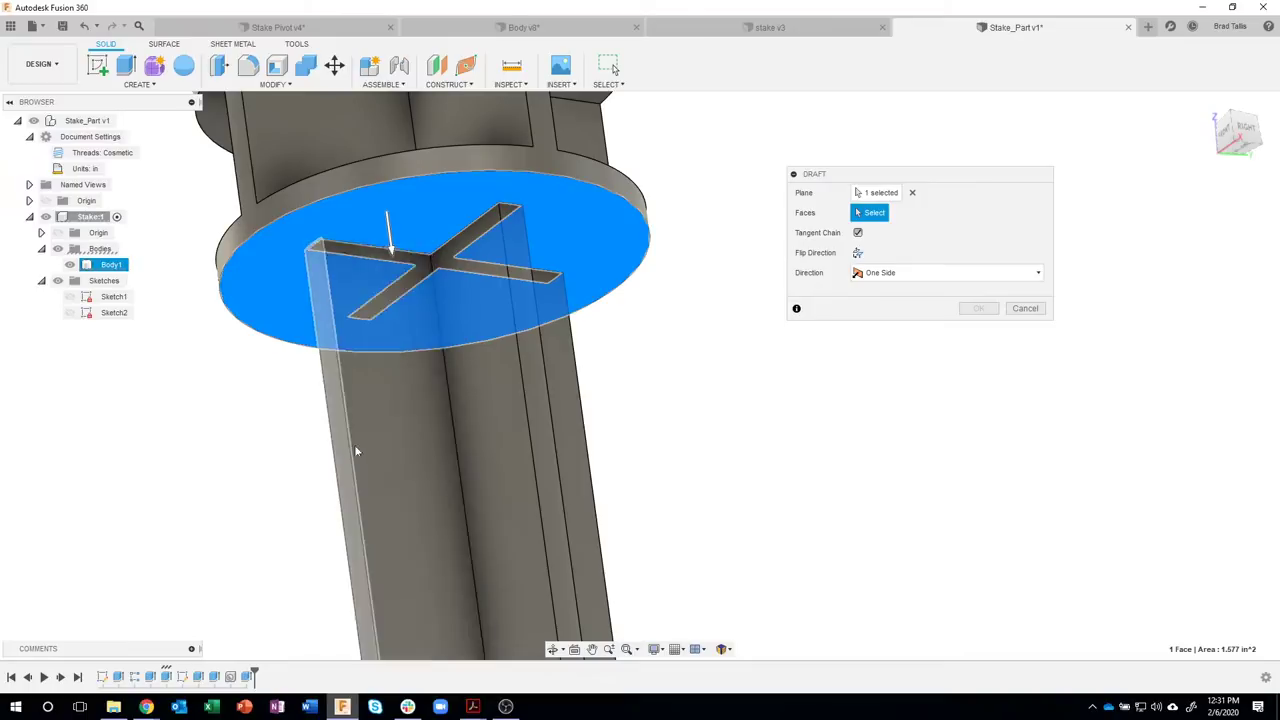
middle_click_drag(341, 232, 871, 320, "shift")
middle_click_drag(348, 196, 563, 325, "shift")
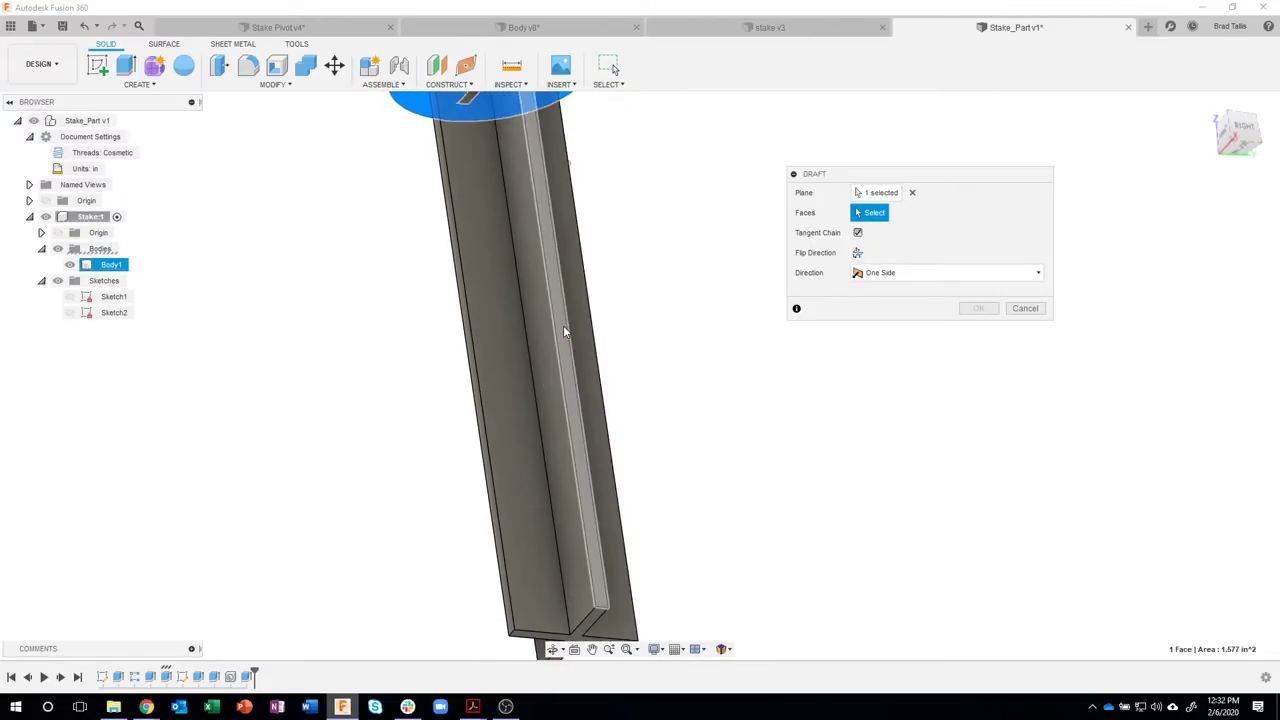
left_click(563, 325)
scroll(490, 570, "up", 3)
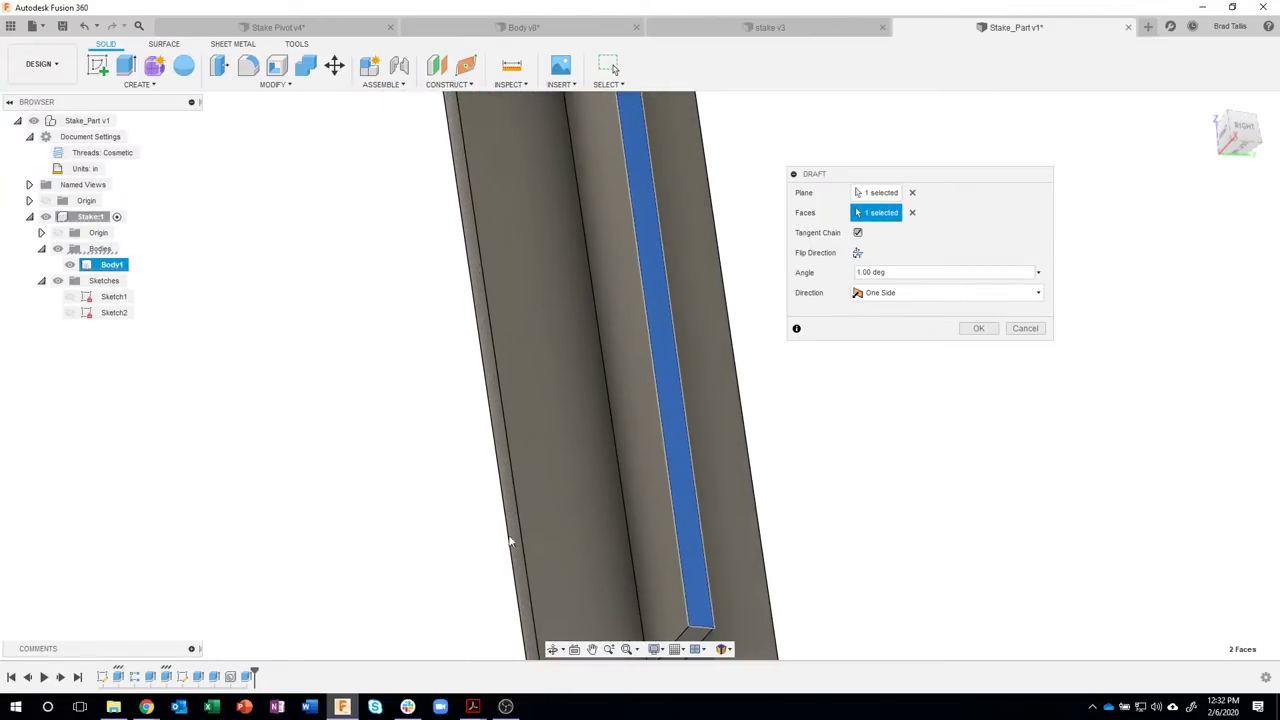
scroll(514, 529, "down", 1)
left_click(548, 517)
scroll(548, 517, "down", 2)
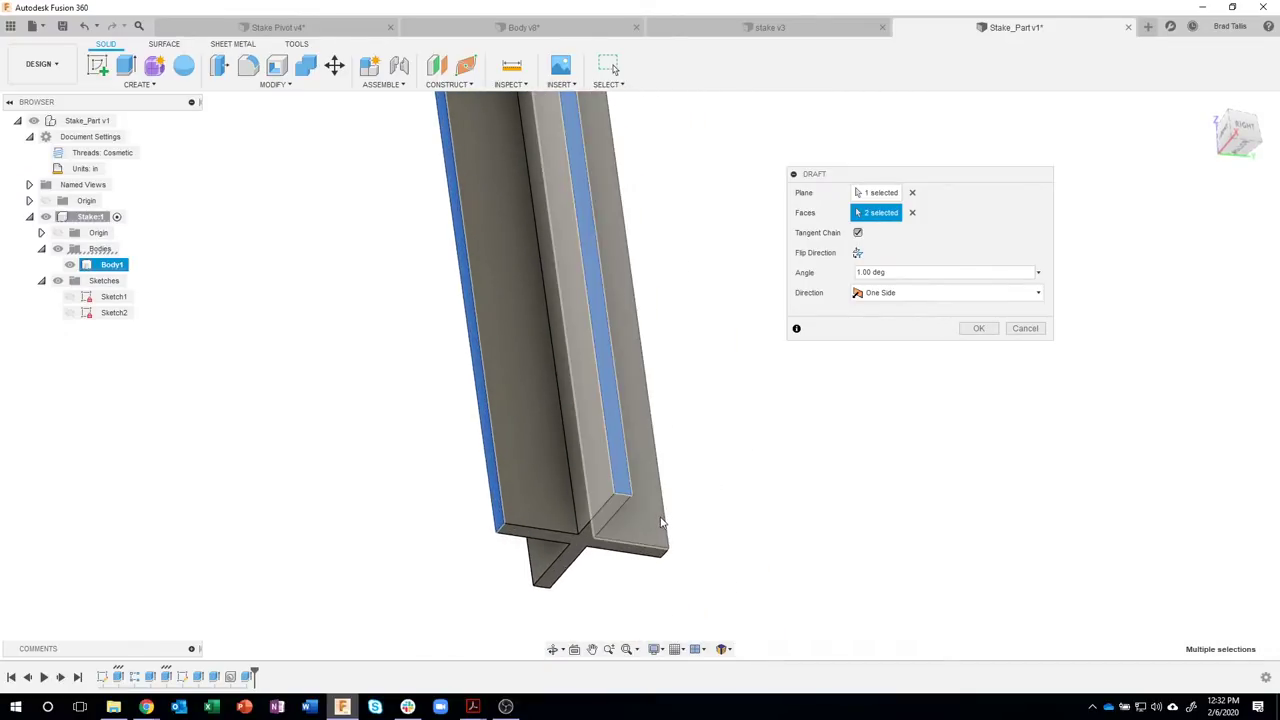
left_click(665, 540)
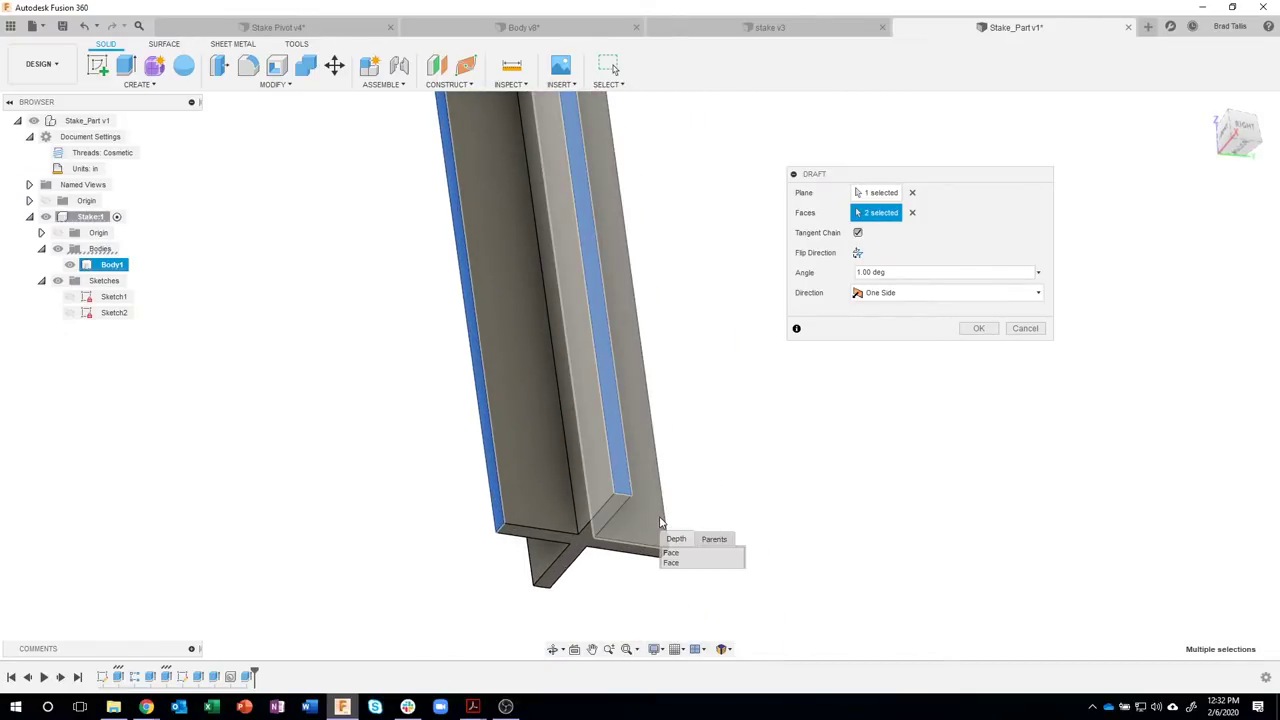
left_click(678, 565)
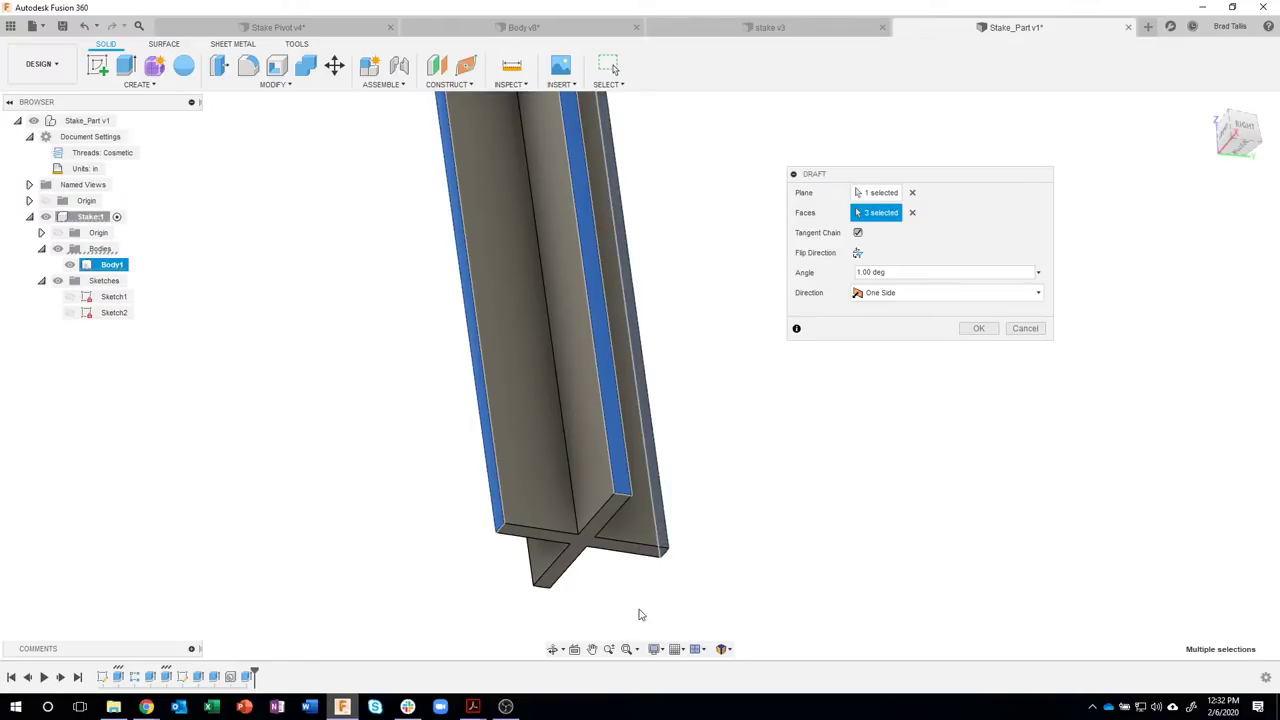
left_click(541, 563)
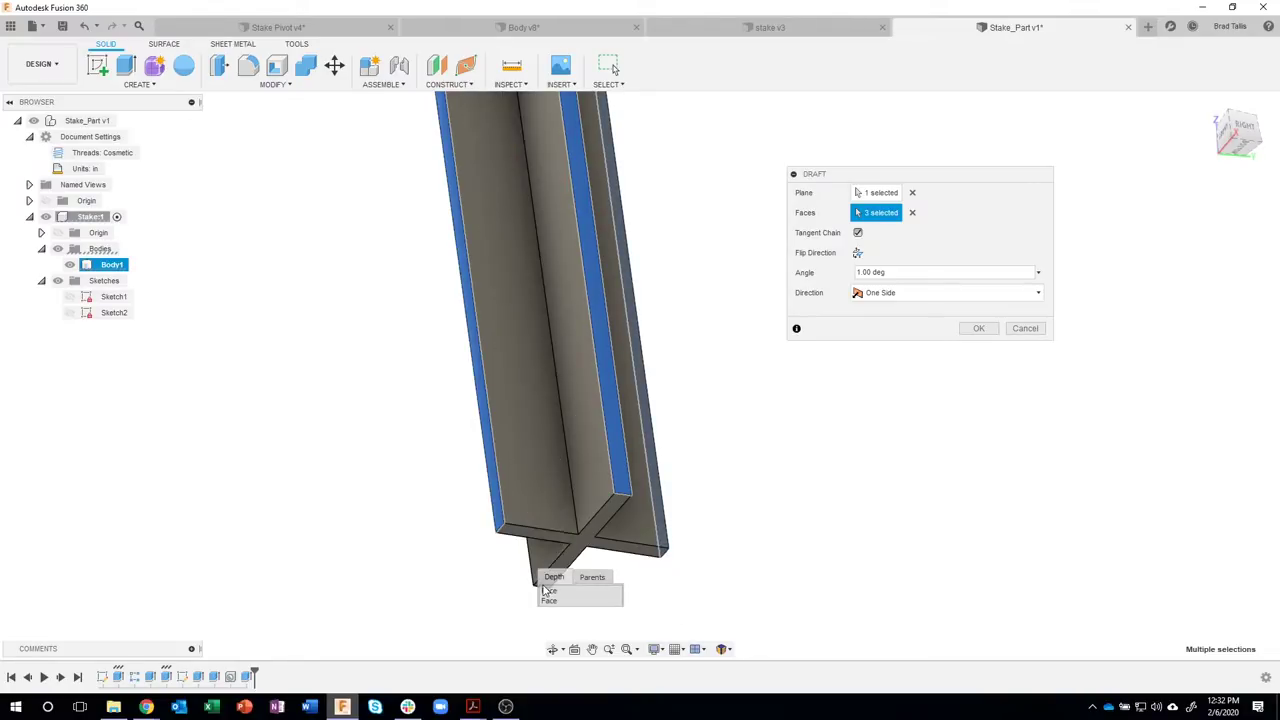
left_click(549, 601)
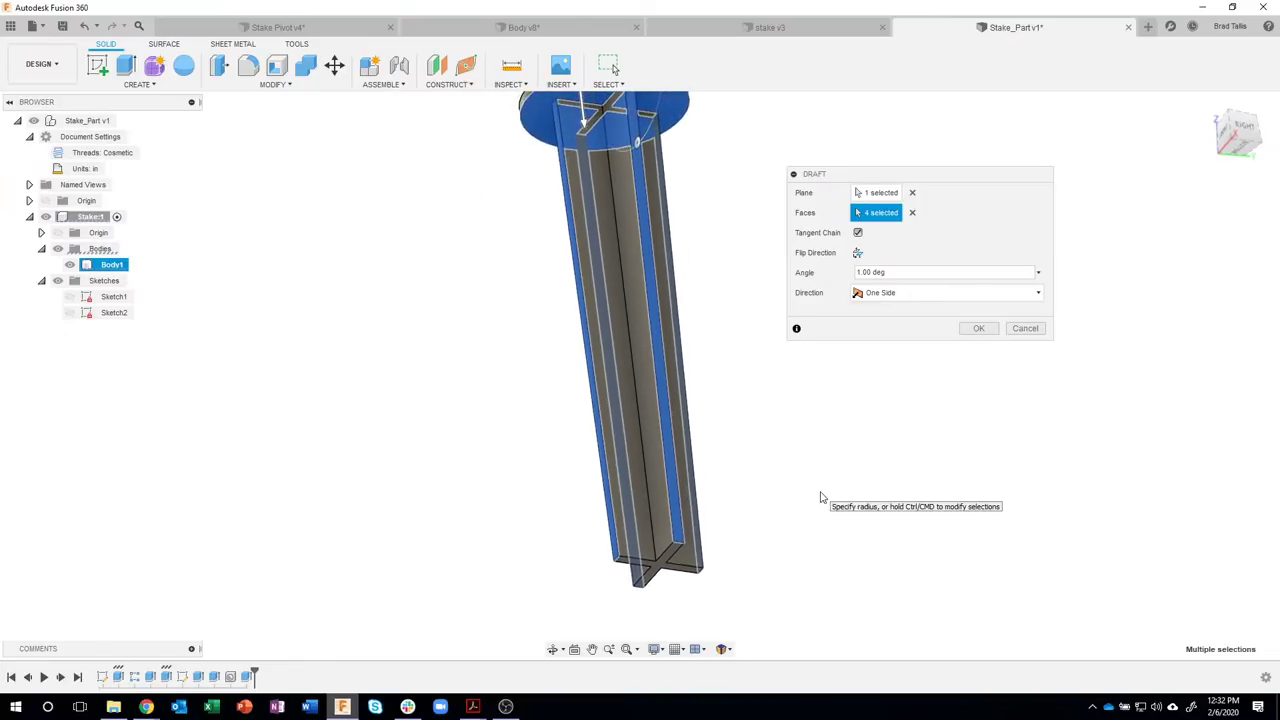
- Set the draft angle to 1 degree and apply it
left_click(1221, 147)
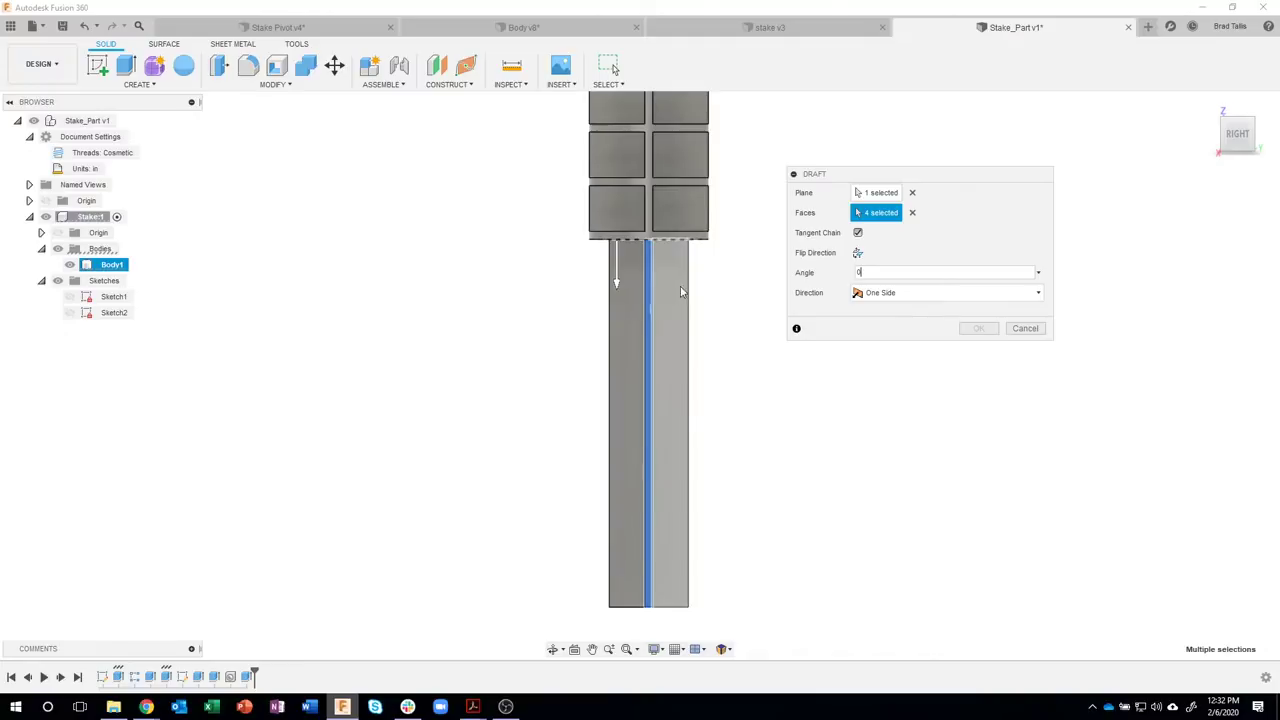
double_click(900, 272)
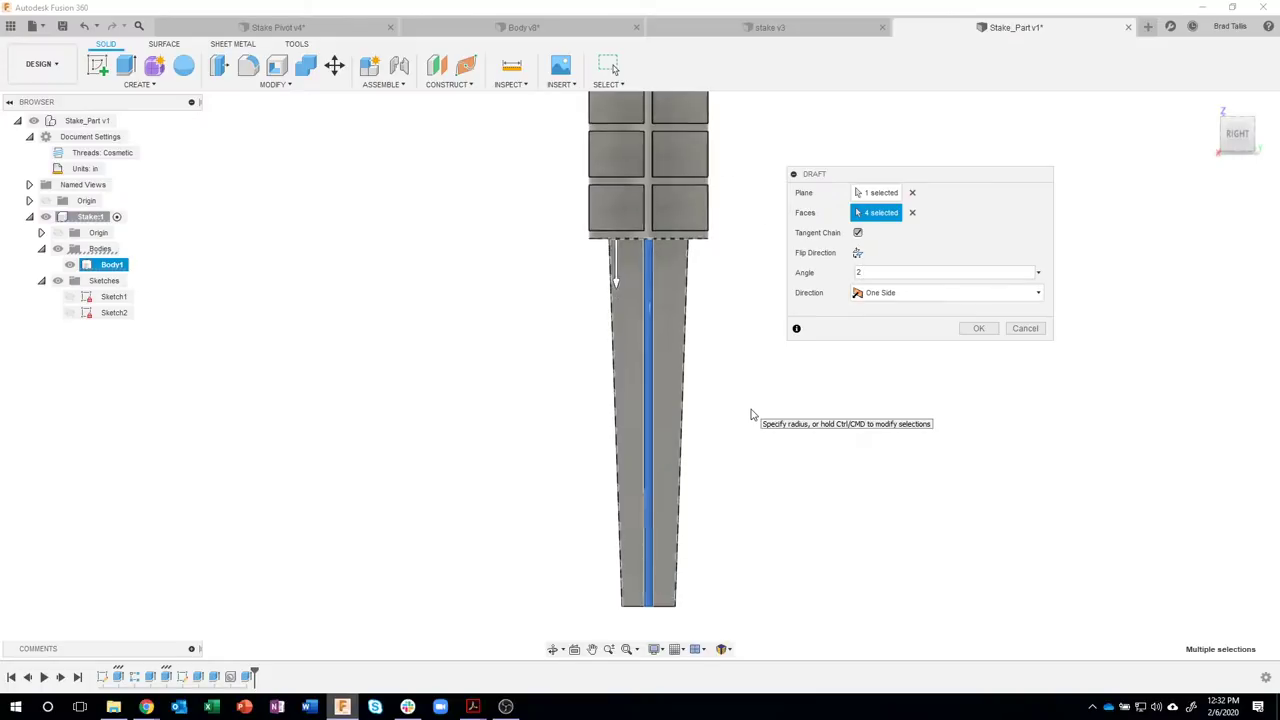
middle_click_drag(751, 414, 825, 342, "shift")
type("1")
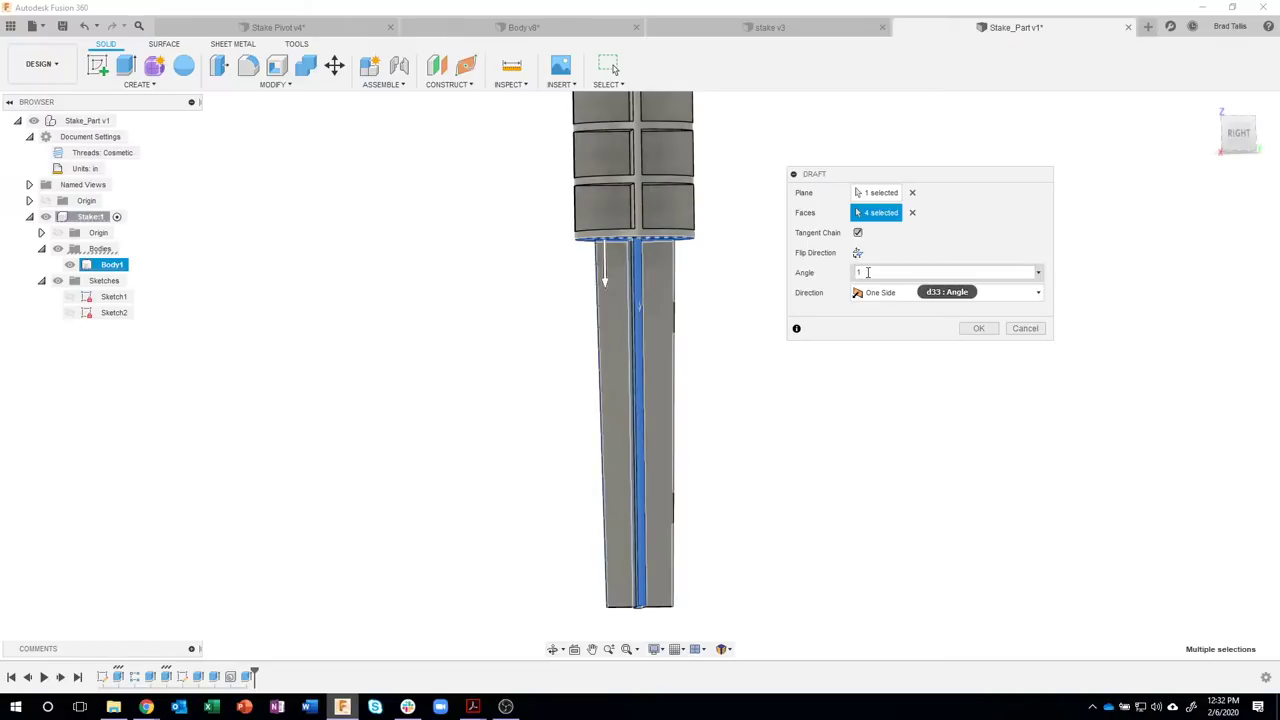
left_click(980, 328)
middle_click_drag(823, 440, 823, 440, "shift")
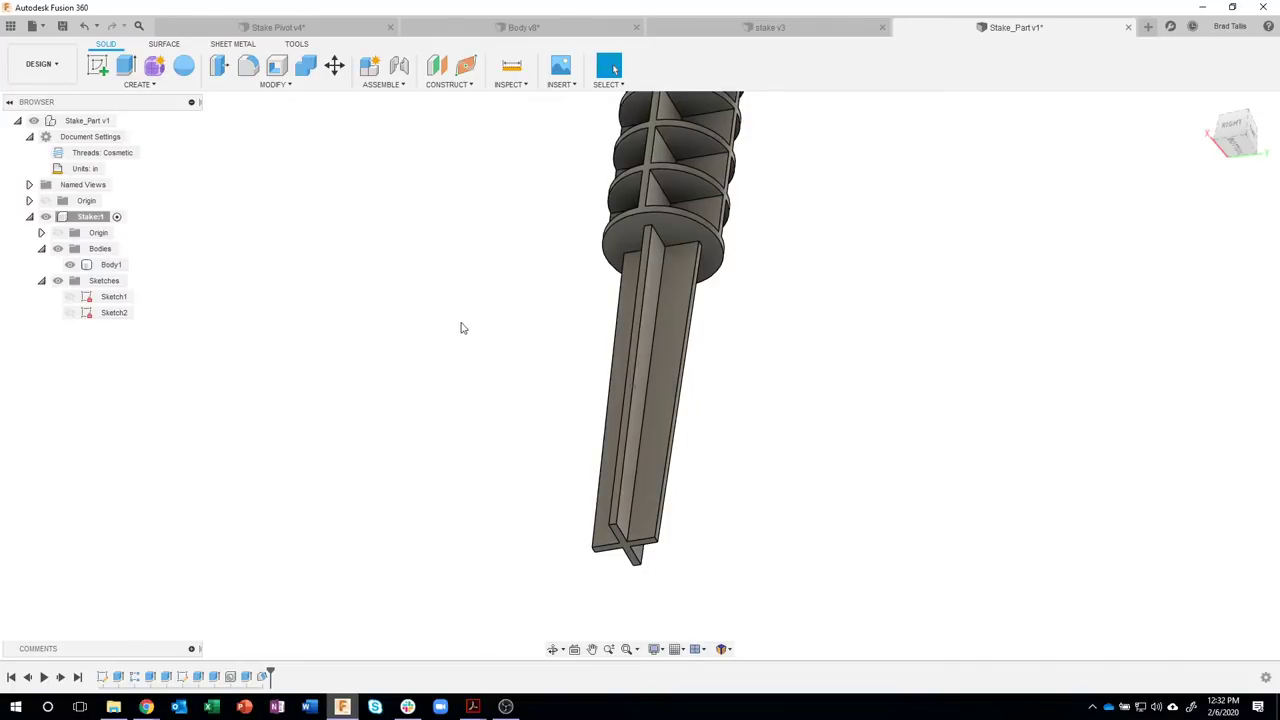
mouse_move(467, 694)
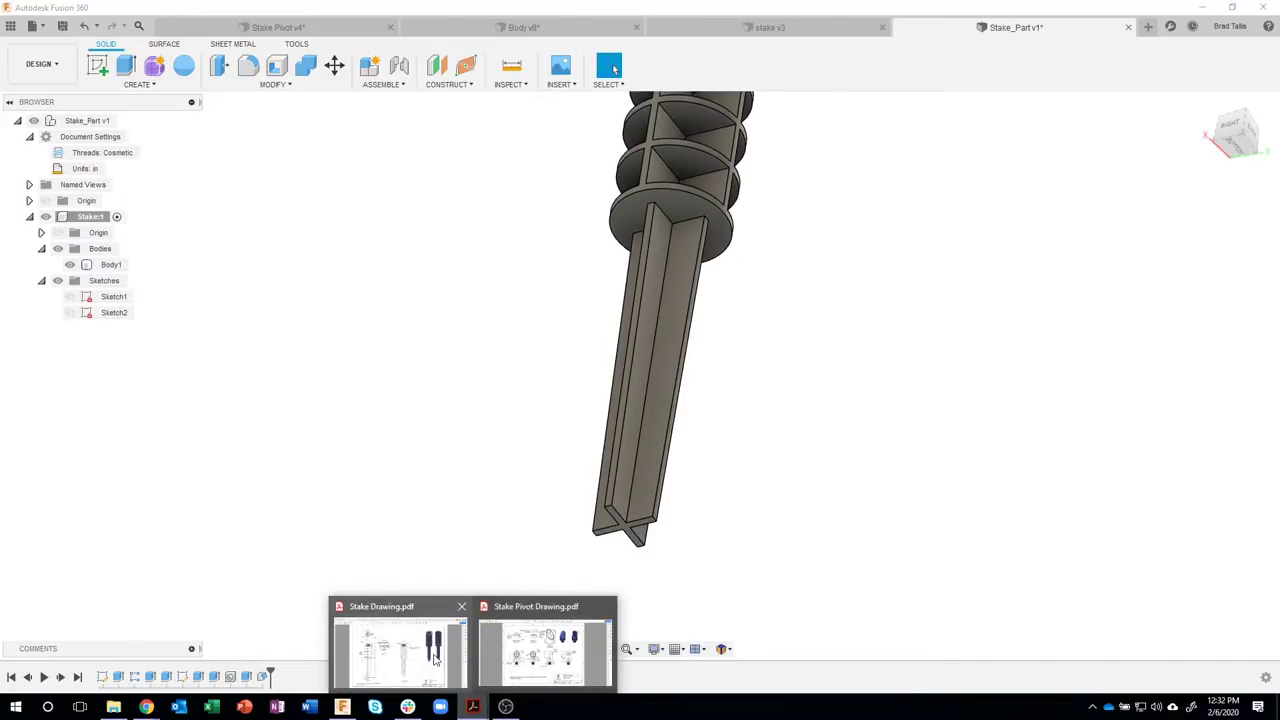
left_click(435, 655)
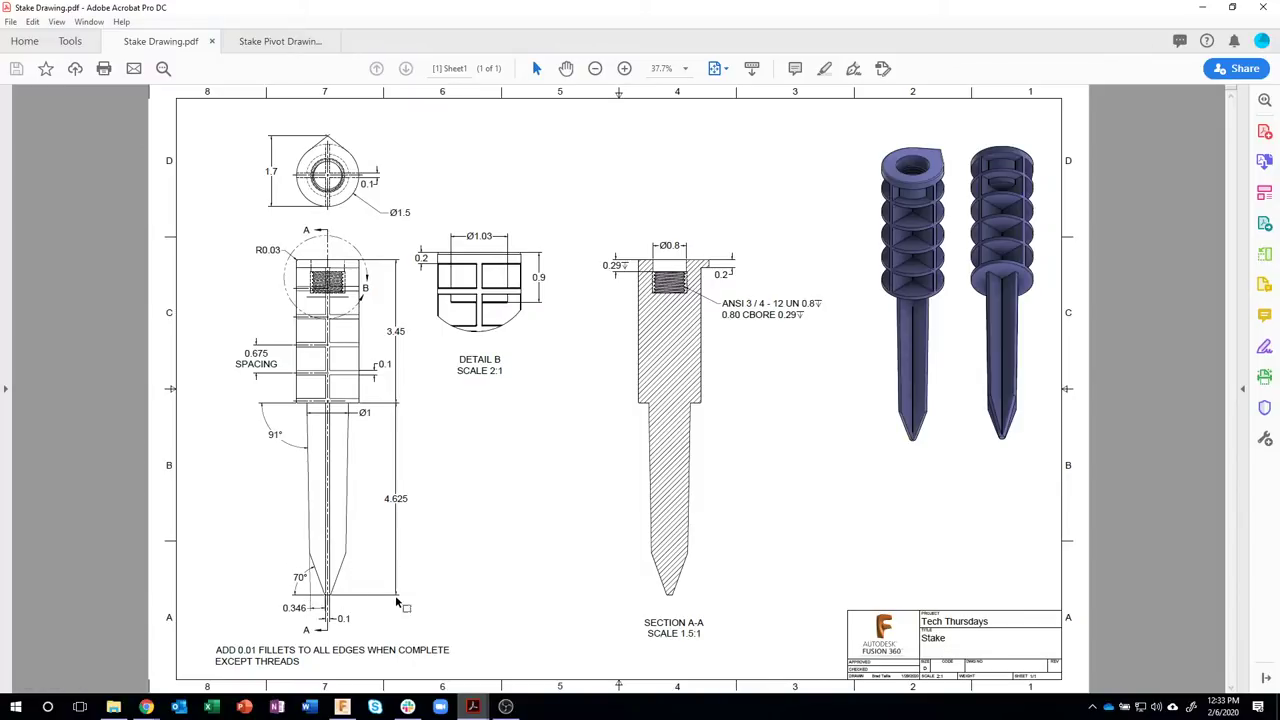
mouse_move(342, 706)
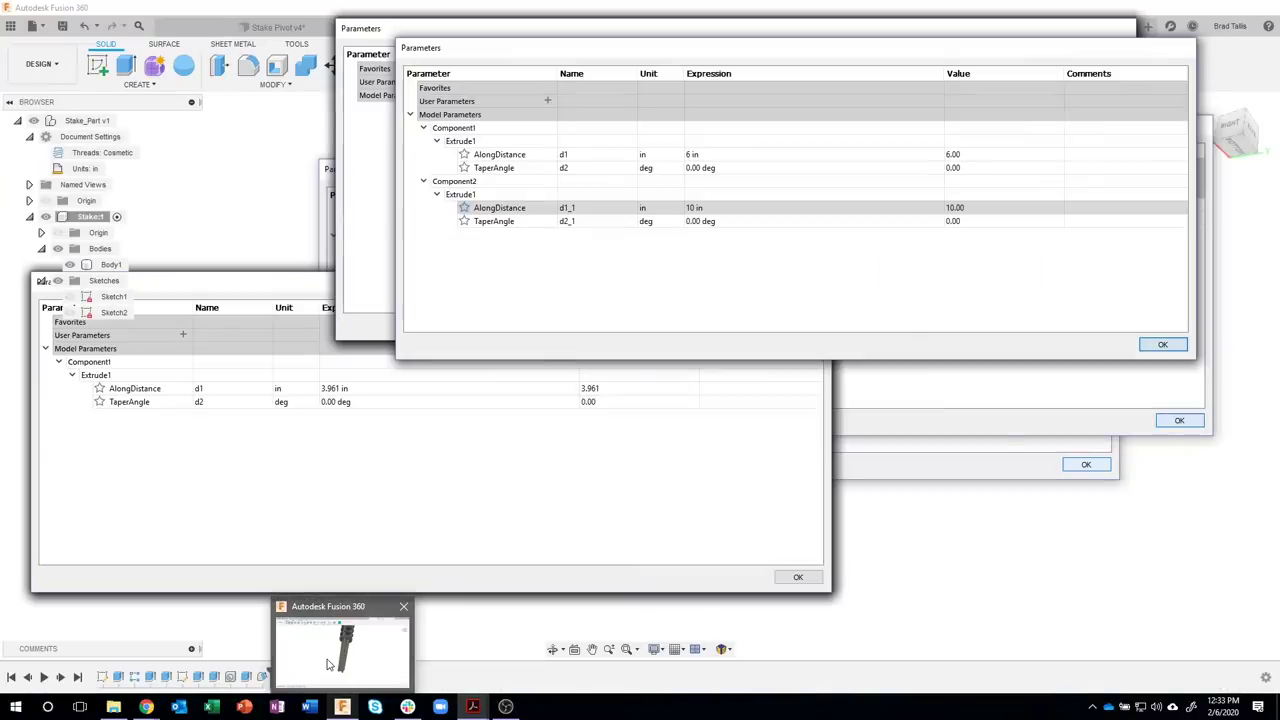
left_click(340, 650)
- Start a chamfer on the outer corner edge at the shaft tip
scroll(797, 514, "up", 2)
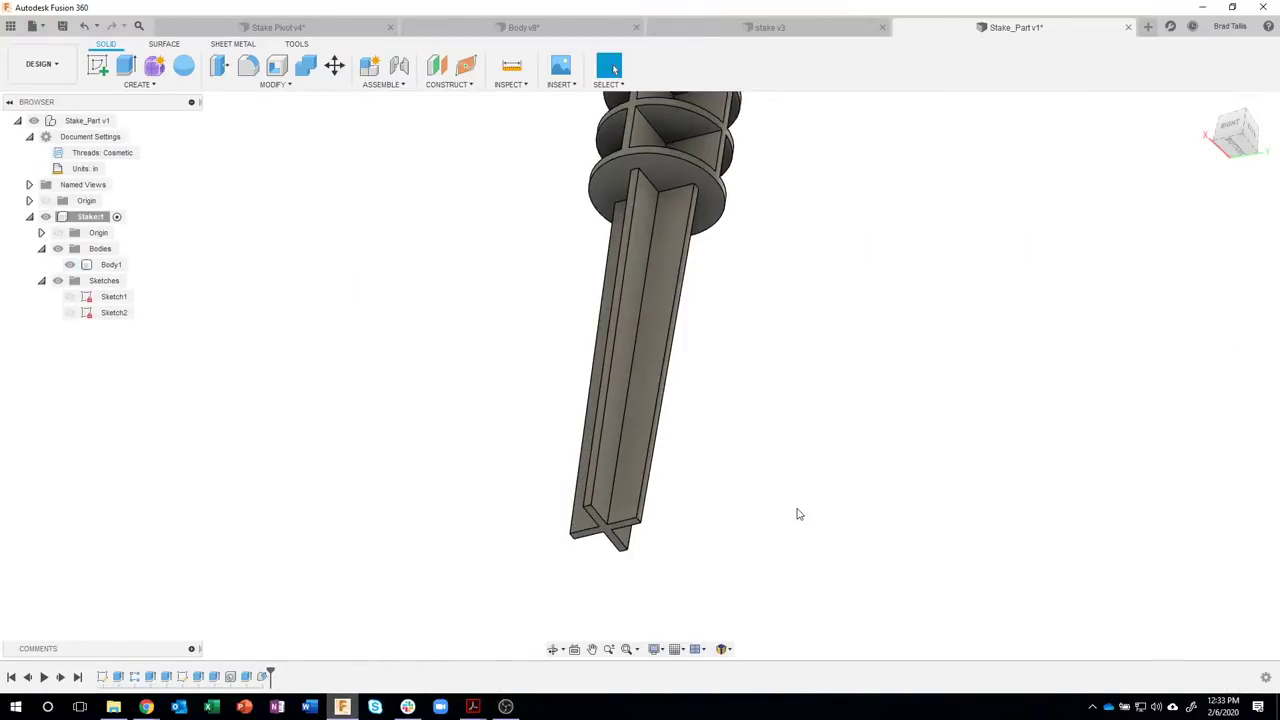
scroll(674, 546, "up", 2)
scroll(565, 533, "up", 2)
scroll(556, 515, "up", 2)
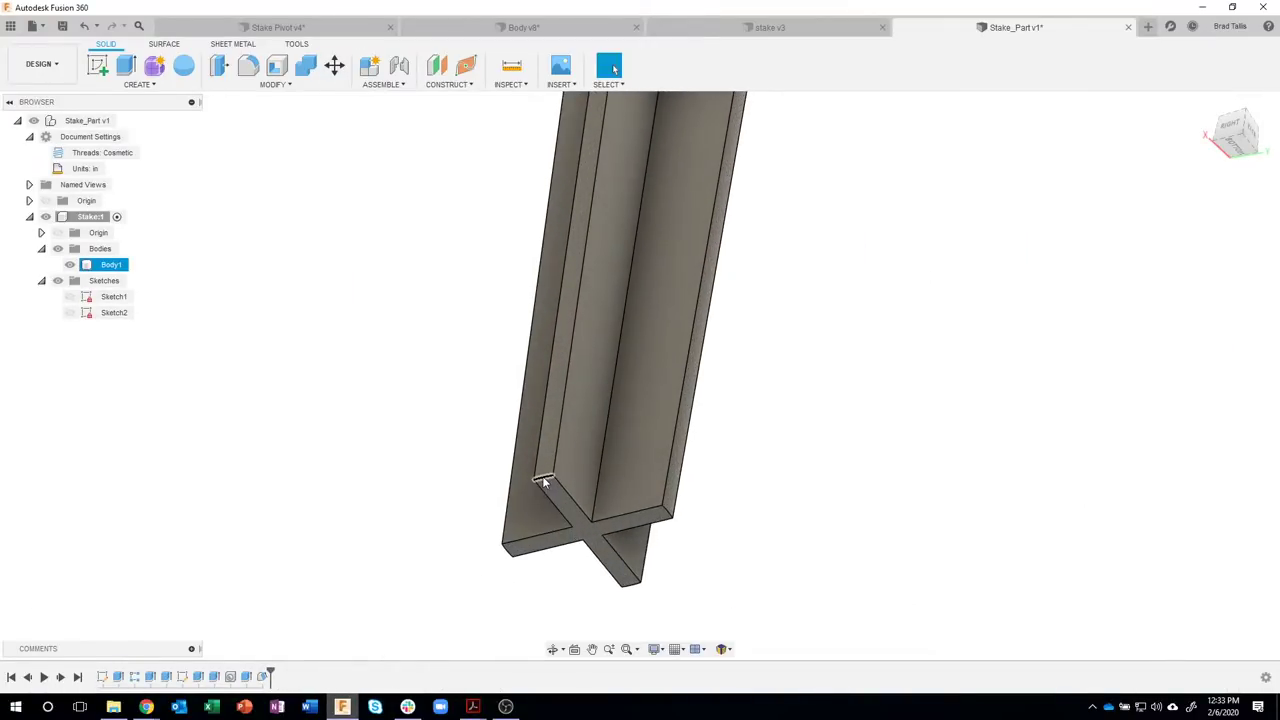
left_click(542, 481)
right_click(542, 481)
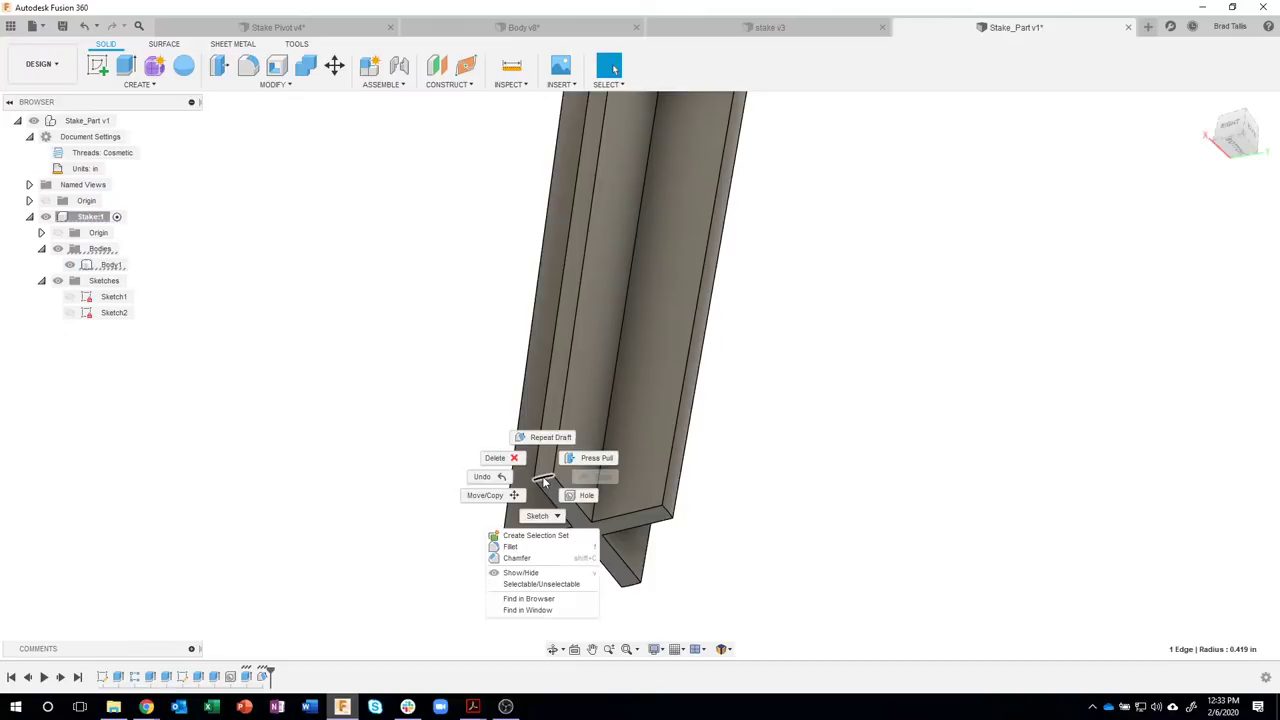
left_click(515, 557)
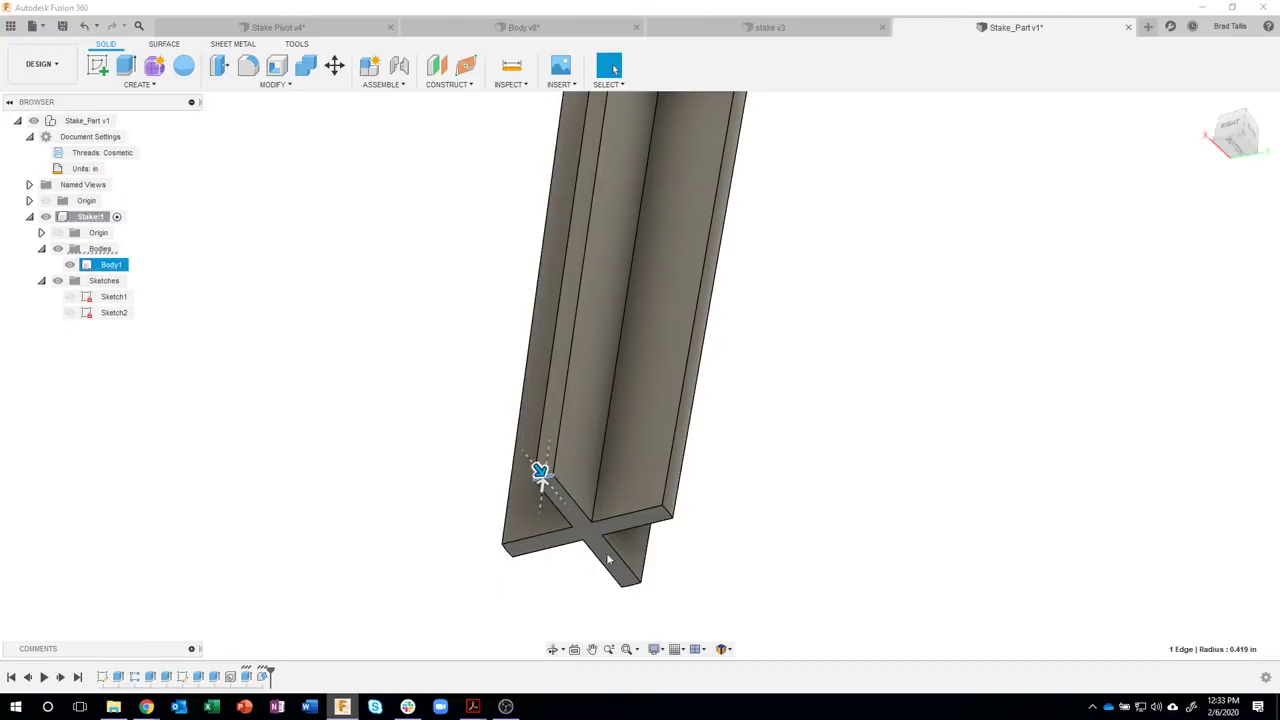
- Add the inner corner and remaining bottom edges to the equal-distance chamfer
left_click(945, 232)
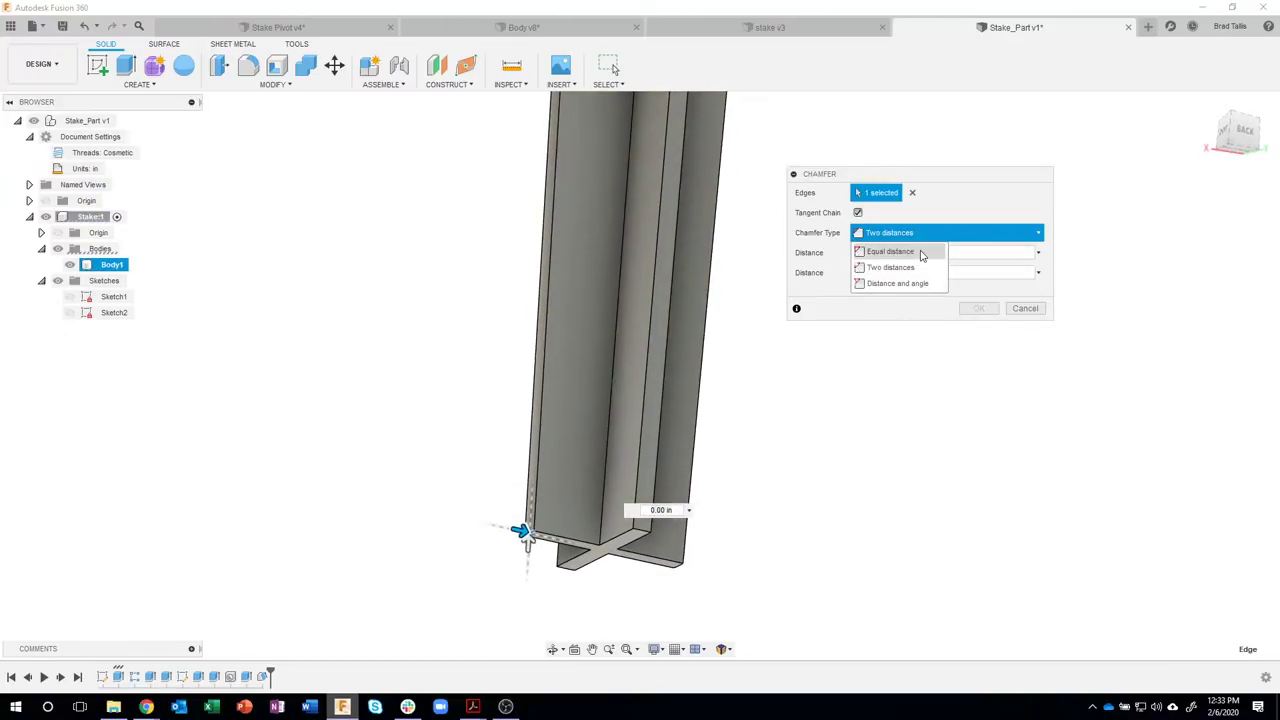
left_click(922, 250)
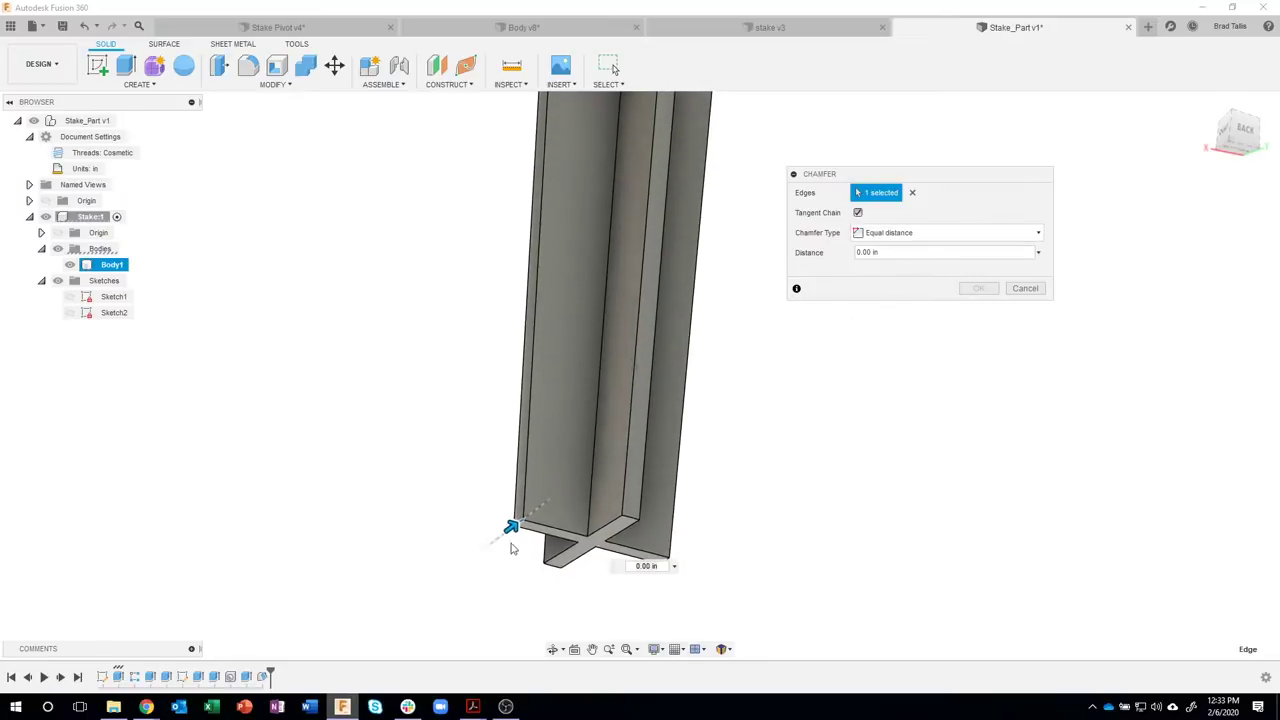
left_click_drag(509, 537, 540, 514)
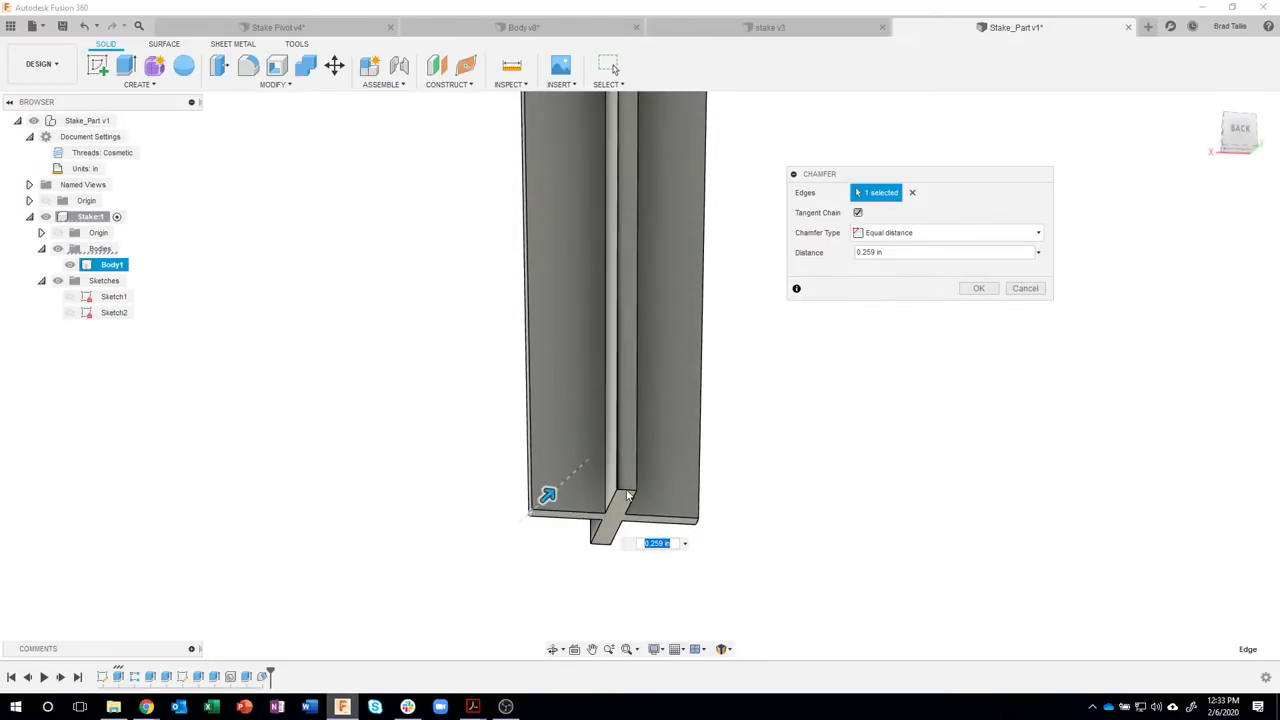
left_click(626, 494)
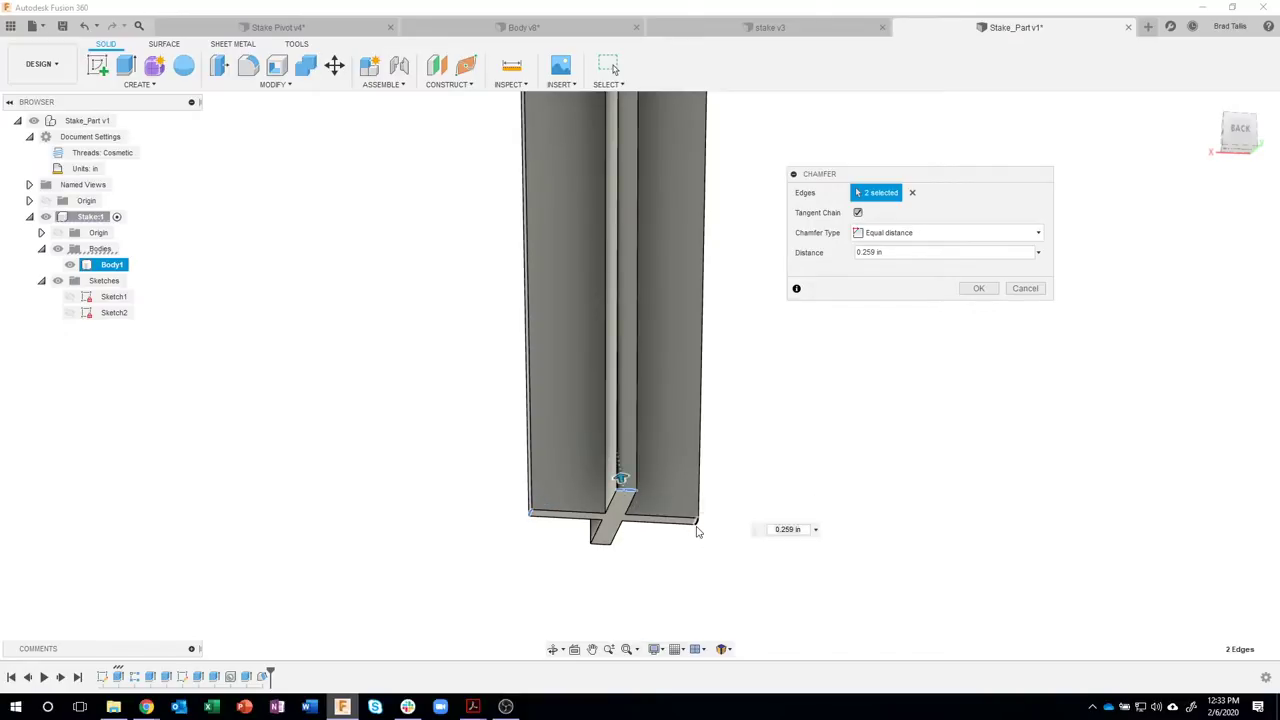
left_click(603, 549)
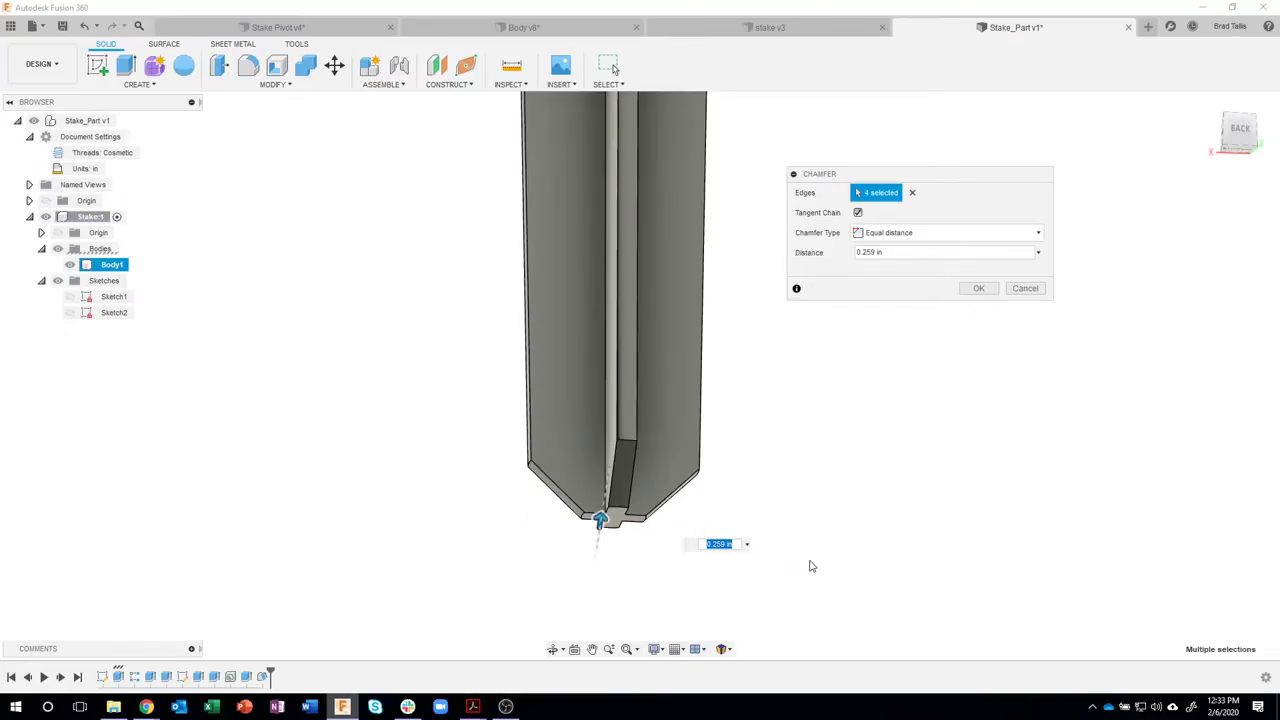
middle_click_drag(811, 566, 530, 330, "shift")
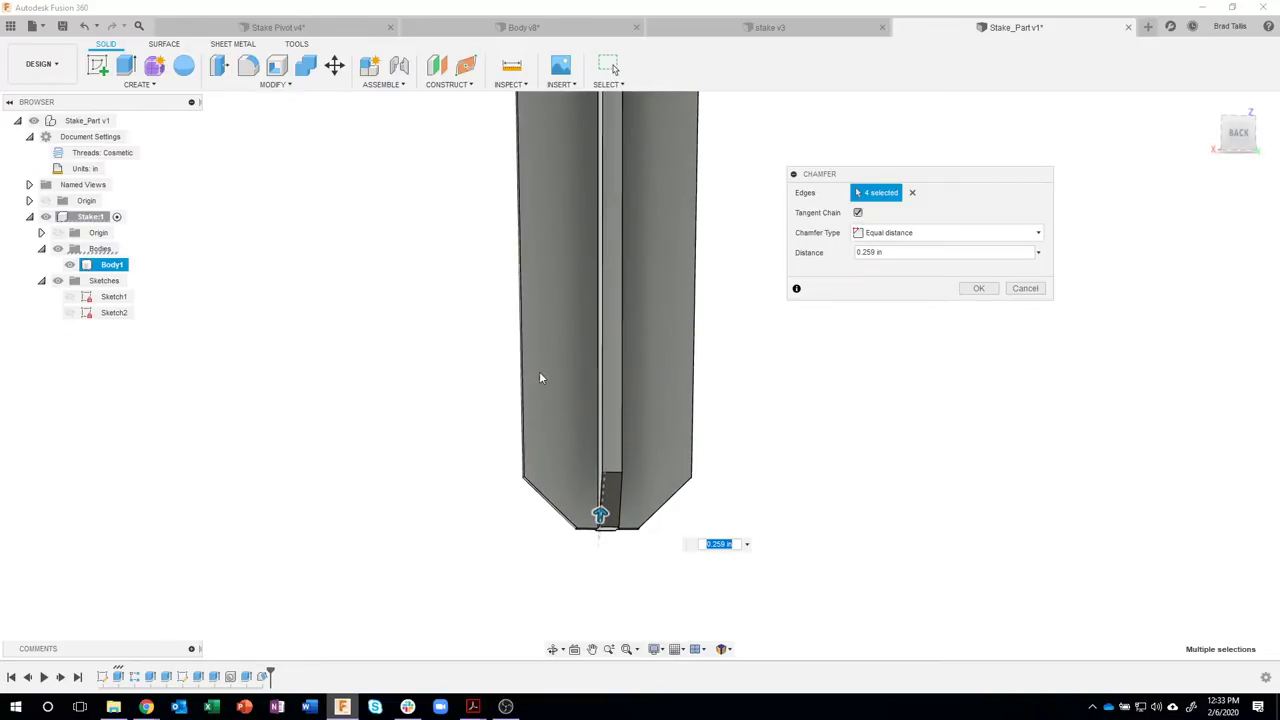
- Switch to Distance and angle with 0.346 in distance and 70° angle, and apply
left_click(929, 236)
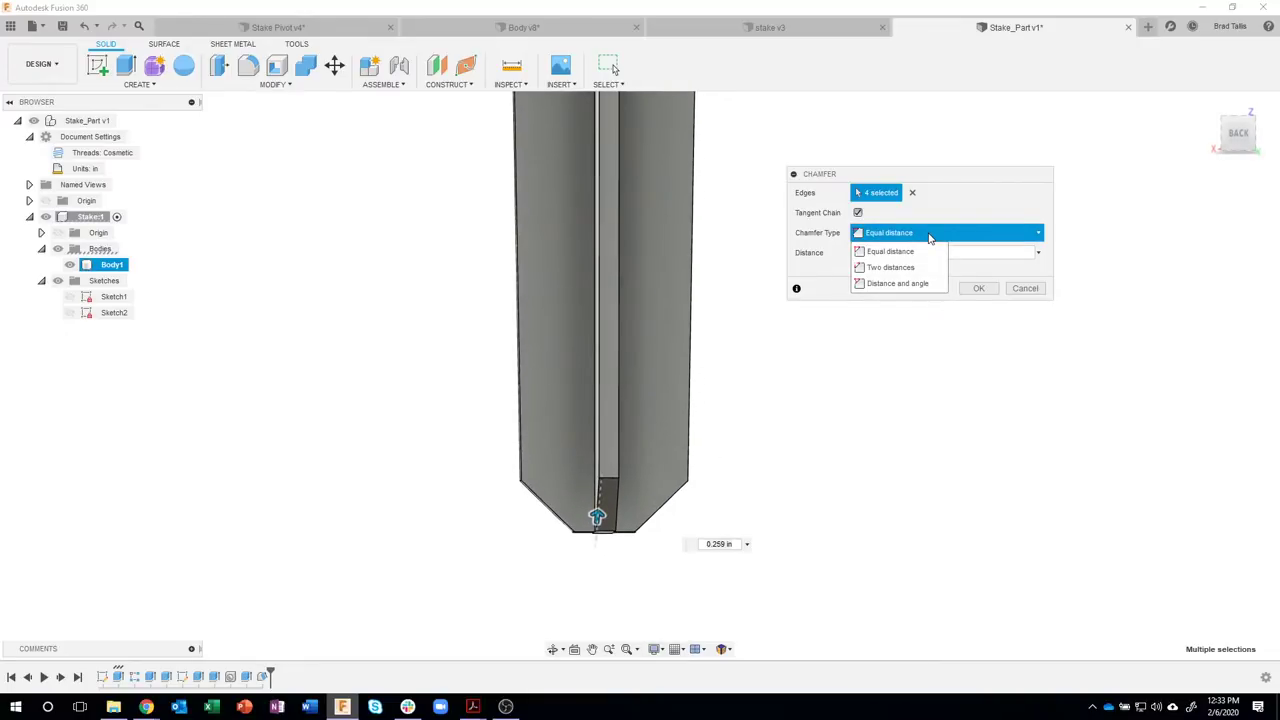
left_click(911, 287)
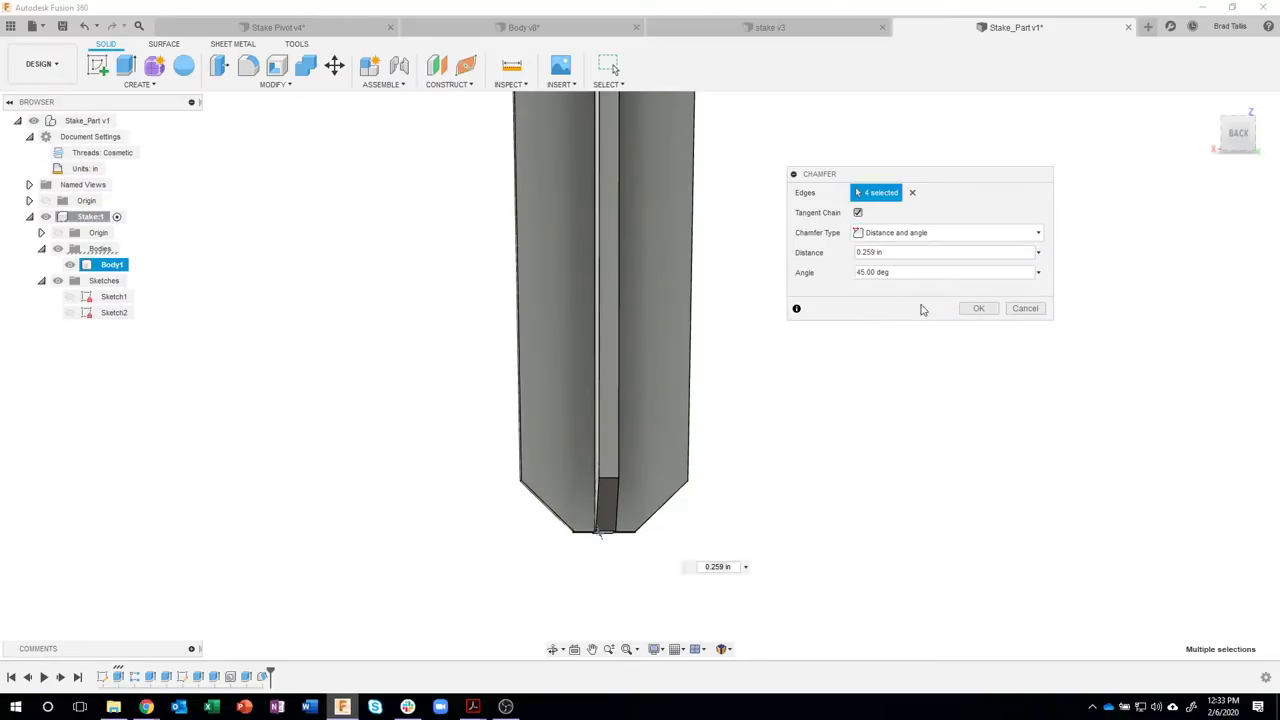
left_click(898, 254)
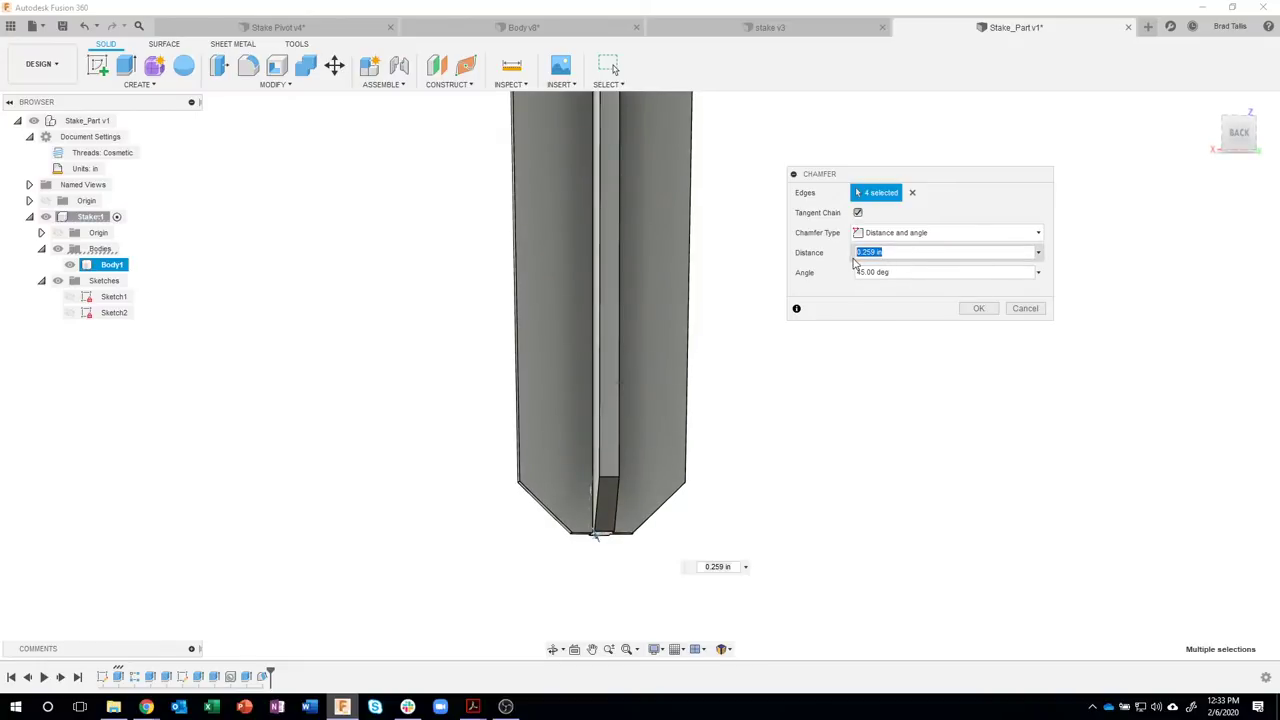
type(".1")
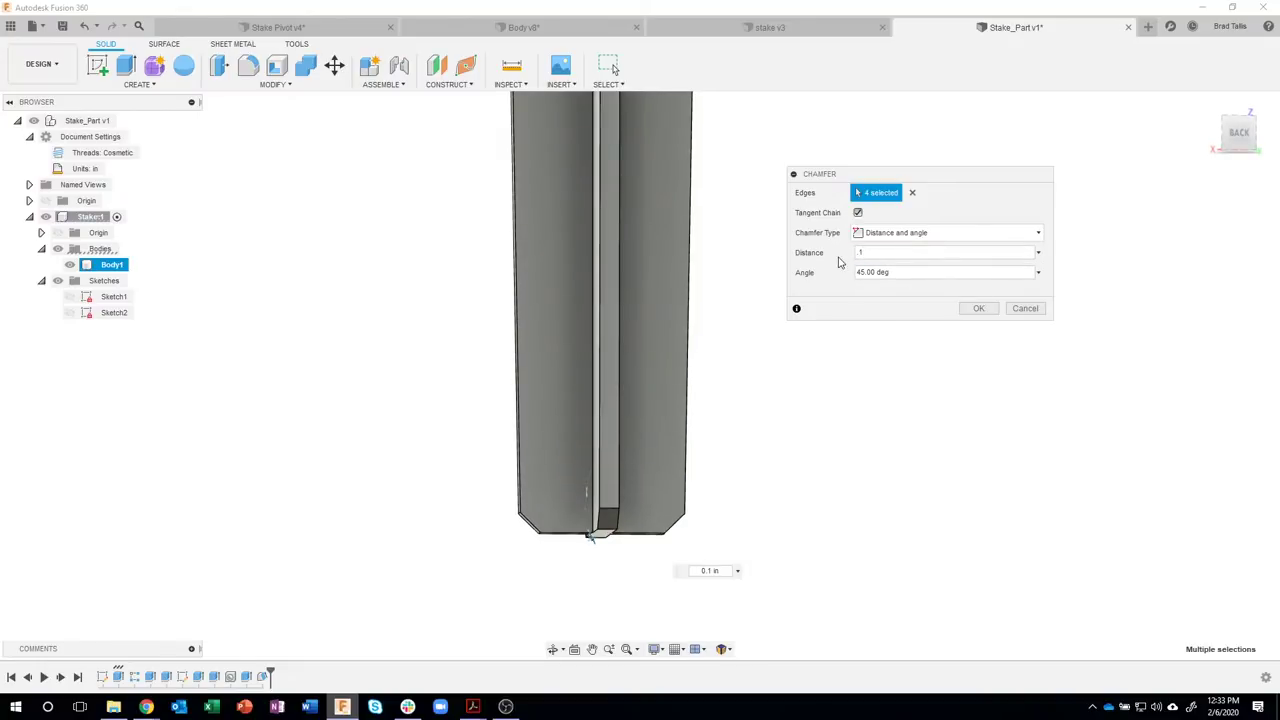
key("Tab")
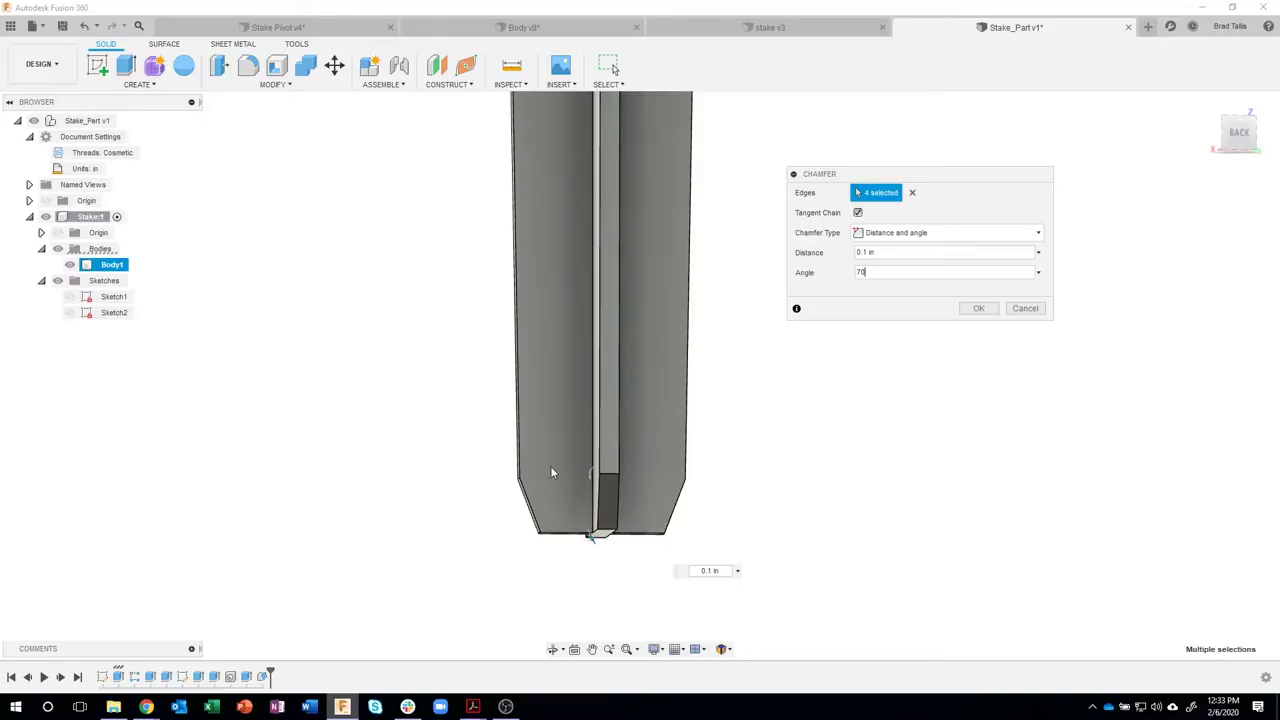
middle_click_drag(537, 489, 547, 519, "shift")
mouse_move(547, 518)
left_mouse_down()
mouse_move(536, 516)
mouse_move(567, 503)
left_mouse_up()
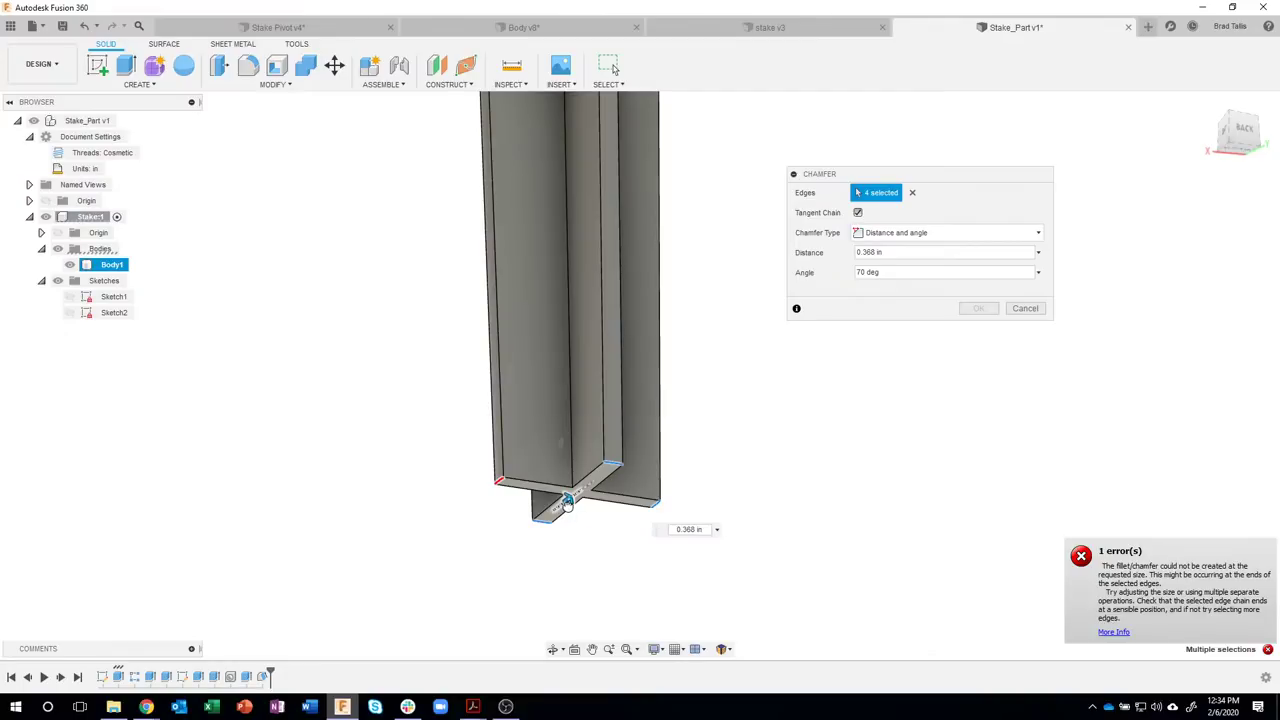
left_click_drag(565, 503, 562, 504)
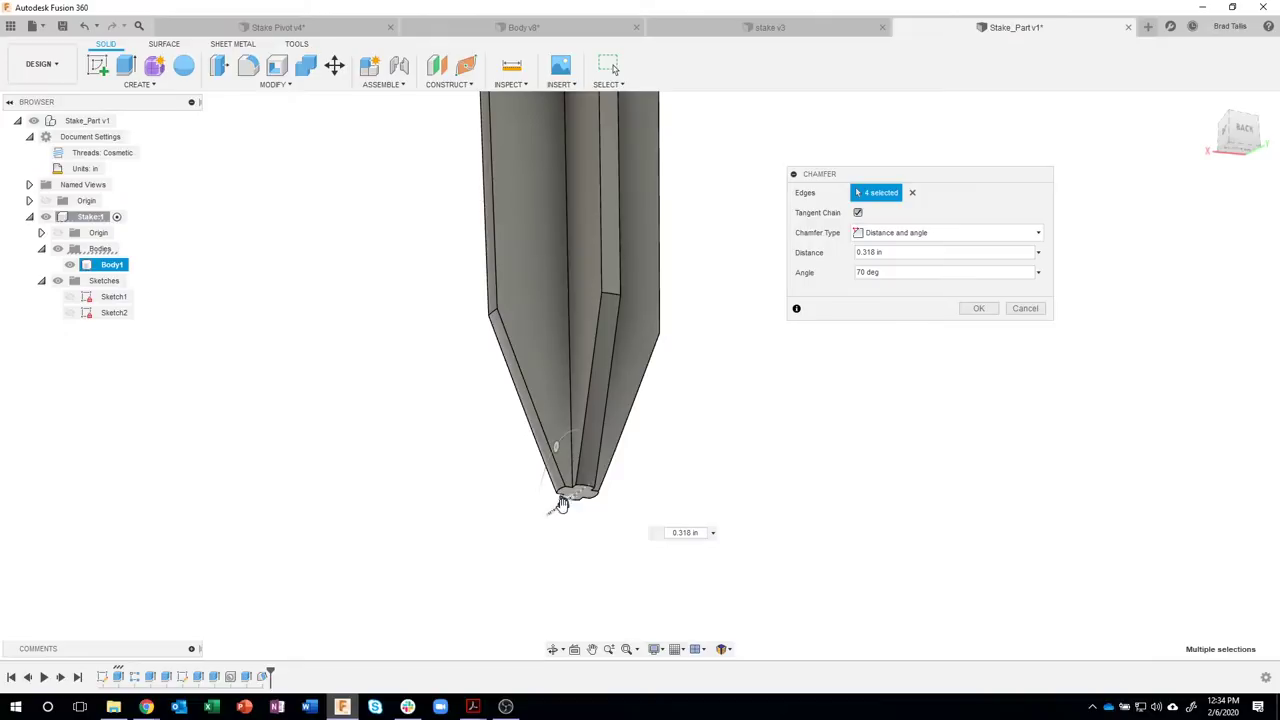
left_click(877, 252)
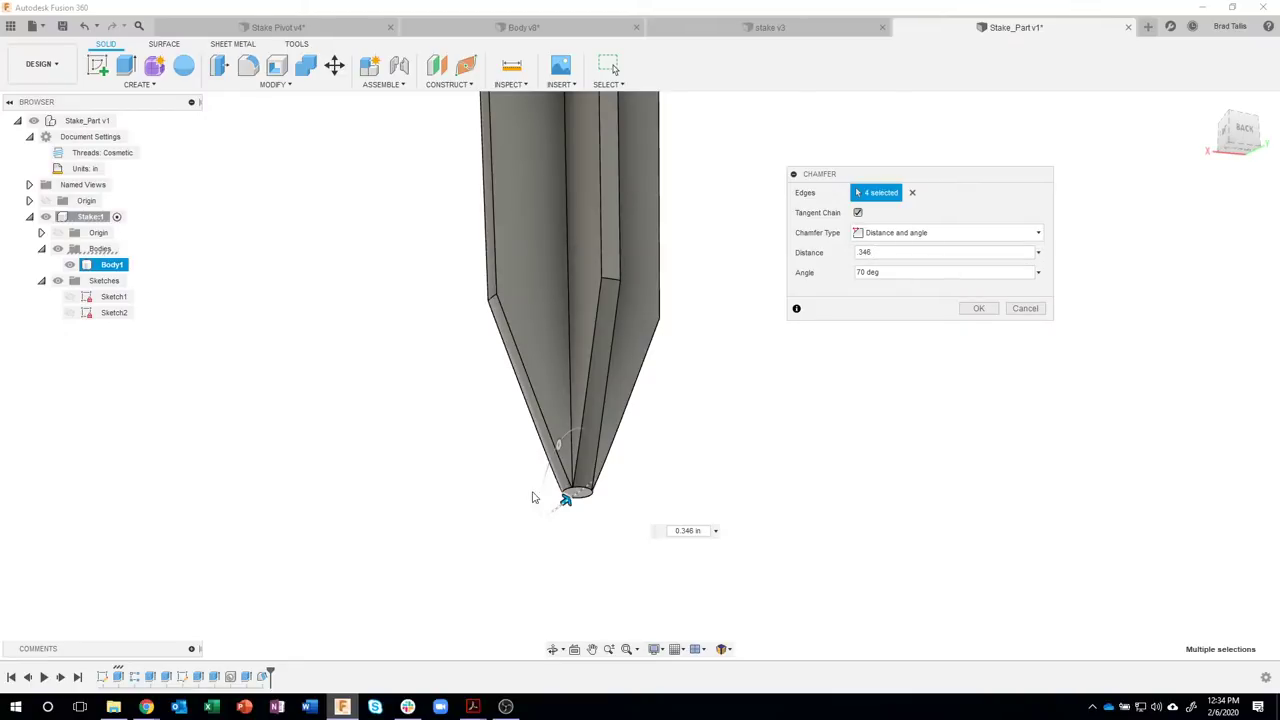
left_click(977, 309)
scroll(773, 546, "down", 4)
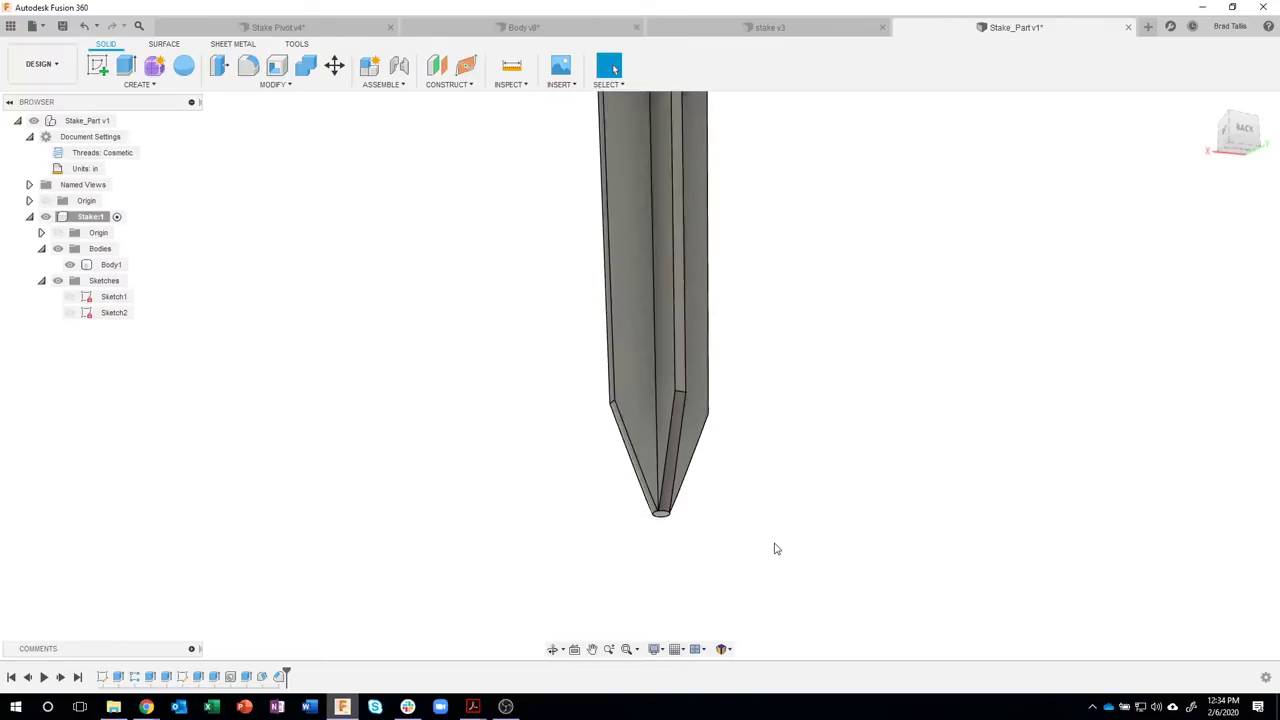
middle_click_drag(795, 518, 680, 525, "shift")
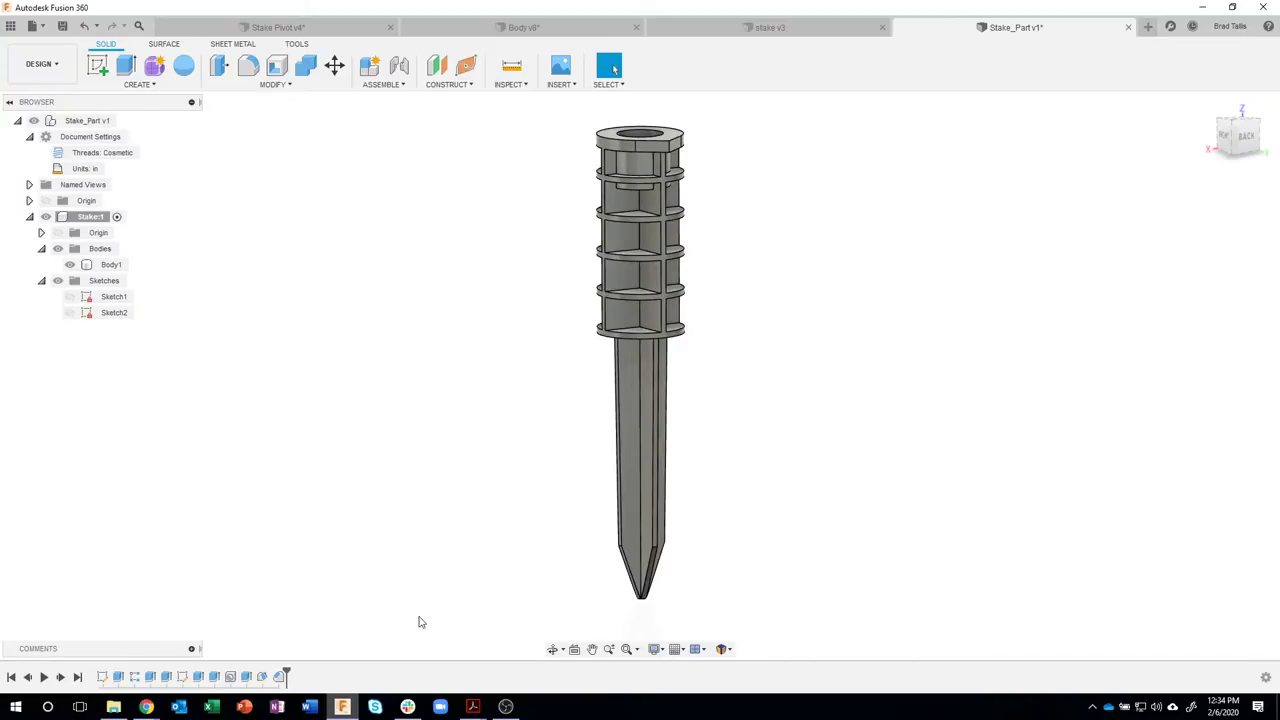
mouse_move(462, 710)
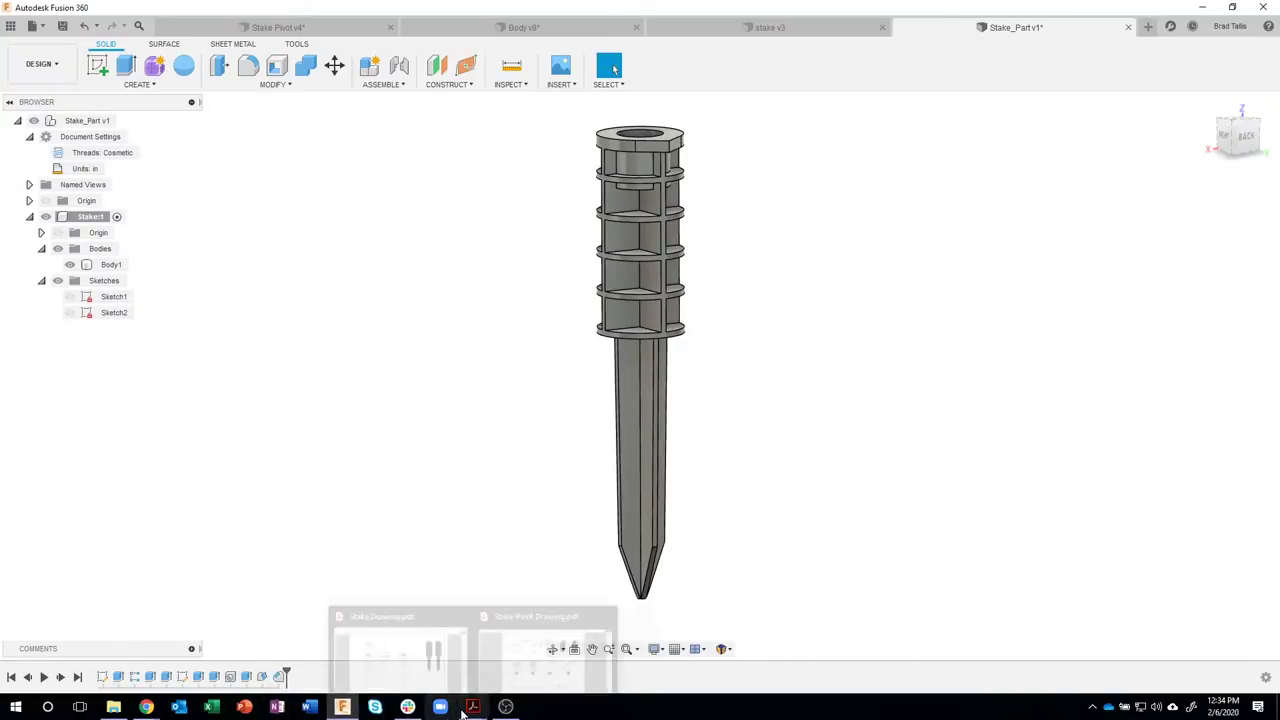
left_click(436, 668)
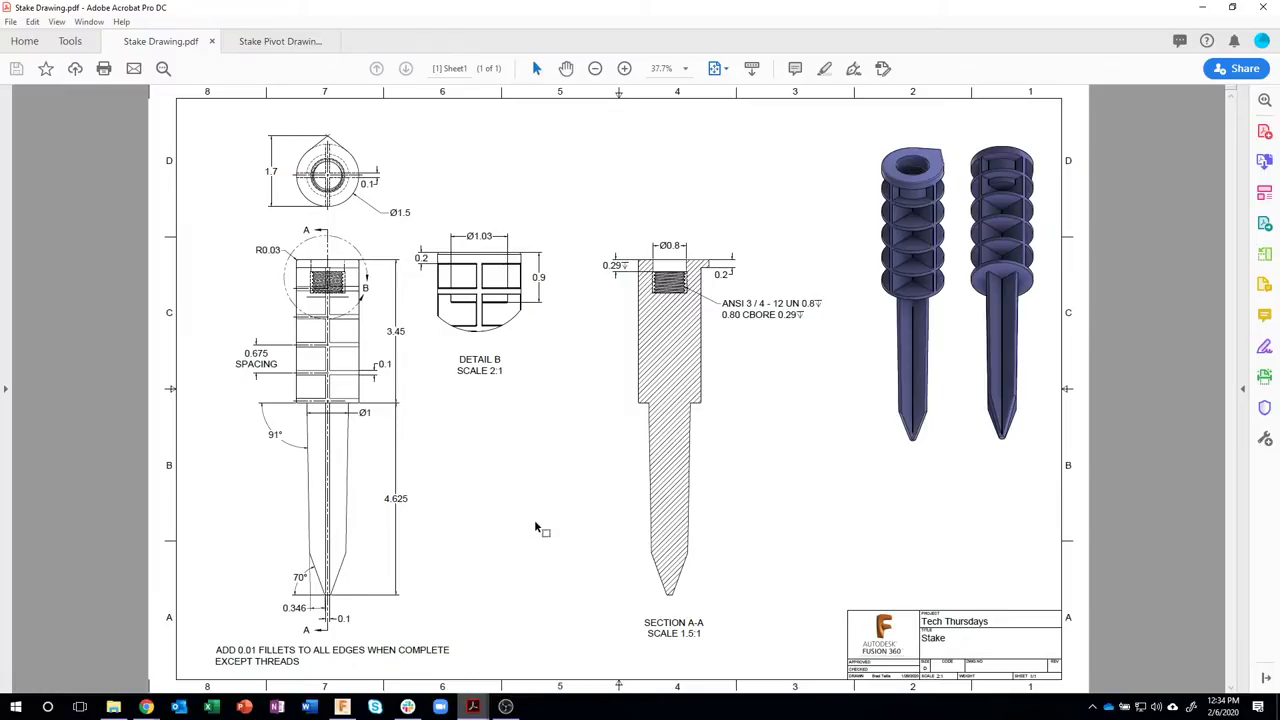
left_click(343, 707)
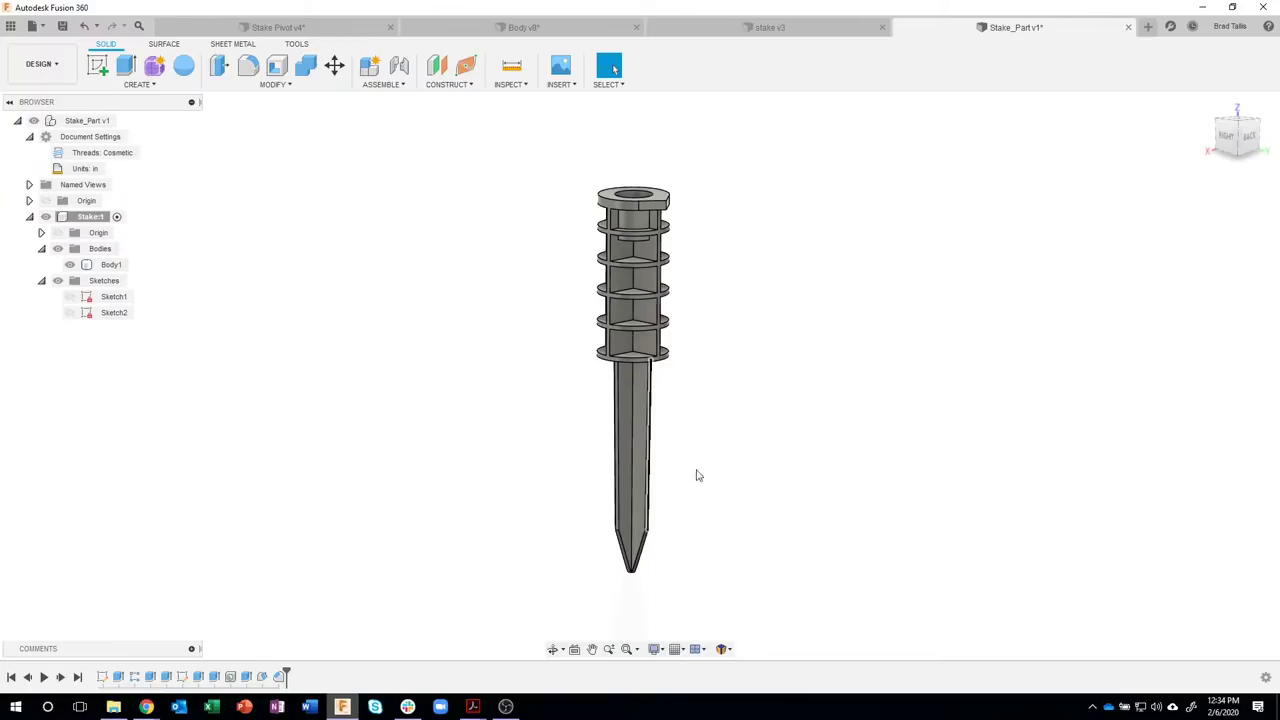
middle_click_drag(669, 151, 646, 194, "shift")
scroll(646, 194, "up", 8)
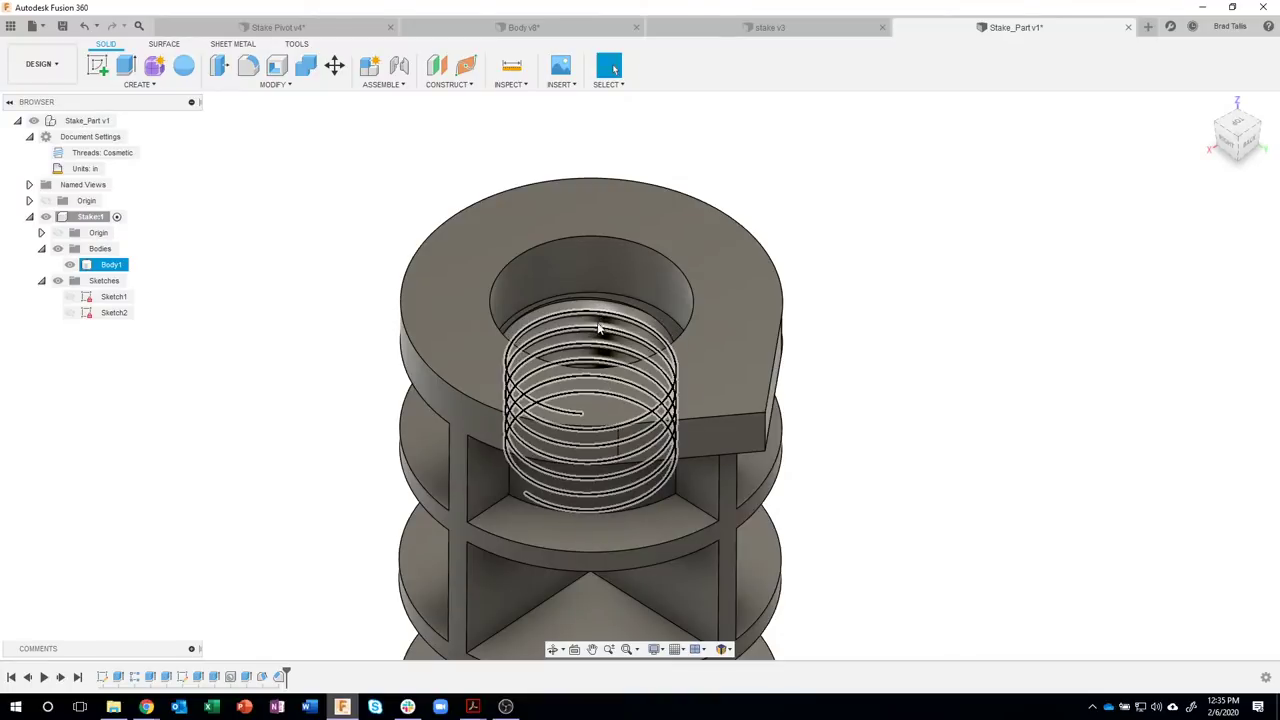
- Suppress Hole1 in the timeline, leaving the stake's collar top solid
scroll(370, 370, "down", 2)
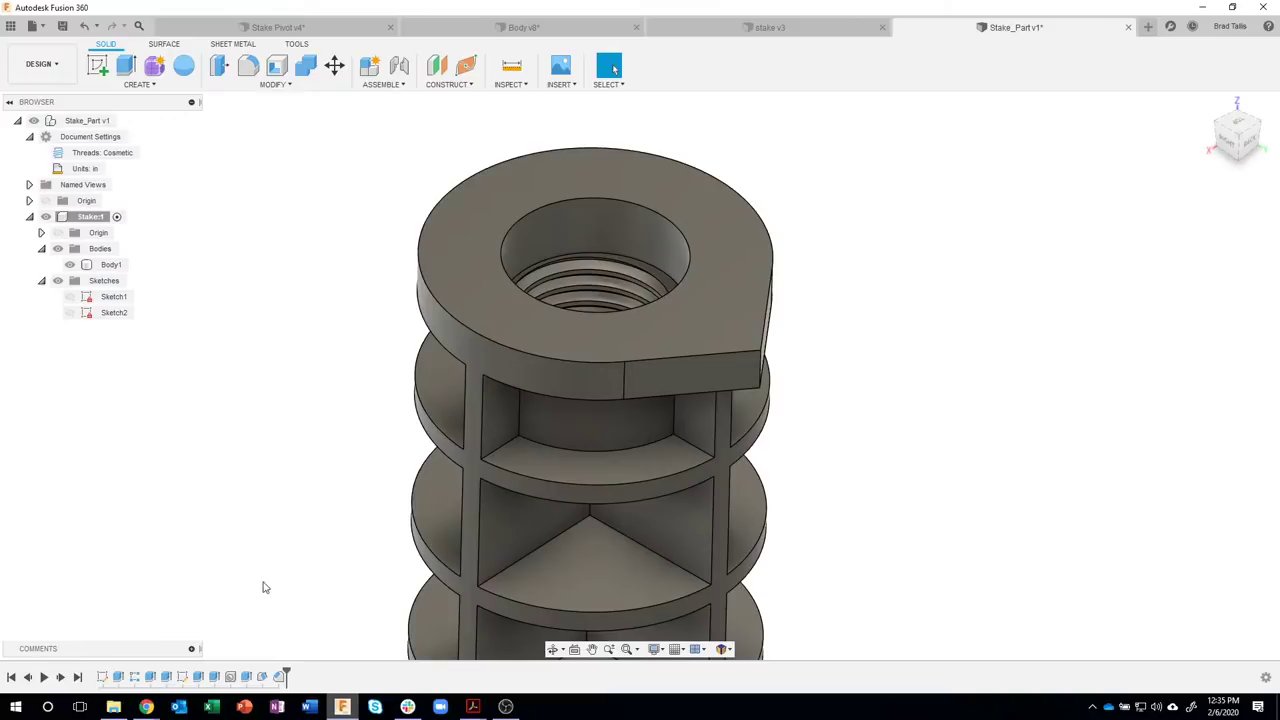
right_click(230, 677)
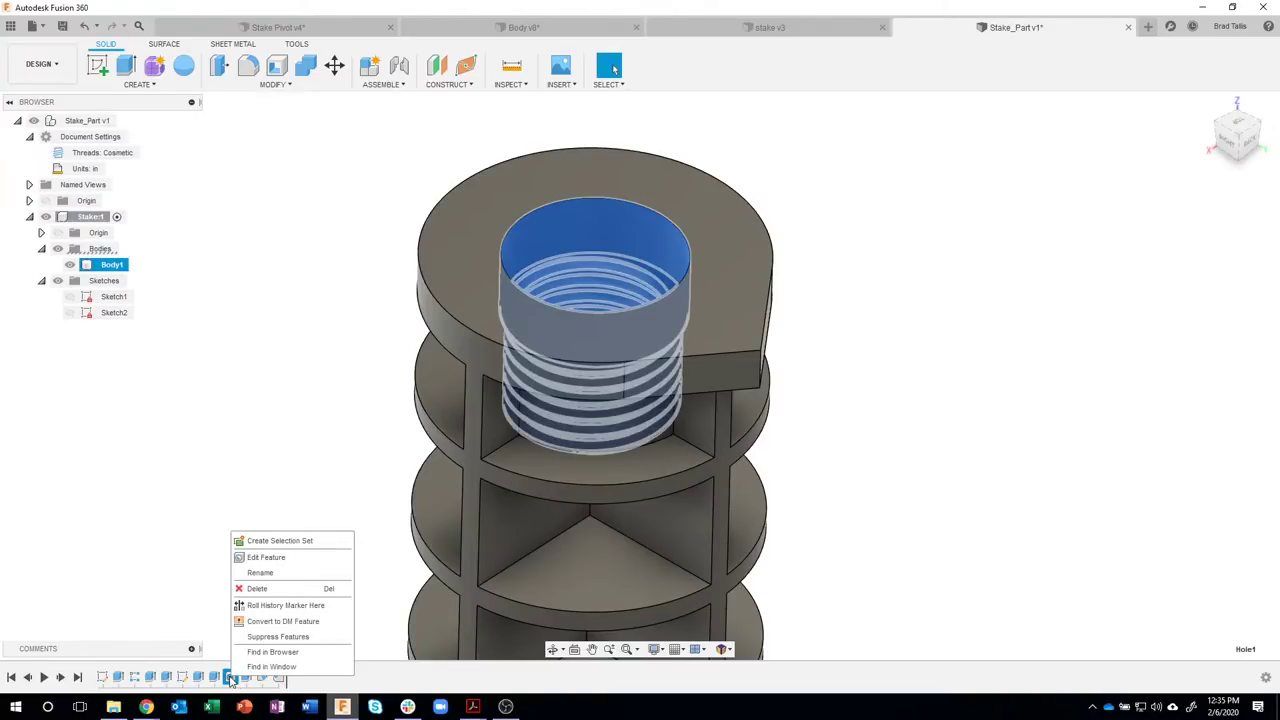
left_click(263, 637)
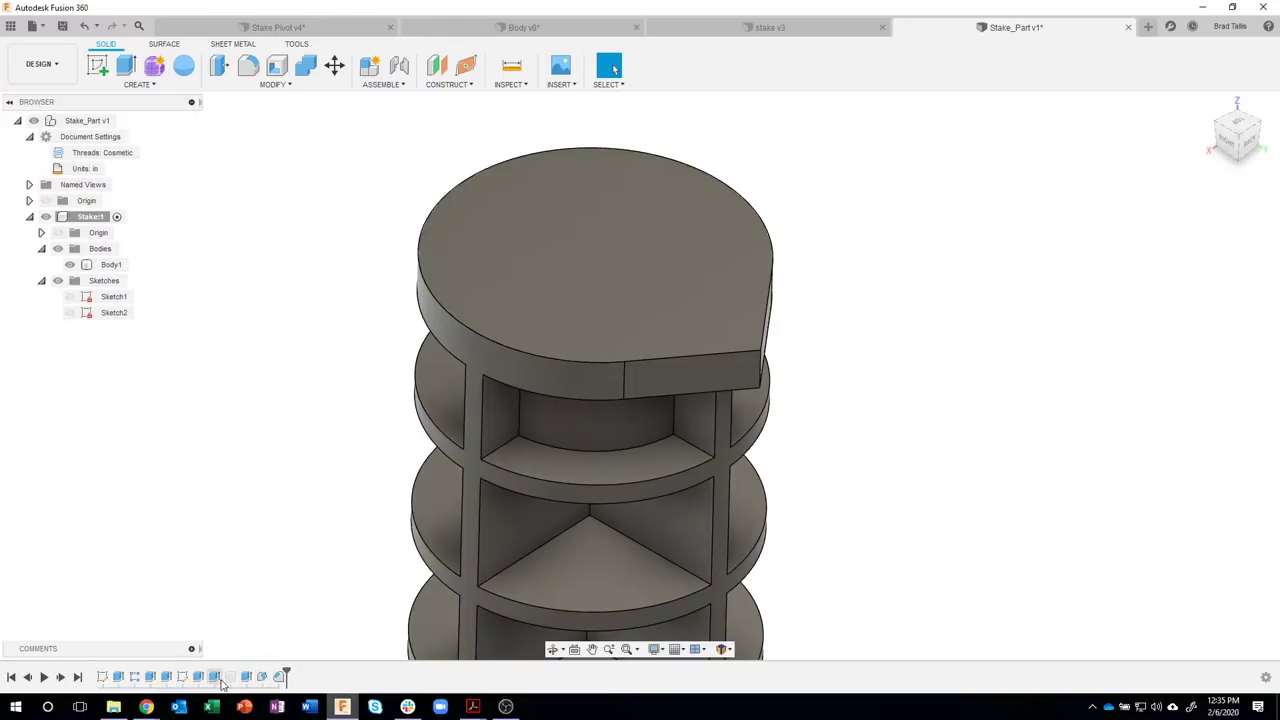
scroll(336, 491, "down", 2)
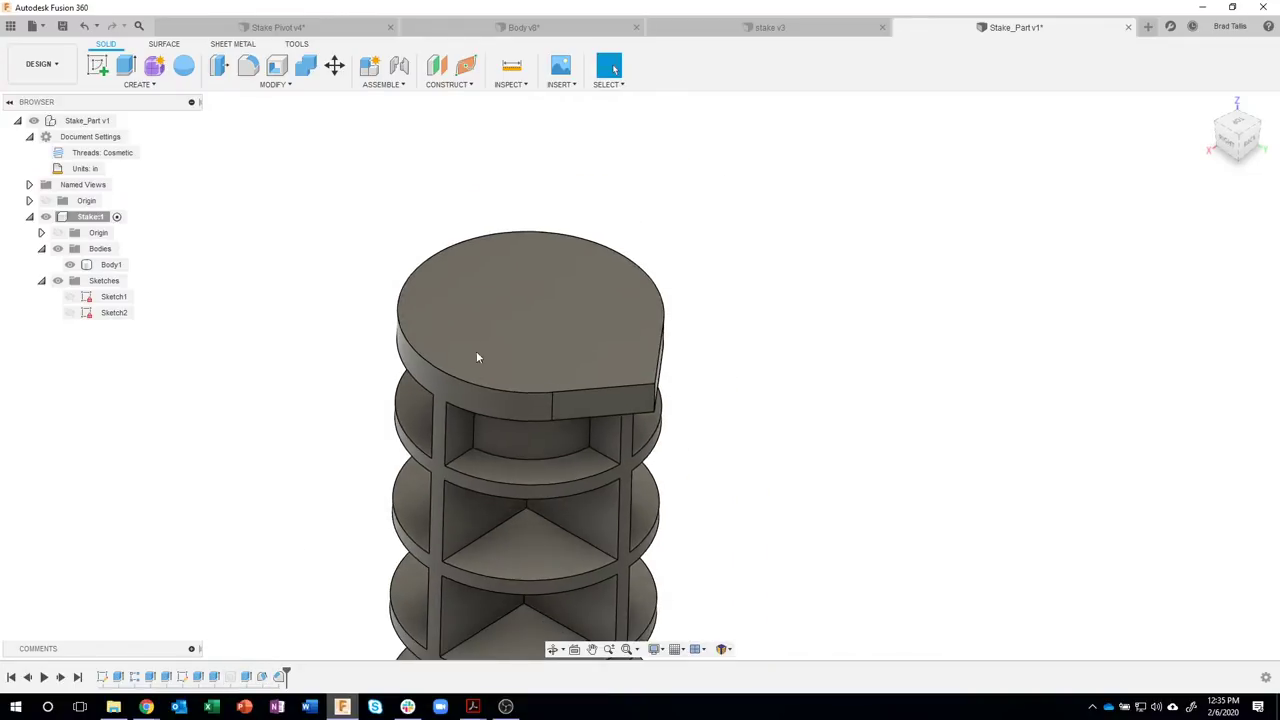
scroll(476, 351, "down", 1)
middle_click_drag(883, 301, 843, 424, "shift")
scroll(843, 424, "down", 3)
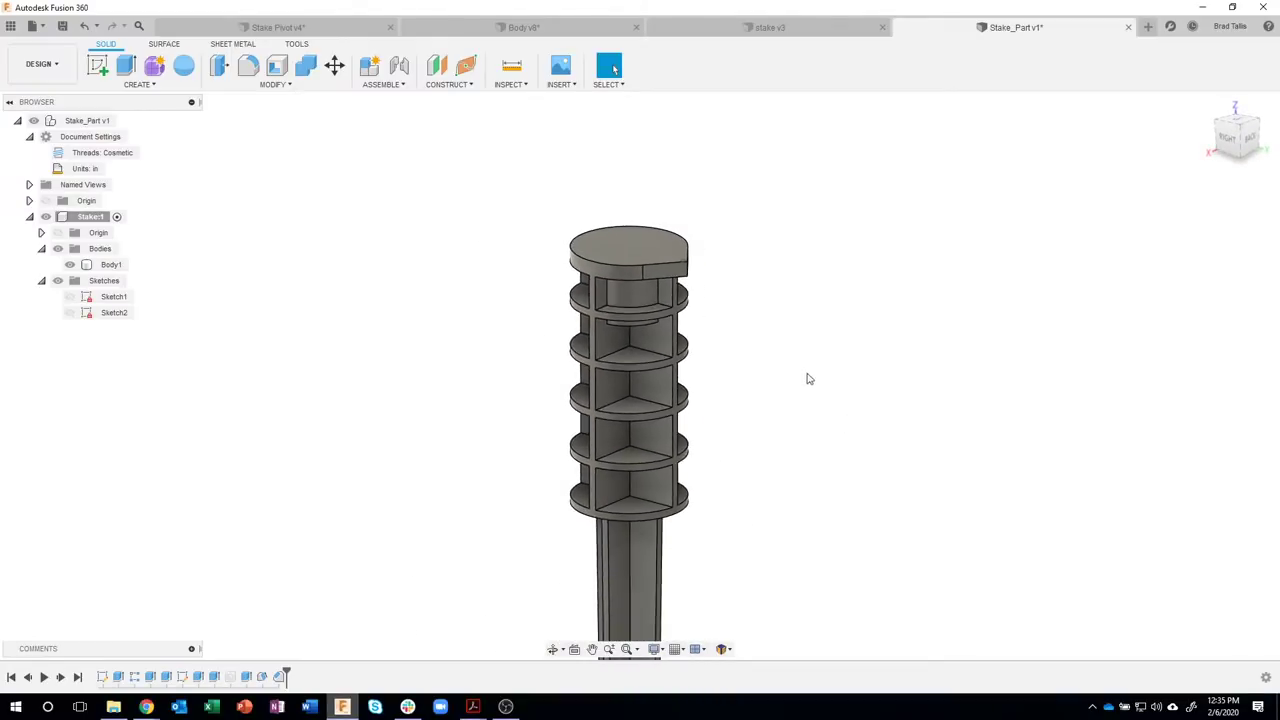
- Fillet every edge of the stake body with a 0.01 in radius
left_click(274, 84)
left_click(250, 116)
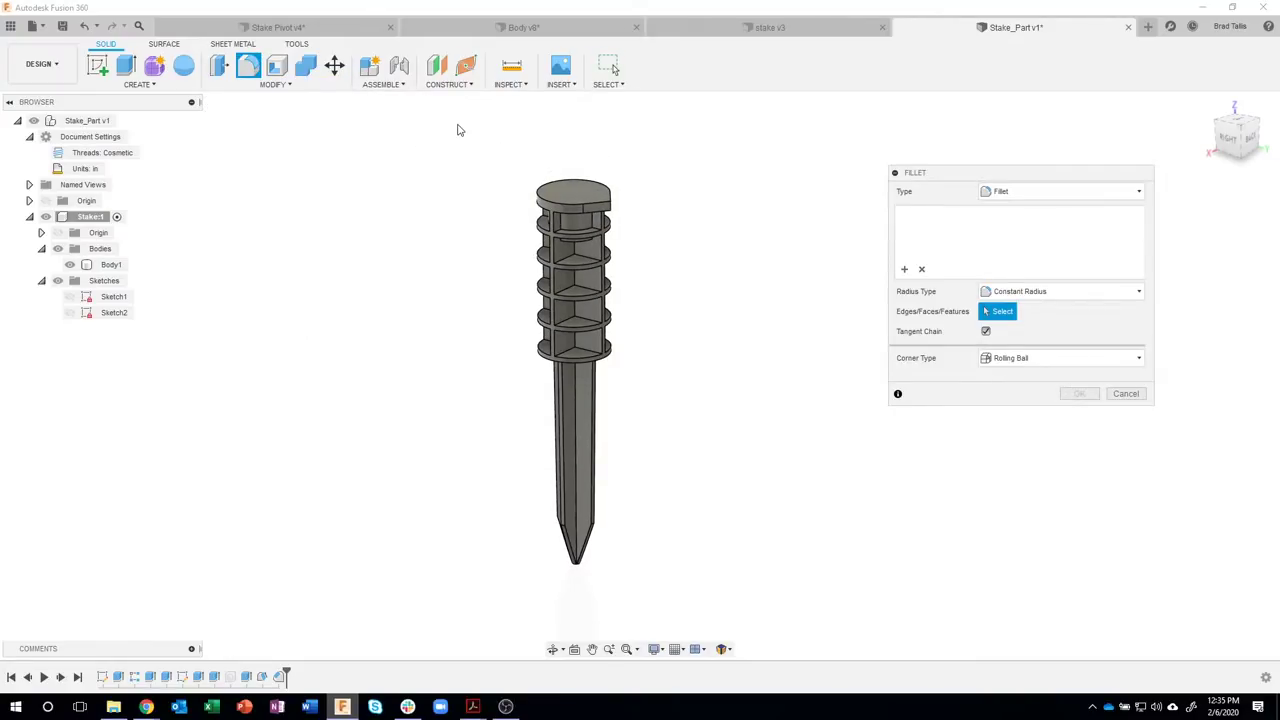
left_click_drag(458, 124, 720, 608)
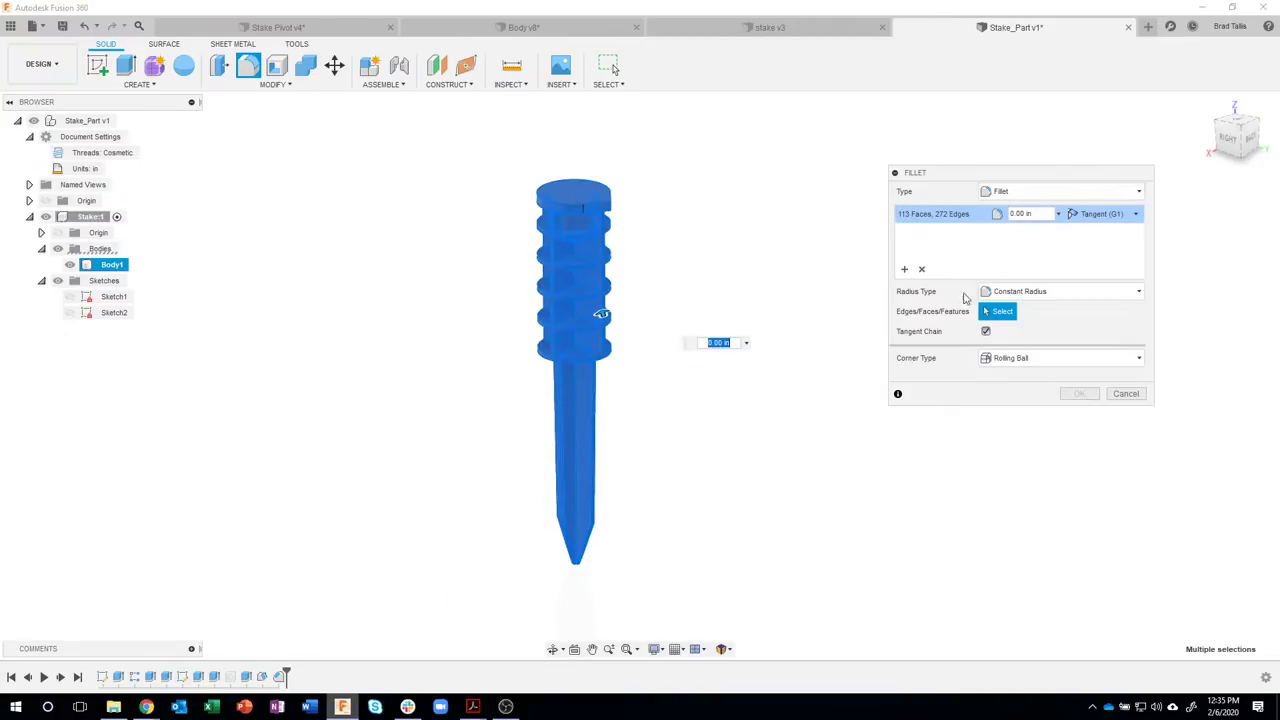
left_click(1023, 213)
type("1")
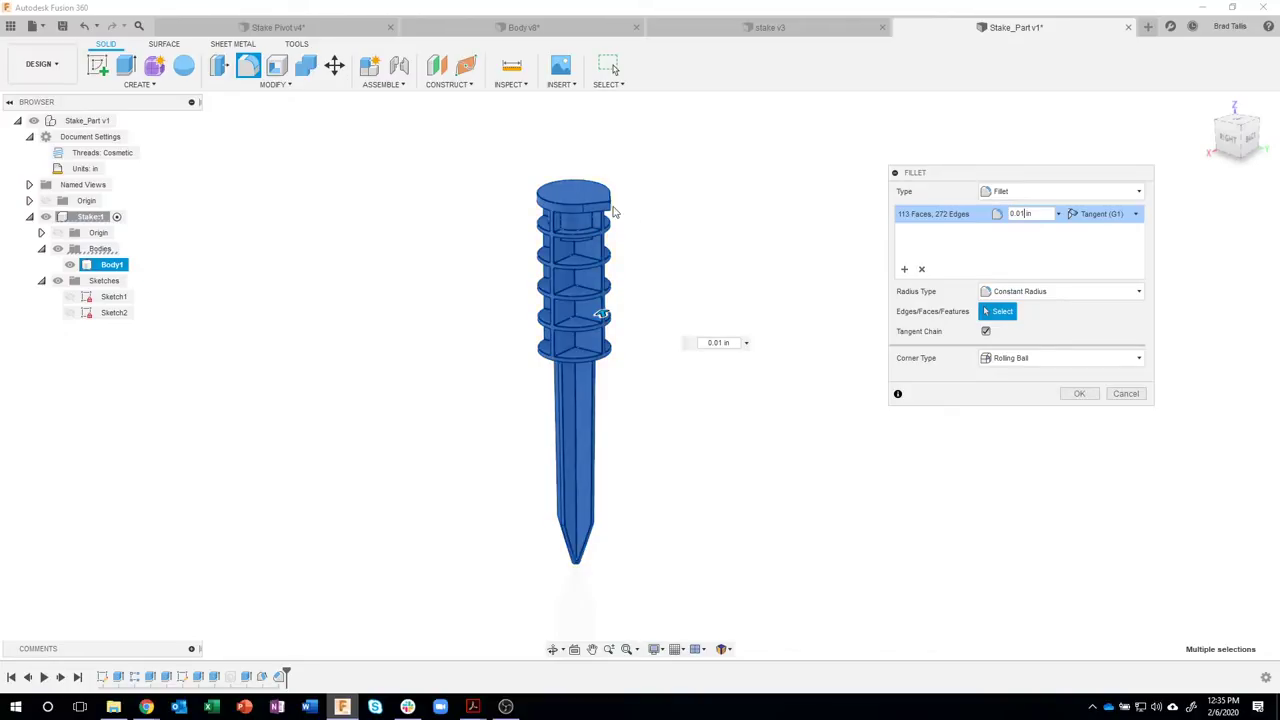
scroll(614, 212, "up", 6)
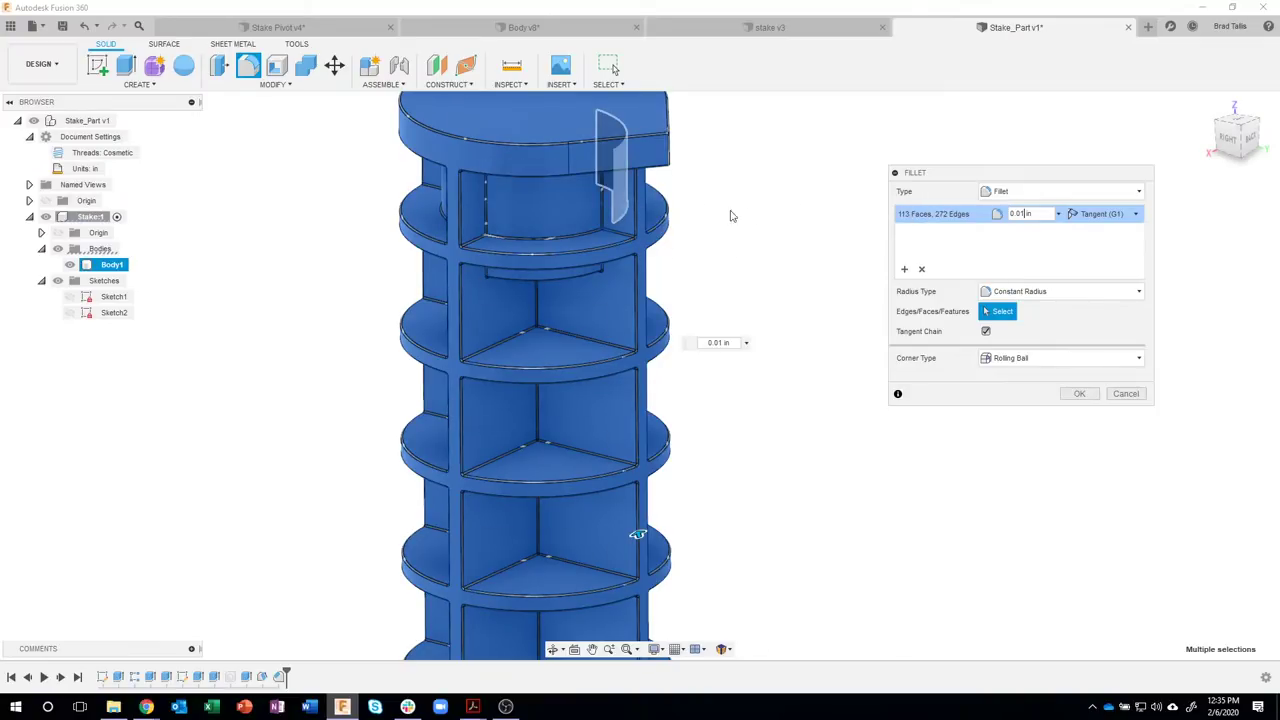
scroll(759, 237, "up", 5)
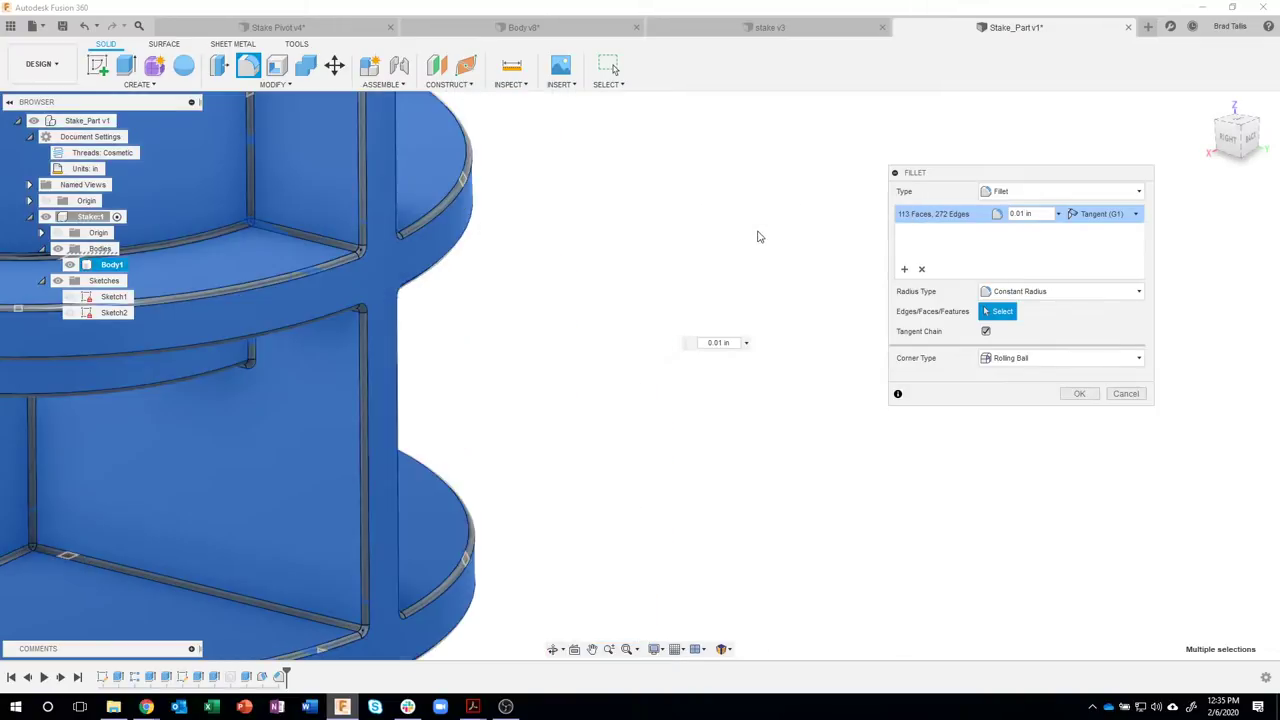
middle_click_drag(500, 328, 686, 443, "shift")
scroll(686, 443, "down", 5)
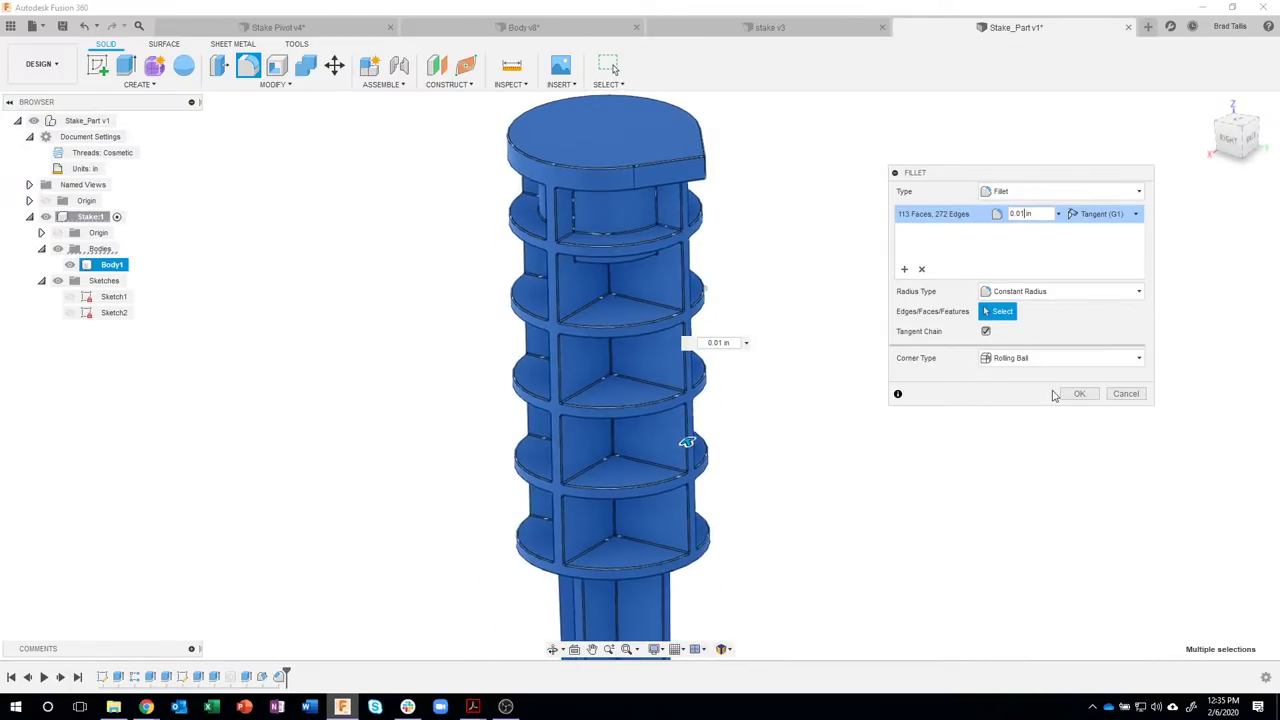
left_click(1078, 394)
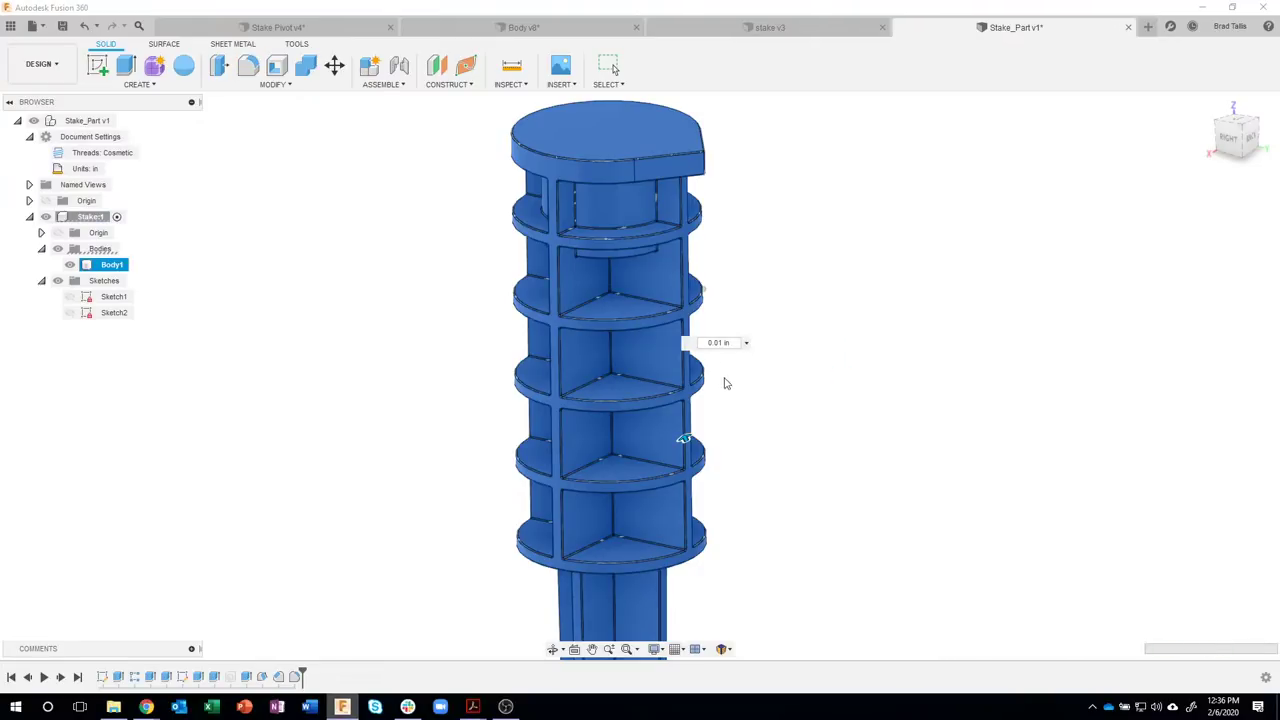
key("Escape")
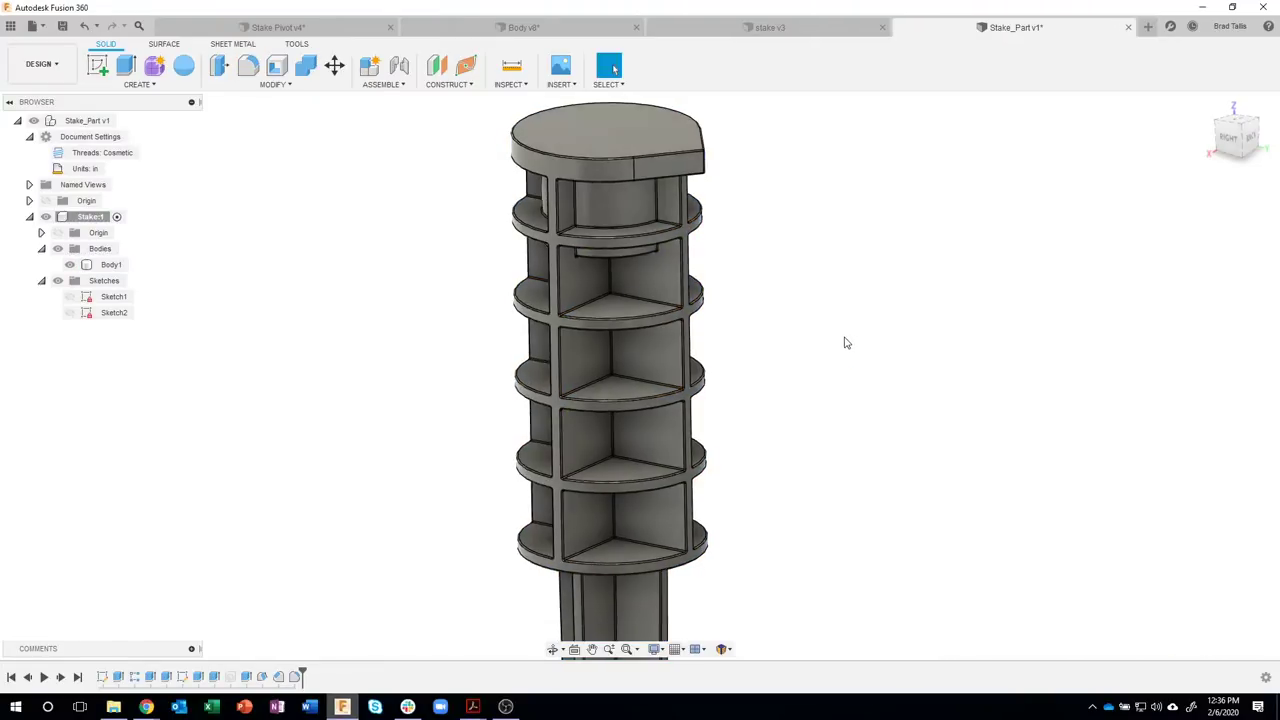
middle_click_drag(843, 340, 852, 400, "shift")
scroll(851, 397, "down", 5)
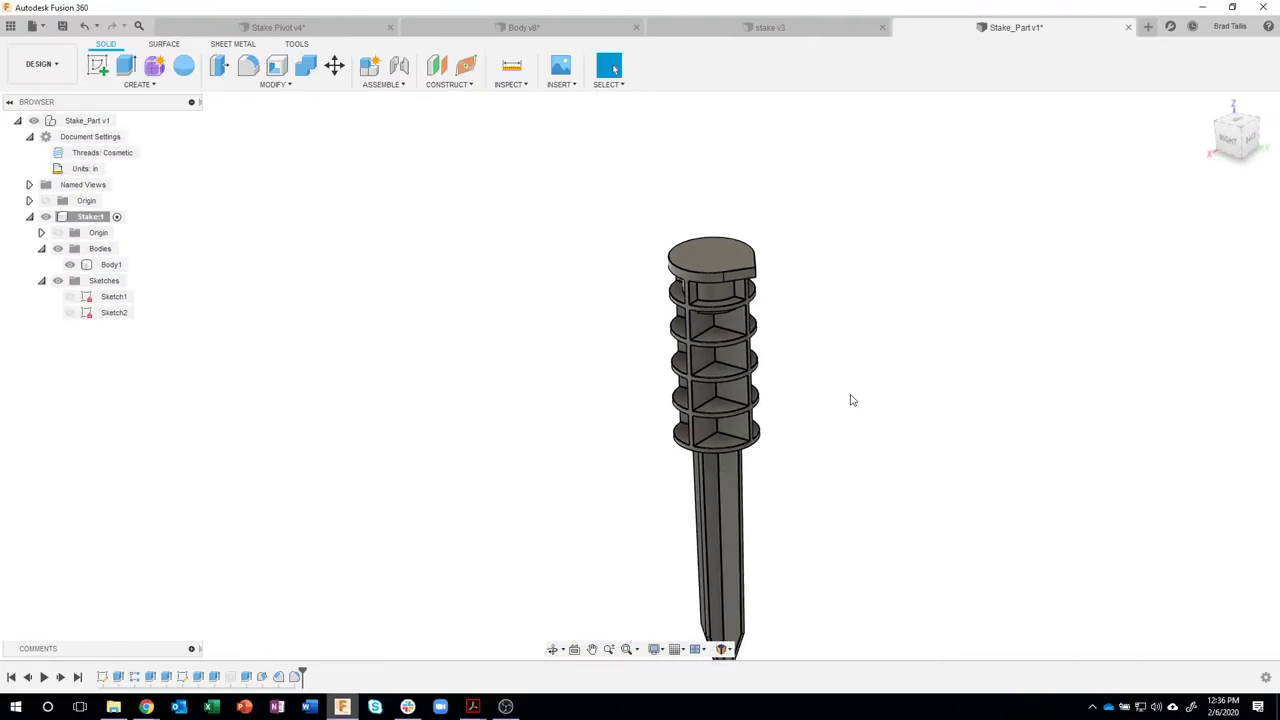
scroll(711, 551, "up", 8)
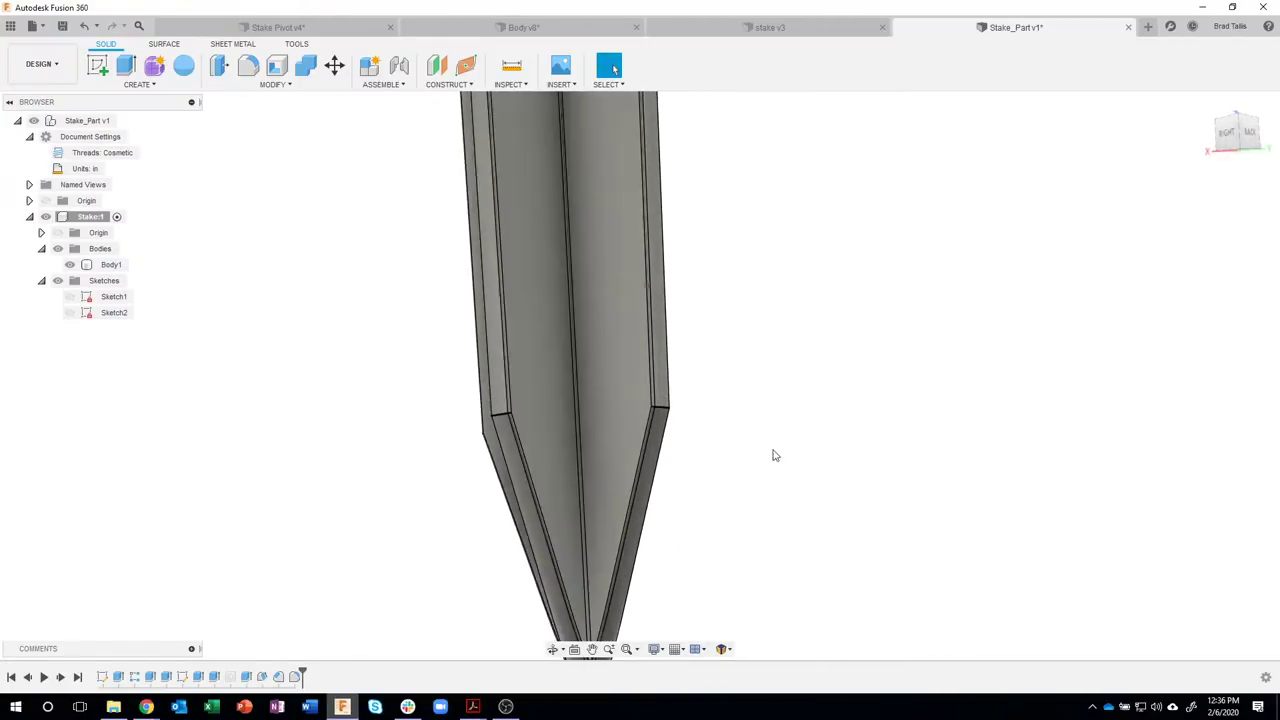
scroll(797, 491, "down", 5)
scroll(797, 491, "down", 3)
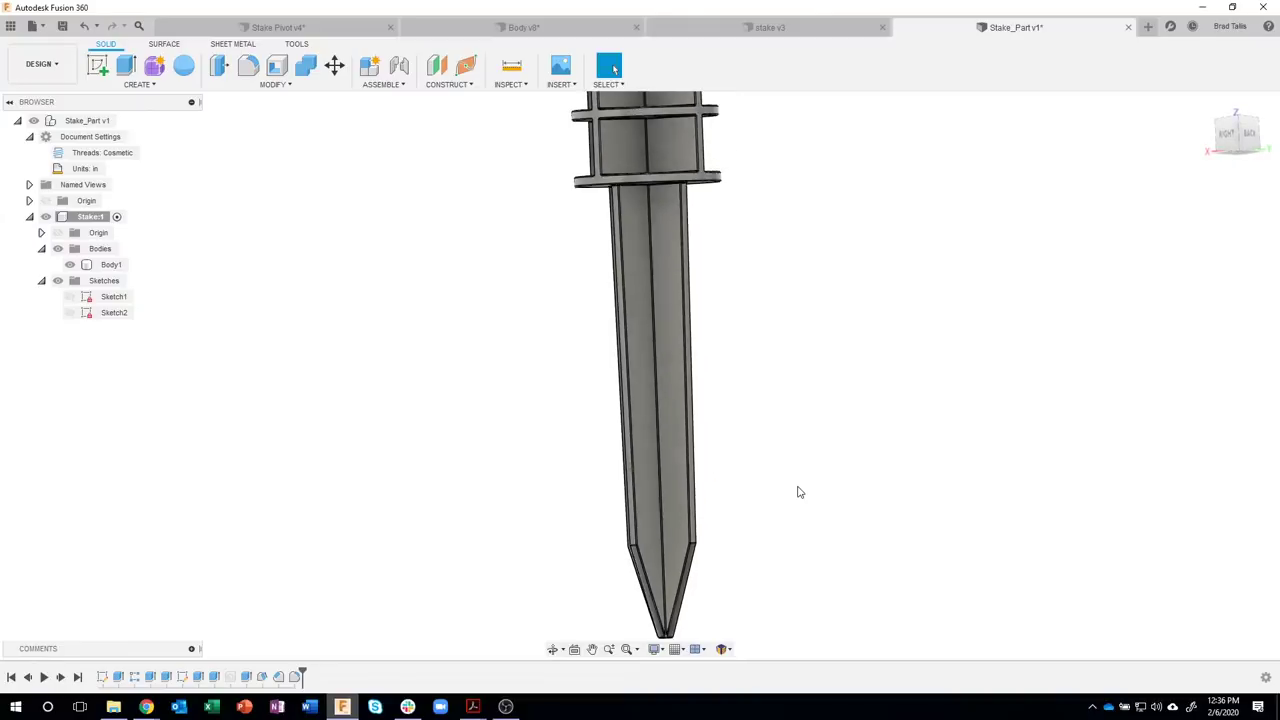
scroll(685, 581, "up", 8)
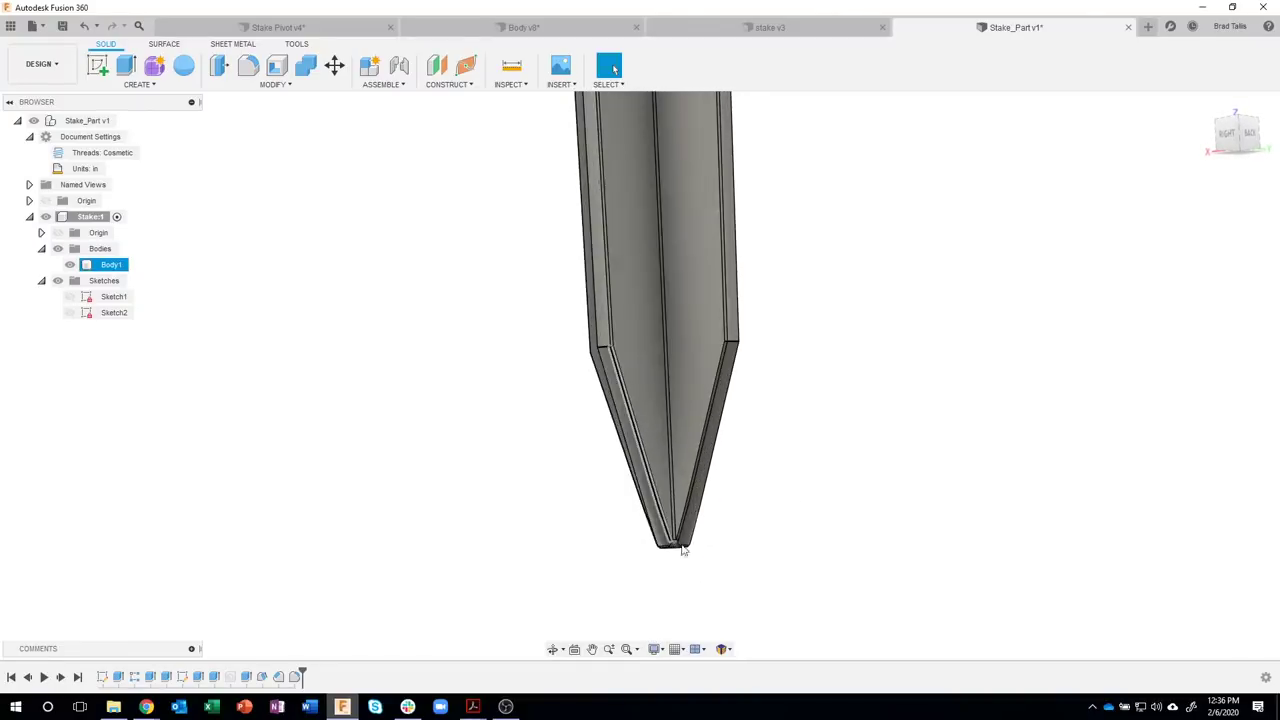
scroll(640, 530, "up", 2)
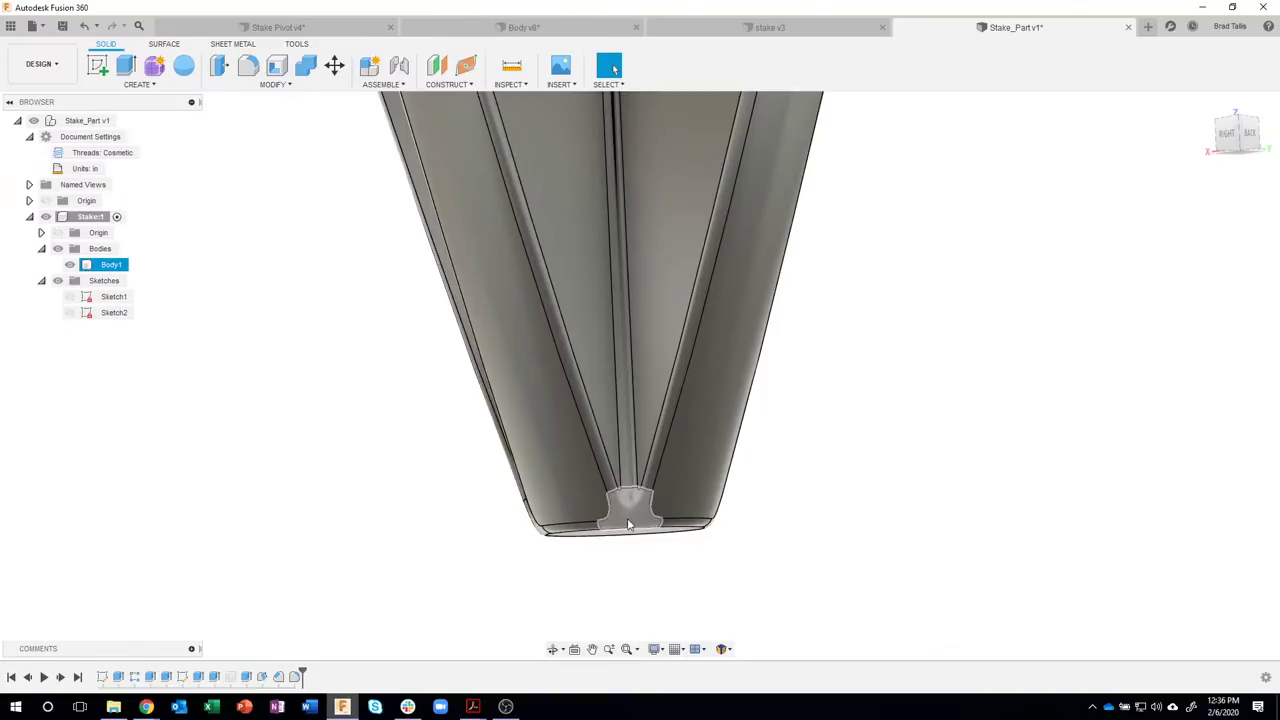
scroll(826, 478, "down", 5)
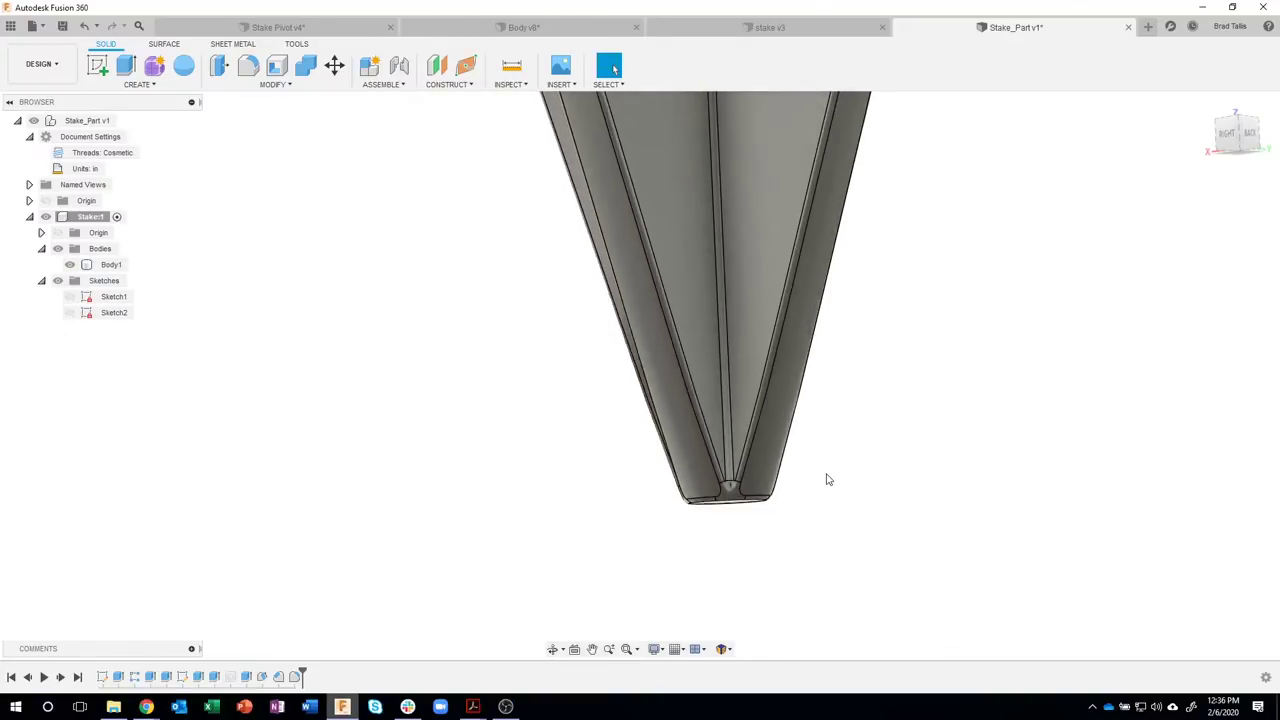
scroll(794, 477, "down", 6)
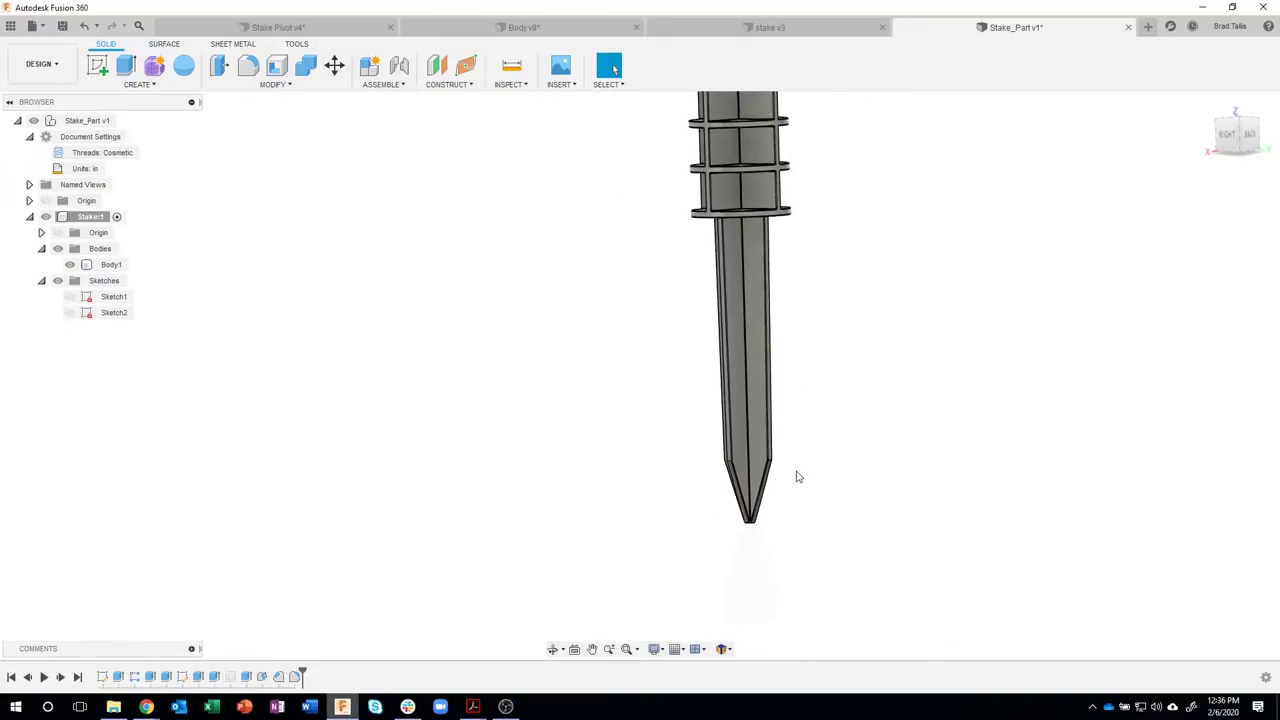
middle_click_drag(790, 467, 398, 597, "shift")
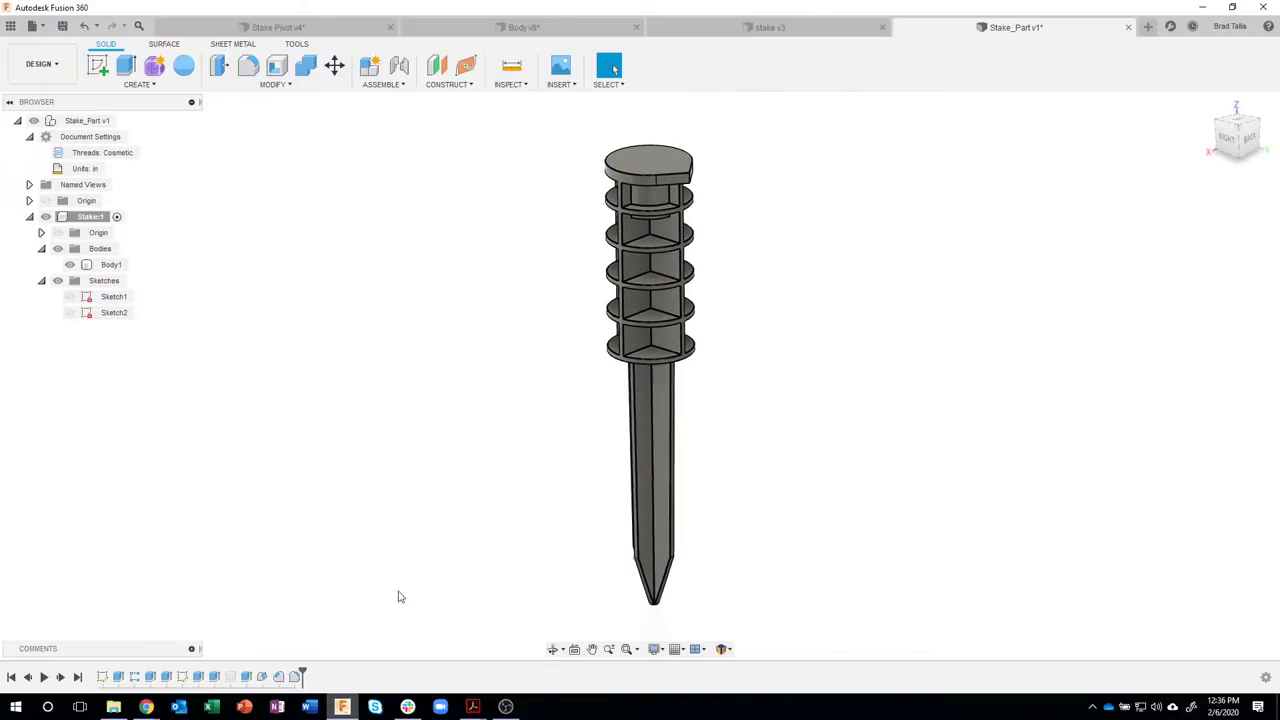
- Unsuppress Hole1 to restore the threaded, counterbored hole in the collar top
right_click(229, 678)
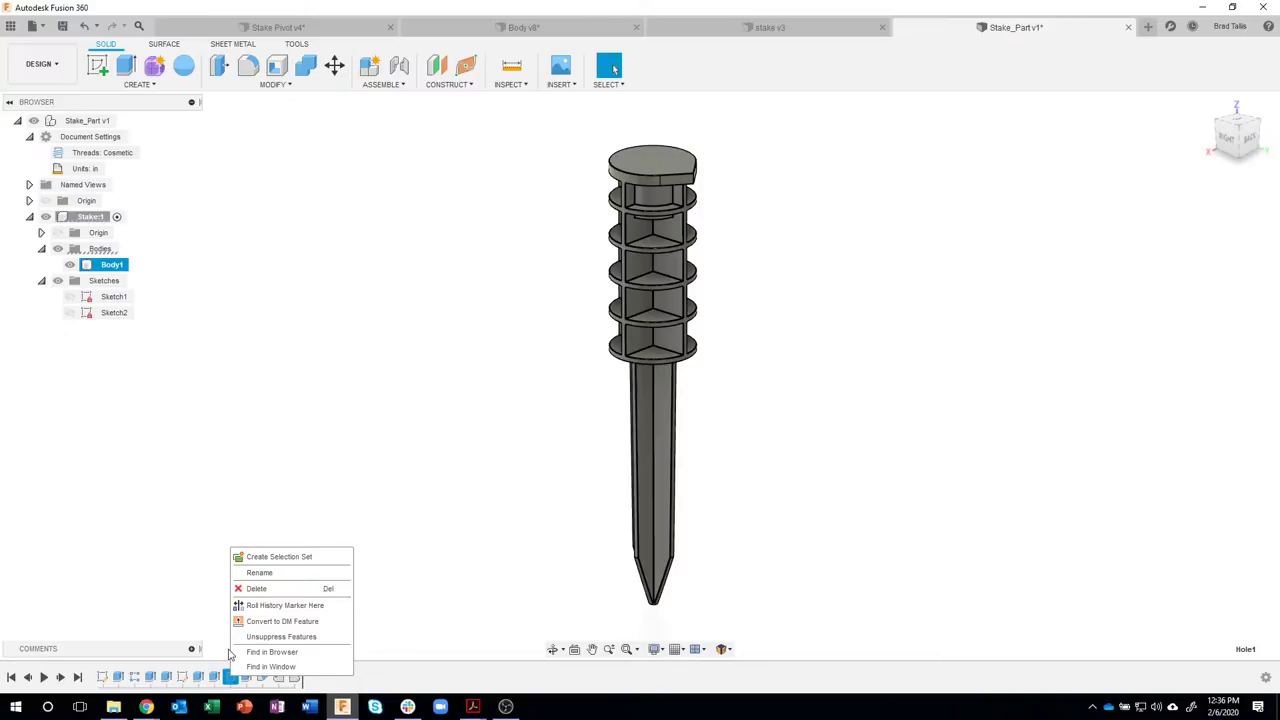
left_click(253, 638)
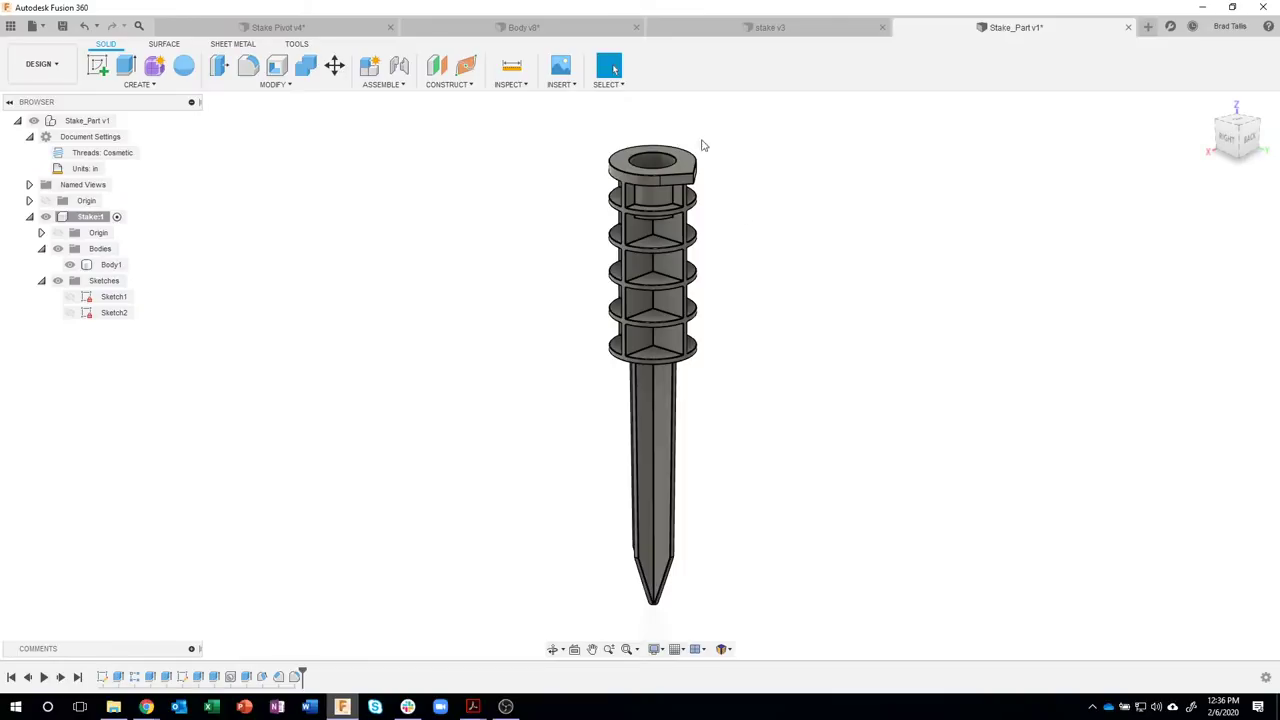
scroll(658, 140, "up", 6)
scroll(656, 170, "up", 8)
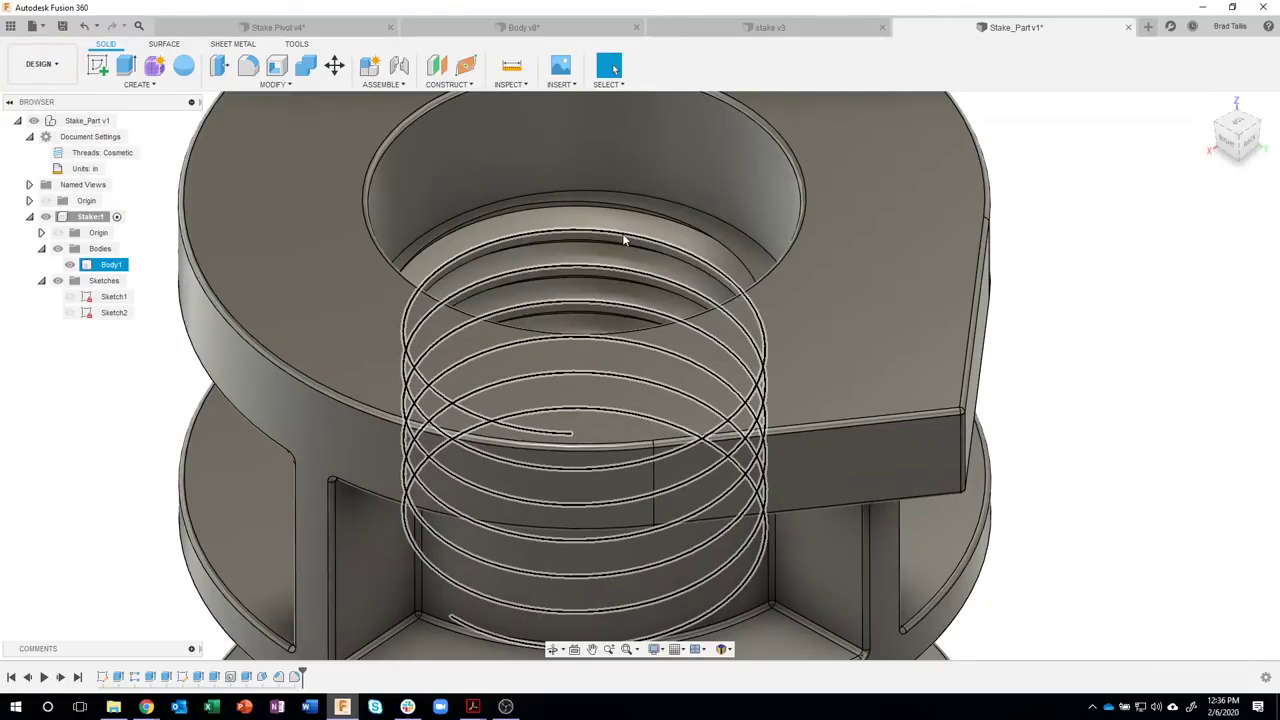
scroll(577, 225, "down", 3)
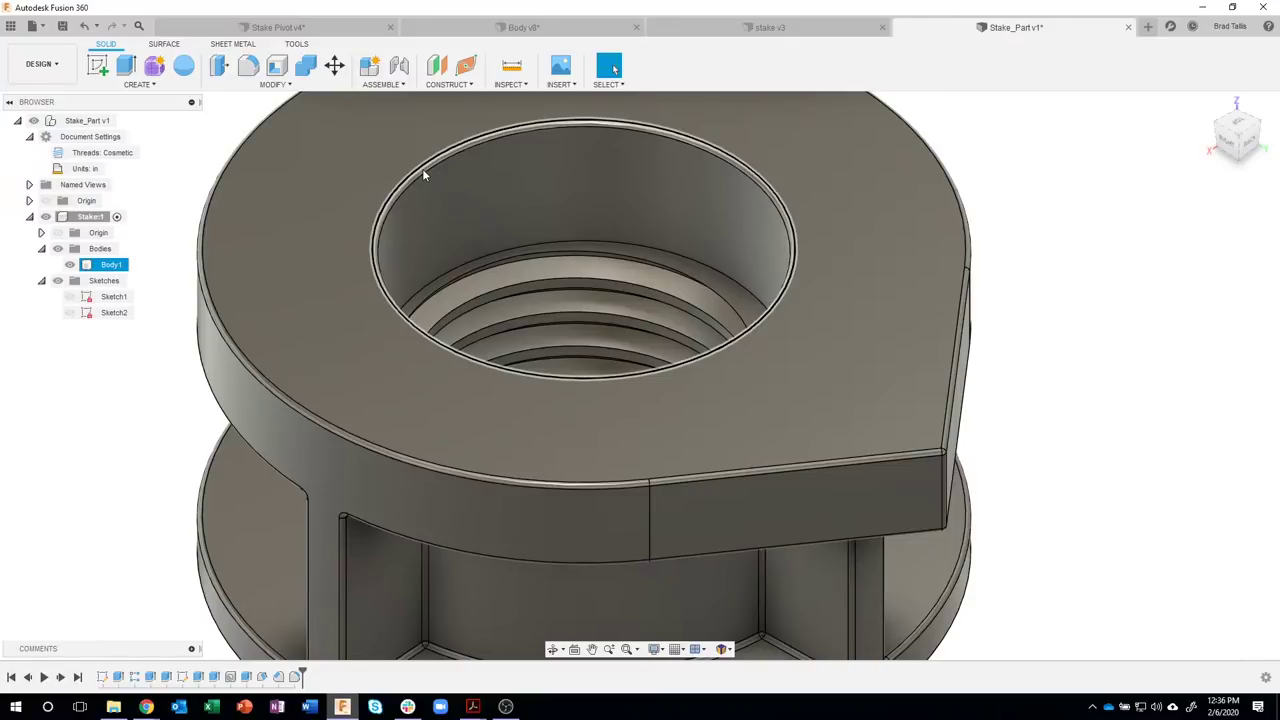
left_click(1046, 209)
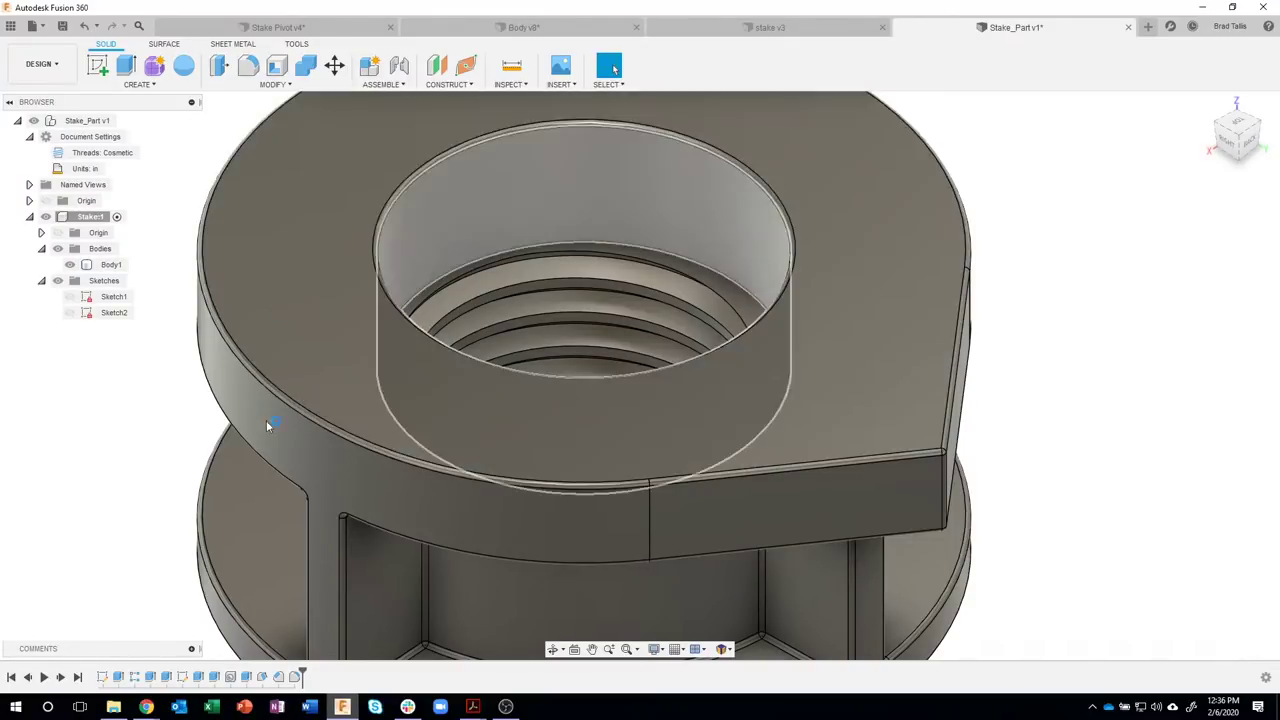
left_click(370, 511)
left_click(1089, 237)
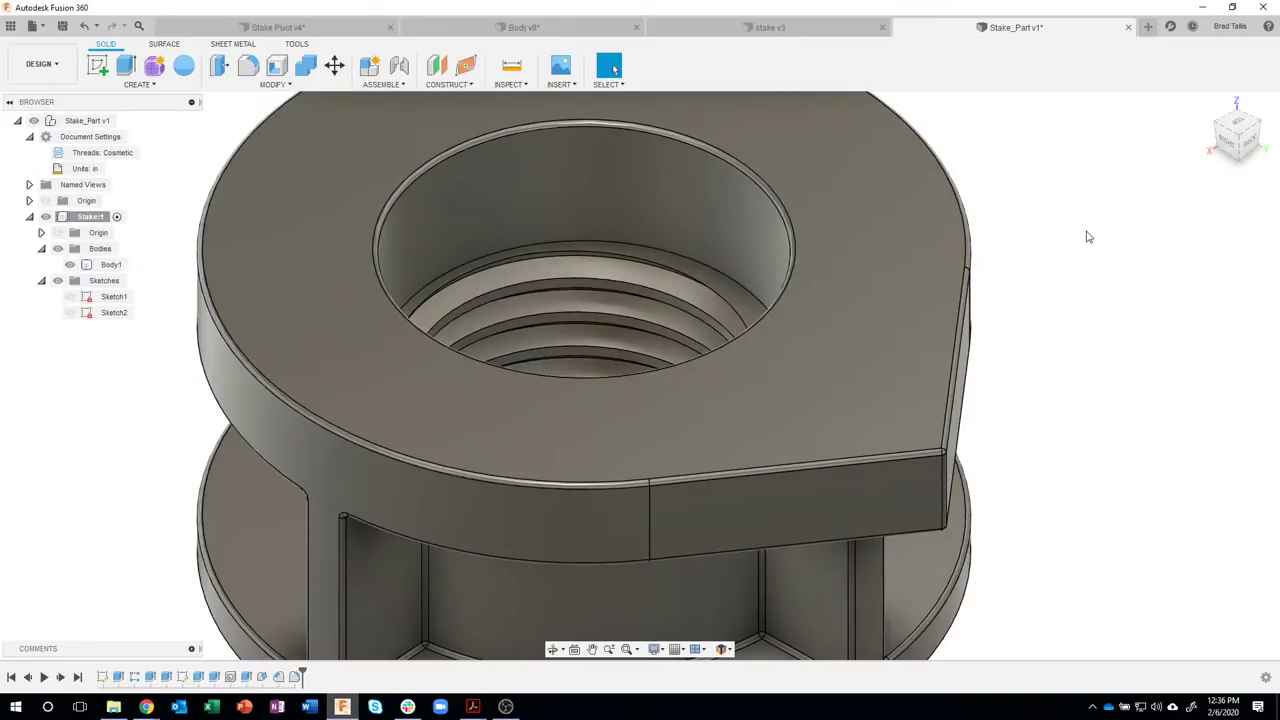
scroll(1089, 237, "down", 5)
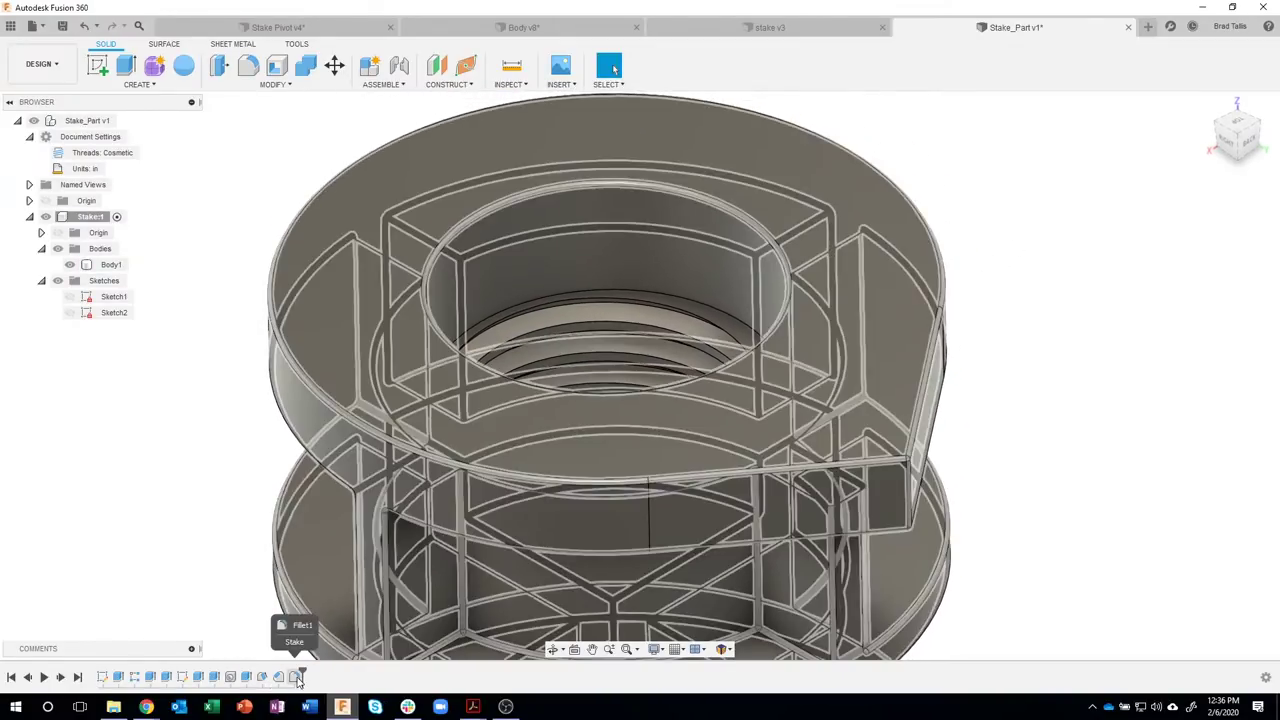
scroll(997, 469, "down", 3)
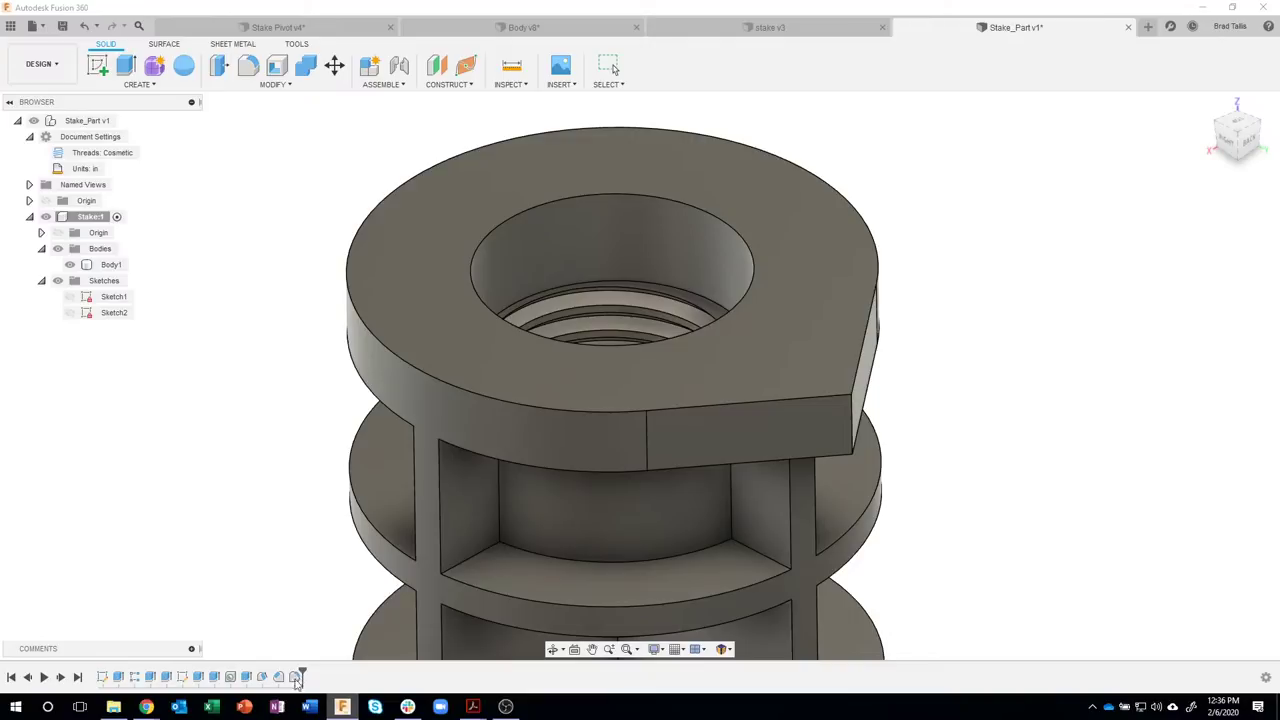
- Reopen the Fillet feature, review the 0.01 in radius, and finish editing
double_click(296, 677)
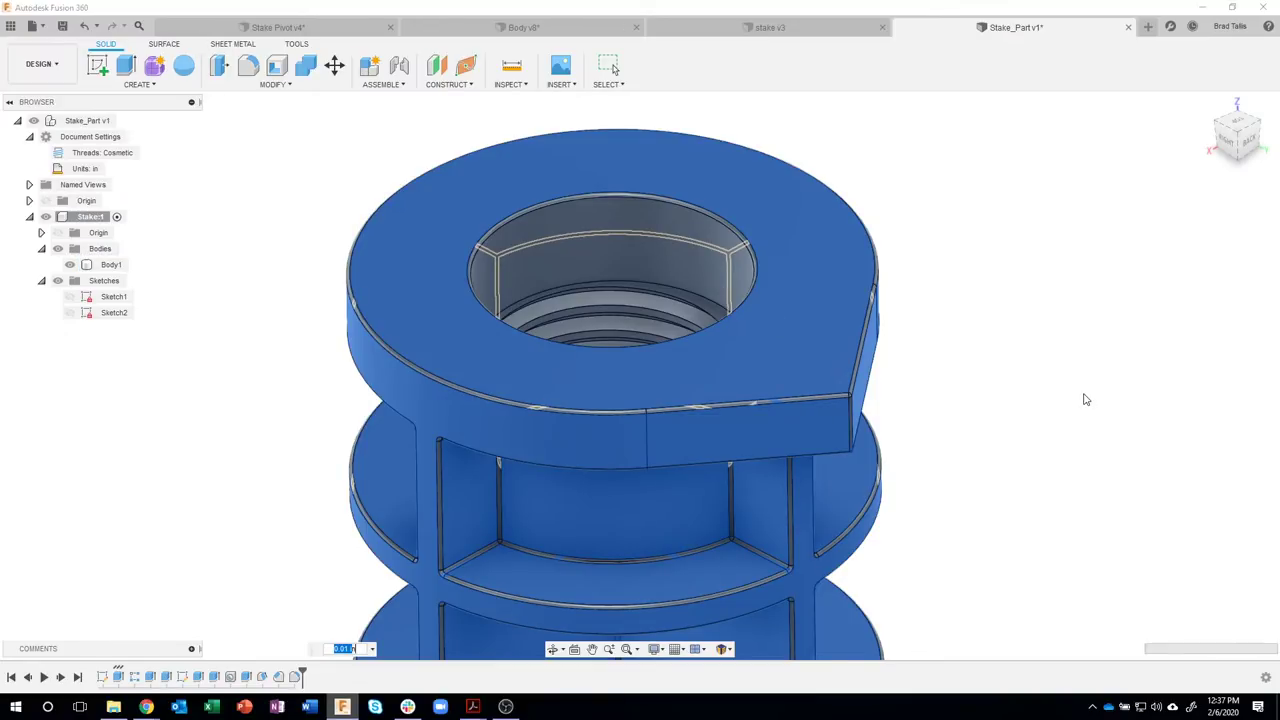
key("Escape")
scroll(1080, 375, "down", 4)
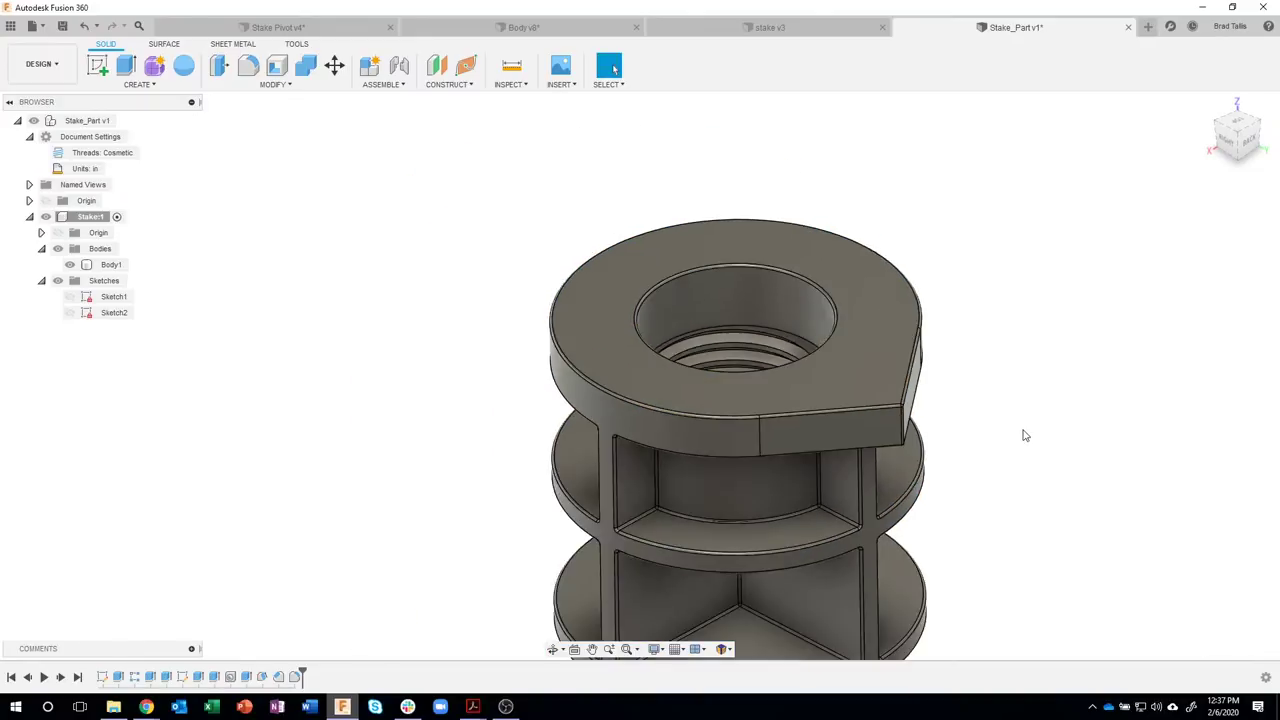
scroll(1023, 403, "down", 3)
middle_click_drag(1023, 403, 836, 397)
scroll(836, 397, "down", 2)
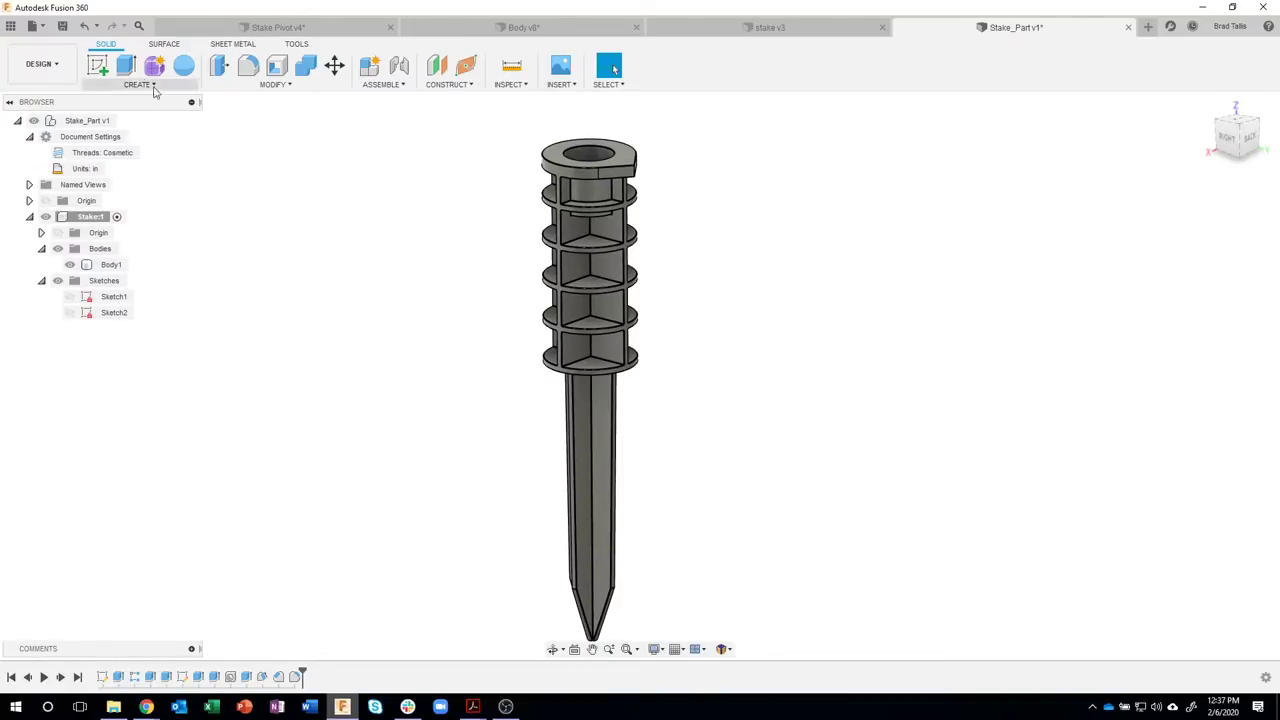
- Save the stake design as Stake_Part v2 with the default description
left_click(63, 26)
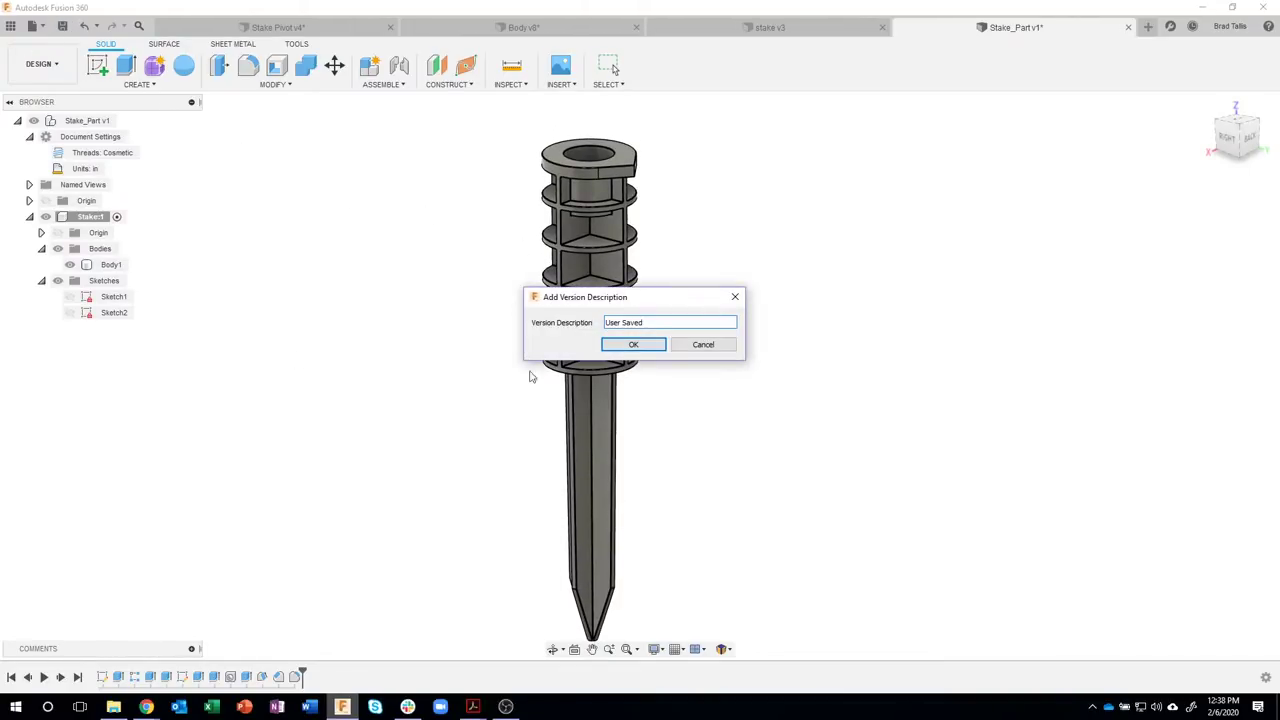
left_click(650, 345)
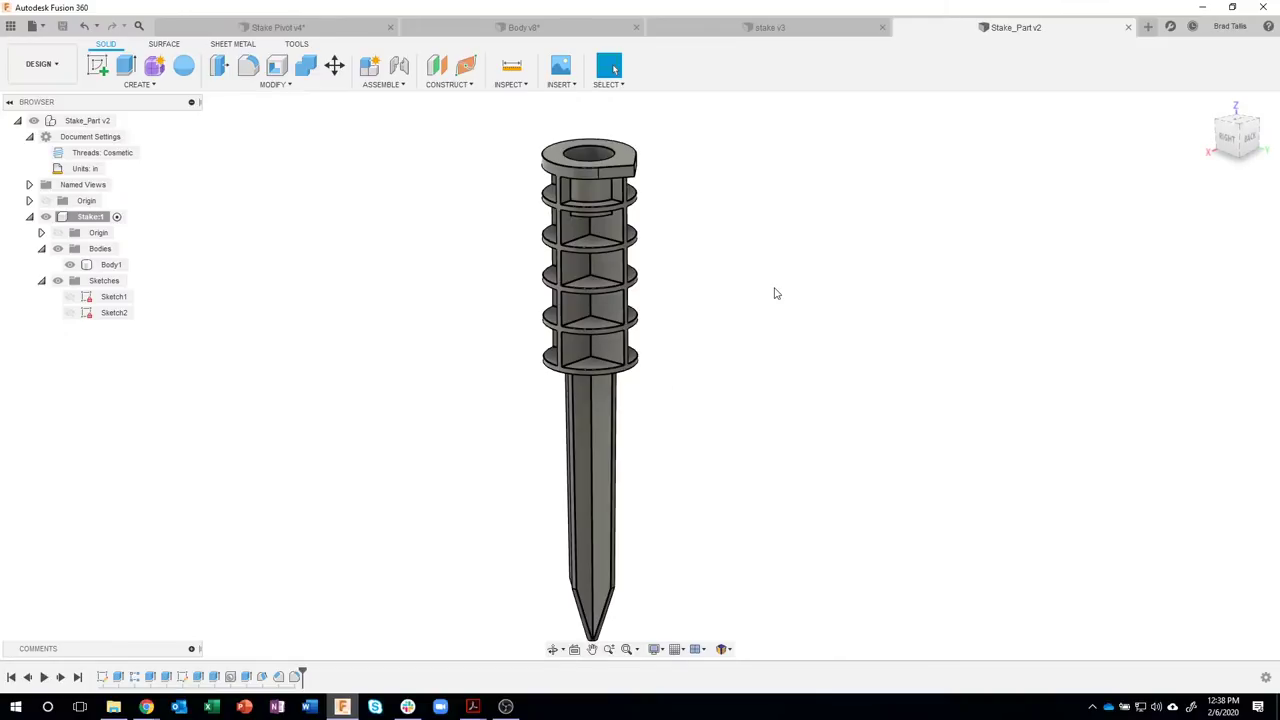
- Apply the Plastic - Texture - Random appearance from Favorites to the stake
key("a")
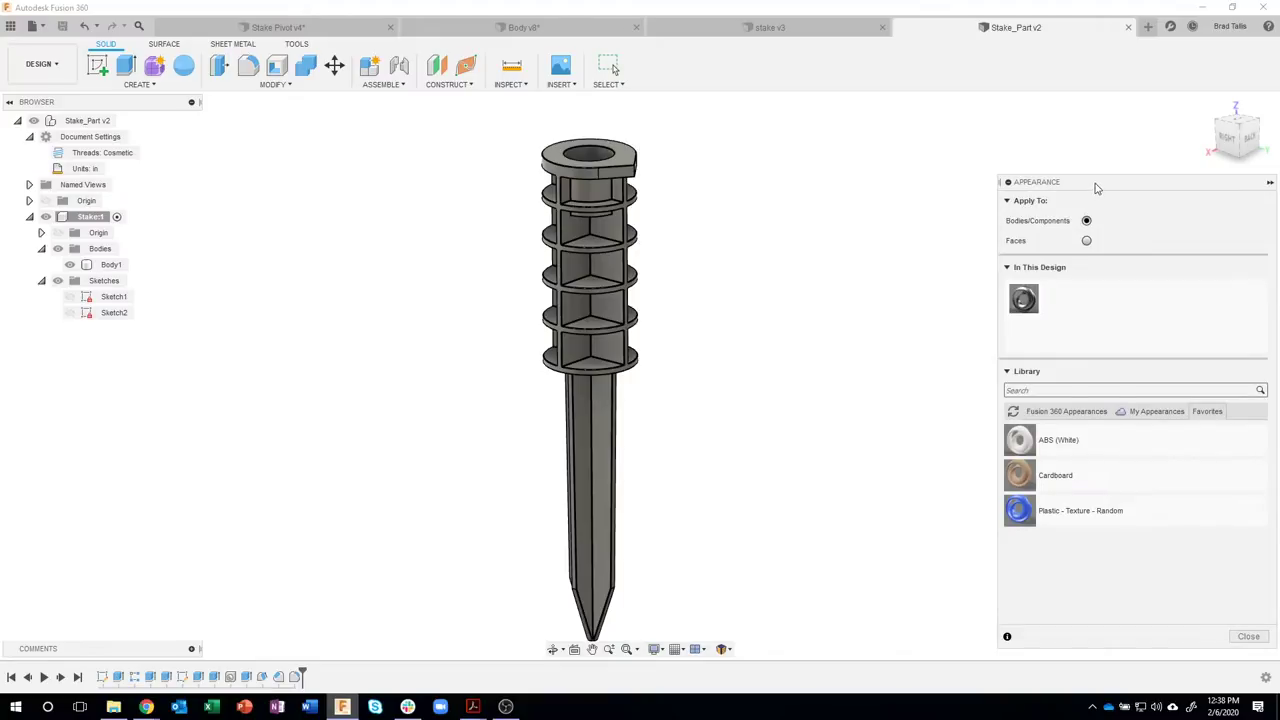
left_click_drag(1094, 183, 970, 153)
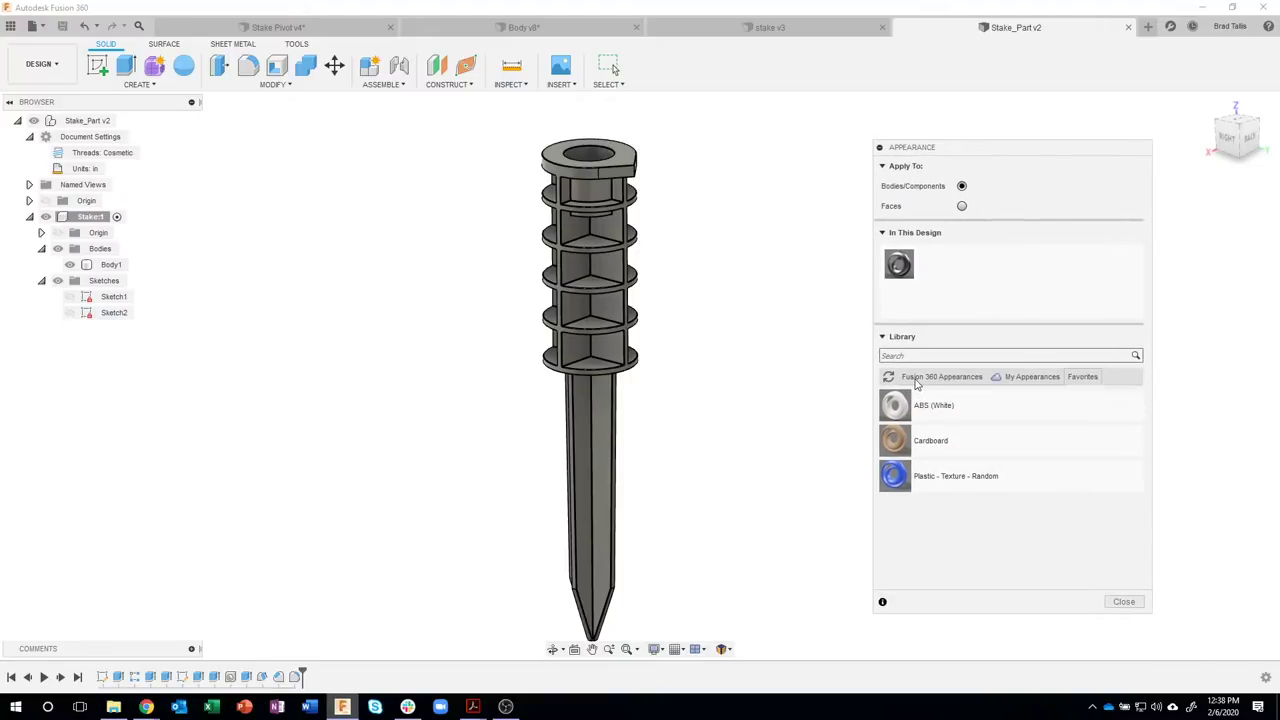
left_click(920, 378)
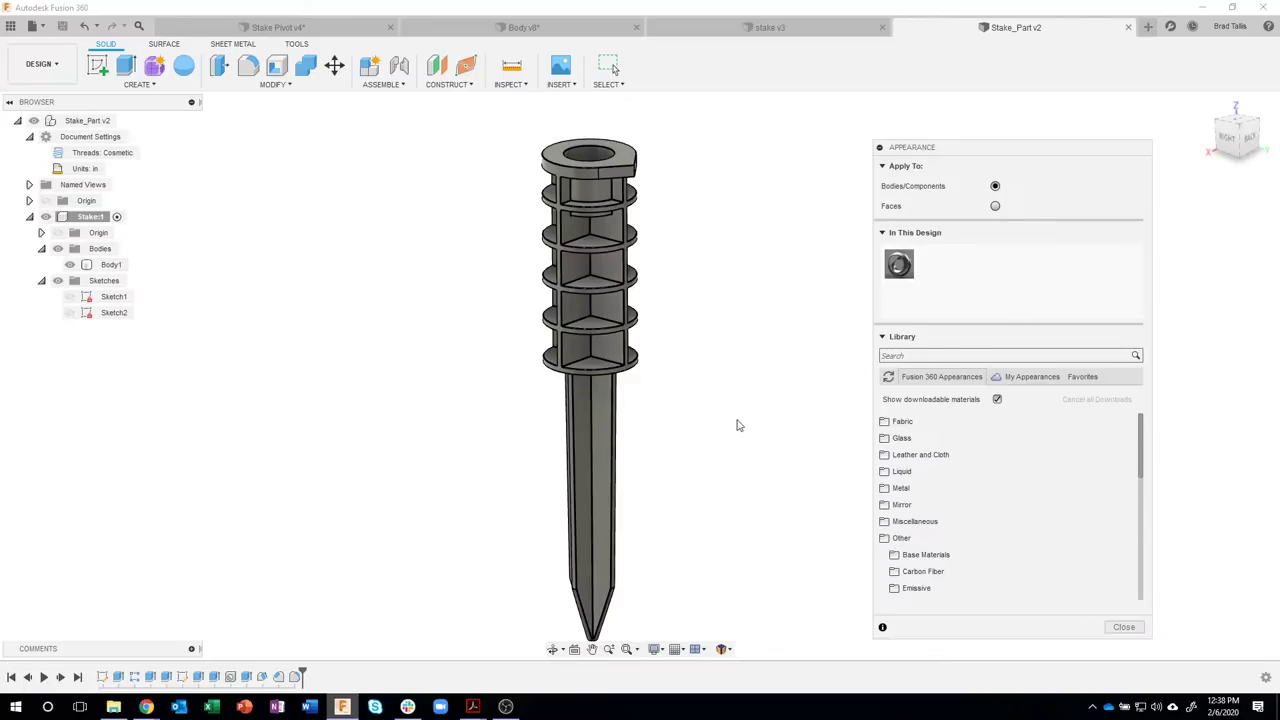
left_click(1087, 381)
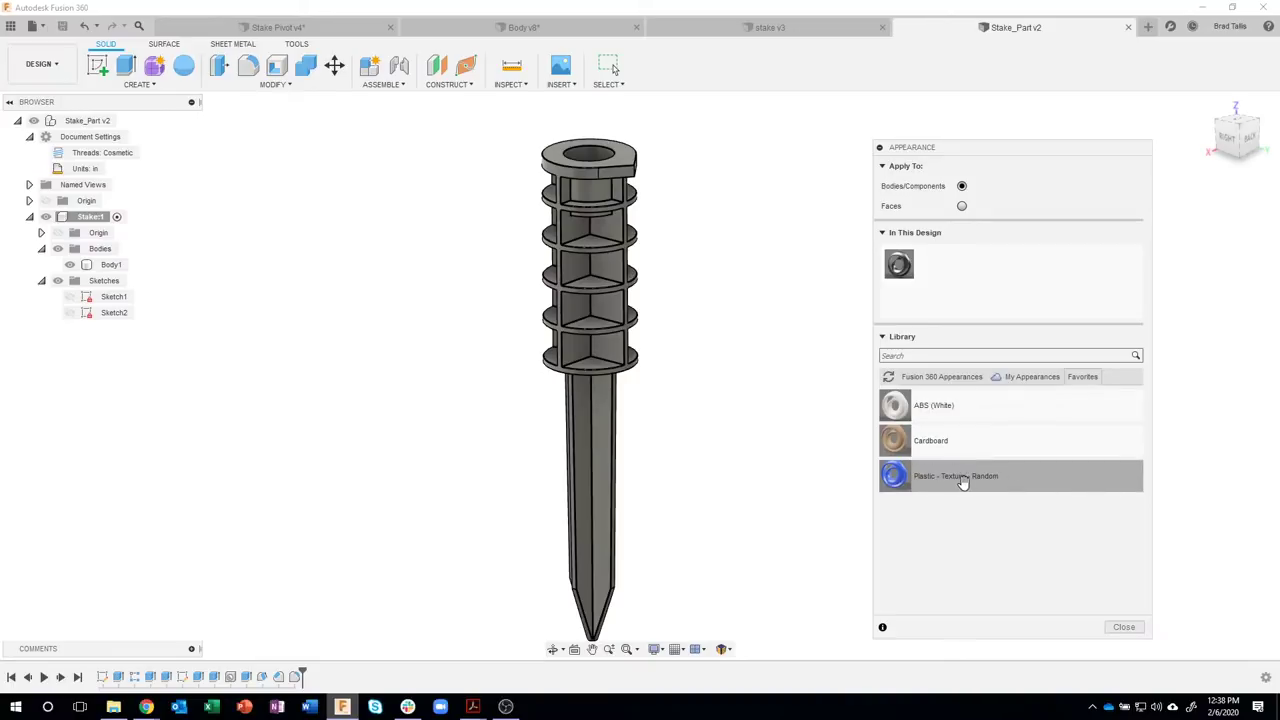
left_click_drag(960, 480, 645, 413)
scroll(634, 196, "up", 8)
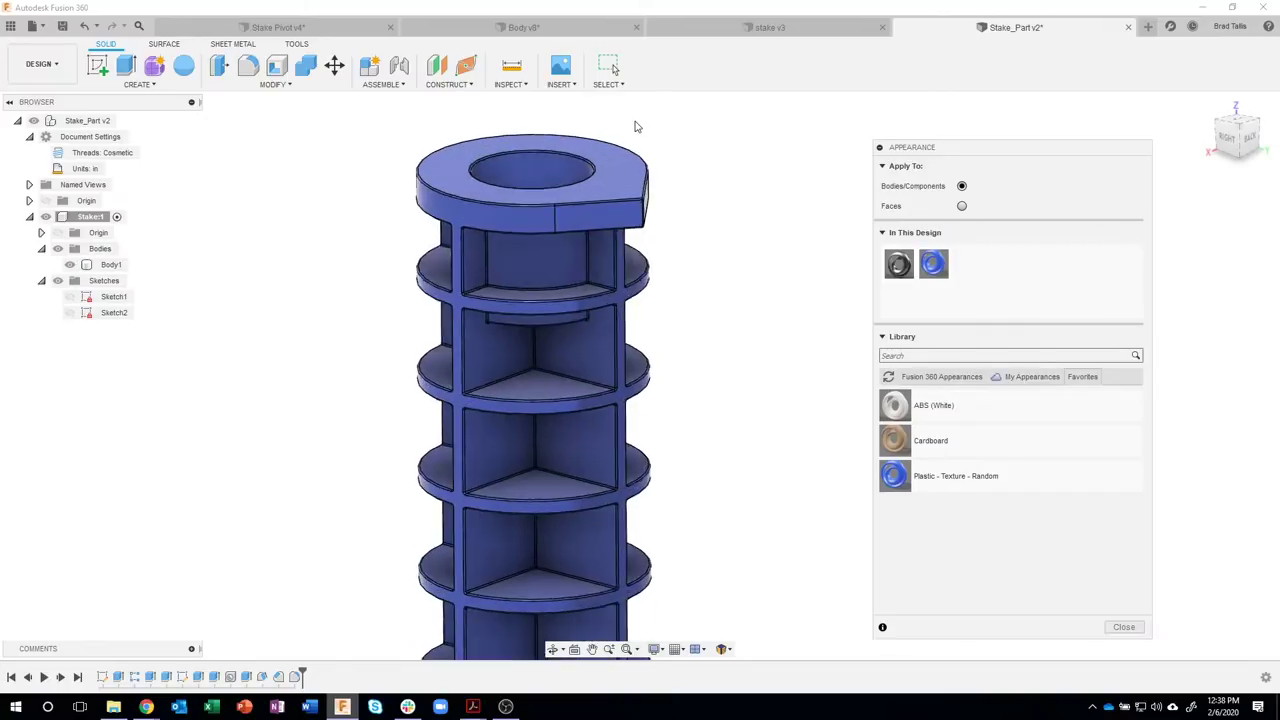
scroll(640, 160, "up", 5)
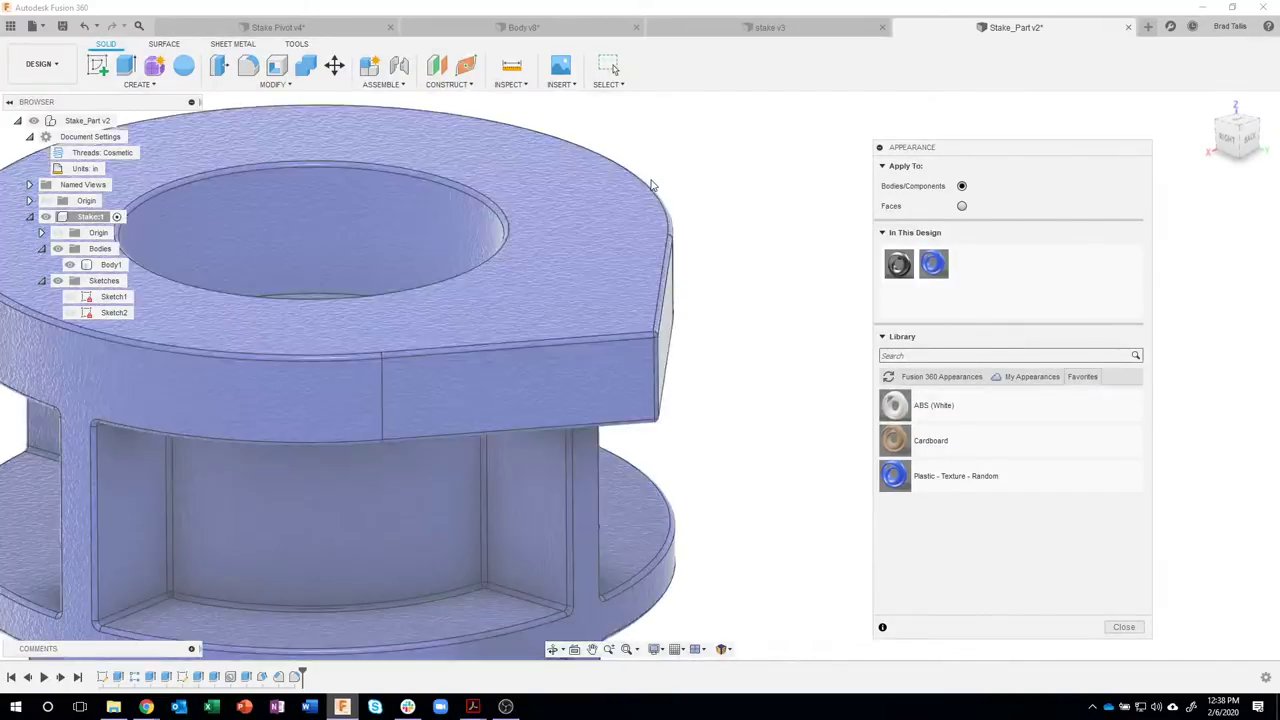
scroll(736, 252, "down", 4)
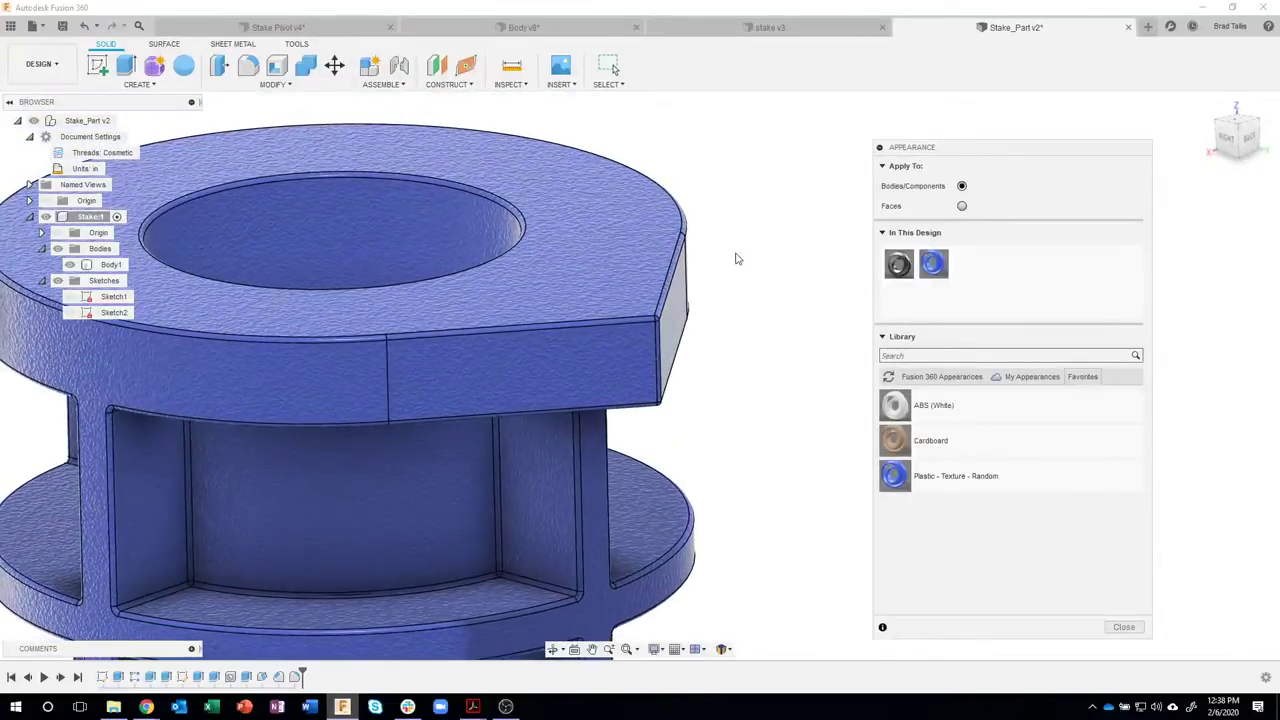
scroll(737, 334, "down", 6)
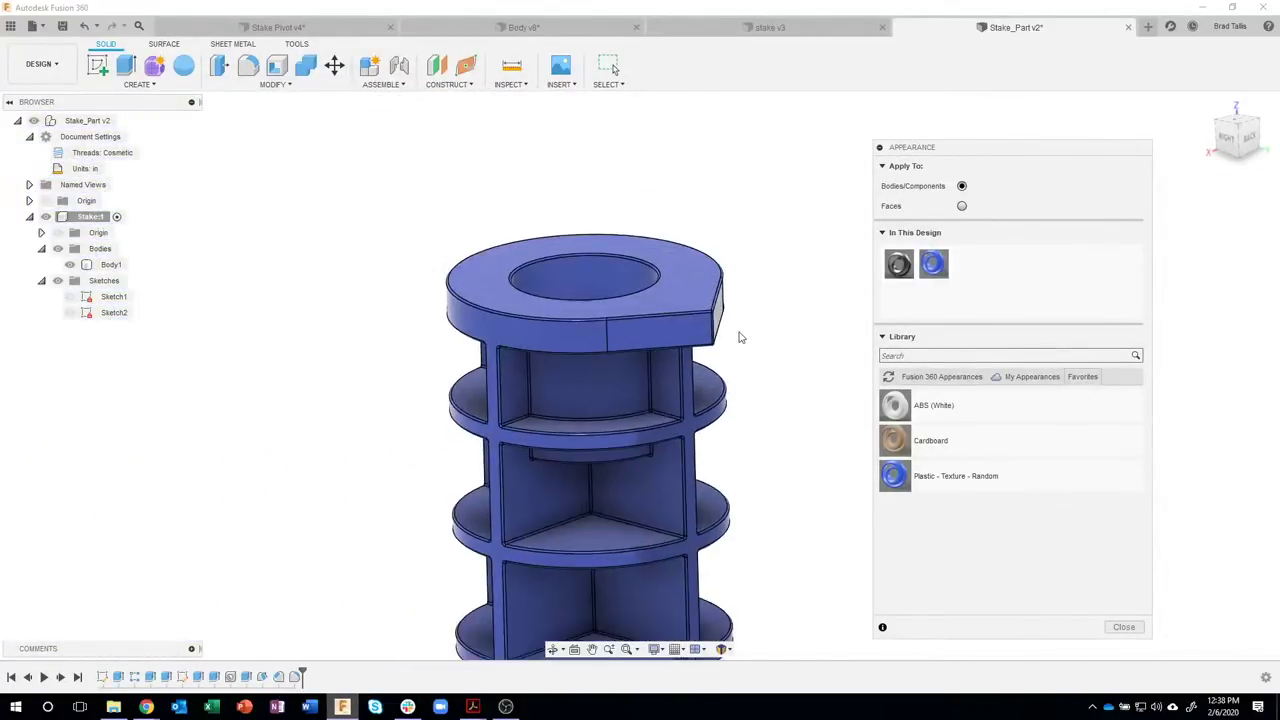
left_click_drag(994, 443, 967, 419)
- Add the Mirror appearance to the design and tint it blue
left_click(948, 380)
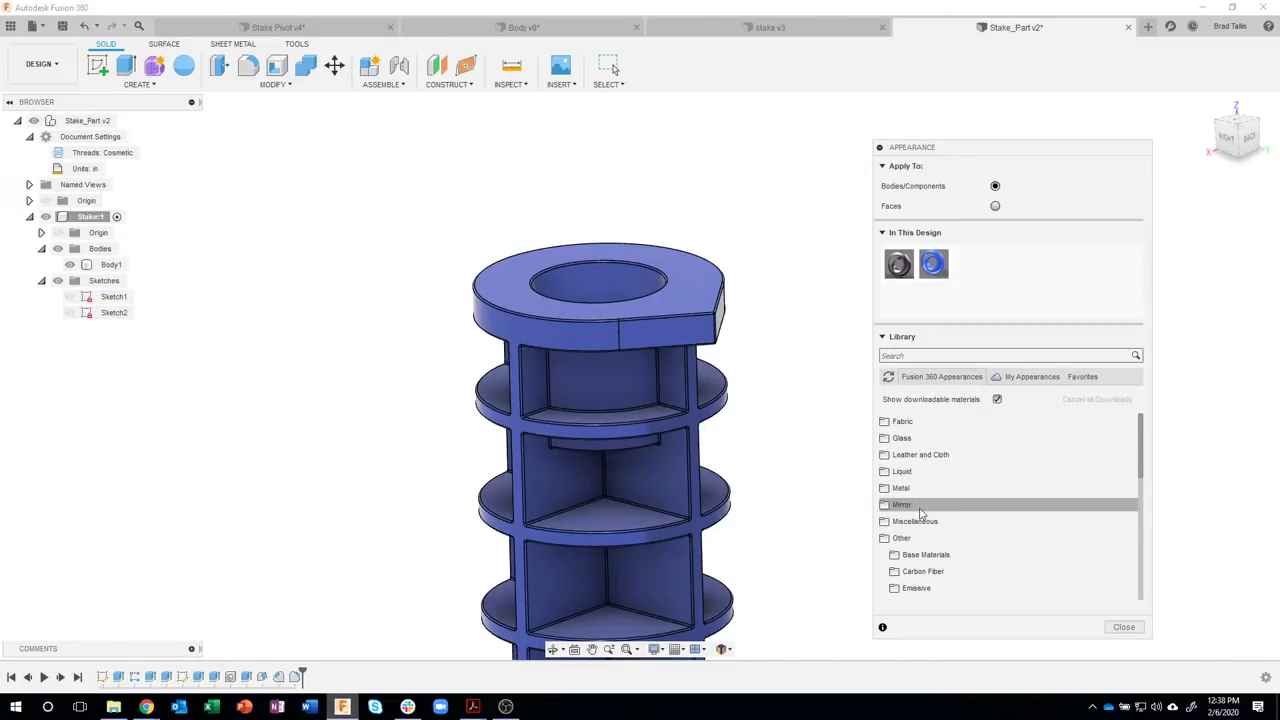
left_click(920, 505)
left_click_drag(910, 527, 968, 264)
right_click(958, 270)
left_click(986, 277)
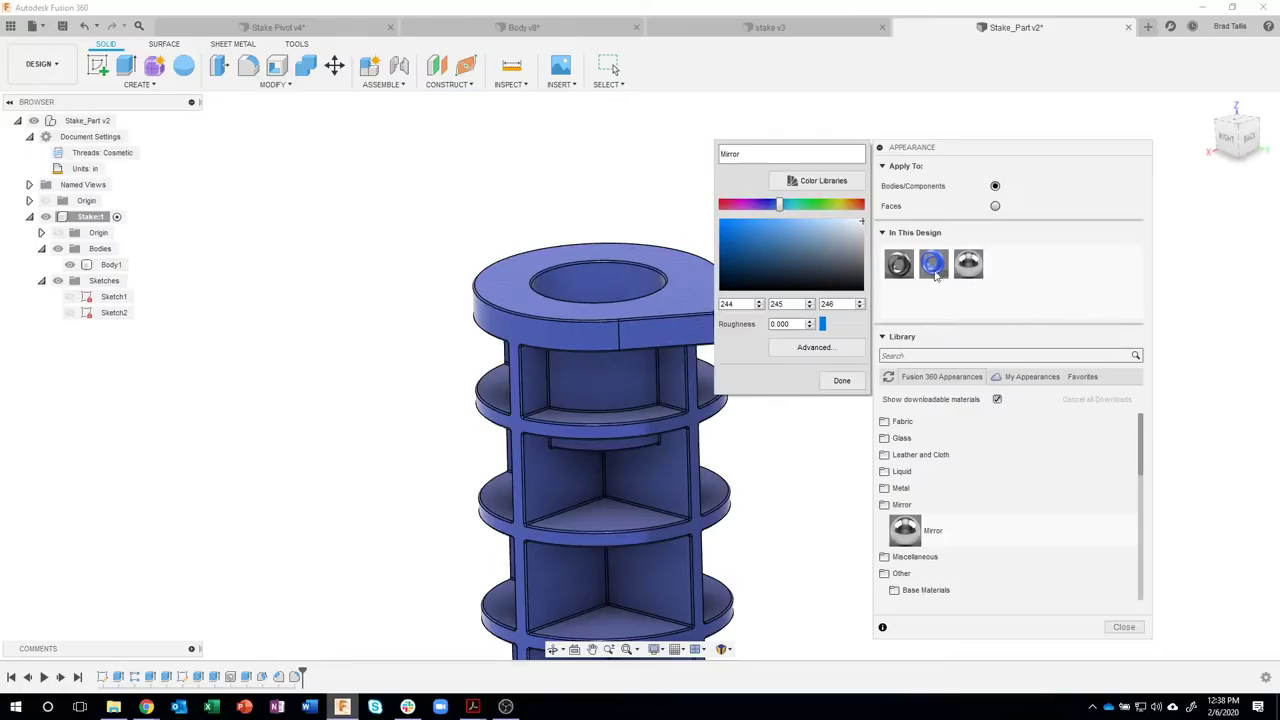
left_click(840, 380)
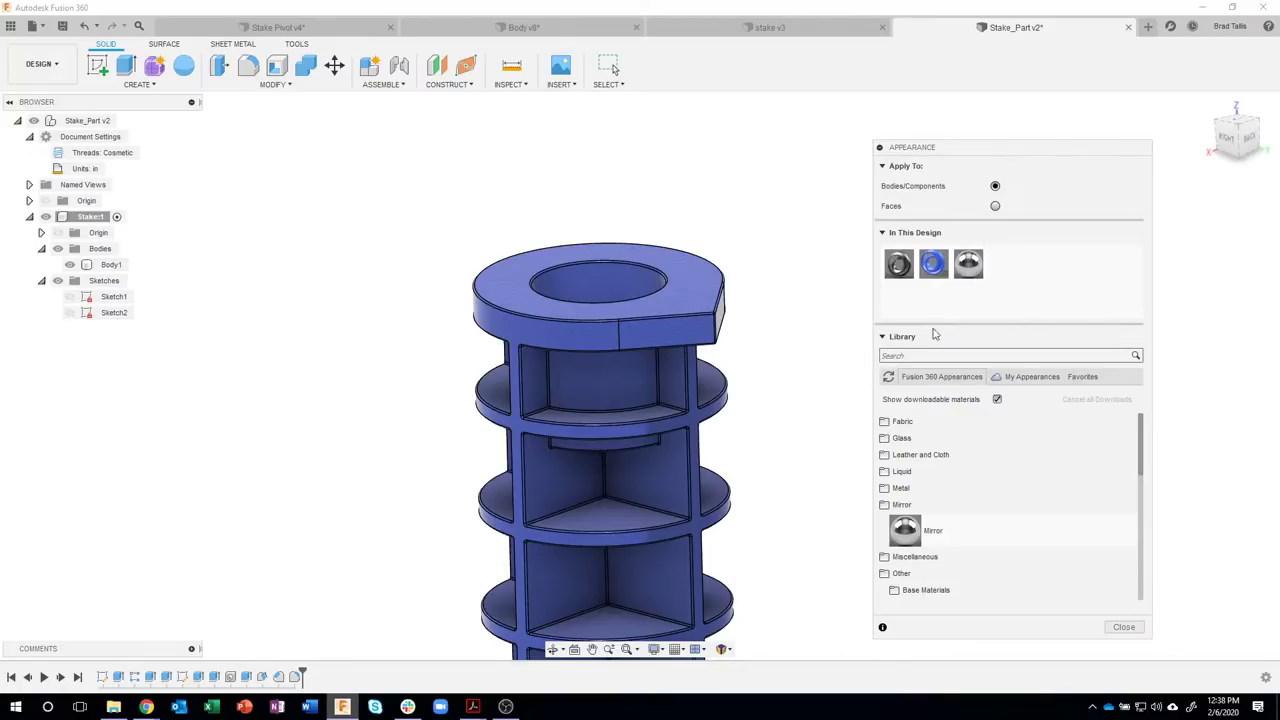
right_click(969, 270)
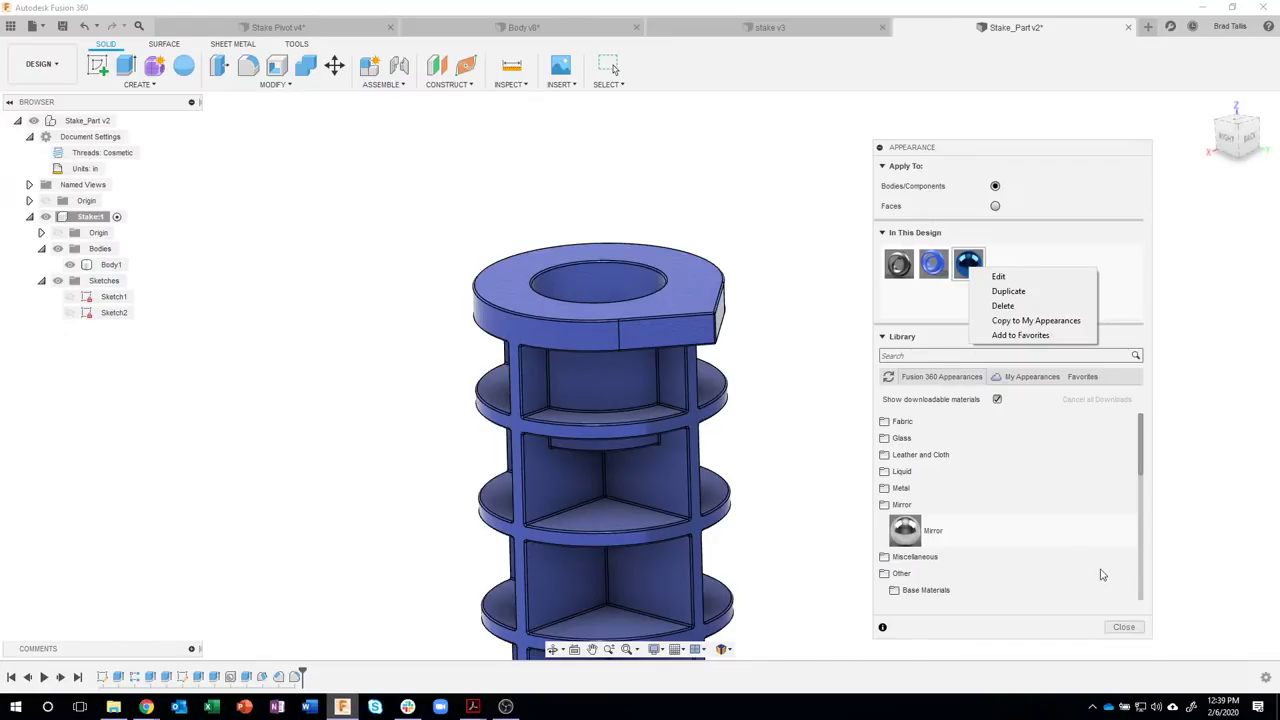
left_click(1120, 627)
scroll(869, 329, "down", 5)
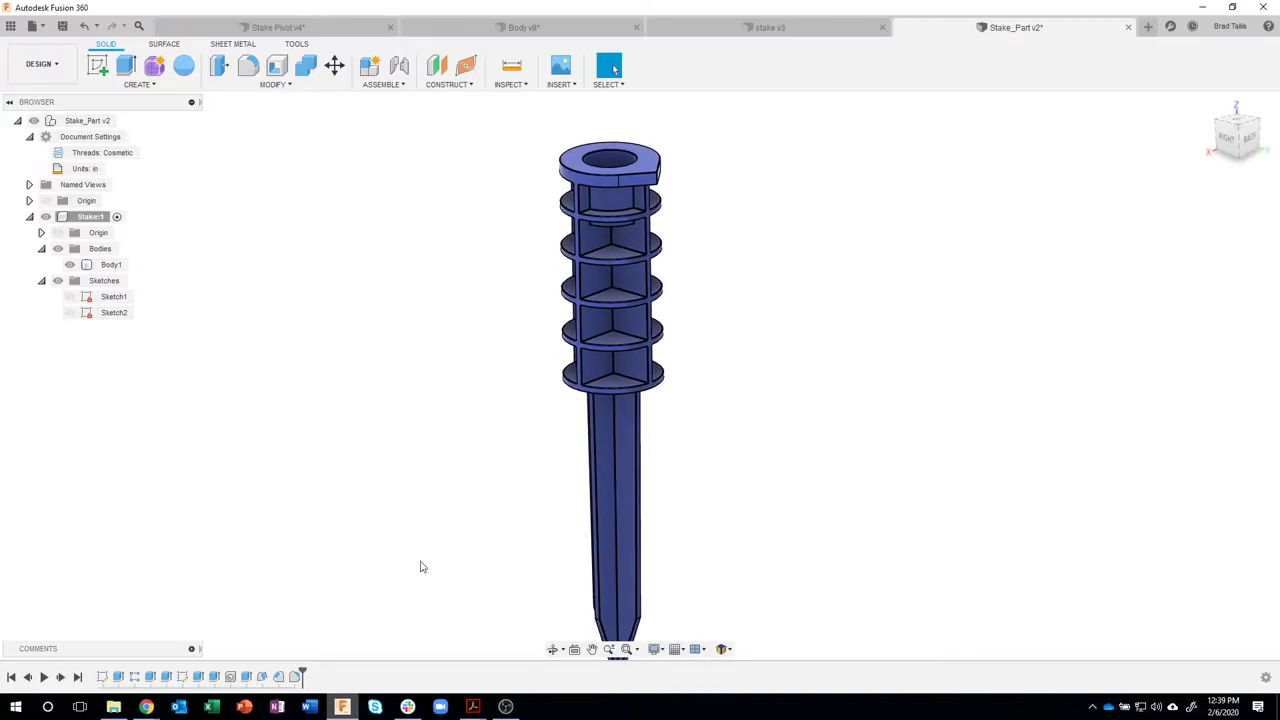
mouse_move(470, 706)
left_click(500, 662)
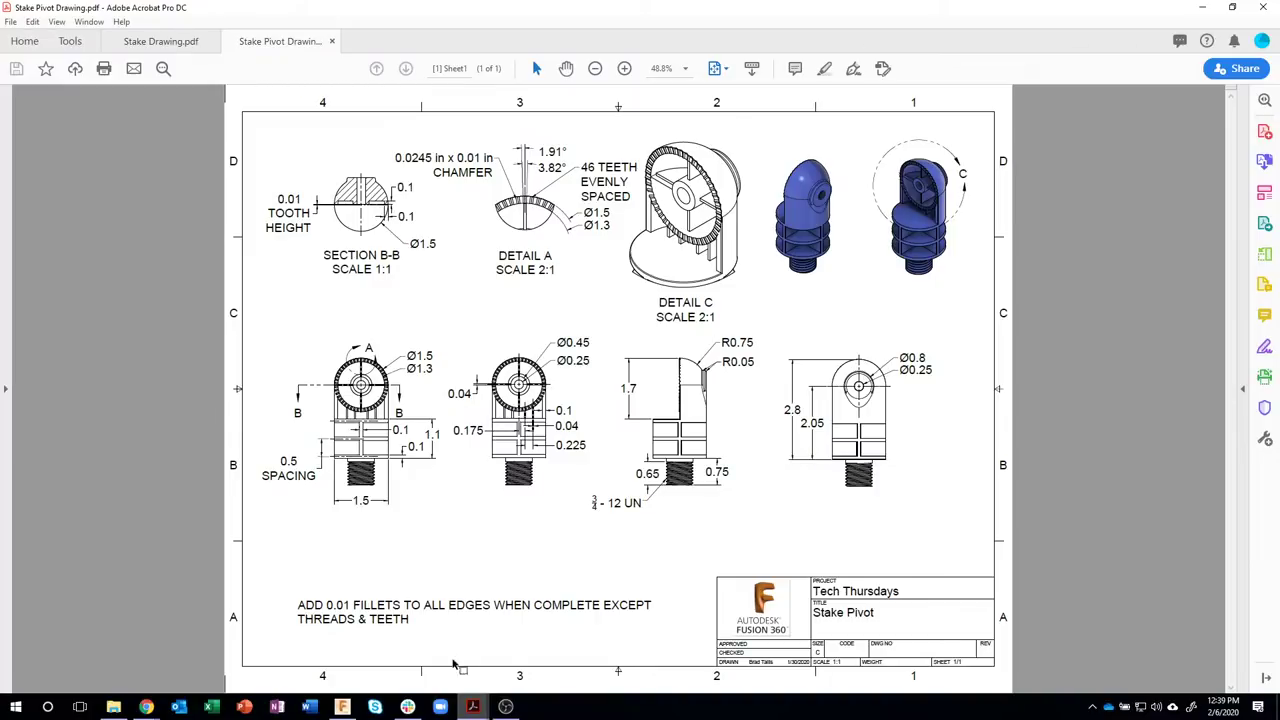
mouse_move(345, 707)
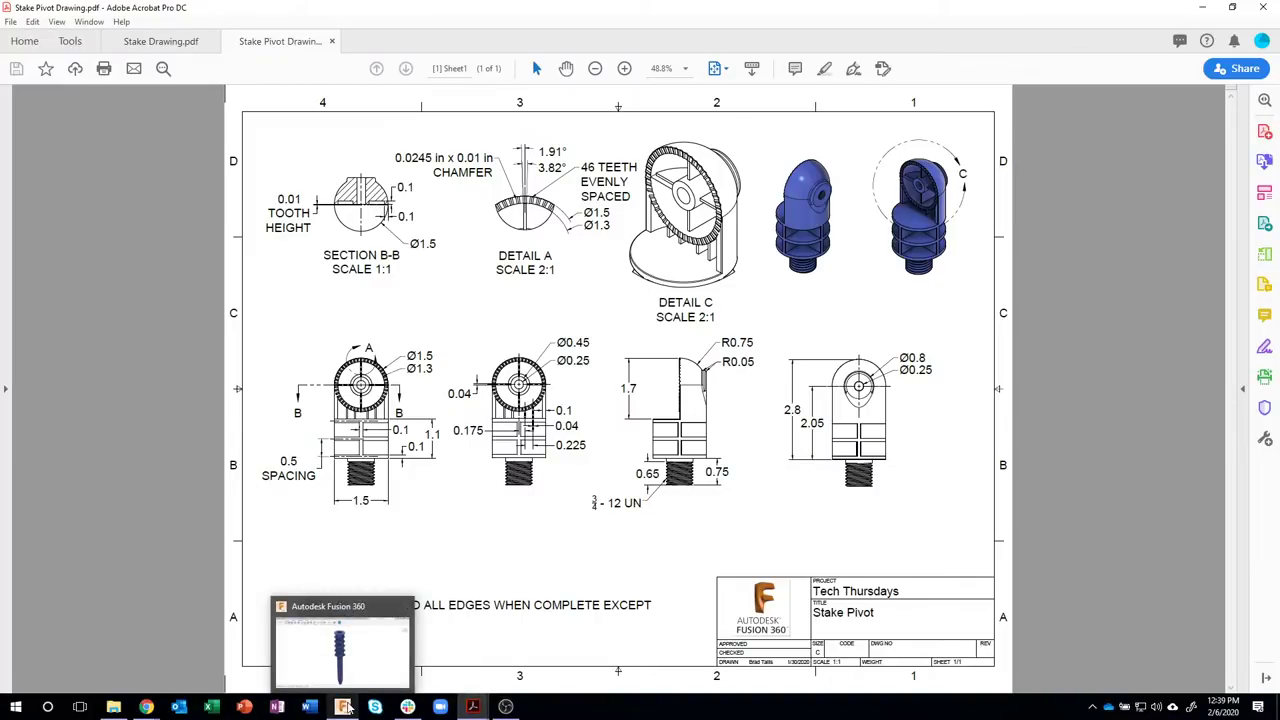
- Start a new design and add an empty component named Pivot Base
left_click(343, 707)
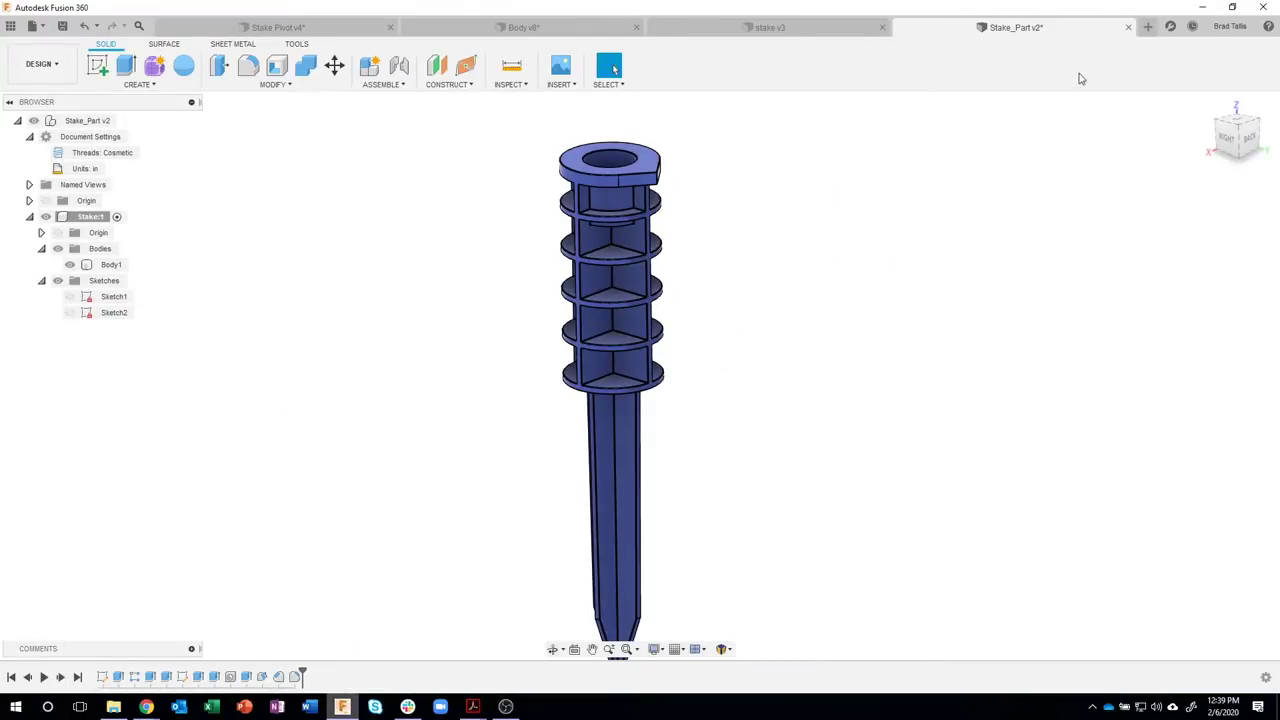
left_click(1148, 27)
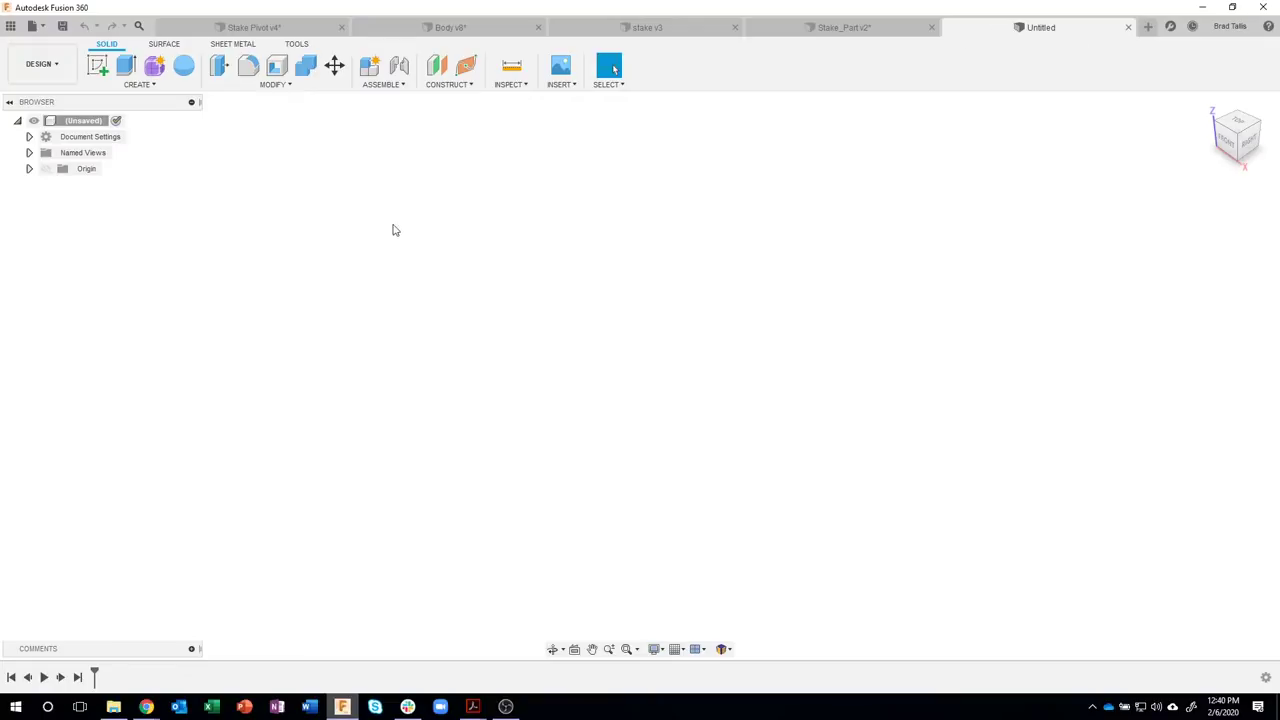
left_click(369, 66)
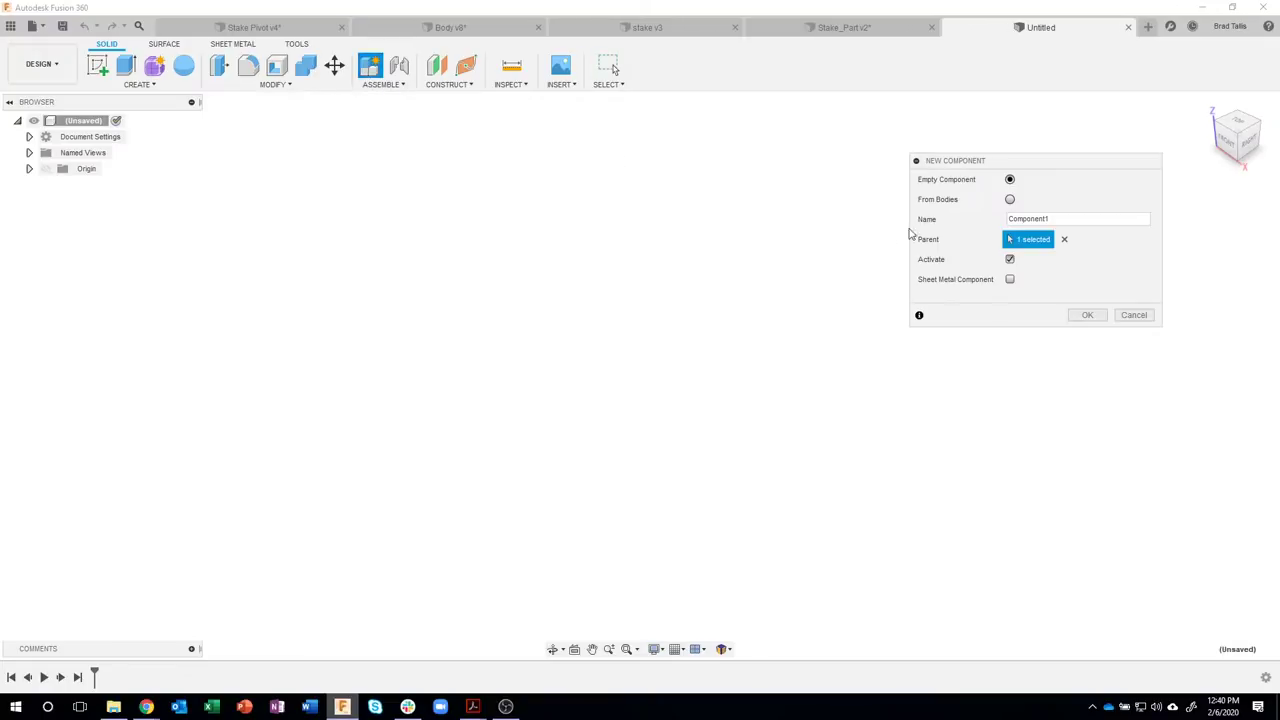
left_click_drag(1063, 219, 984, 215)
type("0")
type("ivot Base")
key("Return")
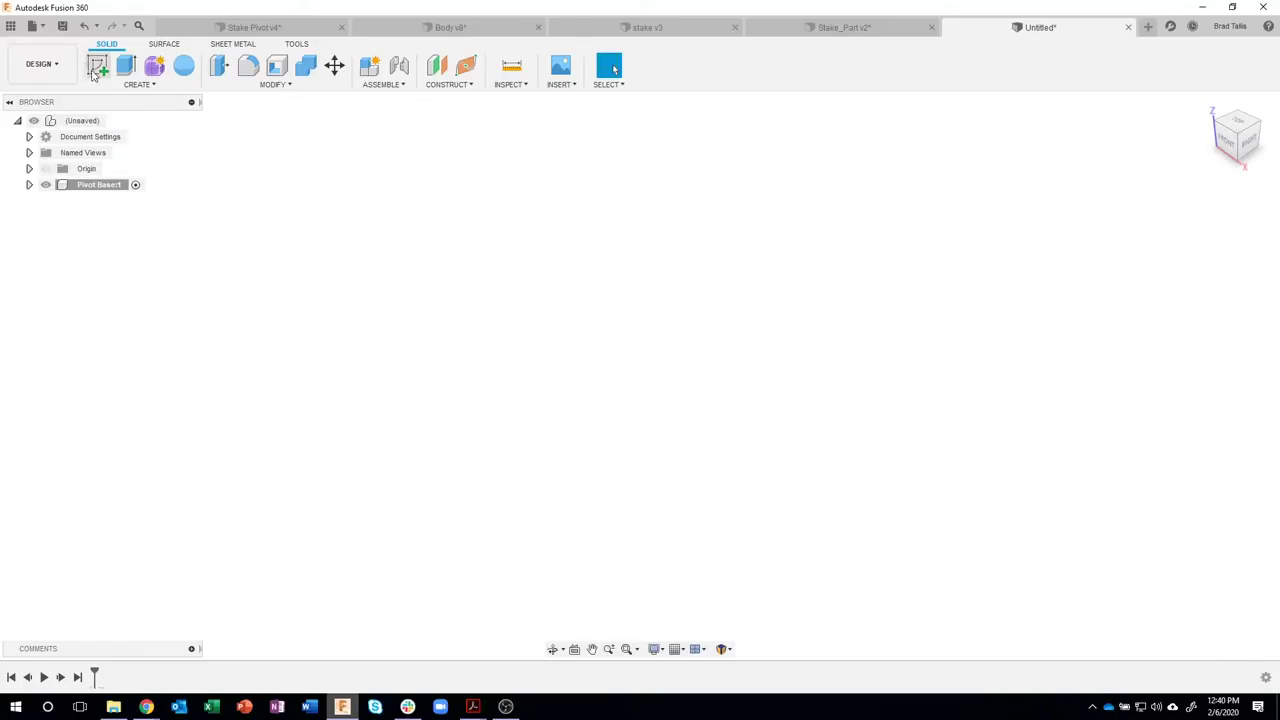
- Save the new design as Pivot Base
left_click(62, 27)
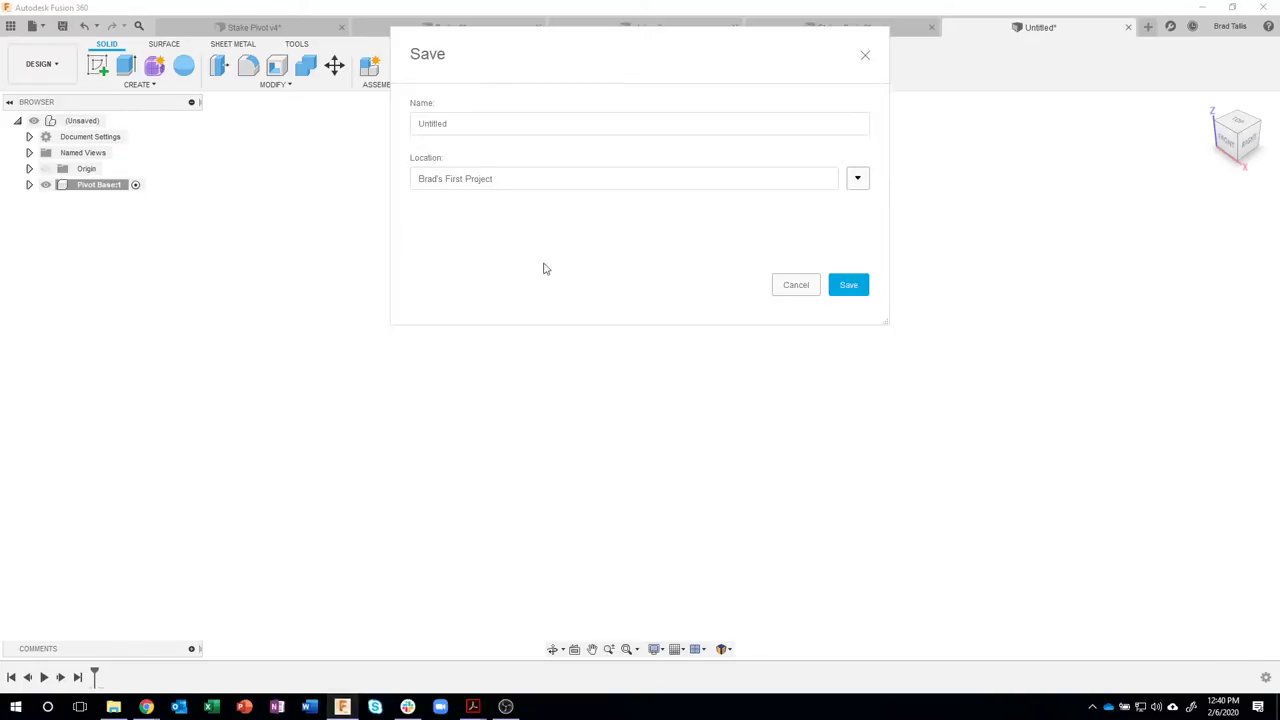
type("P")
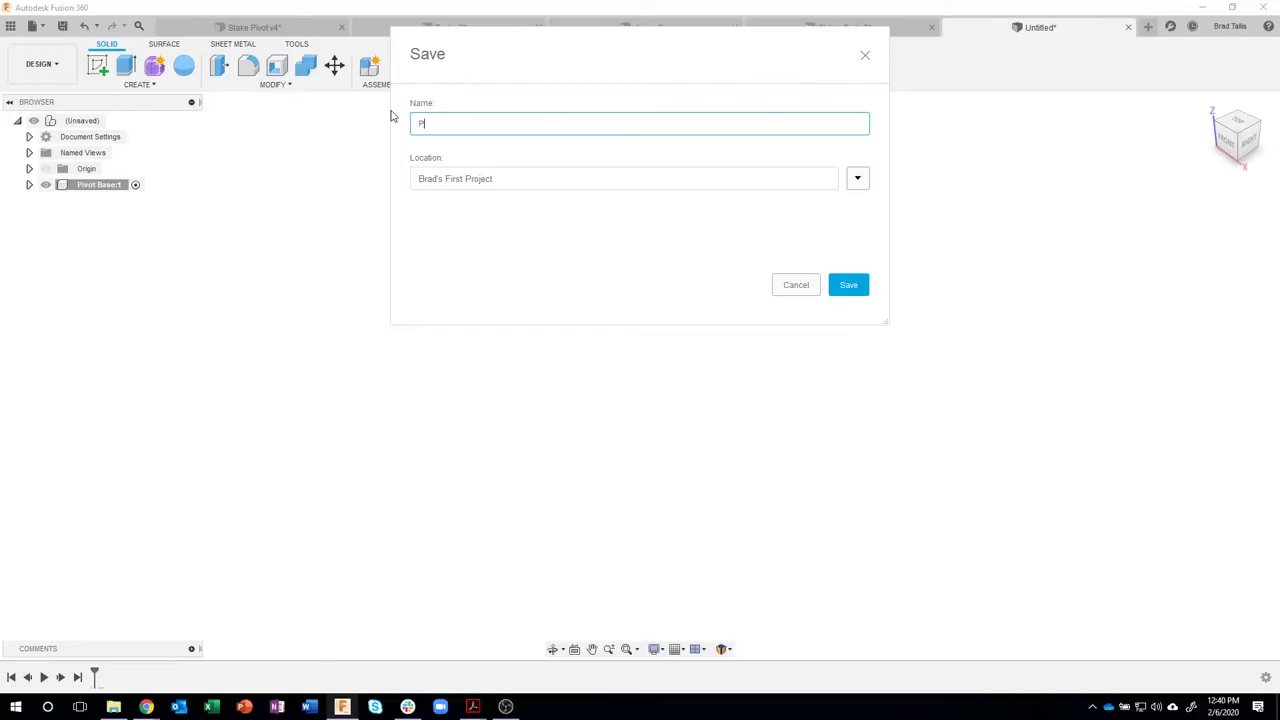
type("ivot Base")
key("Return")
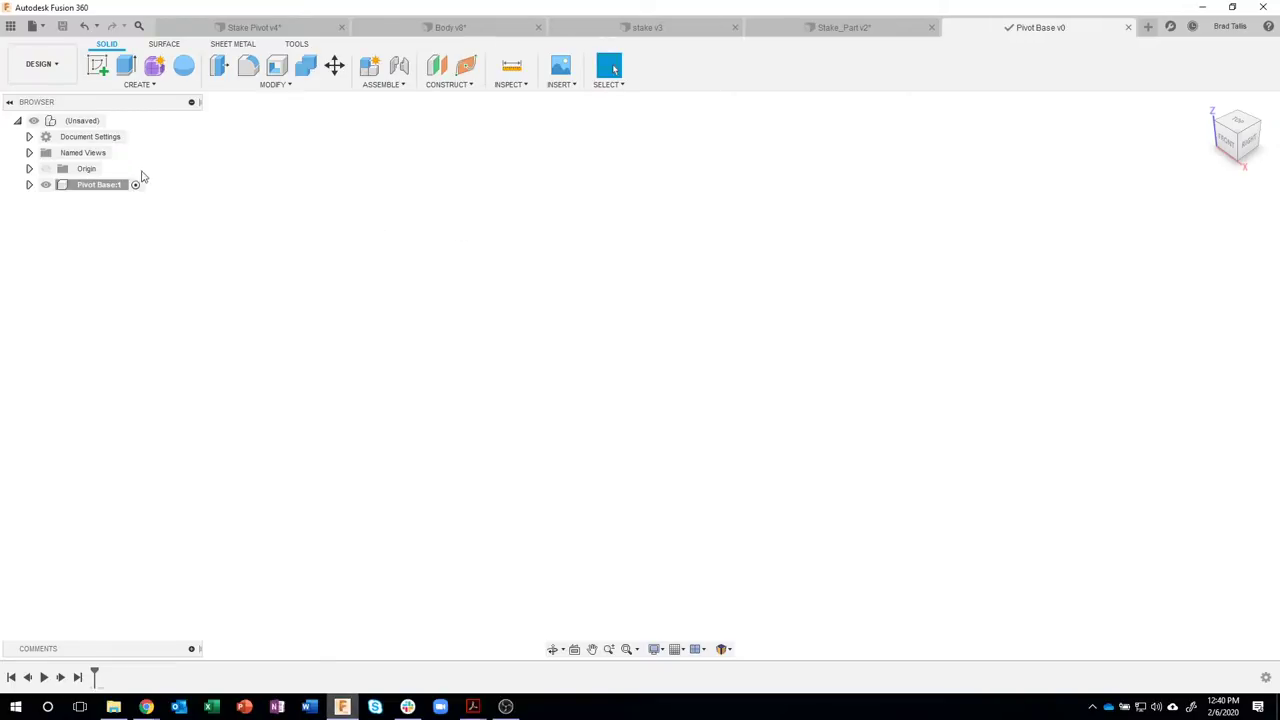
- Start a new empty sketch on the Pivot Base XY plane, then bring up the Stake_Part v2 design
left_click(99, 66)
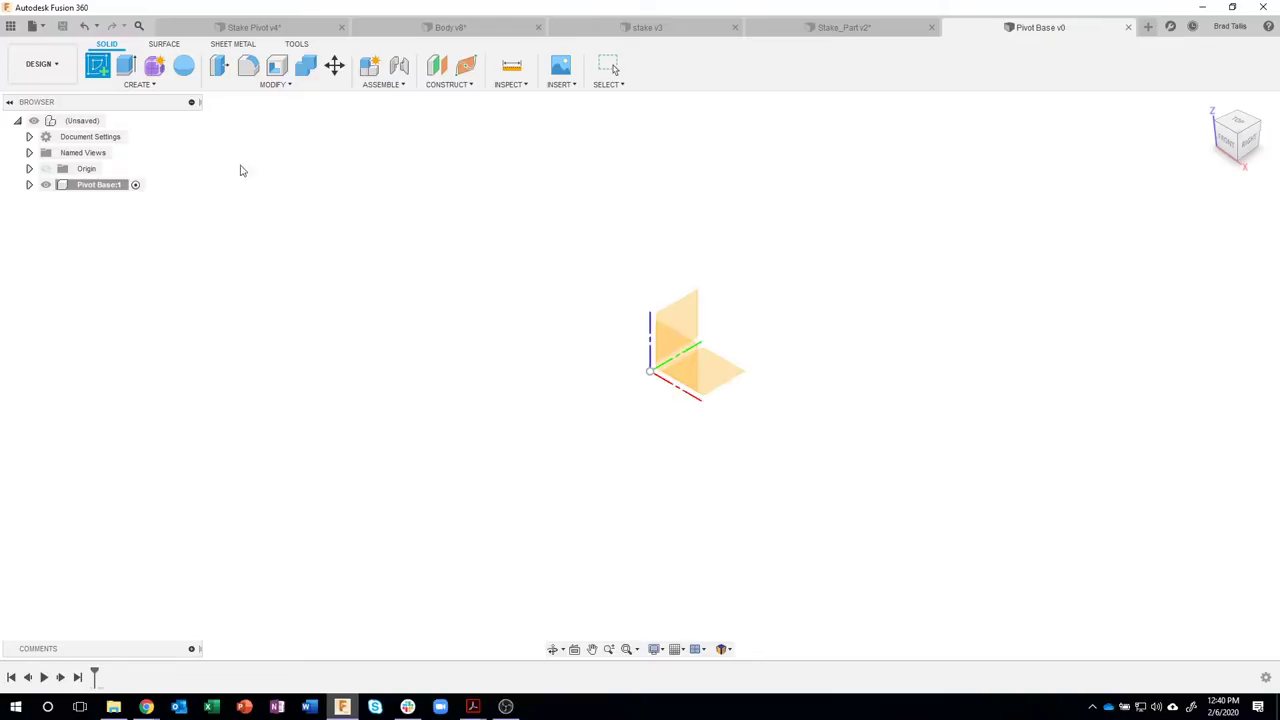
left_click(714, 374)
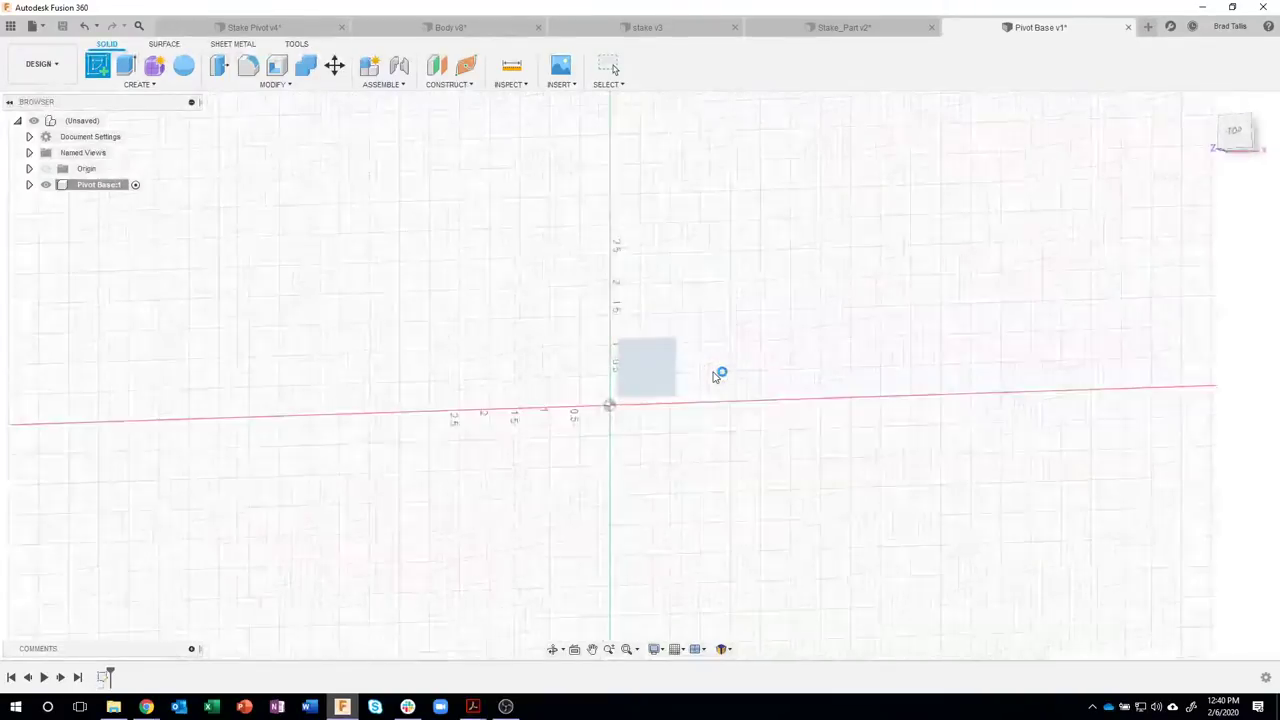
key("c")
left_click(596, 421)
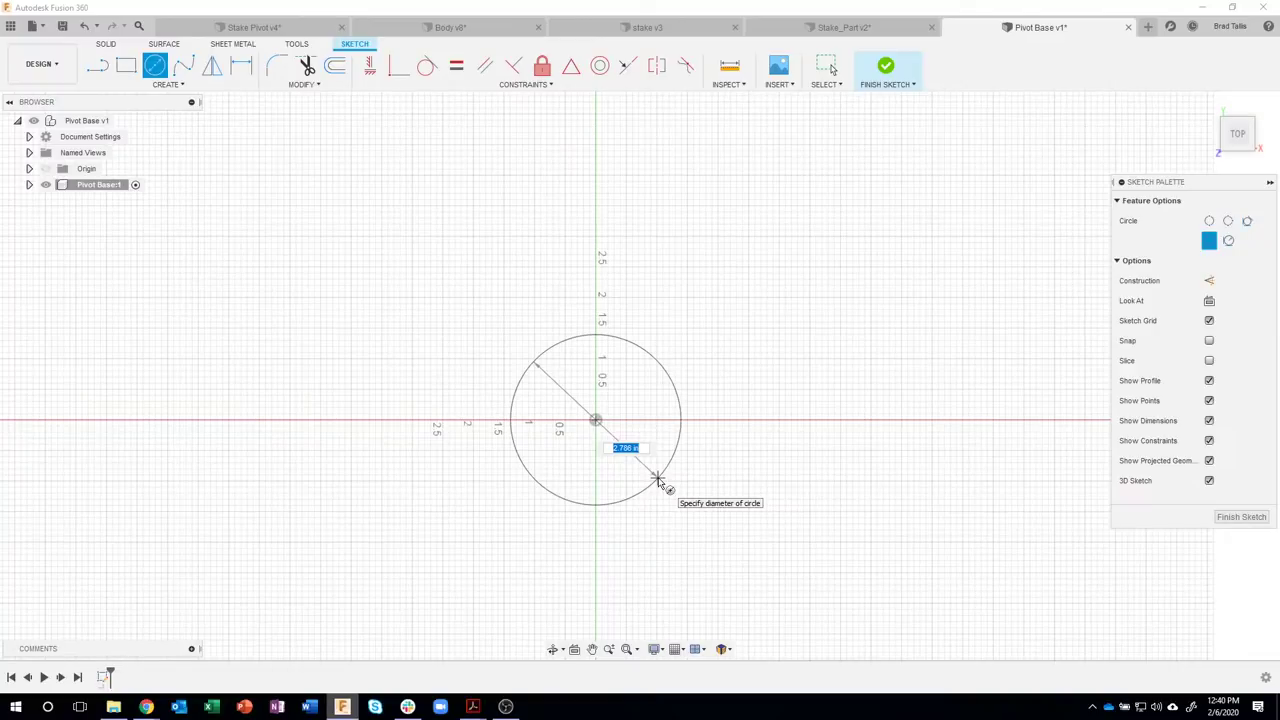
key("Escape")
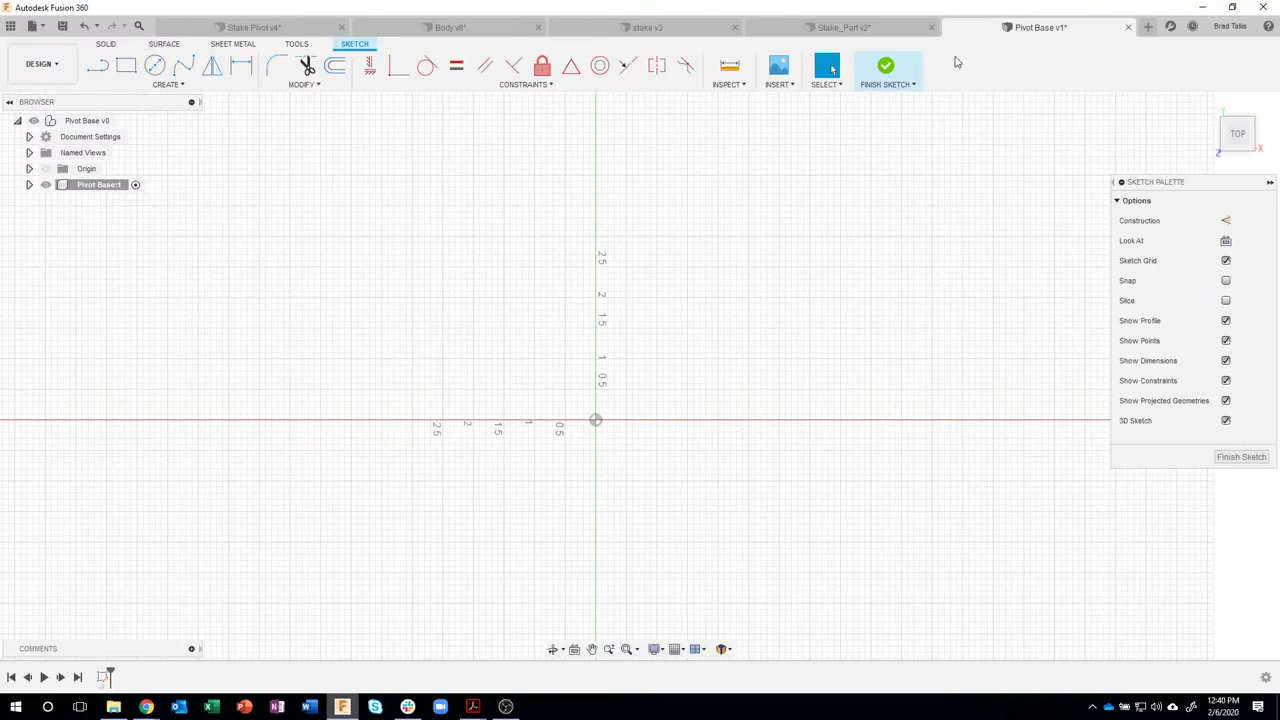
left_click(843, 30)
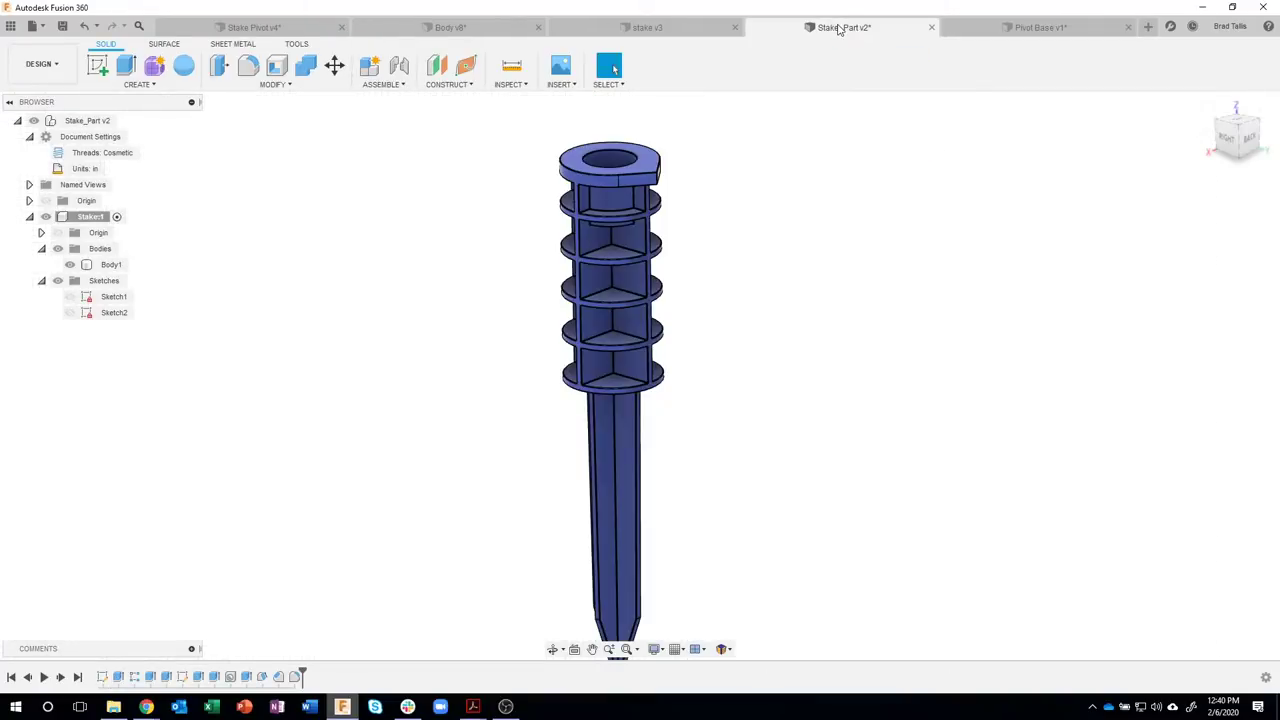
- Open the stake's Sketch1 and copy all of its collar circles and cross slot
double_click(103, 678)
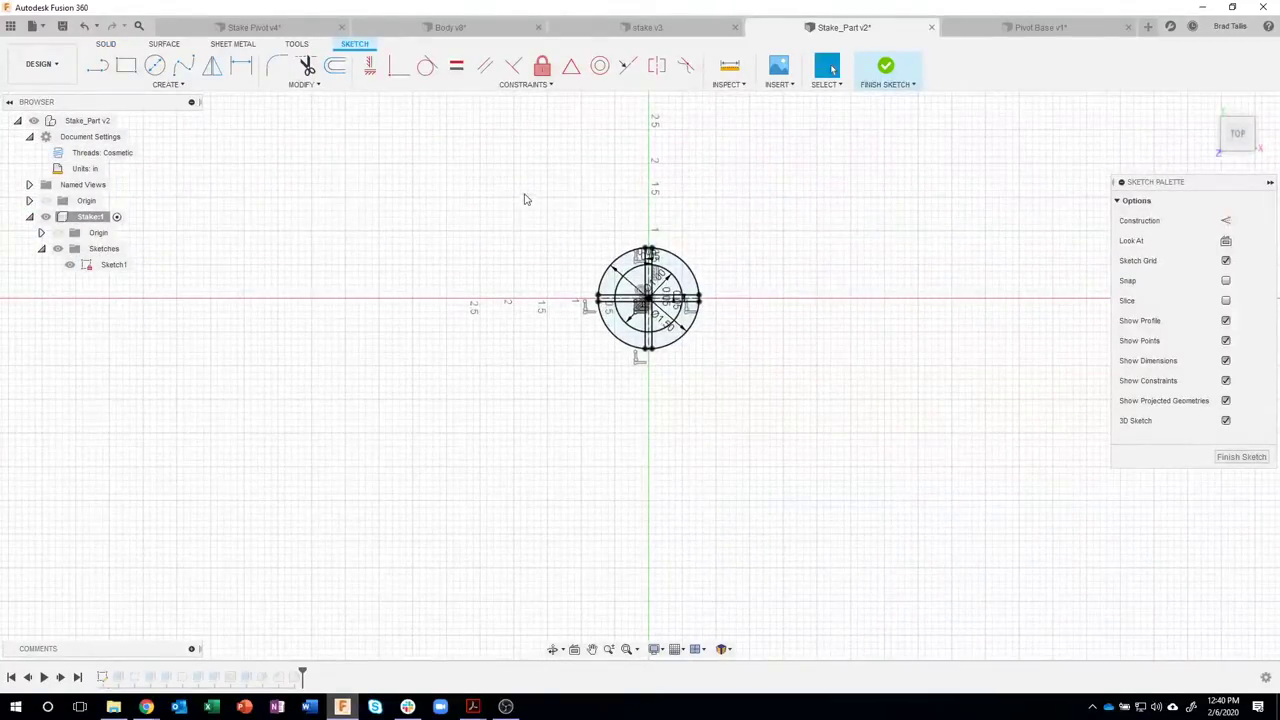
left_click_drag(521, 191, 766, 418)
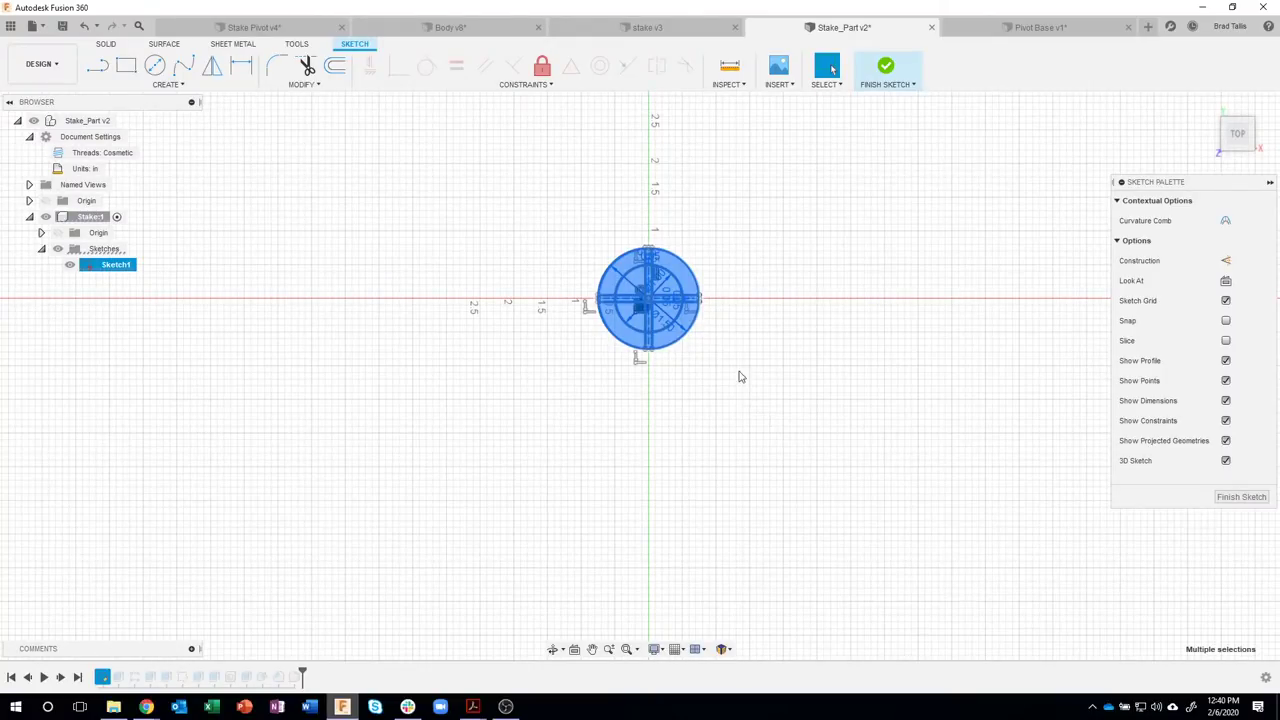
right_click(697, 329)
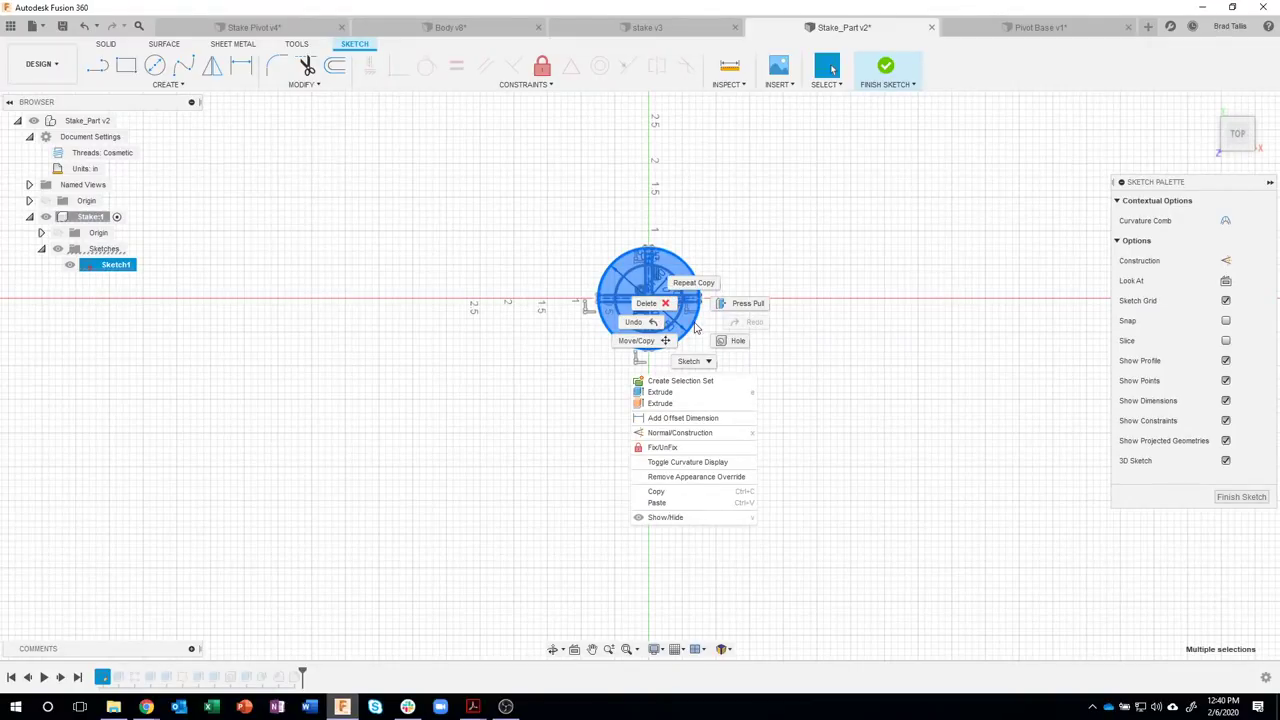
left_click(678, 493)
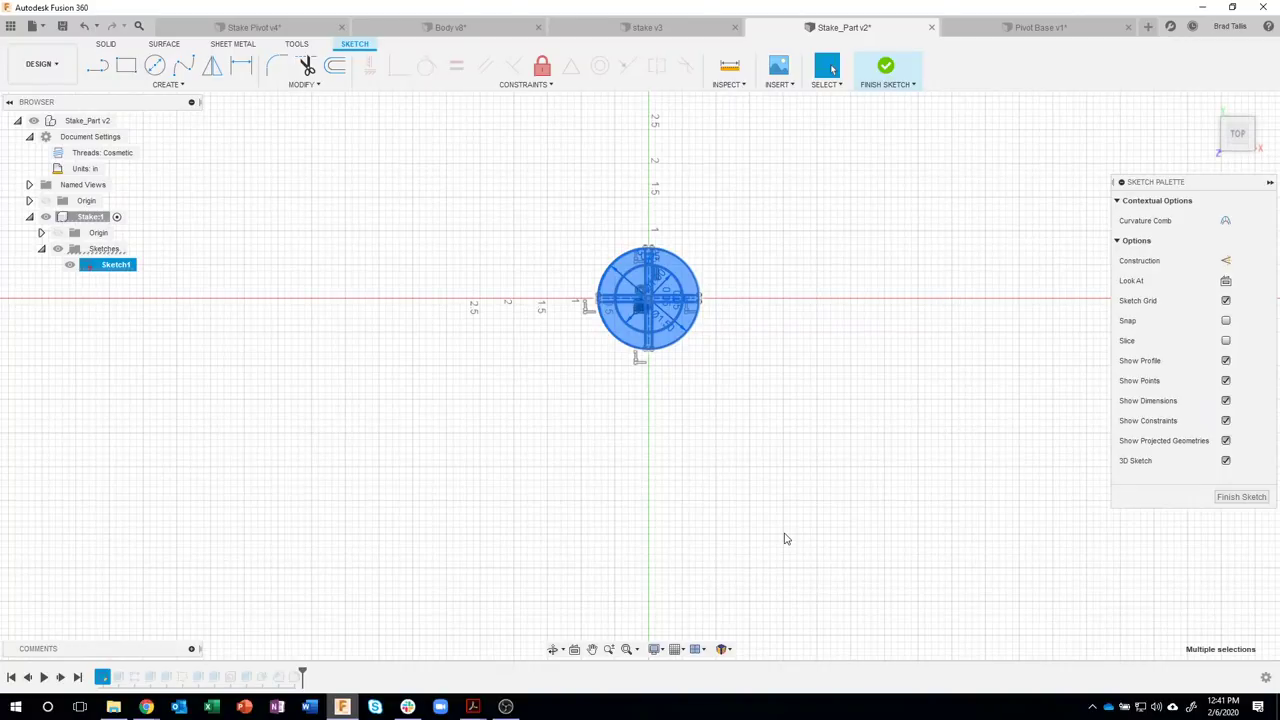
- Paste the copied Ø1.50 and Ø1.00 circles with cross strips into the Pivot Base sketch
left_click(1024, 28)
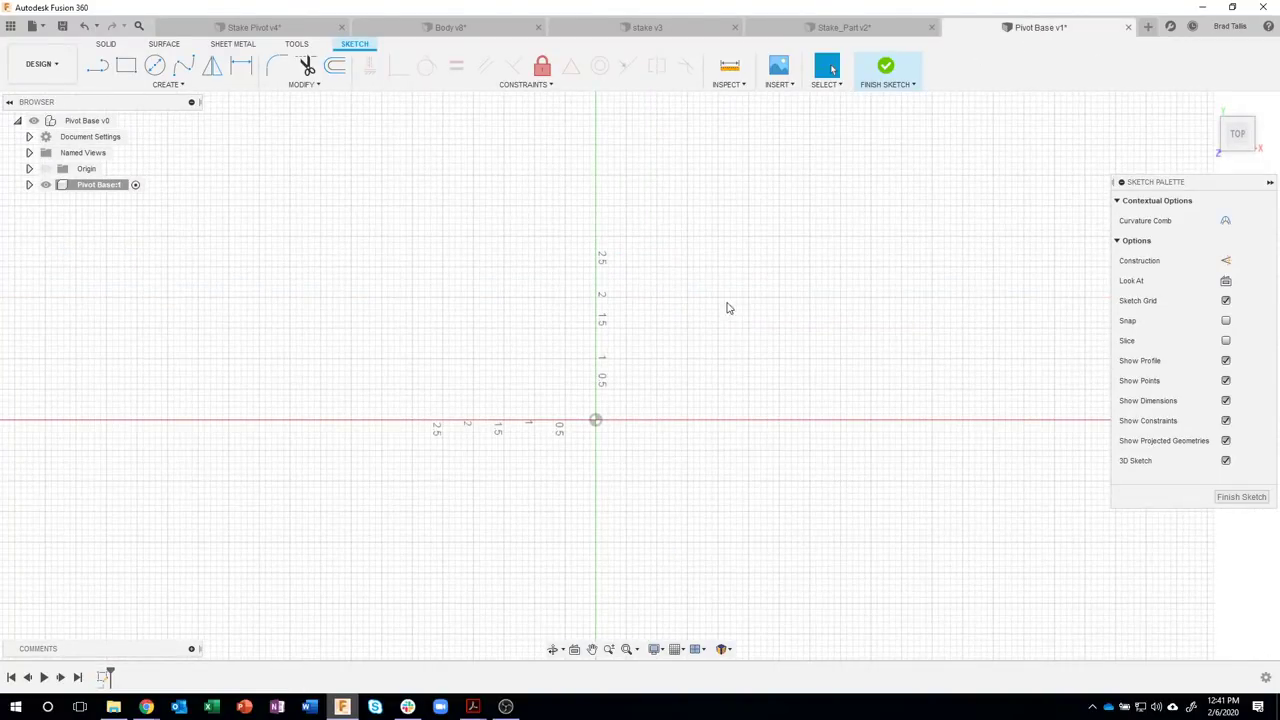
right_click(717, 296)
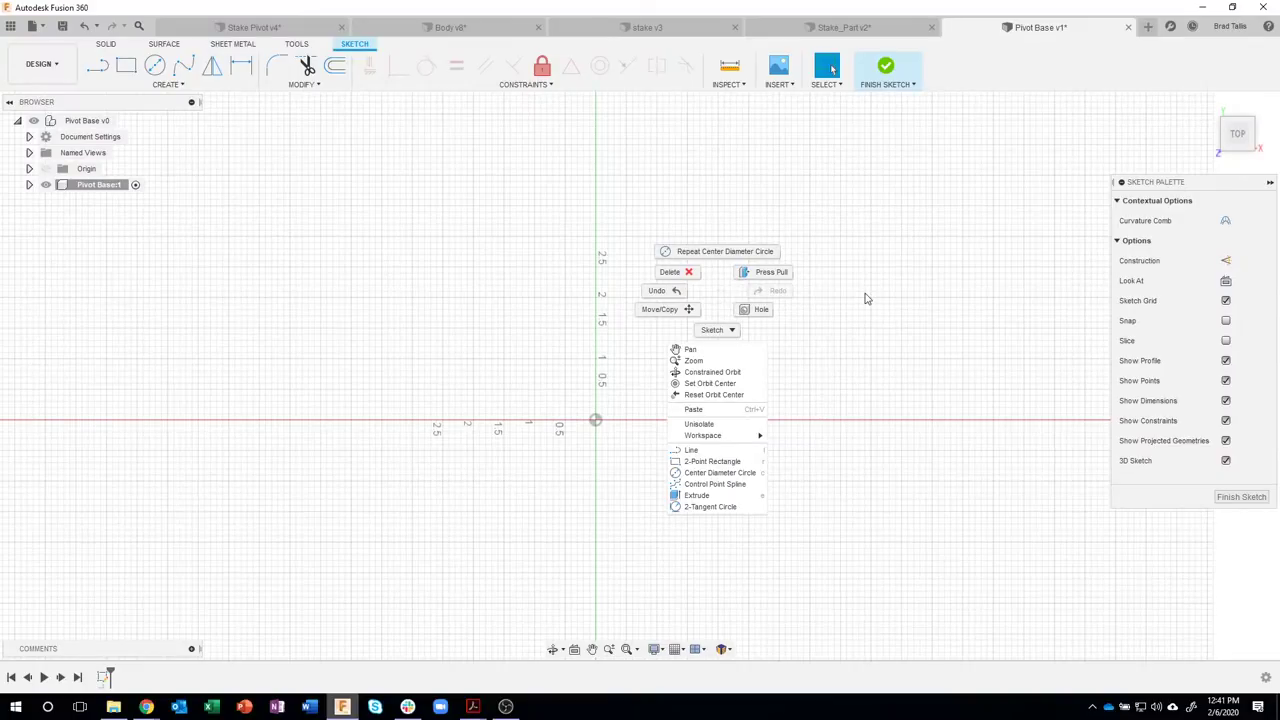
left_click(748, 283)
right_click(743, 286)
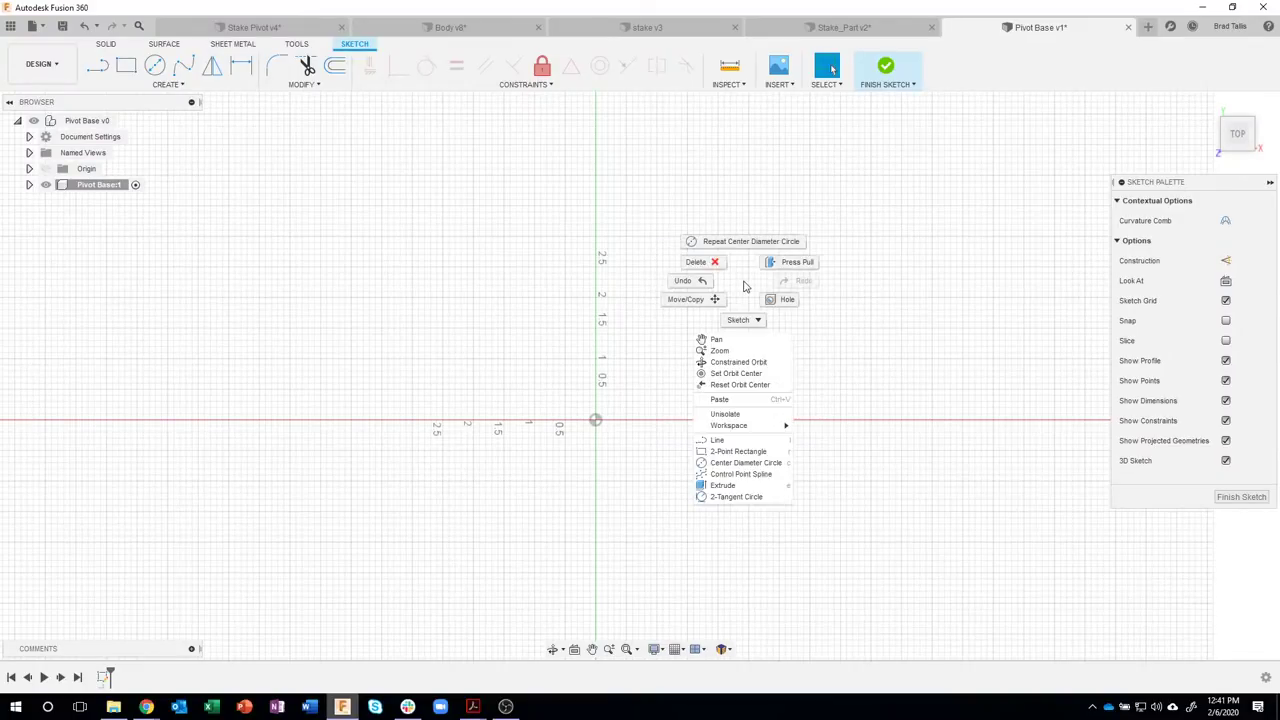
left_click(731, 401)
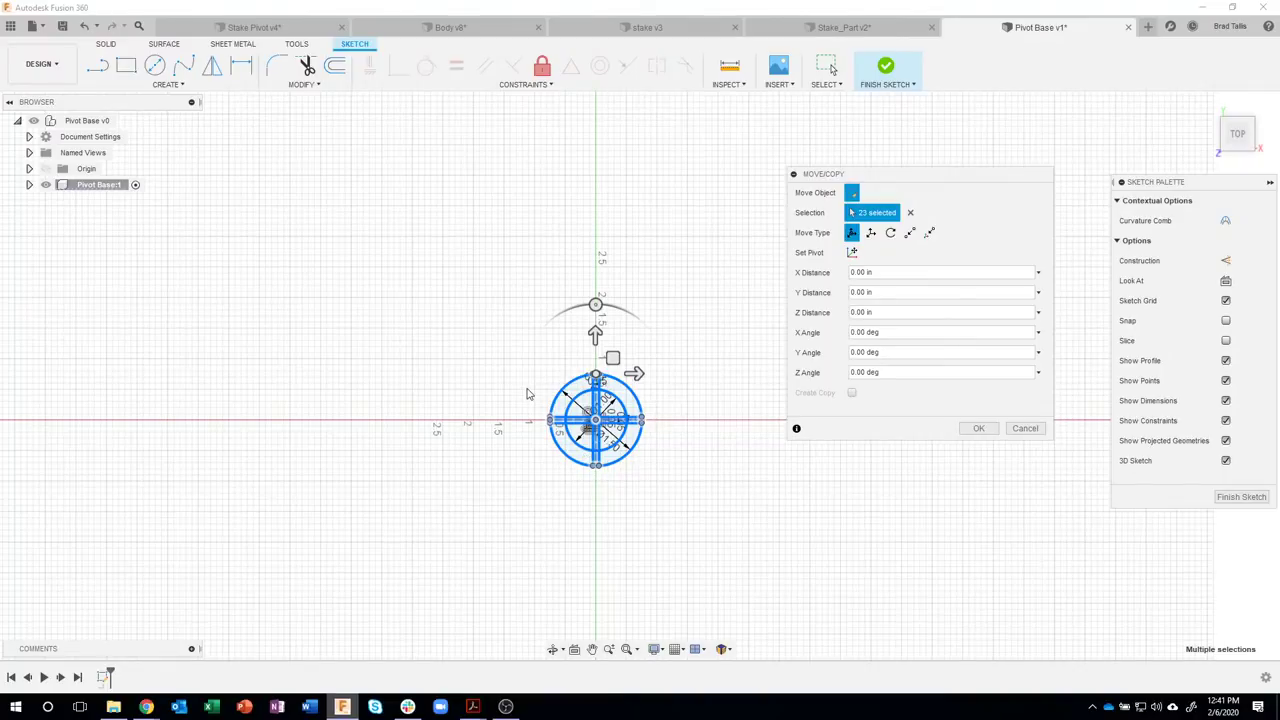
left_click(978, 428)
- Clear the selection and finish the Pivot Base sketch
scroll(674, 451, "up", 5)
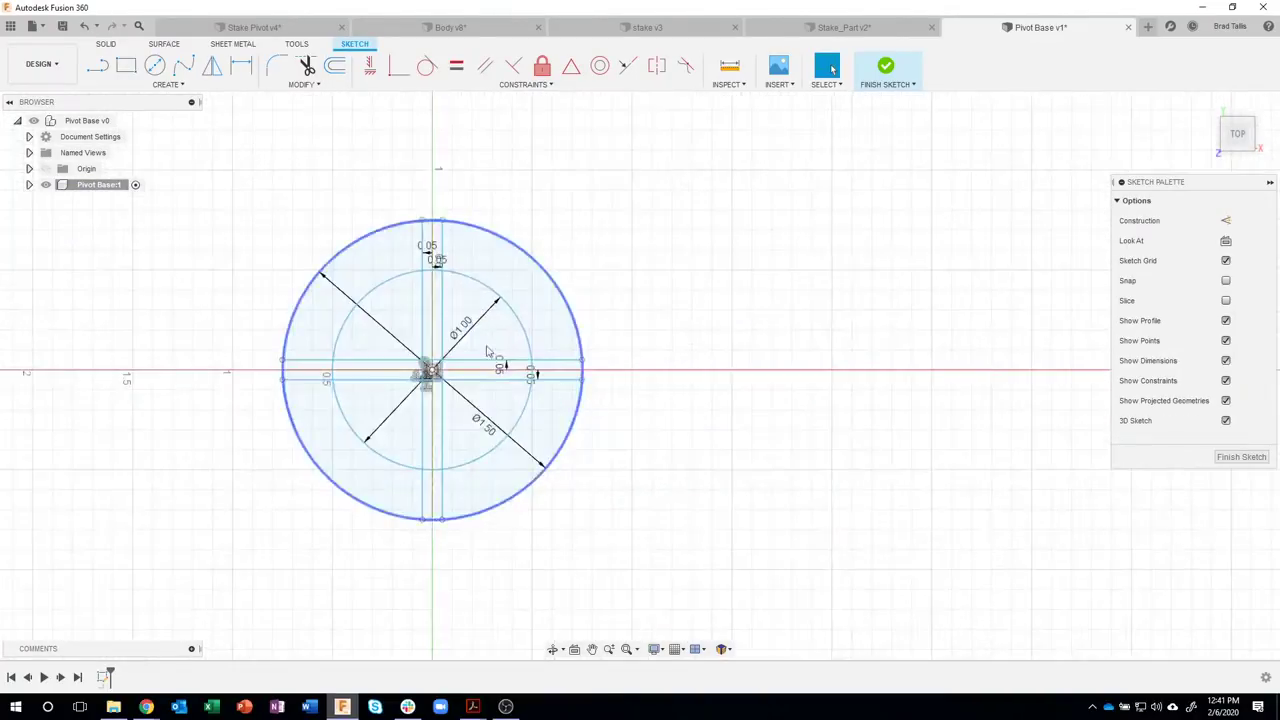
left_click(487, 350)
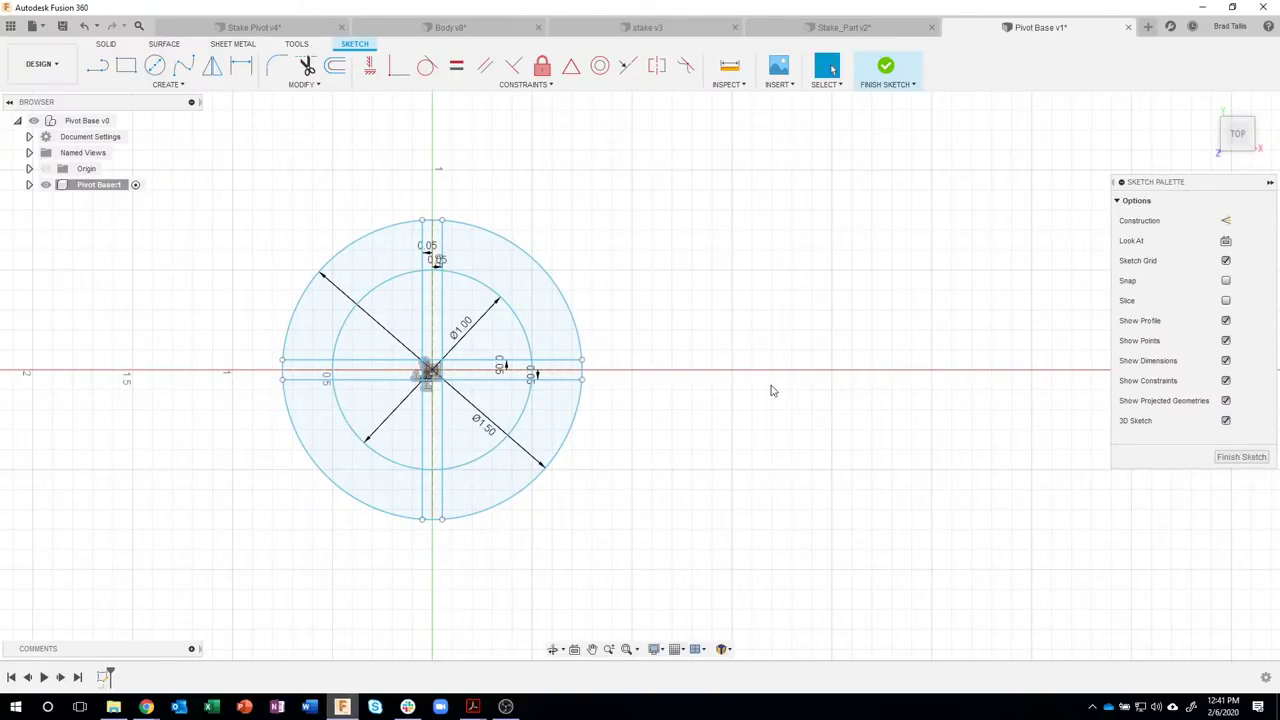
left_click(885, 72)
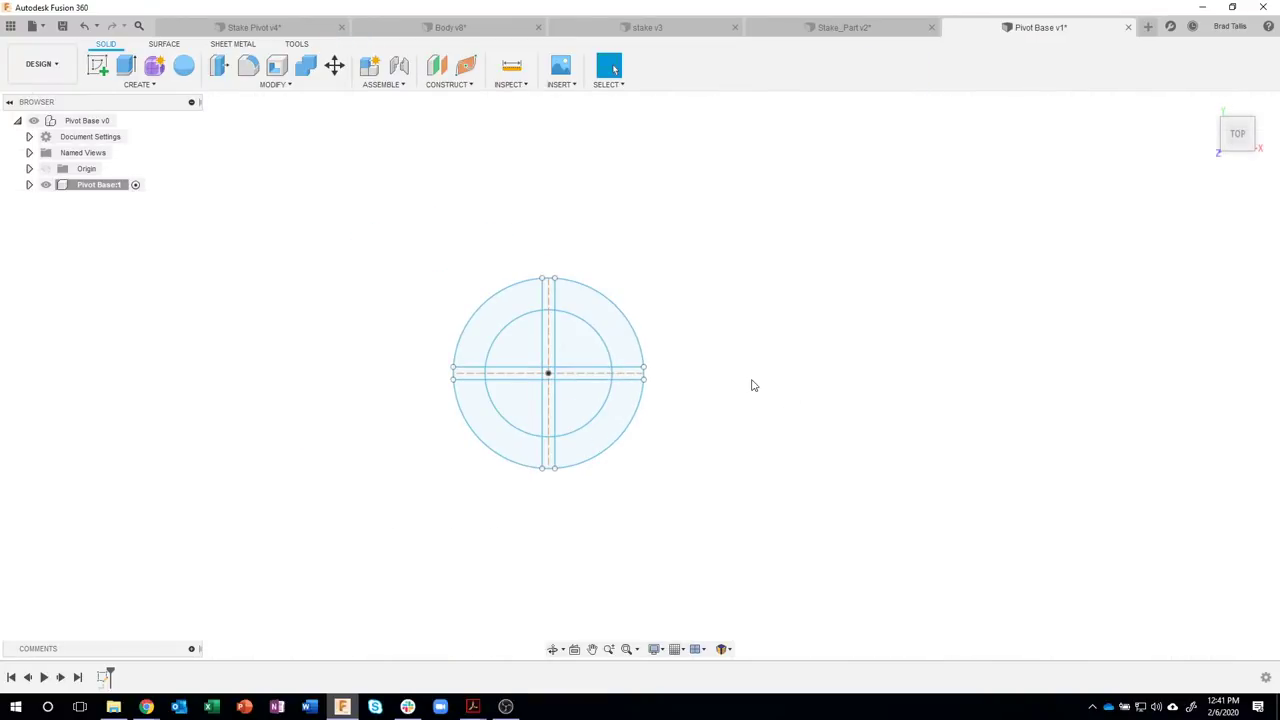
- Select all 17 profiles of the pasted sketch
middle_click_drag(754, 385, 603, 331, "shift")
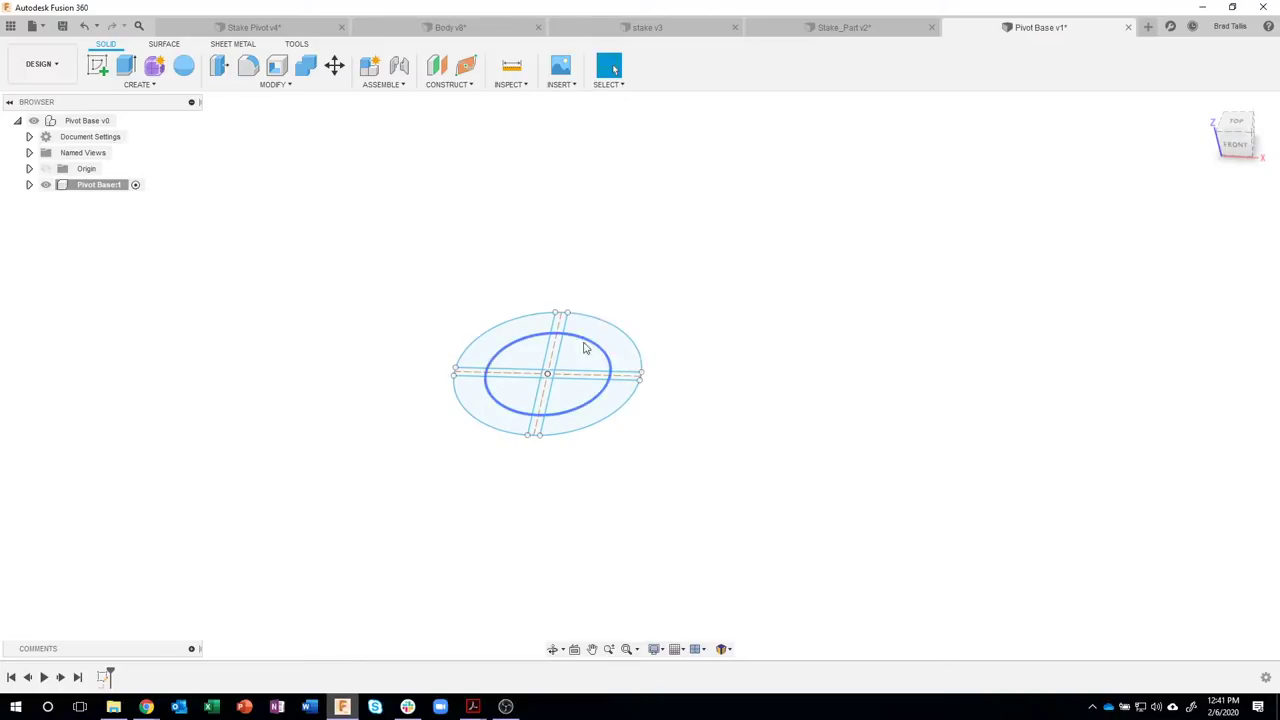
left_click(590, 335)
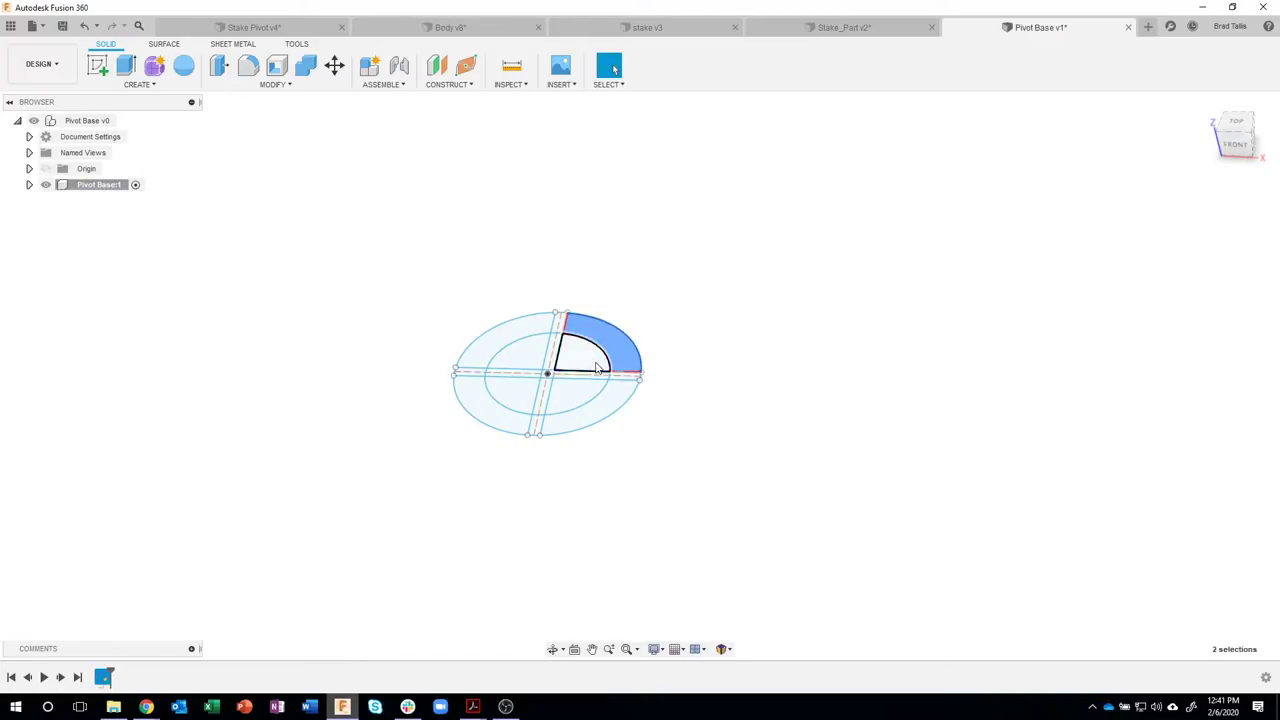
scroll(591, 366, "up", 5)
left_click(586, 363, "shift")
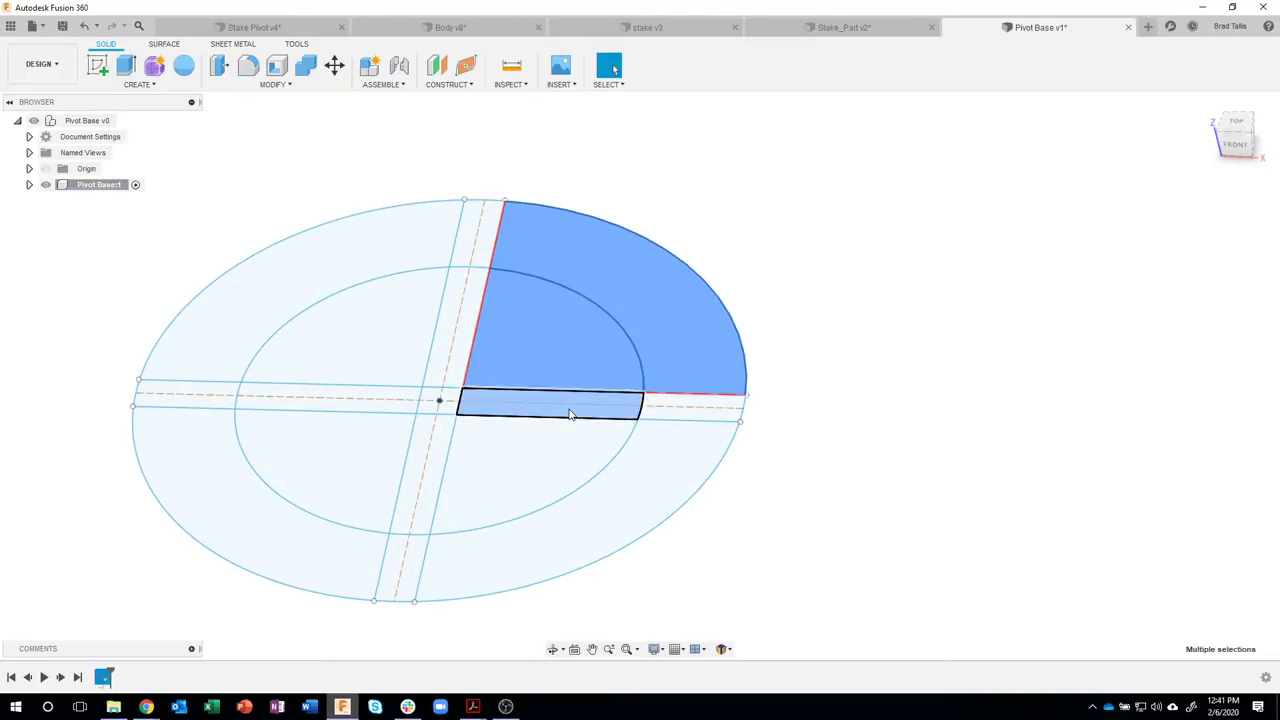
left_click(610, 414, "shift")
scroll(830, 502, "down", 2)
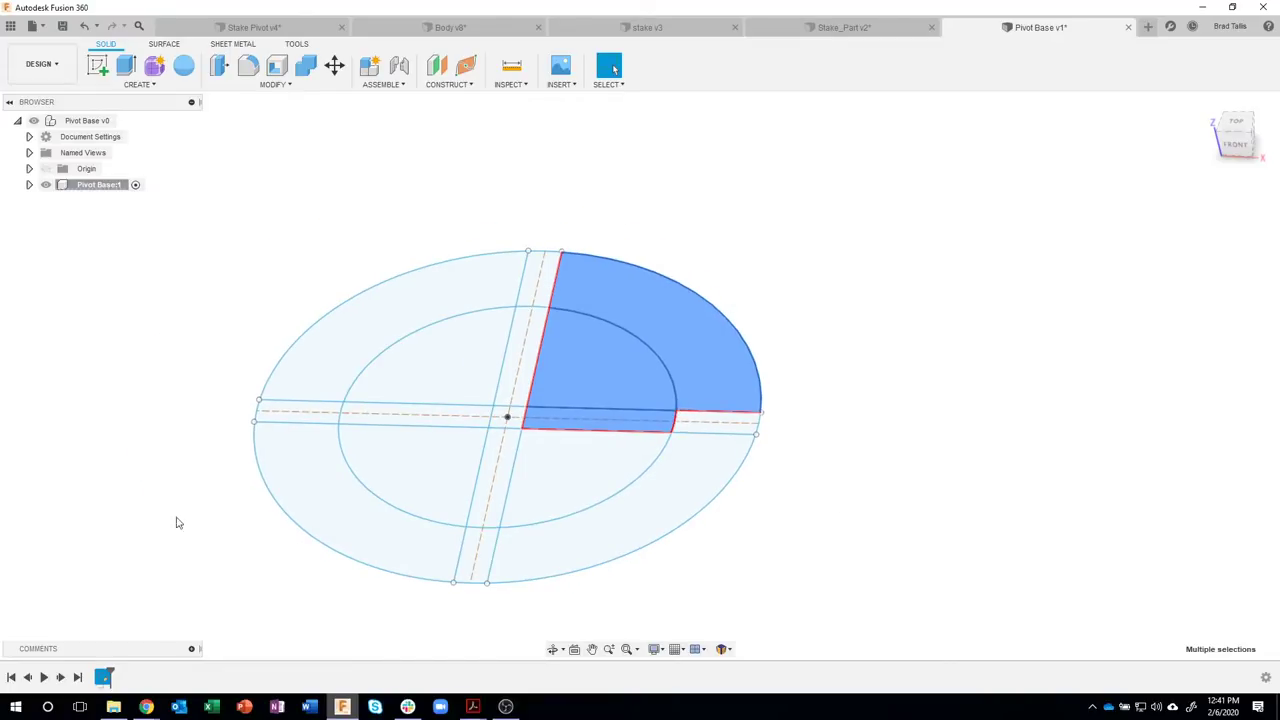
scroll(900, 451, "down", 3)
left_click(910, 405)
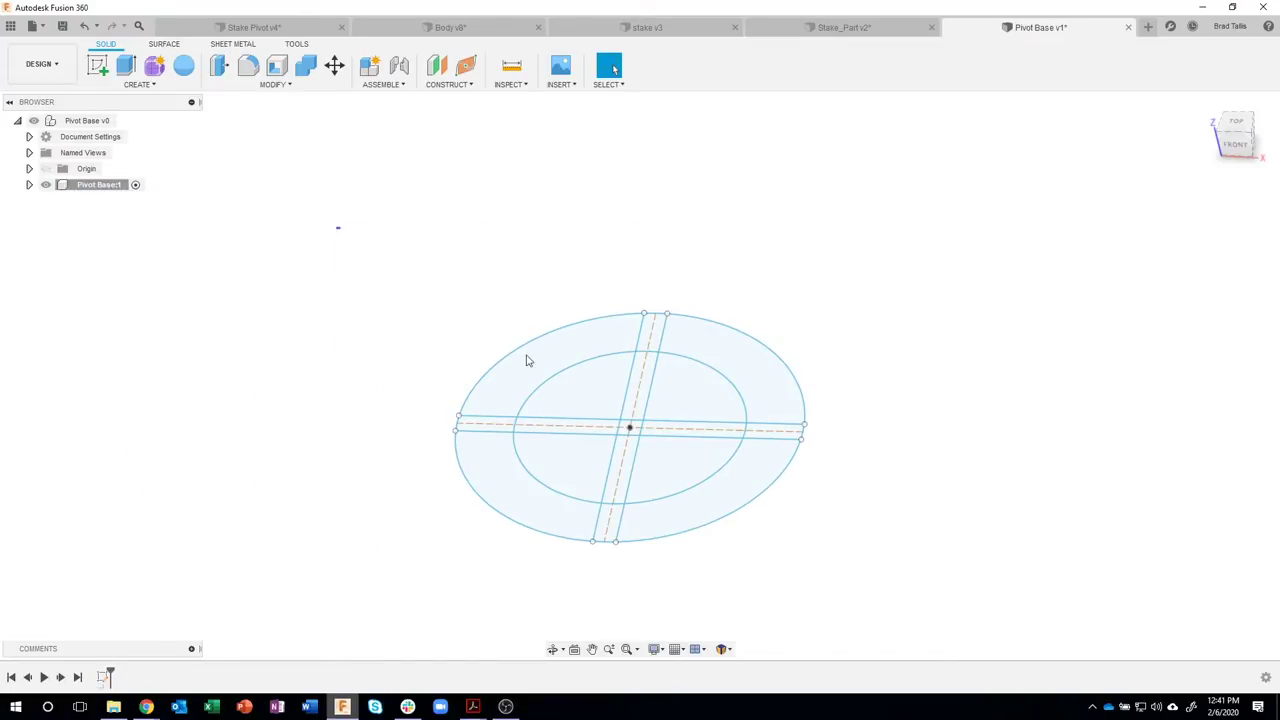
left_click_drag(337, 227, 910, 597)
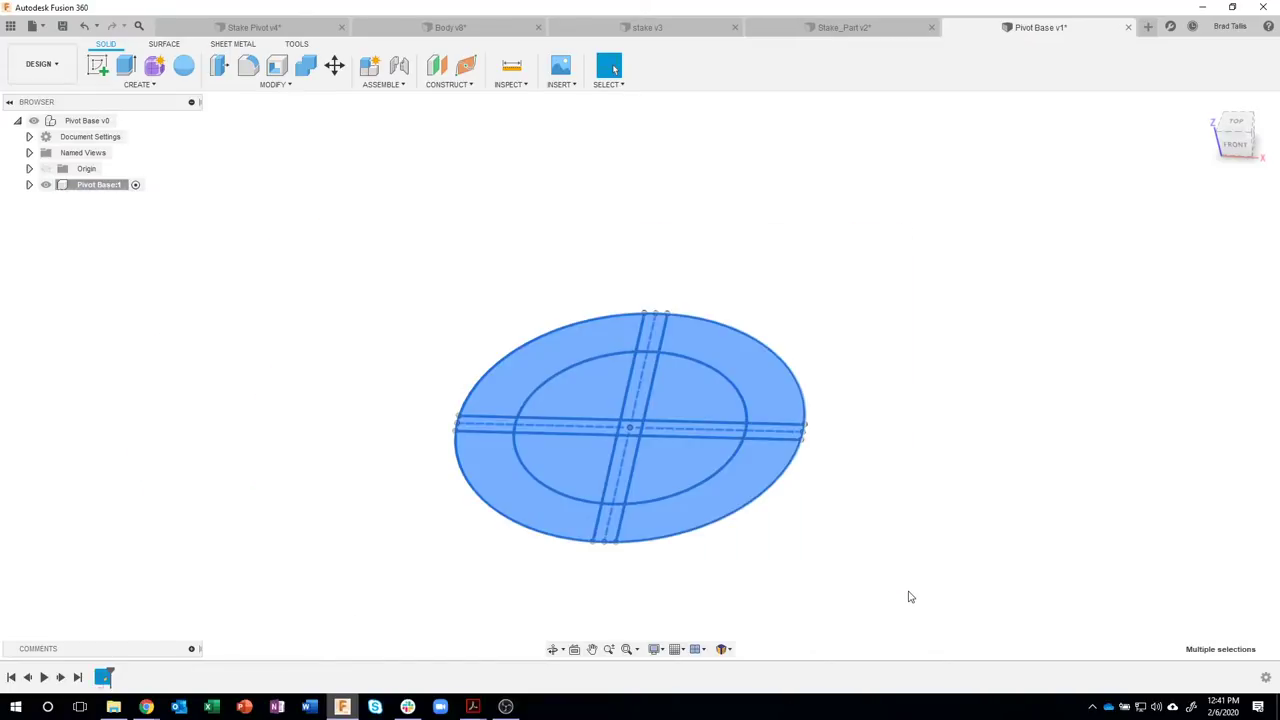
- Extrude the profiles 0.1 in as a new body to form a thin disc
right_click(700, 366)
left_click(676, 420)
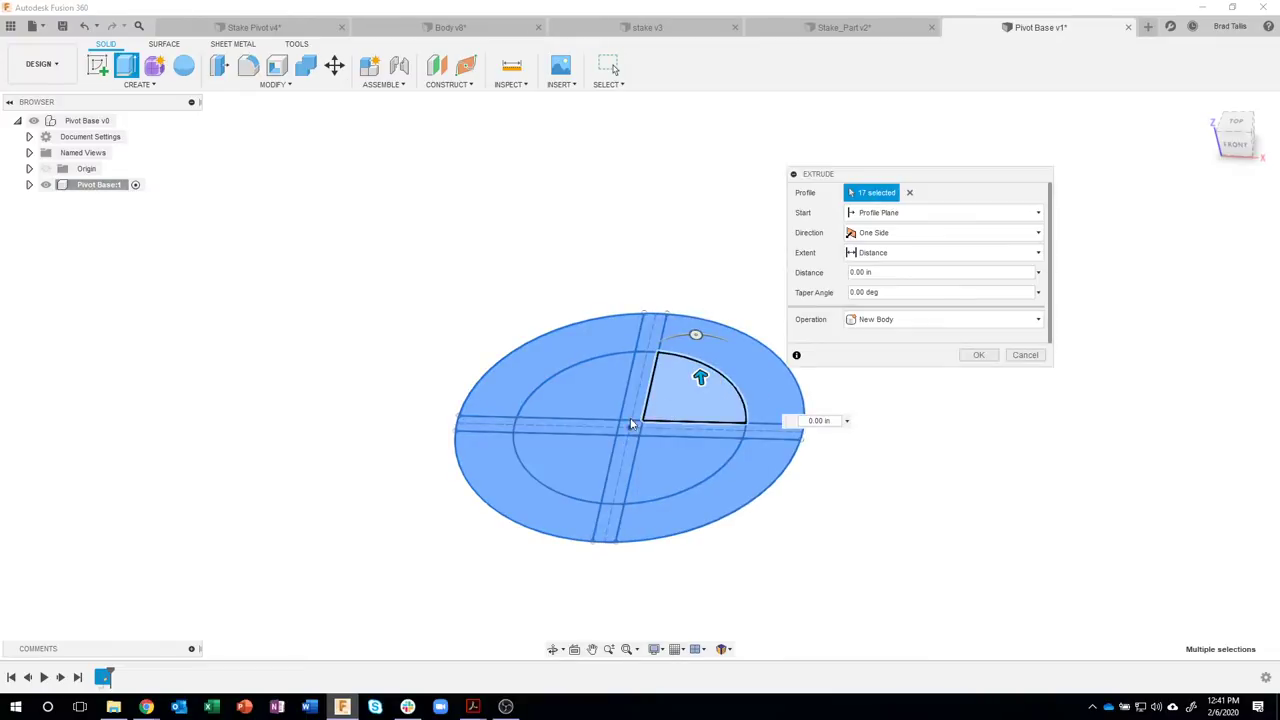
left_click_drag(697, 358, 689, 260)
middle_click_drag(720, 390, 918, 288, "shift")
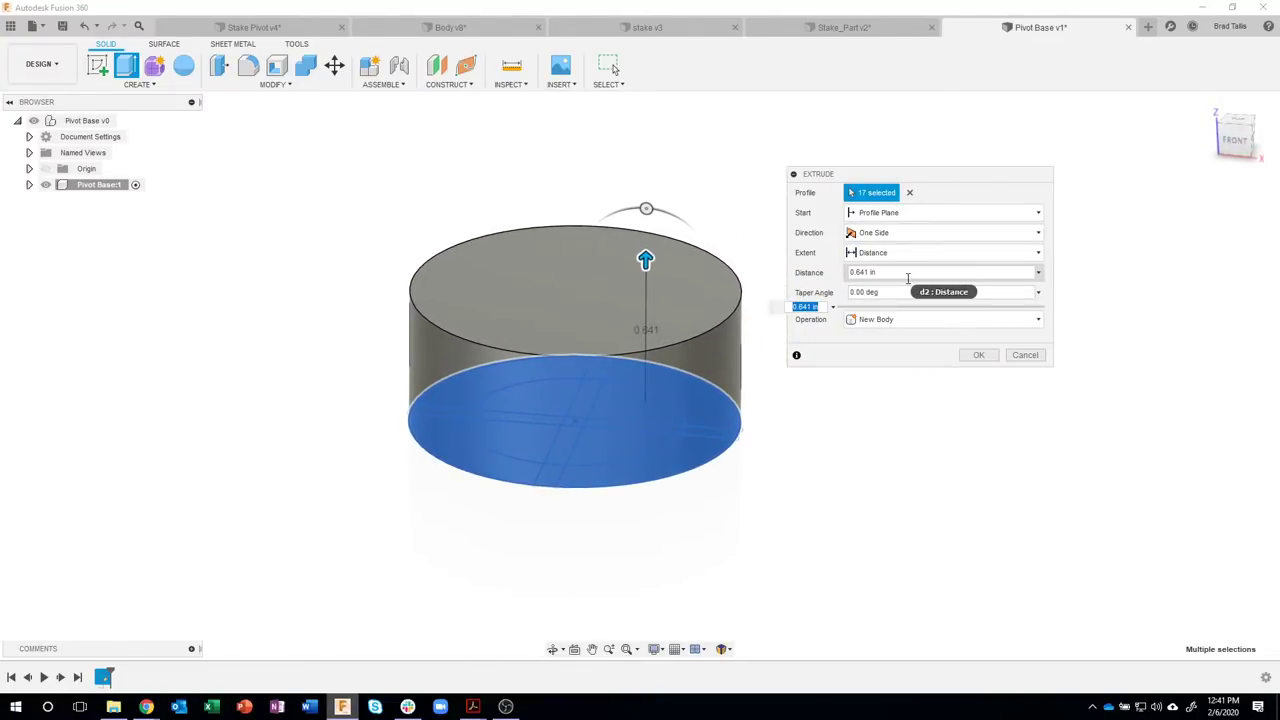
left_click(908, 276)
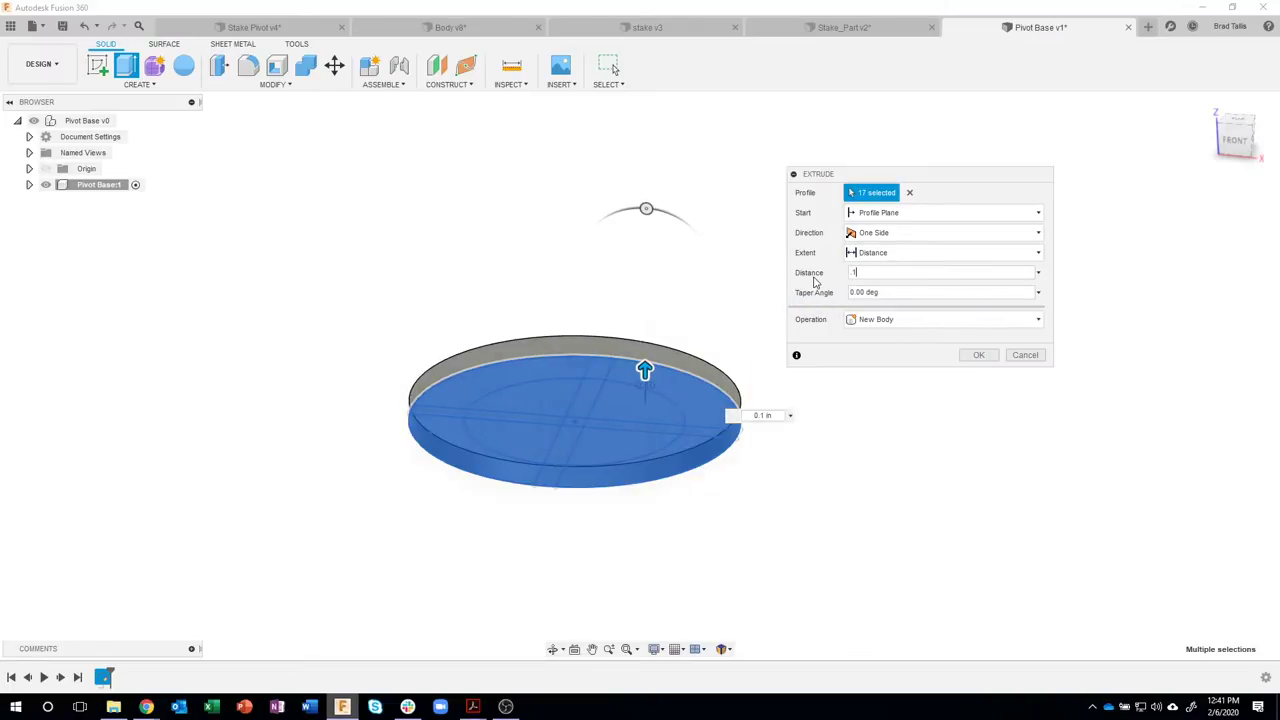
key("Return")
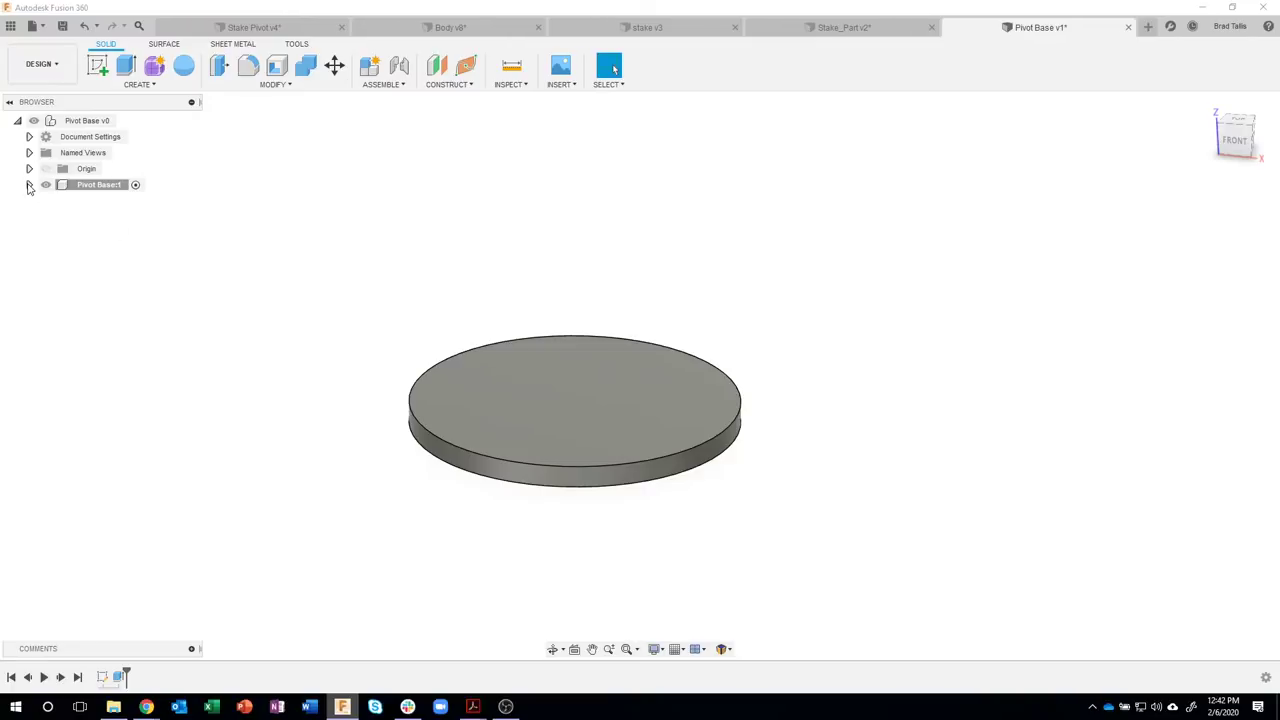
- Expand Pivot Base and its Sketches folder, briefly toggling Sketch1's visibility
left_click(29, 185)
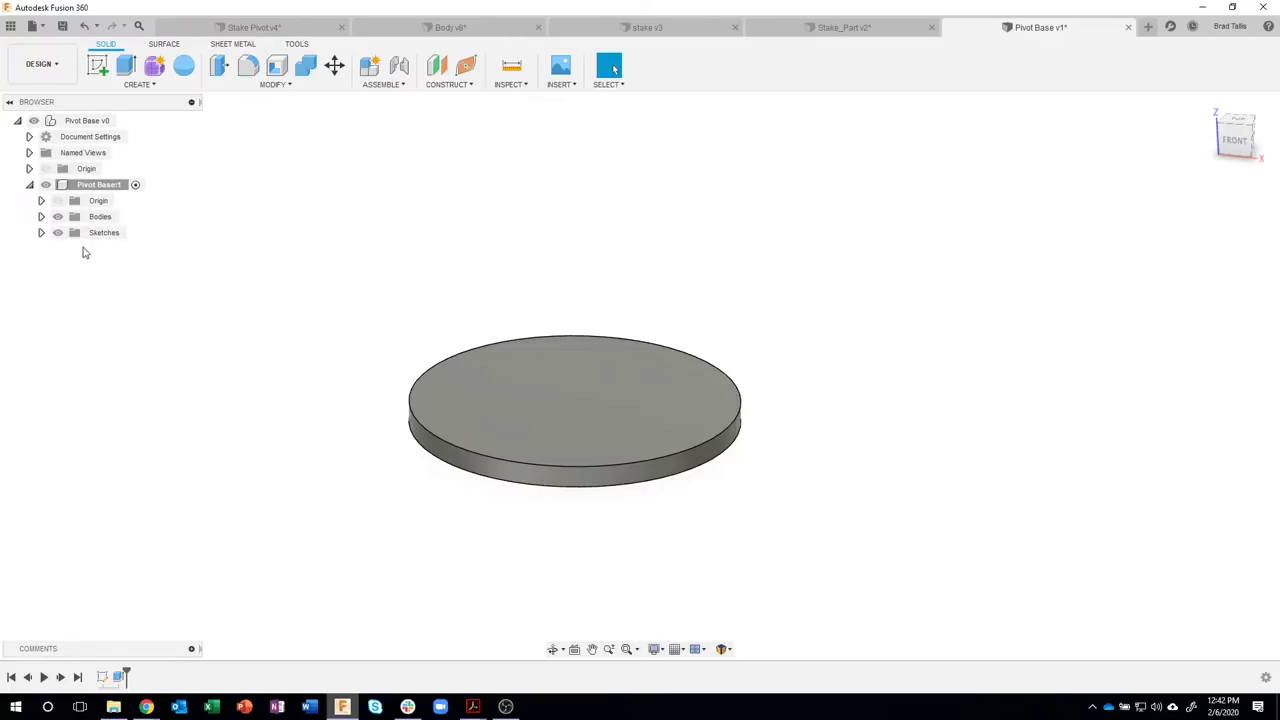
left_click(41, 233)
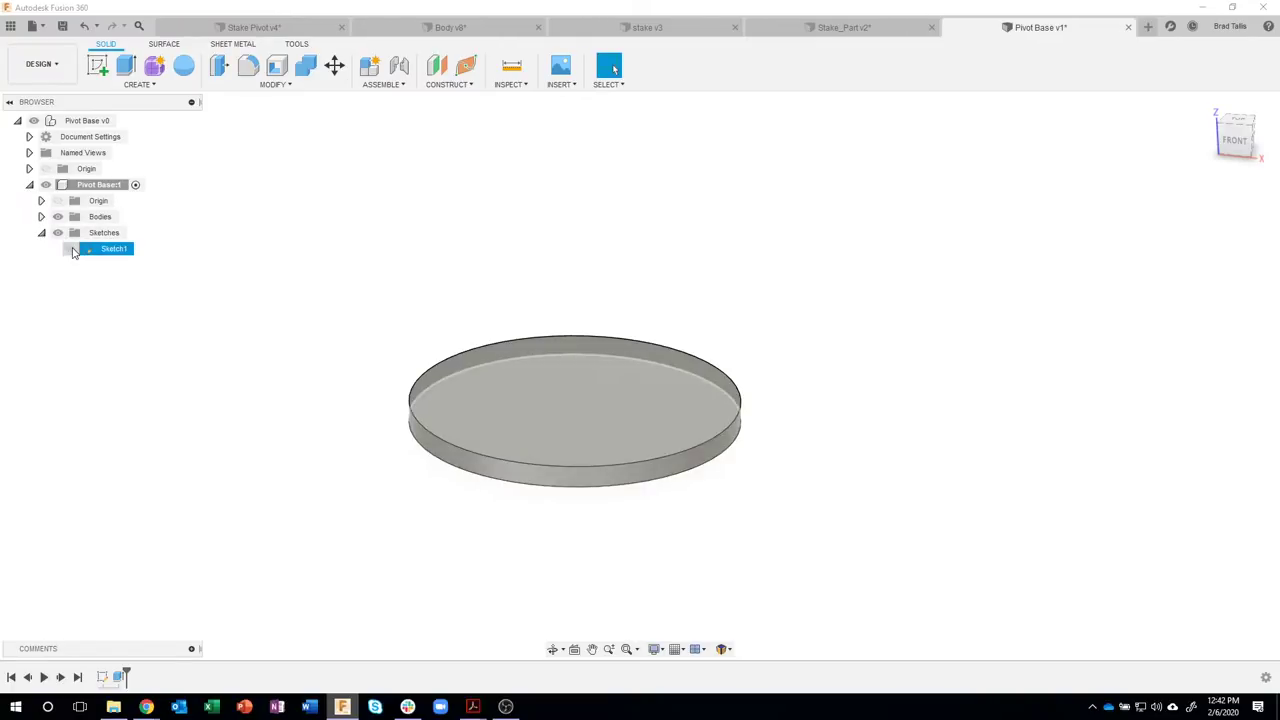
left_click(70, 249)
left_click(70, 249)
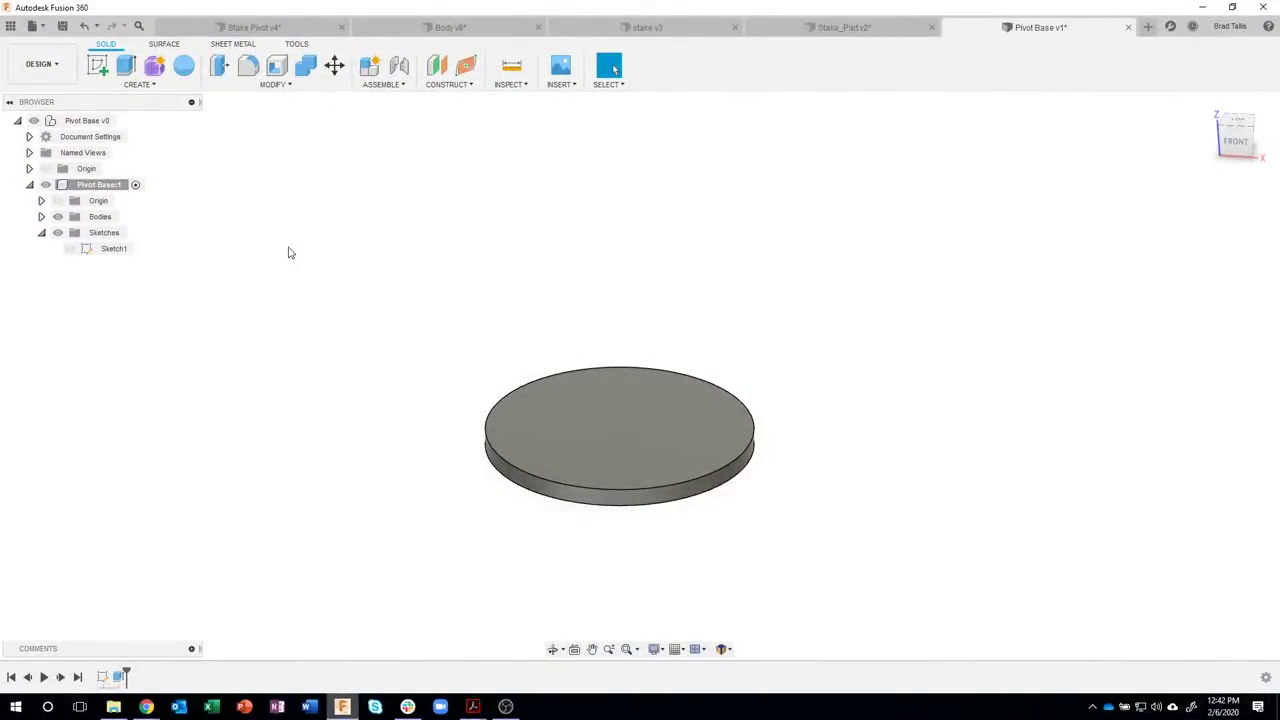
left_click(148, 88)
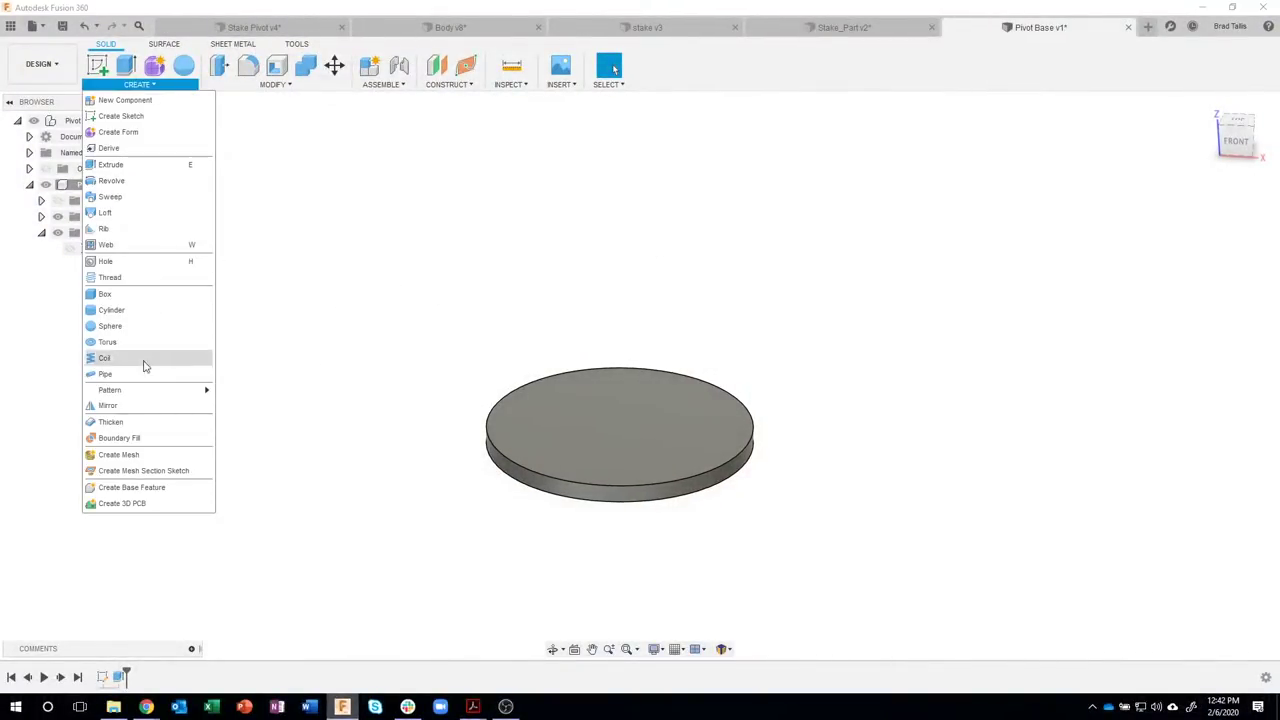
- Rectangular-pattern the disc extrusion vertically: quantity 3, spaced 0.5 in apart
mouse_move(205, 392)
left_click(300, 394)
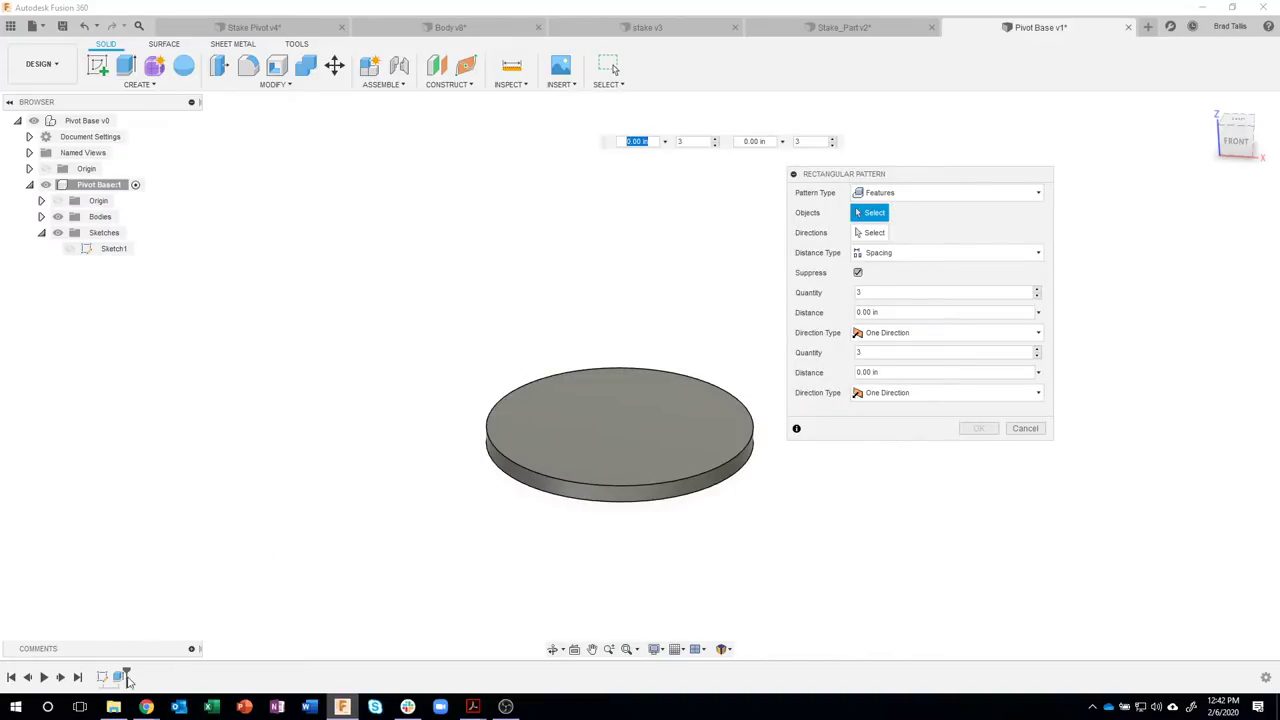
left_click(119, 678)
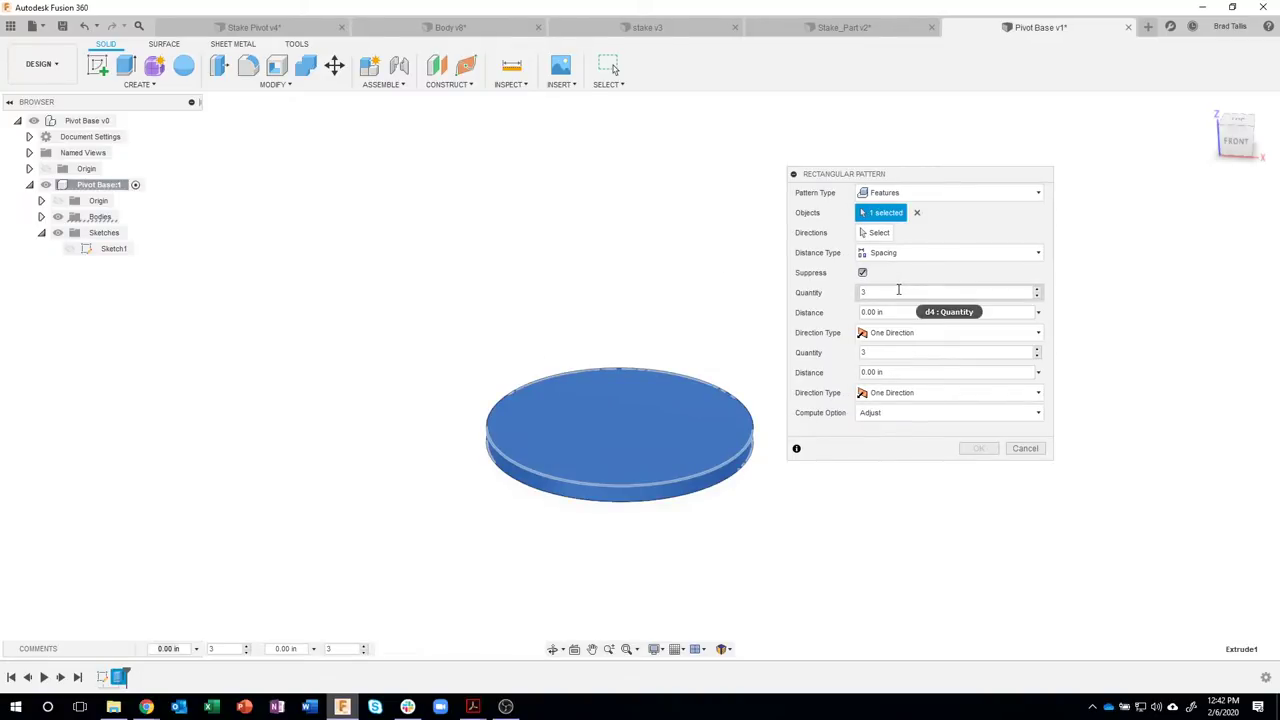
left_click(885, 233)
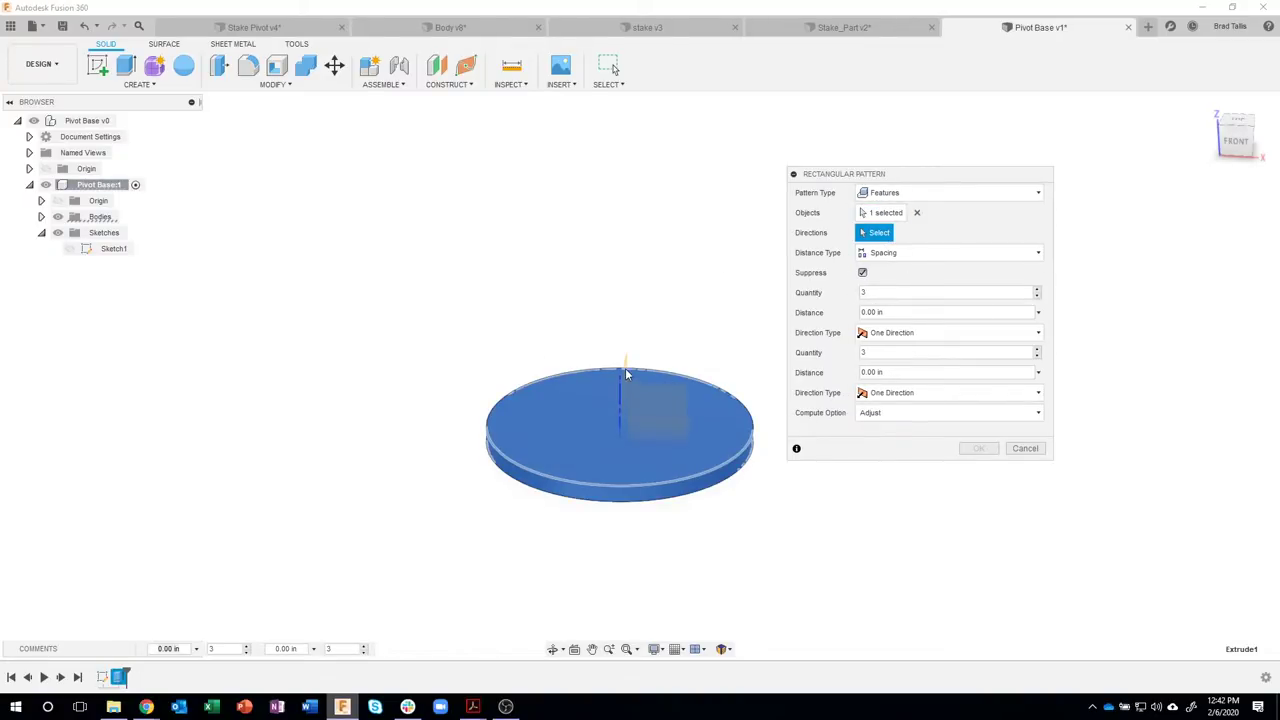
left_click(616, 420)
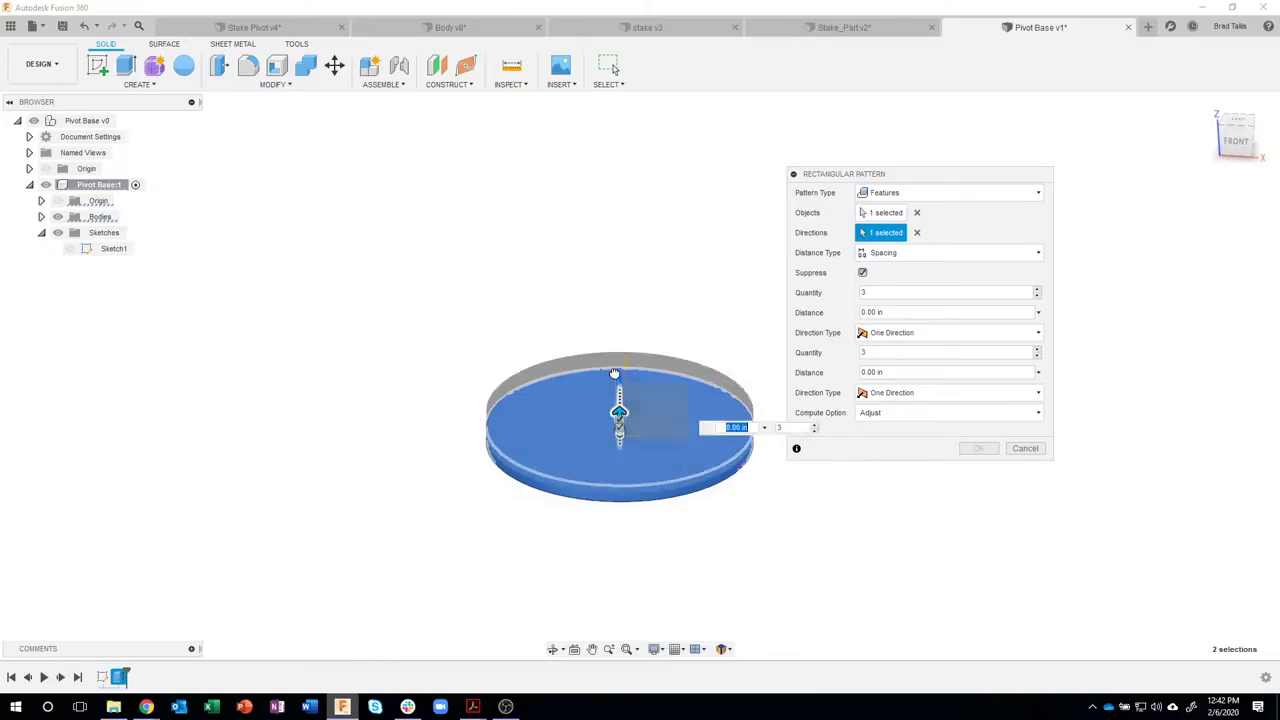
left_click_drag(616, 405, 614, 337)
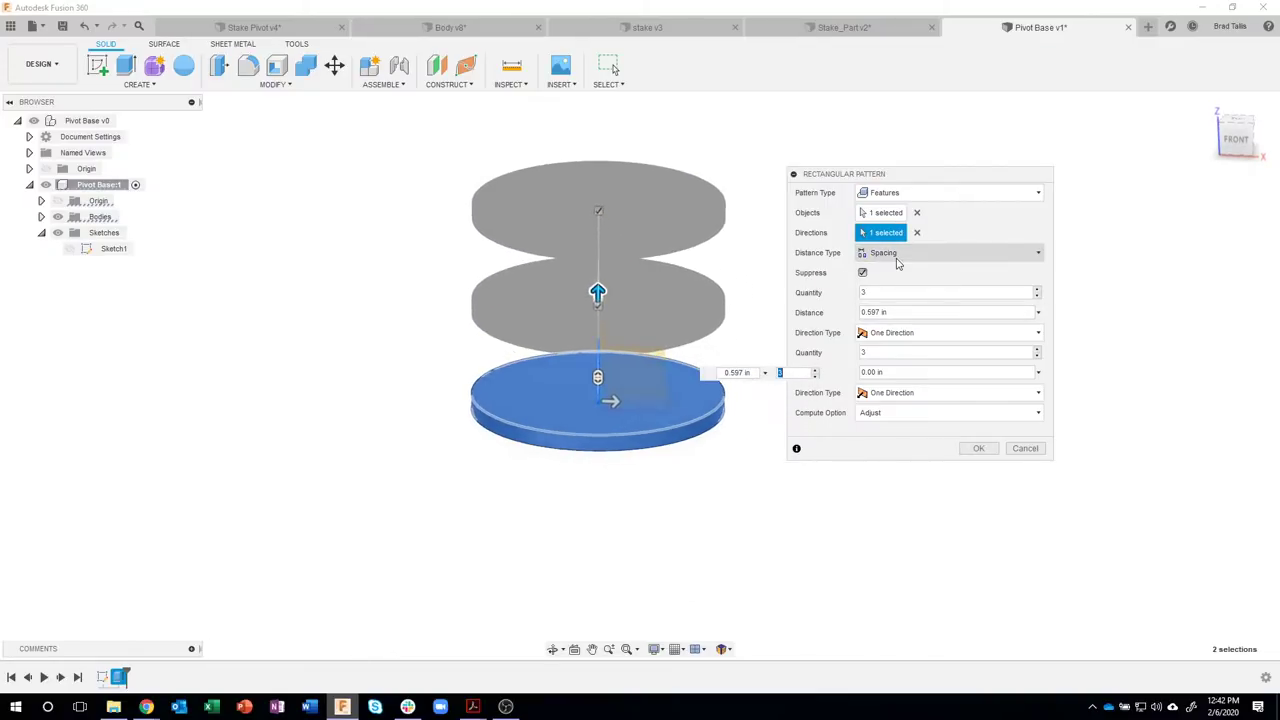
left_click(903, 311)
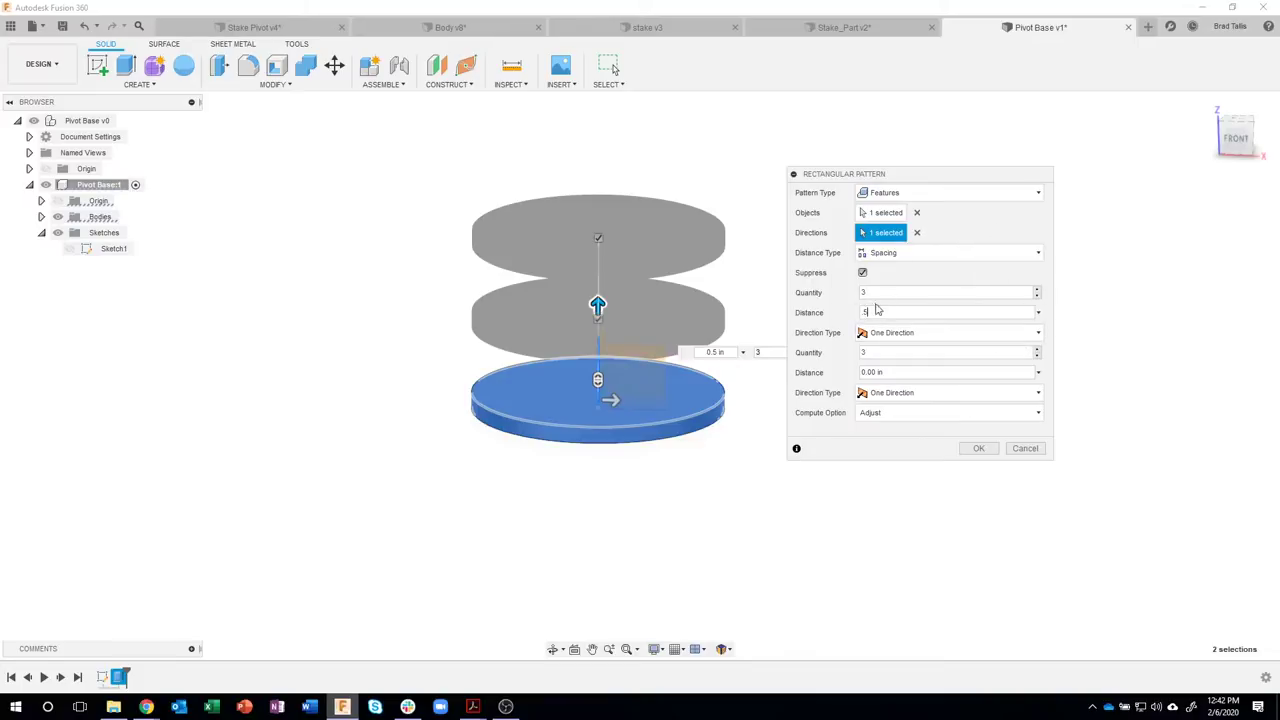
left_click(978, 448)
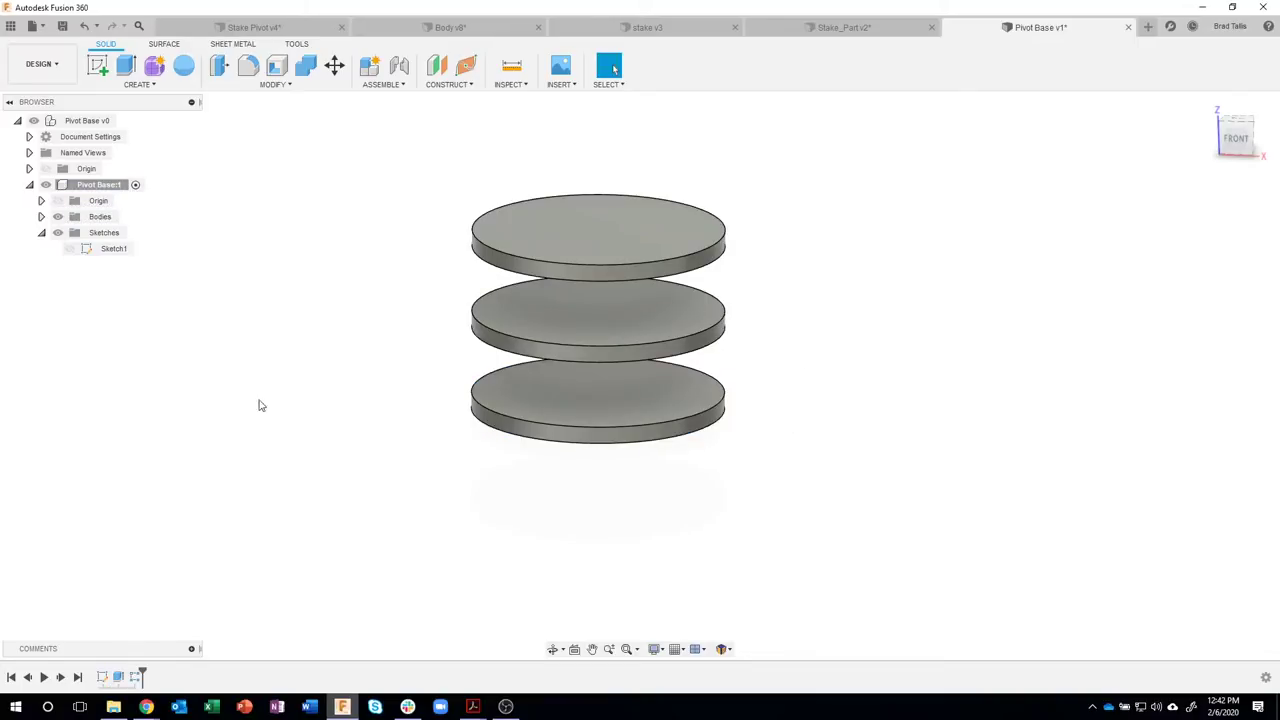
- Show Sketch1 and select the upper and right cross strip profiles
left_click(69, 248)
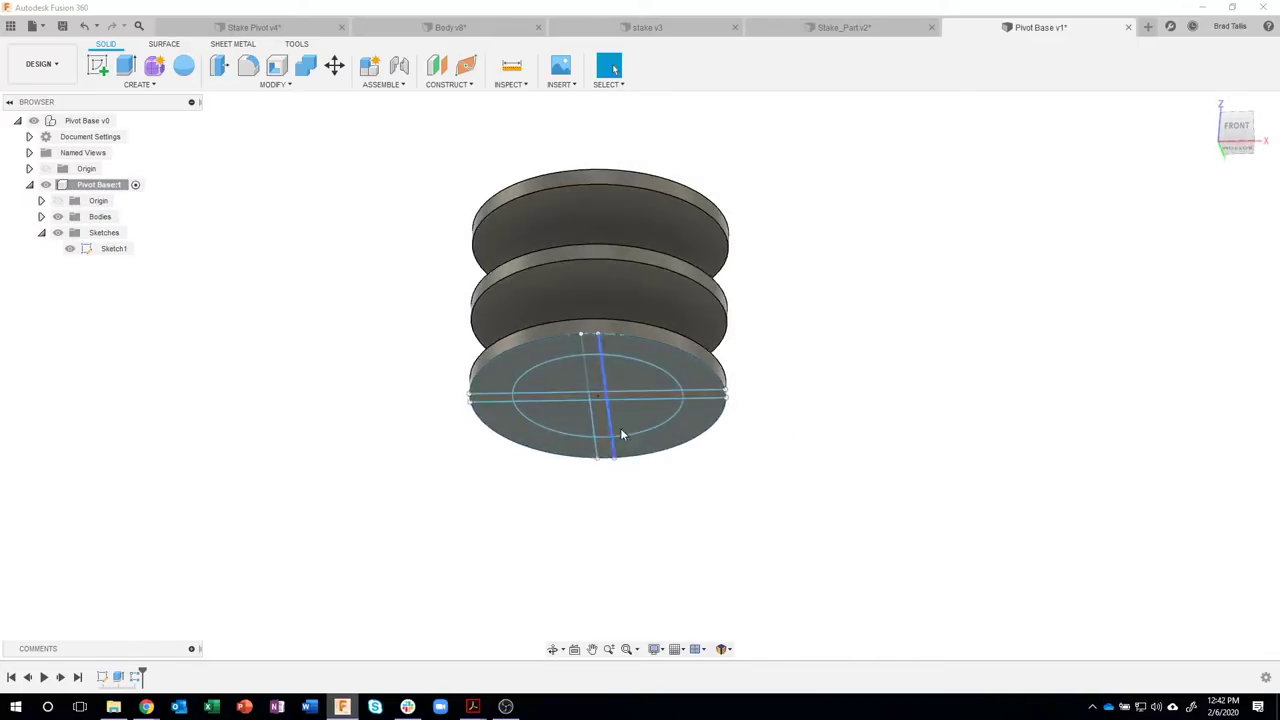
scroll(616, 420, "up", 4)
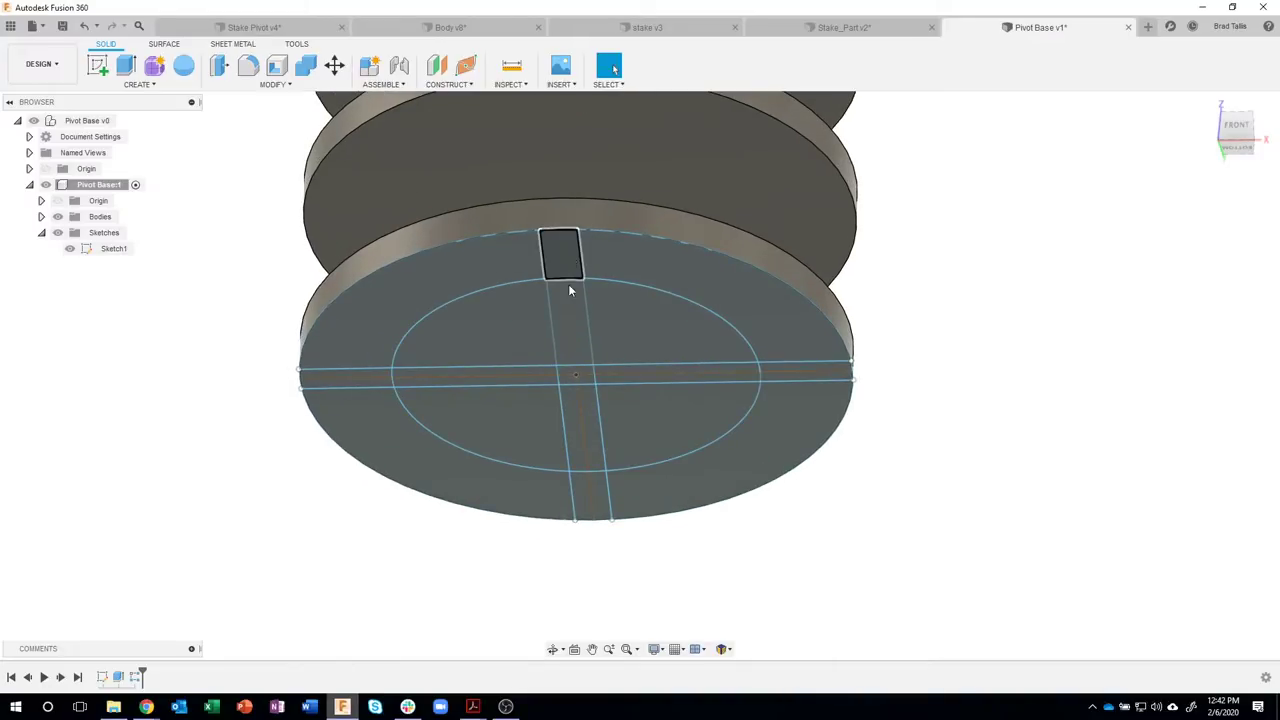
left_click(568, 284)
left_click(577, 303)
scroll(630, 392, "up", 5)
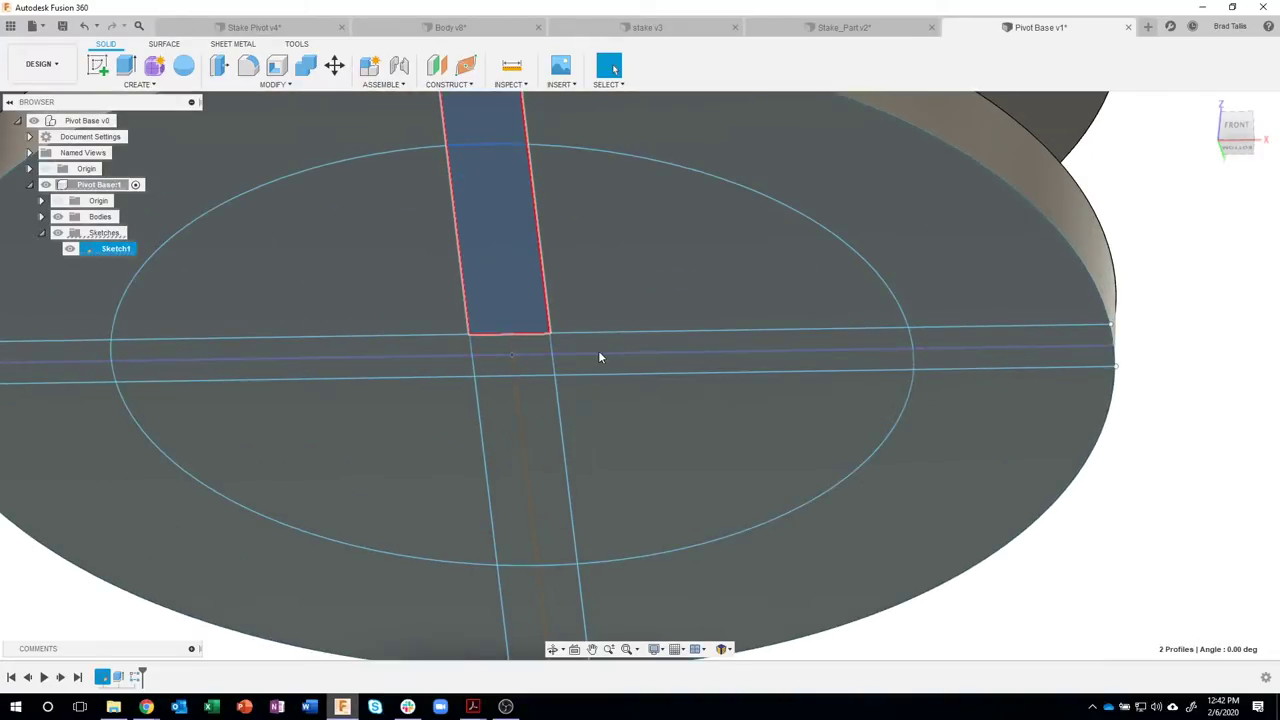
left_click(592, 346)
- Add the remaining cross strip profiles to the selection, nine in total
left_click(455, 348)
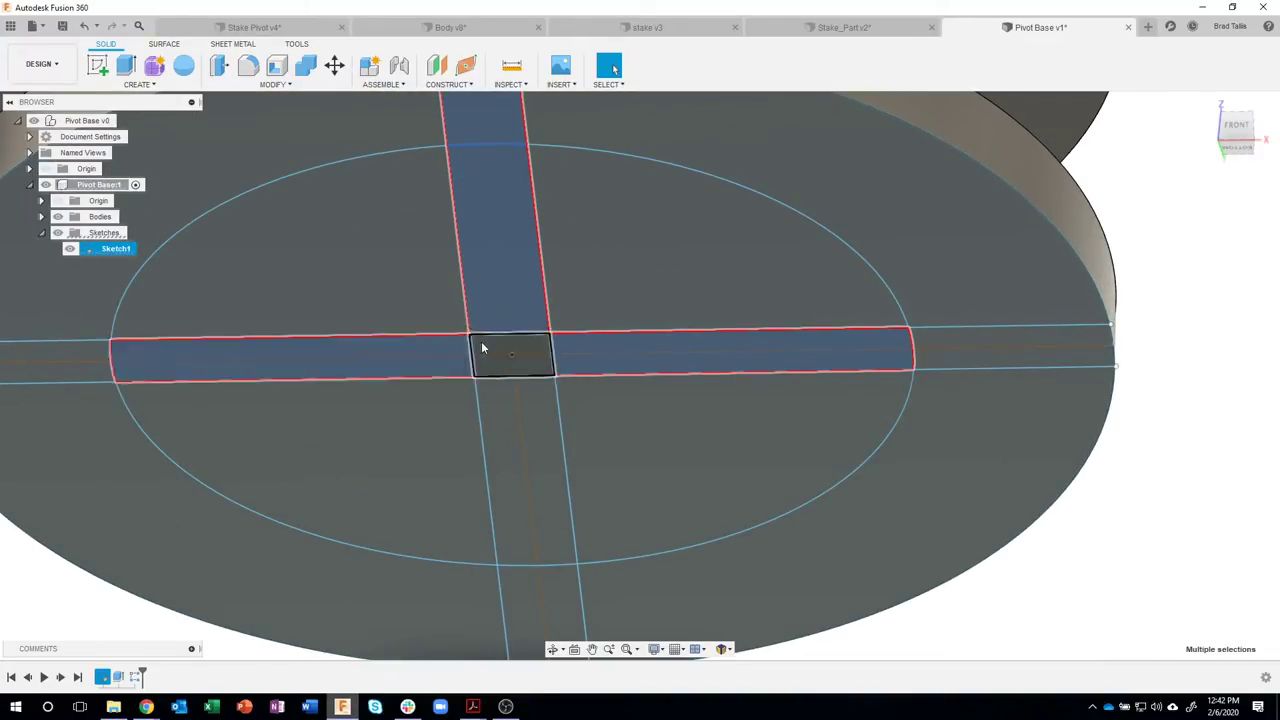
left_click(485, 347)
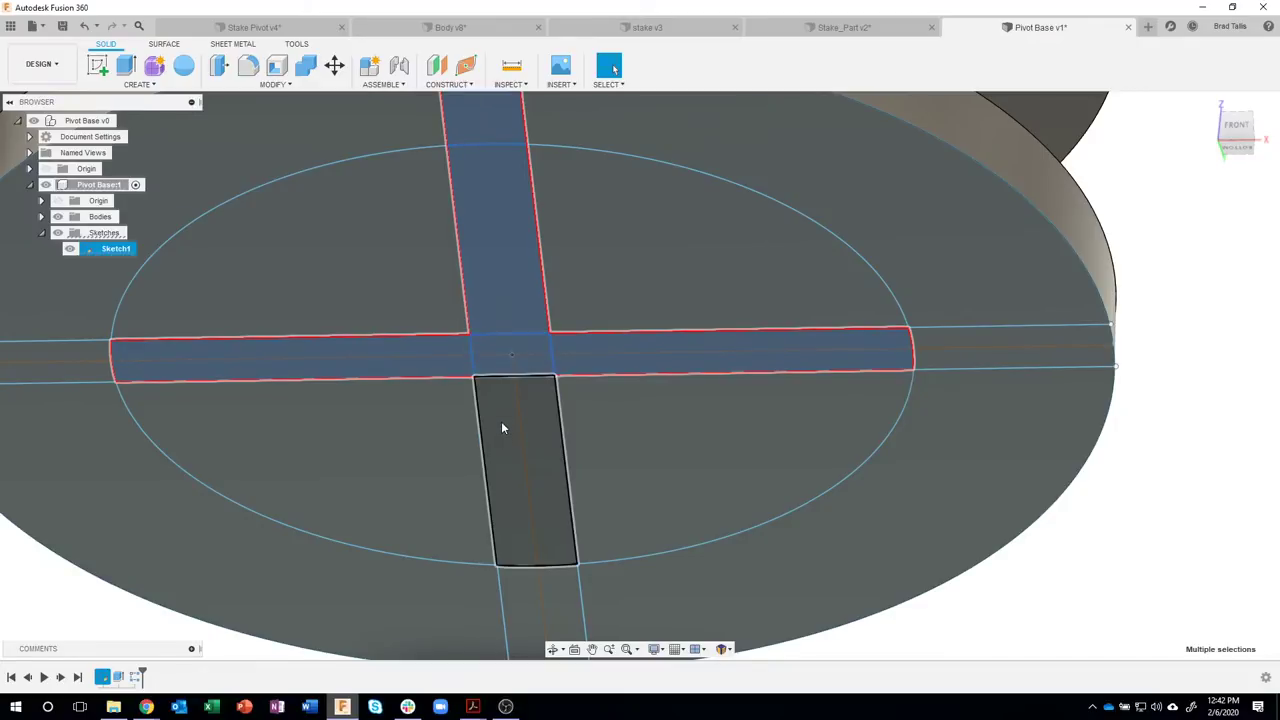
left_click(501, 428)
left_click(971, 338)
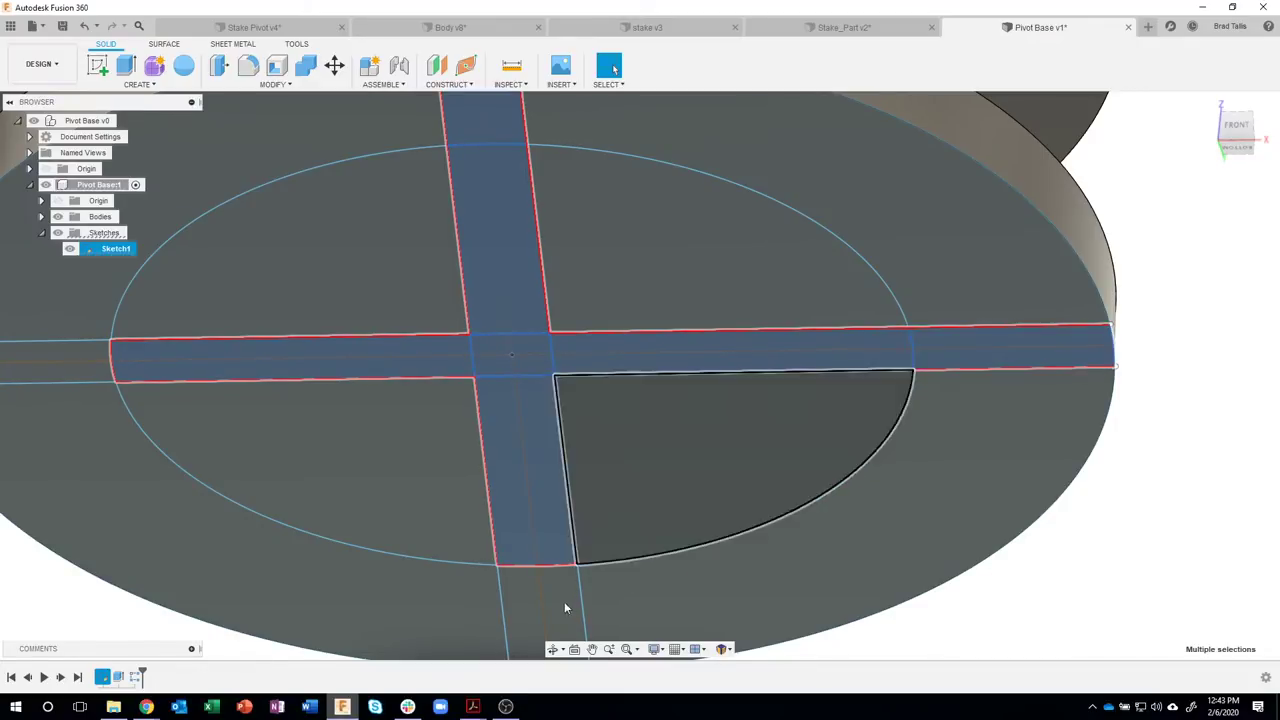
left_click(529, 598)
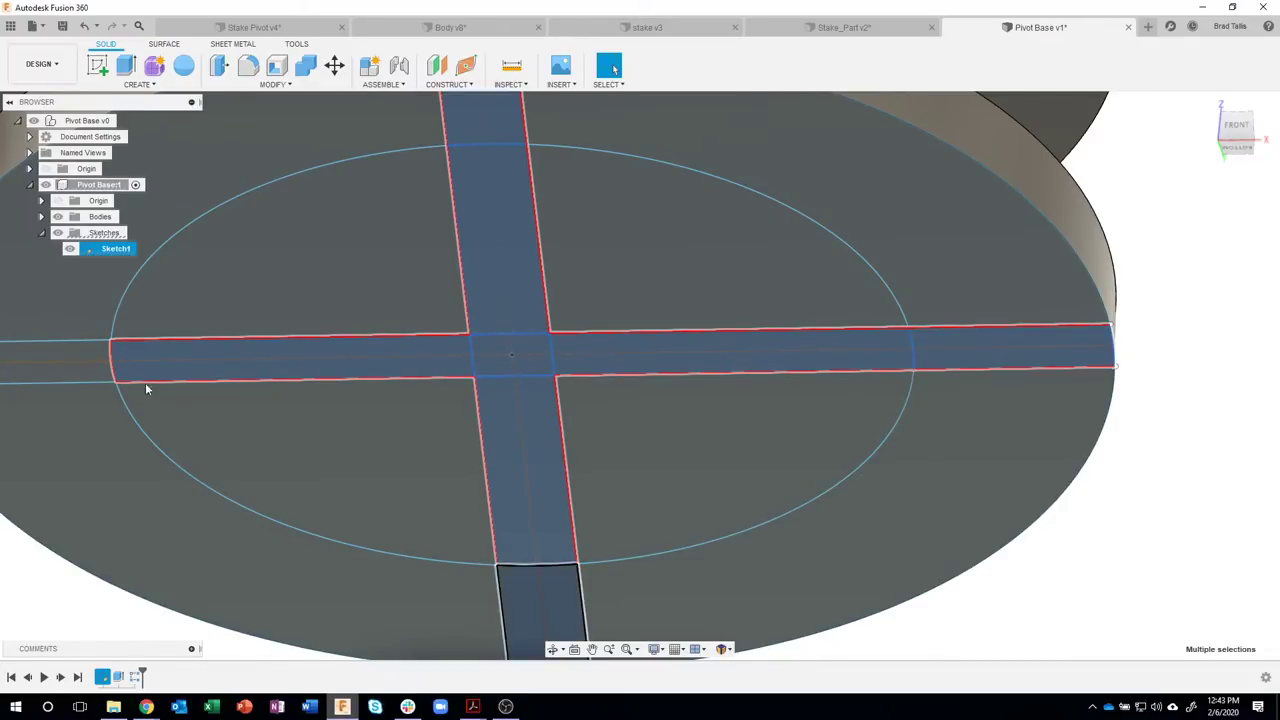
left_click(73, 355)
left_click(85, 408)
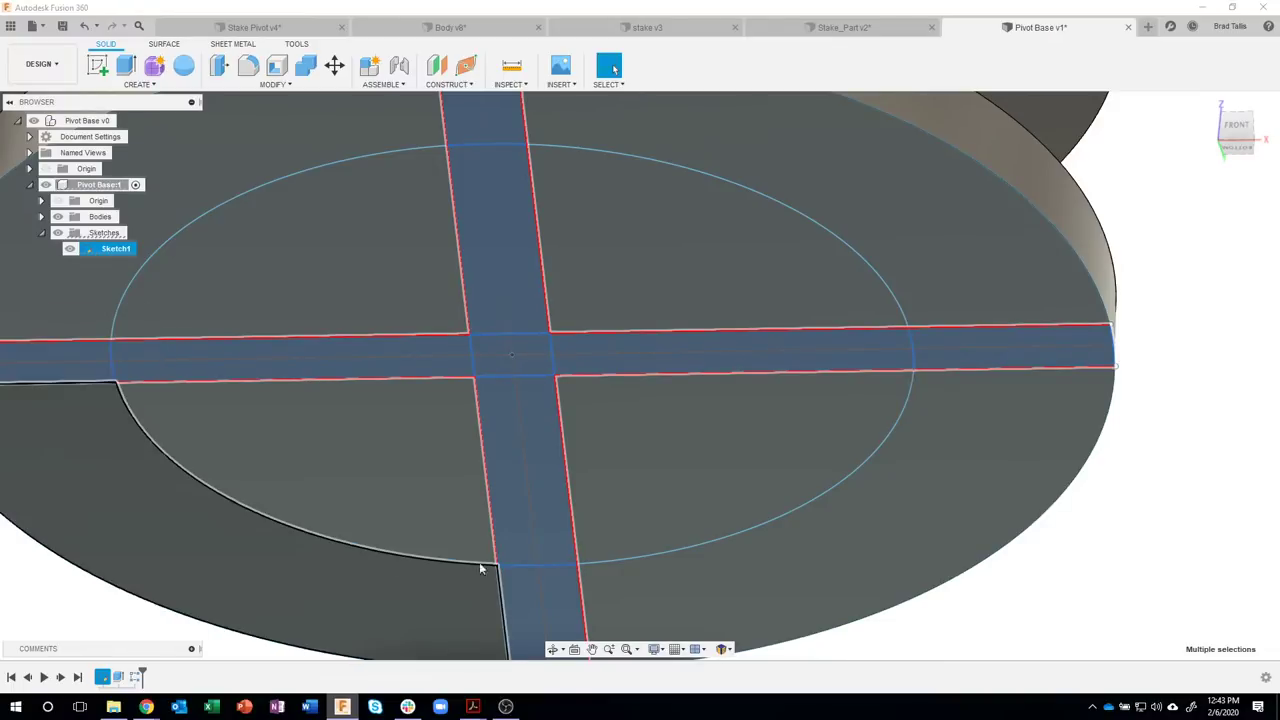
- Extrude the cross strips 1 in upward as a Join to link the discs
key("e")
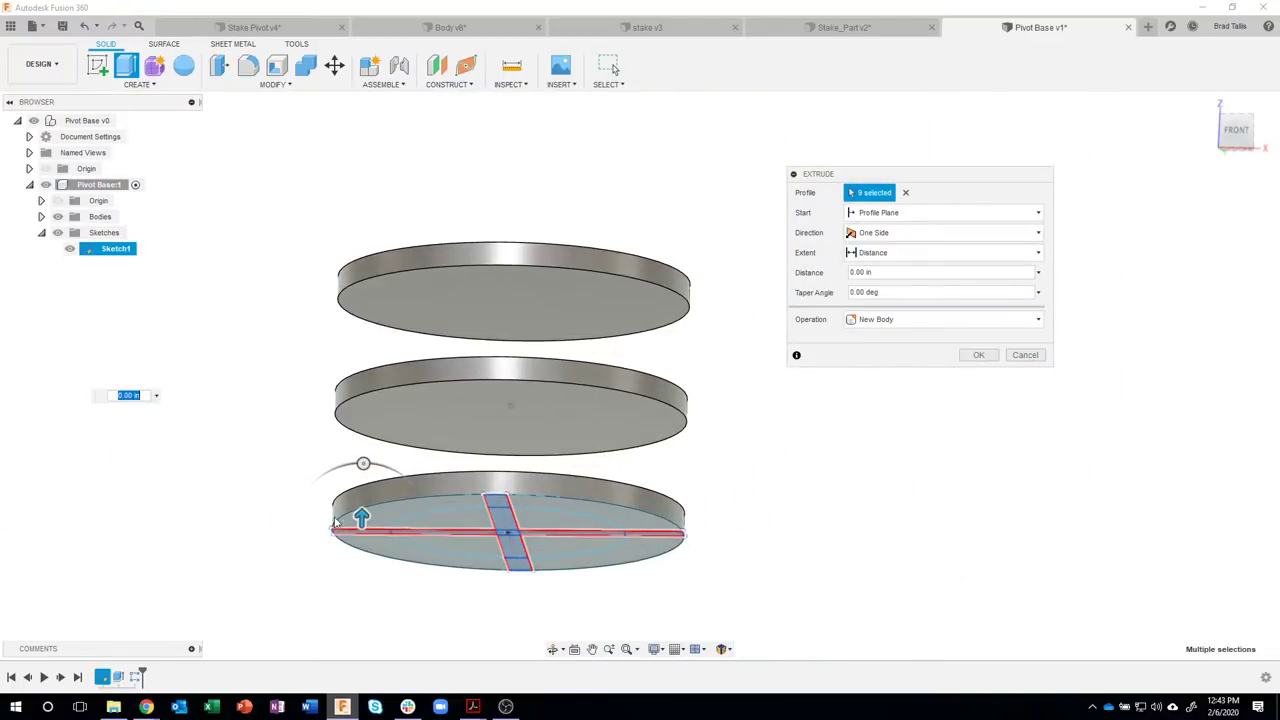
left_click_drag(362, 517, 363, 458)
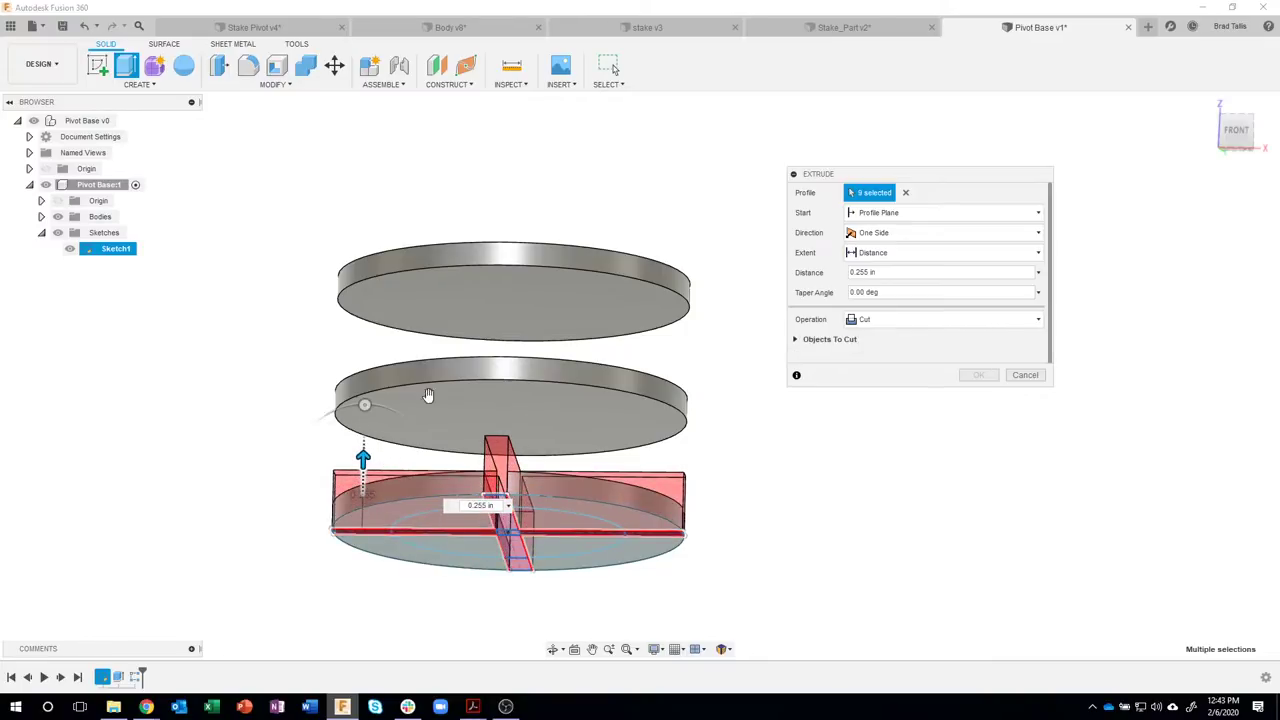
type("1")
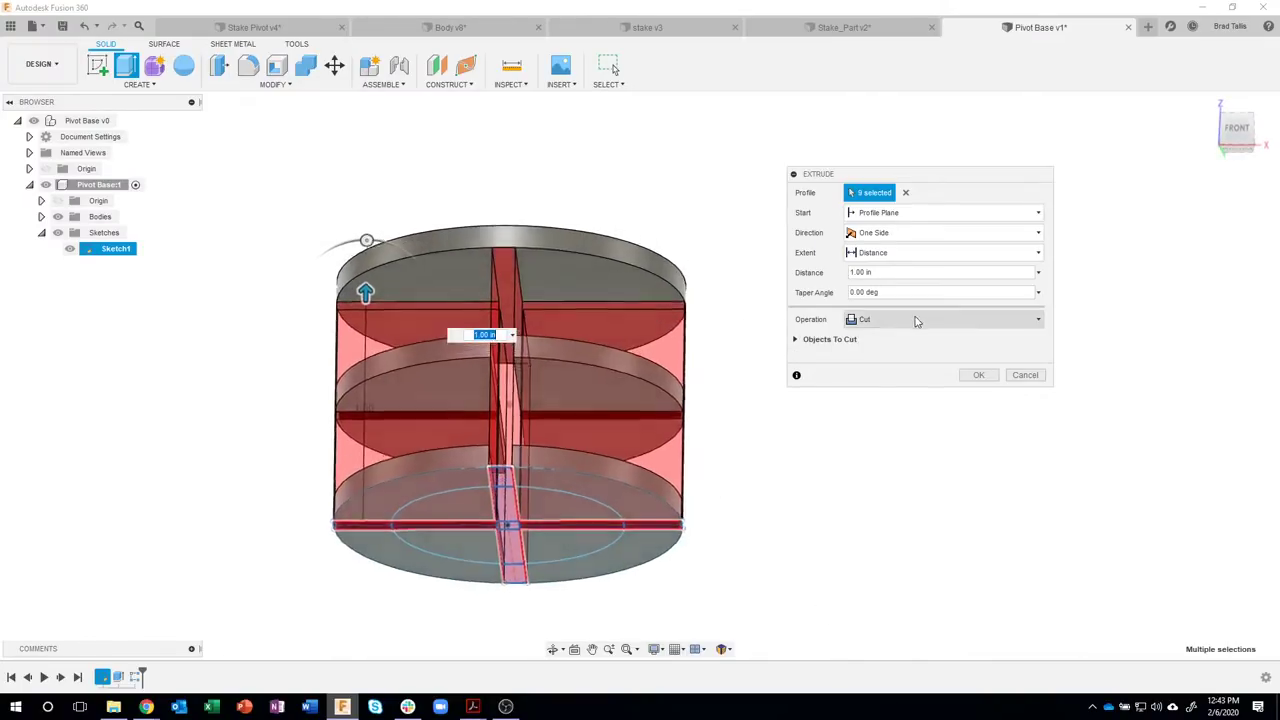
left_click(915, 320)
left_click(878, 336)
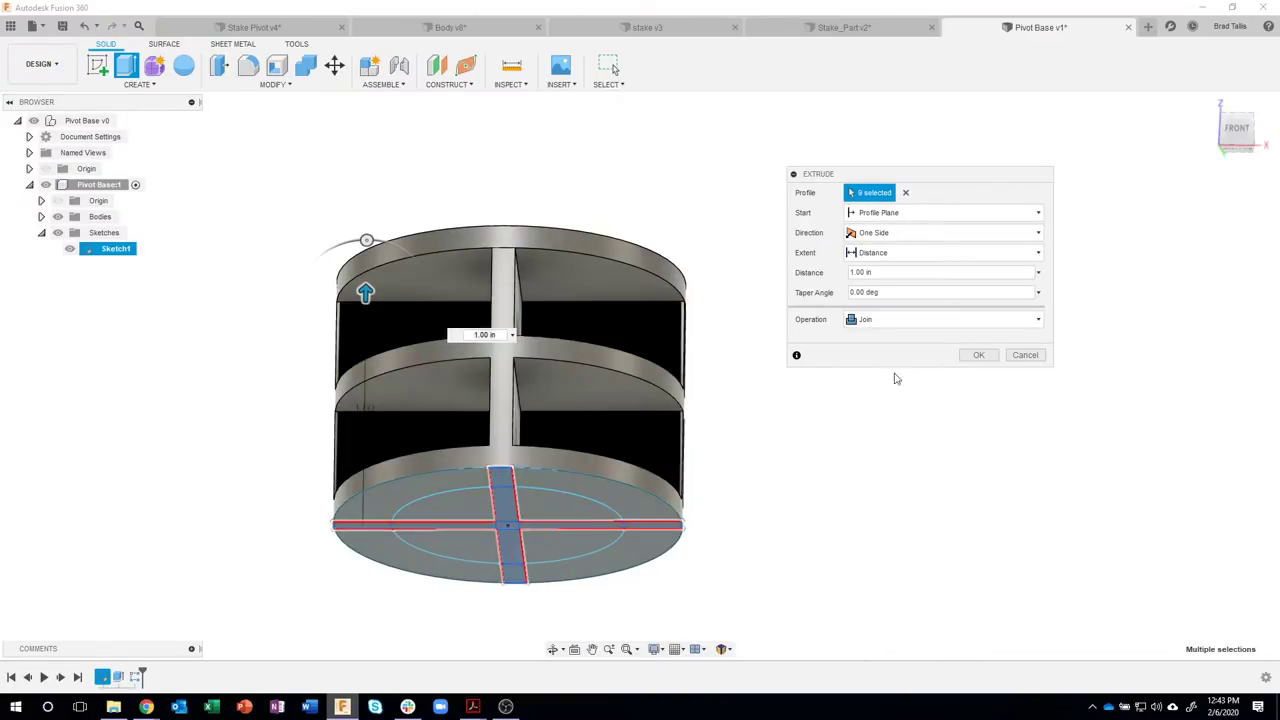
left_click(978, 355)
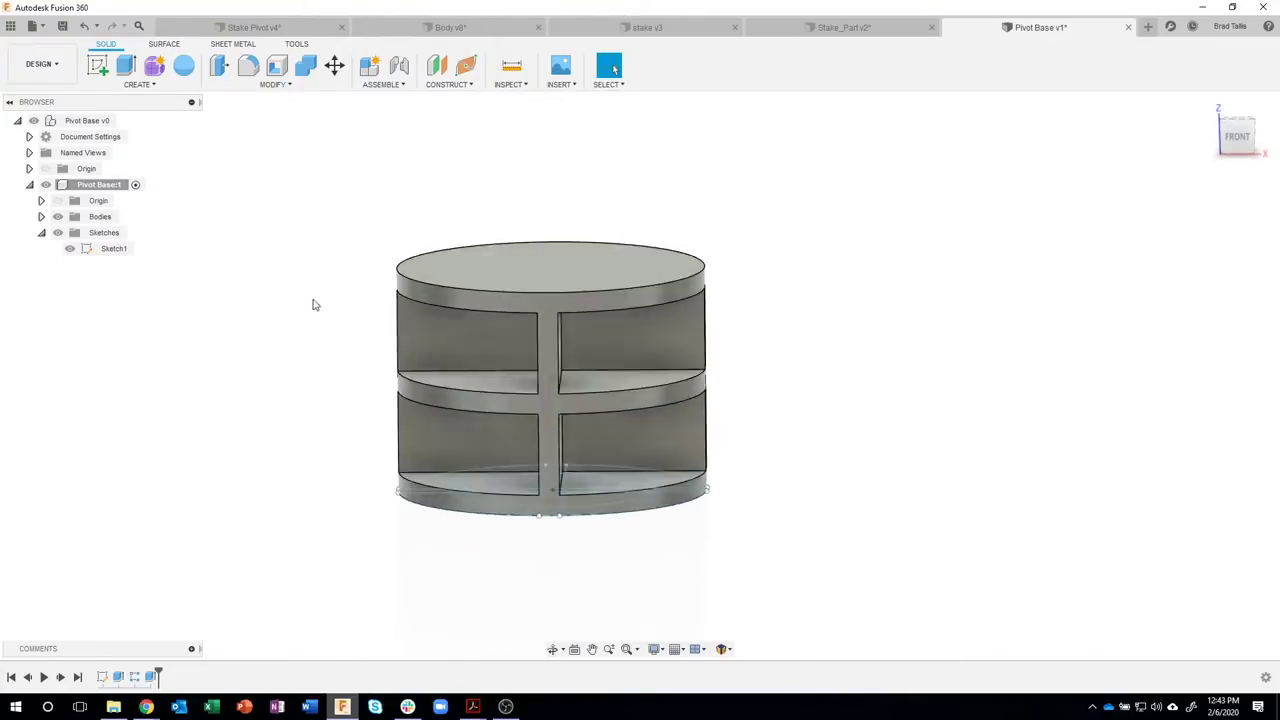
- Swap Sketch1's Ø1.00 inner circle for a Ø0.75 circle centred on the origin
double_click(102, 678)
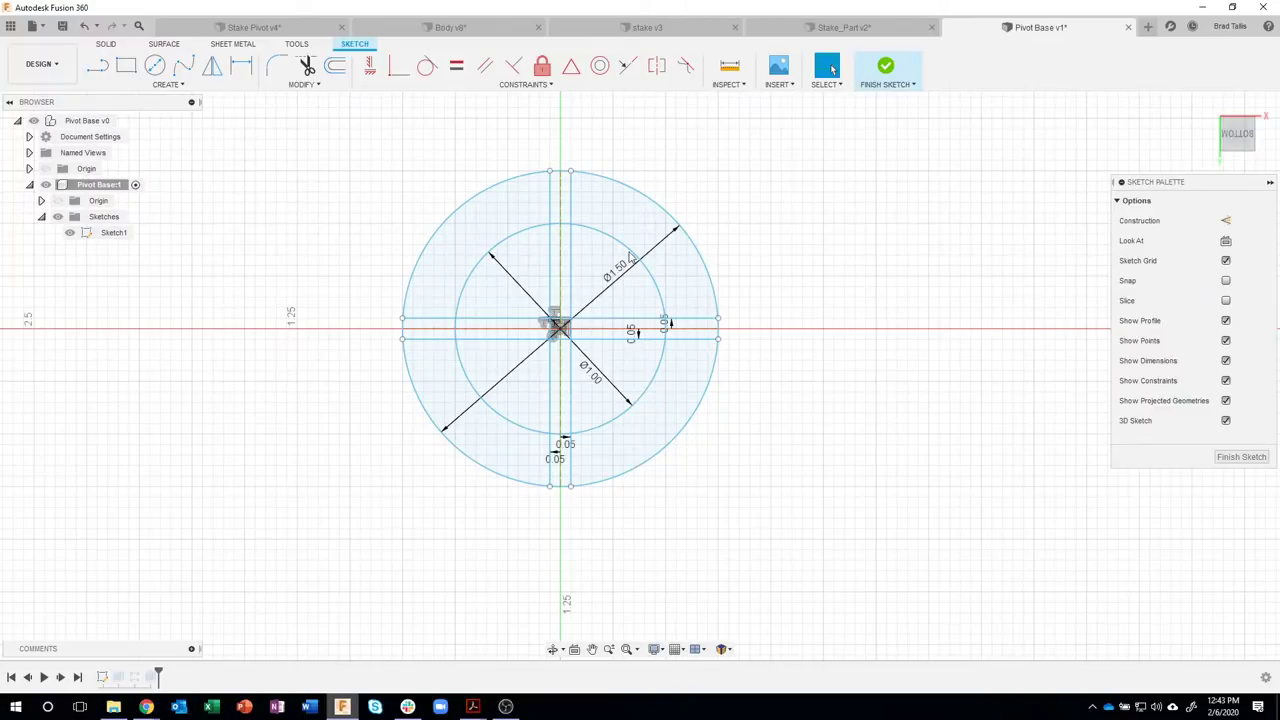
left_click(510, 243)
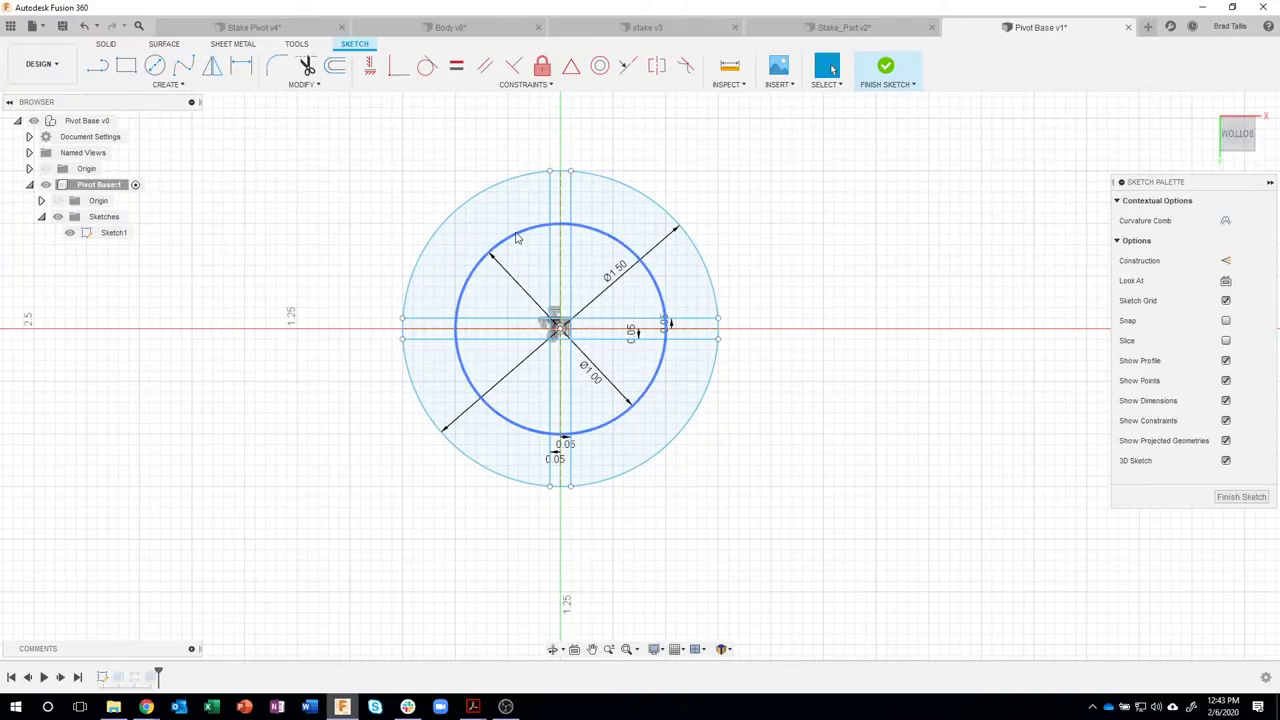
key("Delete")
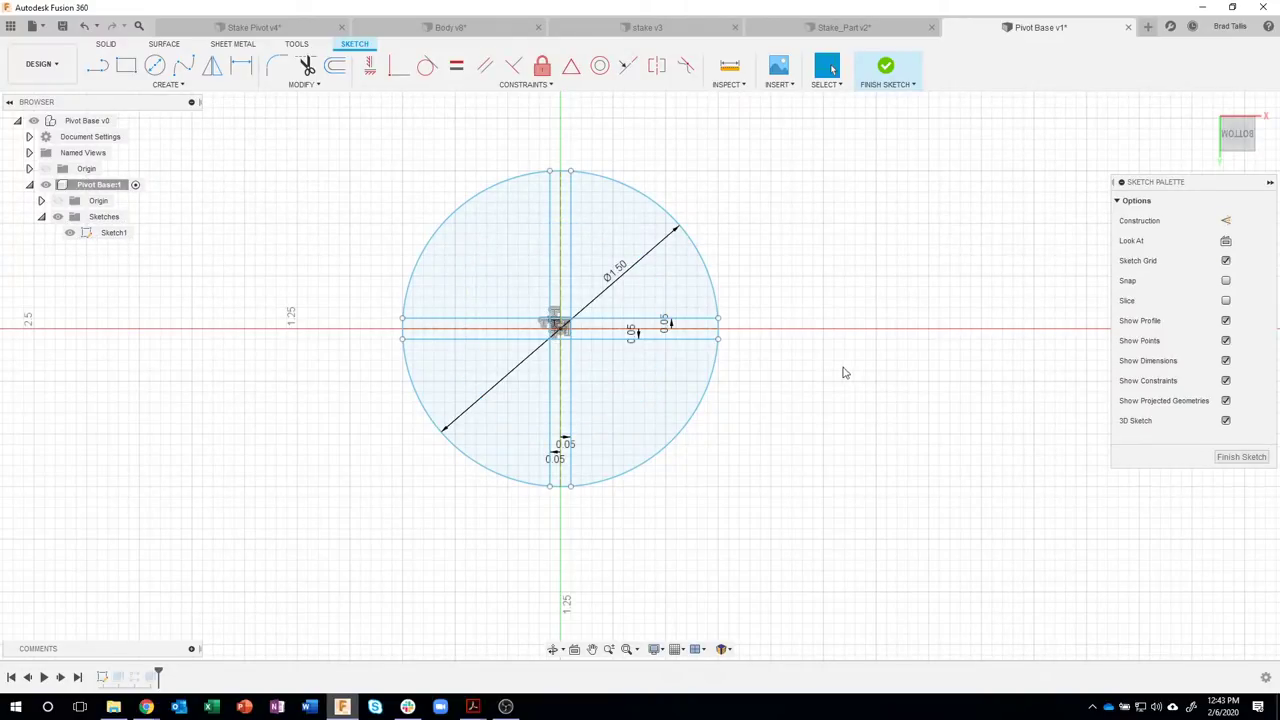
left_click(155, 66)
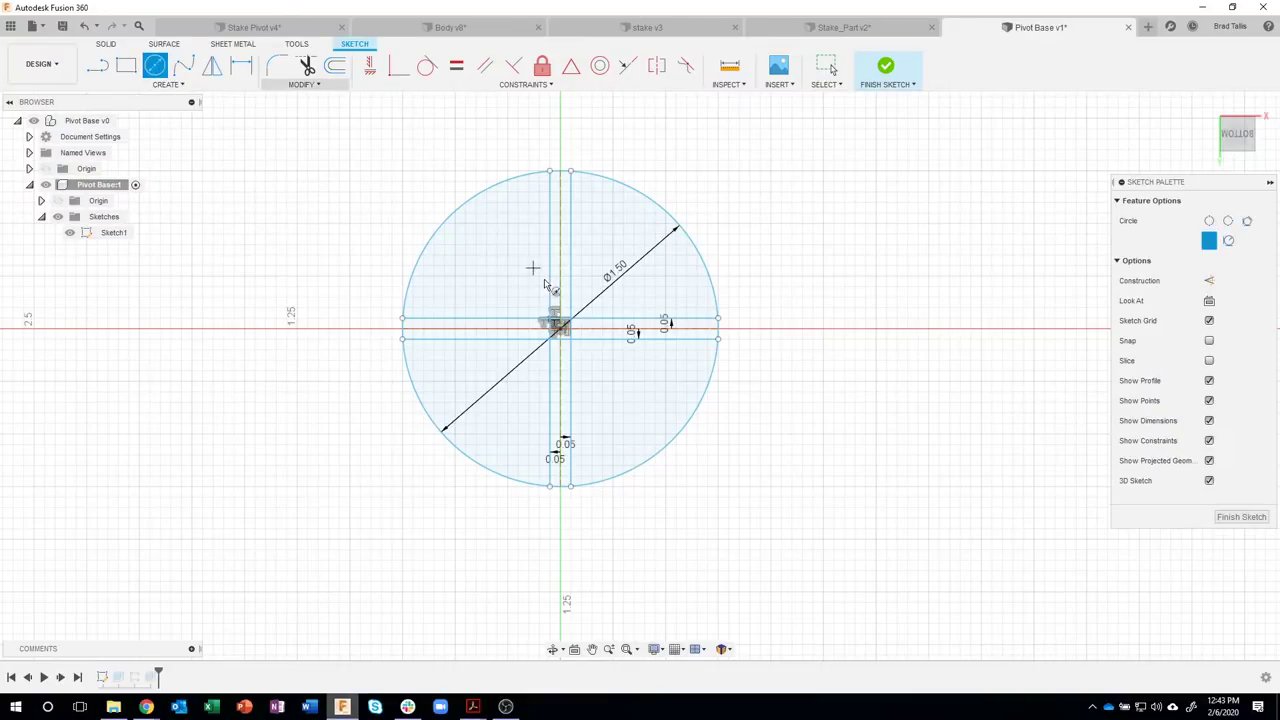
left_click(560, 327)
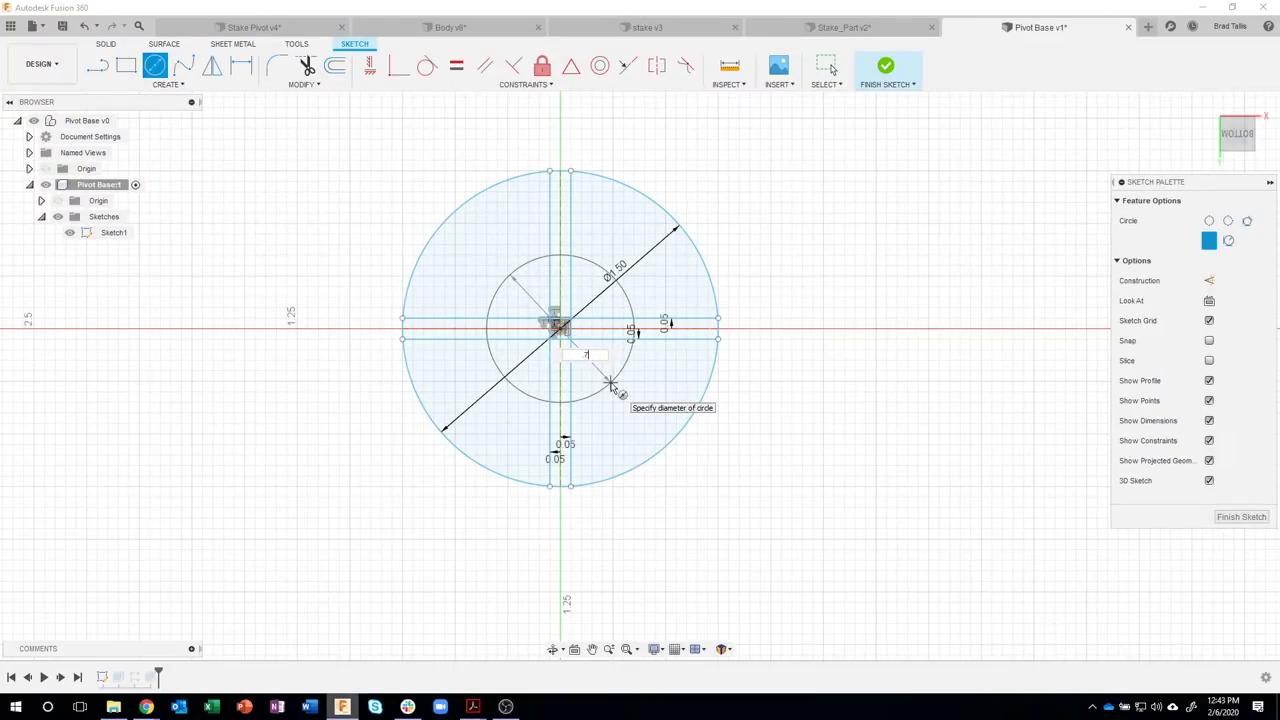
key("Return")
key("Escape")
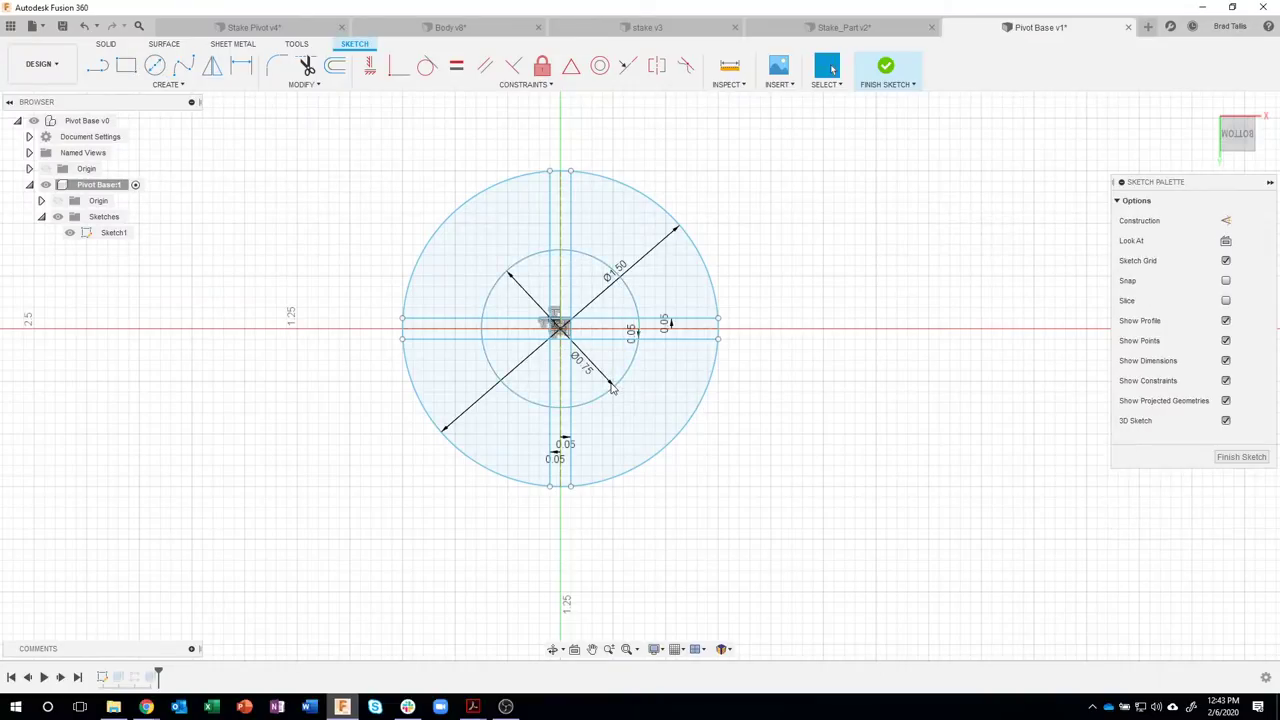
left_click(897, 72)
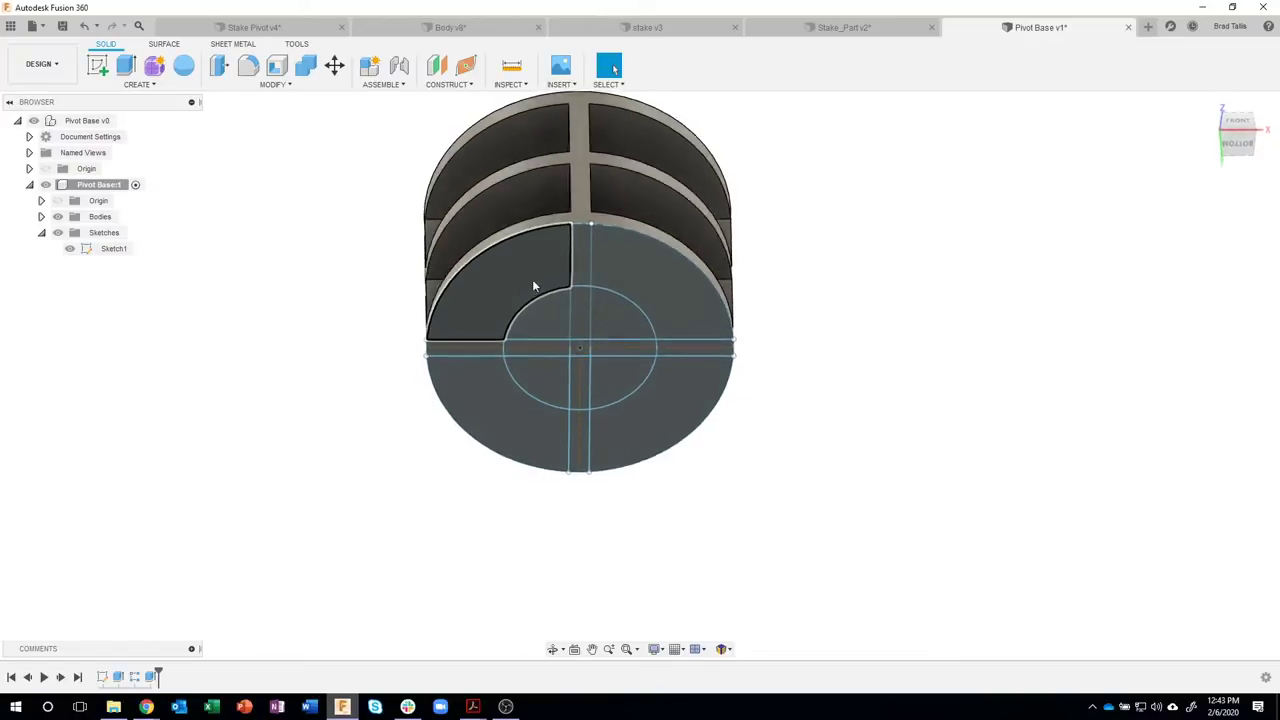
- Extrude the centre circle 0.75 in downward, joined to the ribbed base
left_click(678, 388)
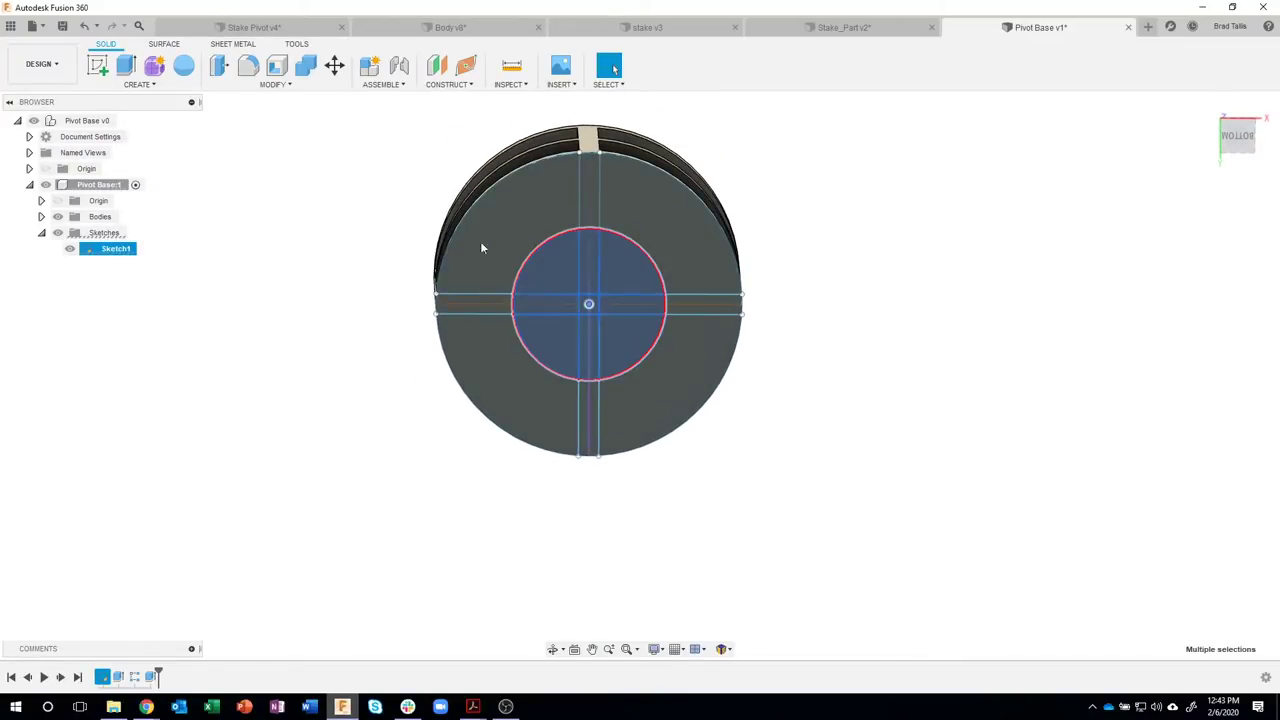
middle_click_drag(537, 397, 635, 346, "shift")
right_click(635, 346)
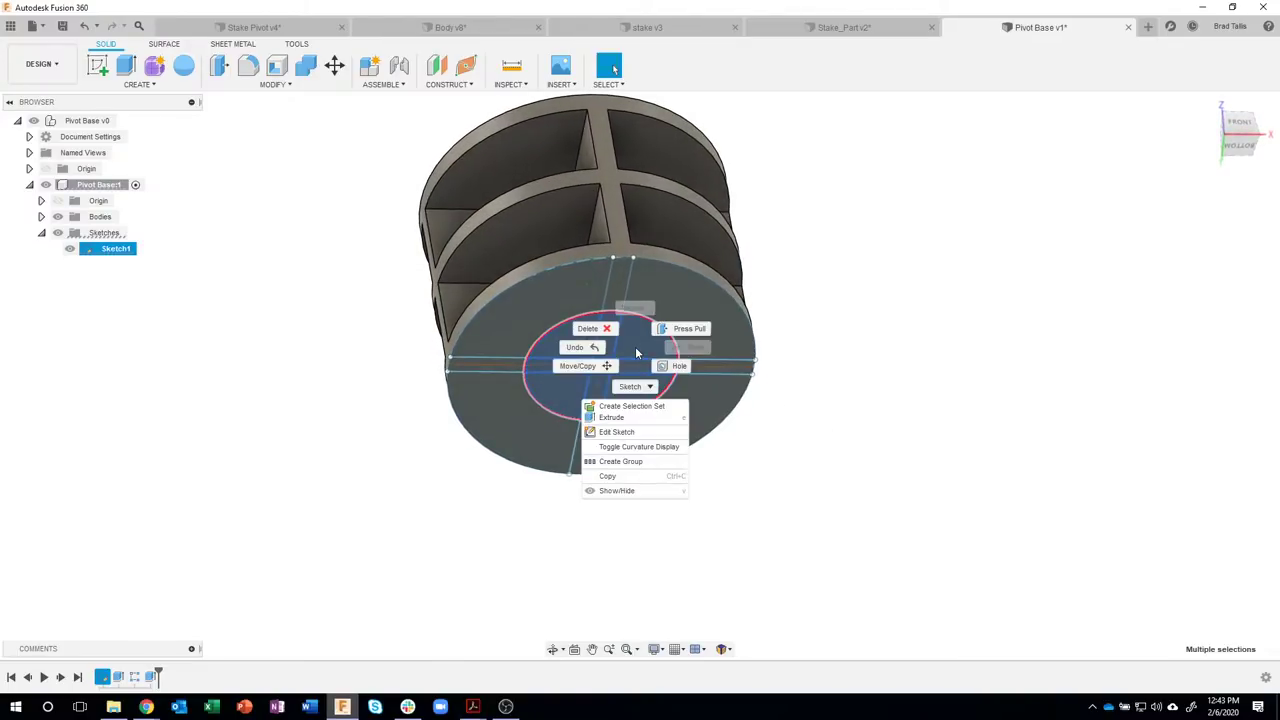
left_click(612, 416)
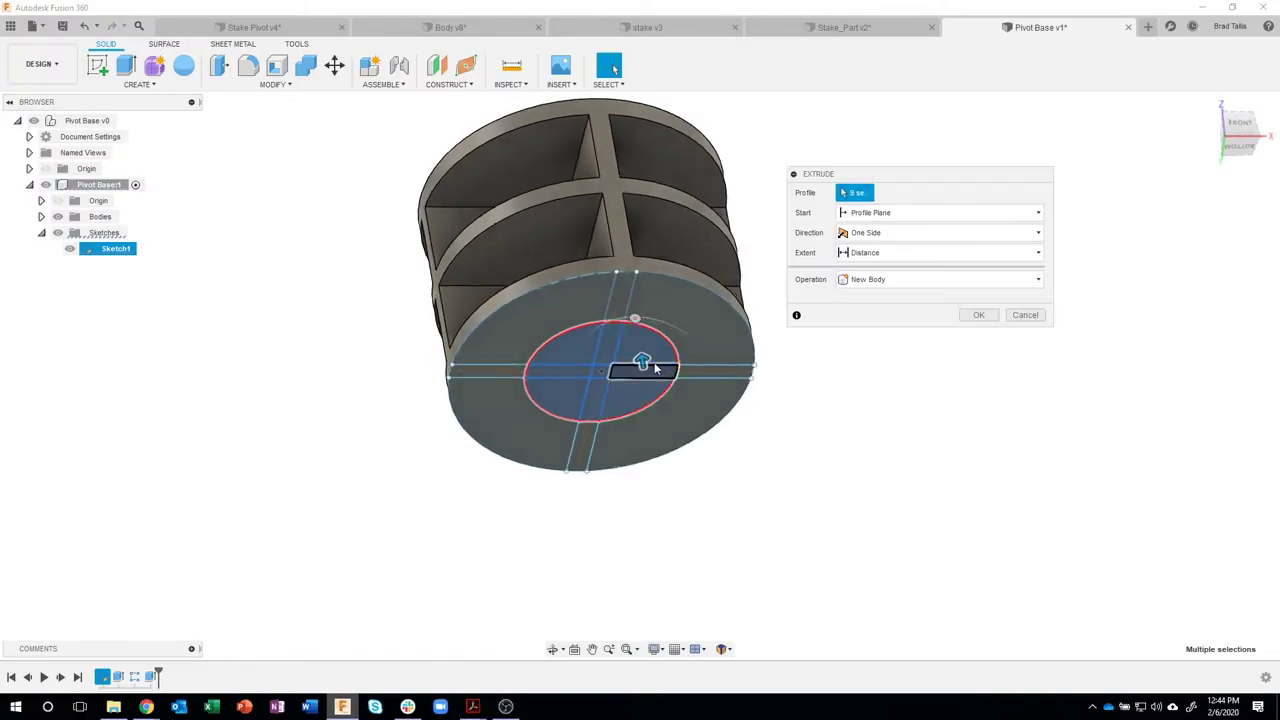
left_click_drag(656, 368, 675, 495)
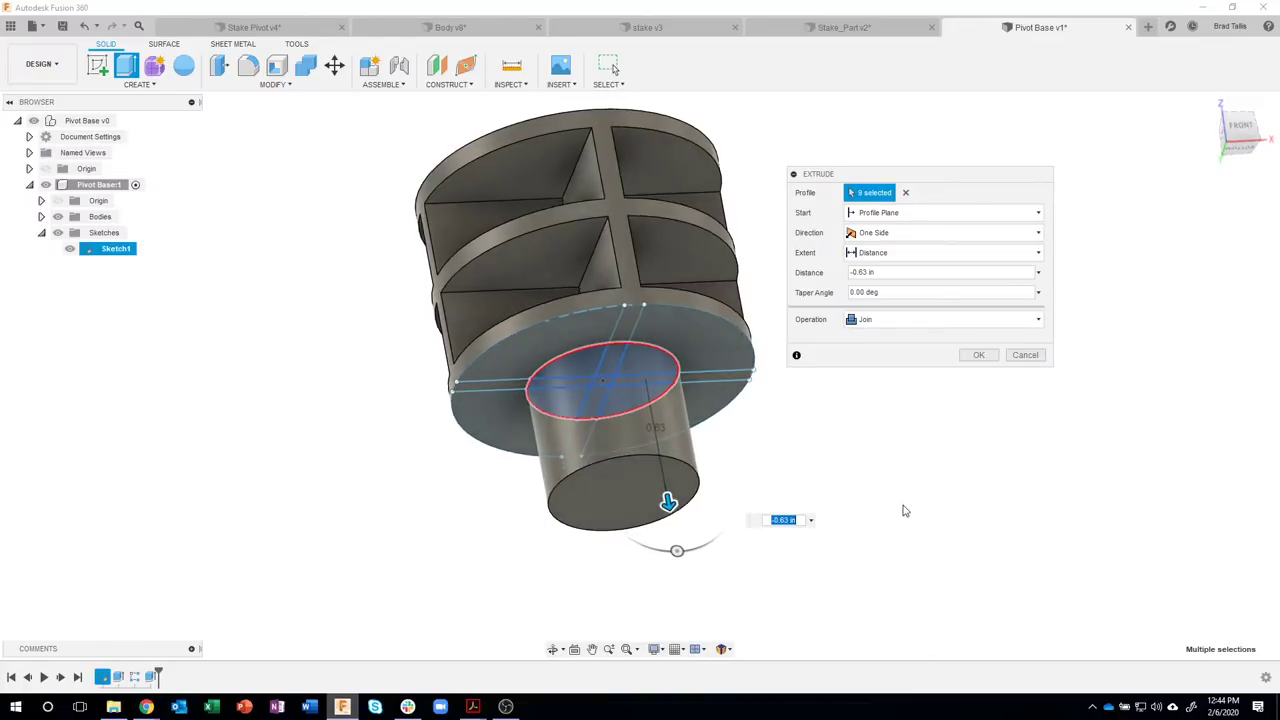
middle_click_drag(903, 511, 828, 272, "shift")
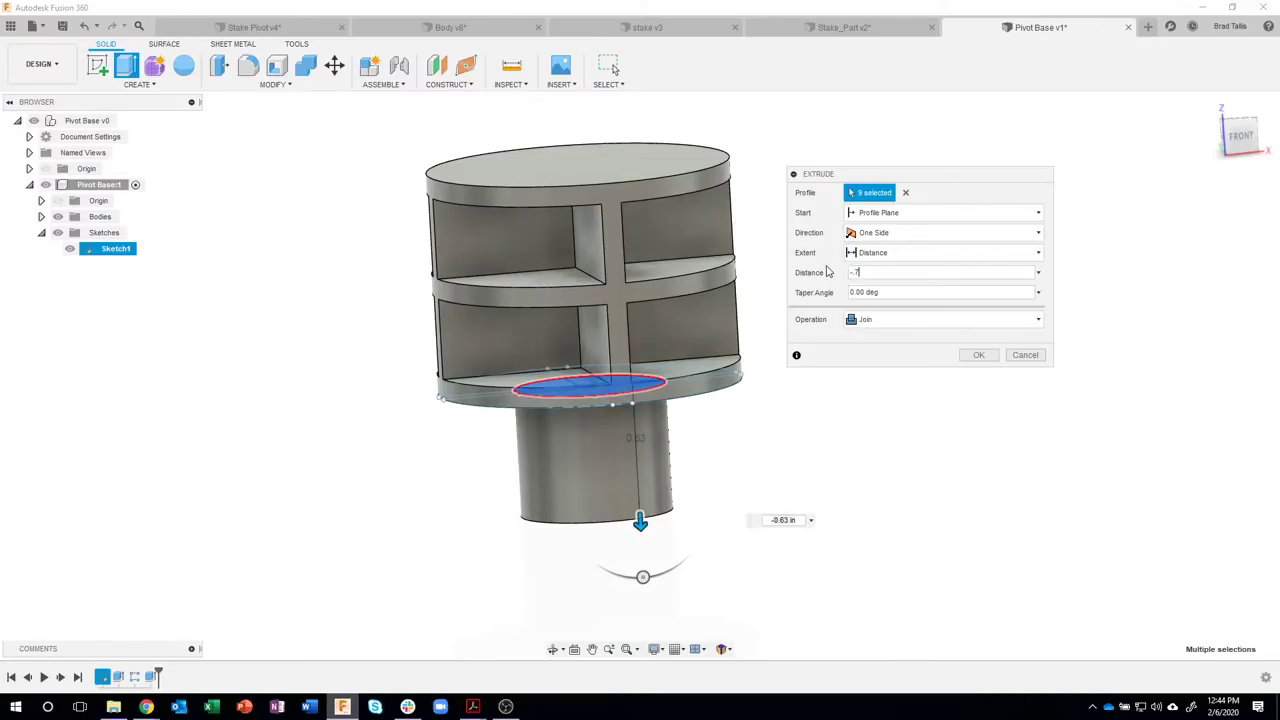
key("Return")
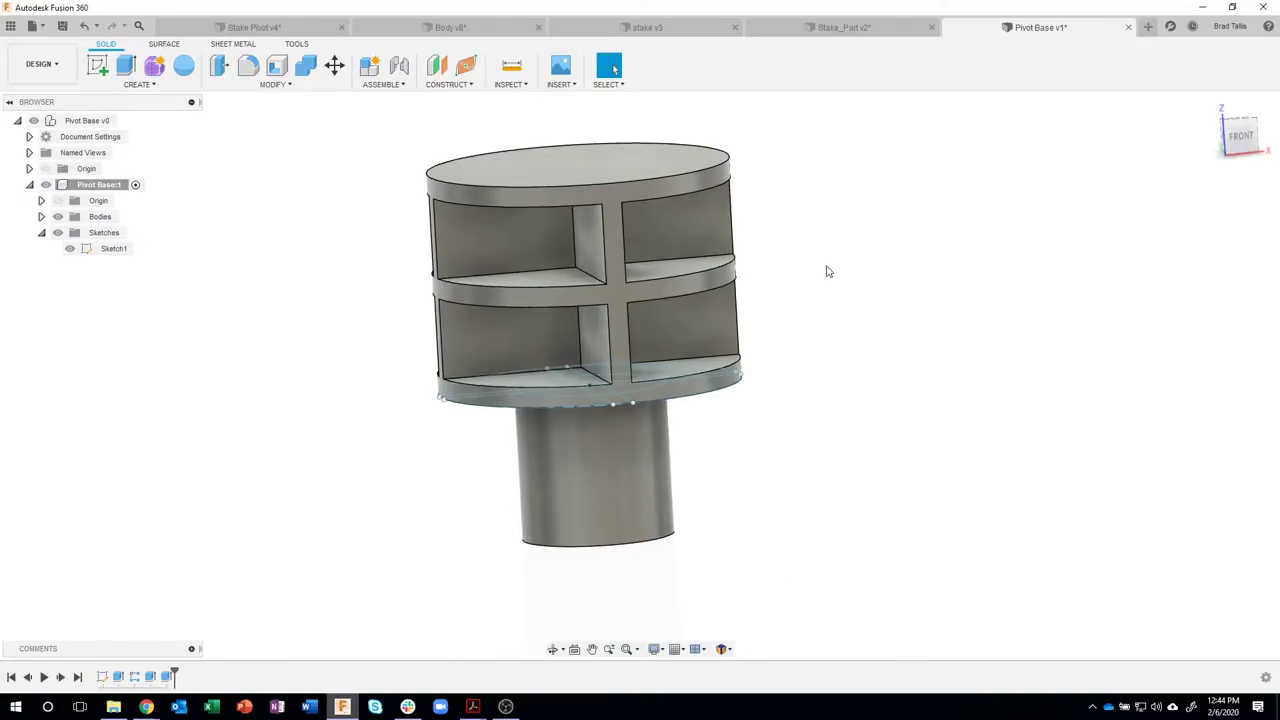
- Hide Sketch1 and orbit to inspect the new stake shaft
middle_click_drag(826, 271, 694, 426, "shift")
left_click(68, 249)
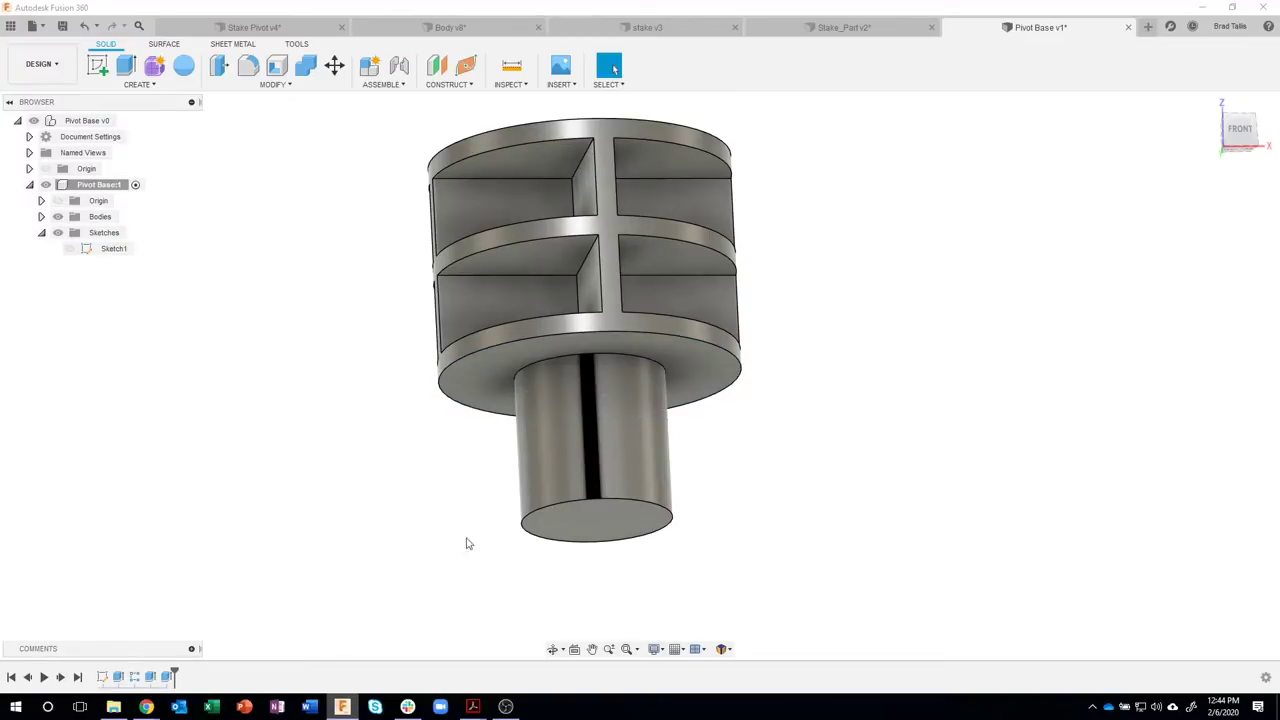
mouse_move(683, 471)
middle_mouse_down("shift")
mouse_move(583, 451)
mouse_move(493, 667)
middle_mouse_up("shift")
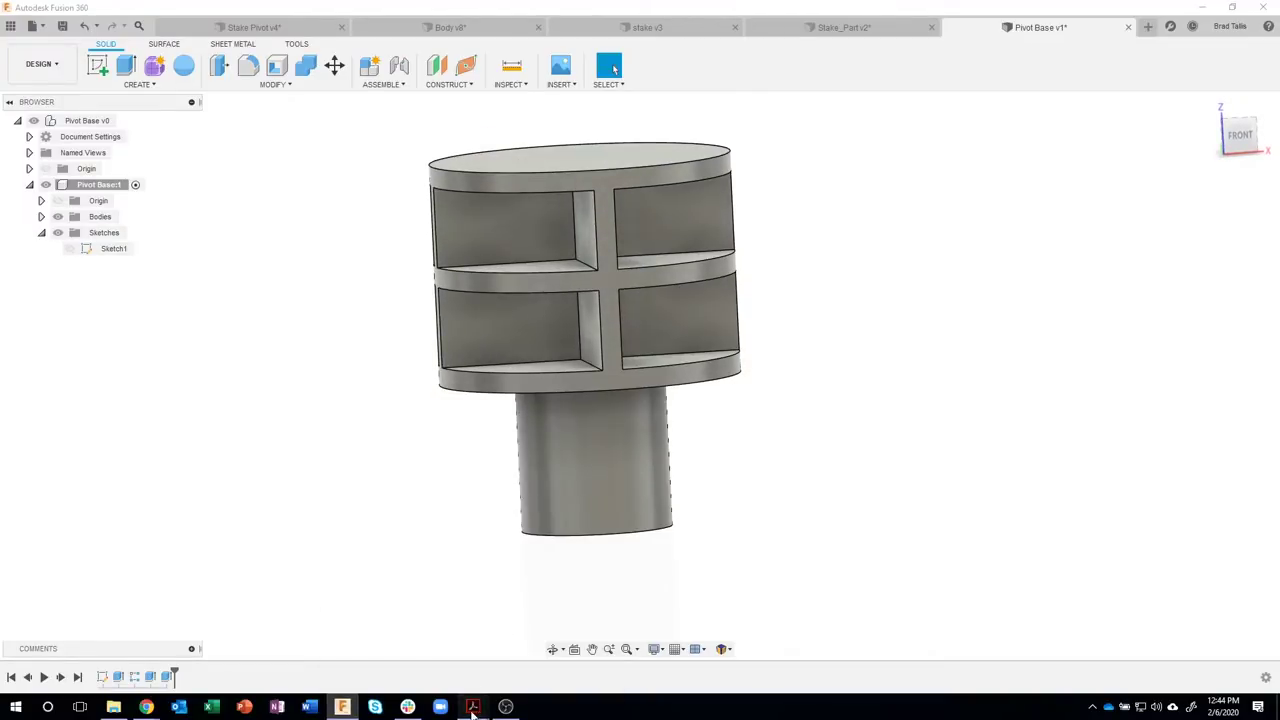
mouse_move(473, 712)
left_click(520, 642)
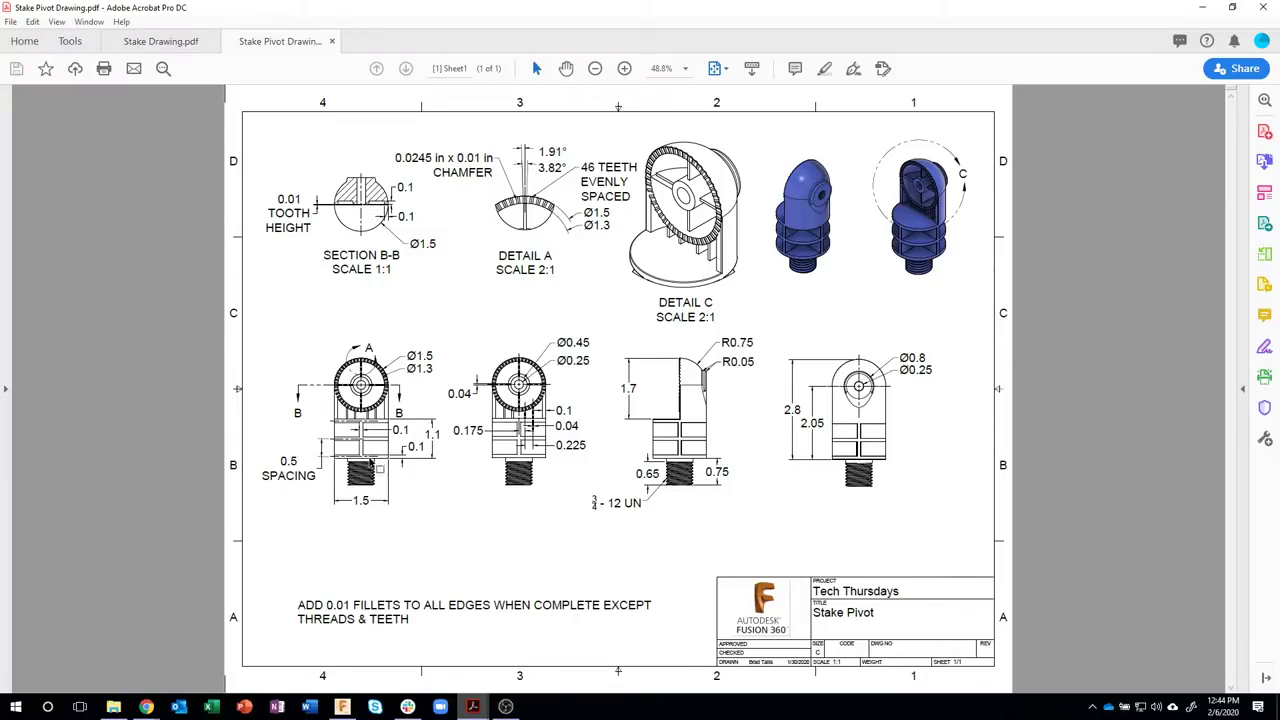
mouse_move(351, 713)
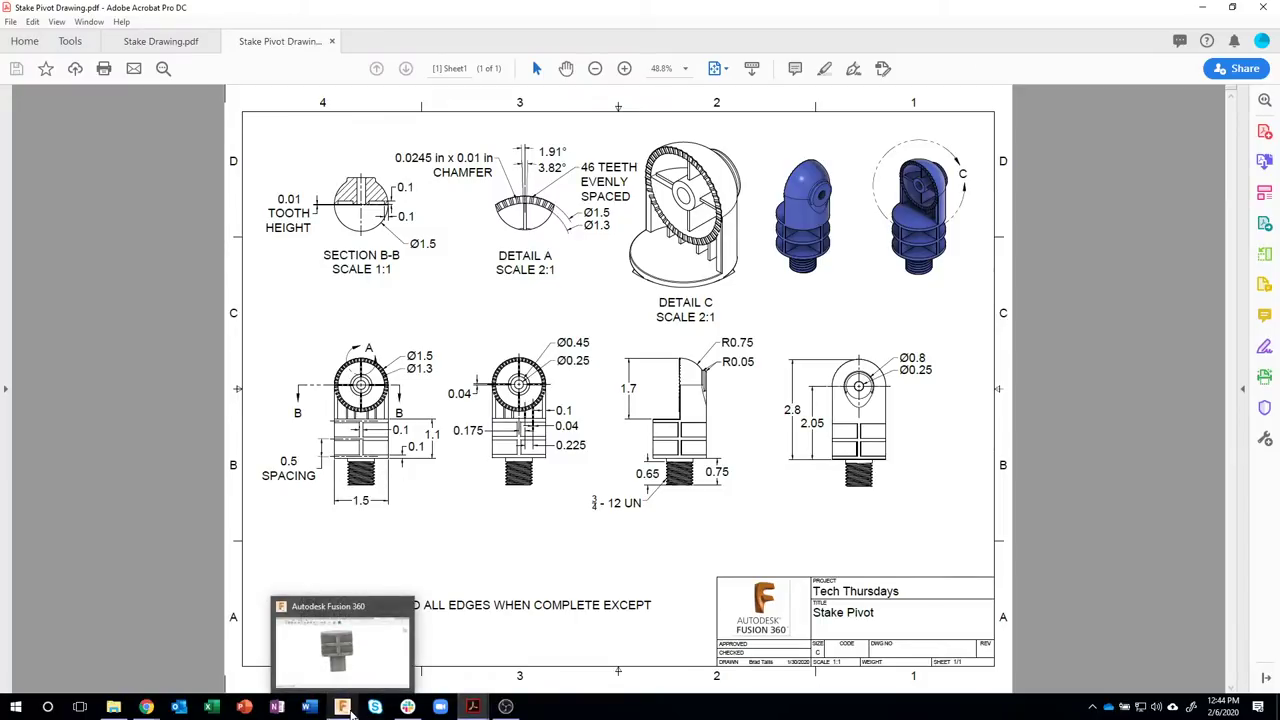
left_click(363, 685)
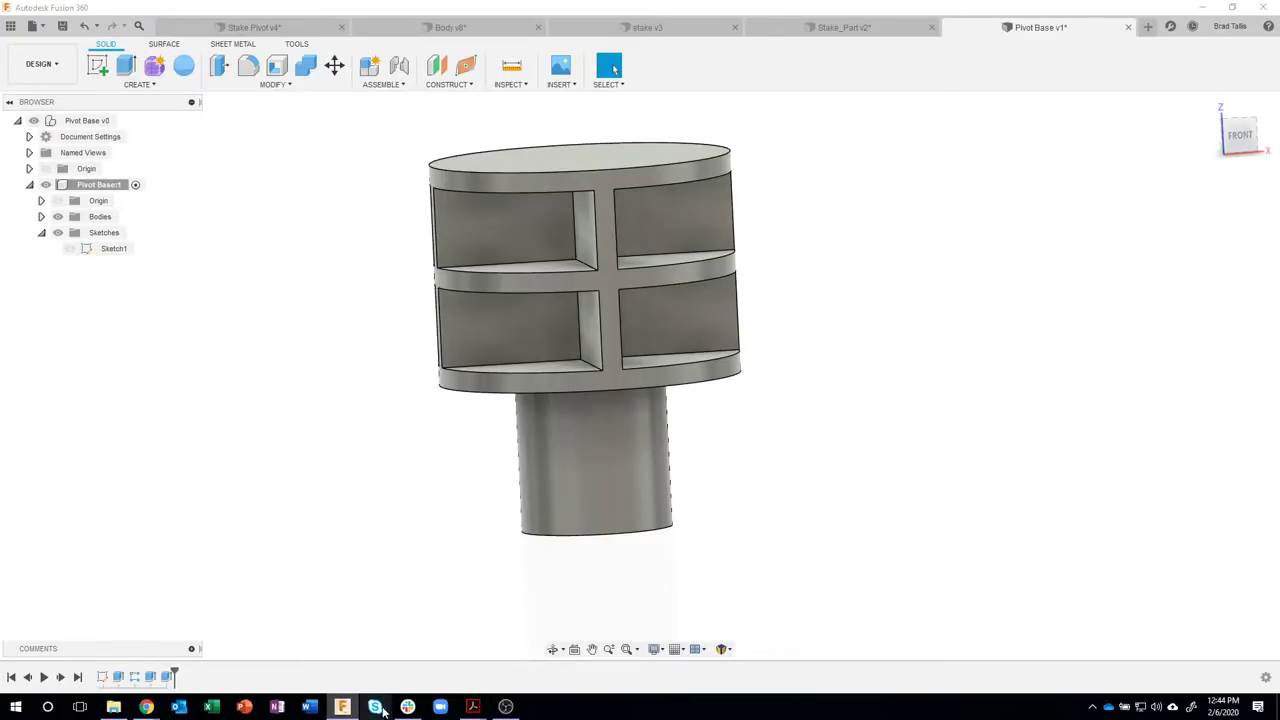
- Check the Stake Pivot Drawing PDF, then pick the stake cylinder face for a thread
mouse_move(473, 706)
left_click(504, 663)
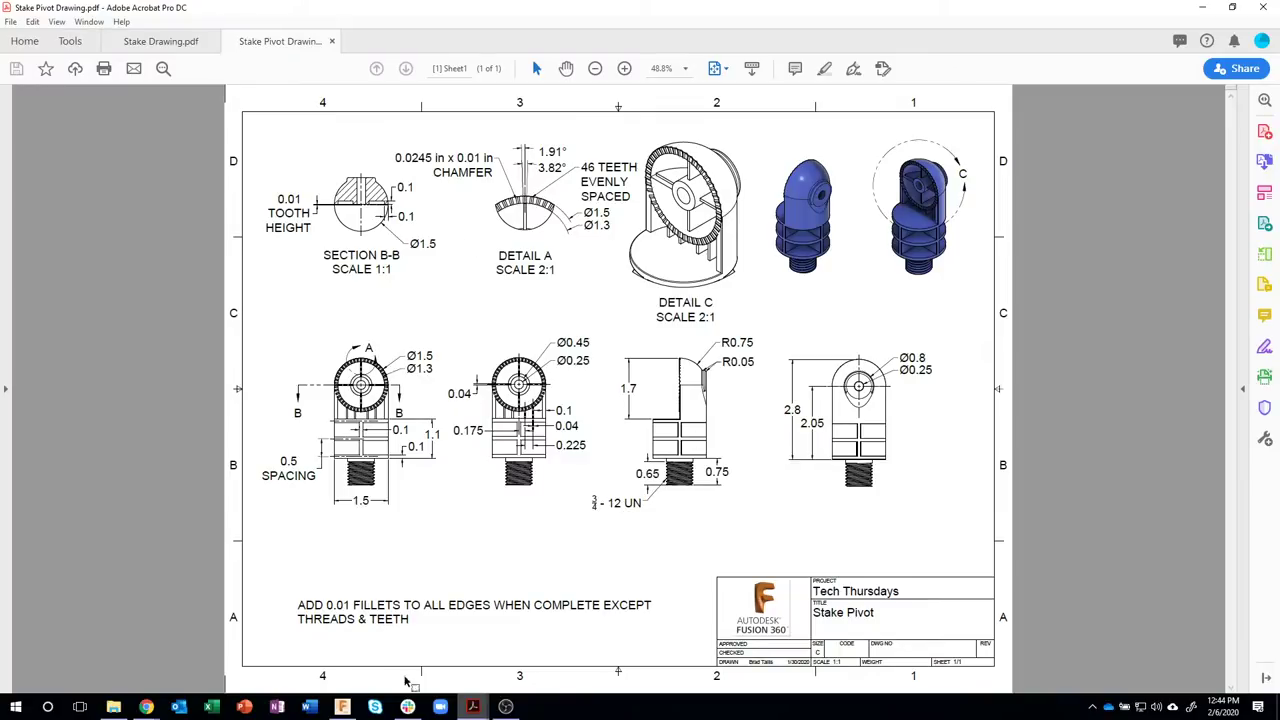
left_click(345, 706)
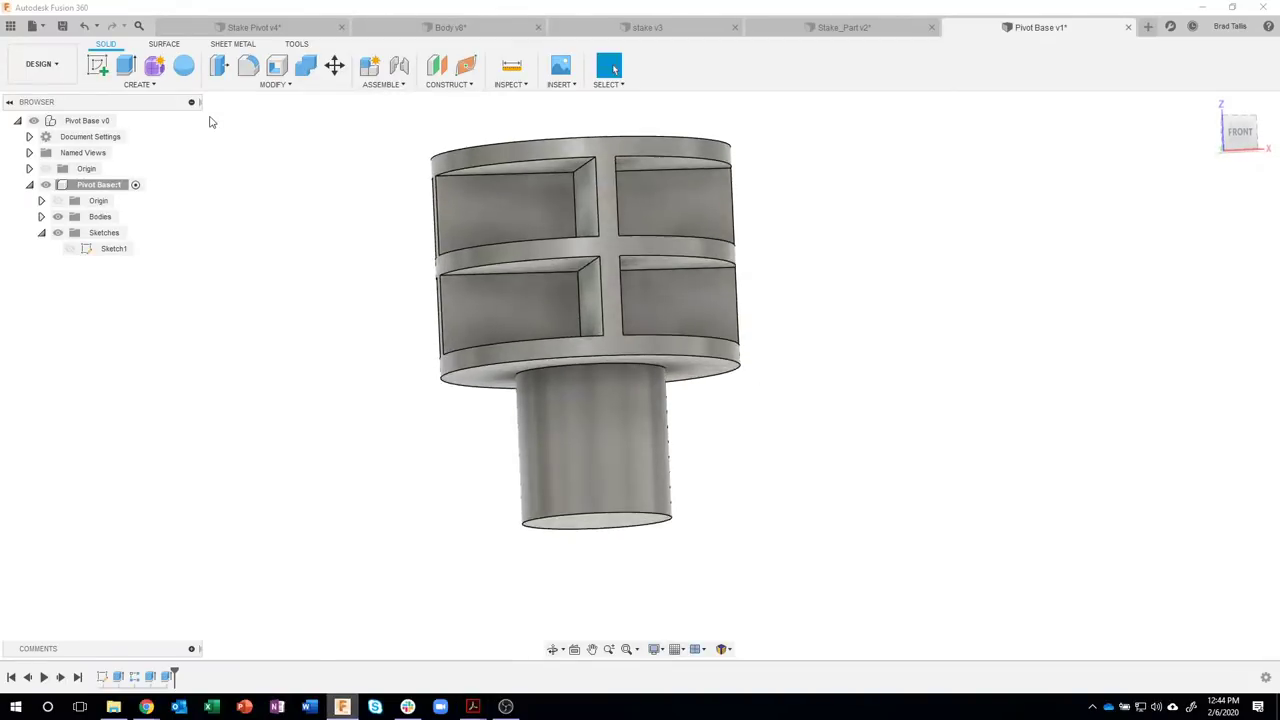
left_click(139, 84)
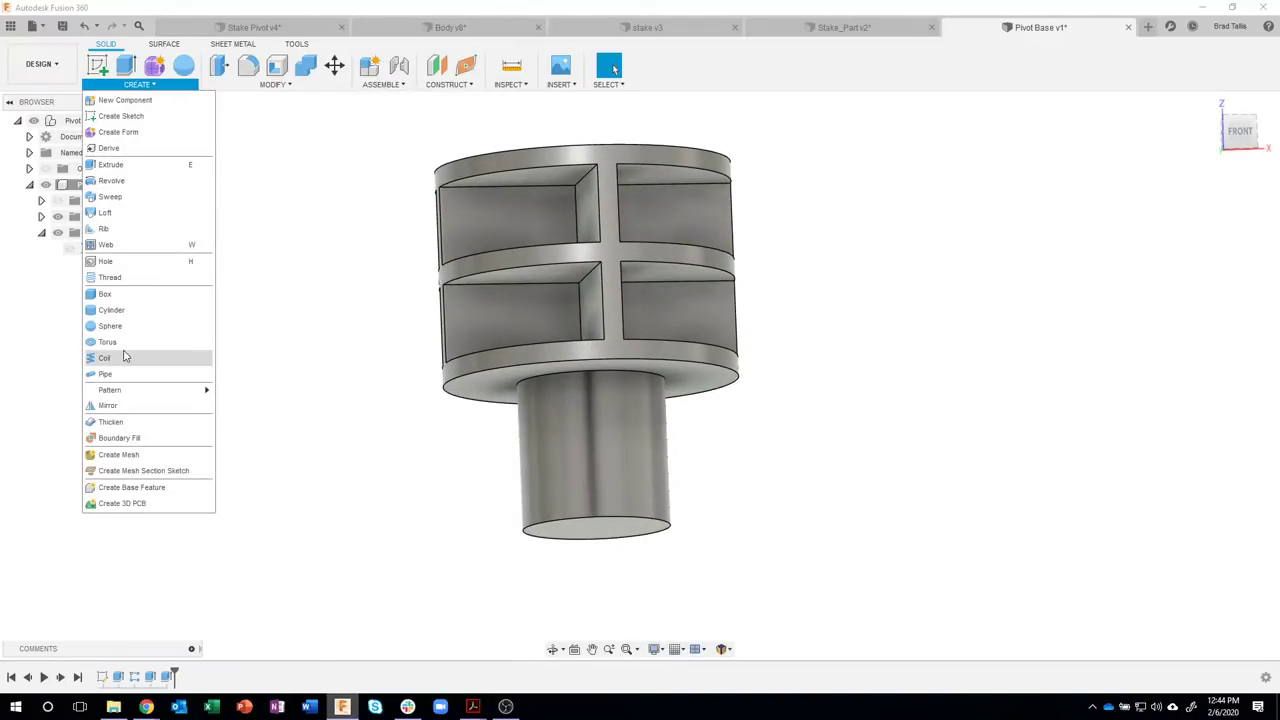
left_click(303, 358)
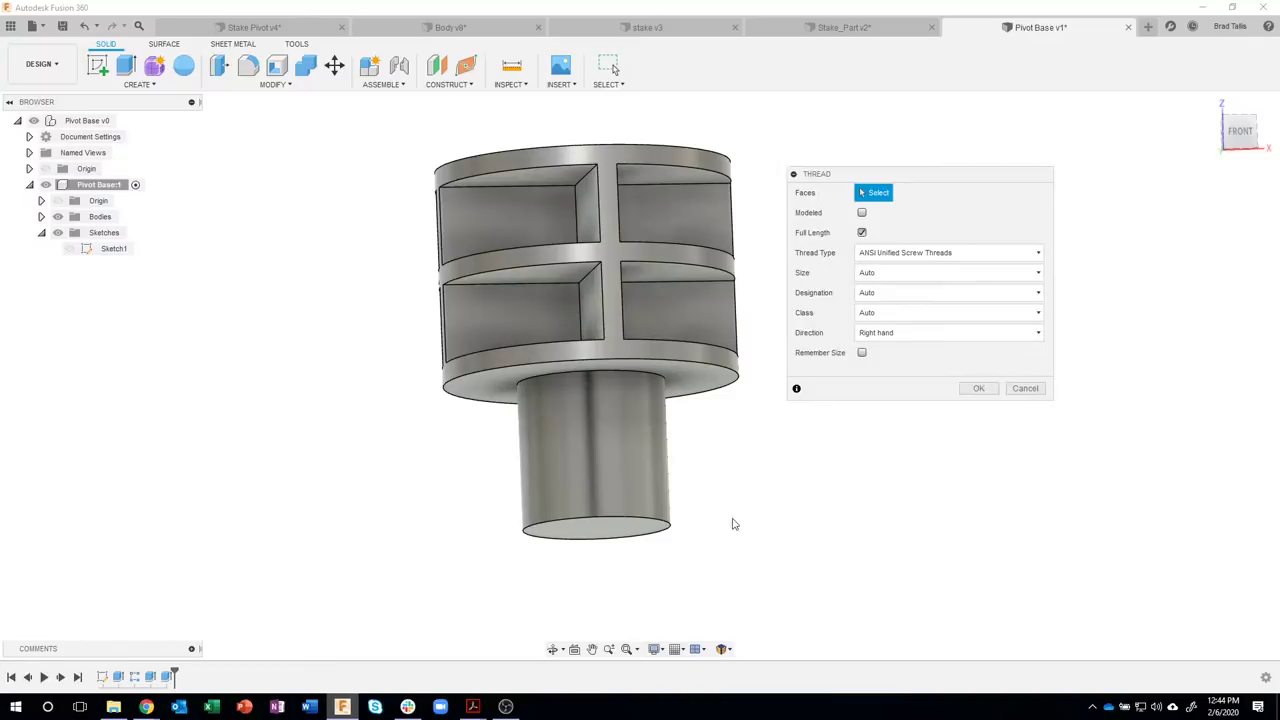
left_click(592, 448)
scroll(812, 588, "up", 2)
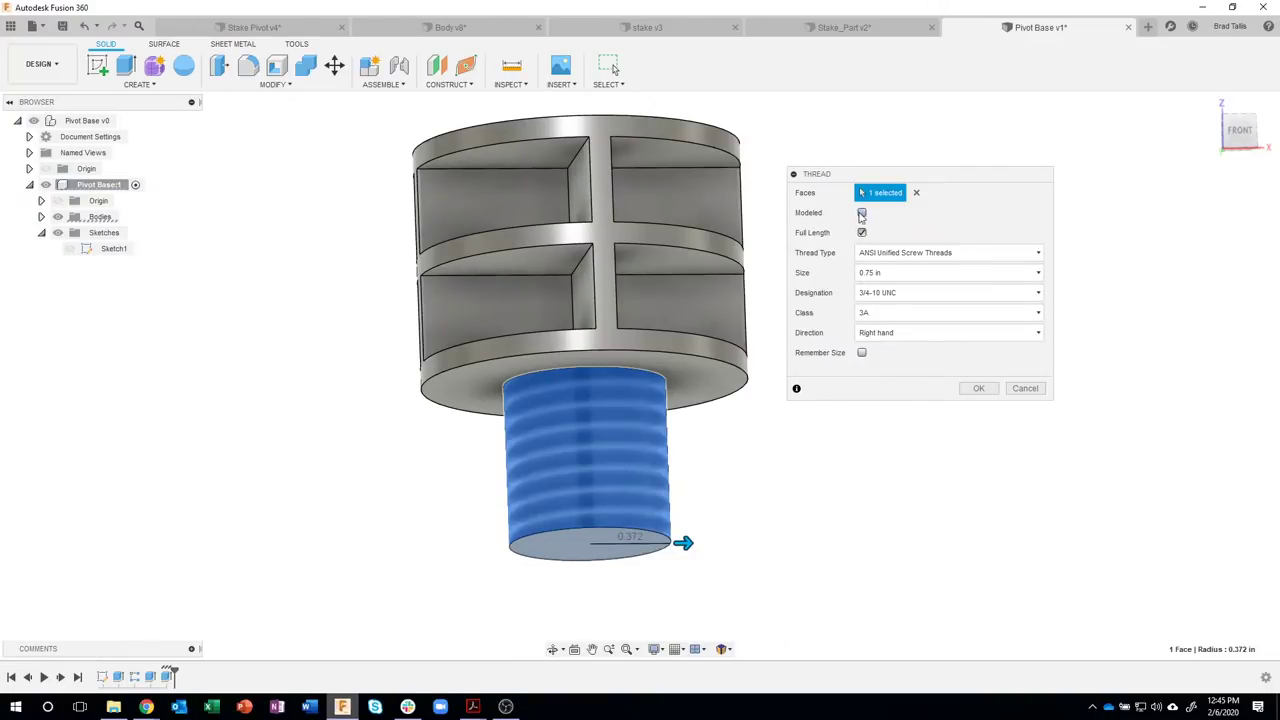
- Make the thread modeled, 0.65 in long, with 3/4-12 UN designation
left_click(861, 213)
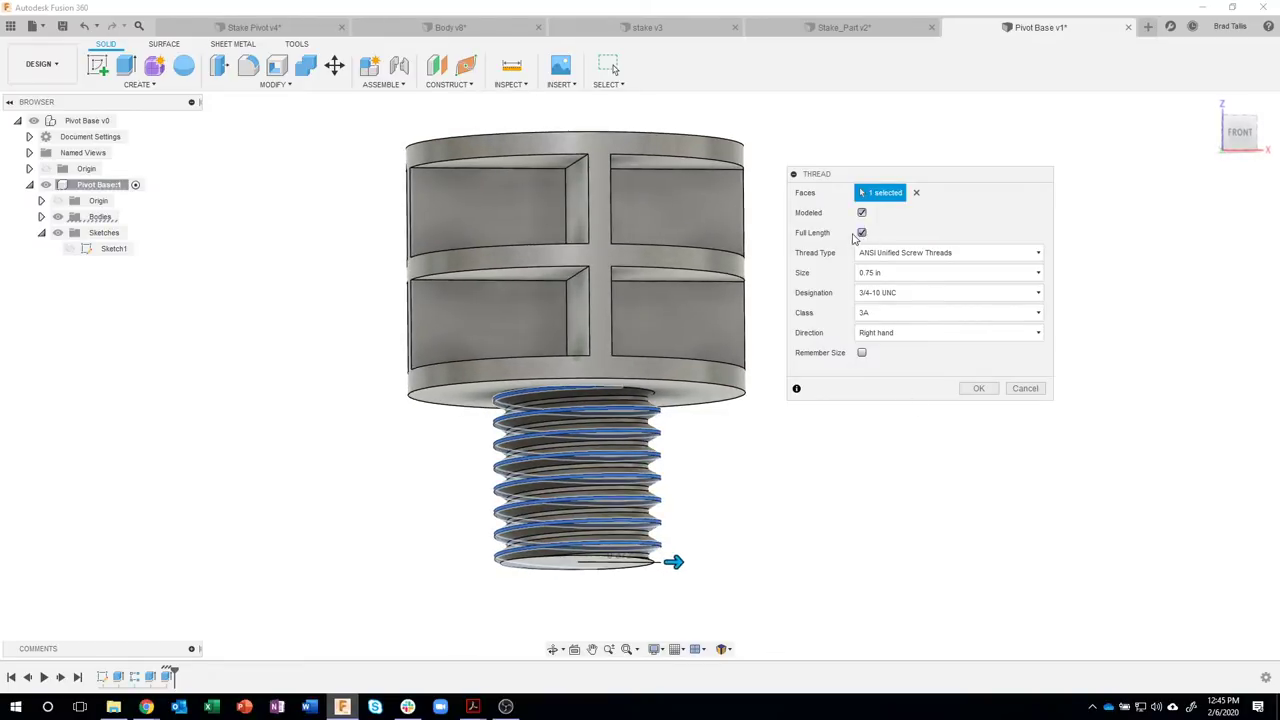
left_click(862, 233)
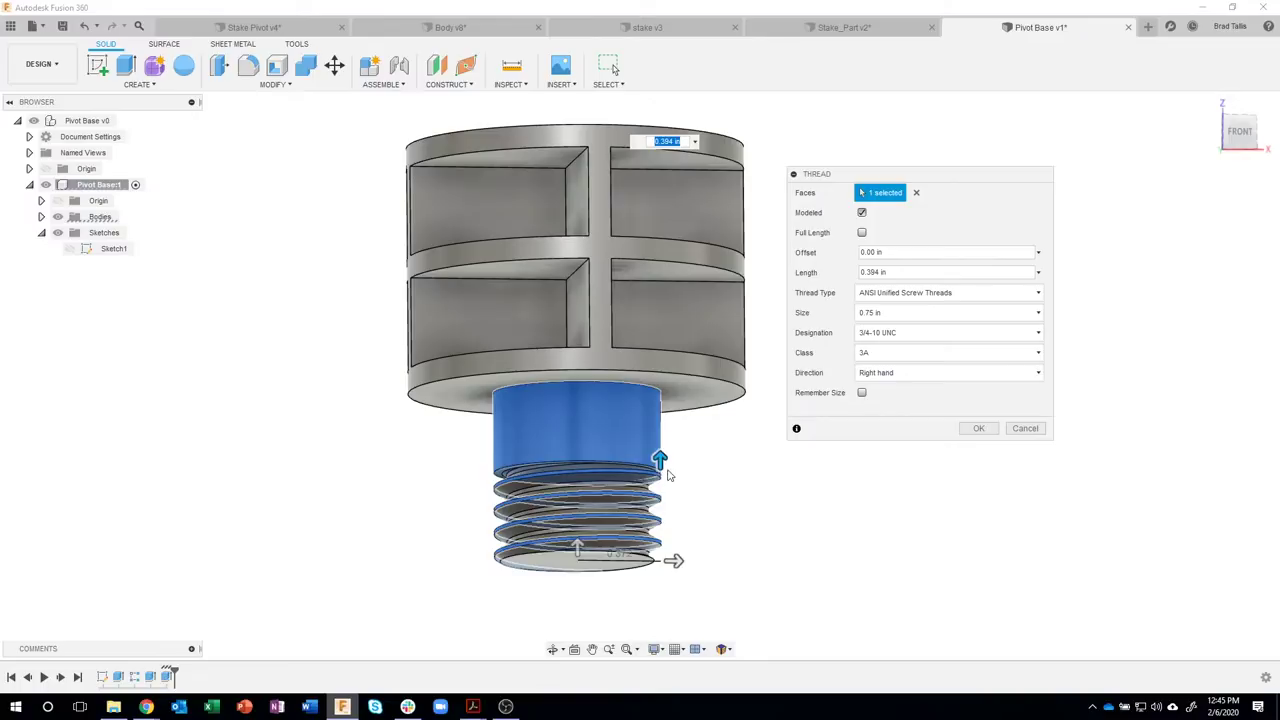
mouse_move(660, 459)
left_mouse_down()
mouse_move(663, 430)
mouse_move(670, 494)
mouse_move(680, 456)
left_mouse_up()
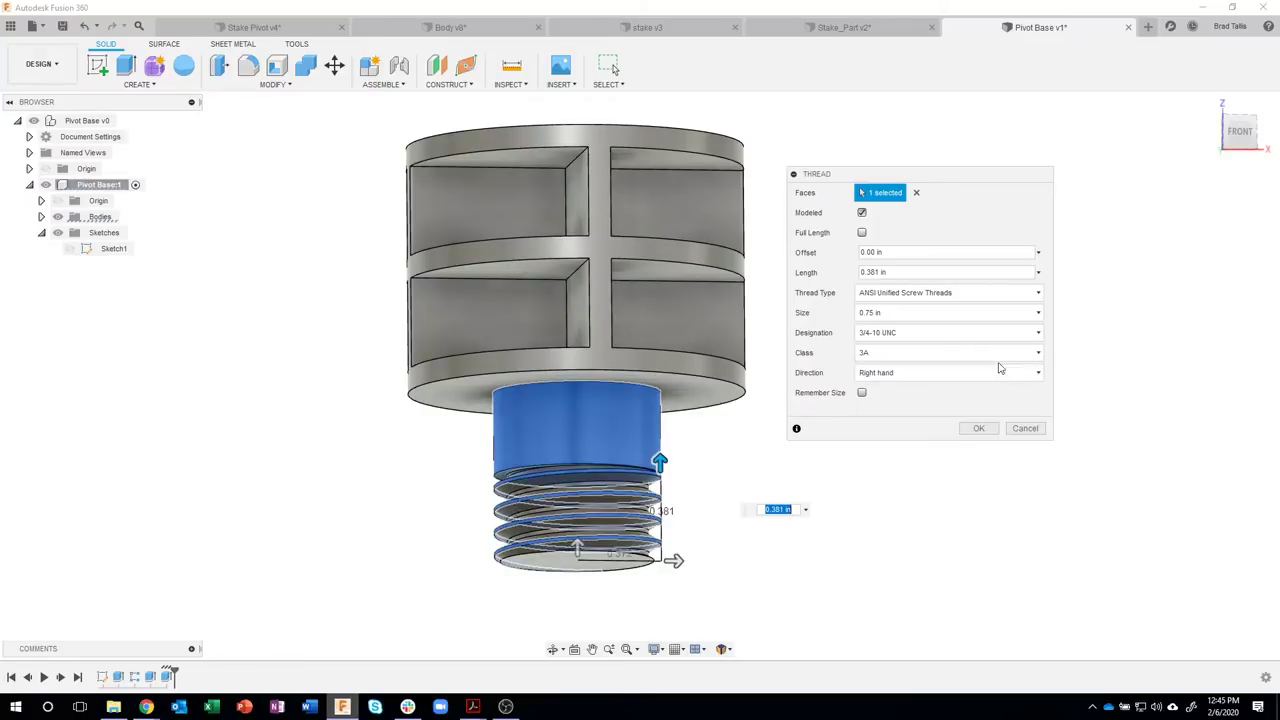
left_click(910, 272)
key("BackSpace")
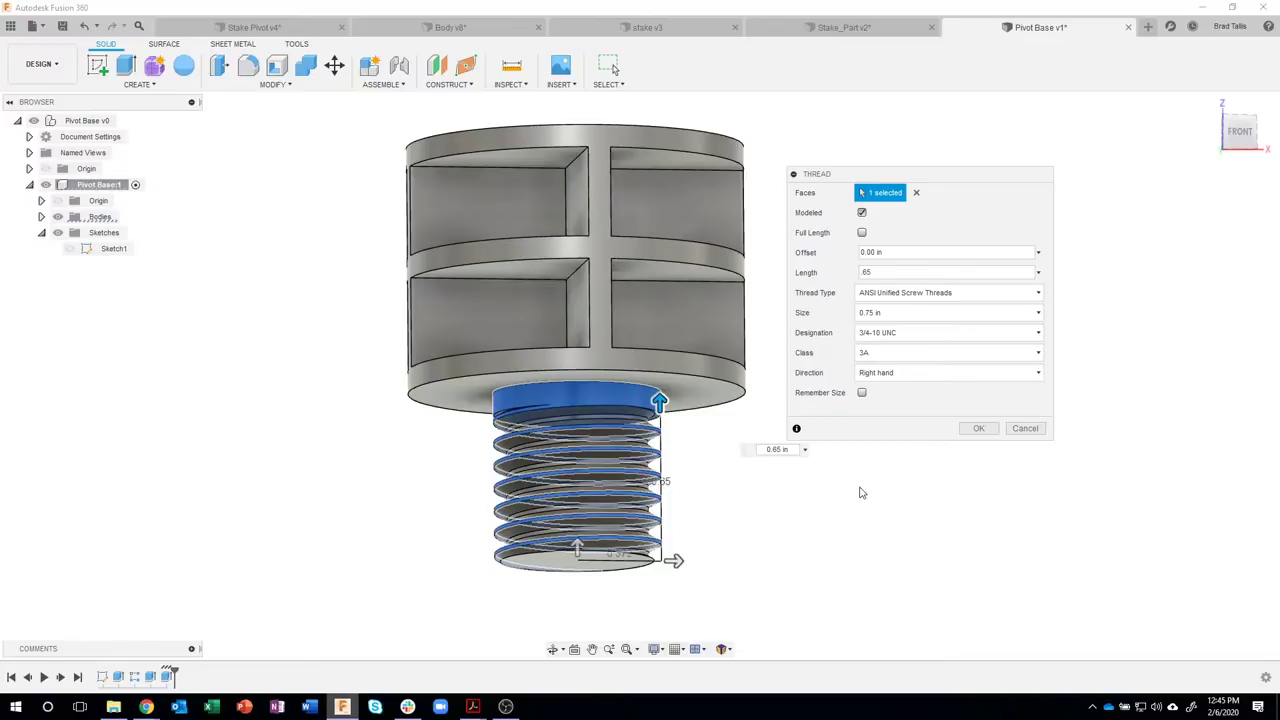
left_click(910, 334)
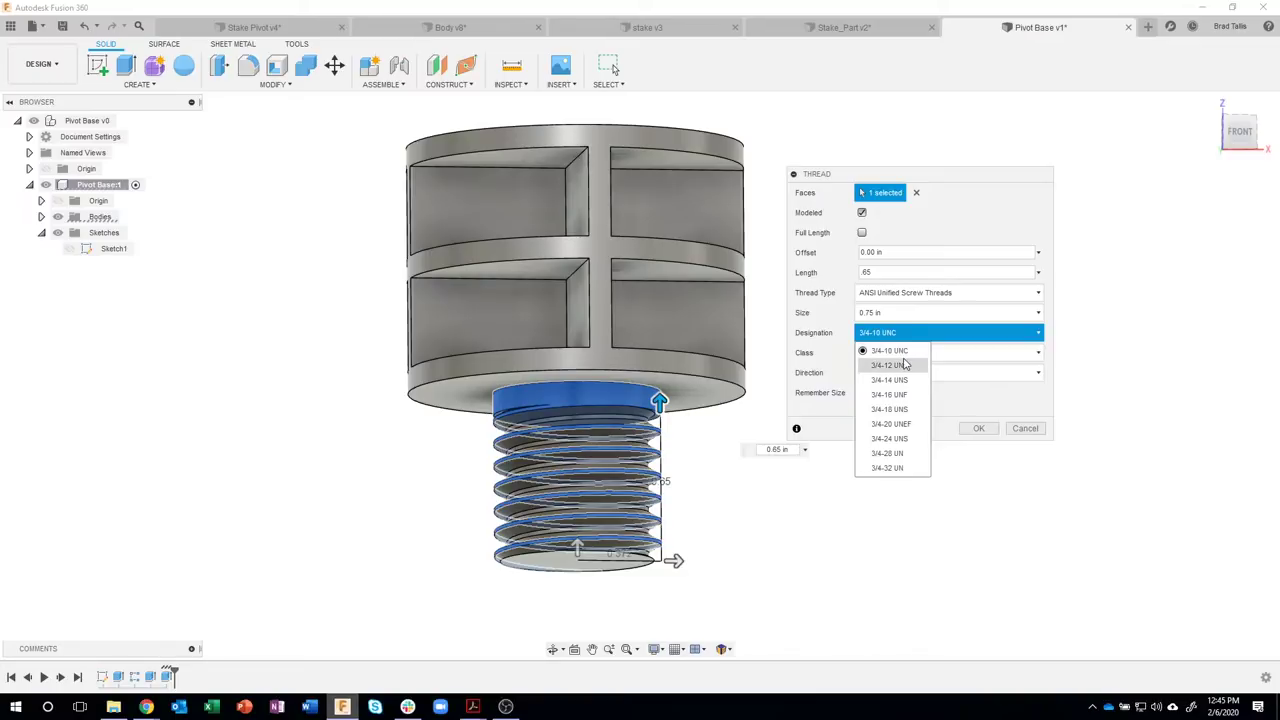
left_click(904, 366)
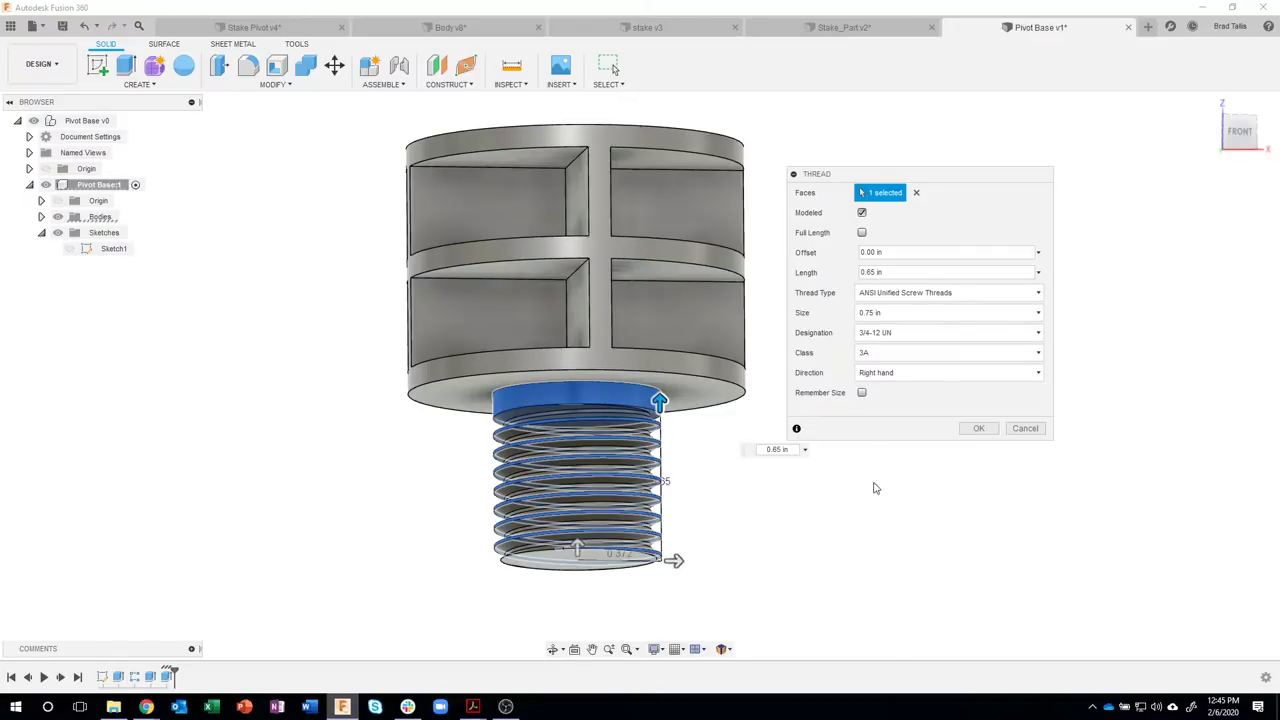
left_click(970, 432)
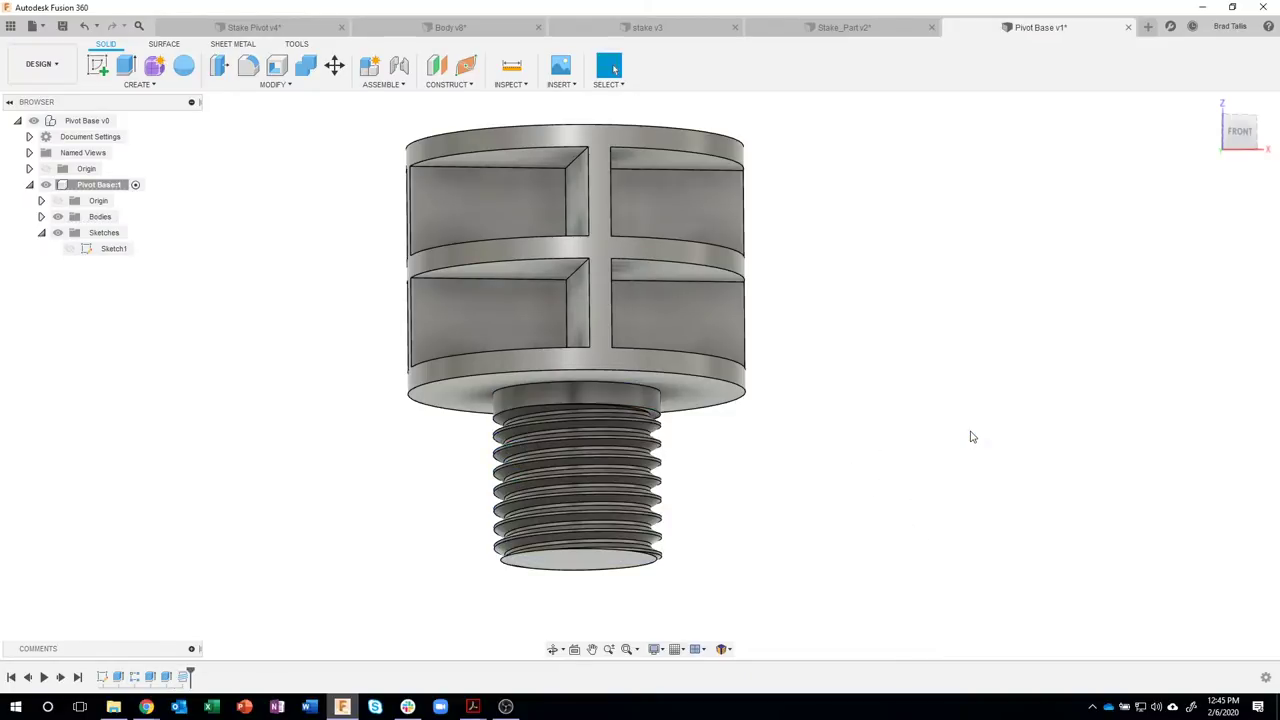
scroll(734, 580, "down", 5)
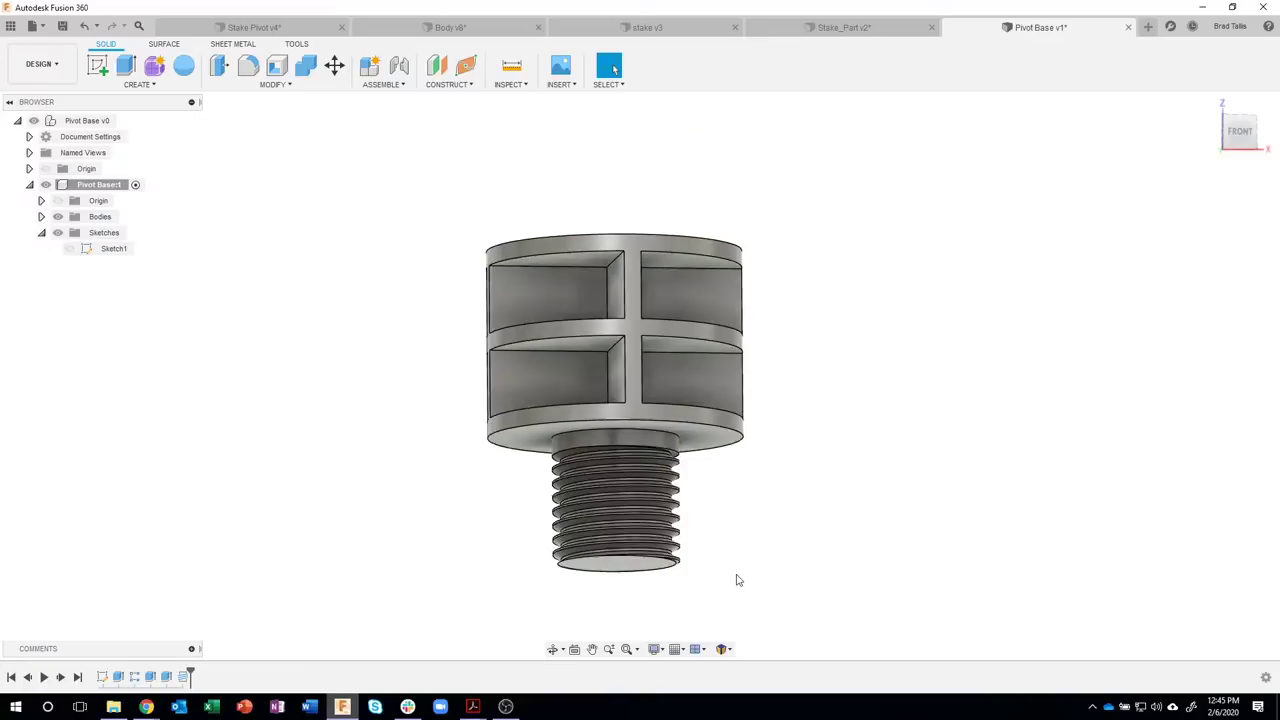
middle_click_drag(760, 567, 856, 400, "shift")
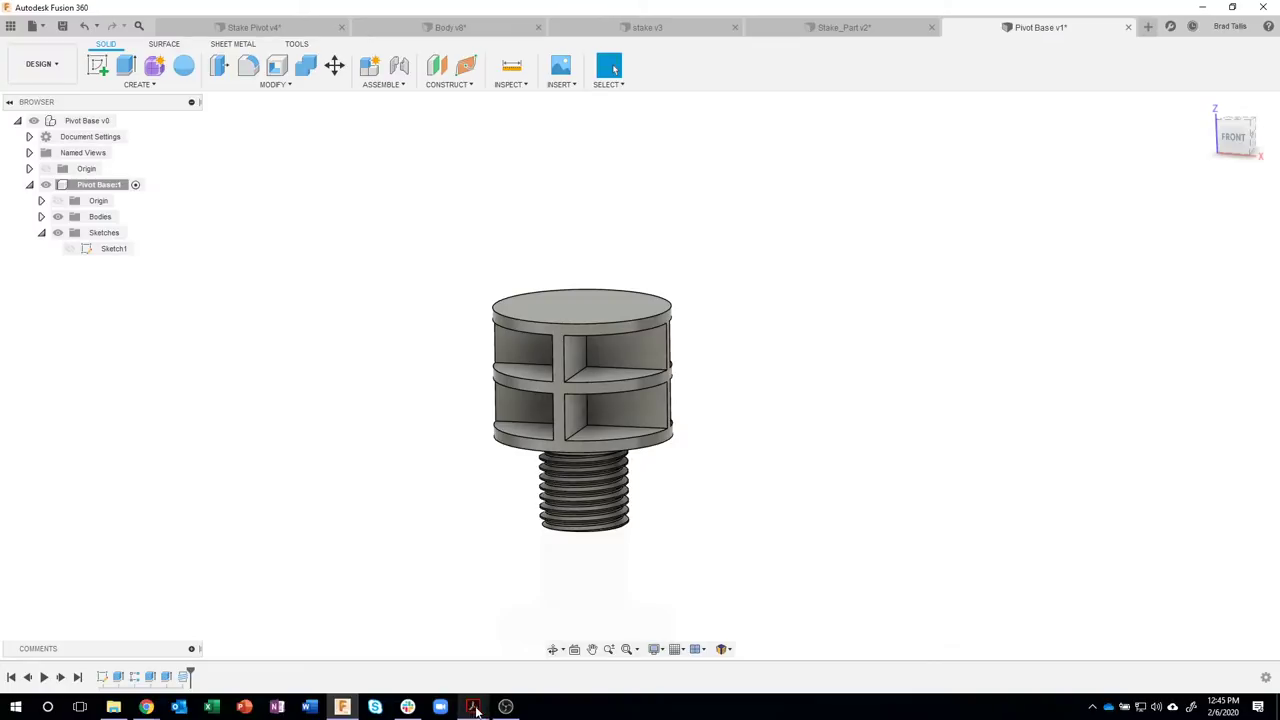
mouse_move(476, 710)
left_click(545, 645)
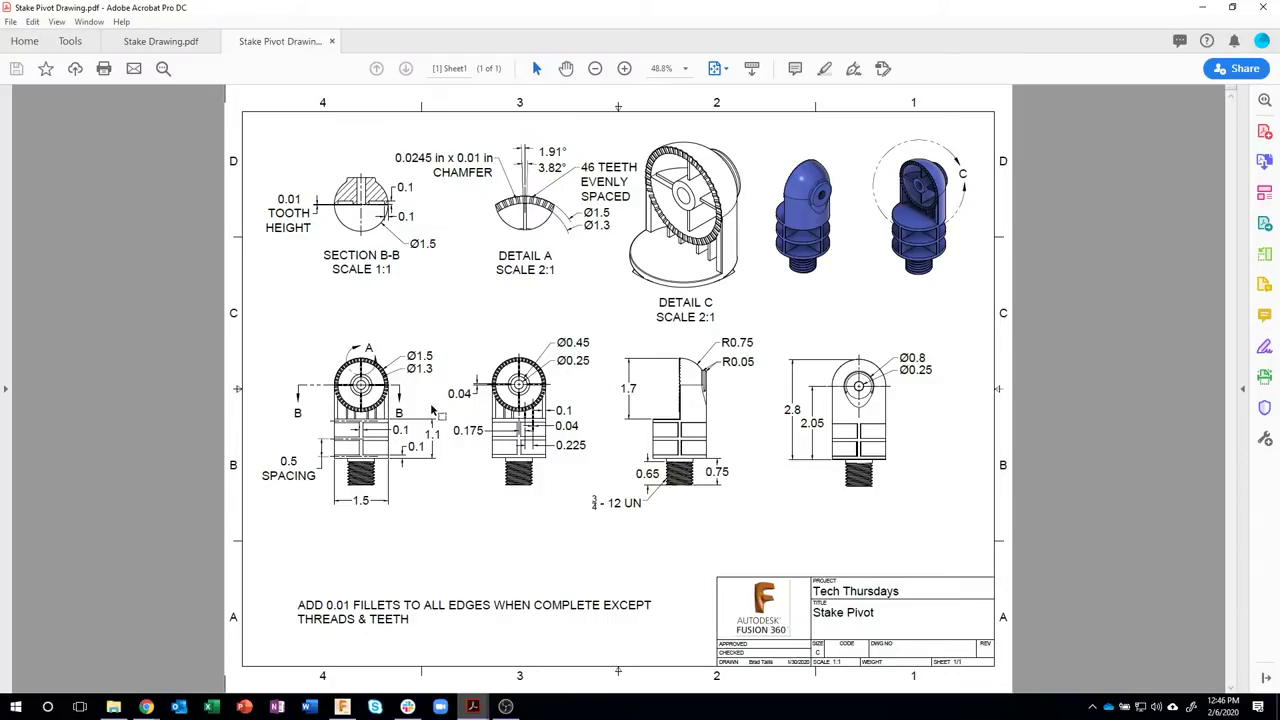
left_click(343, 707)
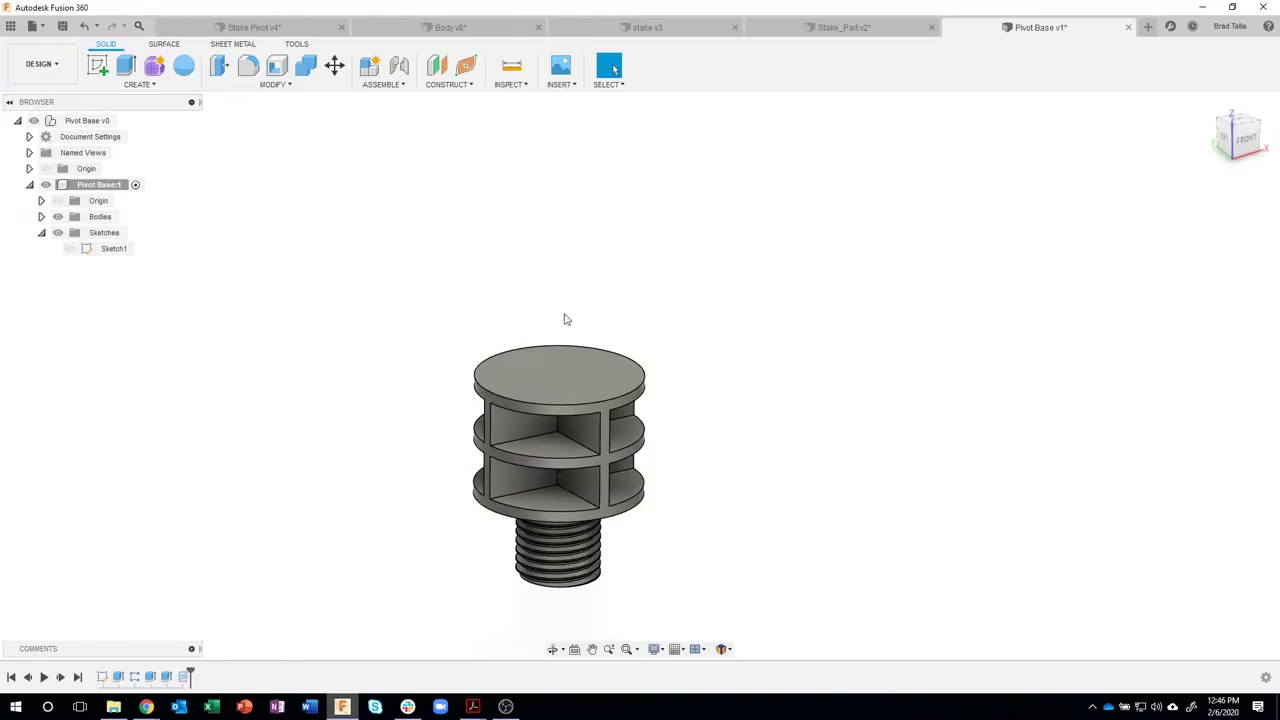
- Extrude the stake's top face 1.7 in upward as a new separate cylinder body
right_click(556, 380)
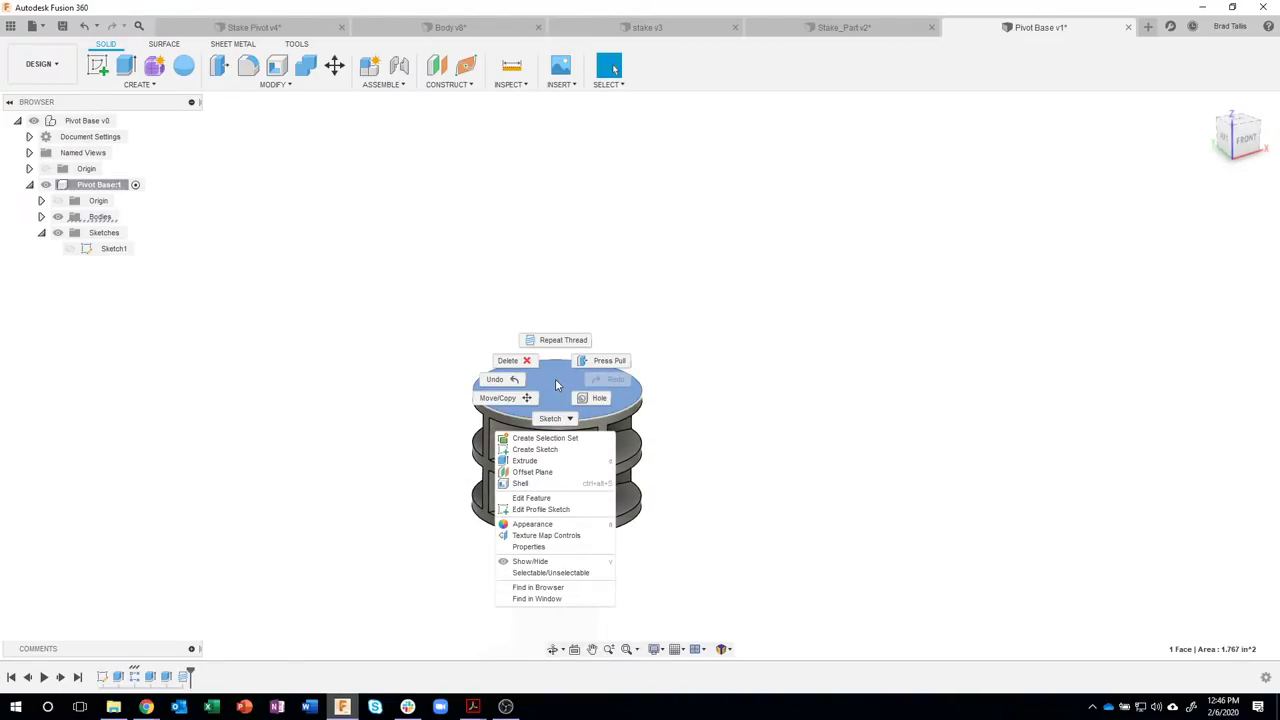
left_click(525, 460)
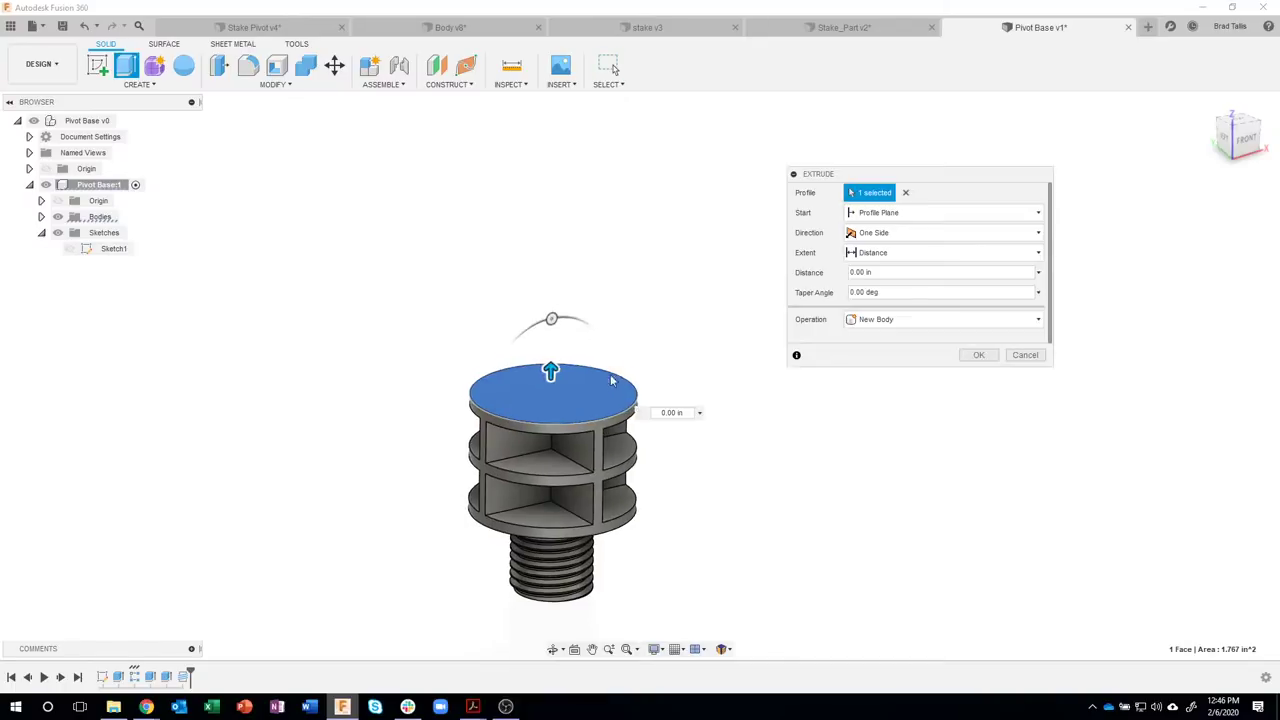
left_click_drag(530, 400, 546, 208)
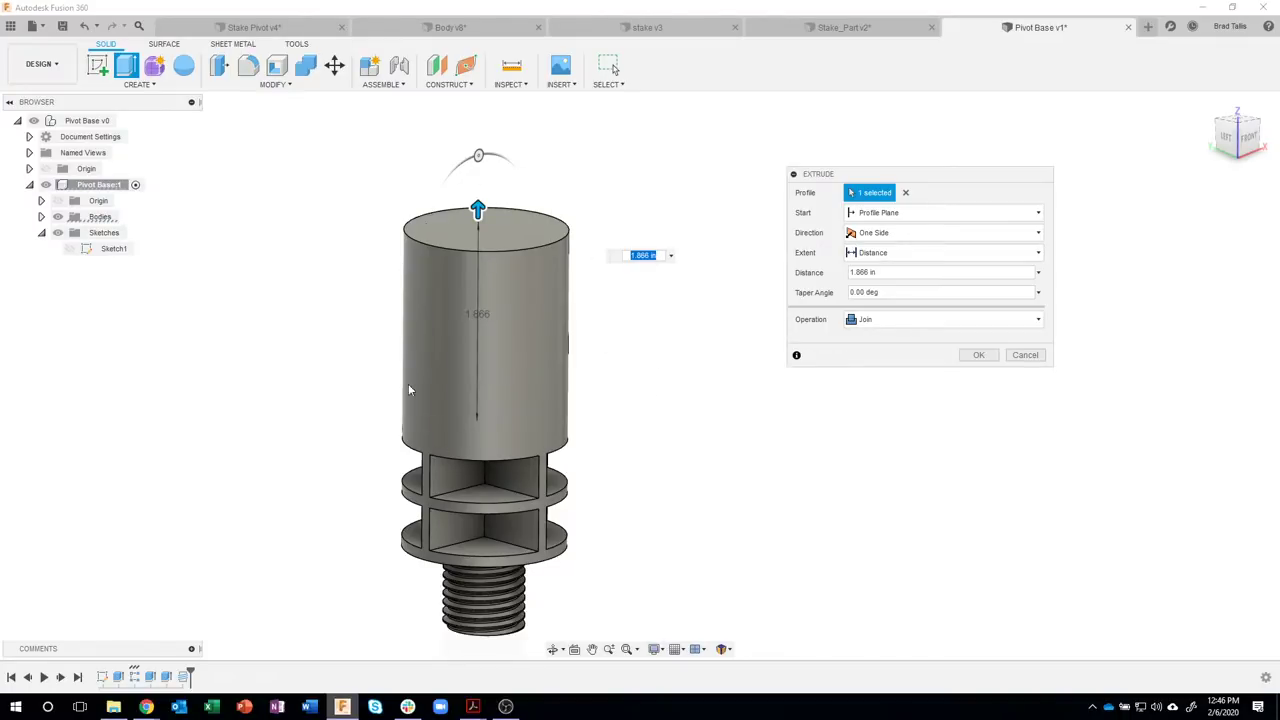
left_click(865, 319)
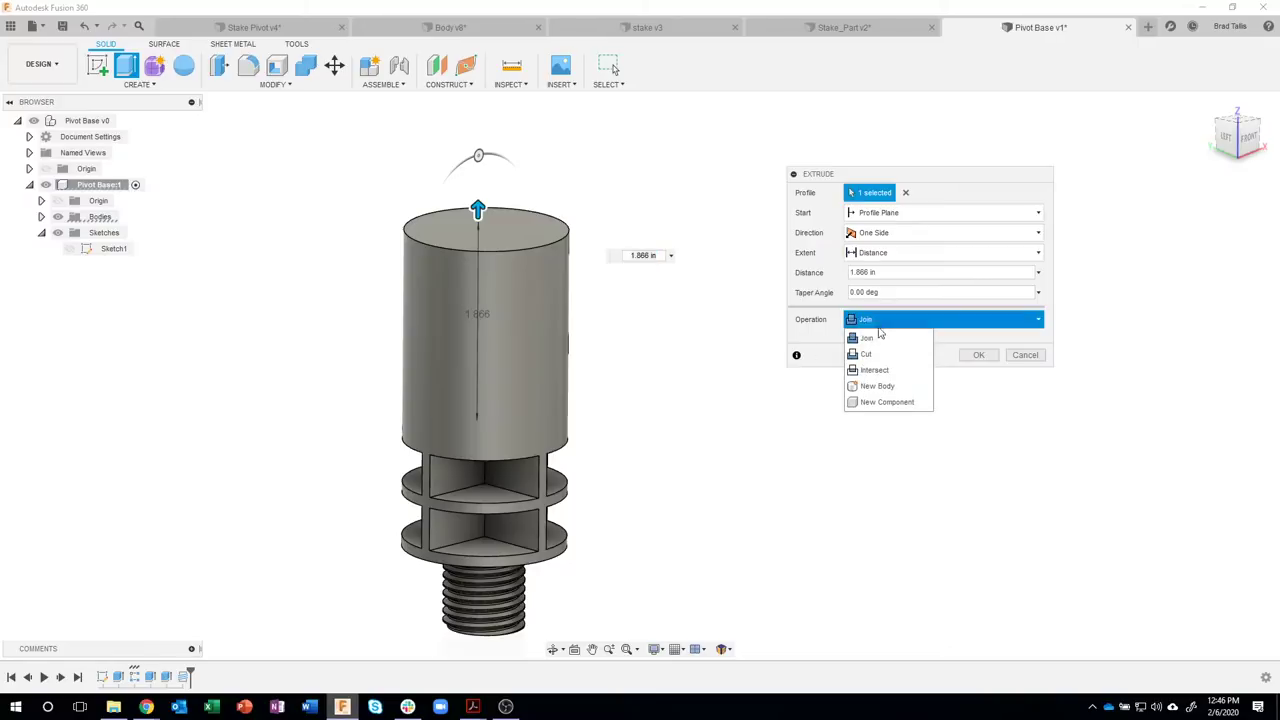
left_click(878, 386)
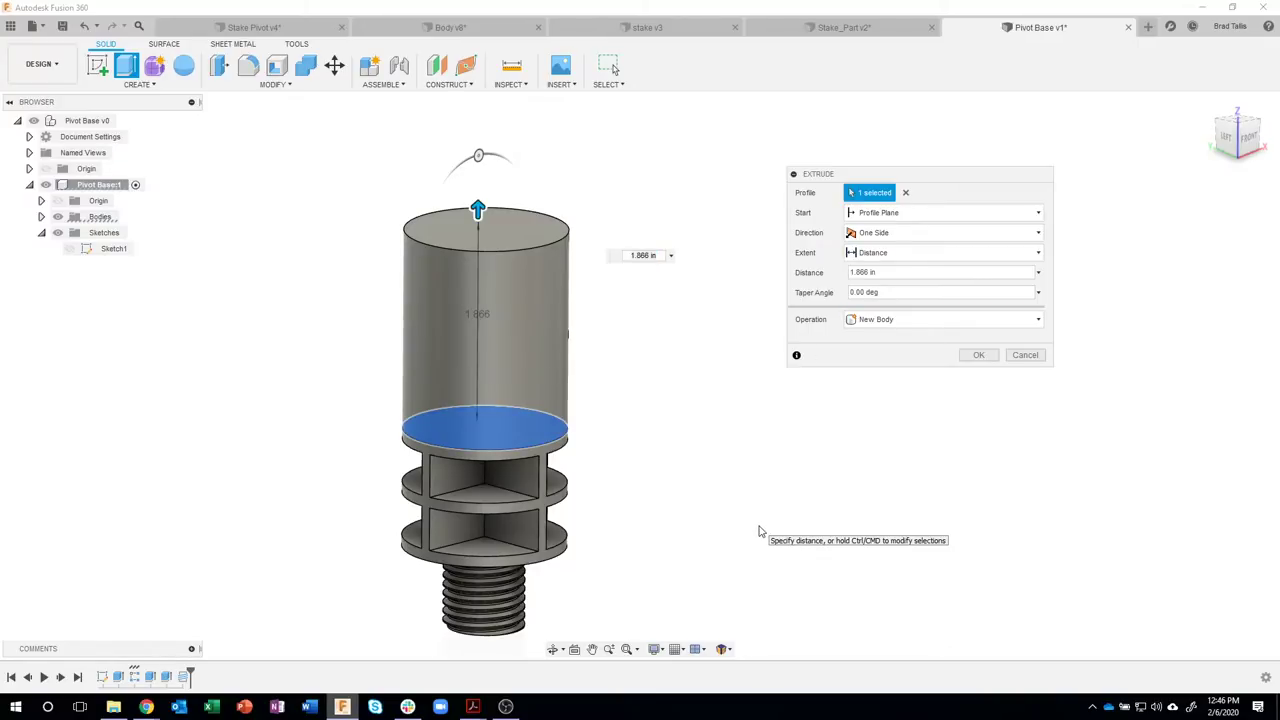
left_click(888, 279)
type("1")
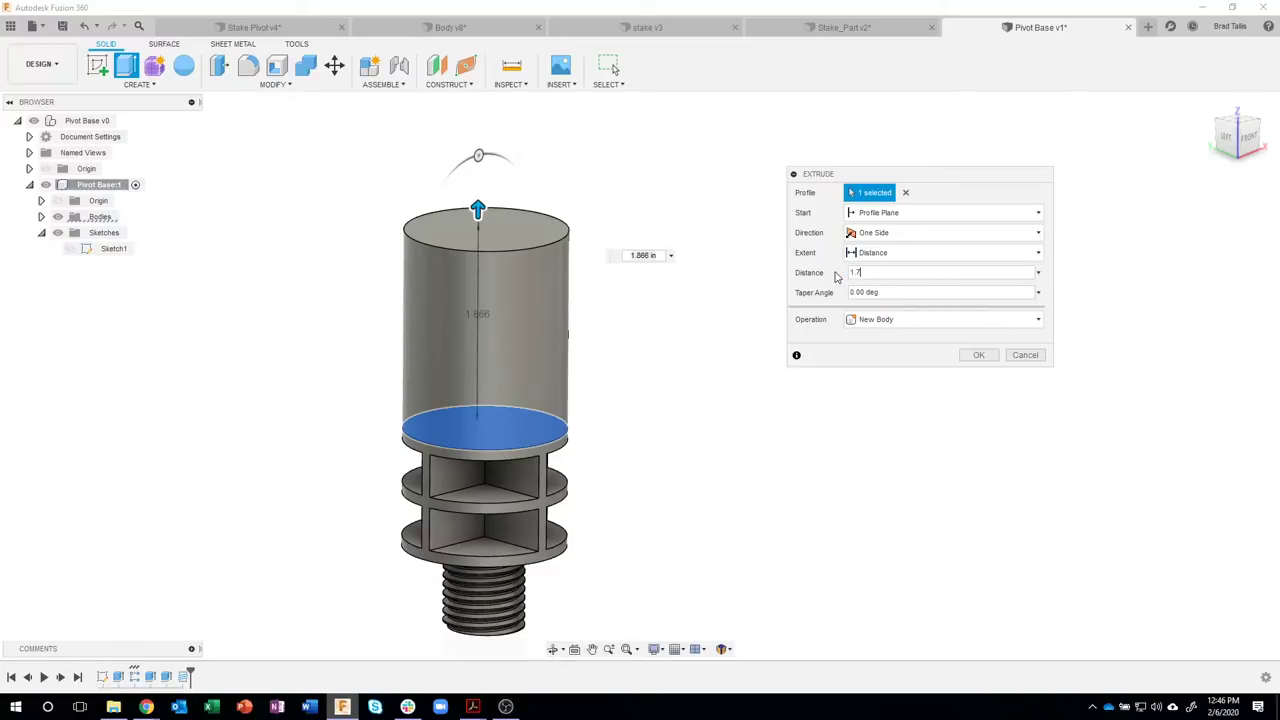
type(".7")
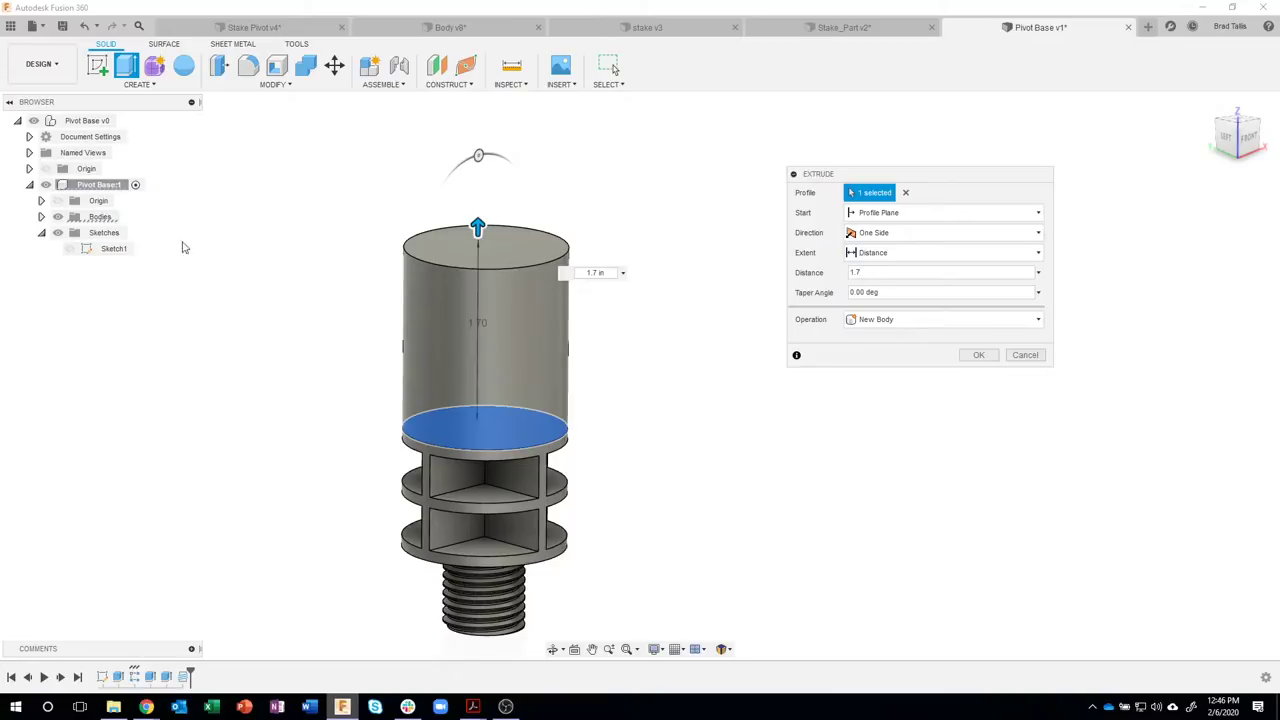
left_click(41, 216)
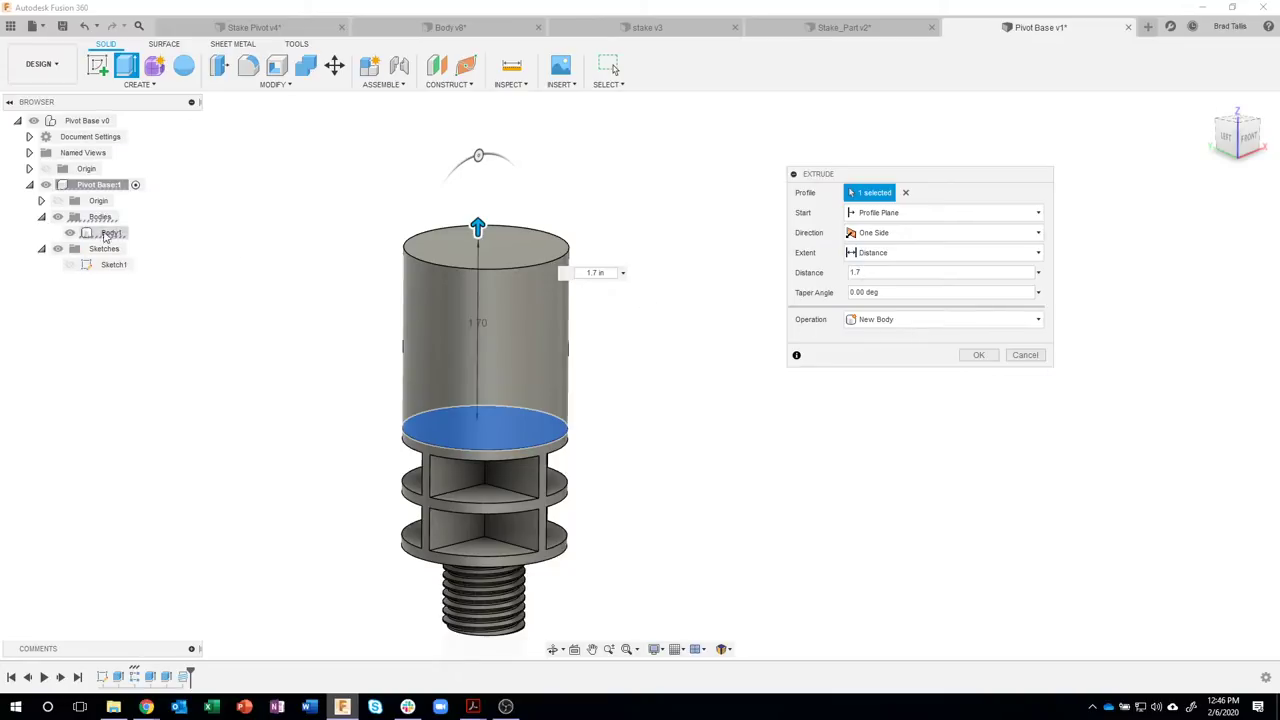
left_click(978, 356)
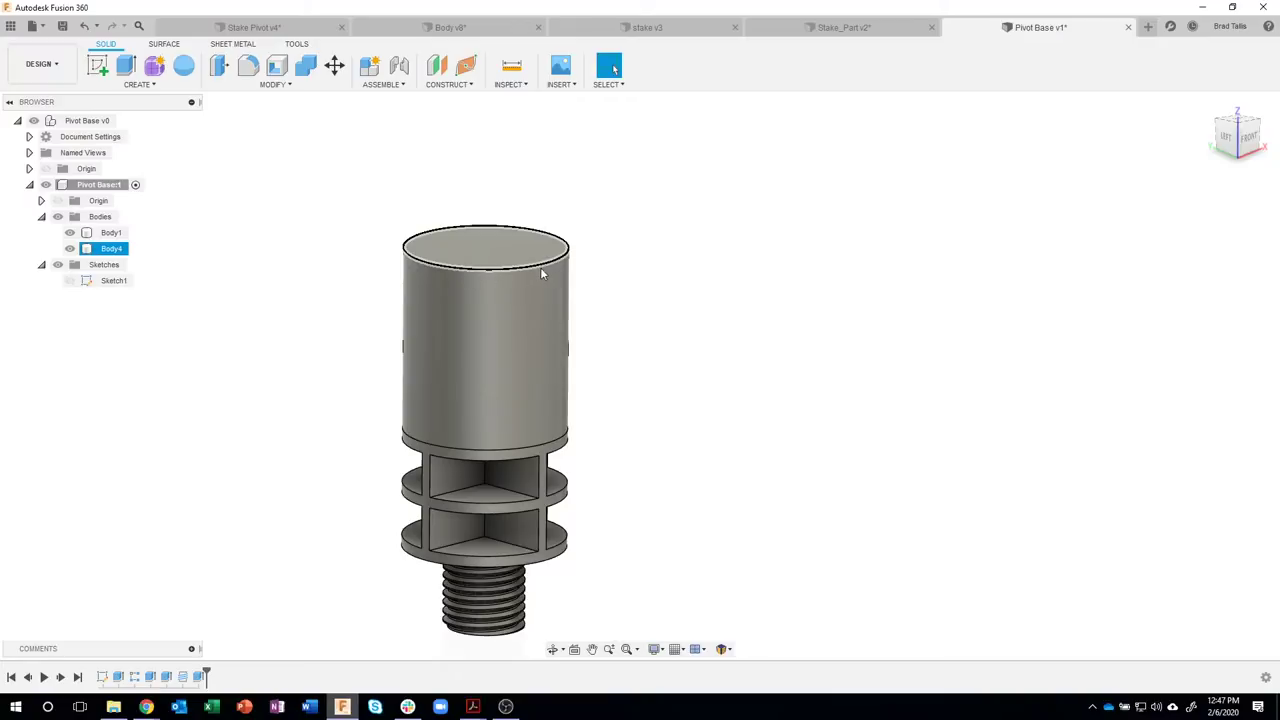
- Bring the Stake Pivot Drawing PDF forward in Acrobat for reference
mouse_move(473, 706)
left_click(522, 678)
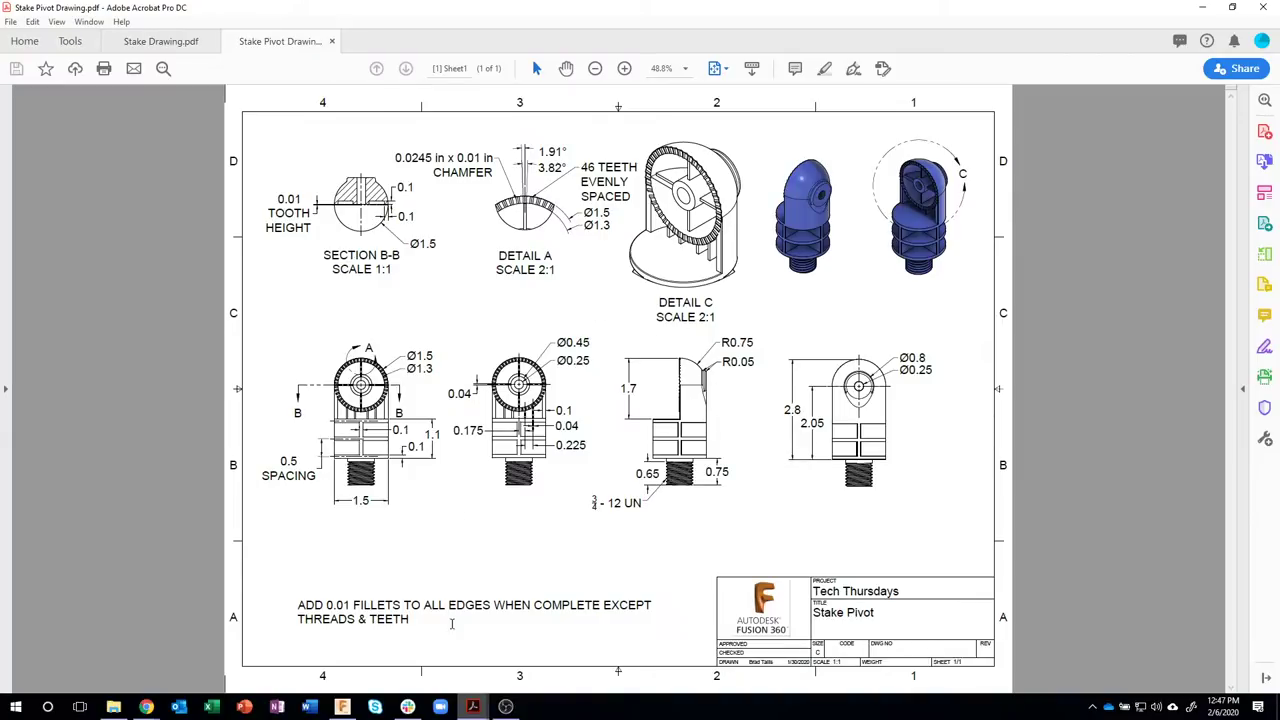
- Fillet the cylinder's top edge with a 0.75 in radius measured from the model
left_click(342, 708)
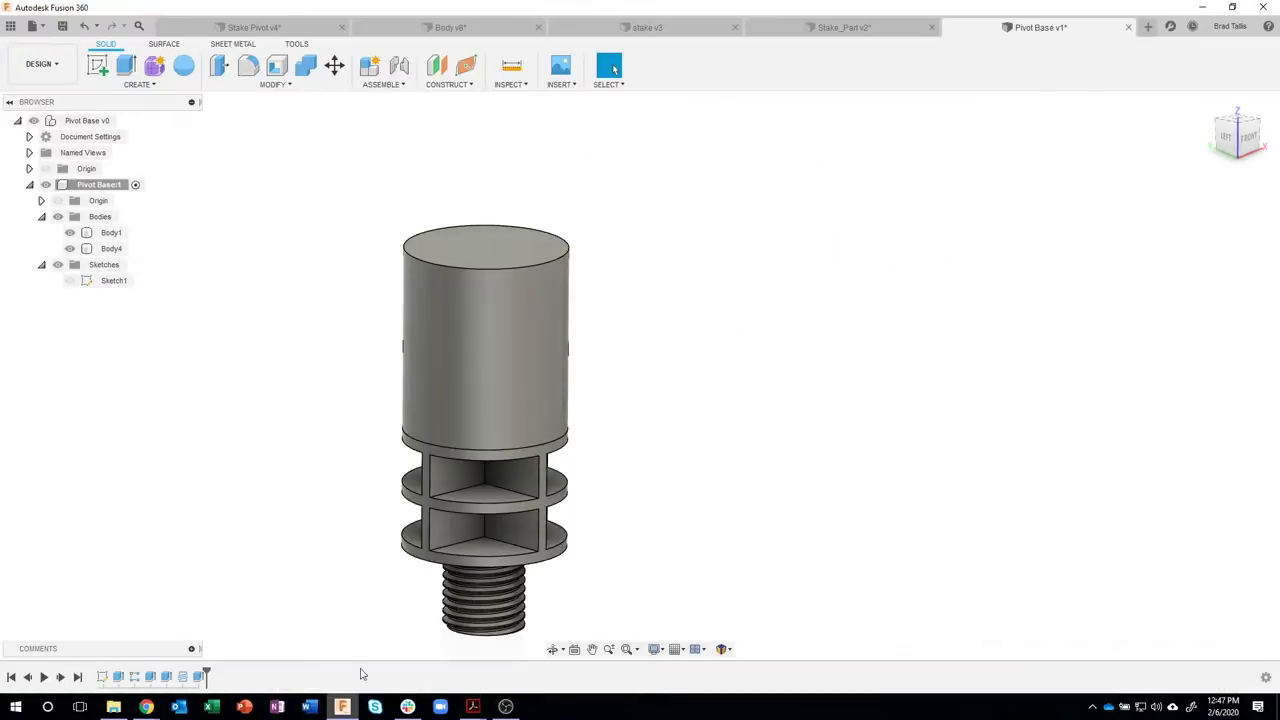
left_click(541, 267)
left_click(539, 266)
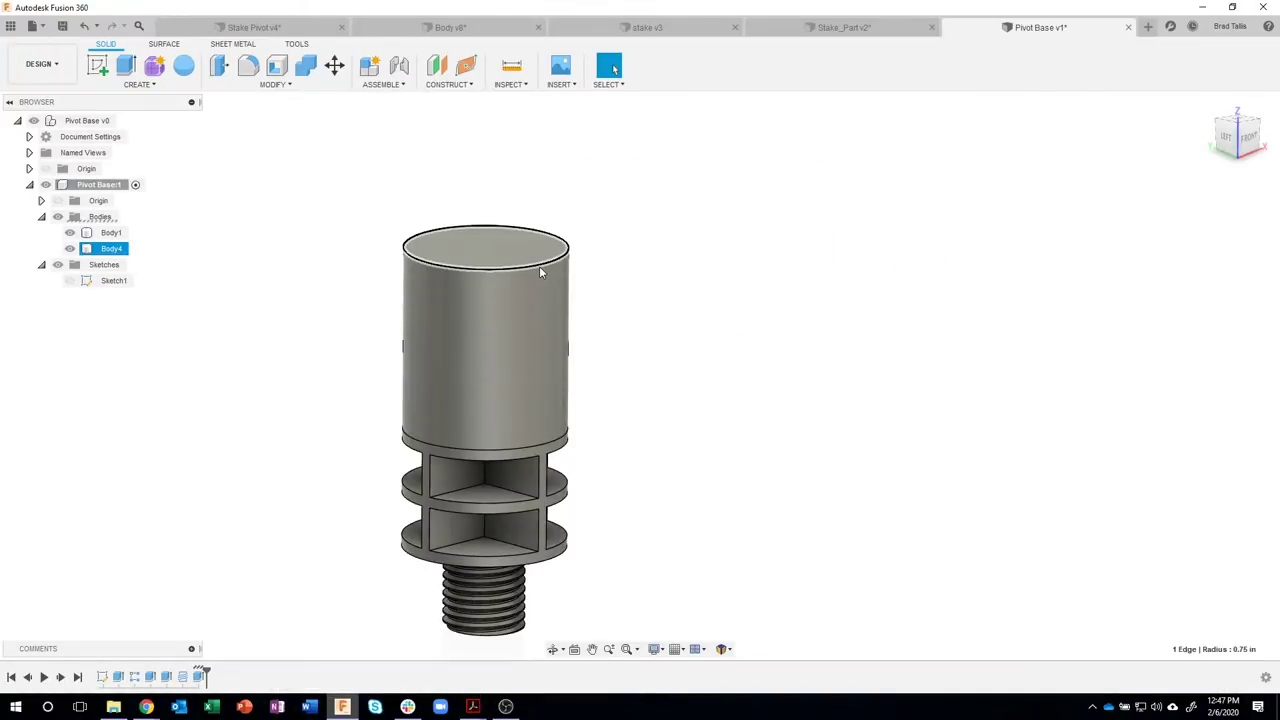
right_click(539, 266)
left_click(527, 340)
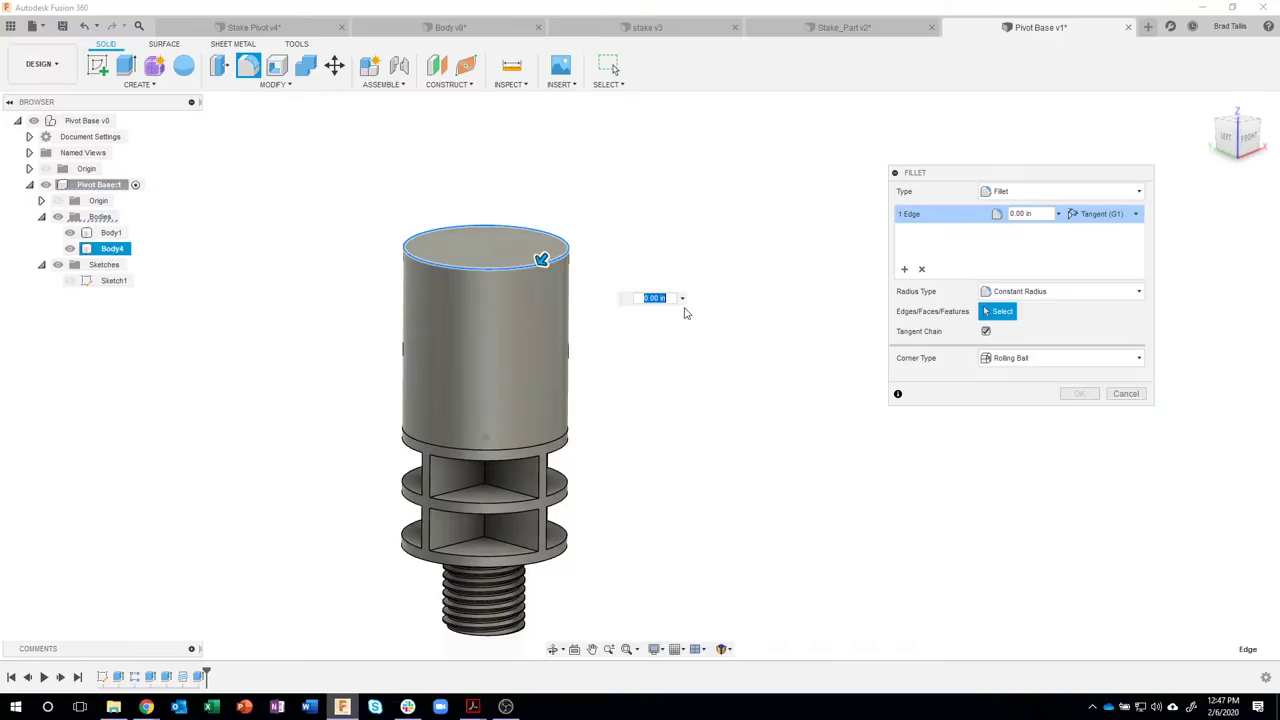
mouse_move(685, 313)
middle_mouse_down("shift")
mouse_move(757, 323)
mouse_move(677, 326)
middle_mouse_up("shift")
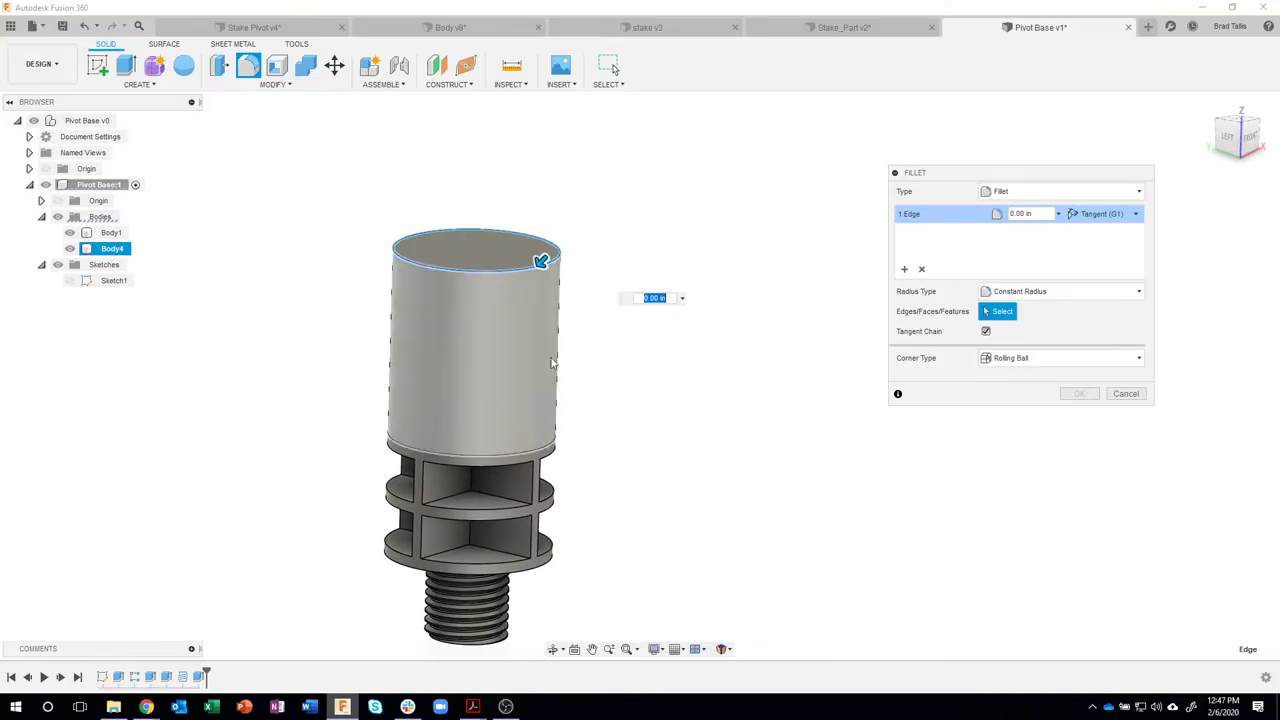
left_click(683, 300)
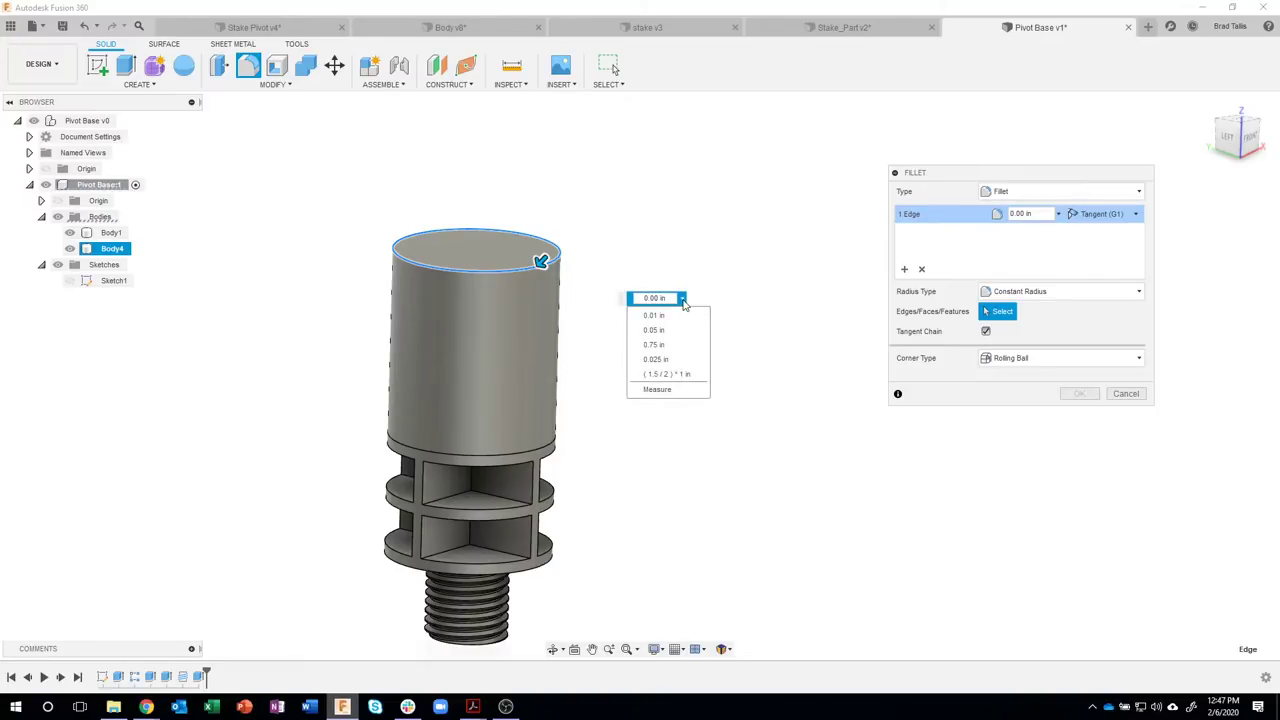
left_click(668, 391)
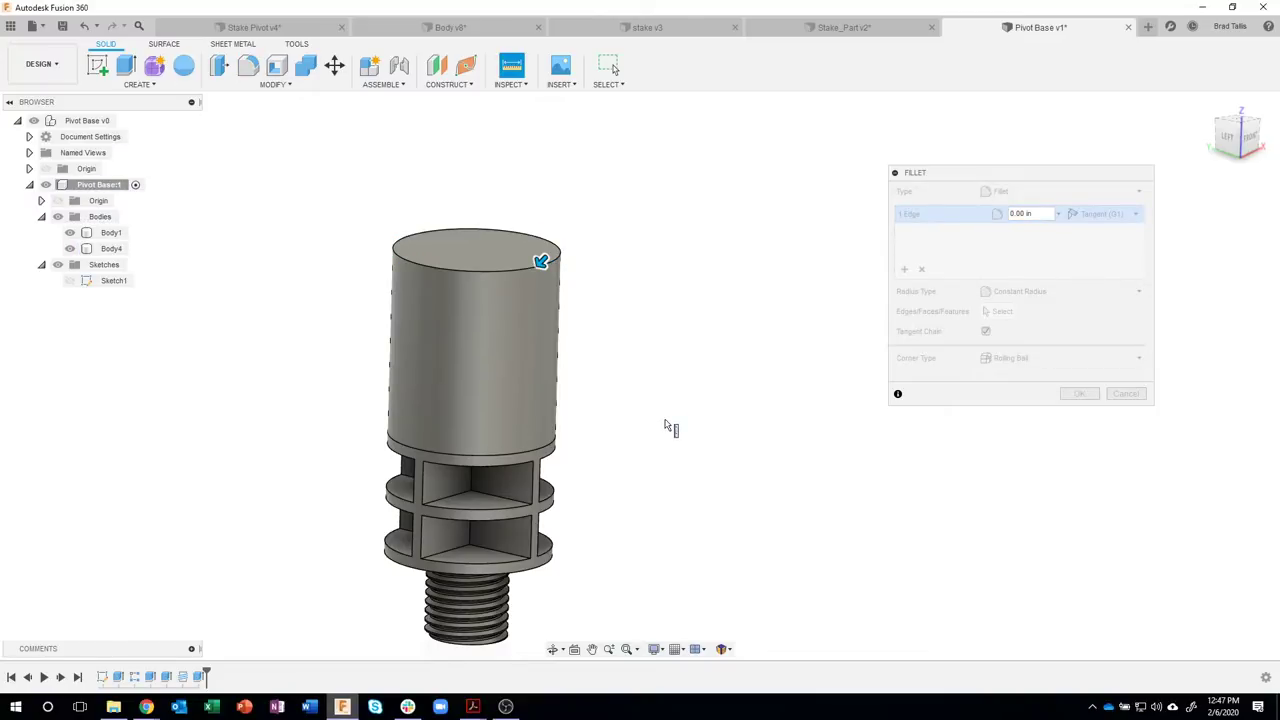
left_click(508, 272)
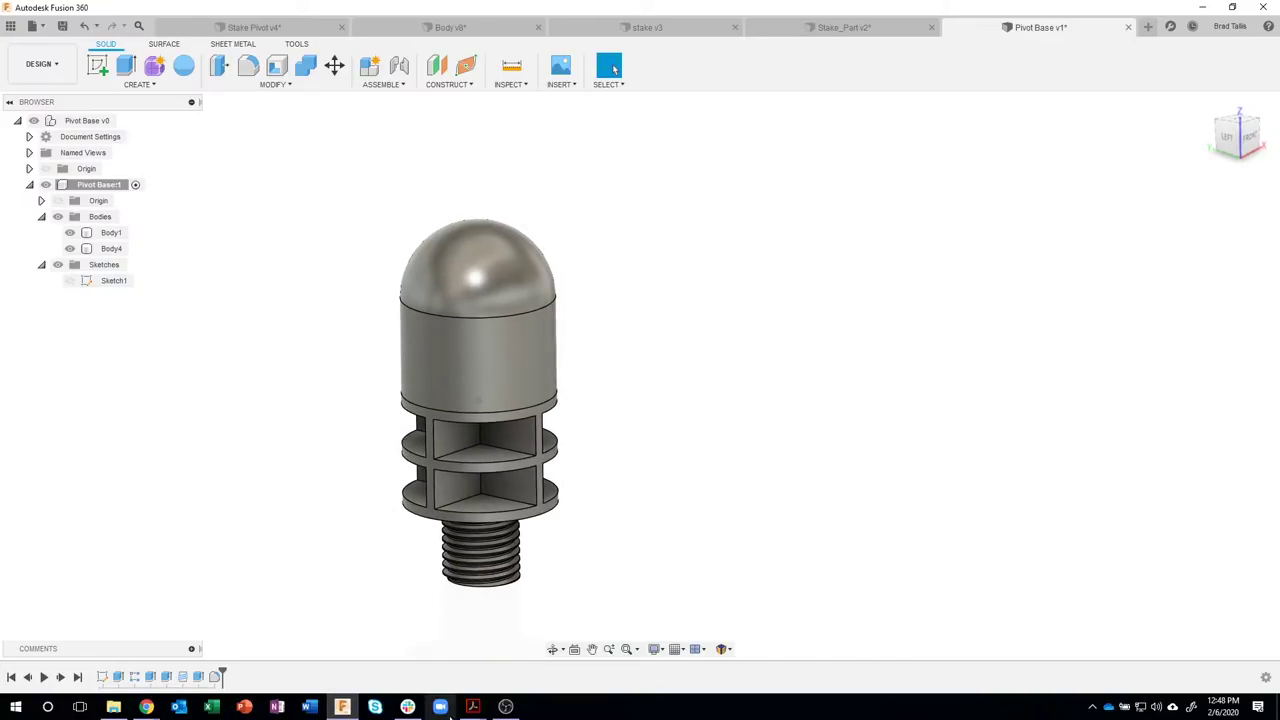
- Check the Stake Pivot Drawing in Acrobat, then return to the Fusion 360 model
mouse_move(462, 710)
left_click(530, 640)
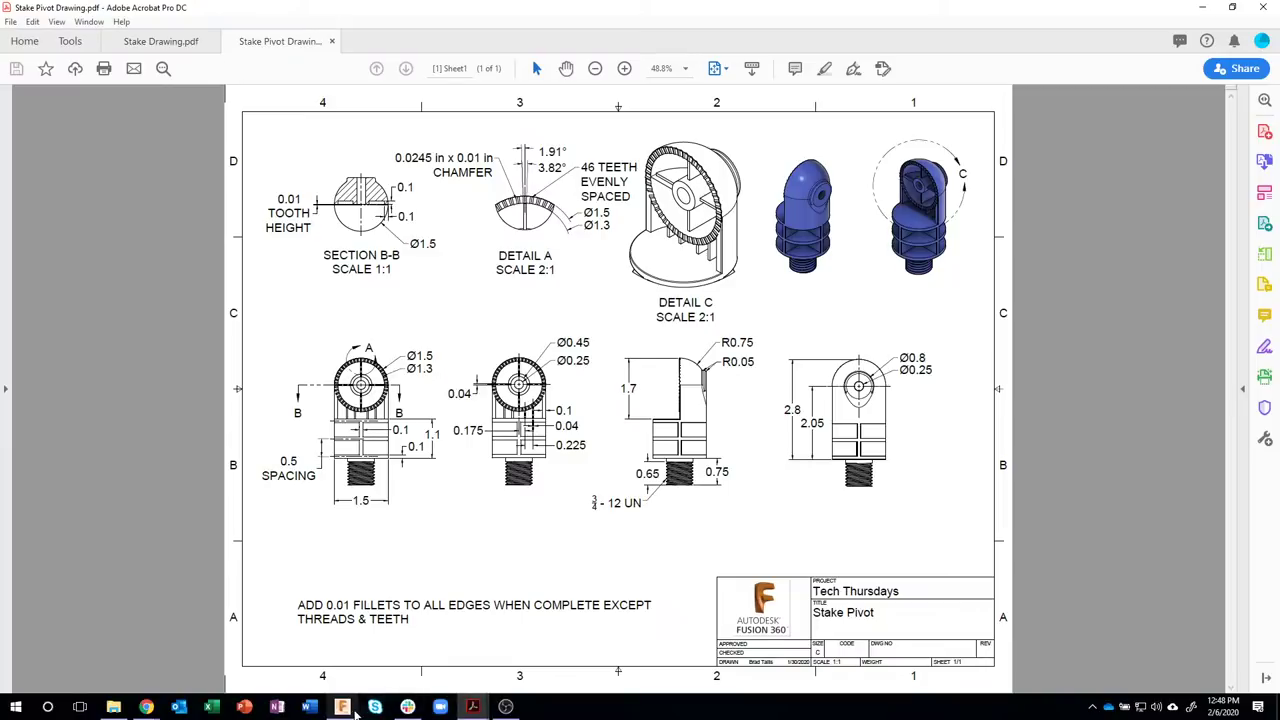
left_click(342, 706)
- Split the domed head Body4 with the YZ plane, producing Body5
middle_click_drag(666, 237, 918, 235, "shift")
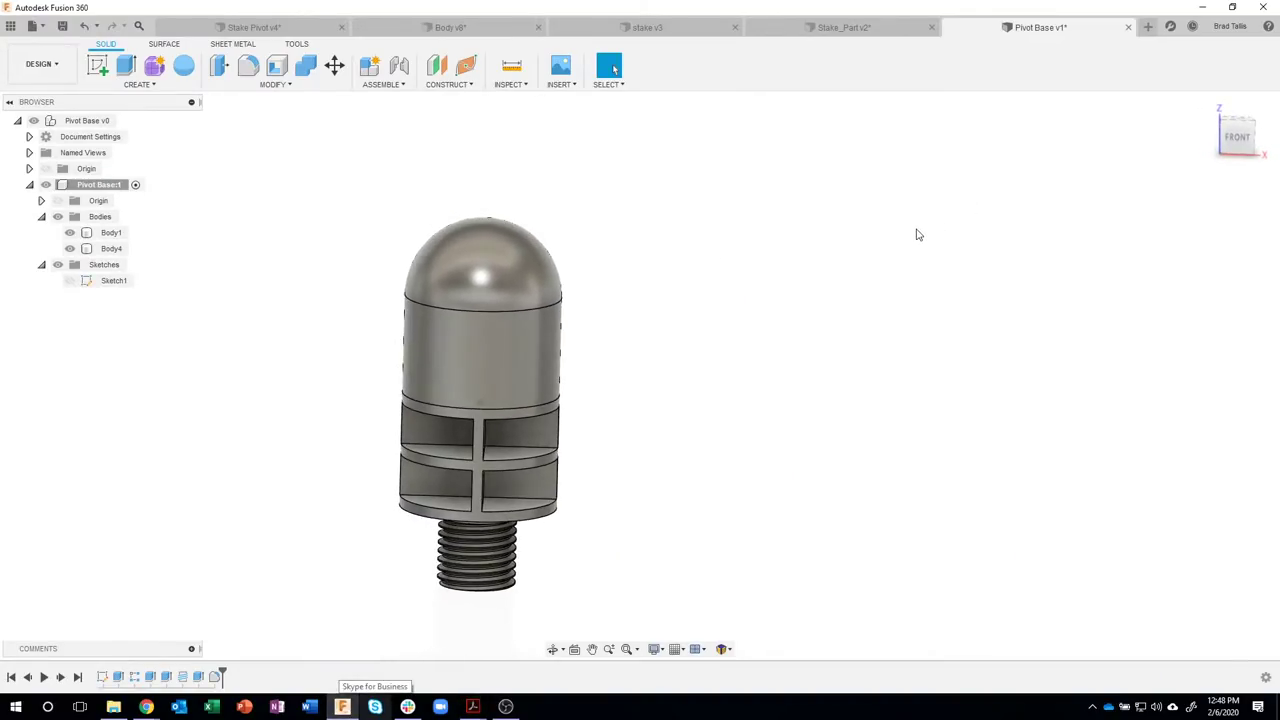
left_click(285, 86)
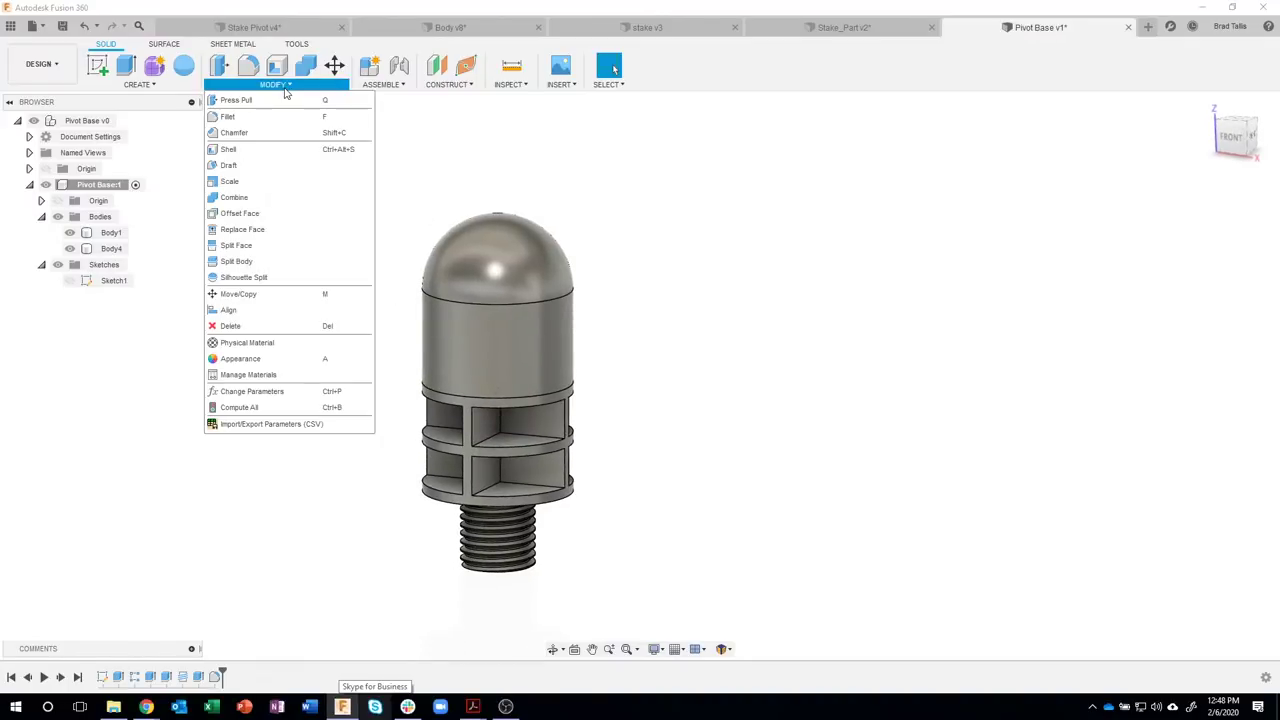
left_click(250, 261)
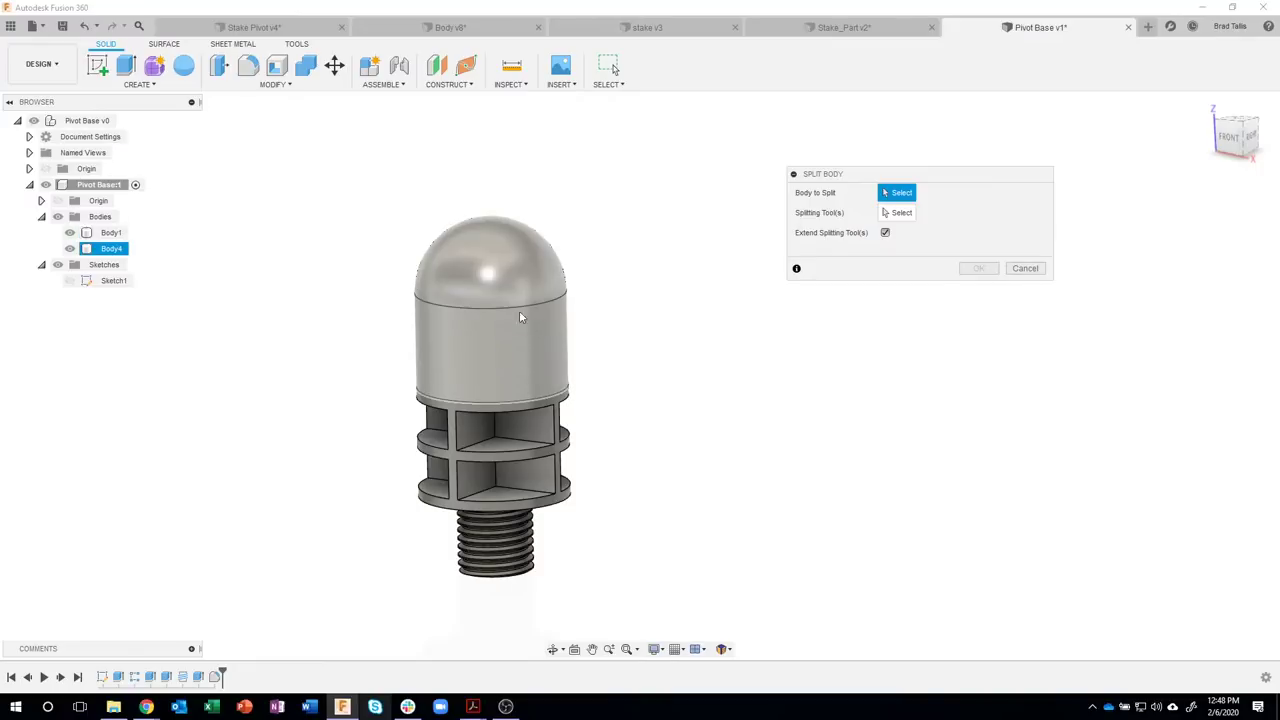
left_click(502, 273)
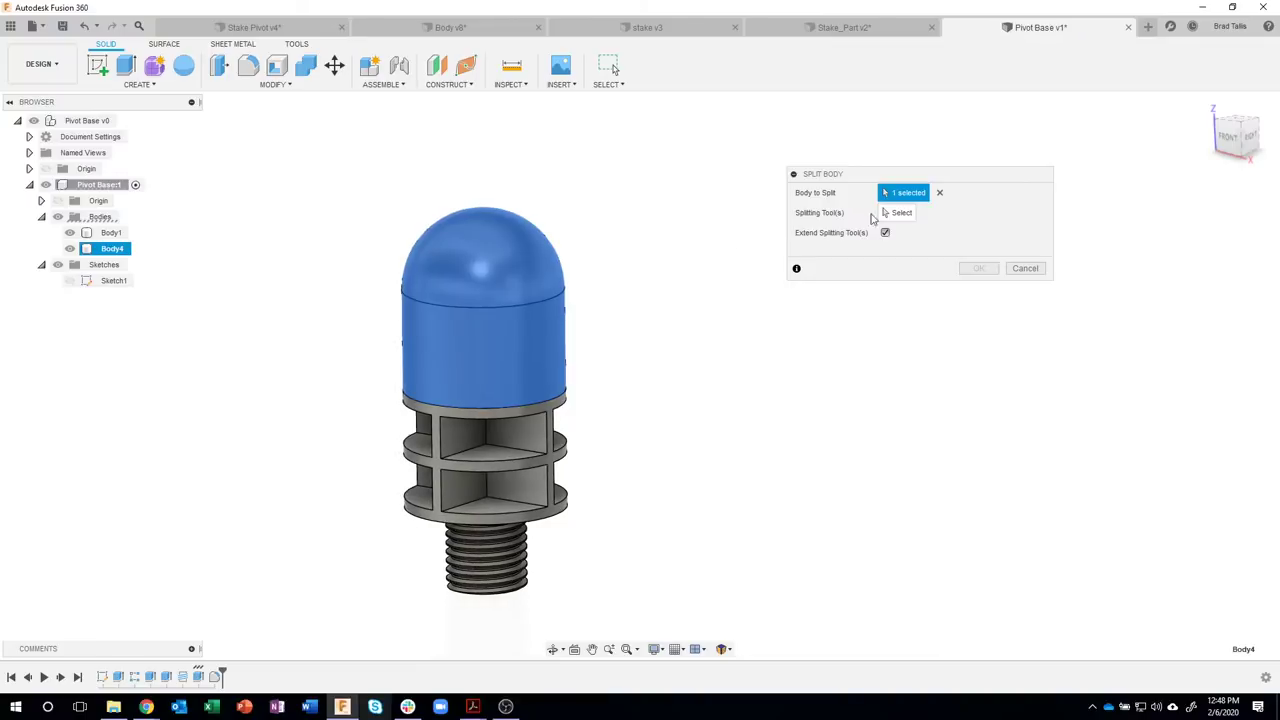
left_click(901, 214)
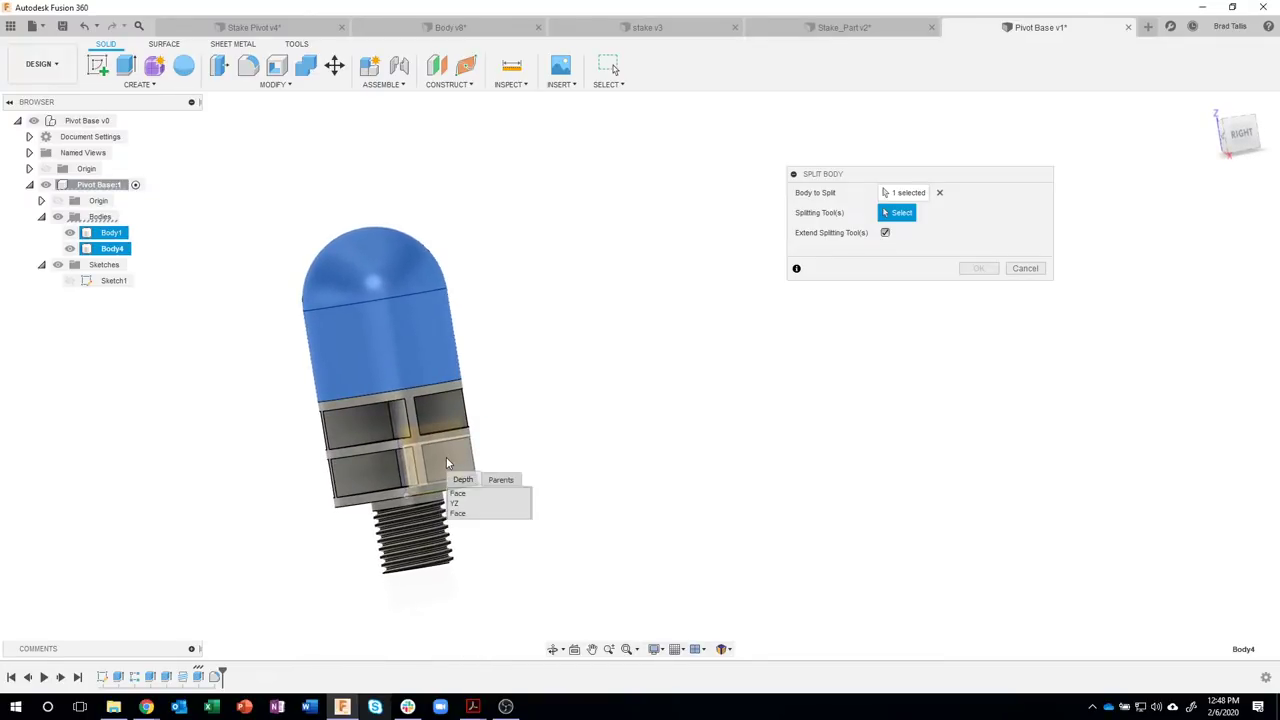
left_click(458, 503)
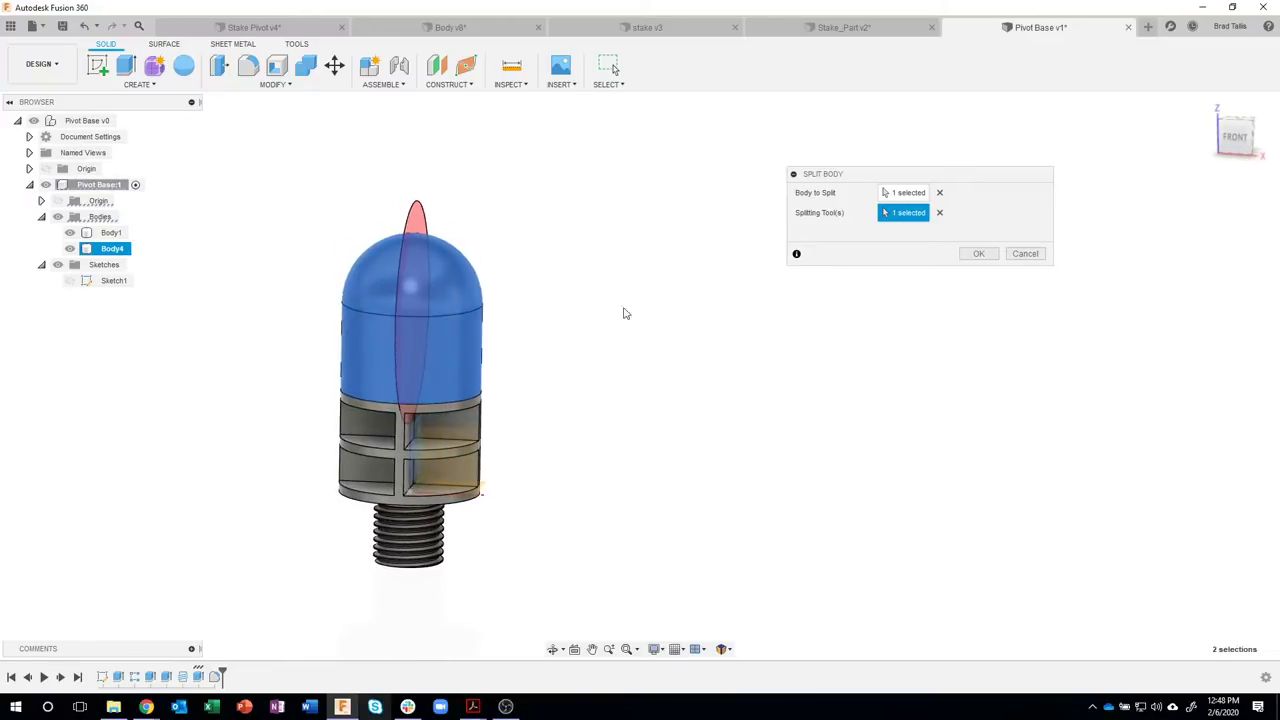
middle_click_drag(446, 222, 527, 254, "shift")
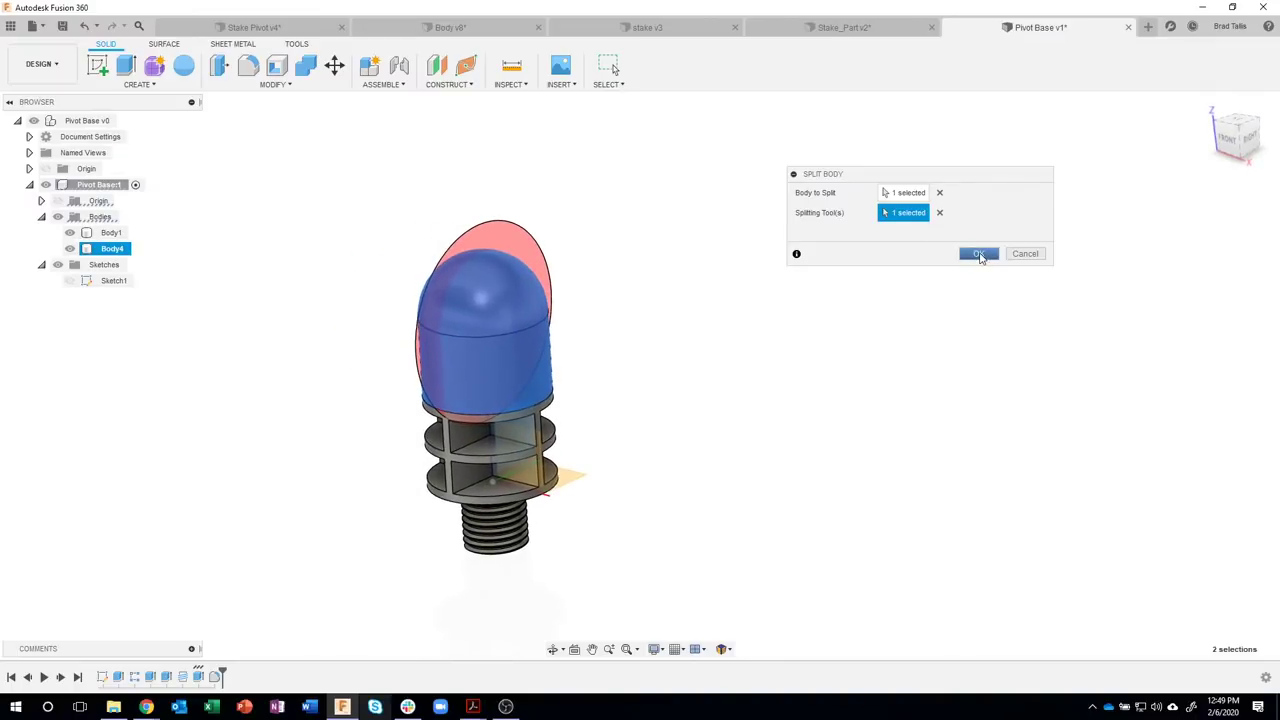
left_click(978, 254)
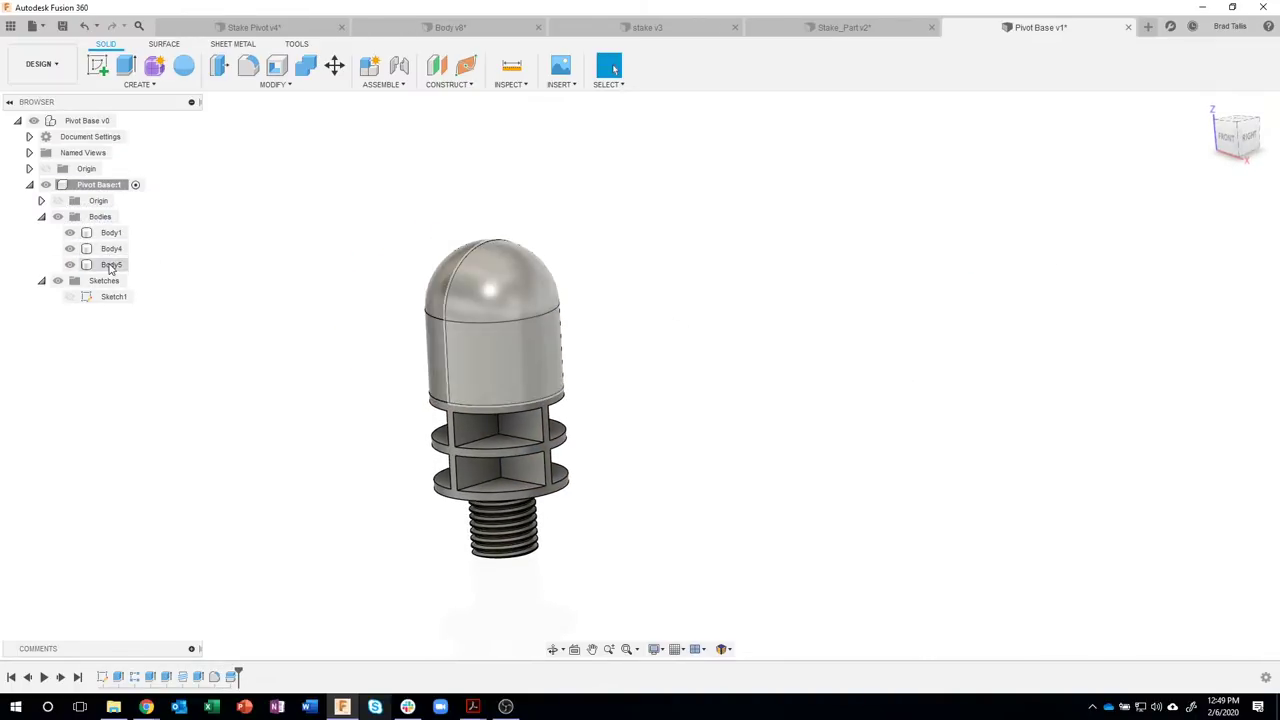
left_click(111, 265)
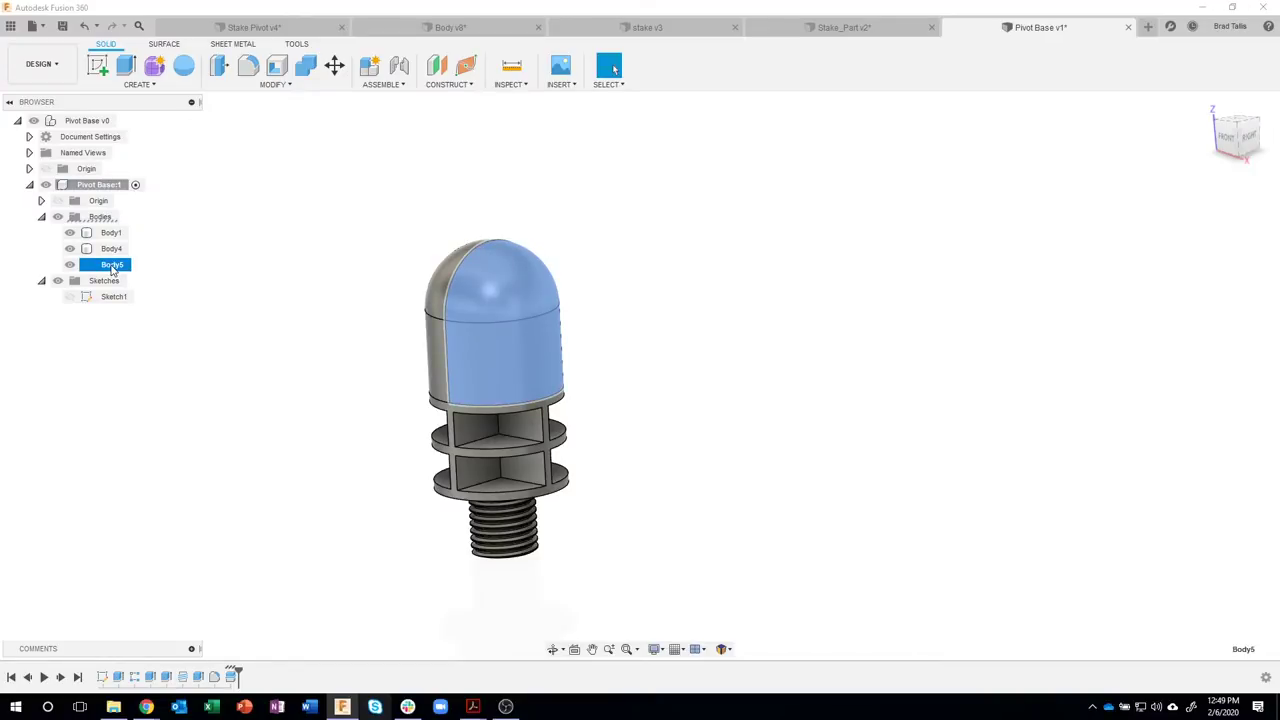
- Remove Body5 from the Browser so only a half dome remains
right_click(112, 269)
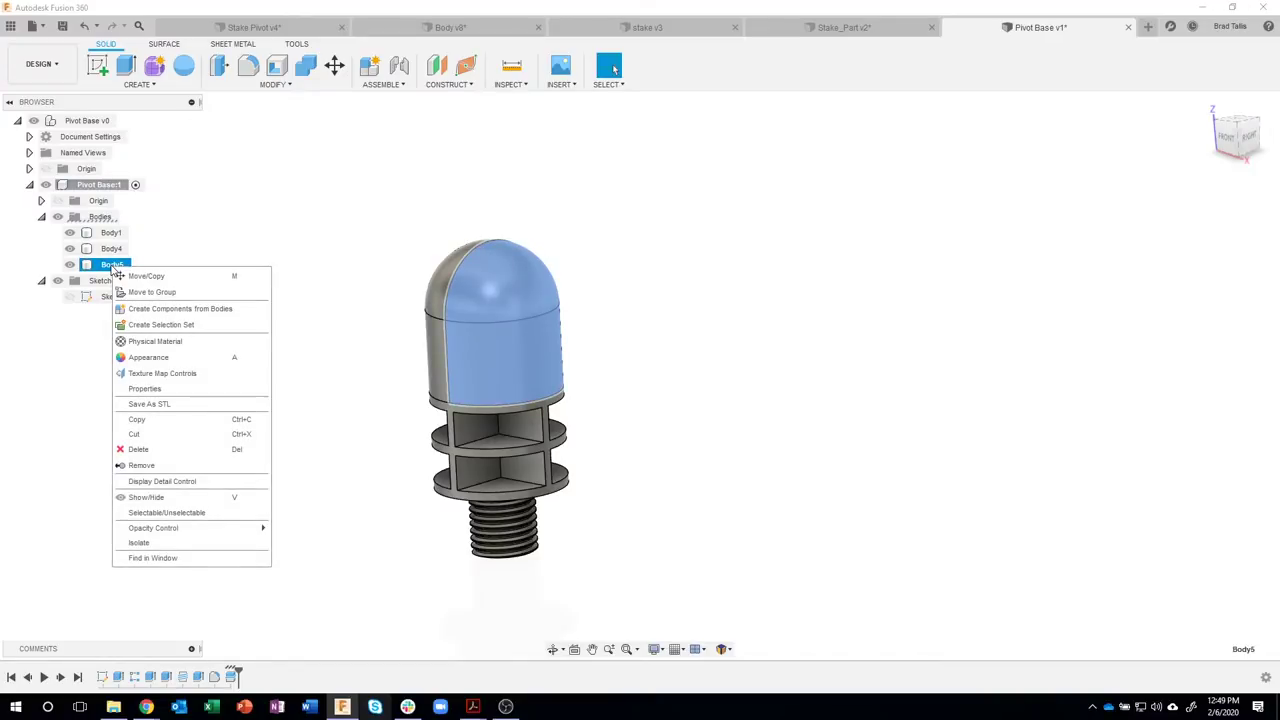
left_click(141, 465)
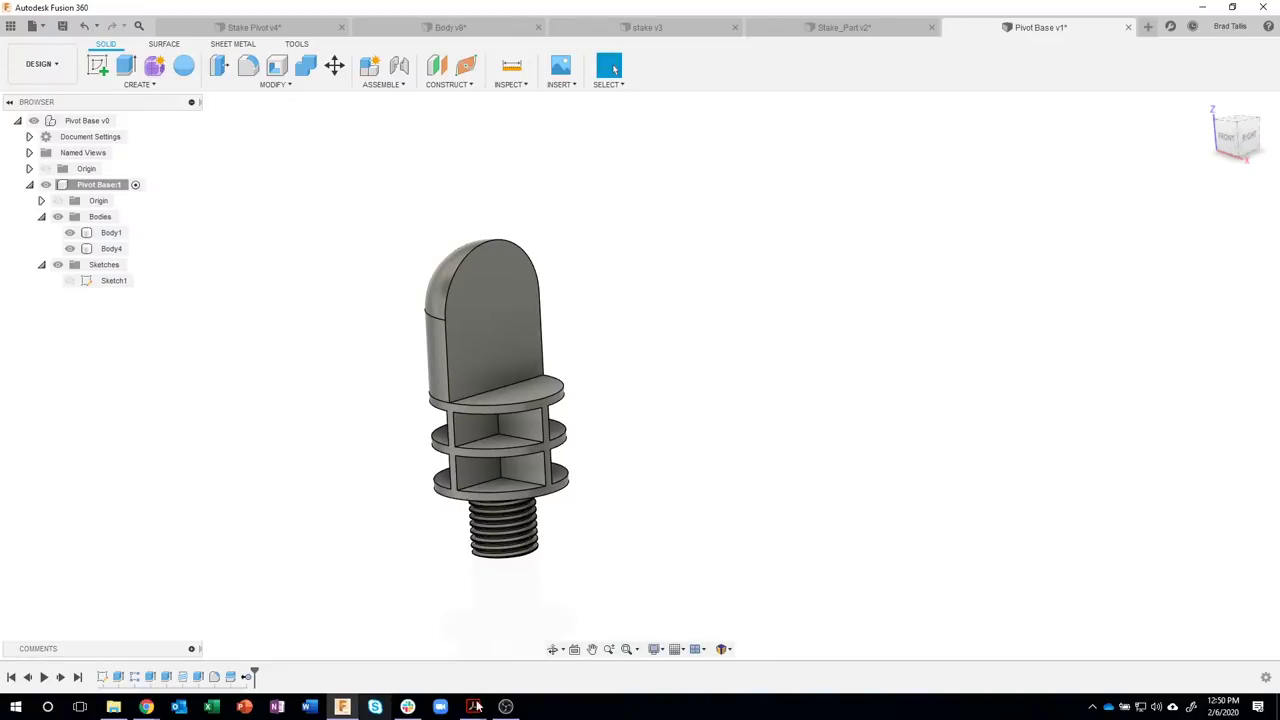
- View the drawing's 2.8 overall height and the Ø0.8 bore located 2.05 up
mouse_move(476, 706)
left_click(514, 654)
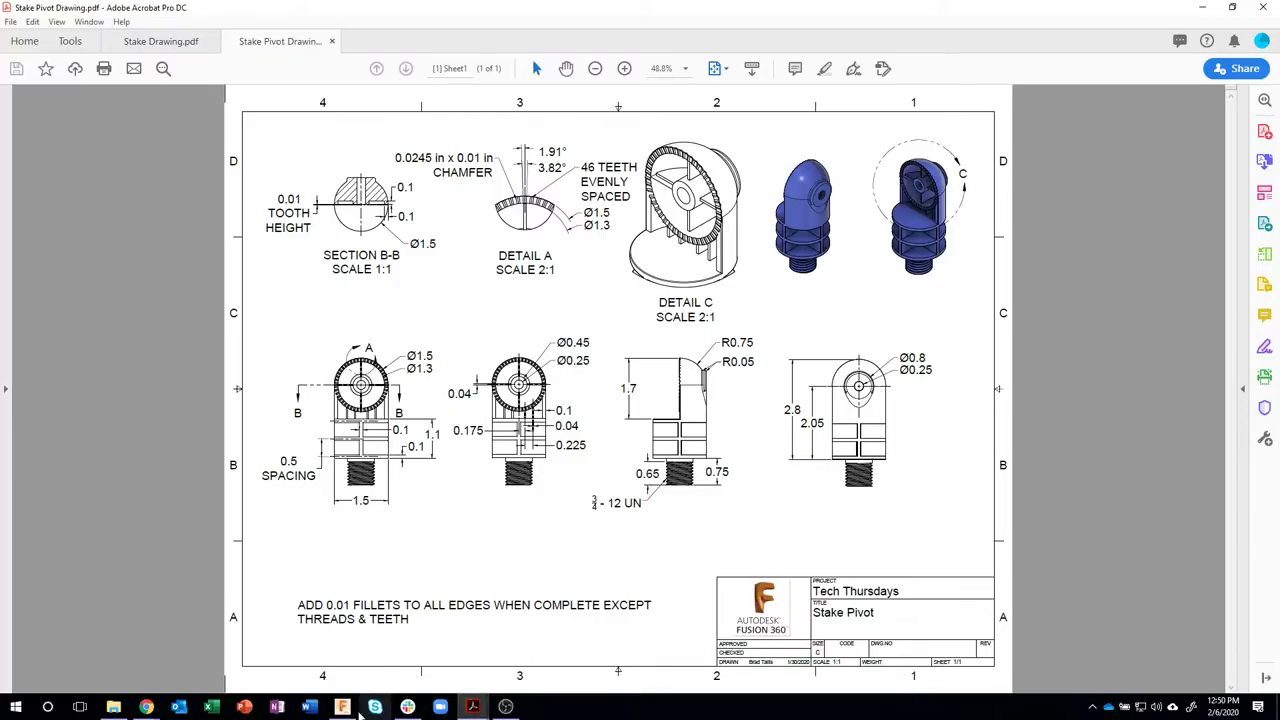
- Back in Fusion 360, orbit and zoom around the ribbed stake and domed head
left_click(339, 707)
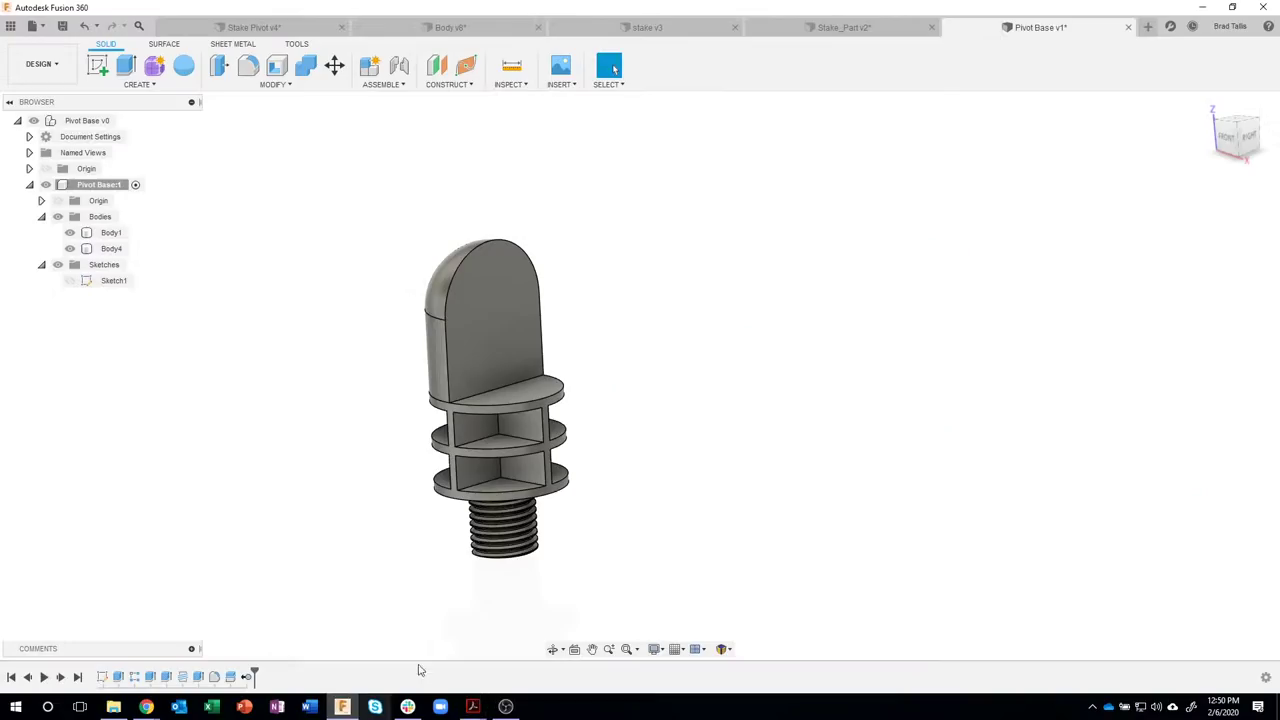
middle_click_drag(731, 343, 680, 294, "shift")
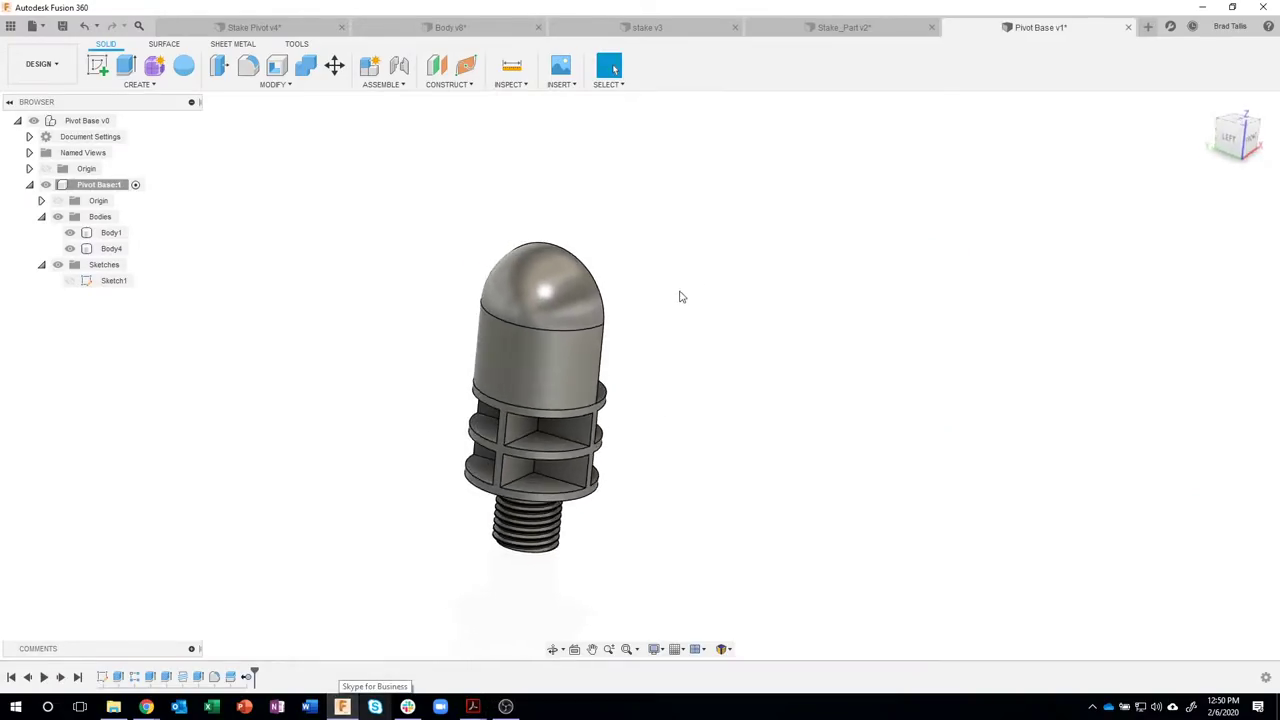
middle_click_drag(484, 376, 509, 292, "shift")
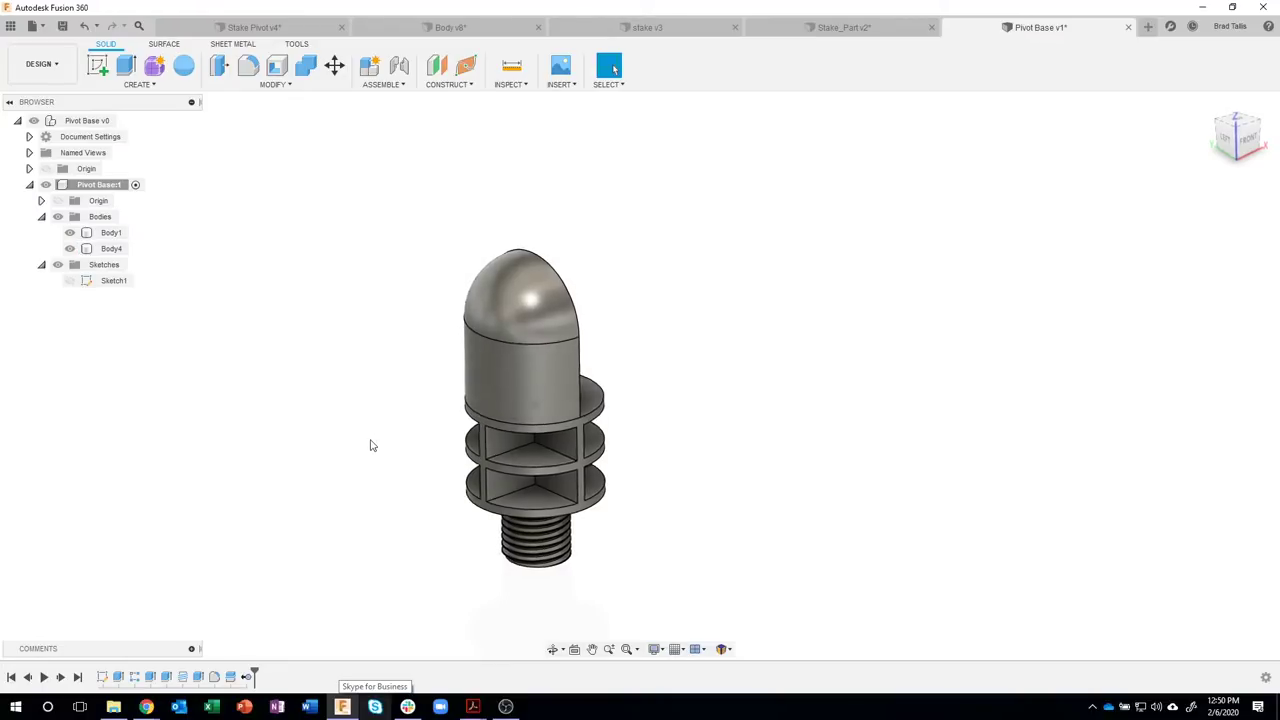
scroll(369, 443, "up", 2)
middle_click_drag(369, 443, 486, 387, "shift")
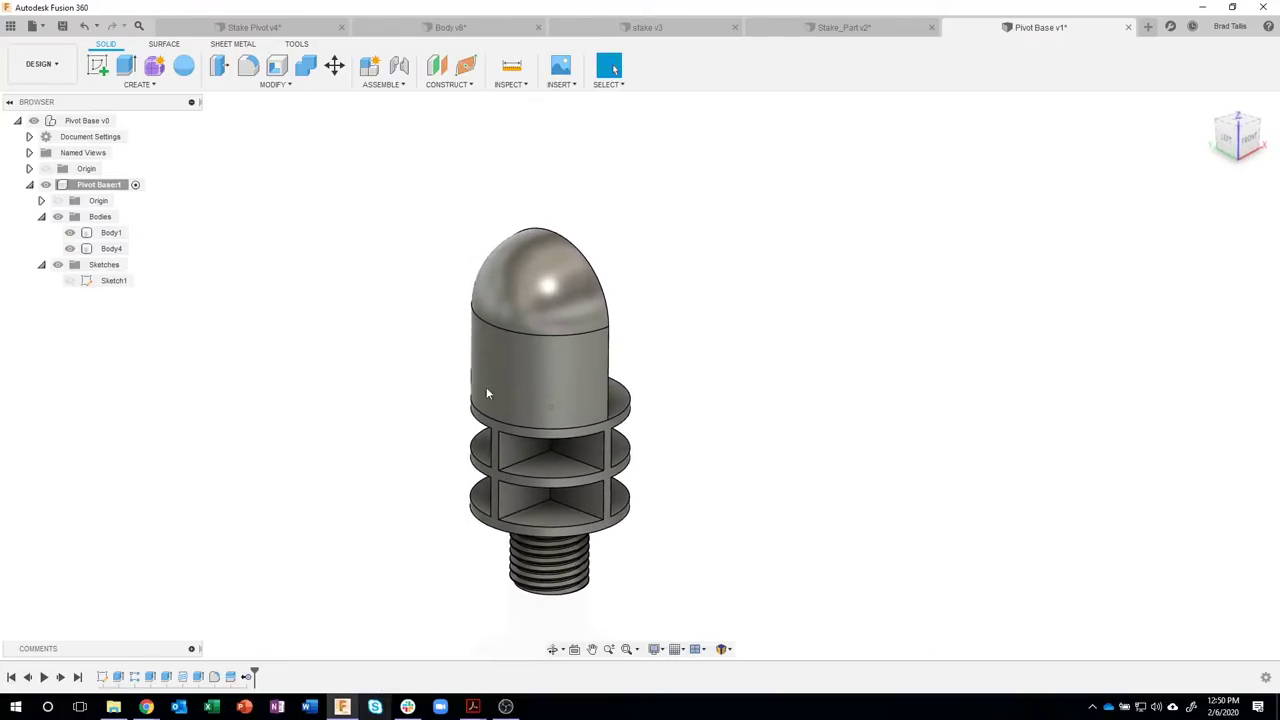
left_click(586, 456)
middle_click_drag(586, 456, 517, 470, "shift")
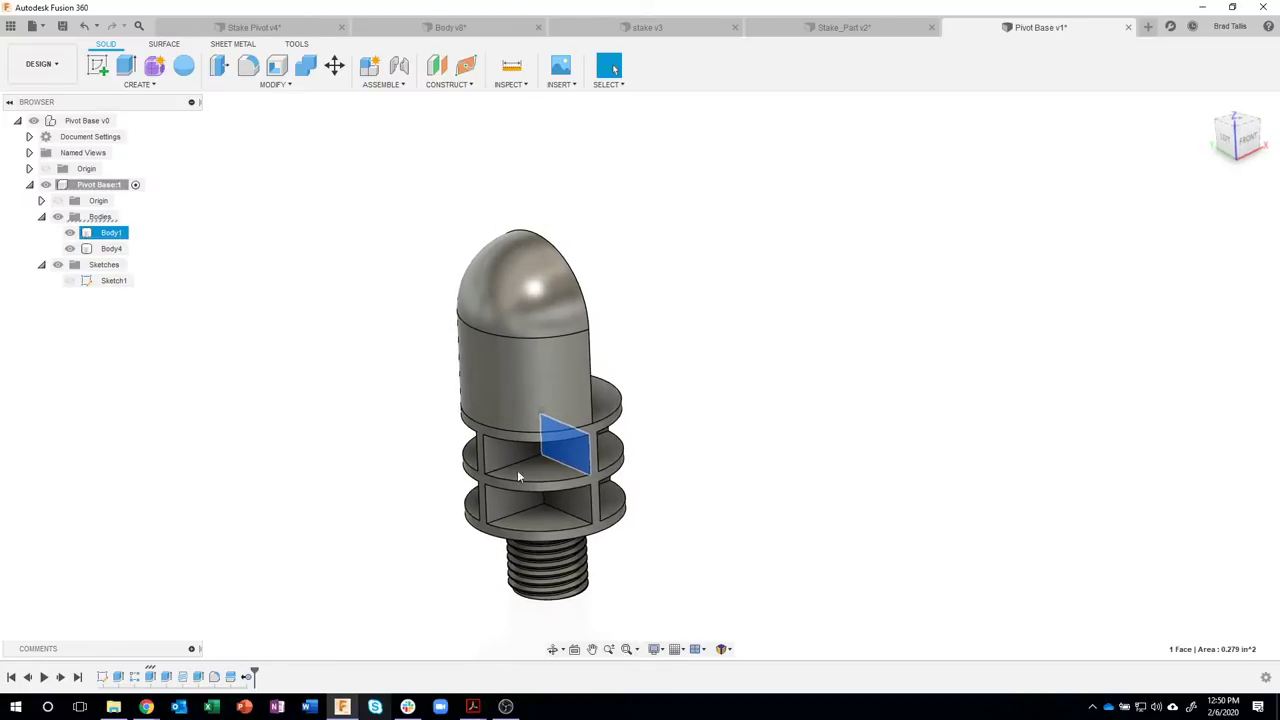
left_click(330, 525)
middle_click_drag(330, 525, 356, 343, "shift")
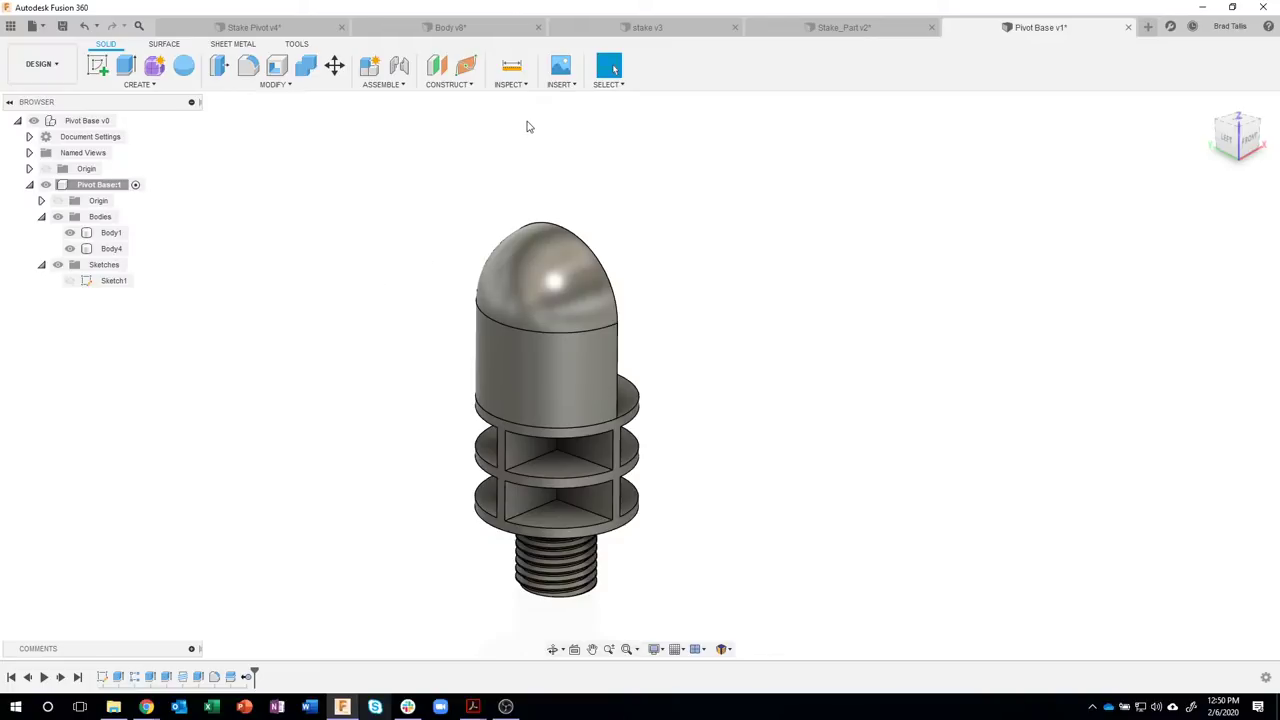
left_click(527, 89)
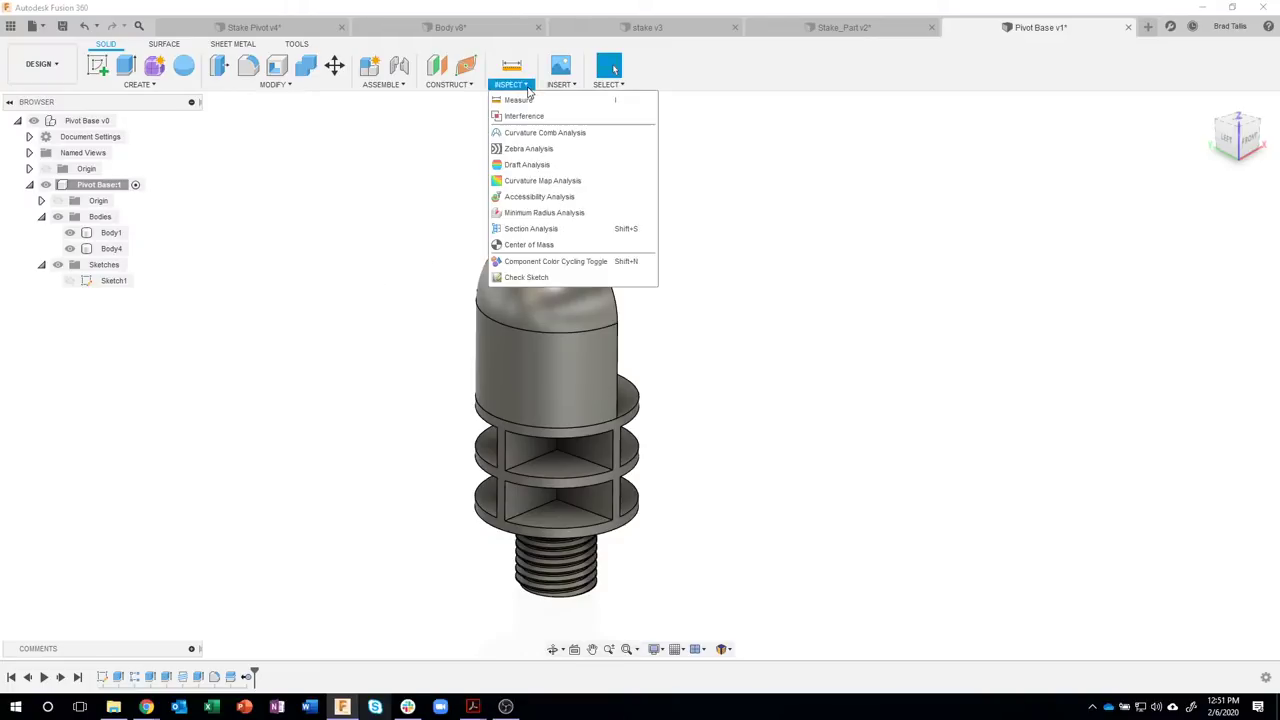
- Create a tangent construction plane at 0.00 deg on the head's cylindrical face
mouse_move(469, 88)
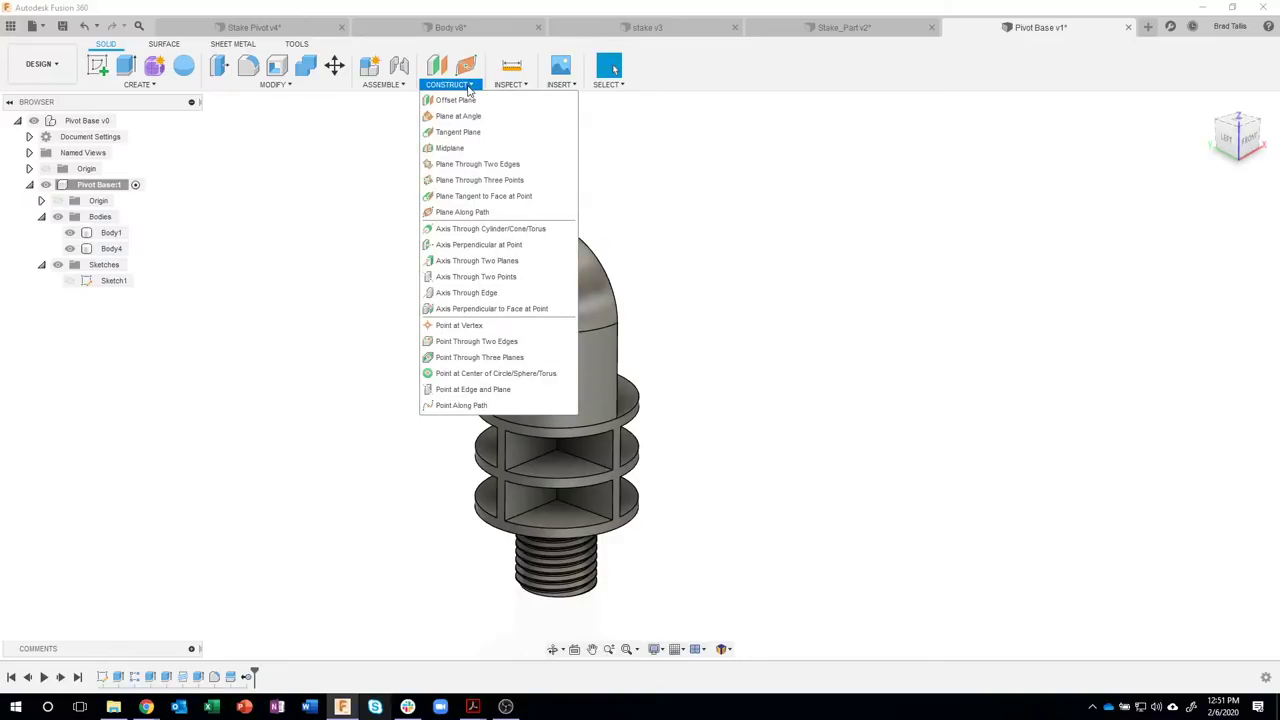
left_click(493, 136)
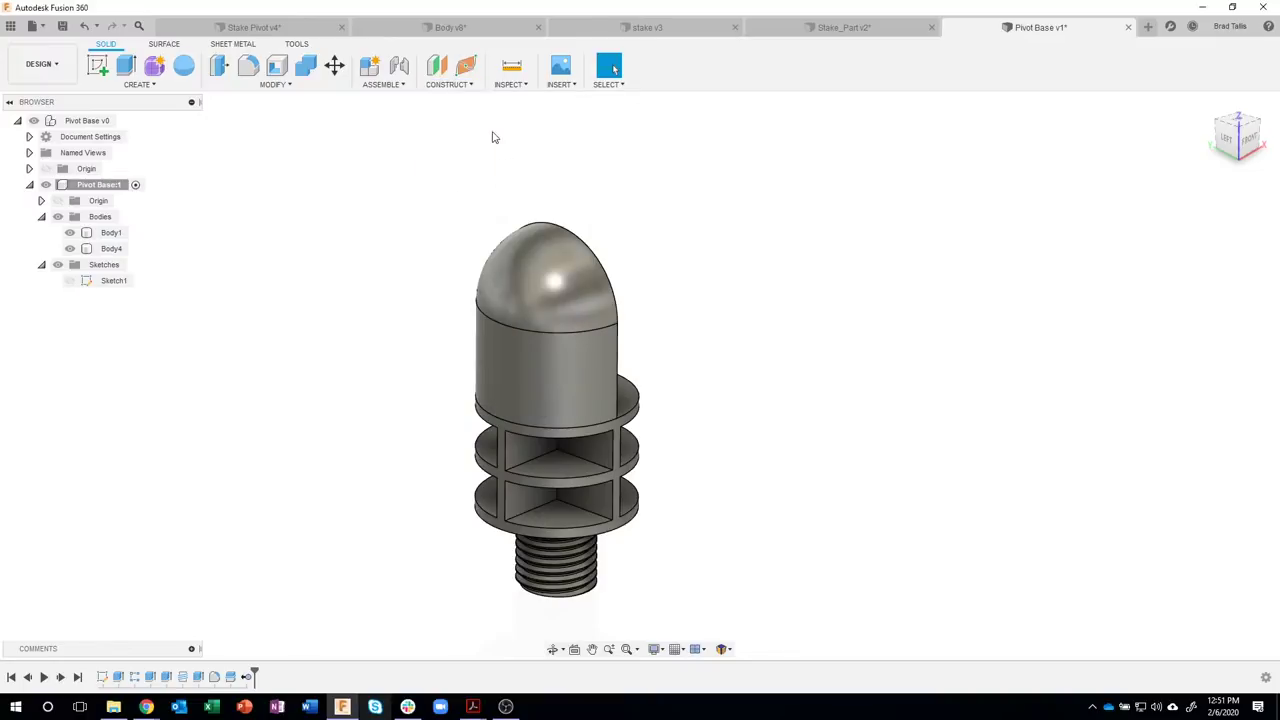
left_click(498, 369)
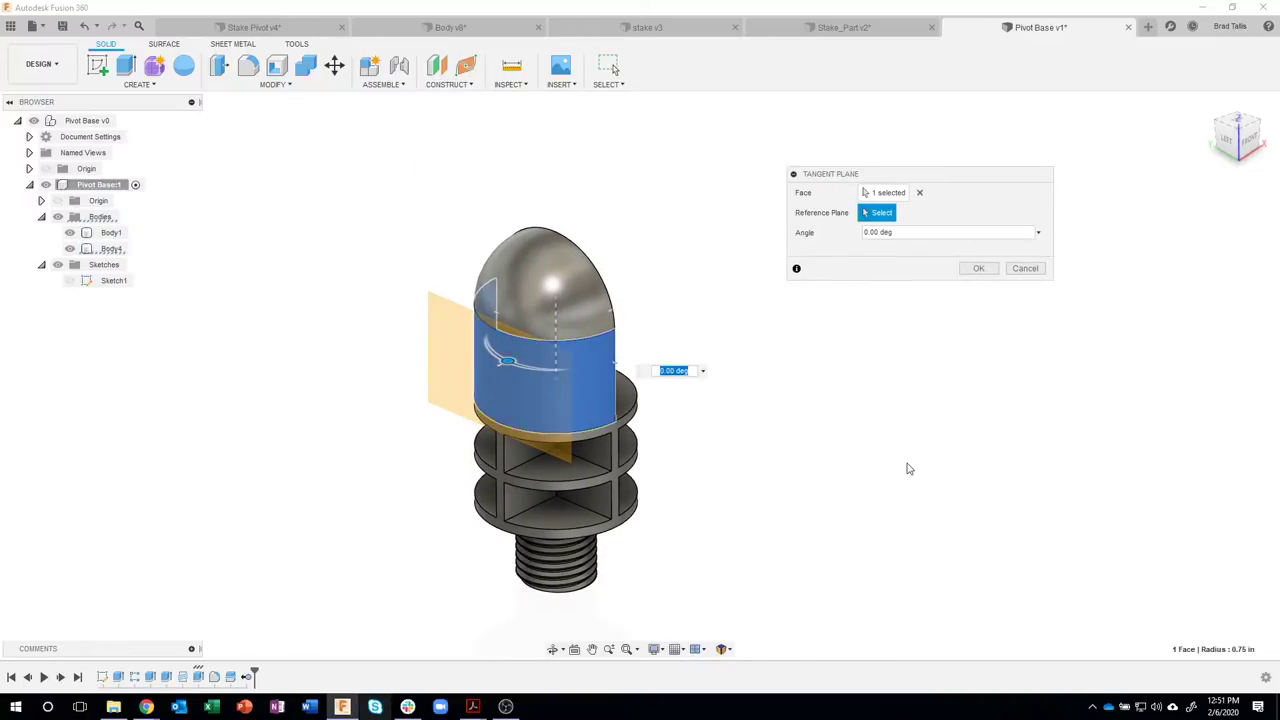
middle_click_drag(906, 468, 610, 380, "shift")
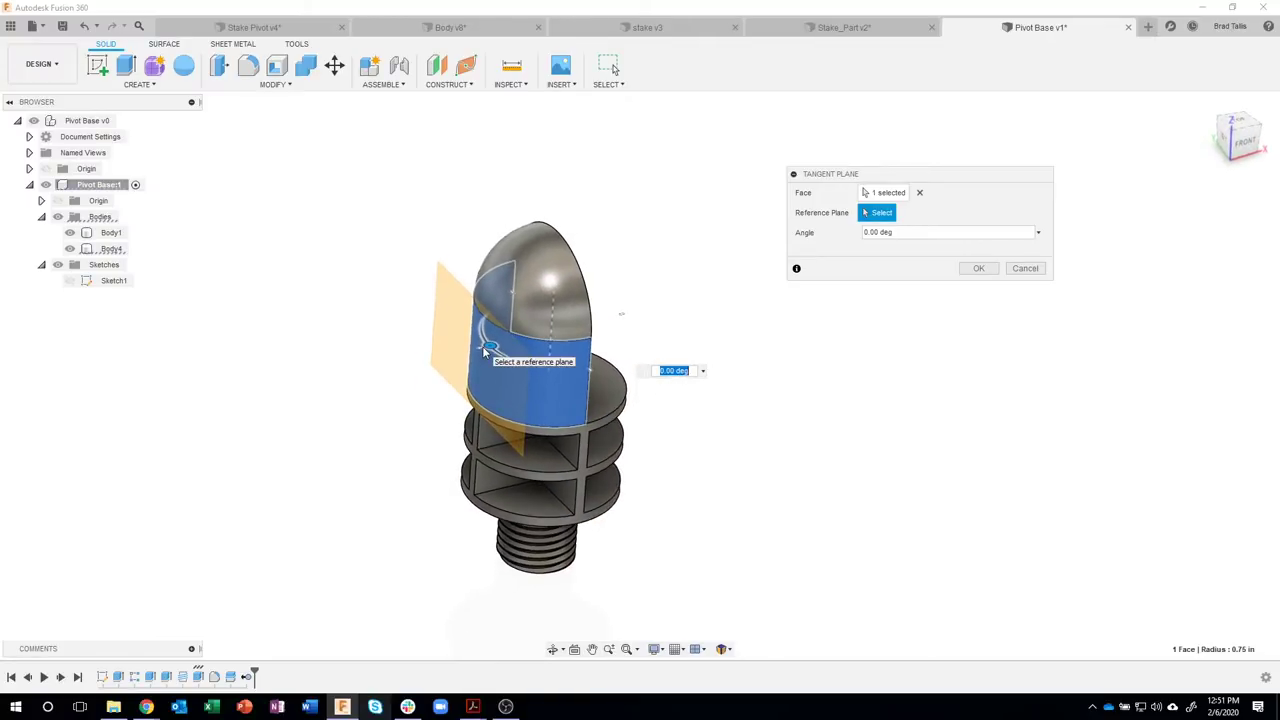
left_click_drag(500, 362, 476, 349)
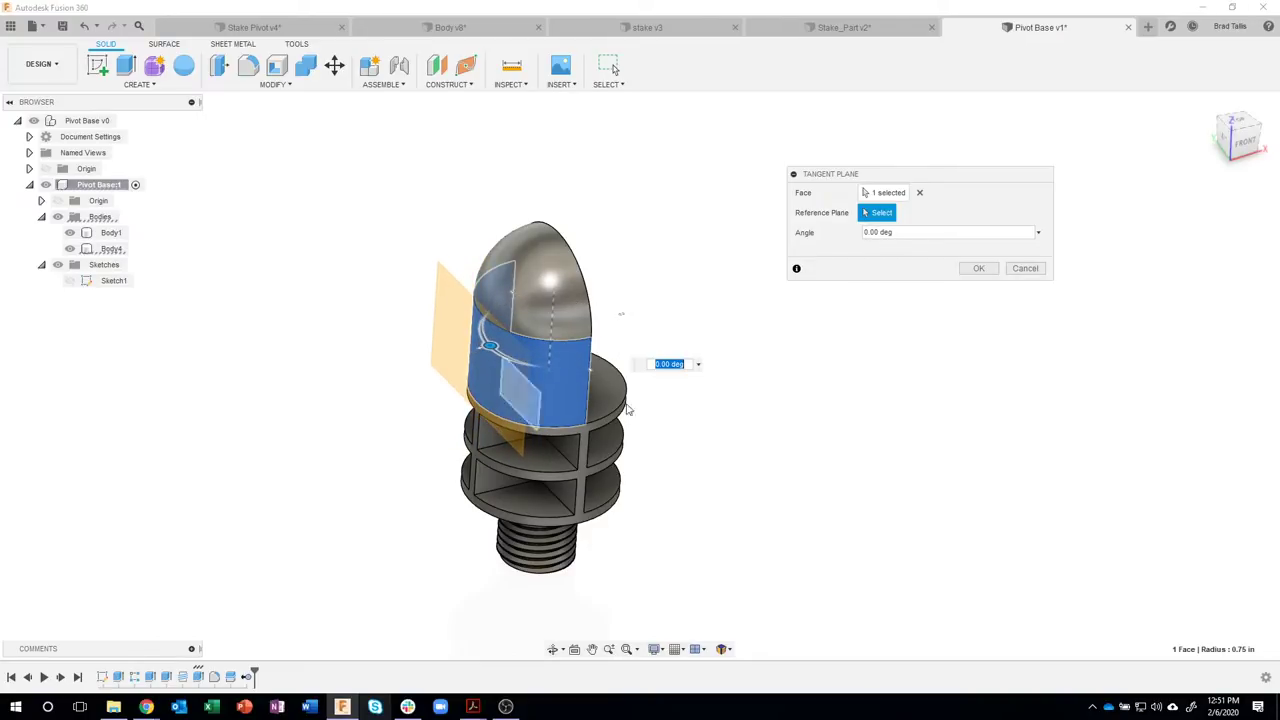
middle_click_drag(500, 362, 952, 290, "shift")
left_click(977, 268)
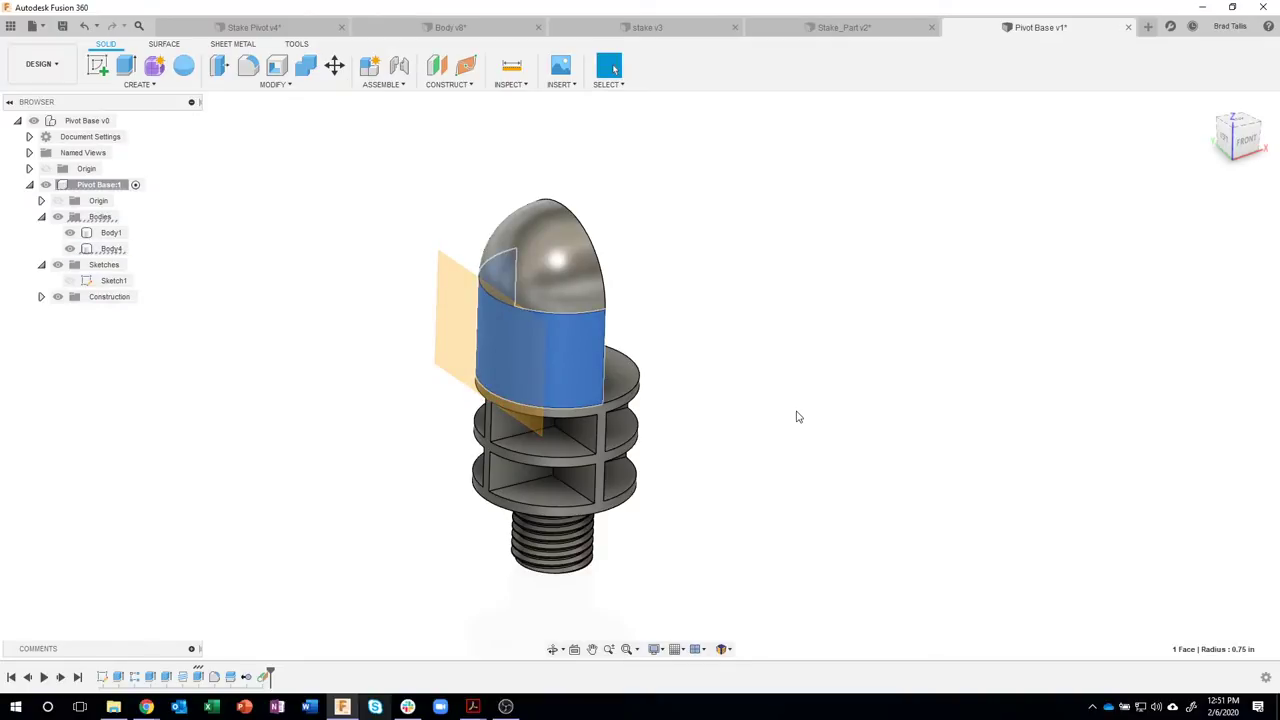
left_click(780, 337)
- Sketch on Plane1 two concentric circles, Ø0.25 and Ø0.80
middle_click_drag(780, 337, 470, 305, "shift")
right_click(458, 302)
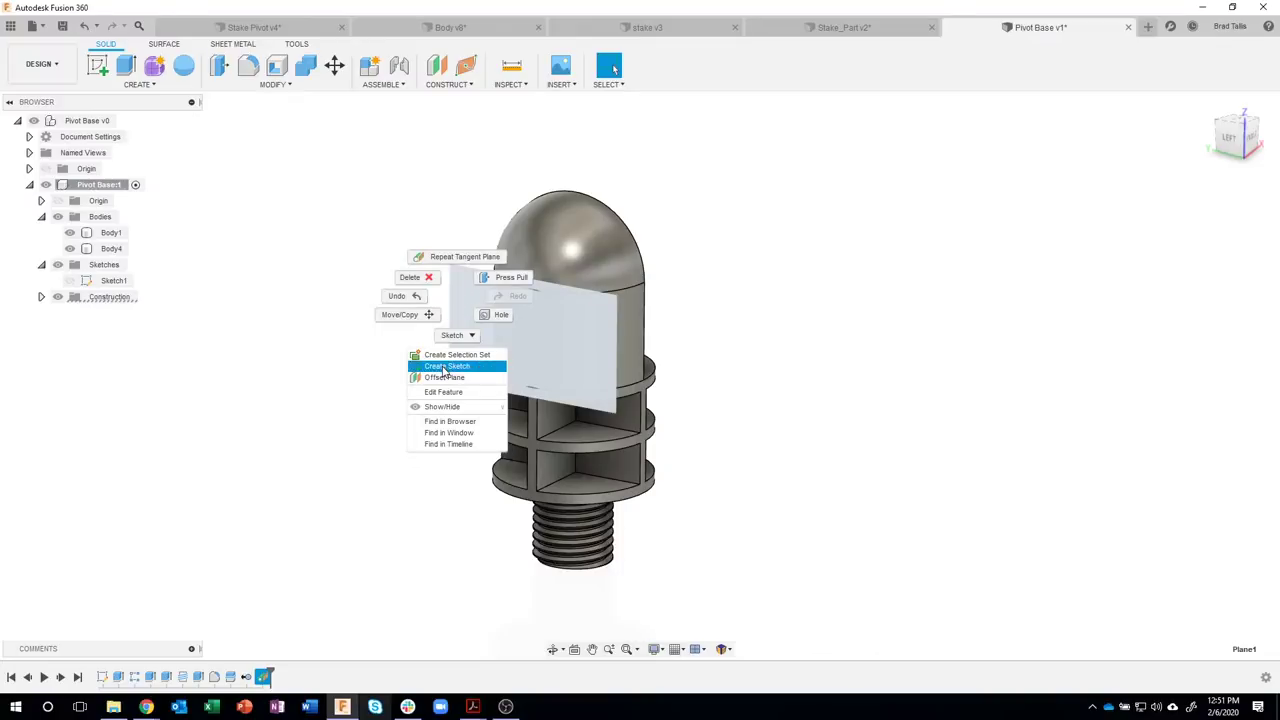
left_click(450, 363)
right_click_drag(951, 414, 923, 446)
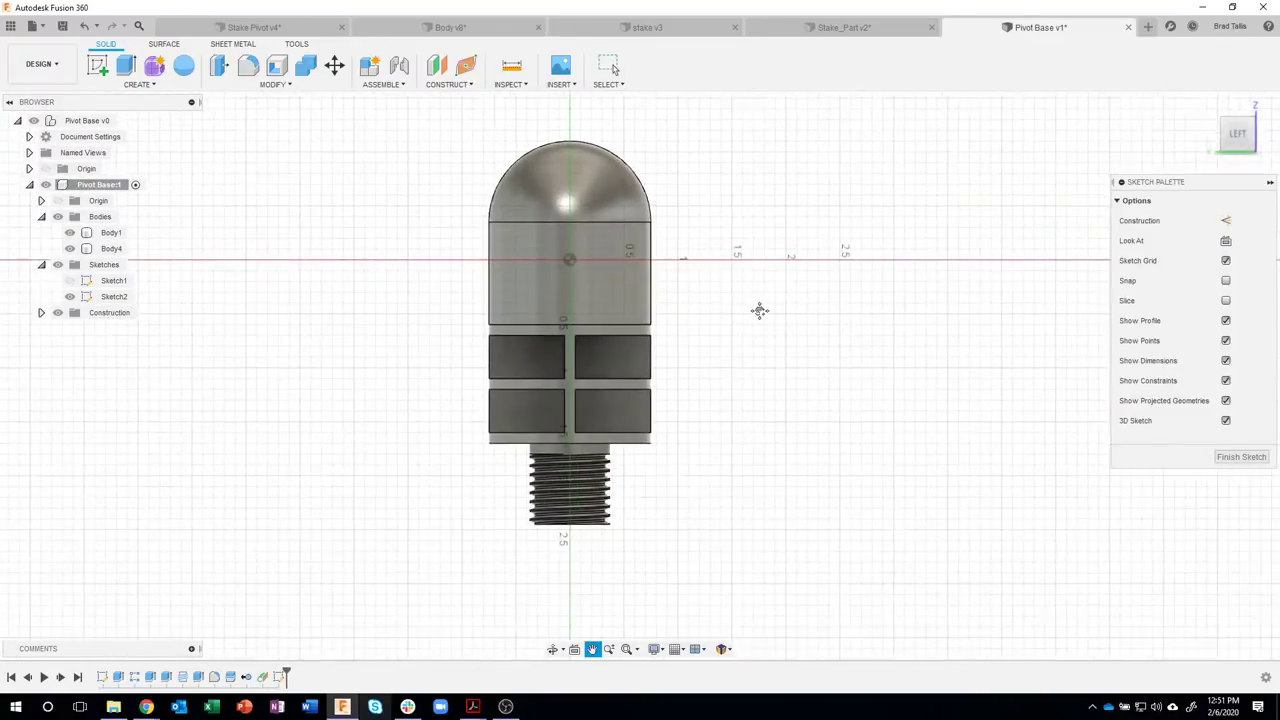
scroll(766, 366, "up", 3)
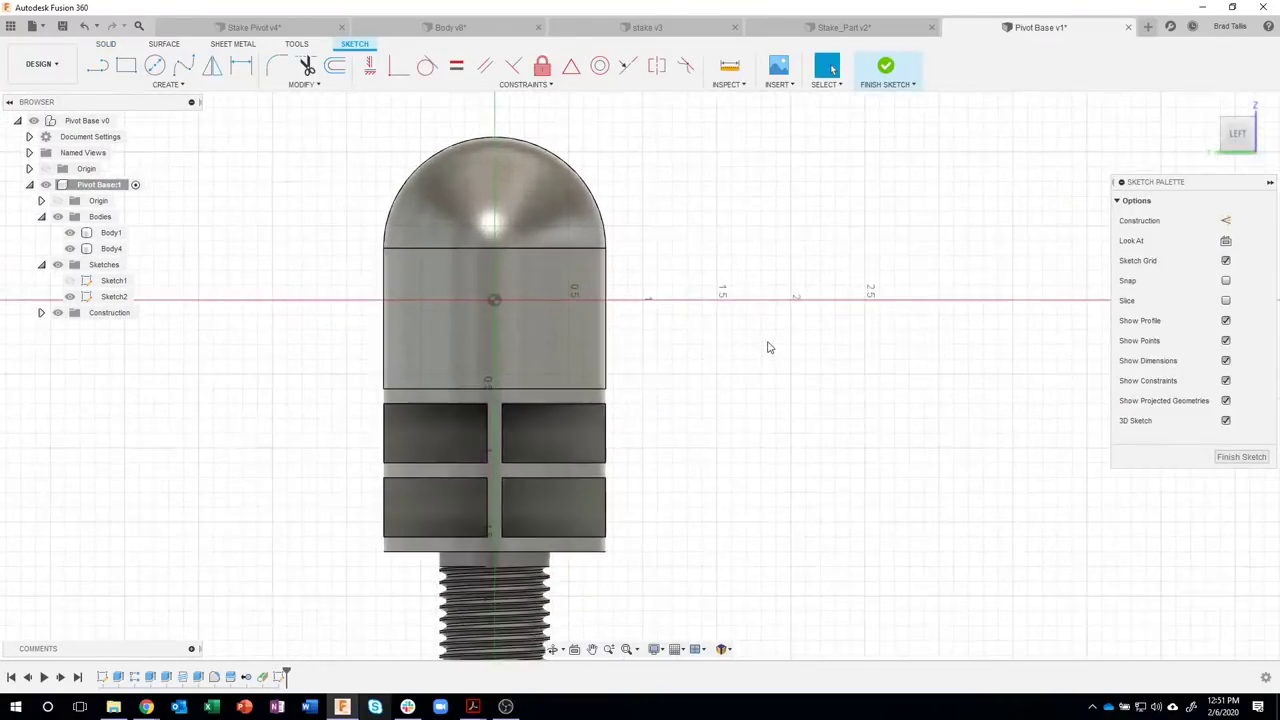
left_click(157, 65)
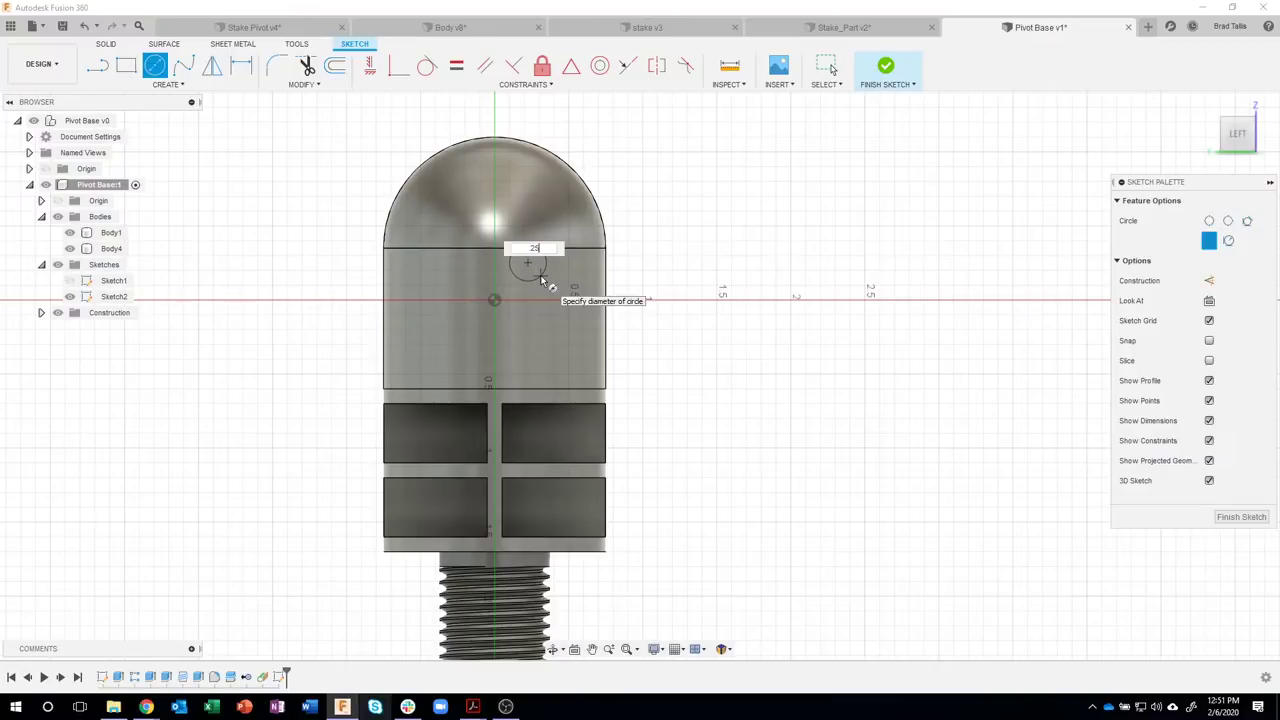
key("Return")
key("Escape")
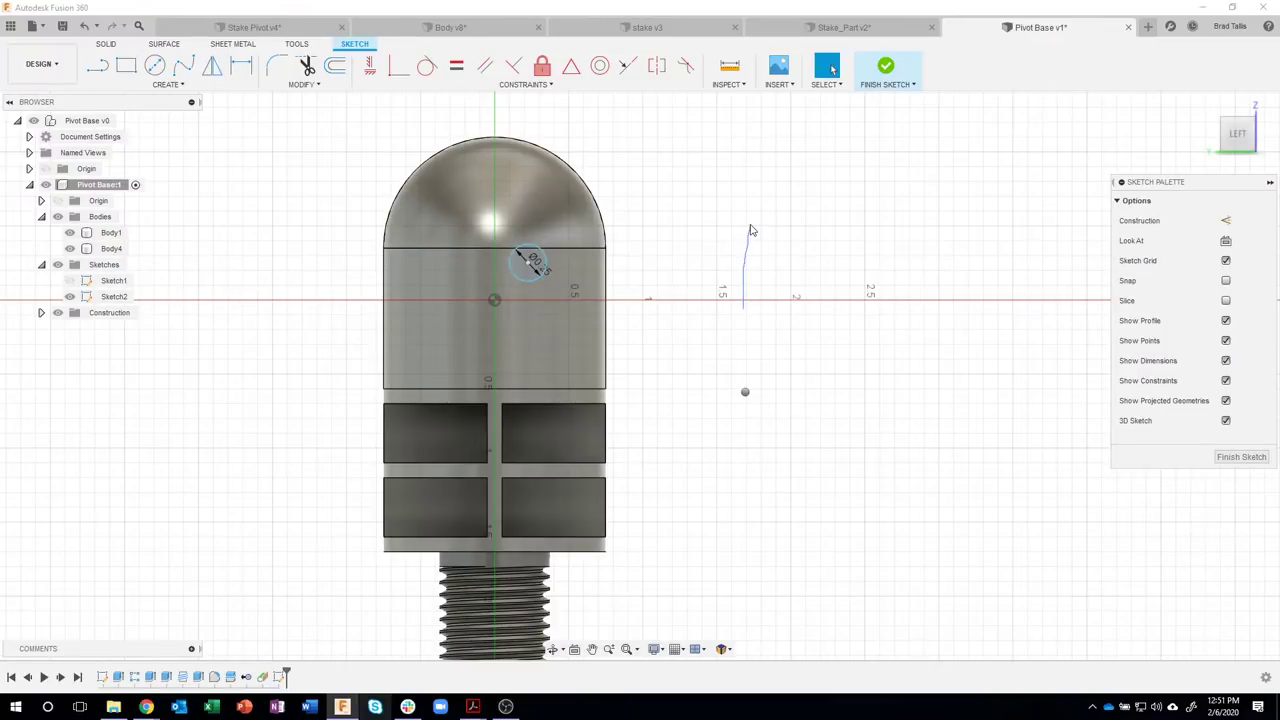
key("c")
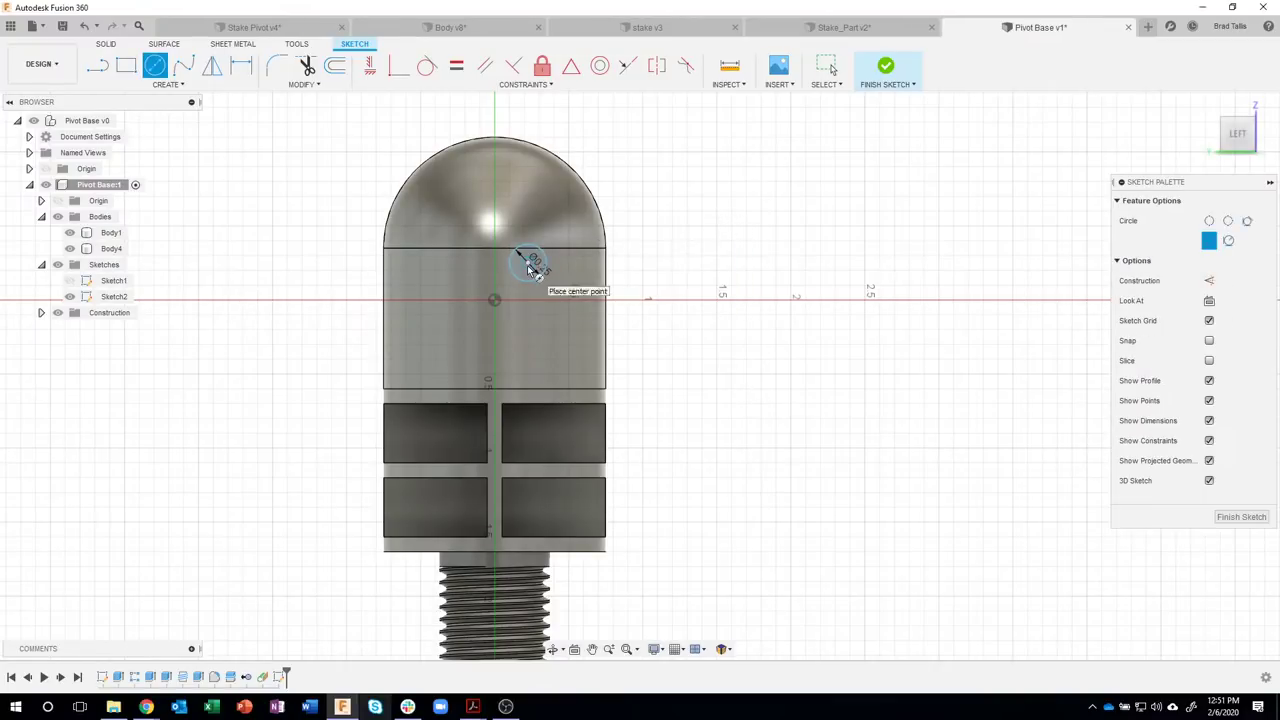
left_click(530, 262)
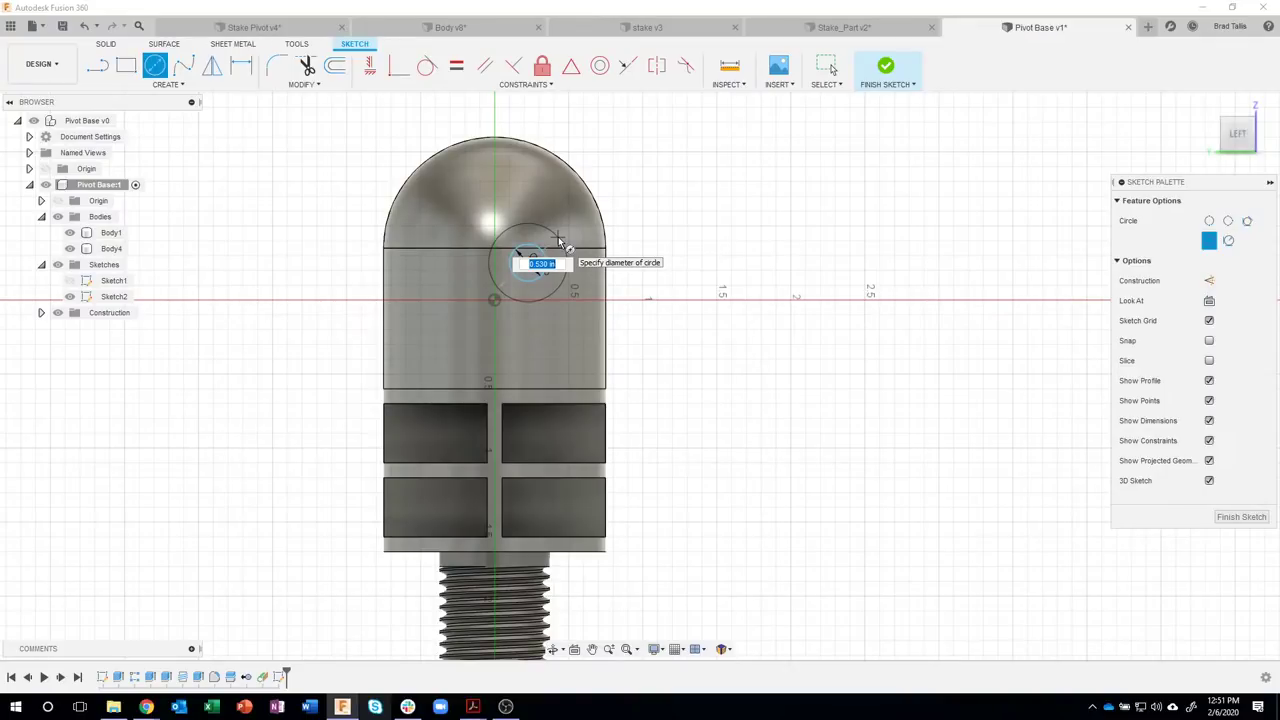
key("Return")
key("Escape")
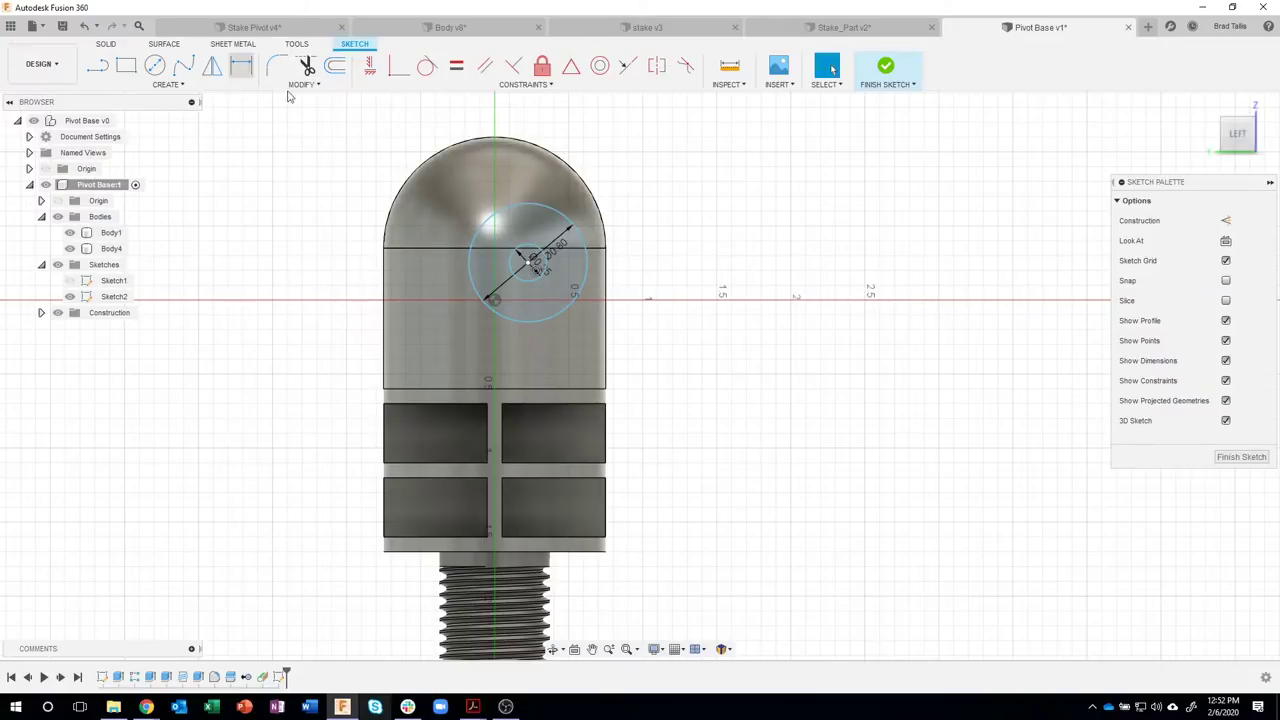
- Dimension the circles' centre 2.05 above the body's bottom edge
left_click(241, 66)
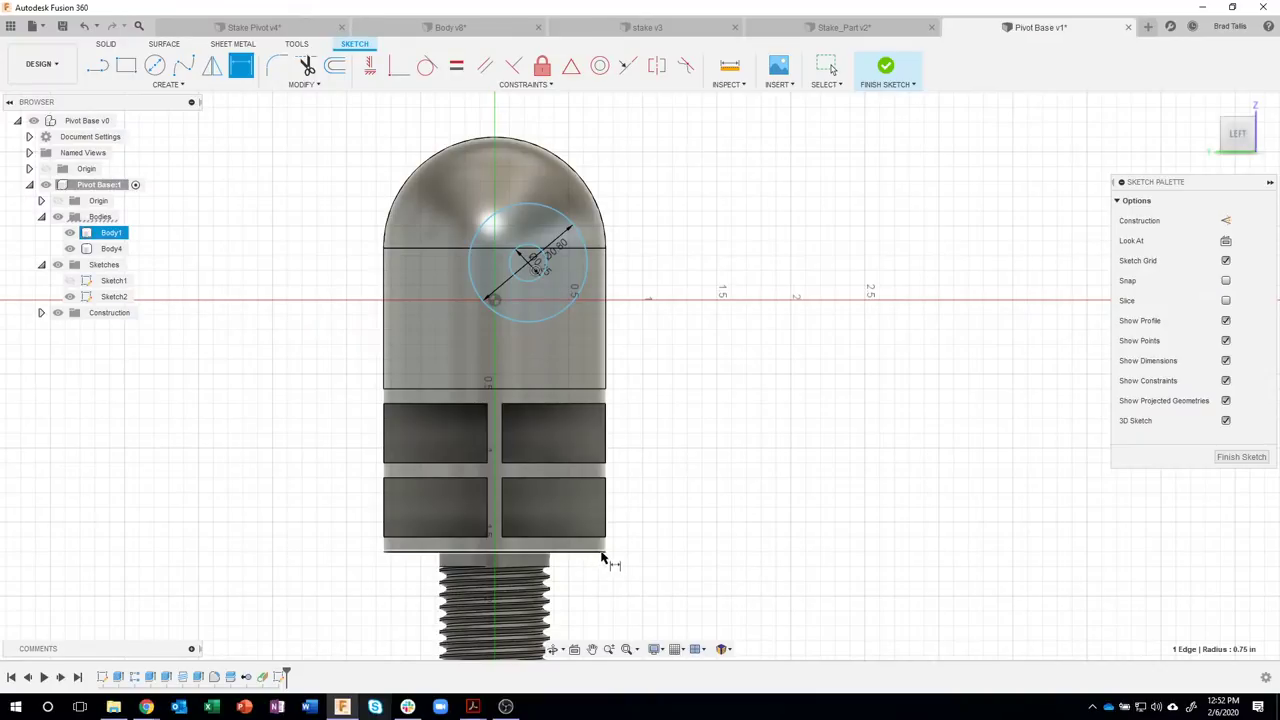
left_click(602, 551)
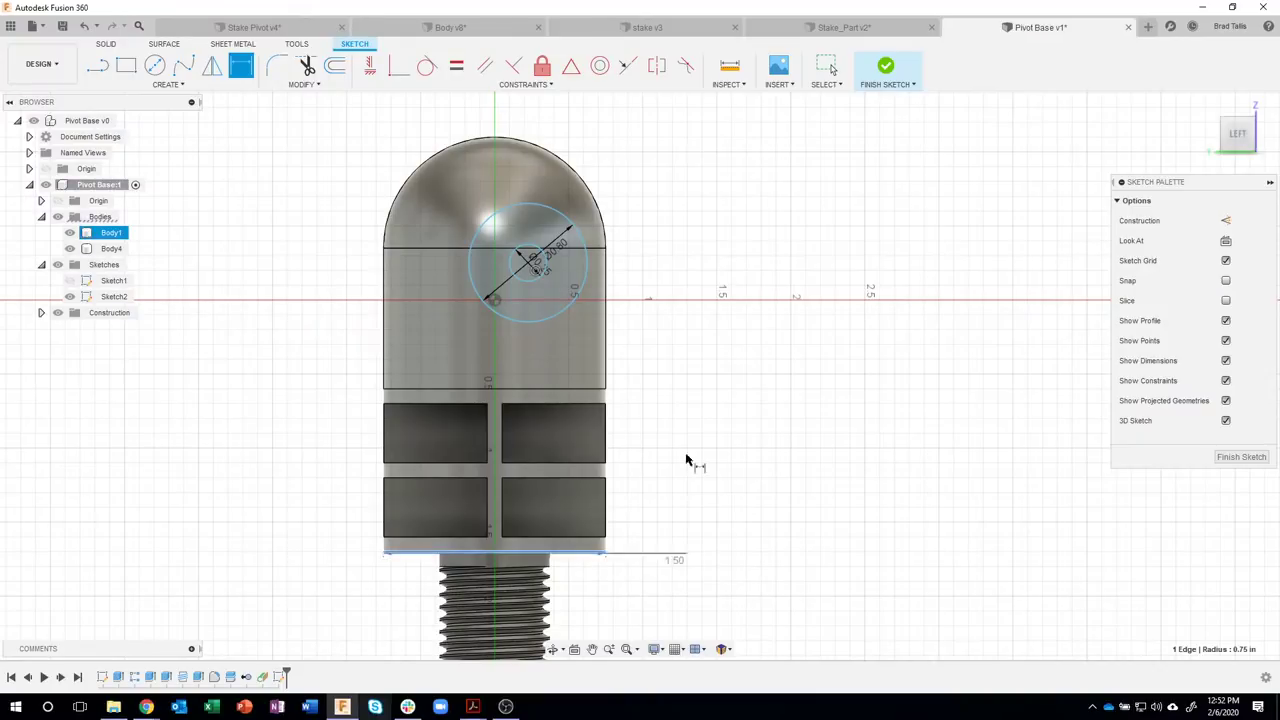
left_click(530, 262)
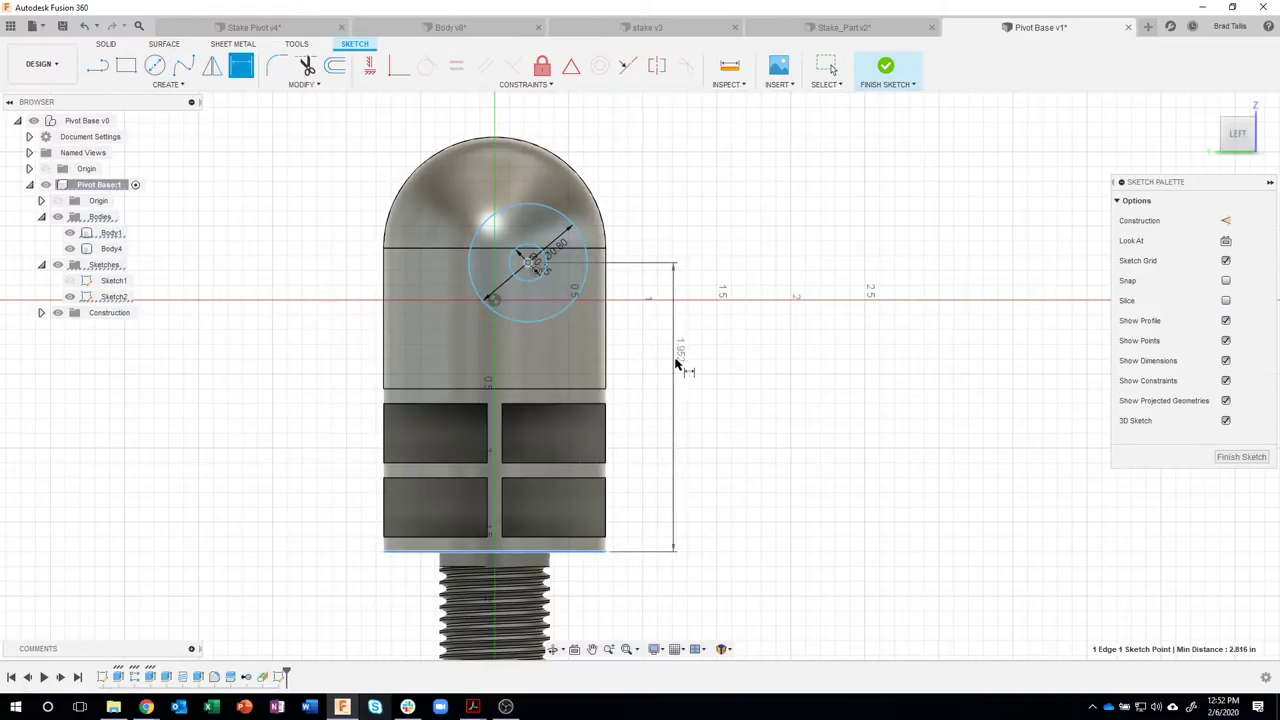
left_click(677, 359)
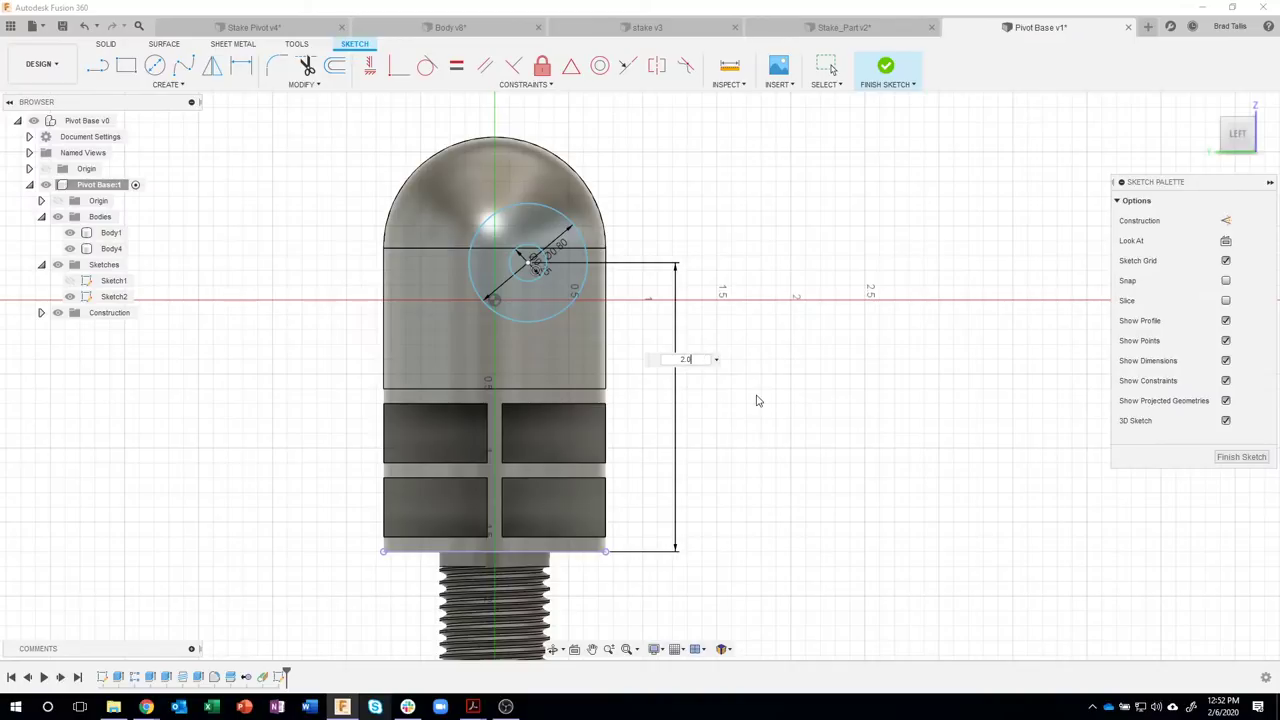
key("Return")
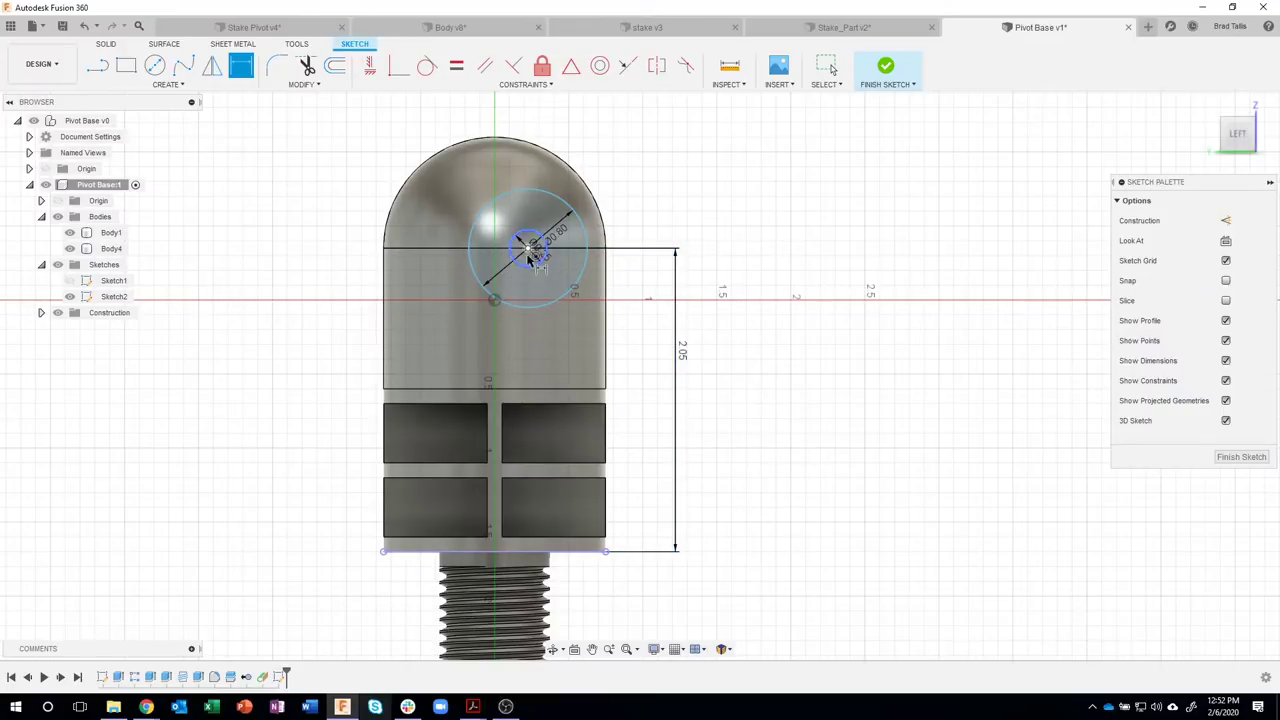
key("Escape")
- Constrain the circles' centre vertically in line with the lower reference point
left_click_drag(533, 255, 506, 253)
scroll(459, 253, "up", 2)
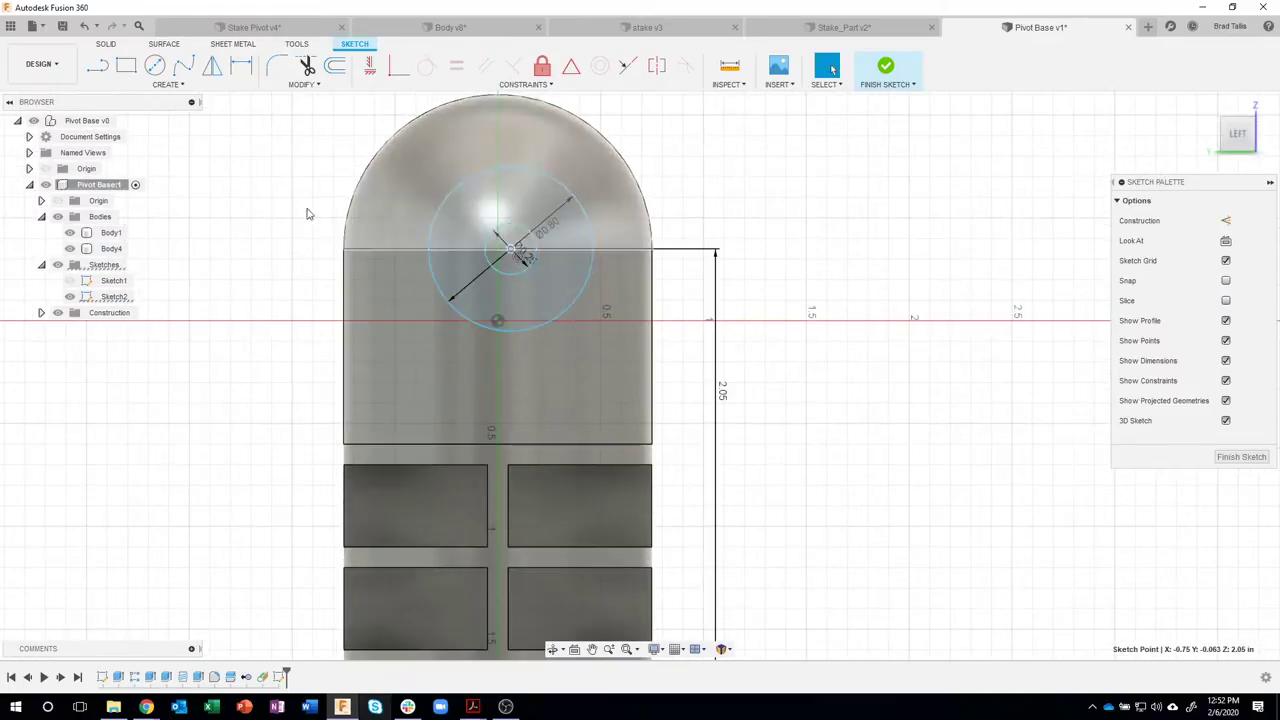
left_click(371, 66)
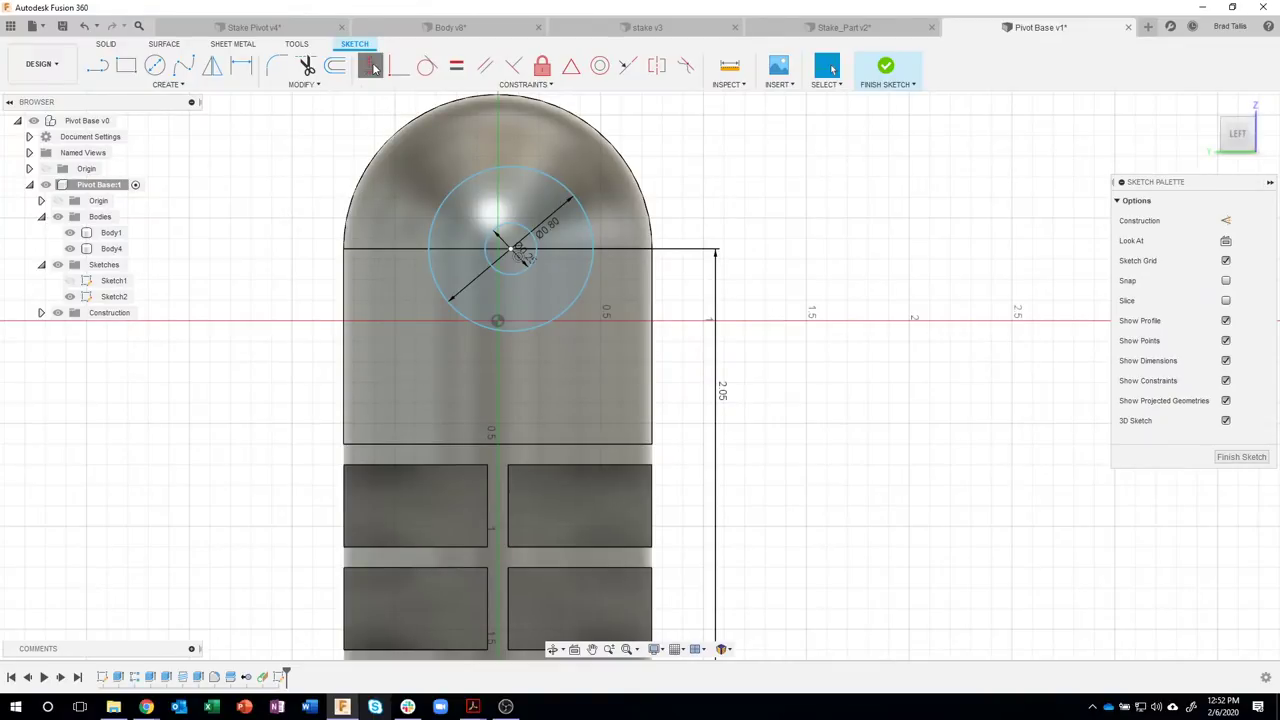
left_click(498, 322)
left_click(510, 253)
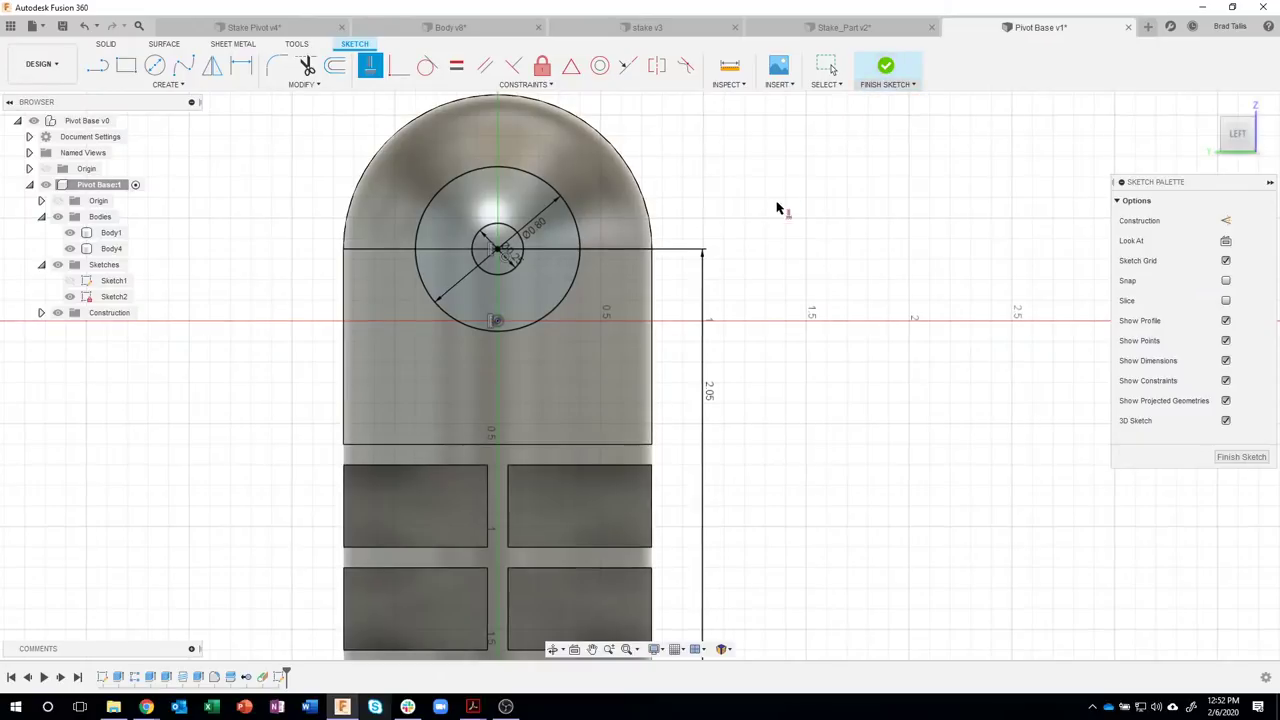
middle_click_drag(780, 206, 491, 251, "shift")
- Extrude-cut the Ø0.25 side circle -0.75 in into the domed head, leaving a hole
key("Escape")
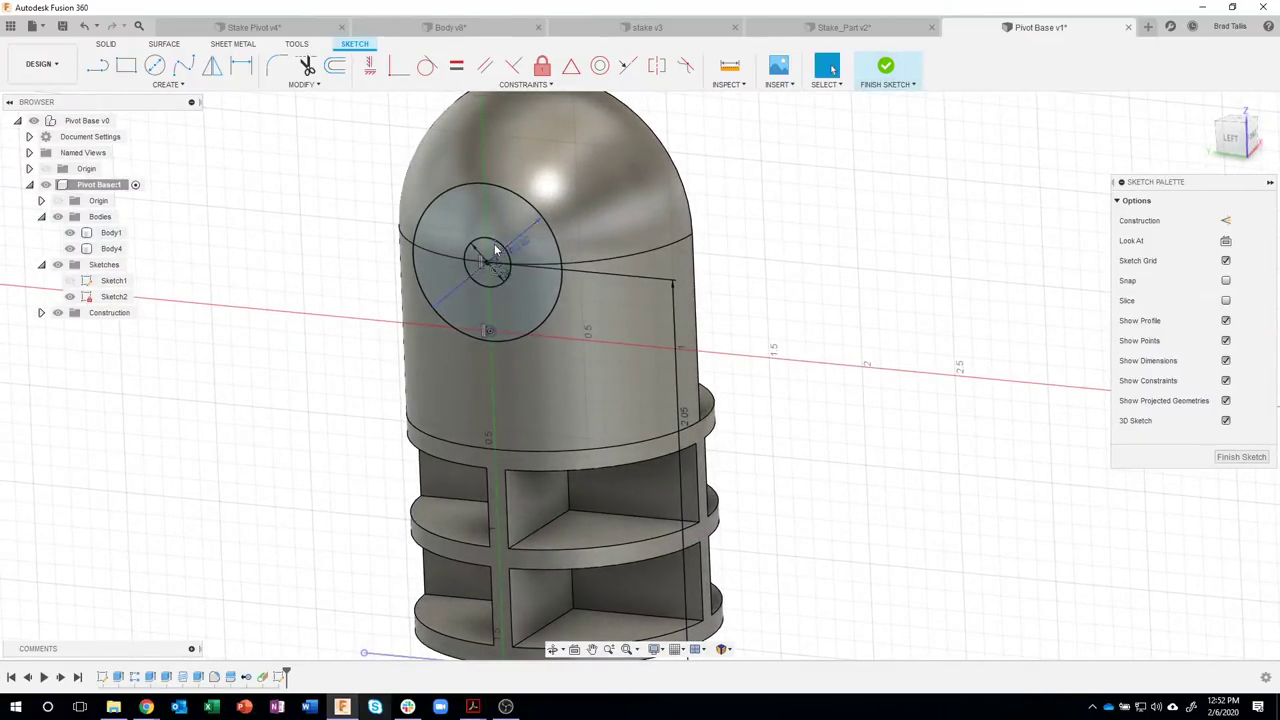
left_click(488, 258)
right_click(490, 252)
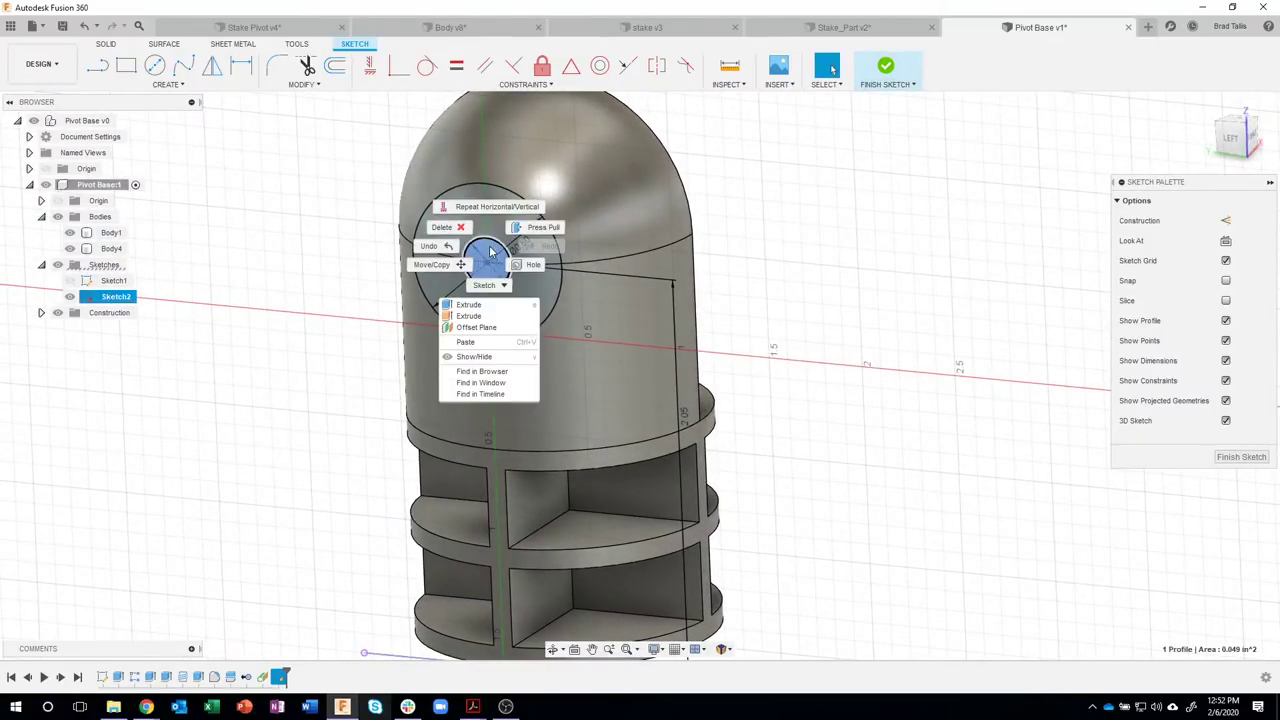
left_click(468, 304)
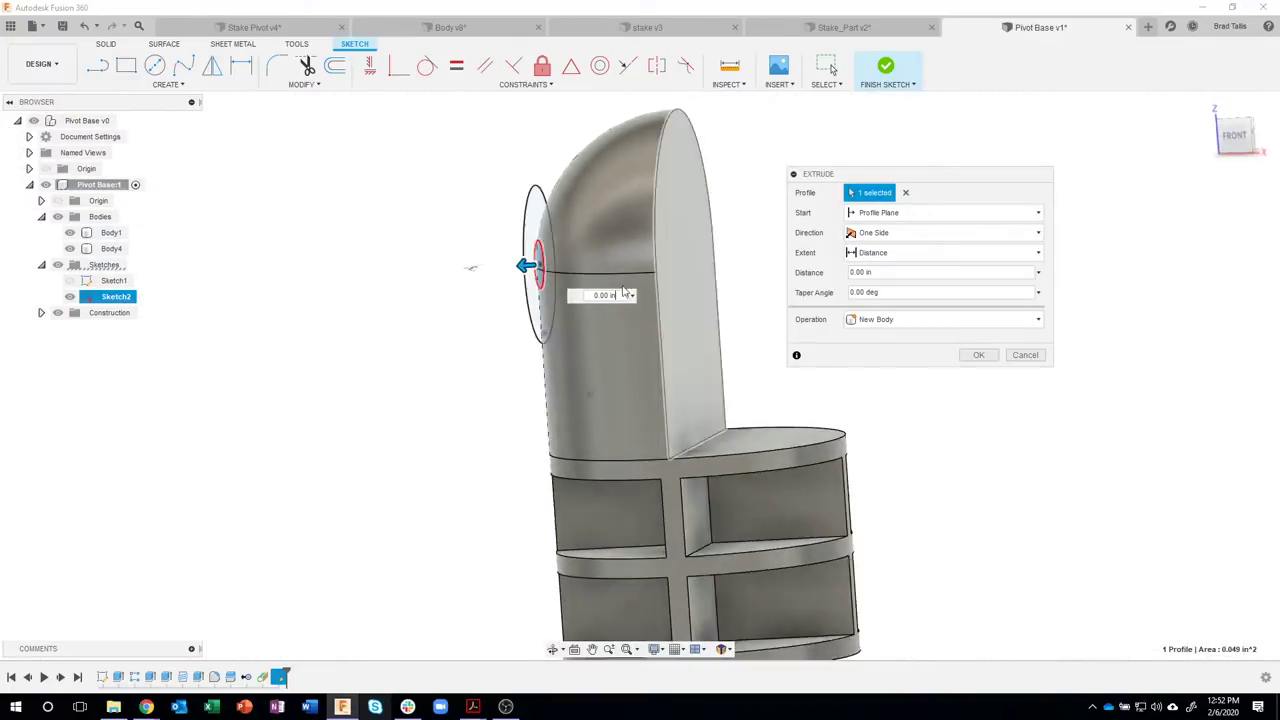
left_click_drag(513, 236, 590, 249)
type("-0.75")
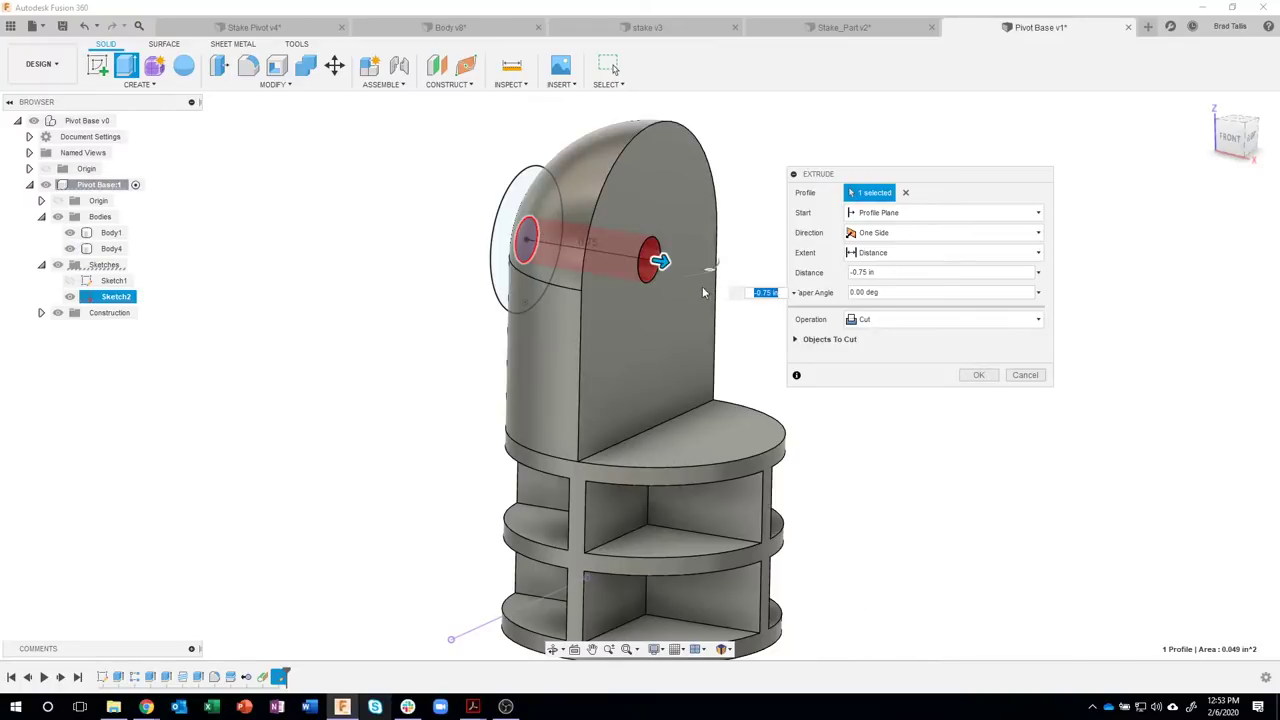
middle_click_drag(726, 349, 456, 240, "shift")
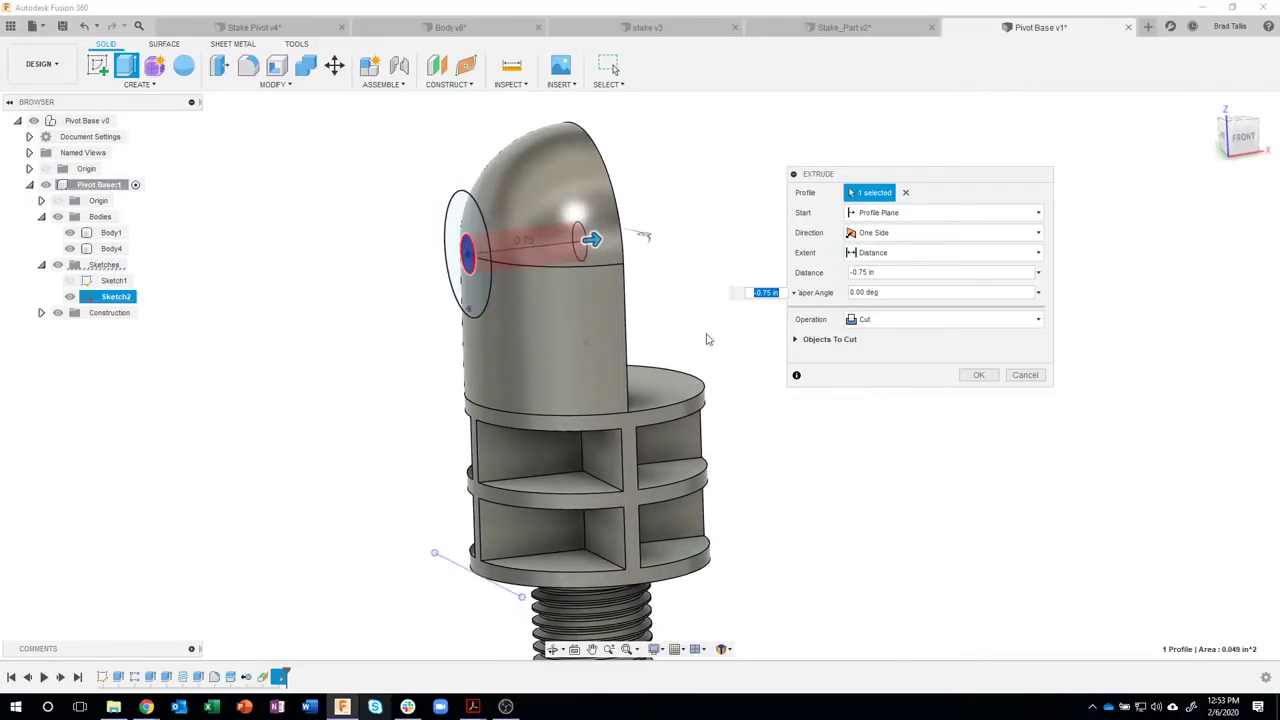
left_click(977, 376)
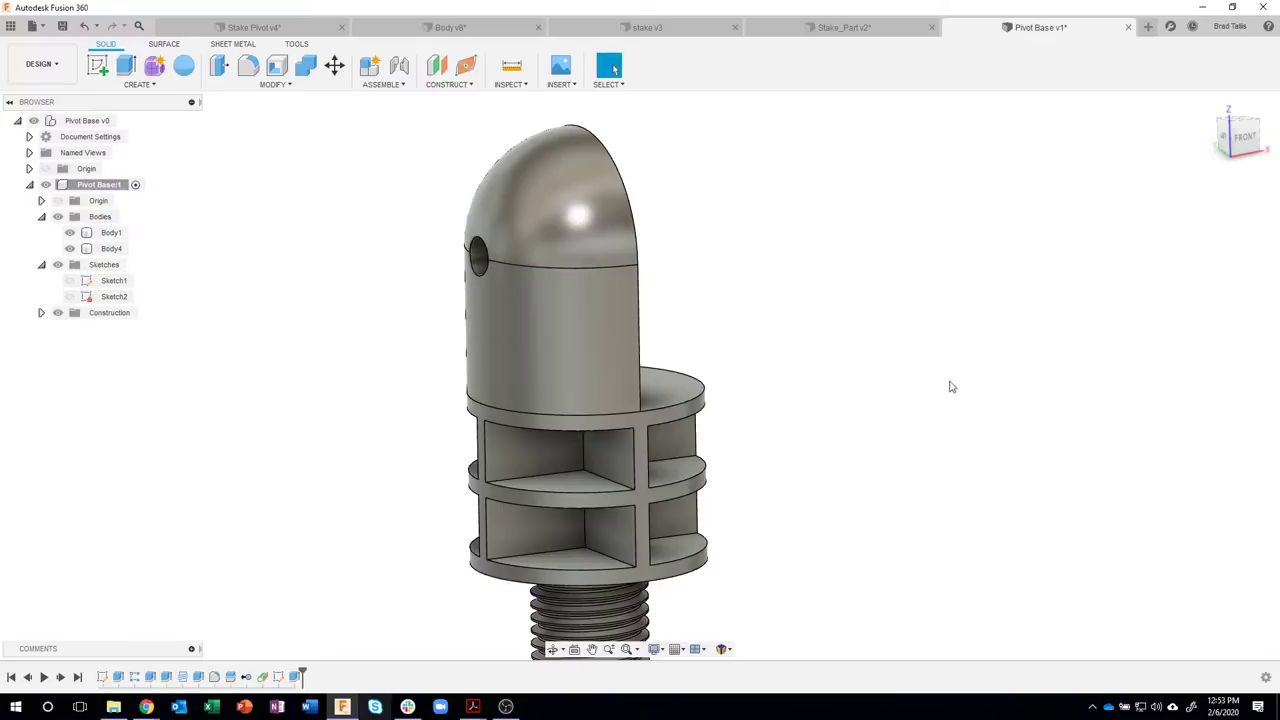
middle_click_drag(367, 277, 229, 337, "shift")
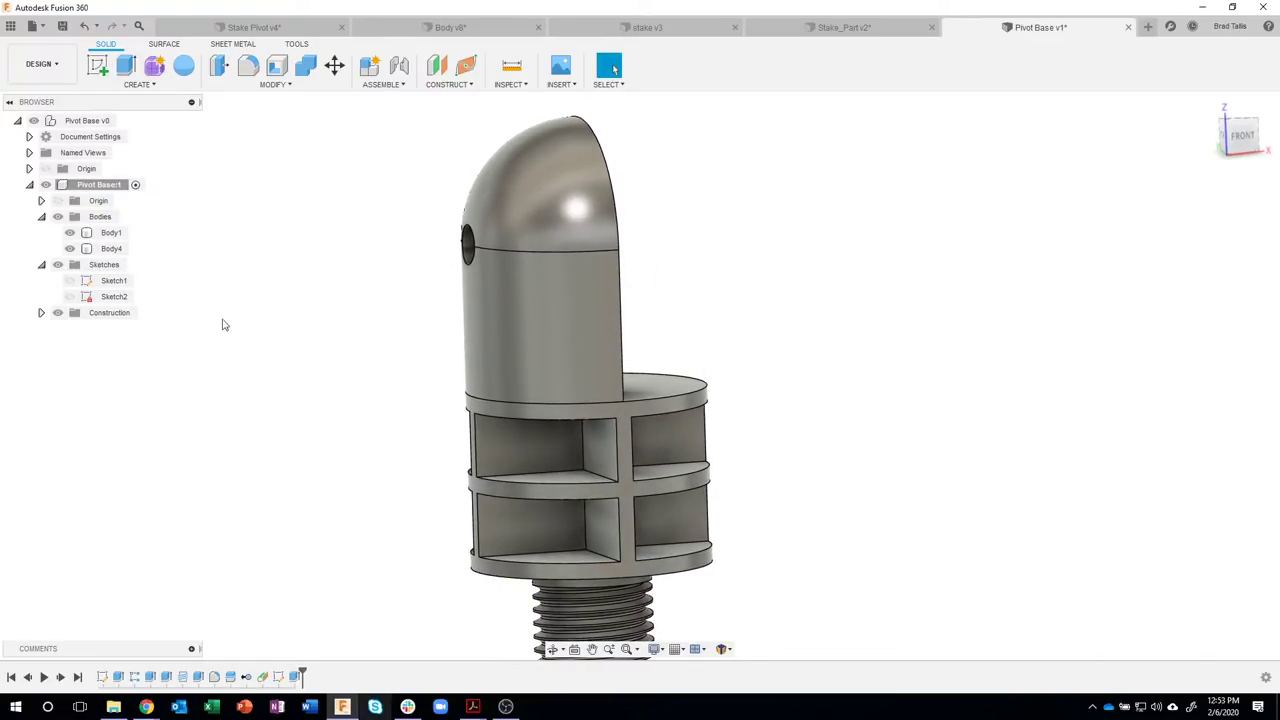
- Show Sketch2 again and start extruding its Ø0.80 circle profile as a boss
left_click(69, 297)
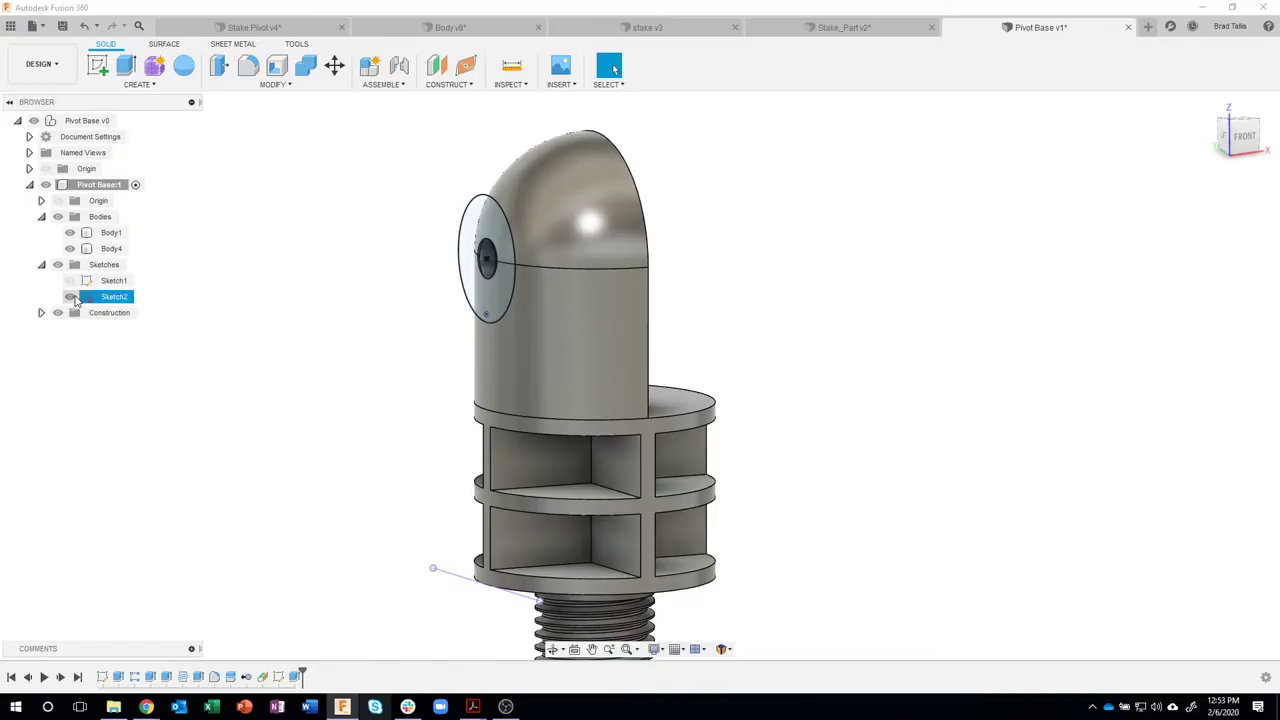
left_click(470, 232)
right_click(470, 232)
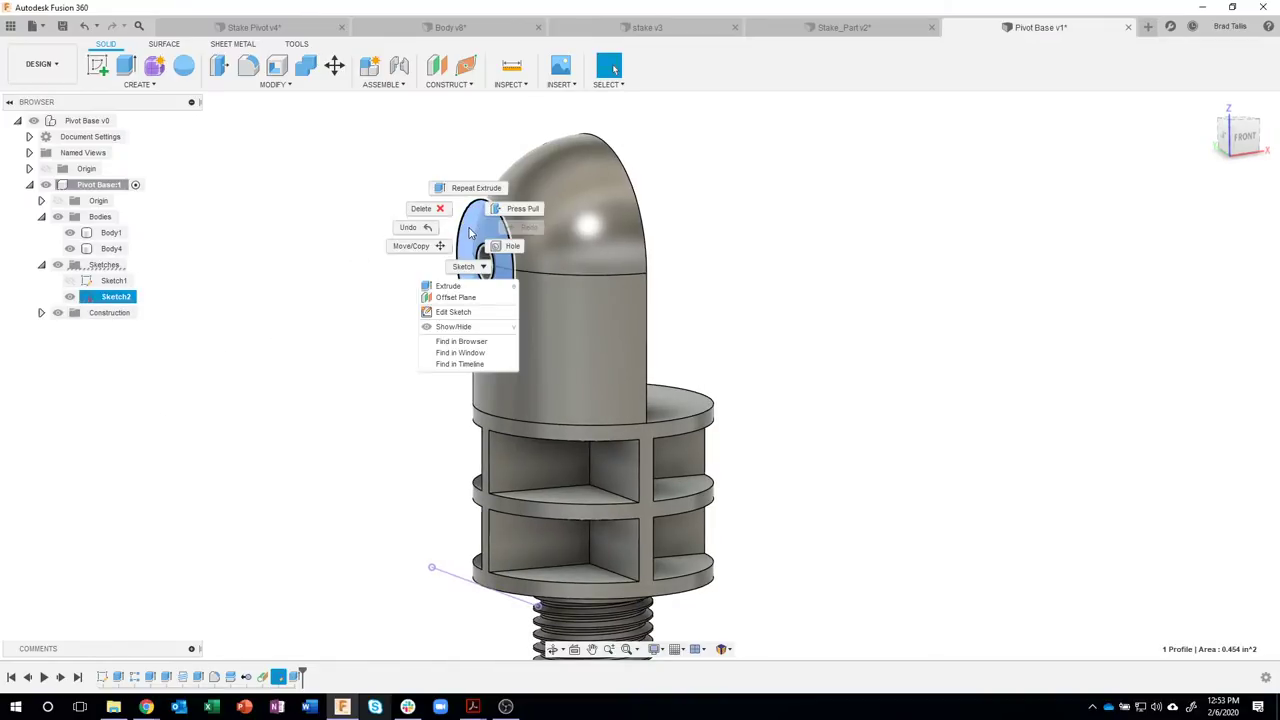
left_click(448, 286)
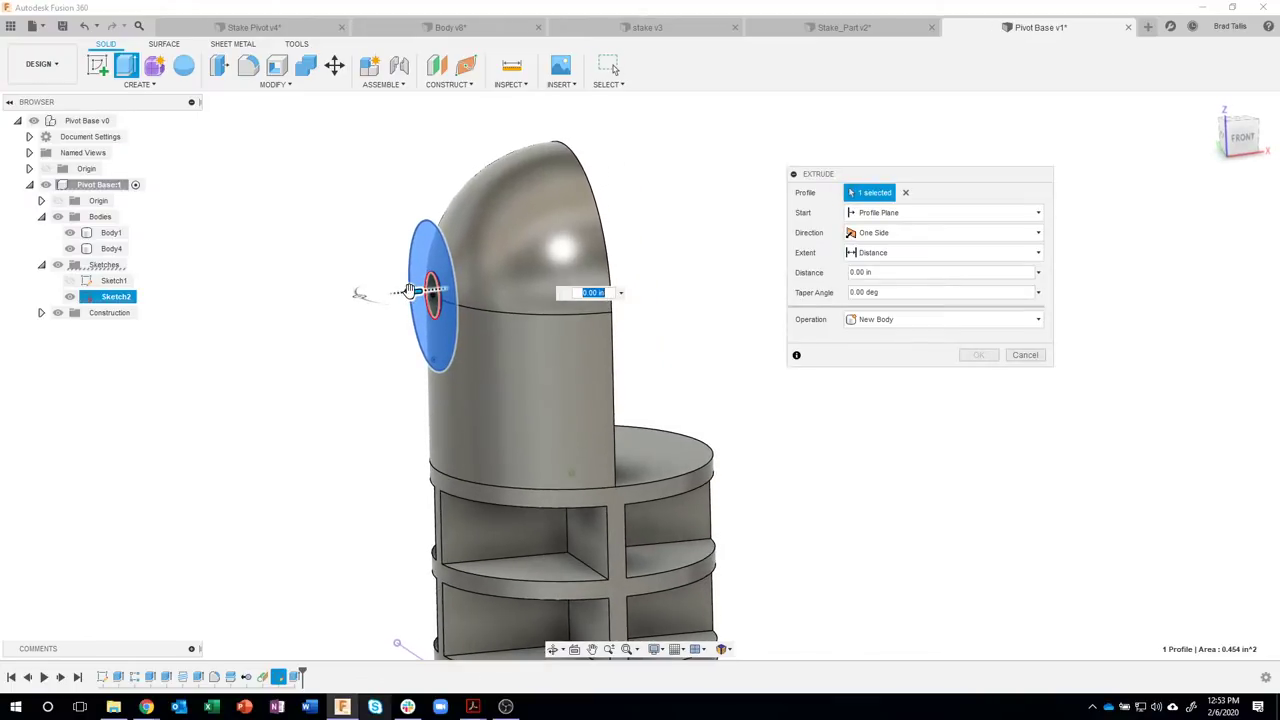
left_click_drag(423, 286, 460, 278)
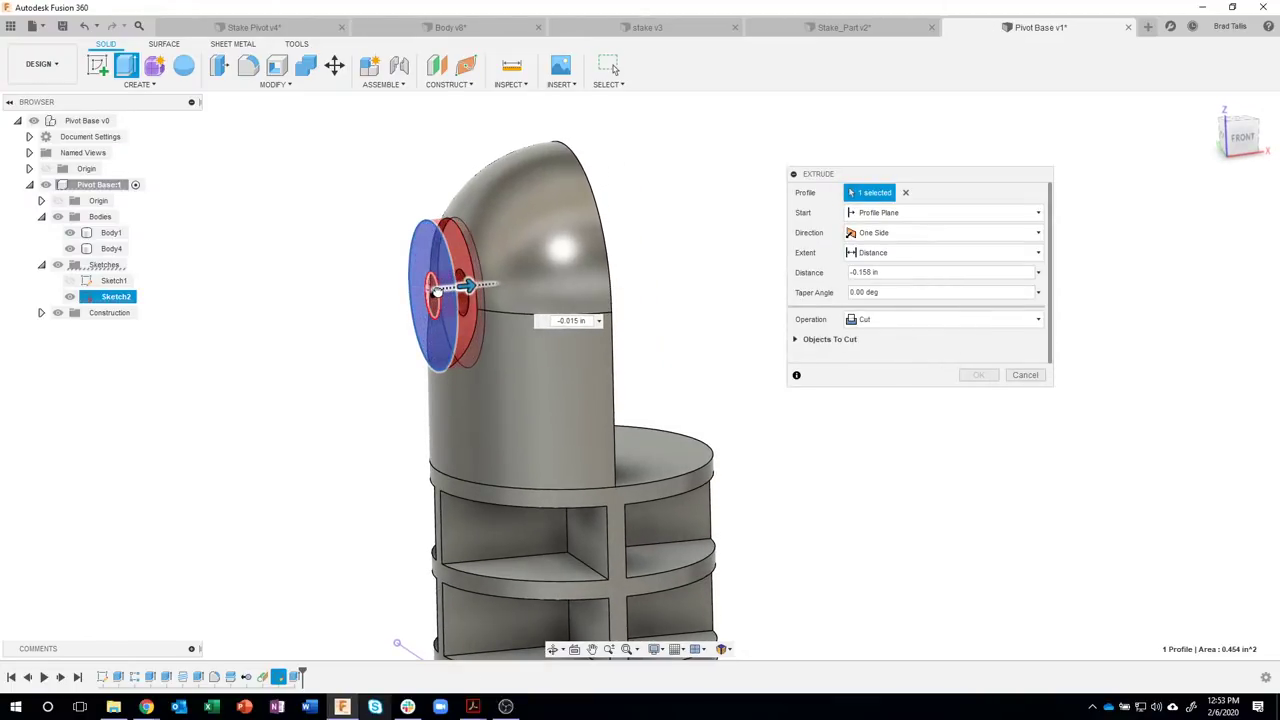
mouse_move(460, 300)
middle_mouse_down("shift")
mouse_move(322, 354)
mouse_move(314, 377)
mouse_move(466, 283)
mouse_move(478, 290)
middle_mouse_up("shift")
left_click_drag(478, 290, 460, 290)
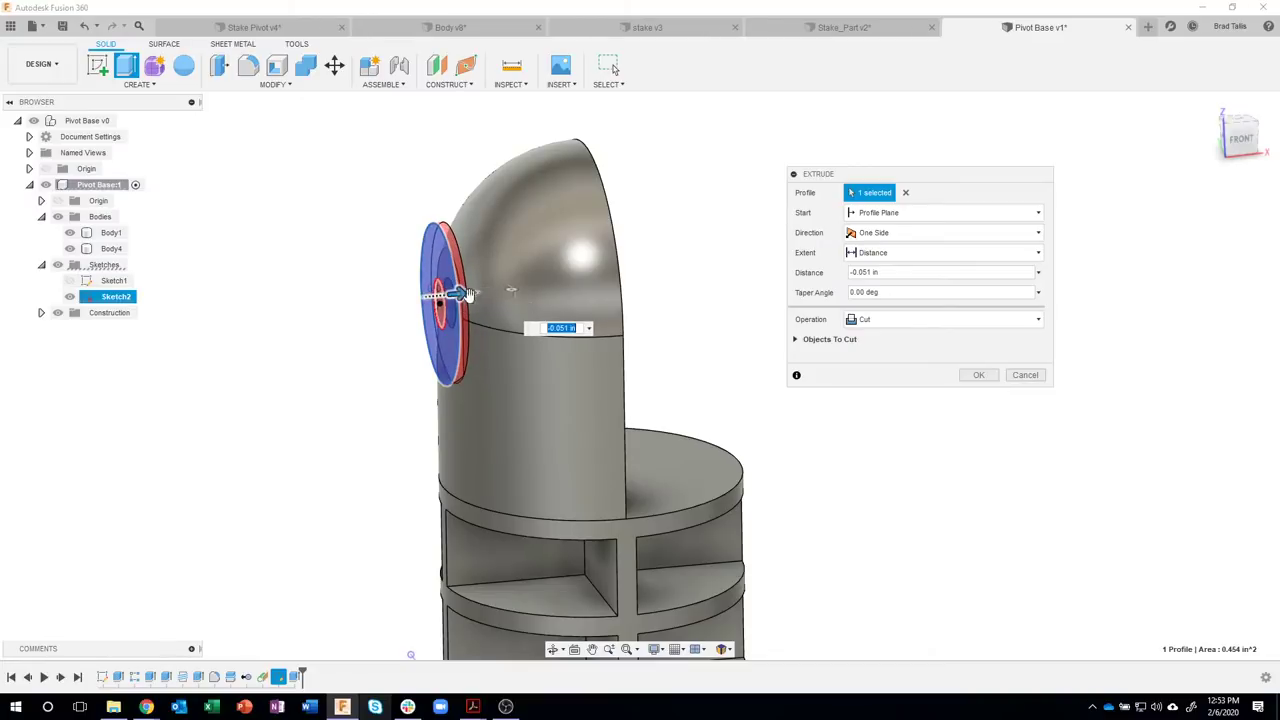
middle_click_drag(460, 290, 712, 270, "shift")
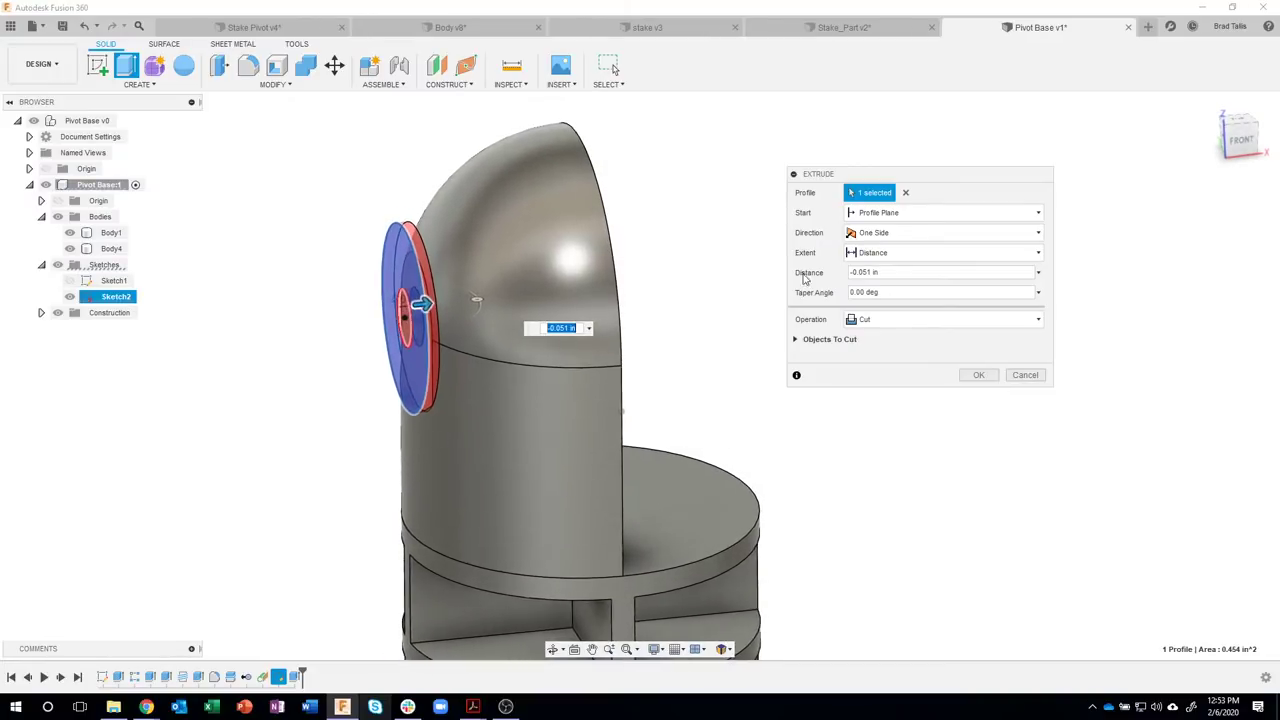
- Extend the boss To Object at the dome body and join it to the head
left_click(901, 253)
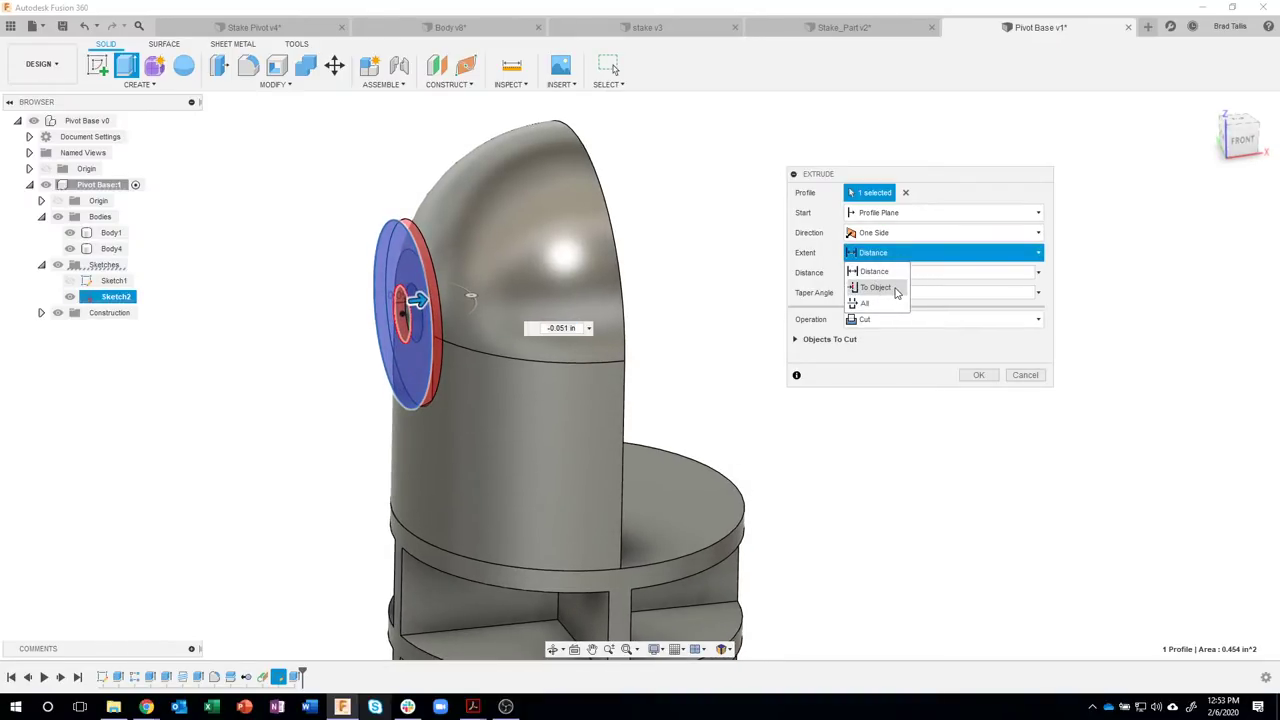
left_click(896, 290)
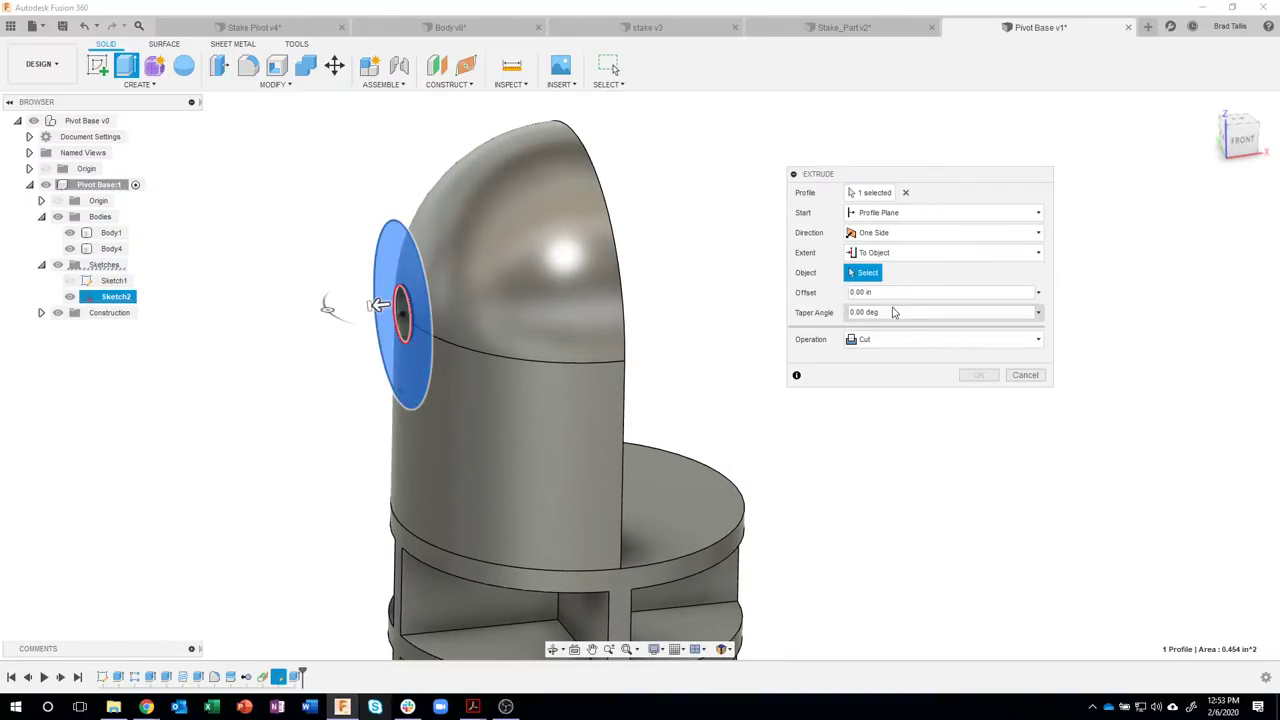
left_click(470, 218)
middle_click_drag(566, 272, 410, 242, "shift")
left_click(892, 378)
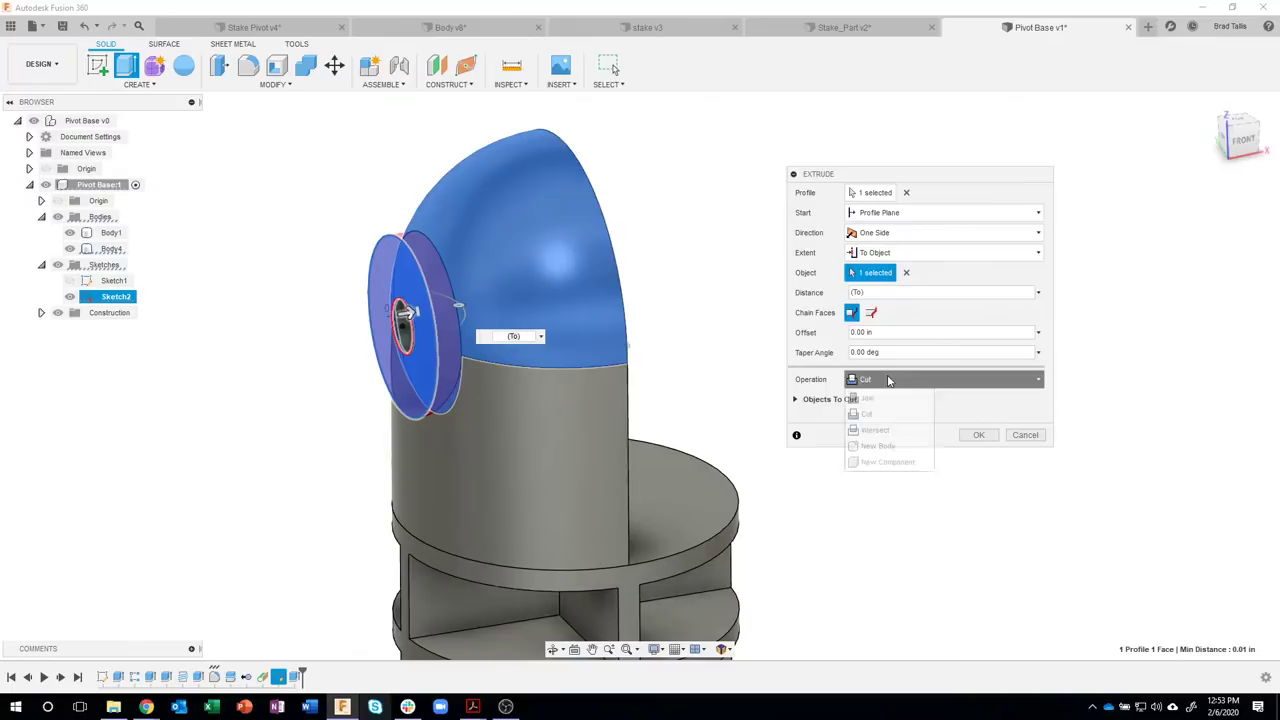
left_click(888, 399)
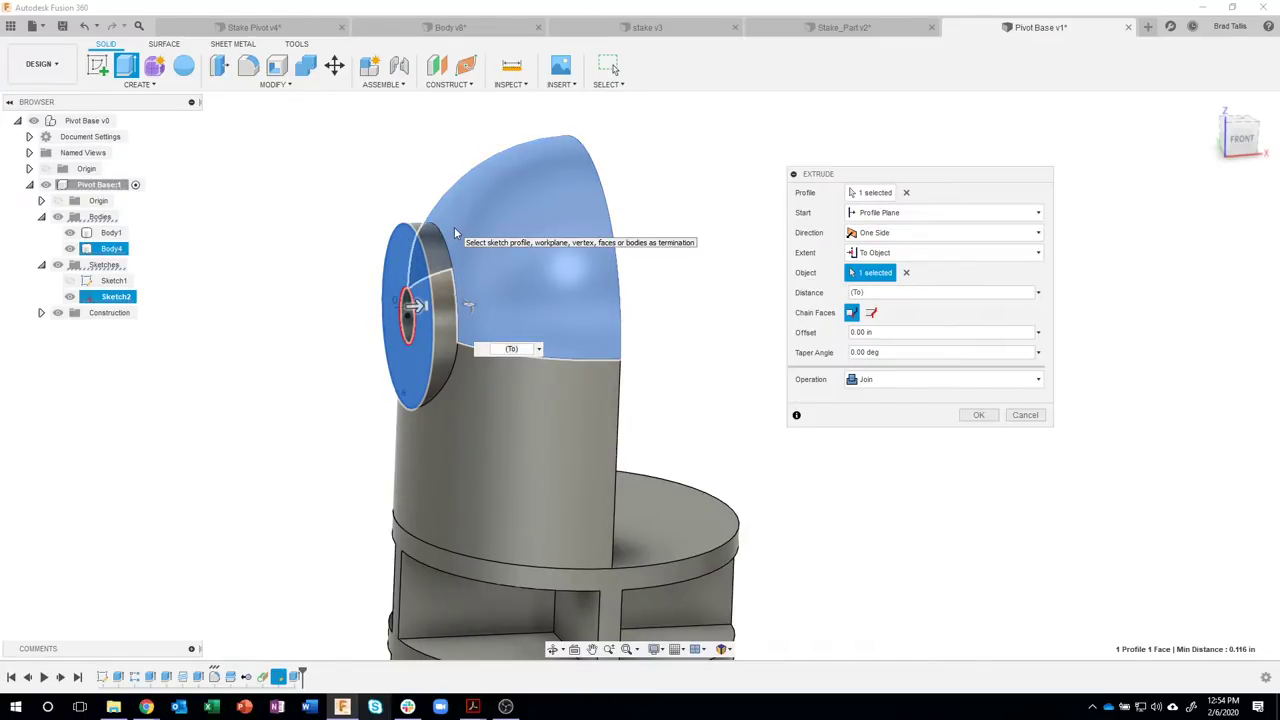
left_click(977, 416)
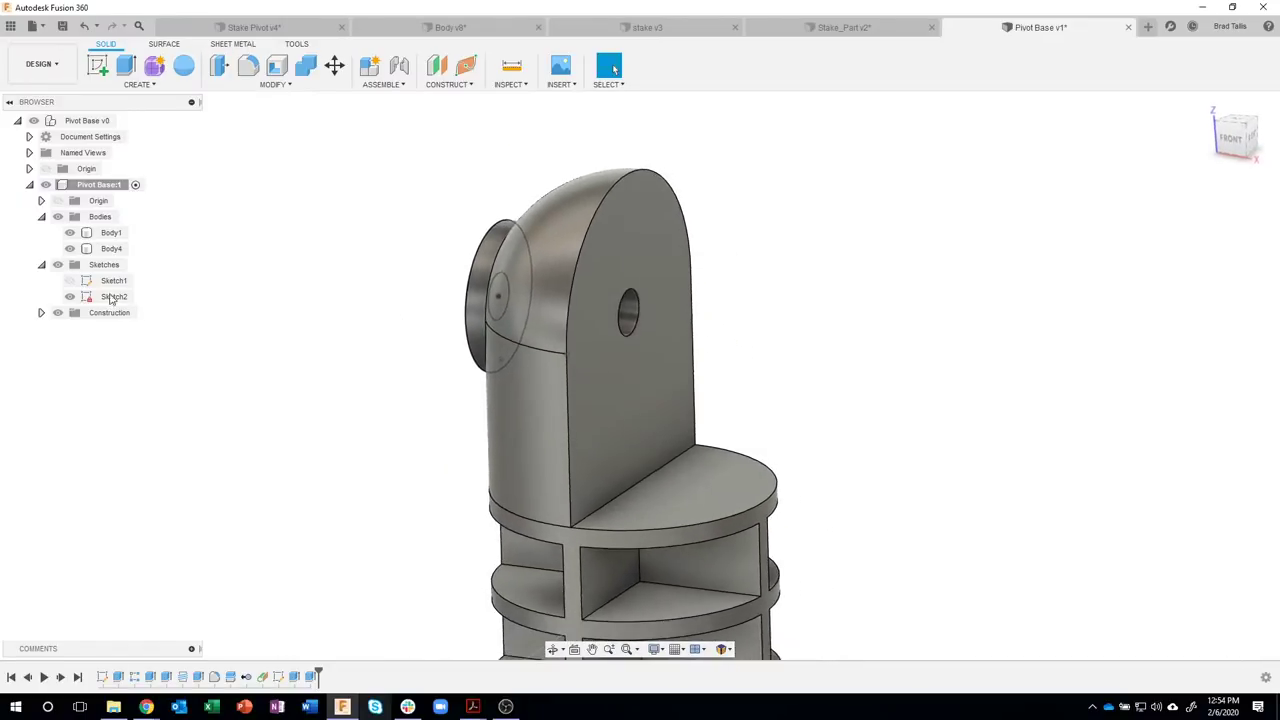
- Hide Sketch2 and start a Shell from the head's flat front face
left_click(70, 296)
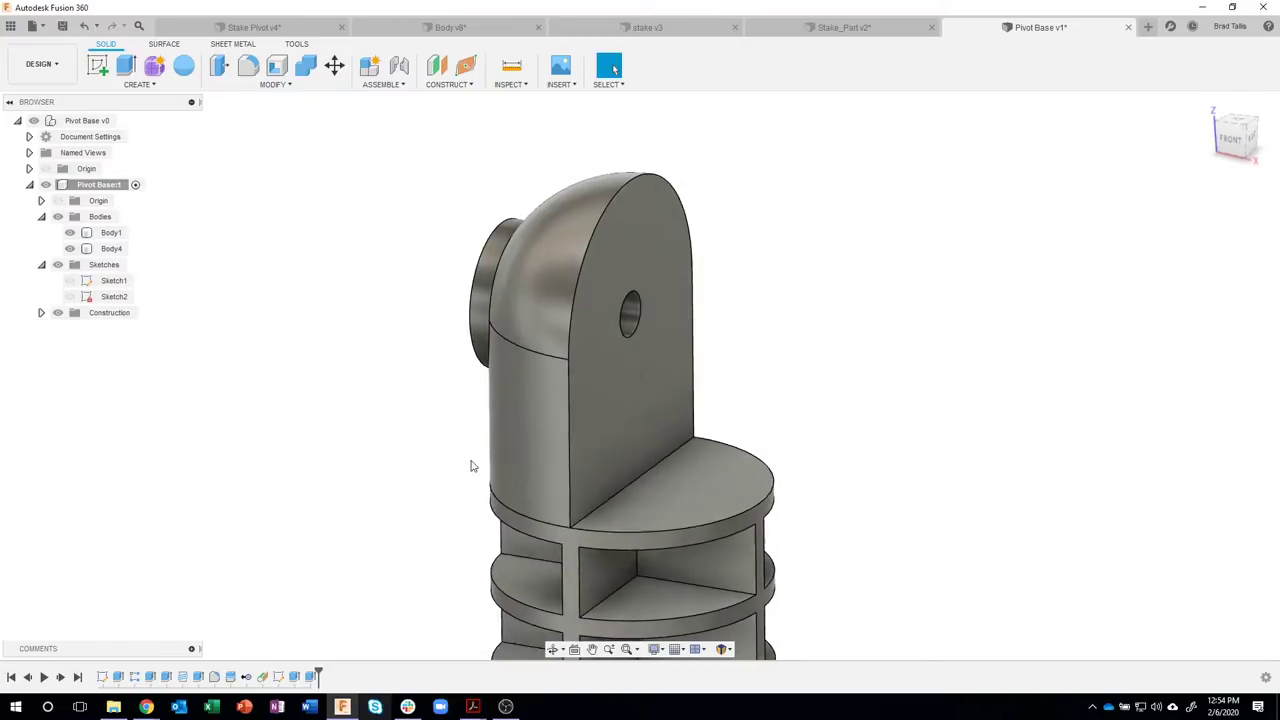
left_click(512, 397)
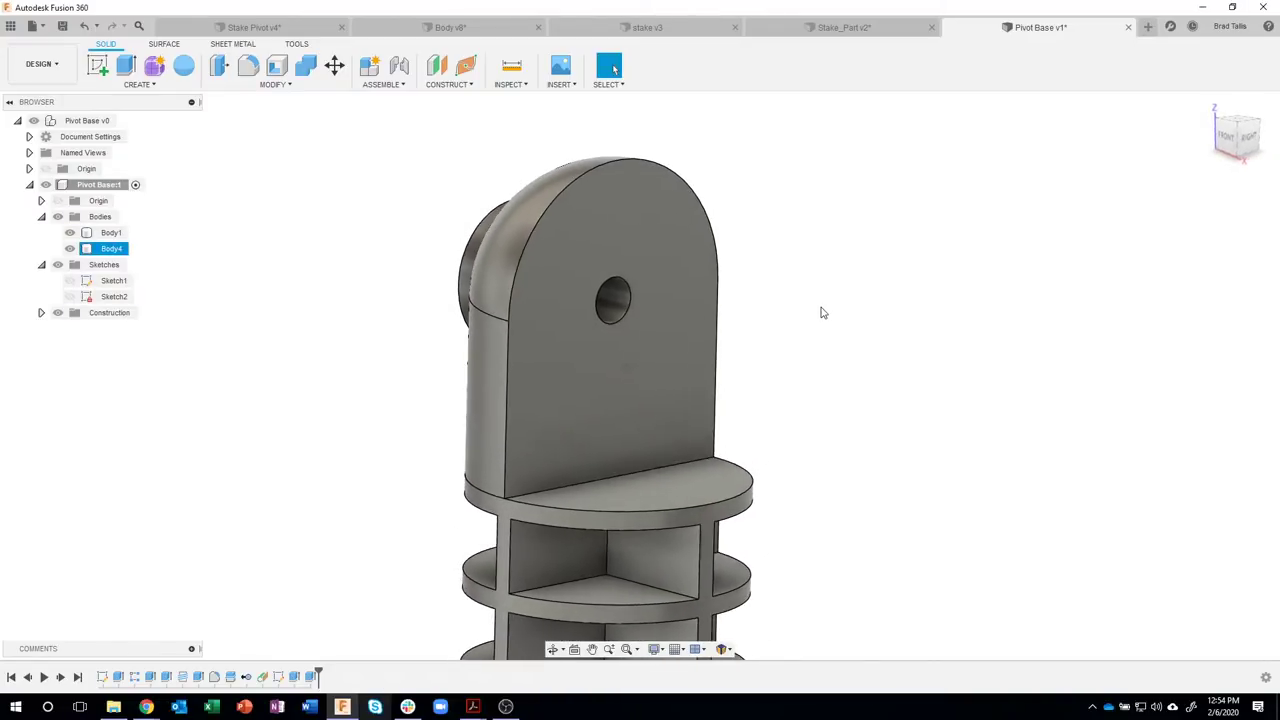
left_click(823, 309)
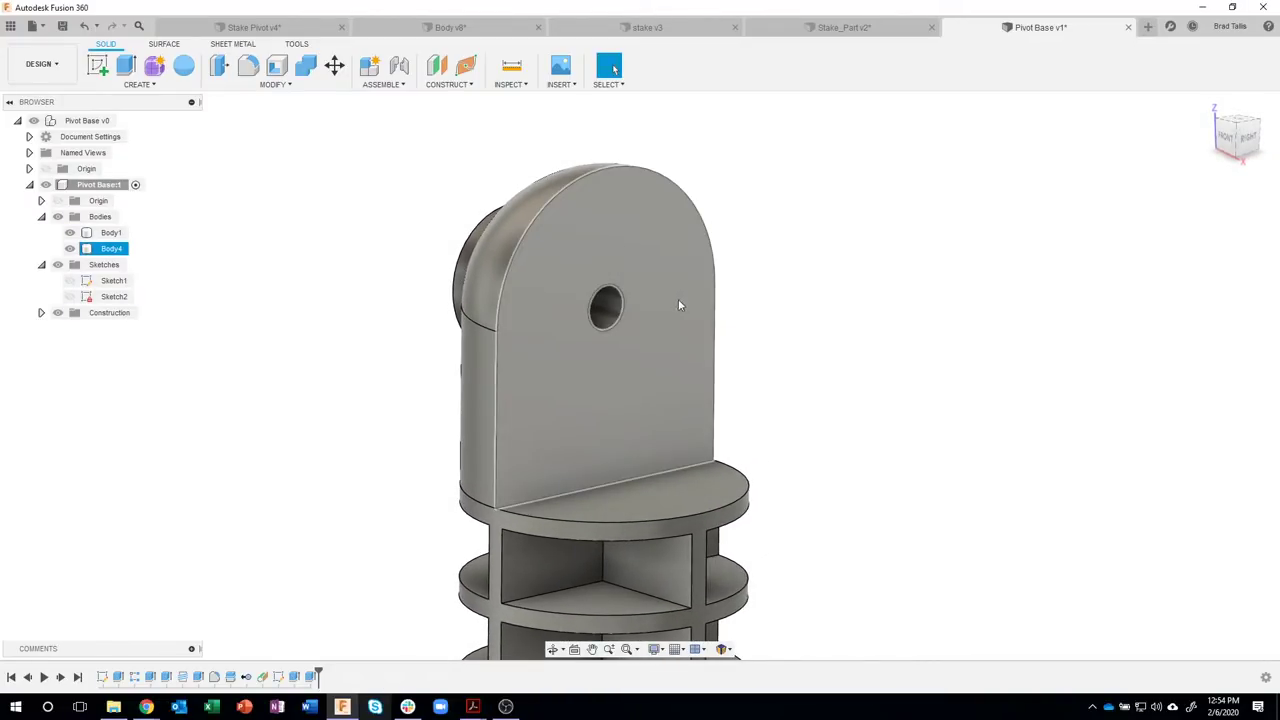
left_click(647, 347)
right_click(648, 348)
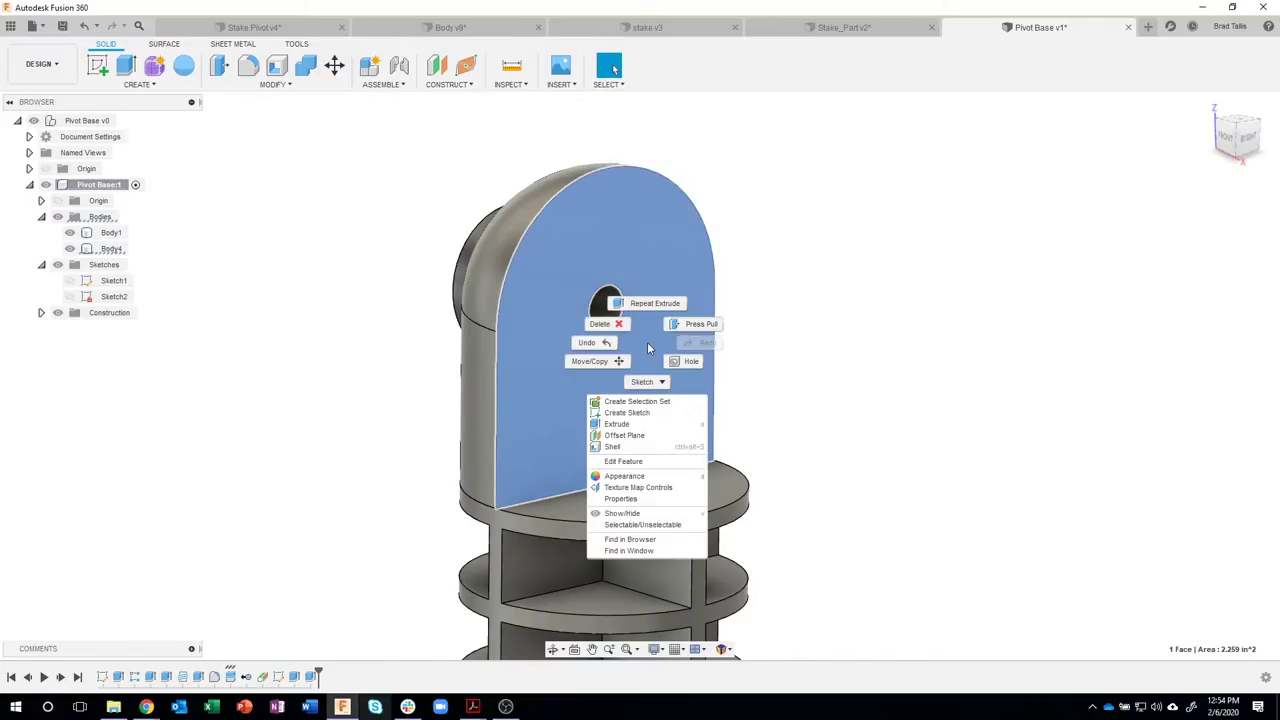
left_click(633, 447)
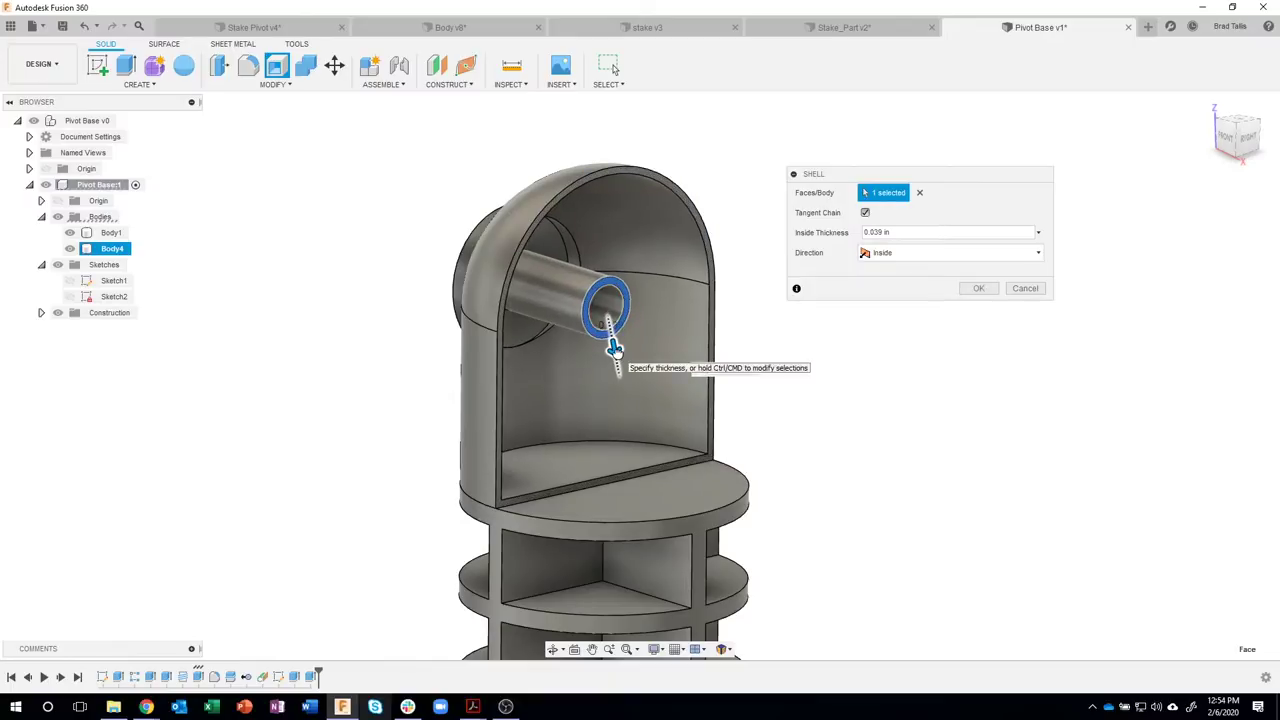
- Add the head's bottom face to the shell and inspect the hollow with Body1 hidden
left_click_drag(614, 351, 617, 359)
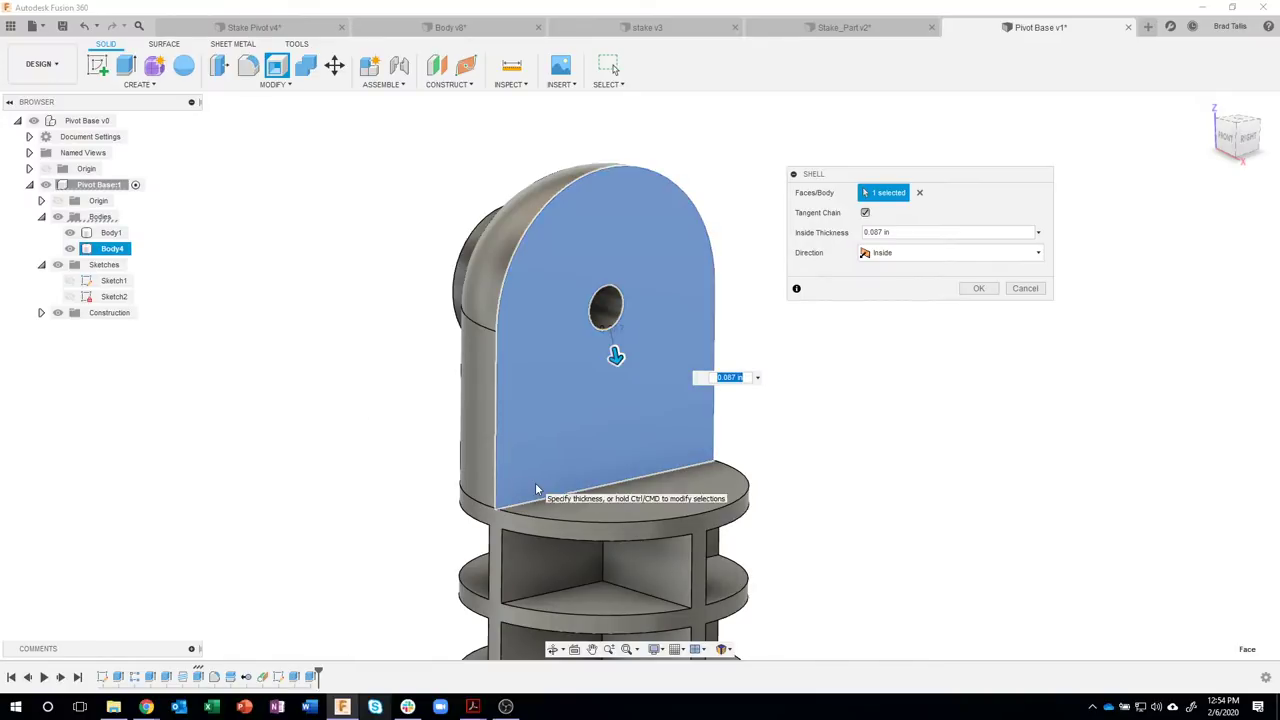
left_click(527, 482)
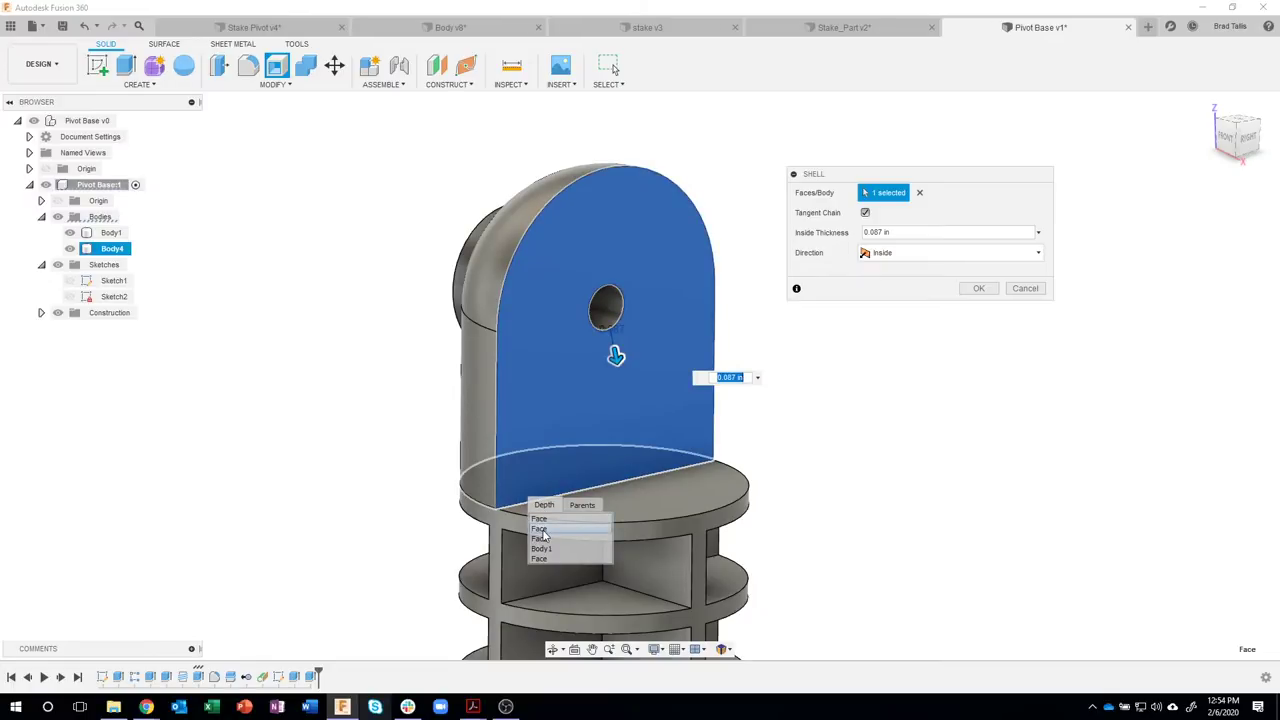
left_click(540, 531)
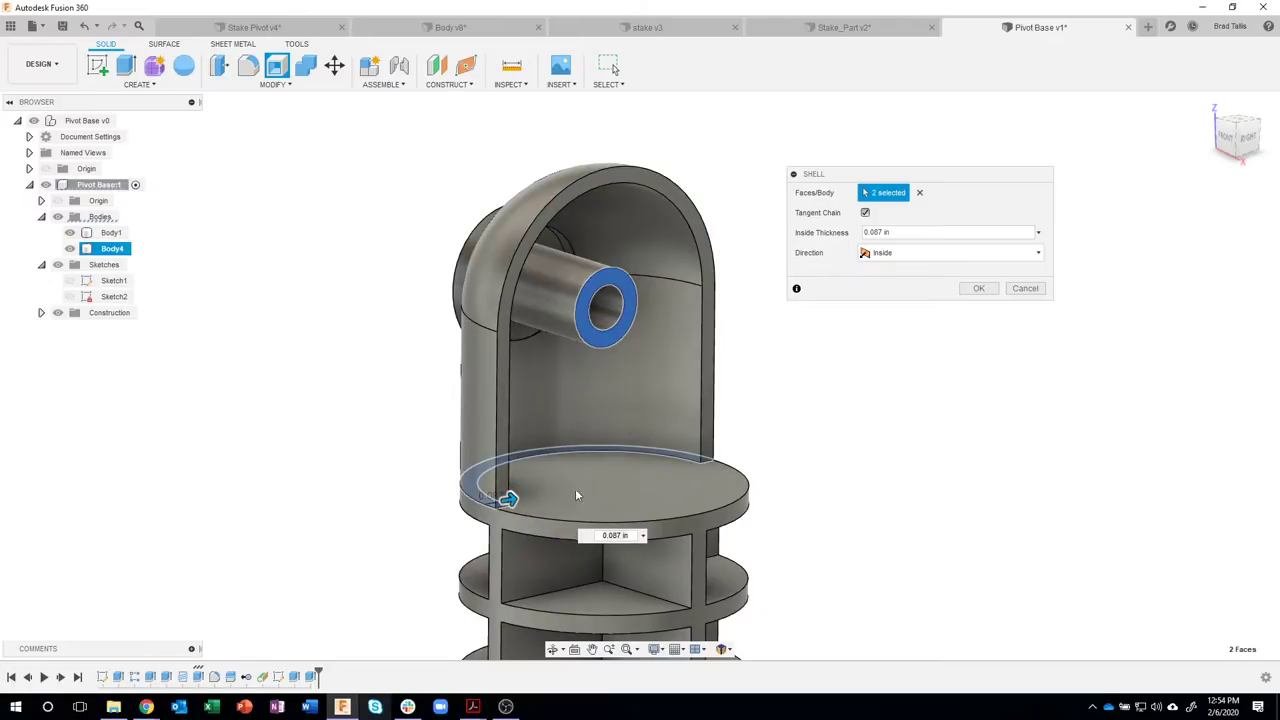
left_click_drag(503, 496, 512, 499)
left_click(69, 233)
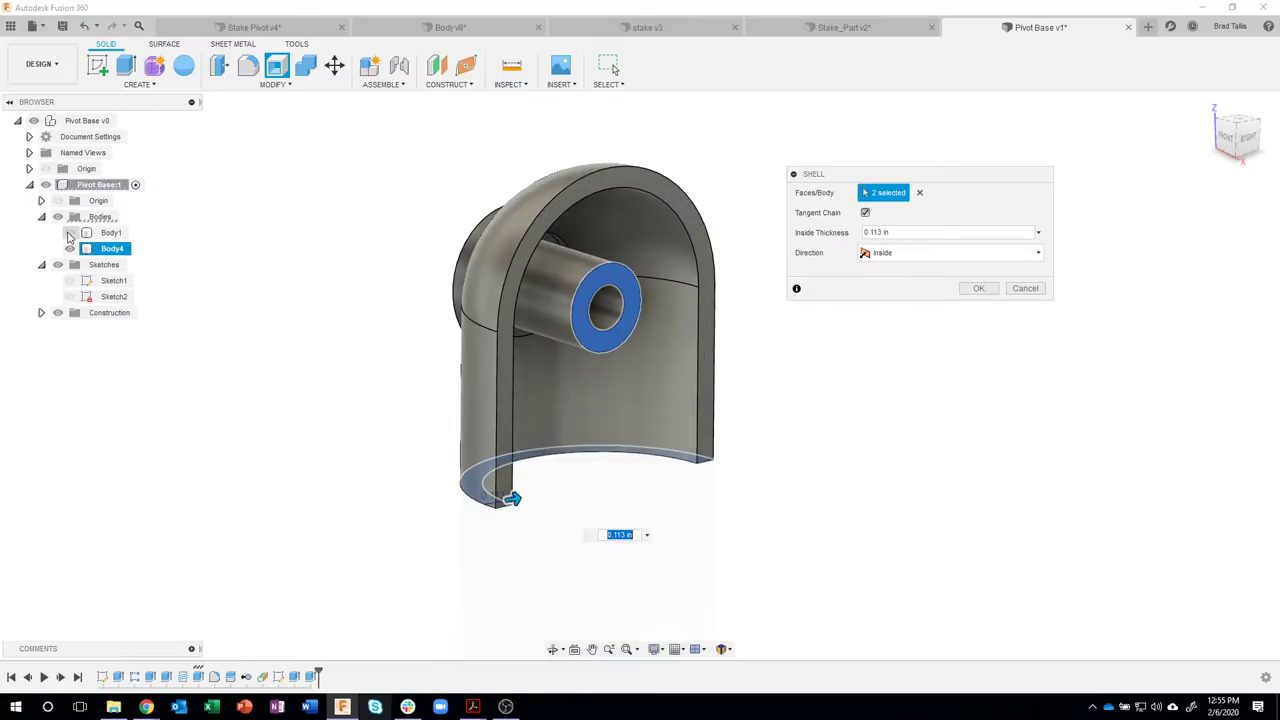
middle_click_drag(211, 360, 583, 486, "shift")
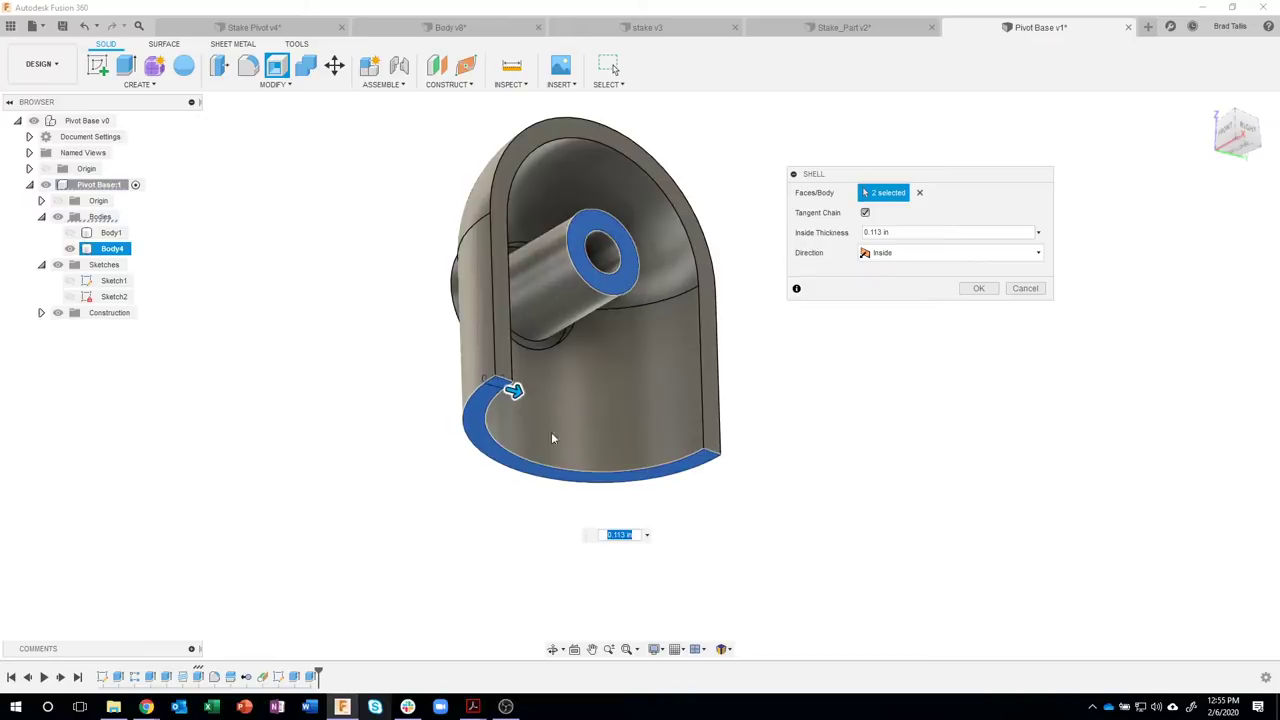
middle_click_drag(551, 437, 652, 345, "shift")
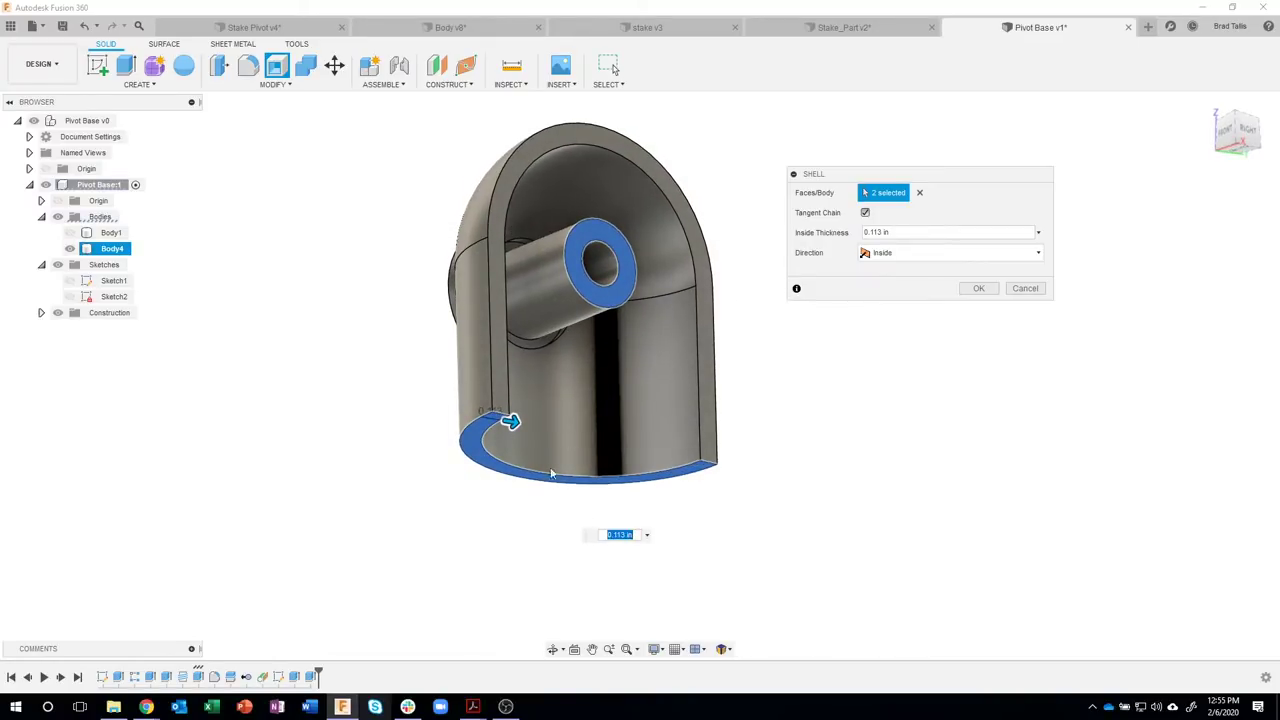
middle_click_drag(556, 527, 105, 290, "shift")
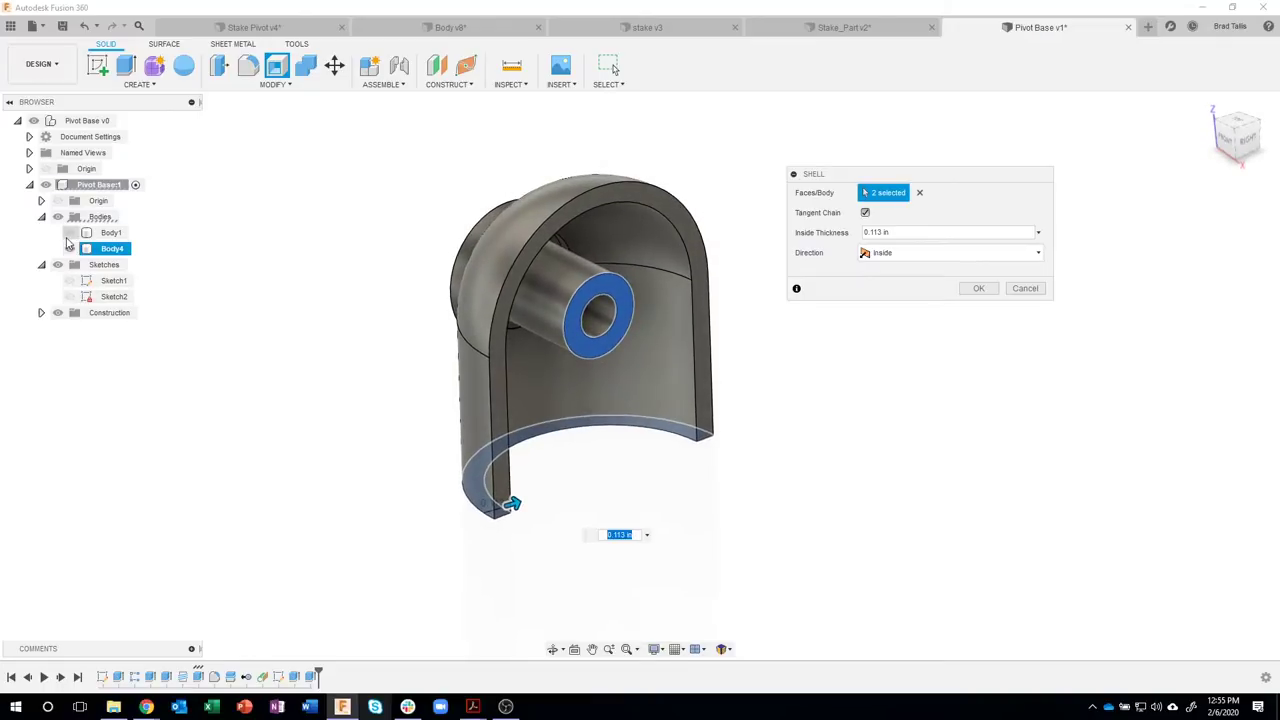
- Show Body1 again and apply the shell with 0.1 in inside thickness
left_click(69, 232)
middle_click_drag(246, 371, 555, 512, "shift")
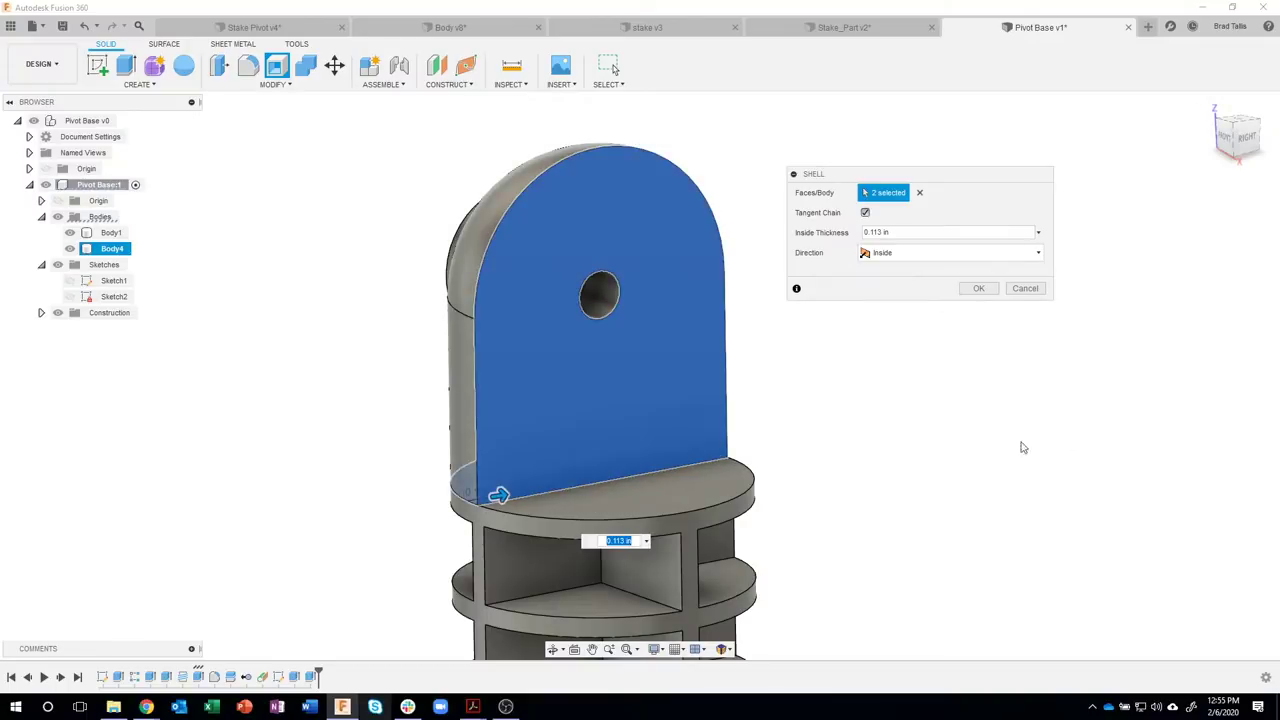
left_click(862, 233)
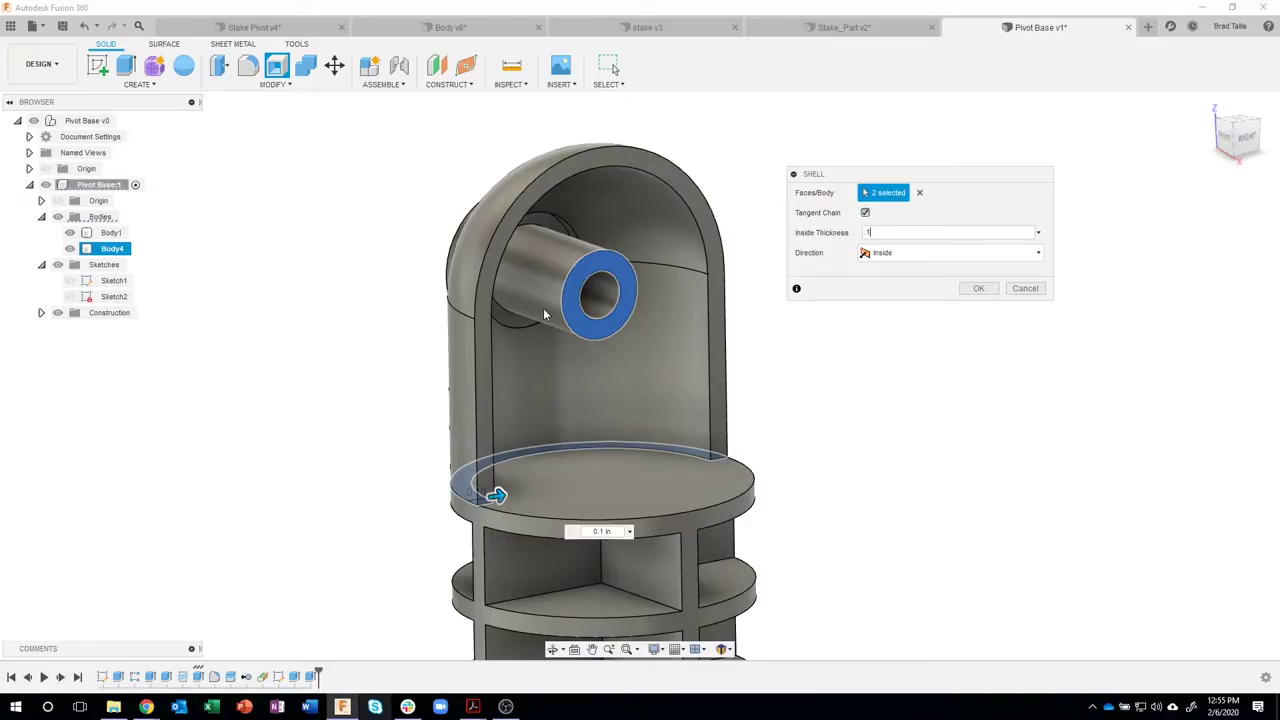
middle_click_drag(543, 316, 511, 255, "shift")
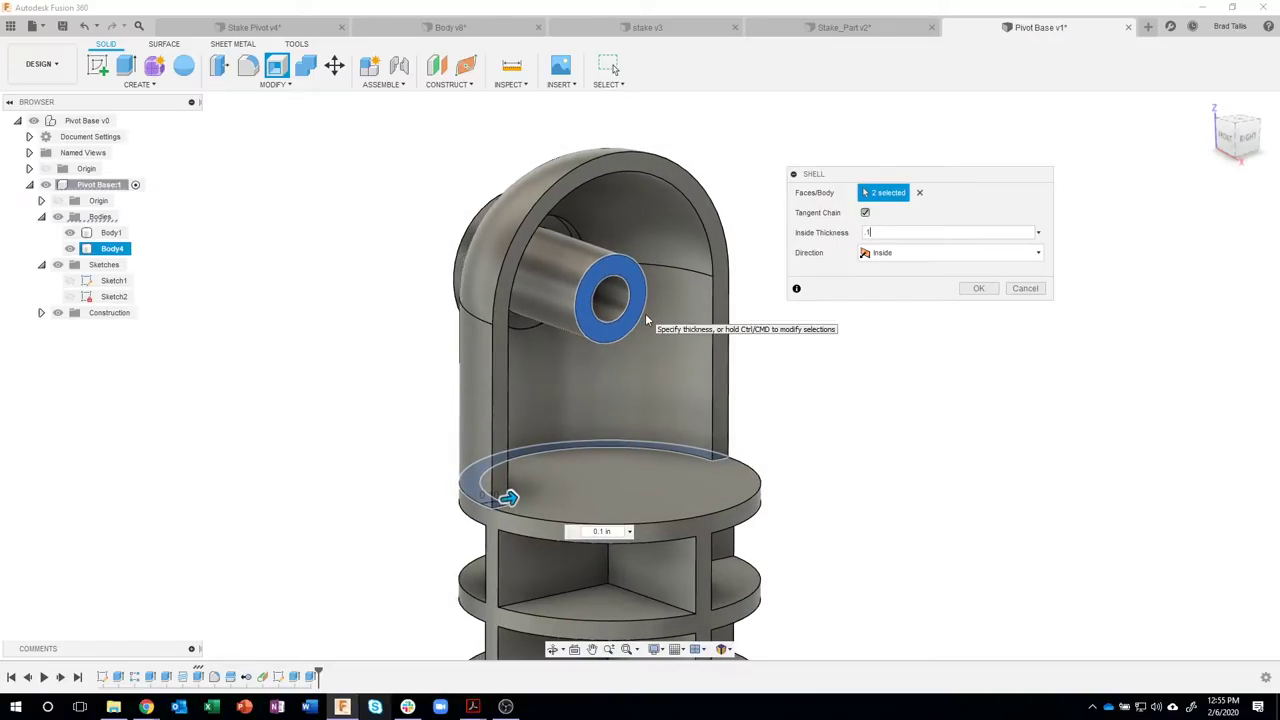
middle_click_drag(560, 323, 751, 329, "shift")
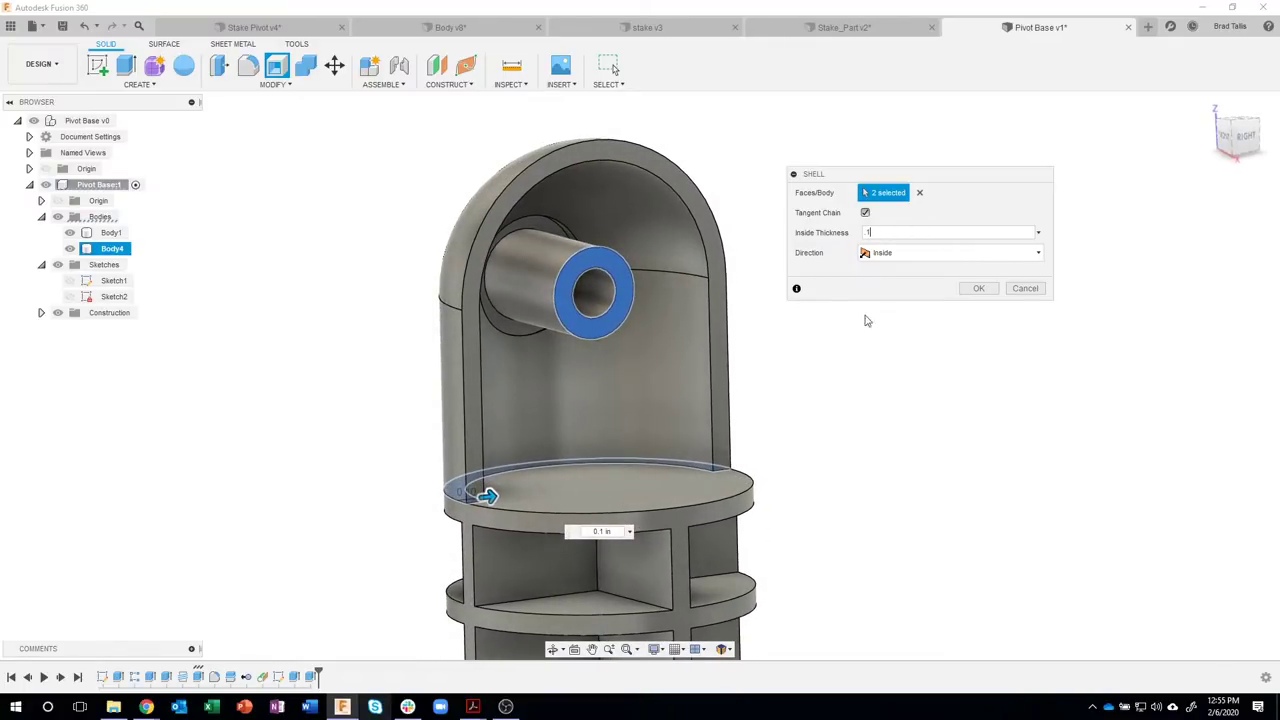
left_click(979, 288)
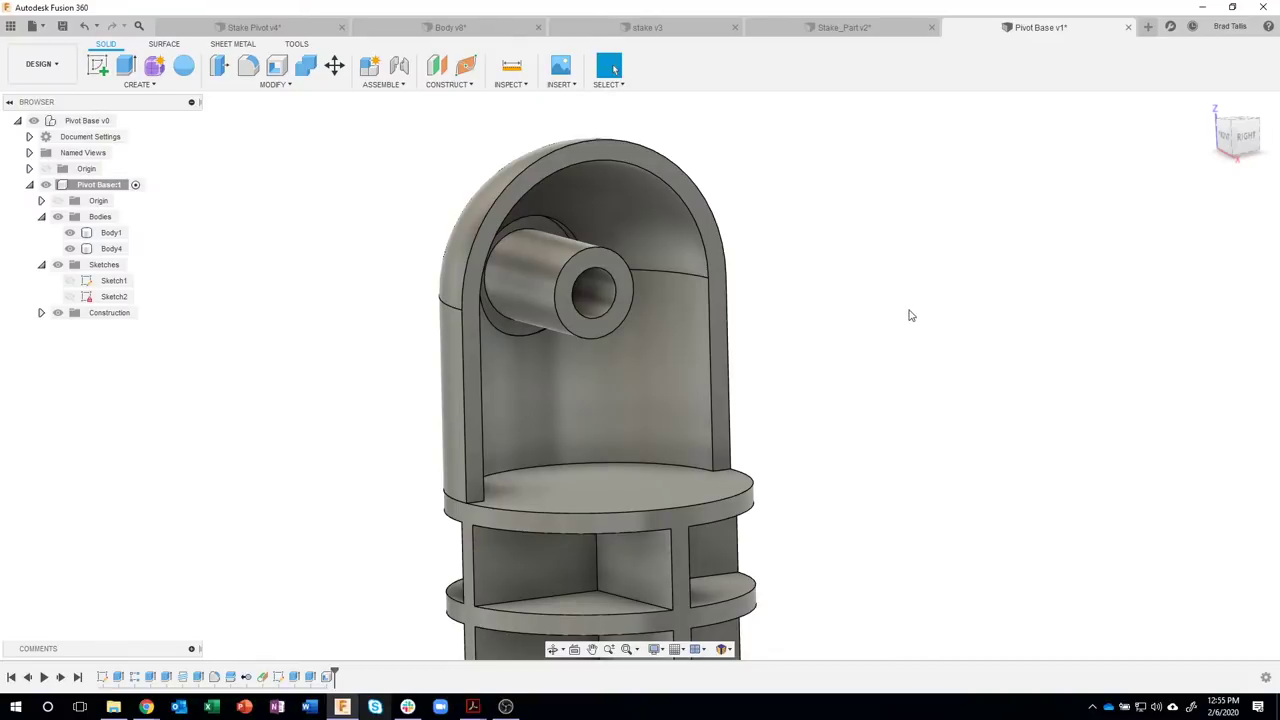
- Bring up Stake Pivot Drawing.pdf in Acrobat
middle_click_drag(910, 315, 731, 400, "shift")
mouse_move(481, 709)
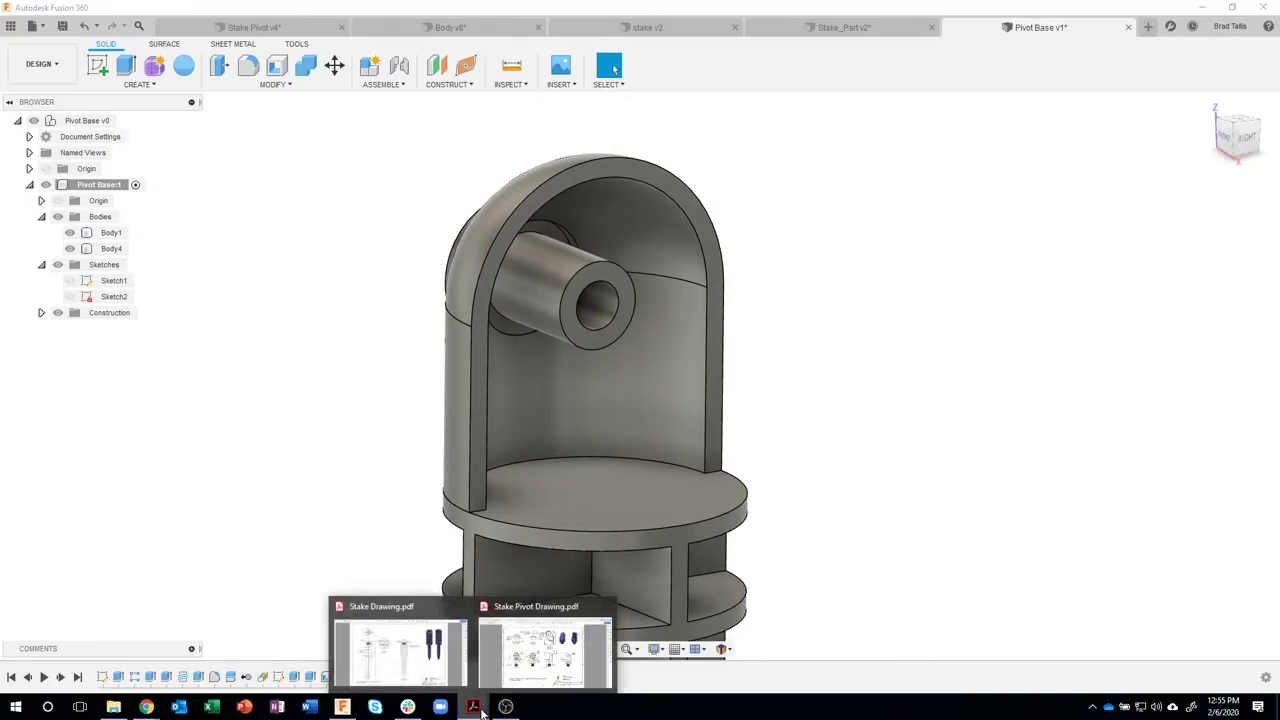
left_click(507, 672)
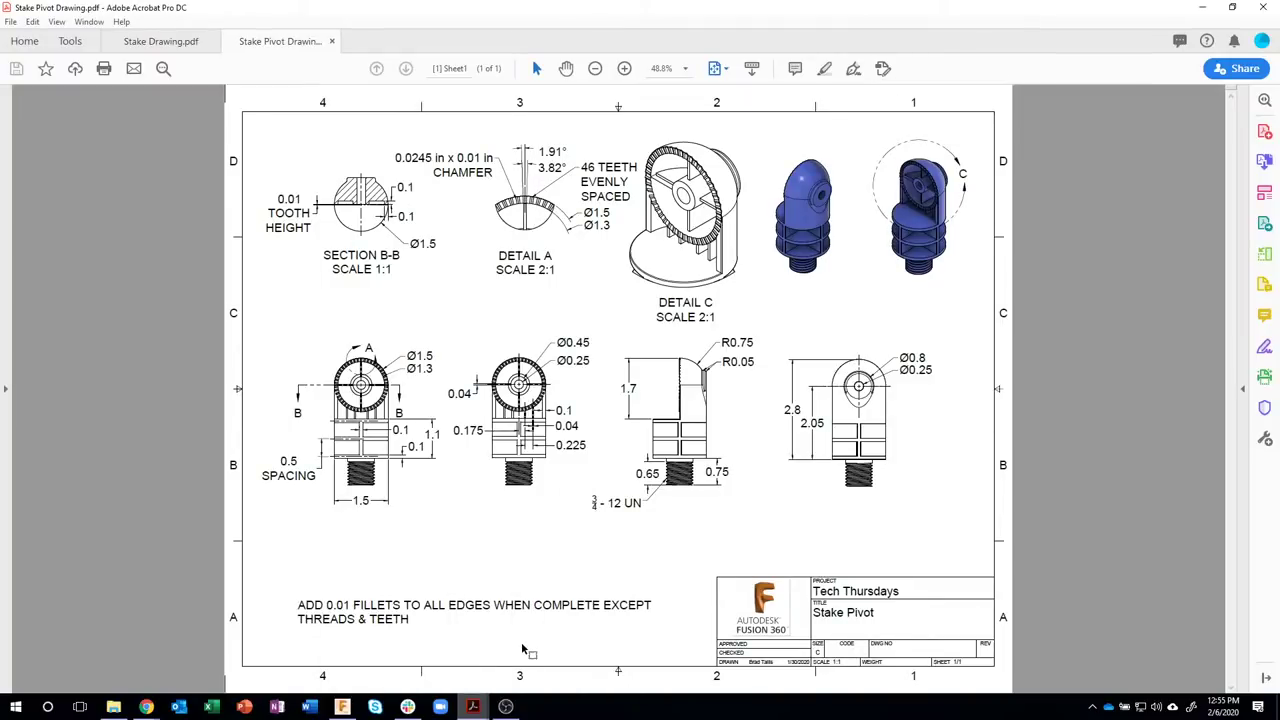
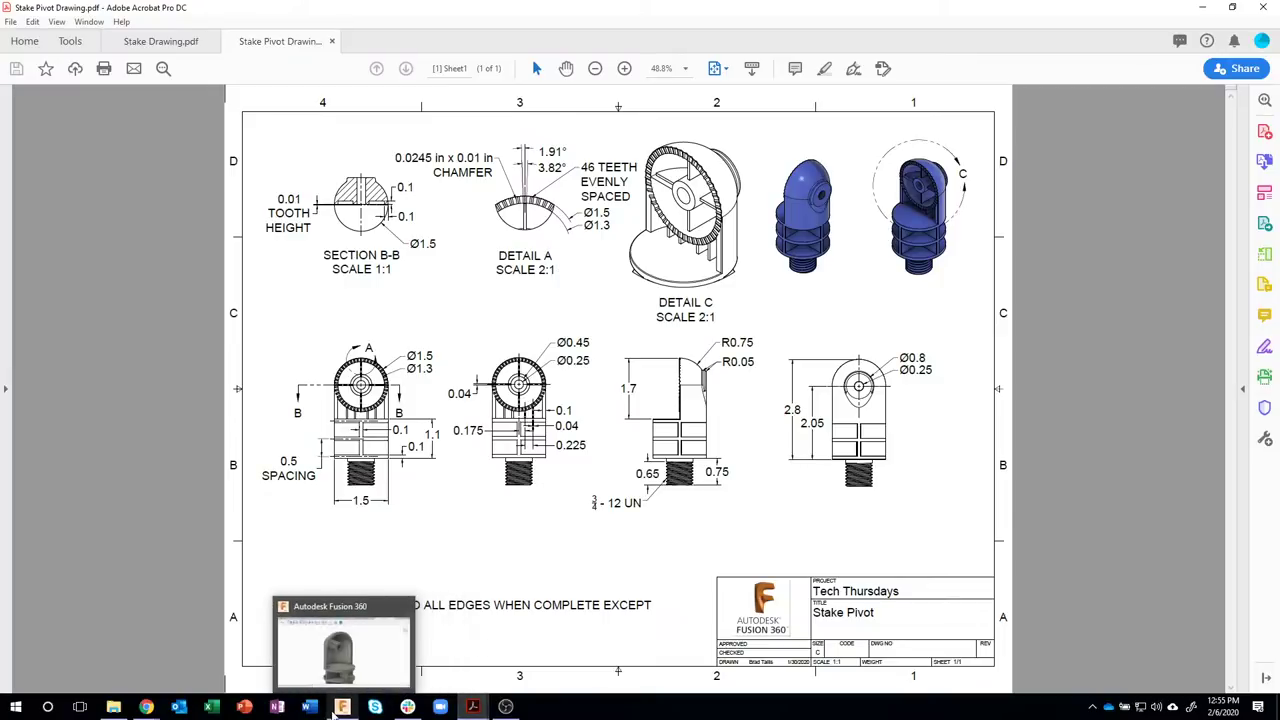
- Switch from Acrobat back to the Pivot Base model in Fusion 360
left_click(345, 672)
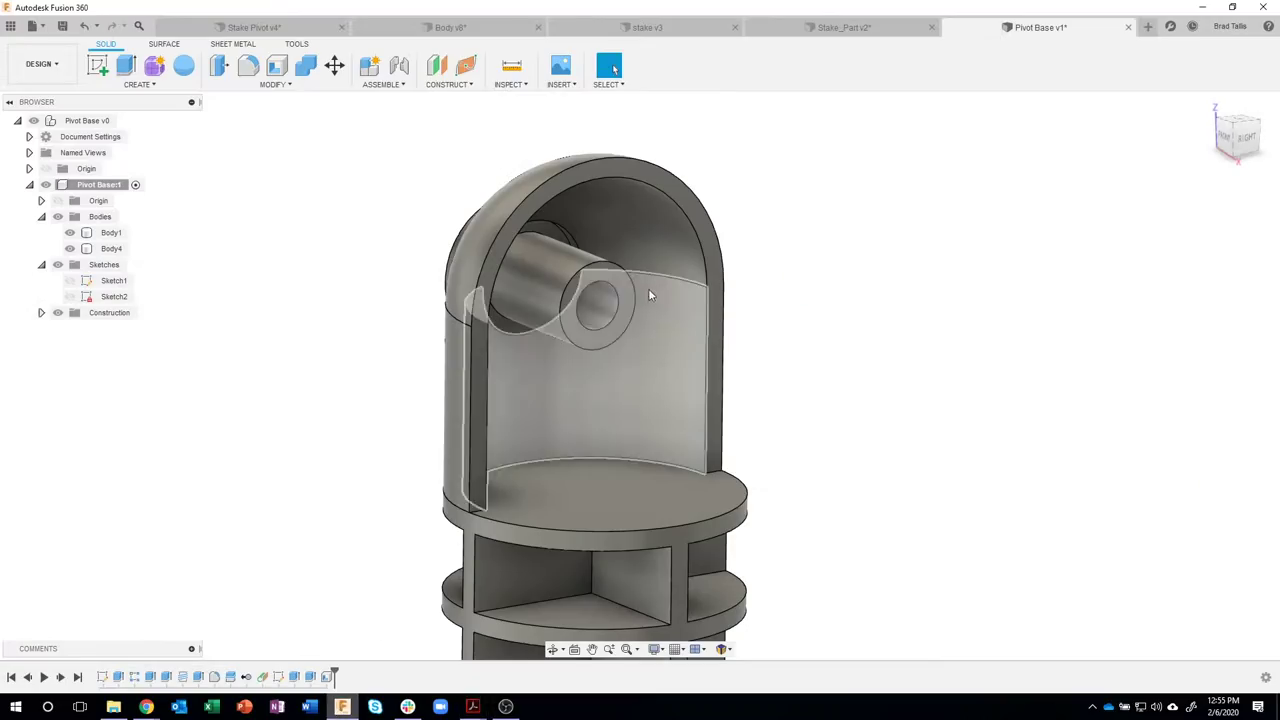
- Start a new sketch on the arched wall face of Body4
left_click(688, 204)
right_click(688, 204)
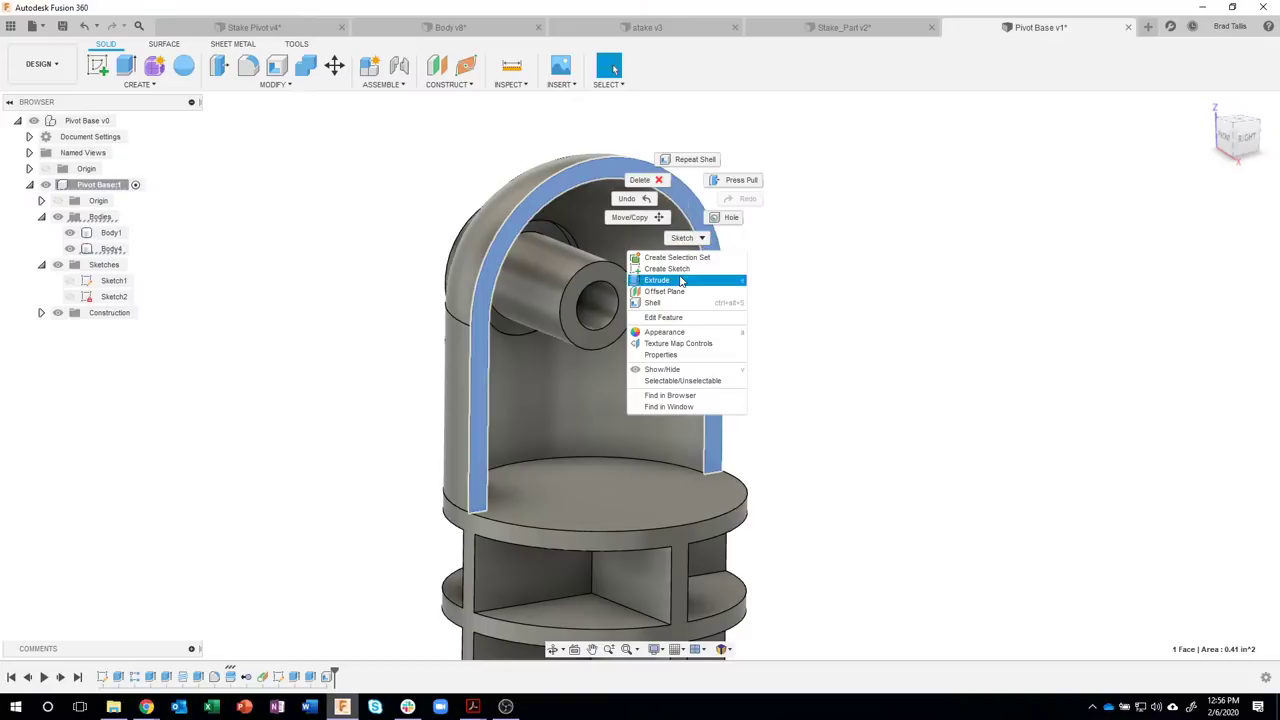
left_click(742, 286)
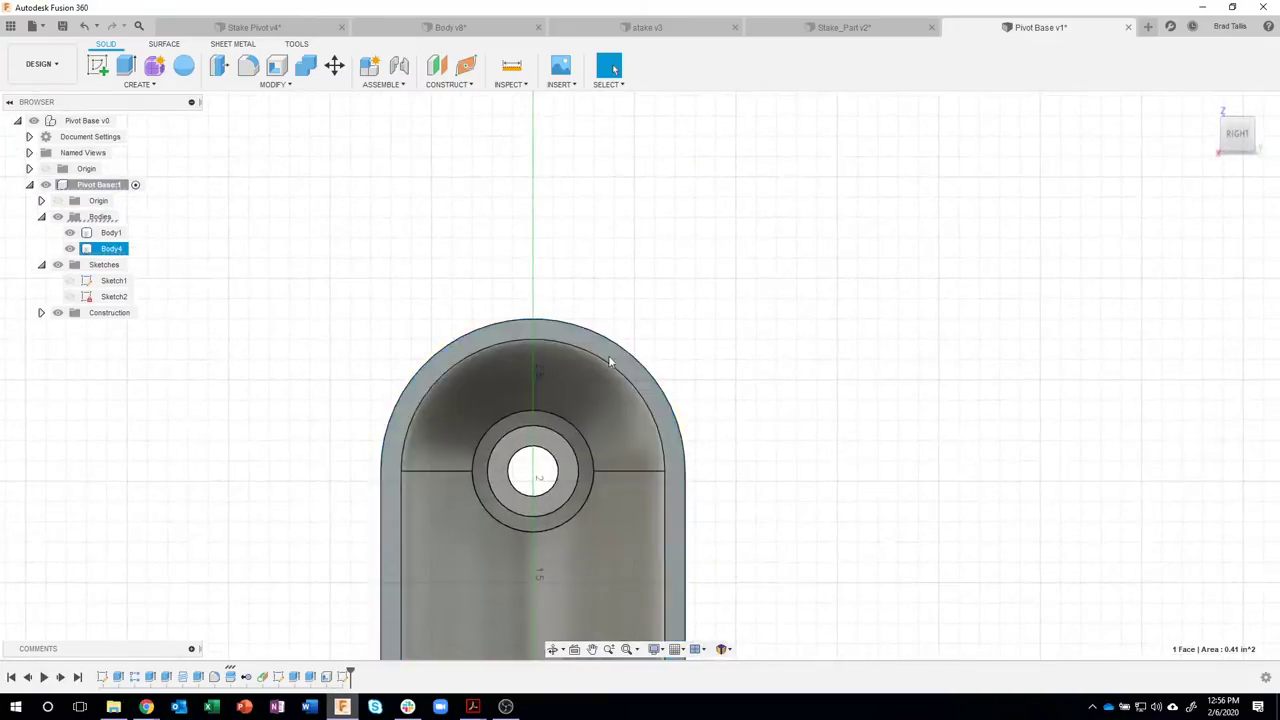
middle_click_drag(743, 329, 743, 236)
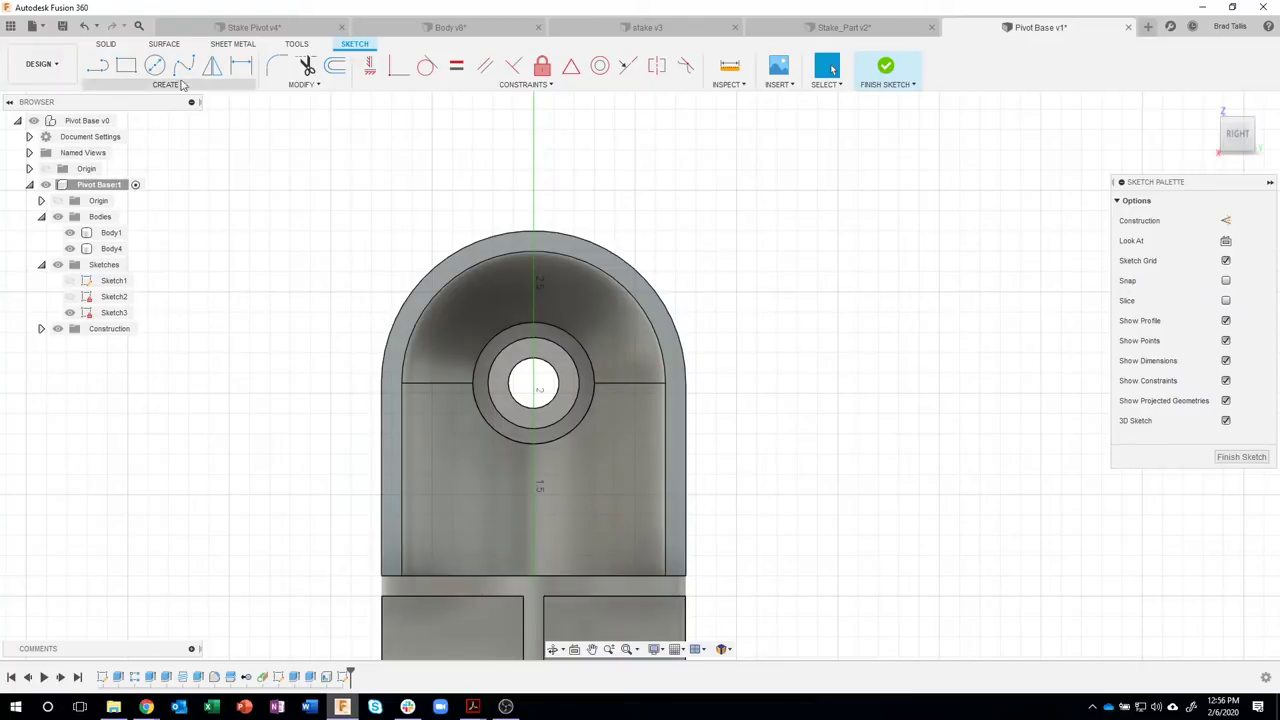
- Draw 1.300 in and 1.500 in diameter circles centred on the pivot hole
key("c")
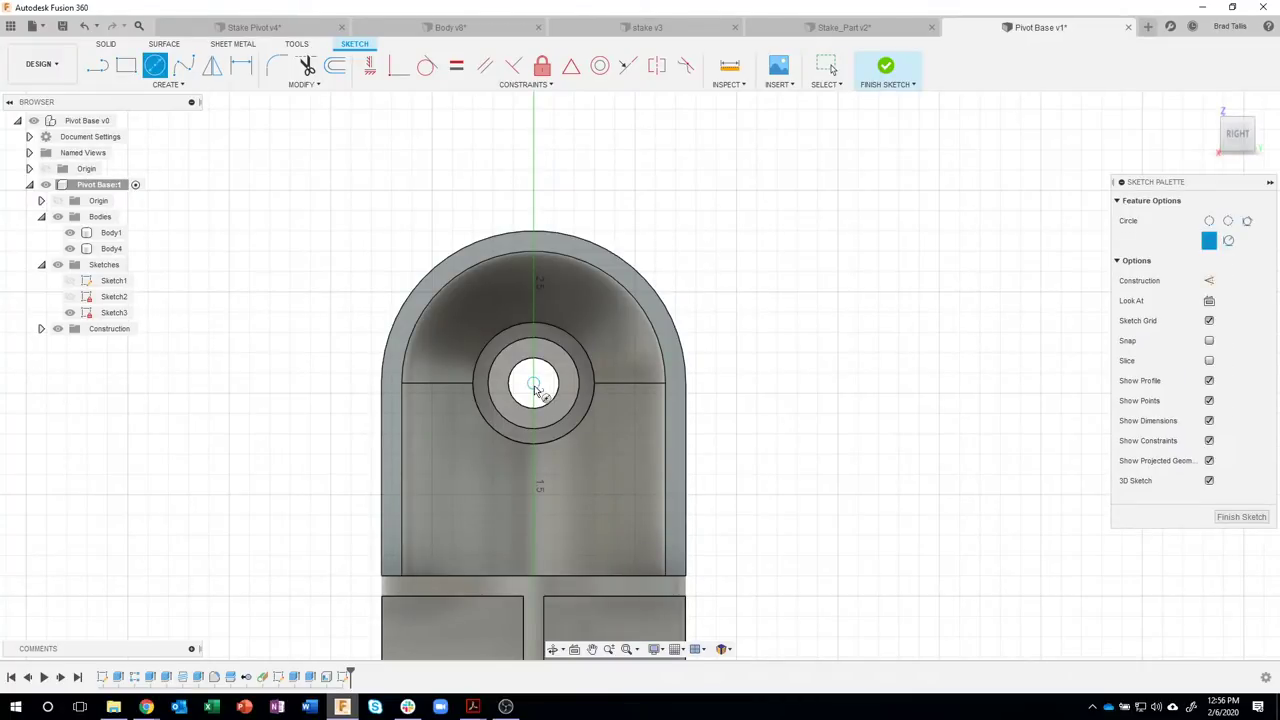
left_click(534, 384)
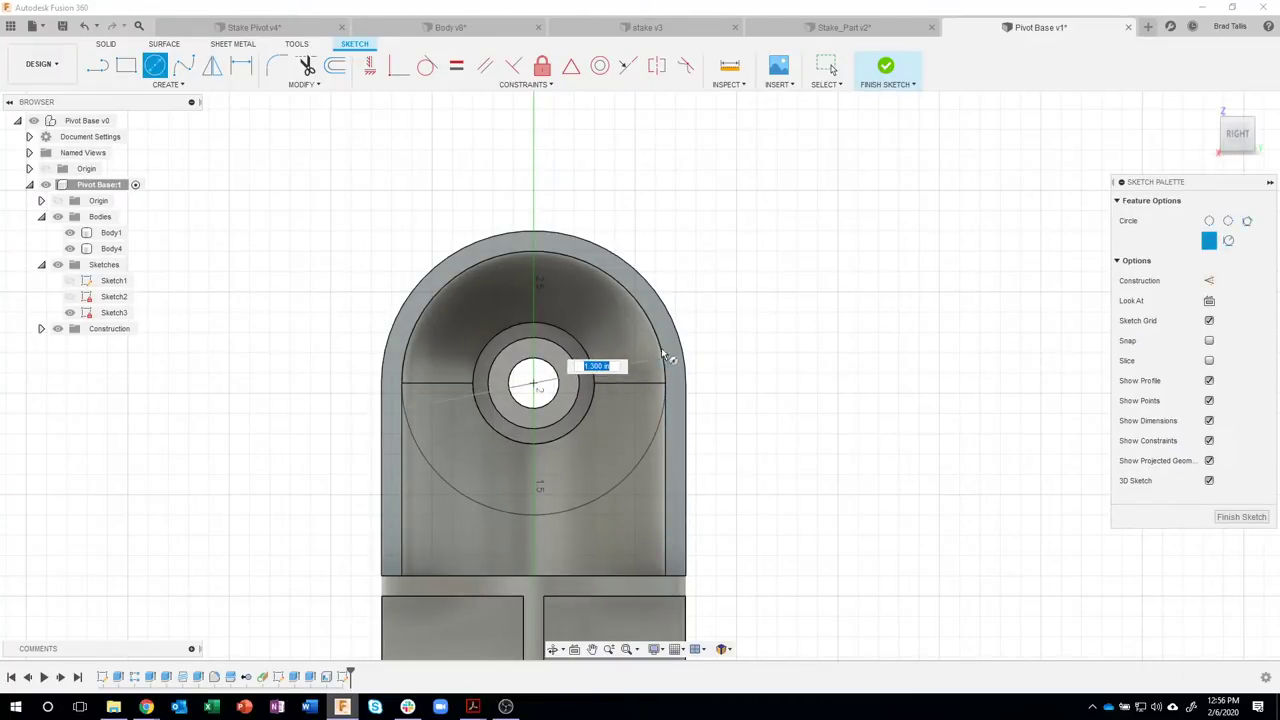
left_click(636, 300)
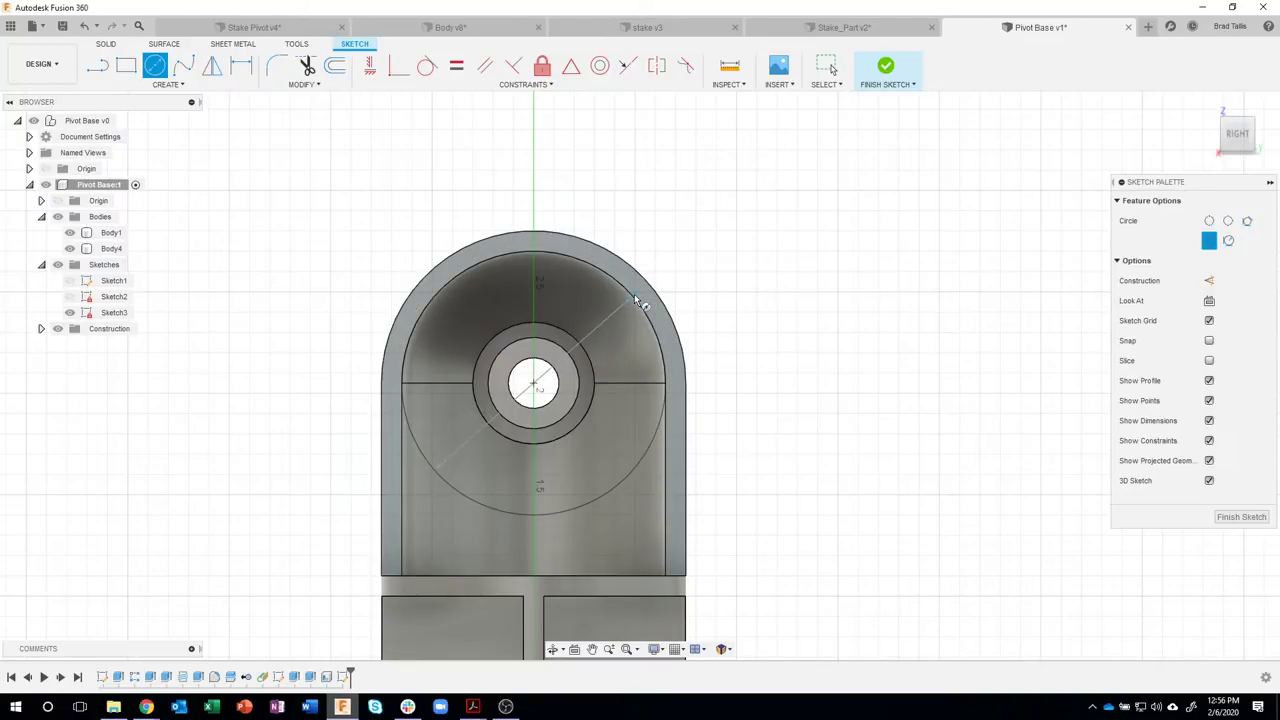
left_click(534, 384)
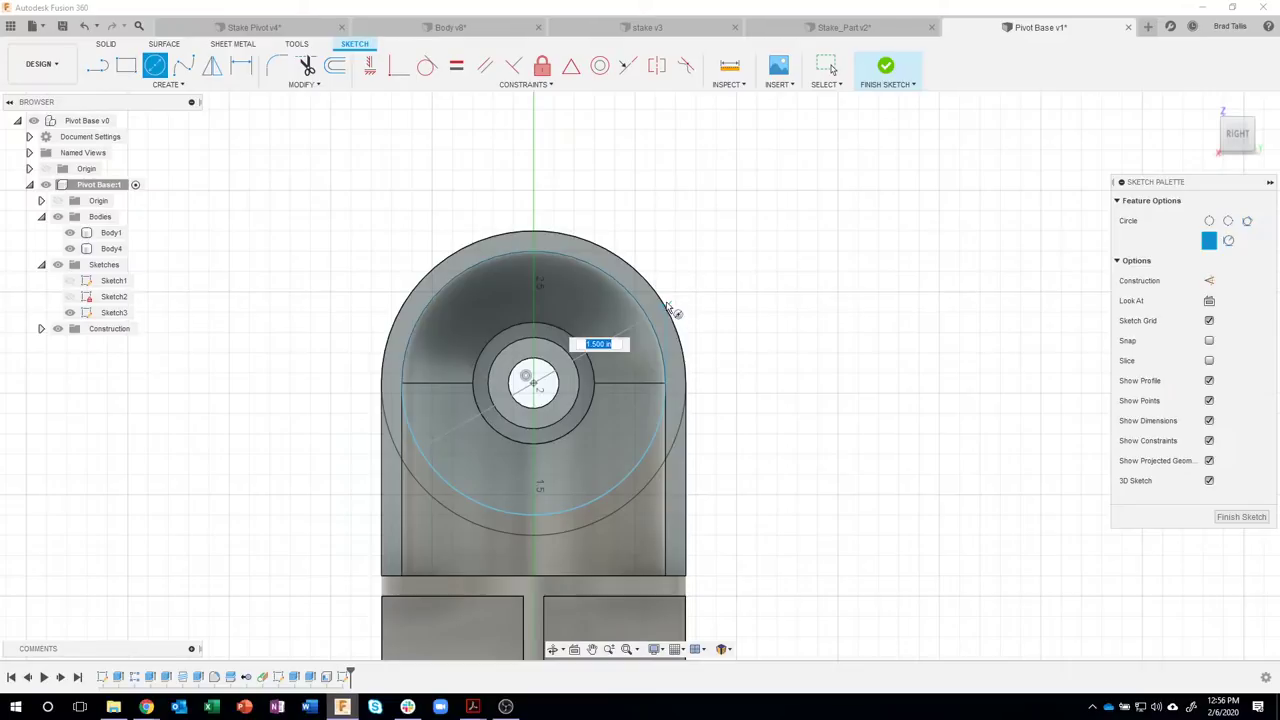
left_click(670, 310)
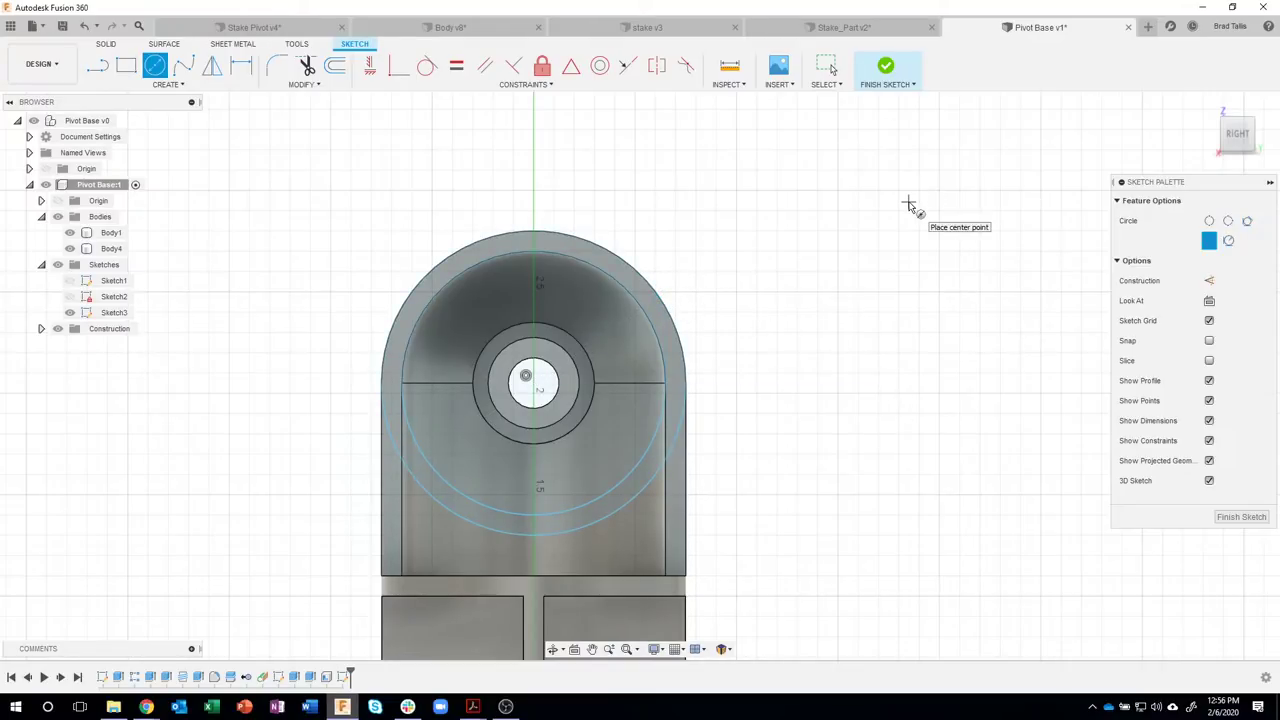
- Draw a vertical construction line upward from the hole centre
left_click(97, 65)
scroll(582, 326, "up", 2)
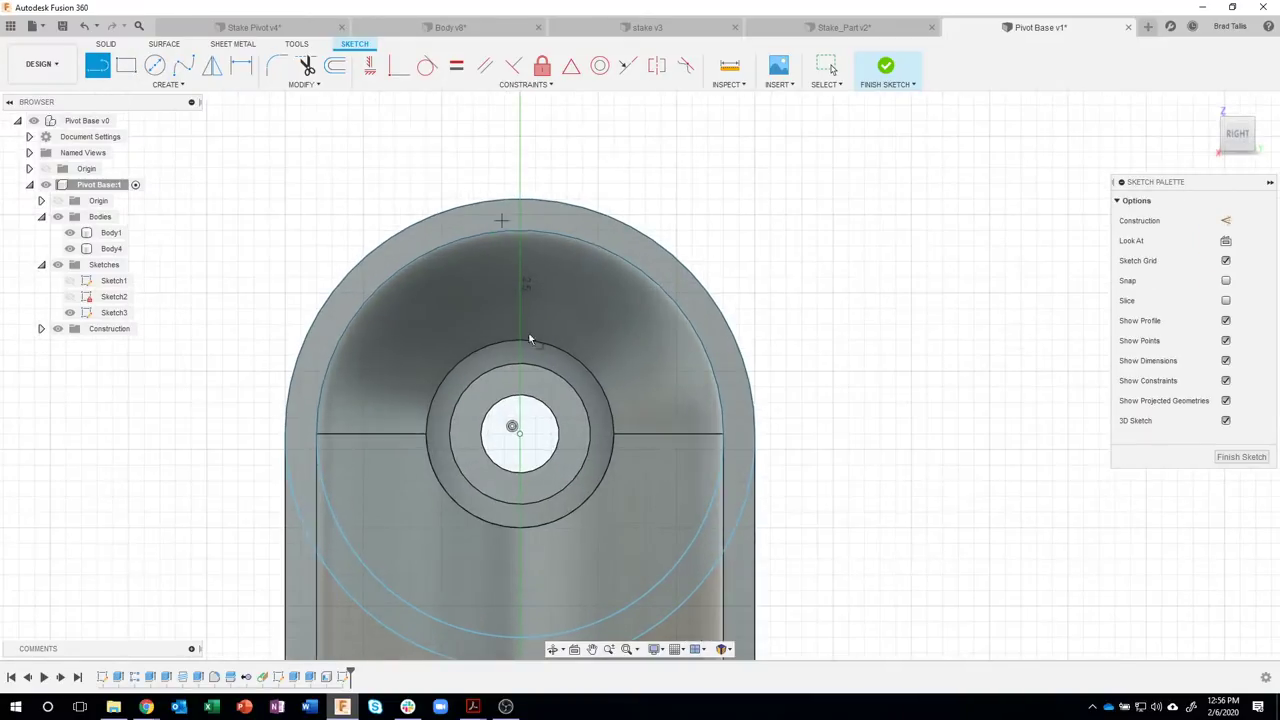
scroll(502, 220, "up", 2)
left_click(519, 436)
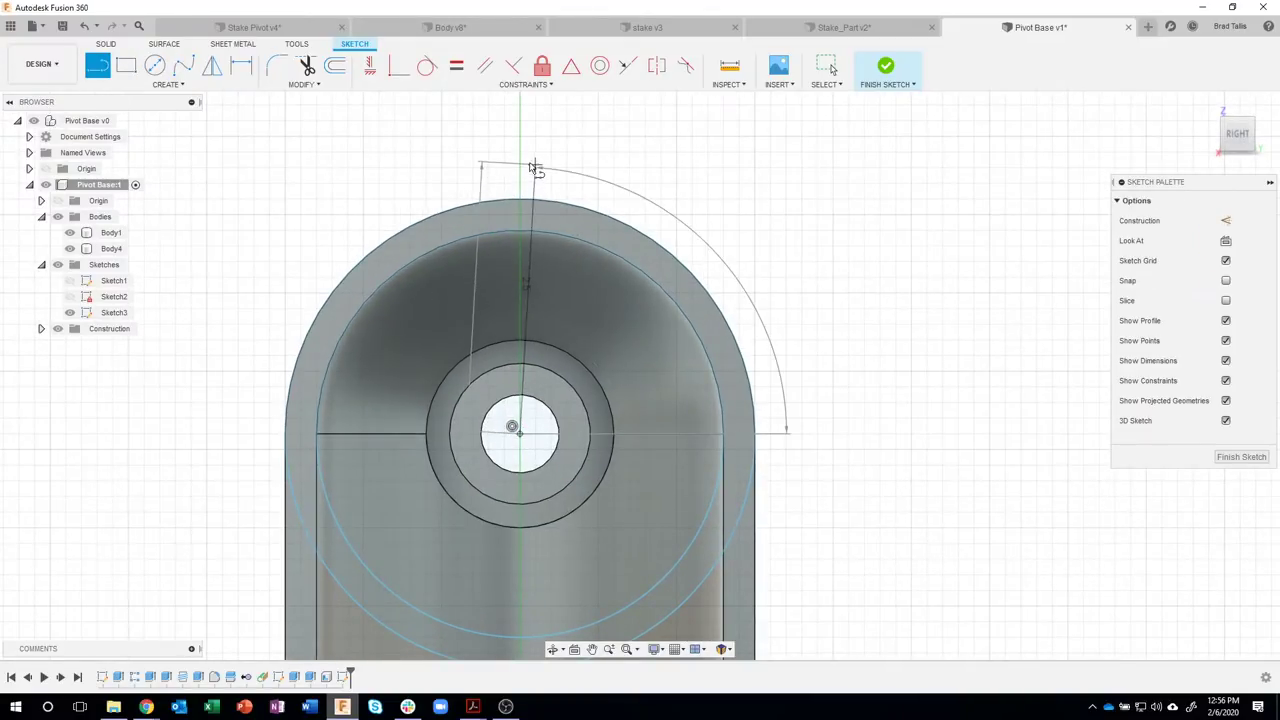
left_click(519, 134)
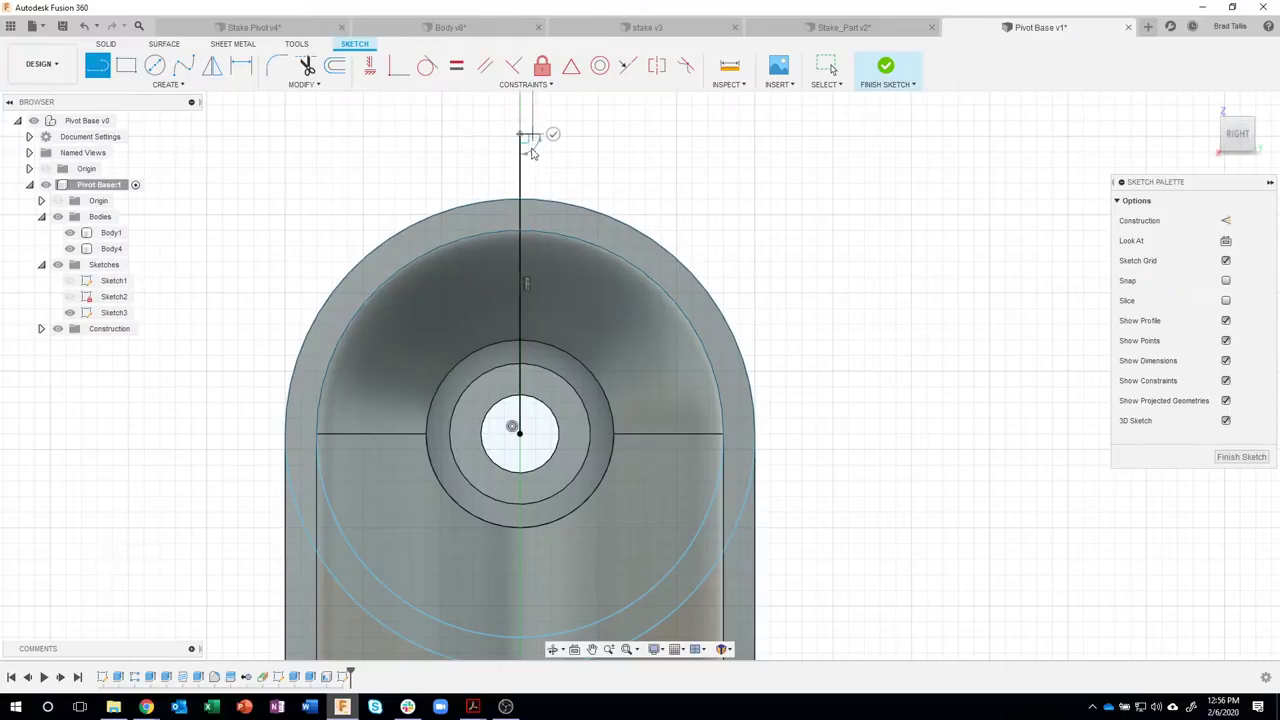
key("Escape")
left_click(520, 150)
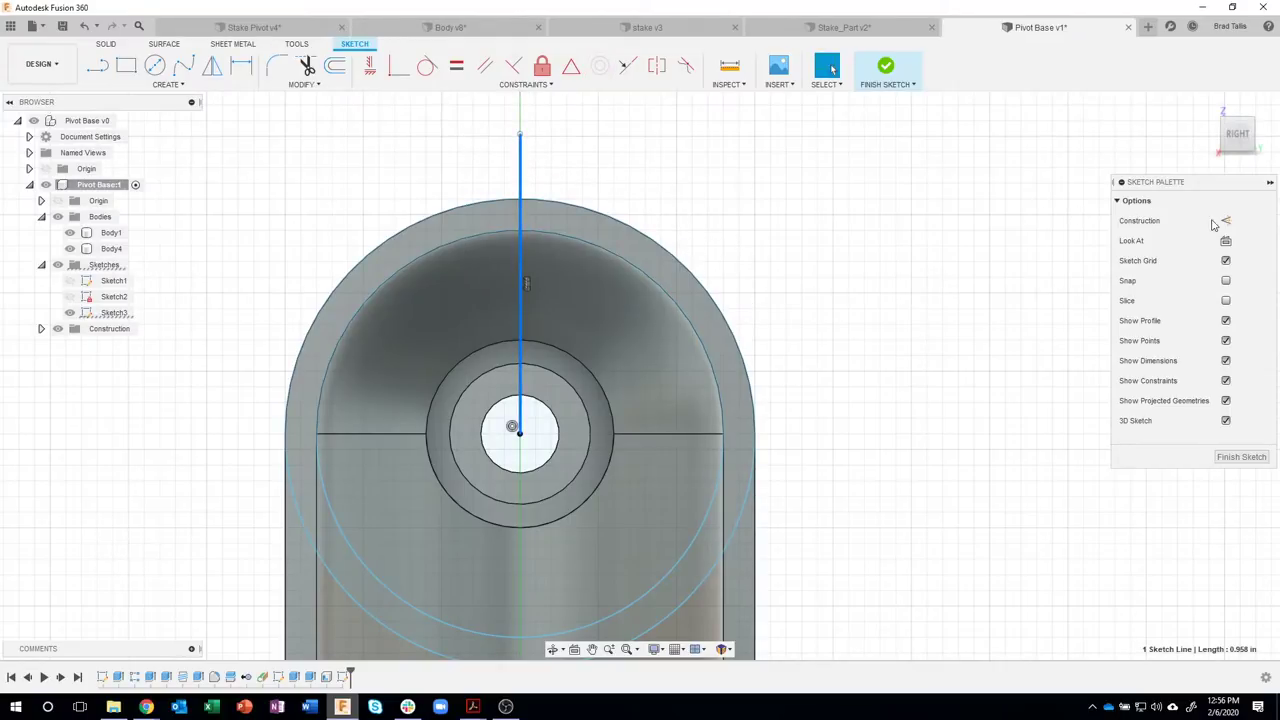
left_click(1225, 221)
- Draw two lines from the hole centre to the outer arc, either side of the centreline
middle_click_drag(677, 217, 704, 265)
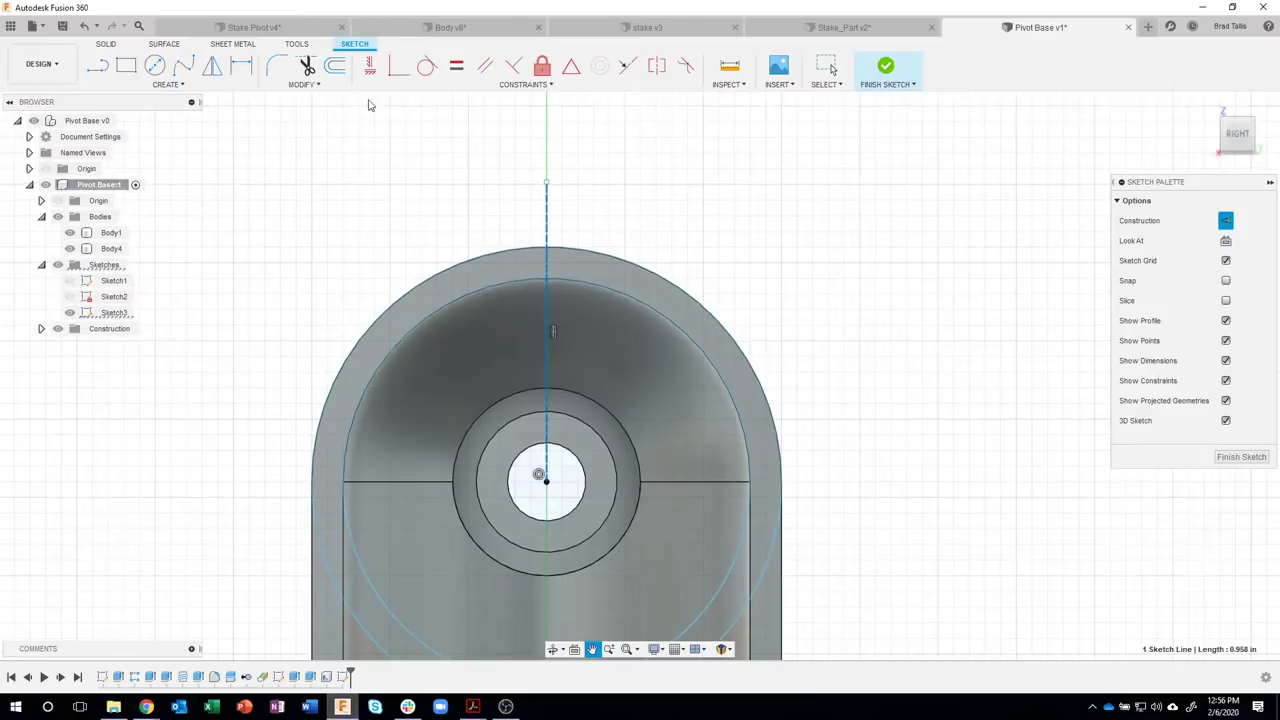
key("l")
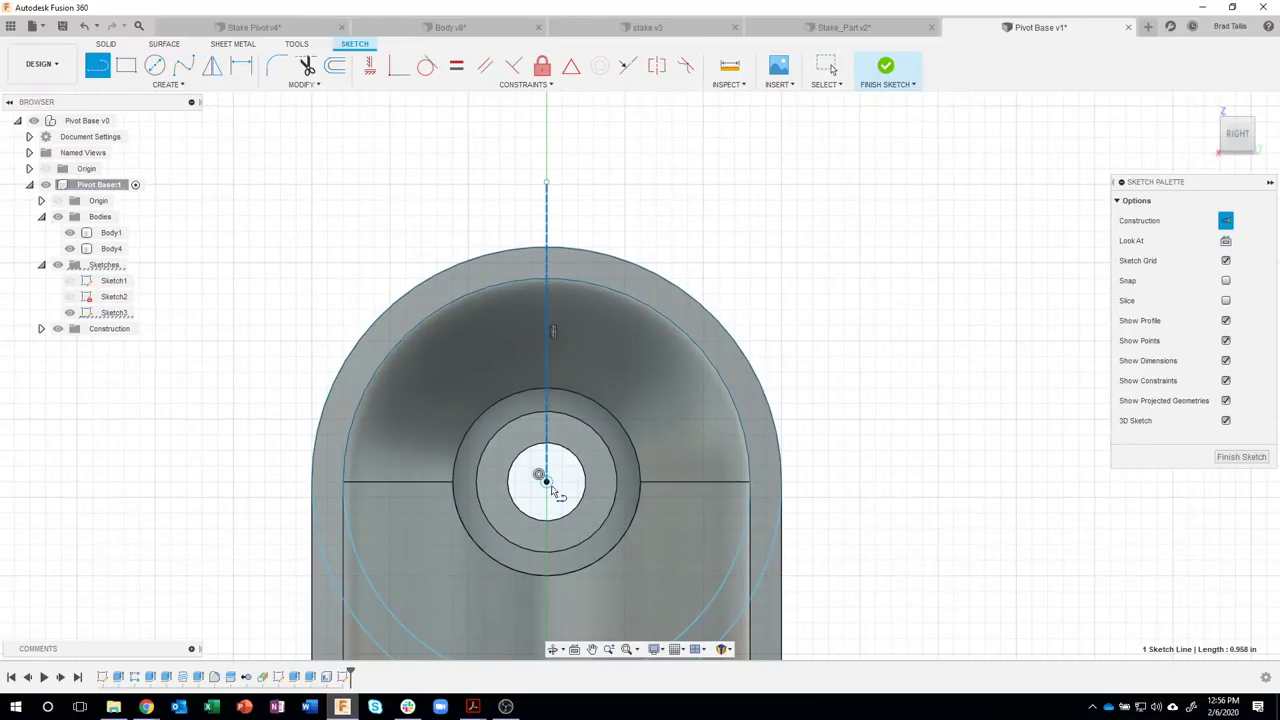
left_click(546, 481)
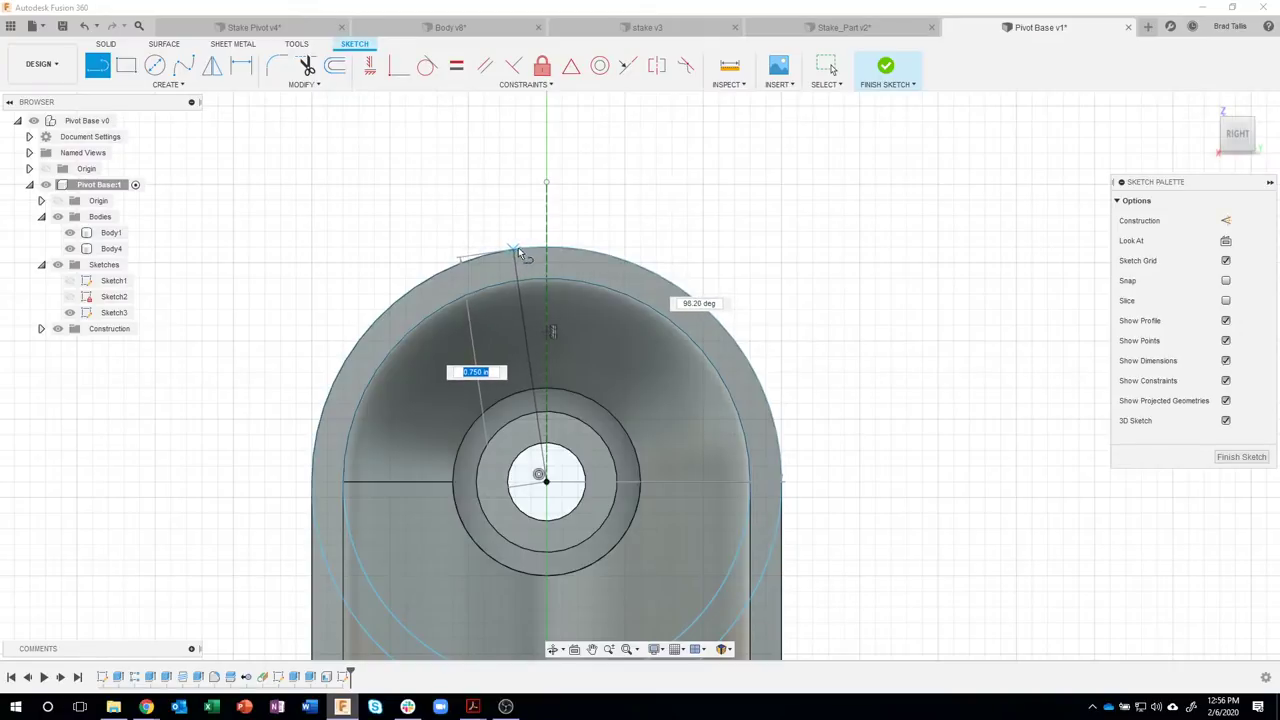
double_click(523, 247)
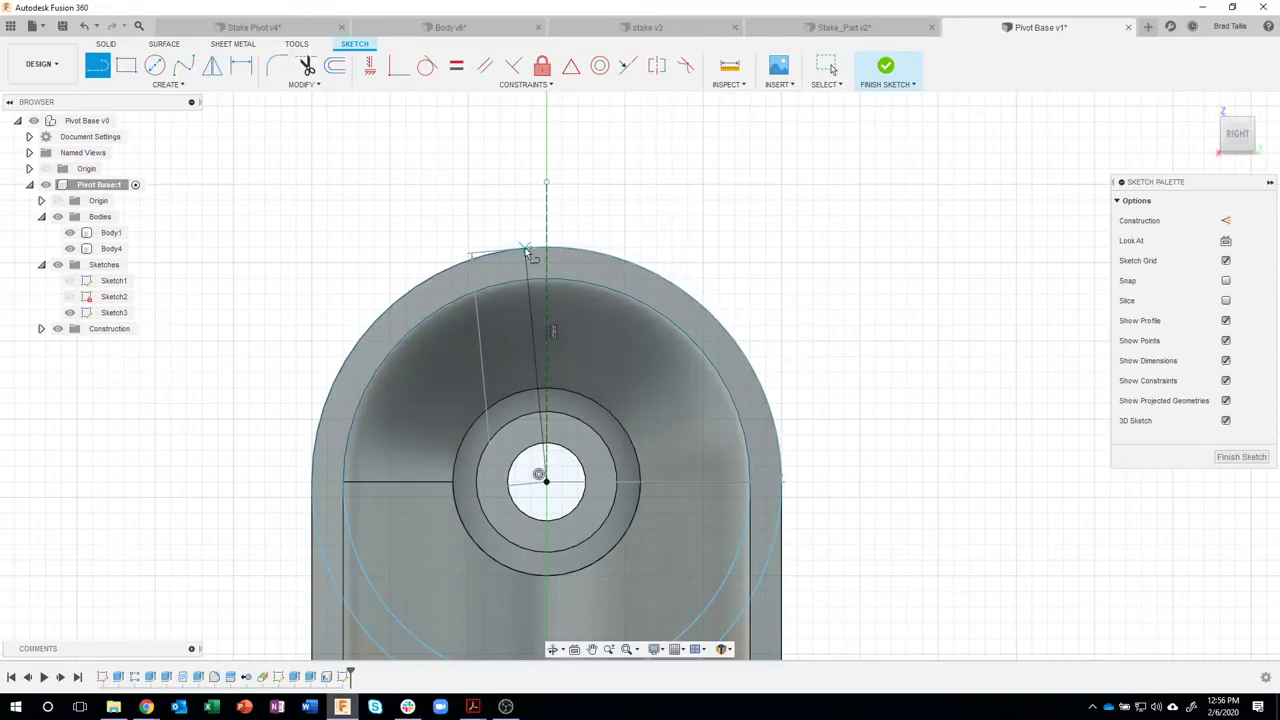
left_click(546, 481)
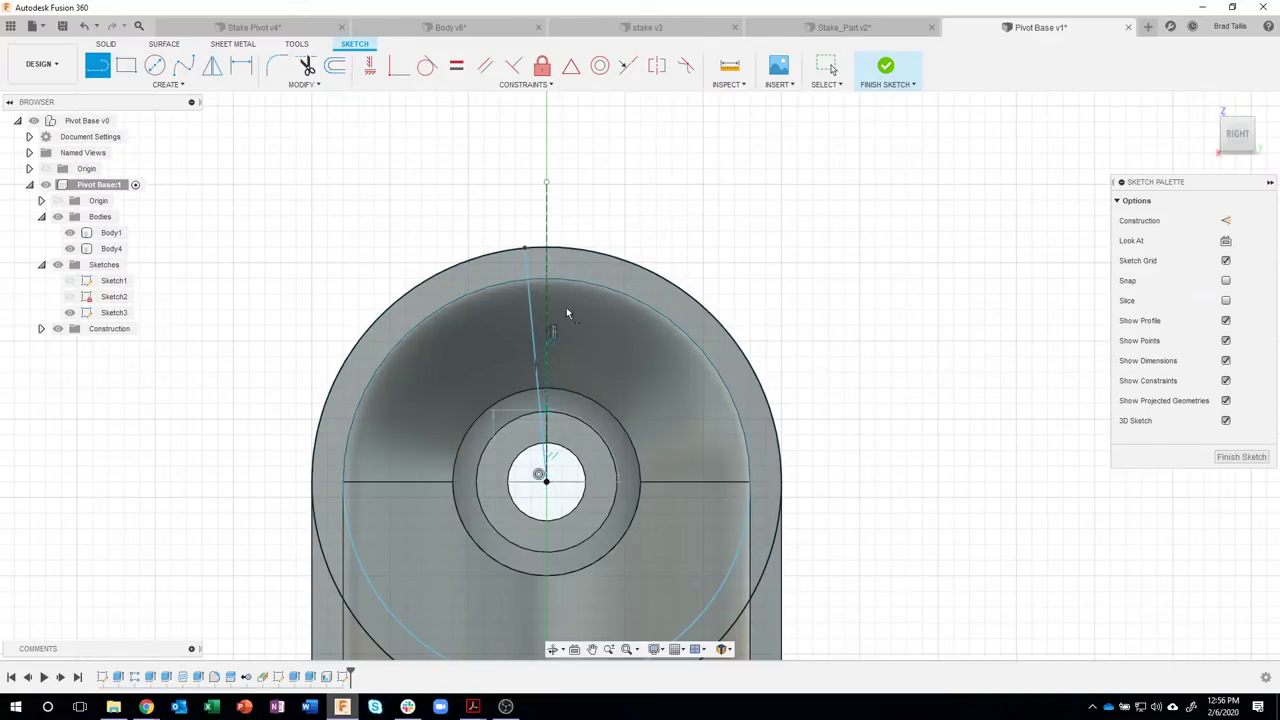
double_click(580, 251)
key("Escape")
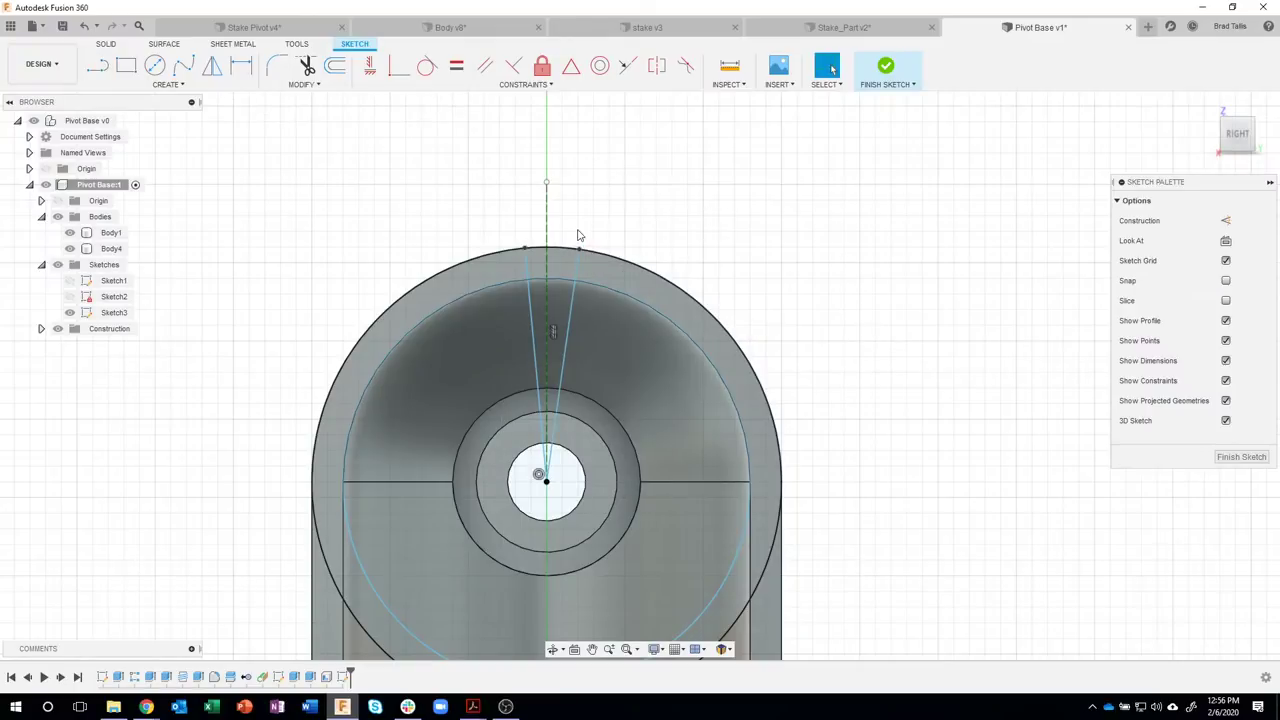
scroll(580, 234, "up", 5)
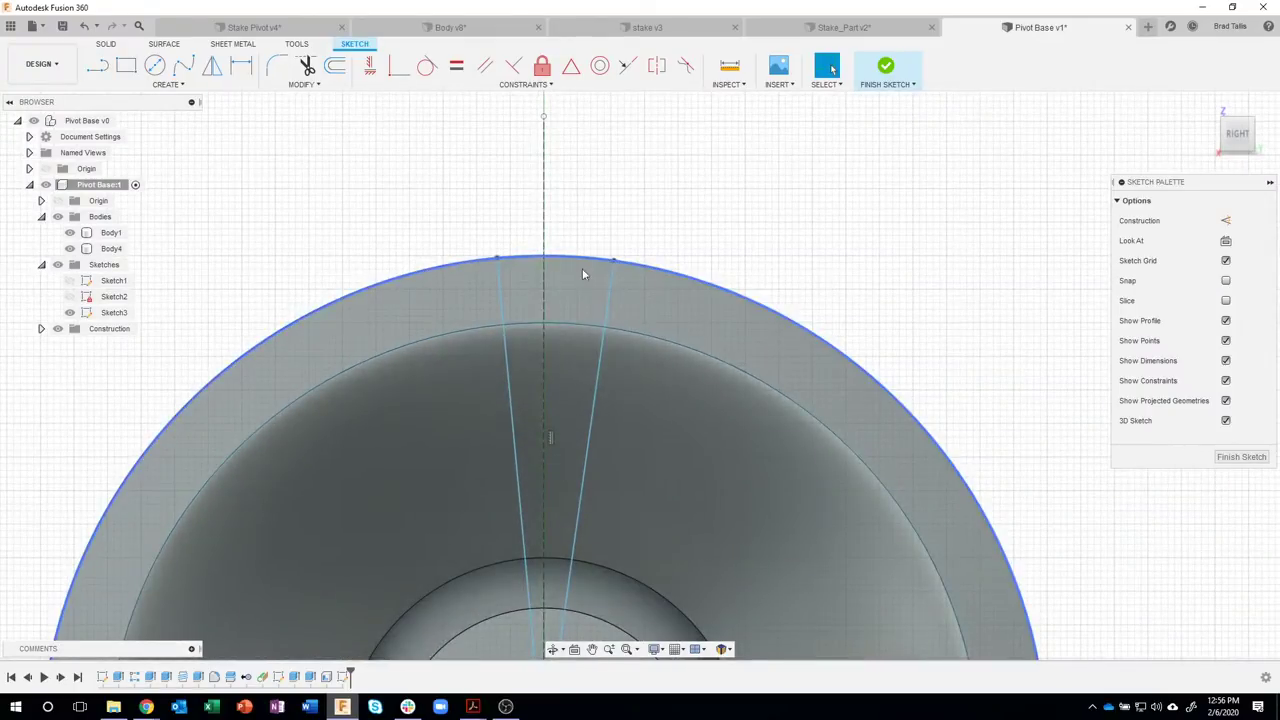
- Dimension the angle between the left line and the centreline as 1.91°
left_click(241, 66)
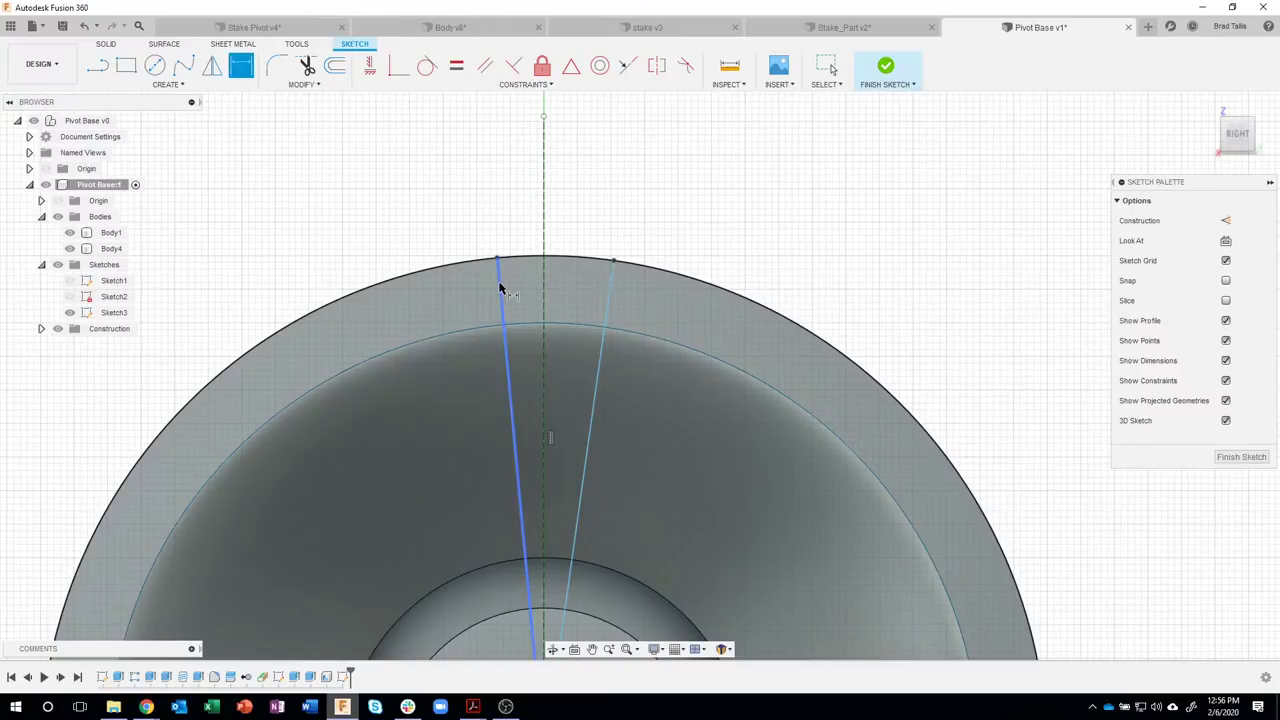
left_click(500, 278)
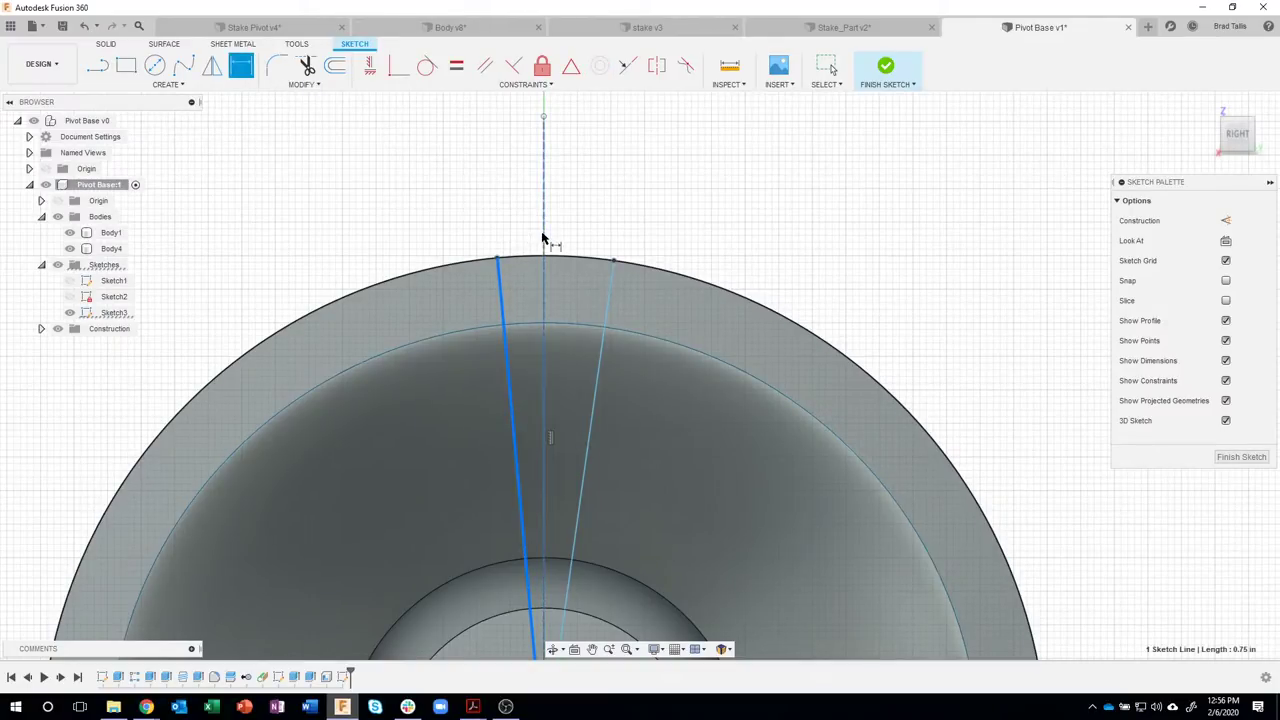
left_click(544, 238)
left_click(516, 196)
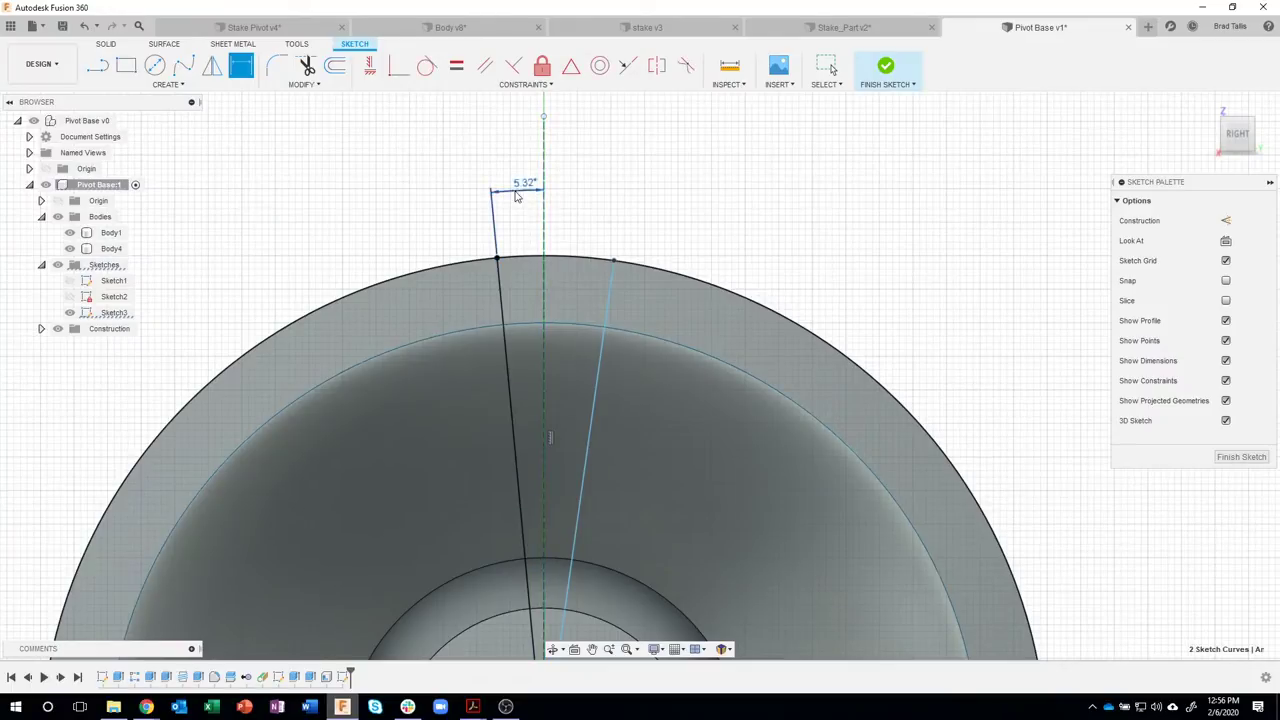
type("1.91")
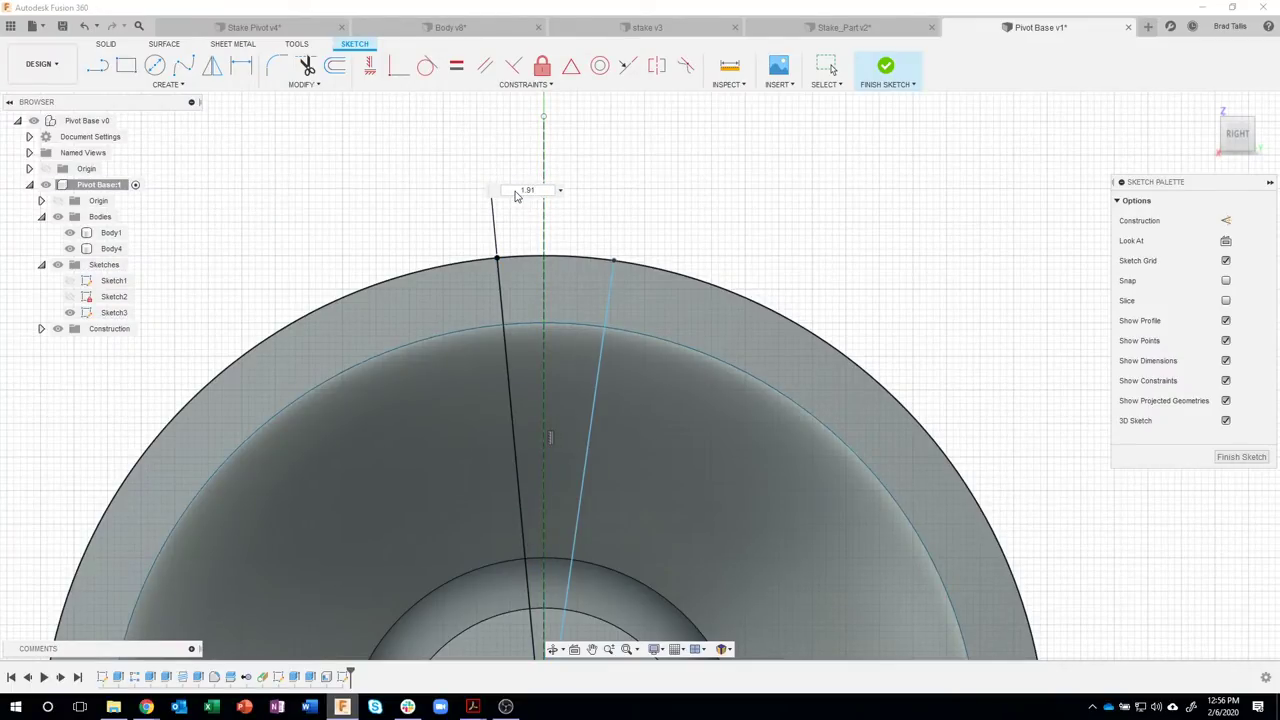
key("Return")
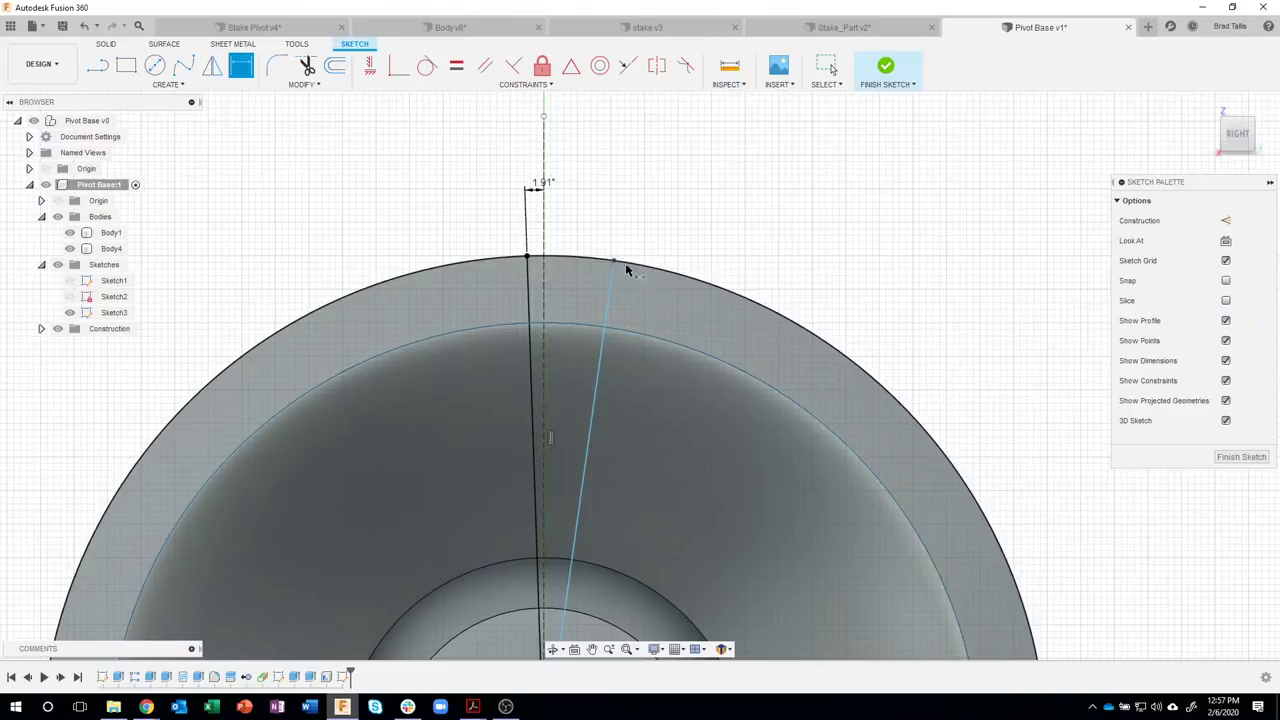
- Dimension the angle between the two tooth lines as 3.82°
left_click(530, 288)
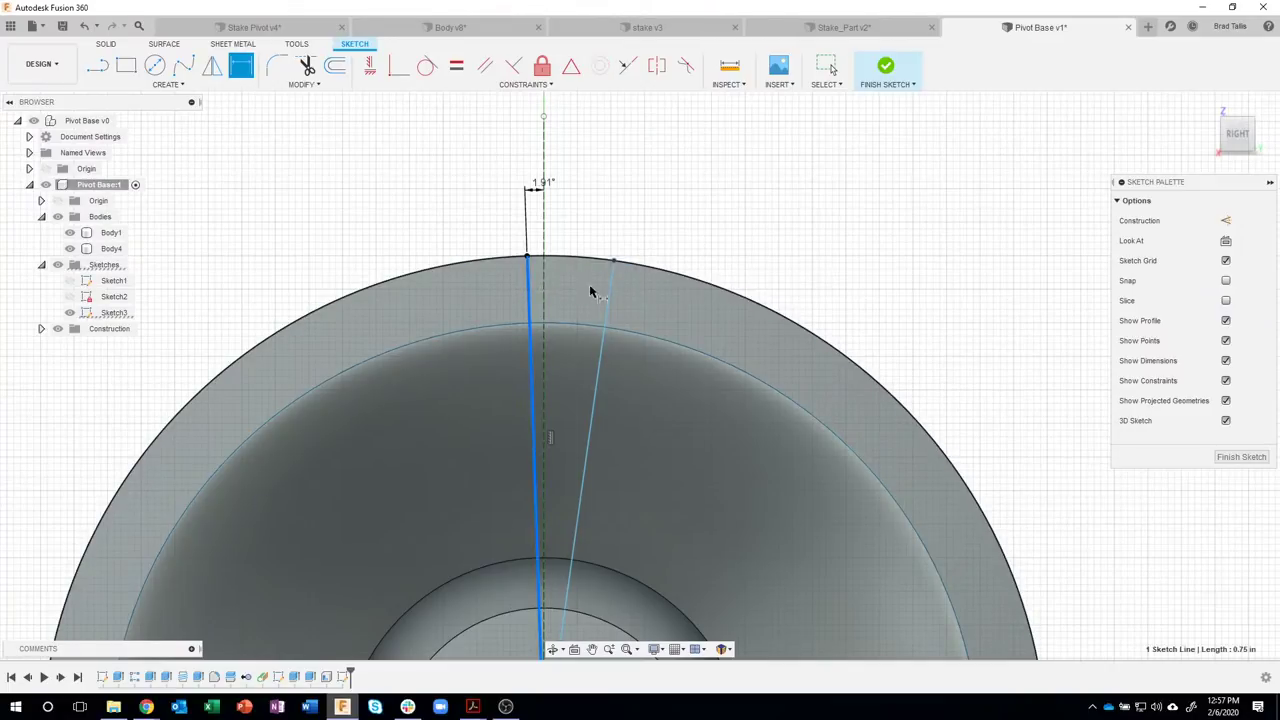
left_click(609, 292)
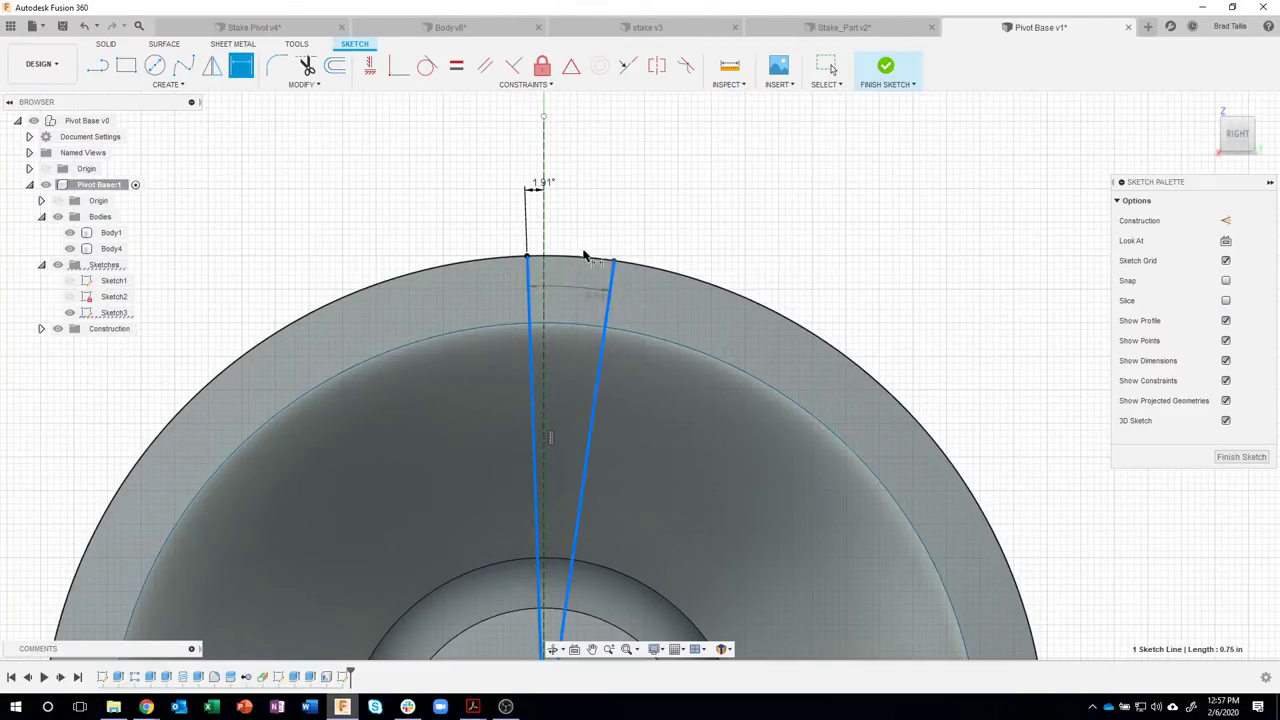
left_click(574, 163)
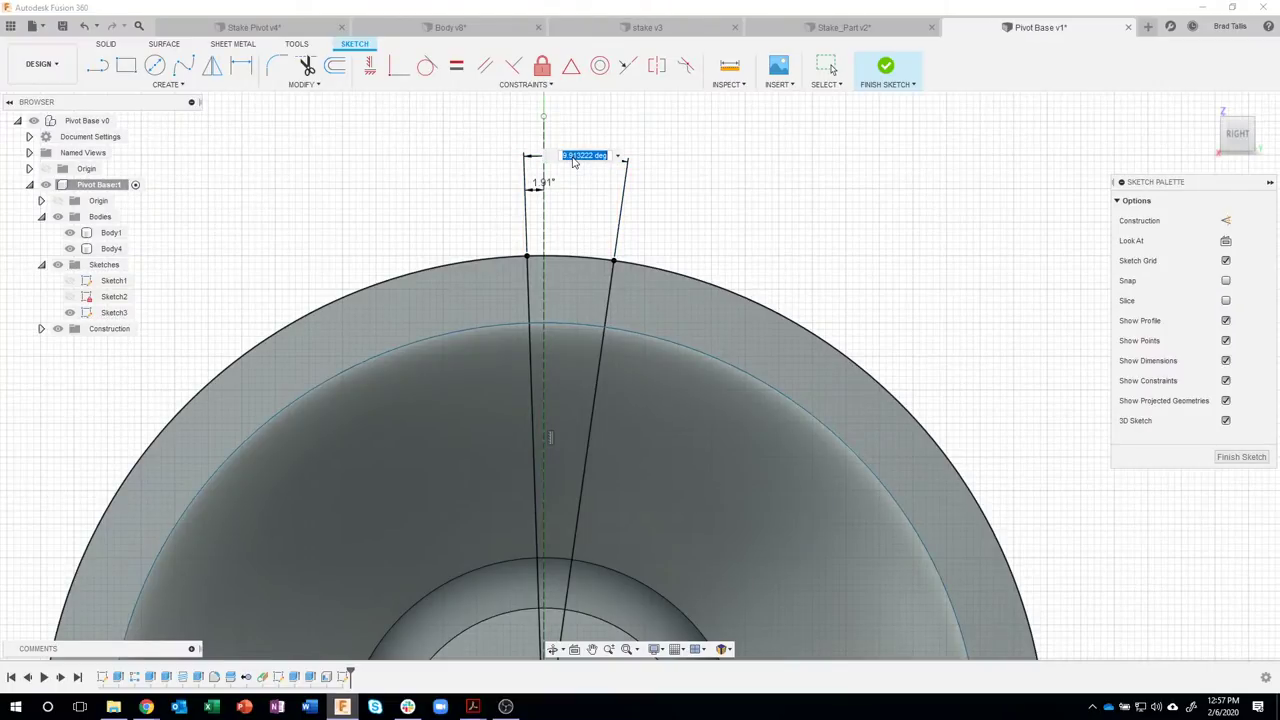
type("3.82")
key("Return")
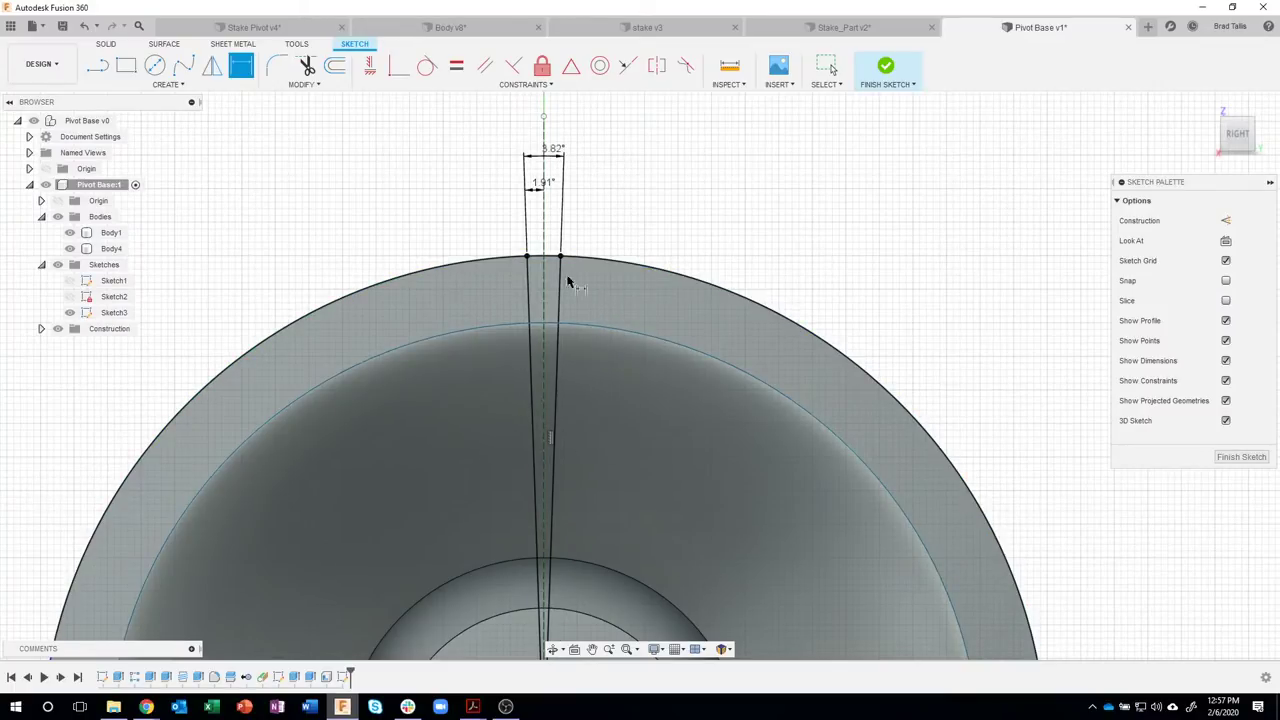
scroll(714, 243, "down", 4)
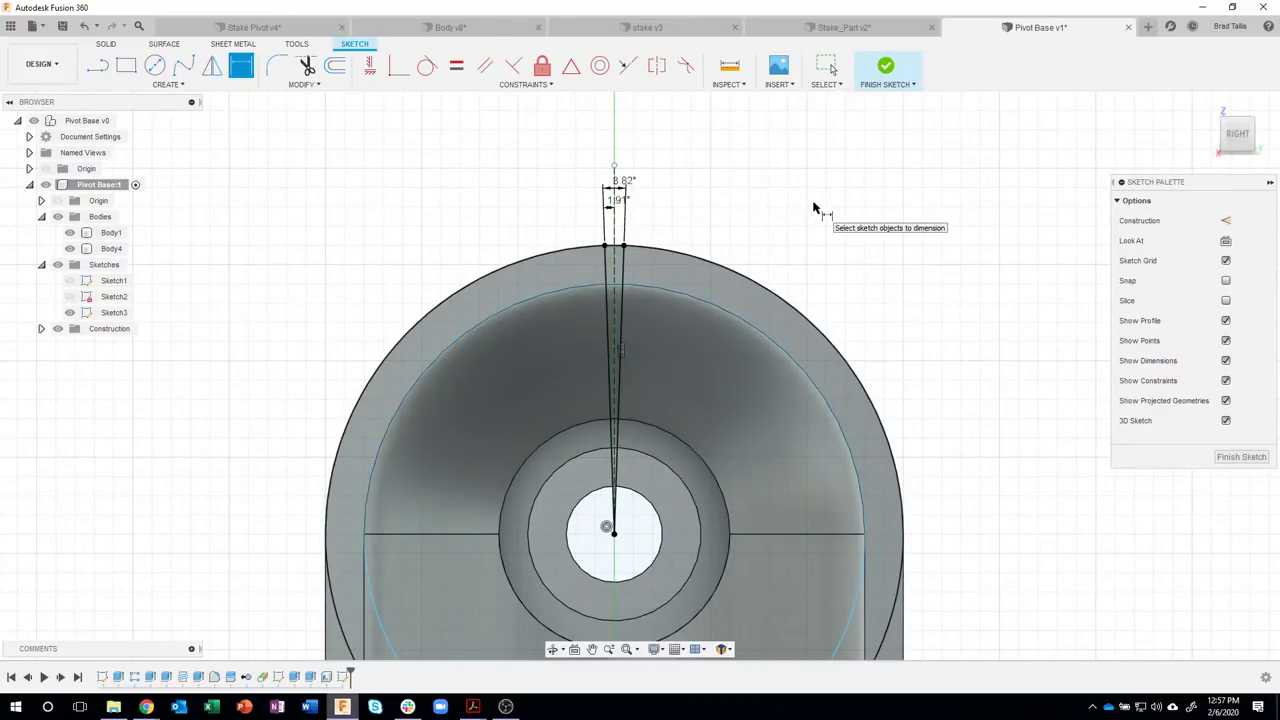
- Finish Sketch3, select its crescent profile and bring up its context menu
left_click(888, 68)
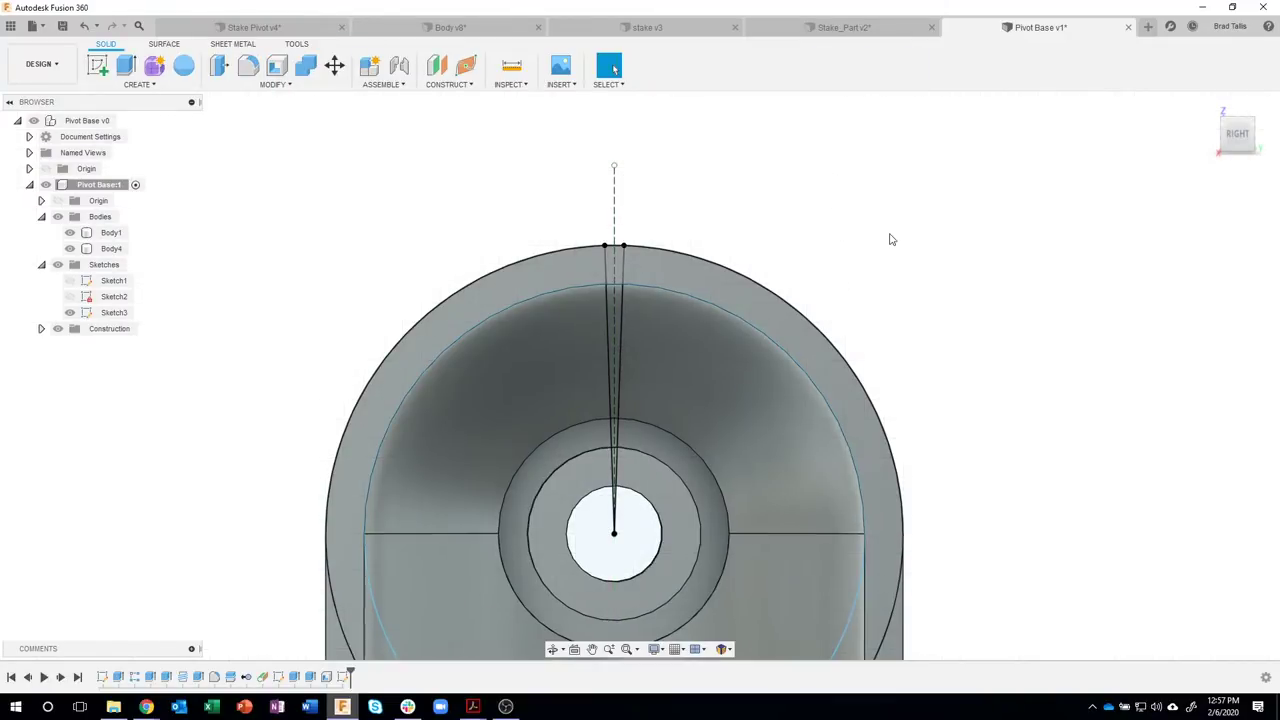
middle_click_drag(891, 239, 729, 430, "shift")
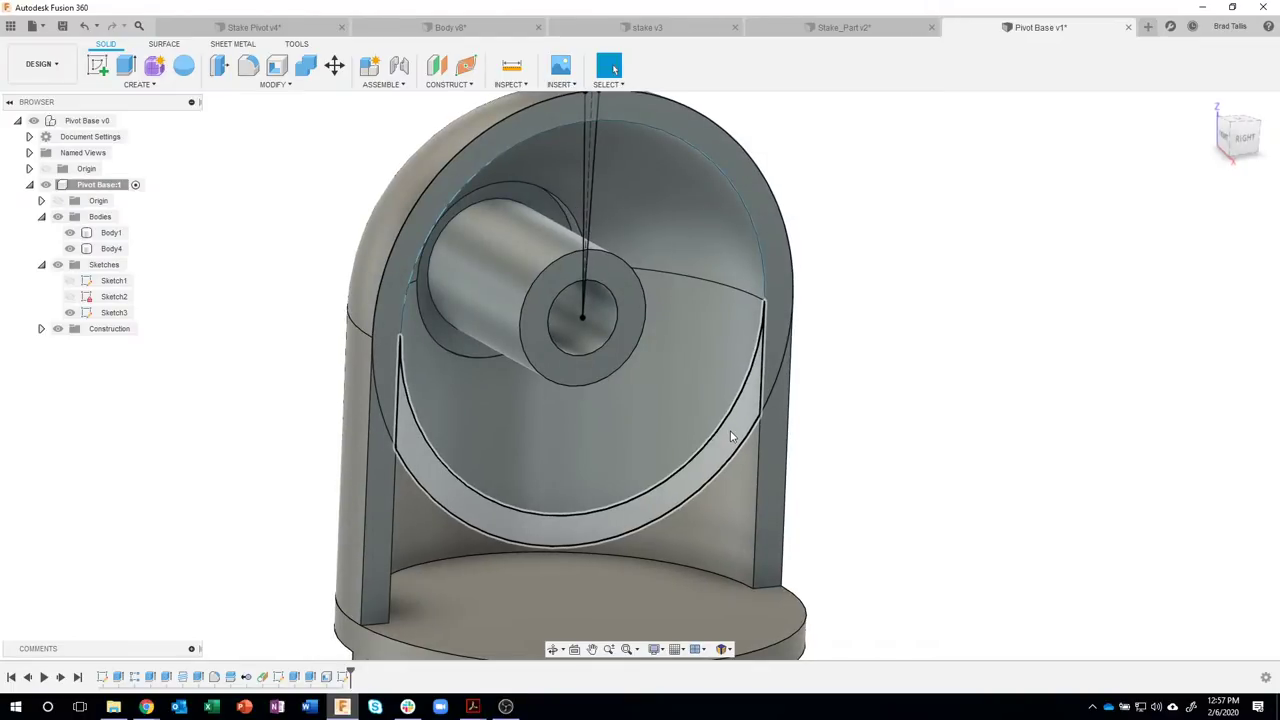
left_click(730, 437)
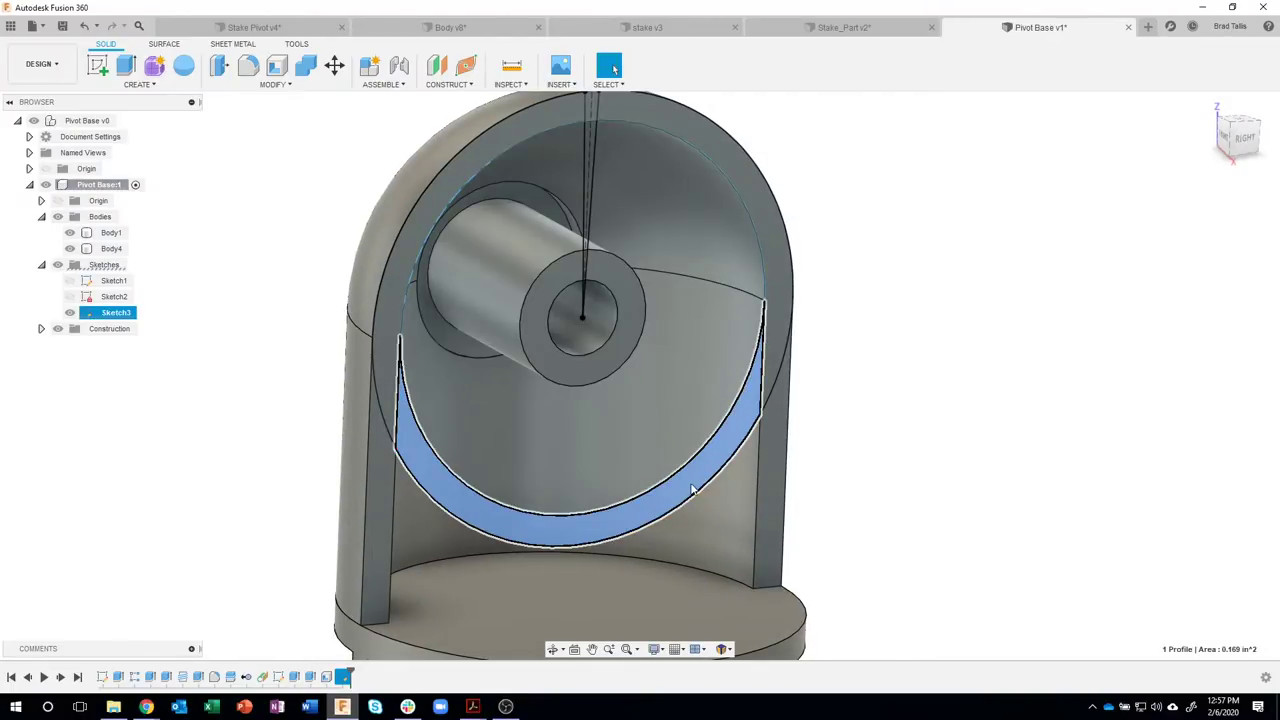
mouse_move(693, 488)
middle_mouse_down("shift")
mouse_move(623, 466)
mouse_move(670, 485)
middle_mouse_up("shift")
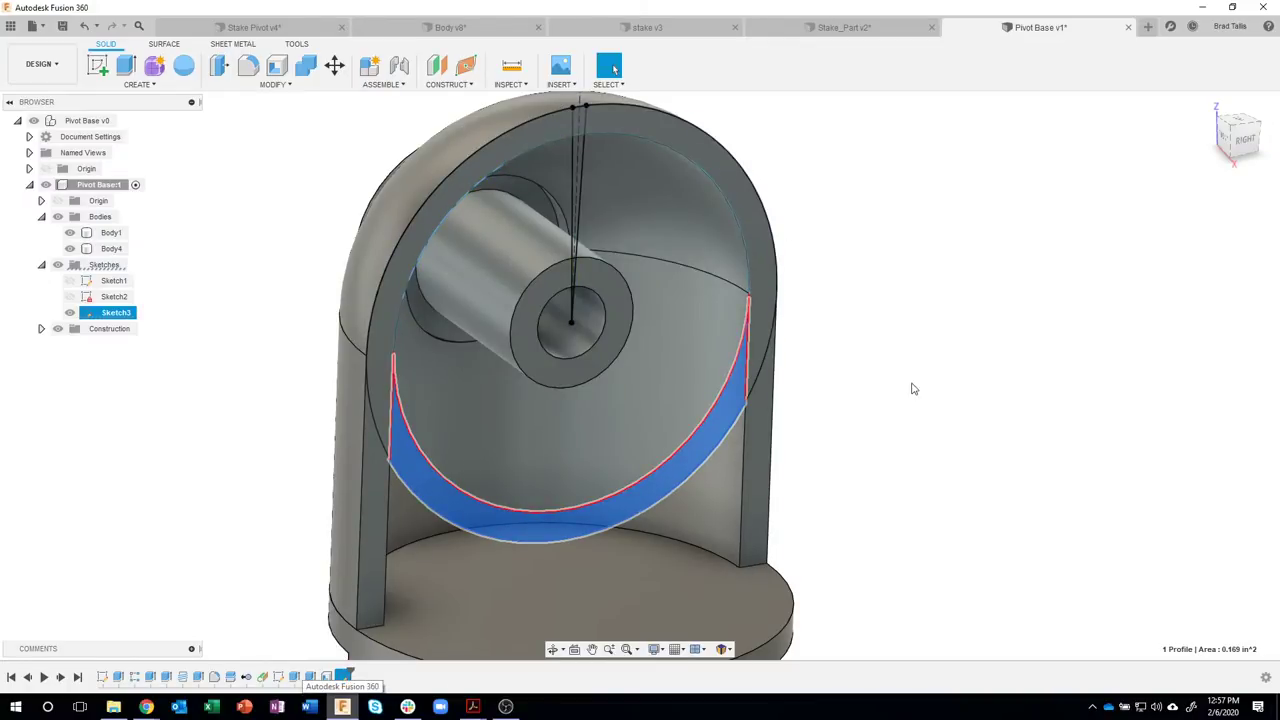
left_click(288, 576)
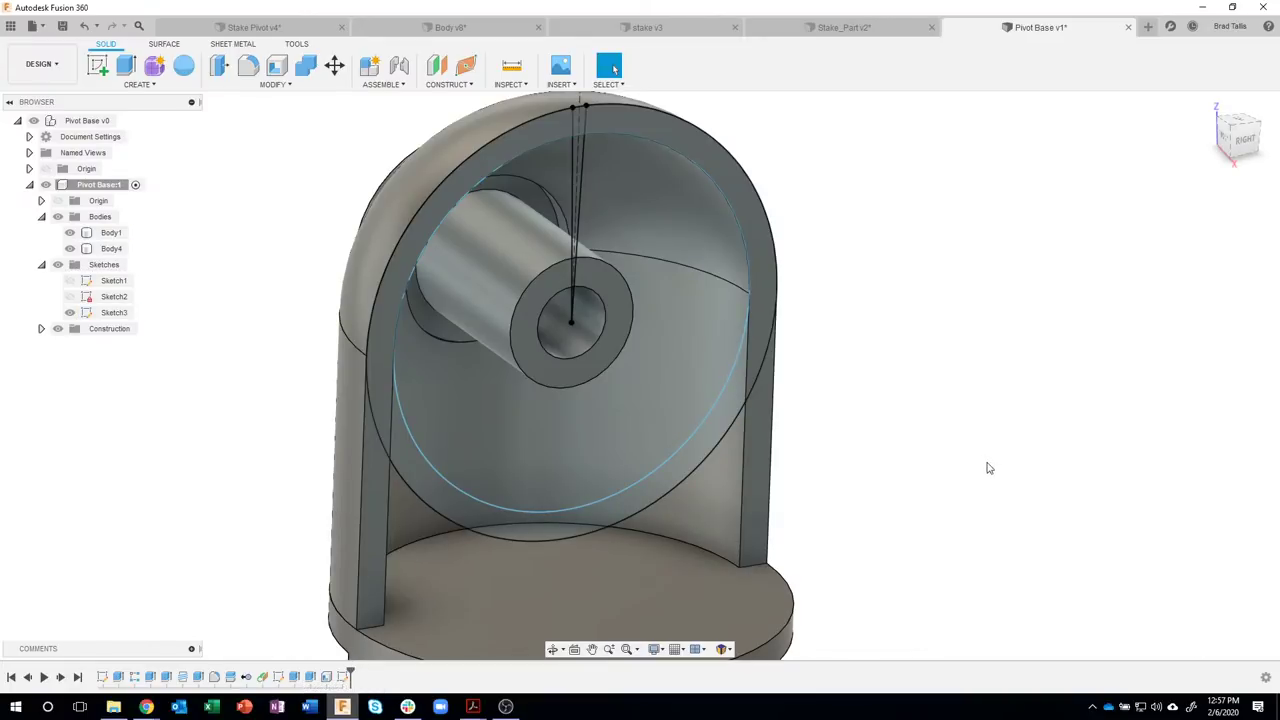
left_click(722, 426)
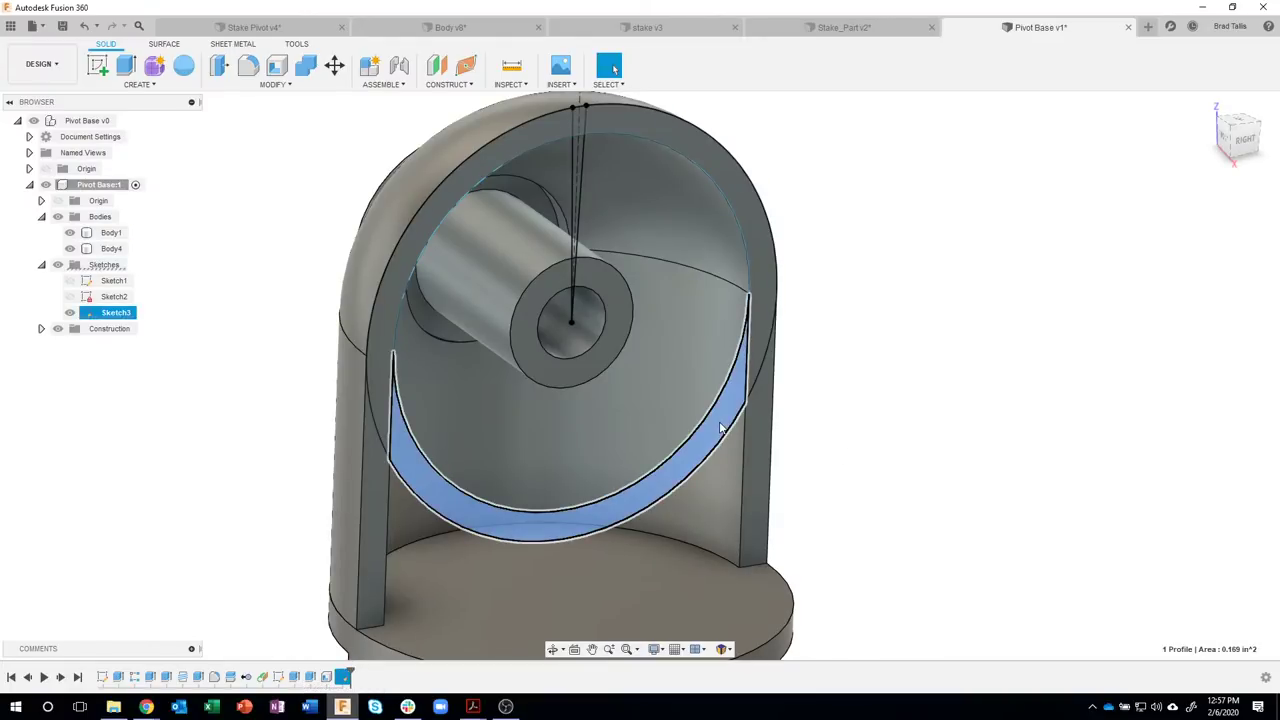
right_click(717, 422)
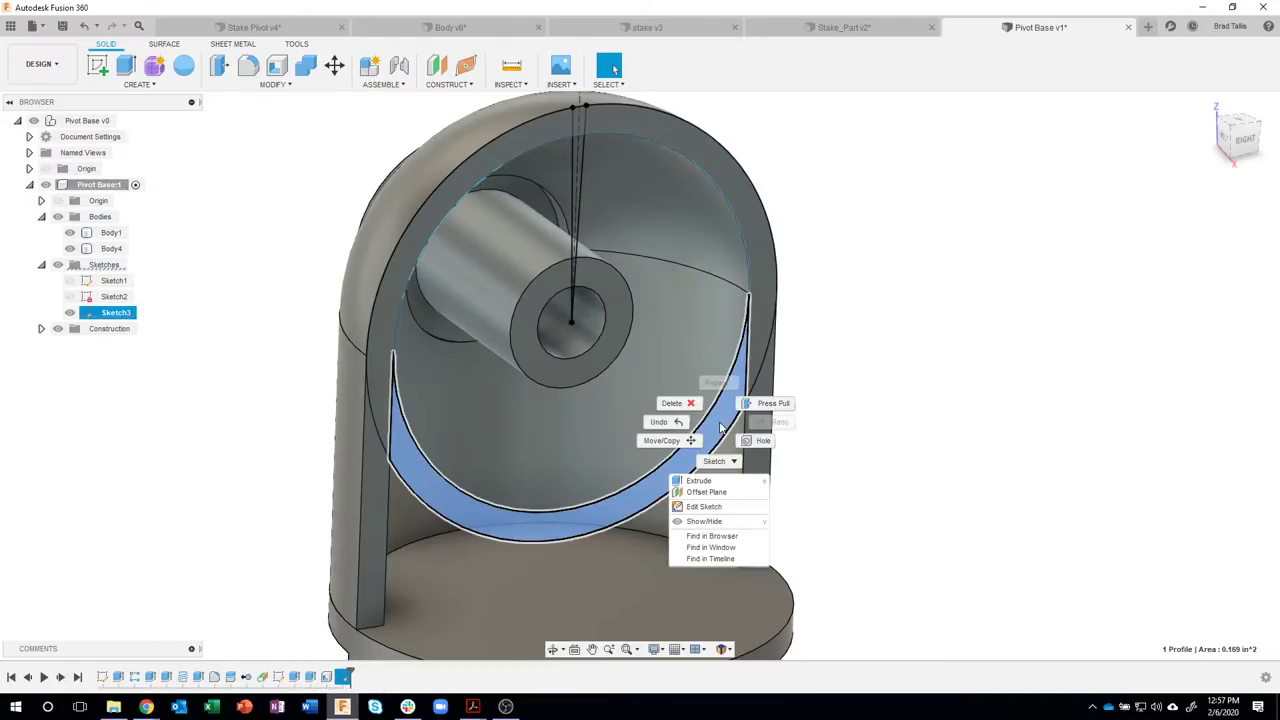
- Extrude the crescent profile one-sided To Object up to the inner face, joined to Body4
left_click(711, 483)
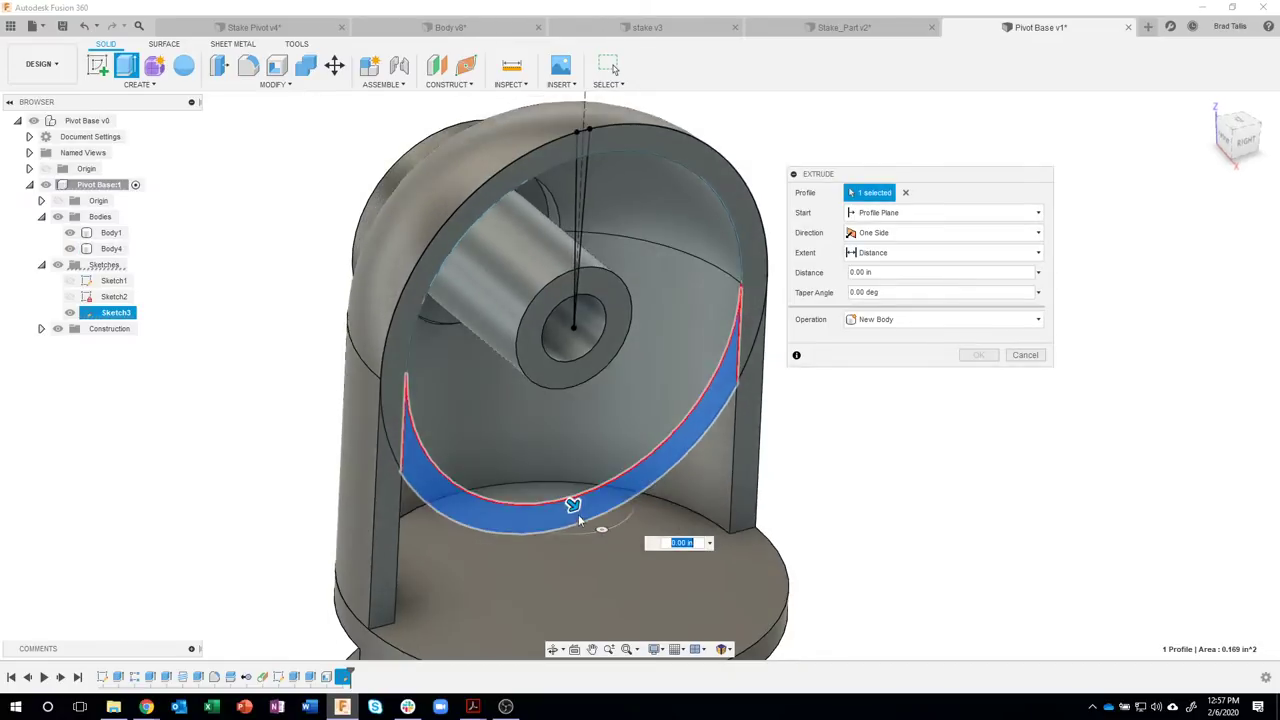
left_click_drag(566, 500, 517, 456)
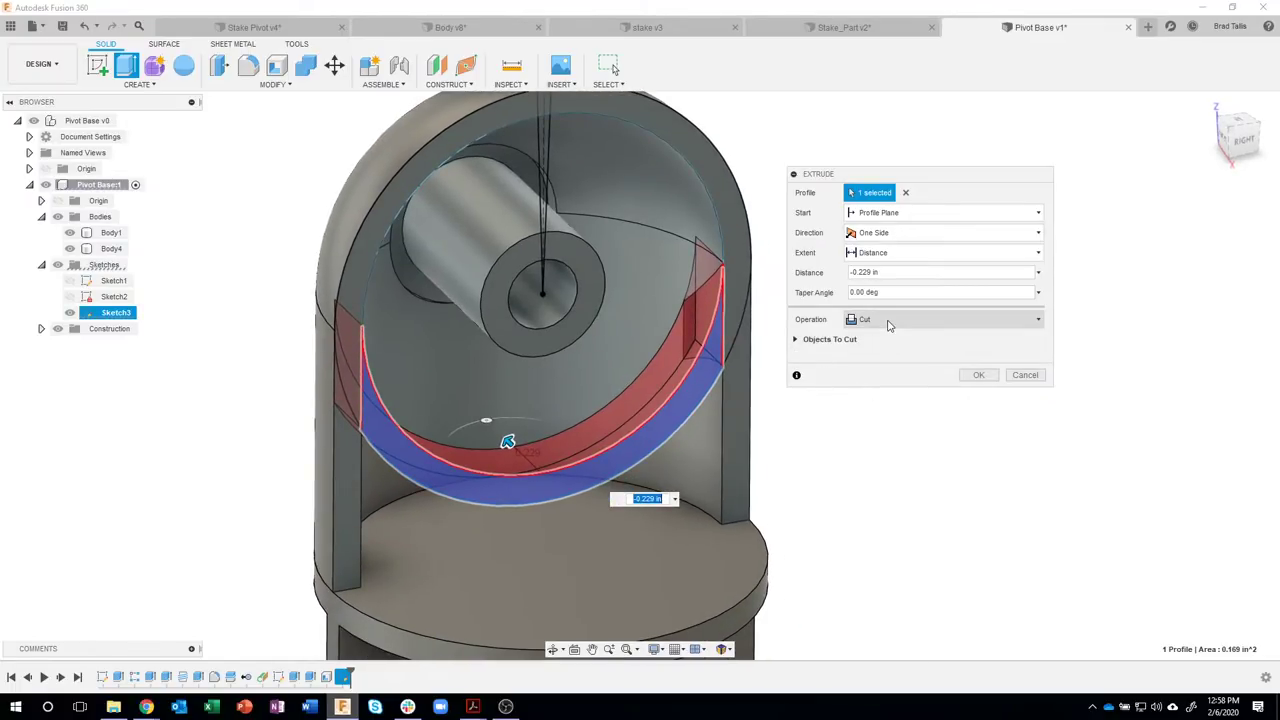
left_click(888, 322)
left_click(883, 337)
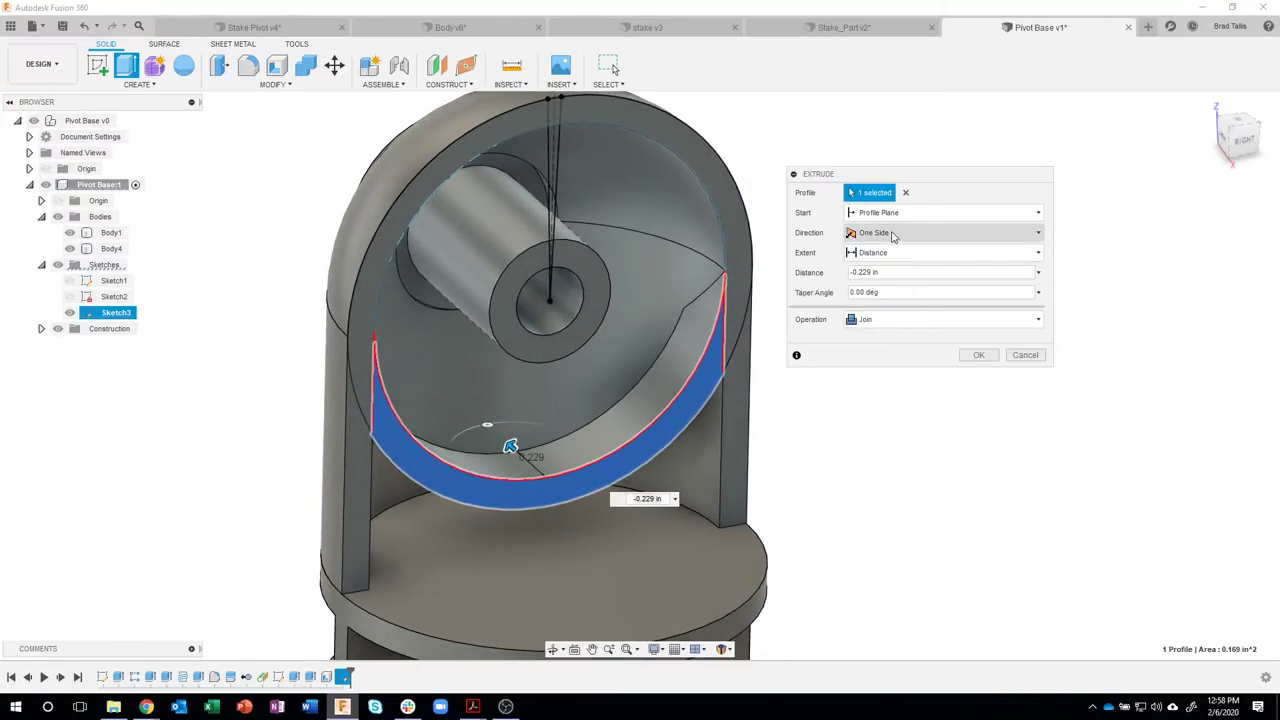
left_click(893, 234)
left_click(891, 252)
left_click(891, 253)
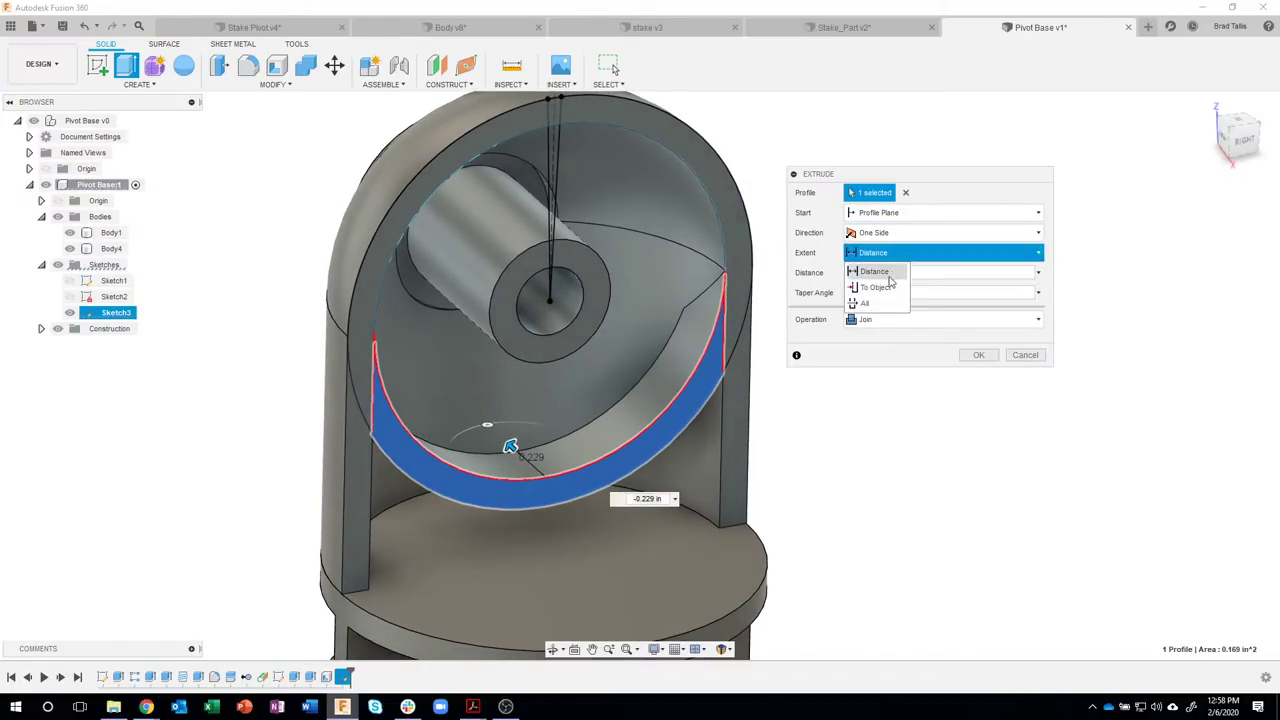
left_click(878, 287)
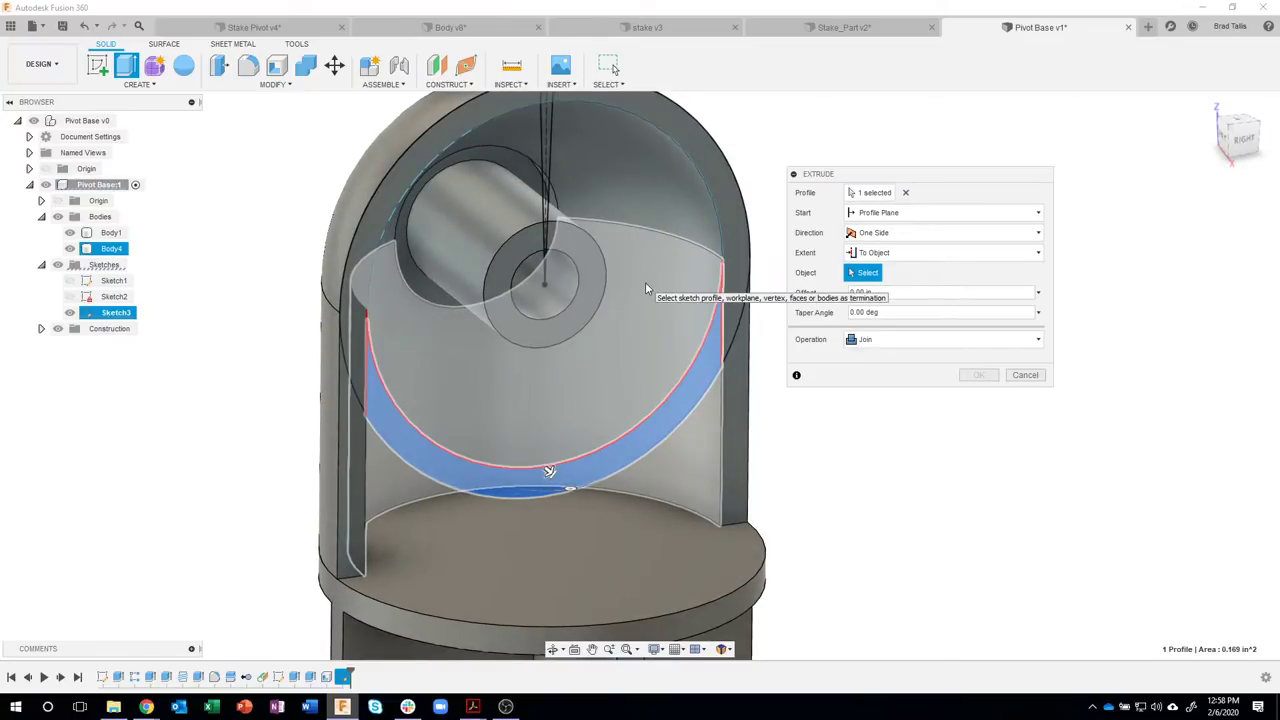
left_click(645, 282)
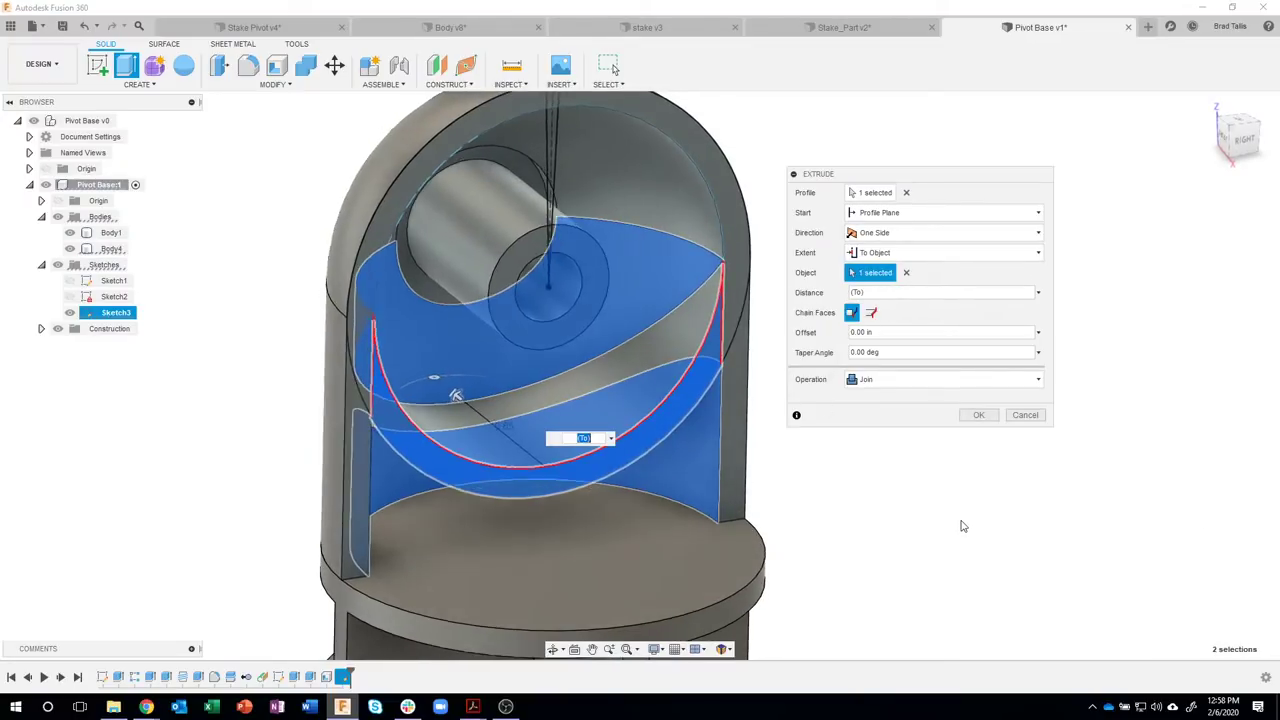
mouse_move(963, 526)
middle_mouse_down("shift")
mouse_move(664, 283)
mouse_move(389, 380)
mouse_move(958, 415)
mouse_move(986, 449)
mouse_move(895, 401)
mouse_move(360, 388)
mouse_move(358, 423)
mouse_move(640, 451)
mouse_move(854, 447)
mouse_move(854, 354)
mouse_move(374, 443)
mouse_move(250, 400)
middle_mouse_up("shift")
left_click(978, 415)
left_click(359, 432)
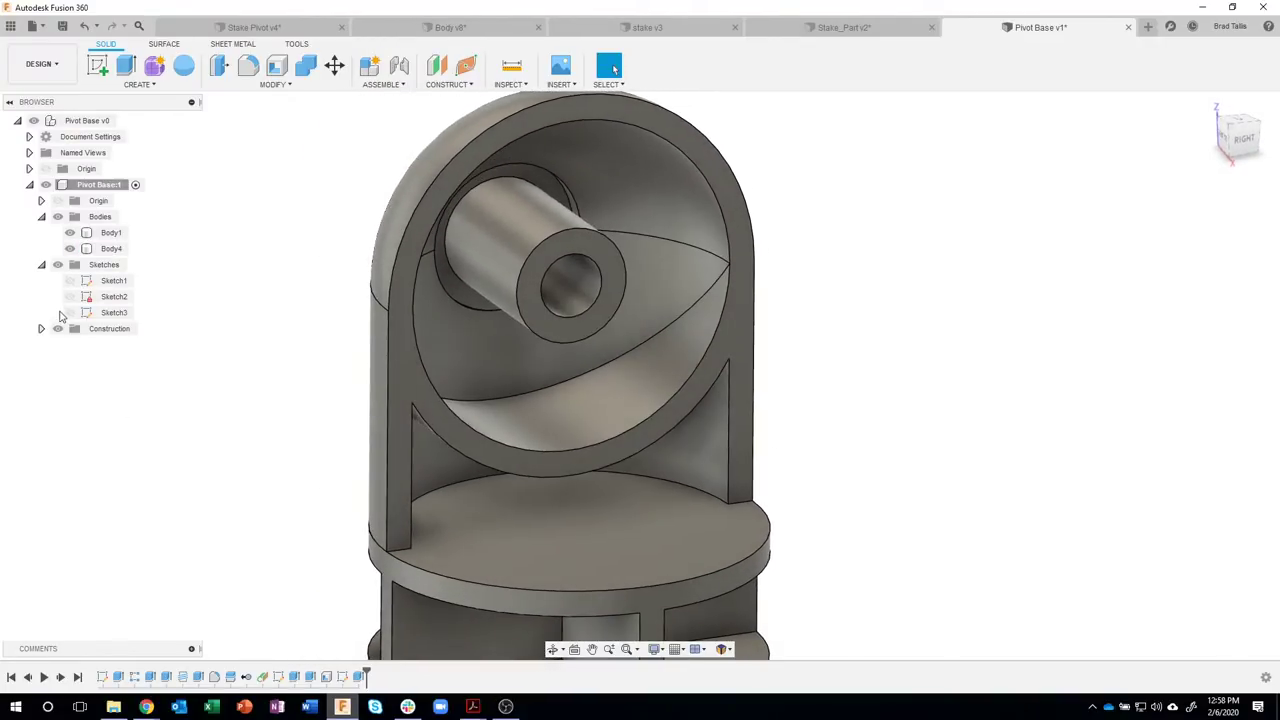
- Show Sketch3 and start extruding the small slot profile at the ring's top
left_click(70, 312)
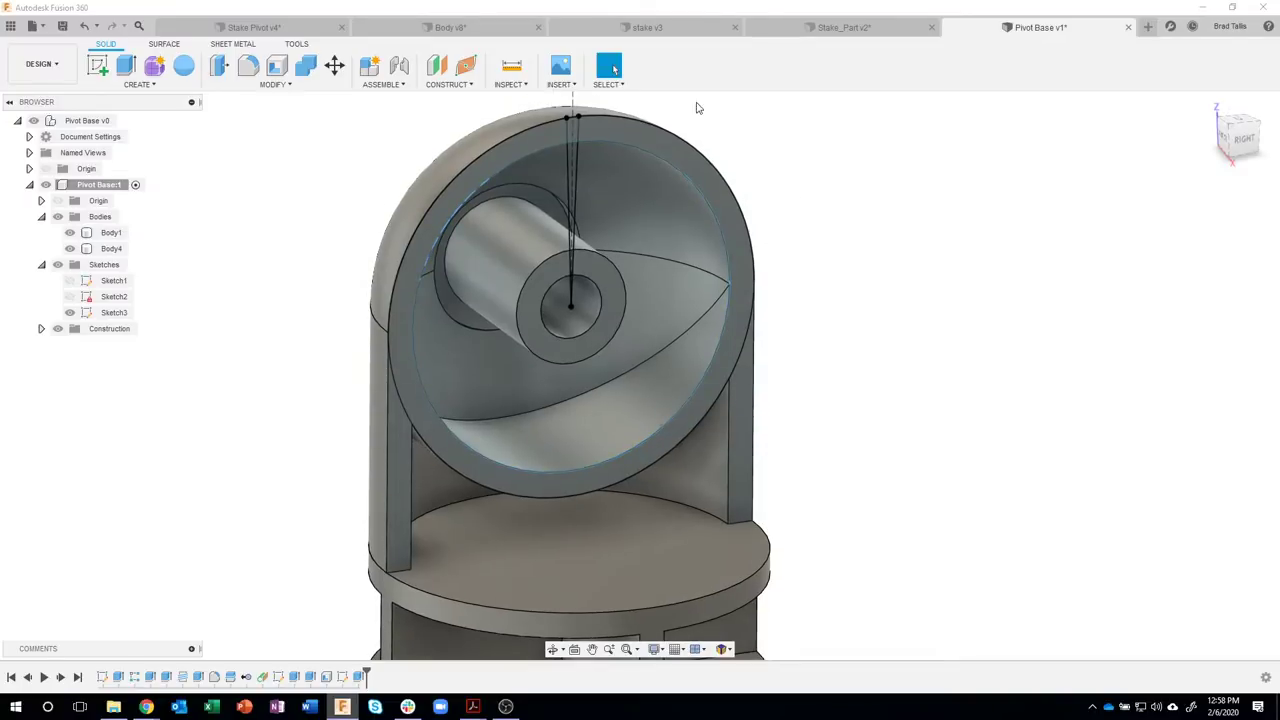
scroll(620, 110, "up", 6)
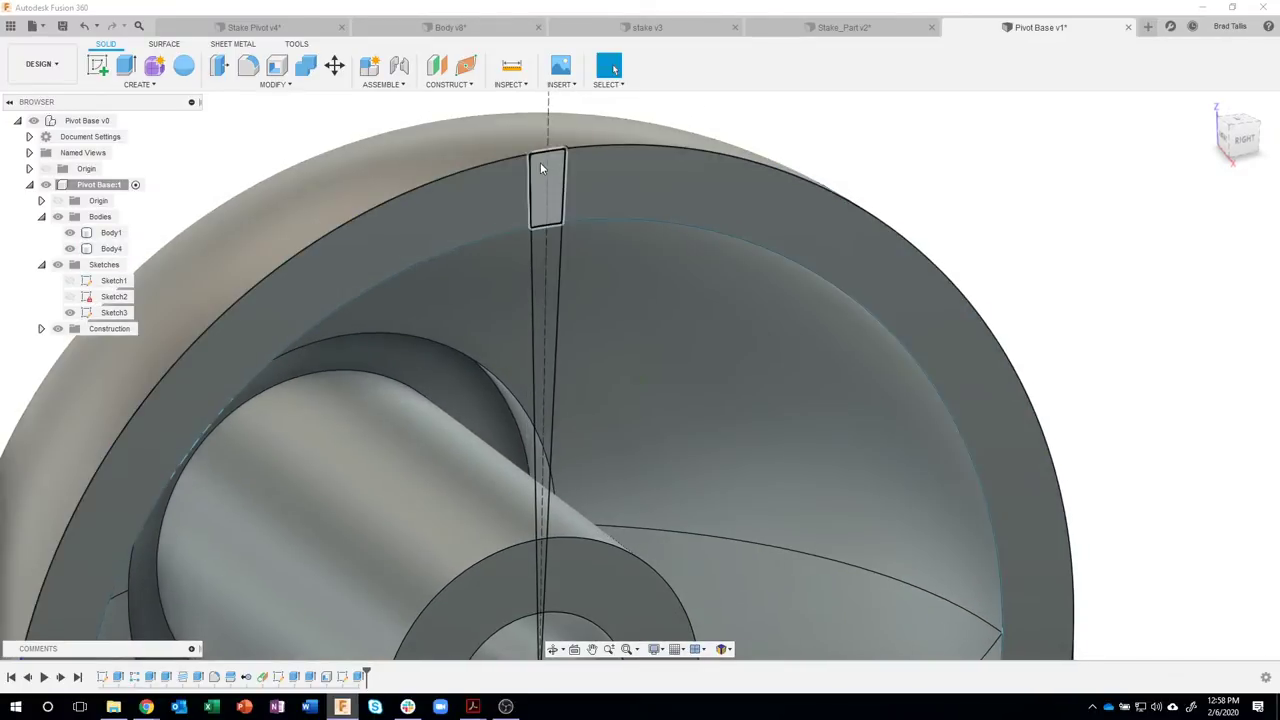
left_click(540, 164)
right_click(540, 164)
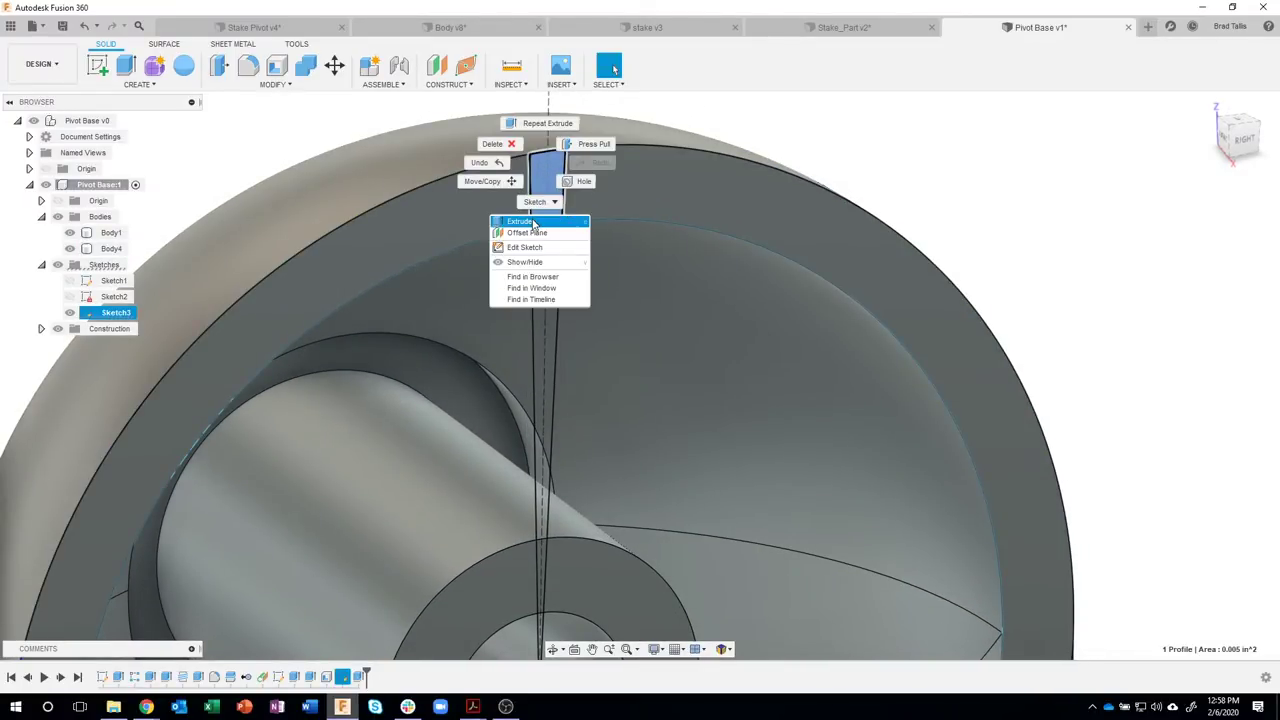
left_click(534, 221)
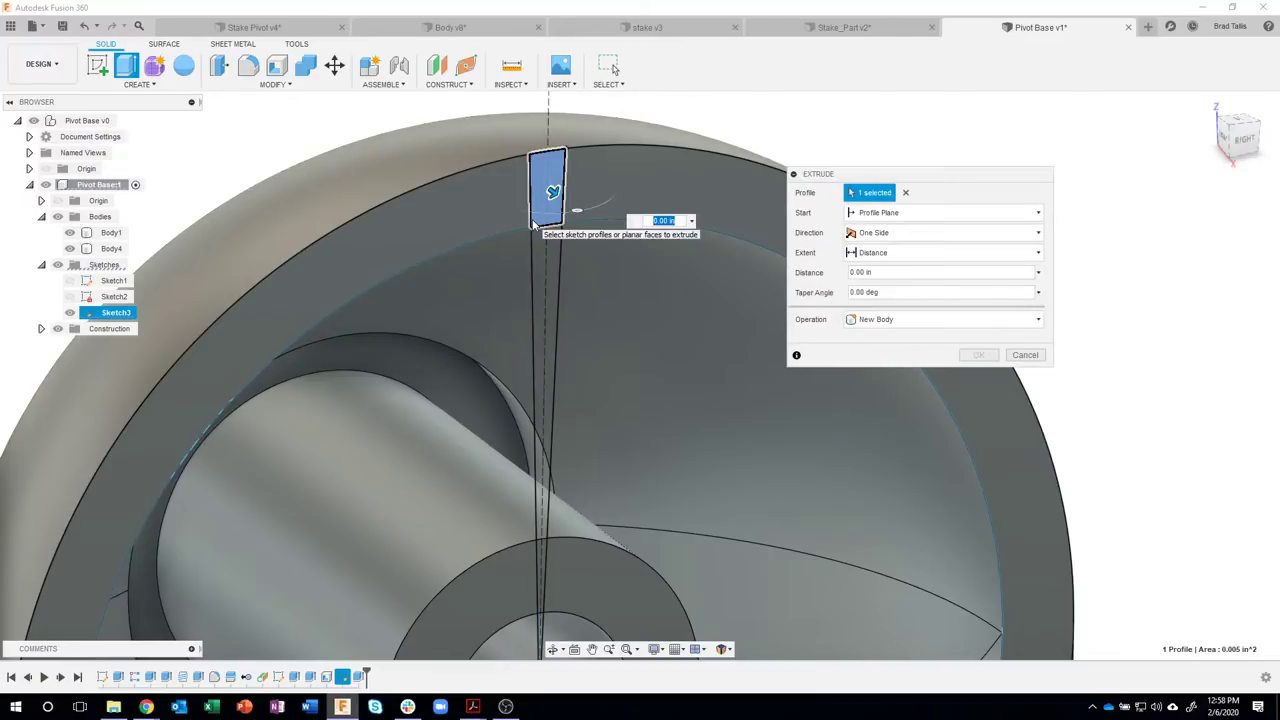
middle_click_drag(534, 220, 540, 181, "shift")
scroll(540, 181, "up", 3)
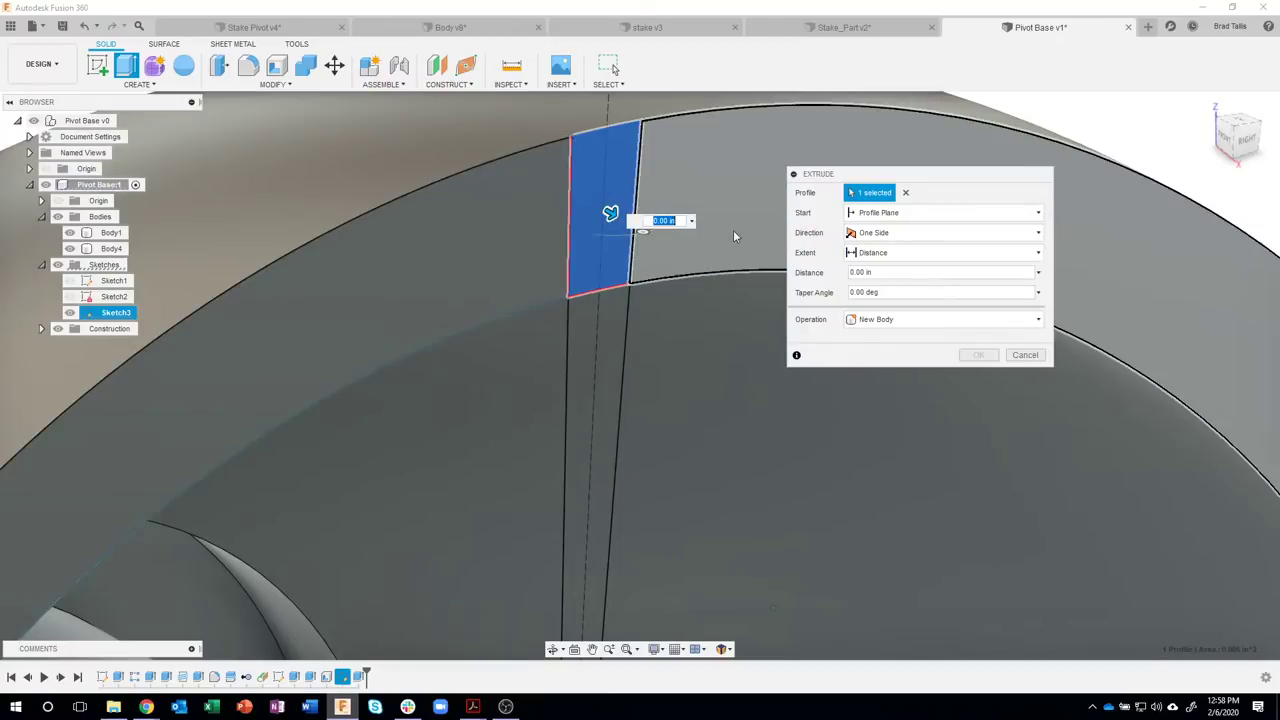
- Set the slot extrusion to 0.01 in with zero taper, joined, and confirm it
left_click(883, 274)
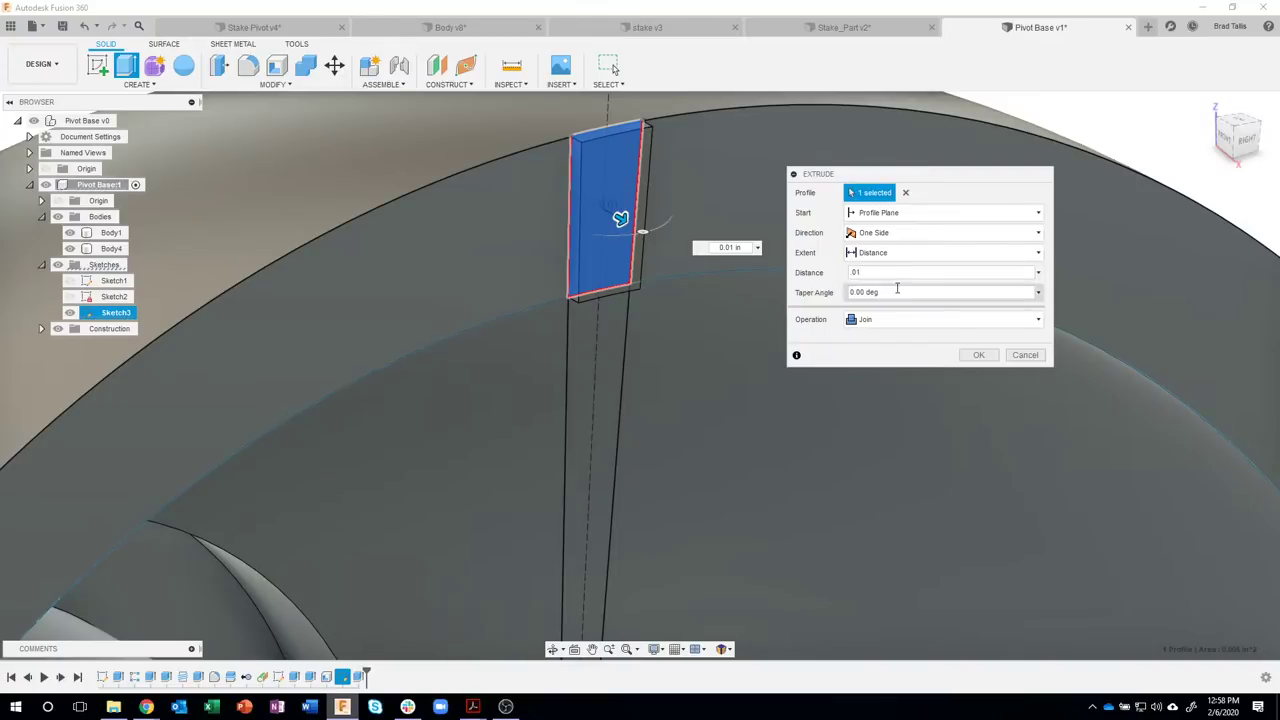
left_click(845, 292)
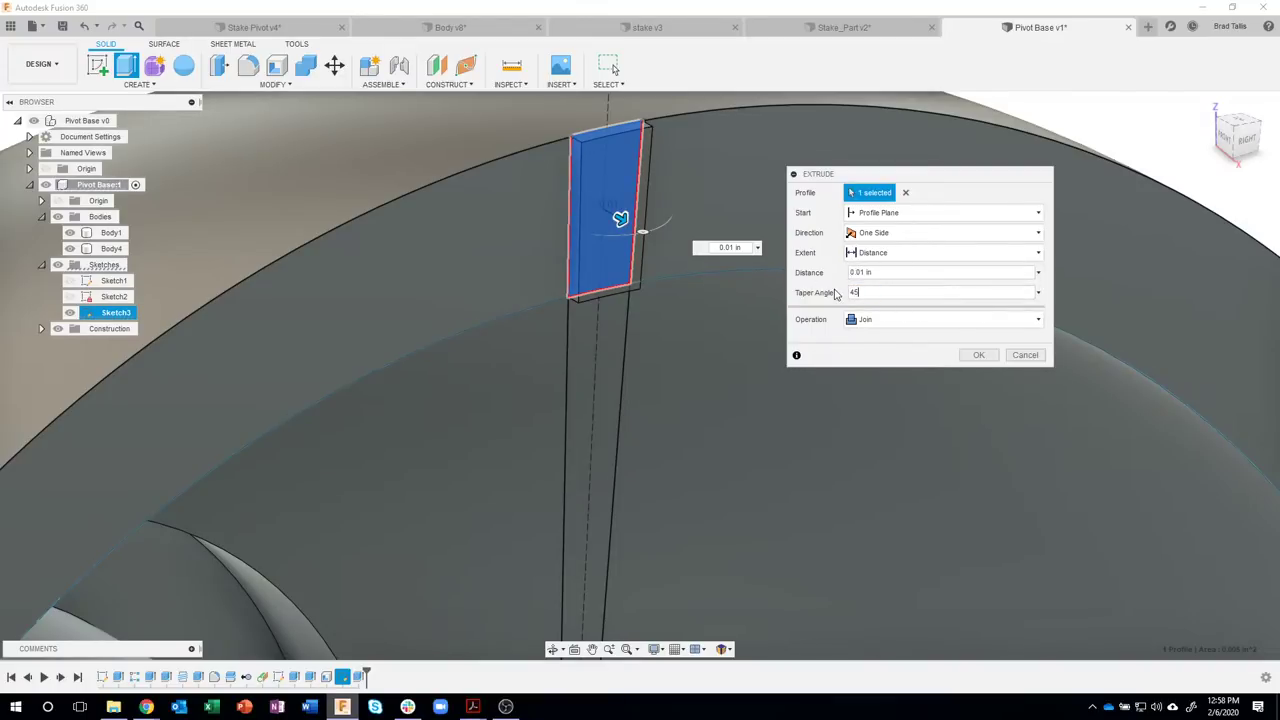
key("Return")
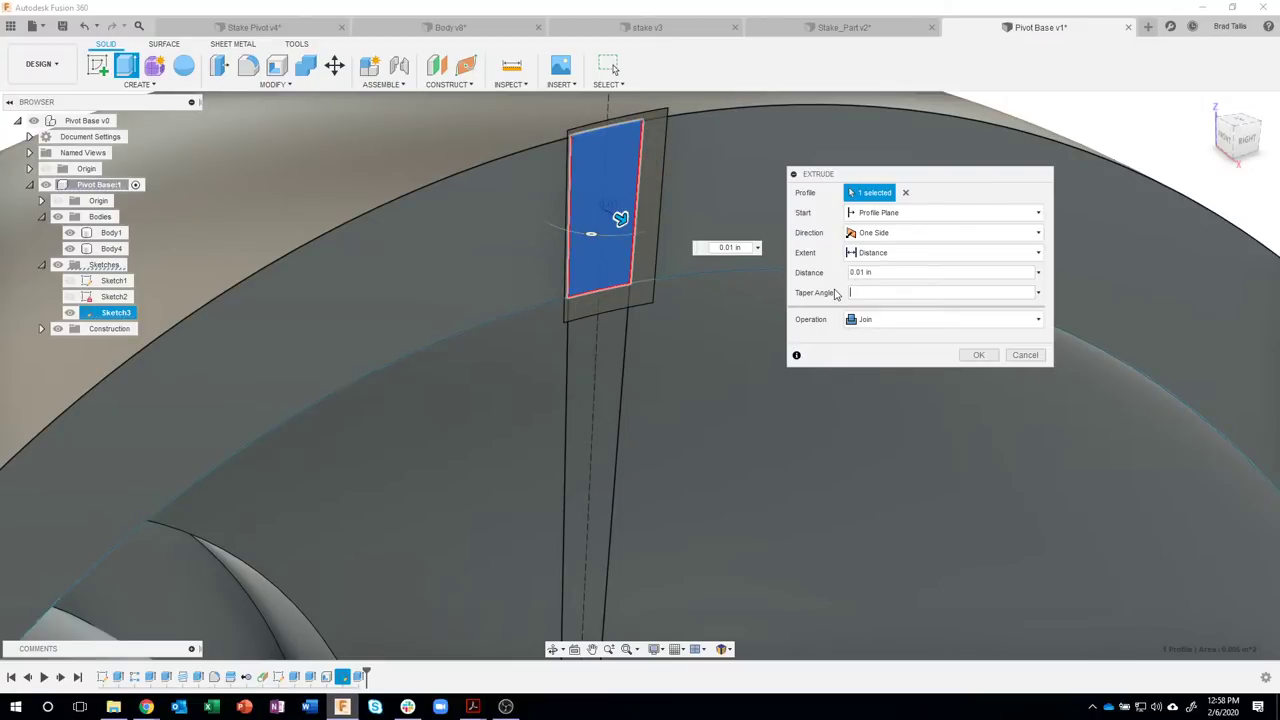
key("Return")
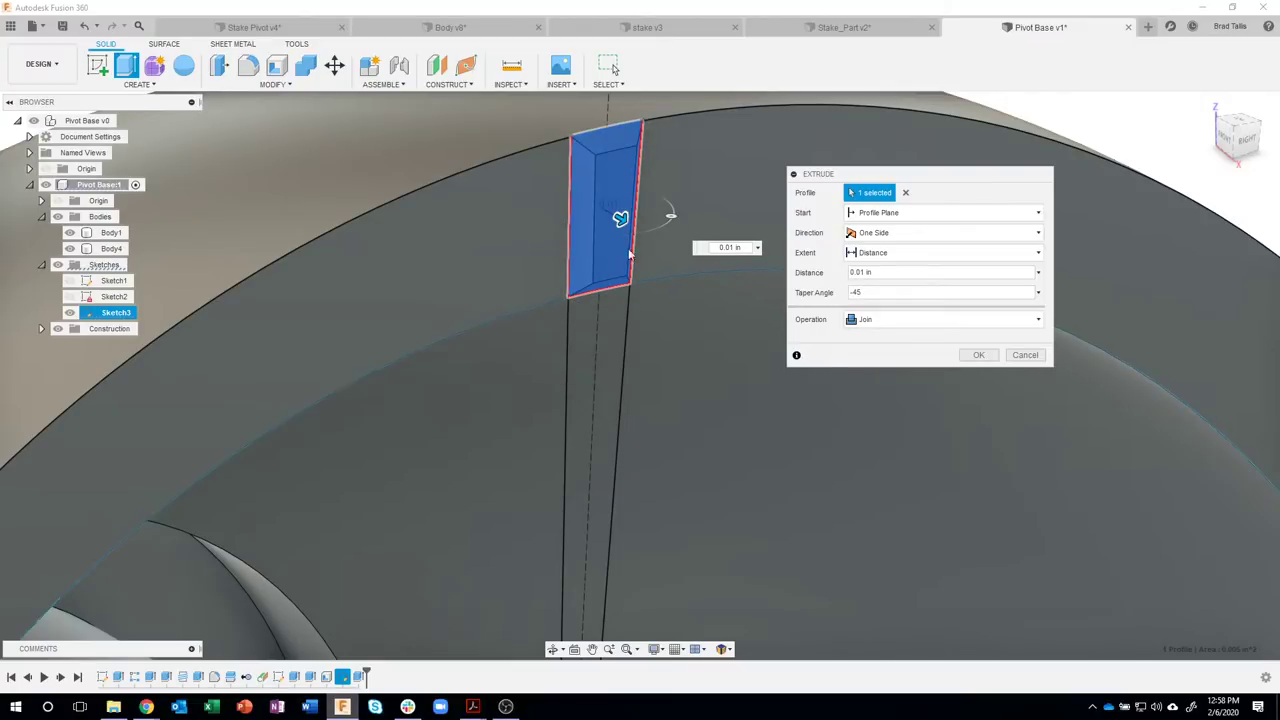
middle_click_drag(608, 158, 563, 223, "shift")
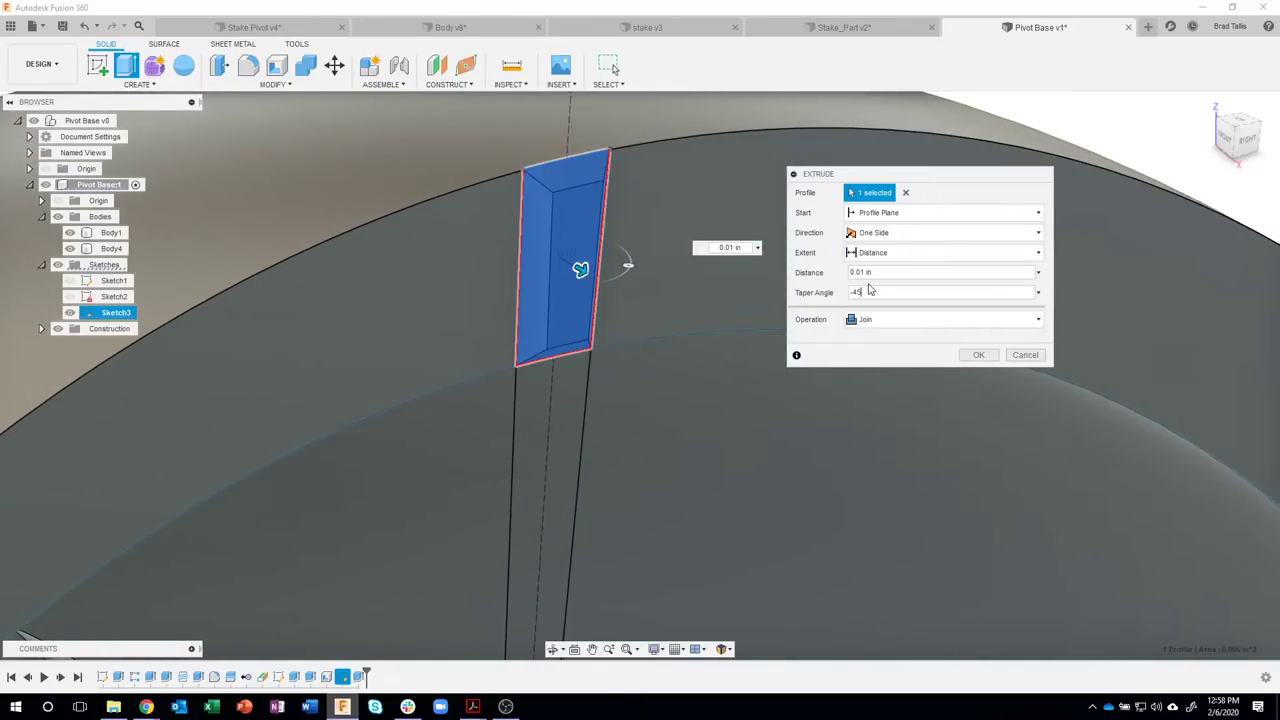
left_click(869, 290)
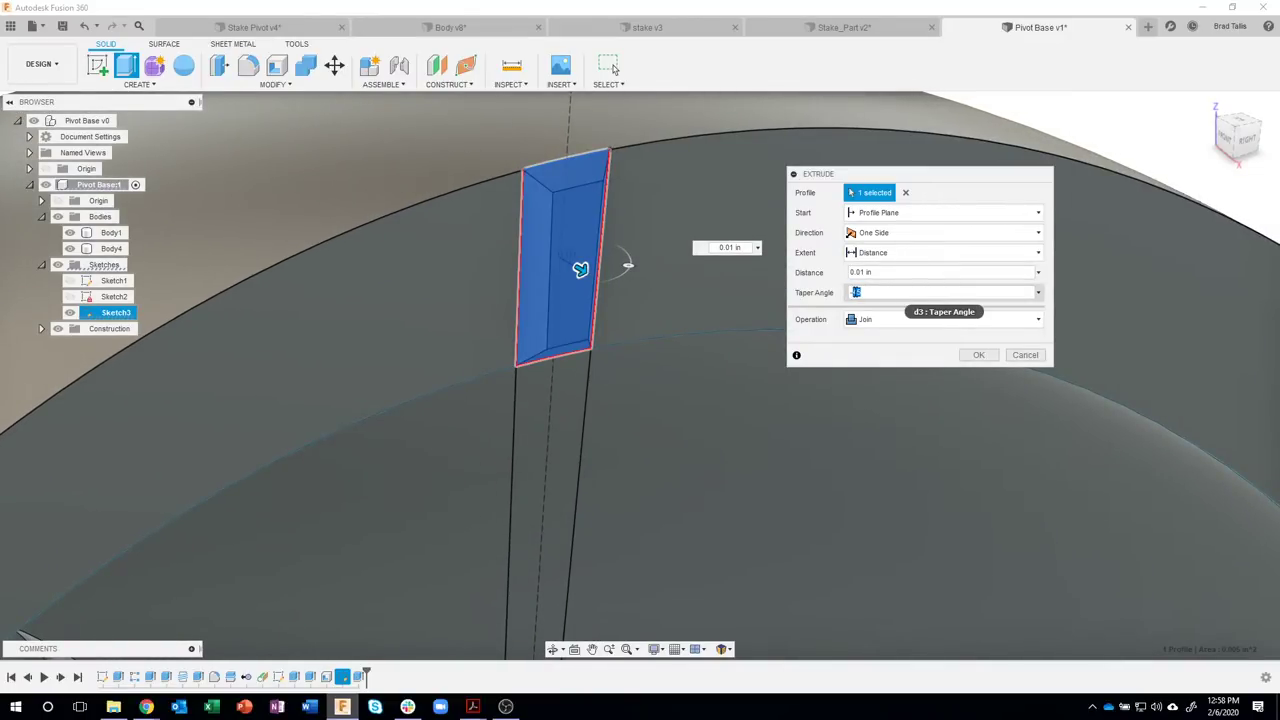
type("-60")
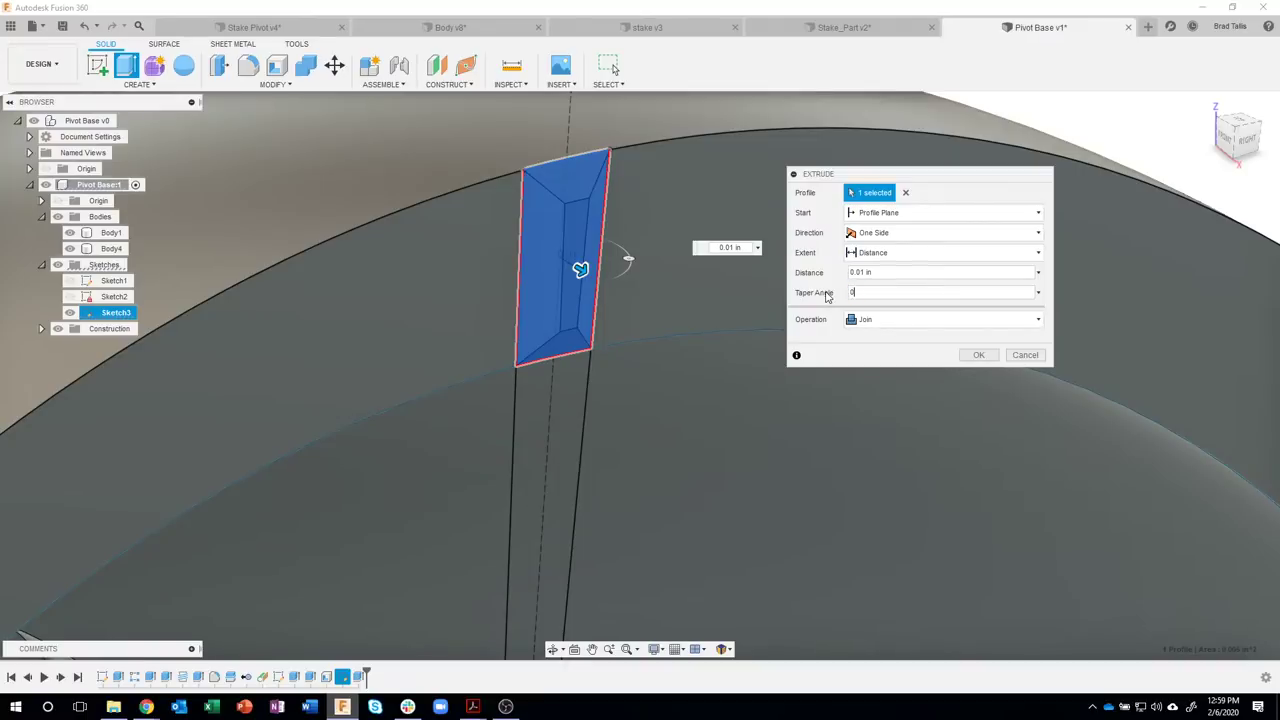
middle_click_drag(800, 262, 690, 200, "shift")
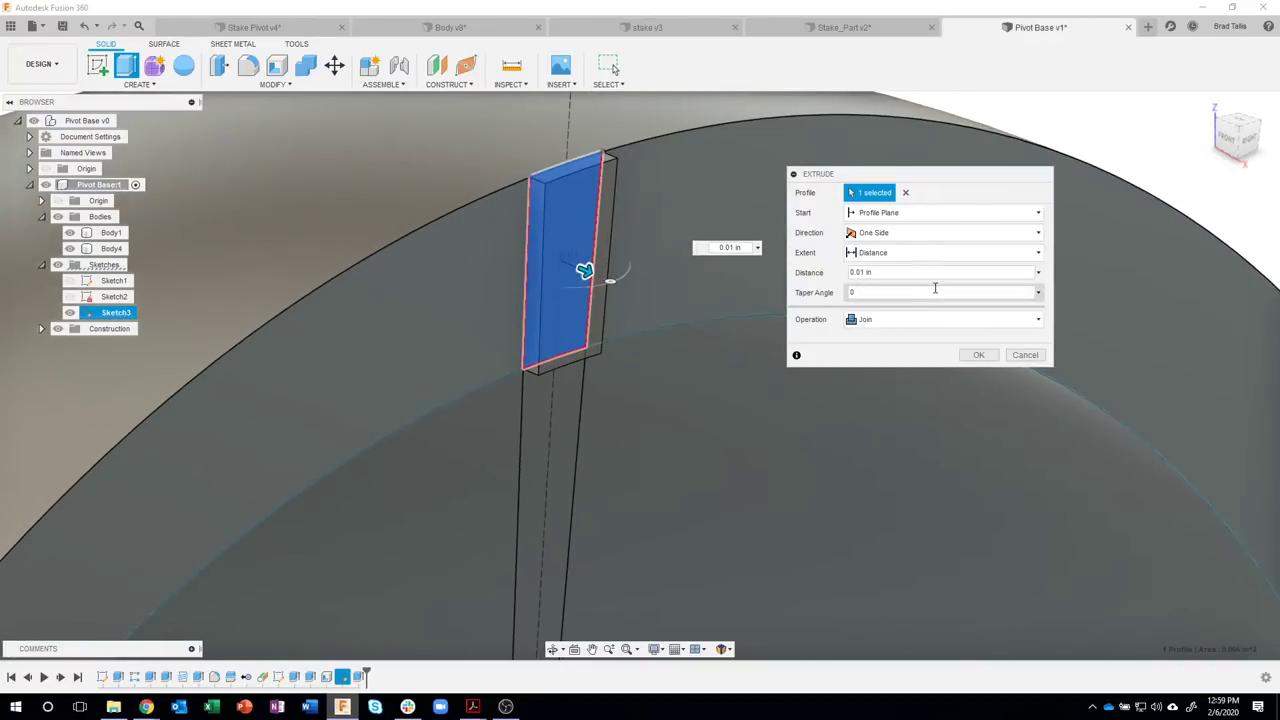
left_click(979, 356)
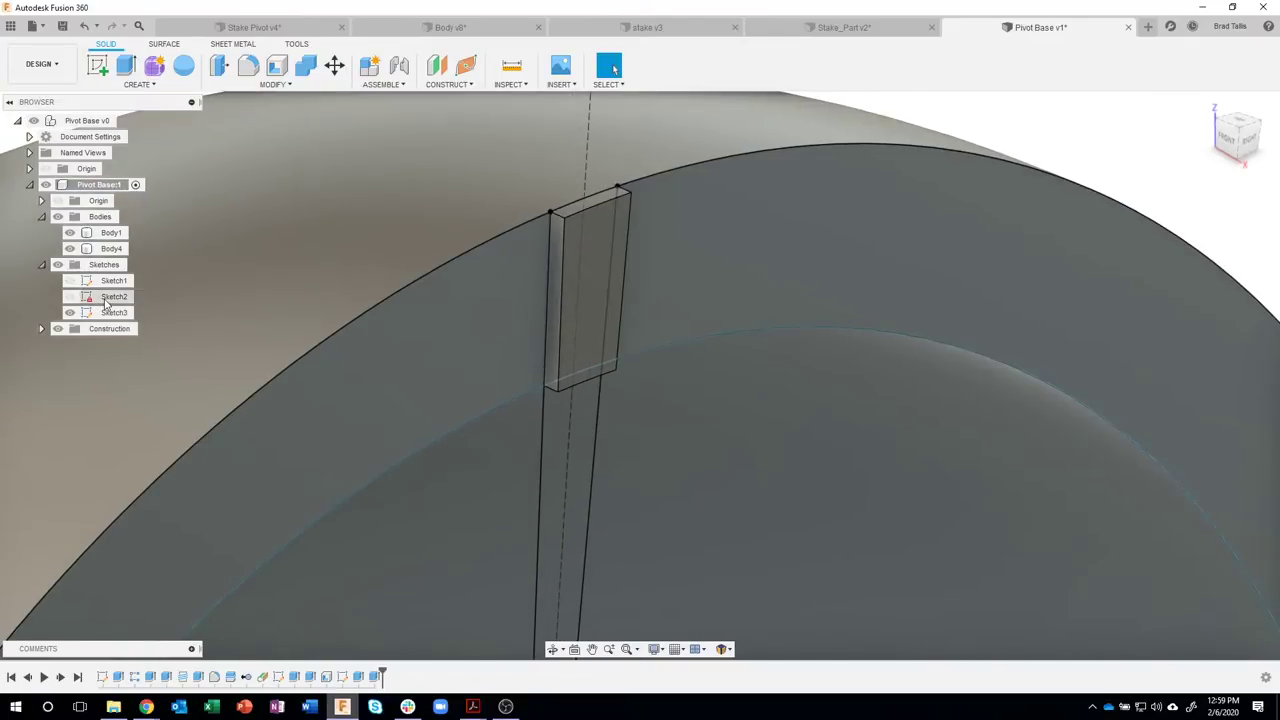
- Hide Sketch3 and start a two-distance chamfer on both vertical notch edges
left_click(70, 312)
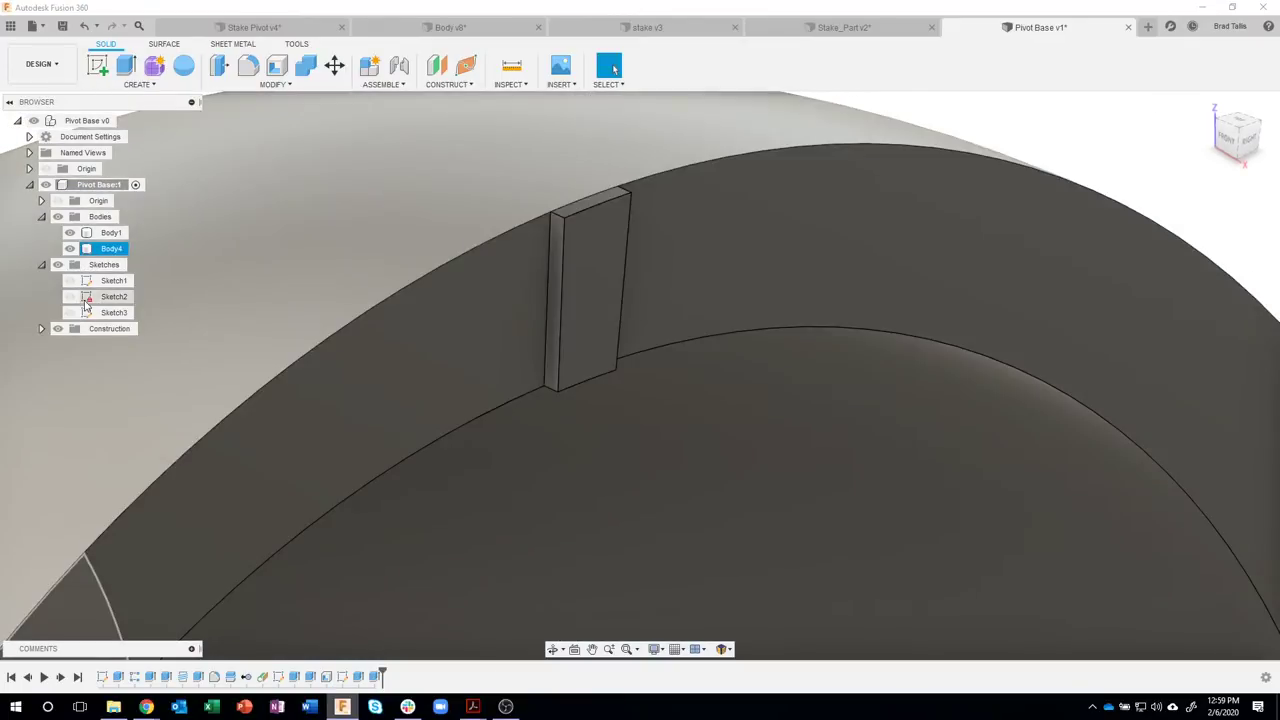
left_click(111, 248)
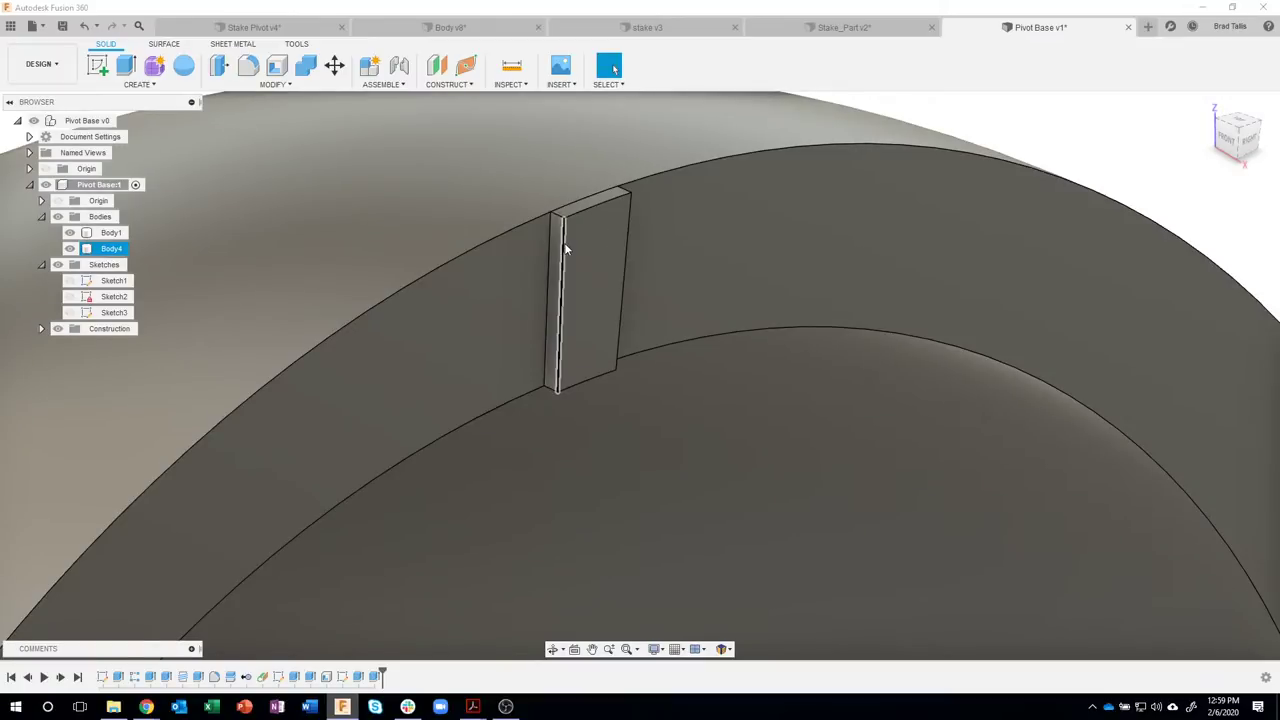
right_click(565, 250)
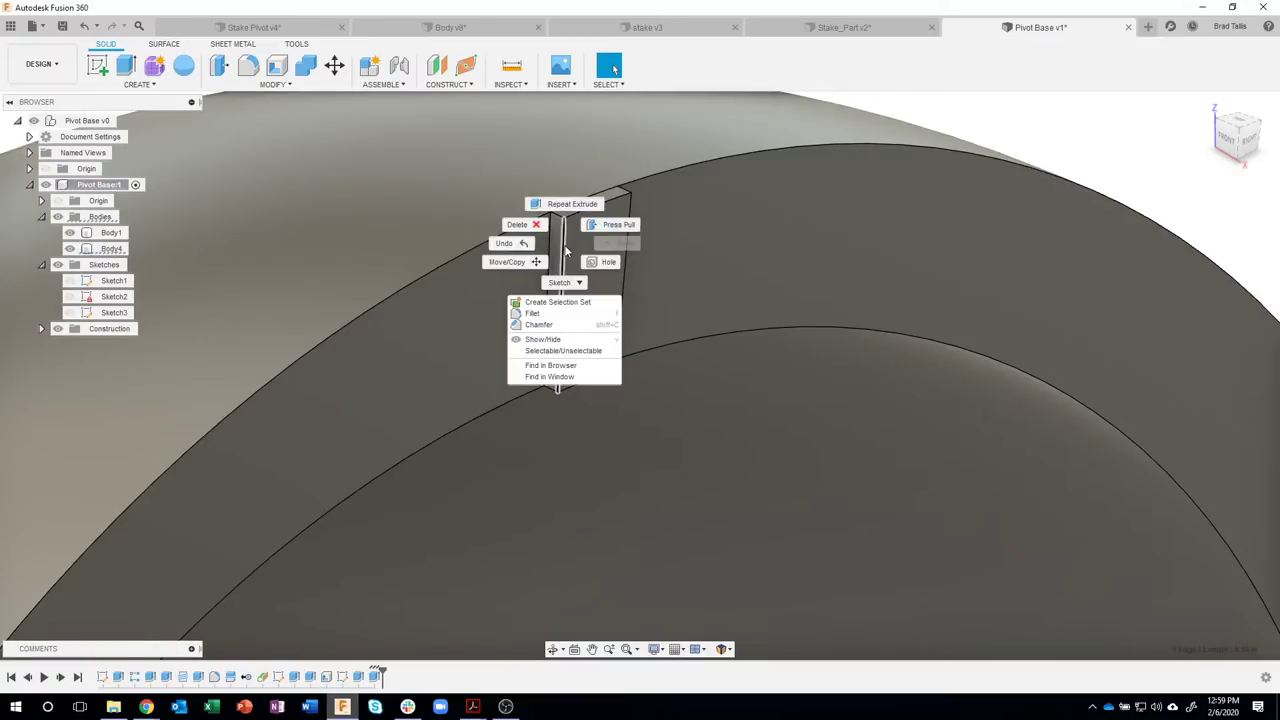
left_click(539, 324)
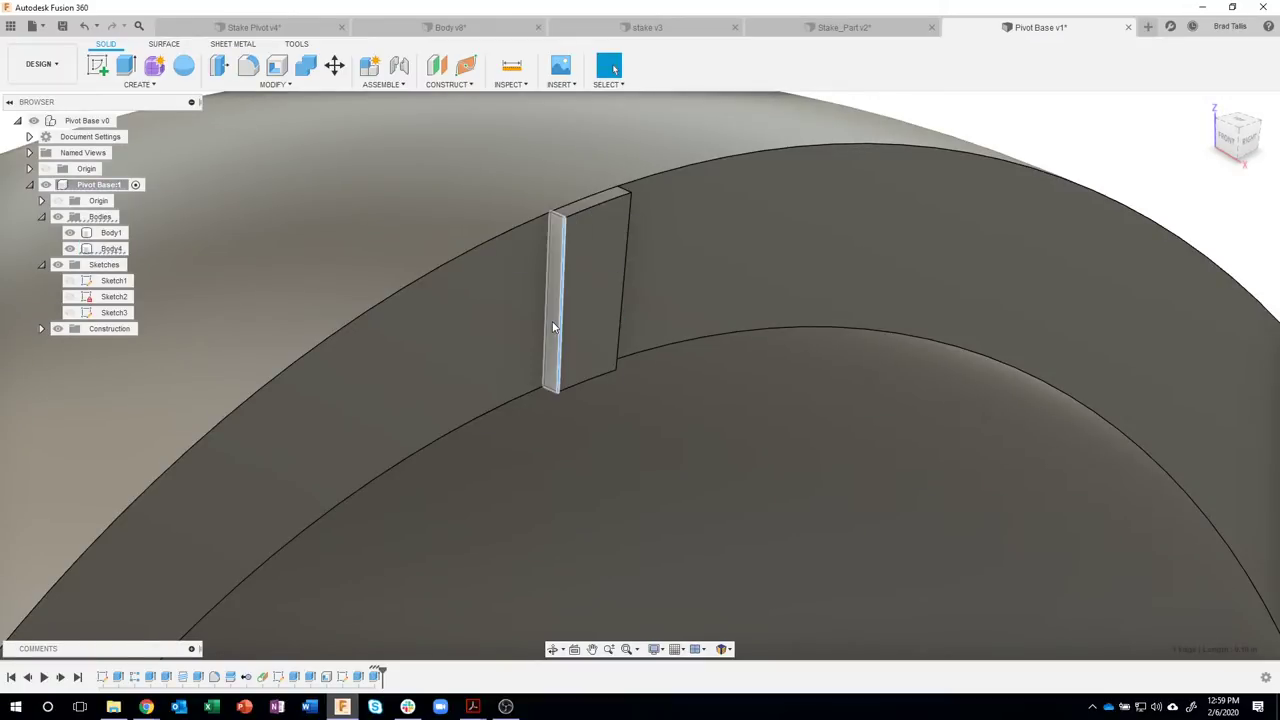
left_click(626, 240)
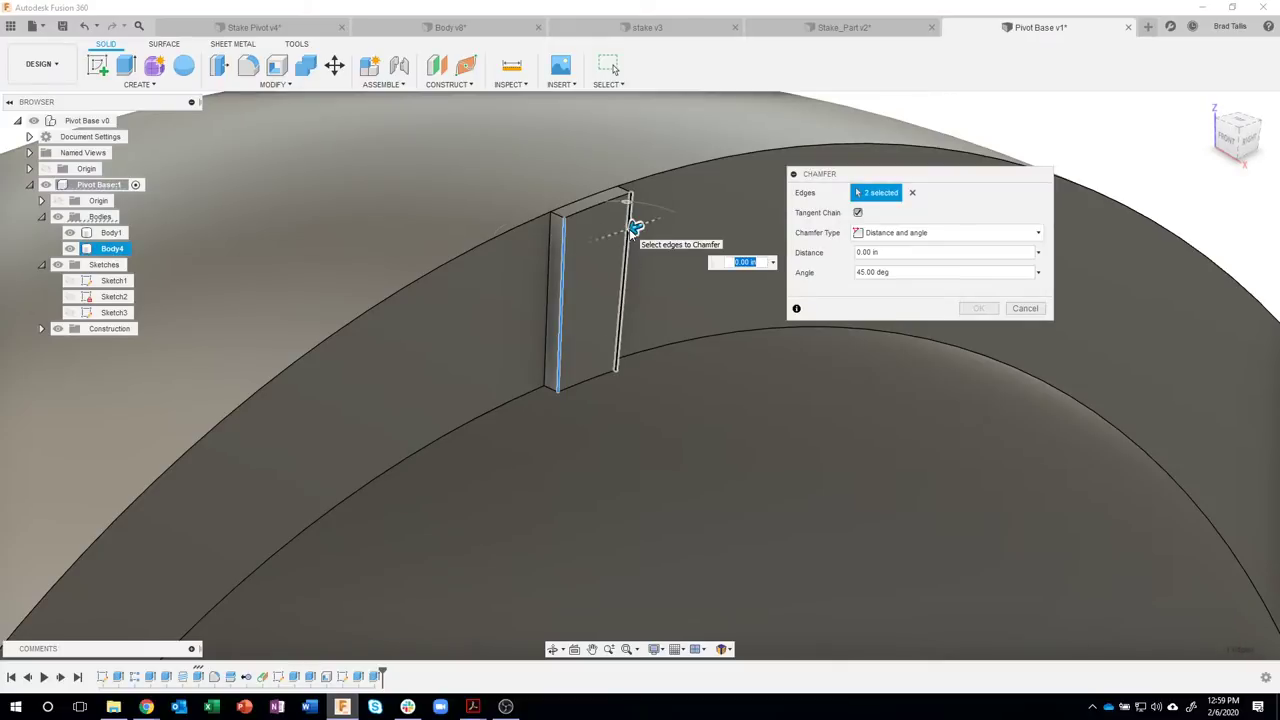
left_click(895, 233)
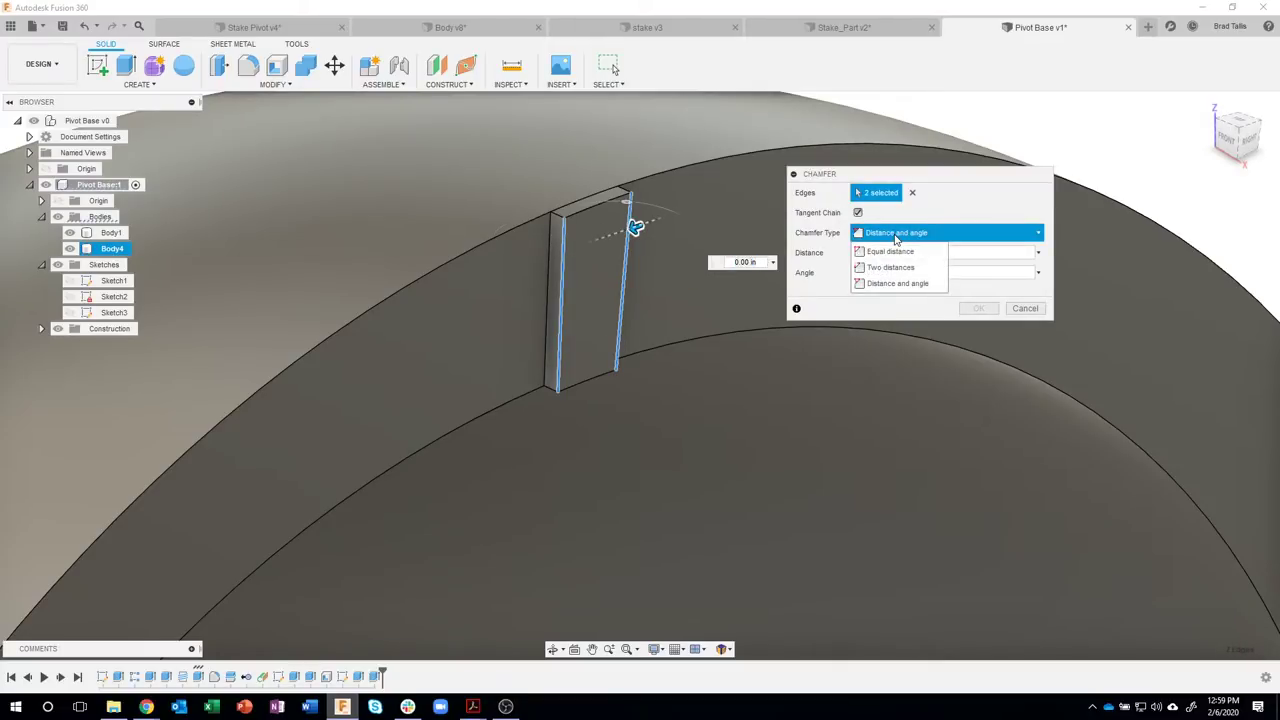
left_click(890, 267)
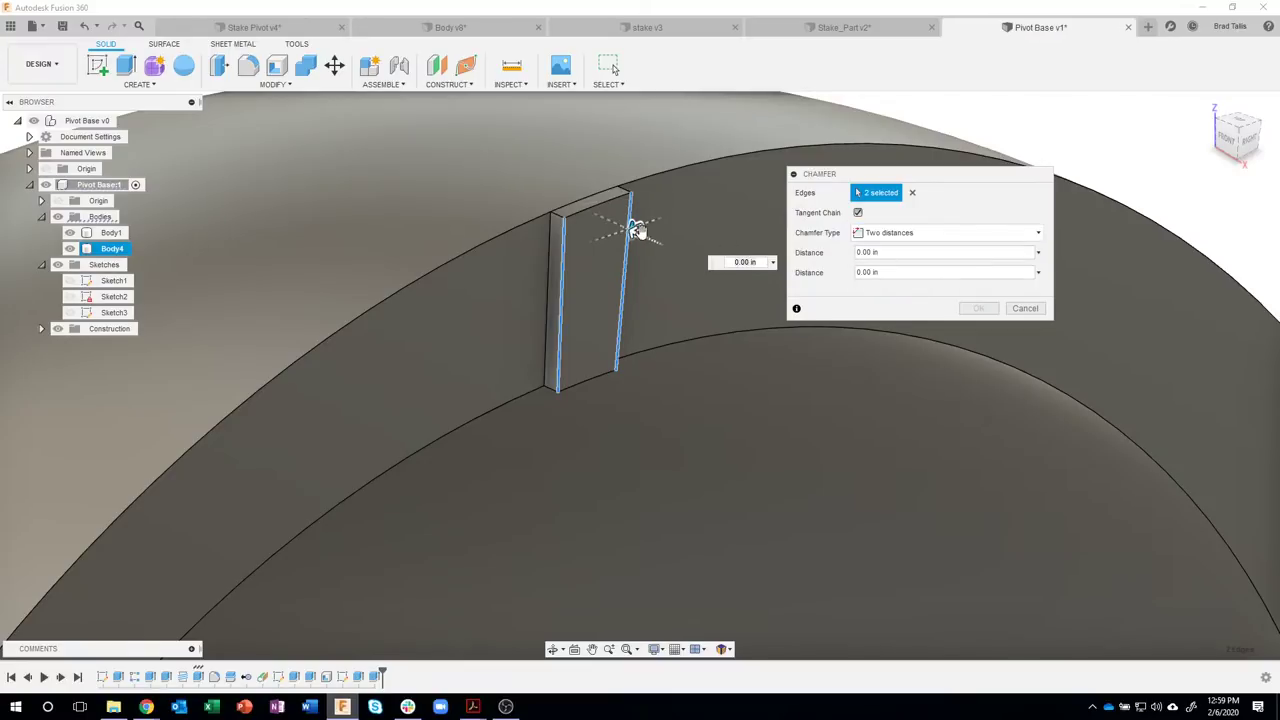
- Set chamfer distances to 0.0245 in and 0.01 in and apply
scroll(637, 230, "up", 2)
left_click_drag(632, 235, 628, 237)
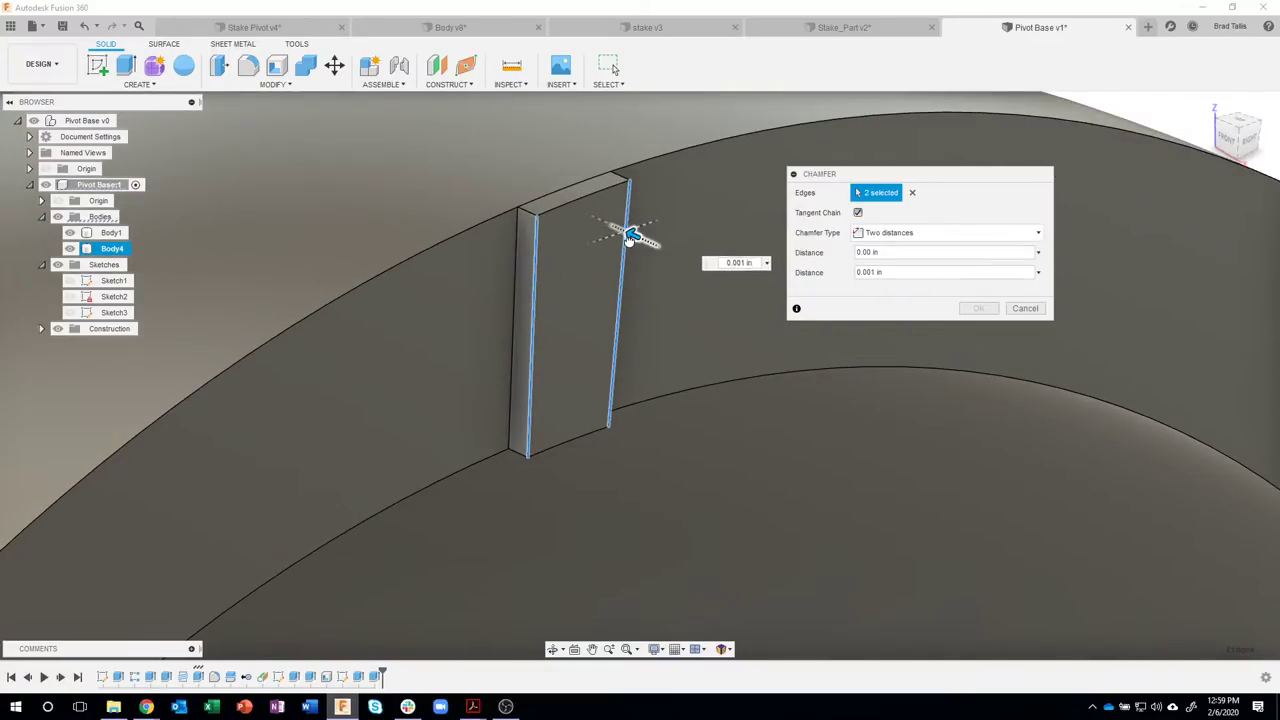
middle_click_drag(628, 235, 589, 251, "shift")
left_click_drag(594, 251, 566, 262)
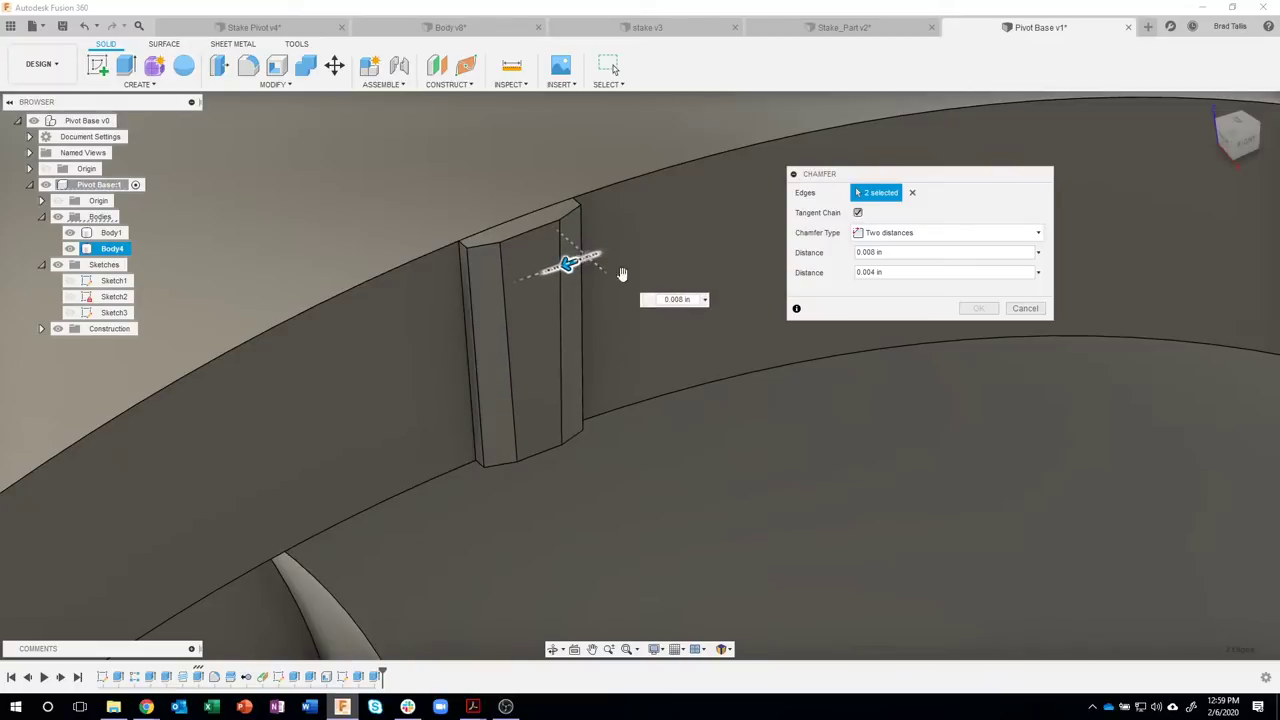
middle_click_drag(566, 262, 888, 251, "shift")
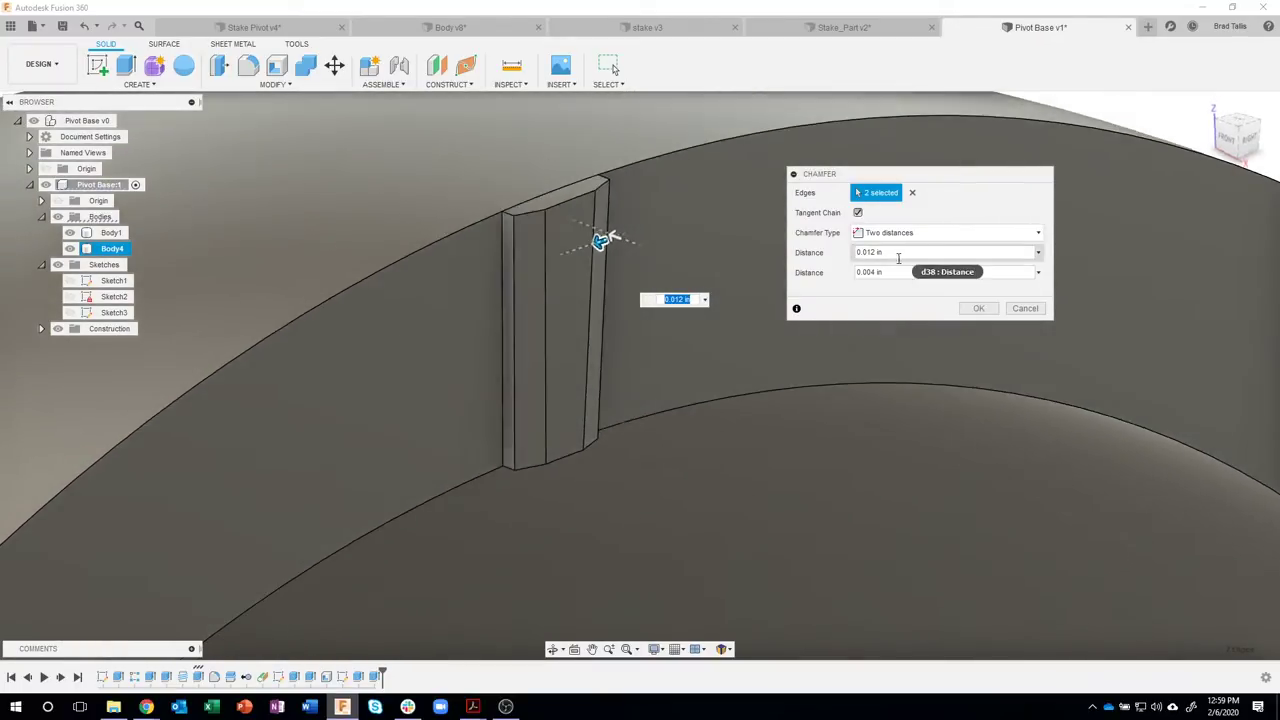
left_click(838, 251)
left_click(840, 266)
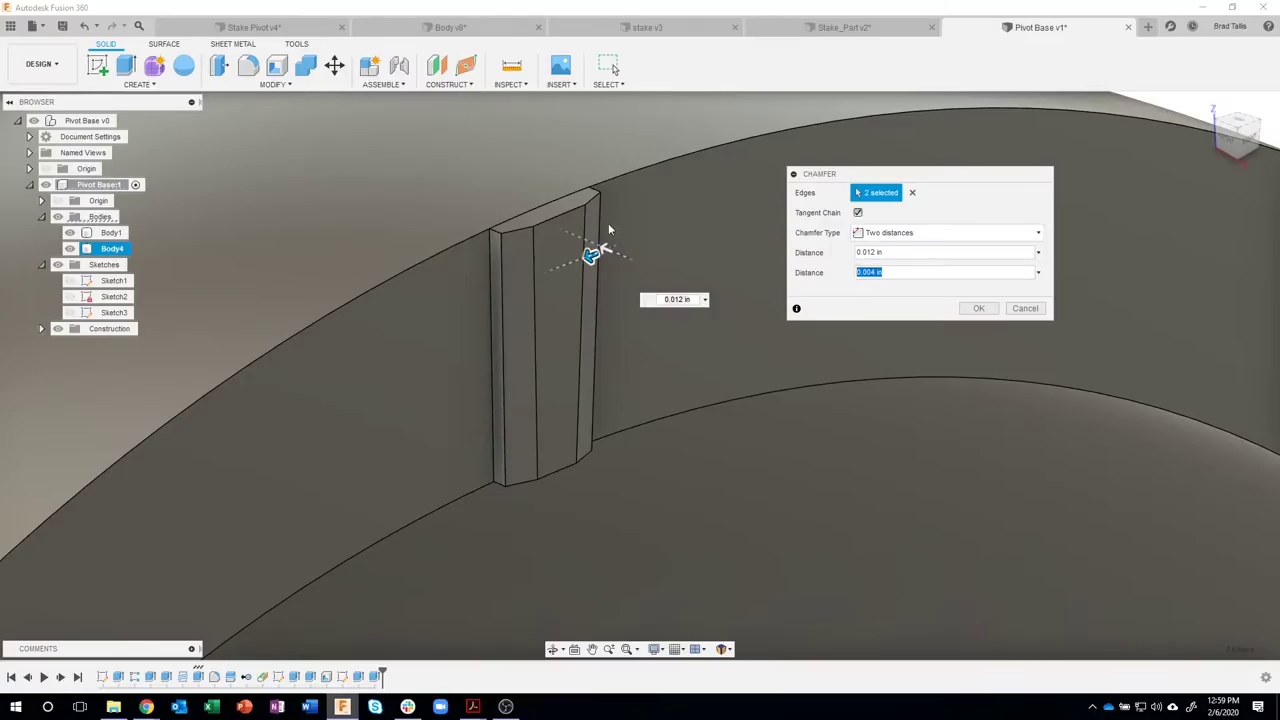
type("0.006")
key("Return")
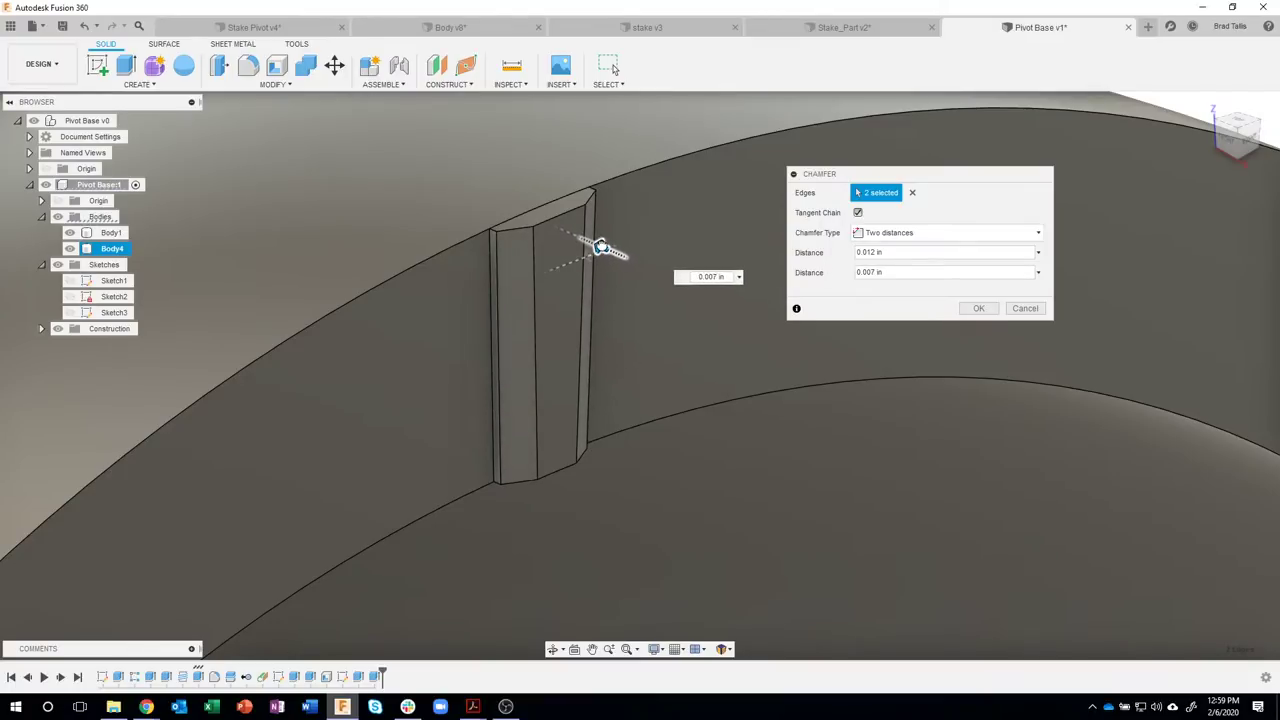
left_click(878, 272)
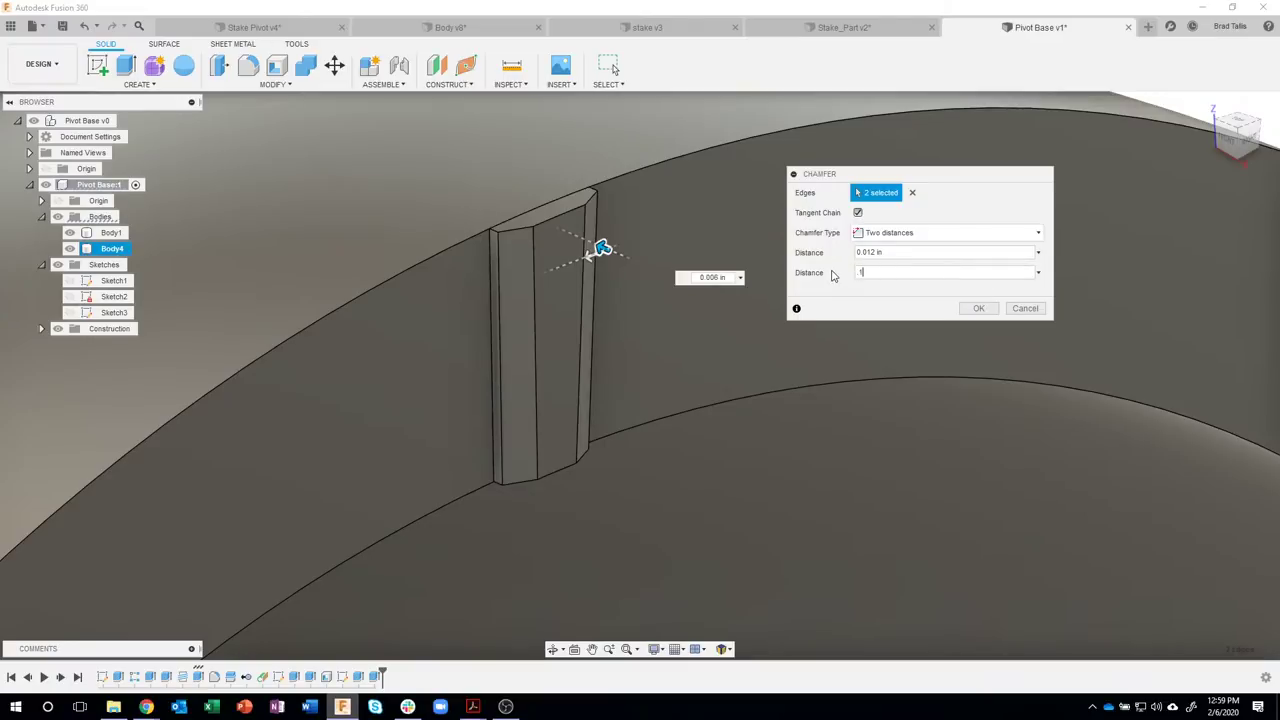
type(".01")
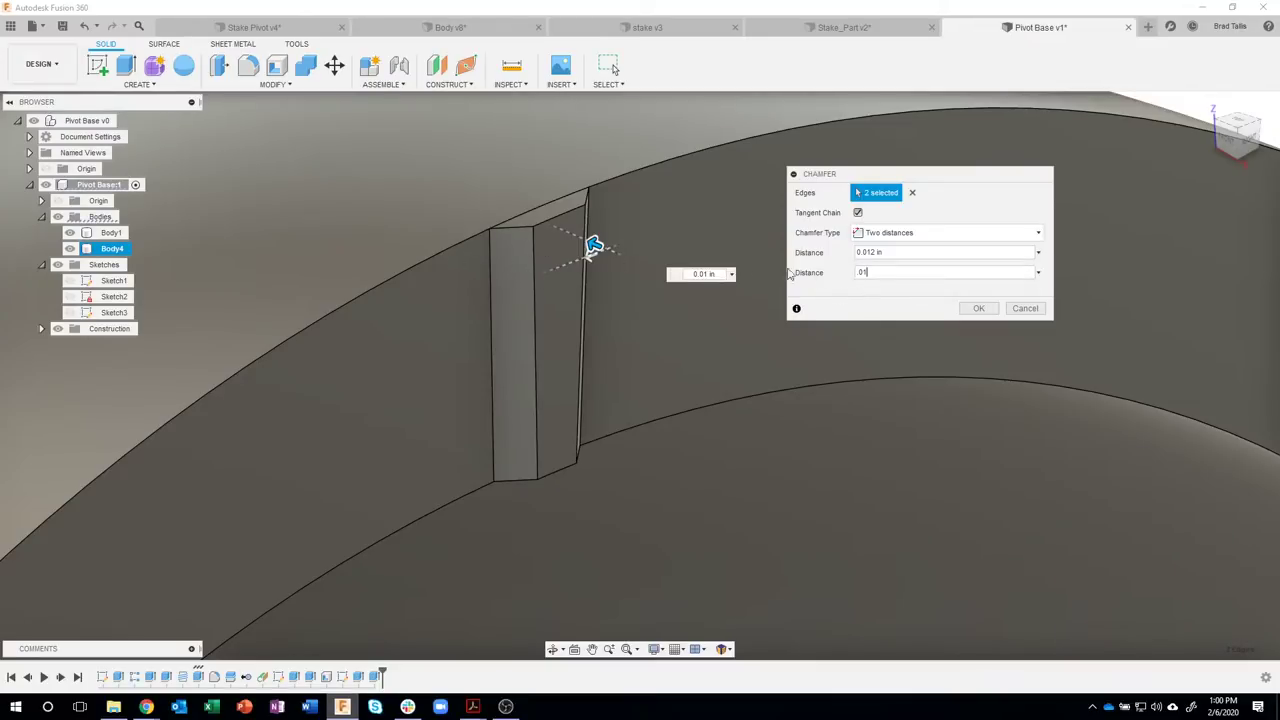
left_click_drag(590, 249, 567, 262)
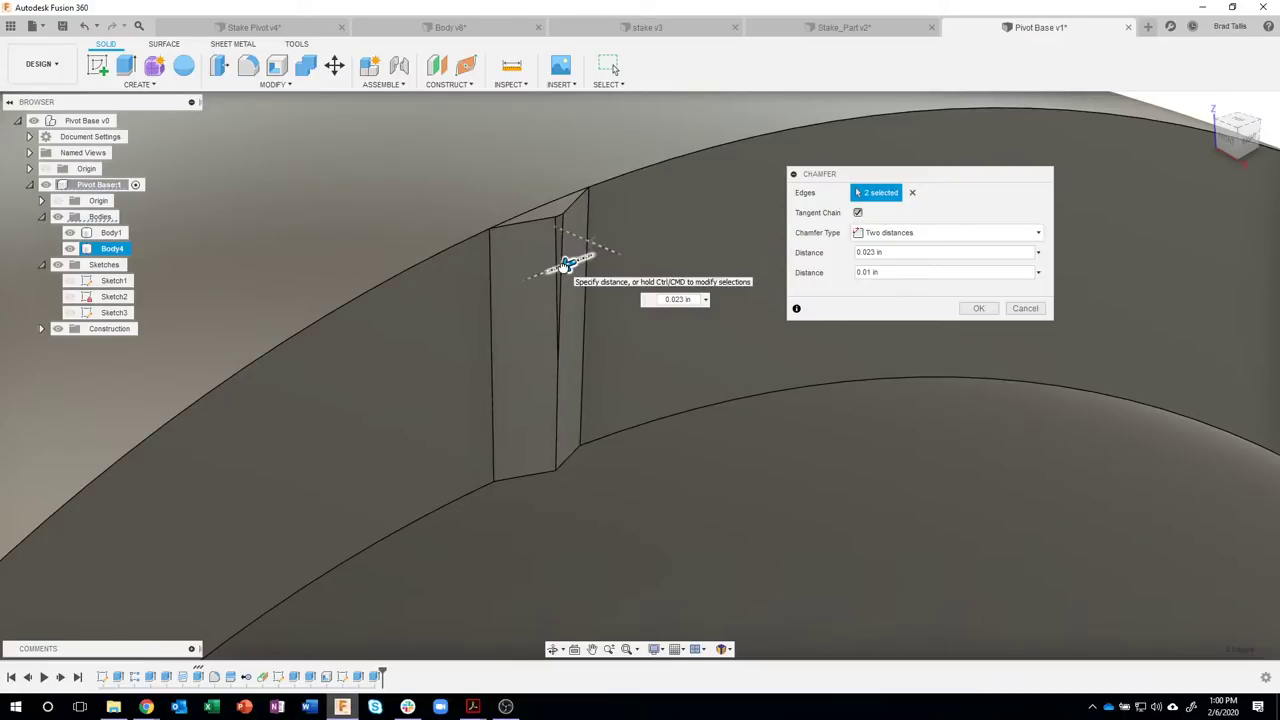
left_click_drag(566, 266, 563, 266)
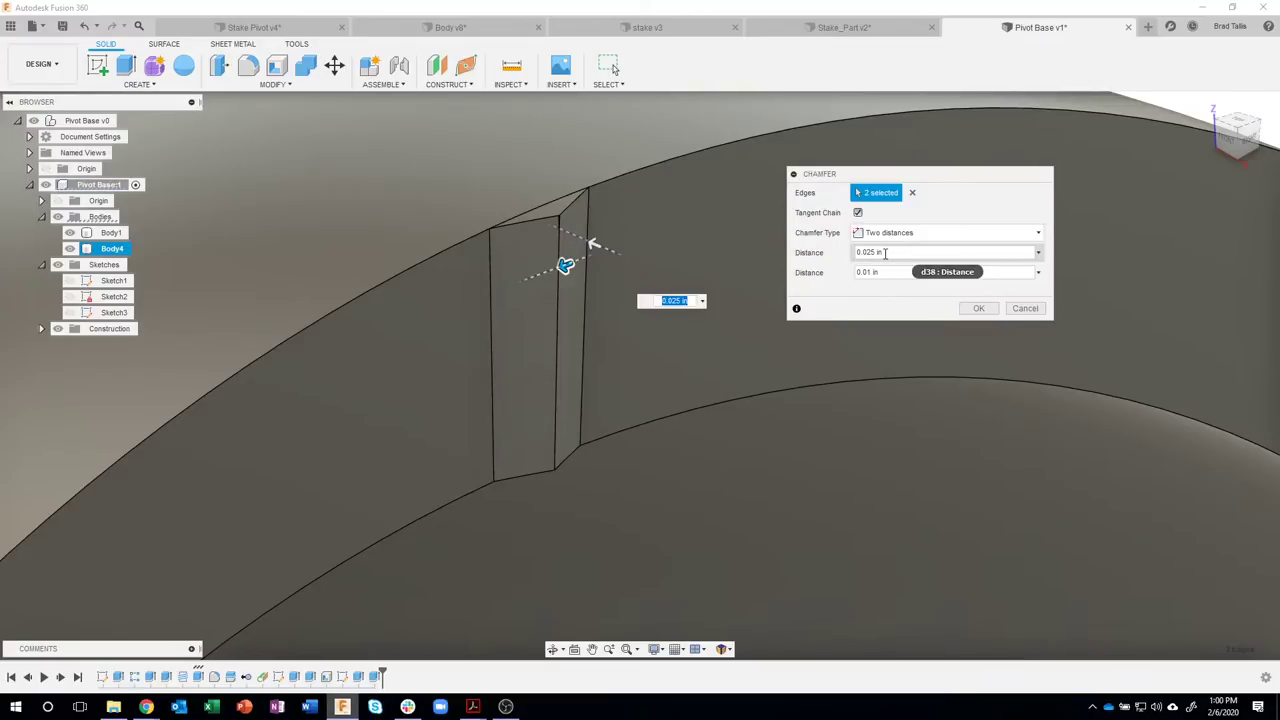
left_click(881, 252)
left_click(979, 308)
middle_click_drag(934, 355, 989, 225, "shift")
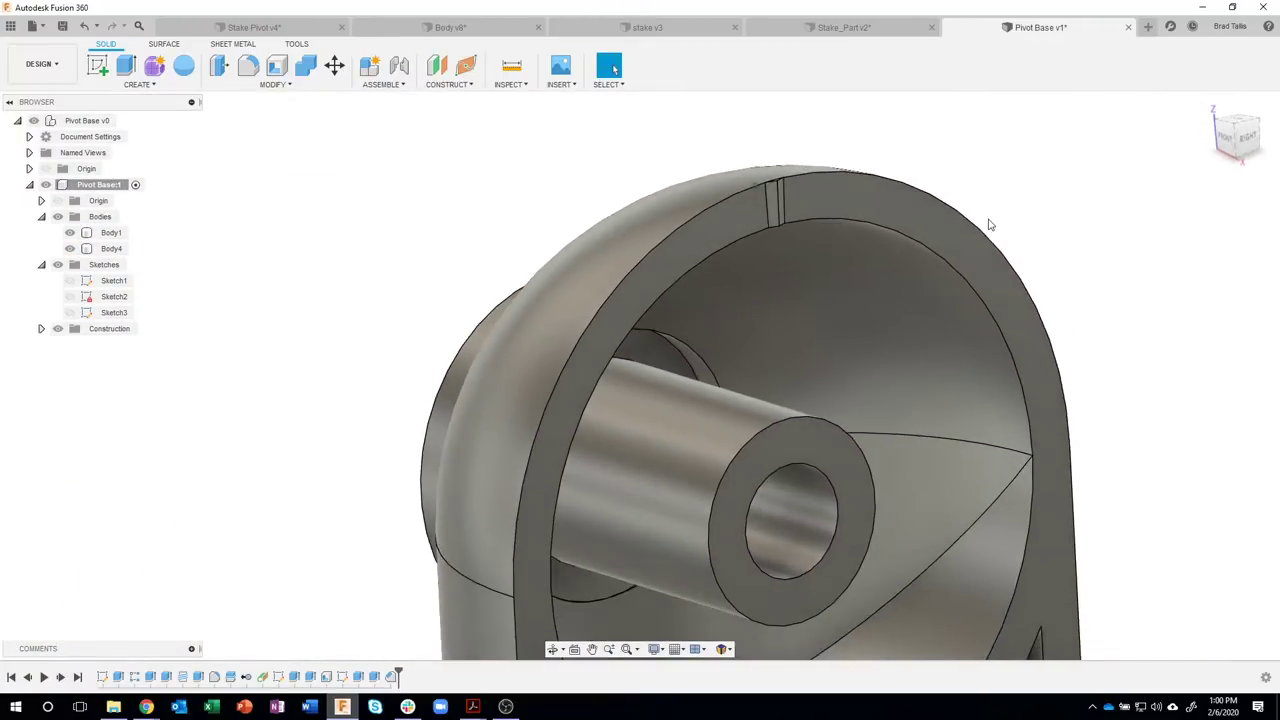
scroll(989, 225, "down", 5)
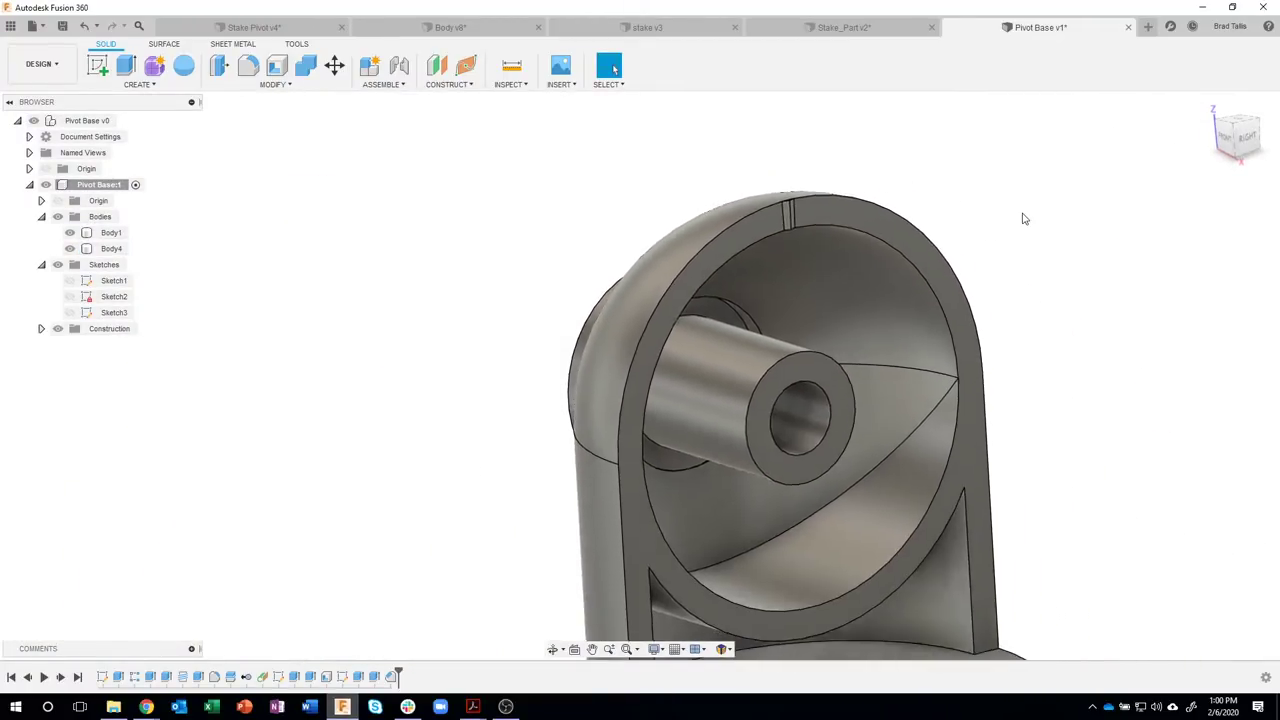
scroll(1022, 218, "down", 4)
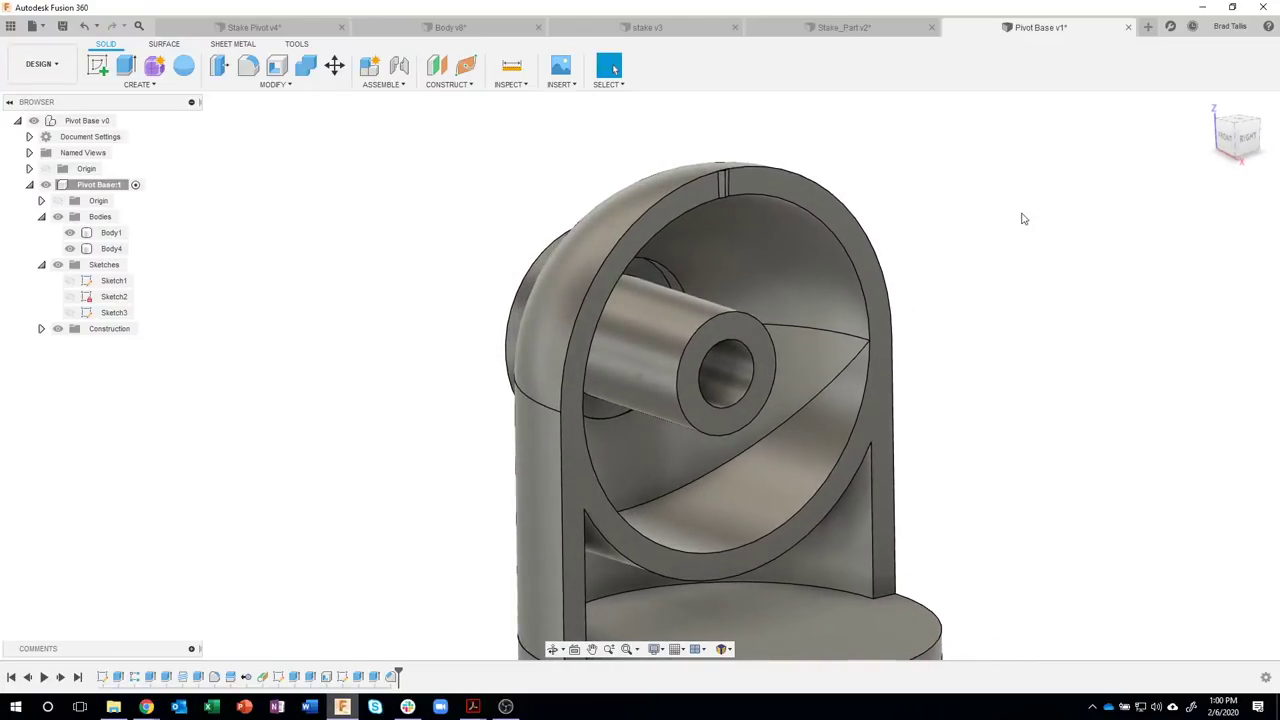
scroll(726, 190, "up", 8)
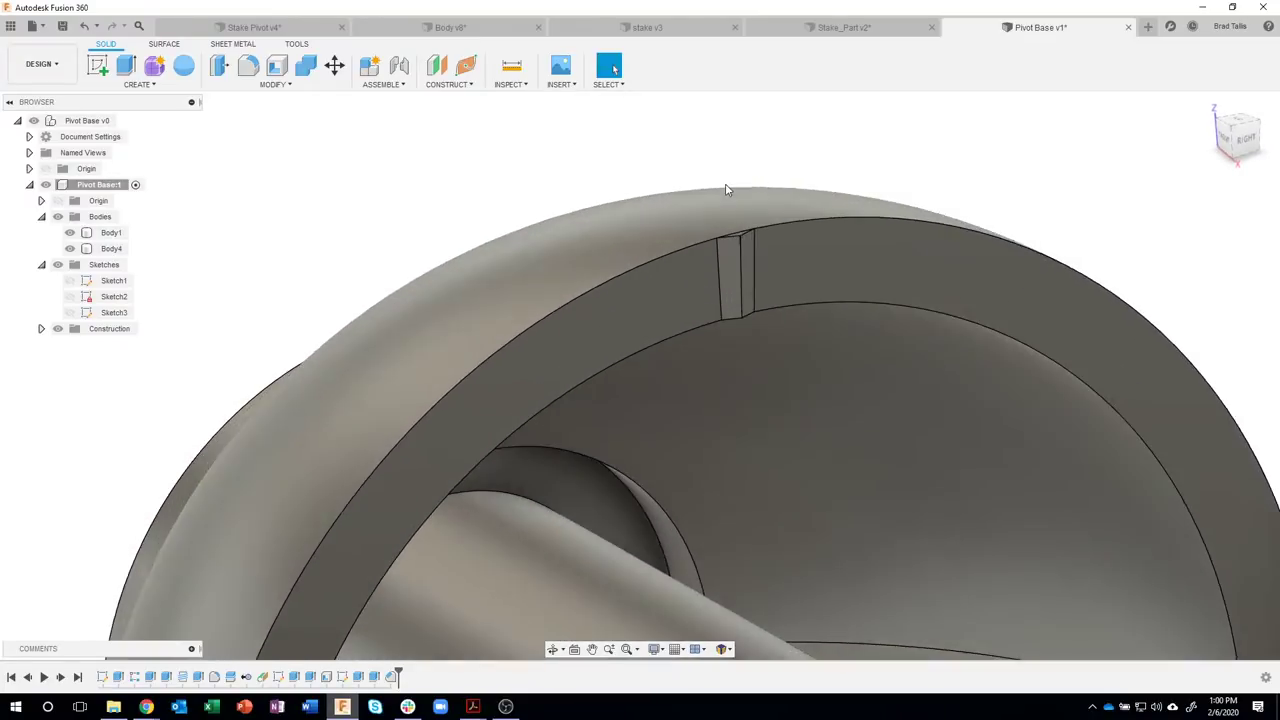
scroll(726, 190, "up", 5)
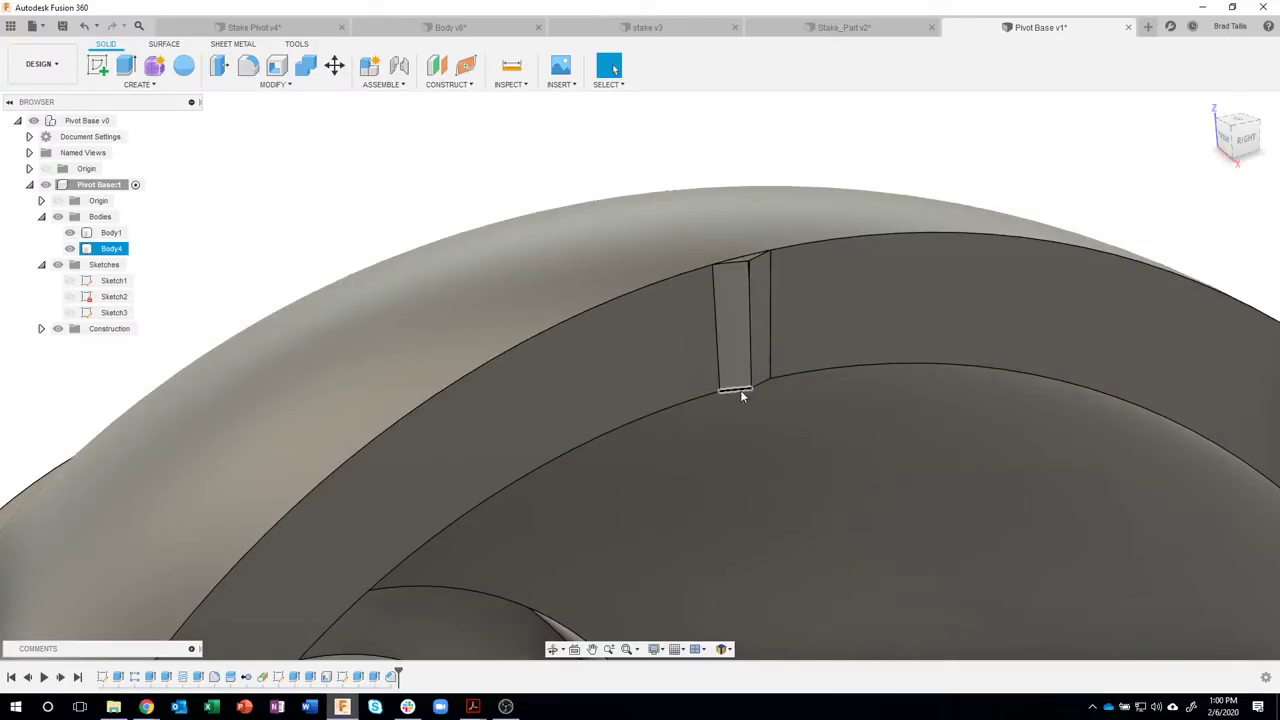
left_click(828, 150)
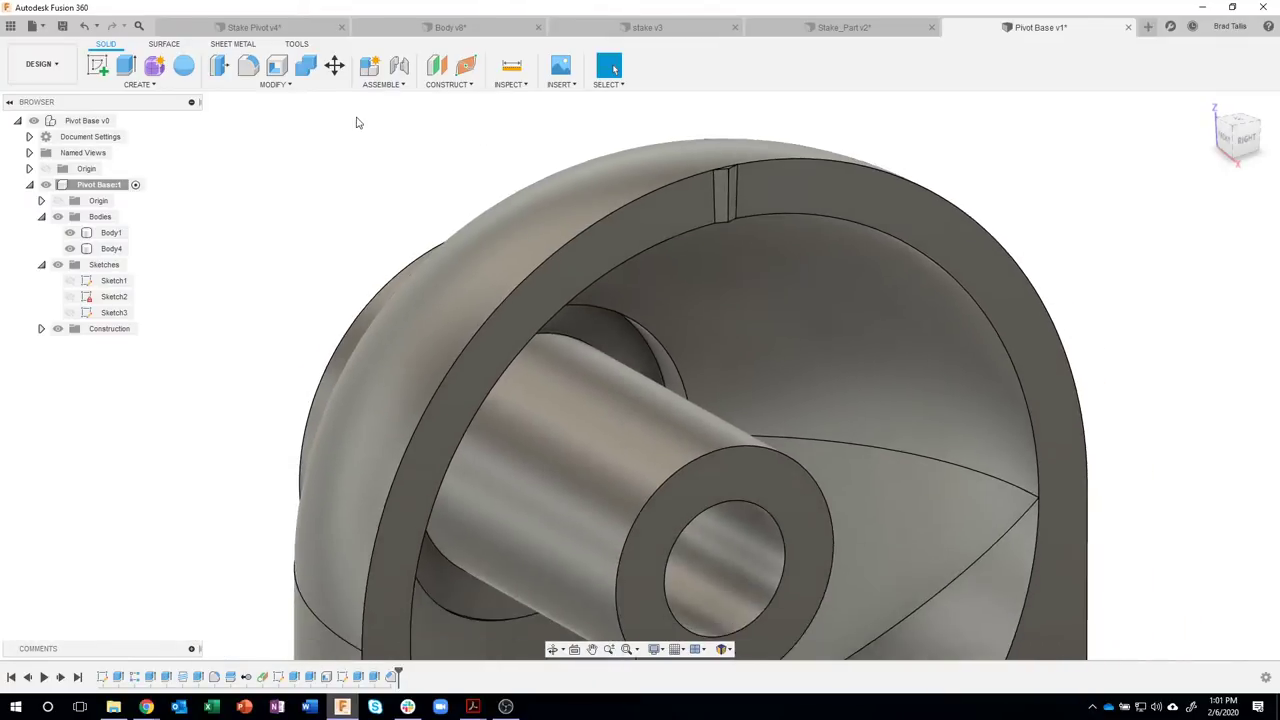
- Circular-pattern the notch extrude and chamfer 46 times around the central cylinder axis
left_click(139, 84)
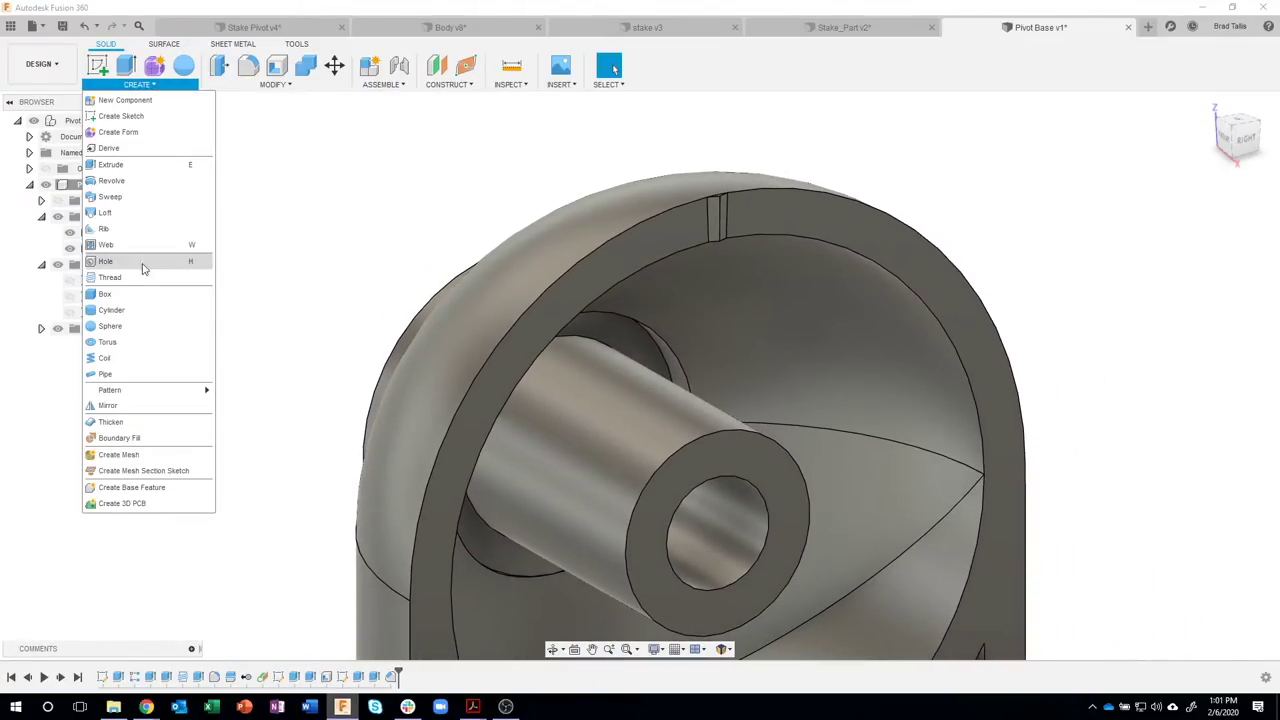
mouse_move(137, 393)
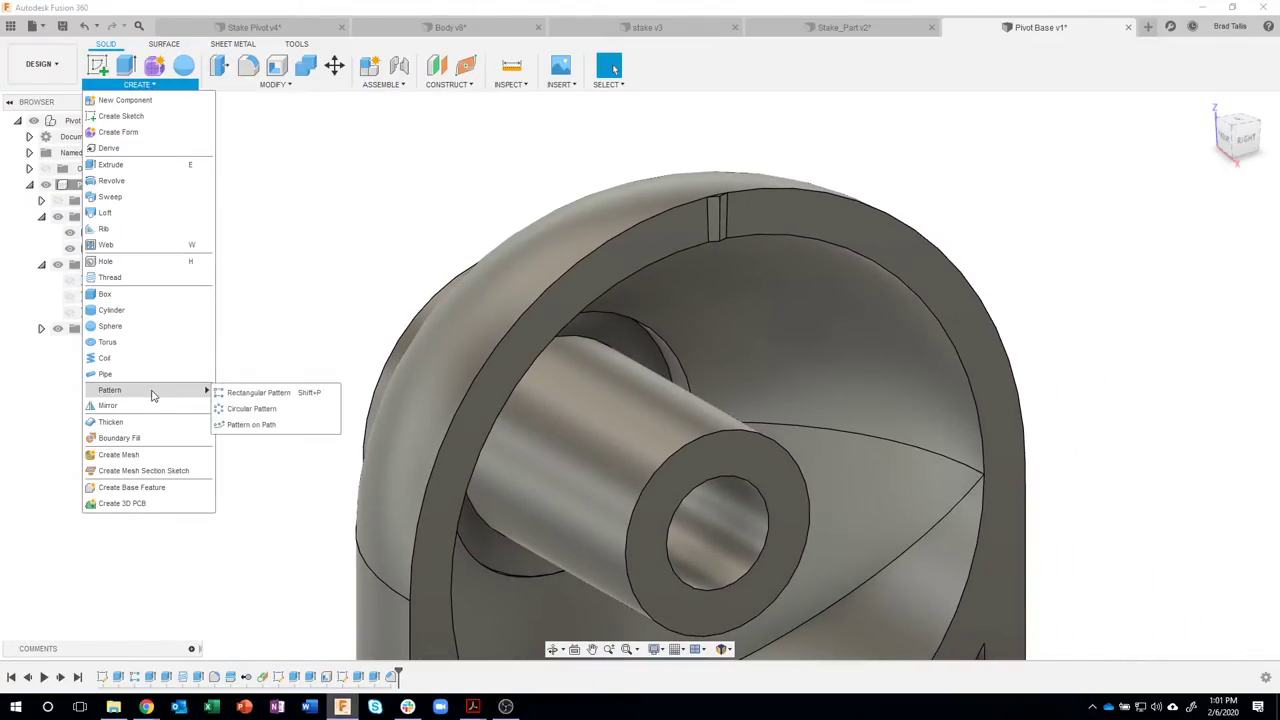
left_click(251, 408)
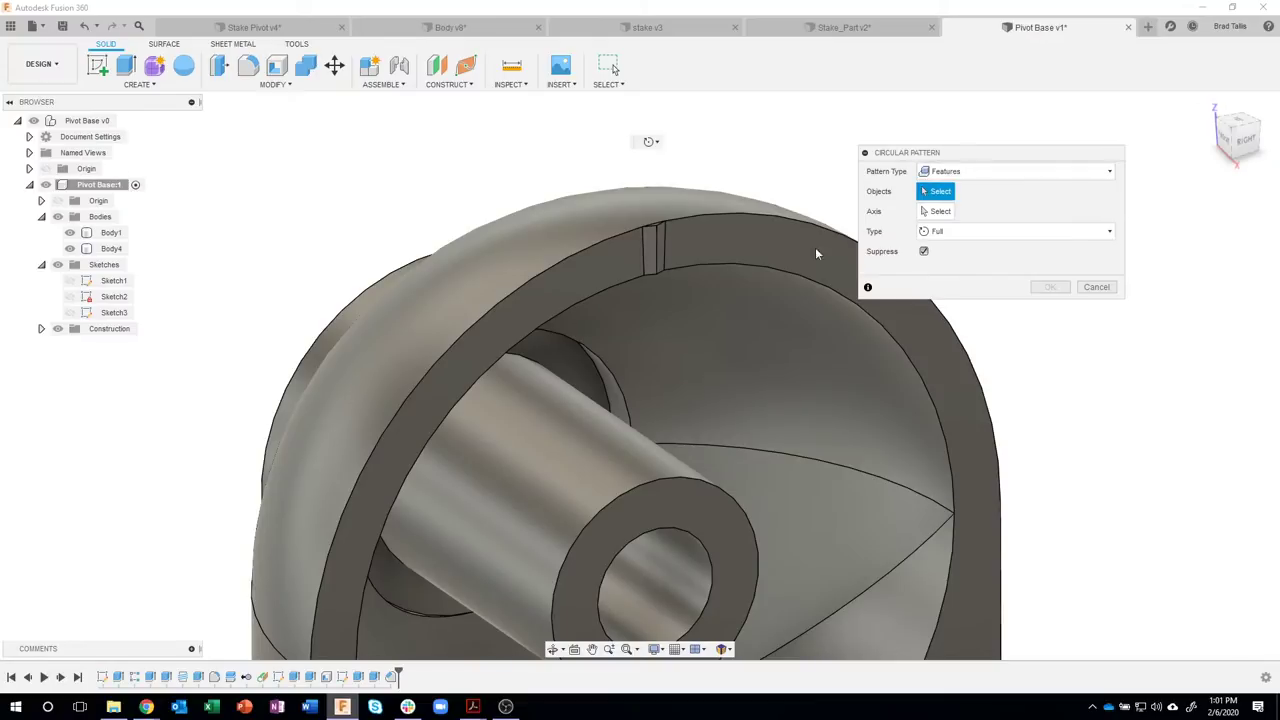
left_click(374, 677)
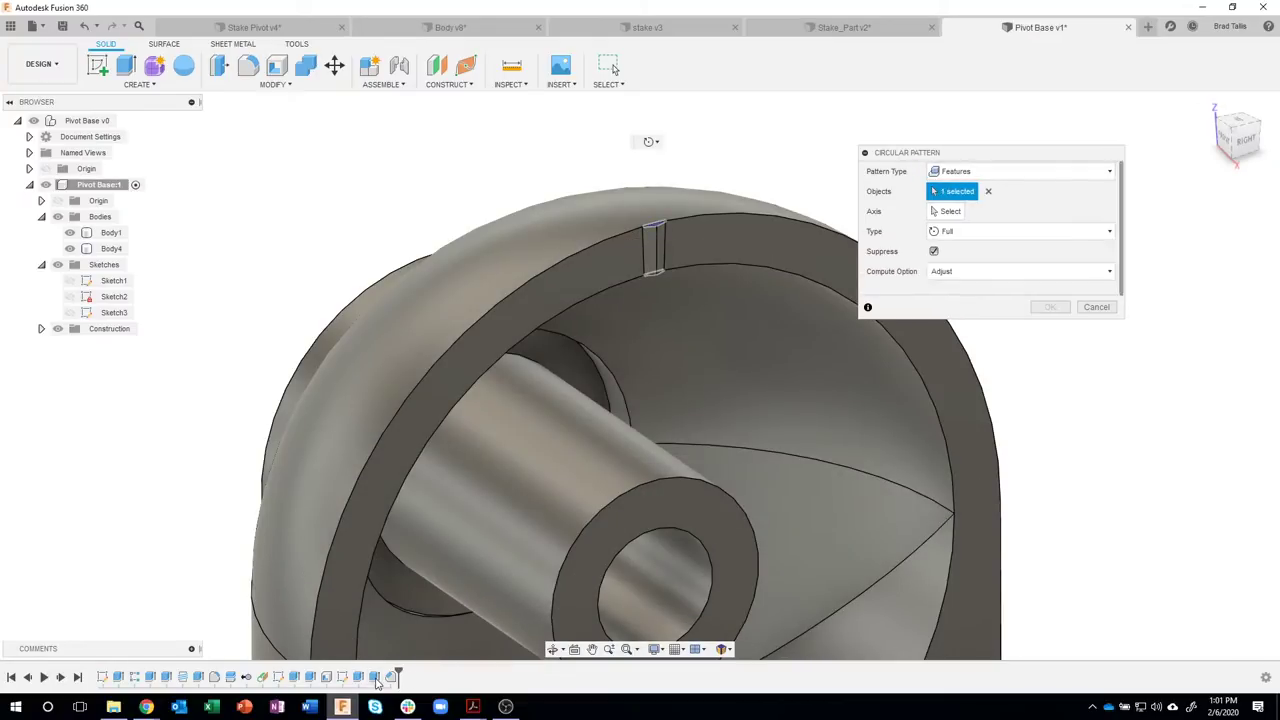
left_click(391, 678)
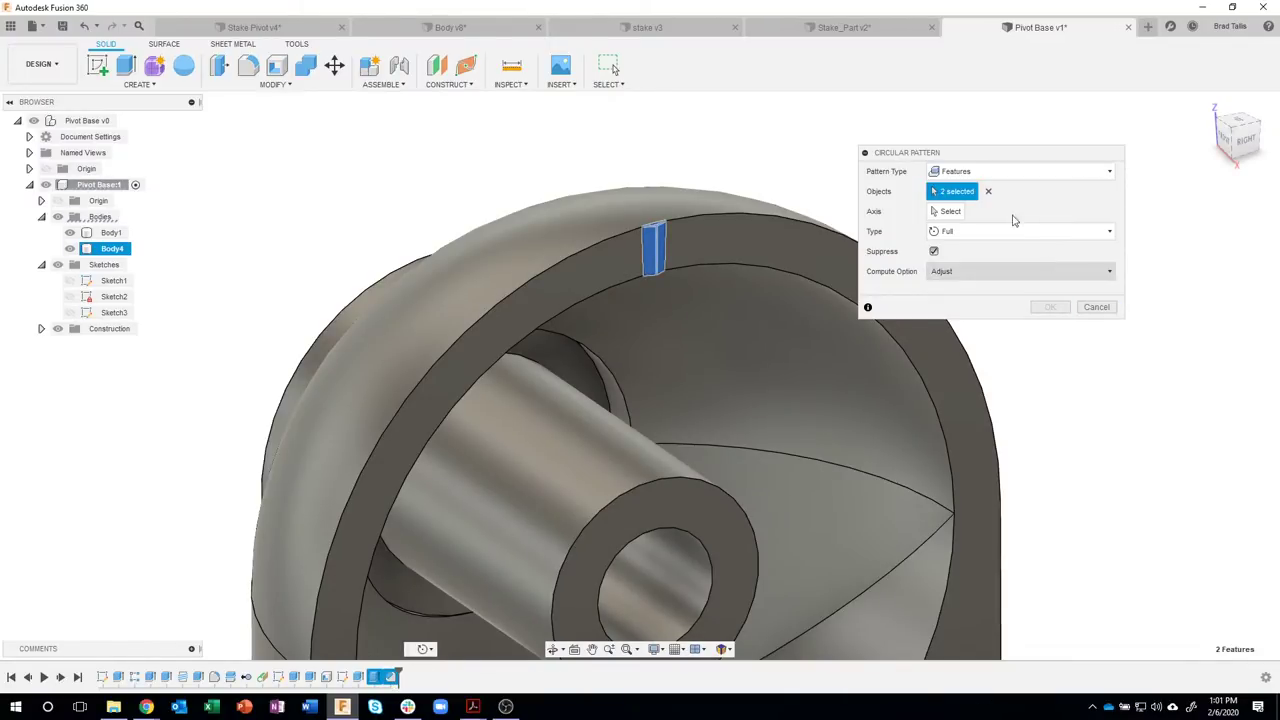
left_click(937, 212)
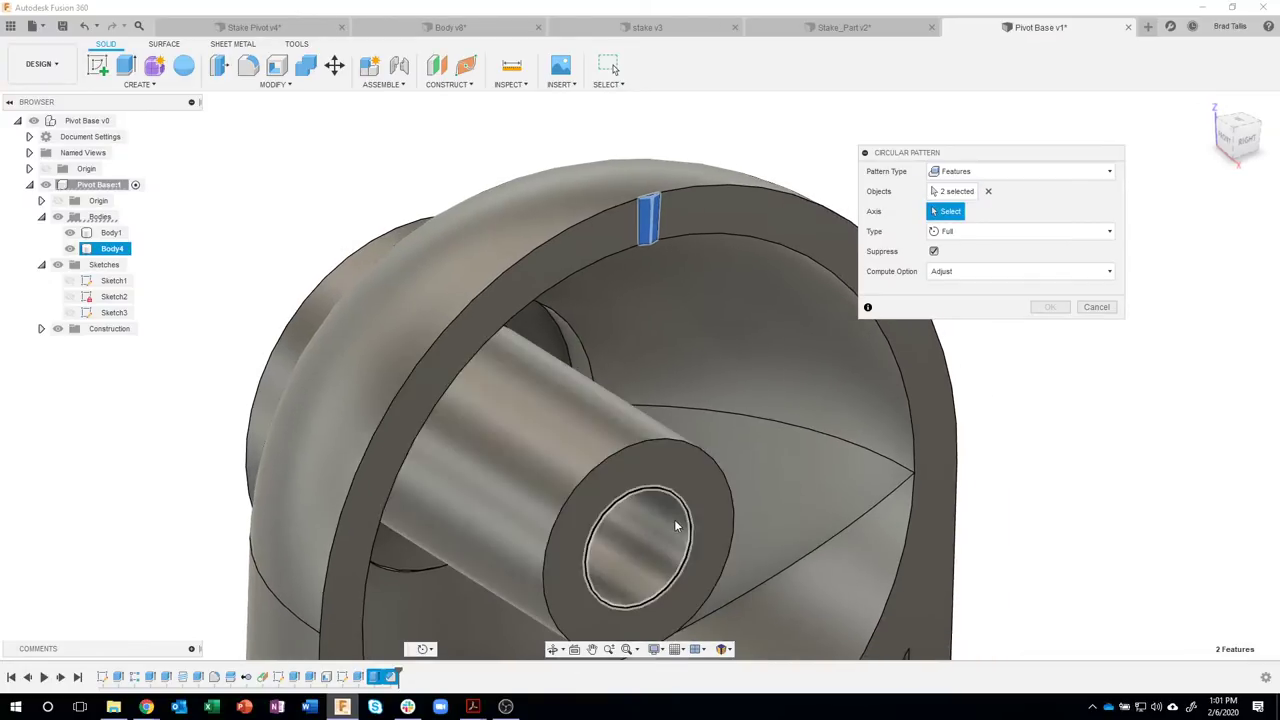
left_click(675, 526)
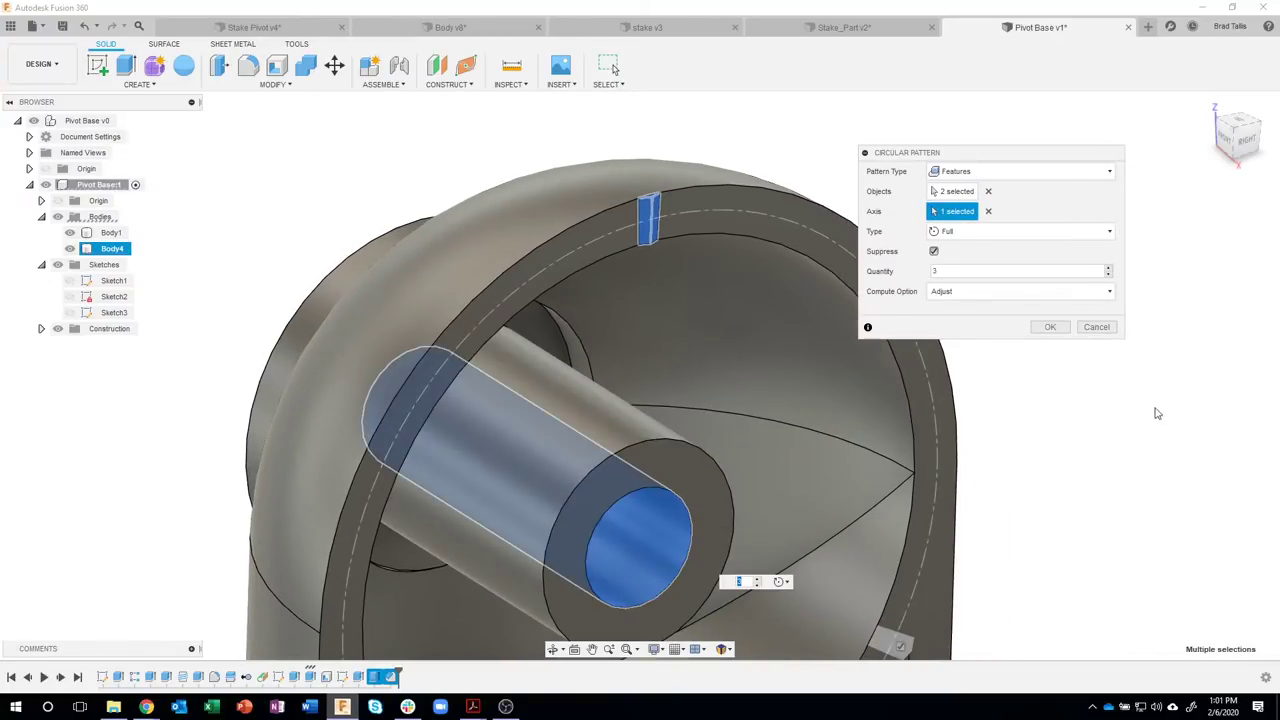
left_click(973, 270)
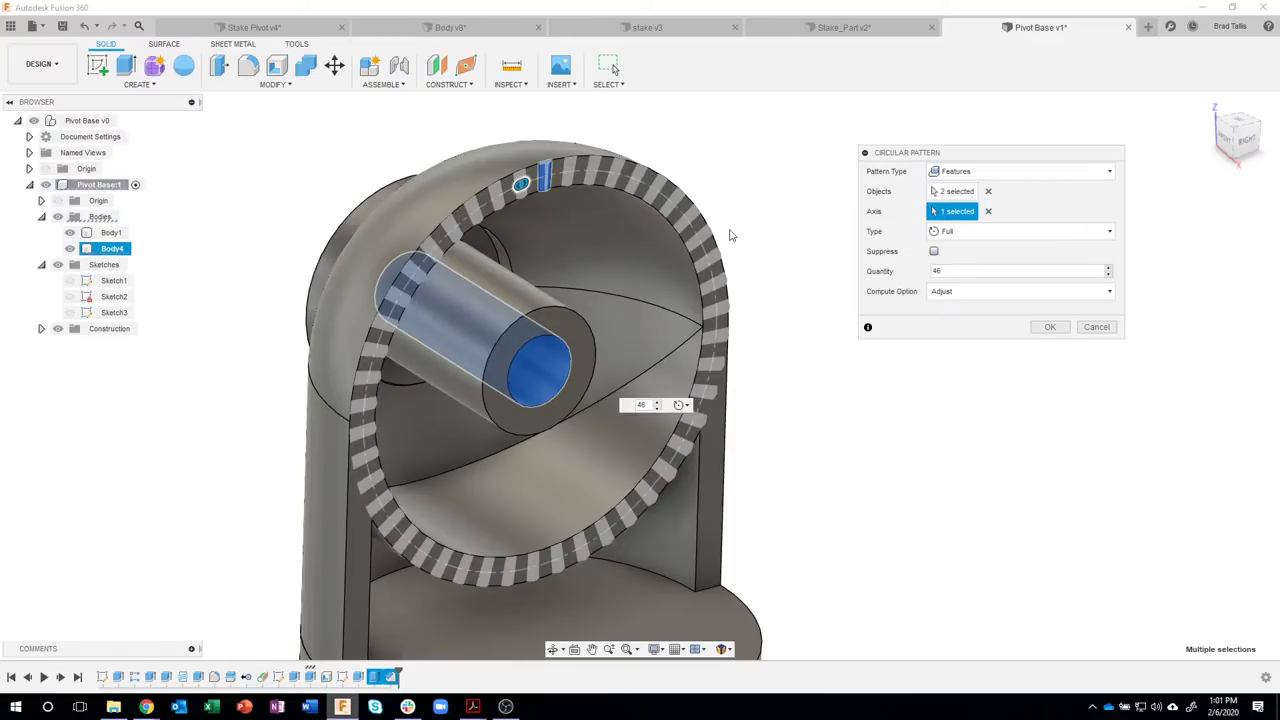
left_click(1047, 328)
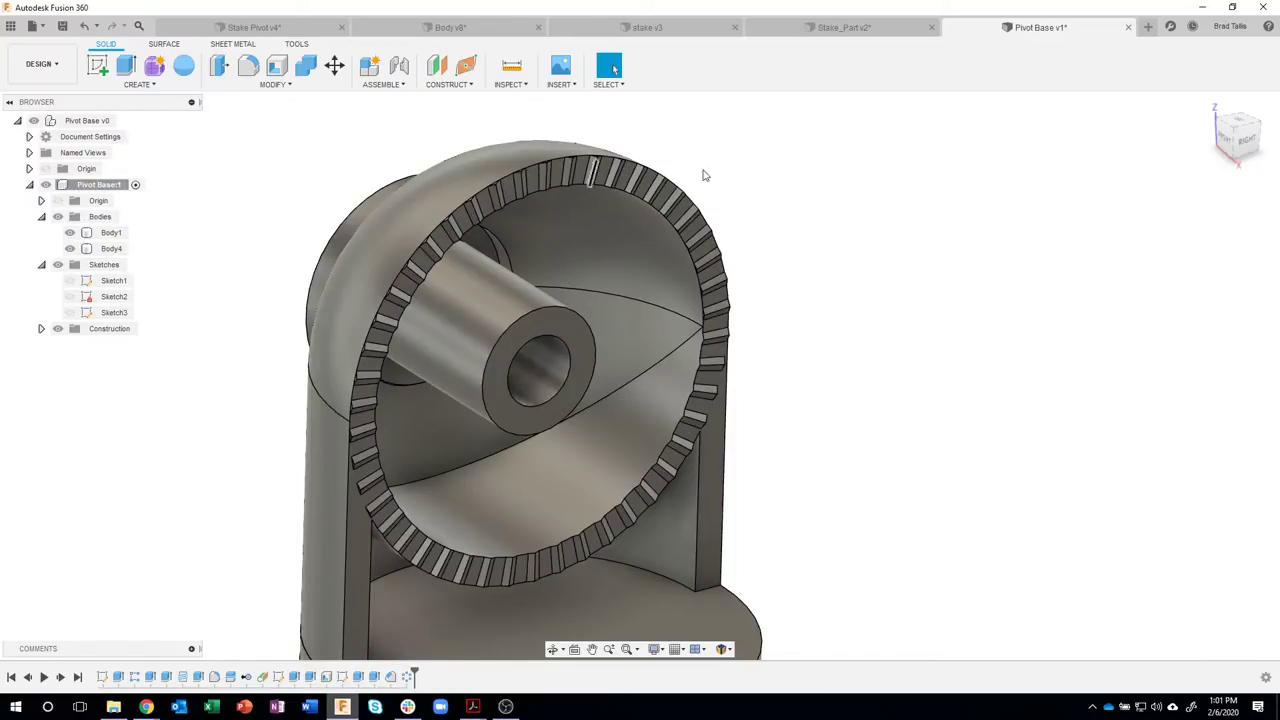
middle_click_drag(850, 200, 853, 251, "shift")
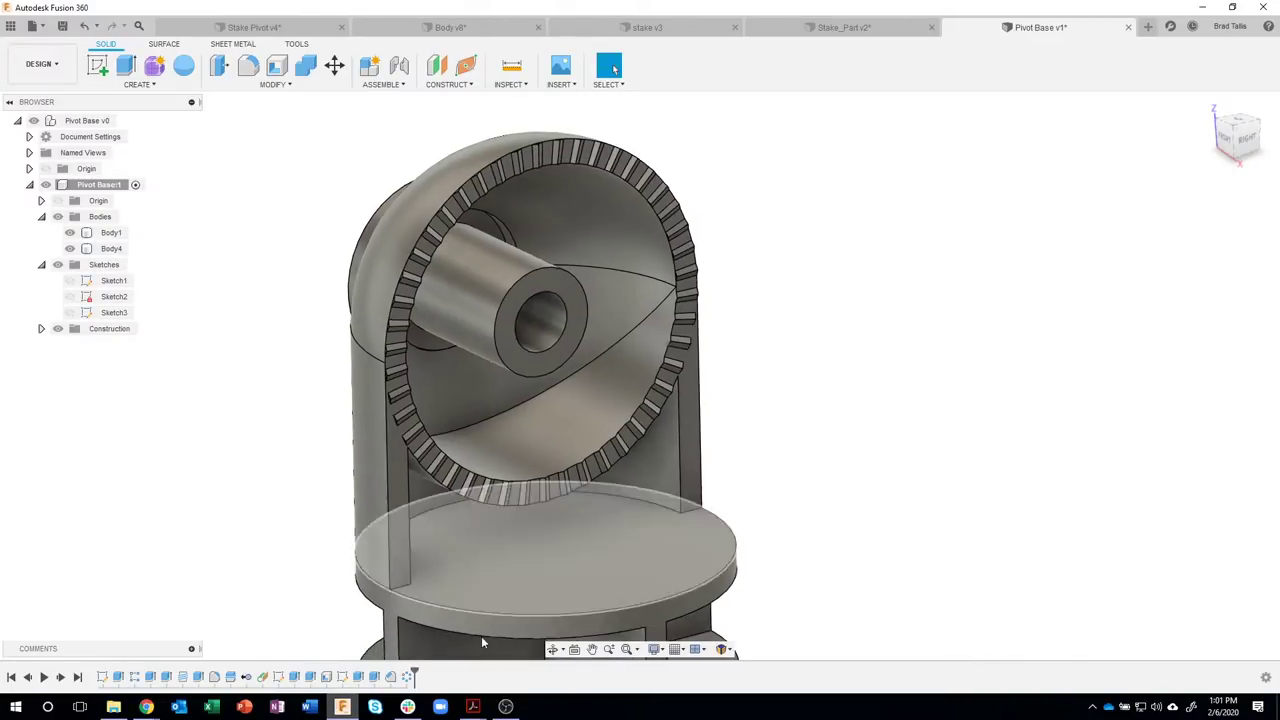
- Review the Stake Pivot Drawing PDF in Acrobat, then return to Fusion 360
mouse_move(470, 706)
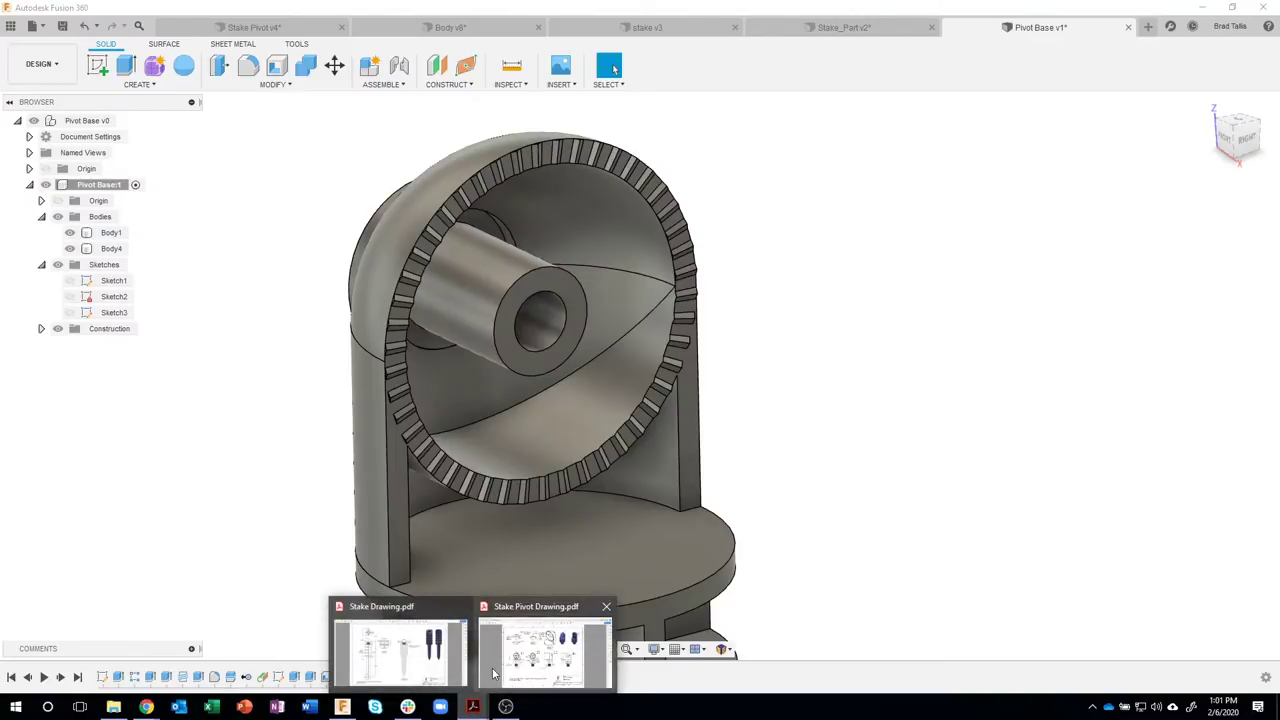
left_click(543, 648)
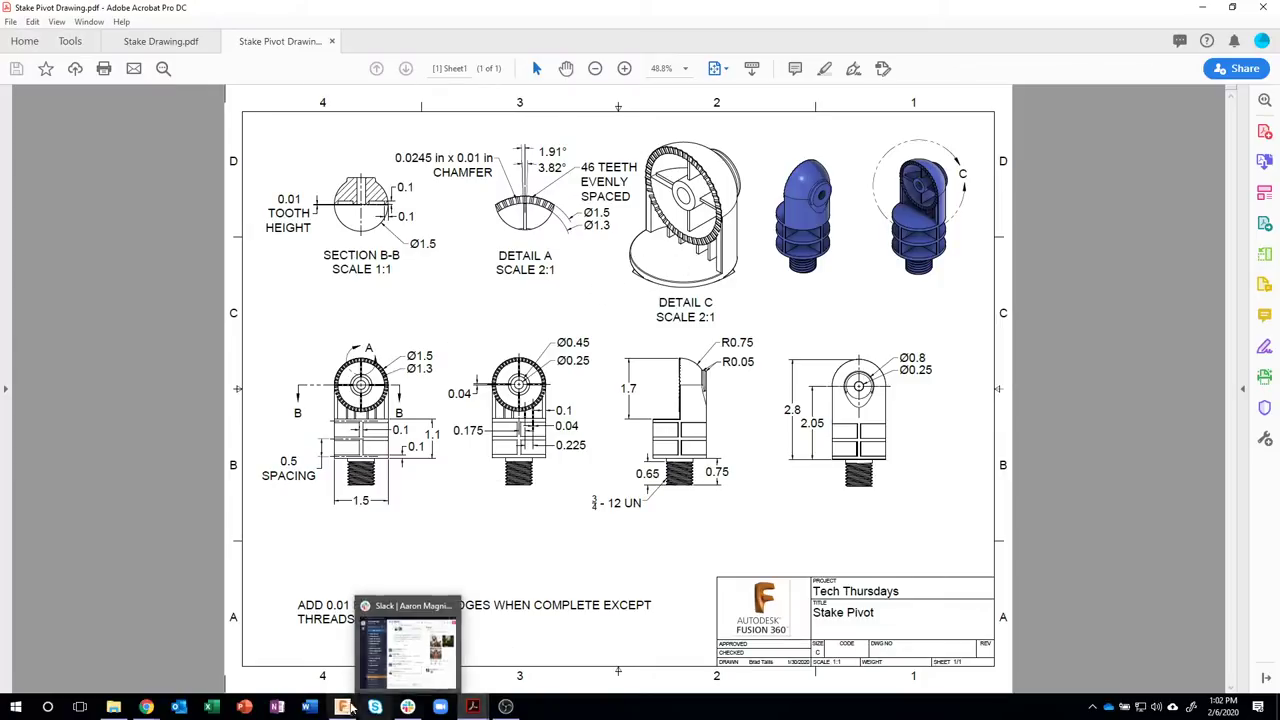
left_click(345, 707)
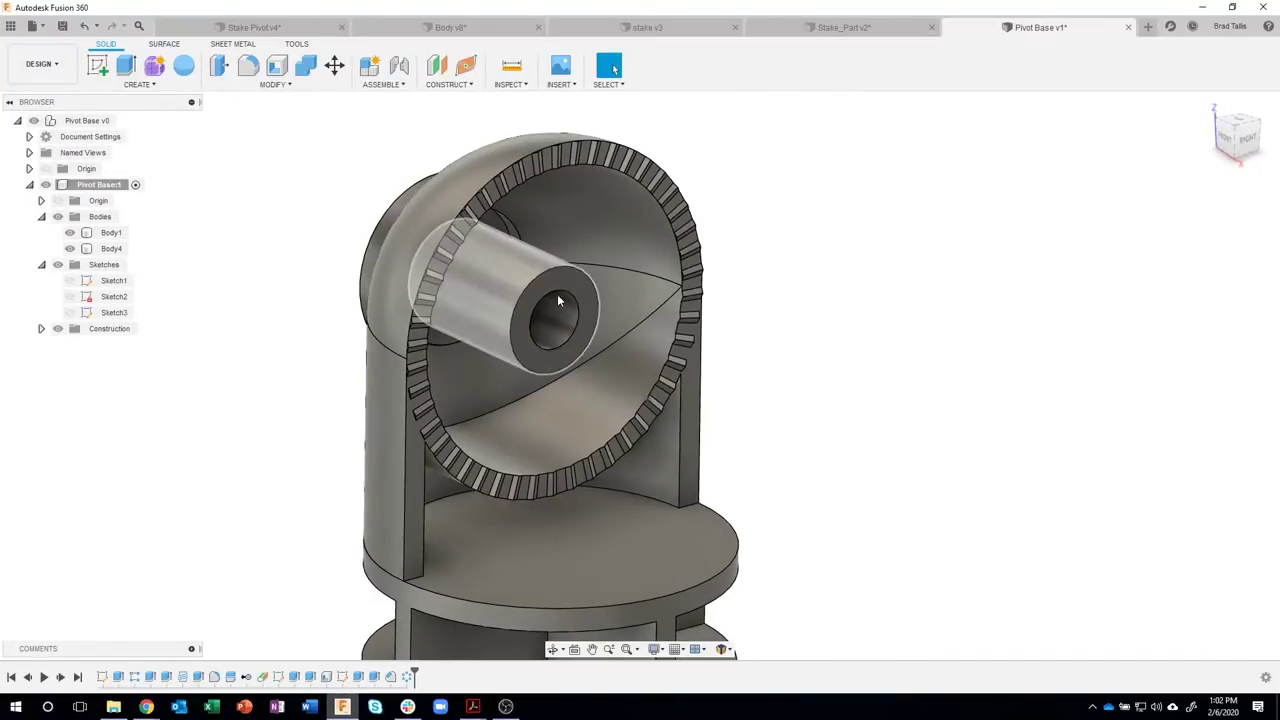
- Create an offset construction plane -0.1 in from the hub's end face
left_click(436, 72)
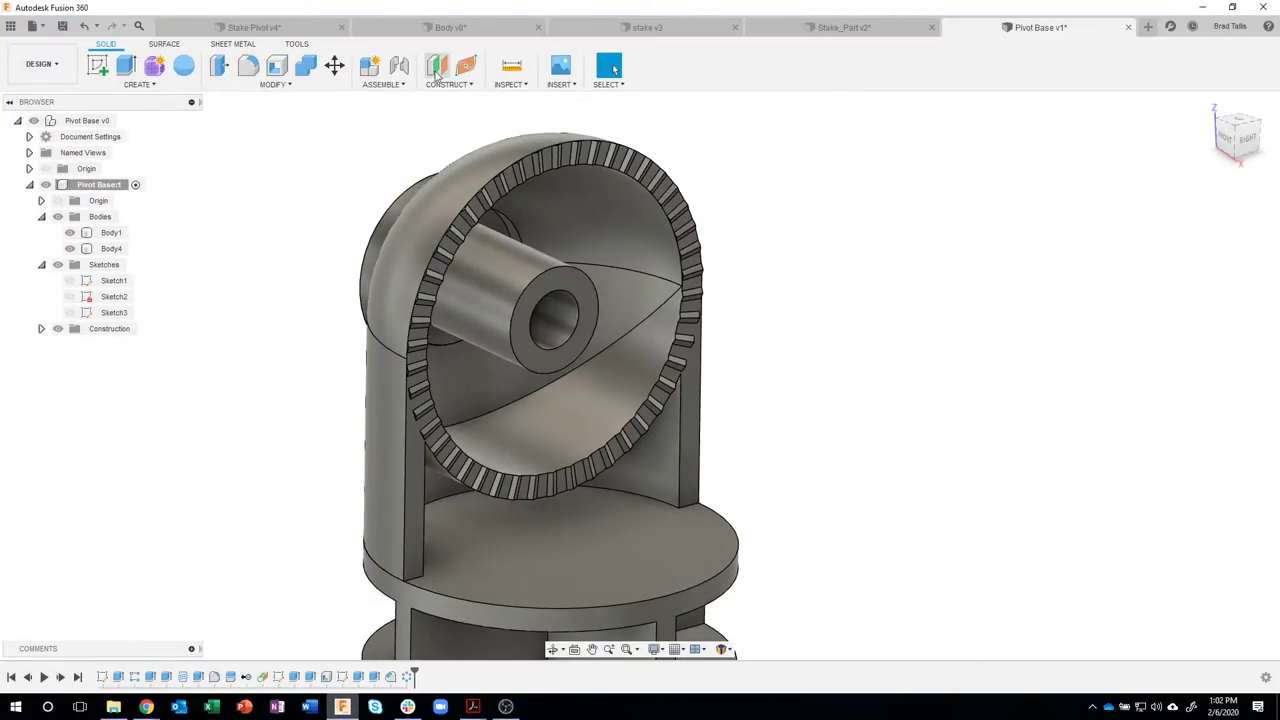
left_click(590, 316)
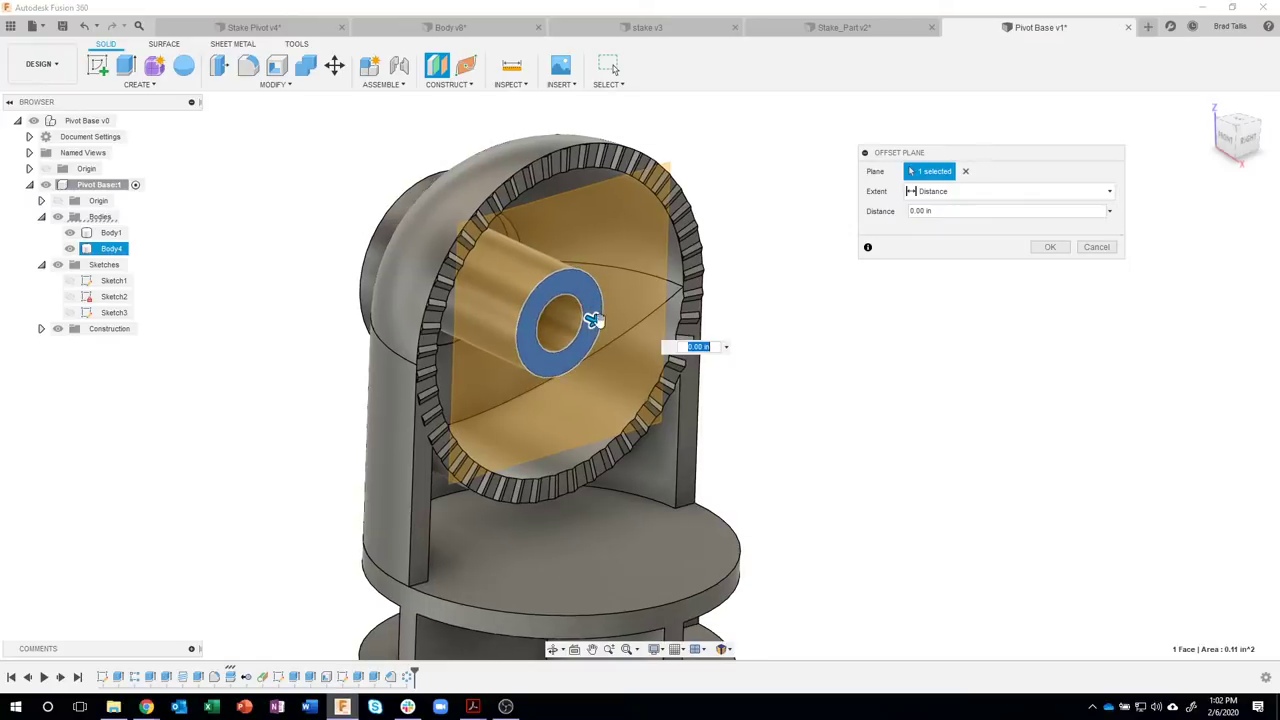
left_click_drag(593, 318, 649, 367)
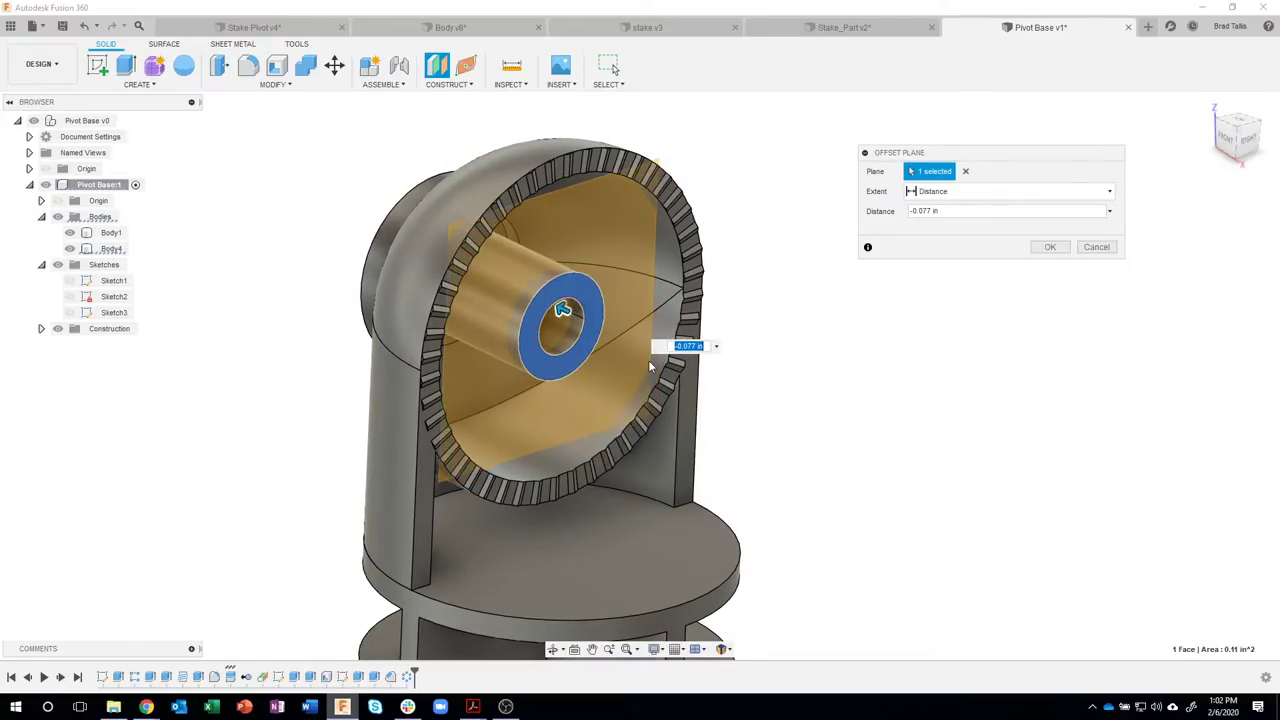
key("BackSpace")
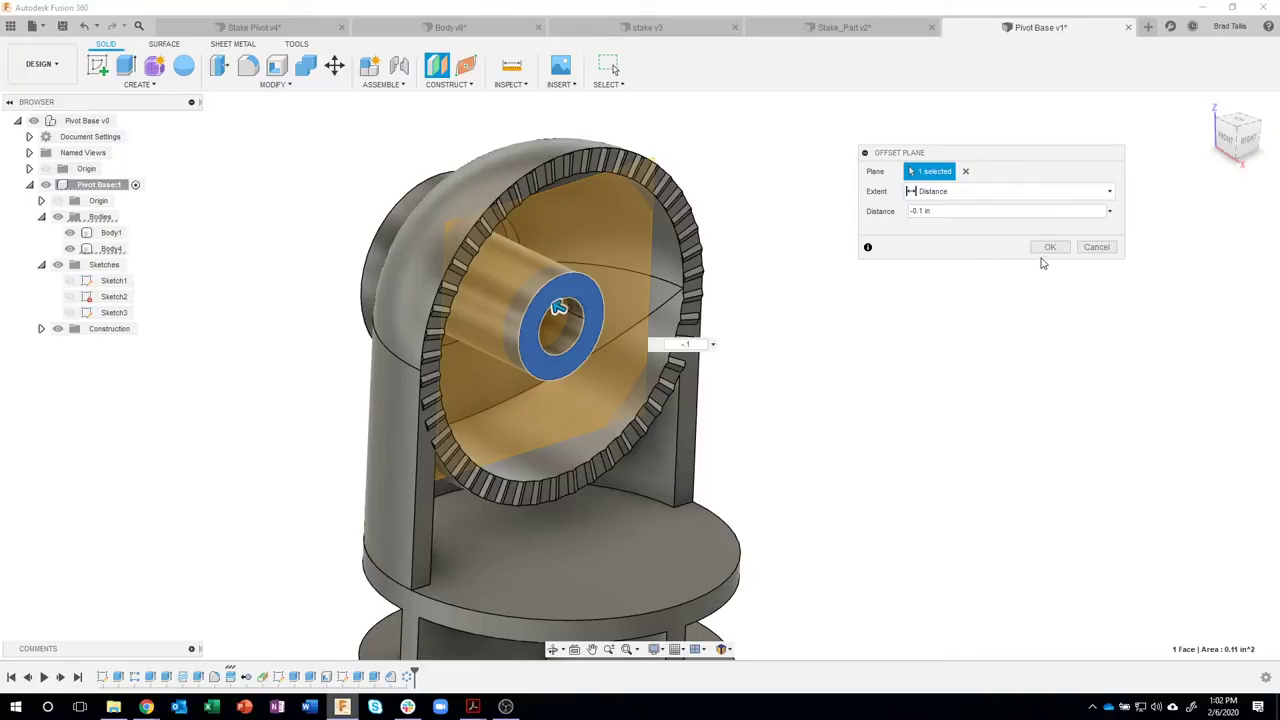
left_click(1049, 249)
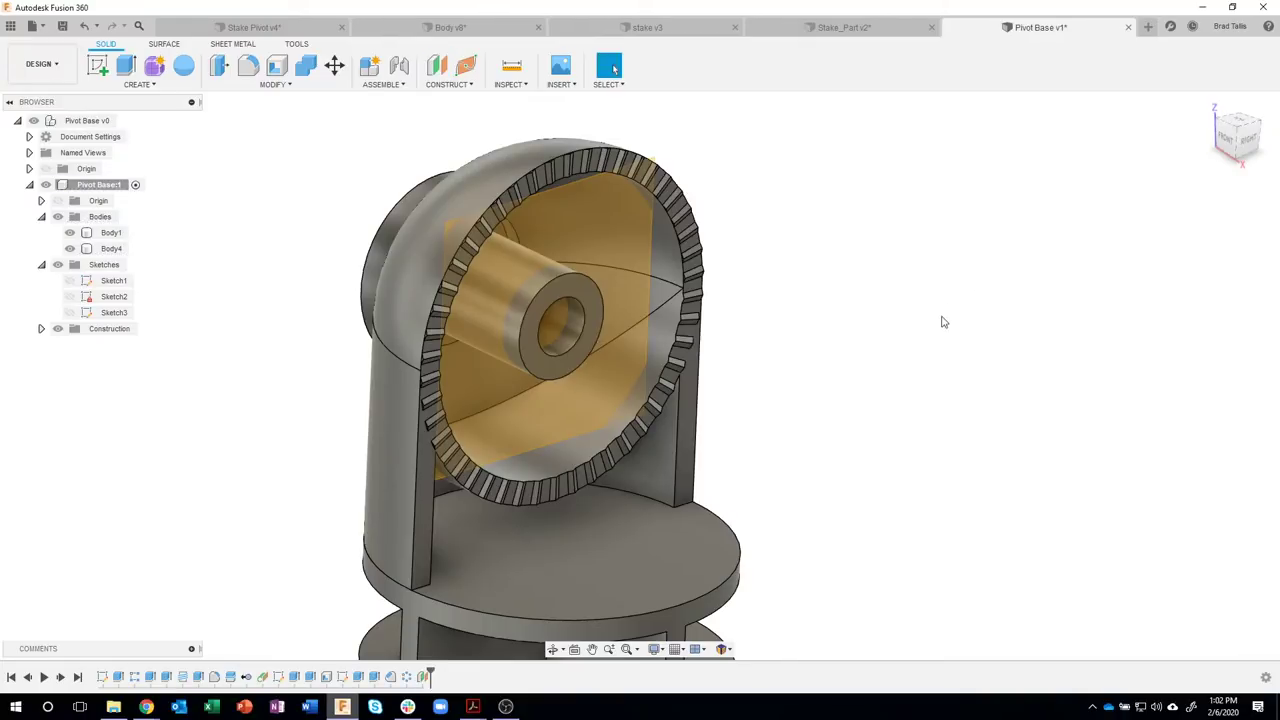
- Enlarge Plane2 so it spans the whole toothed ring, then return to the home view
middle_click_drag(830, 264, 620, 254, "shift")
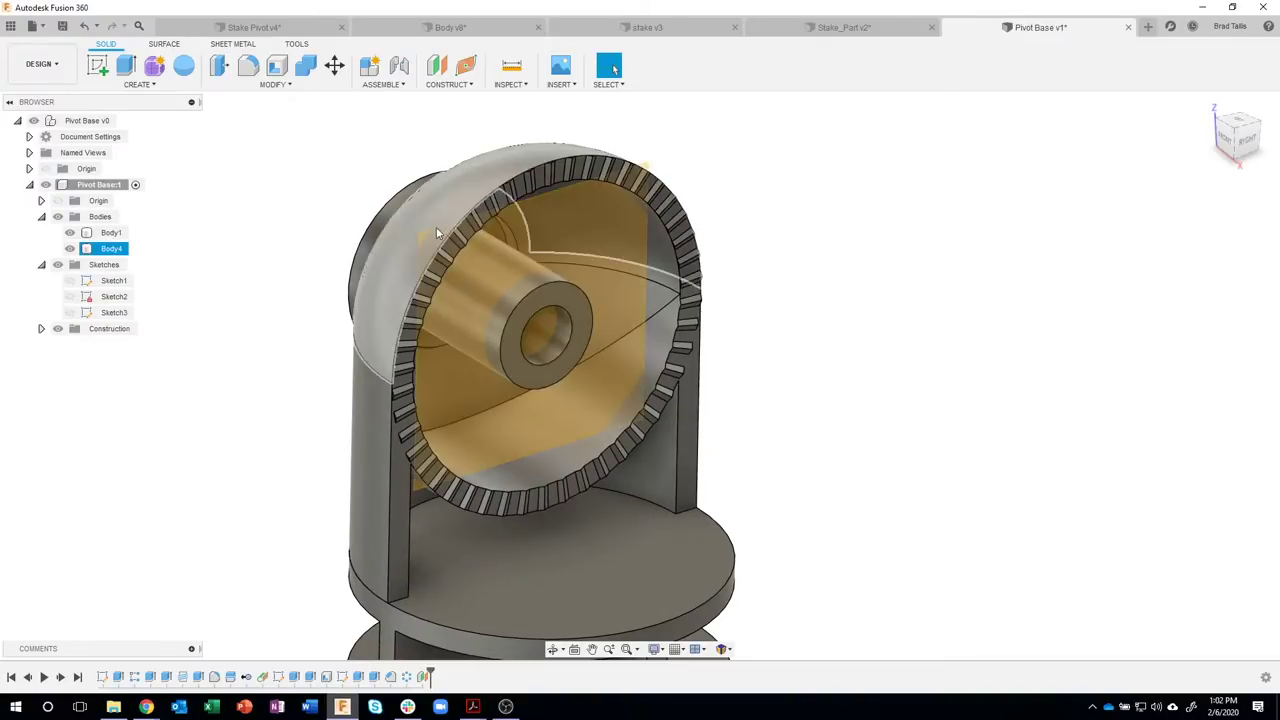
middle_click_drag(384, 218, 620, 265, "shift")
middle_click_drag(698, 288, 637, 458, "shift")
left_click_drag(637, 458, 742, 505)
key("F6")
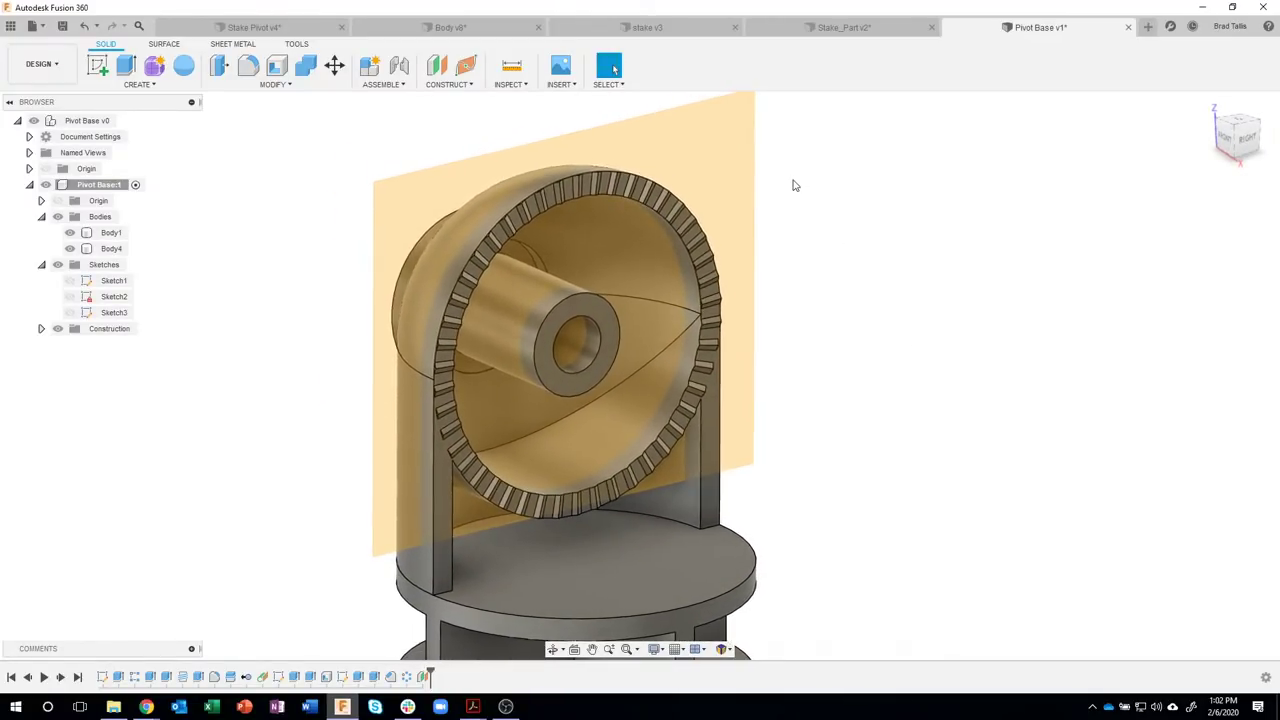
left_click(730, 168)
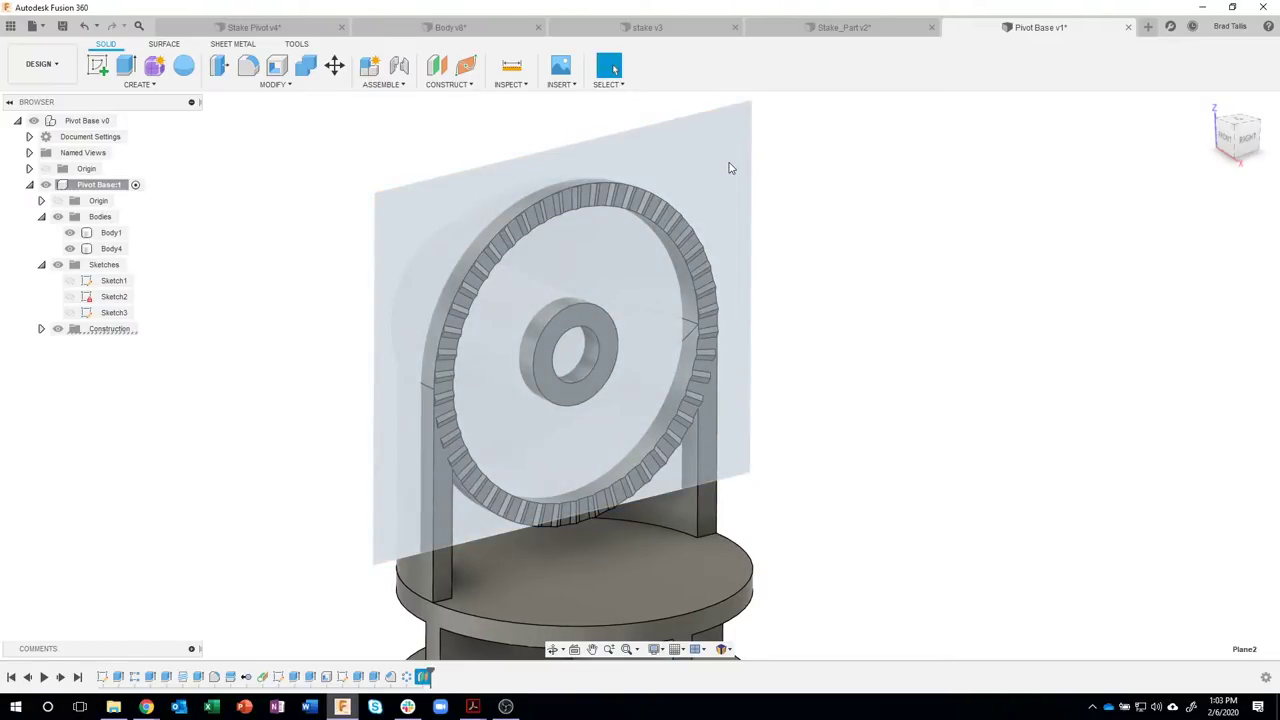
- Start a sketch on Plane2 and draw short rib lines above and right of the hub
right_click(730, 168)
left_click(730, 242)
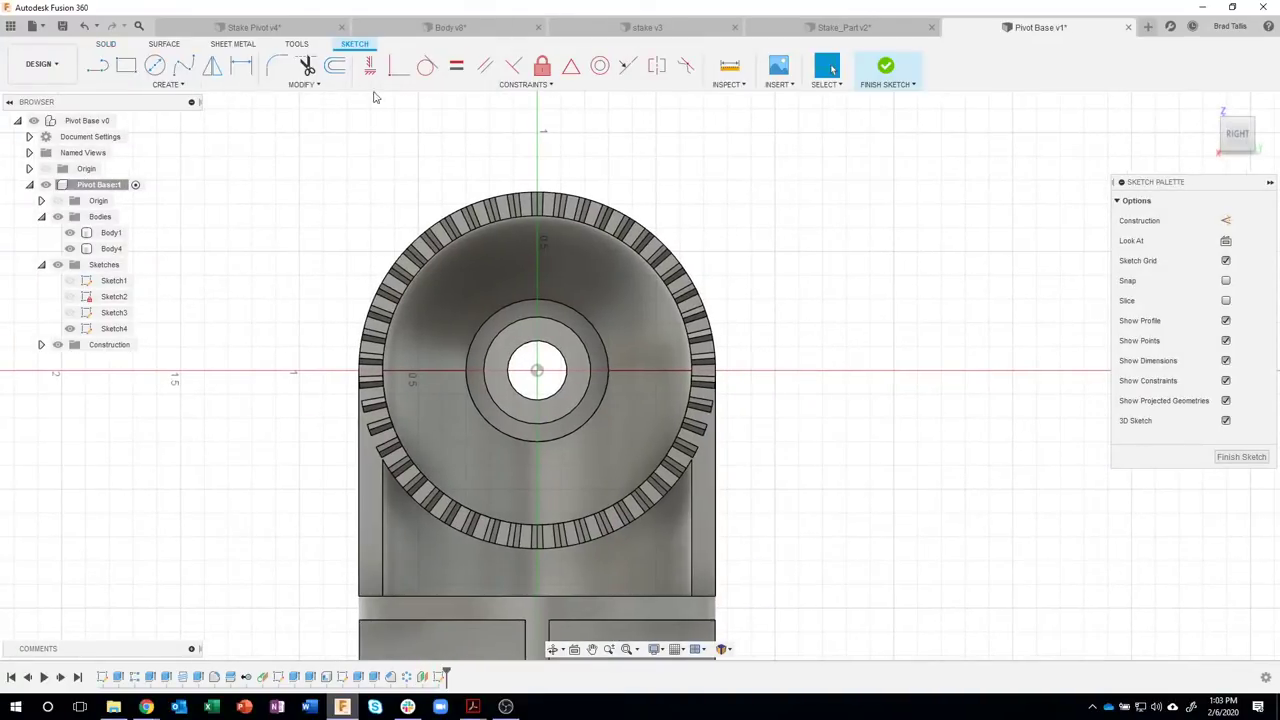
left_click(97, 65)
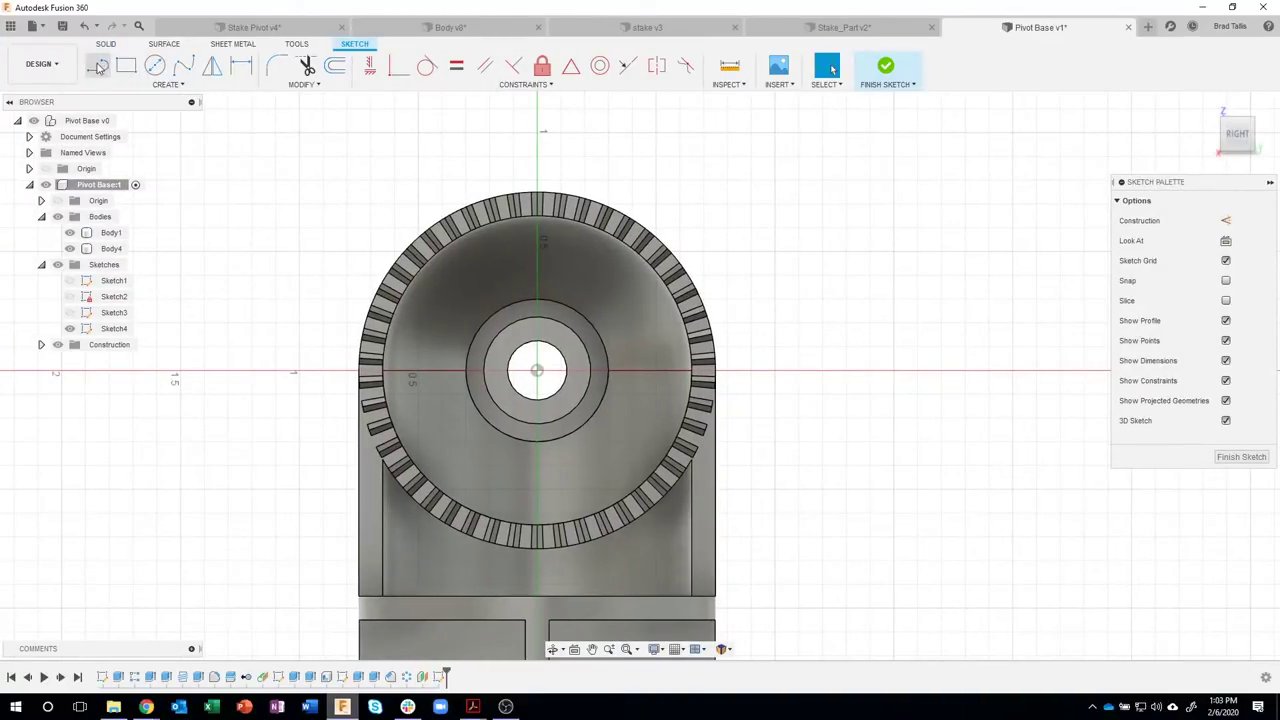
left_click(537, 371)
left_click(537, 282)
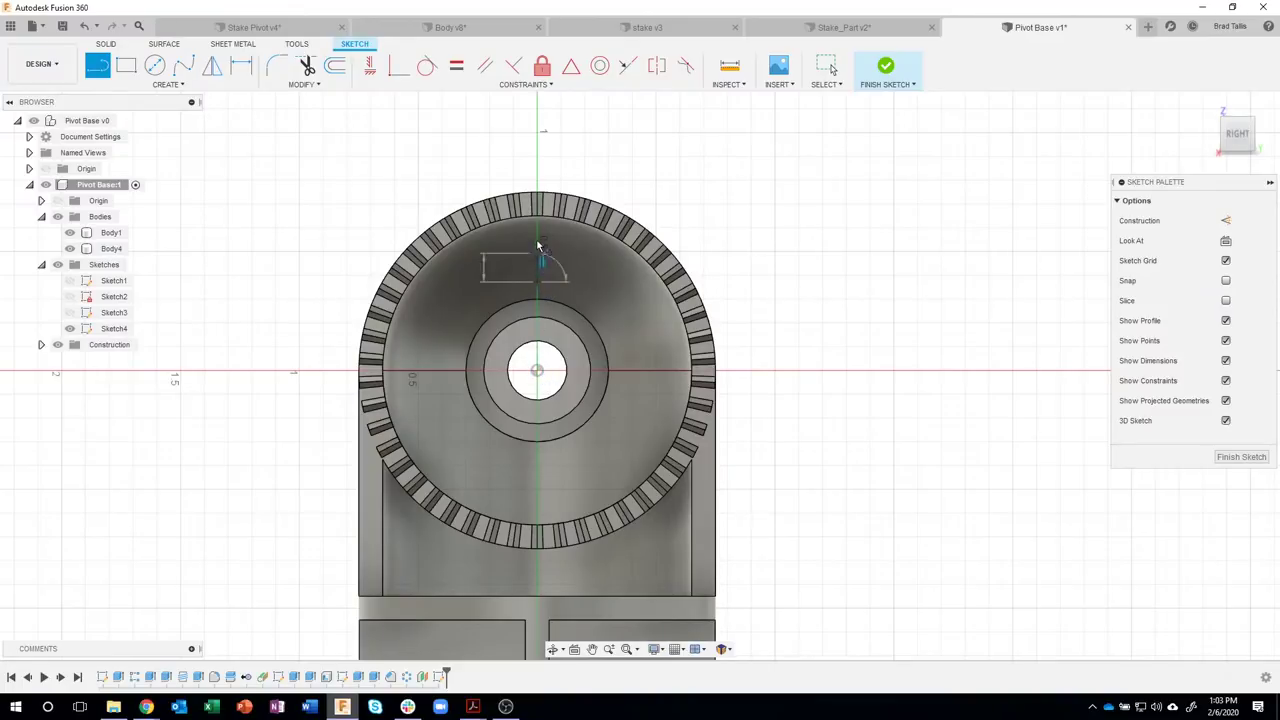
left_click(537, 240)
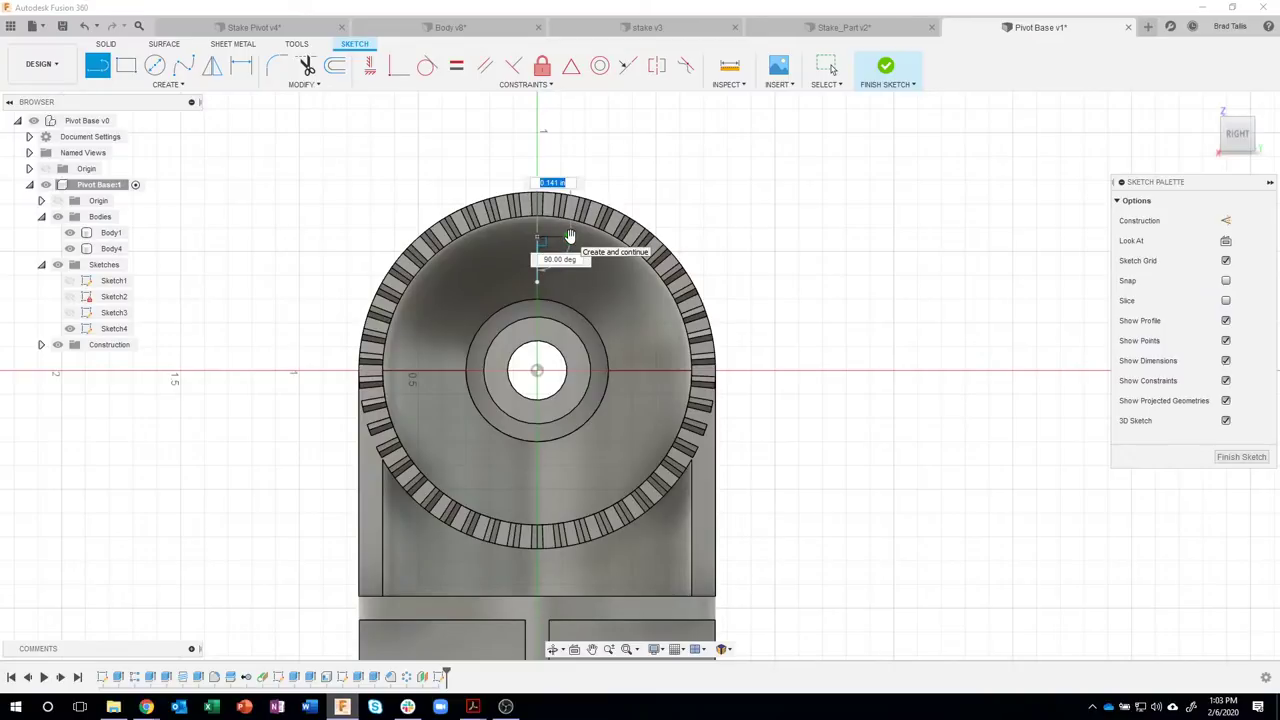
key("Escape")
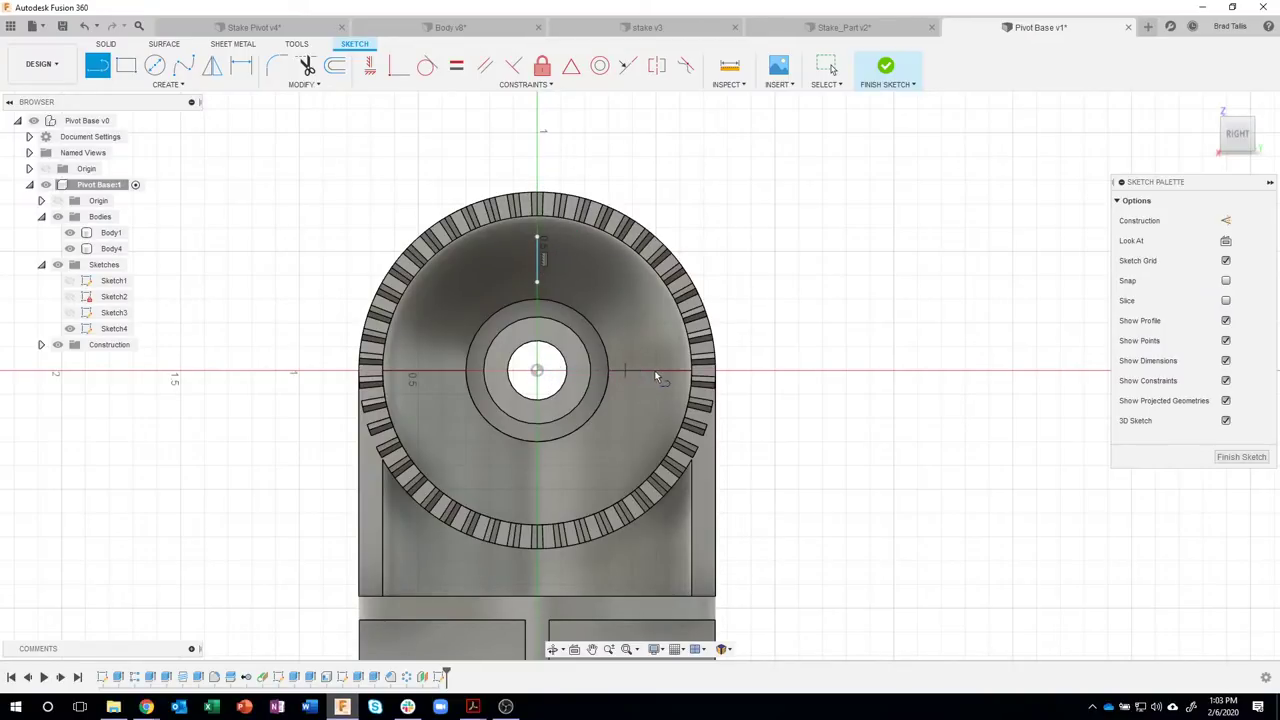
left_click(624, 370)
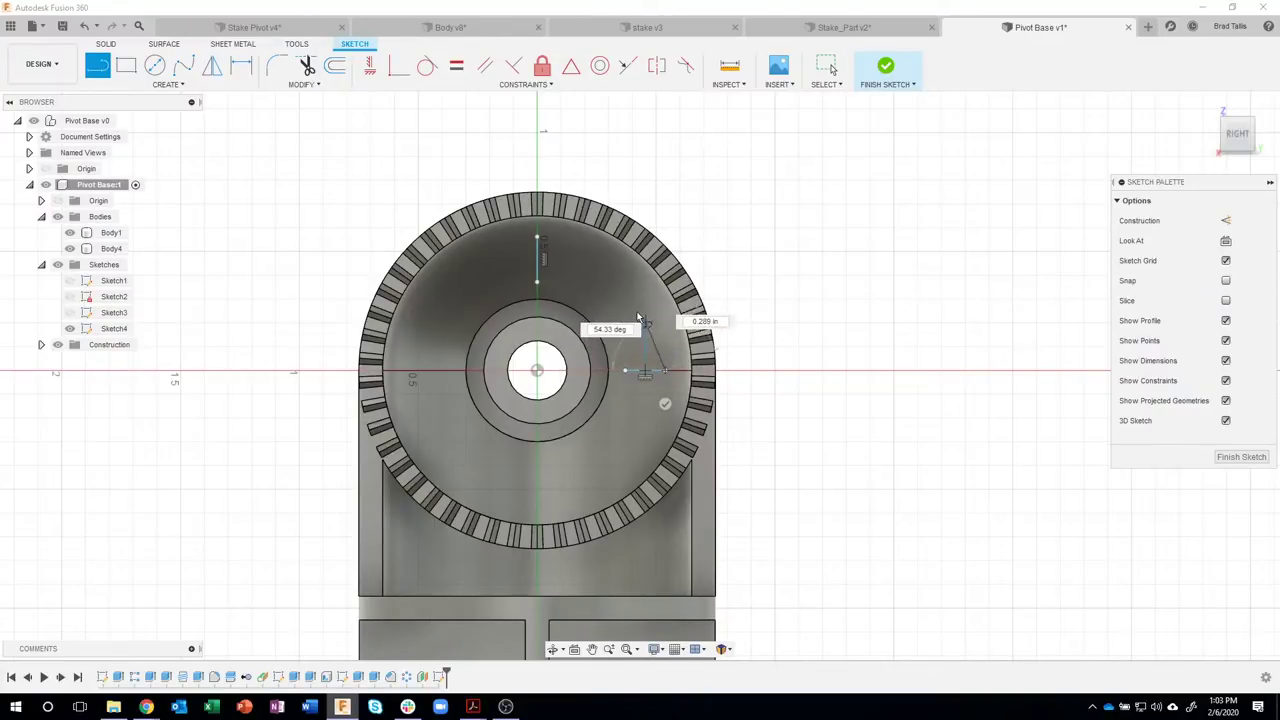
right_click(641, 318)
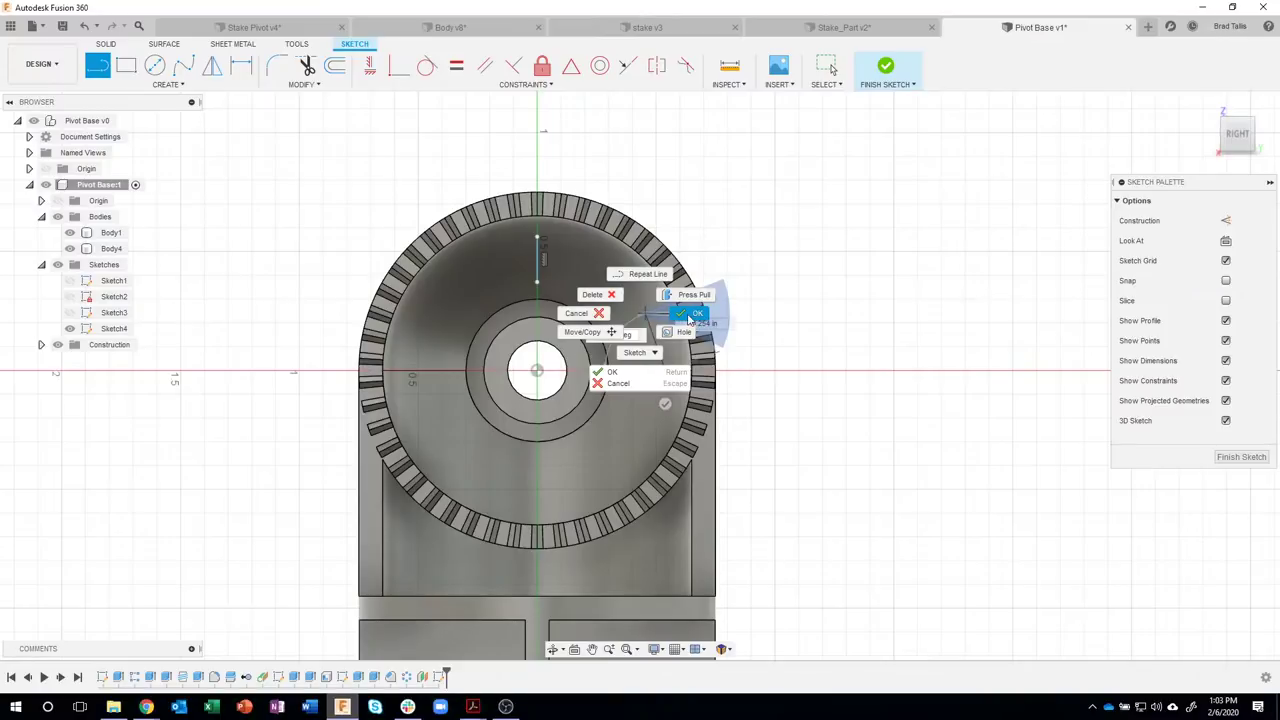
left_click(690, 318)
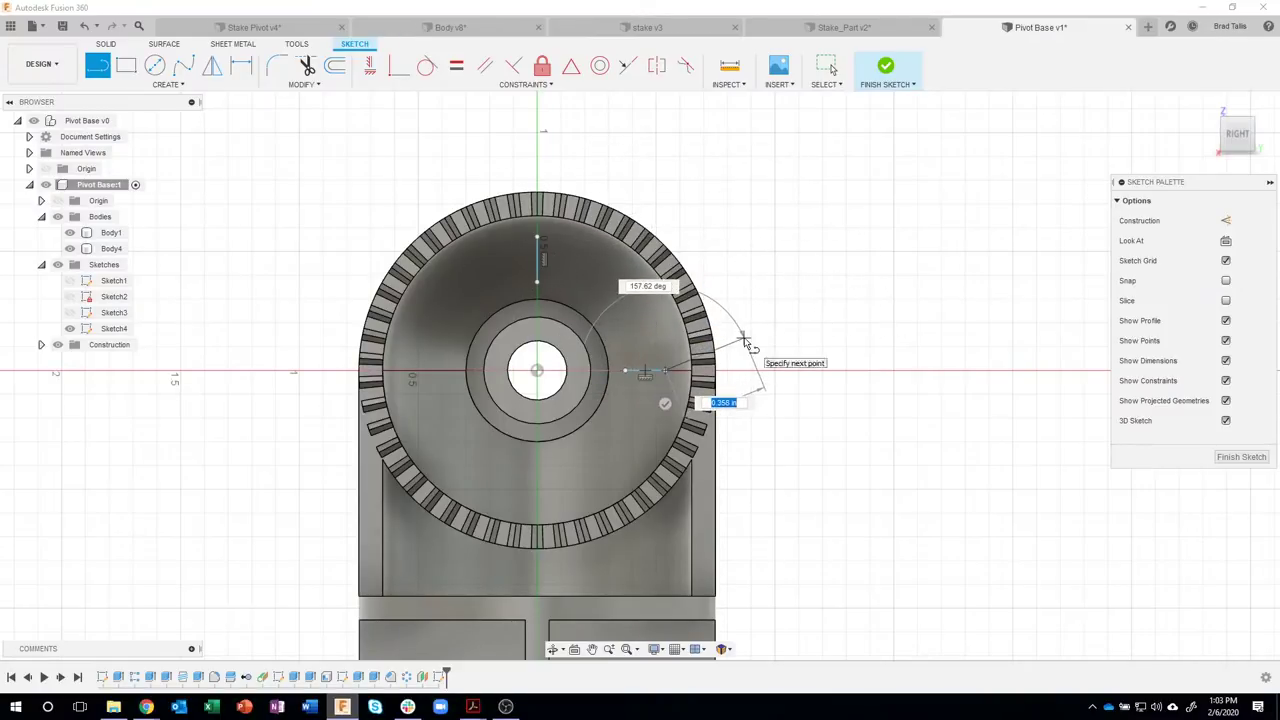
key("Escape")
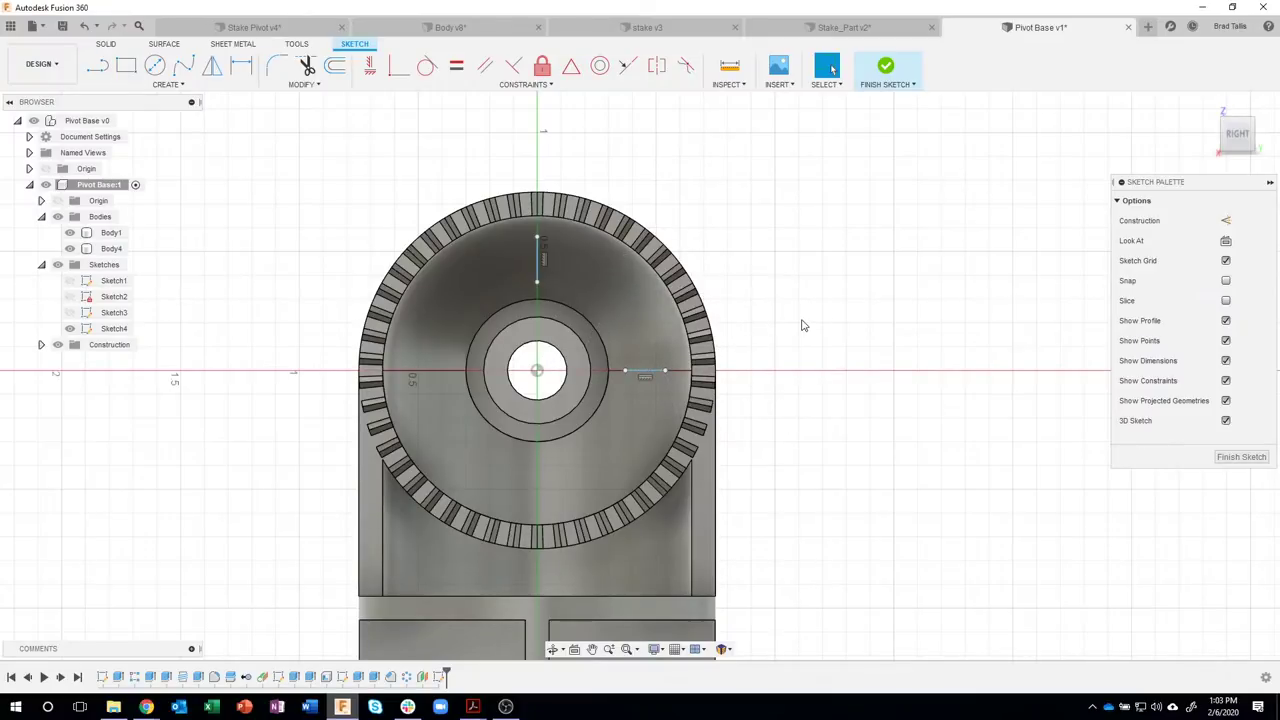
- Draw short rib lines below and left of the hub
key("l")
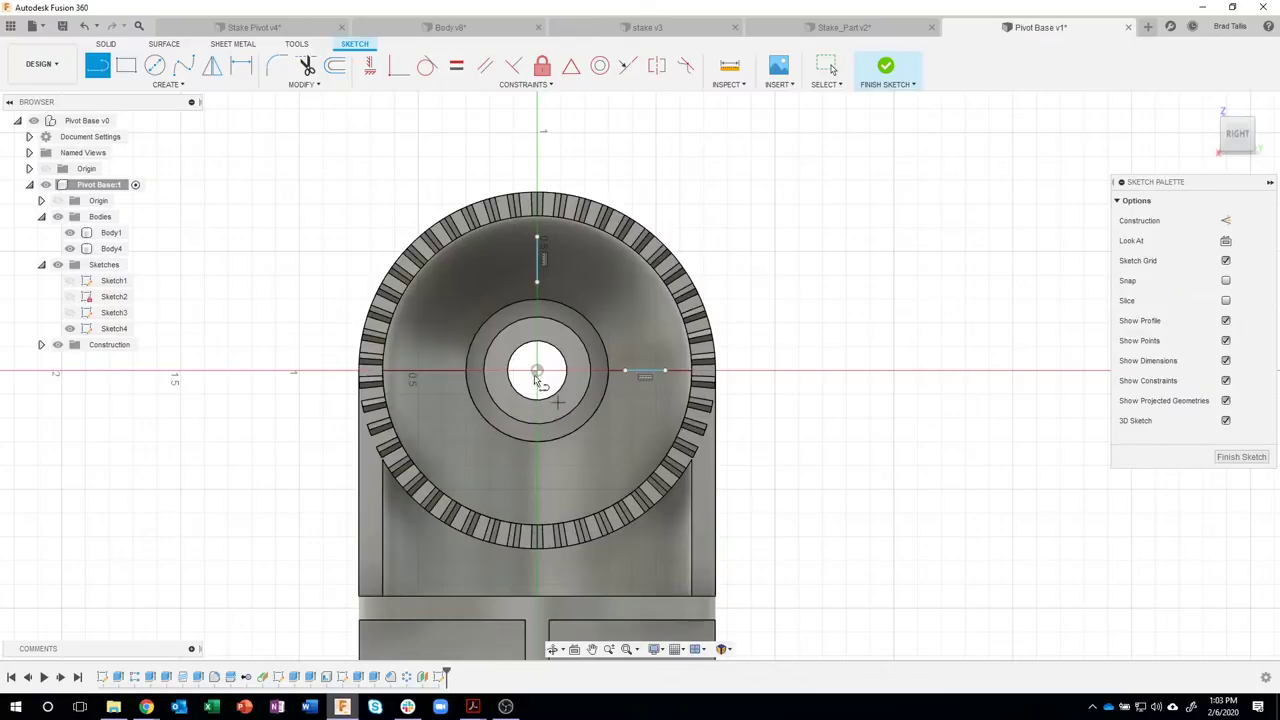
left_click(539, 492)
left_click(537, 497)
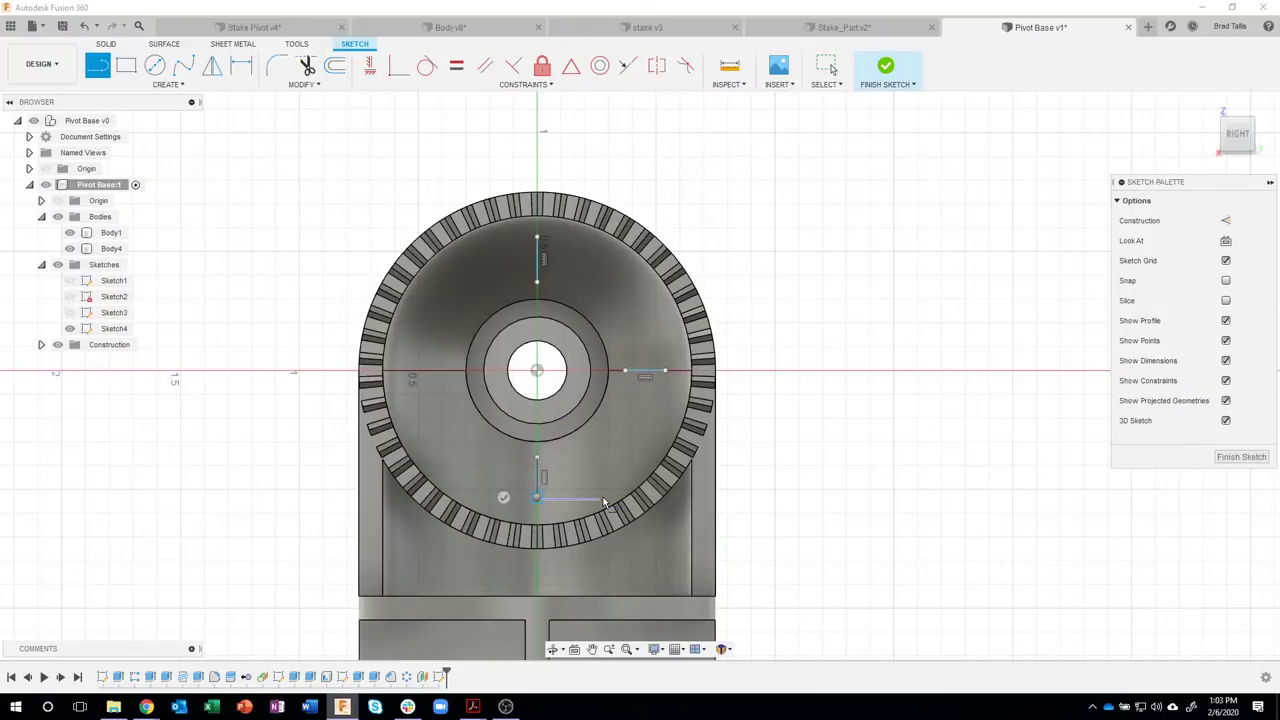
key("Escape")
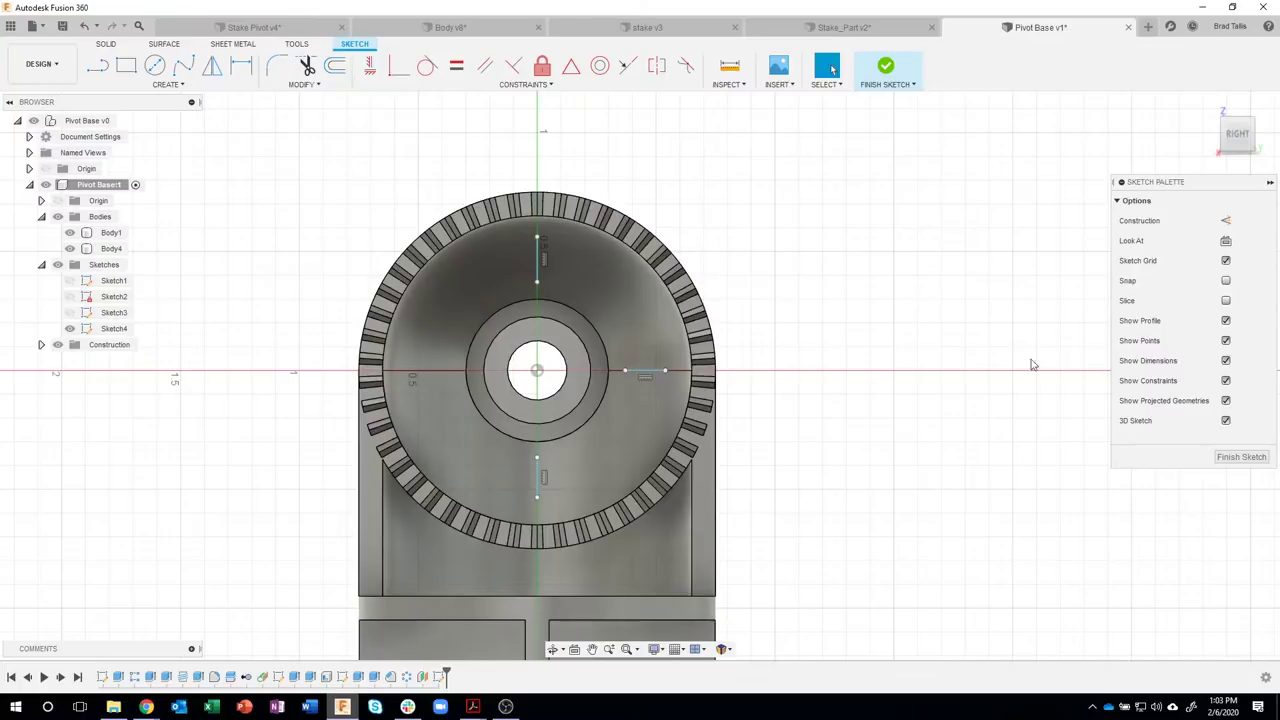
key("l")
left_click(537, 371)
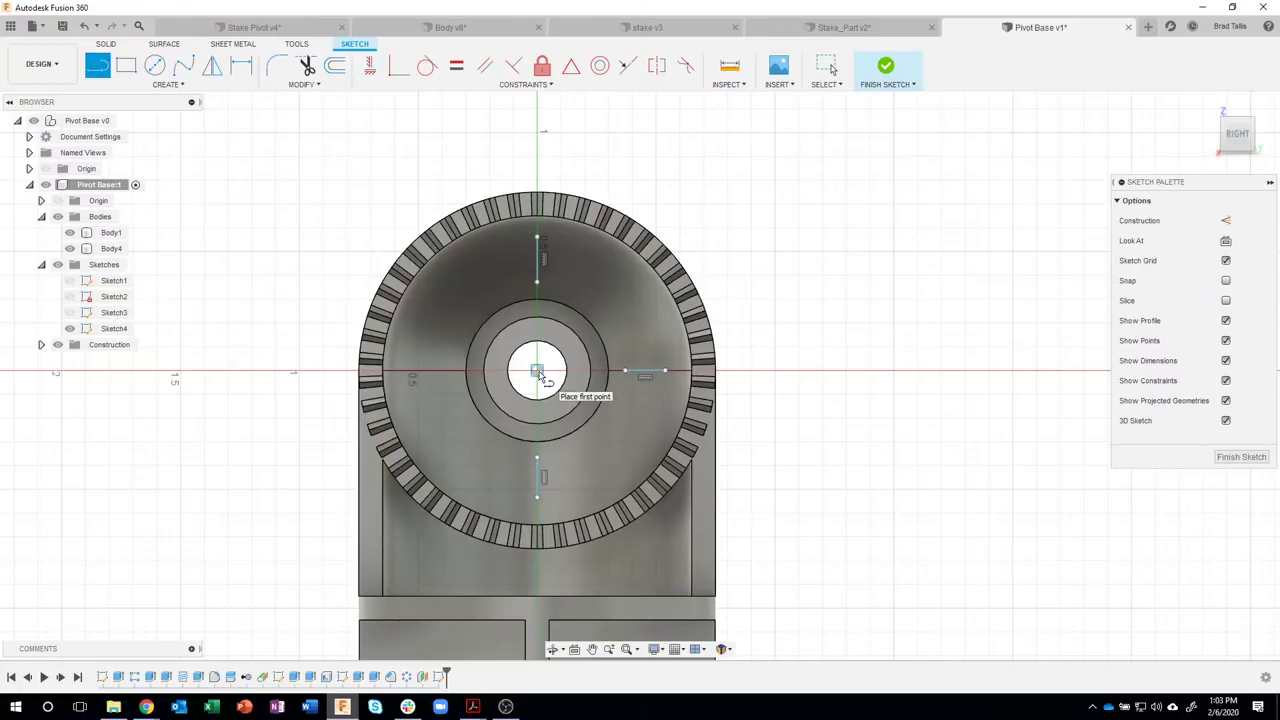
left_click(407, 371)
key("Escape")
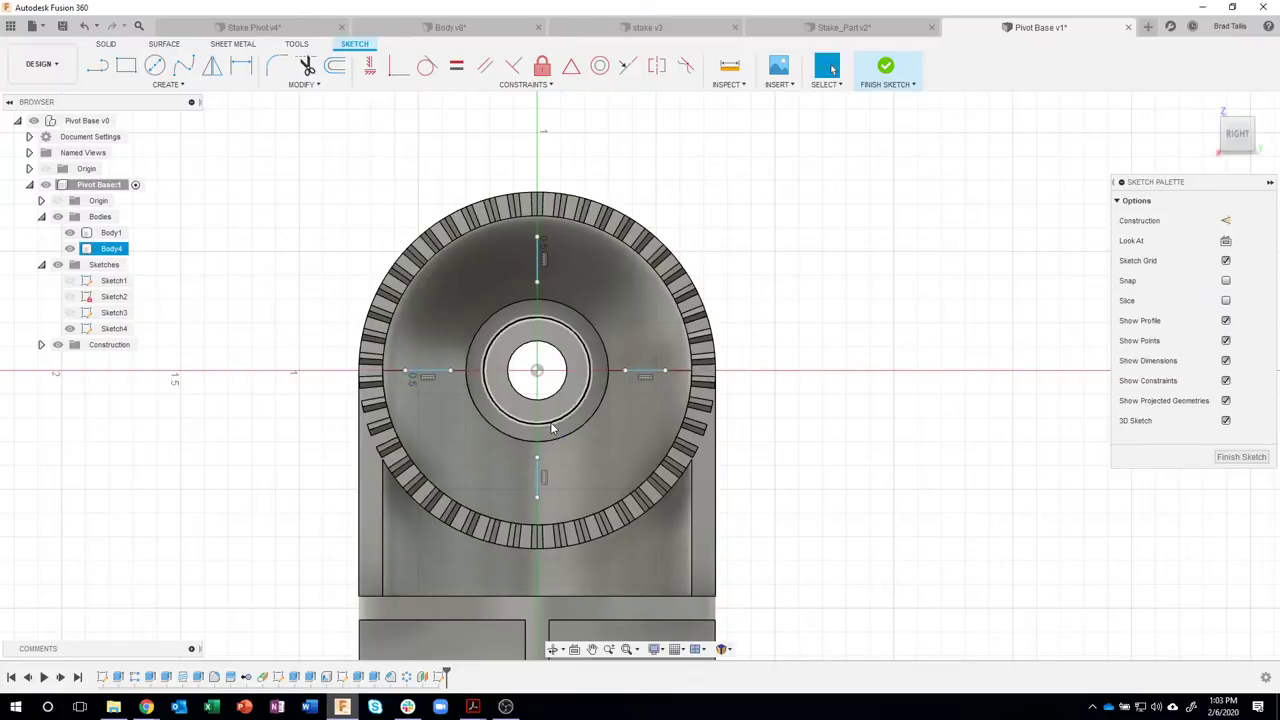
- Draw two short vertical lines side by side in the lower right near the base
middle_click_drag(897, 389, 900, 305)
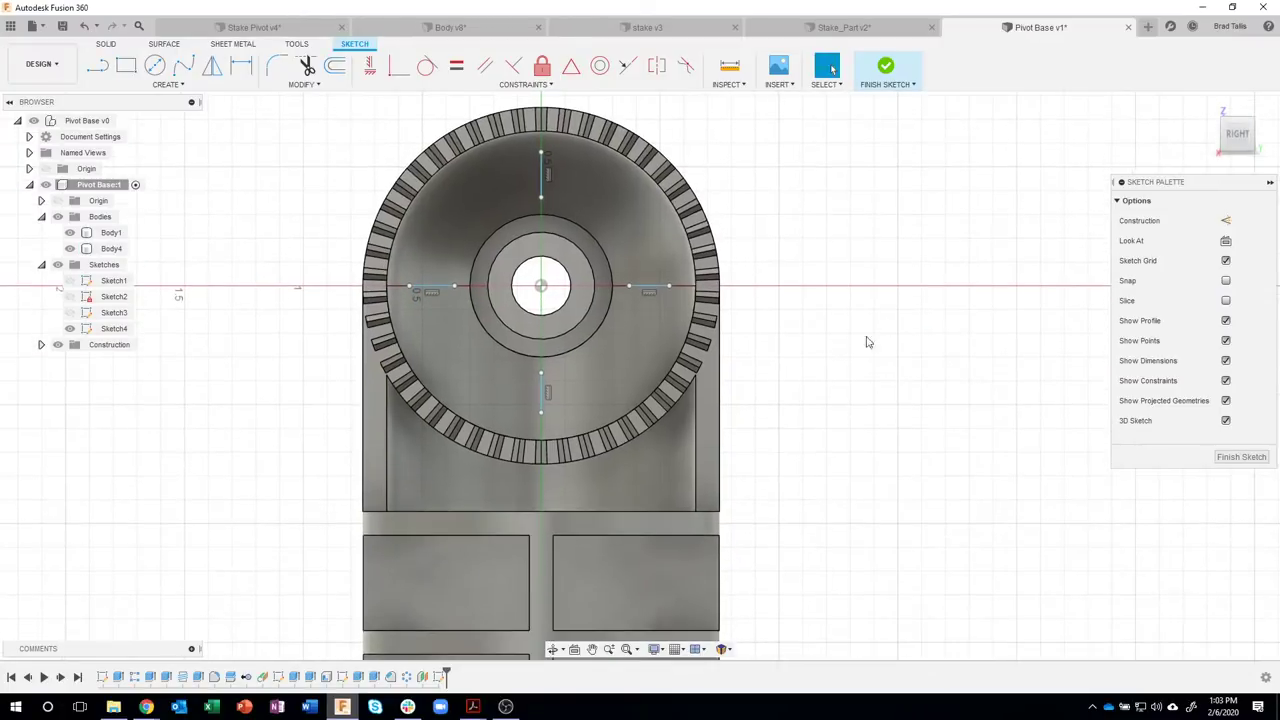
key("l")
left_click(653, 461)
left_click(651, 494)
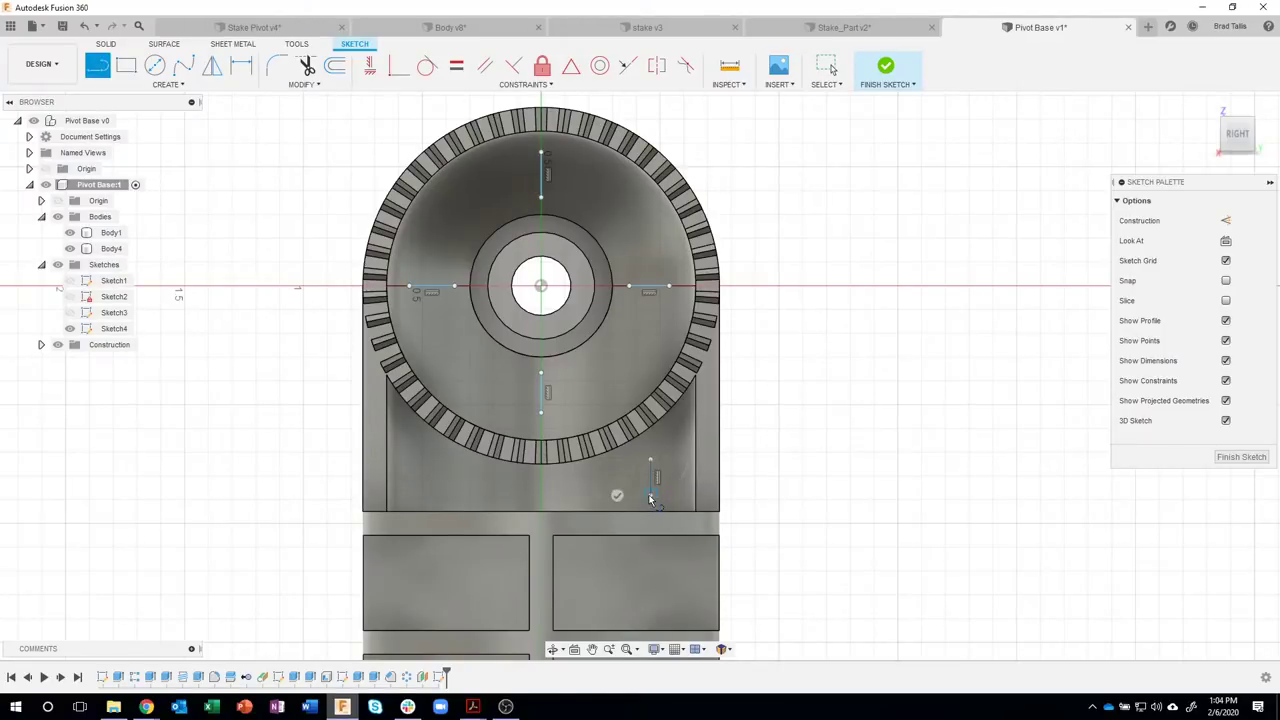
key("Escape")
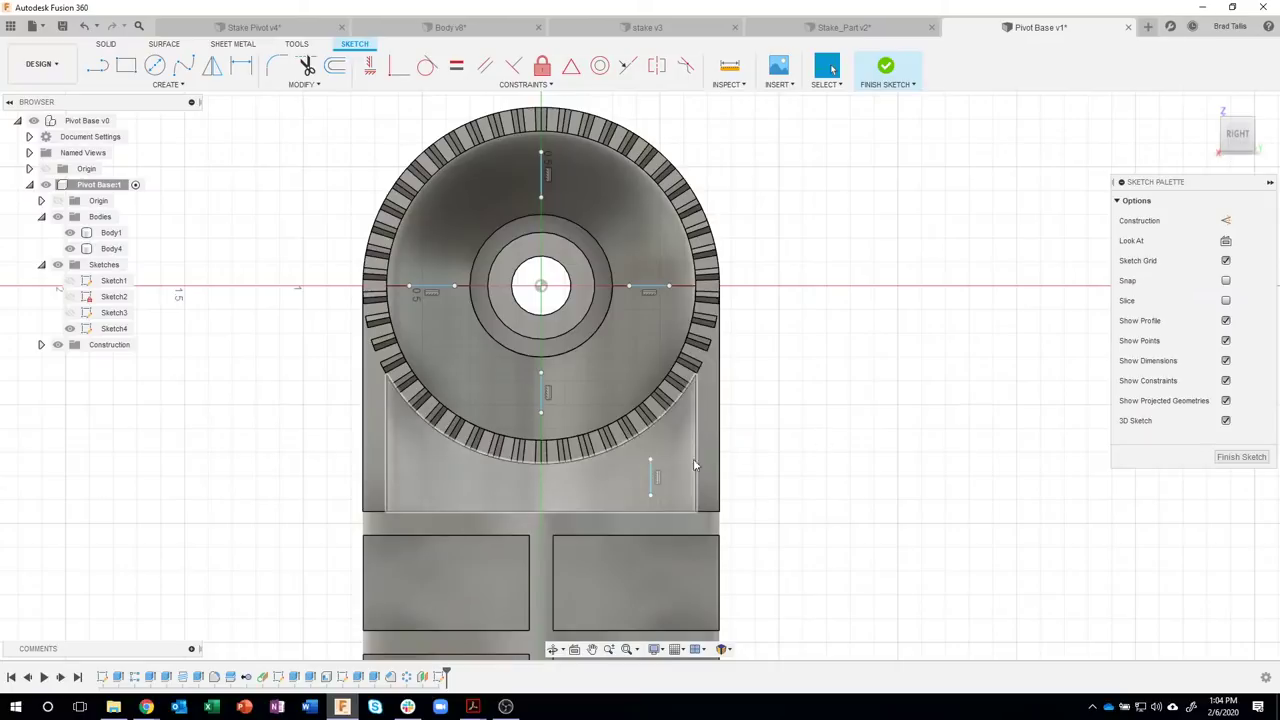
key("l")
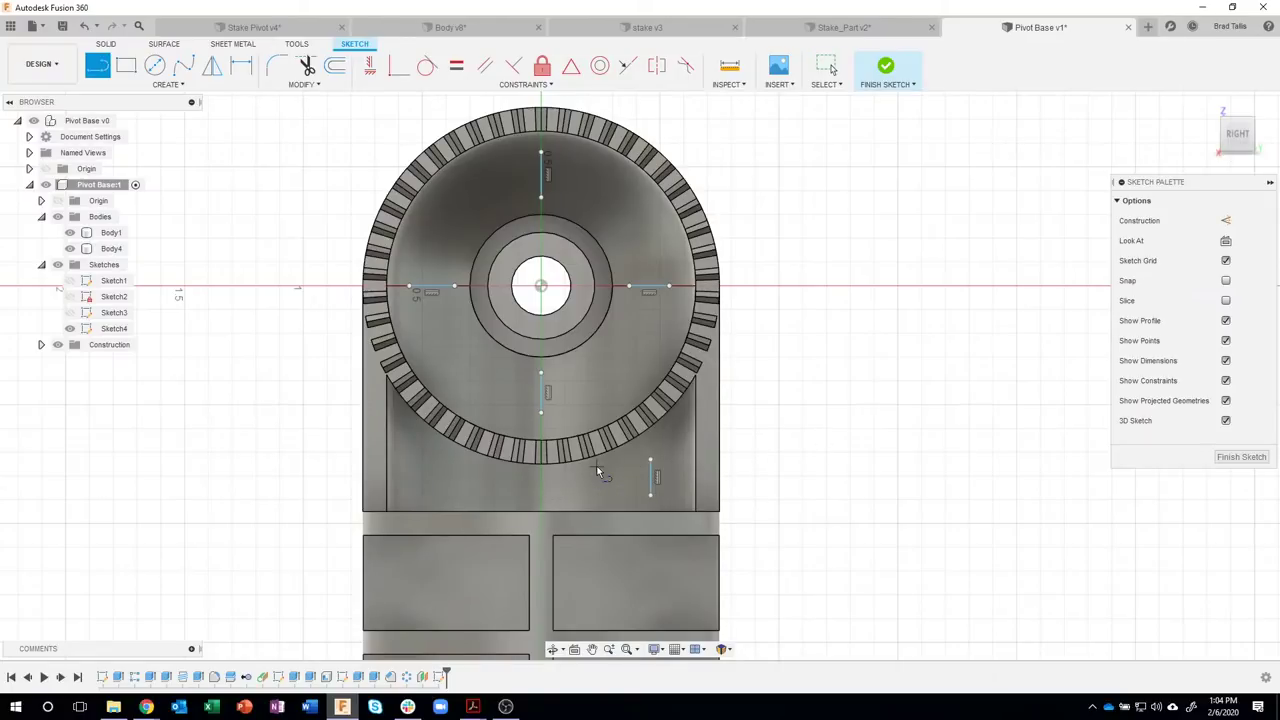
left_click(598, 482)
left_click(598, 497)
key("Escape")
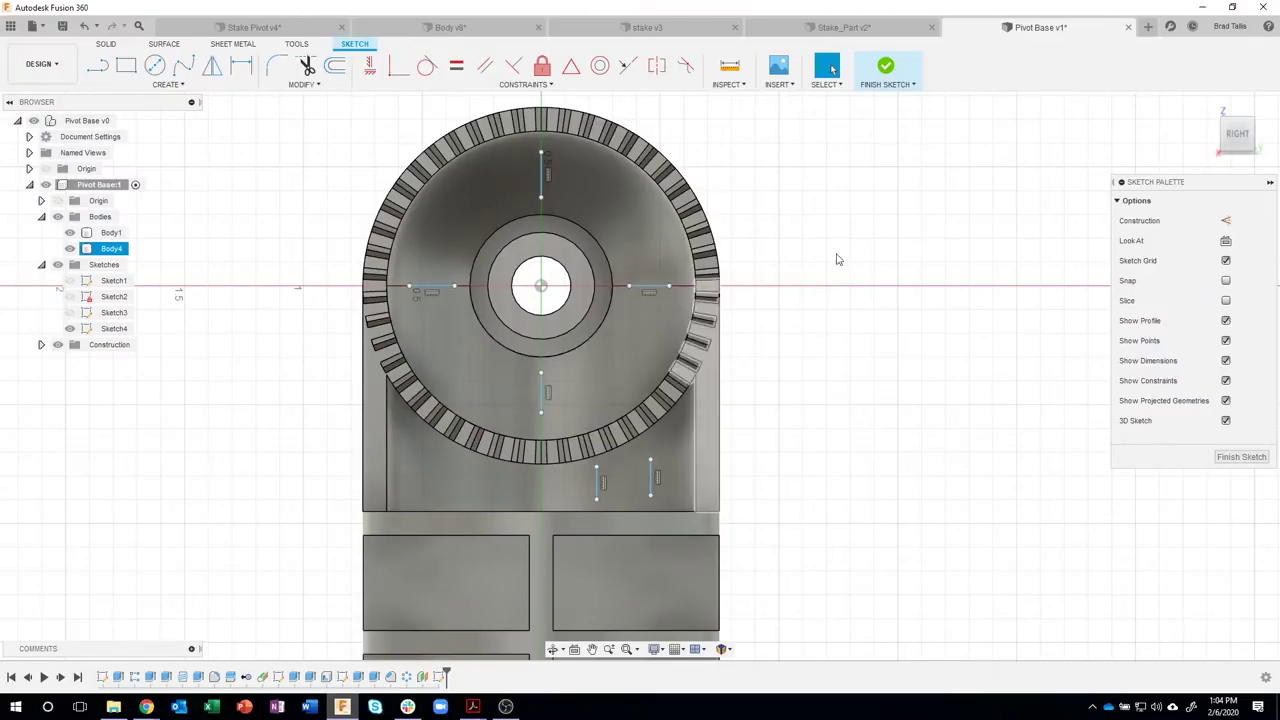
scroll(840, 237, "up", 3)
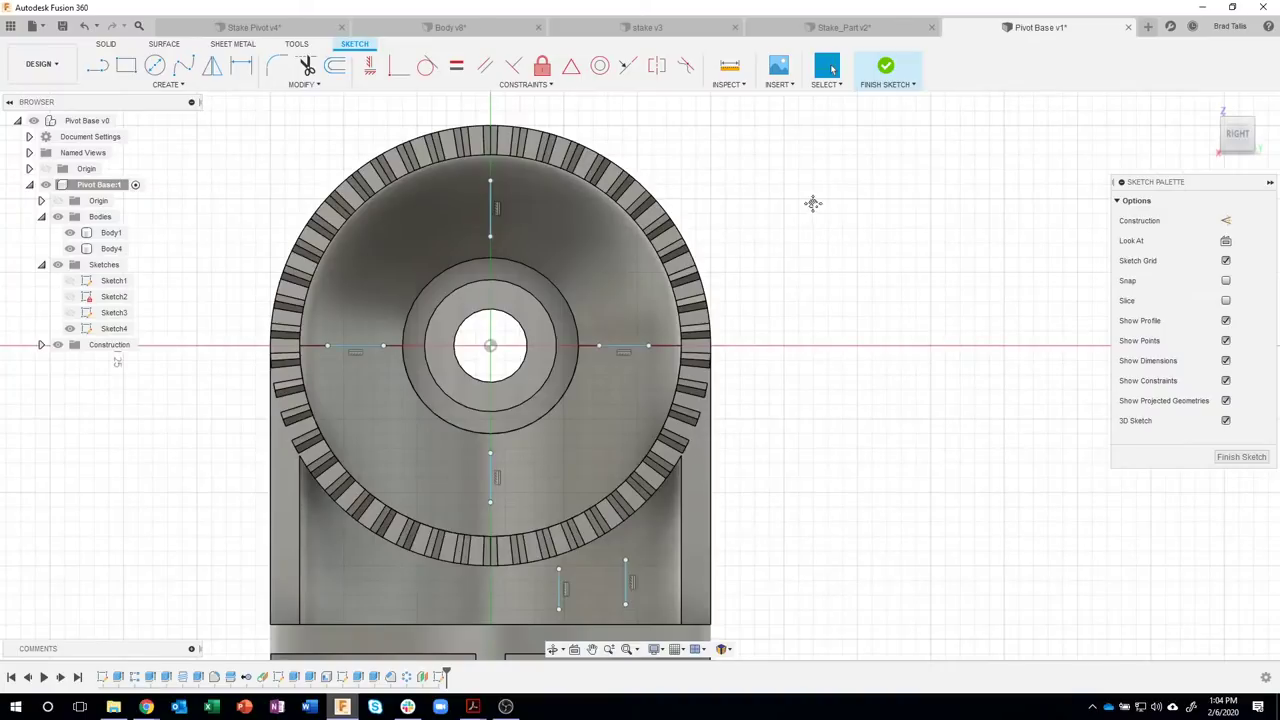
- Align the top and right rib lines vertically and horizontally with the hub centre
middle_click_drag(812, 203, 830, 209)
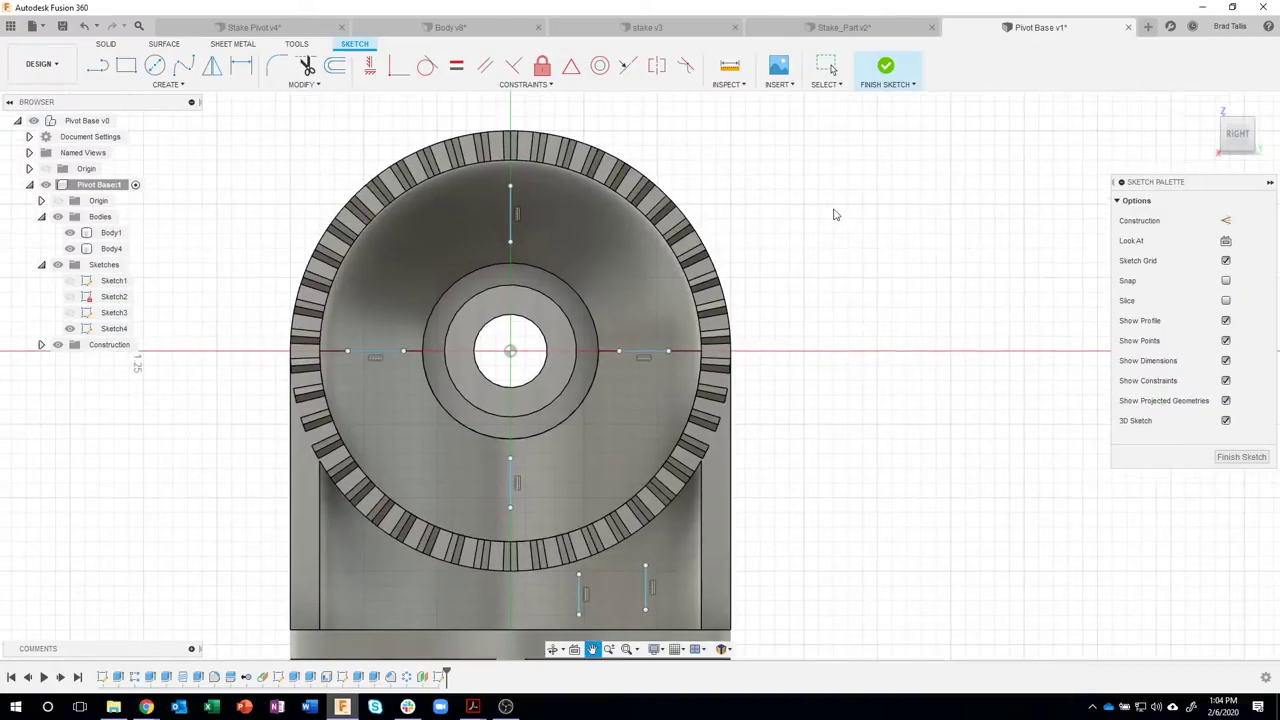
left_click(369, 68)
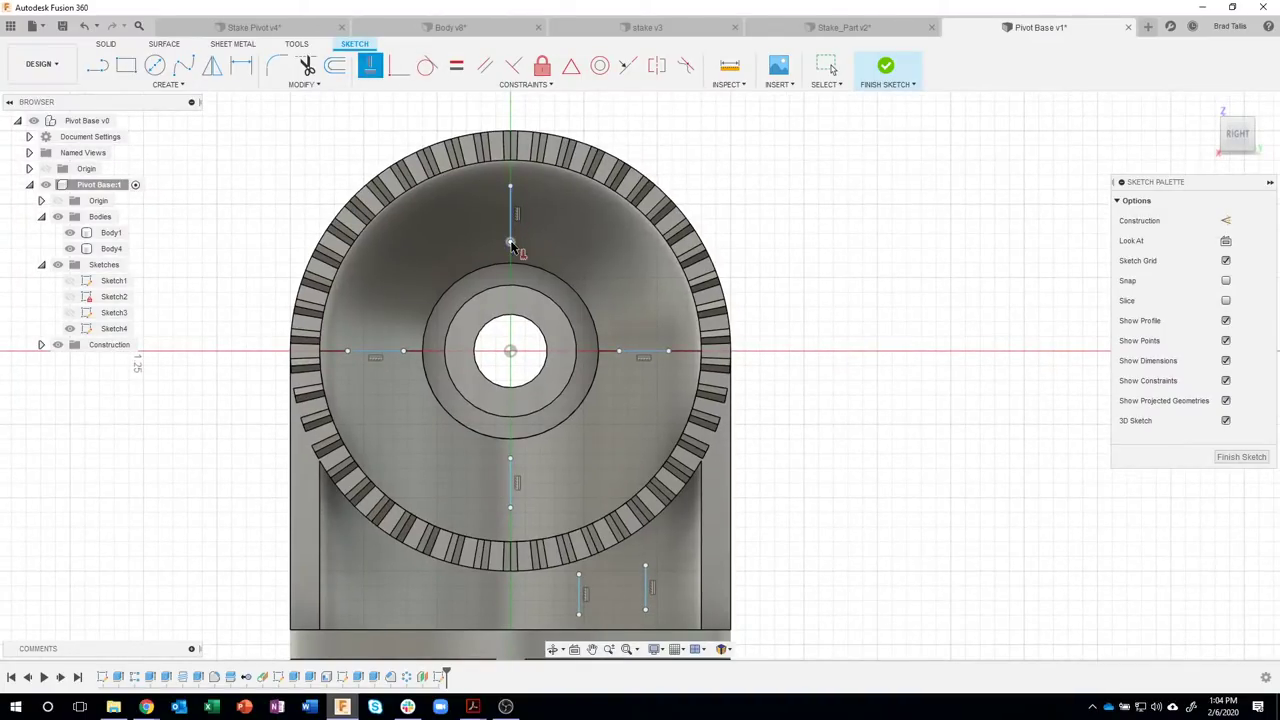
left_click(511, 245)
left_click(511, 350)
left_click(619, 351)
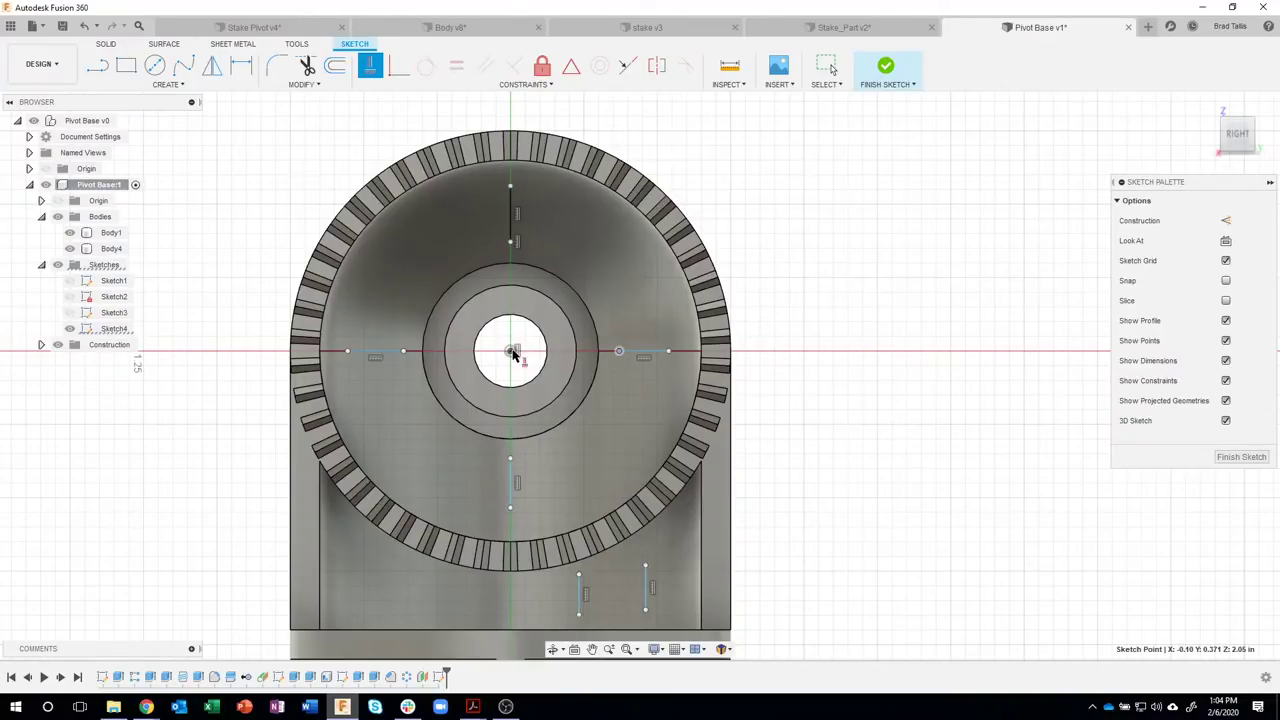
left_click(511, 351)
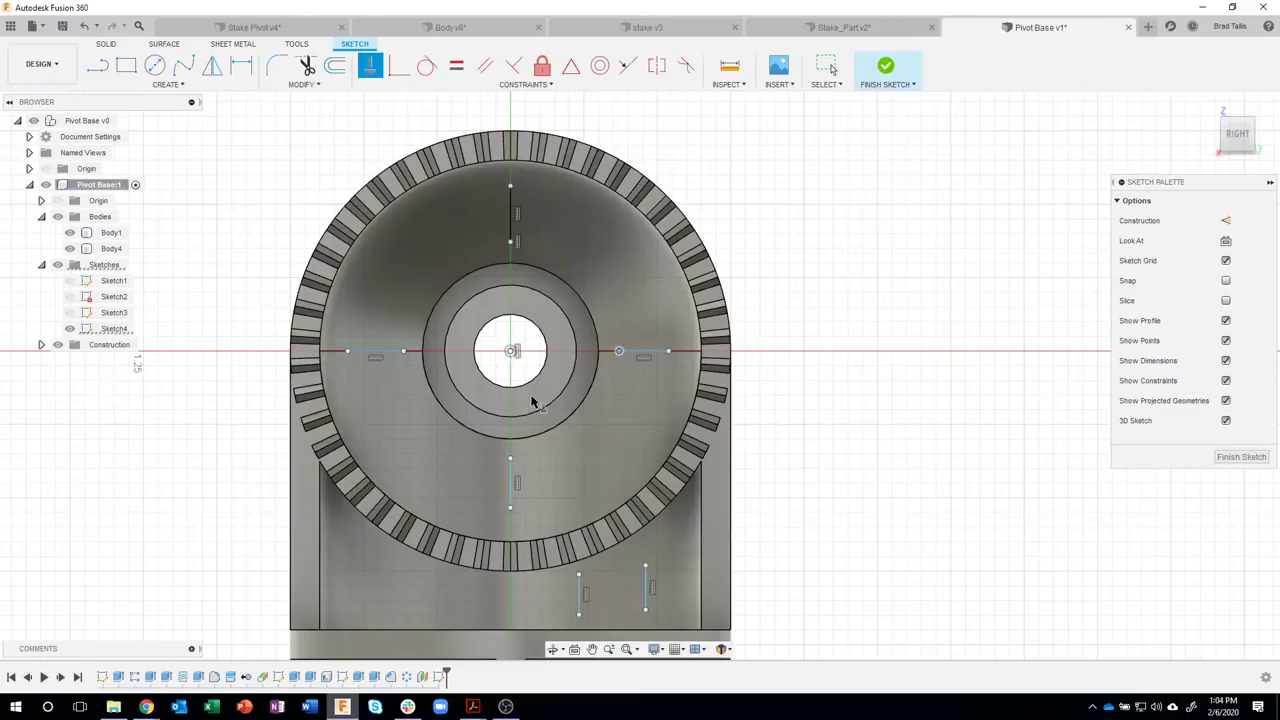
key("Escape")
- Move the lower rib line and align the lower and left lines with the hub centre
left_click(517, 484)
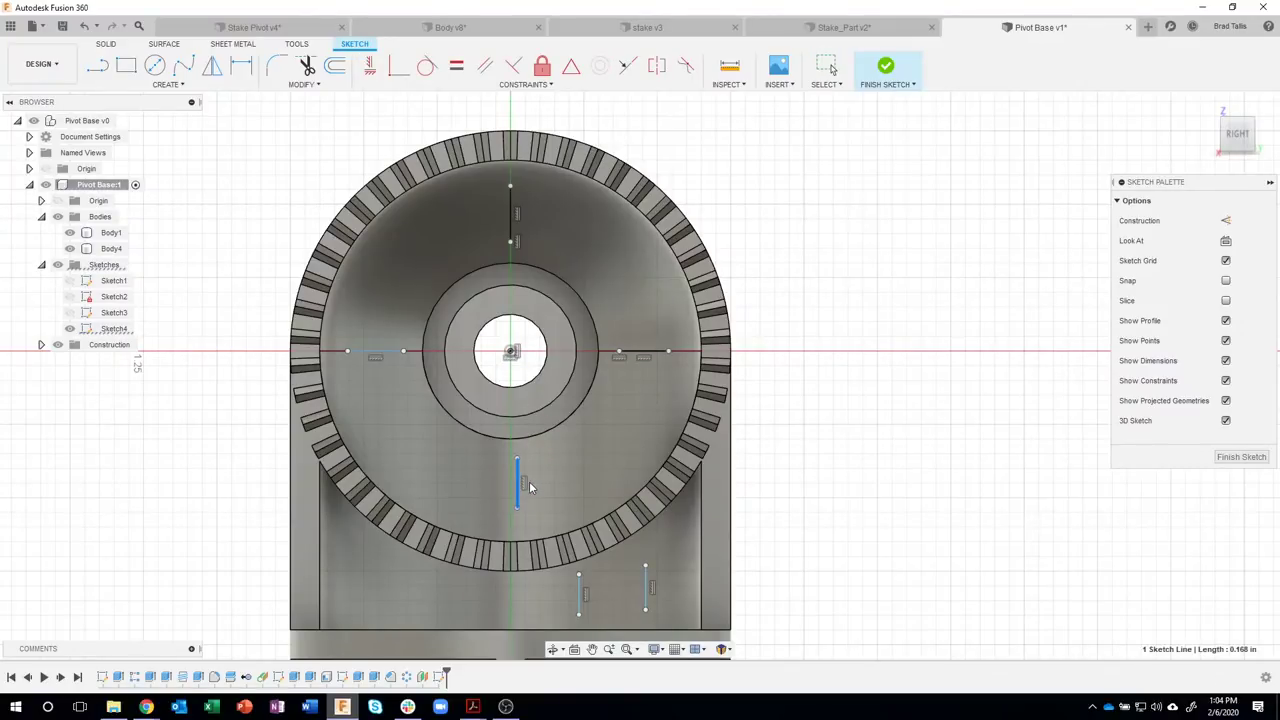
mouse_move(530, 486)
left_mouse_down()
mouse_move(512, 484)
mouse_move(557, 488)
left_mouse_up()
left_click(583, 468)
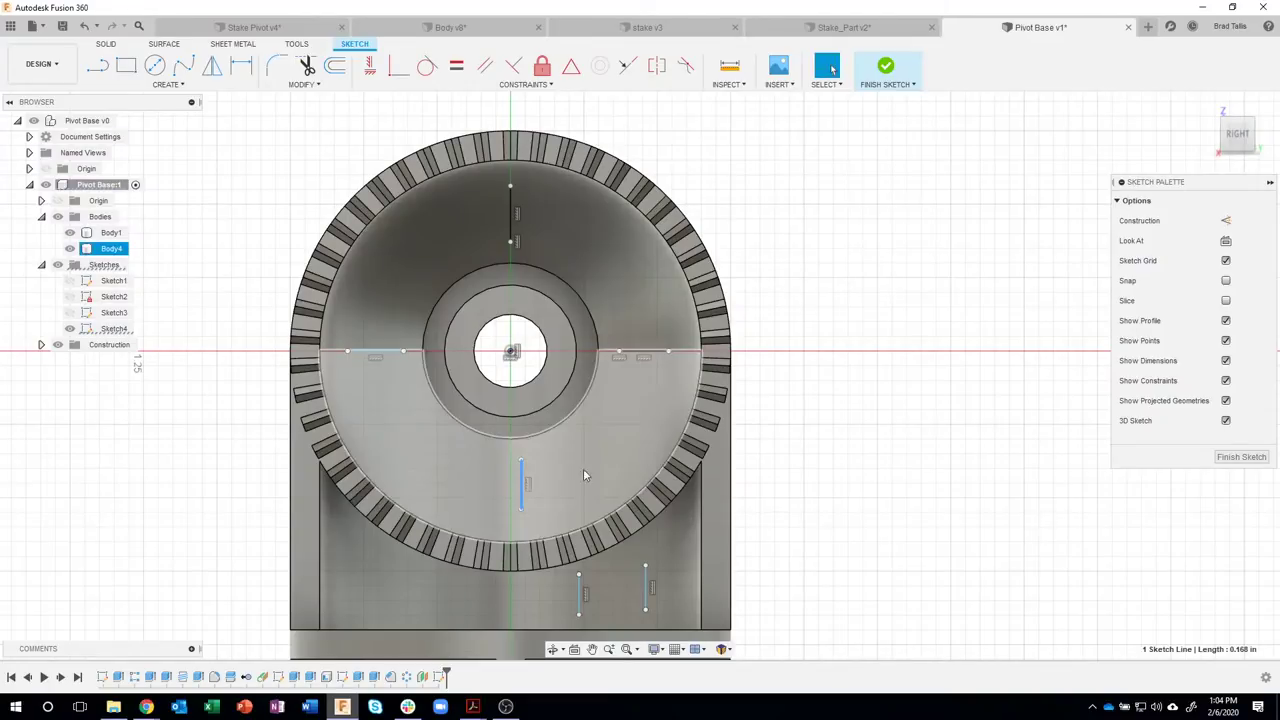
left_click(369, 65)
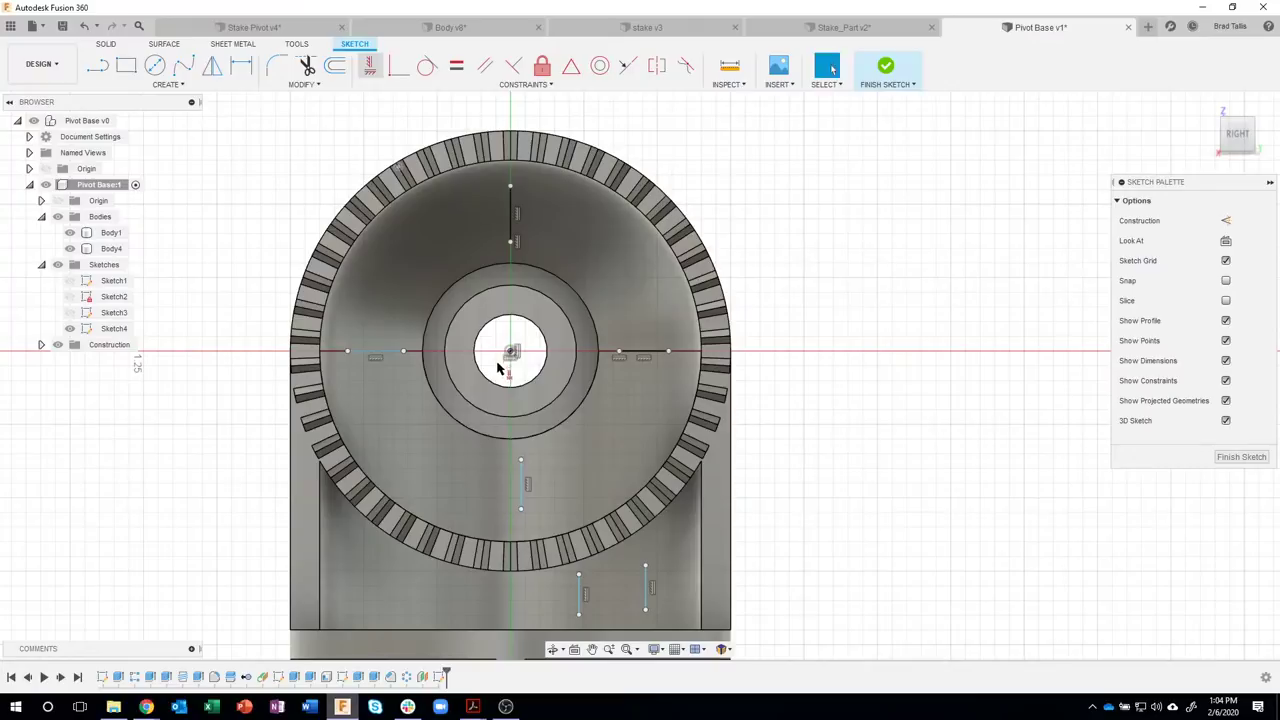
left_click(521, 462)
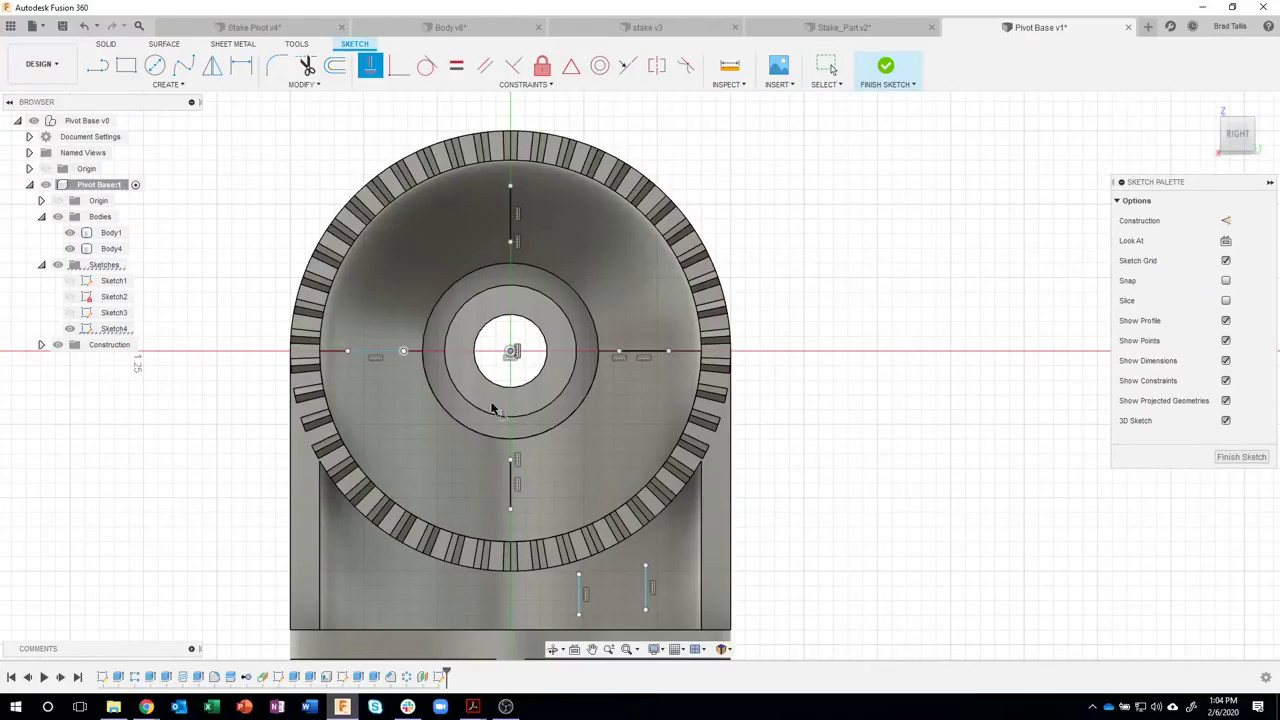
left_click(407, 352)
scroll(803, 452, "down", 2)
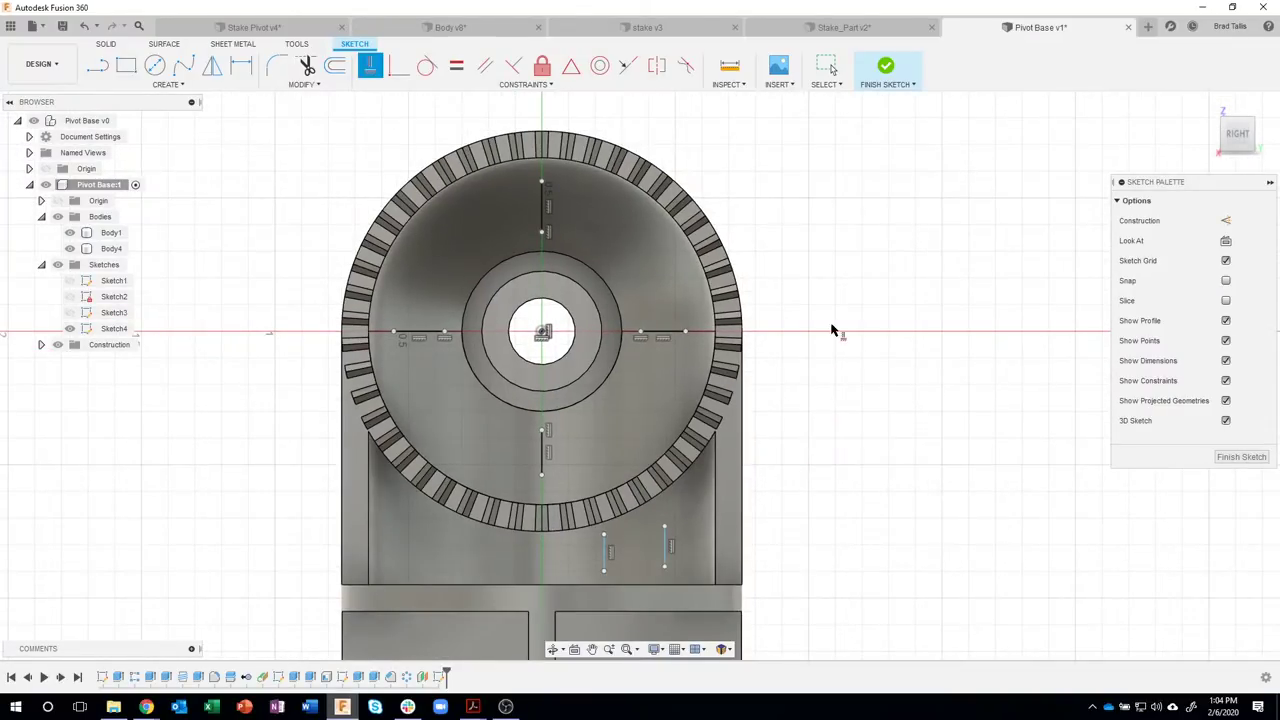
middle_click_drag(822, 336, 829, 311)
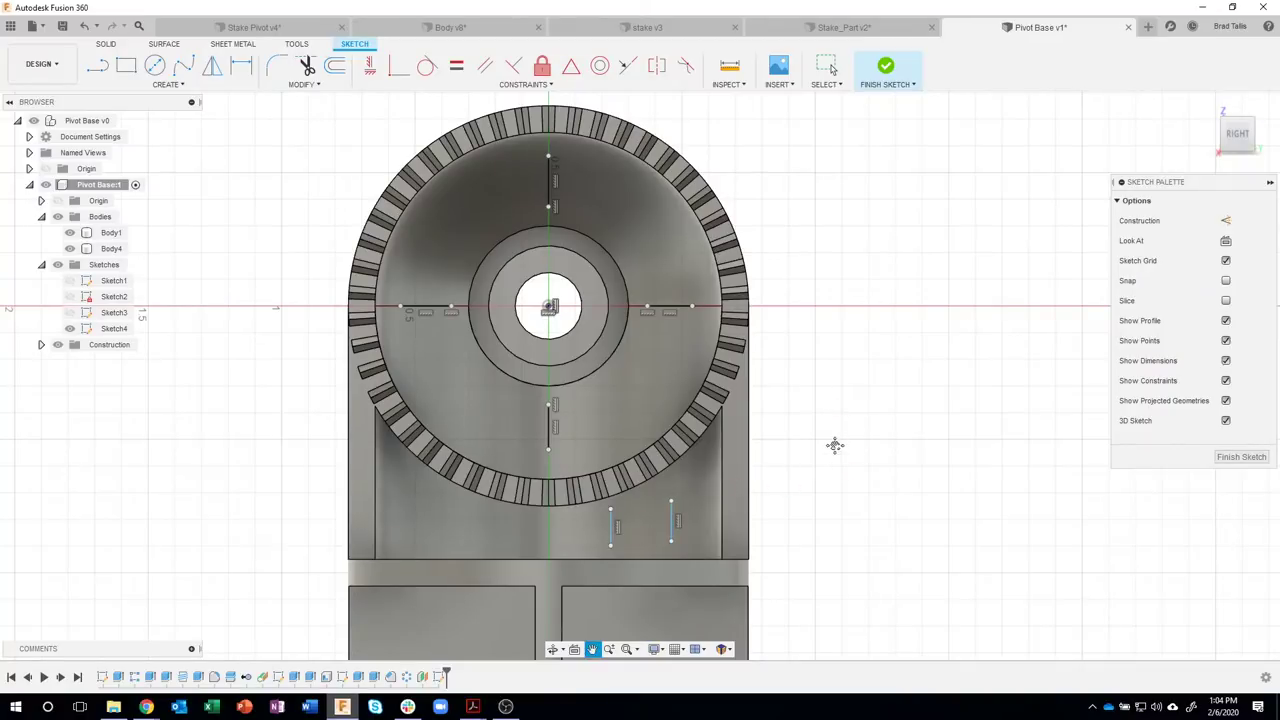
middle_click_drag(834, 443, 829, 408)
key("h")
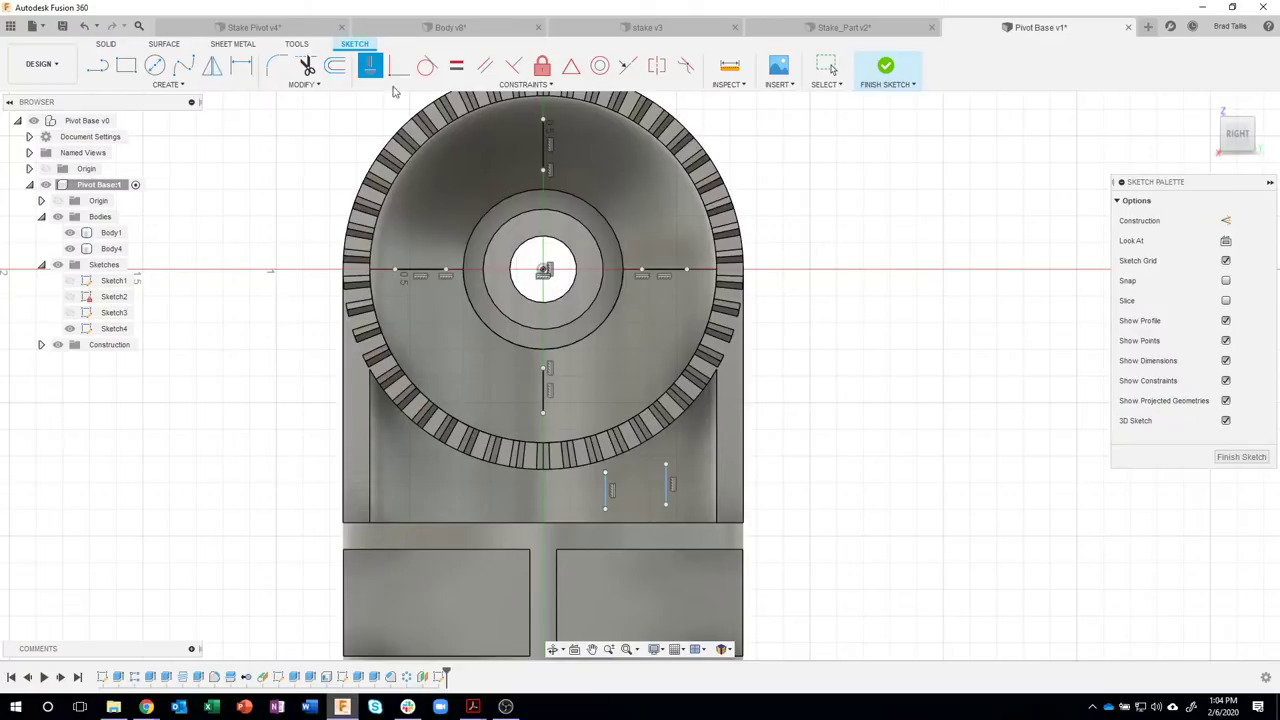
left_click(241, 65)
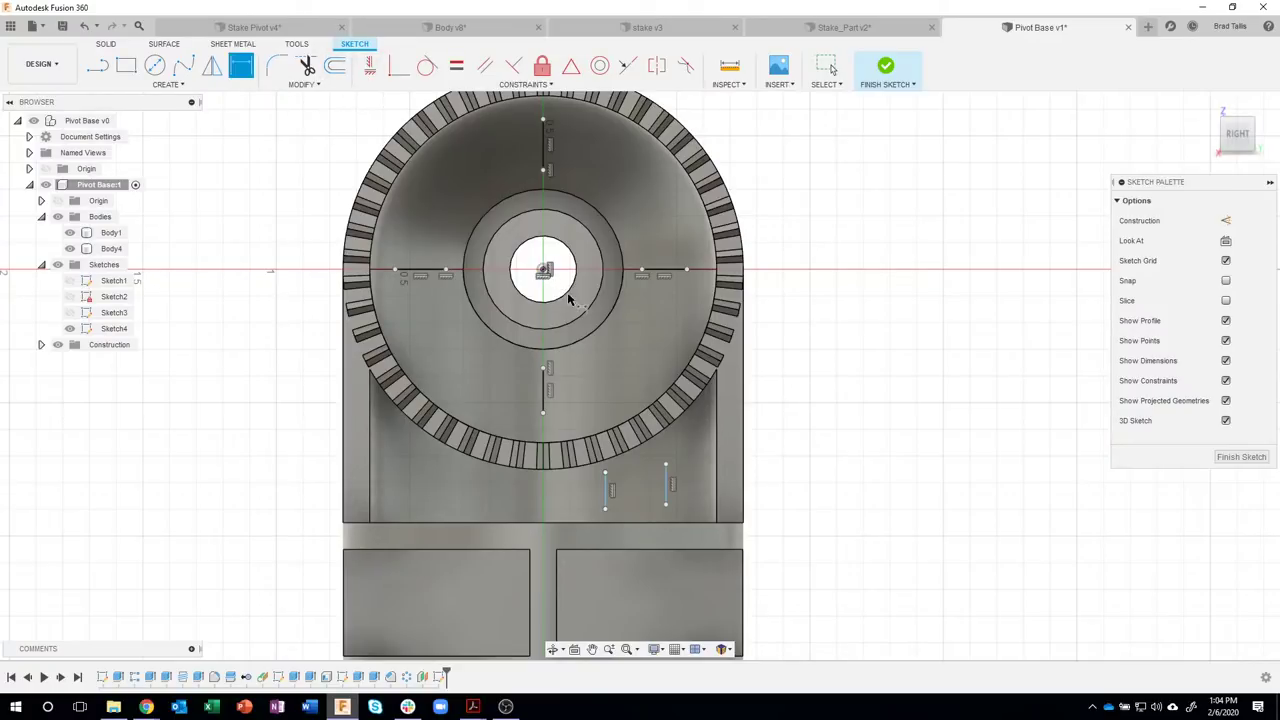
- Dimension the lower short lines 0.175 in from the centre line and 0.225 in apart
left_click(605, 495, "shift")
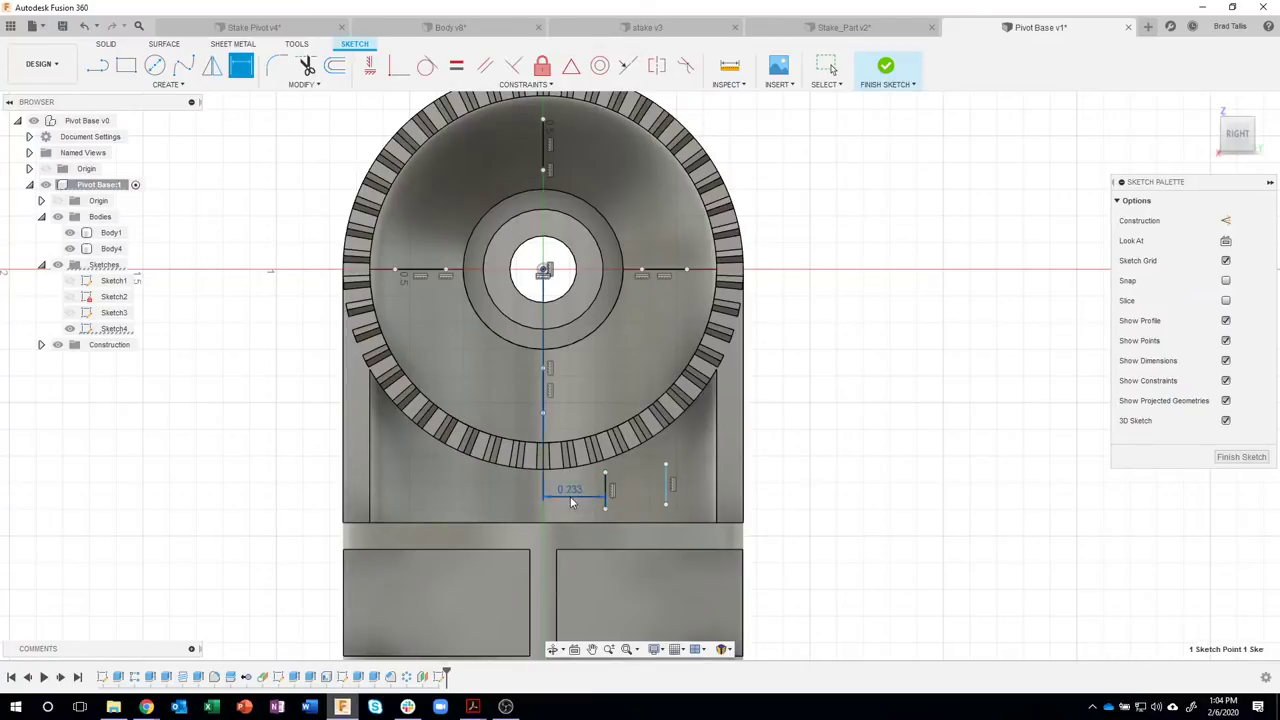
key("d")
left_click(571, 502)
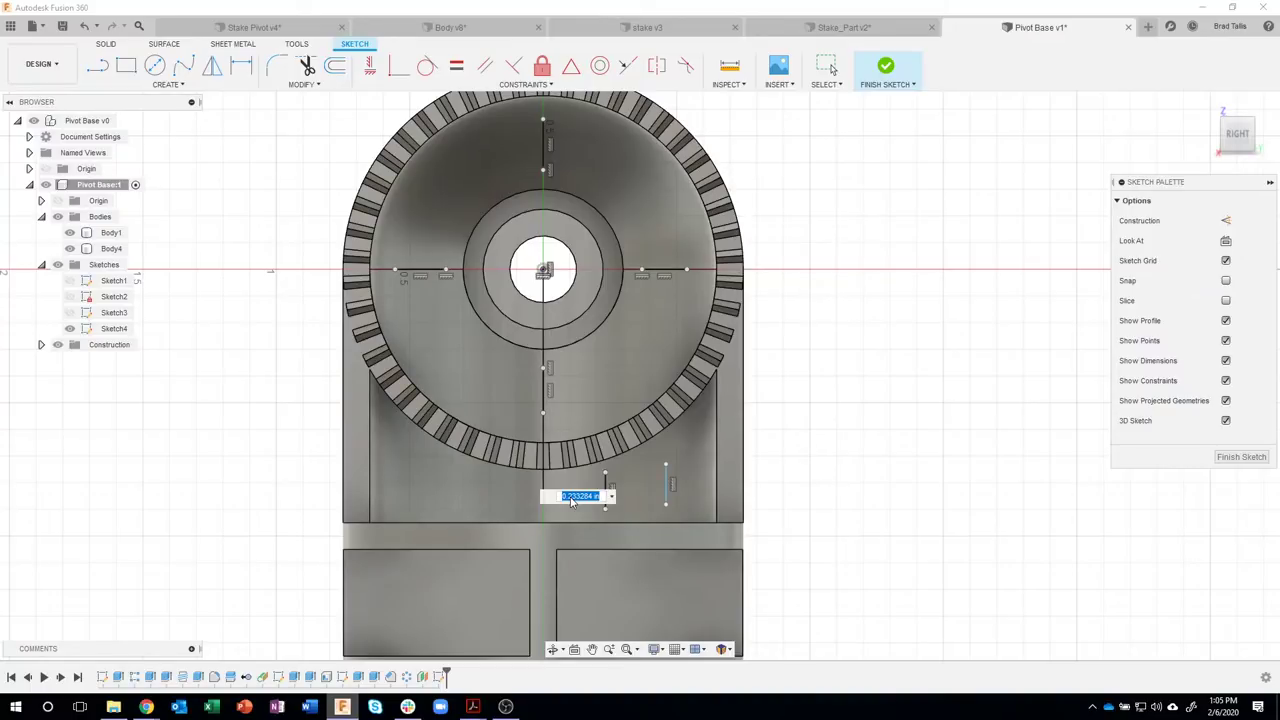
type("175")
key("Return")
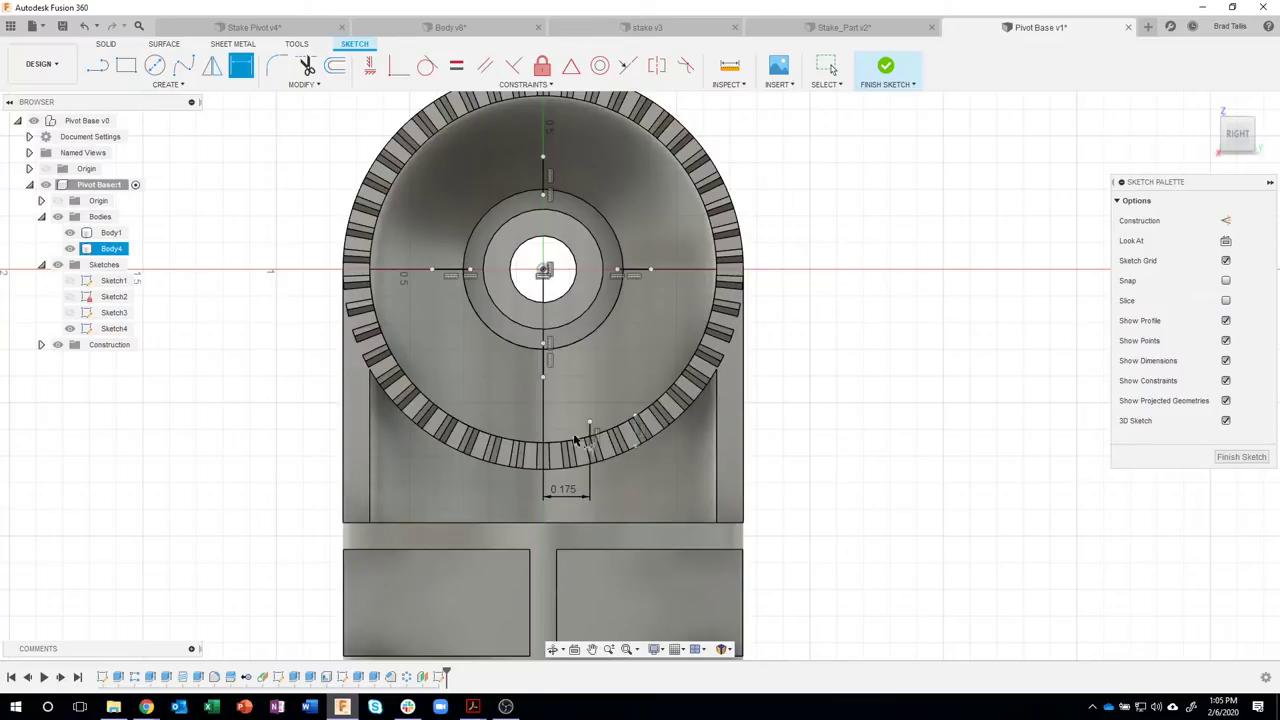
left_click(544, 271)
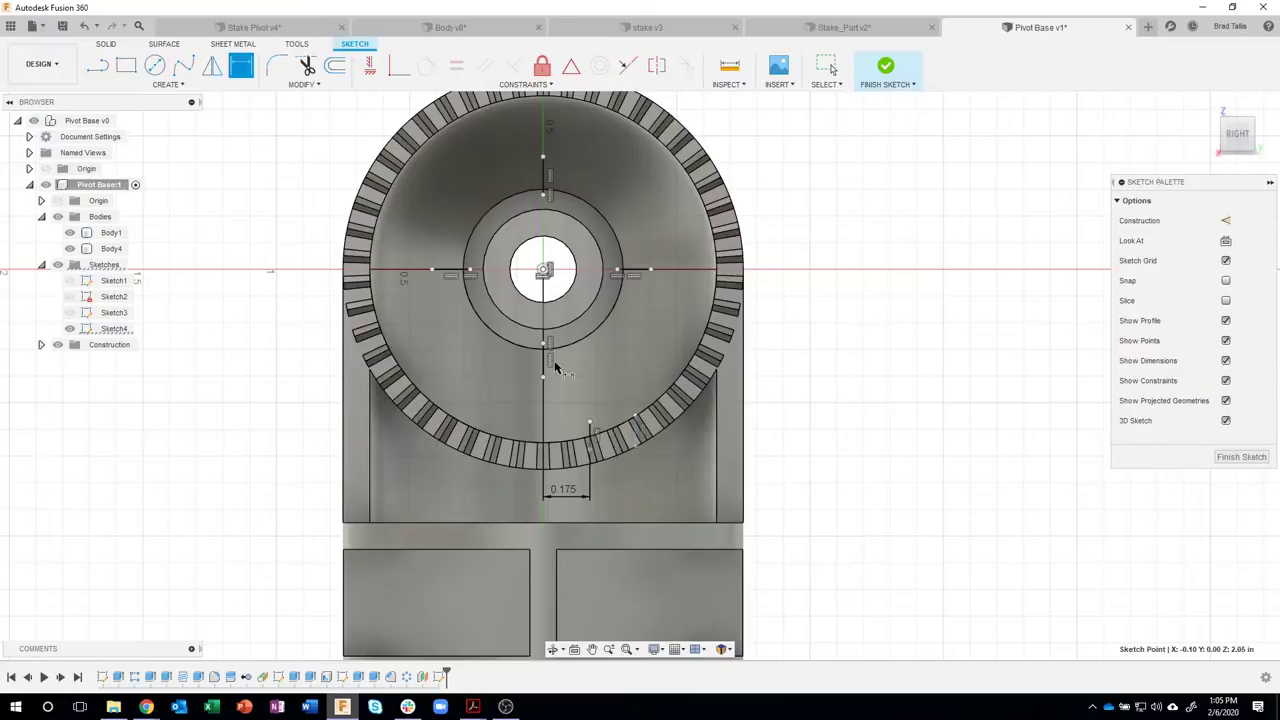
left_click(635, 428, "shift")
left_click(591, 436, "shift")
key("d")
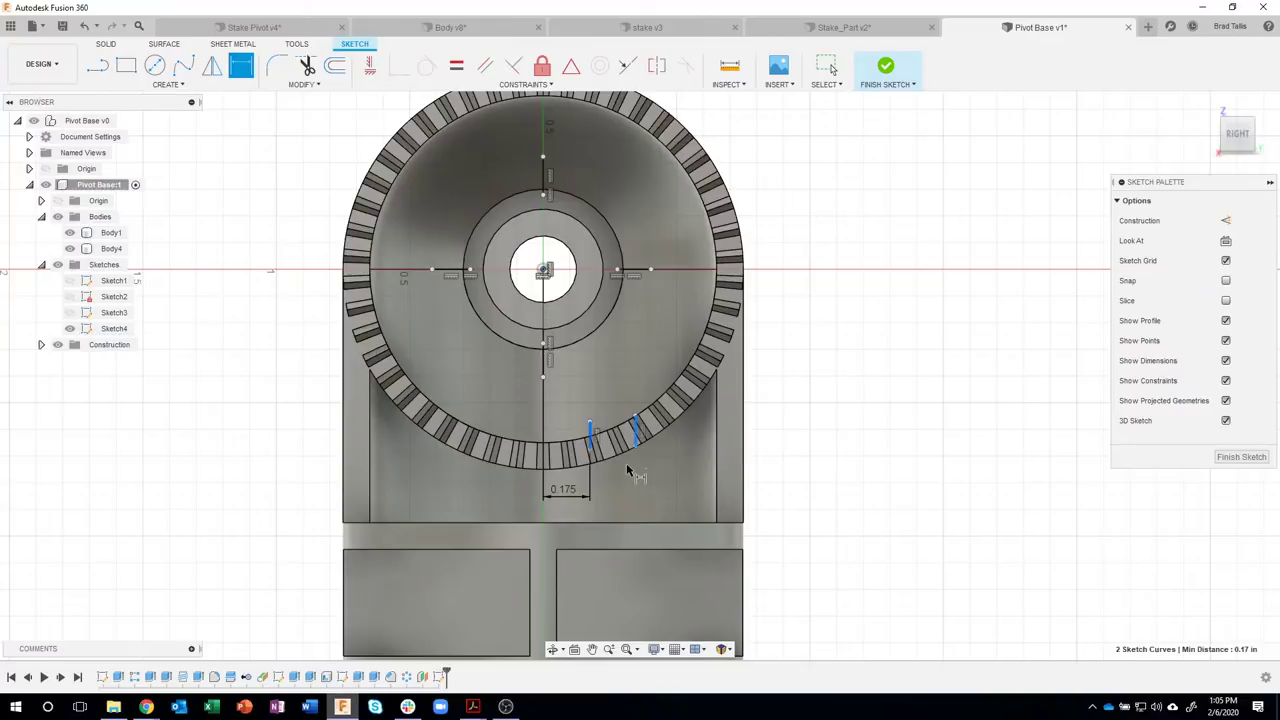
left_click(644, 498)
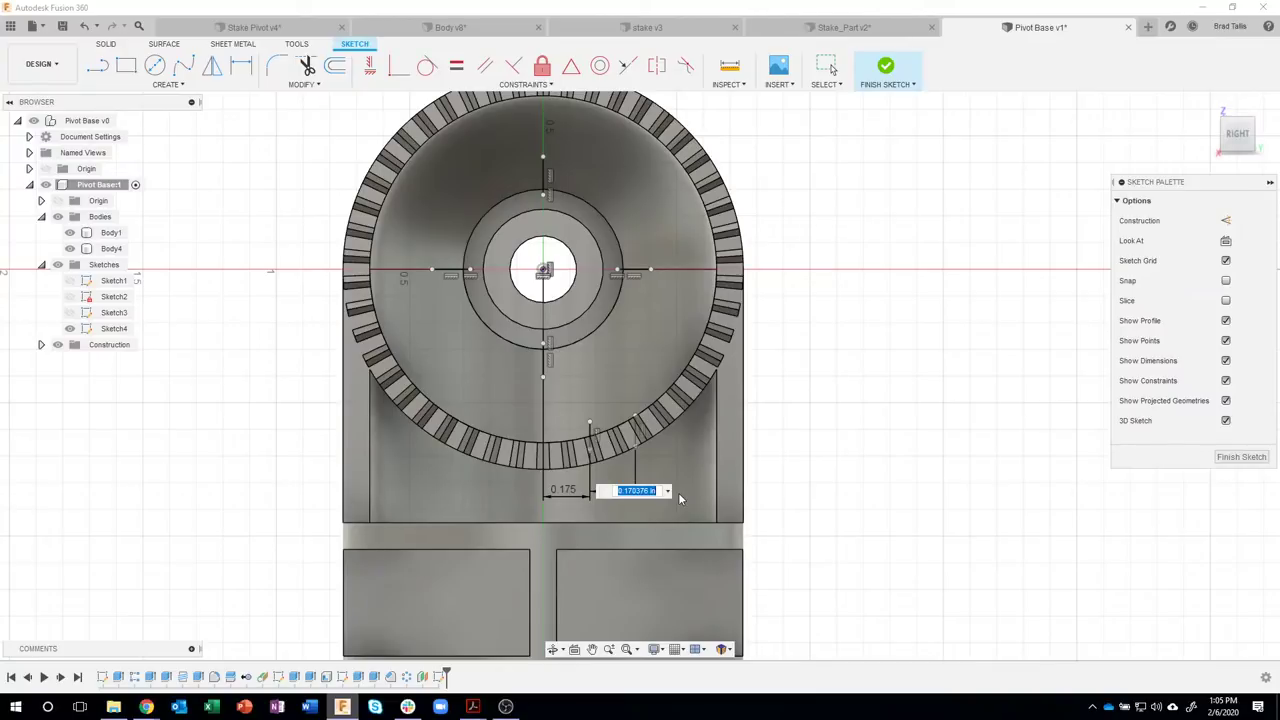
type(".225")
key("Return")
key("Escape")
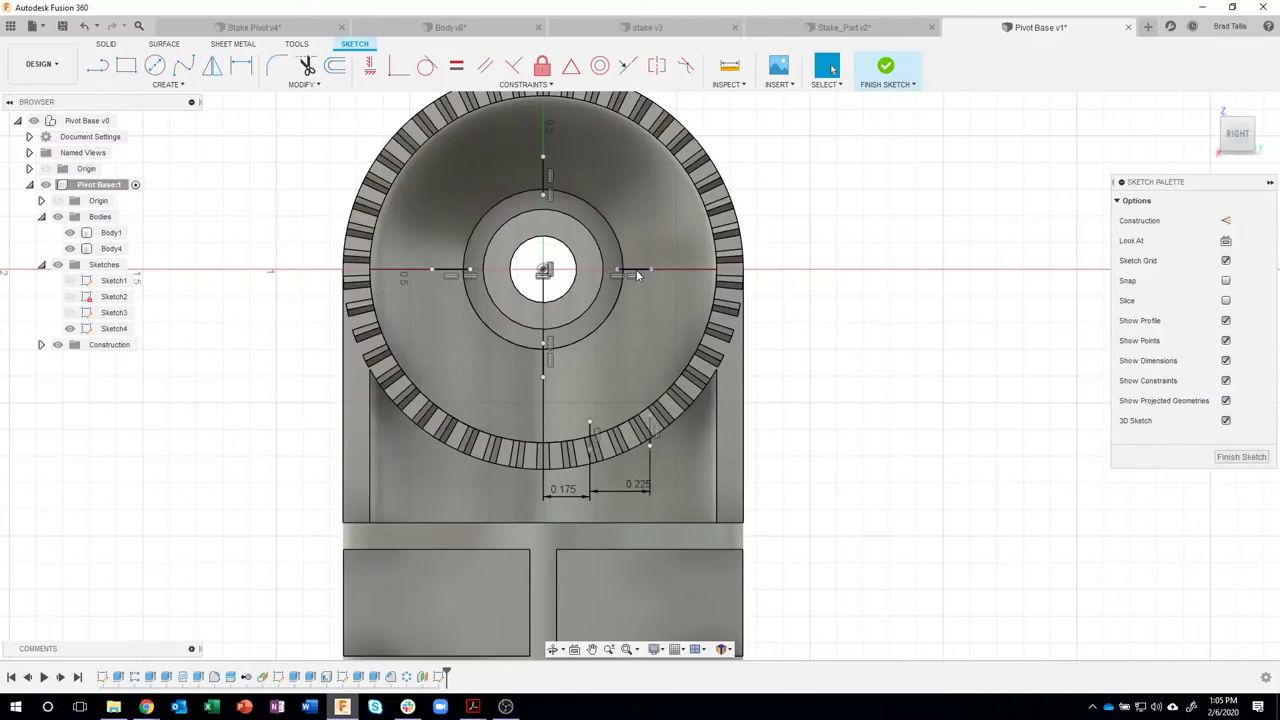
- Drag the rib lines to adjust them, setting the lower lines to about 0.103 and 0.114 in
left_click(670, 276)
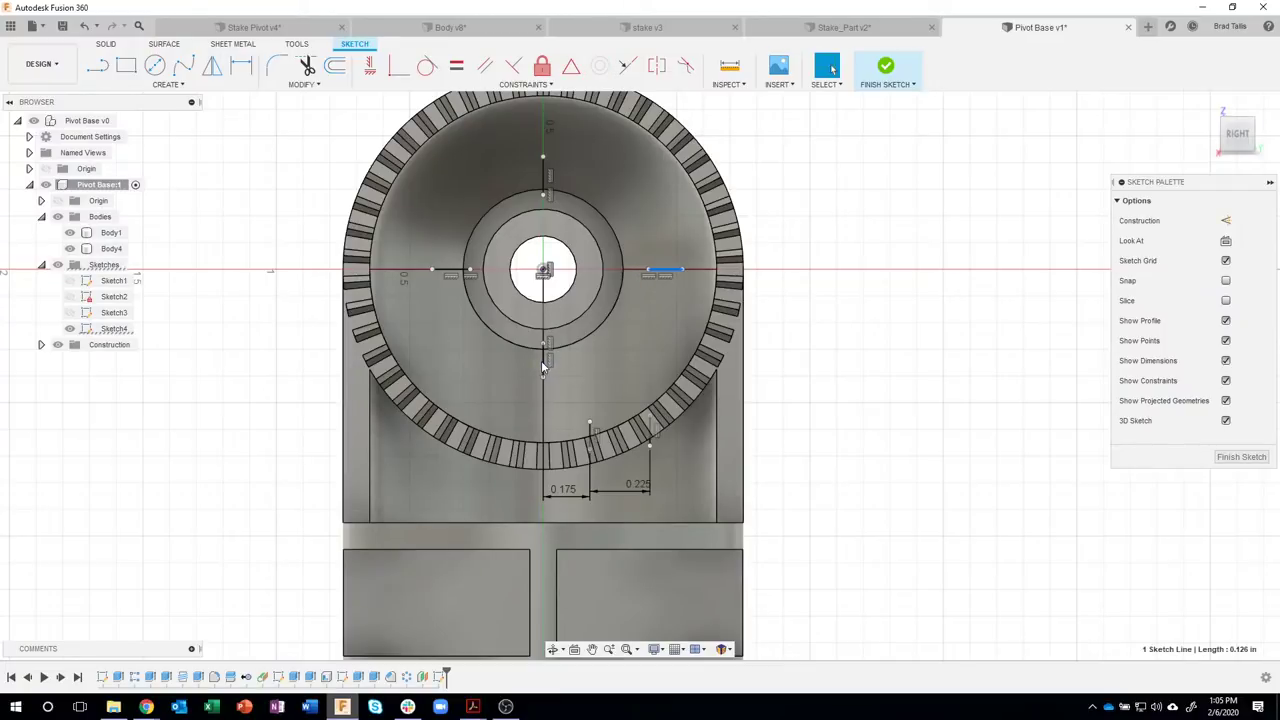
left_click_drag(545, 400, 545, 418)
left_click_drag(428, 273, 423, 273)
left_click_drag(544, 160, 544, 130)
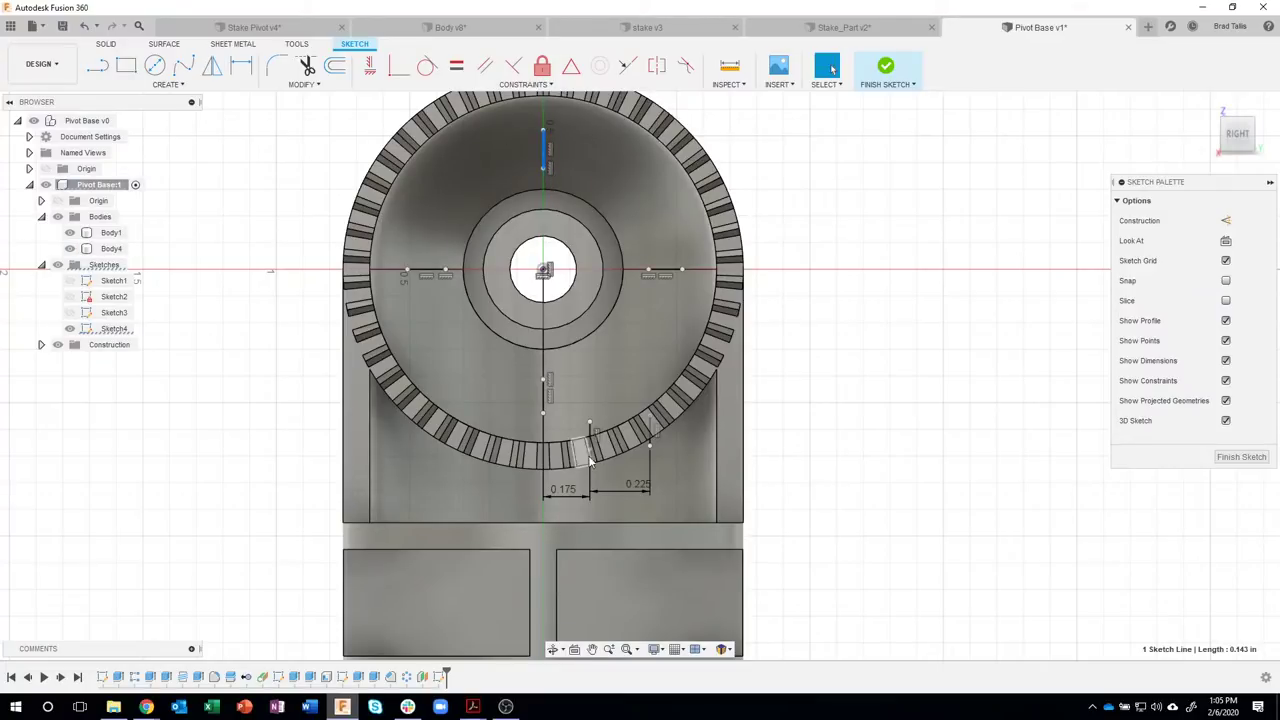
left_click_drag(590, 474, 591, 522)
left_click_drag(651, 480, 651, 486)
left_click(850, 450)
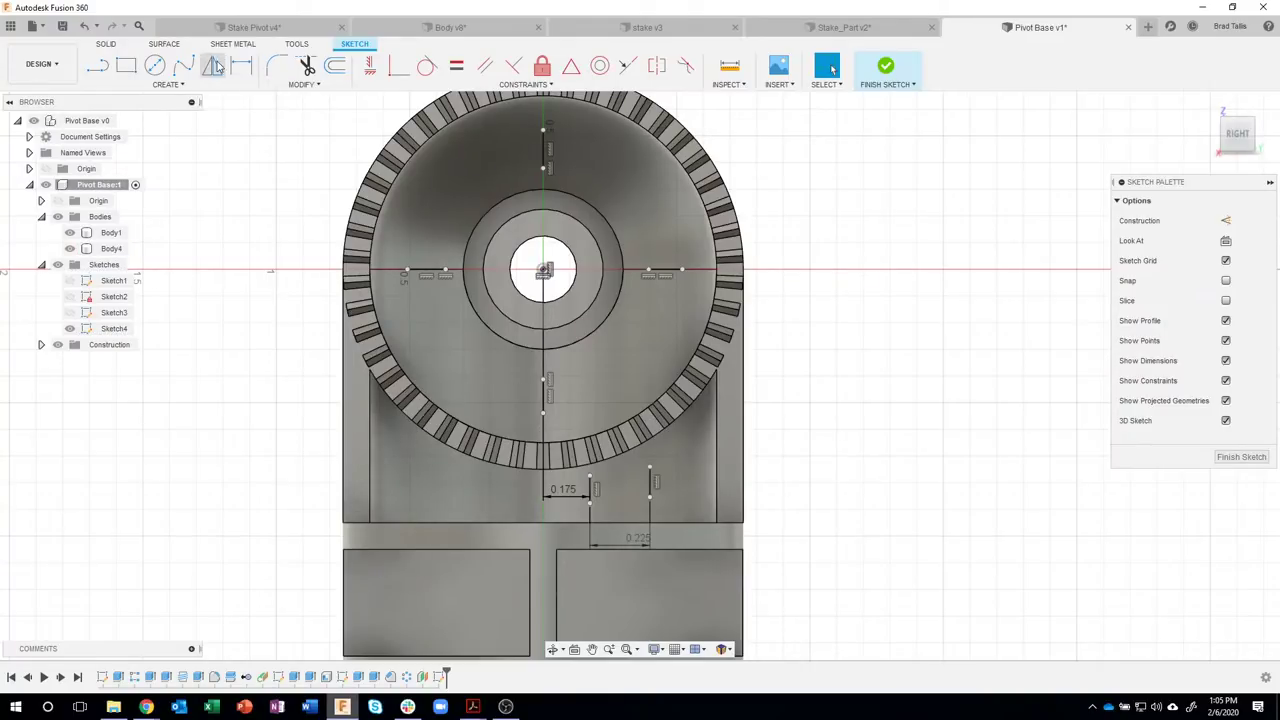
- Mirror the two lower short lines across the vertical centre line and finish Sketch4
left_click(212, 65)
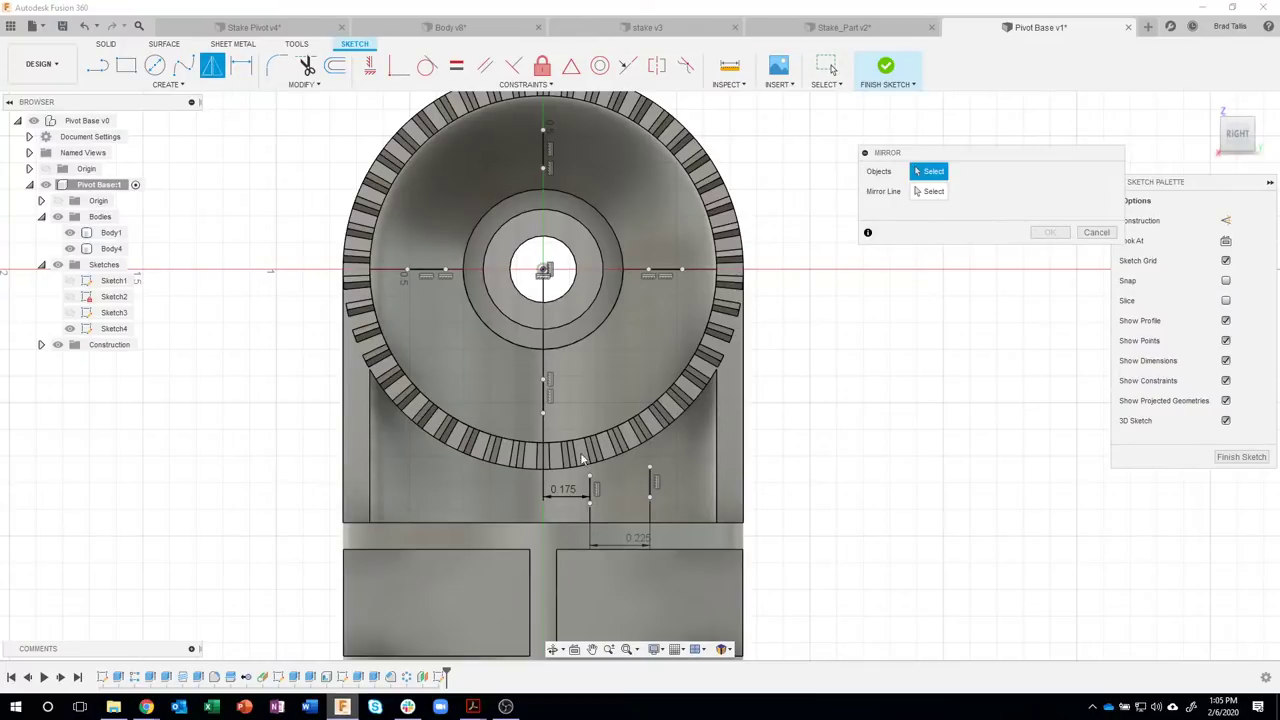
left_click(593, 488)
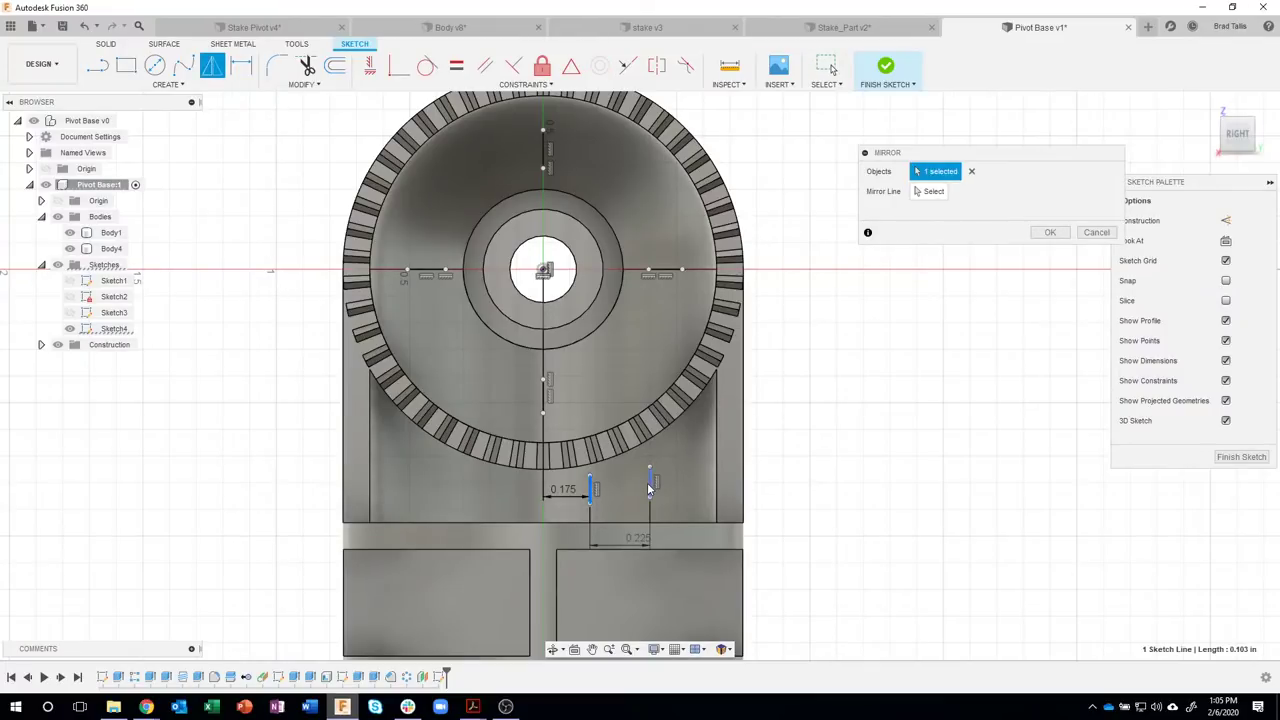
left_click(650, 485)
left_click(930, 191)
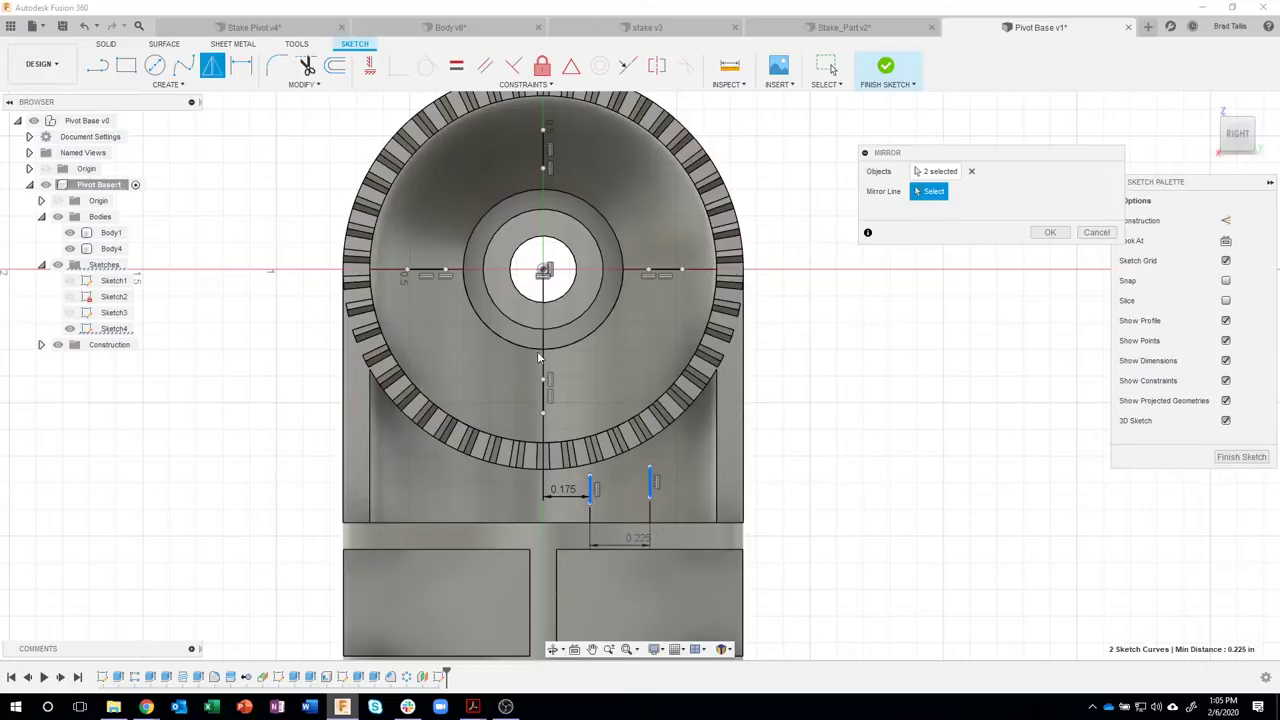
left_click(543, 398)
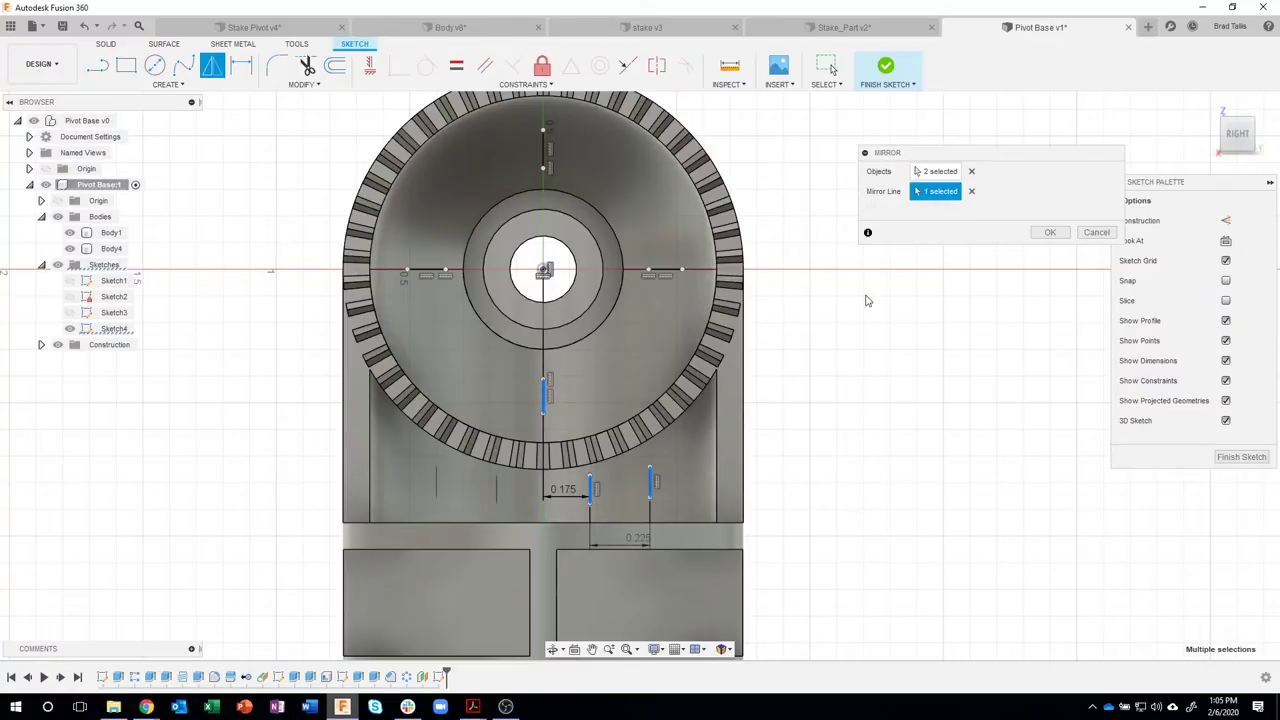
left_click(1050, 232)
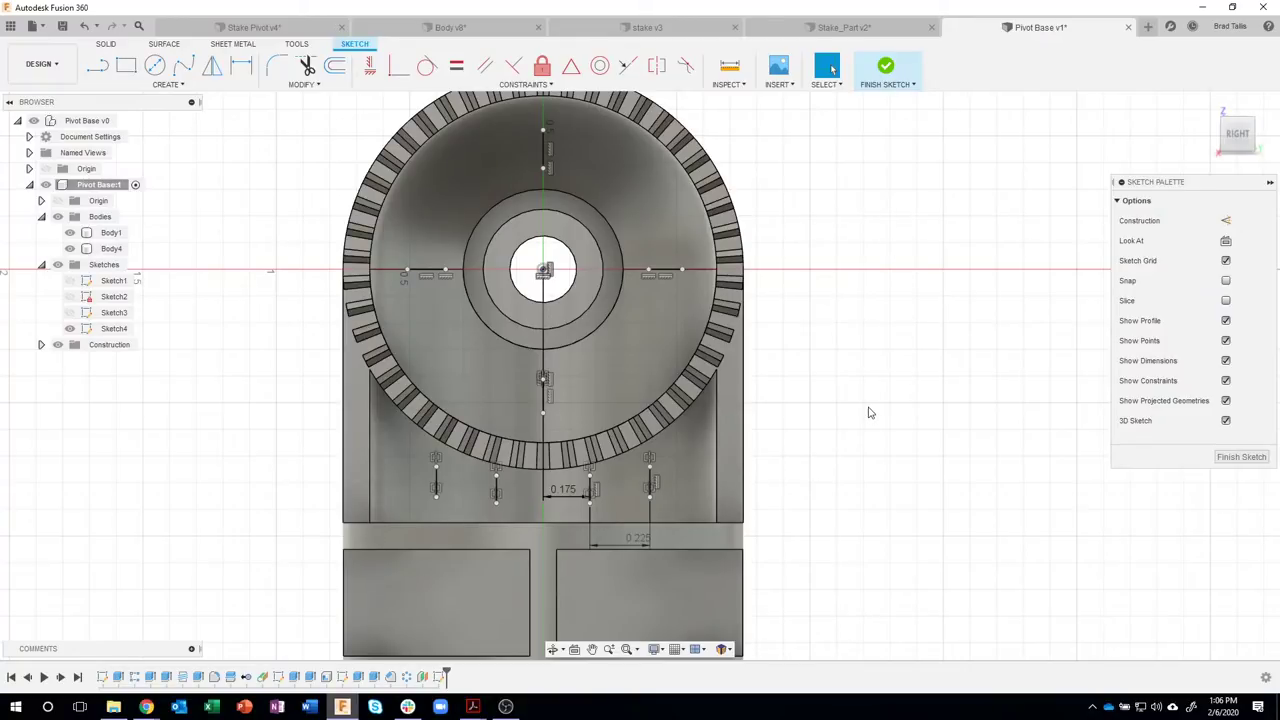
left_click(885, 70)
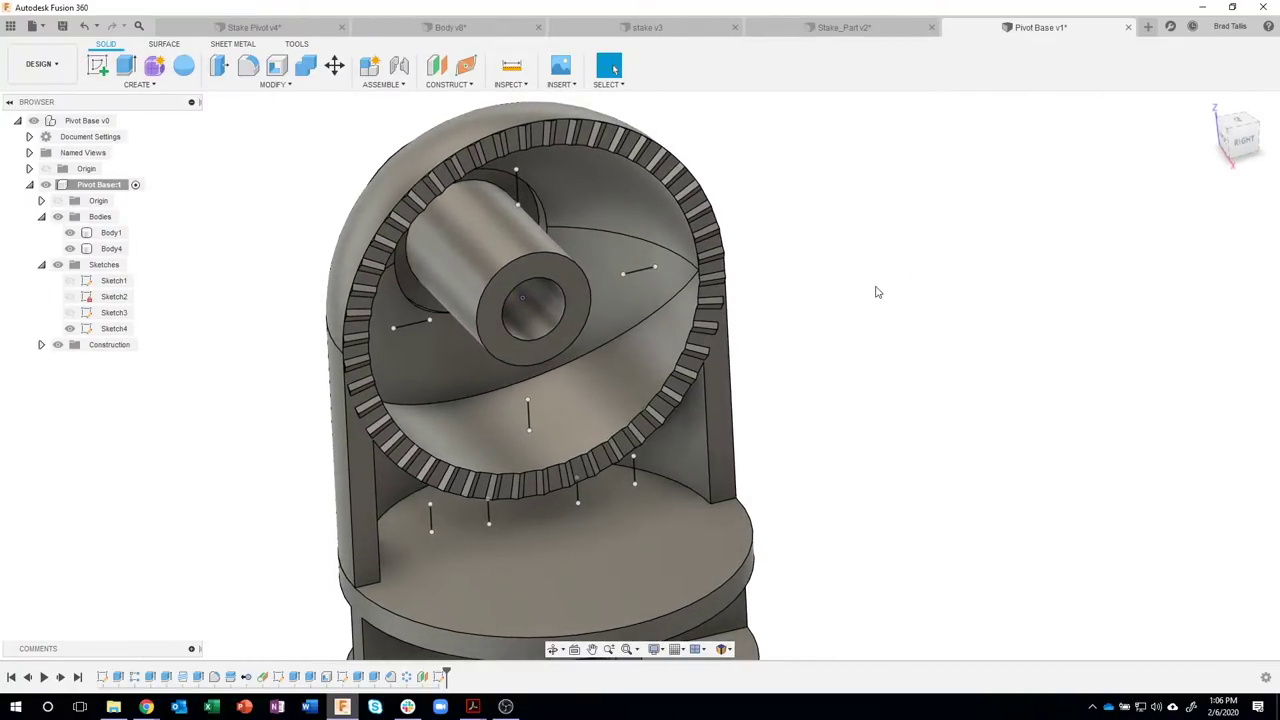
- Create 0.04 in web ribs along the right, left, top and bottom spoke lines around the hub
middle_click_drag(877, 289, 573, 215, "shift")
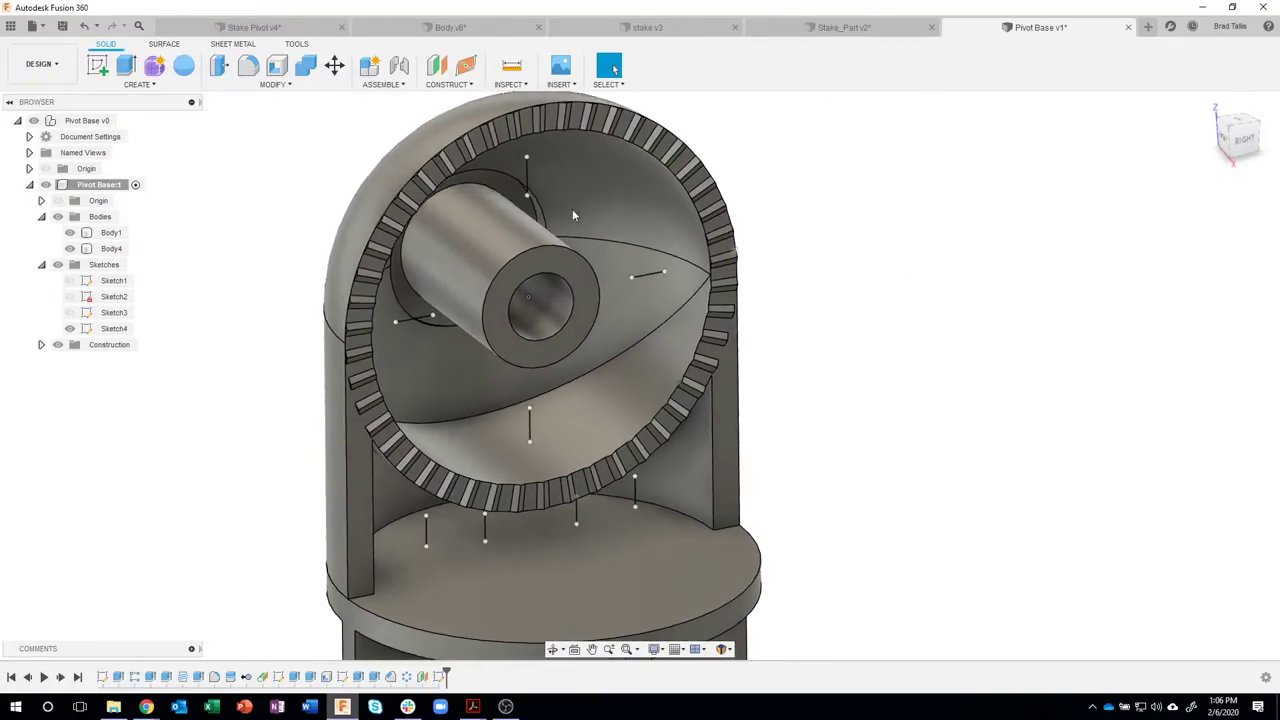
left_click(139, 85)
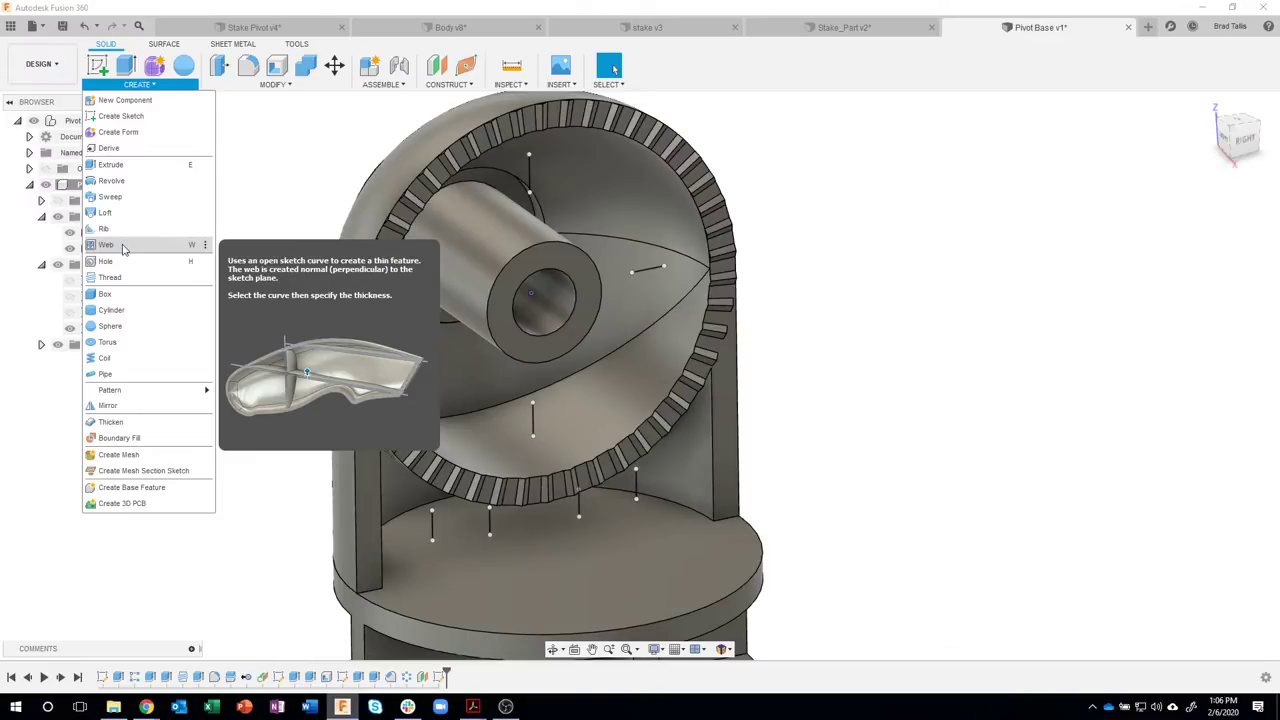
left_click(123, 249)
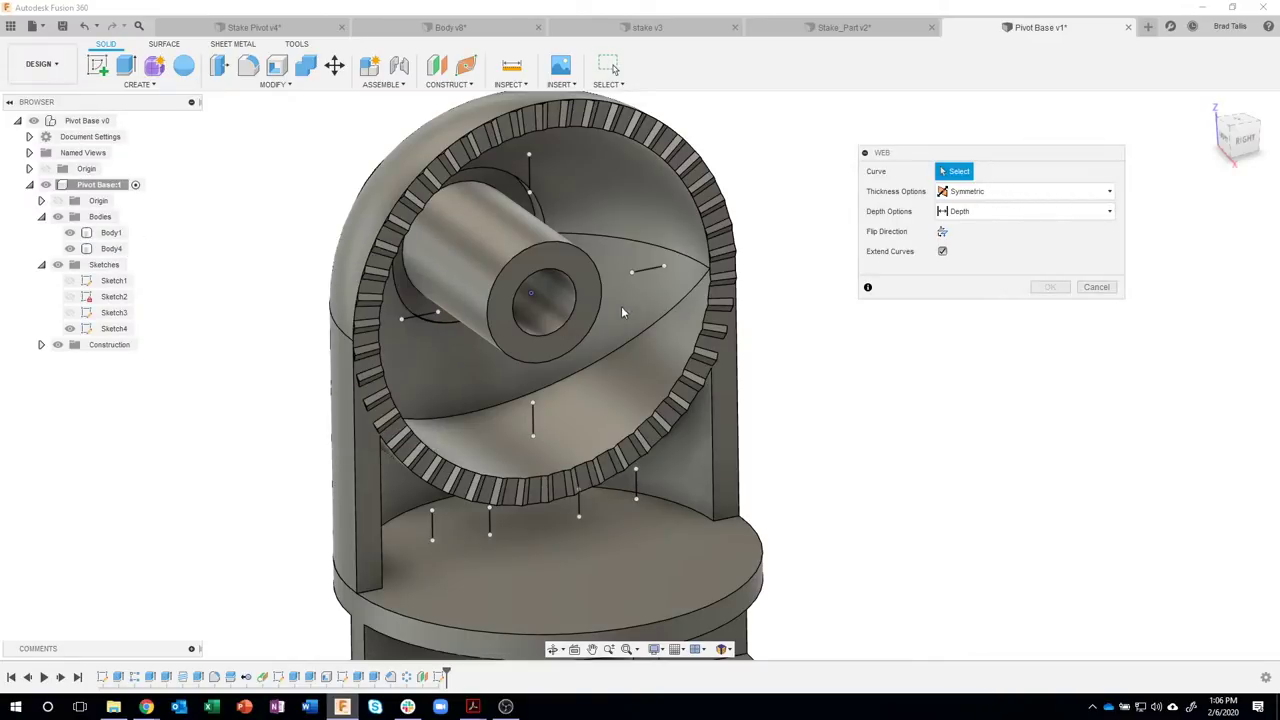
left_click(650, 272)
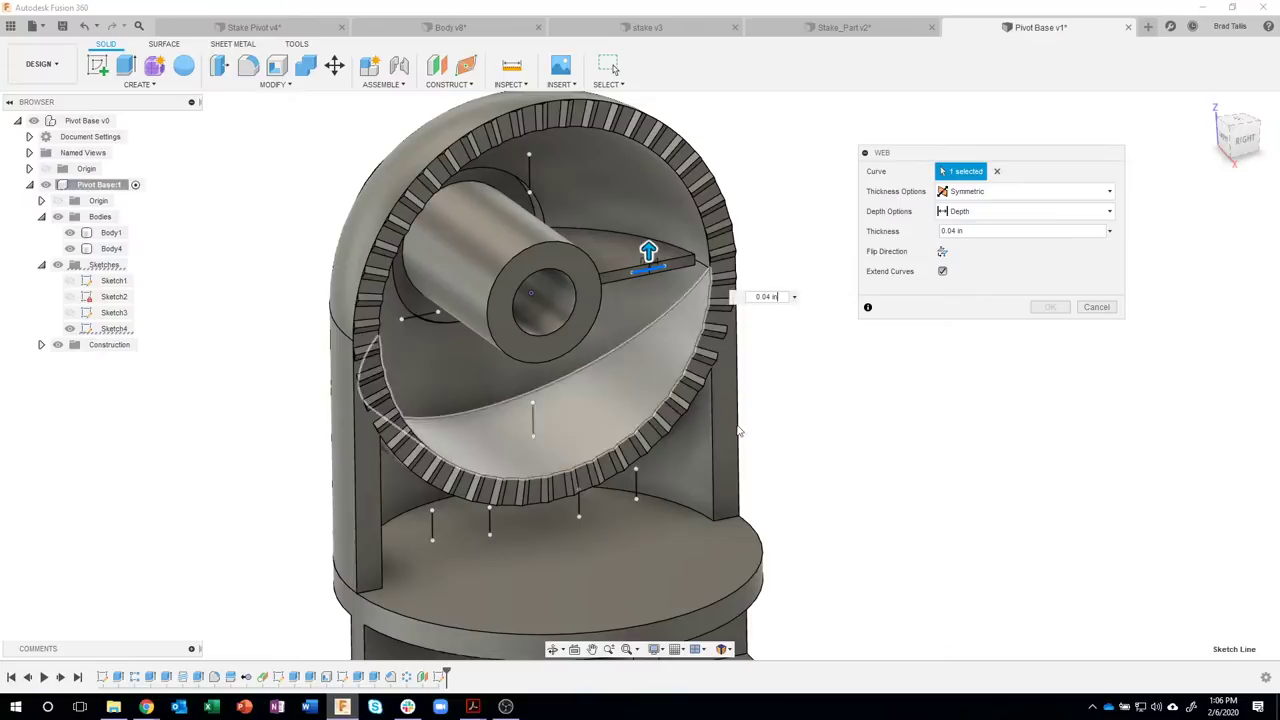
middle_click_drag(943, 511, 720, 290, "shift")
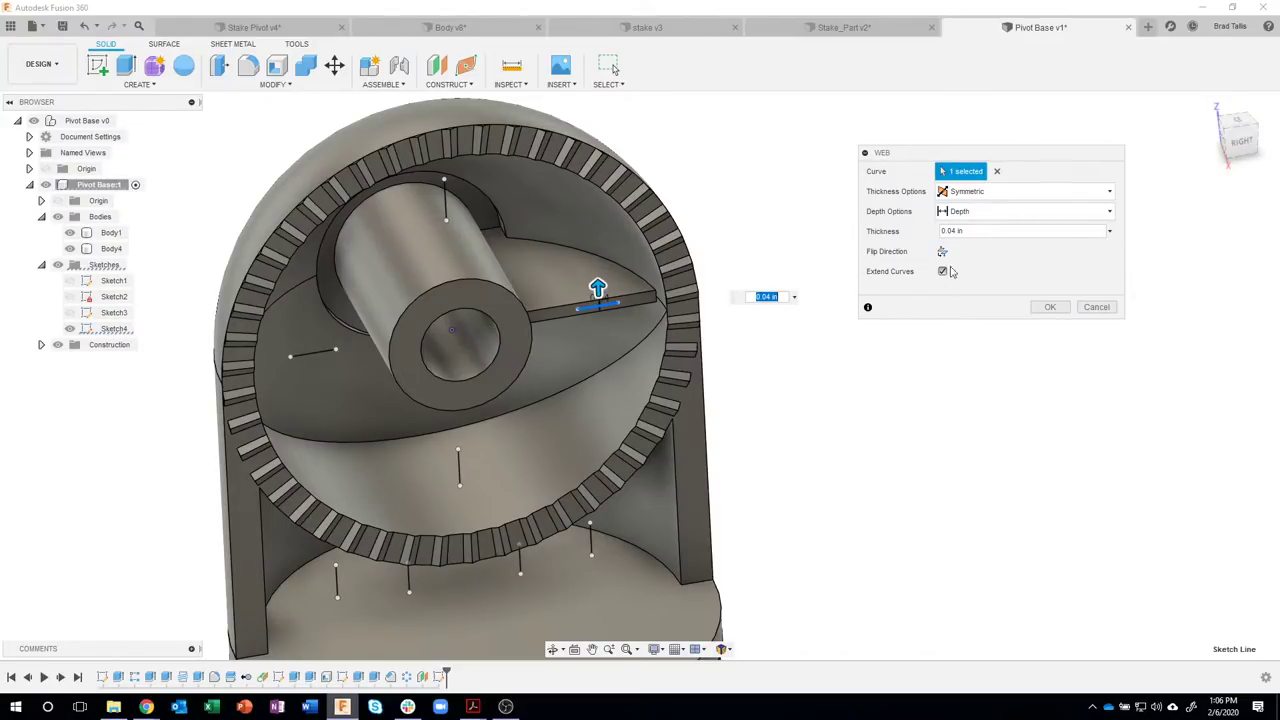
left_click(942, 274)
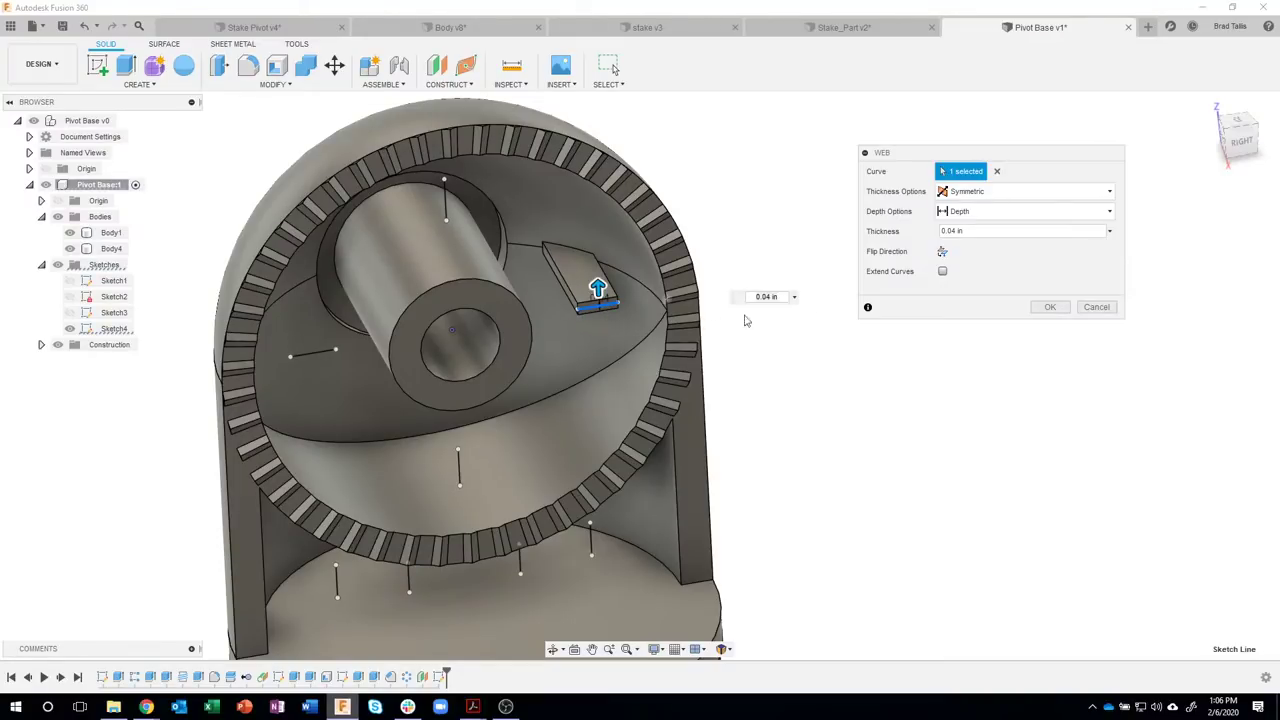
left_click(942, 272)
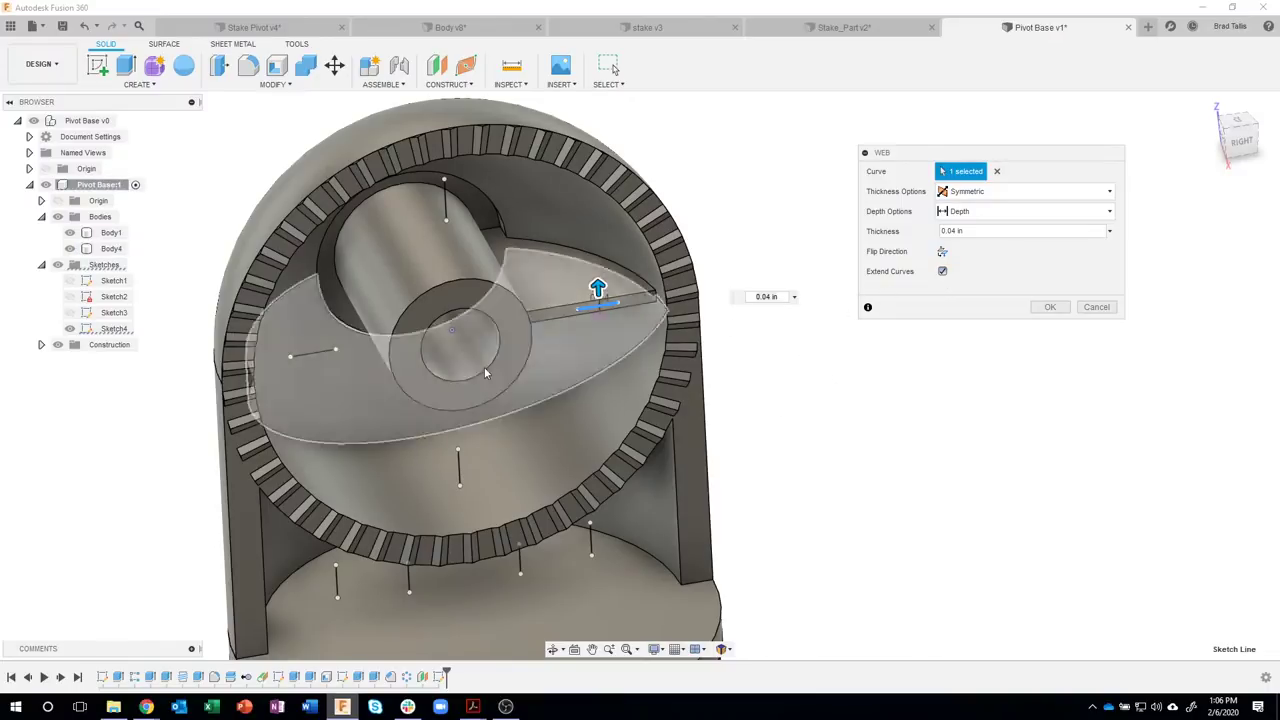
left_click(312, 354, "ctrl")
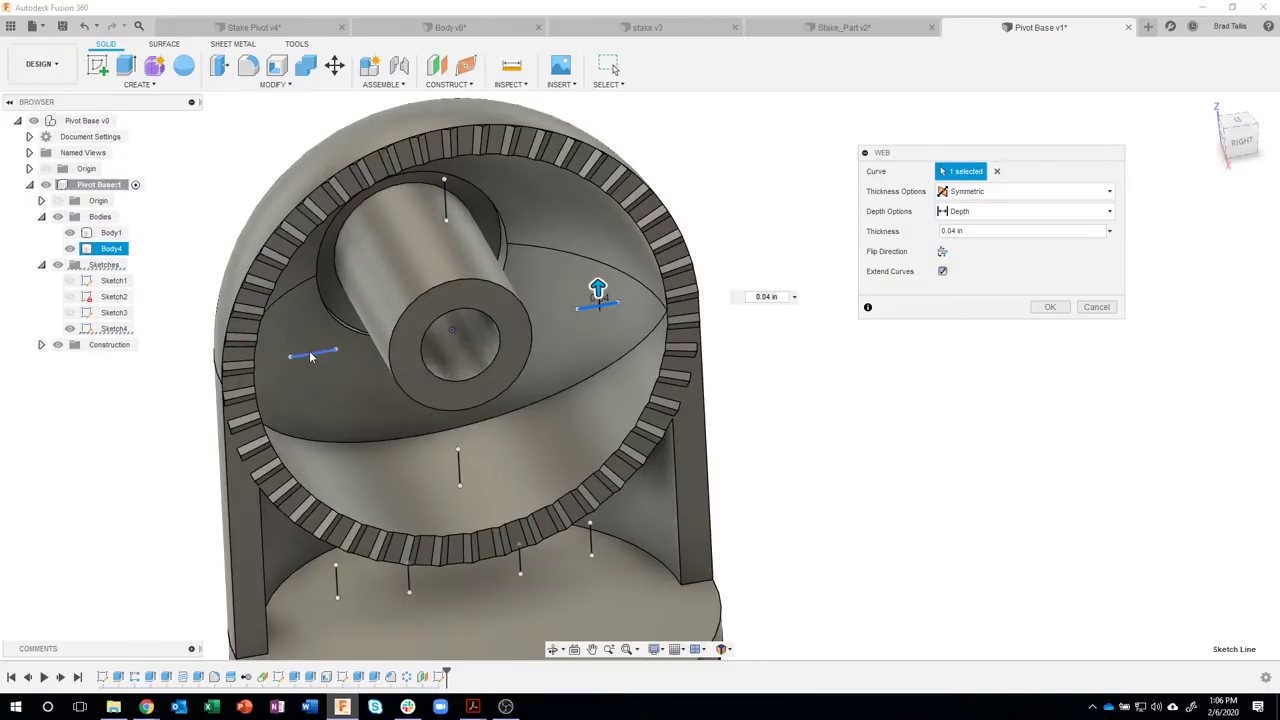
left_click(446, 203, "ctrl")
left_click(459, 468, "ctrl")
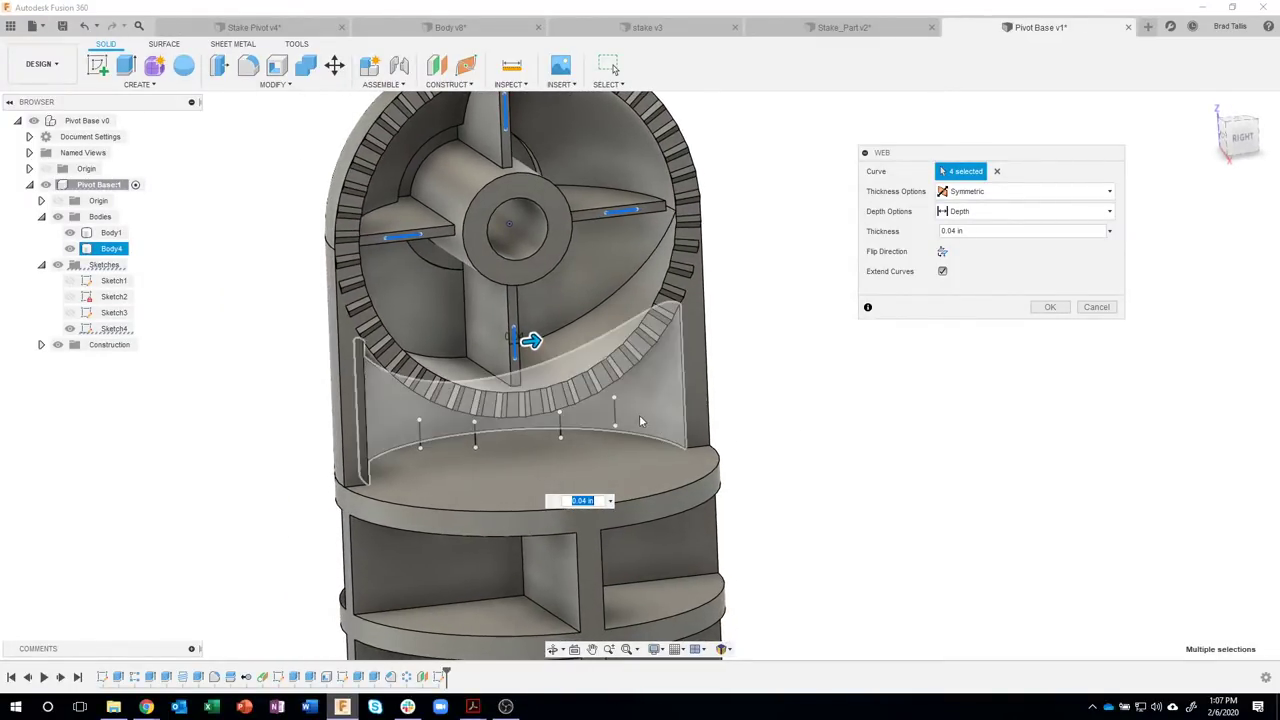
left_click(617, 418)
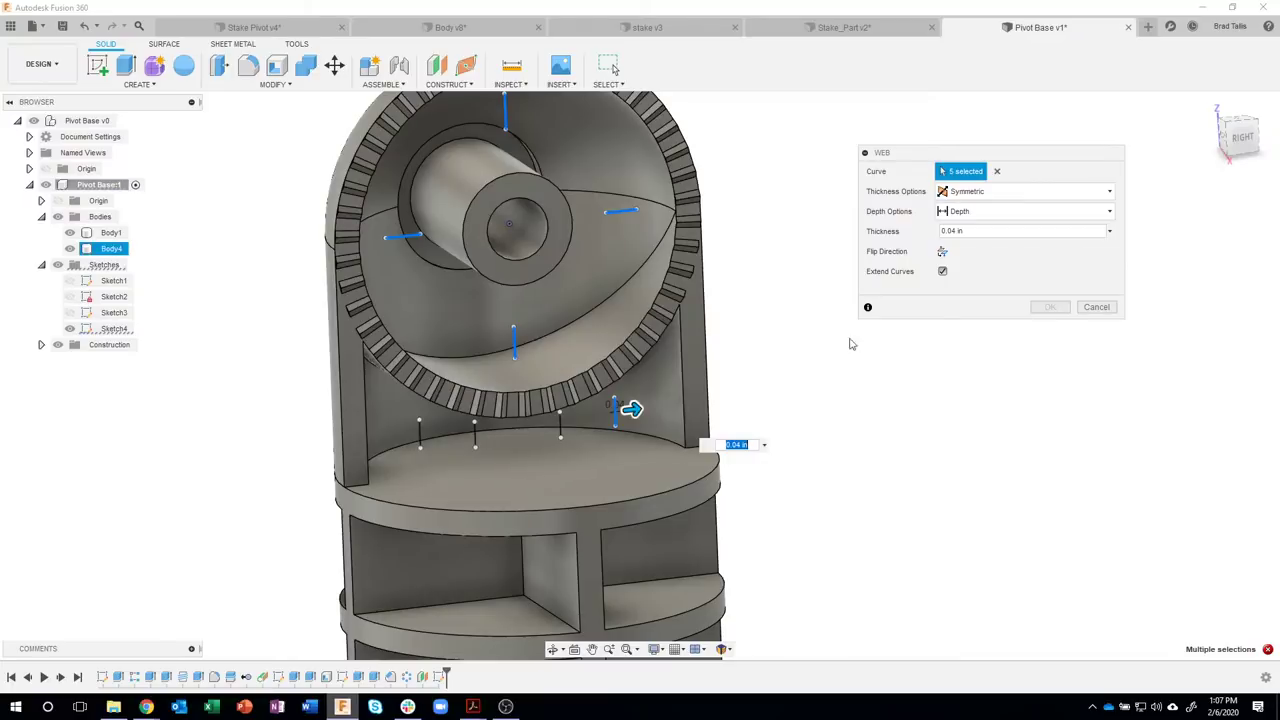
left_click(616, 424)
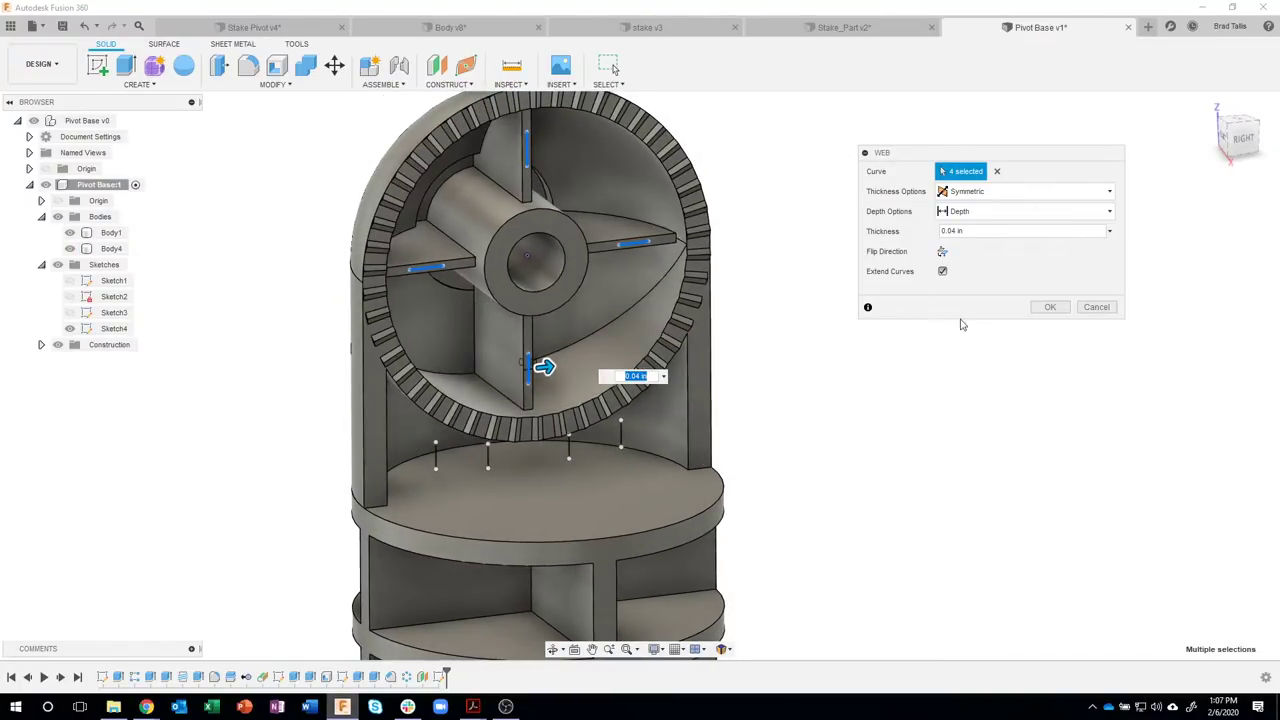
left_click(1050, 308)
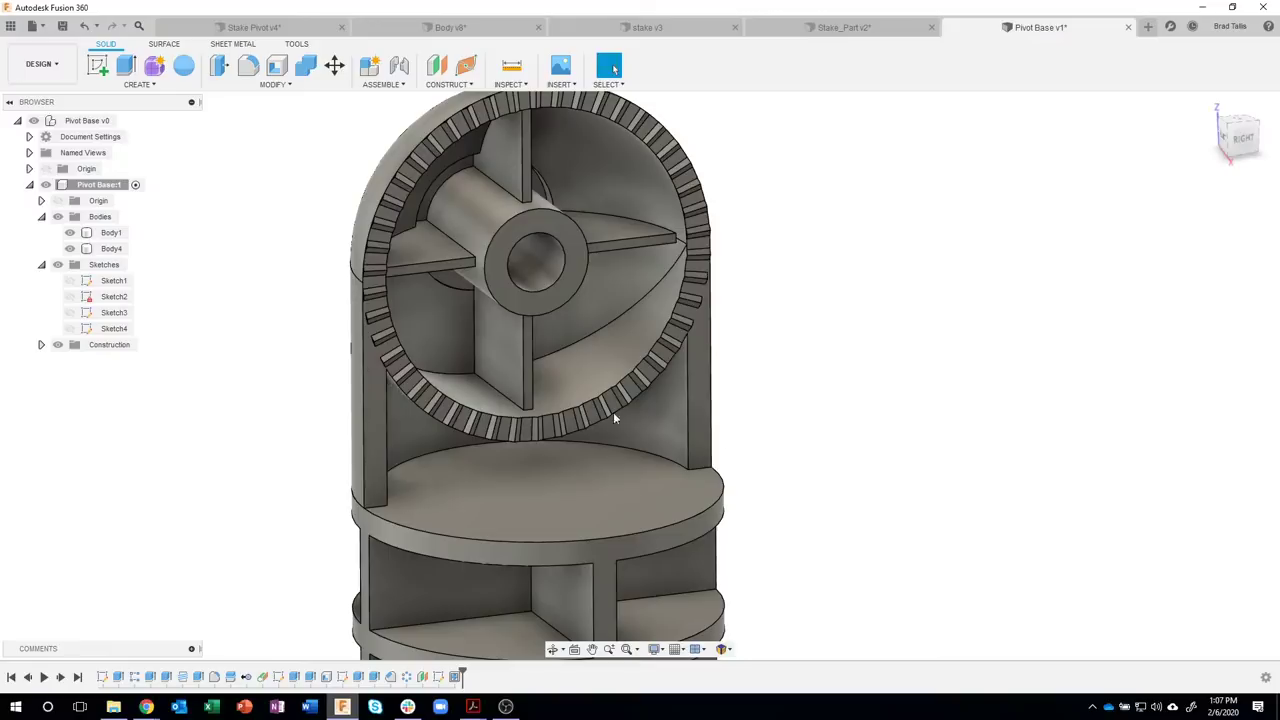
- Show Sketch4 and start a To Next web from its four short vertical lines
left_click(68, 330)
left_click(69, 329)
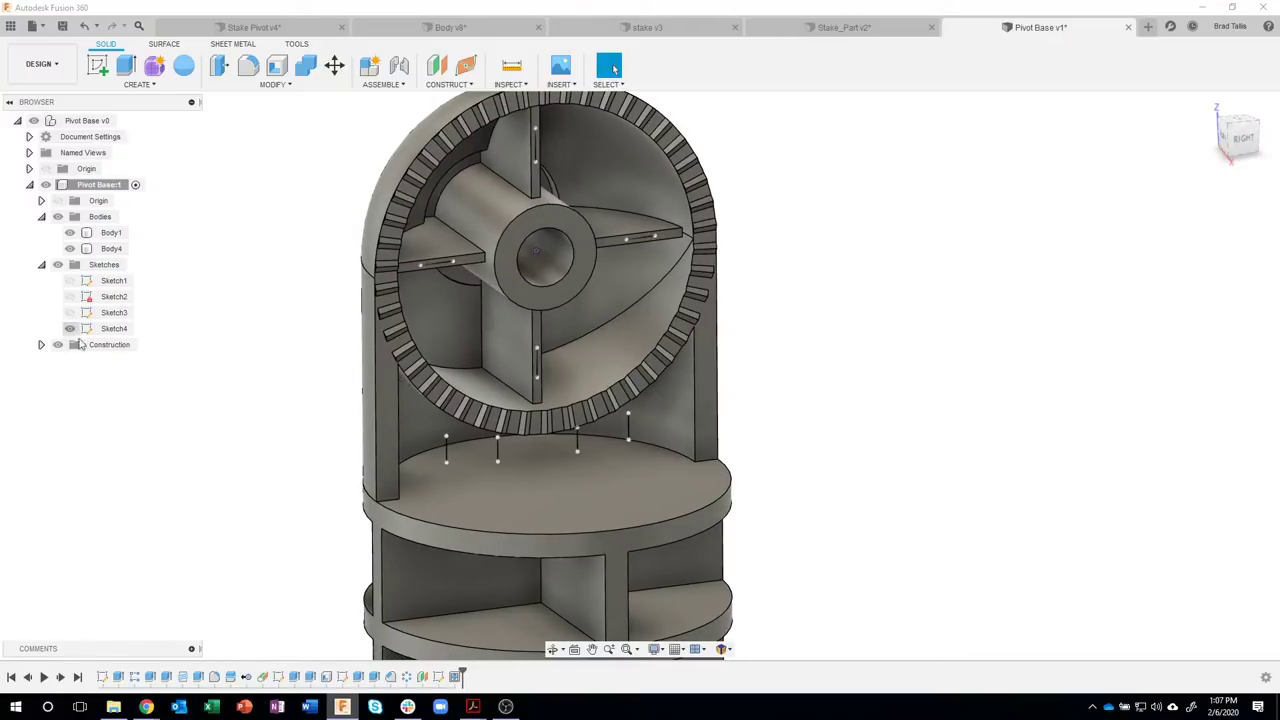
left_click(140, 85)
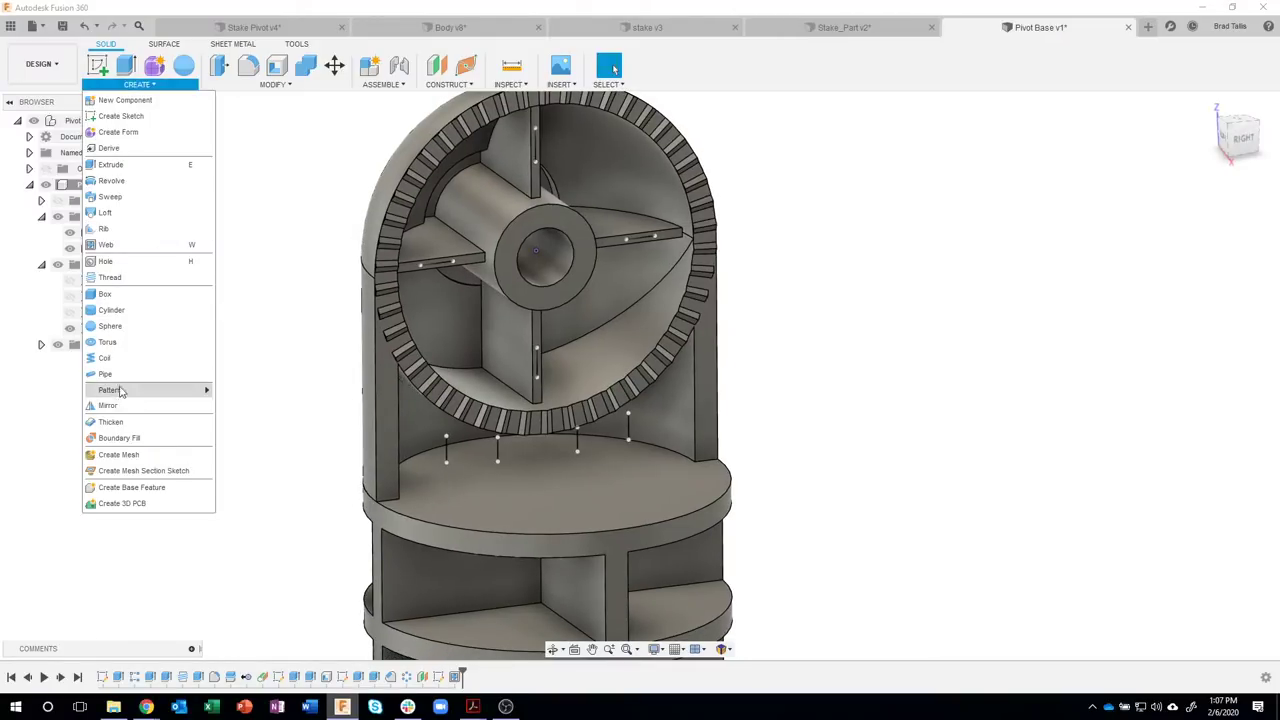
left_click(106, 245)
scroll(439, 434, "up", 2)
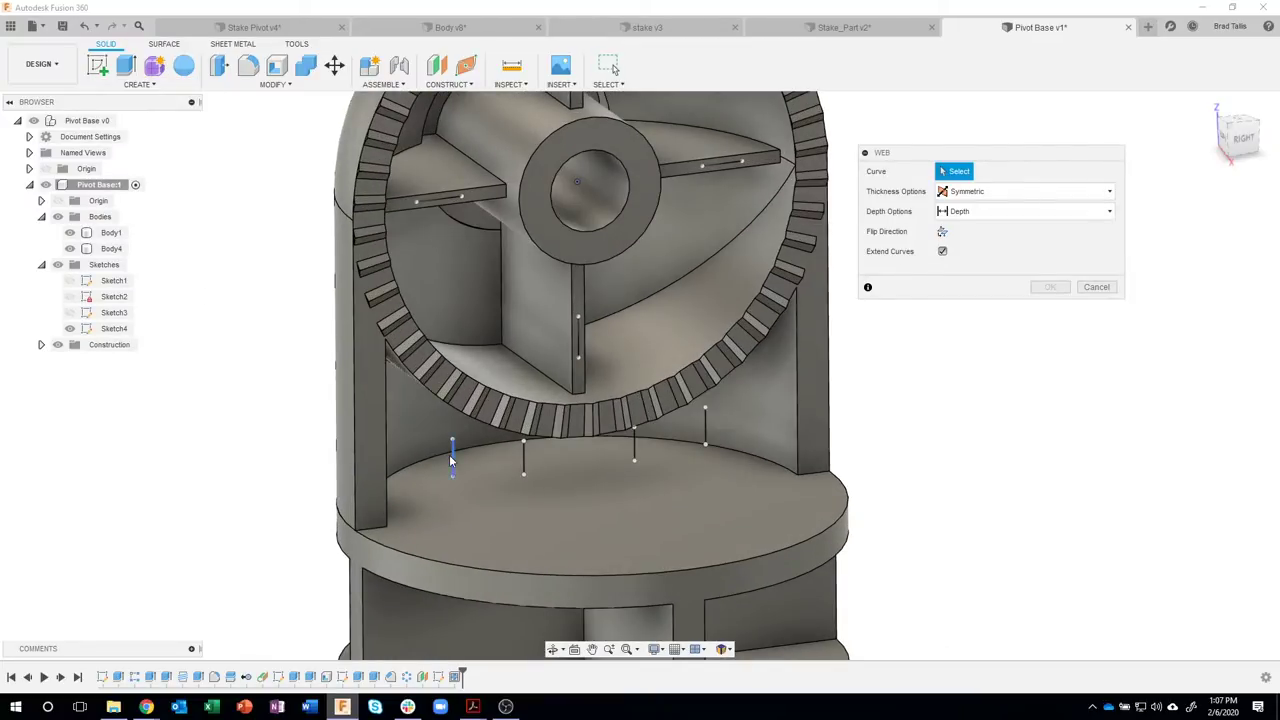
left_click(451, 458)
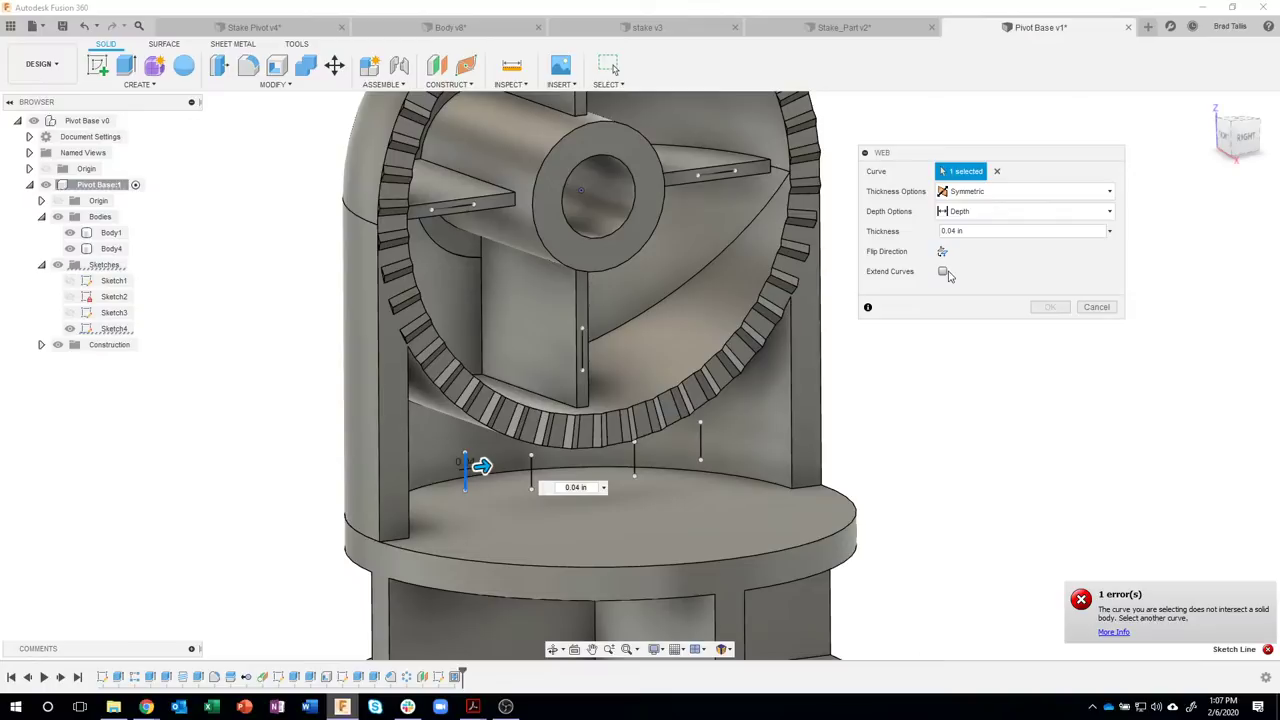
left_click(964, 212)
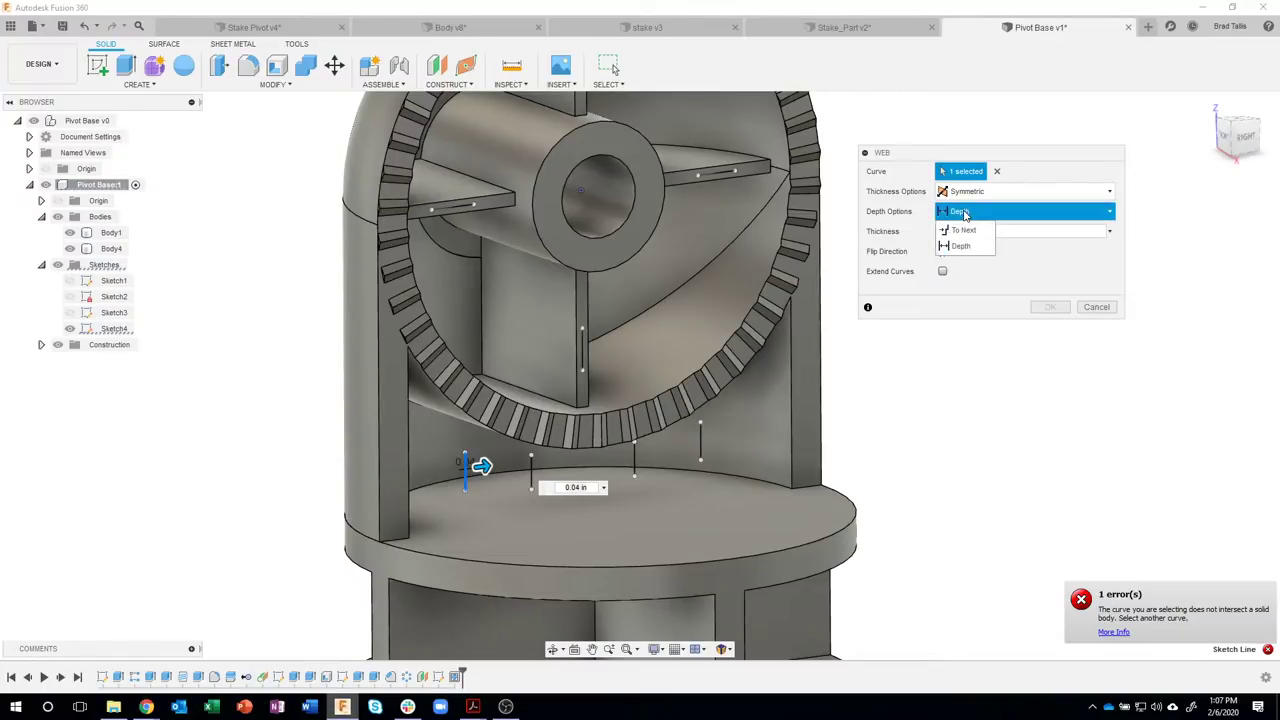
left_click(965, 231)
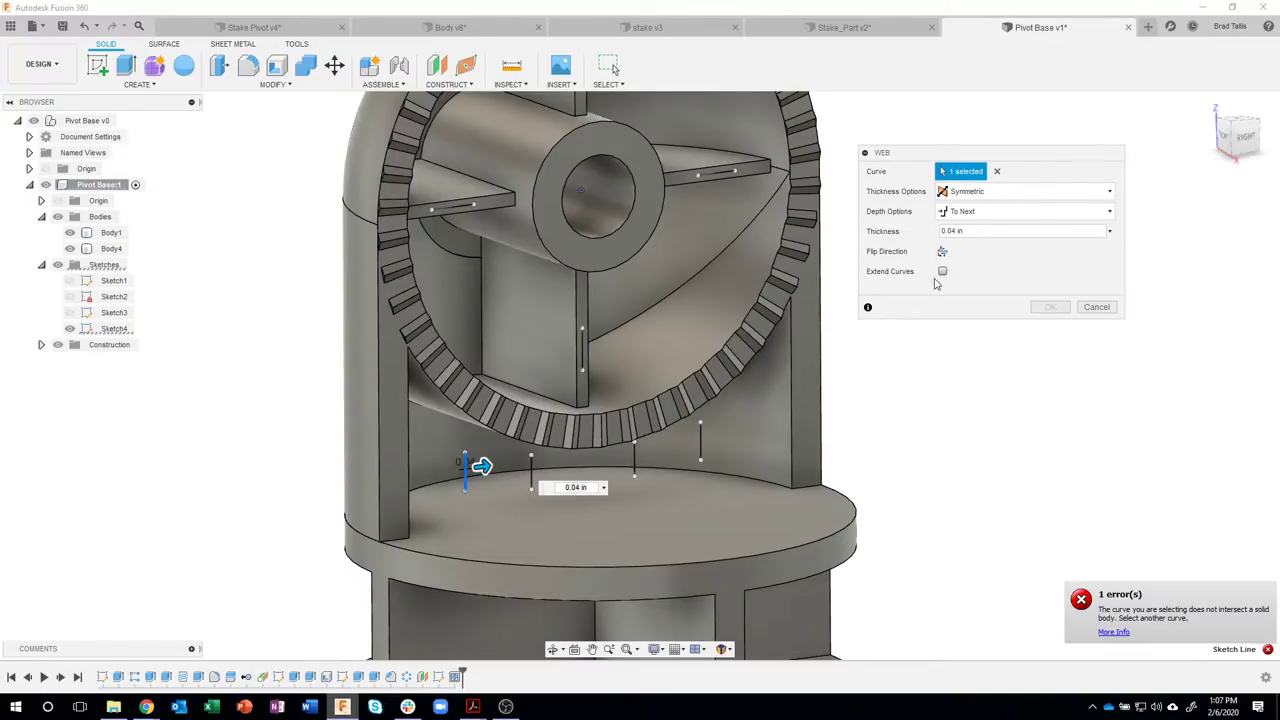
left_click(531, 468)
left_click(636, 460)
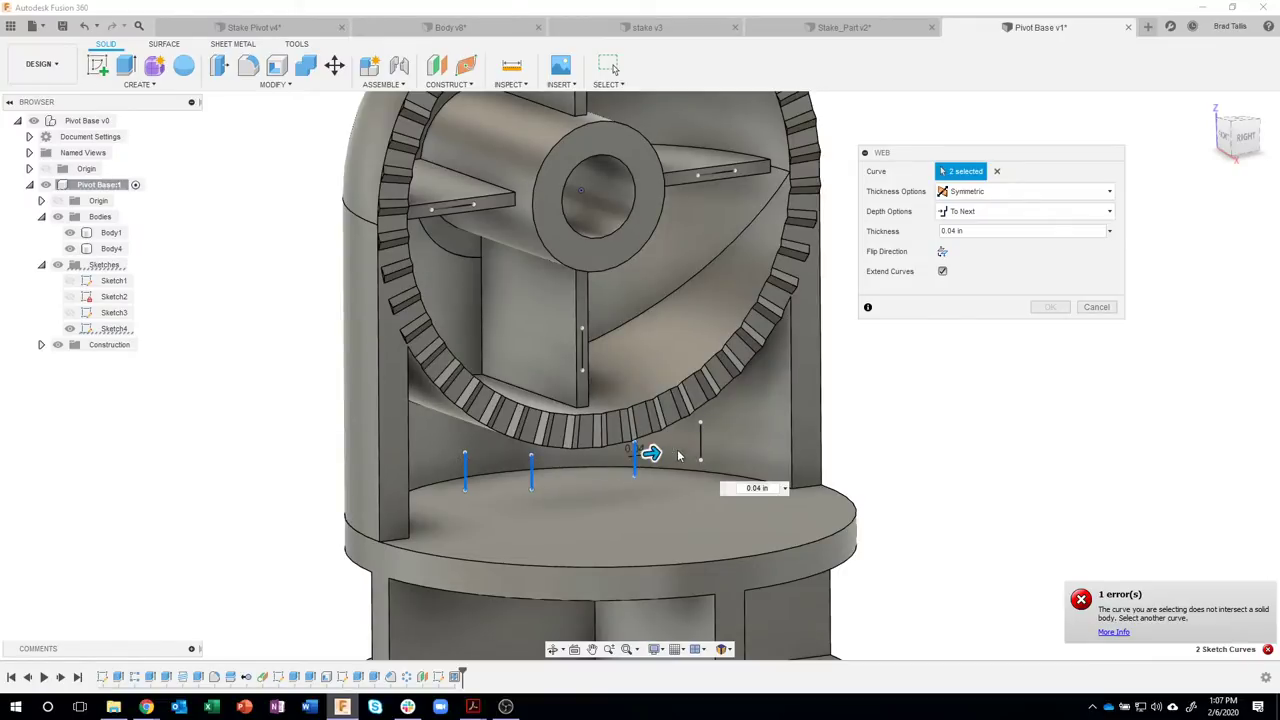
left_click(700, 445)
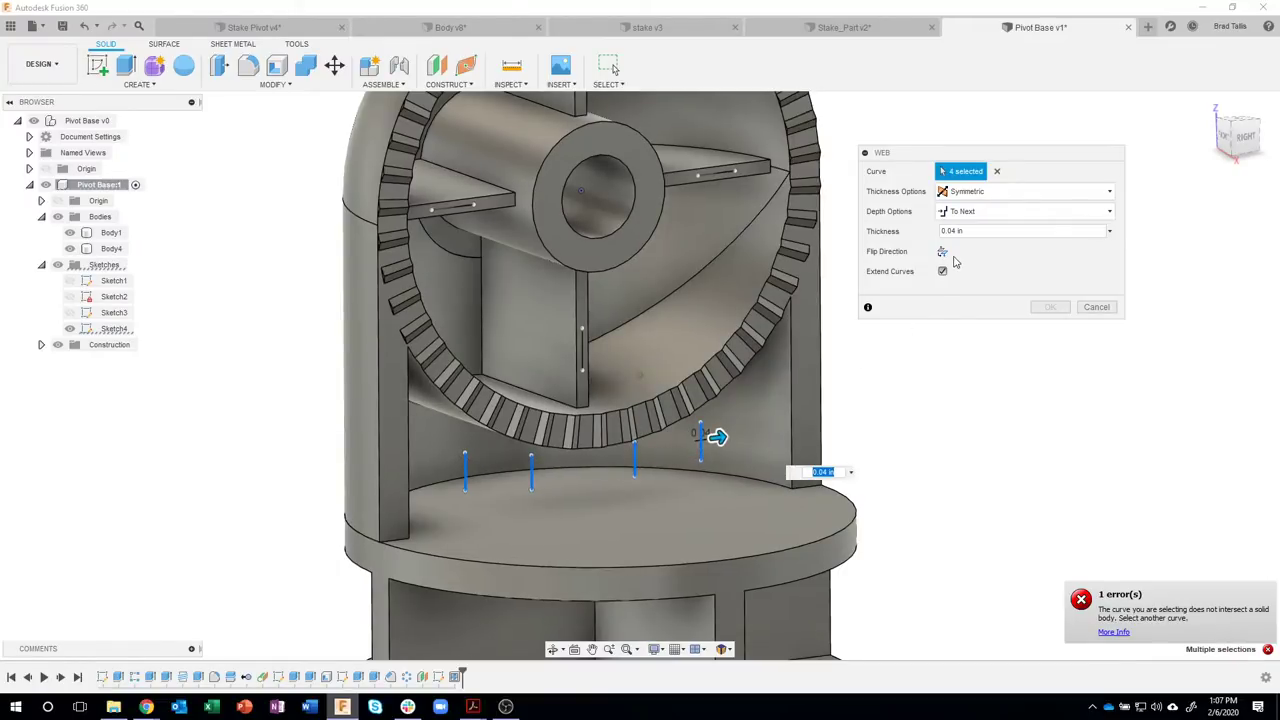
- Inspect the failing web preview with Body1 hidden, then cancel the web
middle_click_drag(950, 258, 961, 291, "shift")
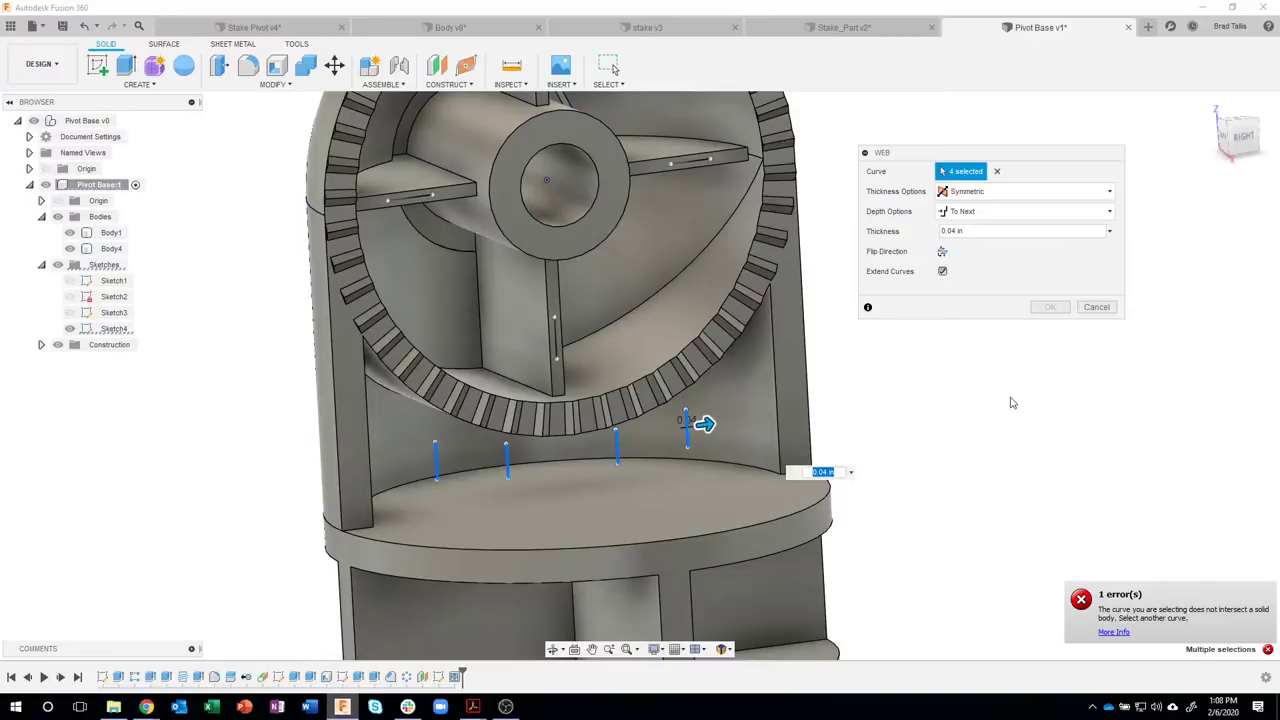
middle_click_drag(1012, 403, 600, 425, "shift")
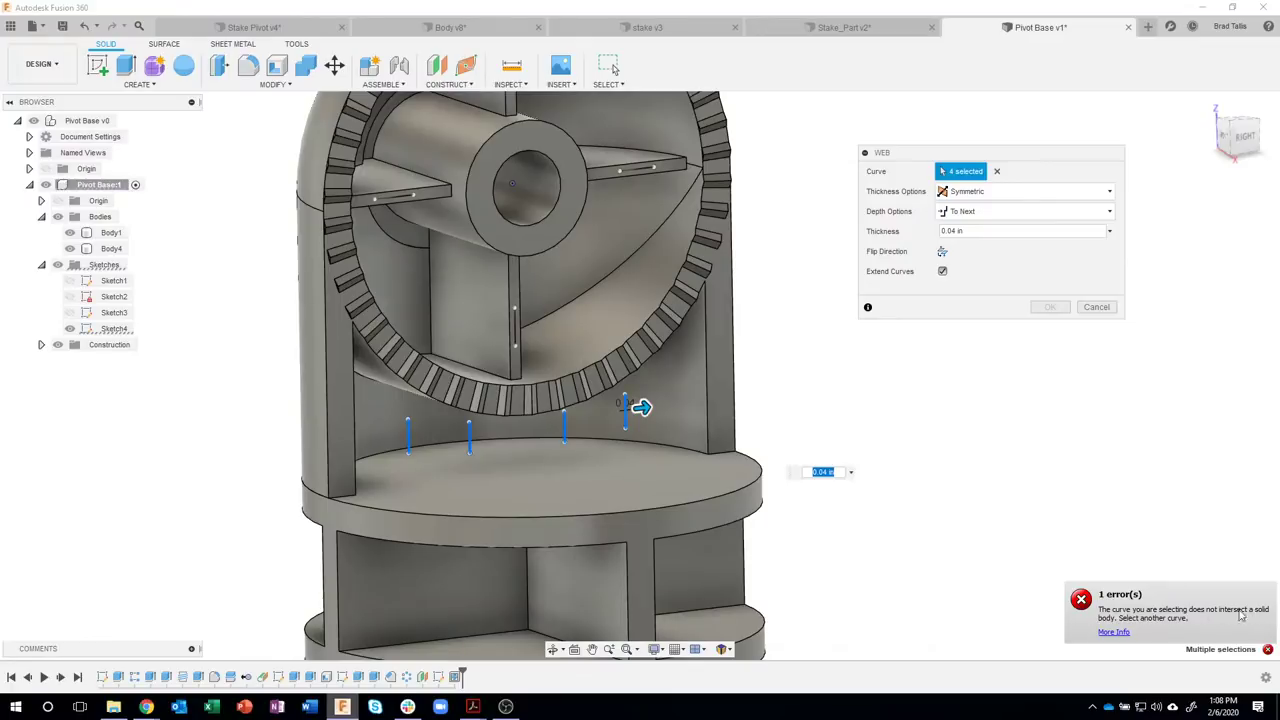
middle_click_drag(958, 525, 641, 471, "shift")
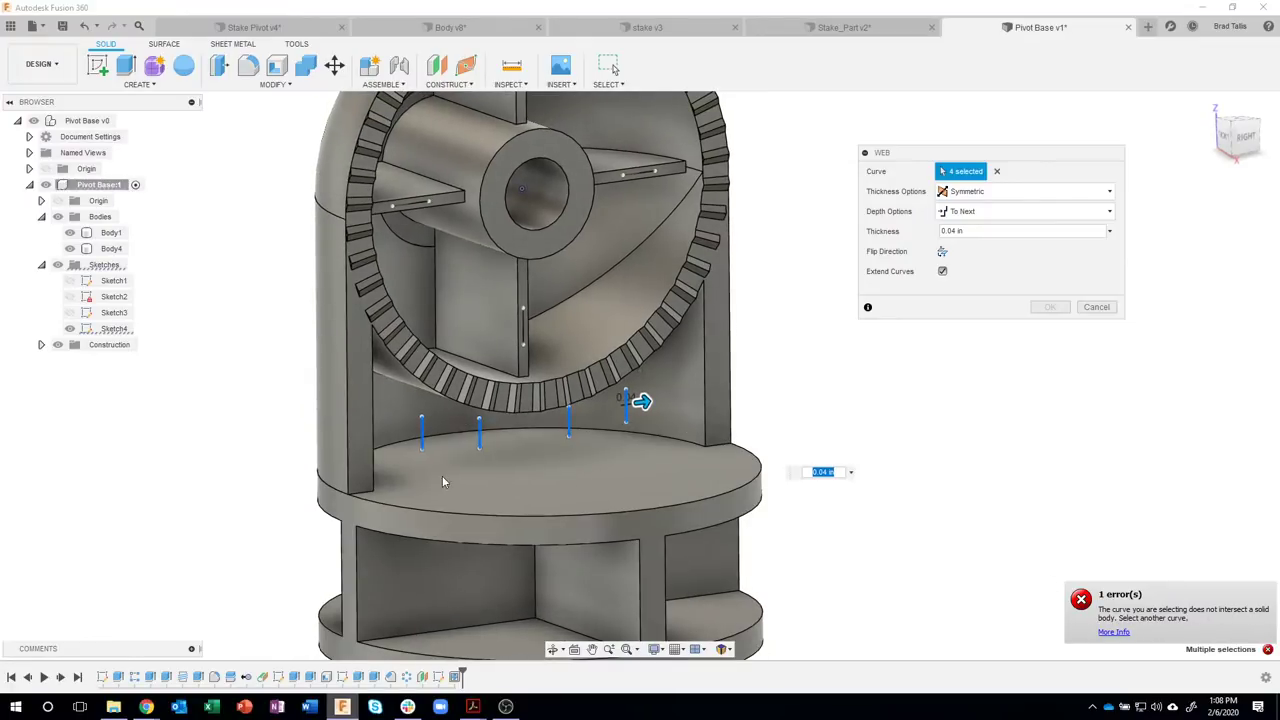
left_click(70, 233)
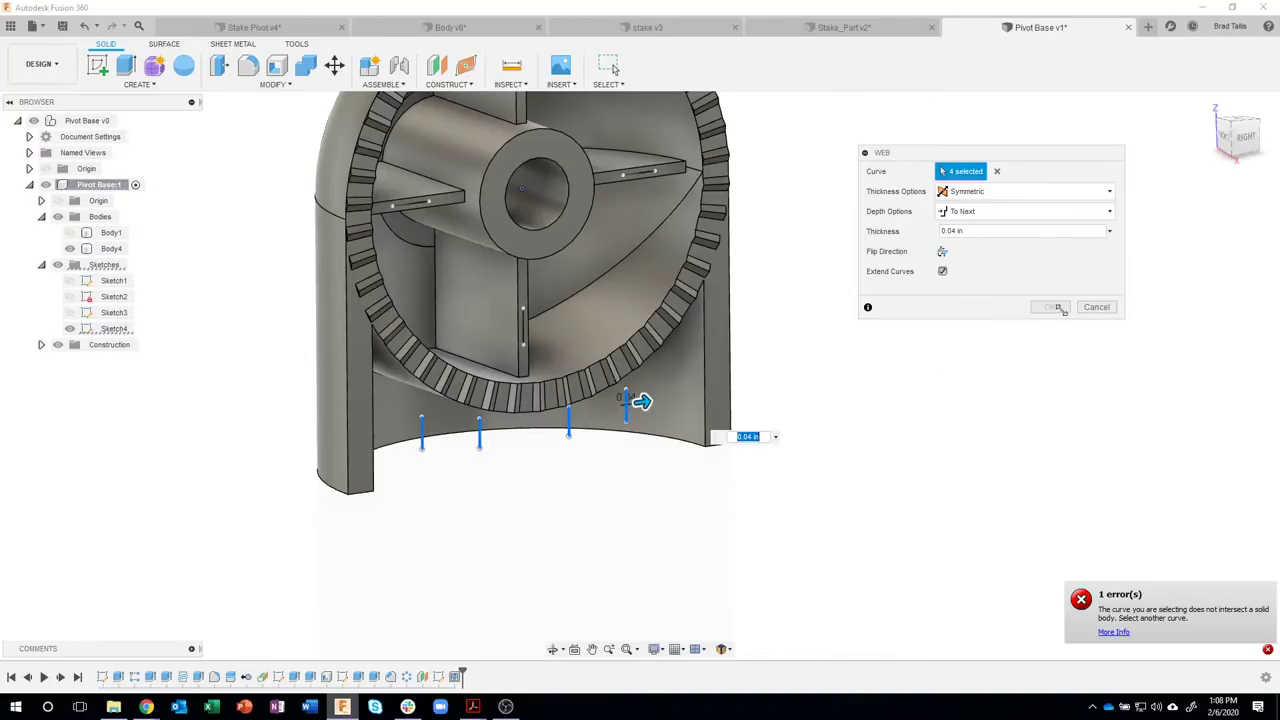
left_click(1094, 307)
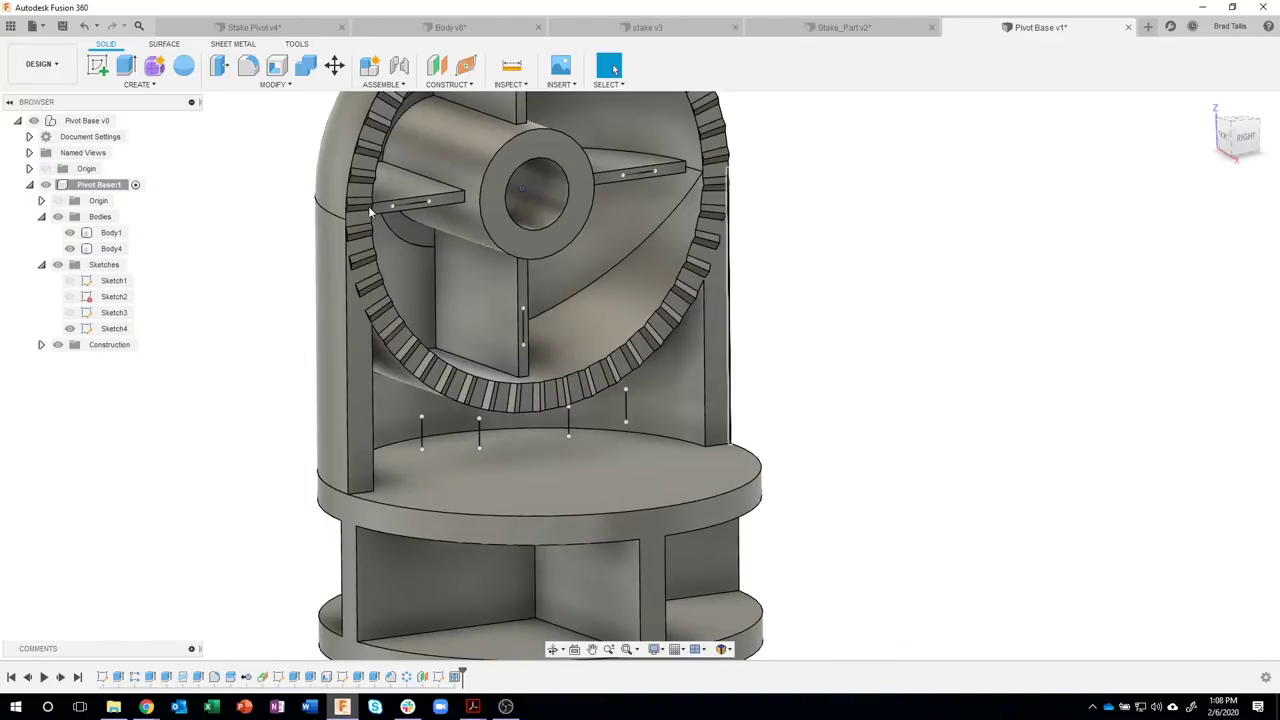
middle_click_drag(850, 343, 270, 110, "shift")
- Join the upper body into the base as Body1 without keeping the tool body
left_click(274, 85)
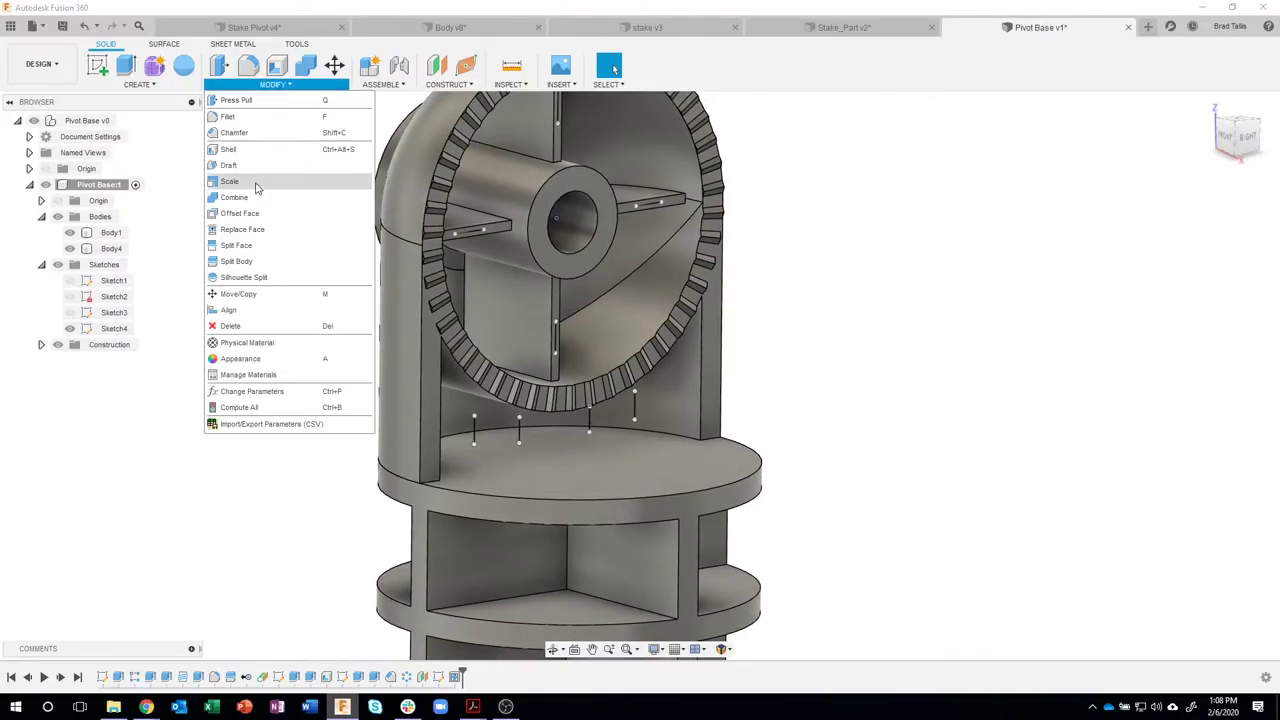
middle_click_drag(766, 417, 632, 503, "shift")
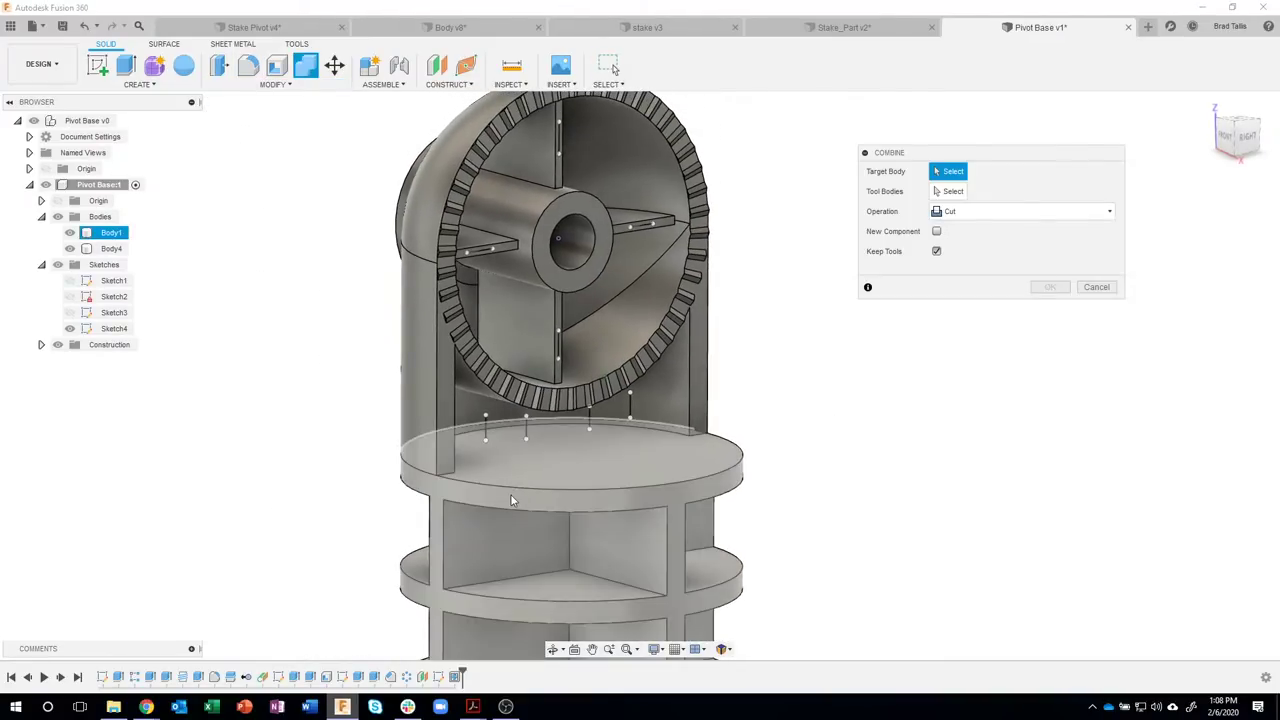
left_click(475, 489)
left_click(421, 389)
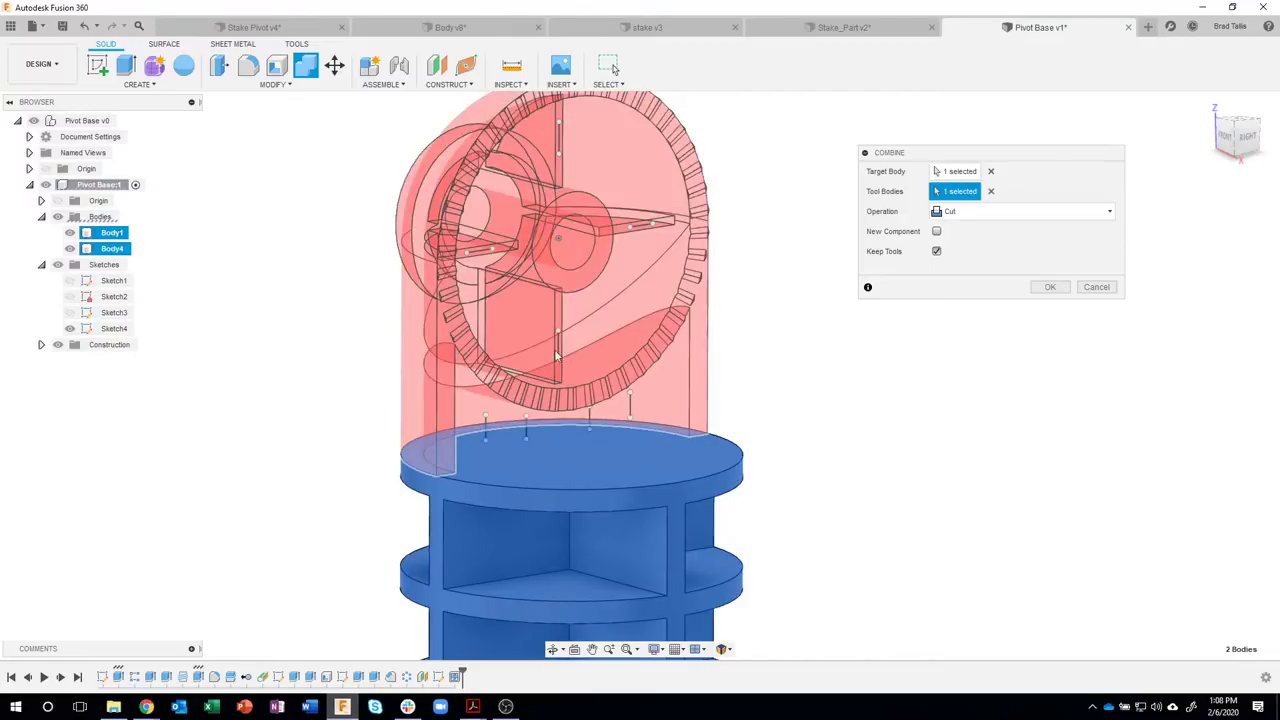
left_click(966, 210)
left_click(954, 232)
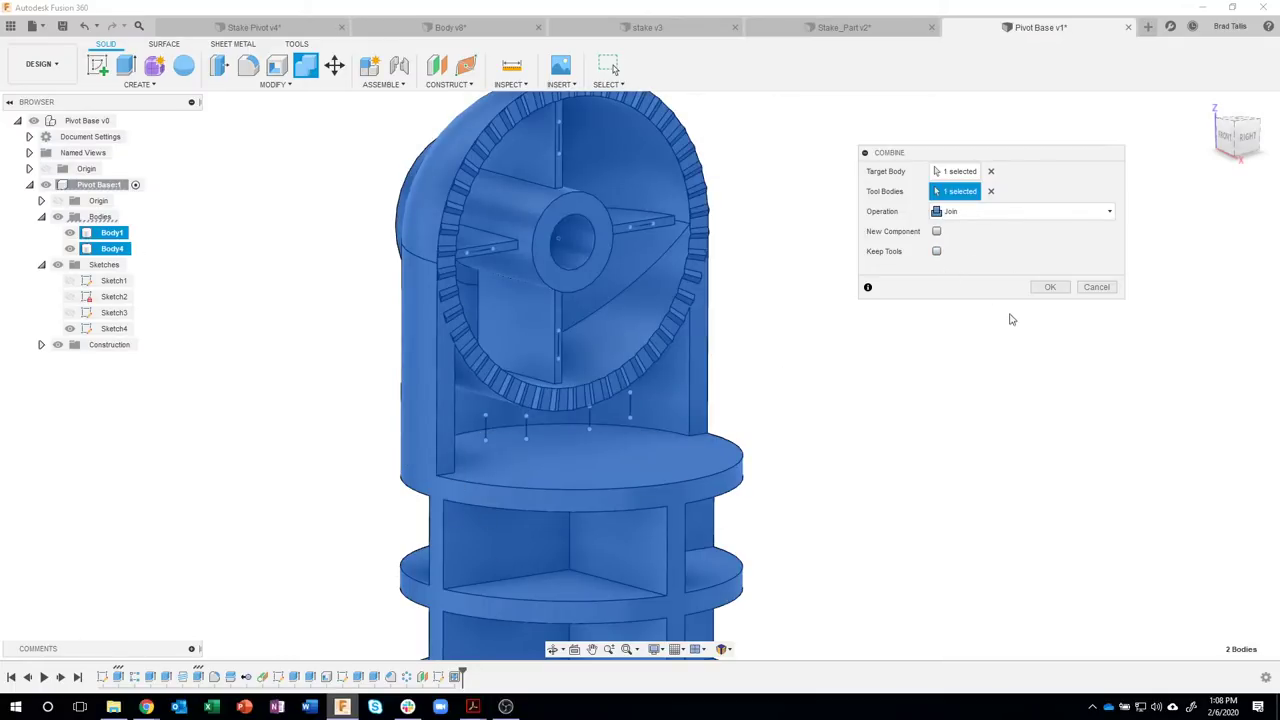
left_click(1046, 288)
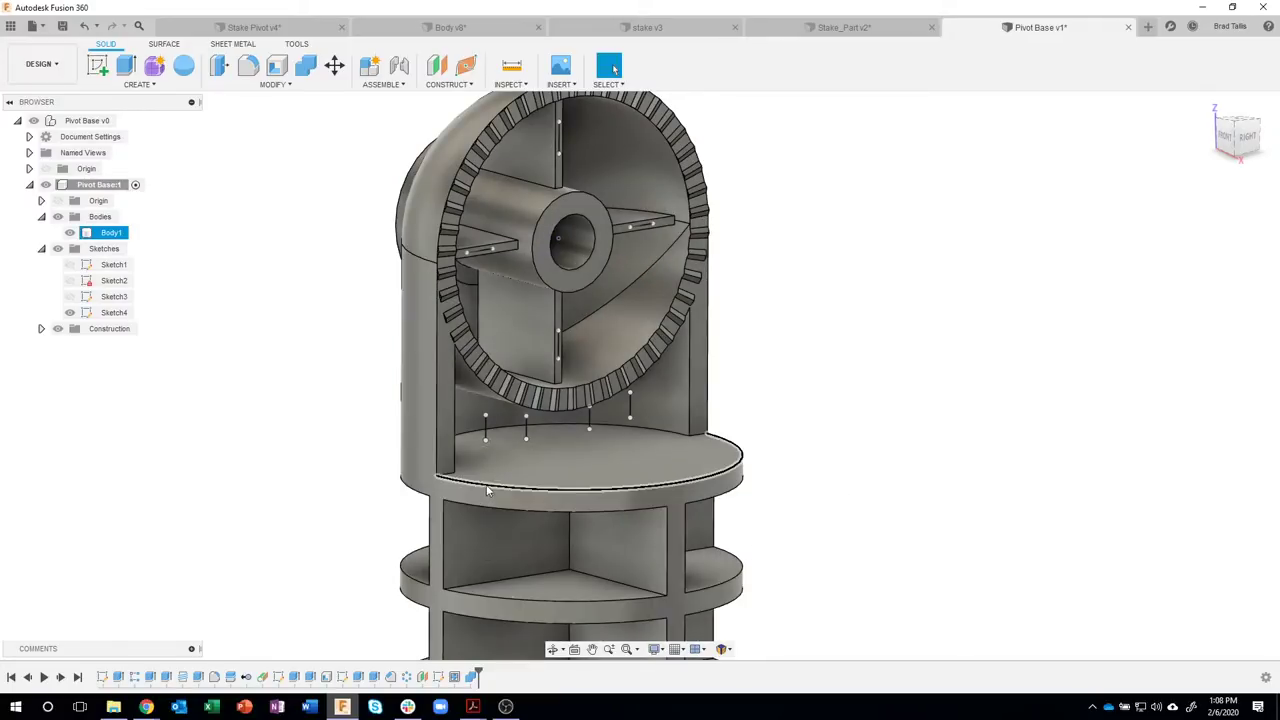
- Create 0.04 in web ribs from Sketch4's four vertical lines on the base disc
middle_click_drag(148, 262, 140, 88, "shift")
left_click(140, 85)
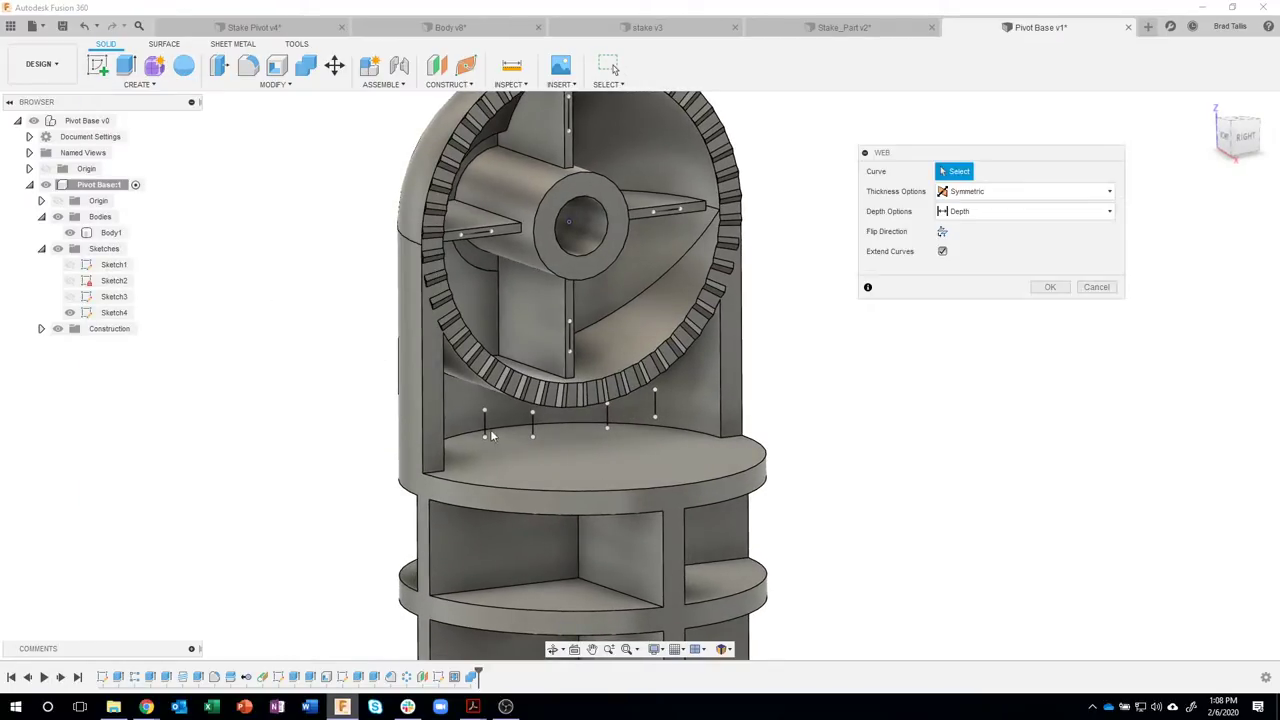
left_click(485, 430)
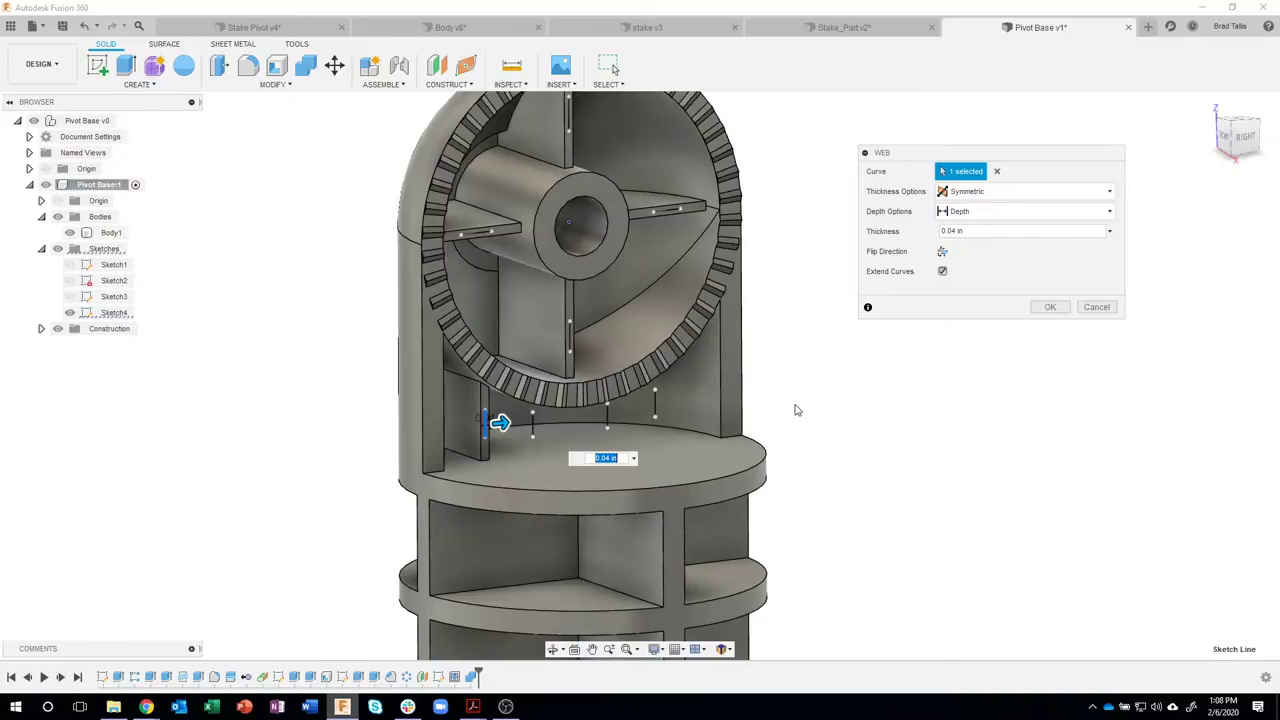
scroll(794, 409, "up", 2)
scroll(688, 455, "up", 2)
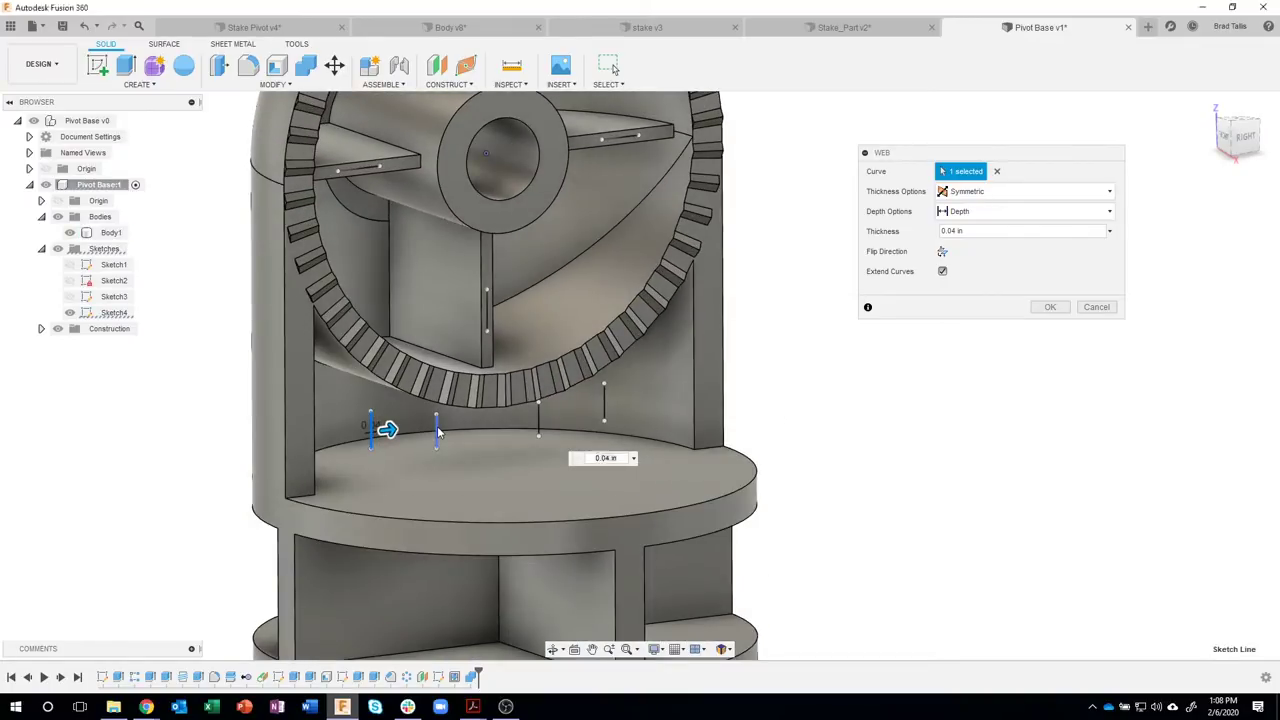
left_click(437, 430)
left_click(538, 420)
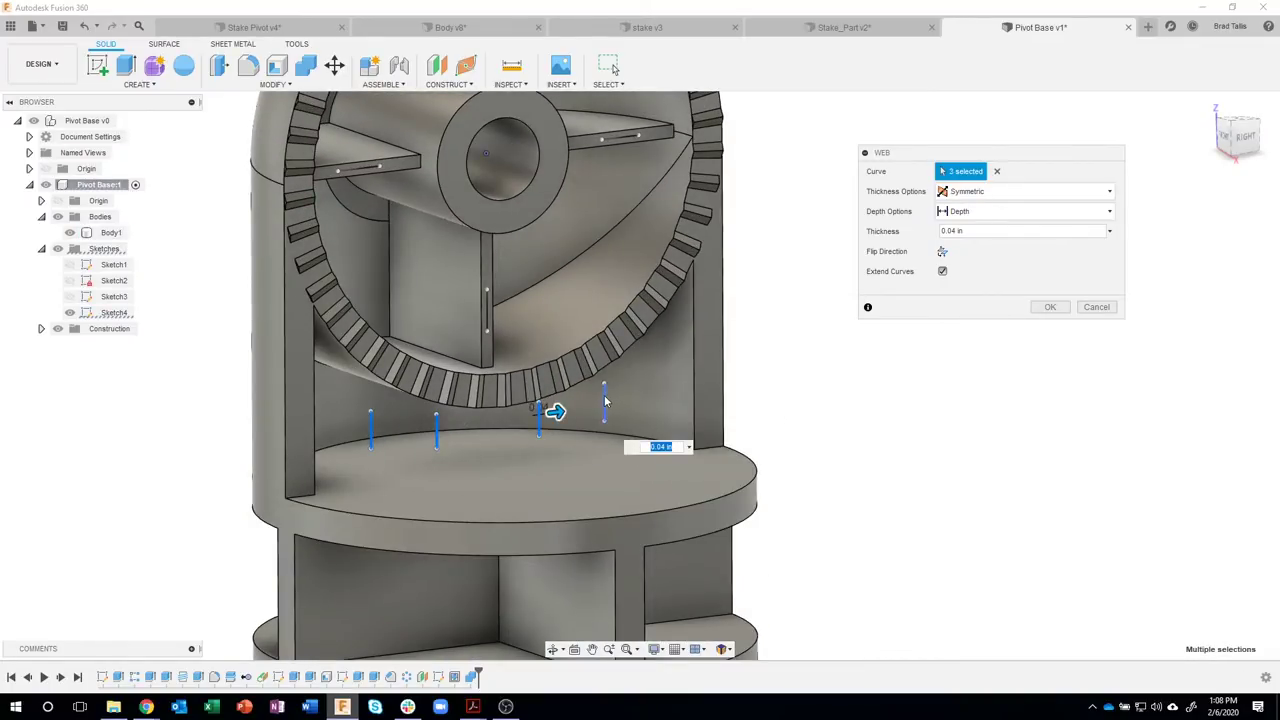
left_click(604, 402)
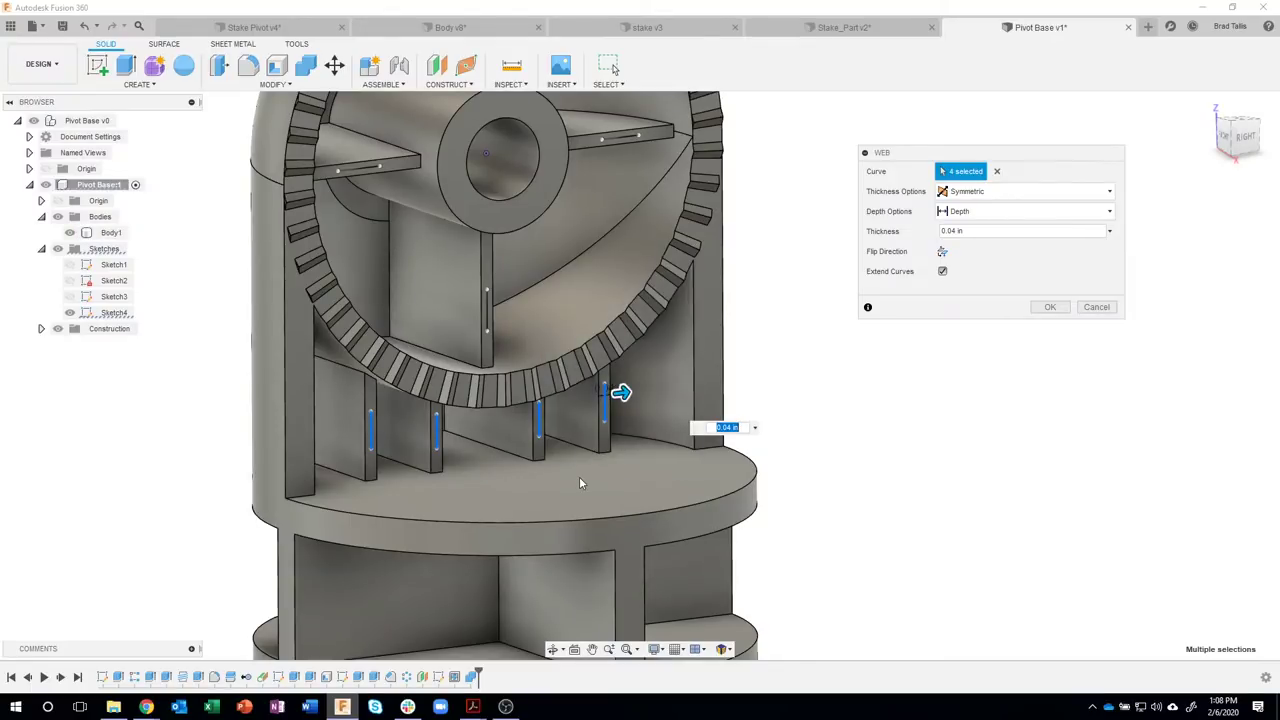
middle_click_drag(935, 453, 1060, 310, "shift")
left_click(1050, 307)
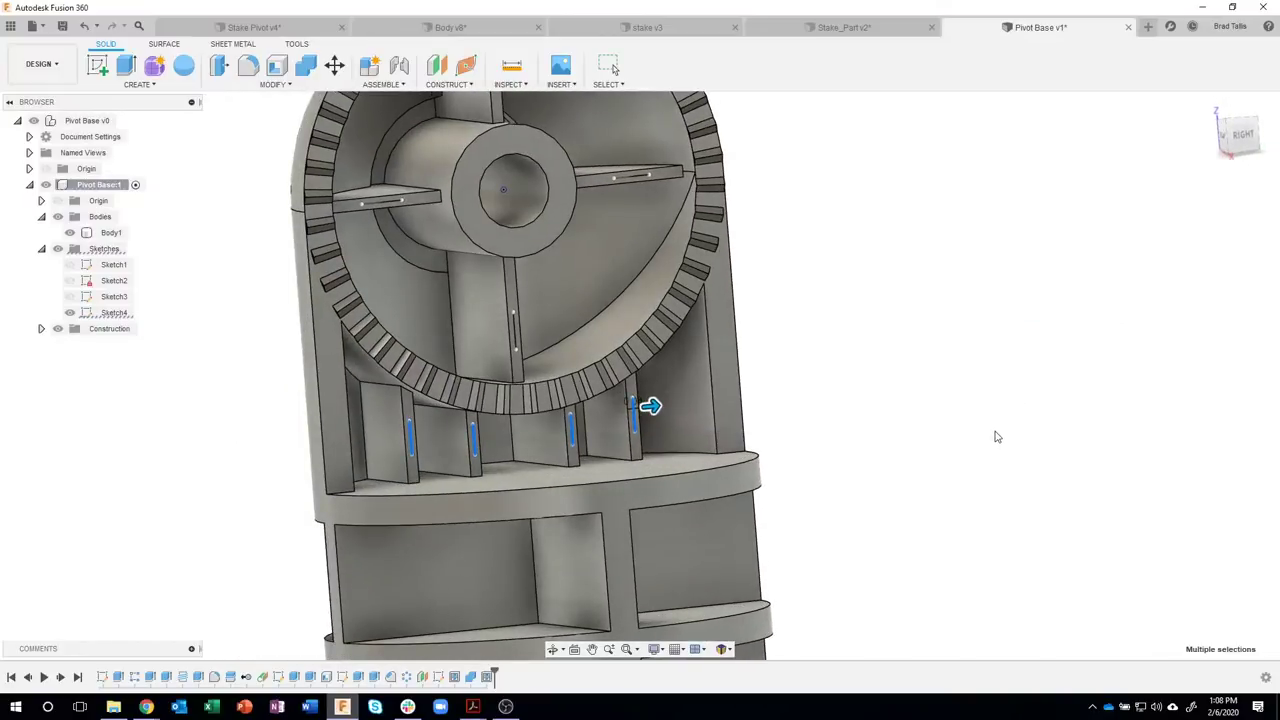
- Hide Sketch4 and orbit the model to show the threaded stem
mouse_move(956, 368)
middle_mouse_down("shift")
mouse_move(954, 396)
mouse_move(360, 250)
mouse_move(250, 280)
middle_mouse_up("shift")
left_click(70, 312)
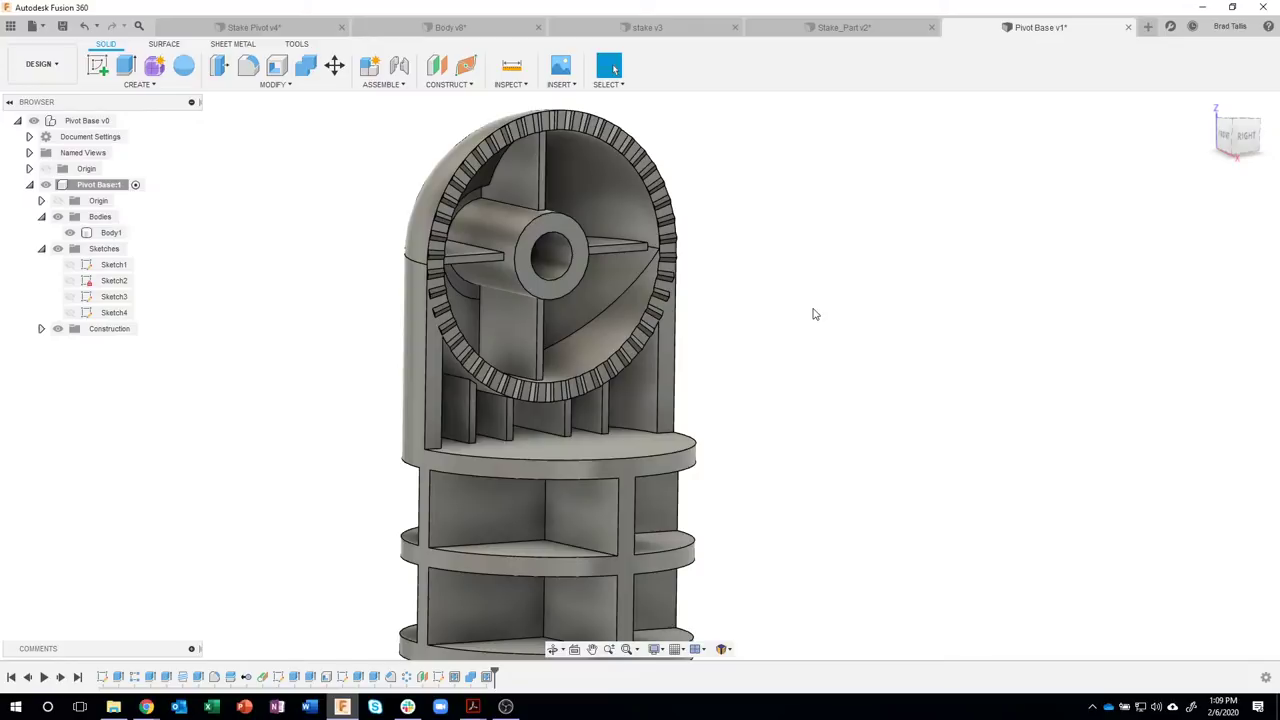
middle_click_drag(815, 314, 540, 625, "shift")
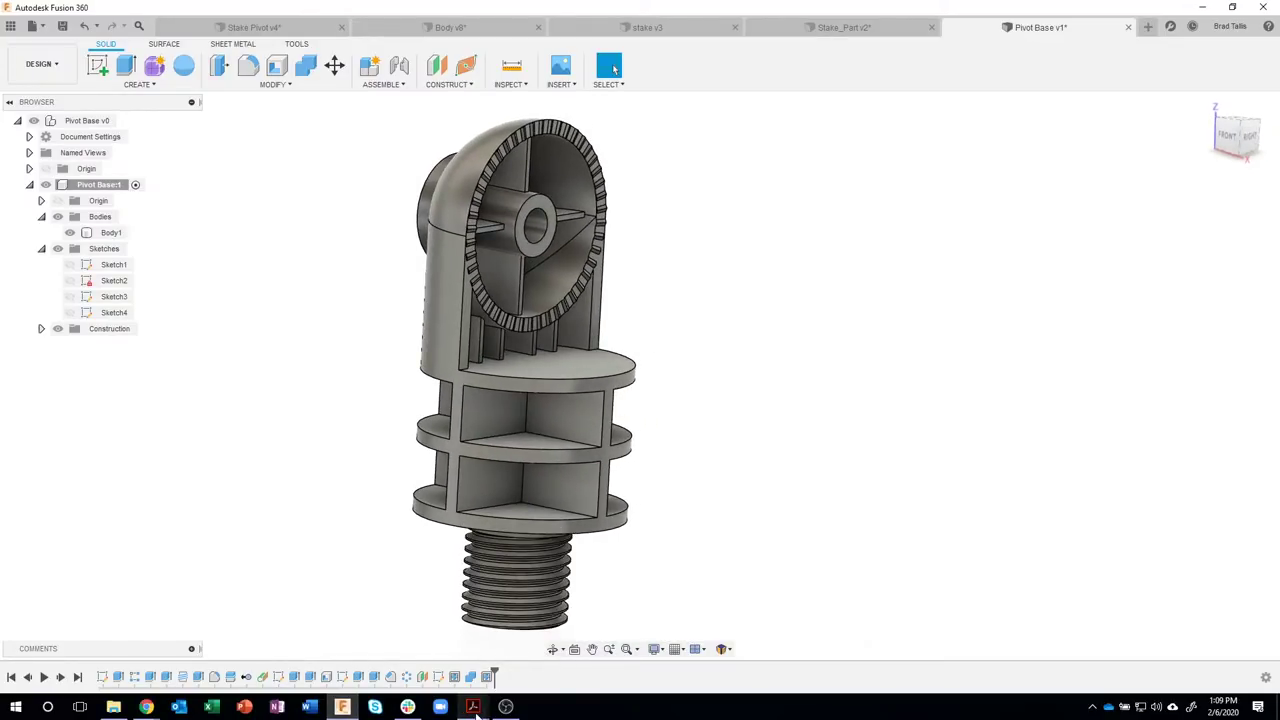
mouse_move(475, 707)
left_click(534, 641)
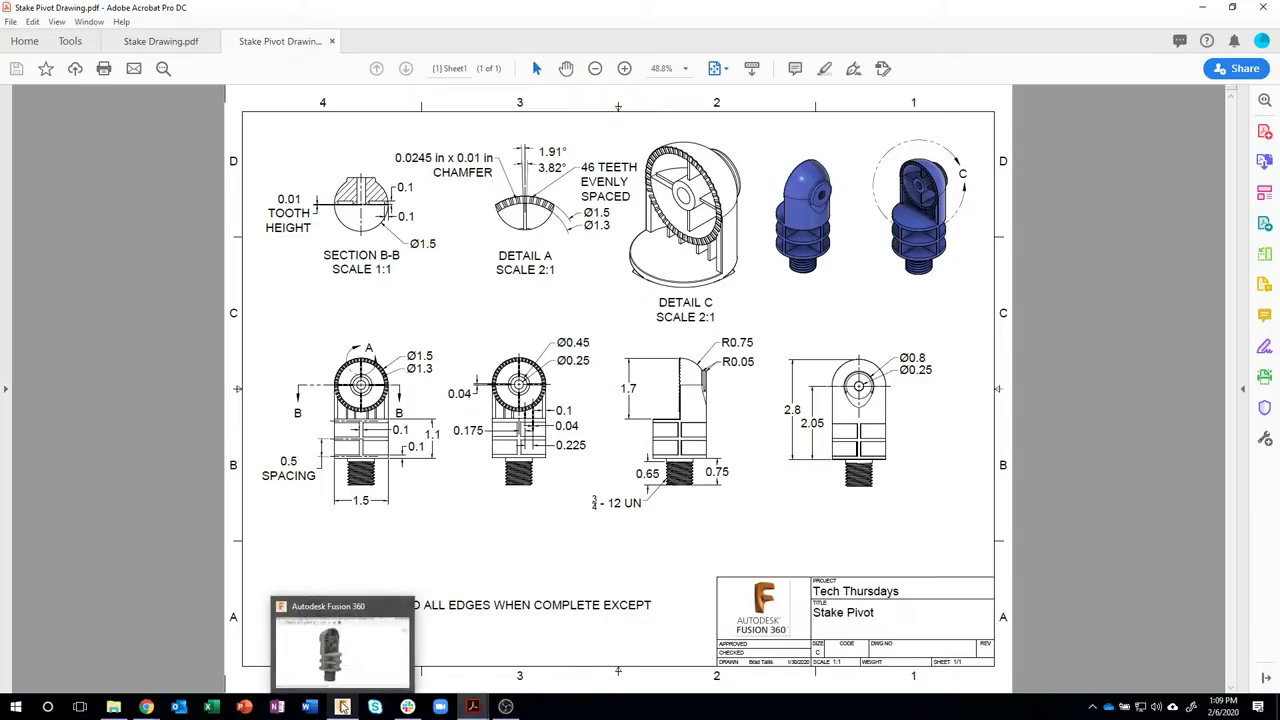
left_click(342, 707)
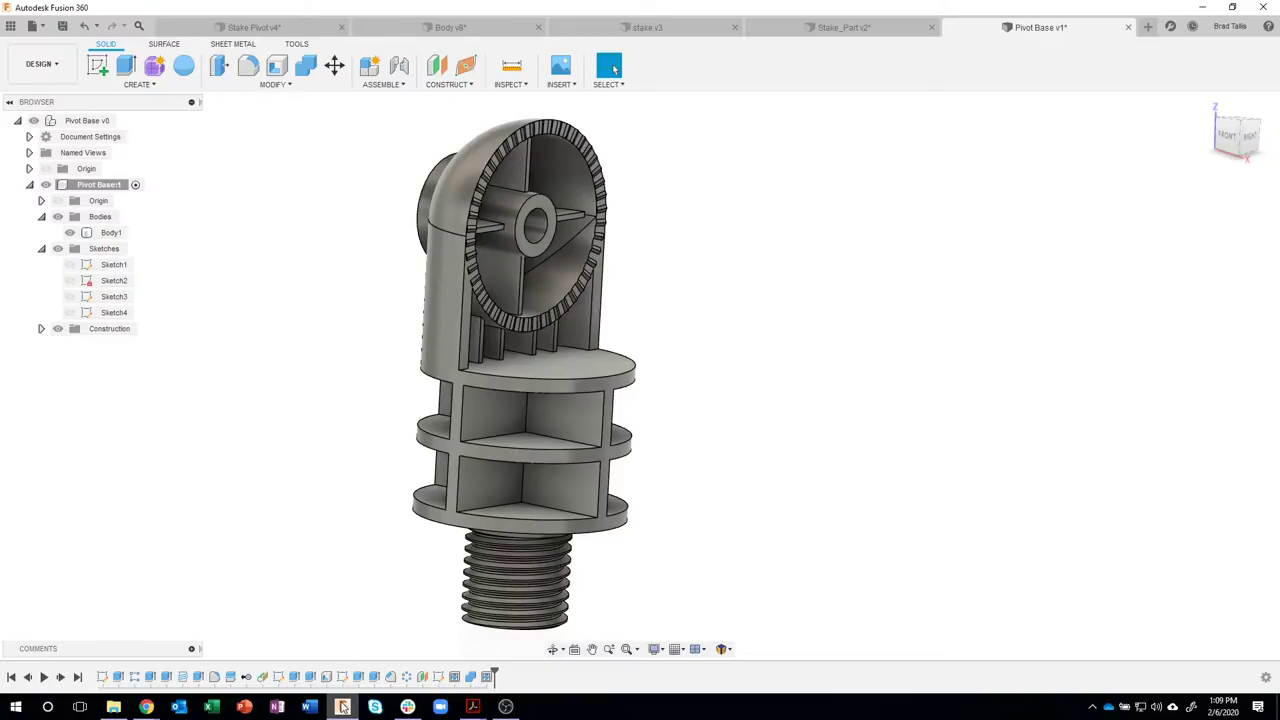
- Fillet the rim edges around the outer pivot boss of Body1
middle_click_drag(830, 487, 450, 221, "shift")
scroll(500, 156, "up", 3)
right_click(450, 222)
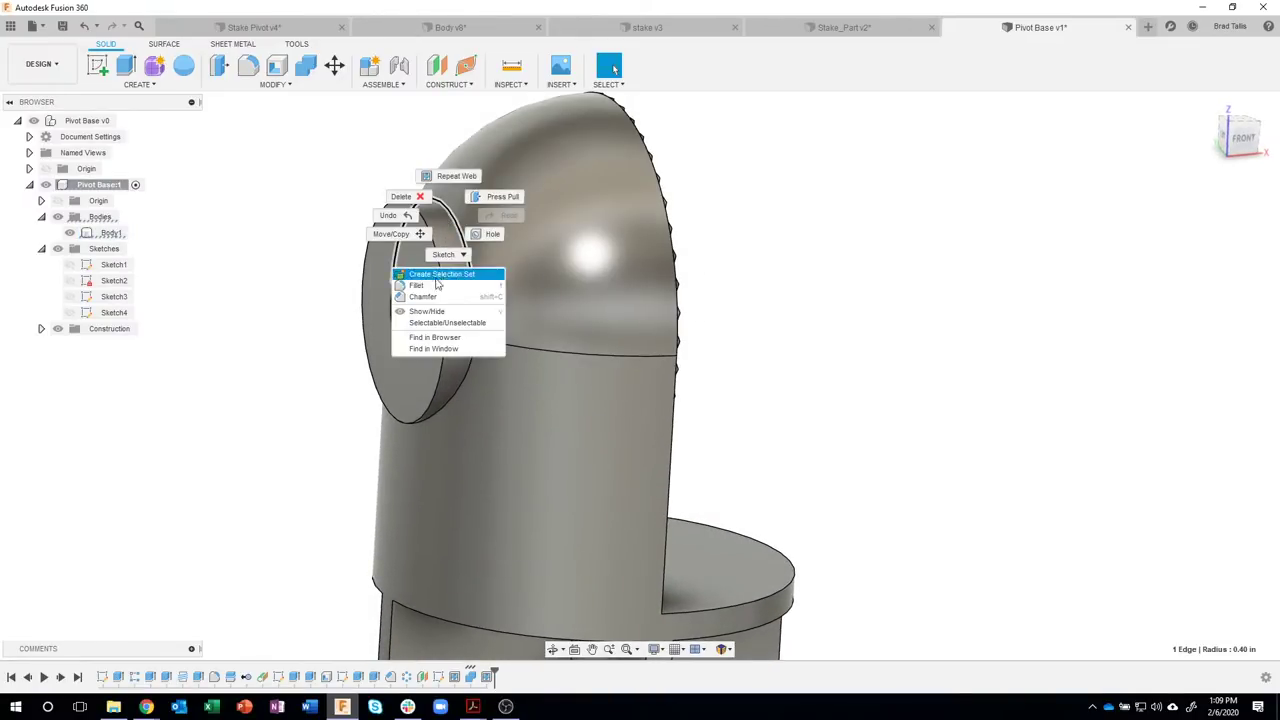
left_click(440, 275)
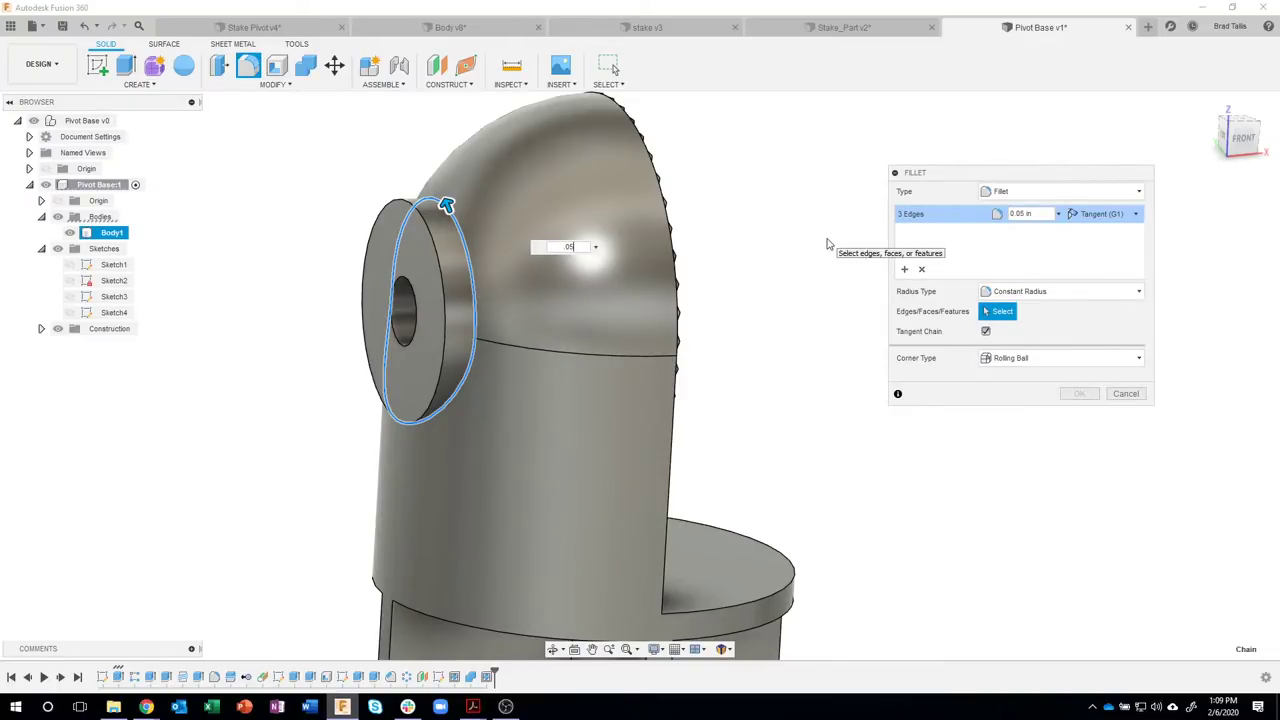
left_click(443, 250)
middle_click_drag(680, 371, 928, 450, "shift")
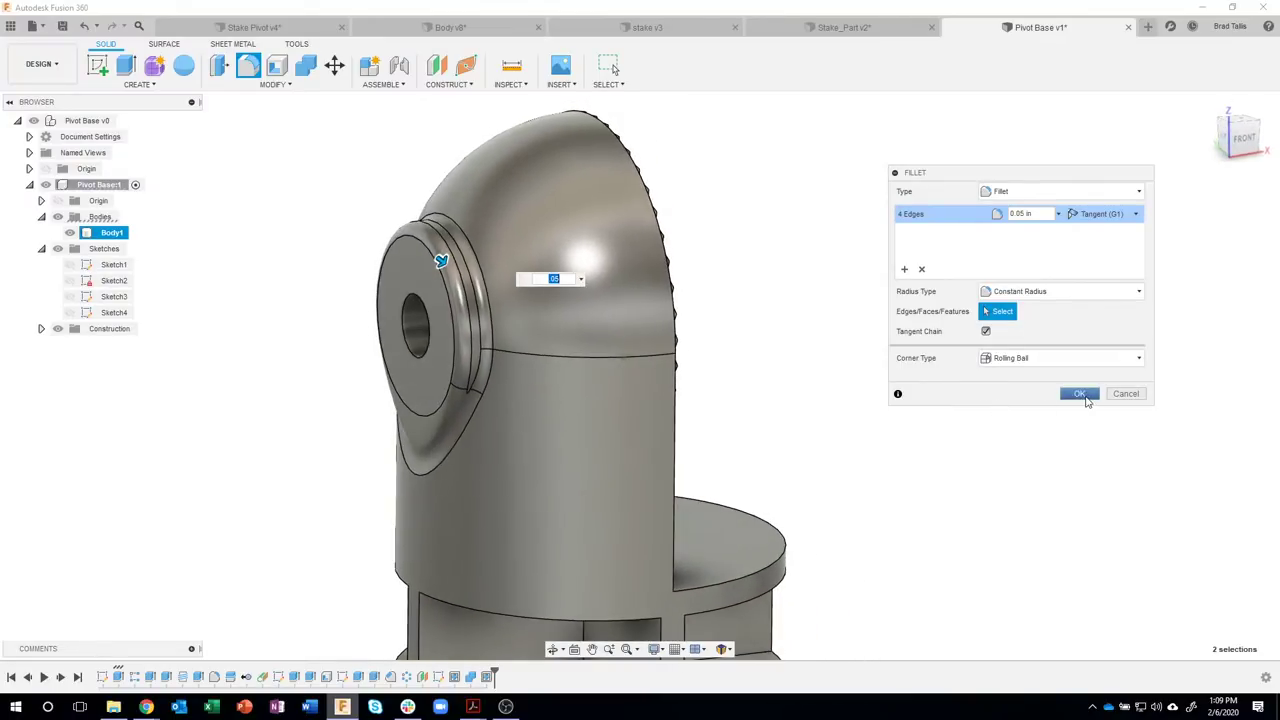
key("Return")
scroll(1043, 456, "down", 3)
middle_click_drag(1043, 456, 488, 280, "shift")
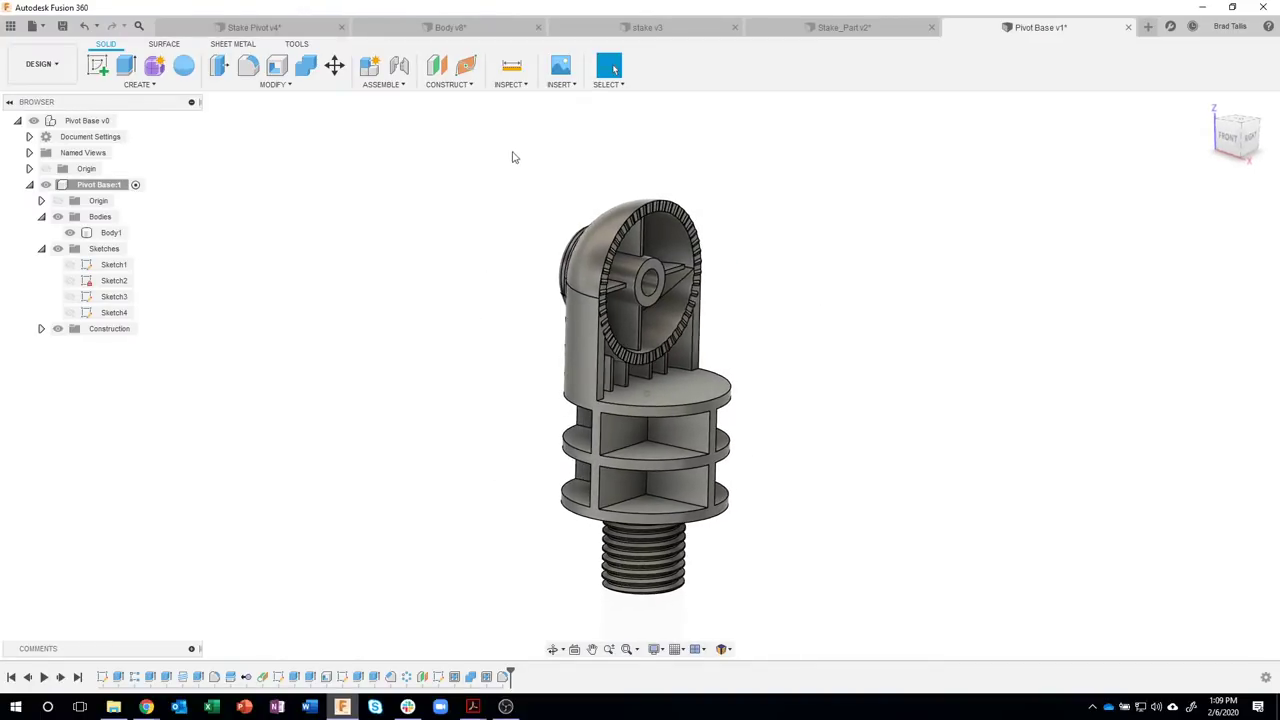
- Suppress the 46-tooth C-Pattern1 pattern and the Extrude8 feature in the timeline
middle_click_drag(468, 407, 586, 258, "shift")
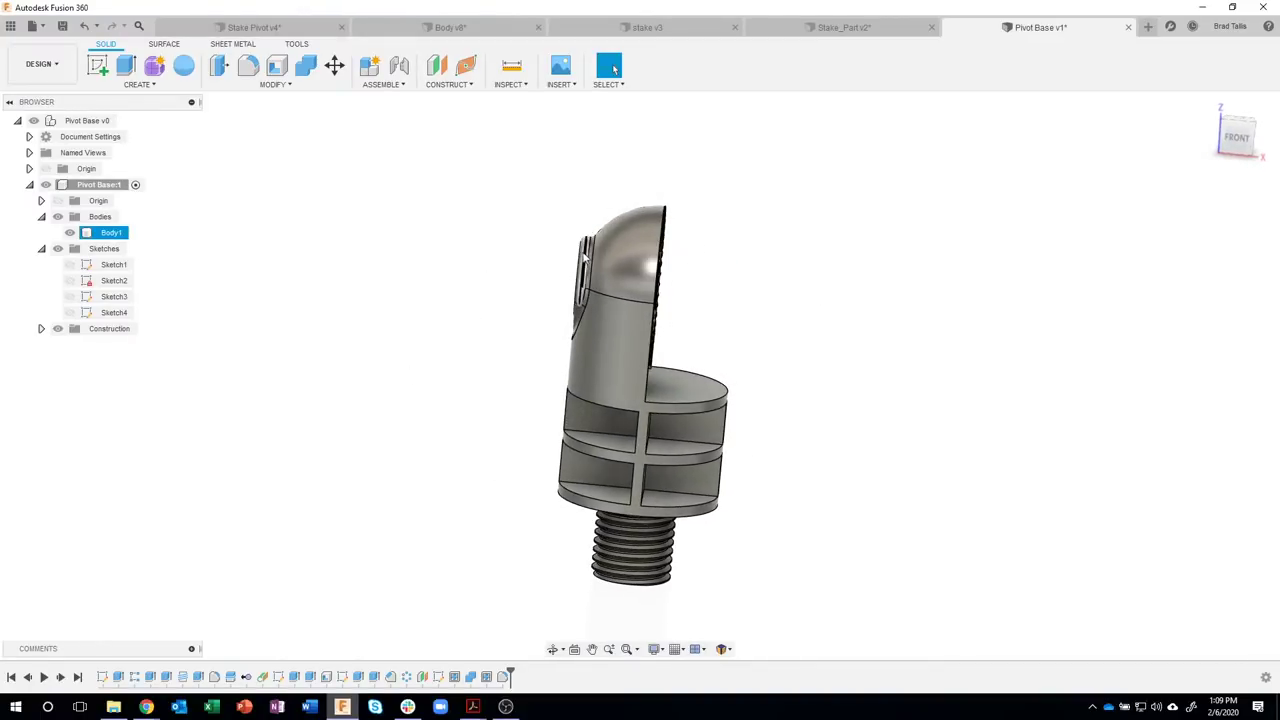
middle_click_drag(424, 290, 337, 654, "shift")
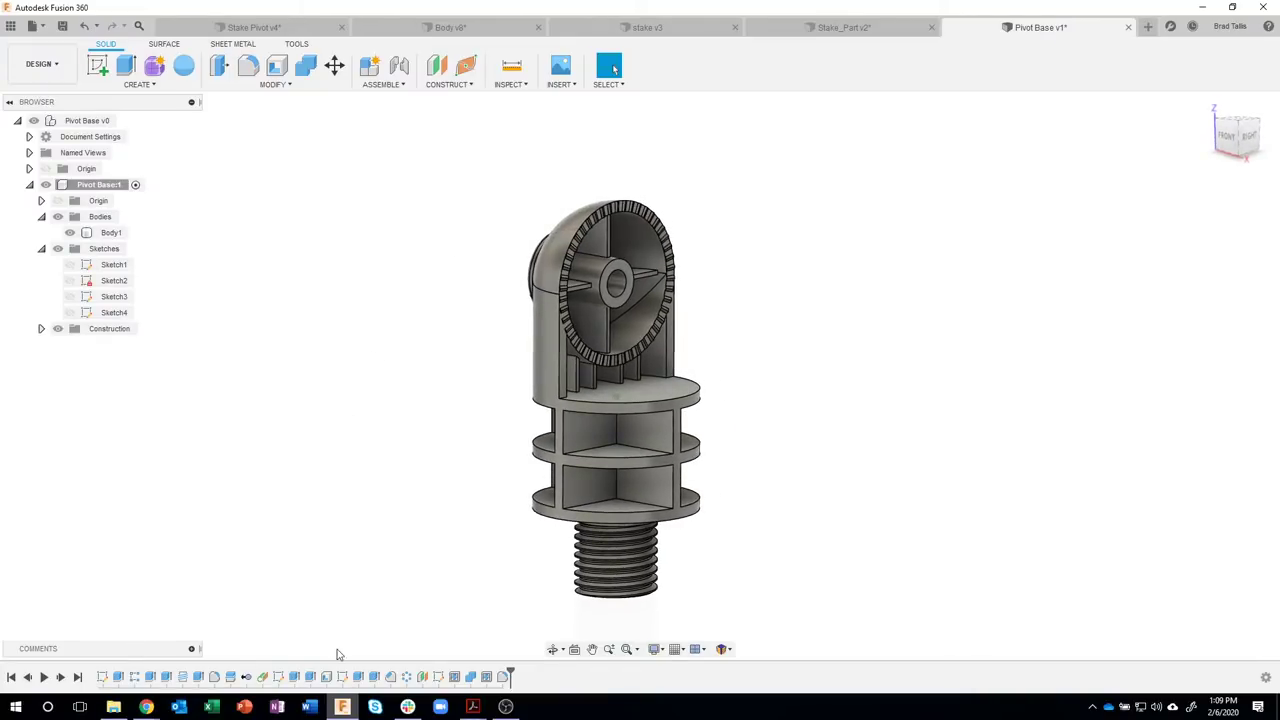
left_click(408, 678)
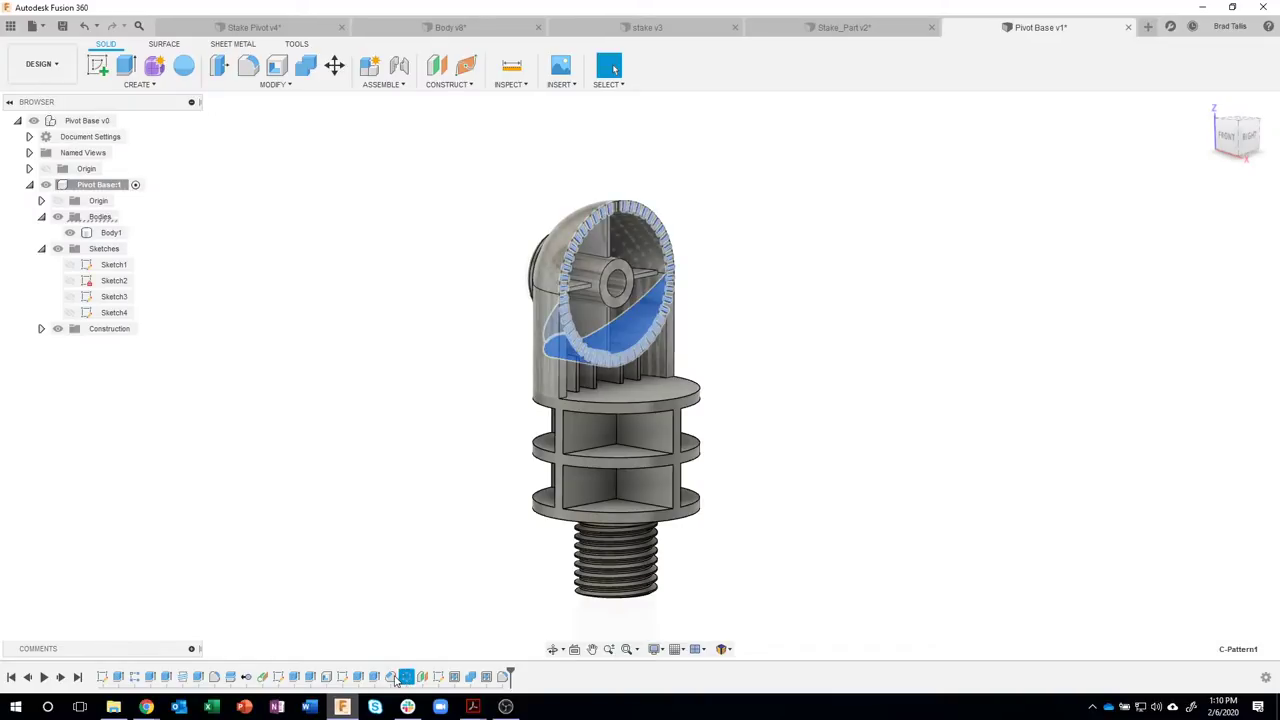
right_click(395, 678)
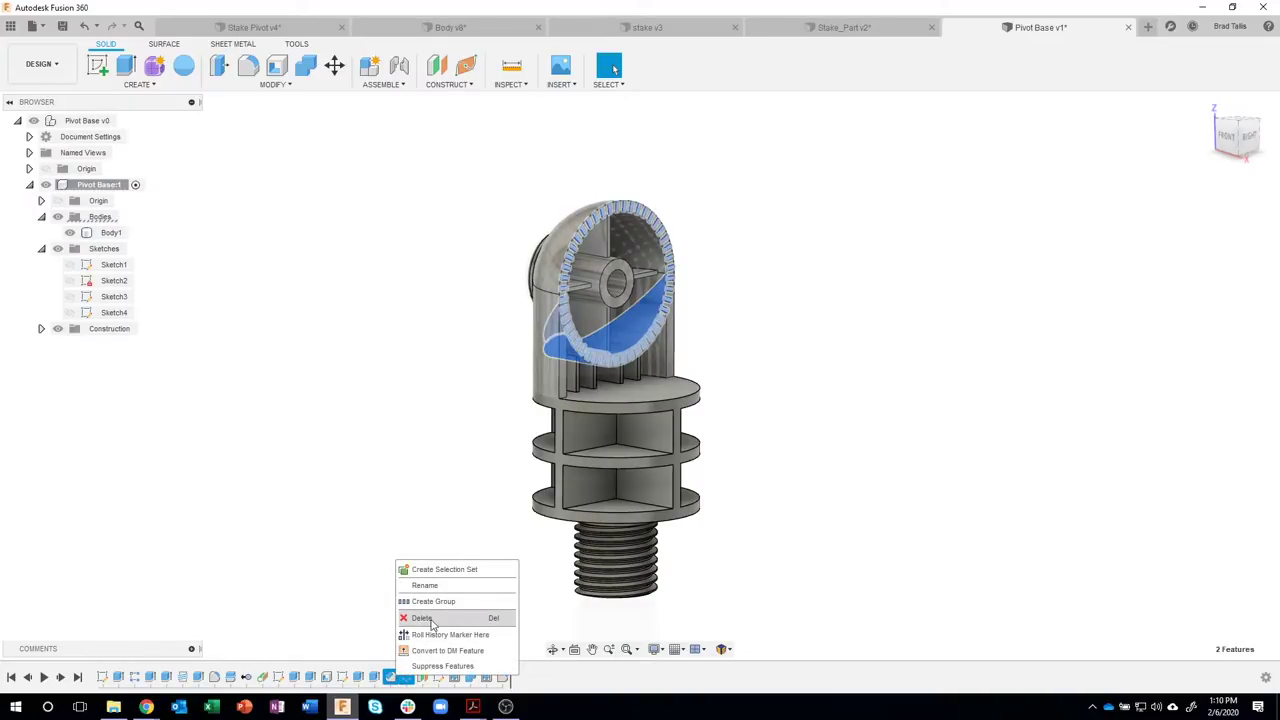
left_click(440, 672)
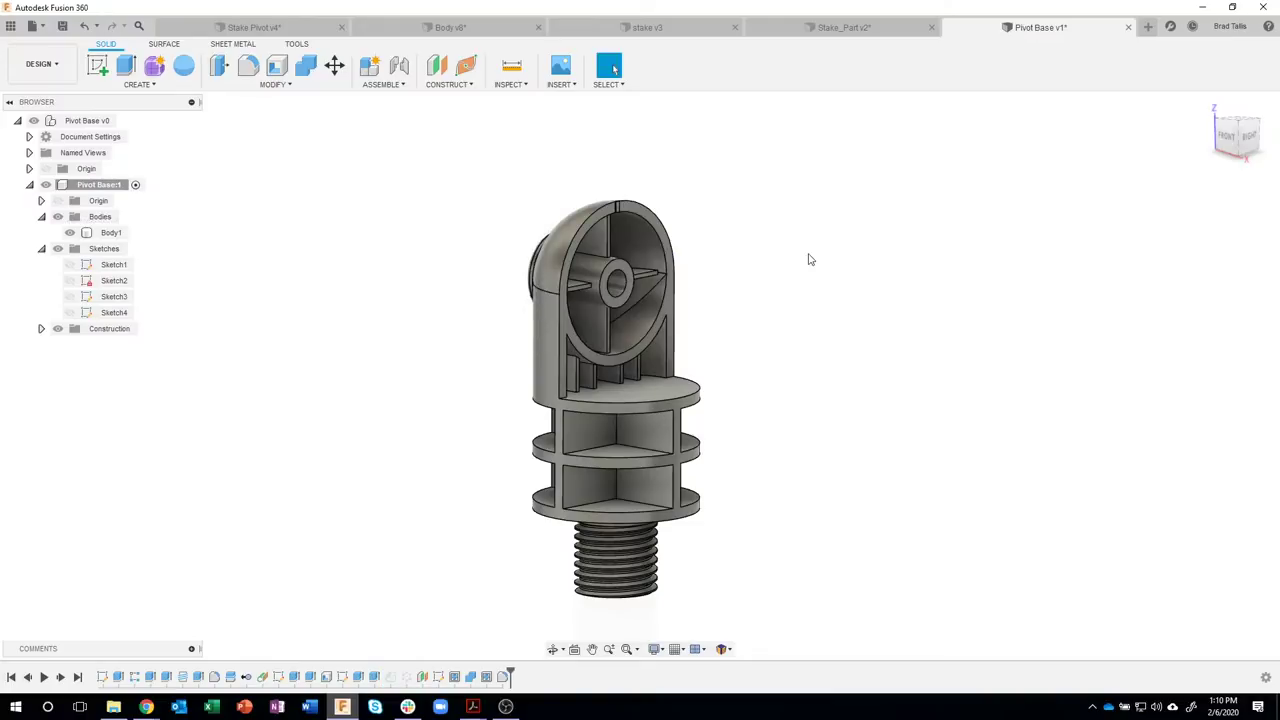
right_click(374, 678)
left_click(413, 636)
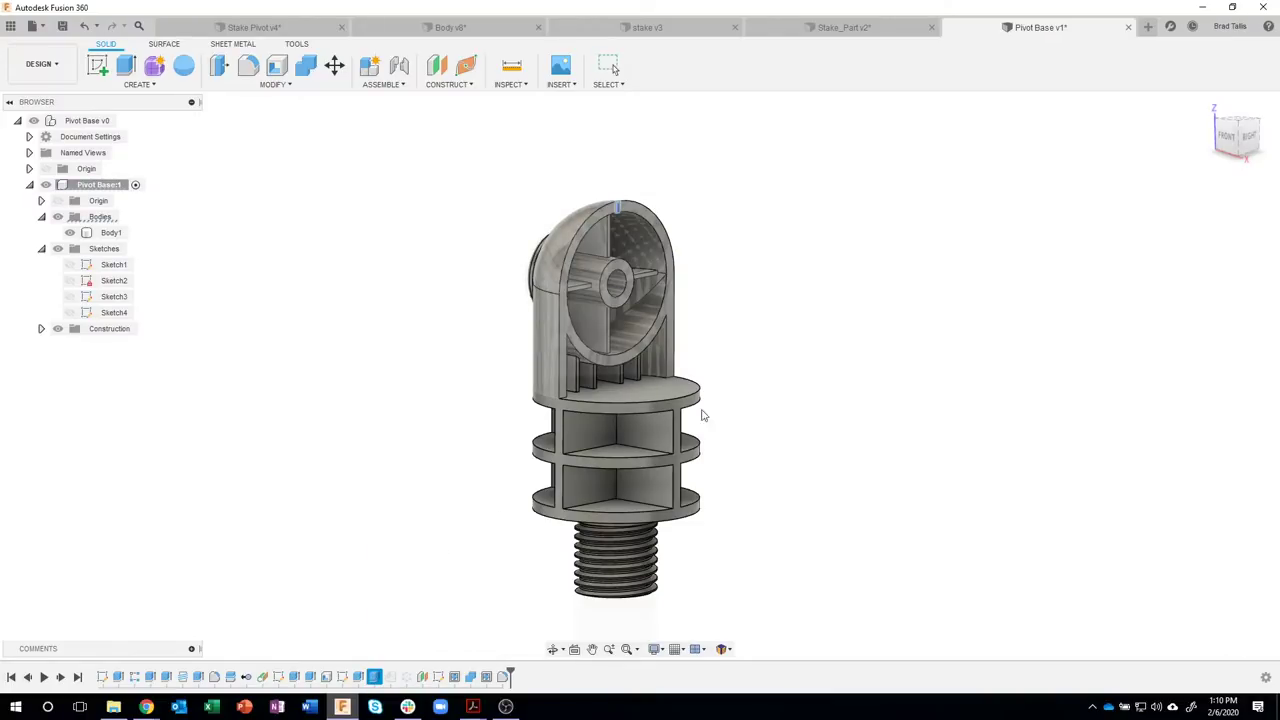
middle_click_drag(851, 241, 790, 320, "shift")
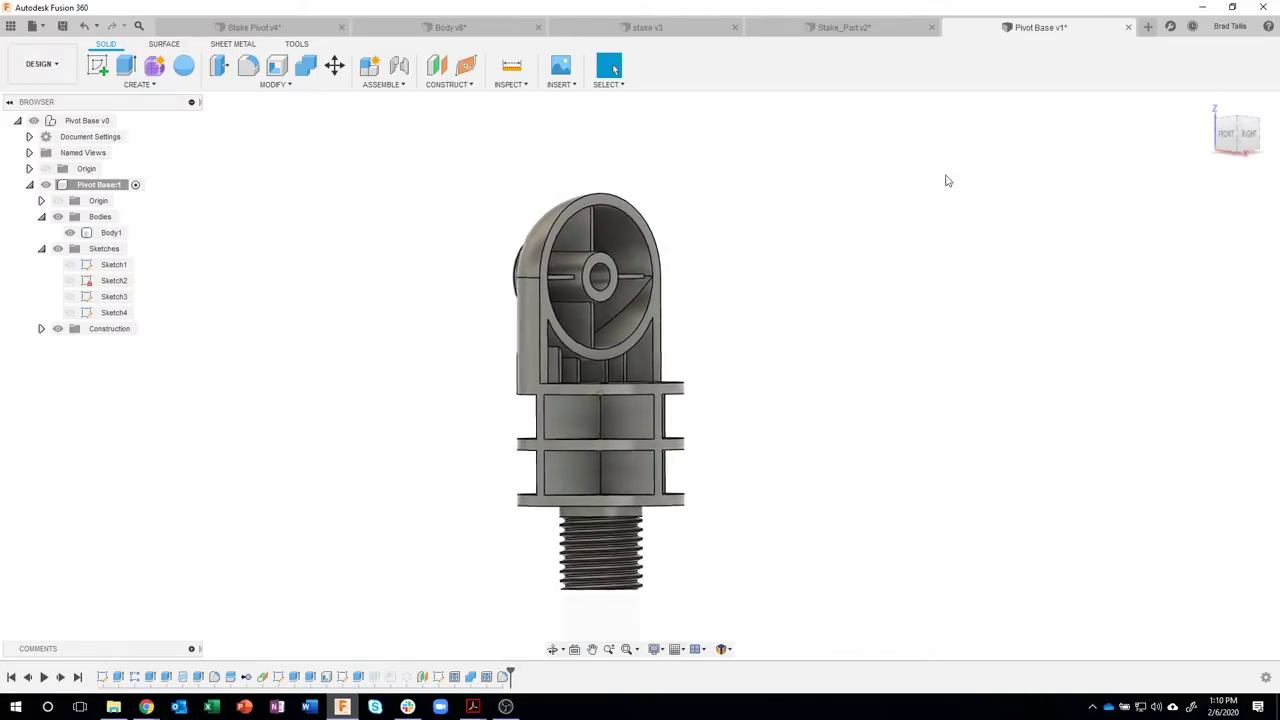
- Start a fillet and window-select every edge of the body from a side view
left_click(1229, 134)
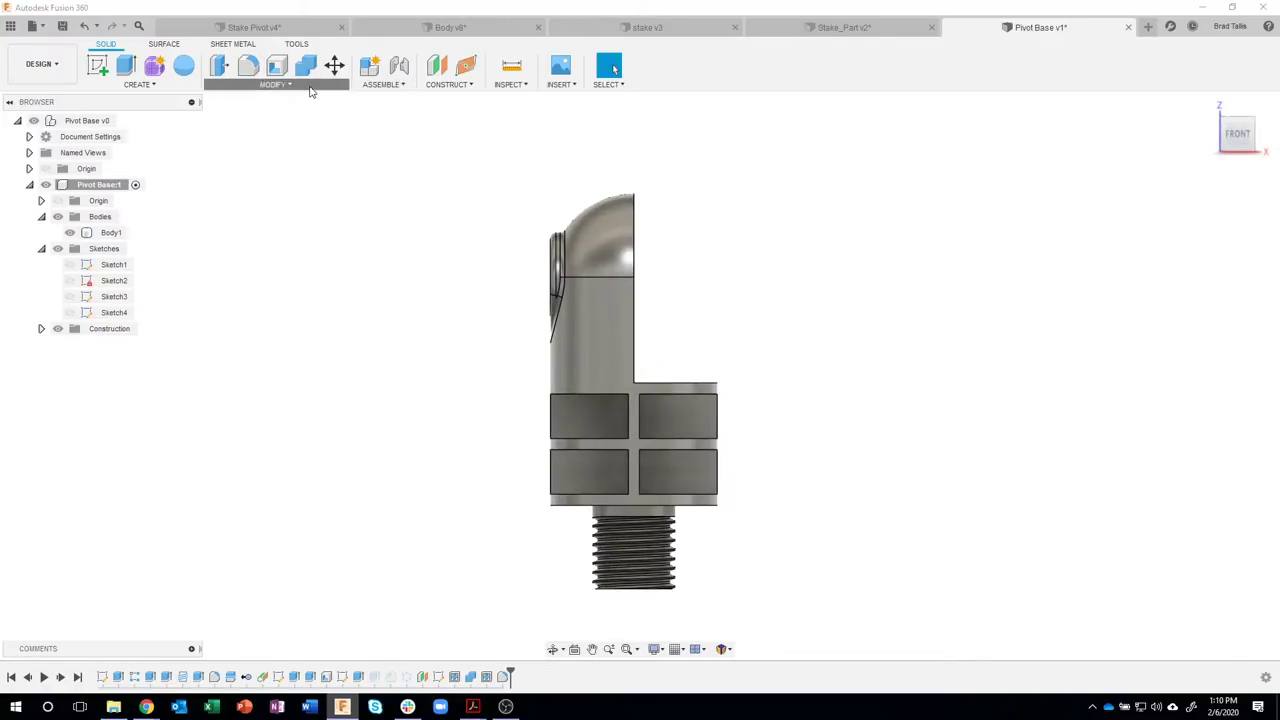
left_click(272, 84)
left_click(263, 120)
left_click_drag(451, 145, 805, 519)
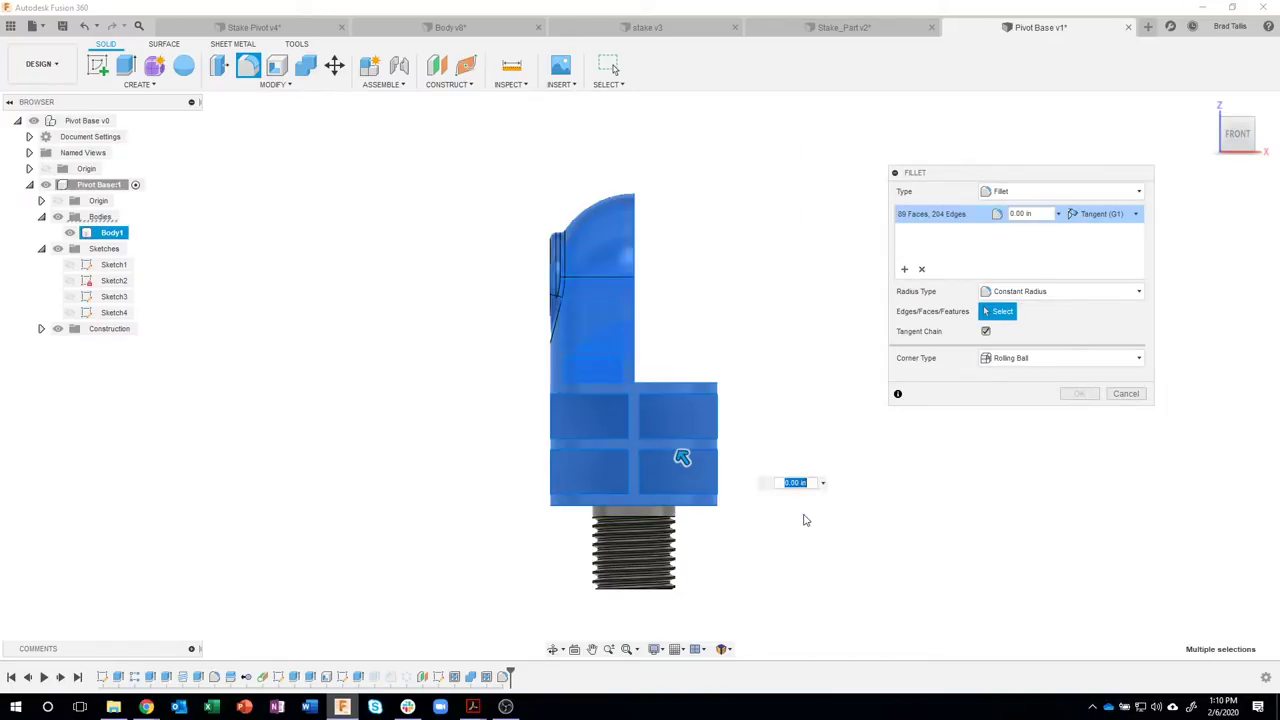
- Set the fillet radius to 0.01 in and apply it to all 204 edges
left_click(1059, 214)
left_click(1046, 234)
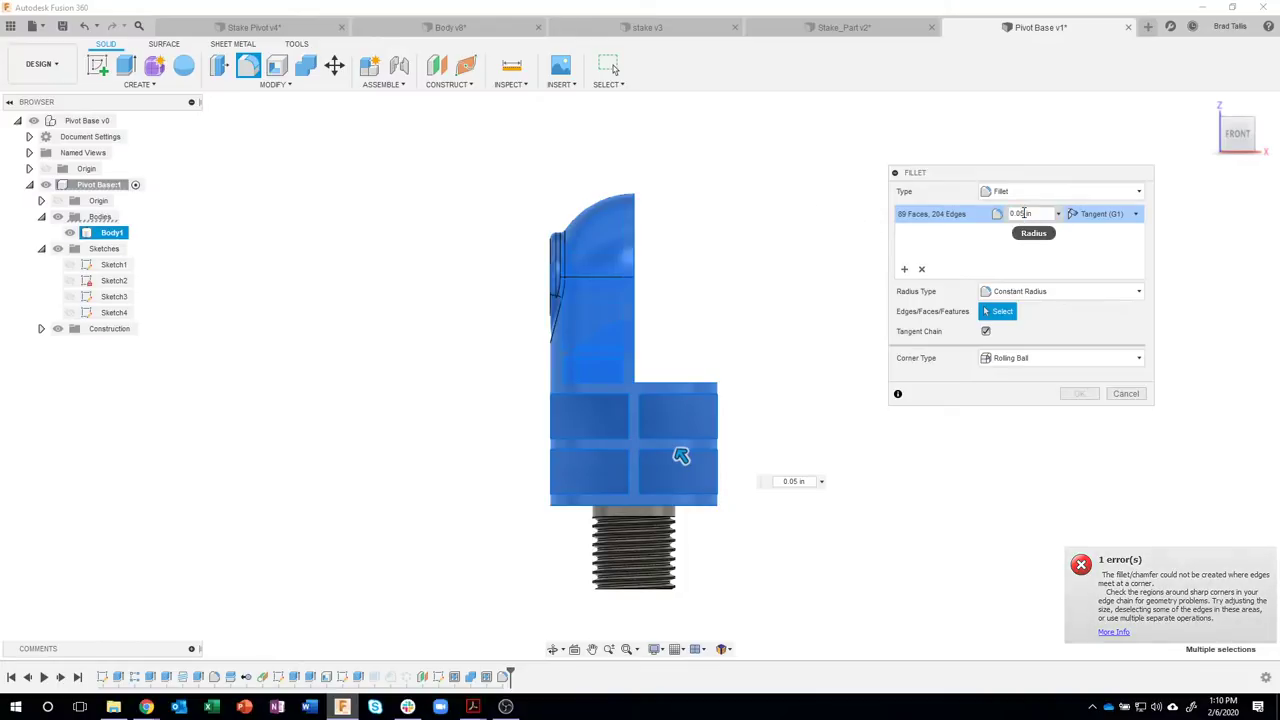
left_click(1028, 214)
key("BackSpace")
type("1")
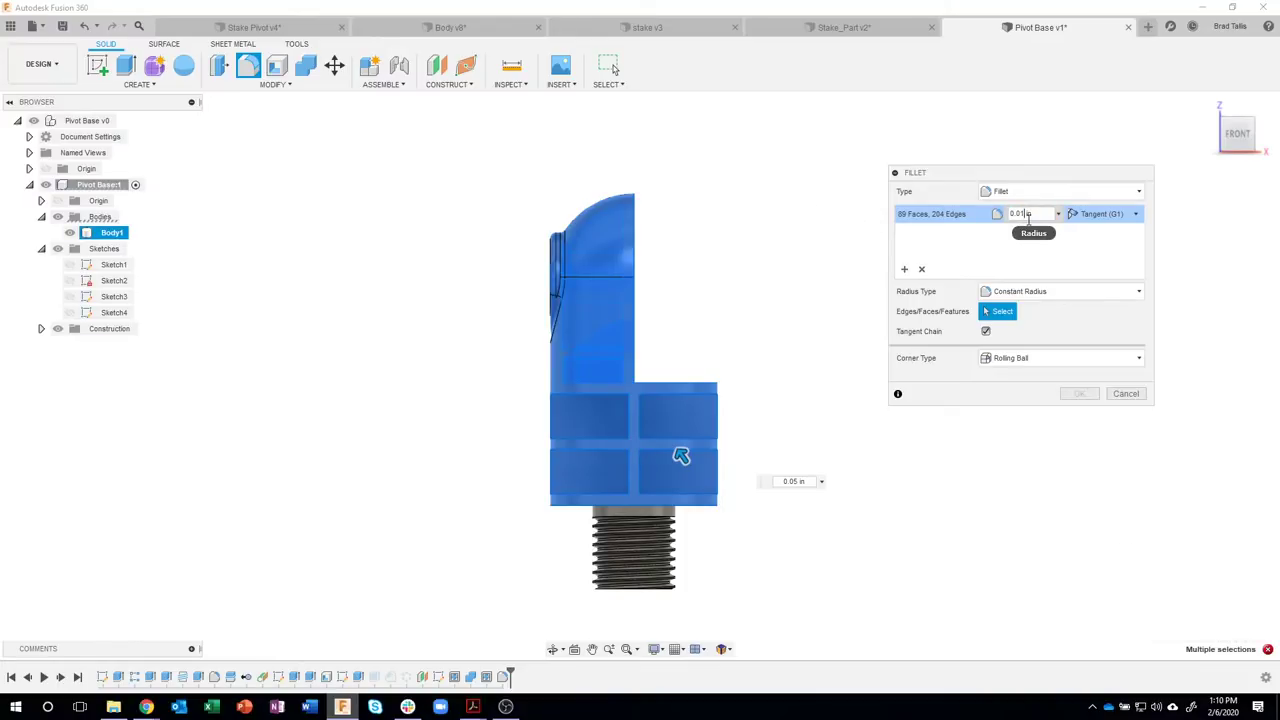
key("Return")
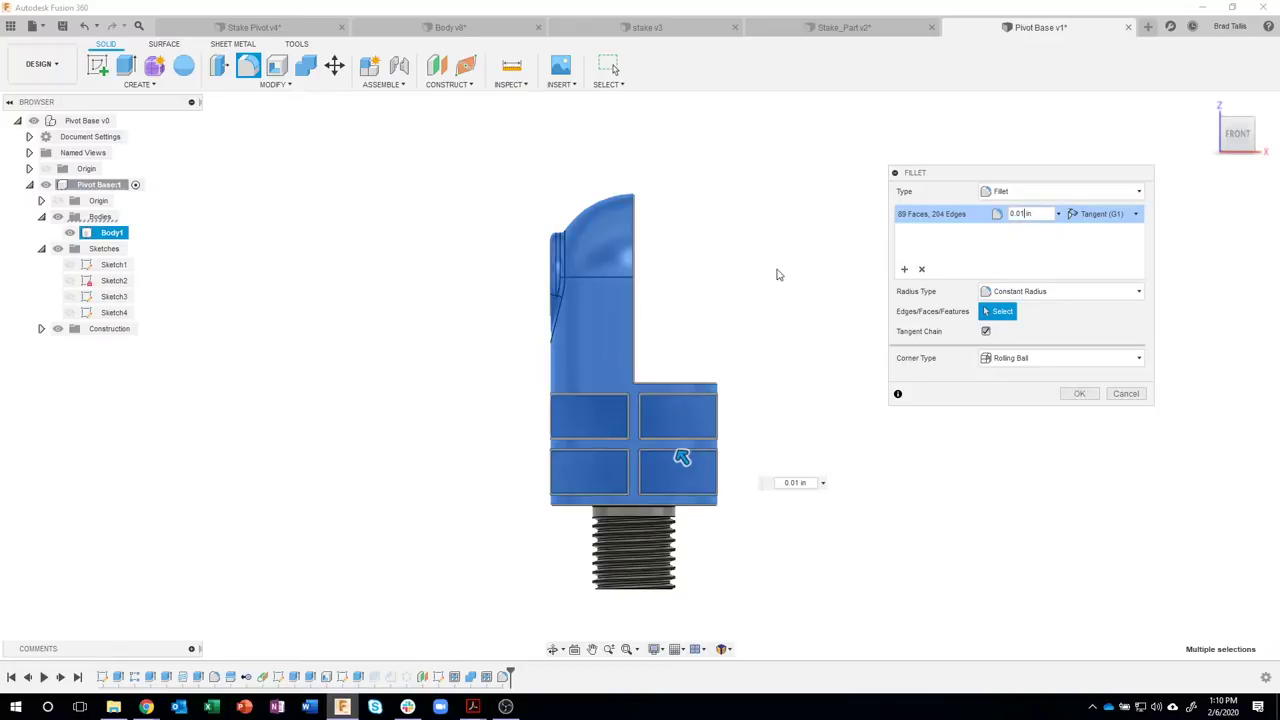
middle_click_drag(755, 285, 570, 293, "shift")
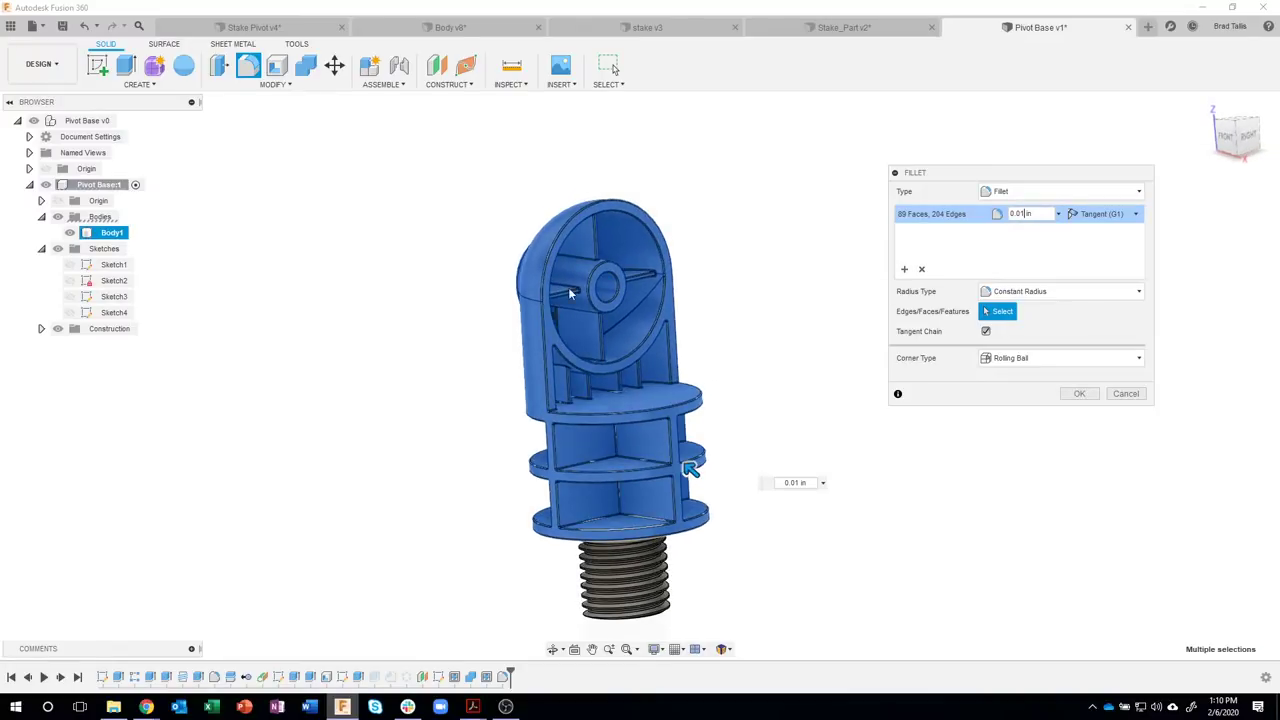
left_click(1075, 394)
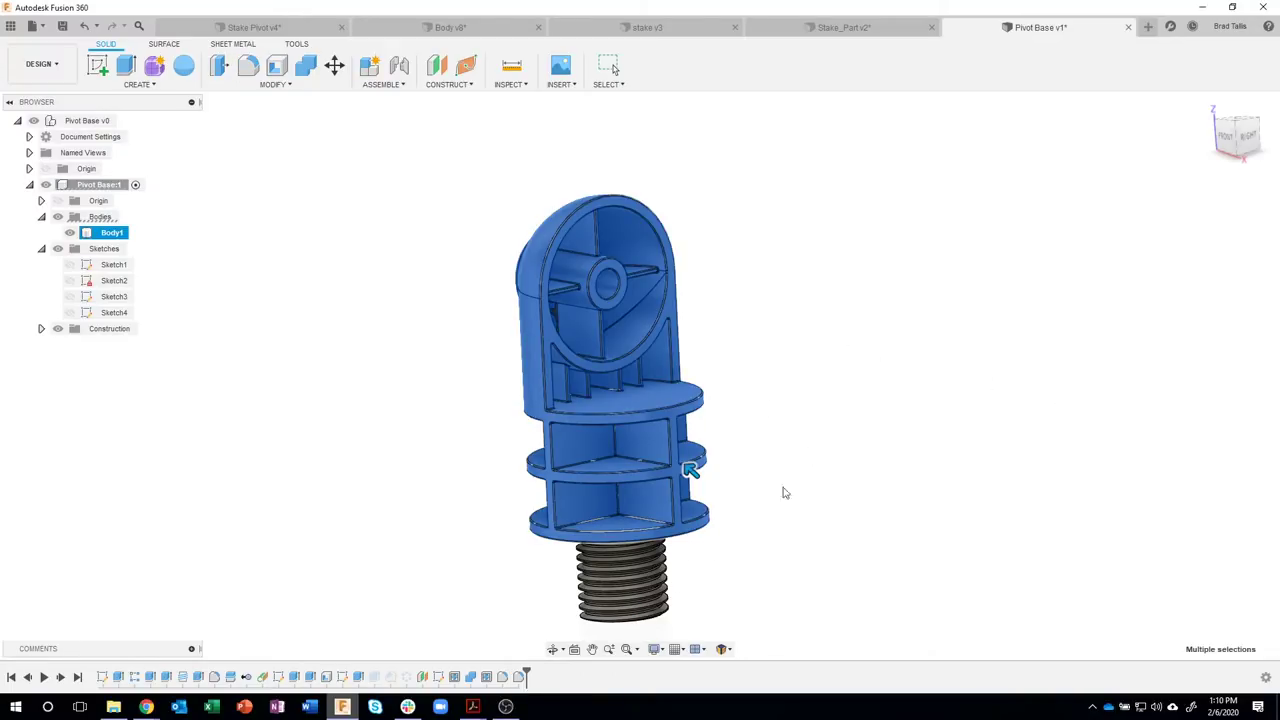
key("Escape")
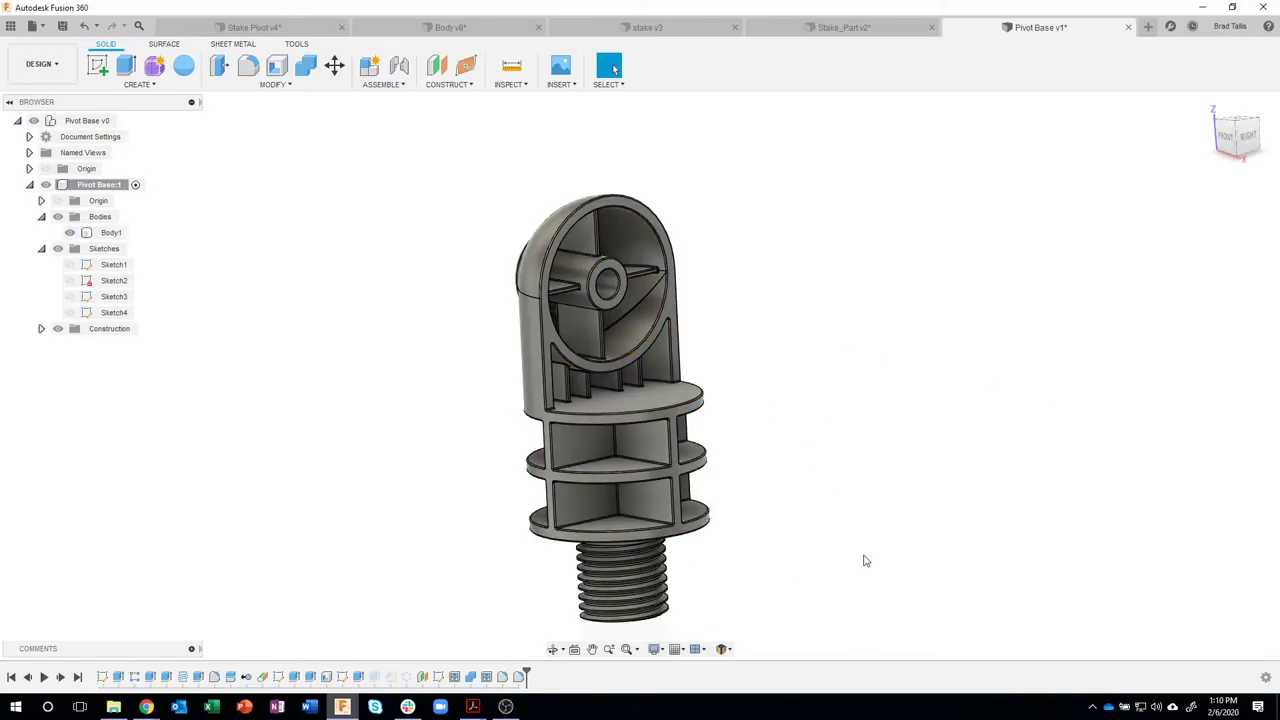
- Unsuppress the C-Pattern1 and Extrude8 tooth features in the timeline
middle_click_drag(922, 494, 845, 463, "shift")
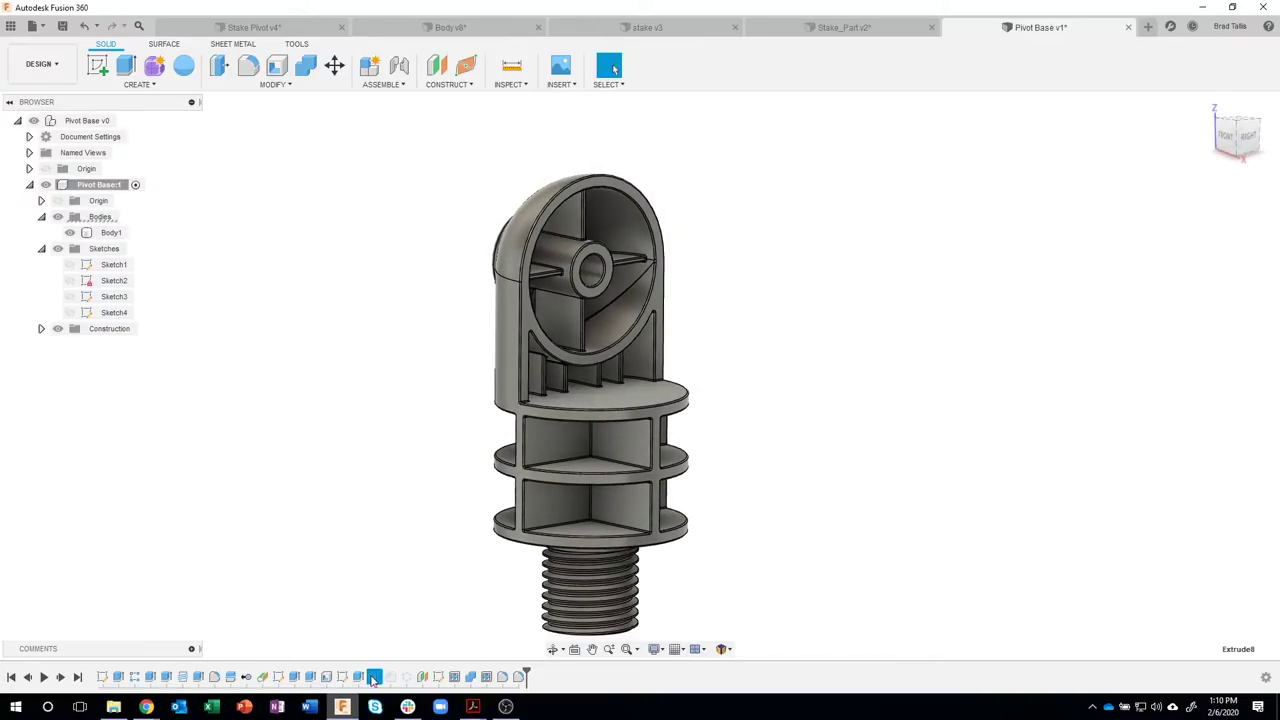
left_click(403, 678, "shift")
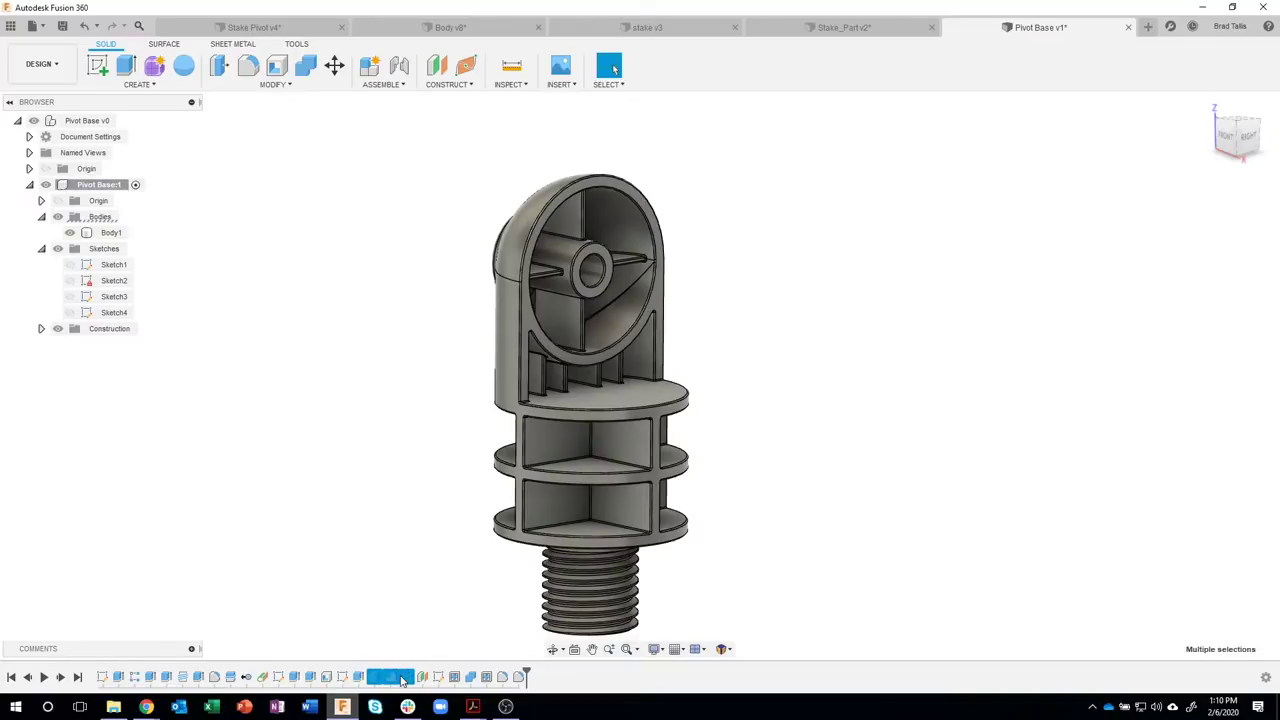
right_click(406, 678)
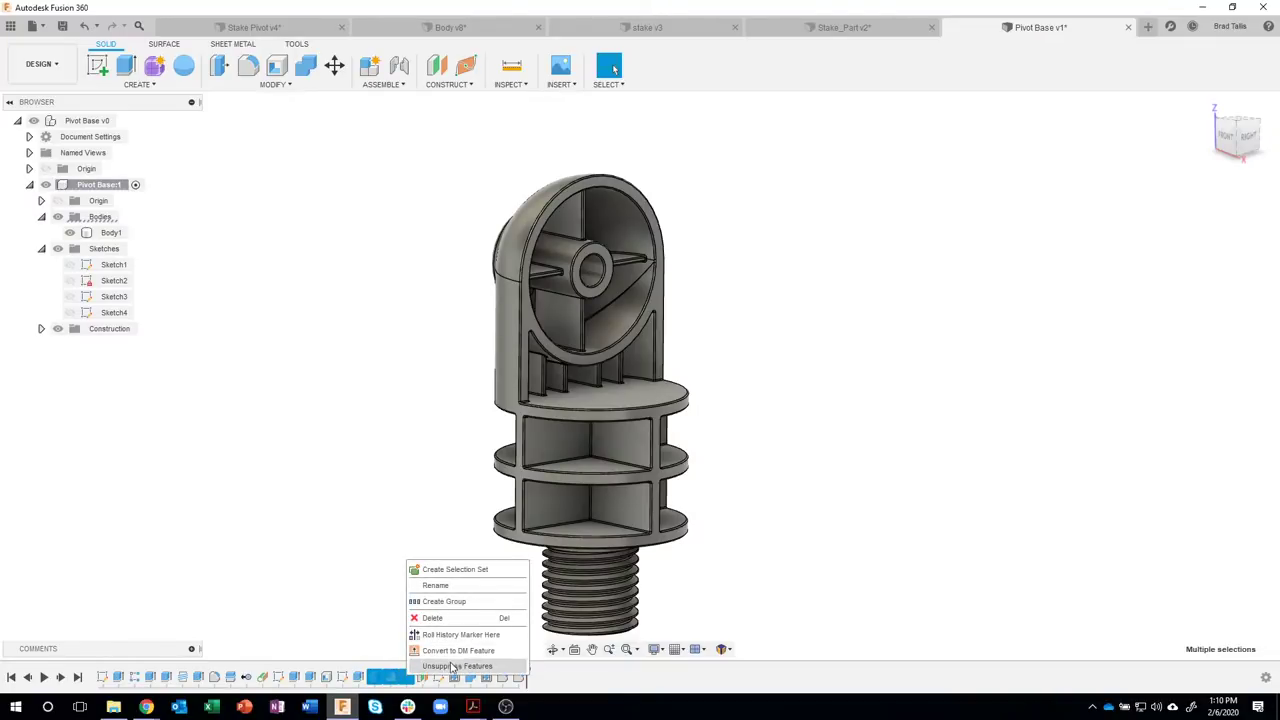
left_click(428, 641)
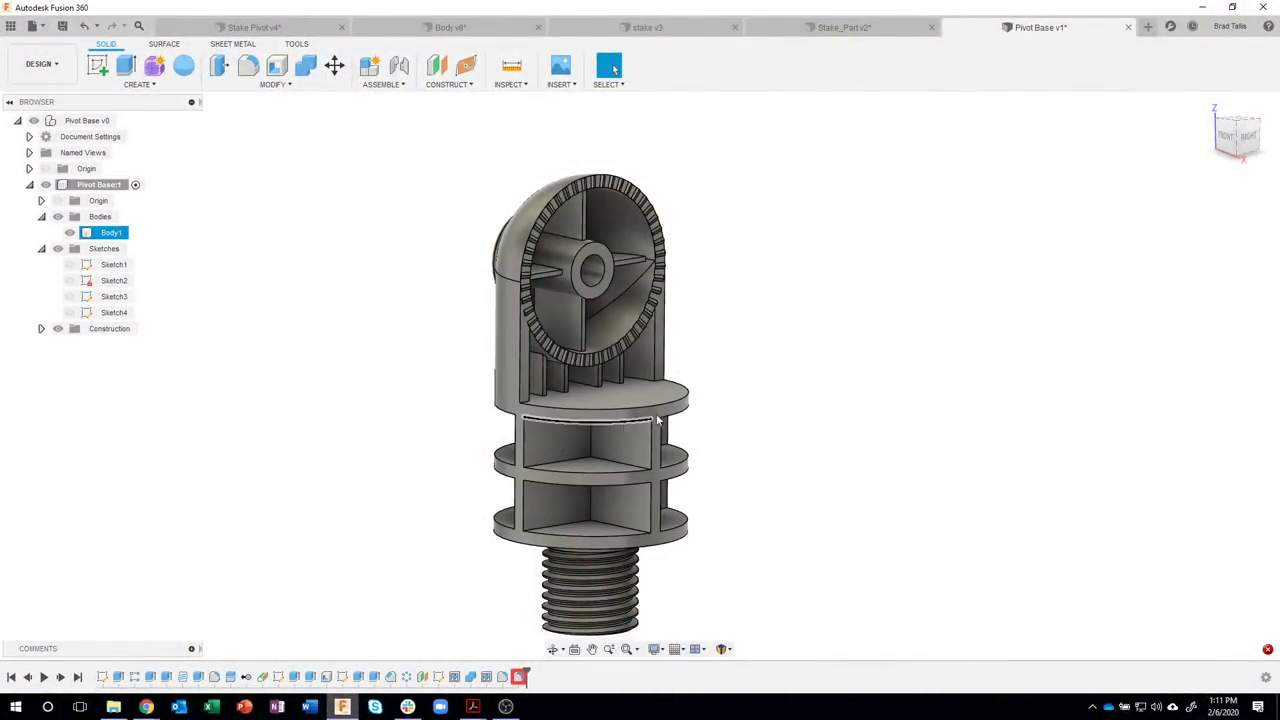
- Delete the warning-flagged Fillet3 feature from the timeline
right_click(520, 677)
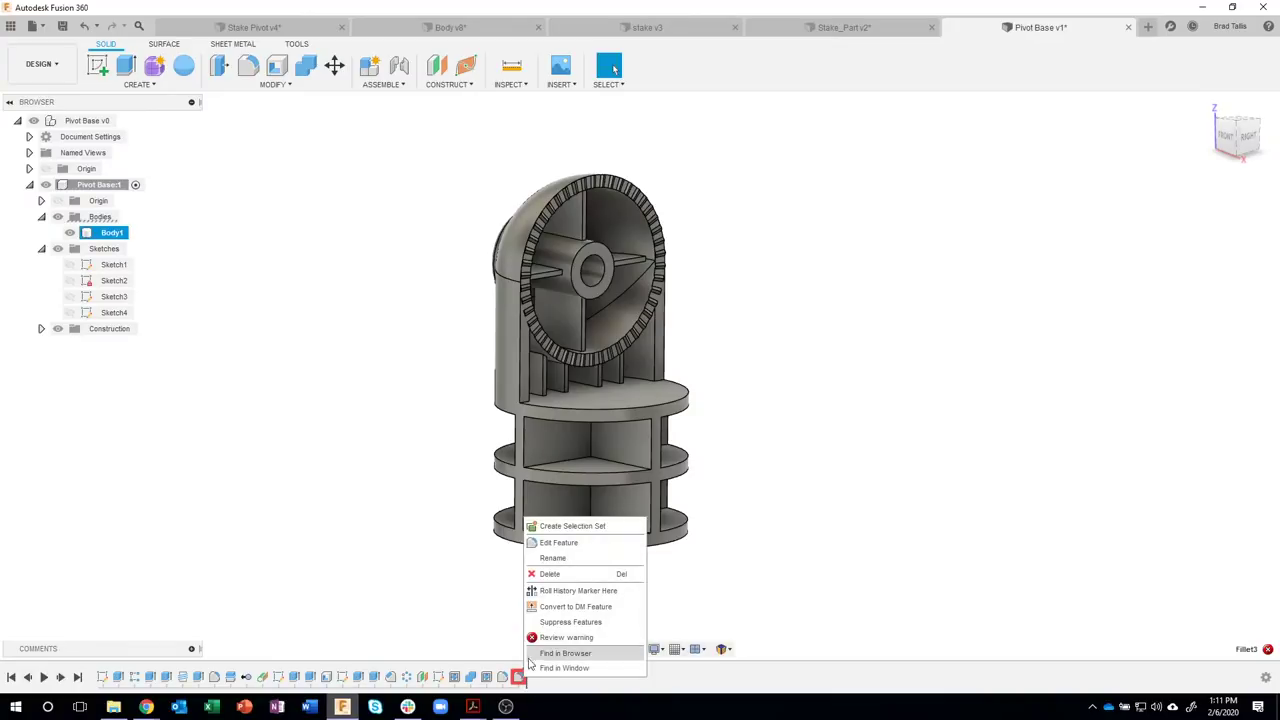
left_click(553, 574)
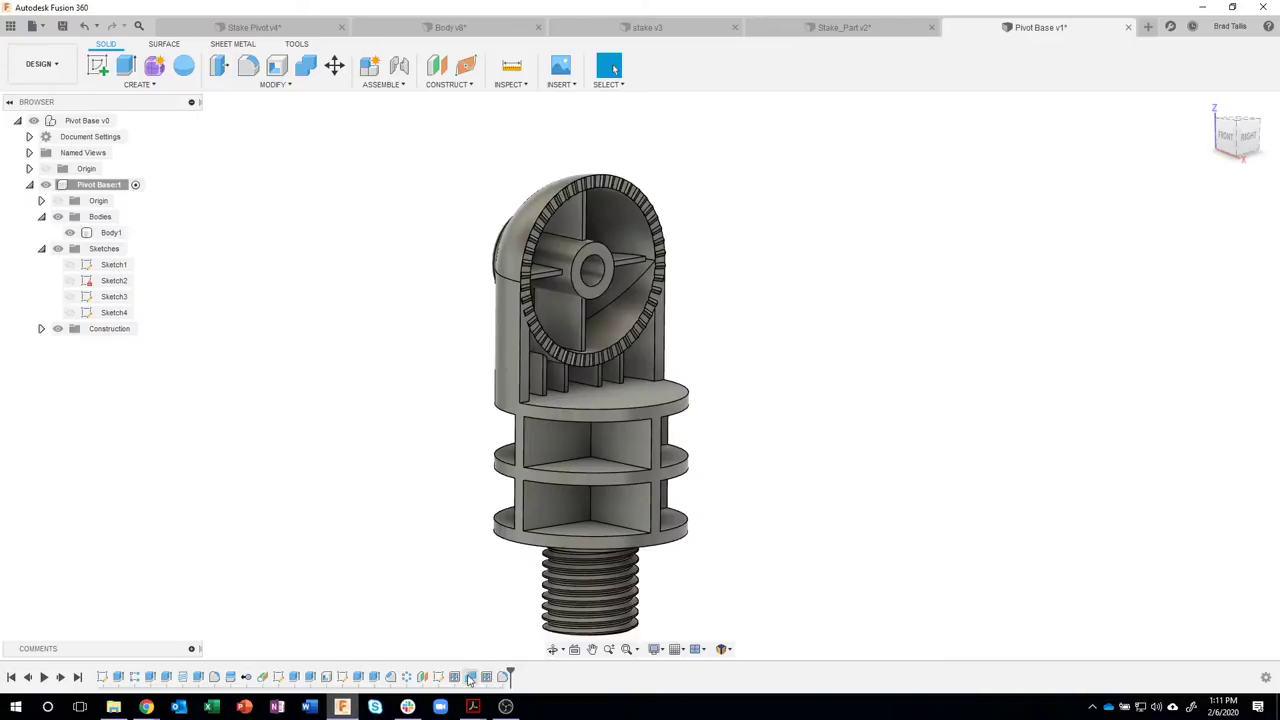
- Roll the timeline marker back to sit before Extrude8 and the final tooth features
left_click(377, 678)
left_click(405, 678, "shift")
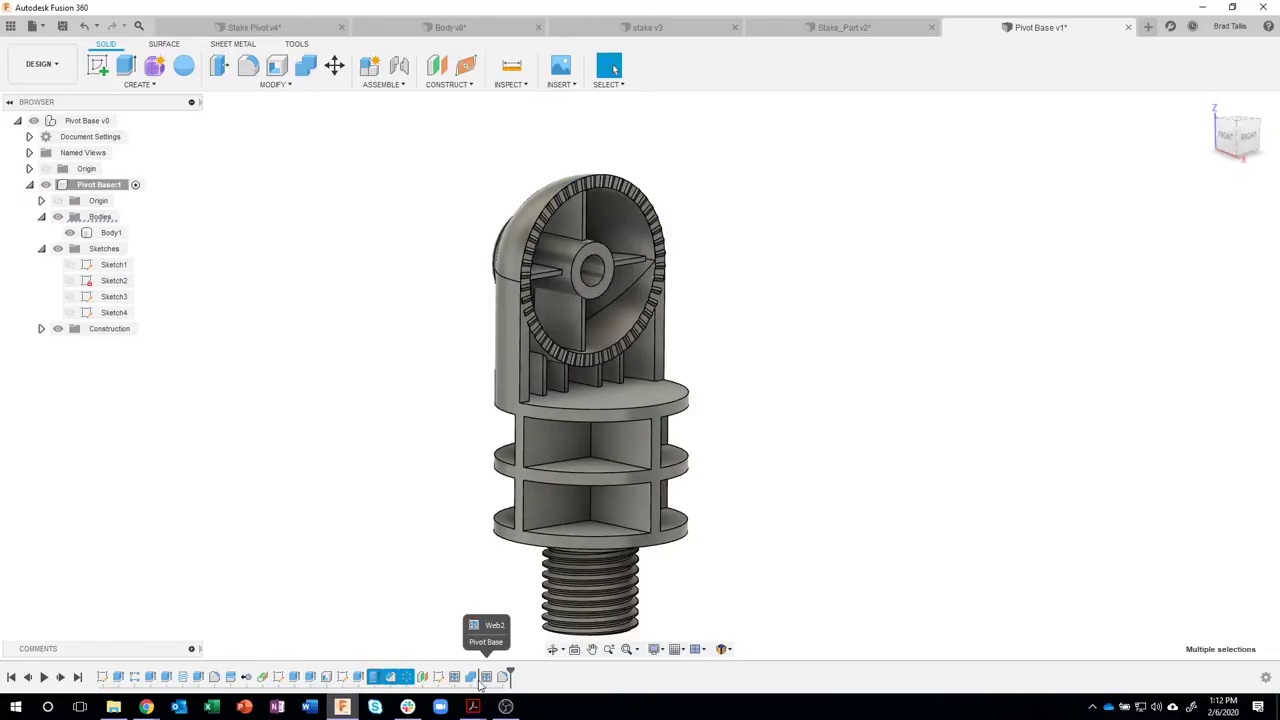
left_click(509, 678)
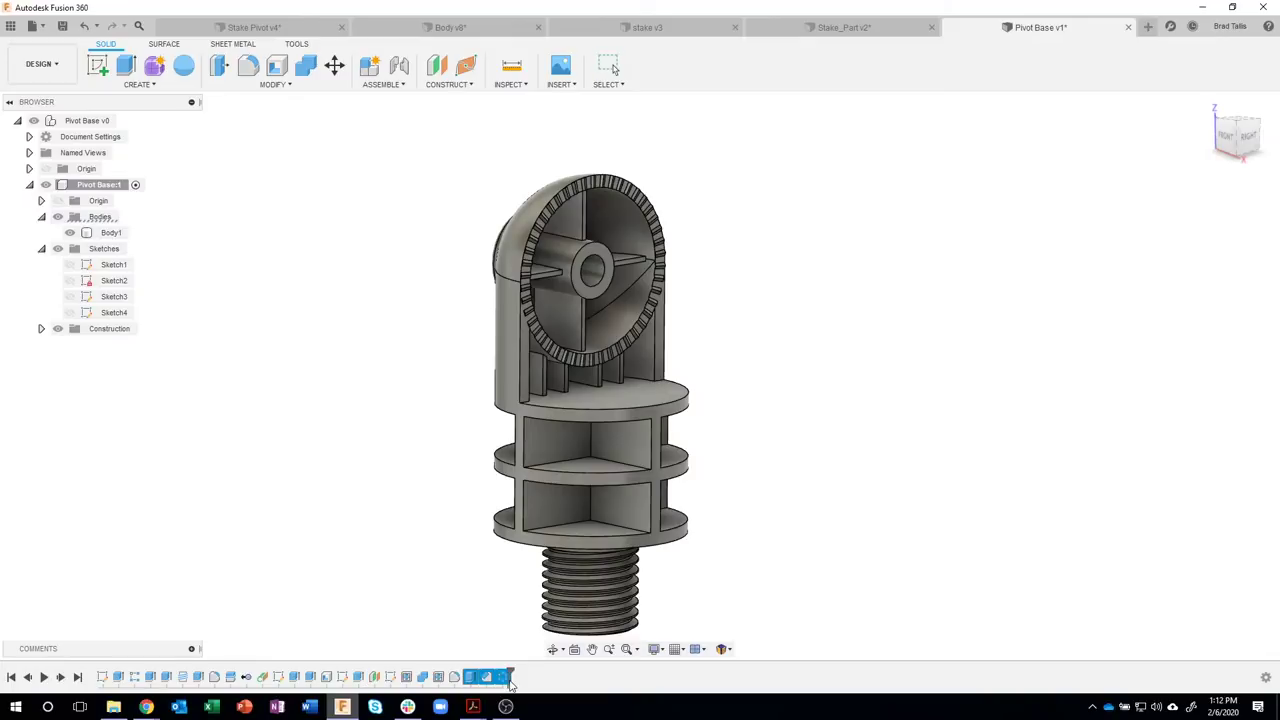
left_click(473, 678)
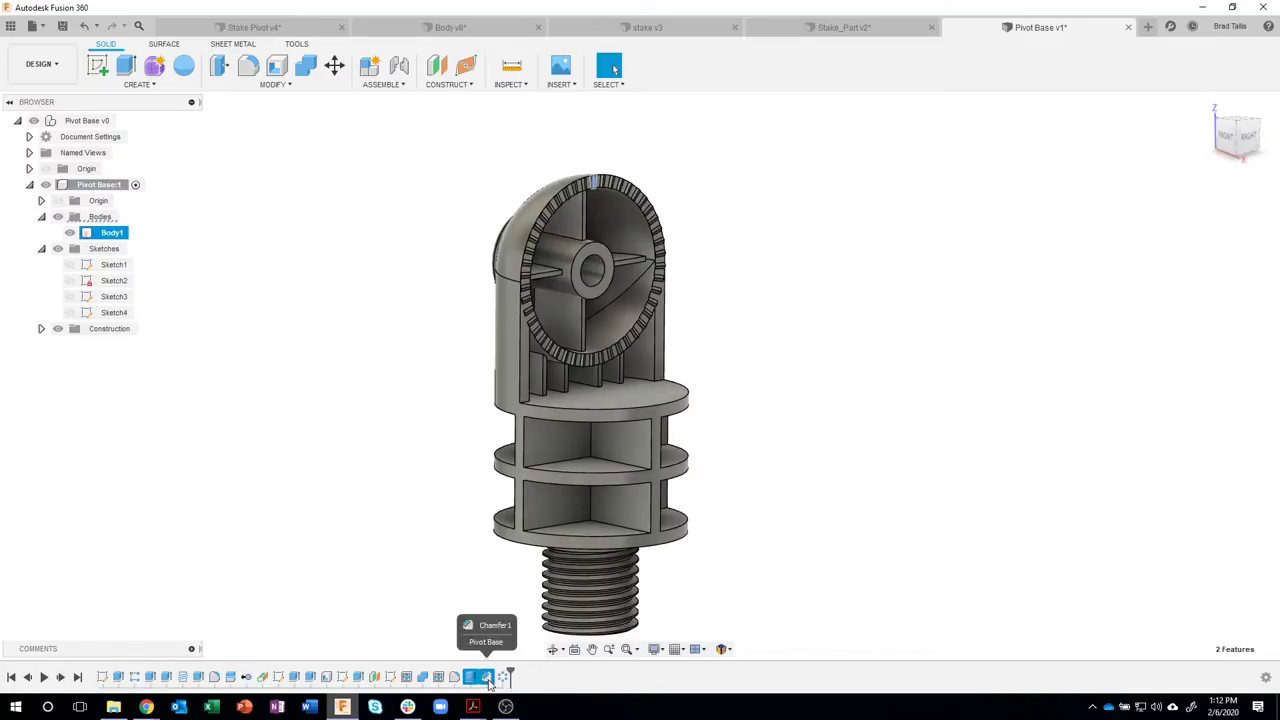
left_click(503, 677, "shift")
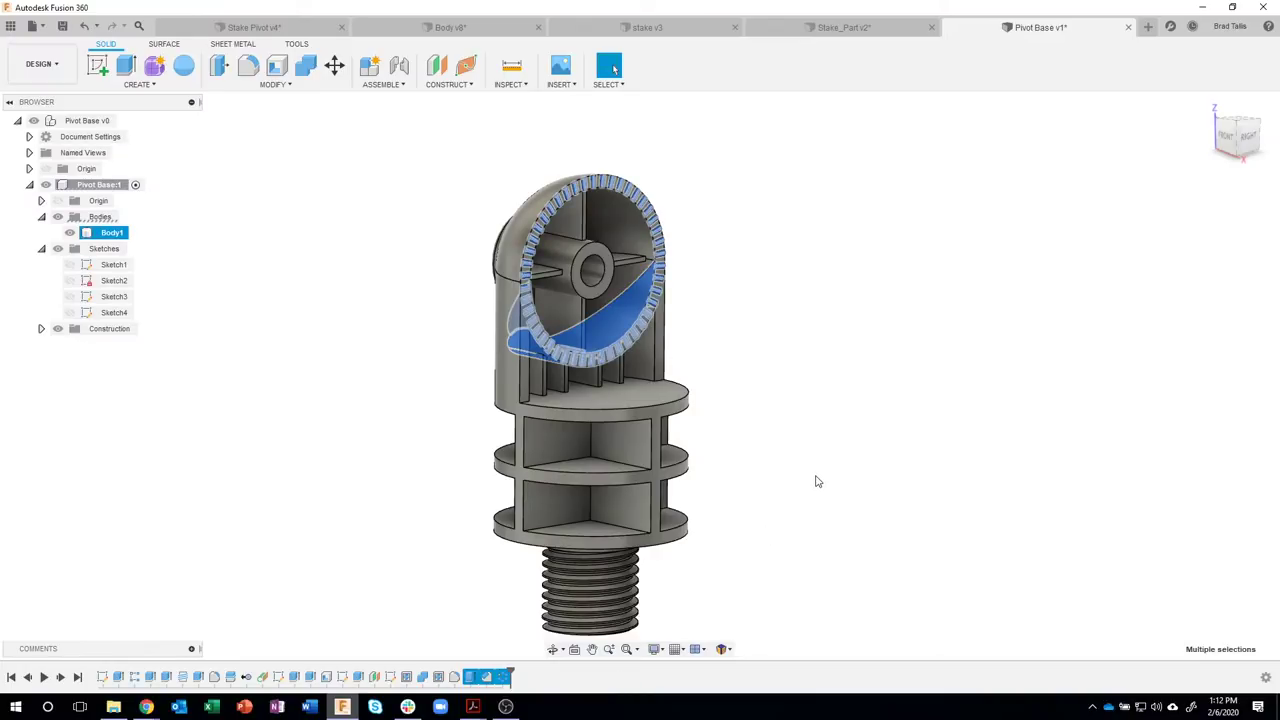
left_click(812, 510)
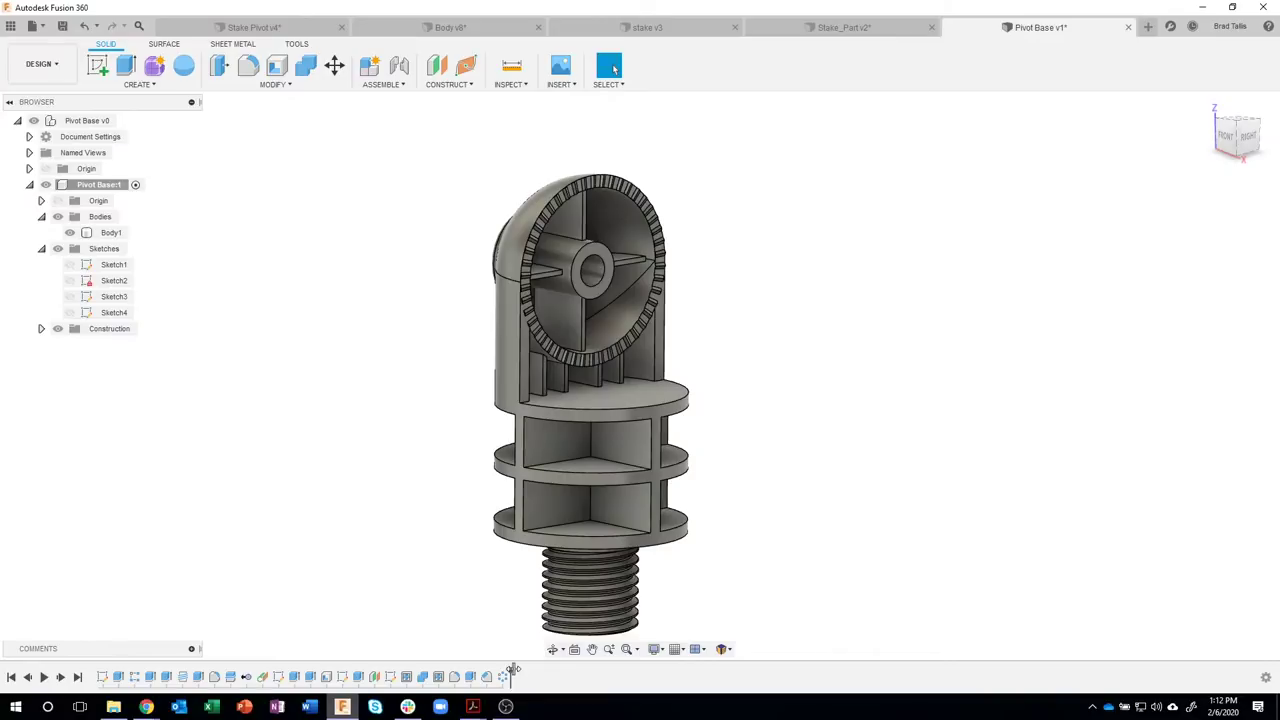
left_click_drag(512, 670, 462, 668)
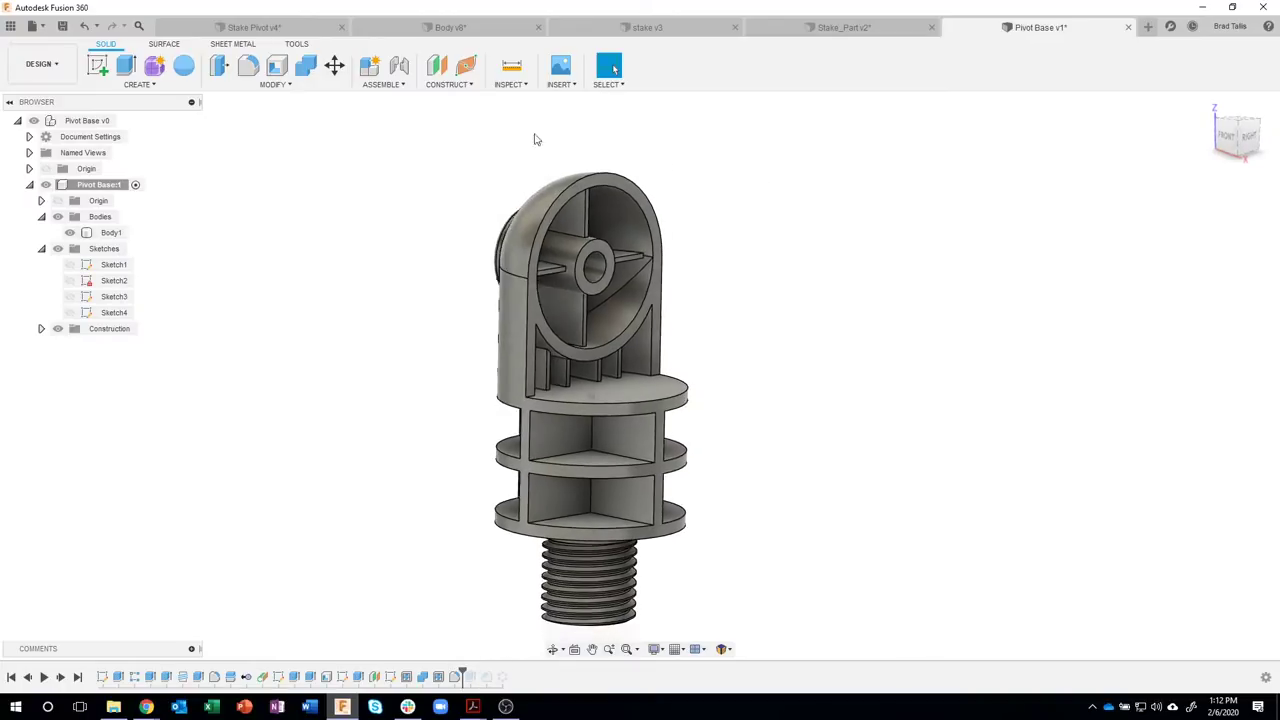
- Add Fillet4, a 0.01 in fillet on all edges of the body, before the tooth features
left_click(268, 84)
left_click(230, 116)
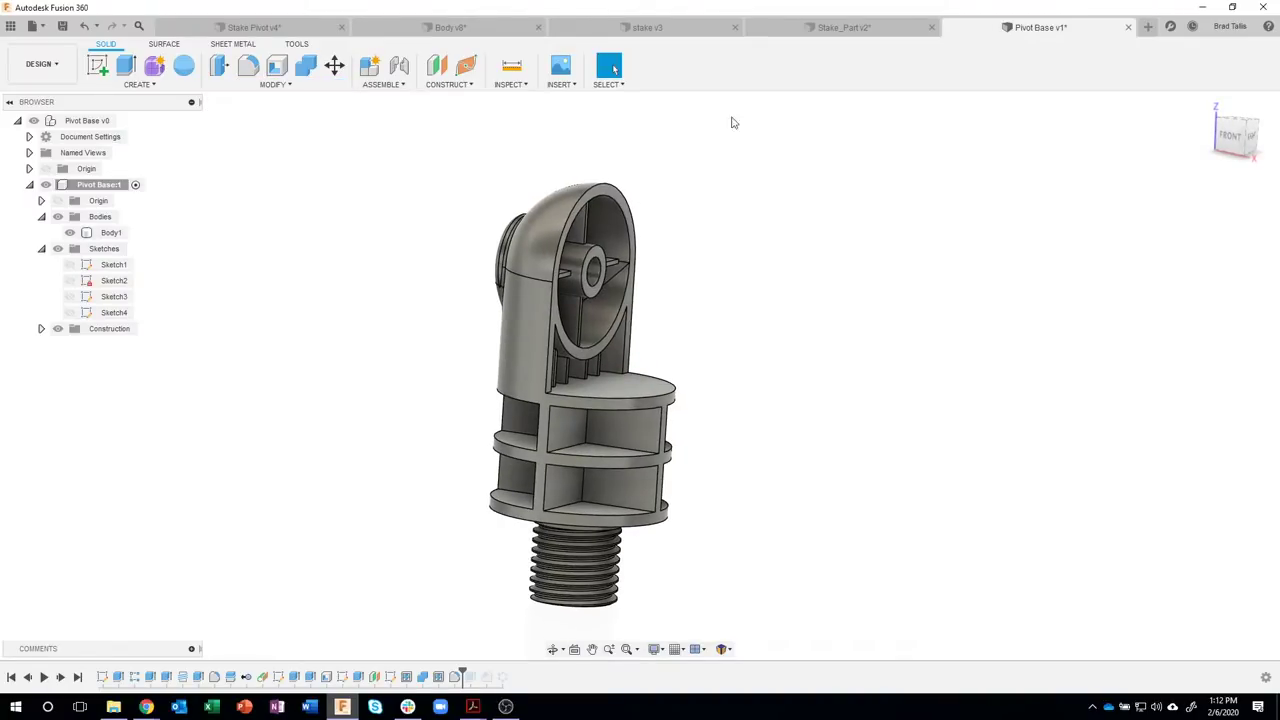
left_click(1228, 138)
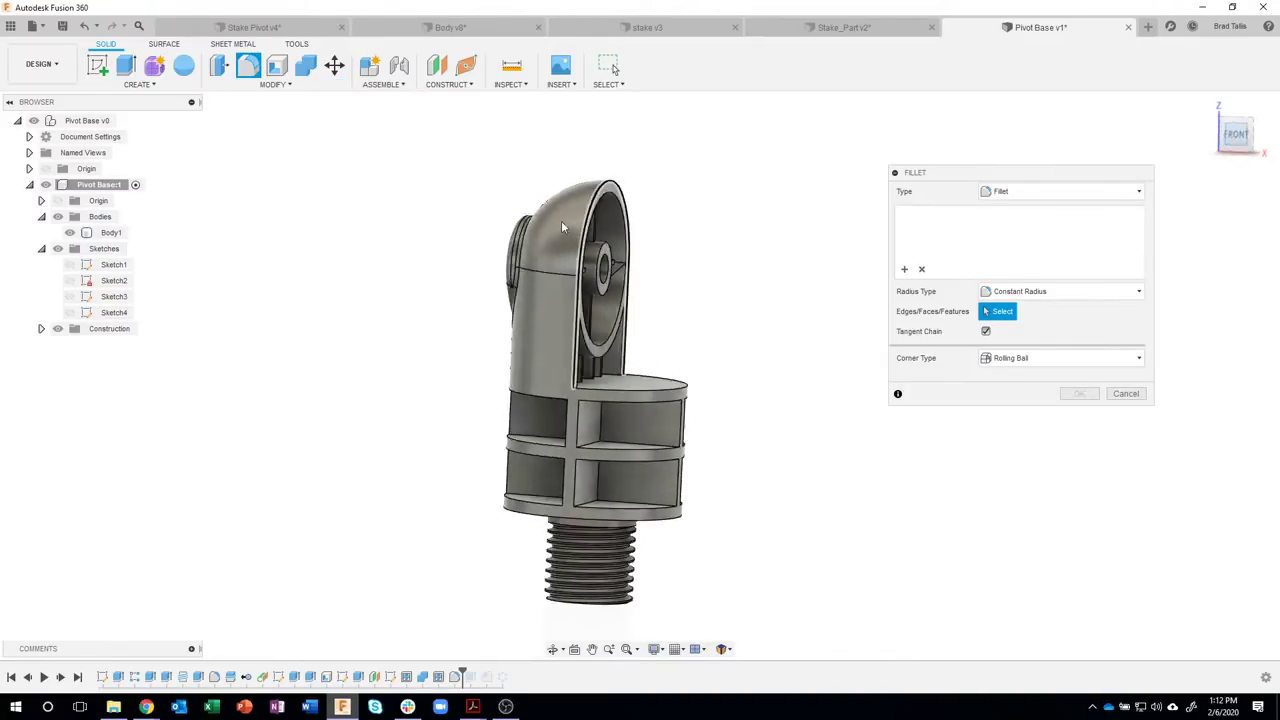
left_click_drag(692, 369, 767, 520)
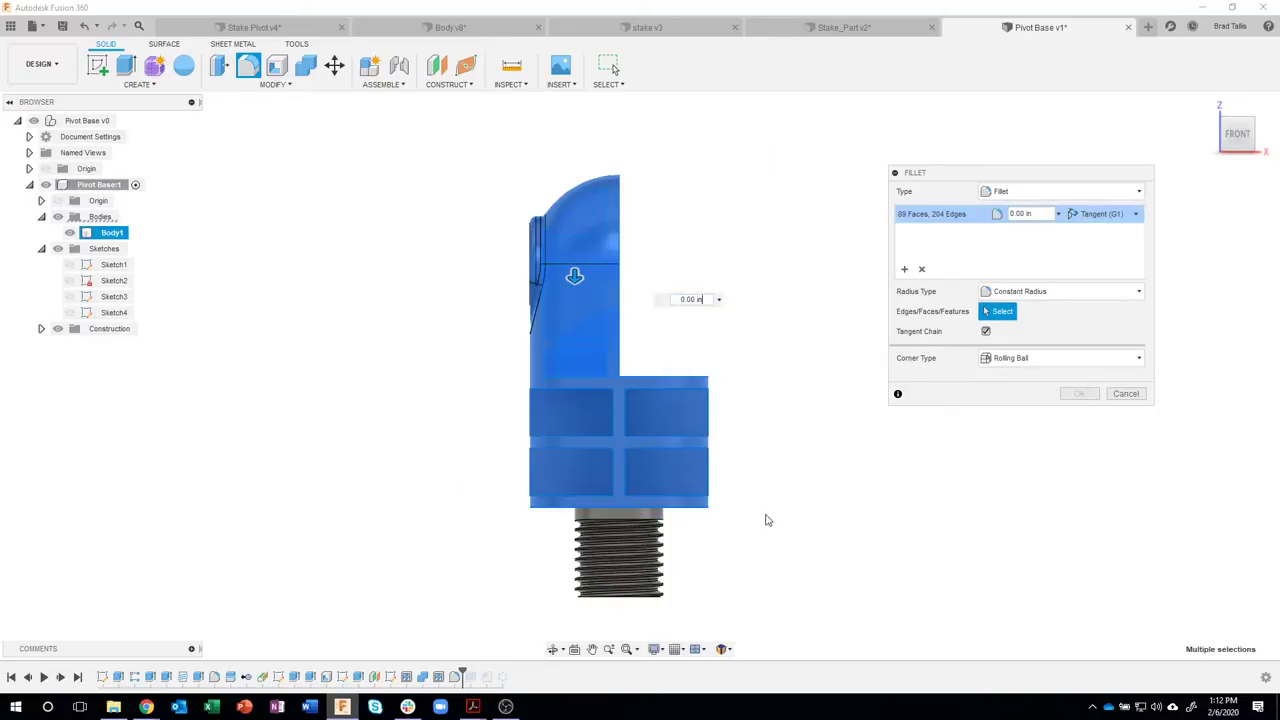
left_click(1058, 213)
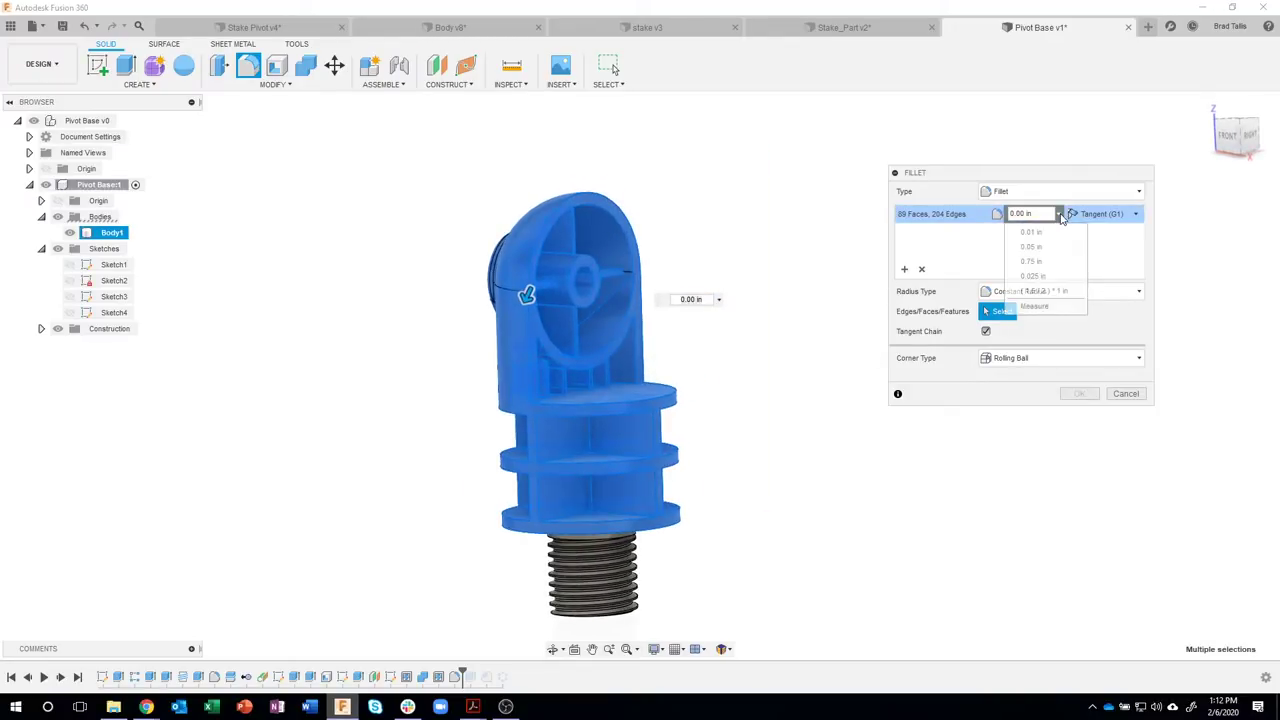
left_click(1047, 233)
type("0.01")
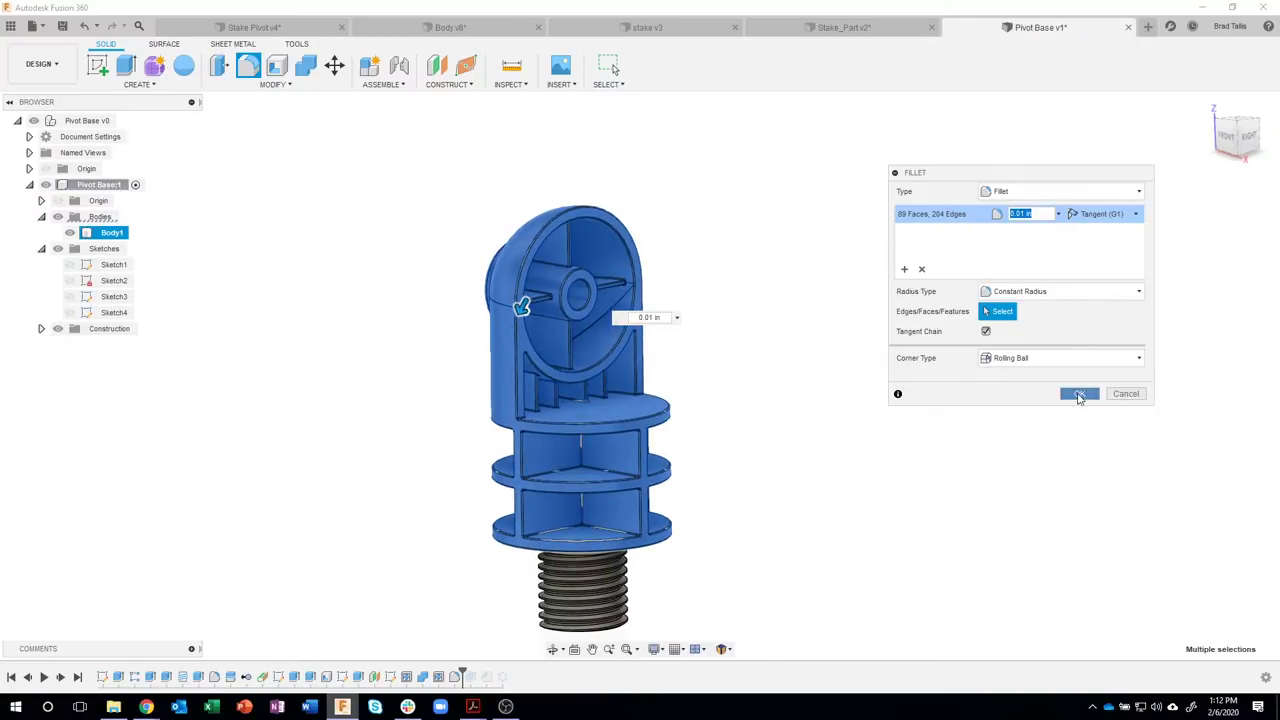
left_click(1079, 395)
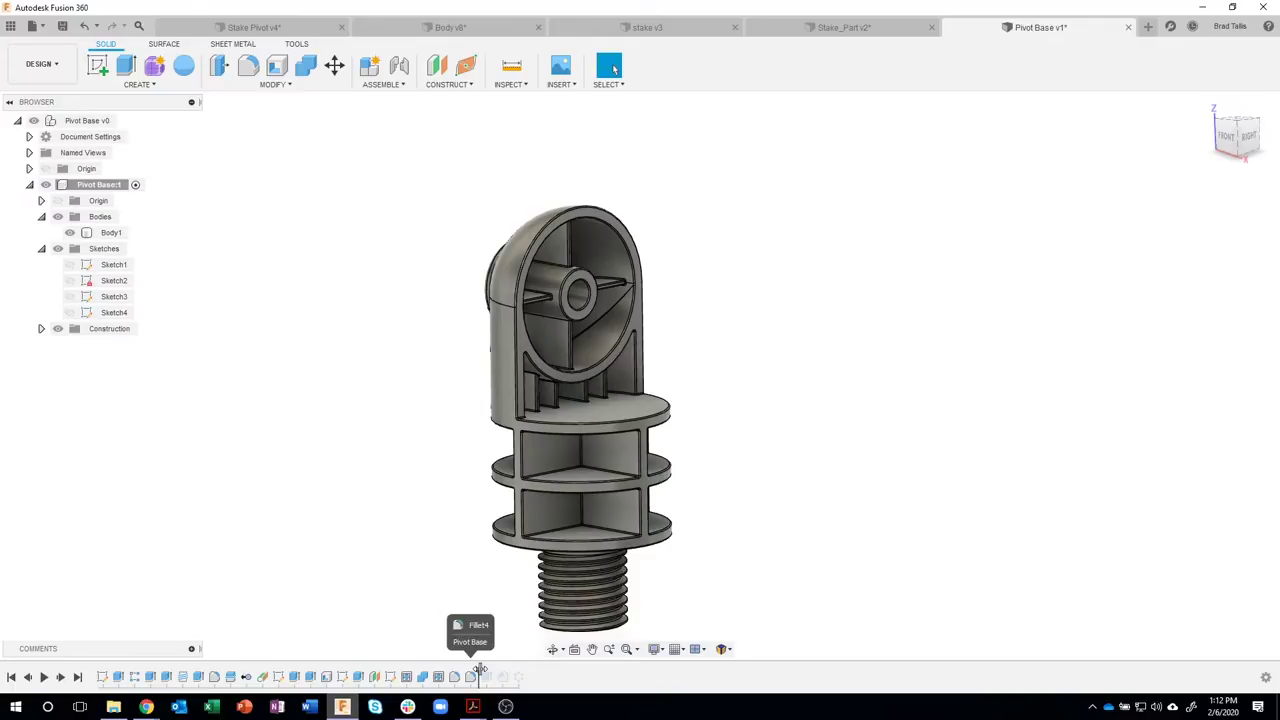
- Roll the timeline to the end and orbit closely around the toothed rim to inspect it
left_click_drag(481, 668, 521, 668)
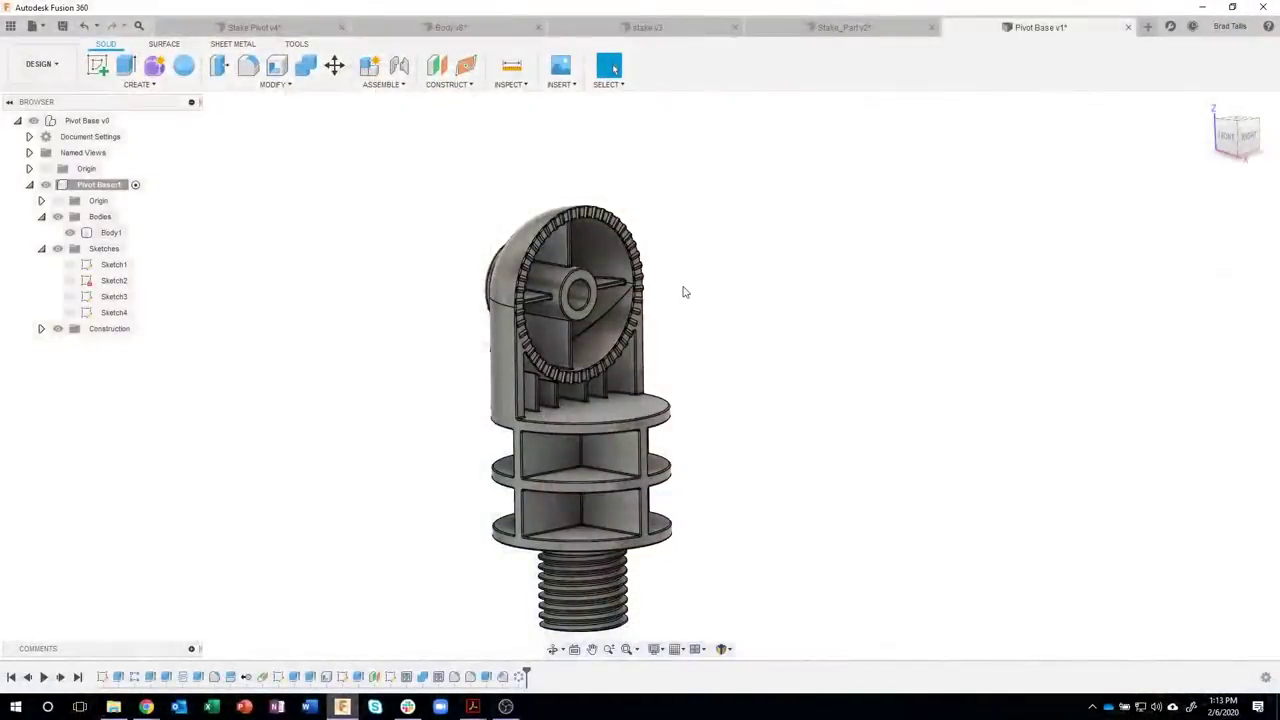
scroll(452, 273, "up", 6)
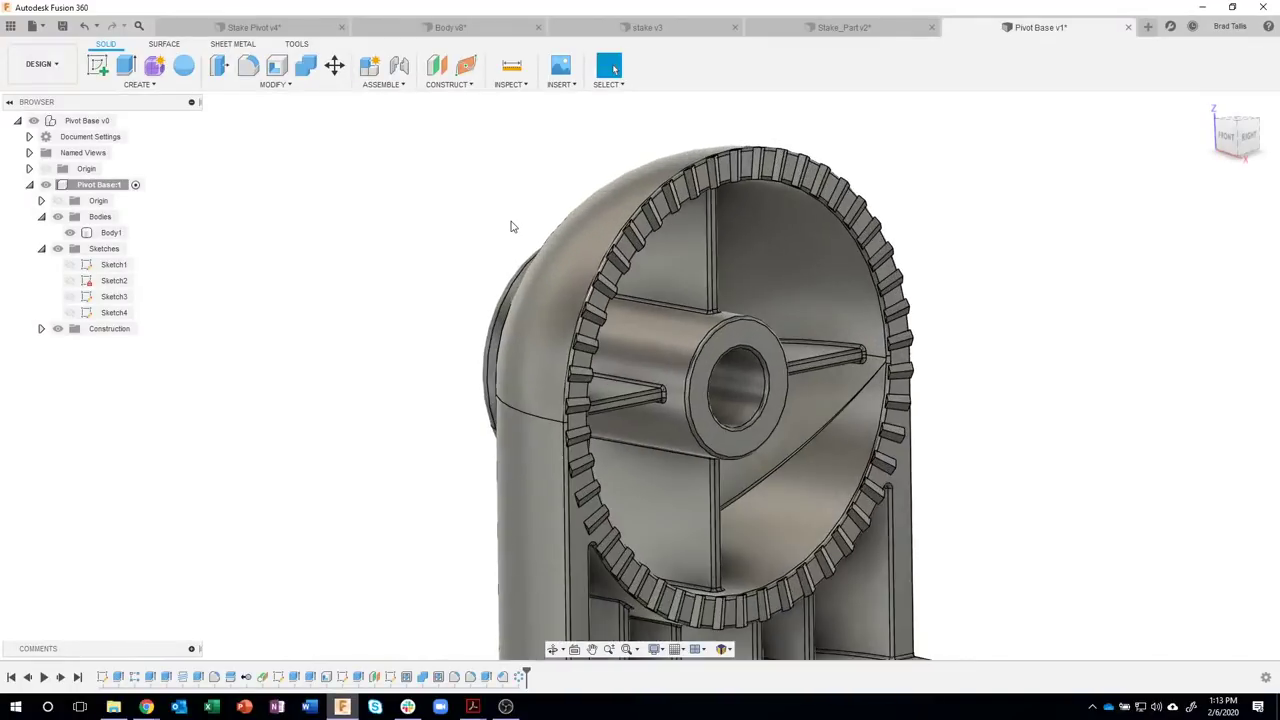
middle_click_drag(507, 220, 576, 330, "shift")
left_click(573, 322)
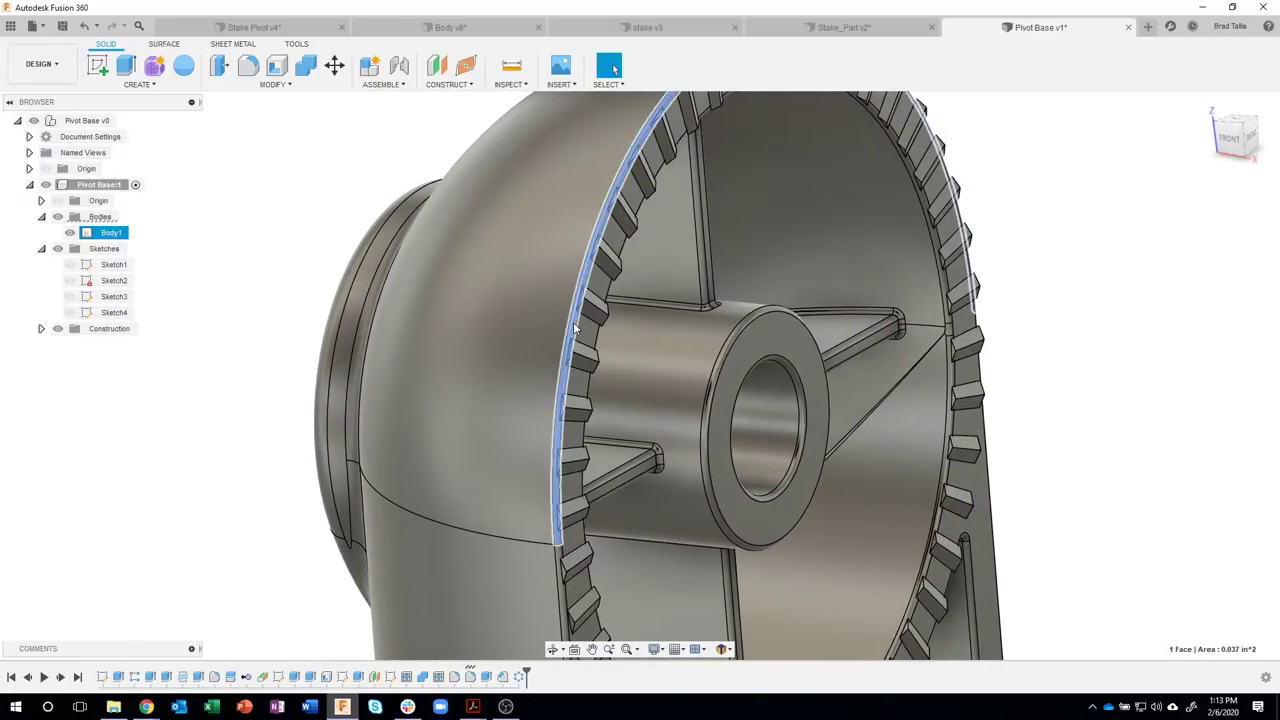
key("Escape")
middle_click_drag(968, 255, 829, 263, "shift")
scroll(829, 263, "up", 5)
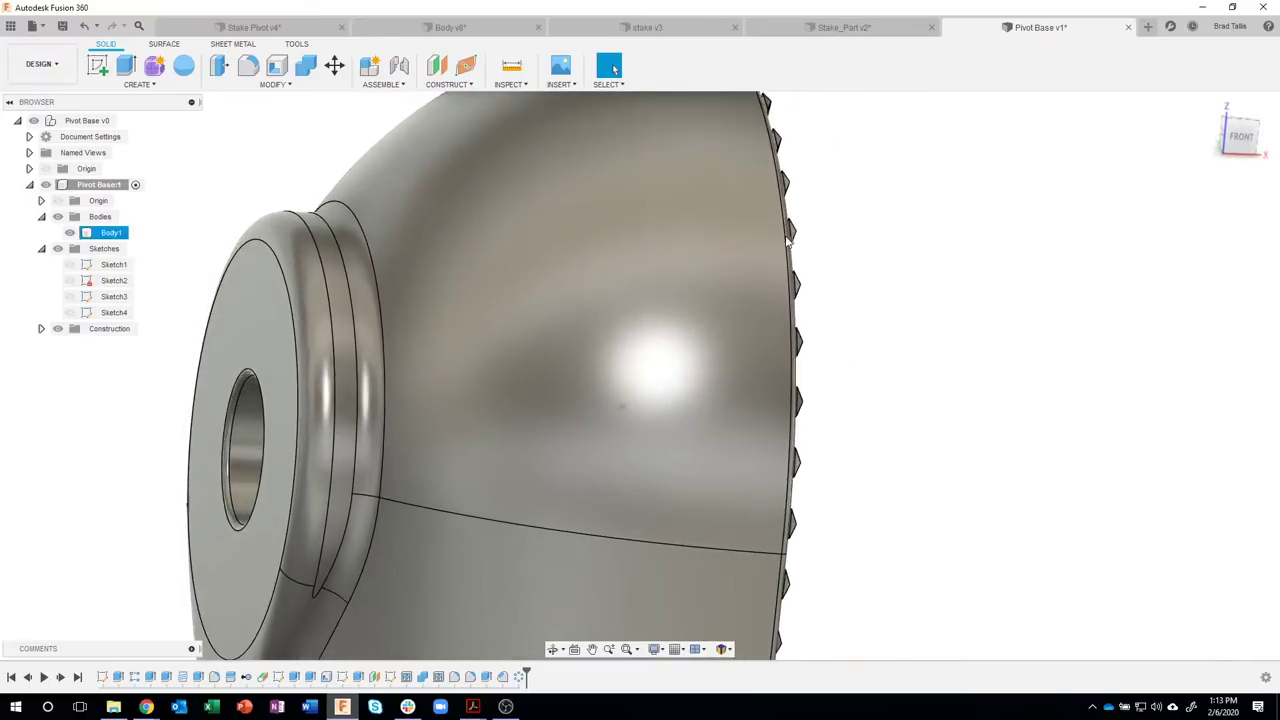
scroll(851, 201, "up", 5)
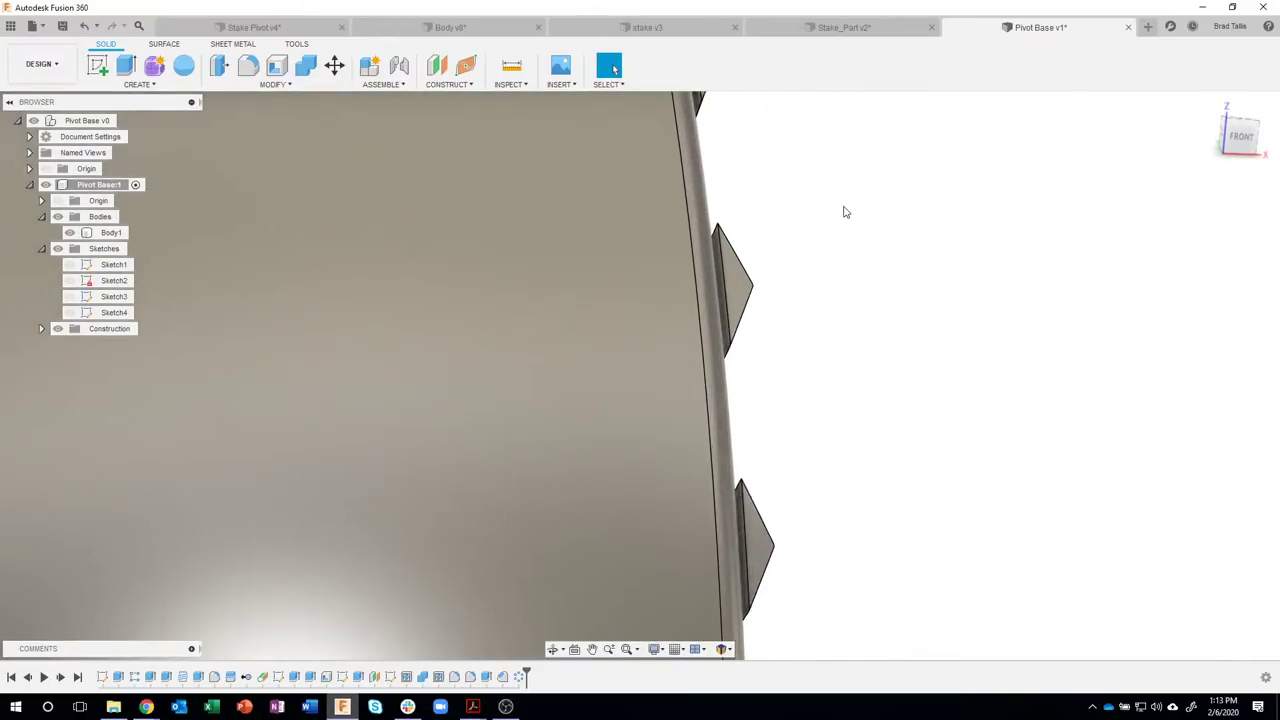
middle_click_drag(845, 212, 715, 255, "shift")
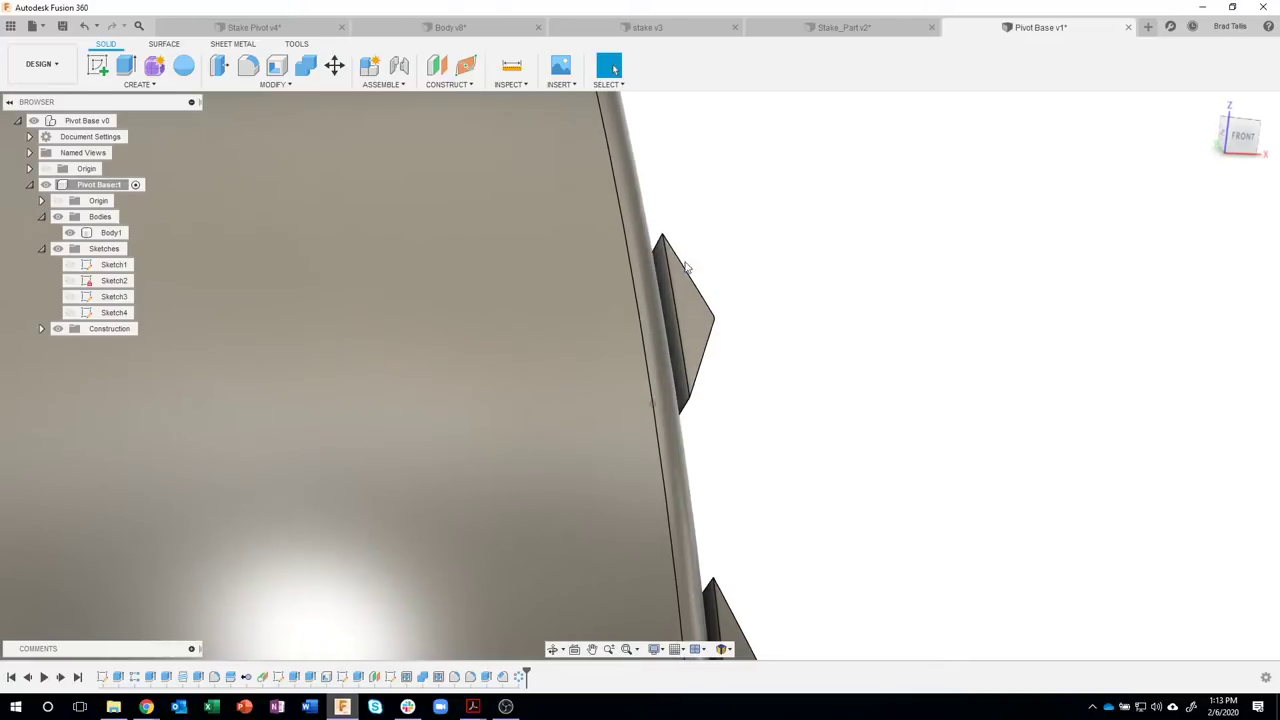
left_click(660, 277)
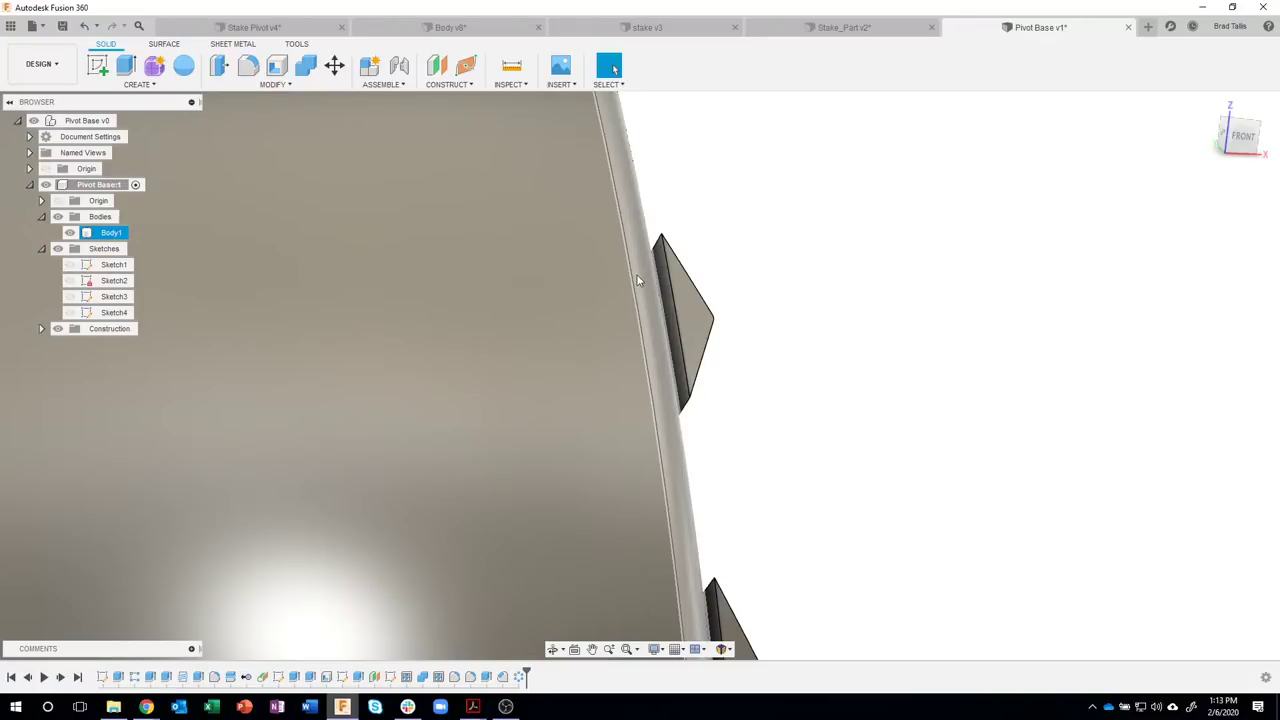
left_click(689, 274)
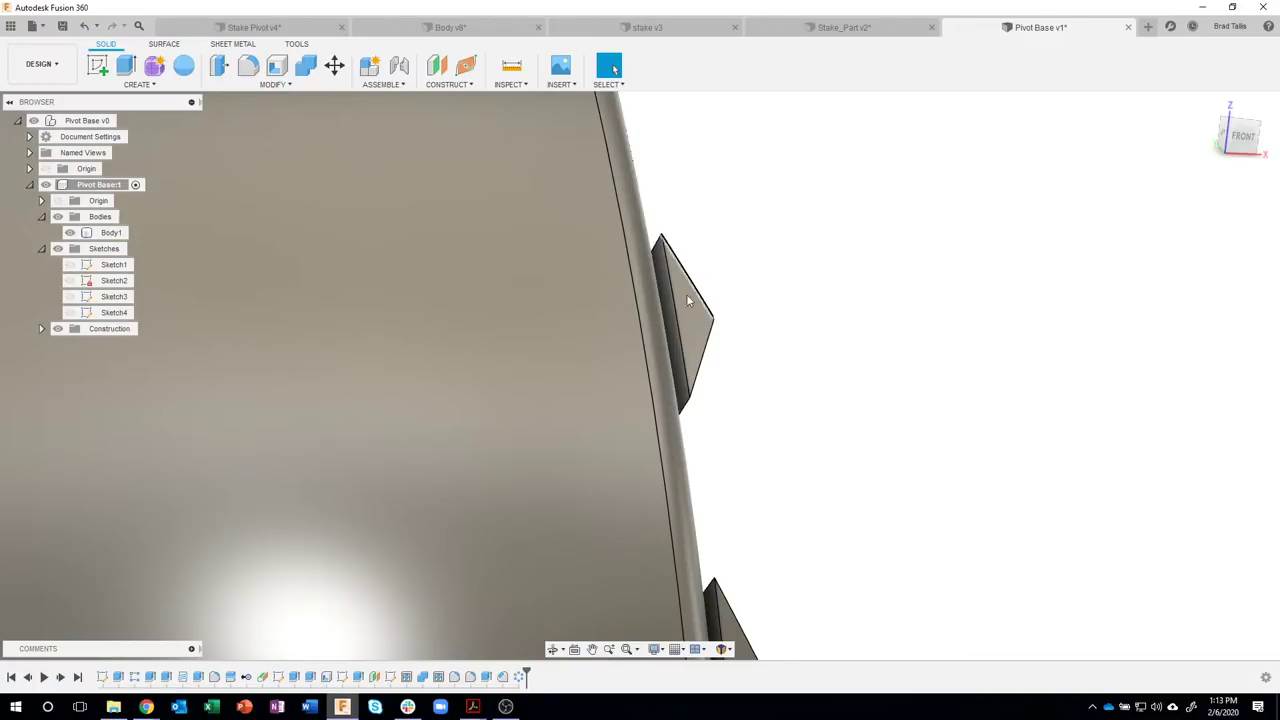
middle_click_drag(686, 294, 661, 295, "shift")
mouse_move(806, 314)
middle_mouse_down("shift")
mouse_move(714, 296)
mouse_move(797, 296)
middle_mouse_up("shift")
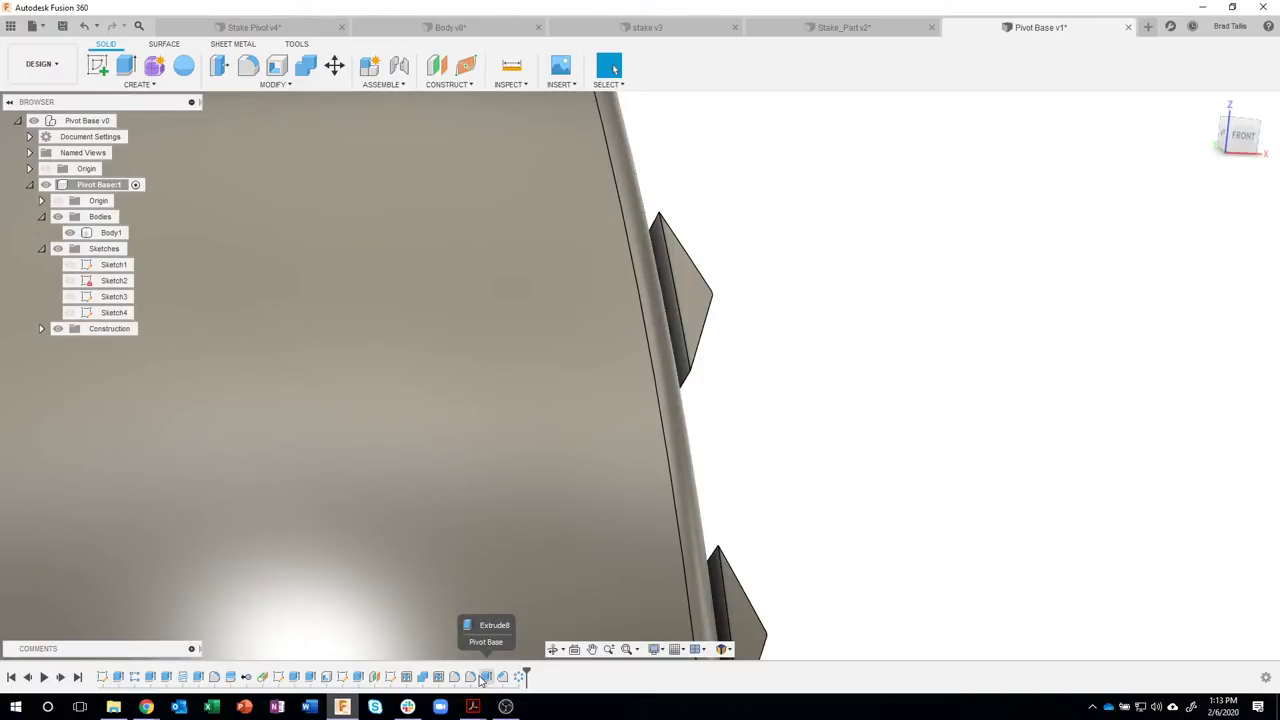
- Locate the Extrude8 fins in the viewport with Find in Window
left_click(486, 677)
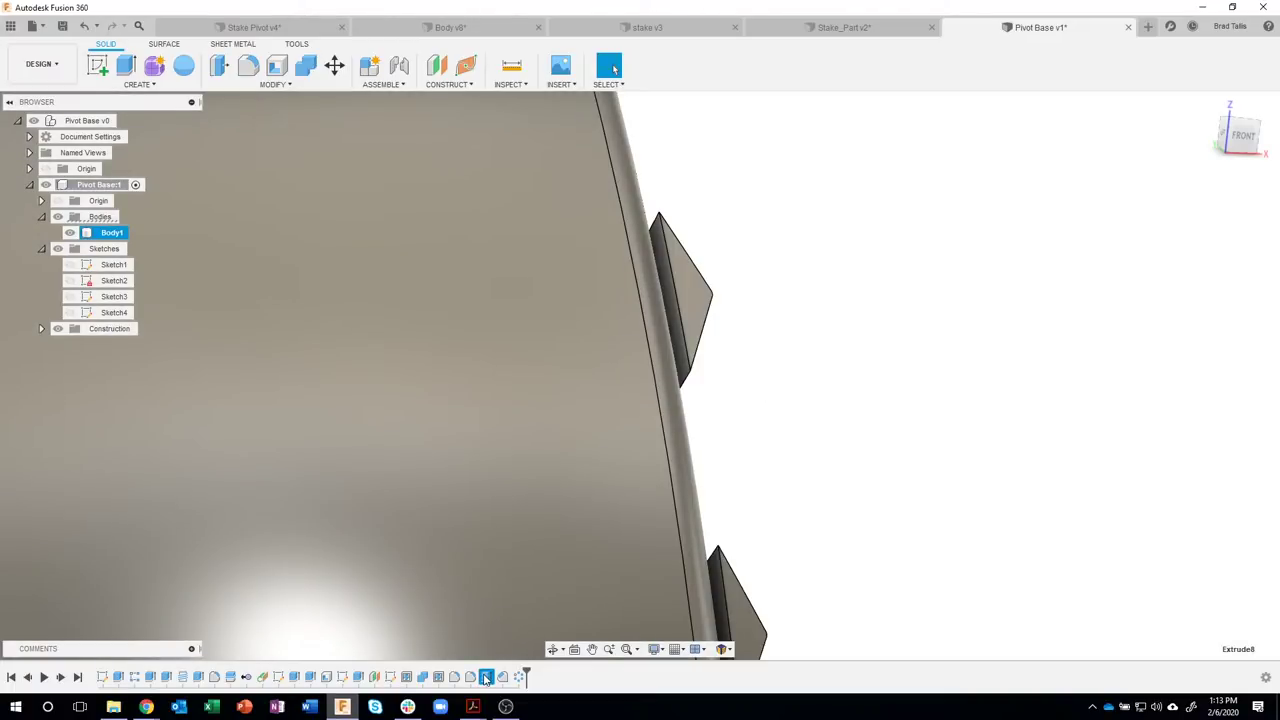
right_click(486, 677)
left_click(520, 660)
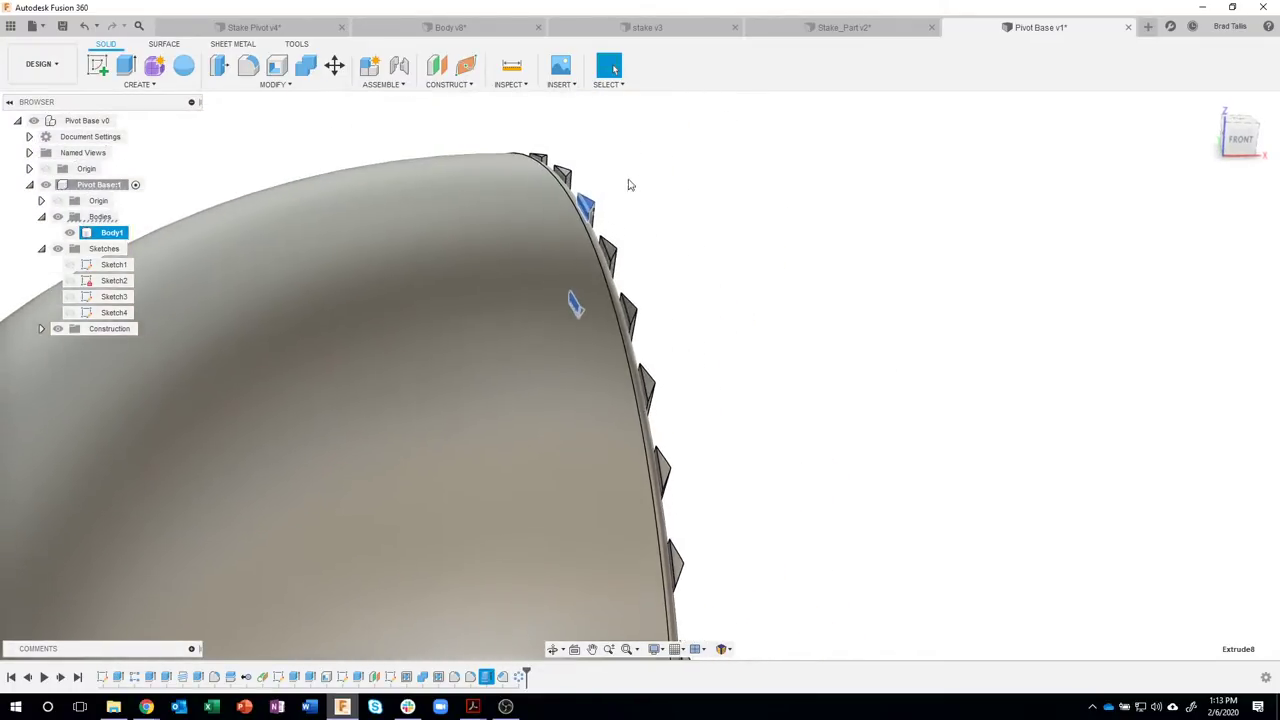
left_click(676, 238)
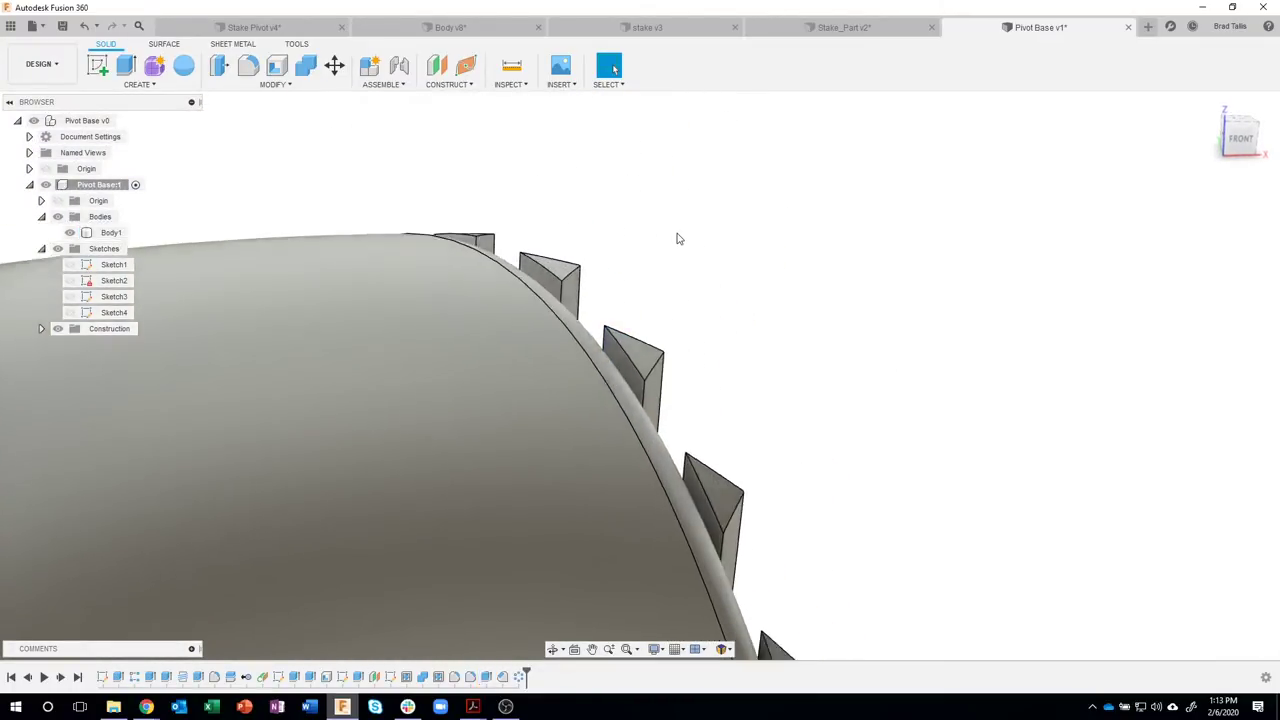
mouse_move(676, 238)
middle_mouse_down("shift")
mouse_move(623, 317)
mouse_move(547, 612)
middle_mouse_up("shift")
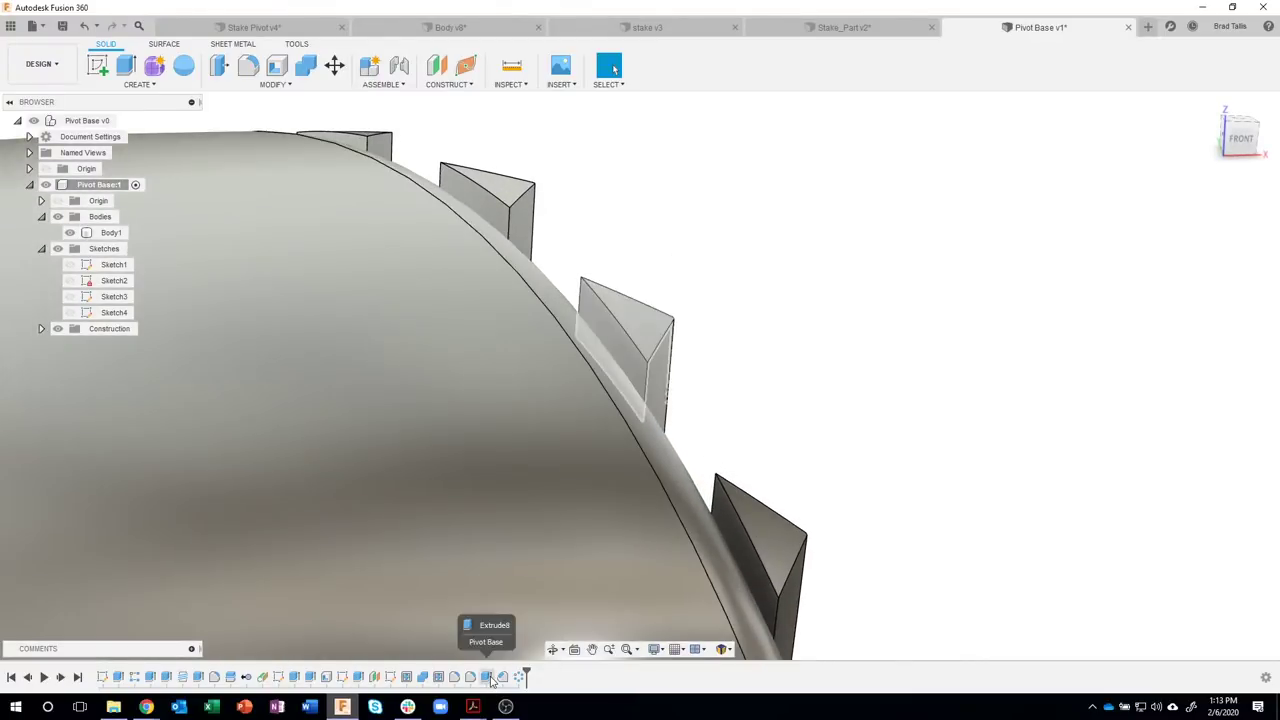
- Change the tooth extrusion's direction to Symmetric and check the toothed ring
right_click(500, 678)
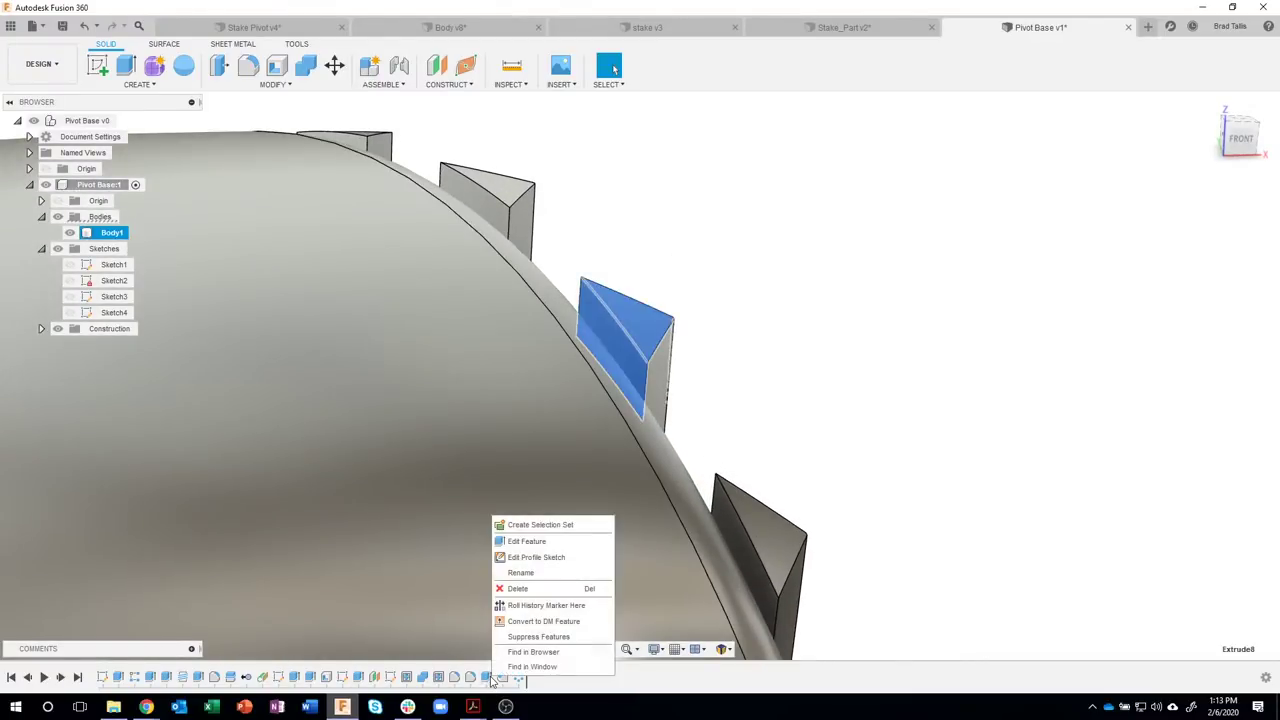
left_click(527, 541)
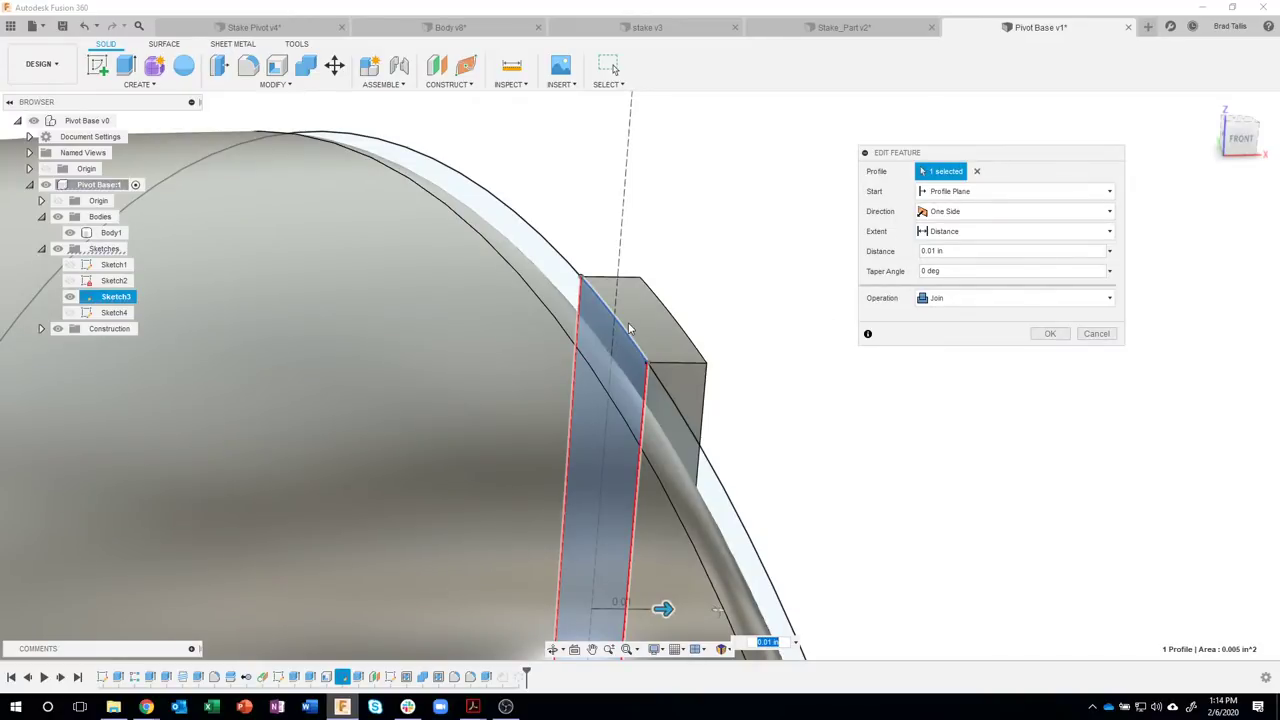
left_click(956, 213)
left_click(953, 262)
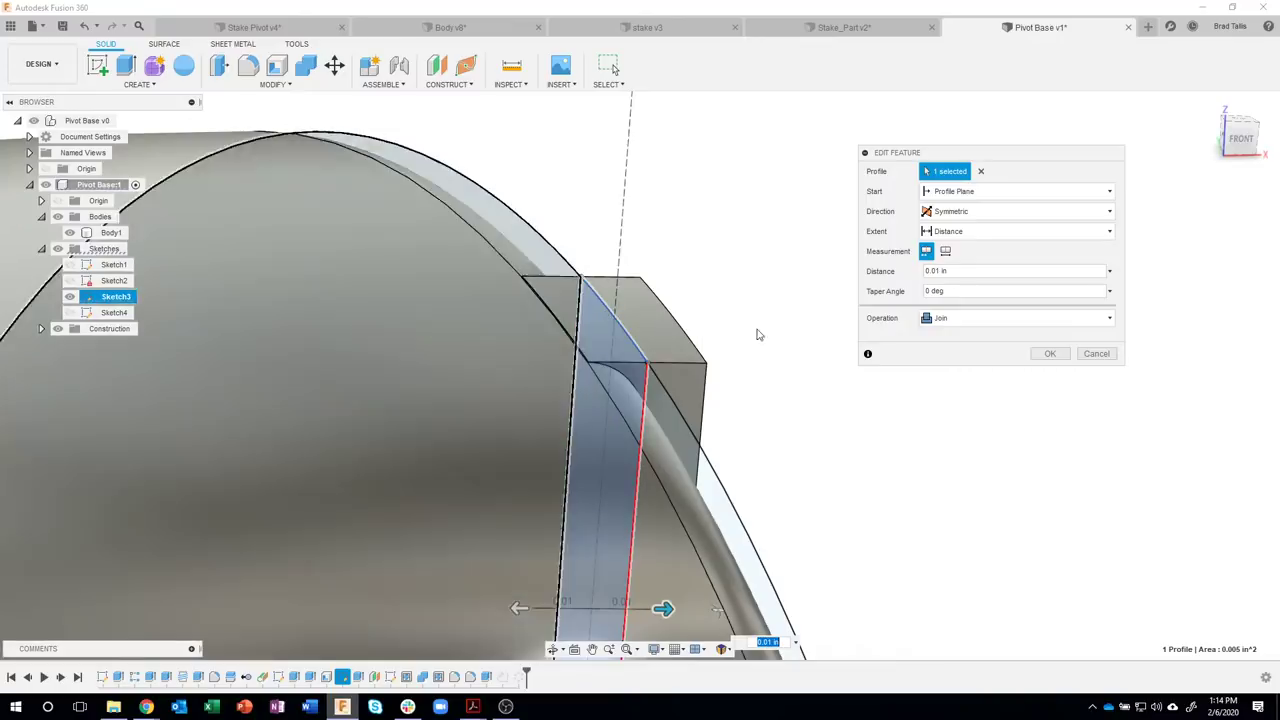
middle_click_drag(757, 335, 722, 370, "shift")
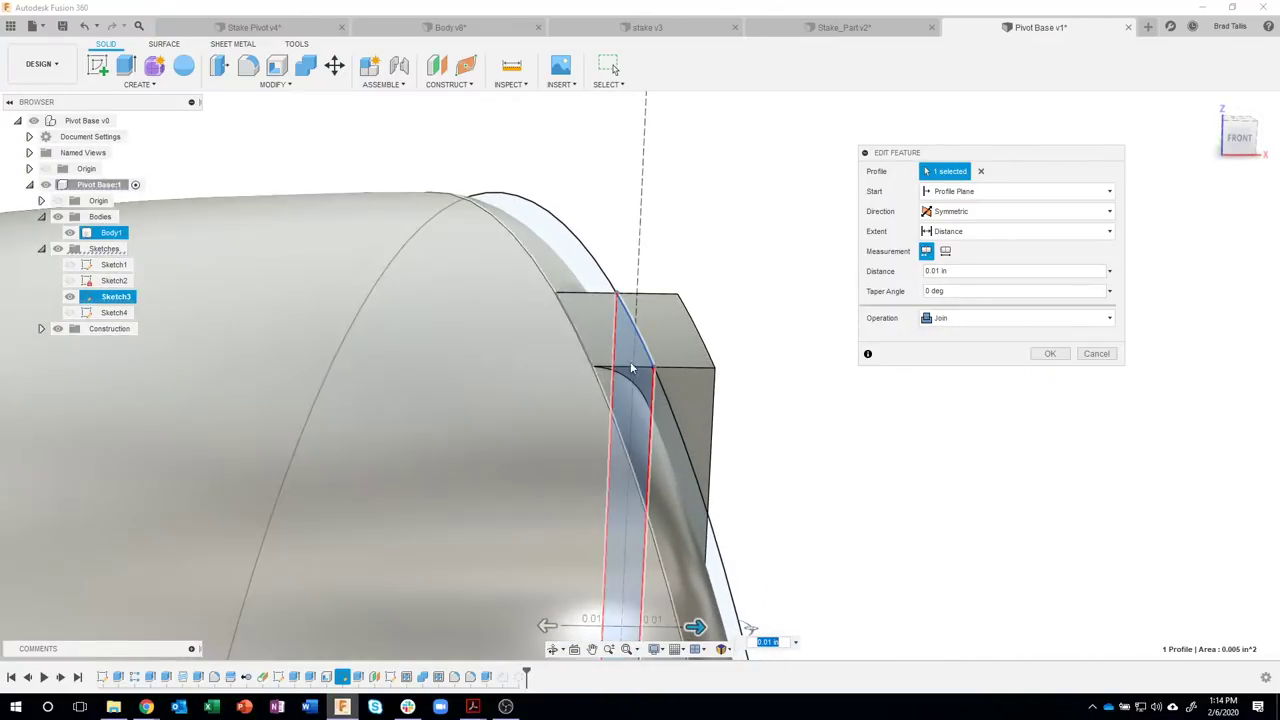
left_click(1048, 355)
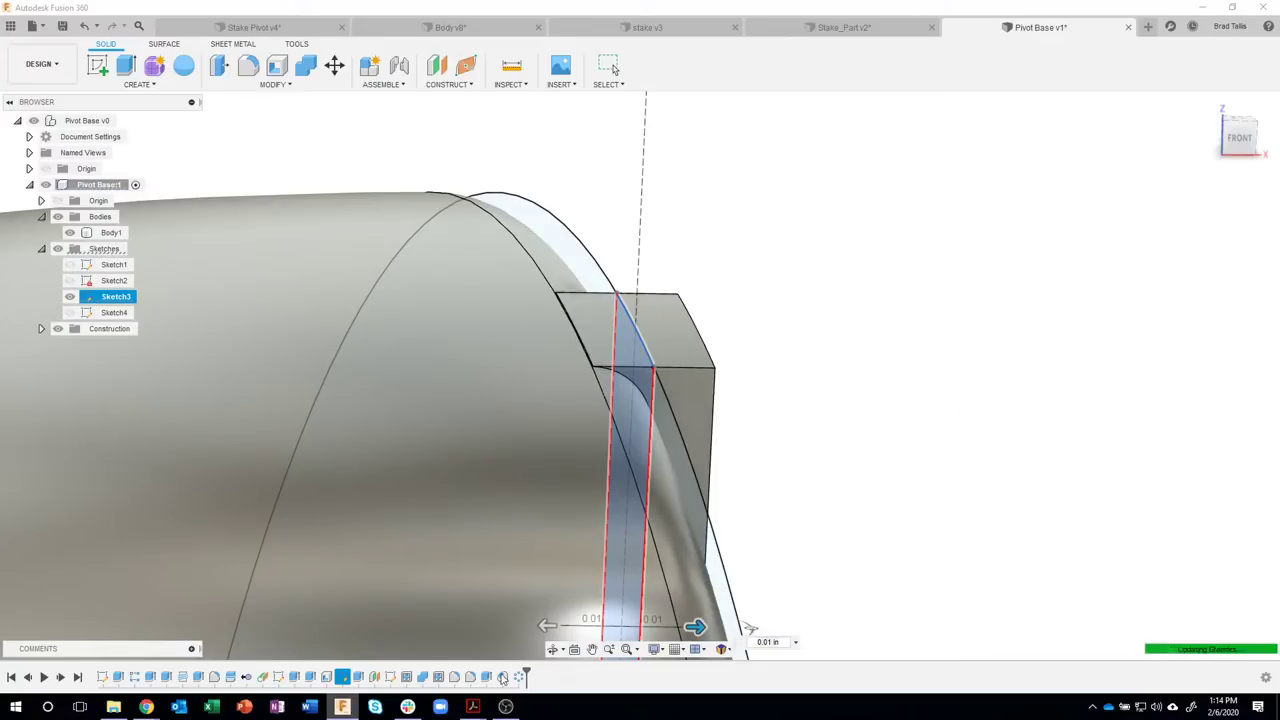
middle_click_drag(842, 482, 491, 326, "shift")
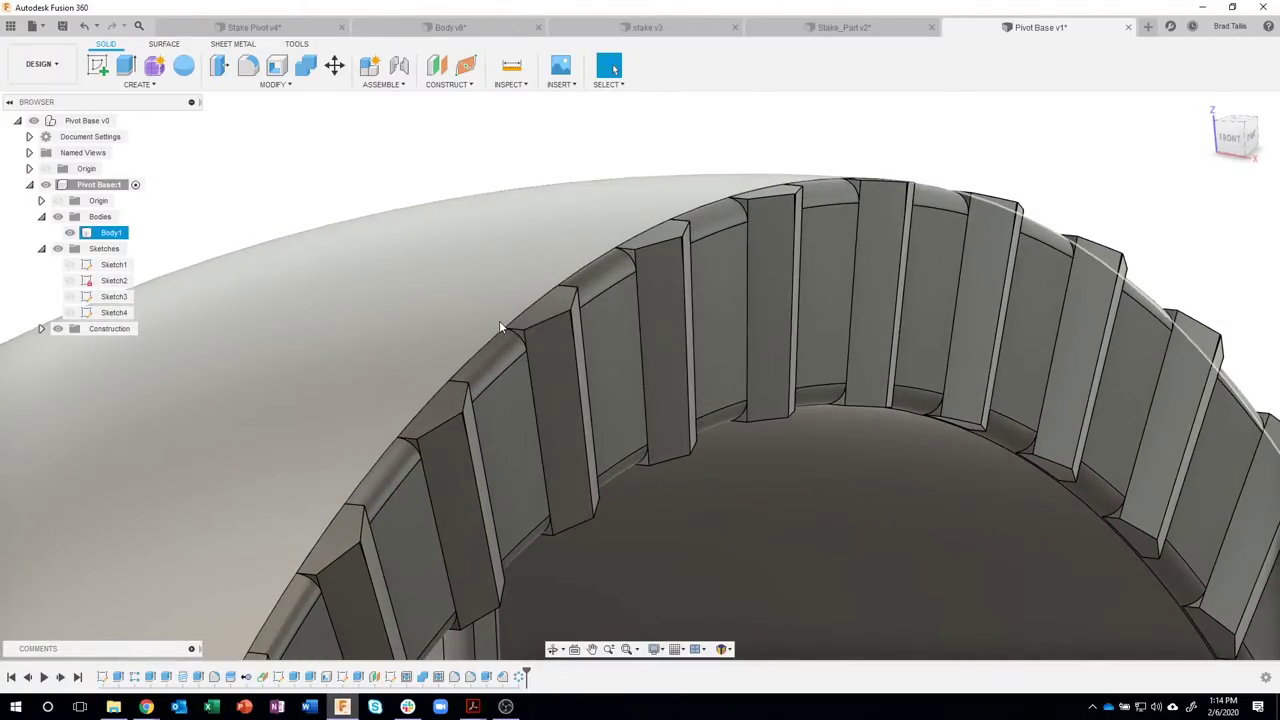
scroll(501, 321, "down", 3)
scroll(571, 356, "up", 3)
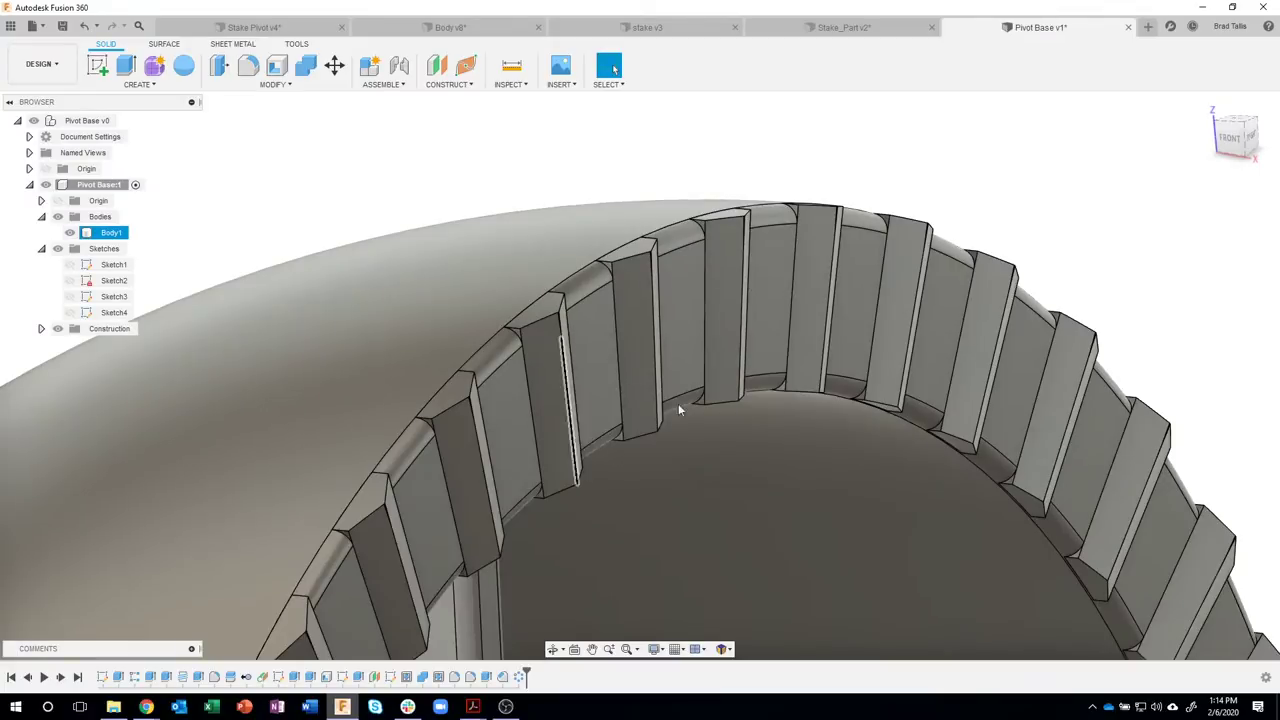
scroll(1009, 183, "down", 3)
middle_click_drag(1009, 183, 977, 291, "shift")
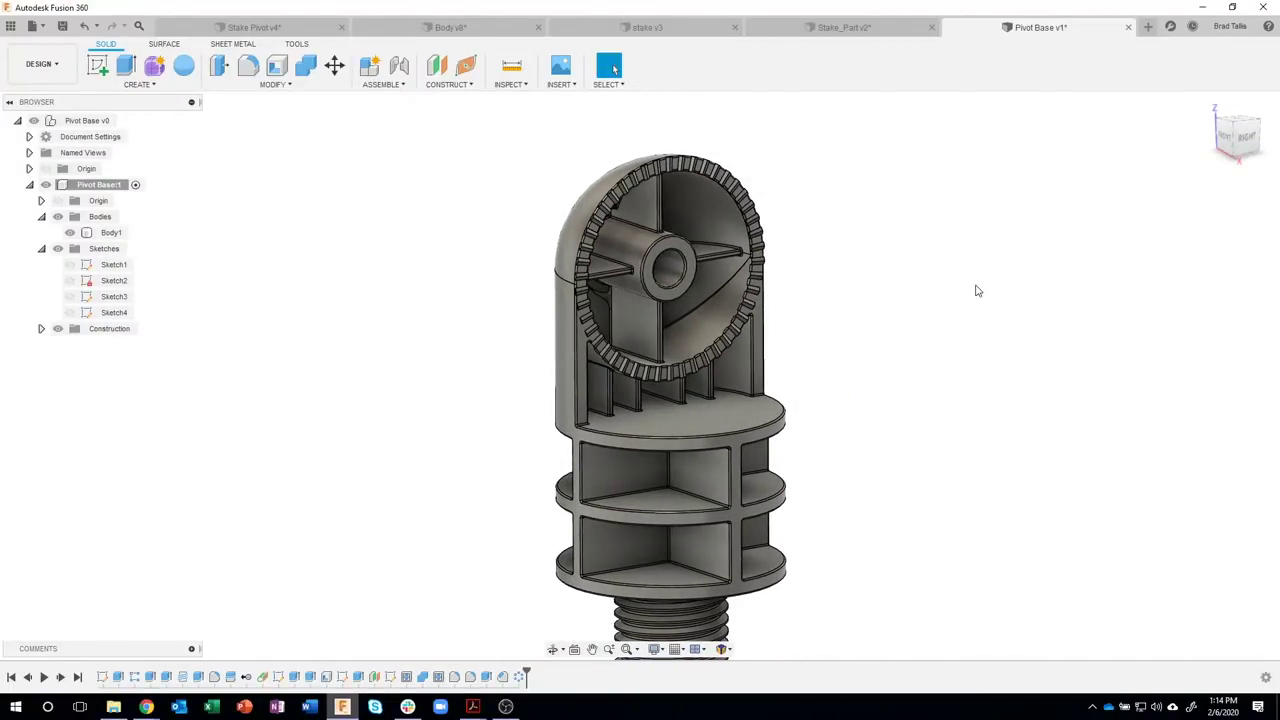
- Apply the blue Plastic - Texture - Random appearance to the body and start saving a new version
key("a")
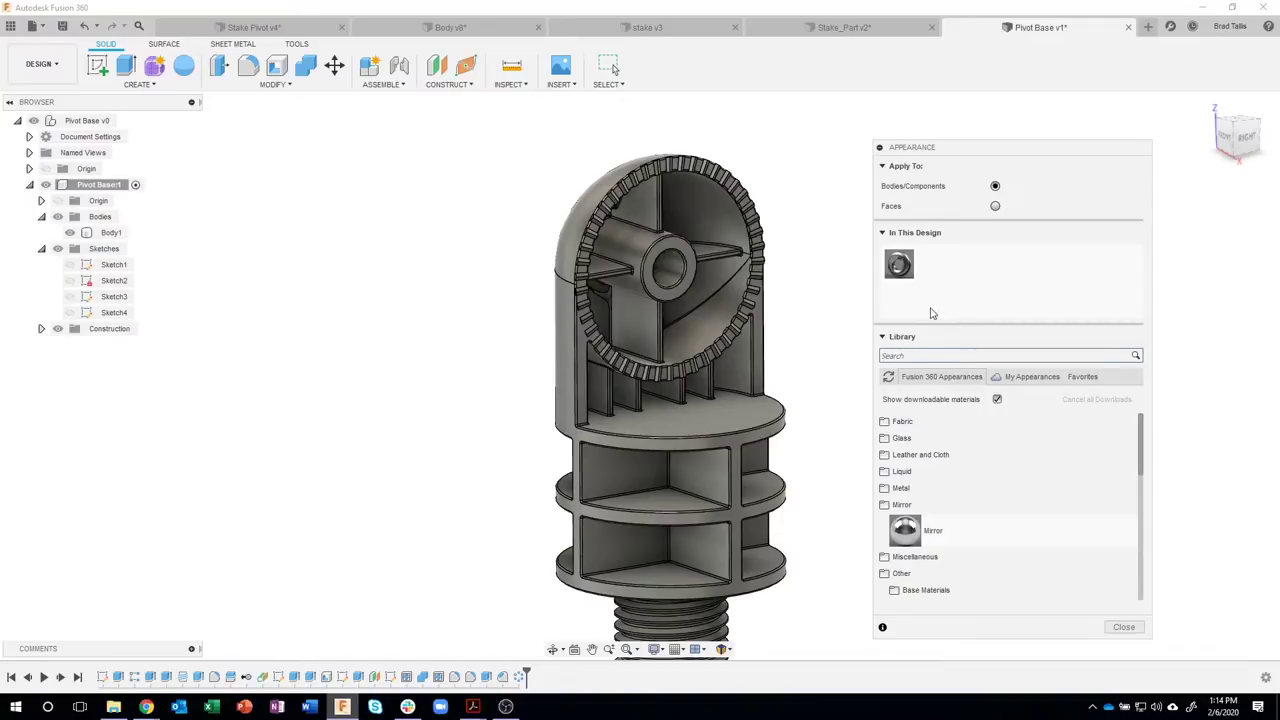
left_click(1080, 380)
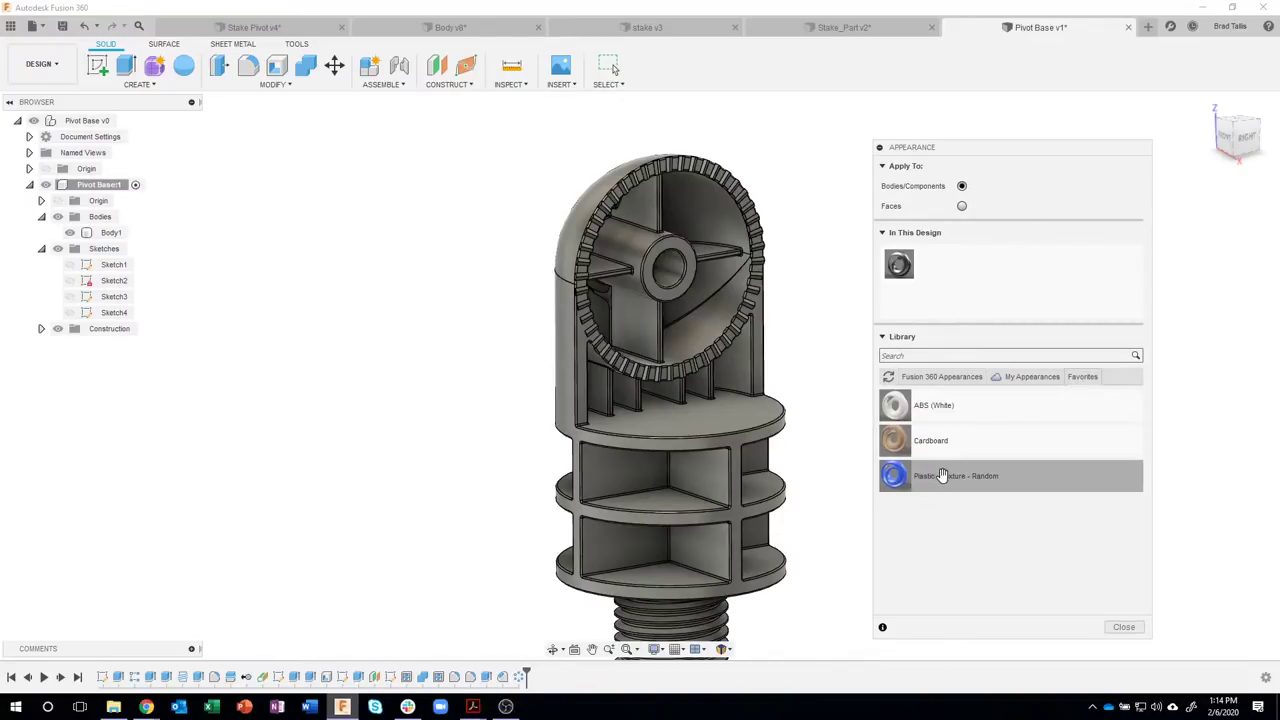
left_click_drag(942, 476, 731, 350)
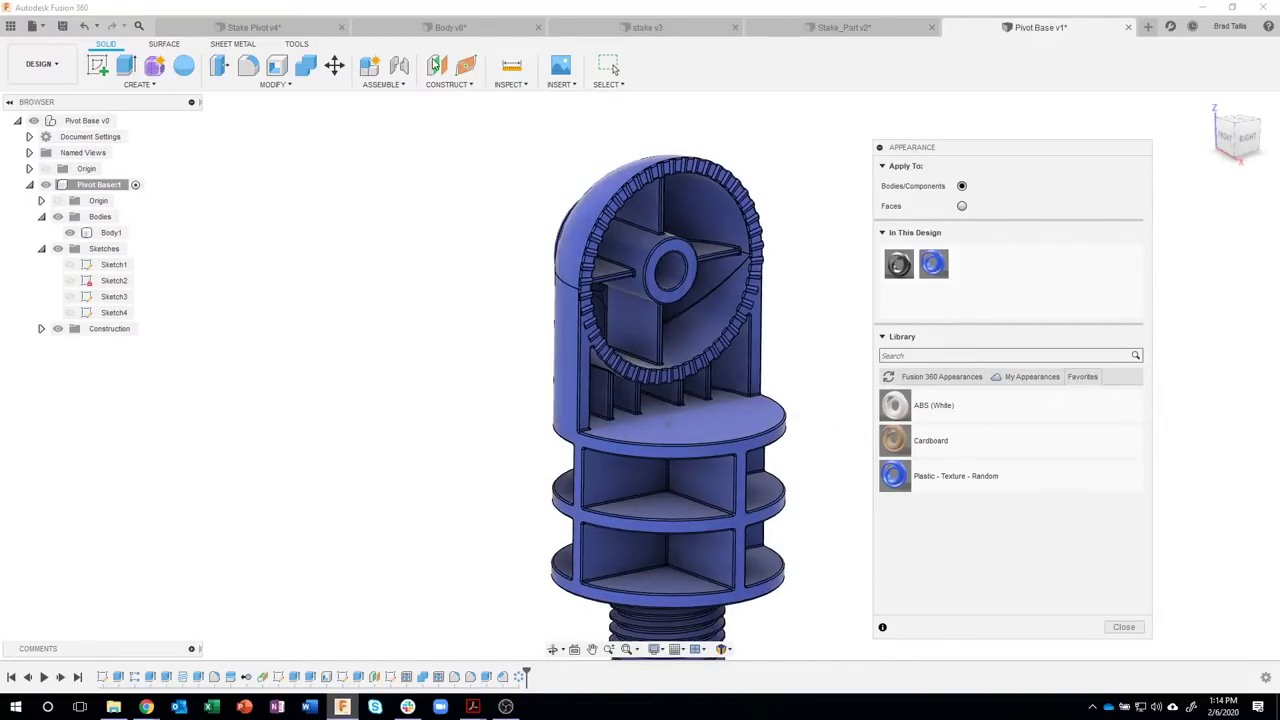
scroll(483, 163, "up", 5)
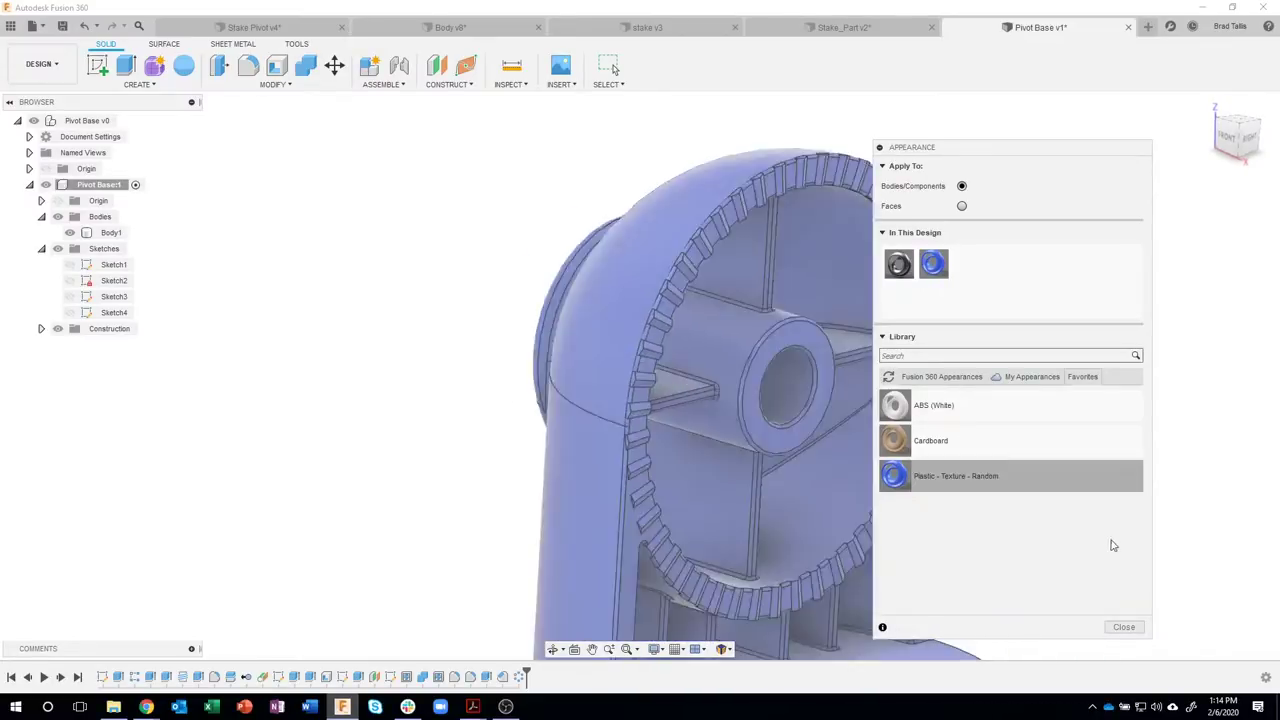
left_click(1124, 627)
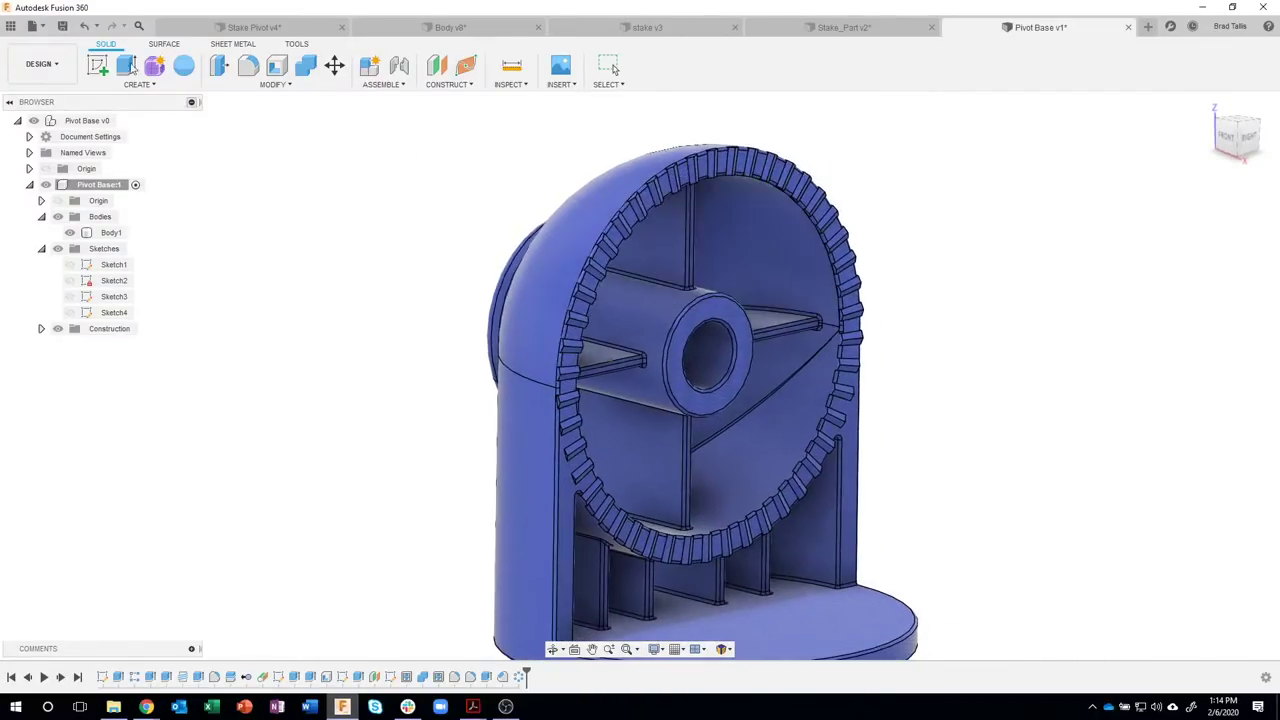
left_click(62, 26)
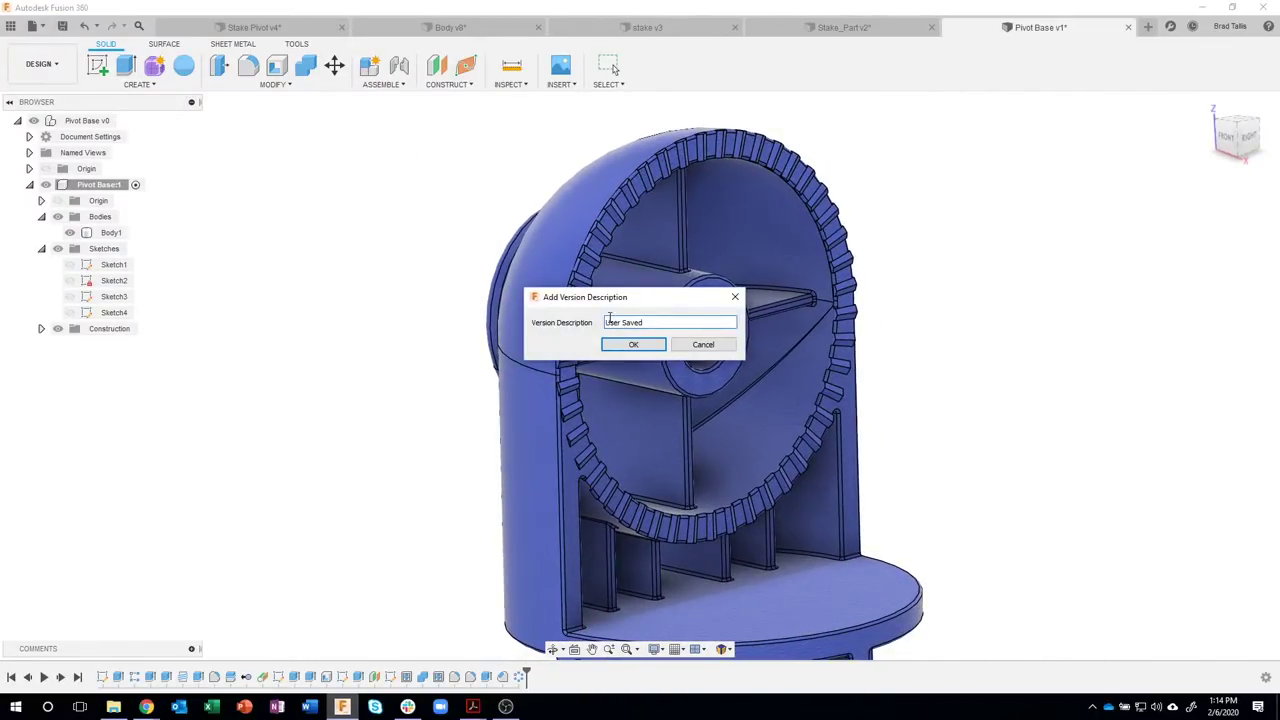